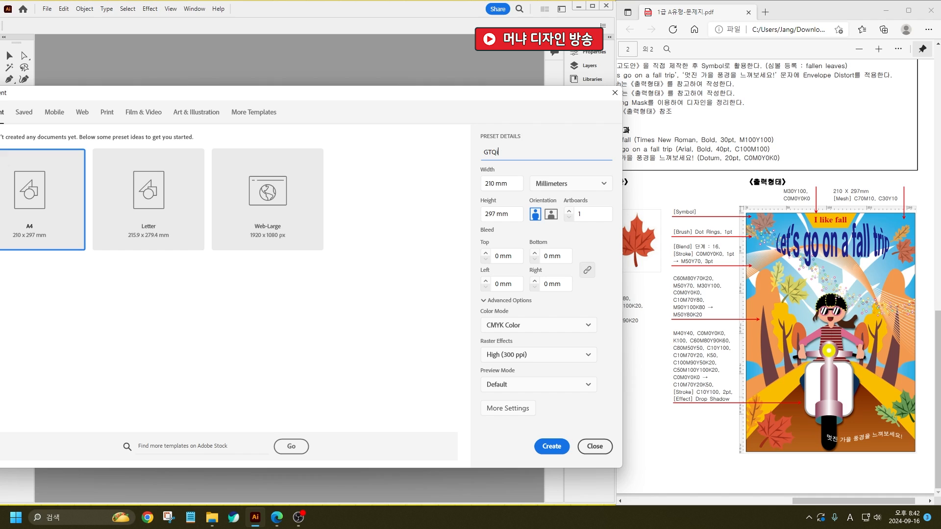
# - Create the 210 x 297 mm portrait document GTQi in CMYK colour and show its rulers
pyautogui.click(507, 330)
pyautogui.click(547, 447)
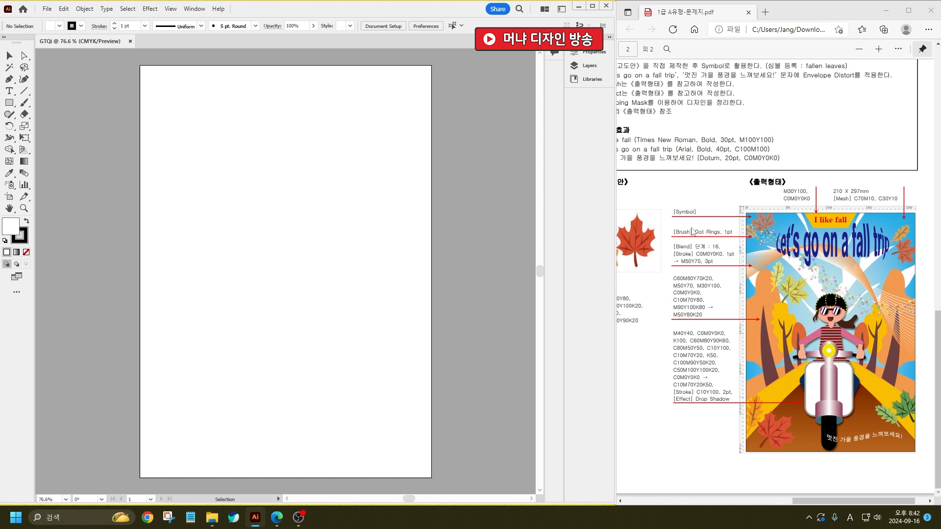
pyautogui.hotkey('ctrl', 'r')
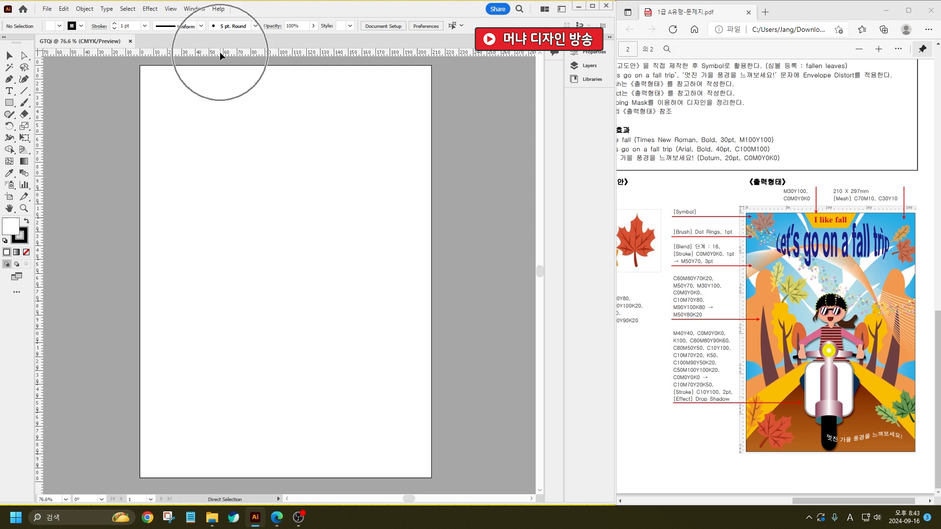
# - Switch to Notepad, write the enlarged note "Ctrl+R 눈금자", and return to Illustrator to hide the document's rulers
pyautogui.click(195, 521)
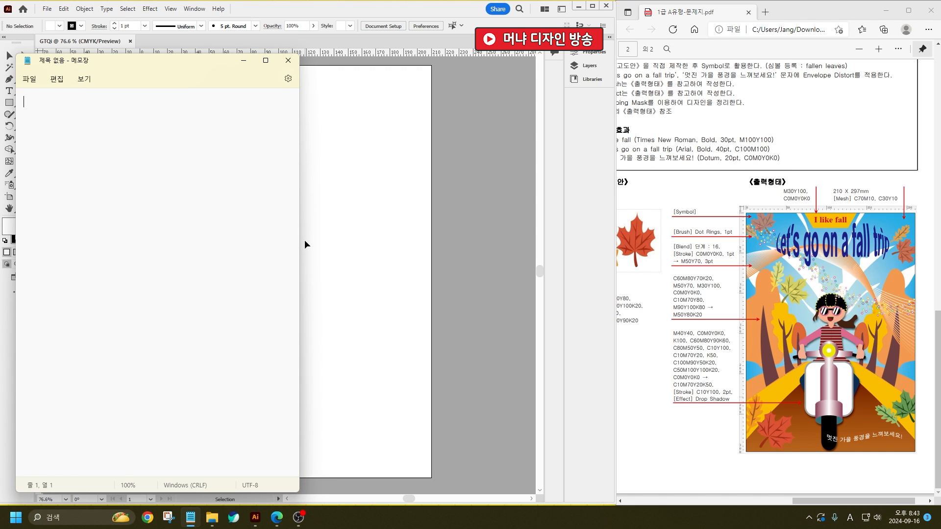
pyautogui.write('Ctrl+R')
pyautogui.press('Hangul')
pyautogui.write('눈금자')
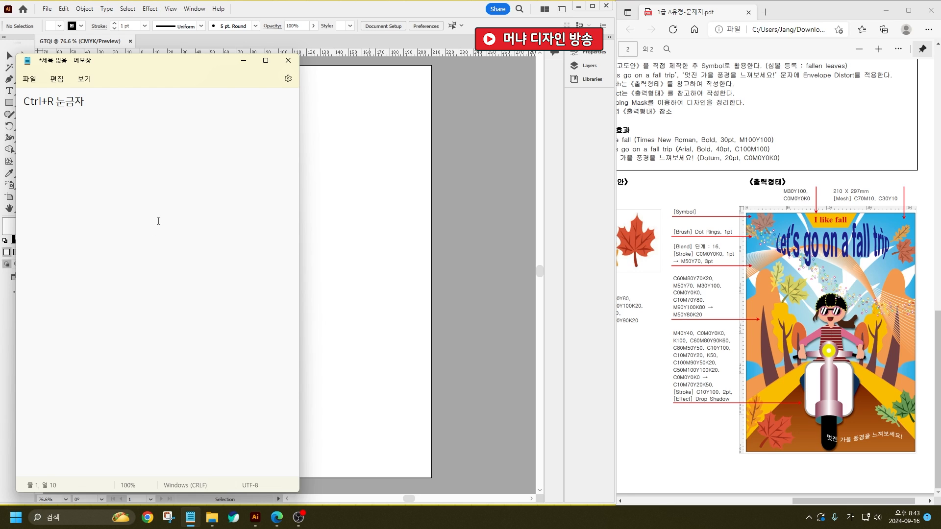
pyautogui.scroll(6, 162, 207)
pyautogui.click(244, 61)
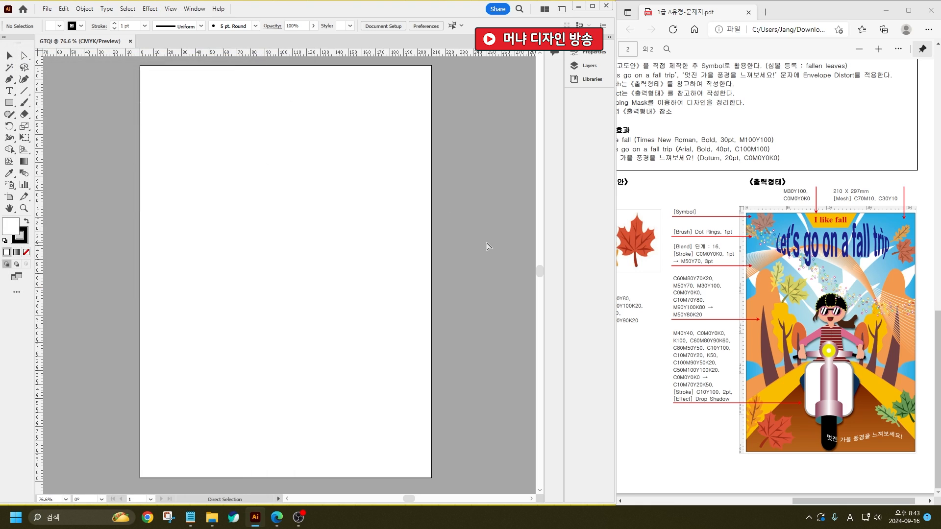
pyautogui.hotkey('ctrl', 'r')
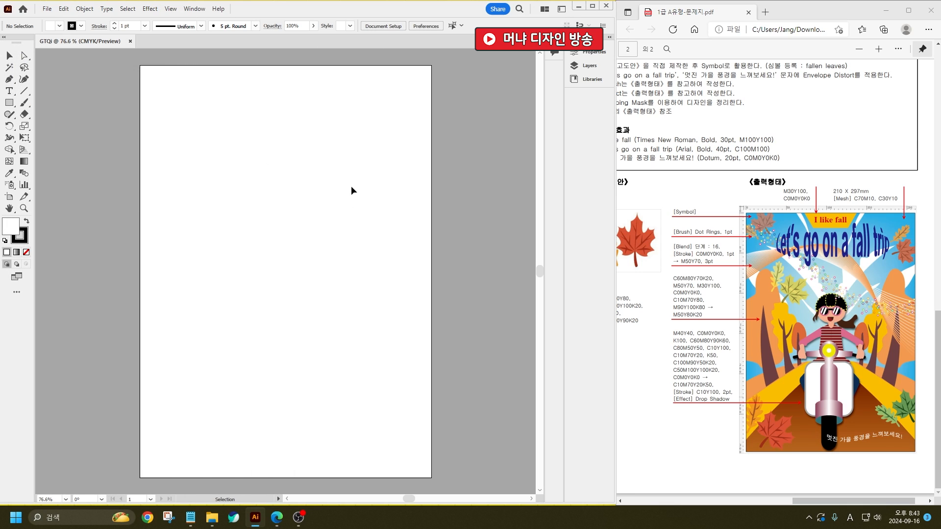
# - Examine the artboard size and mesh colour specification above the sample poster in the exam PDF
pyautogui.click(910, 229)
pyautogui.scroll(4, 753, 209)
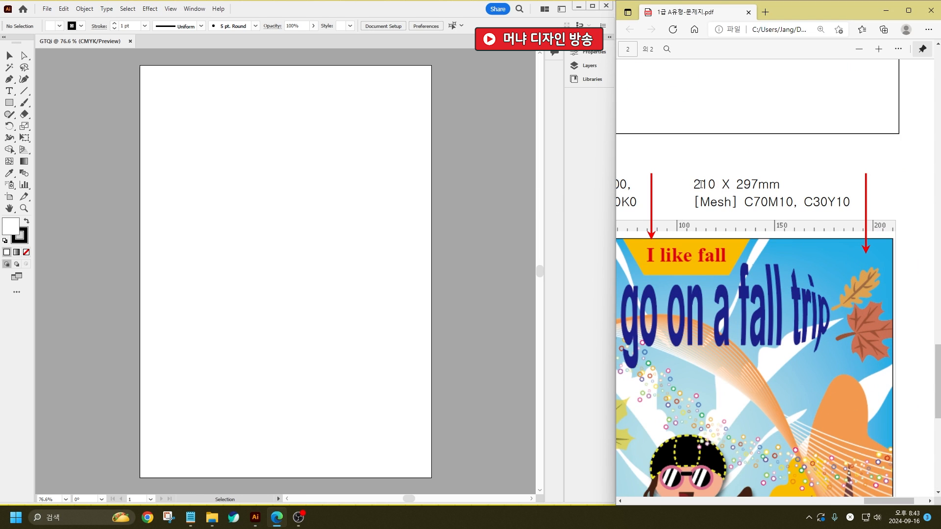
pyautogui.moveTo(701, 184); pyautogui.dragTo(858, 206)
pyautogui.rightClick(858, 206)
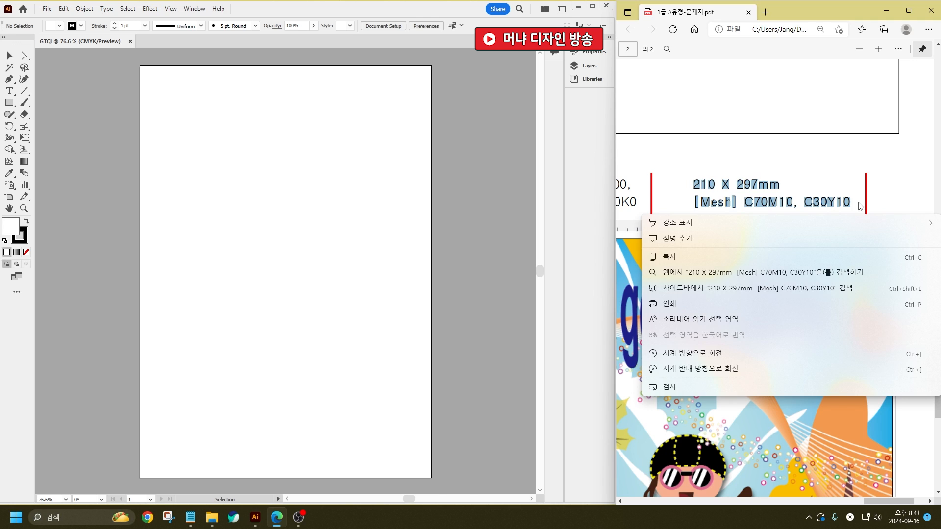
pyautogui.click(858, 196)
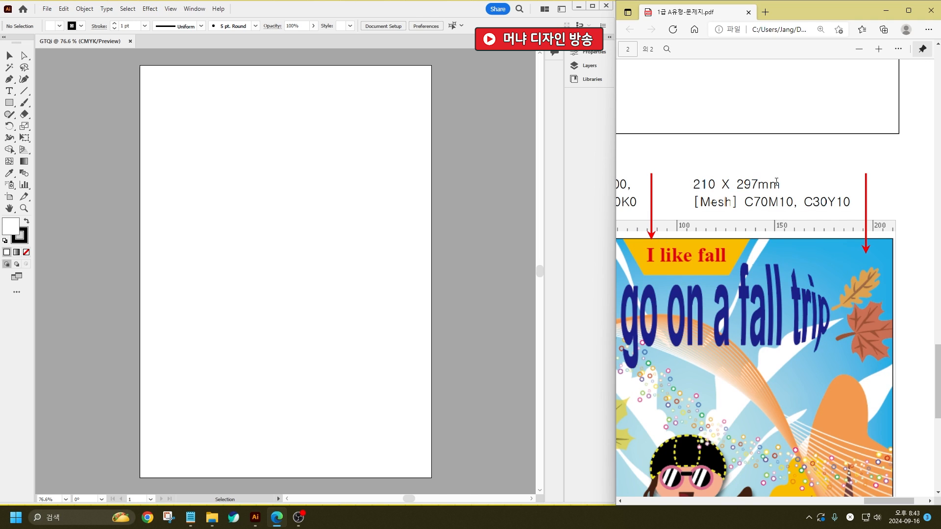
pyautogui.scroll(-1, 855, 157)
pyautogui.scroll(-1, 851, 159)
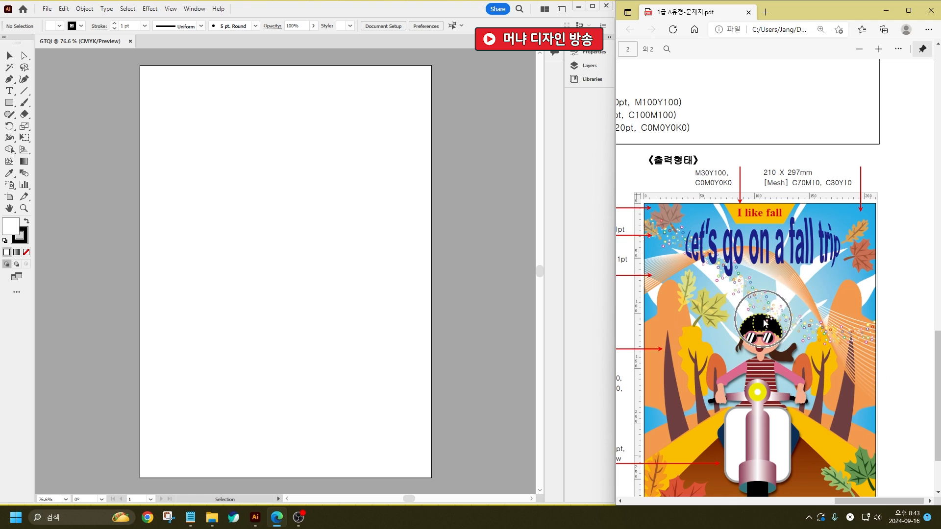
# - Create a 210 x 297 mm rectangle on the artboard
pyautogui.click(161, 229)
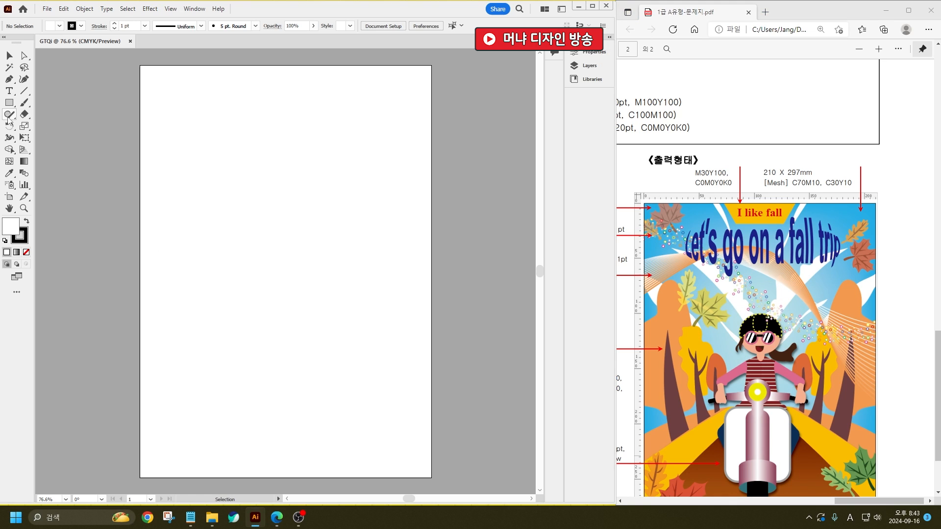
pyautogui.press('m')
pyautogui.click(316, 189)
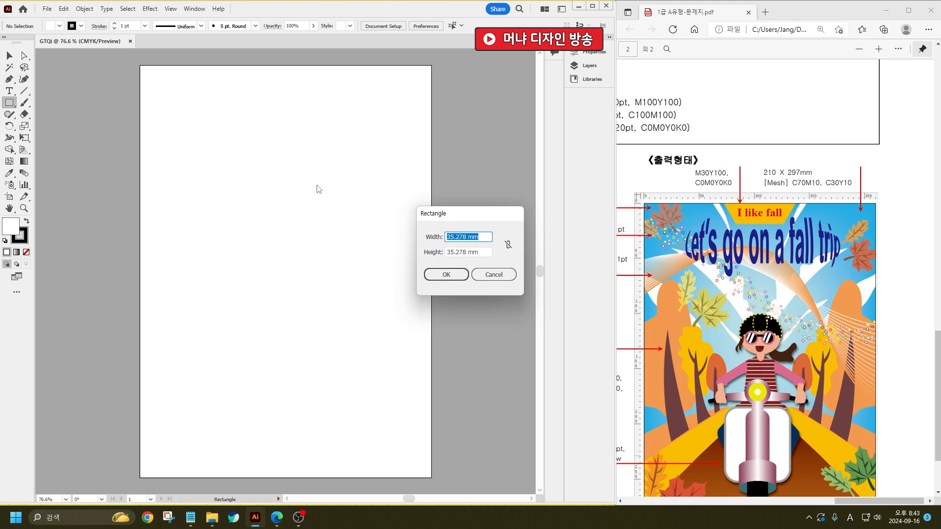
pyautogui.write('210')
pyautogui.press('Tab')
pyautogui.write('297')
pyautogui.press('Return')
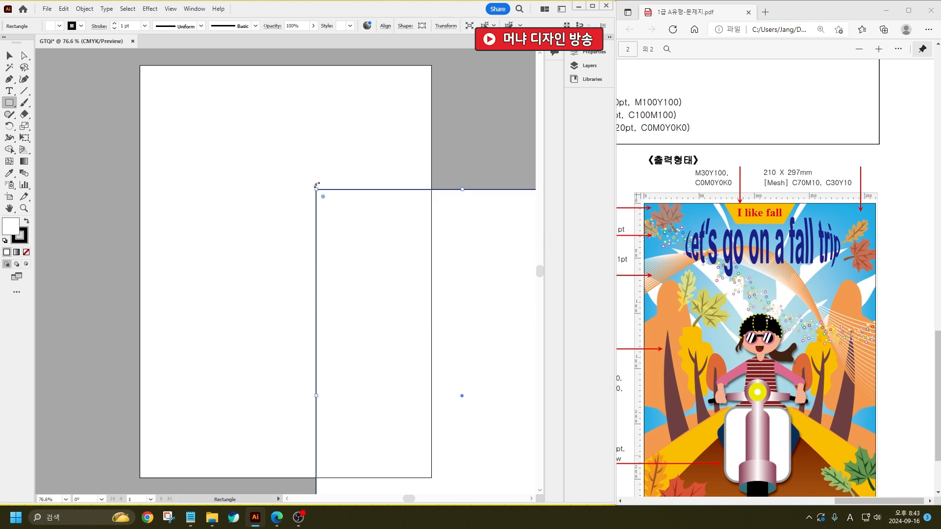
# - Fill the rectangle with C70 M10 Y0 K0 and deselect it
pyautogui.click(8, 55)
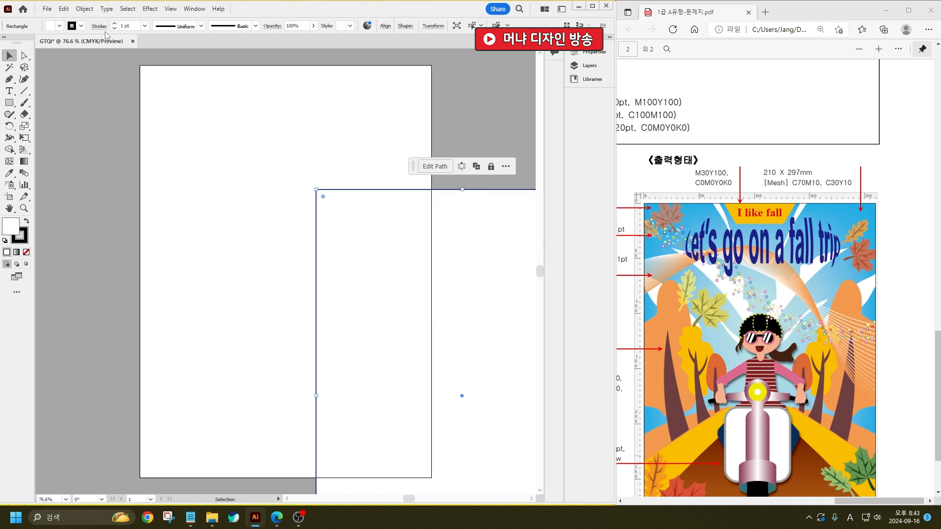
pyautogui.click(59, 28)
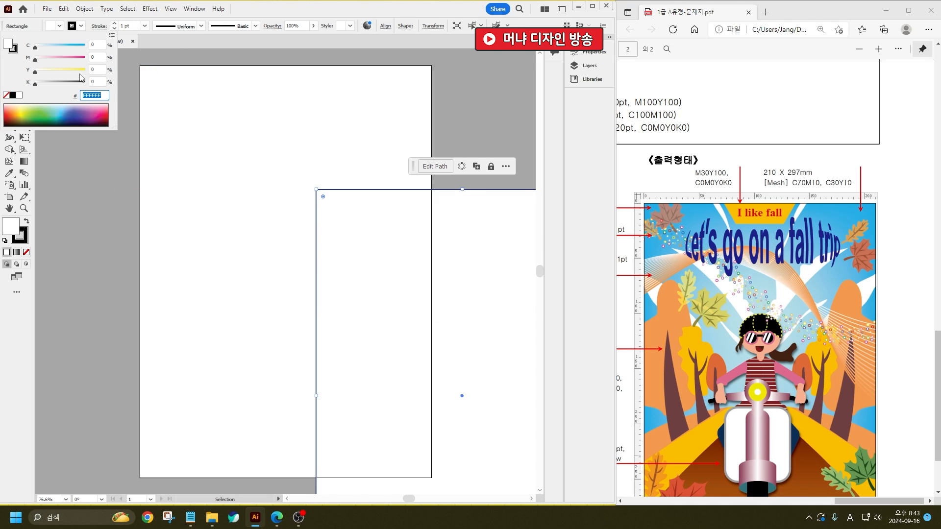
pyautogui.click(96, 44)
pyautogui.write('100')
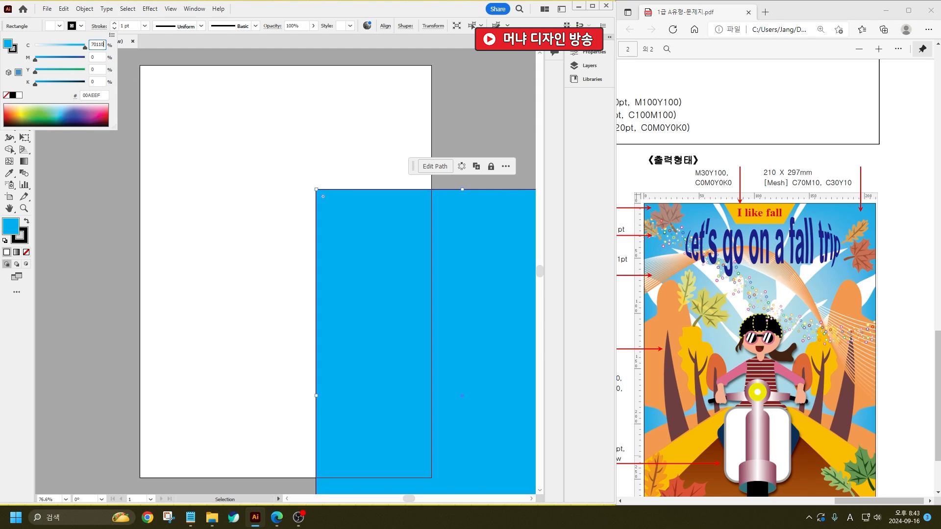
pyautogui.press('Tab')
pyautogui.write('10')
pyautogui.press('Tab')
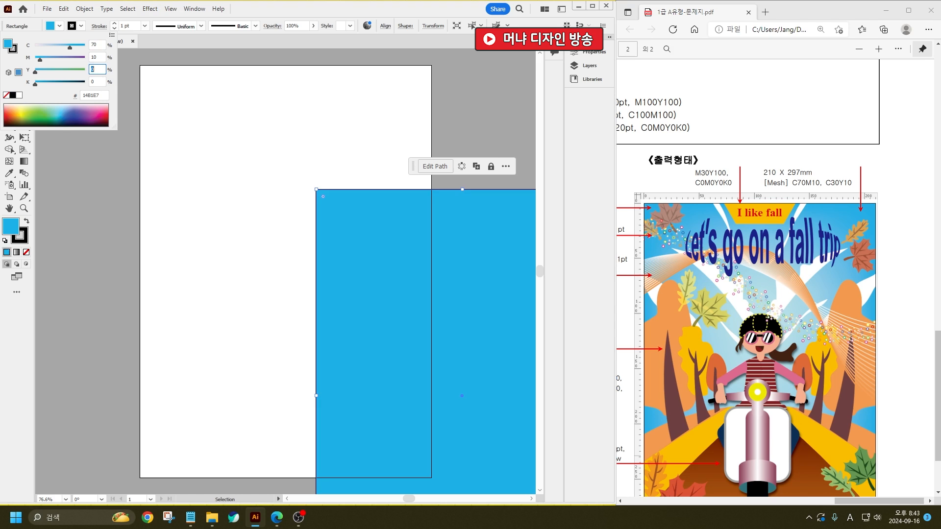
pyautogui.click(280, 157)
pyautogui.click(281, 158)
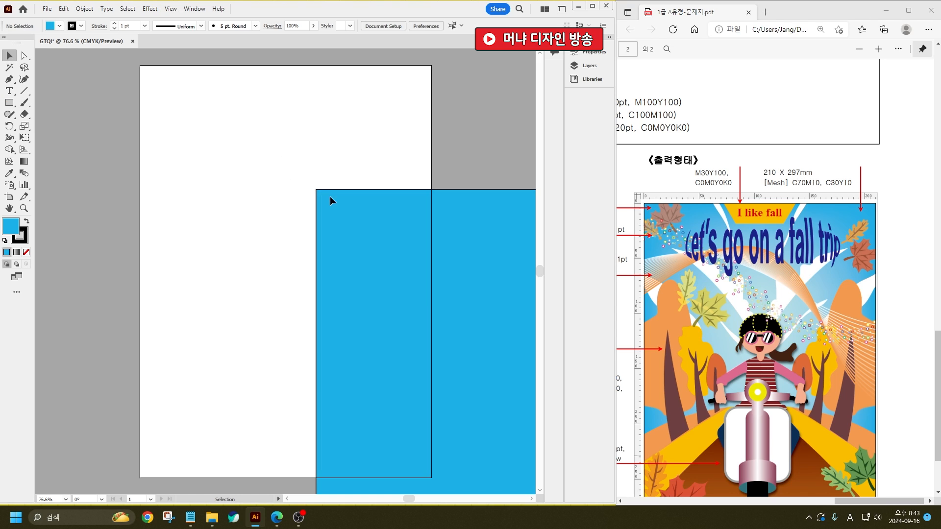
# - Centre the blue rectangle horizontally and vertically on the artboard and hide the contextual task bar
pyautogui.click(436, 259)
pyautogui.click(385, 25)
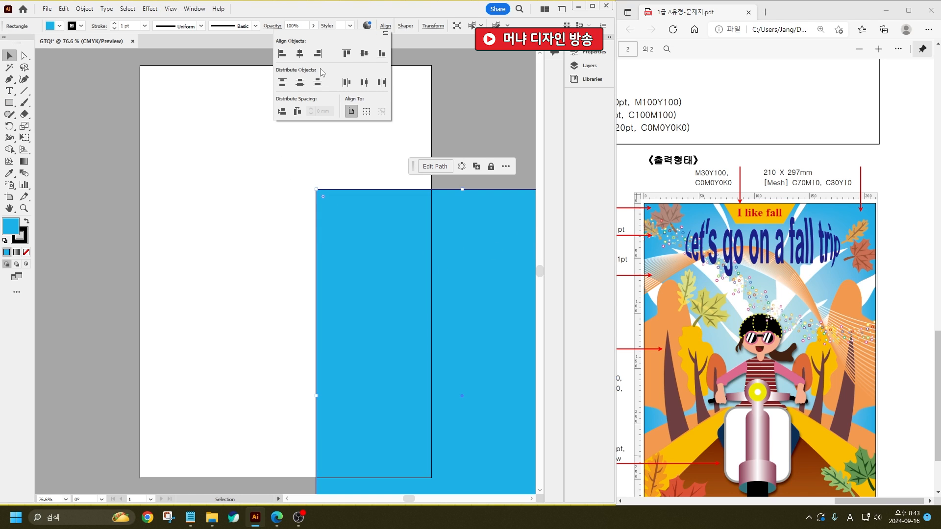
pyautogui.click(305, 53)
pyautogui.click(363, 53)
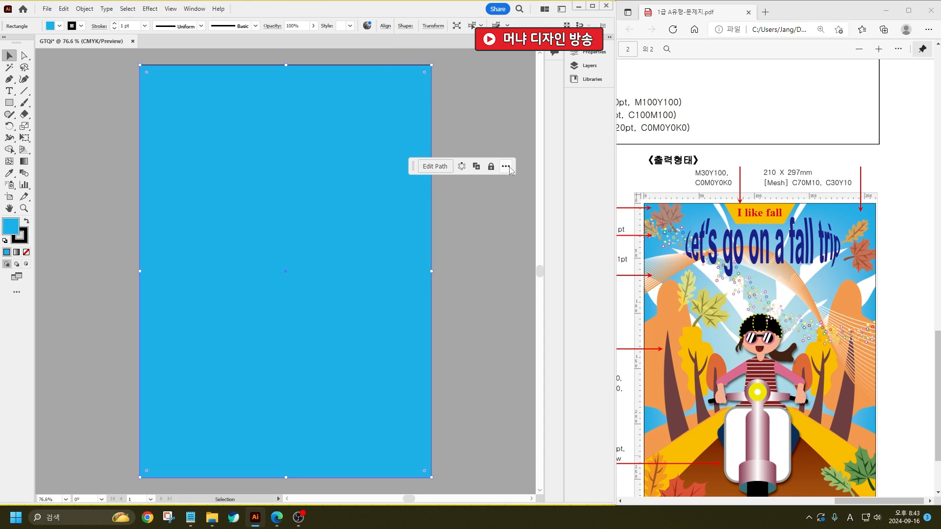
pyautogui.click(507, 169)
pyautogui.click(519, 198)
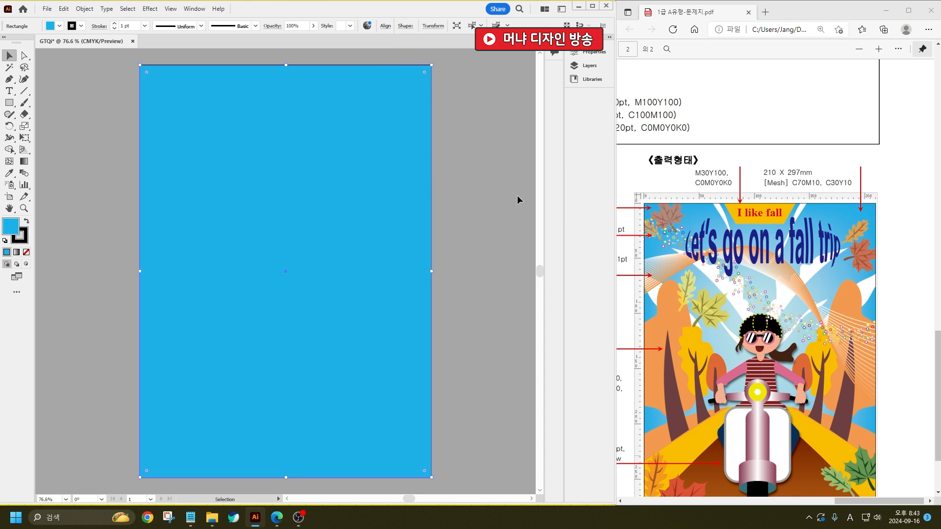
pyautogui.click(91, 229)
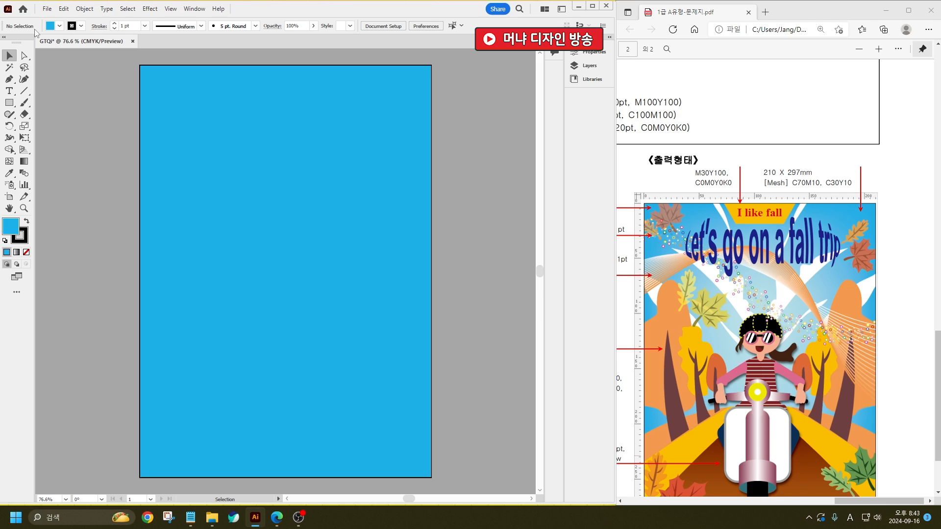
# - With nothing selected, set the fill colour to C30 M0 Y10 K0
pyautogui.keyDown('shift'); pyautogui.click(51, 26); pyautogui.keyUp('shift')
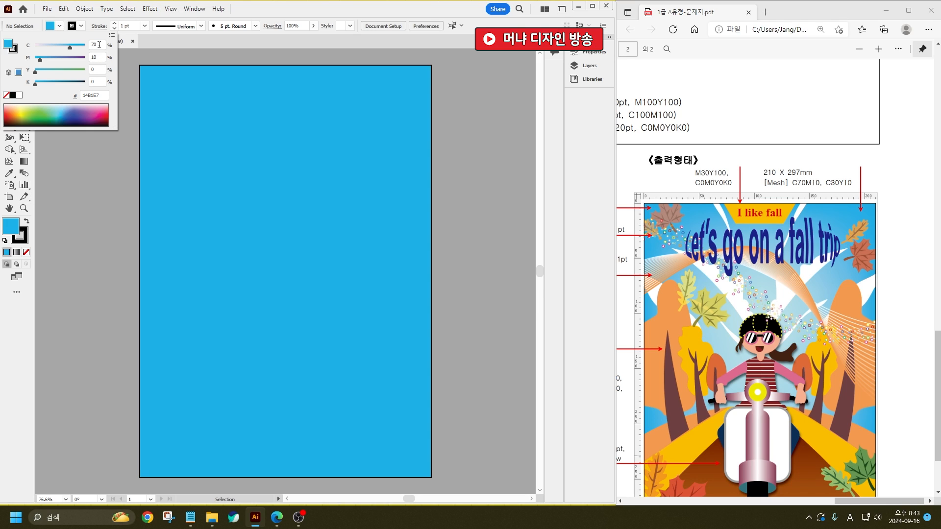
pyautogui.click(99, 45)
pyautogui.write('300')
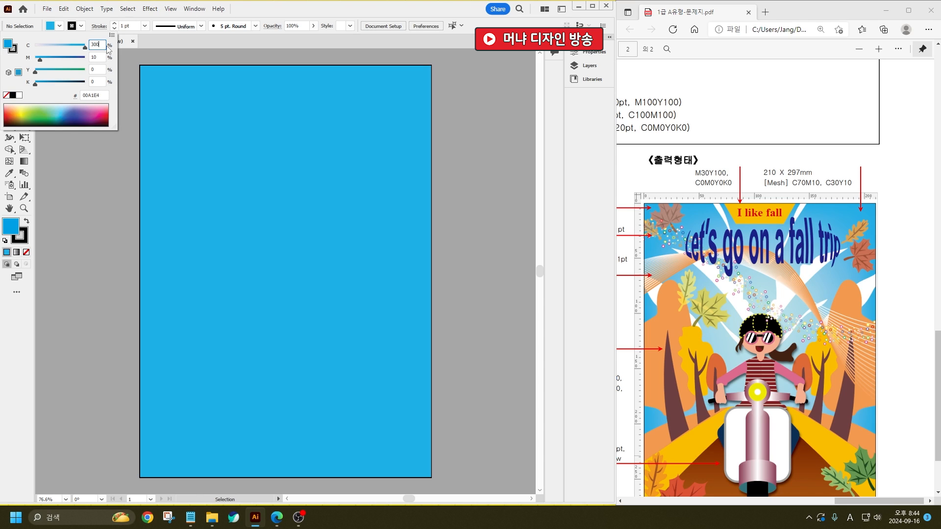
pyautogui.press('BackSpace')
pyautogui.press('Tab')
pyautogui.write('1')
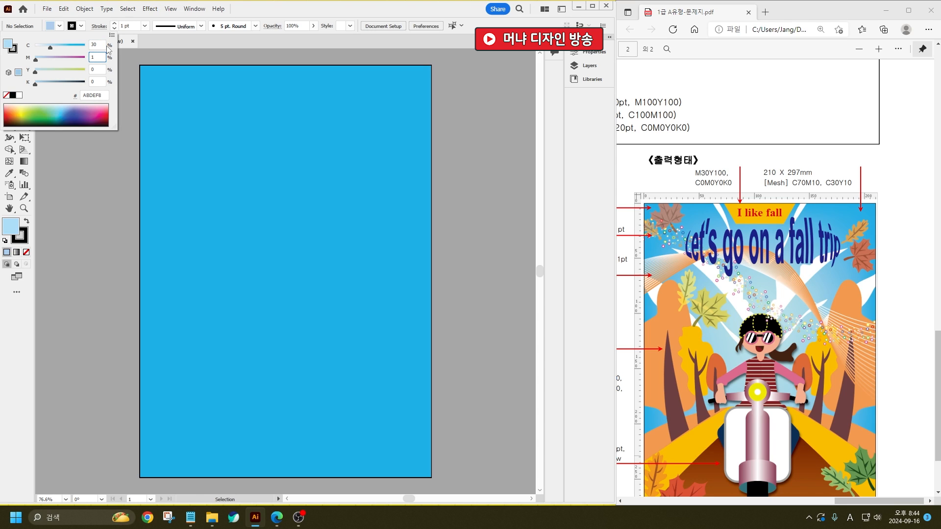
pyautogui.press('BackSpace')
pyautogui.write('0')
pyautogui.press('Tab')
pyautogui.write('10')
pyautogui.press('Return')
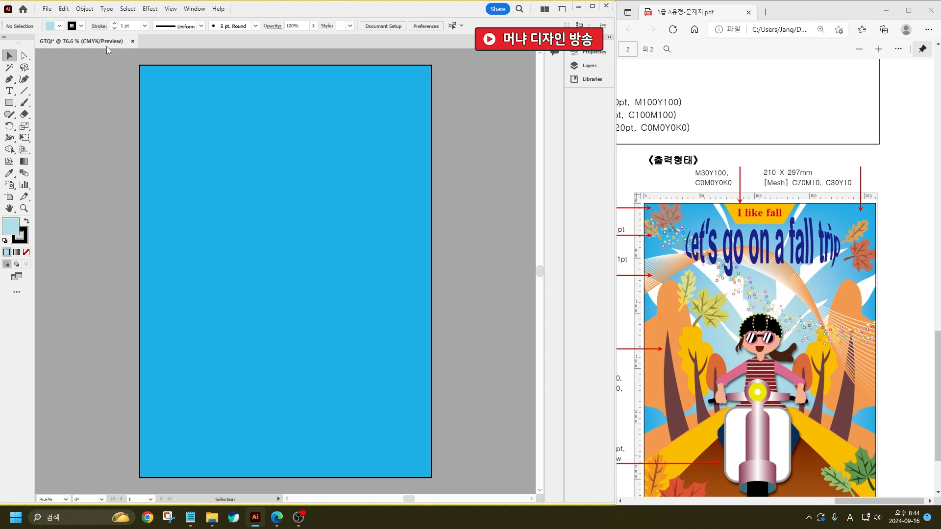
# - Add a light blue gradient mesh point in the upper middle of the background rectangle and deselect it
pyautogui.click(8, 161)
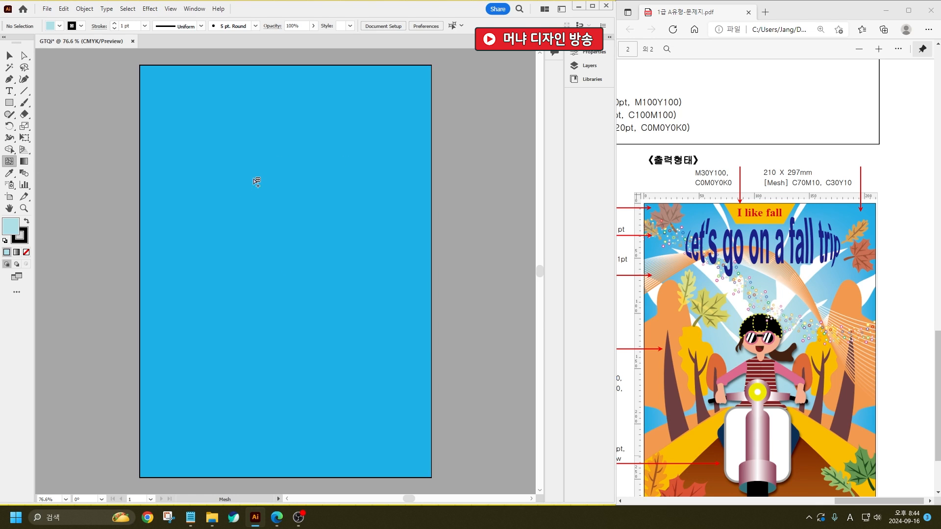
pyautogui.click(279, 188)
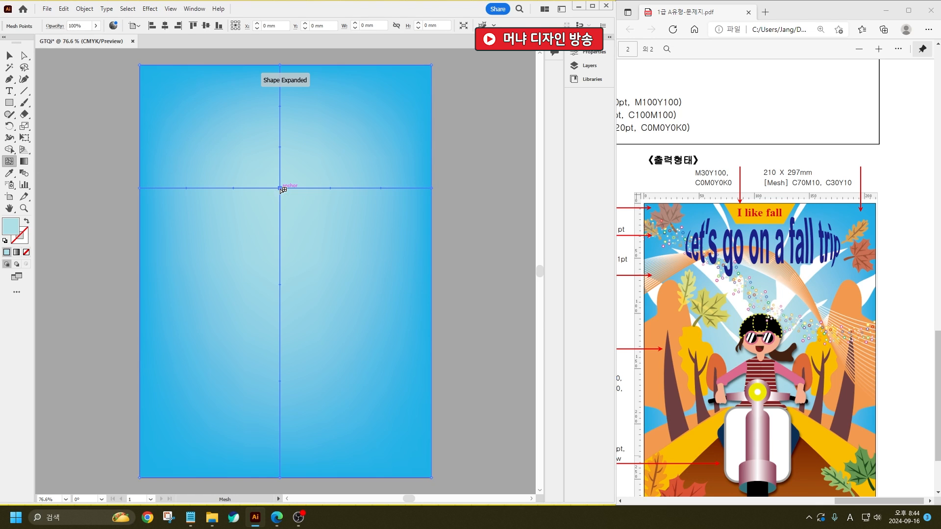
pyautogui.click(8, 55)
pyautogui.click(67, 102)
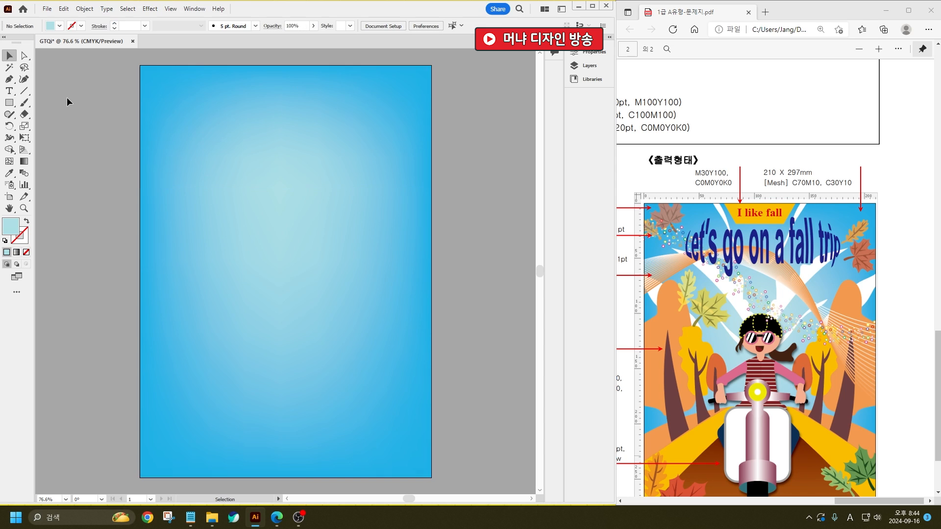
# - In Notepad, add the heading "Mesh" and start the note below it with "사각형 바탕 클릭+사이즈 입력+컬러입력"
pyautogui.click(190, 517)
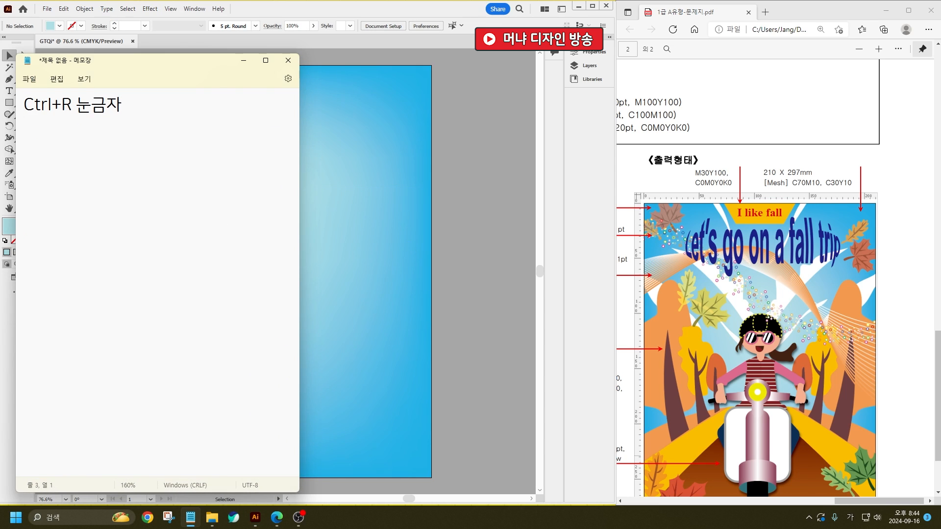
pyautogui.write('Mesh')
pyautogui.press('Return')
pyautogui.press('Hangul')
pyautogui.write('ㅅㅏ각형 ')
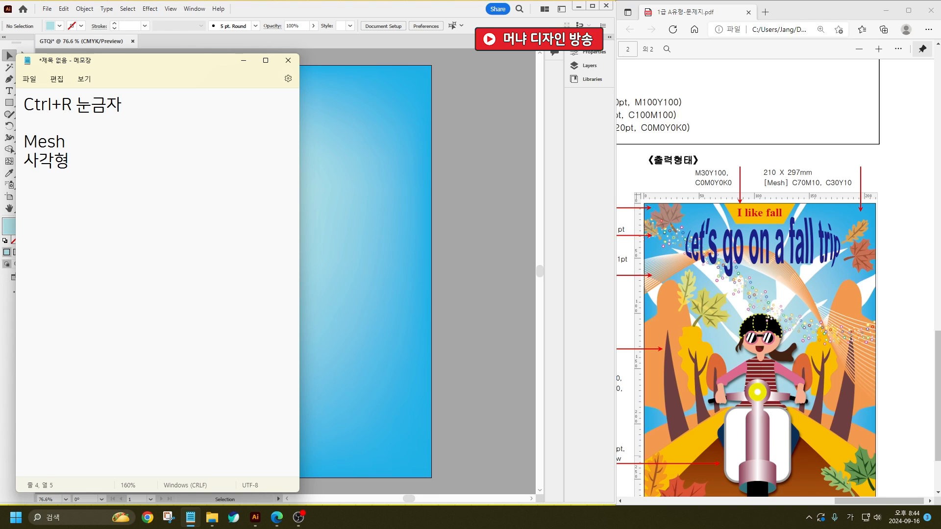
pyautogui.write('바탕 클리')
pyautogui.write('ㄱ')
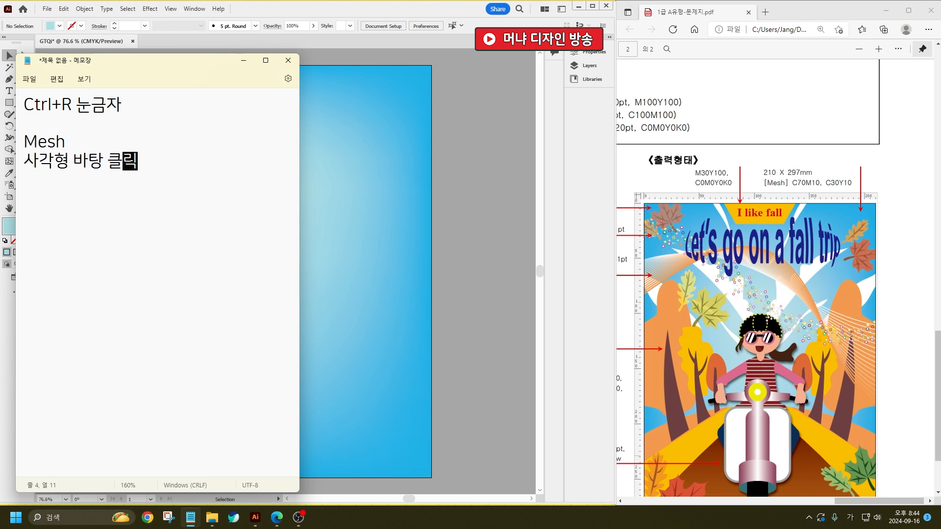
pyautogui.write('+사이즈 입력')
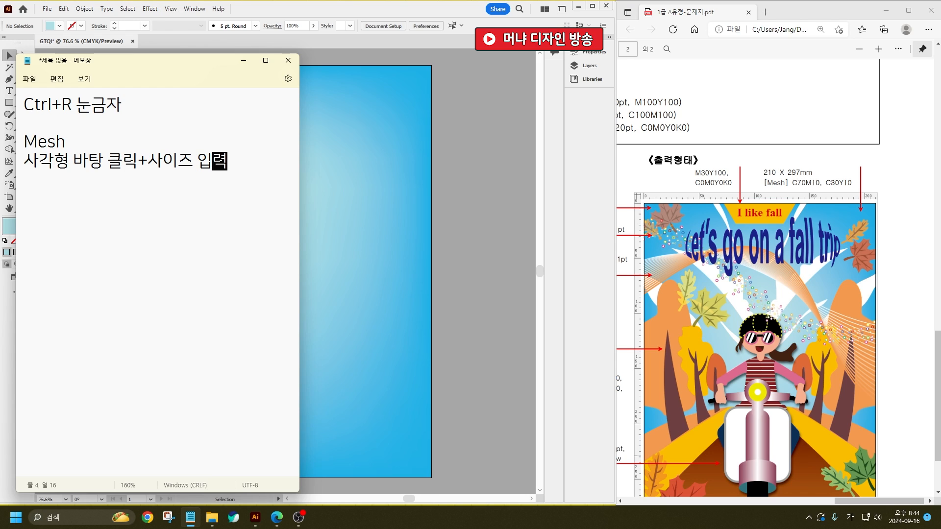
pyautogui.press('Right')
pyautogui.write('+컬러입력')
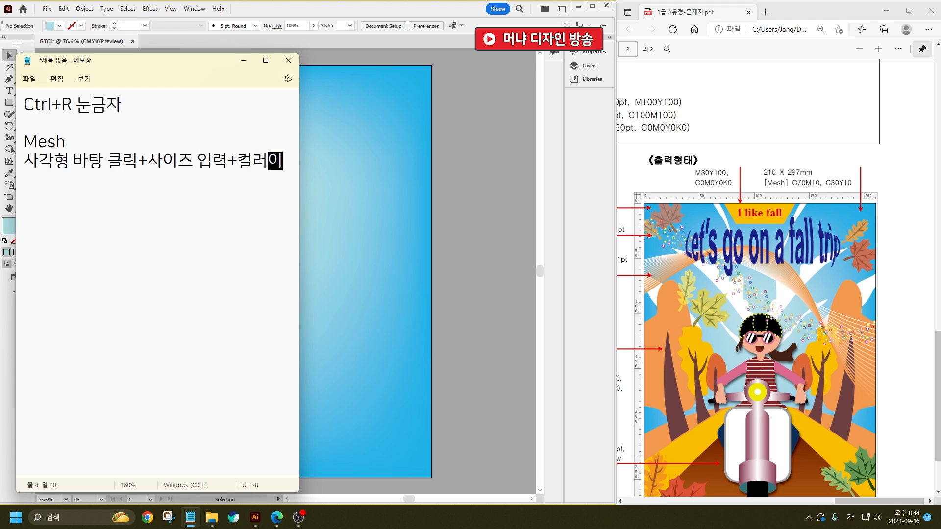
# - Continue the mesh note with "+가운데정렬+빈바탕클릭+컬러입력+Mesh tool 클릭" and put Notepad away
pyautogui.write('+가운')
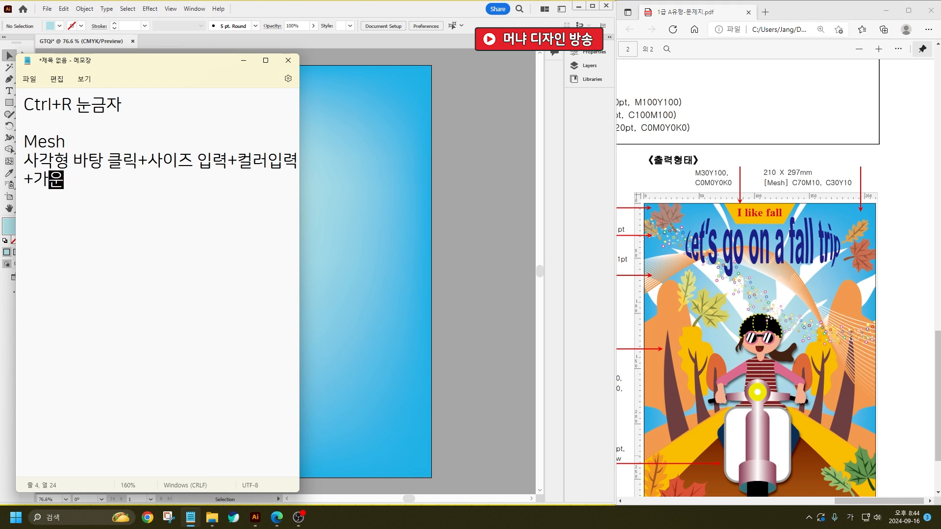
pyautogui.write('데정렬+')
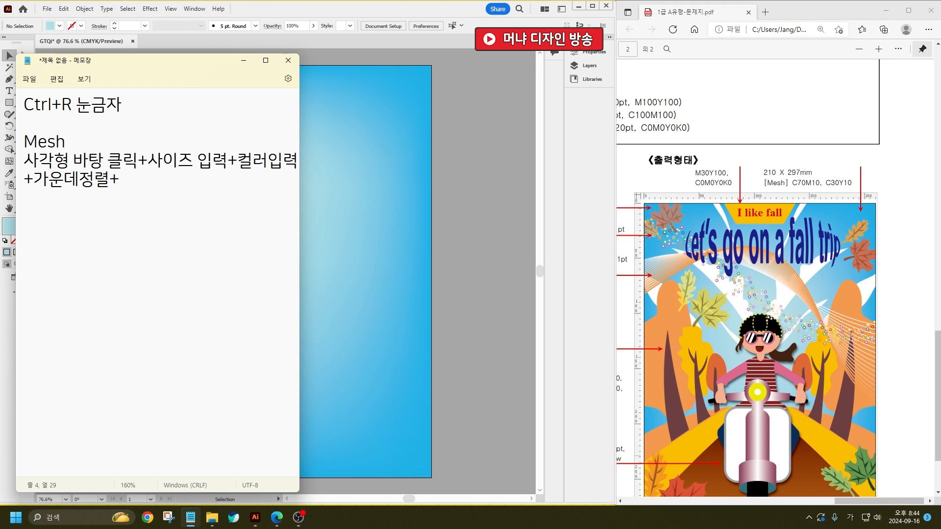
pyautogui.write('빈바탕클릭+')
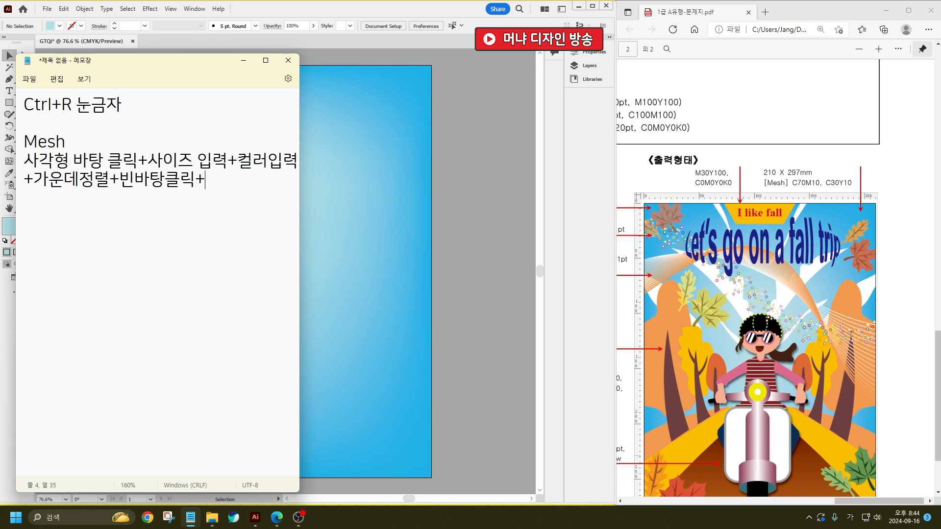
pyautogui.write('컬러입력+')
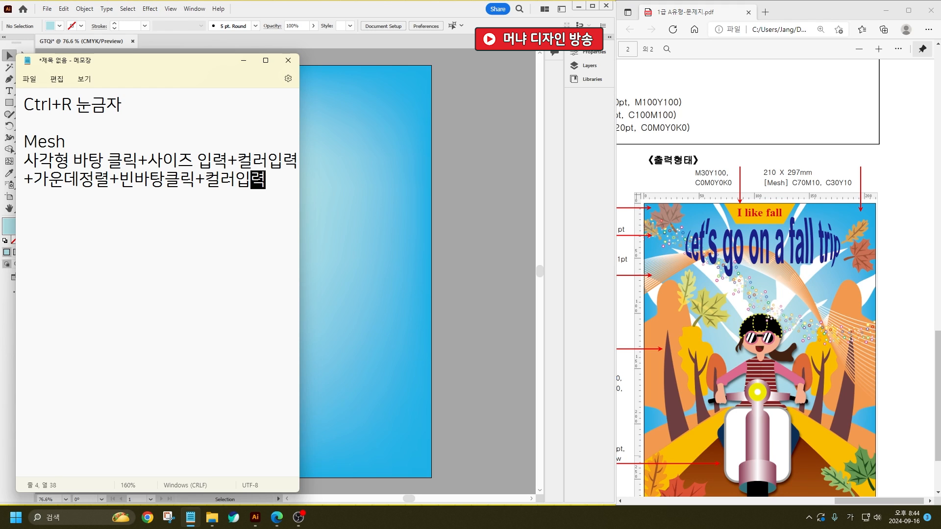
pyautogui.press('Hangul')
pyautogui.write('Mes')
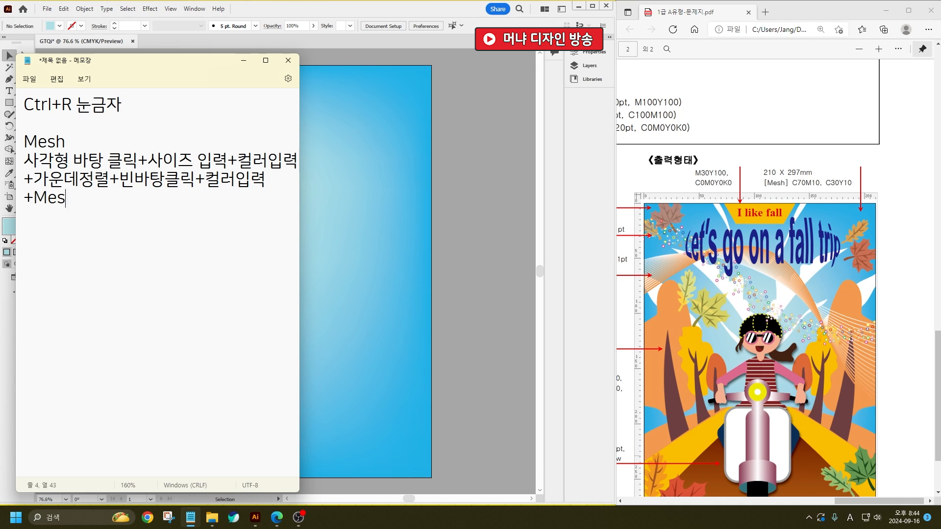
pyautogui.write('htool')
pyautogui.press('Hangul')
pyautogui.write('클릭')
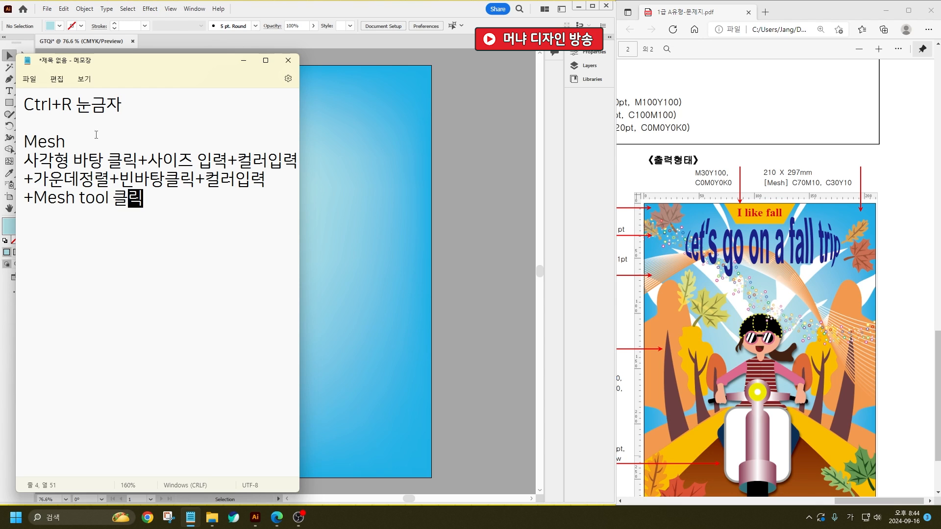
pyautogui.moveTo(161, 205); pyautogui.dragTo(26, 161)
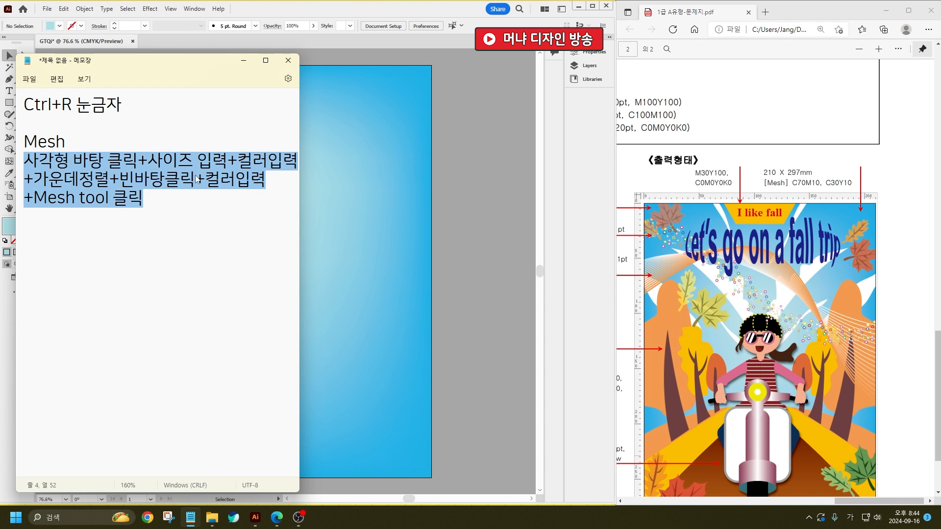
pyautogui.click(203, 201)
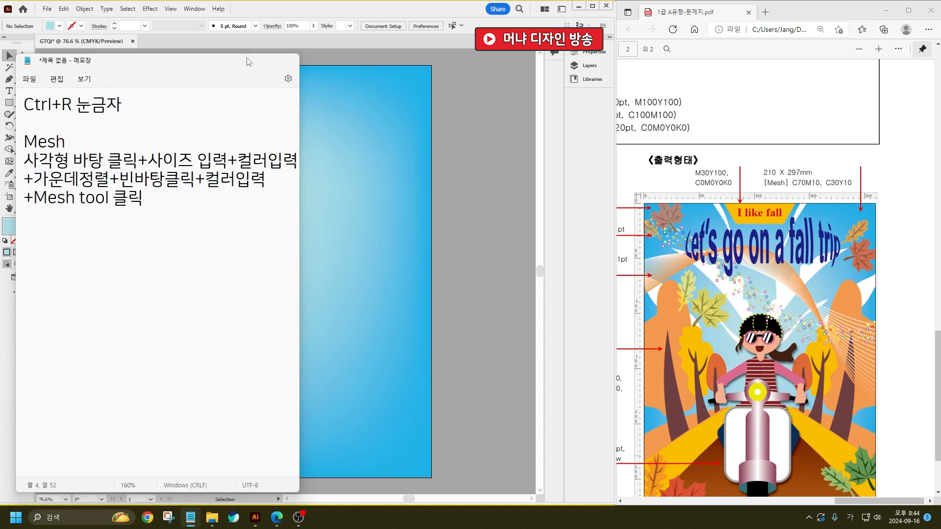
pyautogui.click(243, 60)
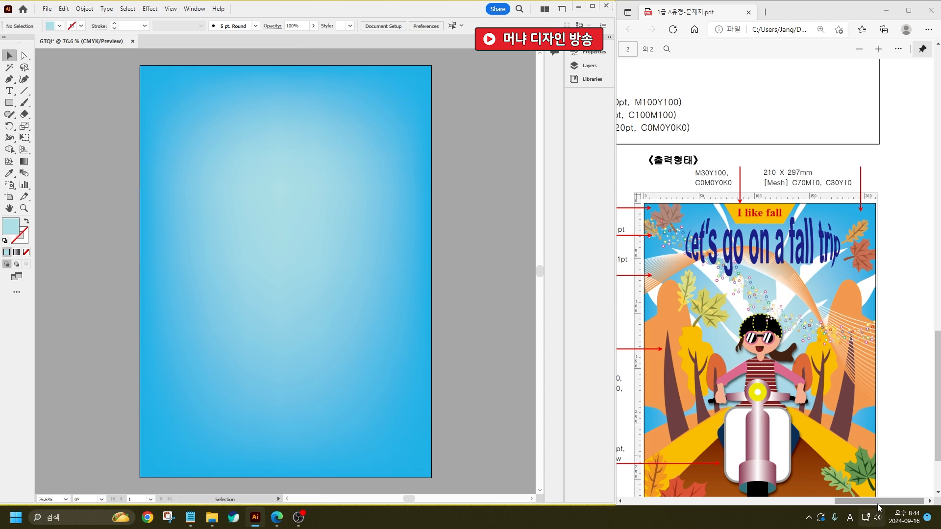
# - In the exam PDF, trace the two guide curves of the orange line blend over the sample poster with the drawing pen
pyautogui.moveTo(877, 500); pyautogui.dragTo(844, 501)
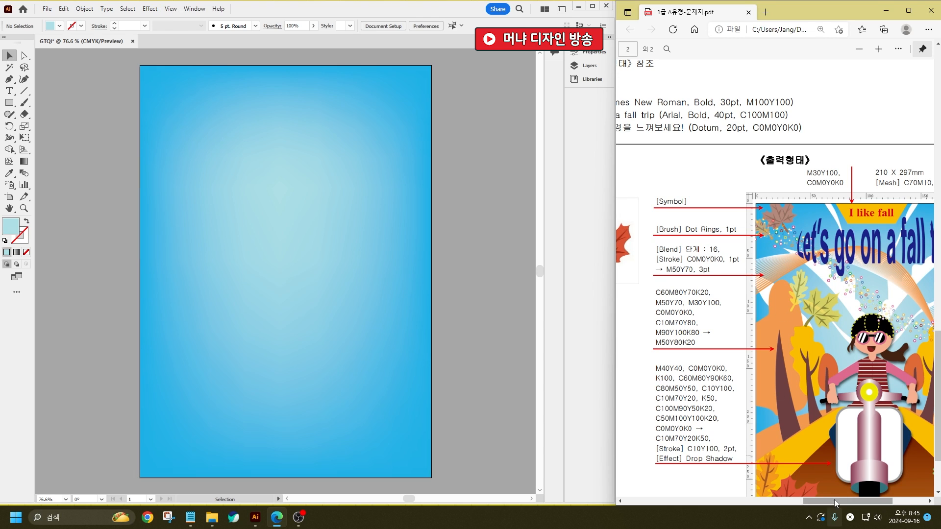
pyautogui.moveTo(836, 498); pyautogui.dragTo(867, 490)
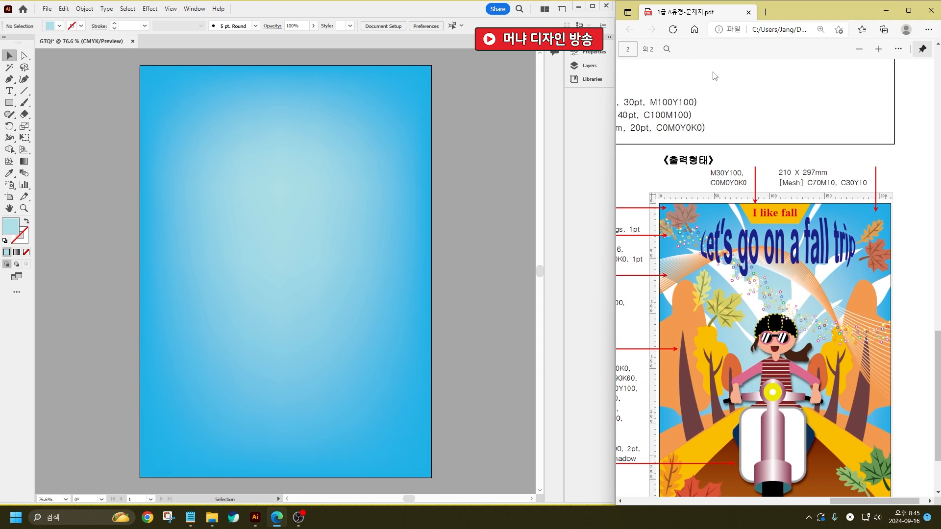
pyautogui.click(897, 48)
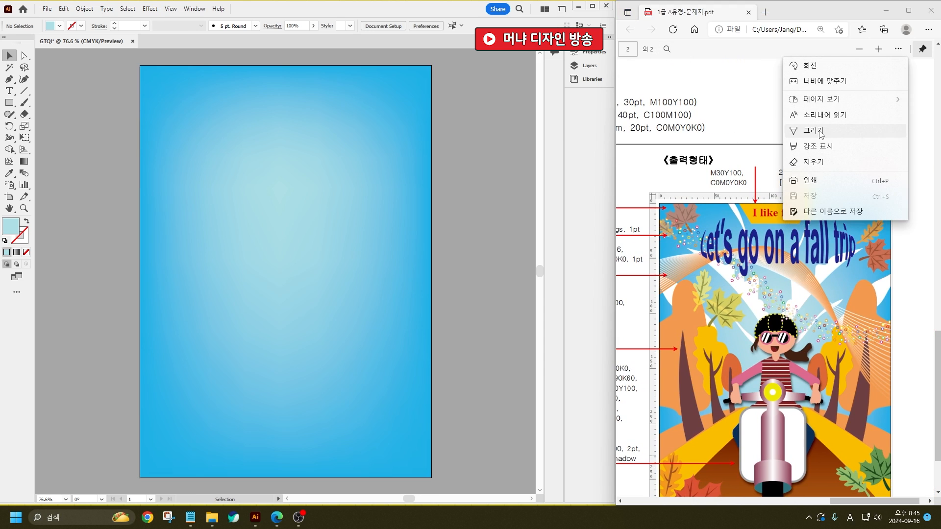
pyautogui.click(790, 131)
pyautogui.moveTo(622, 271)
pyautogui.mouseDown()
pyautogui.moveTo(723, 252)
pyautogui.moveTo(801, 276)
pyautogui.moveTo(845, 311)
pyautogui.moveTo(934, 342)
pyautogui.mouseUp()
pyautogui.moveTo(921, 421)
pyautogui.mouseDown()
pyautogui.moveTo(901, 413)
pyautogui.moveTo(859, 362)
pyautogui.moveTo(839, 303)
pyautogui.moveTo(790, 252)
pyautogui.moveTo(745, 252)
pyautogui.moveTo(622, 322)
pyautogui.mouseUp()
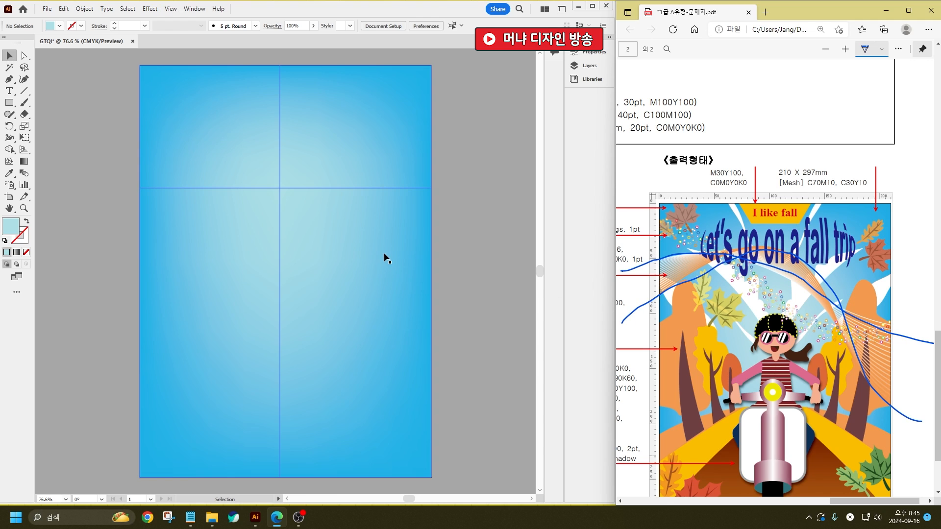
pyautogui.click(9, 114)
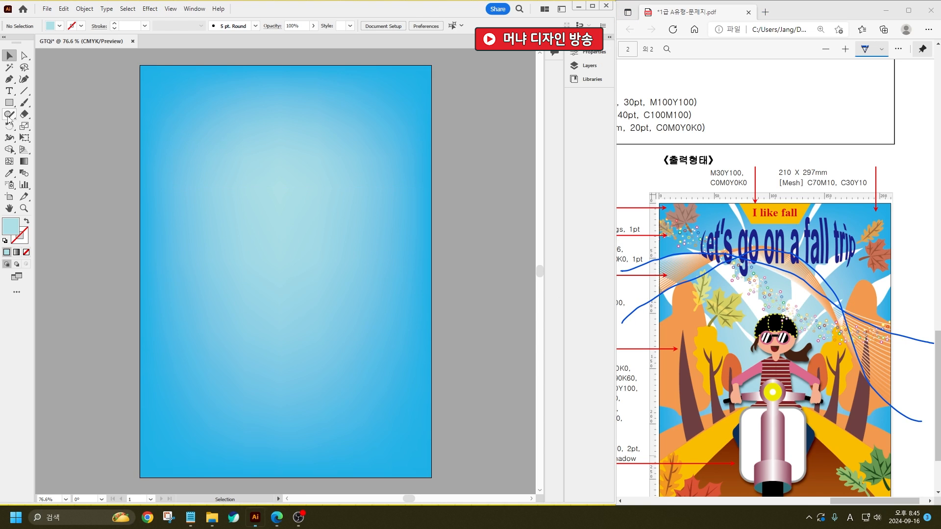
pyautogui.click(44, 124)
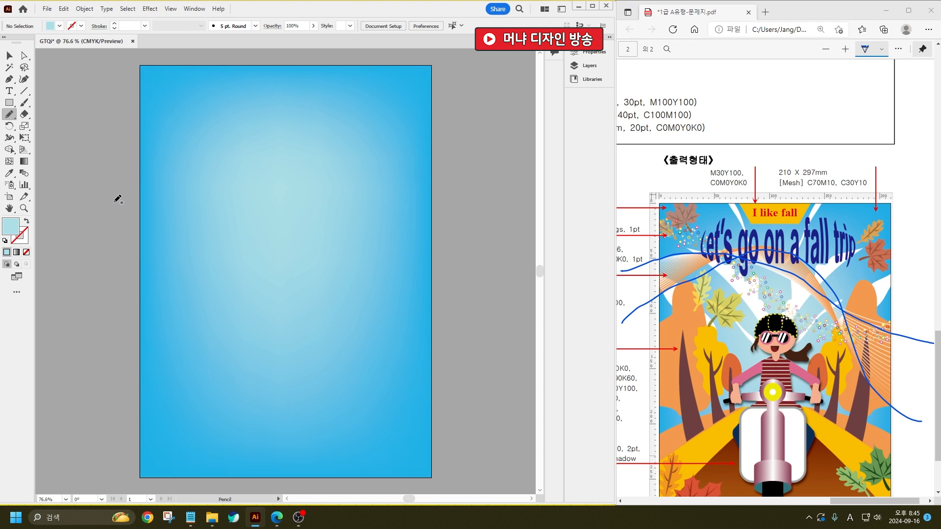
pyautogui.moveTo(115, 201)
pyautogui.mouseDown()
pyautogui.moveTo(123, 173)
pyautogui.moveTo(173, 144)
pyautogui.moveTo(203, 144)
pyautogui.moveTo(309, 194)
pyautogui.moveTo(482, 253)
pyautogui.mouseUp()
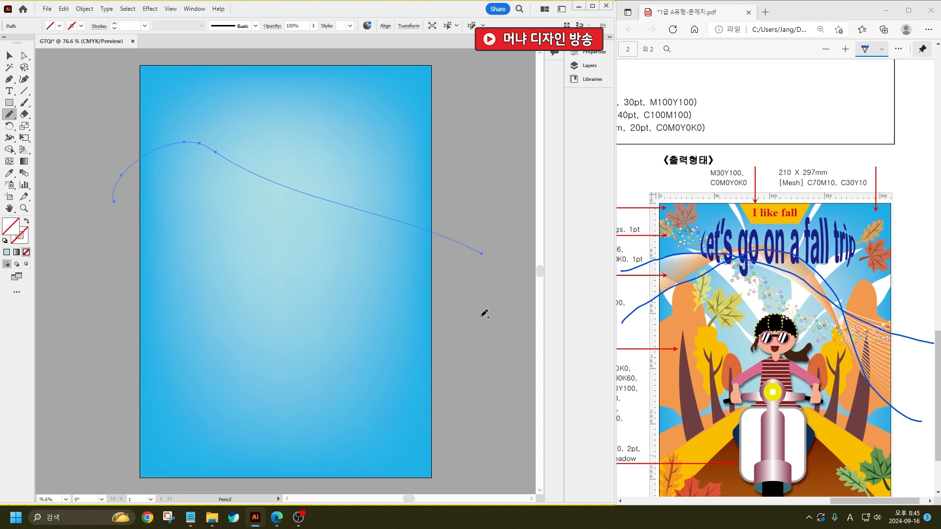
pyautogui.moveTo(483, 317)
pyautogui.mouseDown()
pyautogui.moveTo(408, 295)
pyautogui.moveTo(368, 204)
pyautogui.moveTo(307, 127)
pyautogui.moveTo(244, 137)
pyautogui.moveTo(214, 178)
pyautogui.moveTo(141, 224)
pyautogui.moveTo(60, 240)
pyautogui.mouseUp()
pyautogui.press('v')
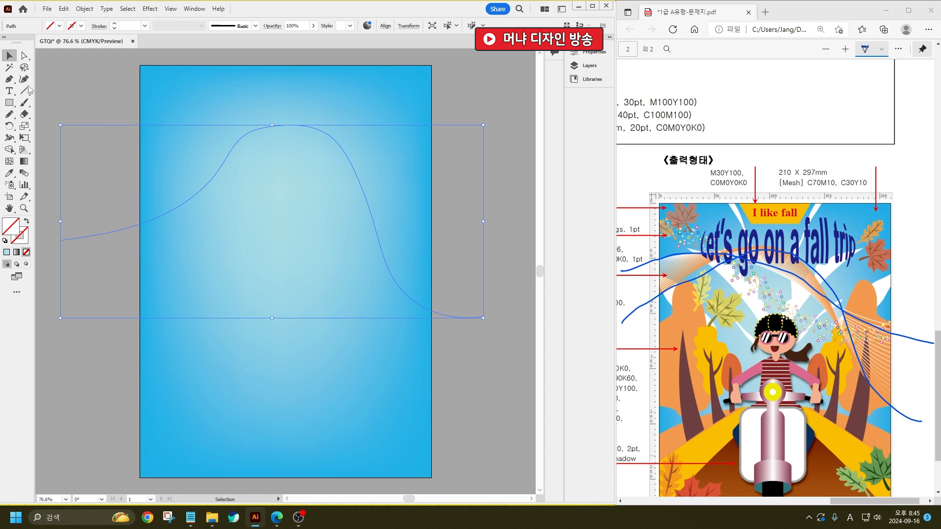
pyautogui.moveTo(87, 115); pyautogui.dragTo(146, 312)
pyautogui.click(125, 275)
pyautogui.moveTo(126, 276); pyautogui.dragTo(100, 136)
pyautogui.press('Delete')
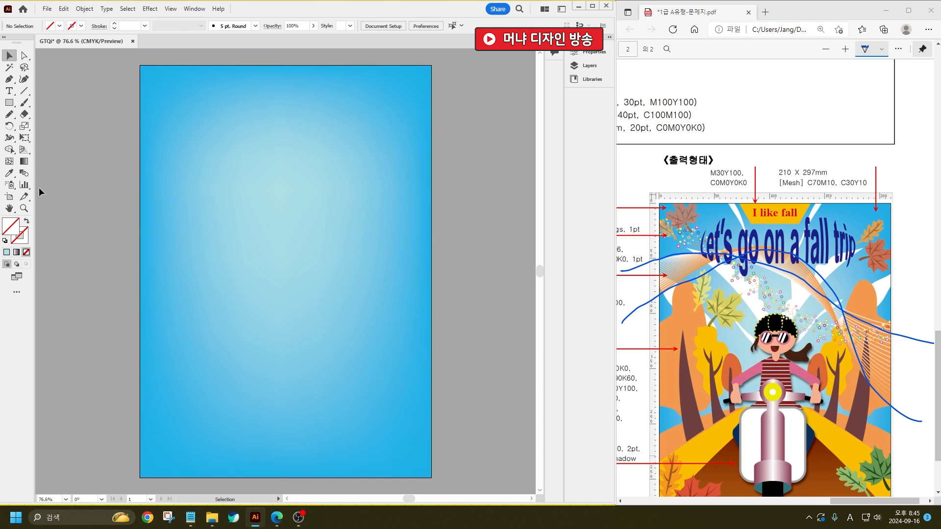
# - Set the Pencil tool's fidelity to fully Smooth and turn off editing of selected paths
pyautogui.doubleClick(9, 114)
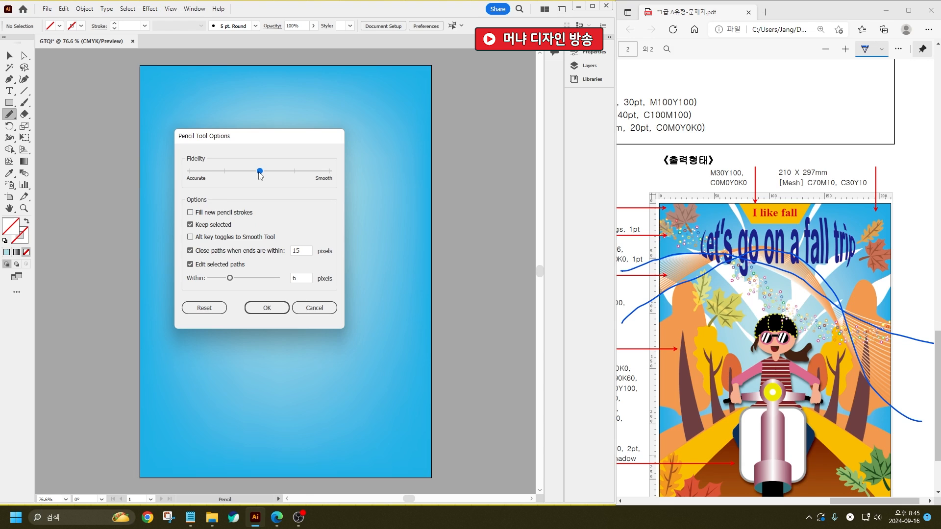
pyautogui.moveTo(259, 174); pyautogui.dragTo(329, 175)
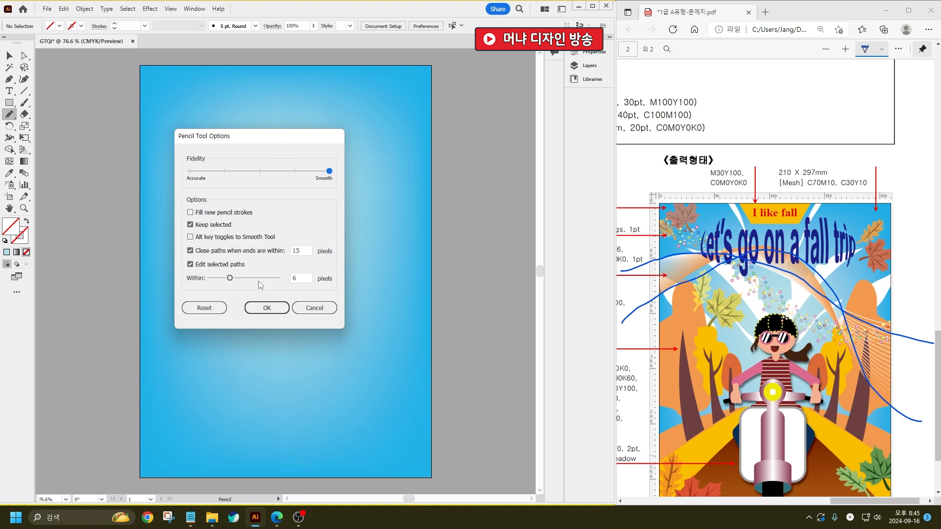
pyautogui.click(190, 265)
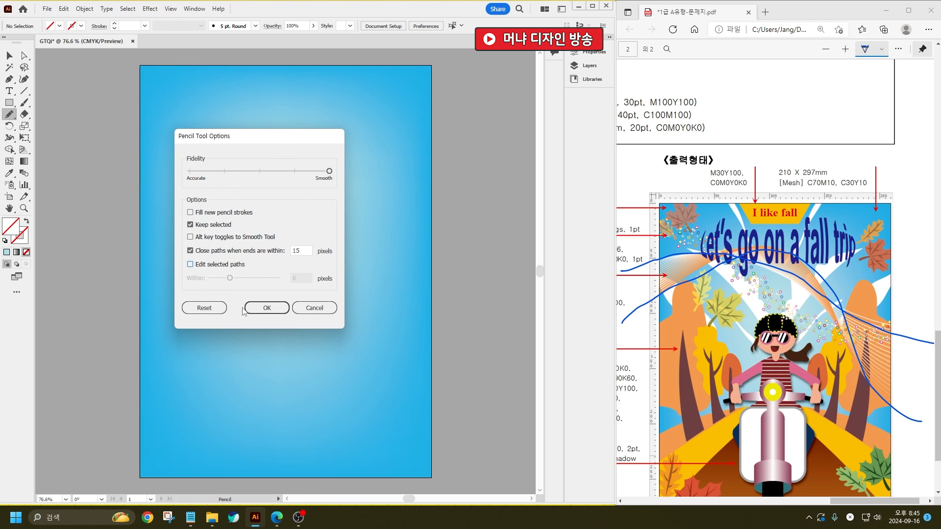
pyautogui.click(266, 307)
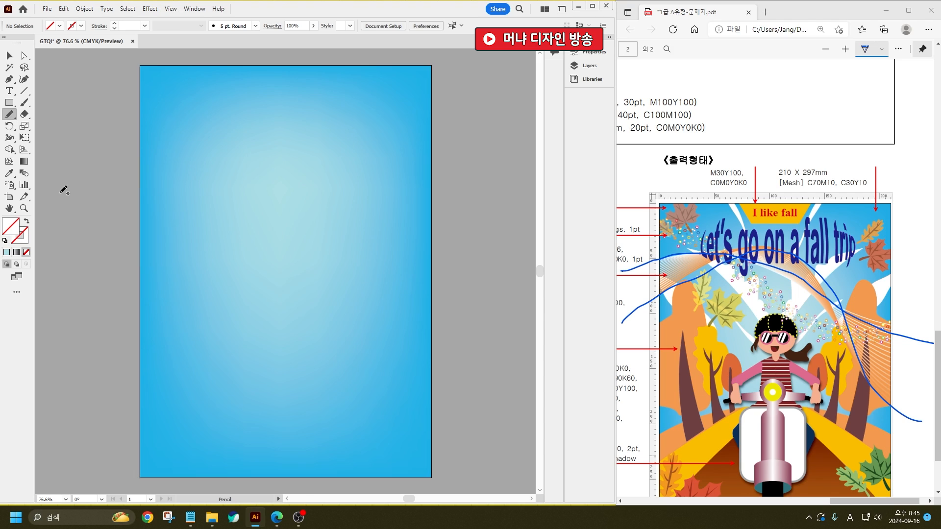
# - Draw two crossing wavy pencil curves extending past both sides of the artboard, then shift the second one slightly left and deselect it
pyautogui.moveTo(61, 191)
pyautogui.mouseDown()
pyautogui.moveTo(96, 157)
pyautogui.moveTo(157, 142)
pyautogui.moveTo(210, 154)
pyautogui.moveTo(299, 199)
pyautogui.moveTo(381, 211)
pyautogui.moveTo(524, 196)
pyautogui.mouseUp()
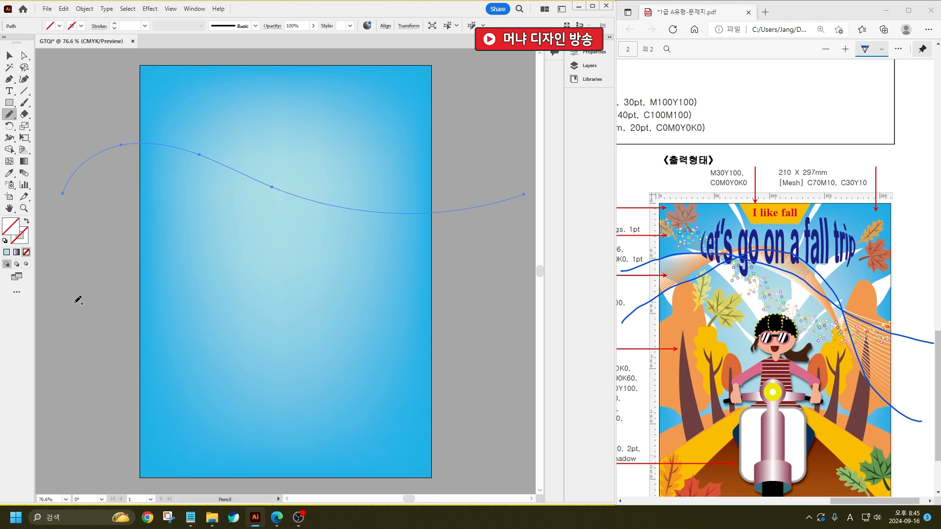
pyautogui.moveTo(63, 251)
pyautogui.mouseDown()
pyautogui.moveTo(142, 176)
pyautogui.moveTo(230, 142)
pyautogui.moveTo(339, 150)
pyautogui.moveTo(420, 239)
pyautogui.moveTo(531, 333)
pyautogui.mouseUp()
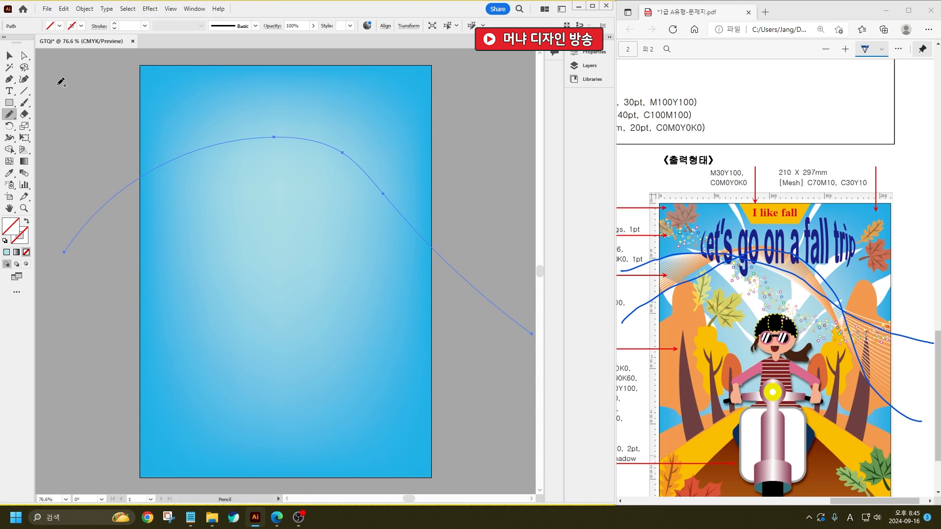
pyautogui.click(6, 55)
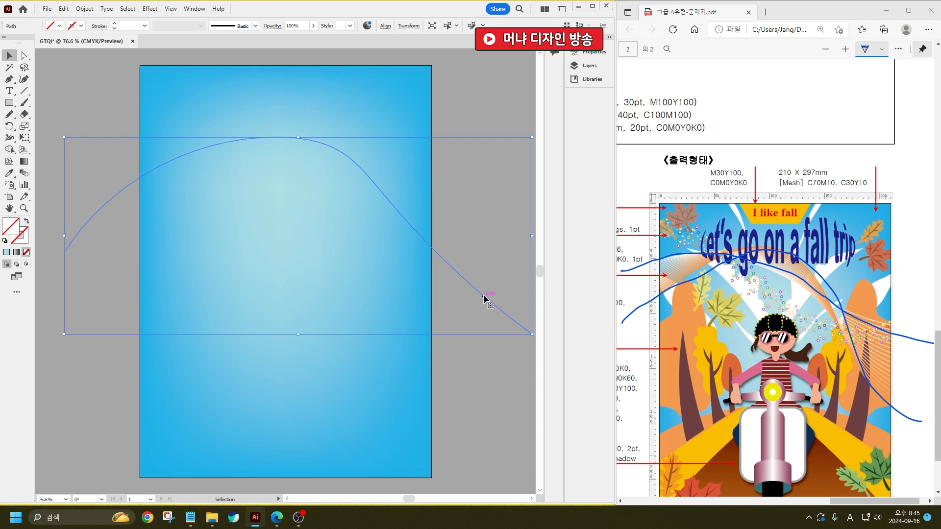
pyautogui.moveTo(483, 302); pyautogui.dragTo(458, 296)
pyautogui.click(81, 153)
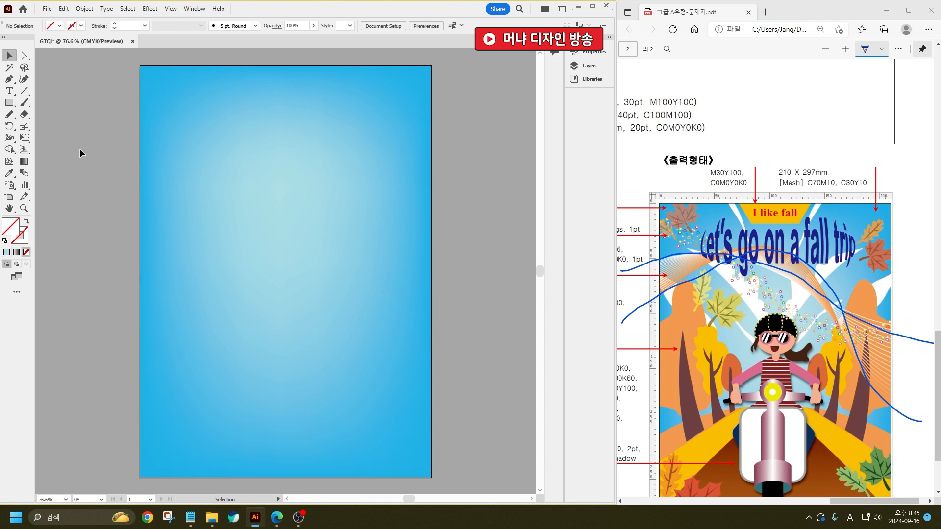
pyautogui.moveTo(81, 143); pyautogui.dragTo(82, 144)
# - Give the shallower wavy curve alone a white 1 pt stroke and bring the exam's blend specification into view
pyautogui.moveTo(73, 96); pyautogui.dragTo(127, 185)
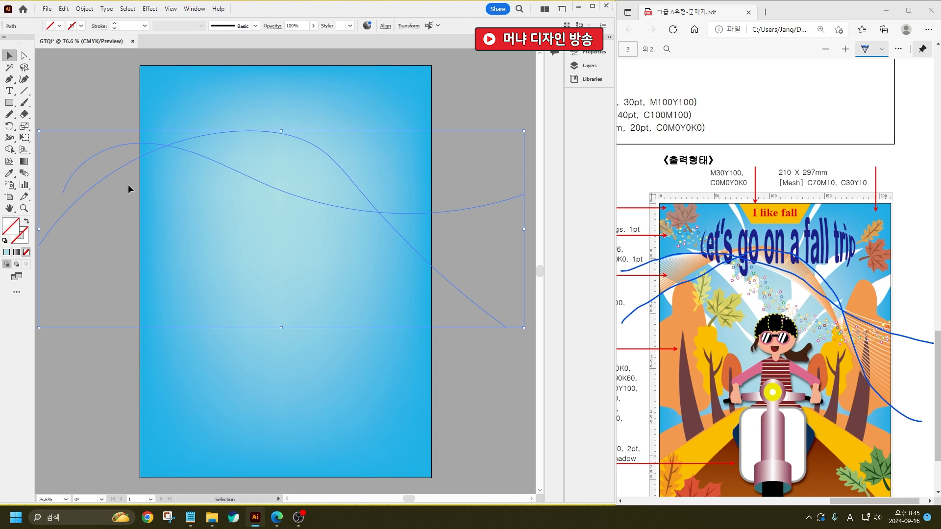
pyautogui.click(109, 152)
pyautogui.moveTo(110, 155); pyautogui.dragTo(91, 103)
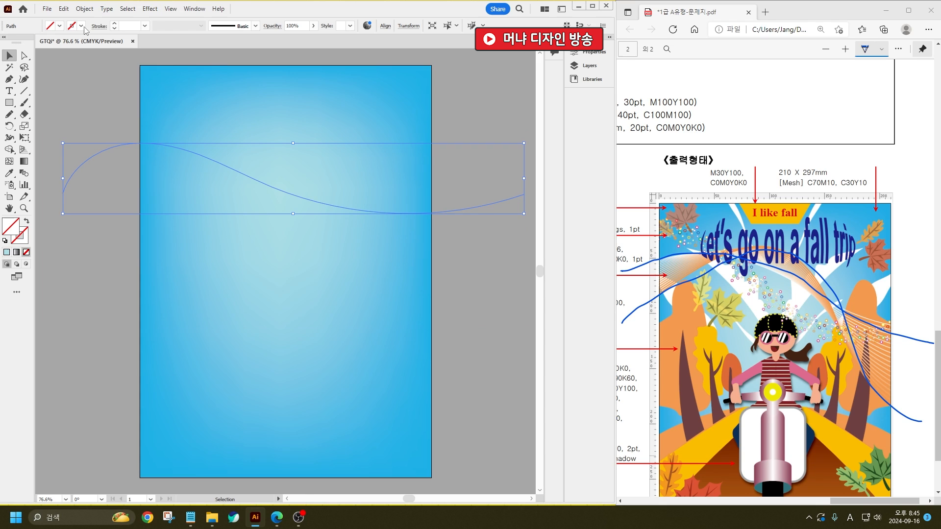
pyautogui.click(82, 26)
pyautogui.click(20, 47)
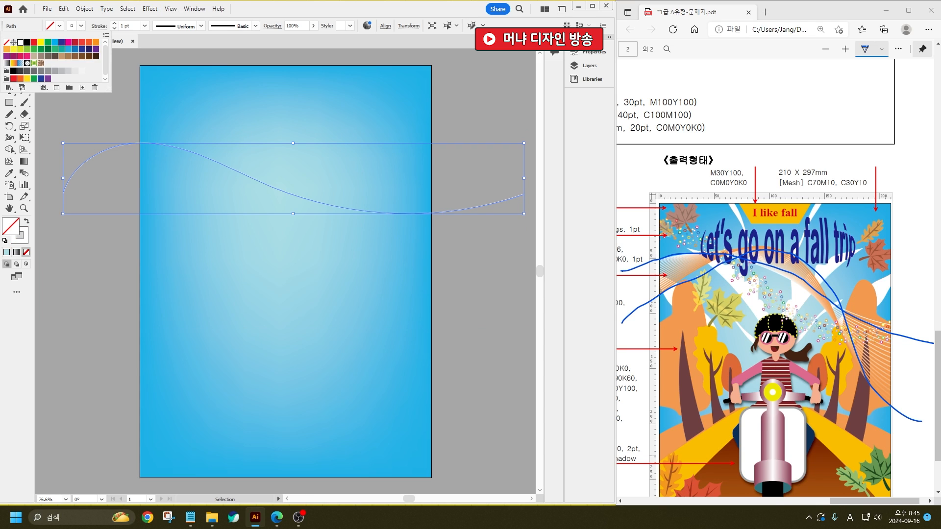
pyautogui.moveTo(837, 502); pyautogui.dragTo(809, 505)
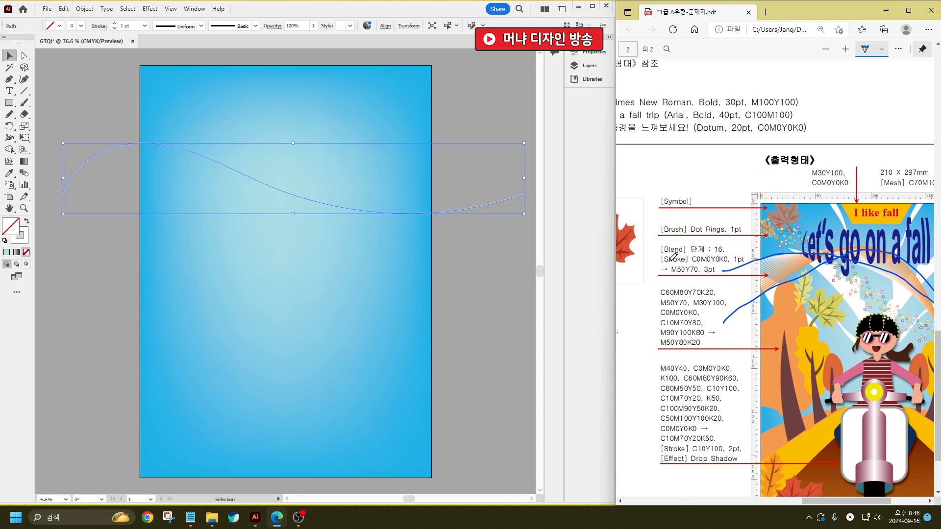
# - Give the steeper wavy curve a 3 pt stroke coloured C0 M50 Y70 K0 and deselect it
pyautogui.click(108, 269)
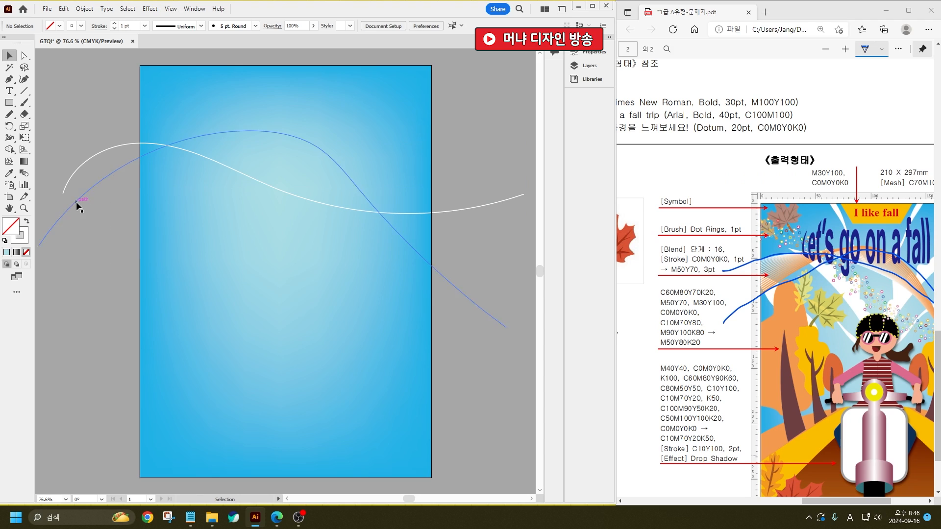
pyautogui.click(55, 214)
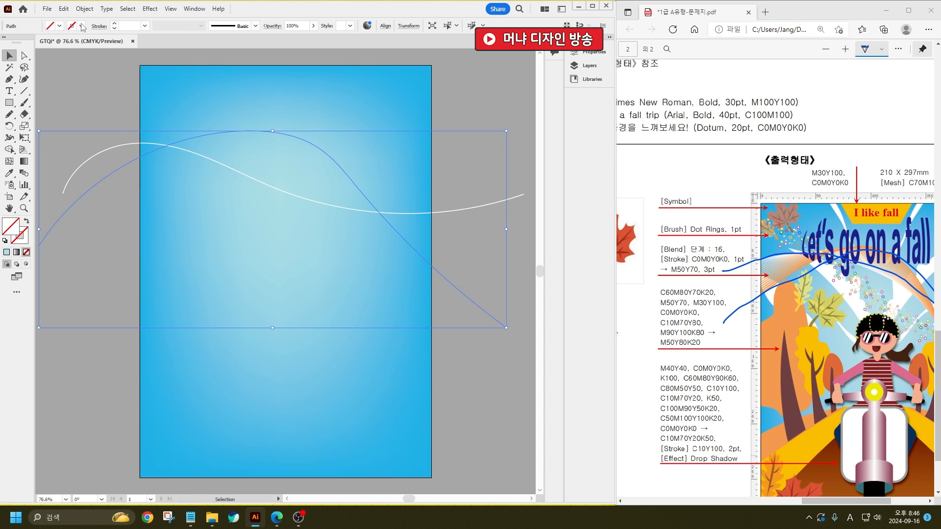
pyautogui.keyDown('shift'); pyautogui.click(82, 26); pyautogui.keyUp('shift')
pyautogui.click(96, 44)
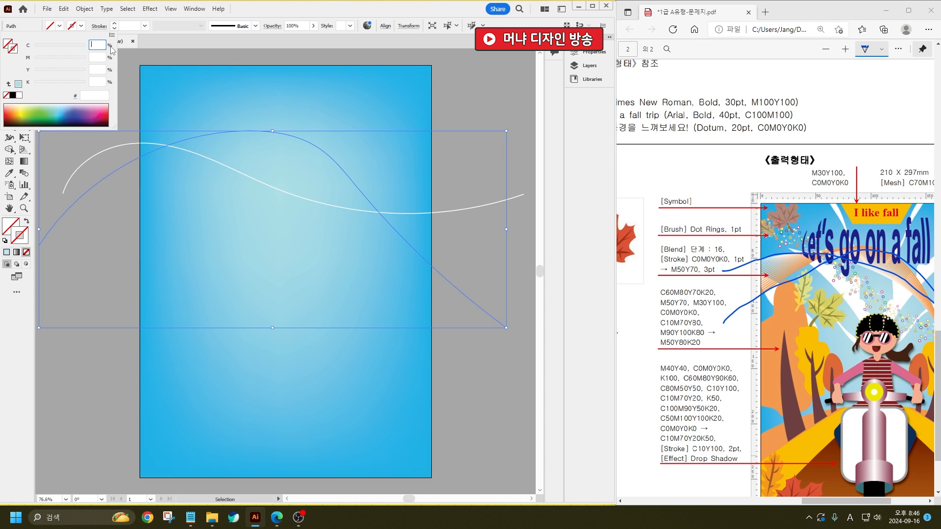
pyautogui.write('0')
pyautogui.press('Tab')
pyautogui.write('50')
pyautogui.press('Tab')
pyautogui.write('70')
pyautogui.press('Tab')
pyautogui.write('0')
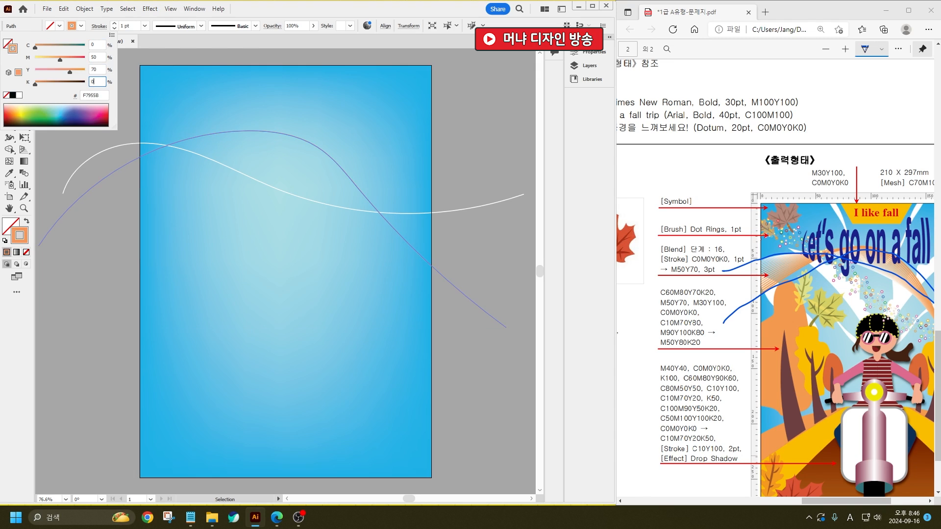
pyautogui.press('Return')
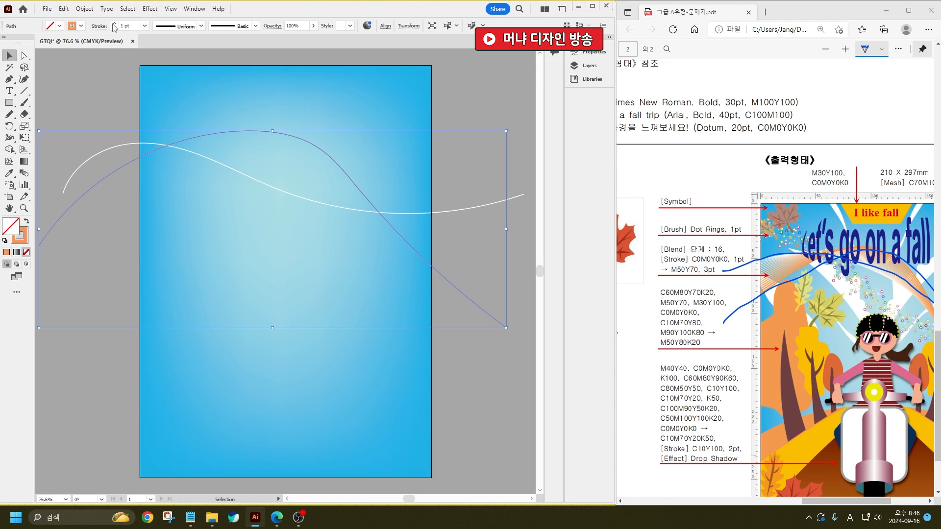
pyautogui.click(117, 226)
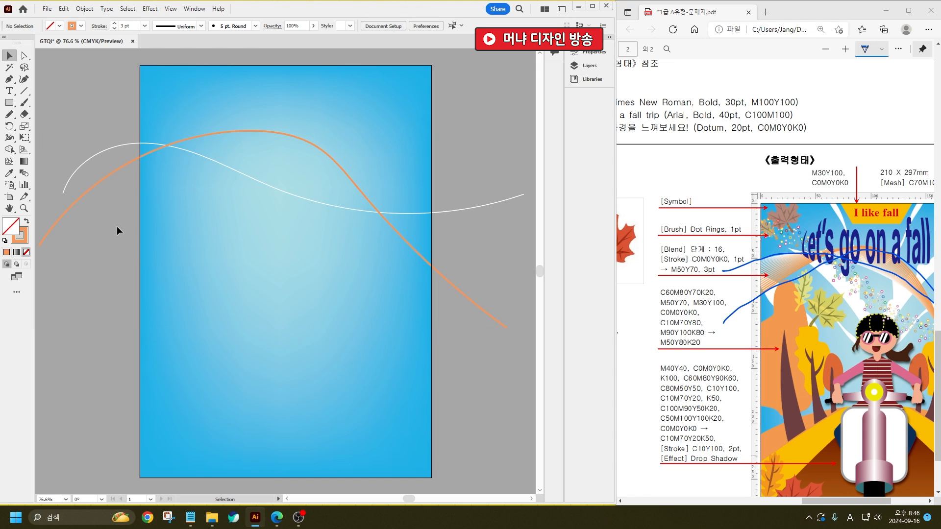
# - Rotate the orange curve slightly counterclockwise and shift it a little up and to the right
pyautogui.scroll(-1, 125, 227)
pyautogui.click(174, 156)
pyautogui.keyDown('shift'); pyautogui.click(178, 161); pyautogui.keyUp('shift')
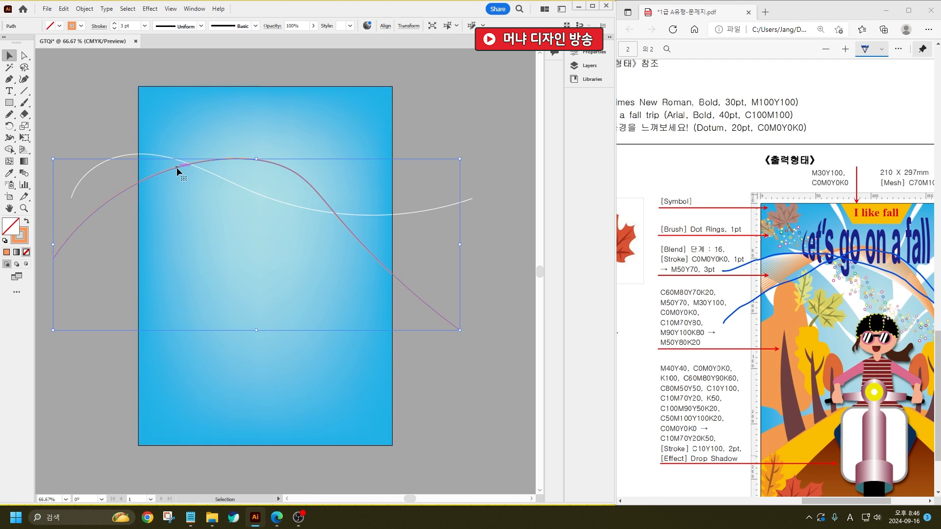
pyautogui.scroll(-1, 337, 202)
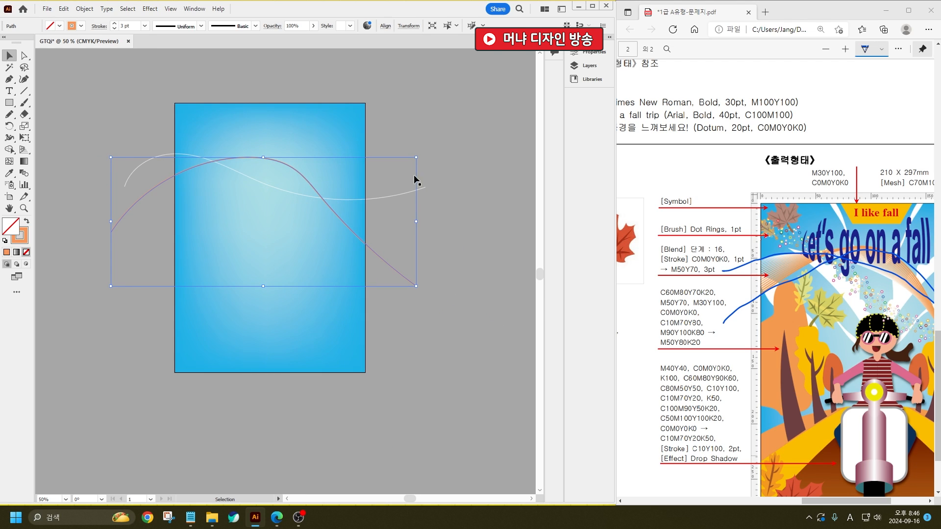
pyautogui.moveTo(422, 153); pyautogui.dragTo(440, 143)
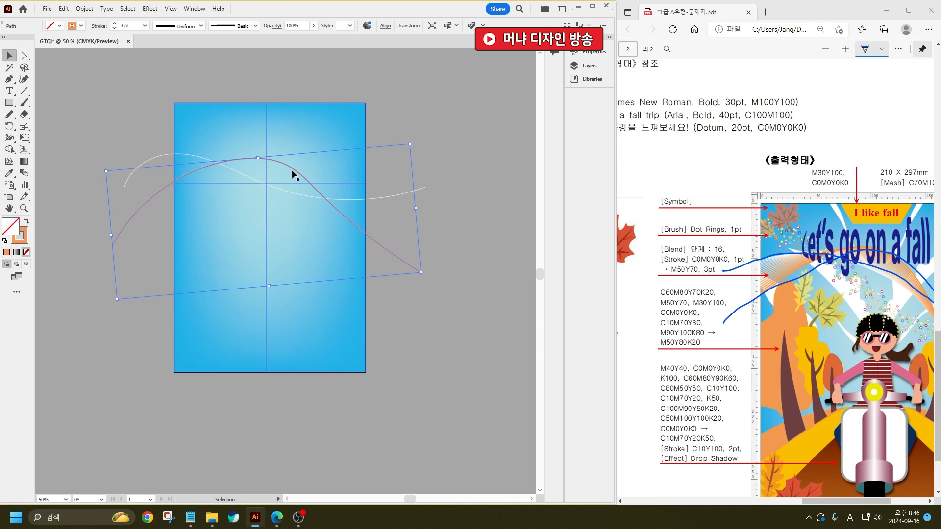
pyautogui.moveTo(296, 169); pyautogui.dragTo(300, 164)
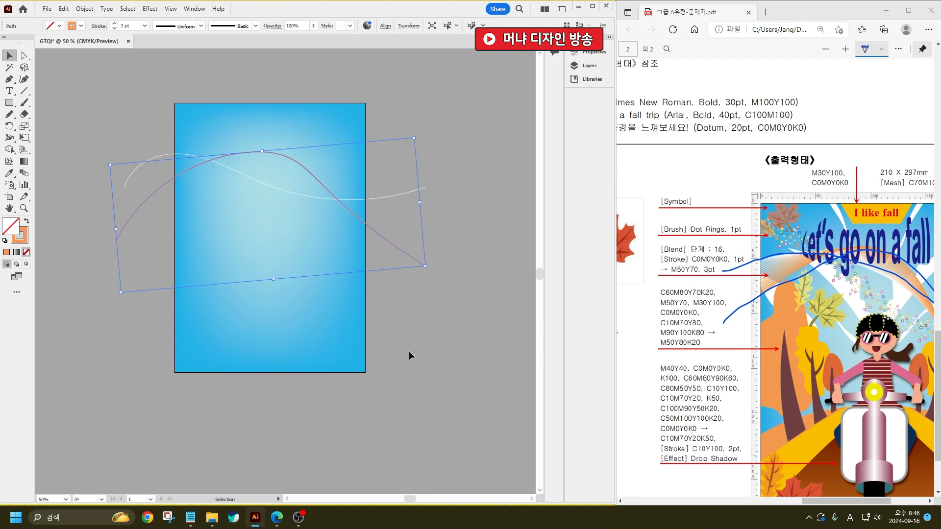
# - Select both wavy curves and set the blend options to Specified Steps with 16 steps
pyautogui.moveTo(456, 320); pyautogui.dragTo(396, 195)
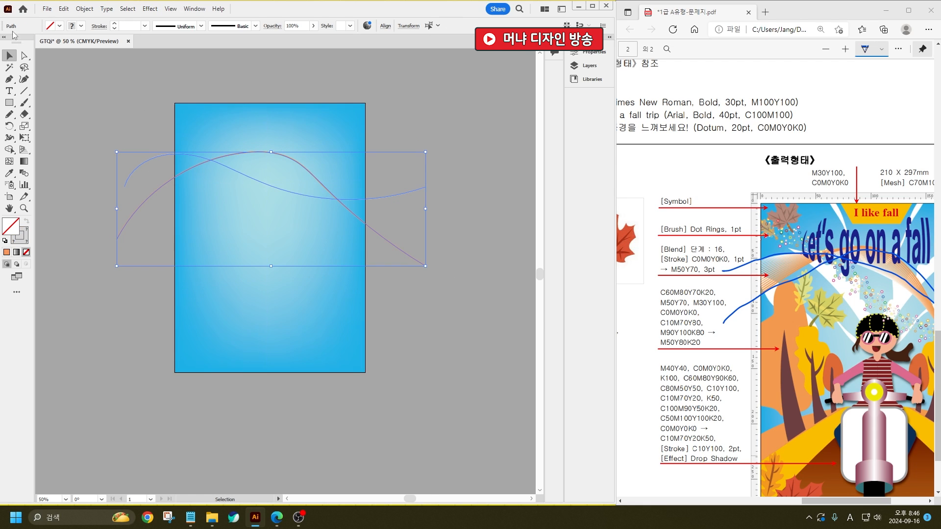
pyautogui.click(84, 9)
pyautogui.moveTo(174, 312)
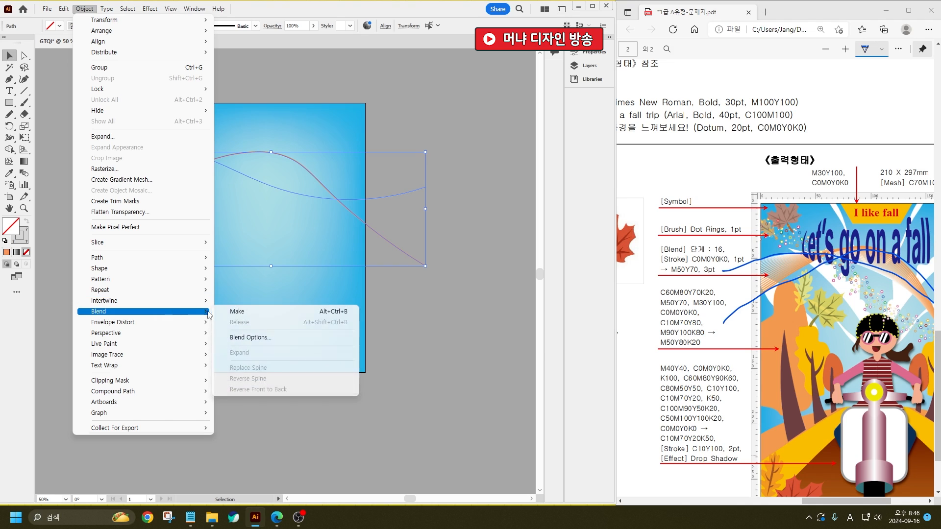
pyautogui.click(256, 337)
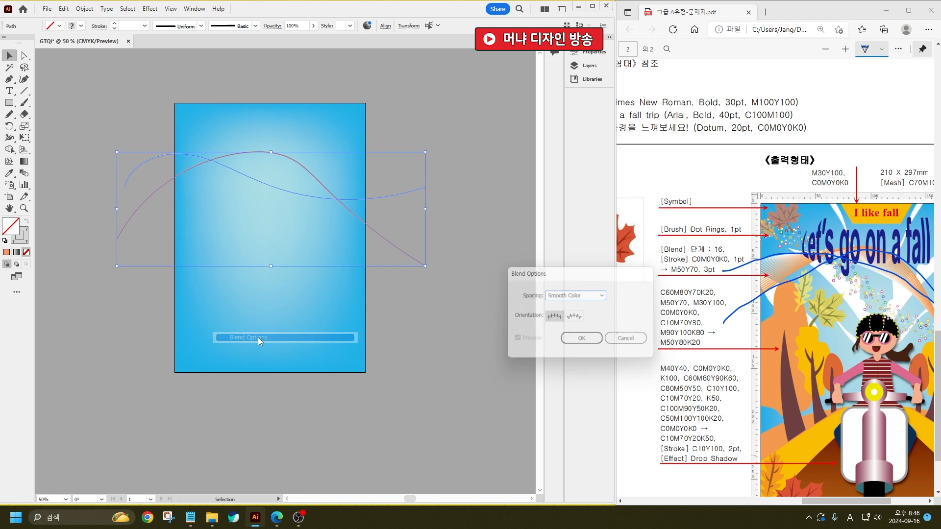
pyautogui.moveTo(607, 273); pyautogui.dragTo(239, 187)
pyautogui.click(228, 210)
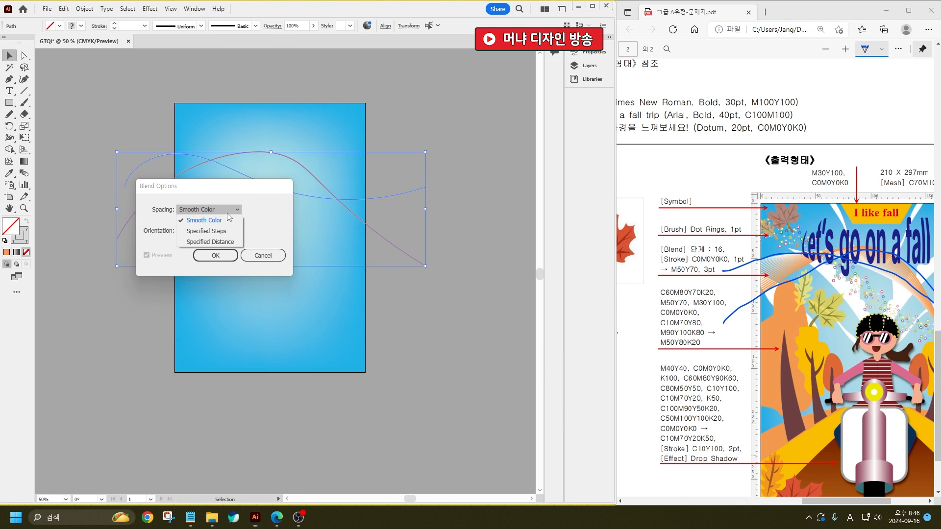
pyautogui.click(206, 231)
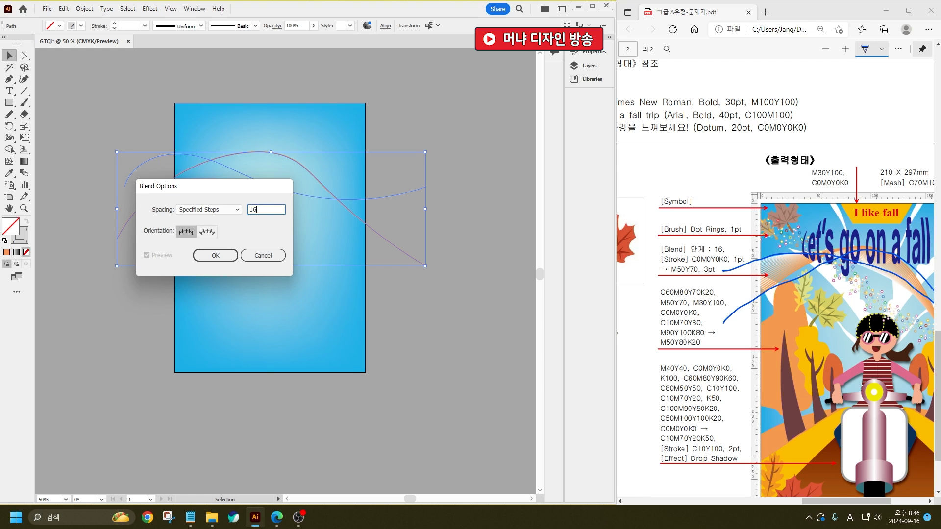
pyautogui.write('16')
pyautogui.press('Return')
# - Make a blend between the white and orange curves, then deselect it
pyautogui.click(84, 9)
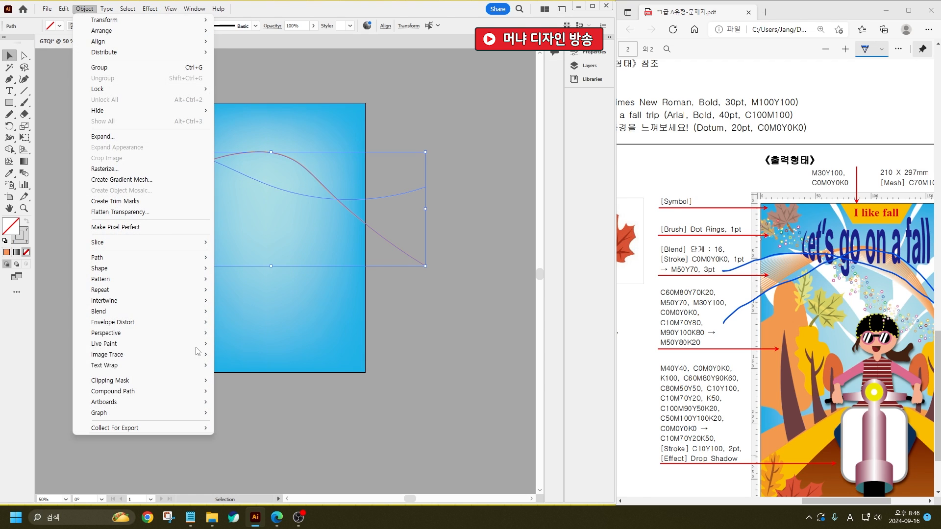
pyautogui.moveTo(201, 311)
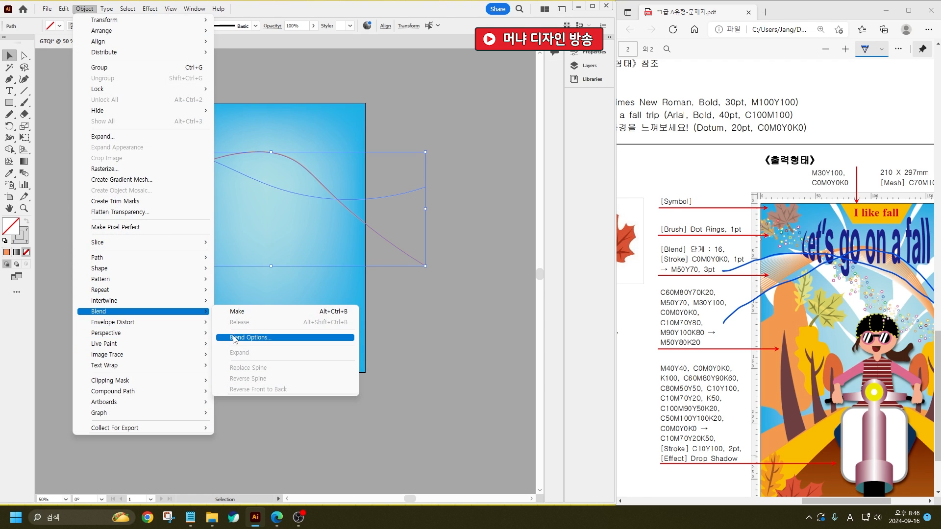
pyautogui.click(248, 311)
pyautogui.click(461, 464)
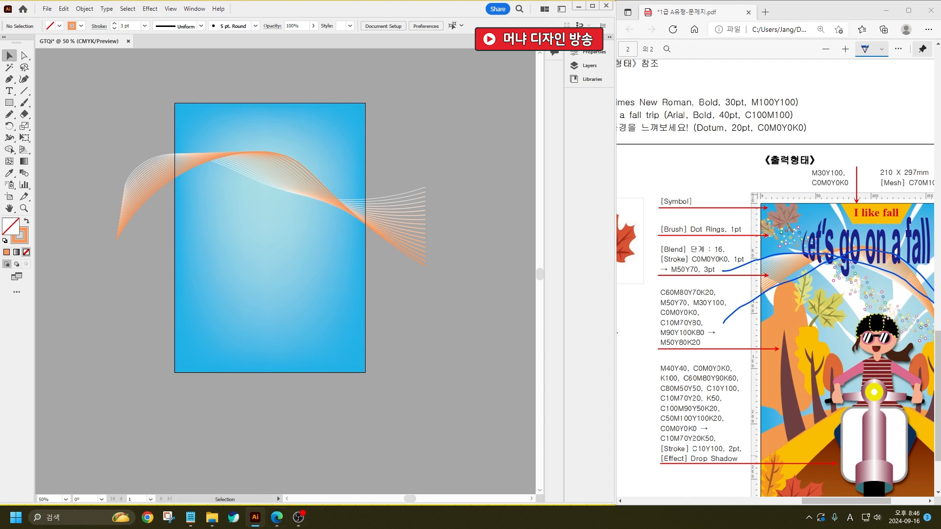
# - Switch to Notepad and add the heading "Blend" below the Mesh notes
pyautogui.click(190, 518)
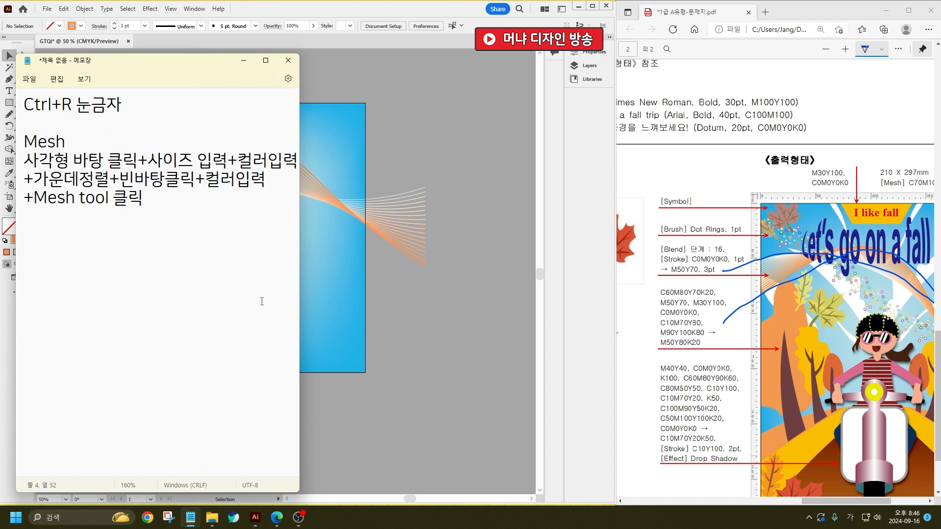
pyautogui.write('ㅠㅣ')
pyautogui.press('BackSpace')
pyautogui.press('BackSpace')
pyautogui.press('Hangul')
pyautogui.write('Blendd')
pyautogui.press('BackSpace')
# - Under the Blend heading, write the note "연필툴+선 2개 그리기+컬러, 사이즈 입력+"
pyautogui.press('Hangul')
pyautogui.write('연')
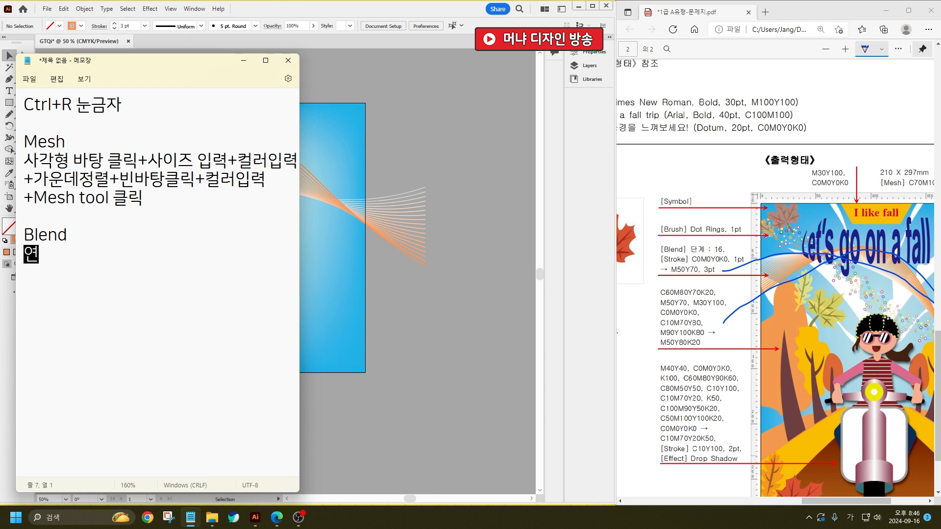
pyautogui.write('필툴')
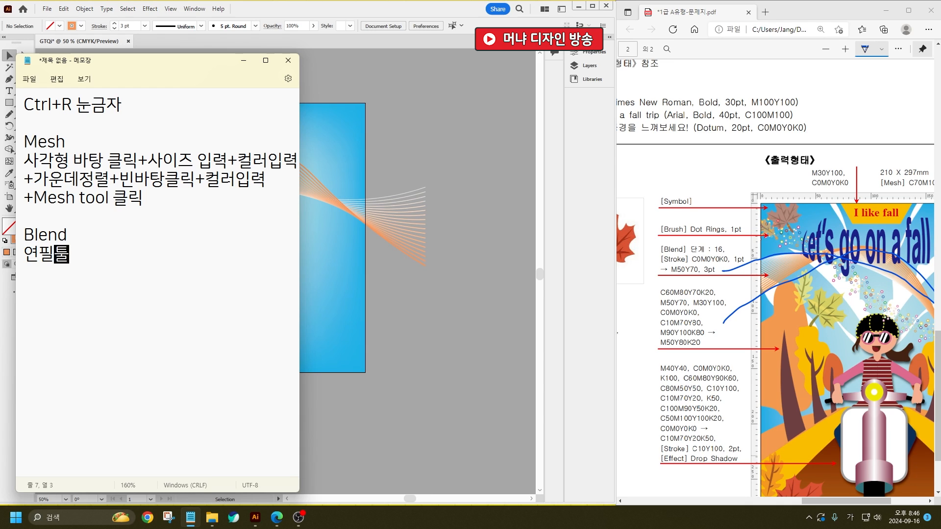
pyautogui.write('+선 ')
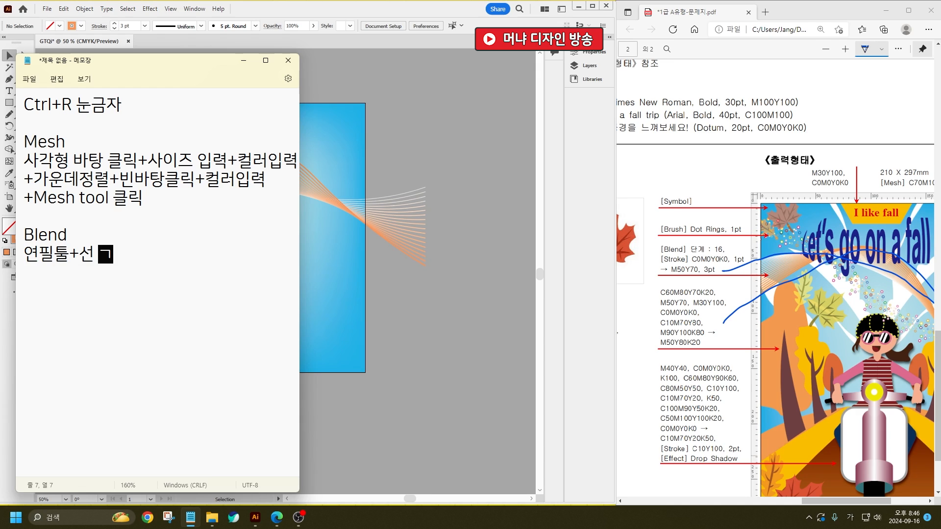
pyautogui.write('2개 그')
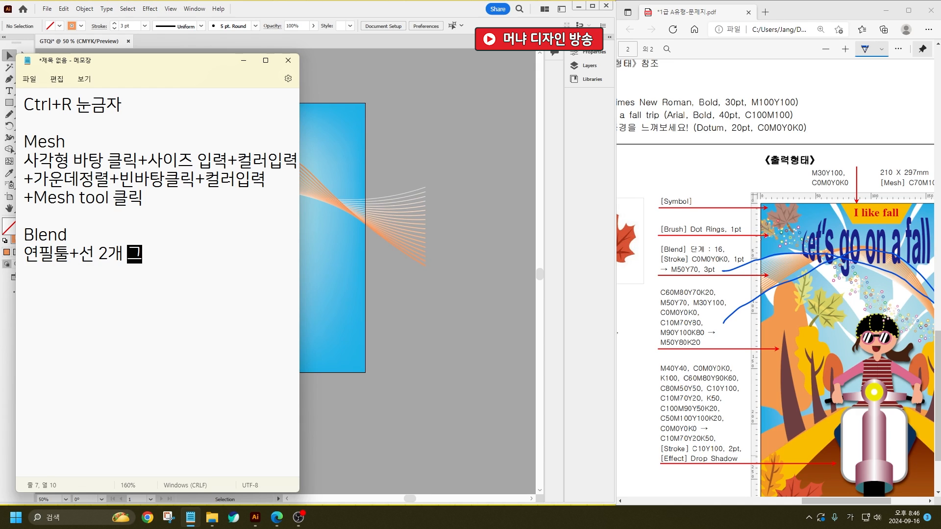
pyautogui.write('리기+')
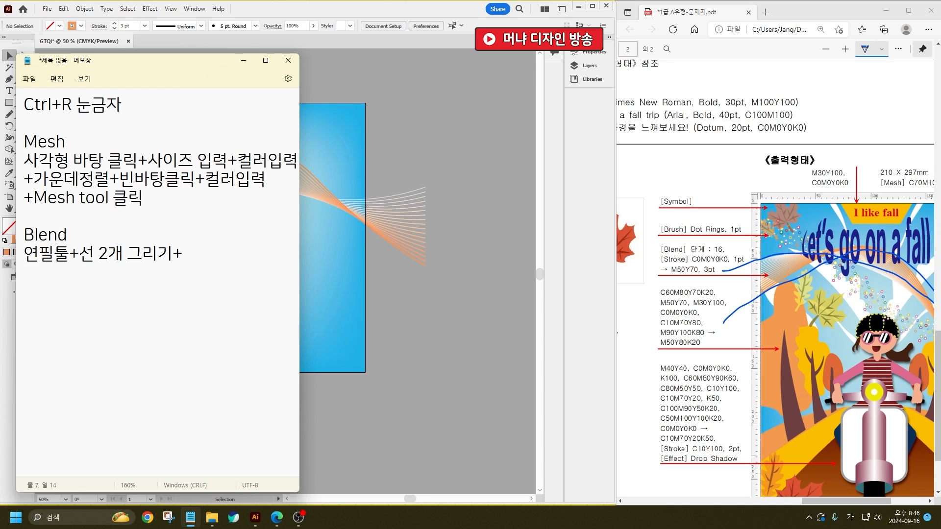
pyautogui.write('컬러, 사이즈')
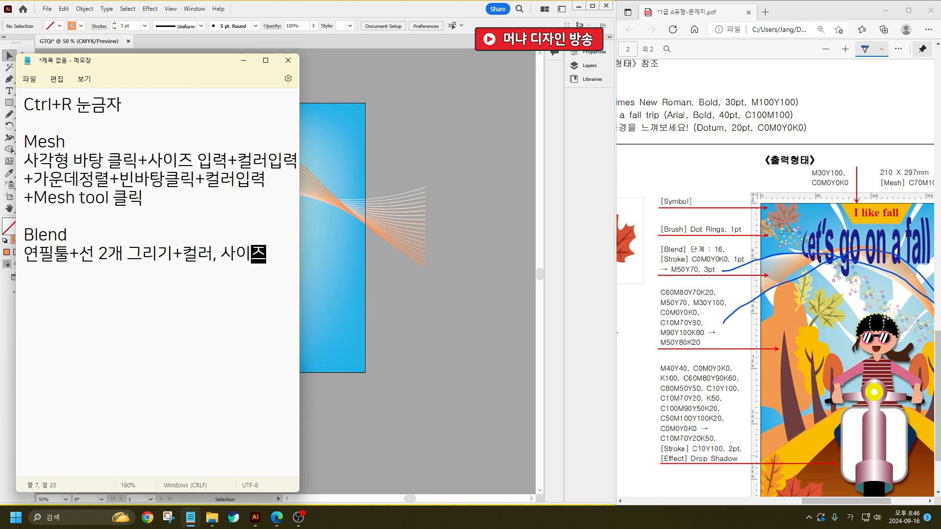
pyautogui.write(' 입력+')
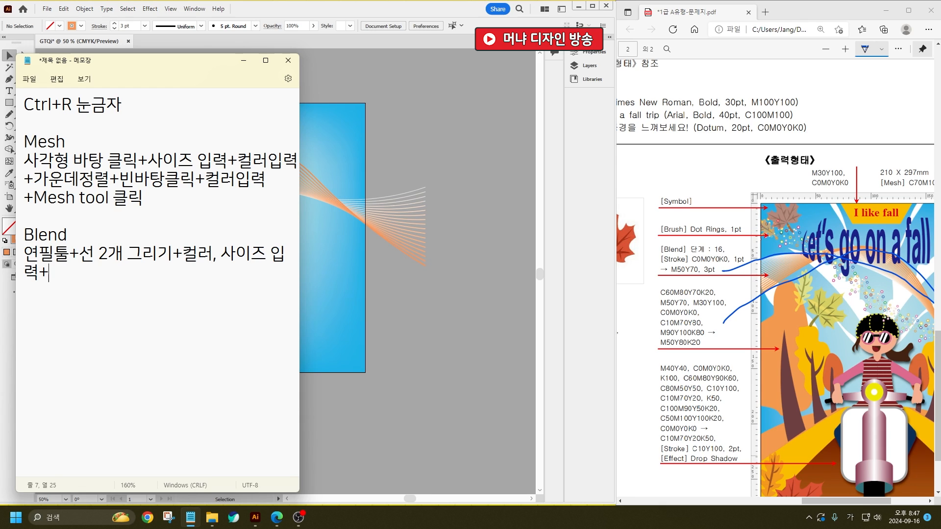
# - Continue the Blend note with "2개선 선택+object-blend-option+"
pyautogui.write('2개 선')
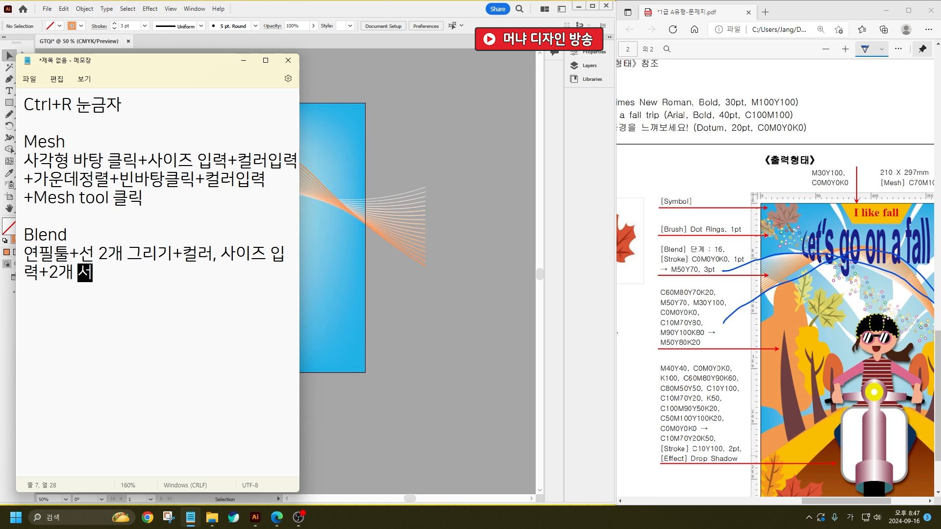
pyautogui.press('BackSpace')
pyautogui.press('BackSpace')
pyautogui.press('BackSpace')
pyautogui.write('선 선택')
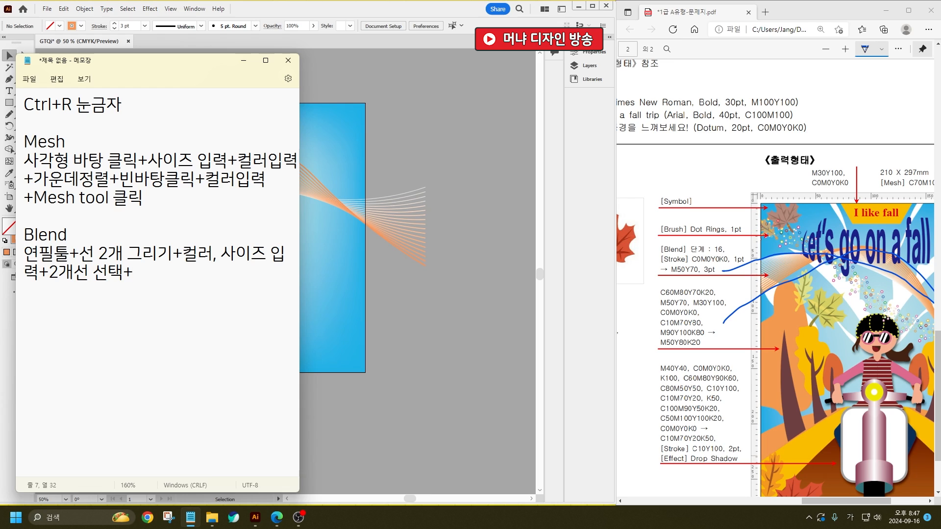
pyautogui.write('+ov')
pyautogui.press('BackSpace')
pyautogui.write('bject-blend')
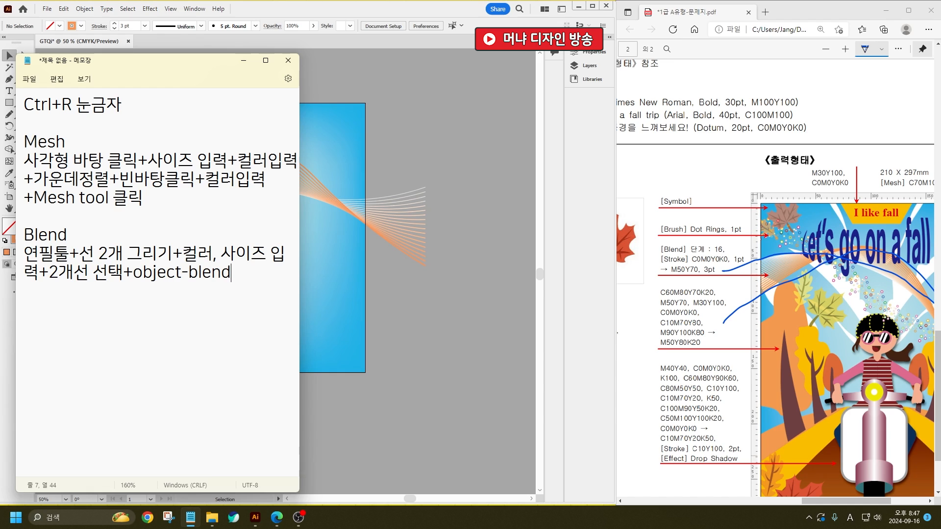
pyautogui.write('-option+')
# - Finish the Blend note with "단계입력(step)+object-blend-make", reusing the "object-blend-" text already written
pyautogui.press('Hangul')
pyautogui.write('단')
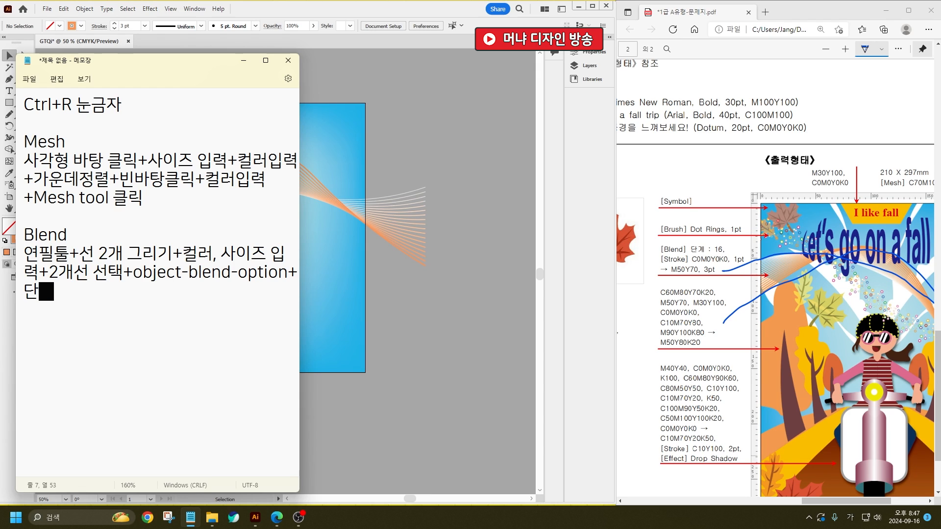
pyautogui.write('계입력(')
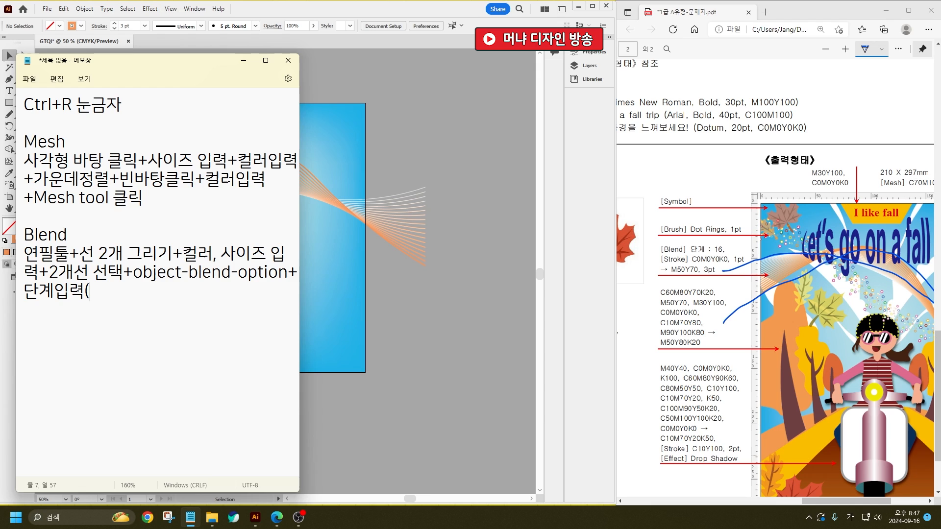
pyautogui.press('Hangul')
pyautogui.write('sti')
pyautogui.write('ep)+')
pyautogui.moveTo(133, 272); pyautogui.dragTo(238, 273)
pyautogui.hotkey('ctrl', 'c')
pyautogui.click(140, 291)
pyautogui.hotkey('ctrl', 'v')
pyautogui.write('make')
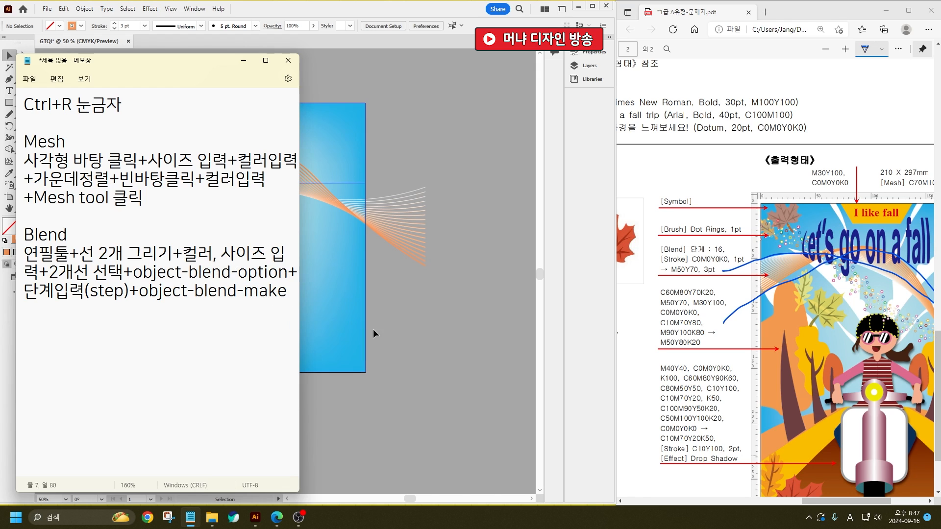
# - Leave the notes, circle the [Brush] specification in the exam PDF with the drawing pen, and return to Illustrator
pyautogui.click(406, 320)
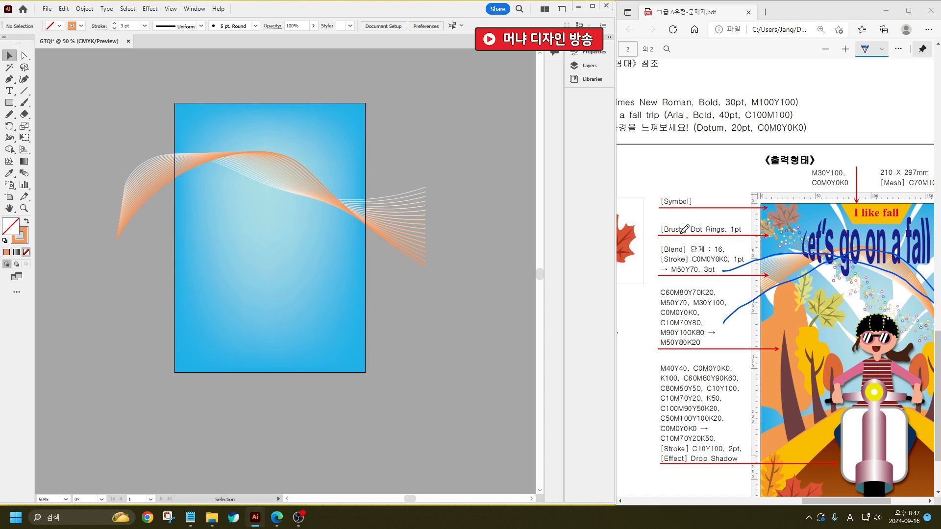
pyautogui.moveTo(702, 225)
pyautogui.mouseDown()
pyautogui.moveTo(679, 239)
pyautogui.moveTo(688, 241)
pyautogui.mouseUp()
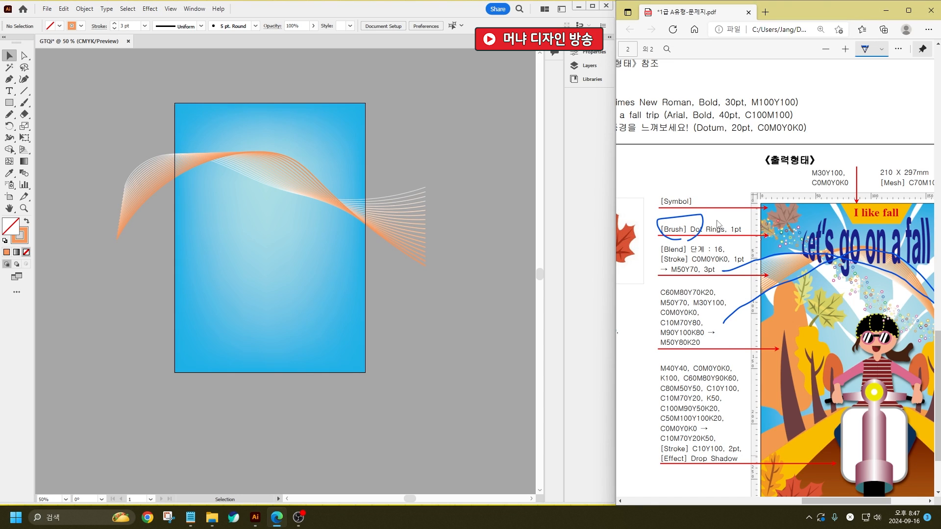
pyautogui.click(459, 293)
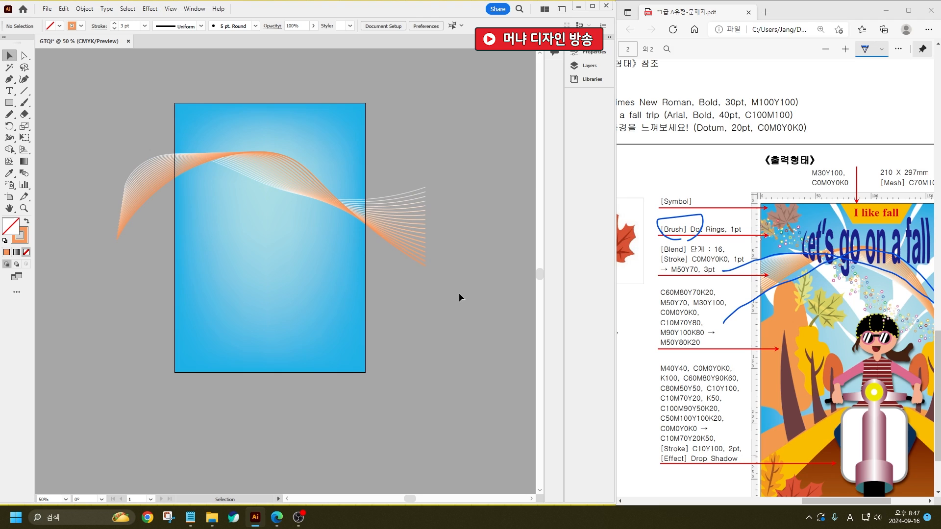
# - Open the Decorative_Scatter brush library, enlarge its list, and choose the Dot Rings brush
pyautogui.press('F5')
pyautogui.moveTo(504, 96); pyautogui.dragTo(128, 85)
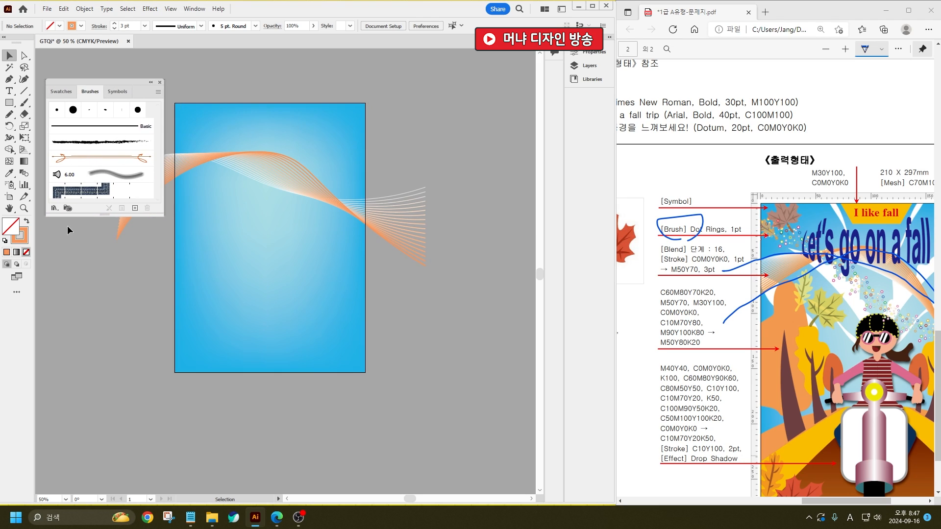
pyautogui.click(54, 208)
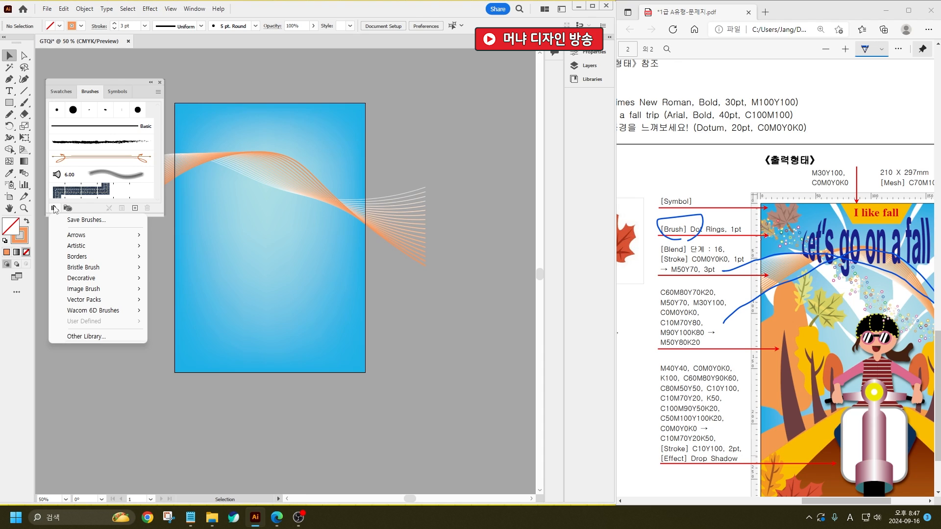
pyautogui.moveTo(86, 279)
pyautogui.click(202, 289)
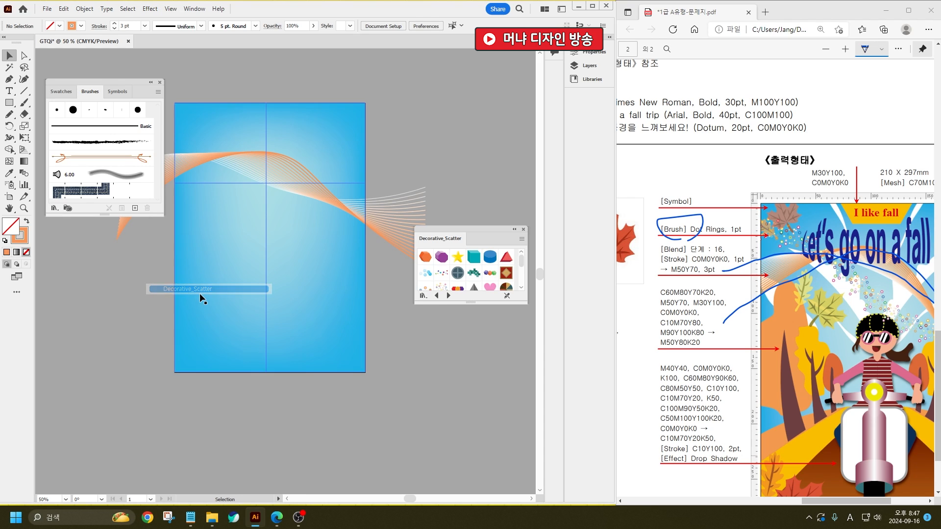
pyautogui.moveTo(441, 303); pyautogui.dragTo(442, 365)
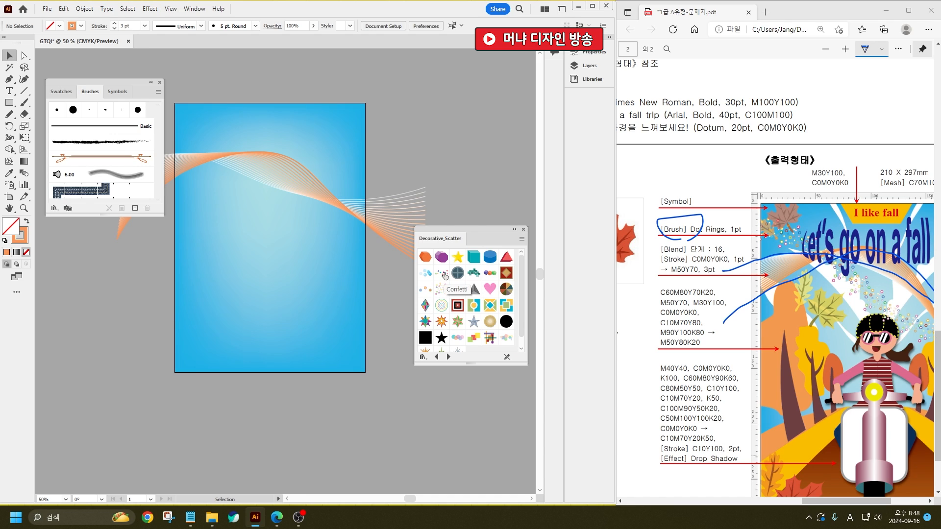
pyautogui.click(441, 292)
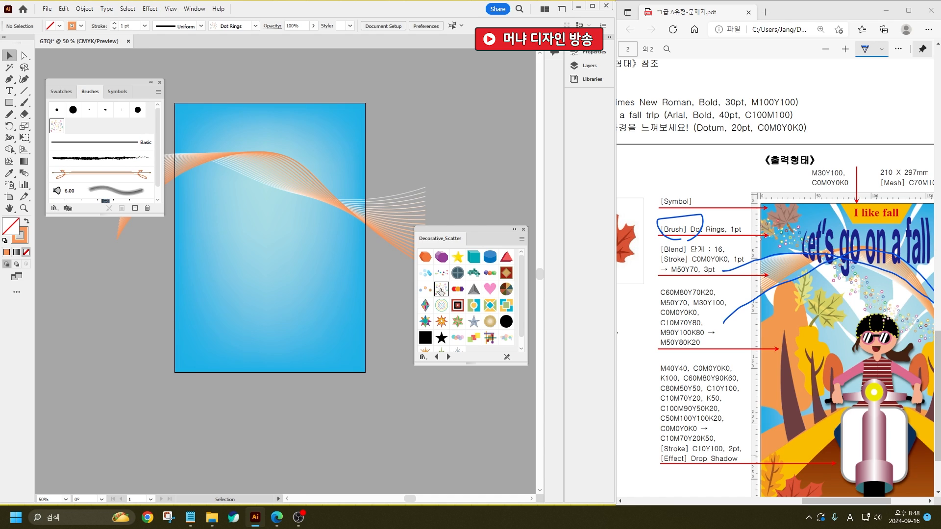
# - Paint one curved Dot Rings stroke from above the artboard's left edge down across the blended lines, and close both brush panels
pyautogui.click(28, 106)
pyautogui.moveTo(125, 84); pyautogui.dragTo(130, 271)
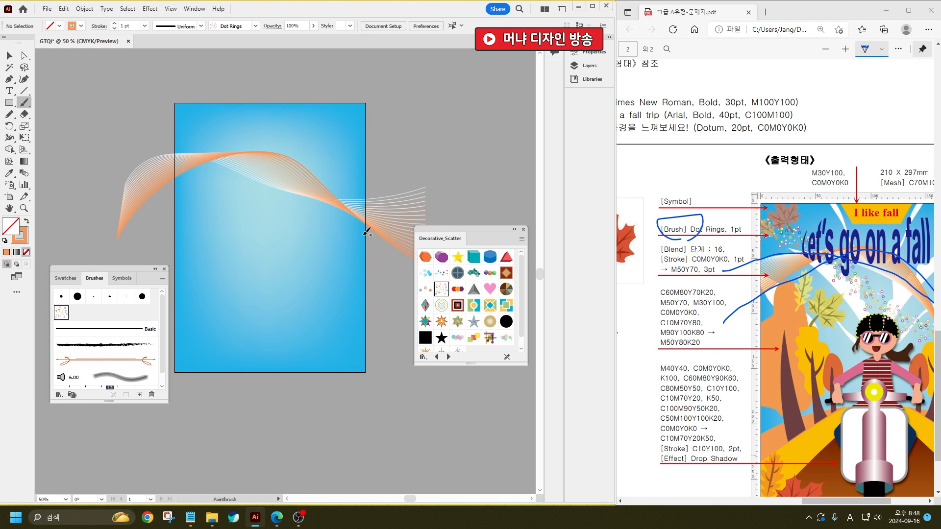
pyautogui.moveTo(846, 501); pyautogui.dragTo(882, 501)
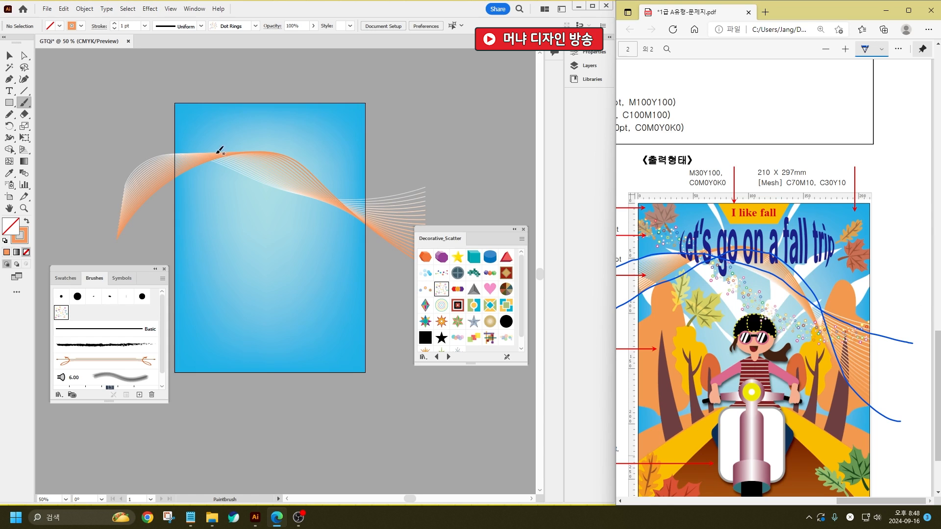
pyautogui.moveTo(149, 119); pyautogui.dragTo(172, 125)
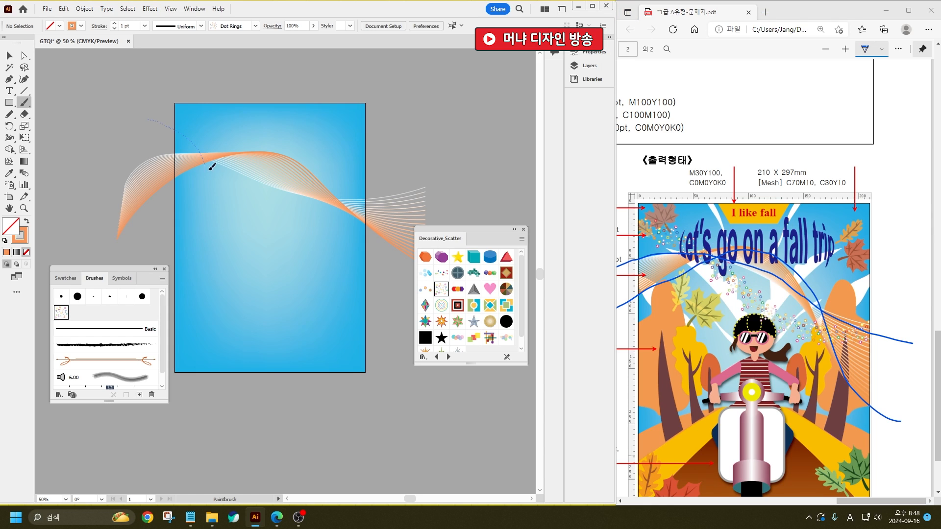
pyautogui.moveTo(209, 169)
pyautogui.mouseDown()
pyautogui.moveTo(260, 209)
pyautogui.moveTo(319, 222)
pyautogui.moveTo(429, 197)
pyautogui.mouseUp()
pyautogui.click(9, 56)
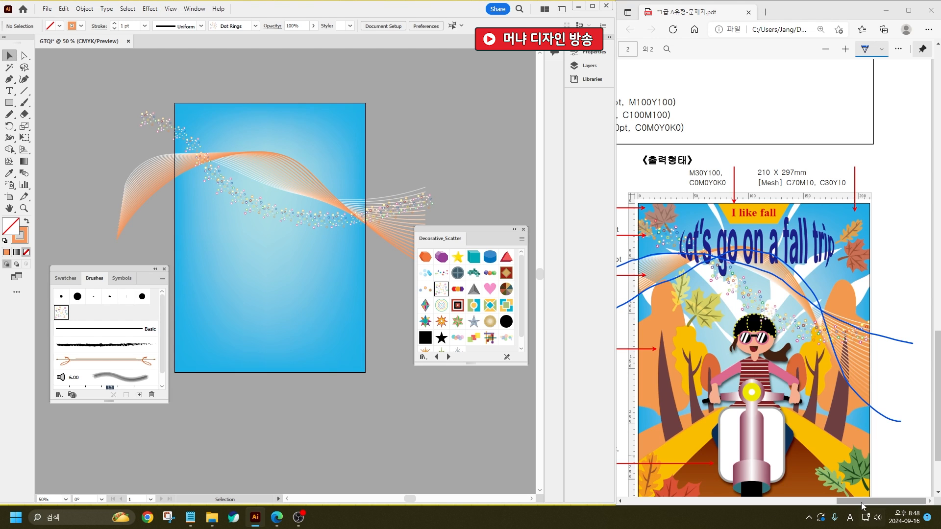
pyautogui.moveTo(863, 506); pyautogui.dragTo(833, 506)
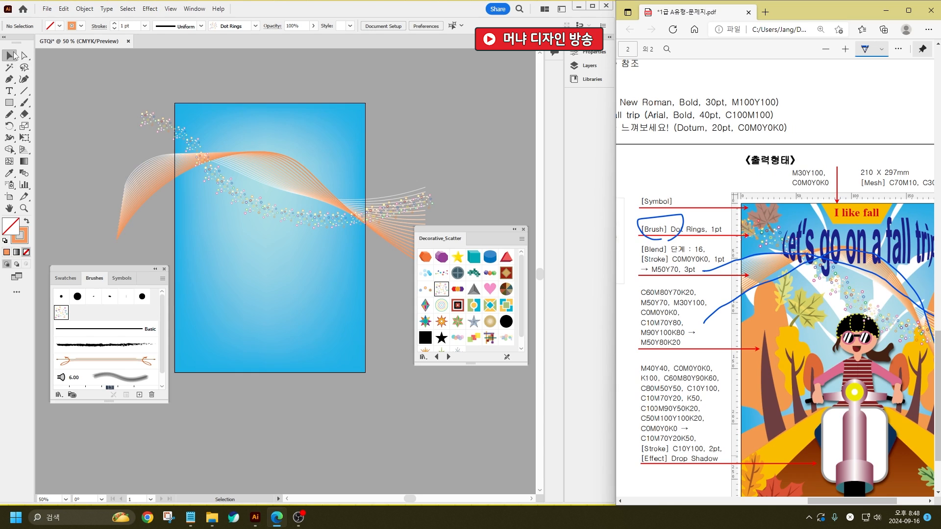
pyautogui.click(164, 269)
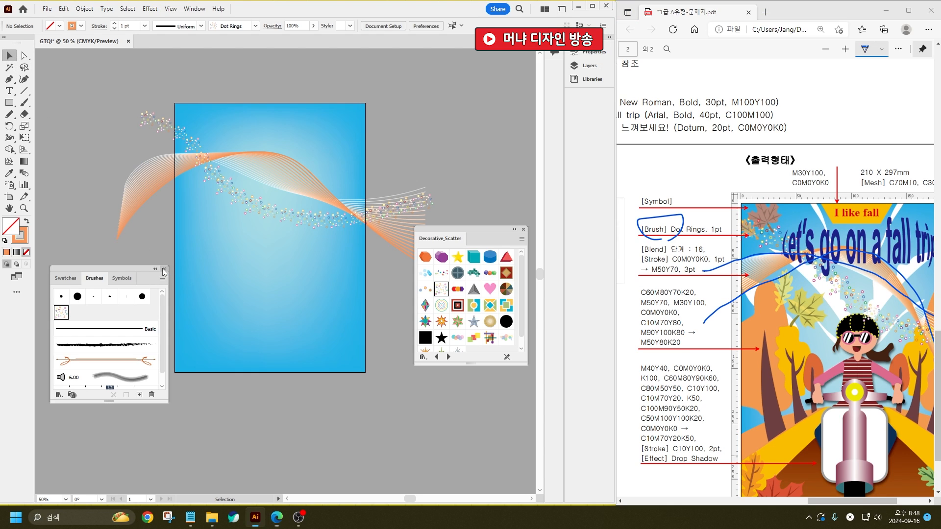
pyautogui.click(523, 229)
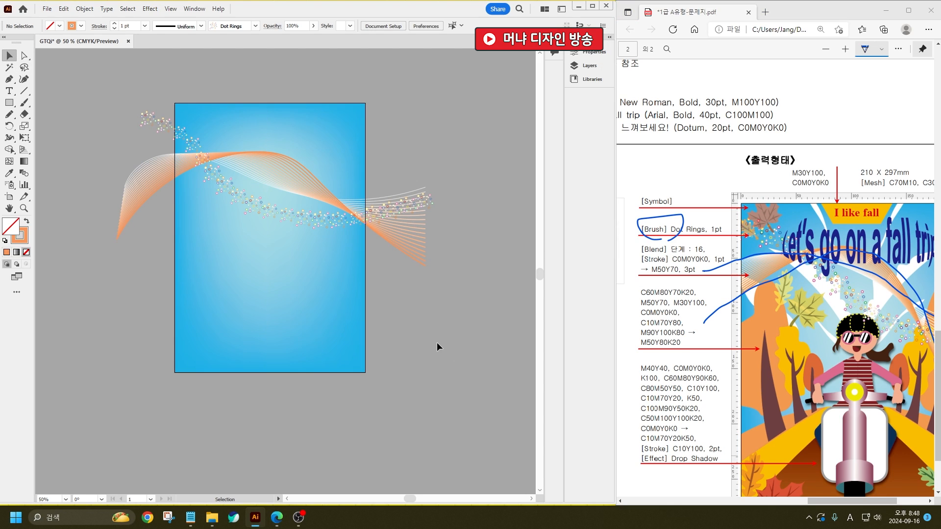
# - In Notepad, add a "Brush" heading below the Blend note and write "F5+라이브러리" under it
pyautogui.click(191, 517)
pyautogui.click(180, 344)
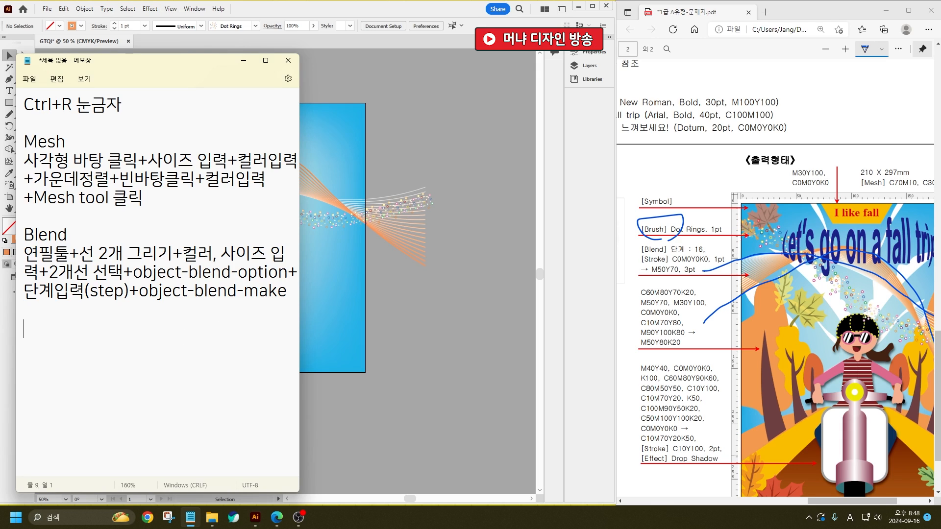
pyautogui.press('Hangul')
pyautogui.write('ㅠㄱ')
pyautogui.press('BackSpace')
pyautogui.press('BackSpace')
pyautogui.press('Hangul')
pyautogui.write('Brush')
pyautogui.press('Return')
pyautogui.write('F59')
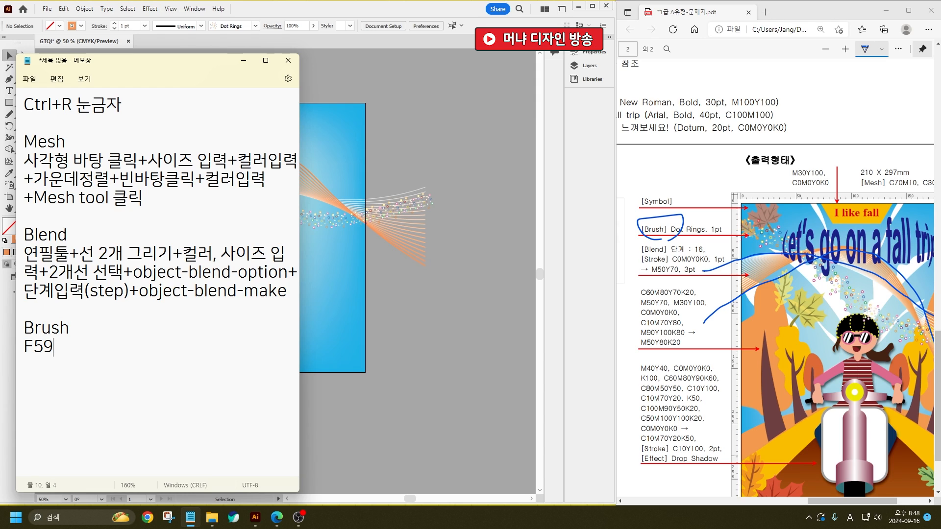
pyautogui.press('BackSpace')
pyautogui.write('+라이브러리')
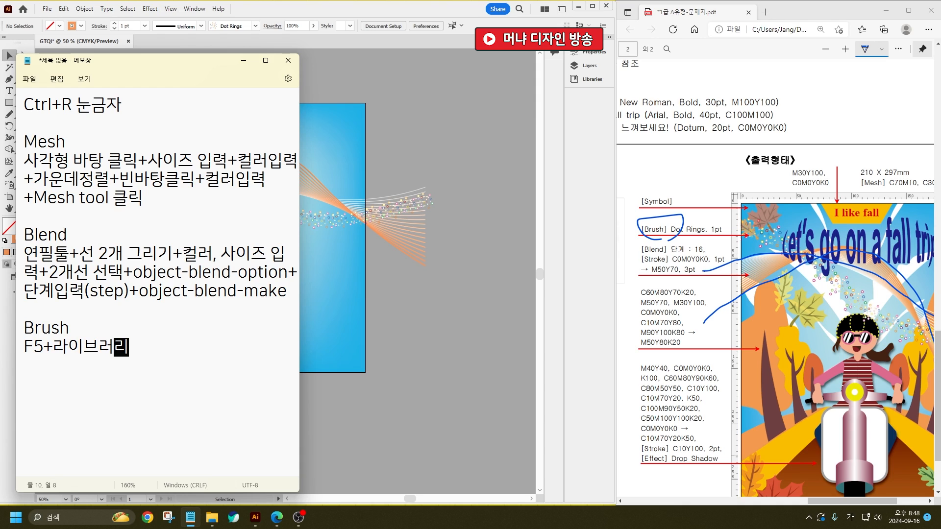
# - Complete the Brush note with "+Decorative-Scatter+Brush tool그리기+사이즈 조절"
pyautogui.write('+')
pyautogui.press('Hangul')
pyautogui.write('de')
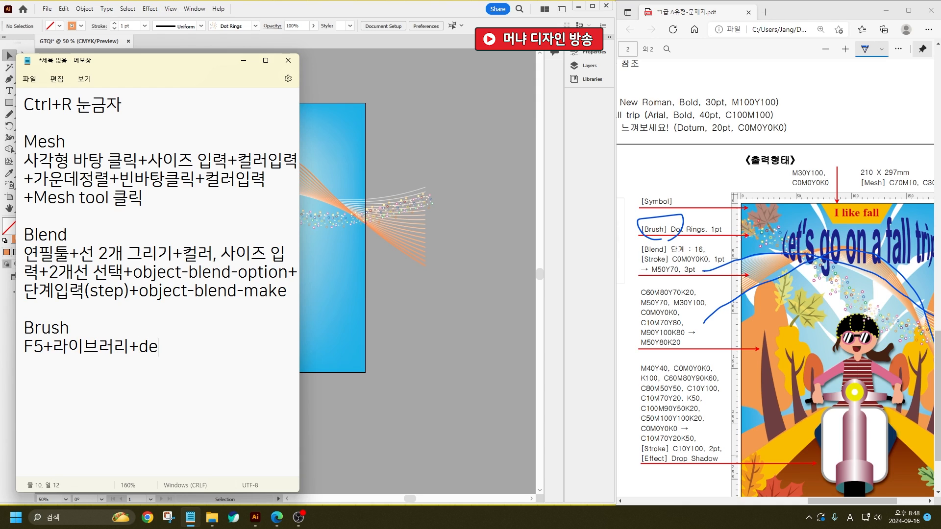
pyautogui.press('BackSpace')
pyautogui.press('BackSpace')
pyautogui.write('Decorative')
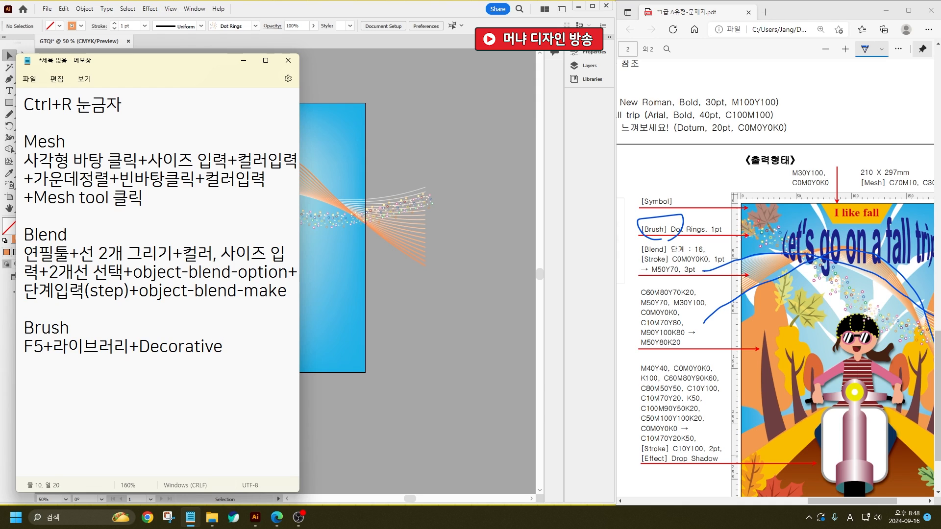
pyautogui.write('-Scatter+Brush t')
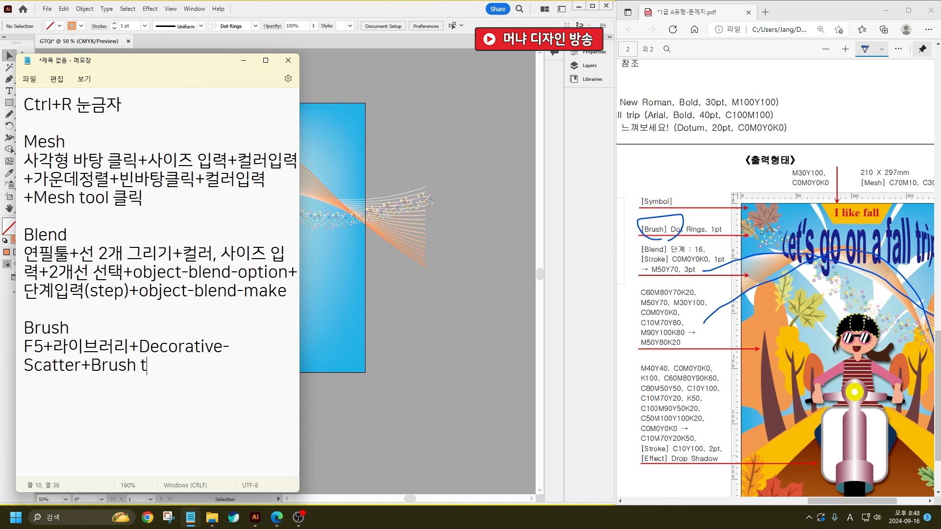
pyautogui.write('ool')
pyautogui.write('그리기+ㅅ')
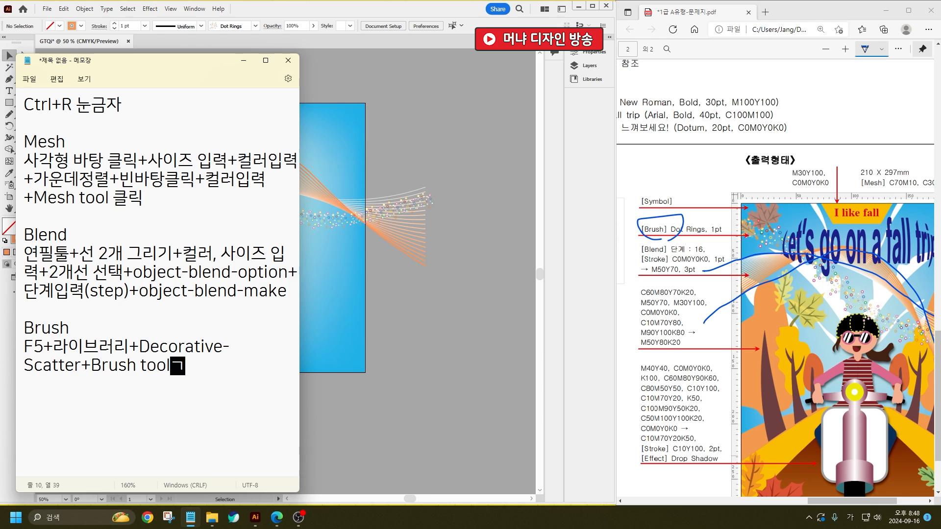
pyautogui.write('이즈 조절')
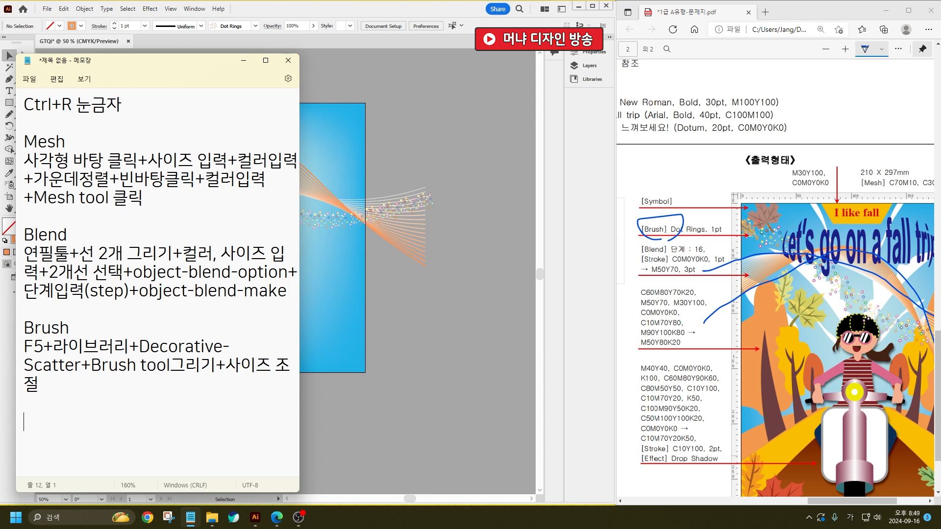
# - Add a "Symbol" heading to the notes and bring the exam PDF's two-leaf reference drawing into enlarged view
pyautogui.press('Hangul')
pyautogui.write('Symbol')
pyautogui.click(726, 258)
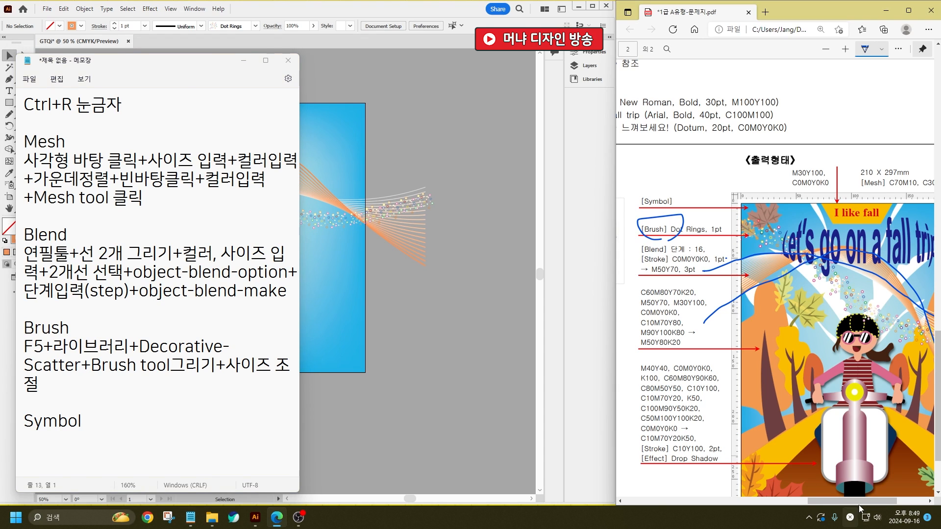
pyautogui.moveTo(861, 502)
pyautogui.mouseDown()
pyautogui.moveTo(834, 514)
pyautogui.moveTo(800, 512)
pyautogui.mouseUp()
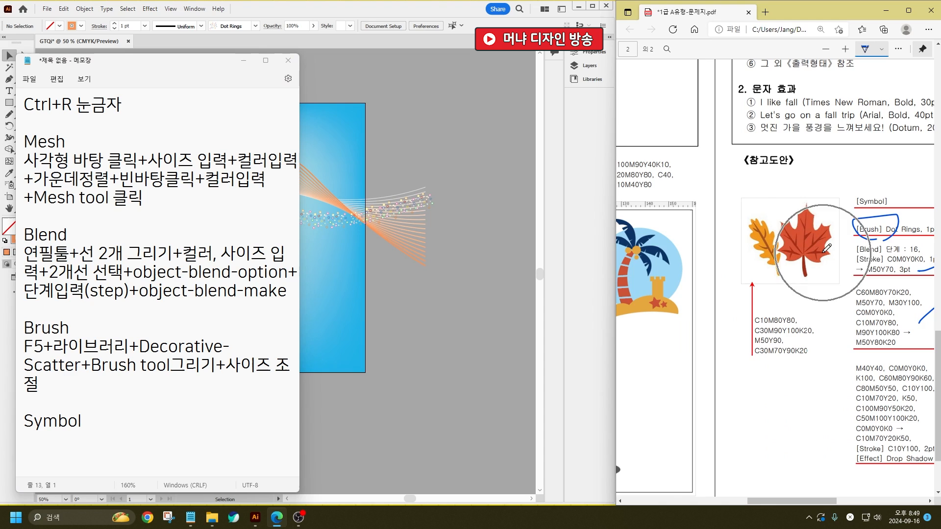
pyautogui.scroll(3, 833, 272)
pyautogui.click(821, 500)
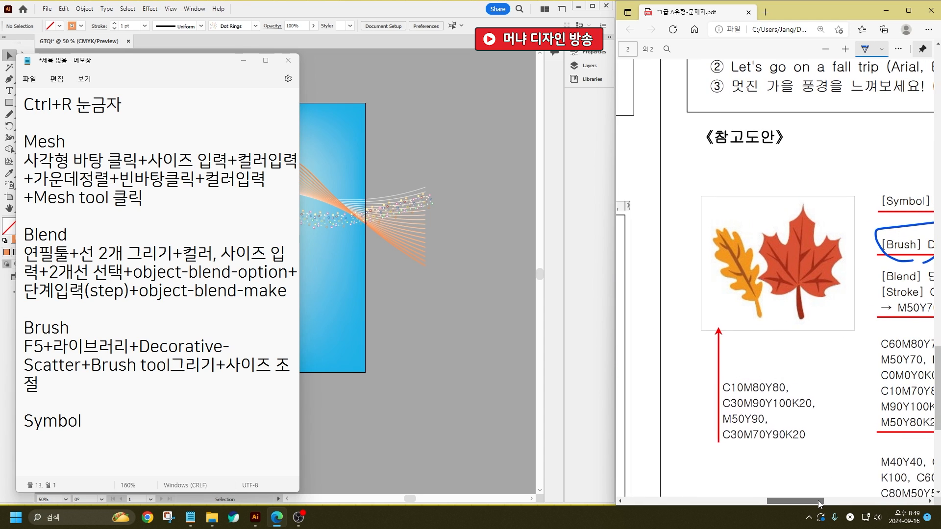
# - Return to Illustrator and ready the Pencil tool with fidelity at Smooth and paths closing within 15 pixels, with empty canvas beside the artboard
pyautogui.click(380, 119)
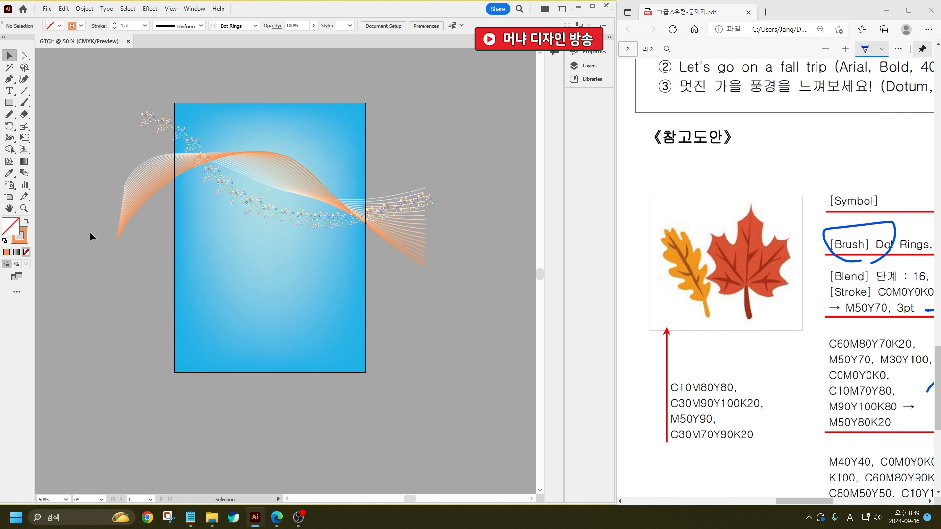
pyautogui.click(9, 114)
pyautogui.moveTo(125, 197); pyautogui.dragTo(296, 257)
pyautogui.scroll(2, 231, 225)
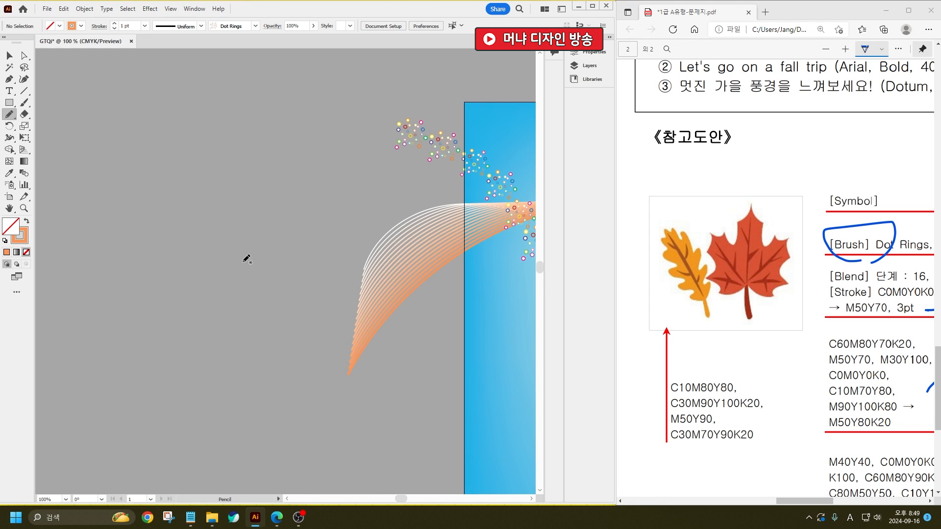
pyautogui.doubleClick(8, 115)
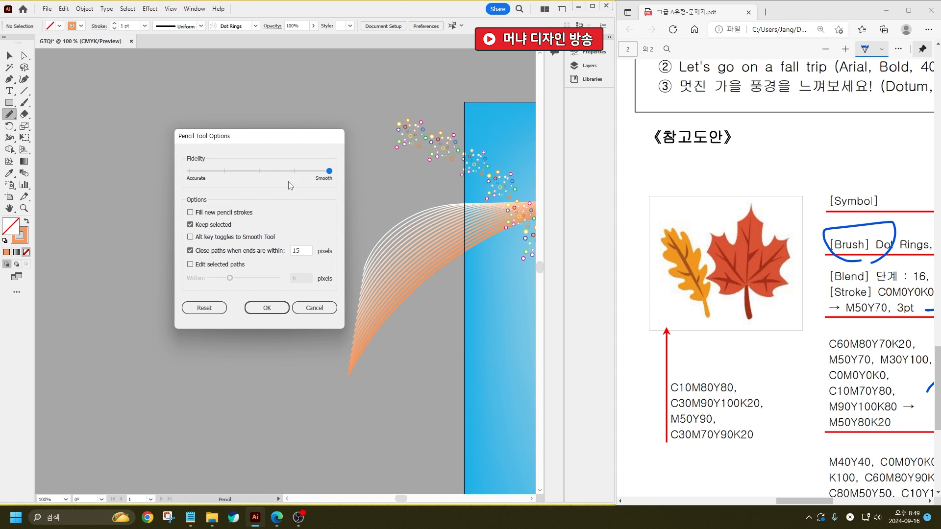
pyautogui.click(260, 306)
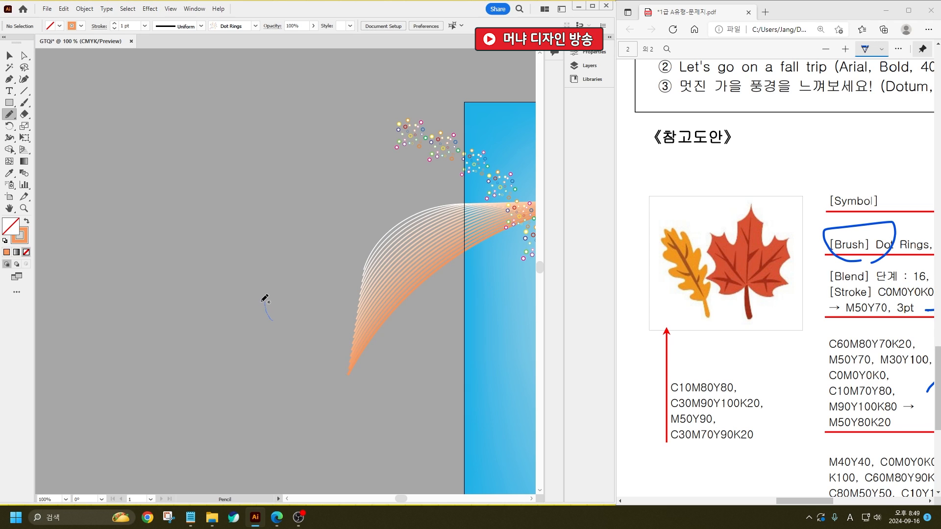
# - Draw freehand the closed outline of the oak leaf, the maple leaf outline beside it, and the maple leaf's narrow stem
pyautogui.moveTo(262, 302)
pyautogui.mouseDown()
pyautogui.moveTo(245, 292)
pyautogui.moveTo(256, 284)
pyautogui.moveTo(224, 278)
pyautogui.moveTo(243, 267)
pyautogui.moveTo(211, 261)
pyautogui.moveTo(235, 242)
pyautogui.moveTo(217, 235)
pyautogui.moveTo(214, 223)
pyautogui.moveTo(230, 220)
pyautogui.moveTo(213, 211)
pyautogui.moveTo(221, 185)
pyautogui.moveTo(235, 205)
pyautogui.moveTo(241, 193)
pyautogui.moveTo(243, 211)
pyautogui.moveTo(253, 203)
pyautogui.moveTo(247, 230)
pyautogui.moveTo(270, 216)
pyautogui.moveTo(264, 249)
pyautogui.moveTo(285, 241)
pyautogui.moveTo(275, 280)
pyautogui.moveTo(298, 273)
pyautogui.moveTo(276, 327)
pyautogui.mouseUp()
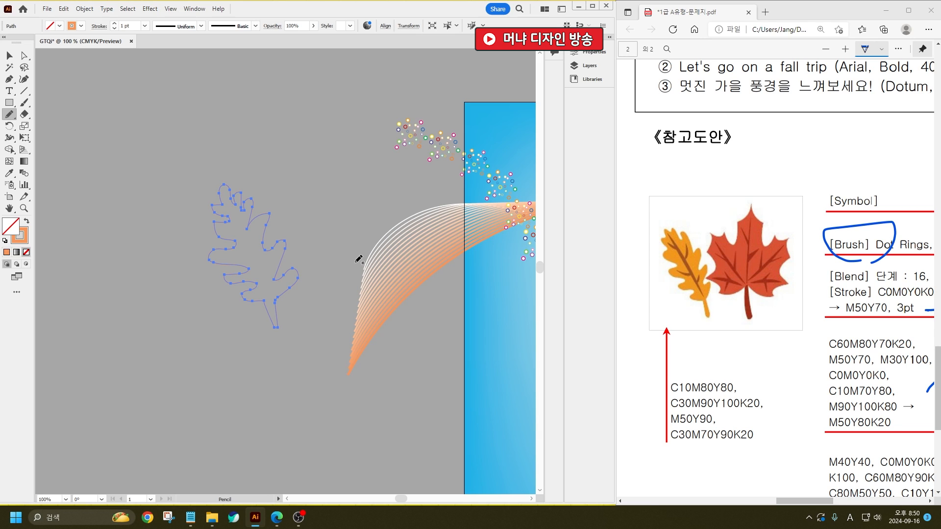
pyautogui.moveTo(355, 263)
pyautogui.mouseDown()
pyautogui.moveTo(324, 265)
pyautogui.moveTo(326, 240)
pyautogui.moveTo(308, 231)
pyautogui.moveTo(320, 219)
pyautogui.moveTo(316, 200)
pyautogui.moveTo(292, 190)
pyautogui.moveTo(287, 163)
pyautogui.moveTo(302, 156)
pyautogui.moveTo(326, 187)
pyautogui.moveTo(309, 113)
pyautogui.moveTo(339, 142)
pyautogui.moveTo(342, 176)
pyautogui.moveTo(354, 153)
pyautogui.moveTo(368, 168)
pyautogui.moveTo(379, 162)
pyautogui.moveTo(393, 185)
pyautogui.moveTo(370, 205)
pyautogui.moveTo(391, 213)
pyautogui.moveTo(371, 231)
pyautogui.moveTo(393, 235)
pyautogui.moveTo(353, 264)
pyautogui.mouseUp()
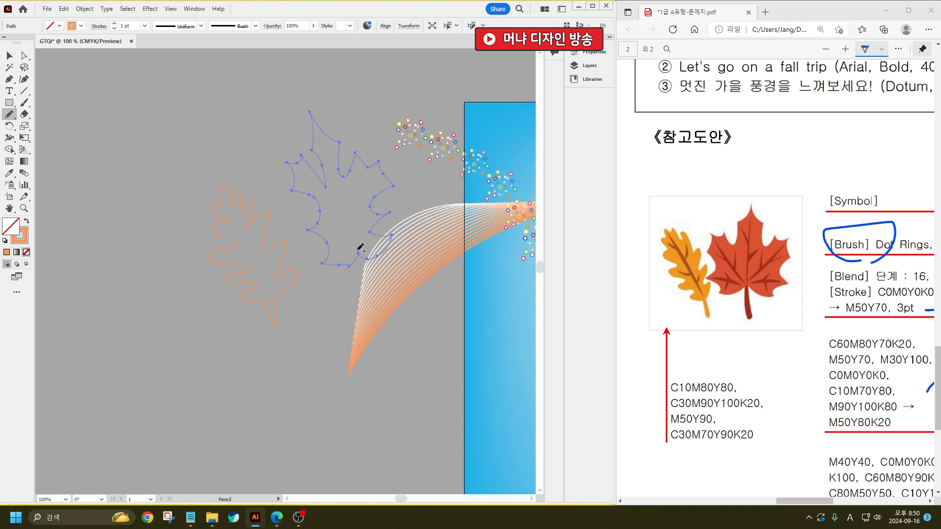
pyautogui.moveTo(355, 250)
pyautogui.mouseDown()
pyautogui.moveTo(371, 321)
pyautogui.moveTo(356, 252)
pyautogui.mouseUp()
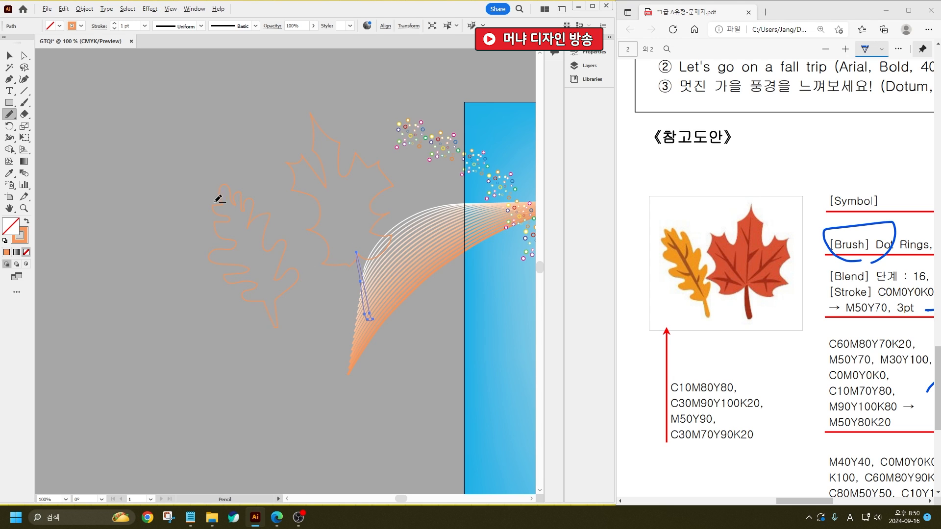
# - Draw the oak leaf's long central vein and short side veins branching off both sides
pyautogui.scroll(2, 292, 220)
pyautogui.moveTo(175, 201); pyautogui.dragTo(250, 383)
pyautogui.moveTo(162, 237)
pyautogui.mouseDown()
pyautogui.moveTo(210, 239)
pyautogui.moveTo(196, 255)
pyautogui.mouseUp()
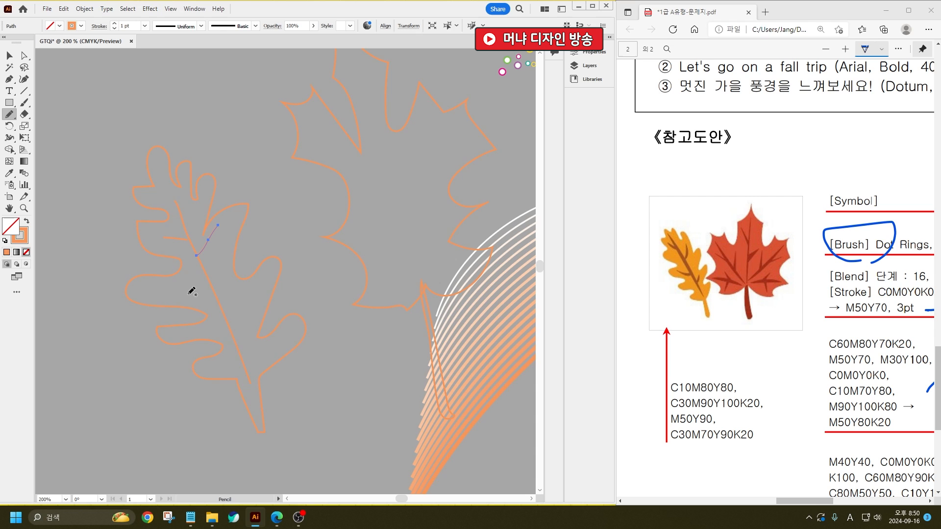
pyautogui.moveTo(177, 291)
pyautogui.mouseDown()
pyautogui.moveTo(219, 293)
pyautogui.moveTo(235, 321)
pyautogui.moveTo(229, 328)
pyautogui.mouseUp()
# - Draw the veins of the maple leaf's upper-left and lower-left lobes, with their short side branches
pyautogui.moveTo(395, 148); pyautogui.dragTo(330, 180)
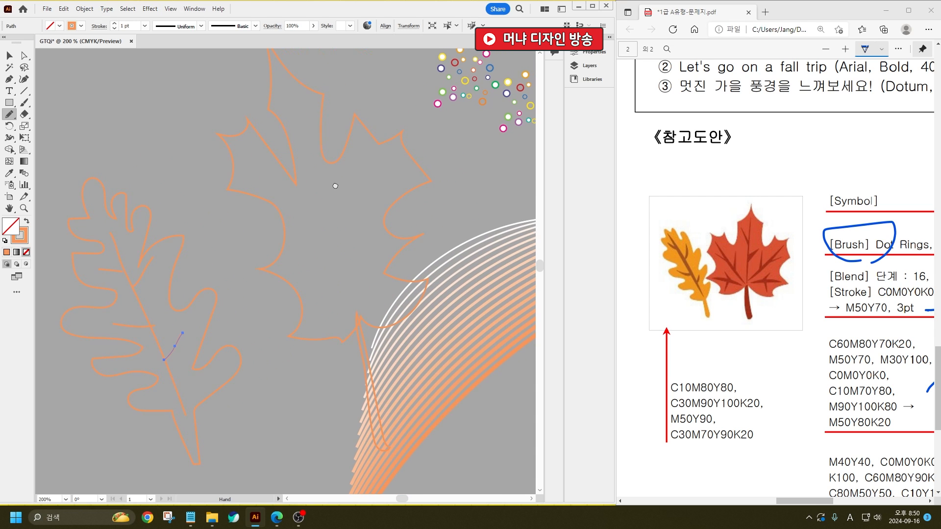
pyautogui.moveTo(257, 170); pyautogui.dragTo(352, 267)
pyautogui.moveTo(246, 176)
pyautogui.mouseDown()
pyautogui.moveTo(266, 192)
pyautogui.moveTo(301, 188)
pyautogui.moveTo(297, 215)
pyautogui.mouseUp()
pyautogui.moveTo(279, 269)
pyautogui.mouseDown()
pyautogui.moveTo(342, 273)
pyautogui.moveTo(351, 285)
pyautogui.mouseUp()
pyautogui.moveTo(294, 253); pyautogui.dragTo(315, 273)
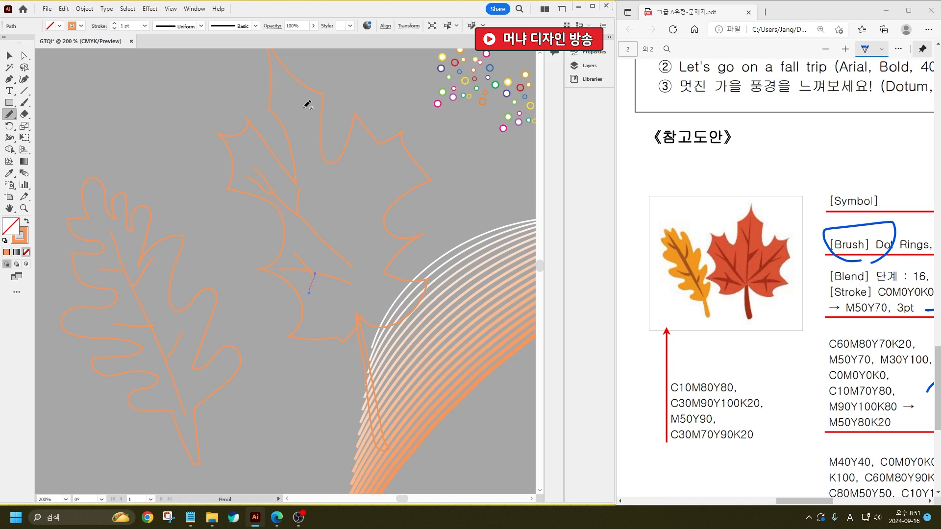
# - Draw the maple leaf's central vein with side branches and the branching vein into its upper-right lobe, redoing the misplaced stroke
pyautogui.moveTo(292, 99)
pyautogui.mouseDown()
pyautogui.moveTo(301, 153)
pyautogui.moveTo(363, 264)
pyautogui.mouseUp()
pyautogui.moveTo(279, 109); pyautogui.dragTo(291, 125)
pyautogui.moveTo(305, 157); pyautogui.dragTo(314, 136)
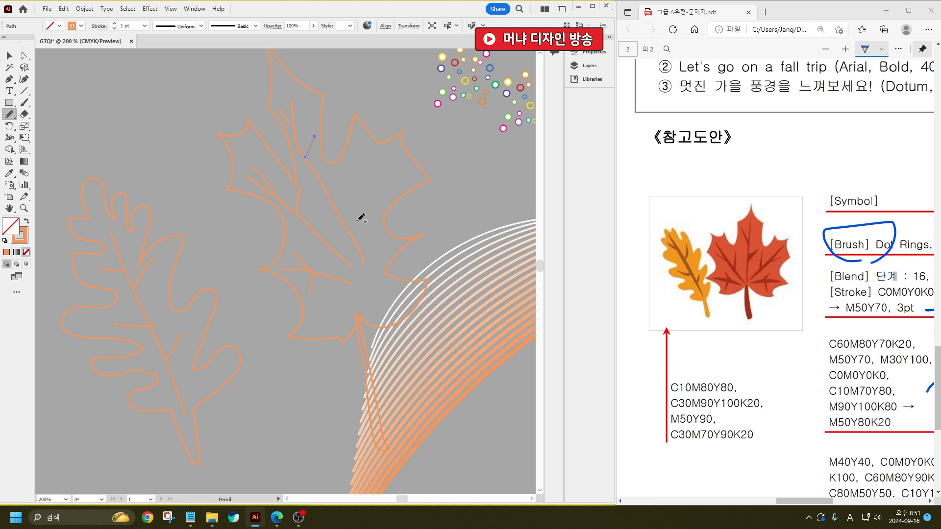
pyautogui.moveTo(353, 202); pyautogui.dragTo(368, 149)
pyautogui.hotkey('ctrl', 'z')
pyautogui.moveTo(342, 210); pyautogui.dragTo(392, 151)
pyautogui.moveTo(357, 190)
pyautogui.mouseDown()
pyautogui.moveTo(357, 159)
pyautogui.moveTo(396, 169)
pyautogui.mouseUp()
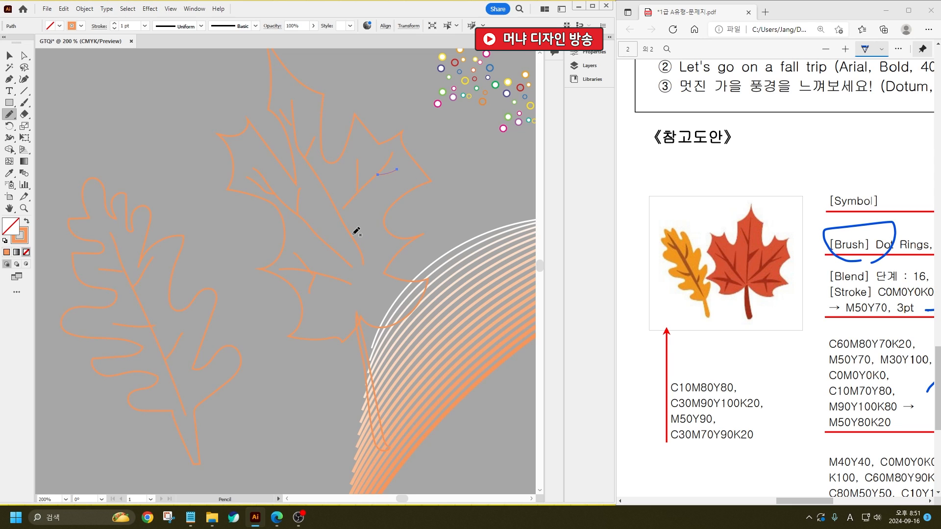
# - Draw another vein branch near the maple leaf's centre, raise the outline's base notch, and reshape the lower-right lobe's curve
pyautogui.moveTo(353, 233)
pyautogui.mouseDown()
pyautogui.moveTo(391, 239)
pyautogui.moveTo(377, 207)
pyautogui.moveTo(375, 253)
pyautogui.mouseUp()
pyautogui.click(24, 55)
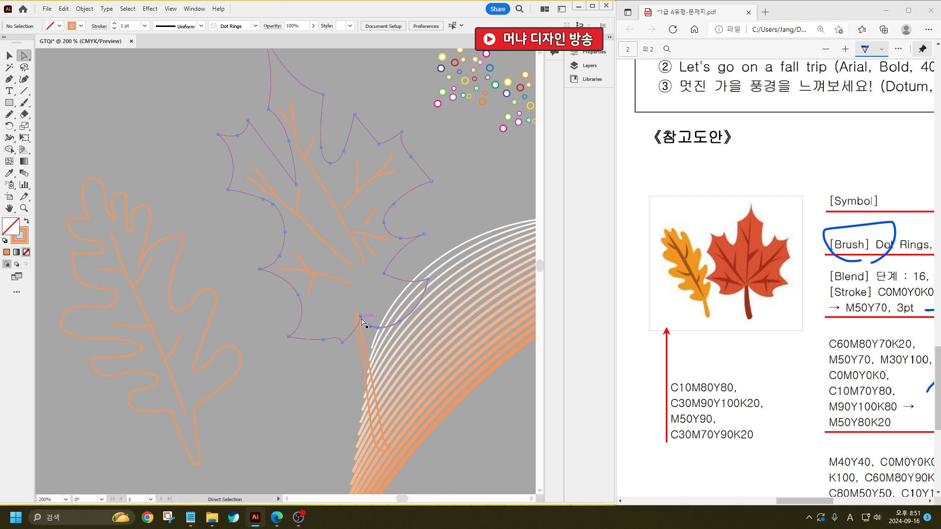
pyautogui.moveTo(358, 317); pyautogui.dragTo(356, 285)
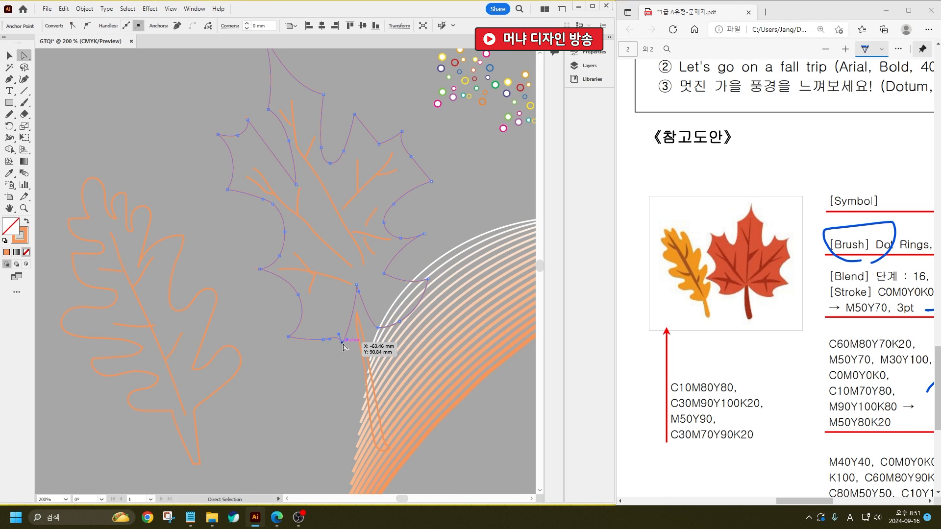
pyautogui.moveTo(342, 343); pyautogui.dragTo(398, 308)
pyautogui.click(356, 300)
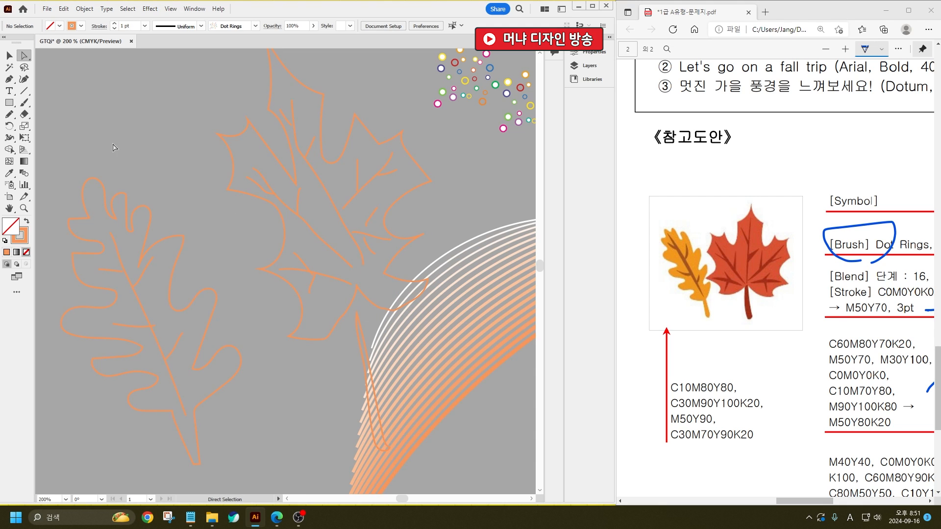
# - Move the maple leaf's stem up so its tip meets the notch at the base of the leaf
pyautogui.press('v')
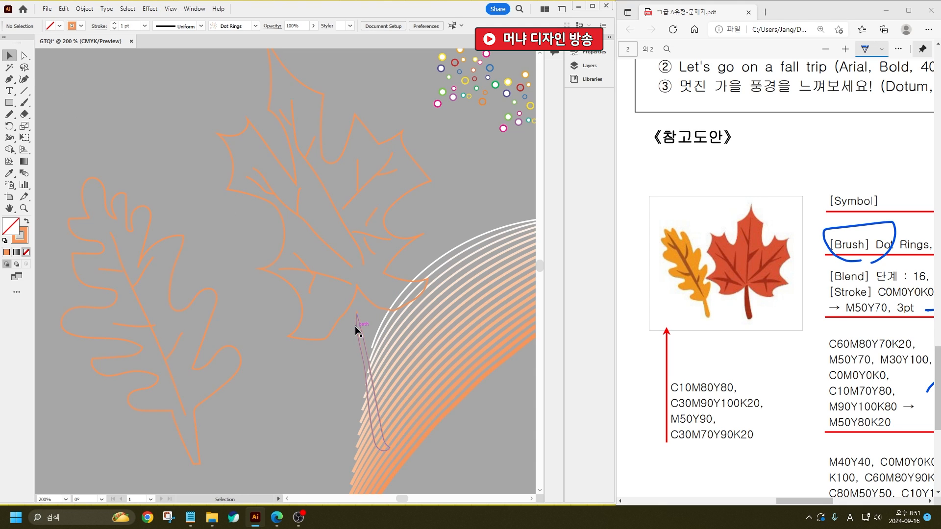
pyautogui.moveTo(357, 329); pyautogui.dragTo(355, 300)
pyautogui.click(273, 388)
# - Fill the oak leaf outline with a golden yellow of C3 M29 Y100 K0
pyautogui.moveTo(144, 392); pyautogui.dragTo(144, 391)
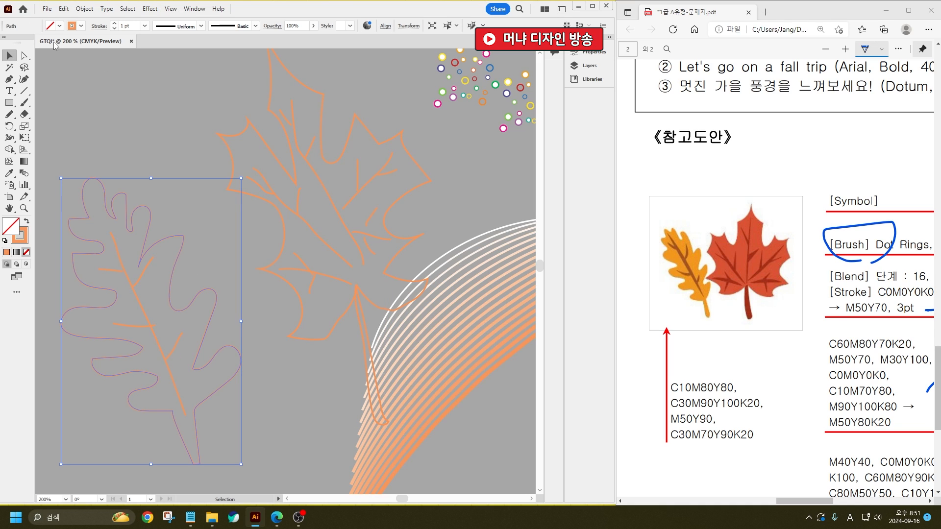
pyautogui.doubleClick(15, 229)
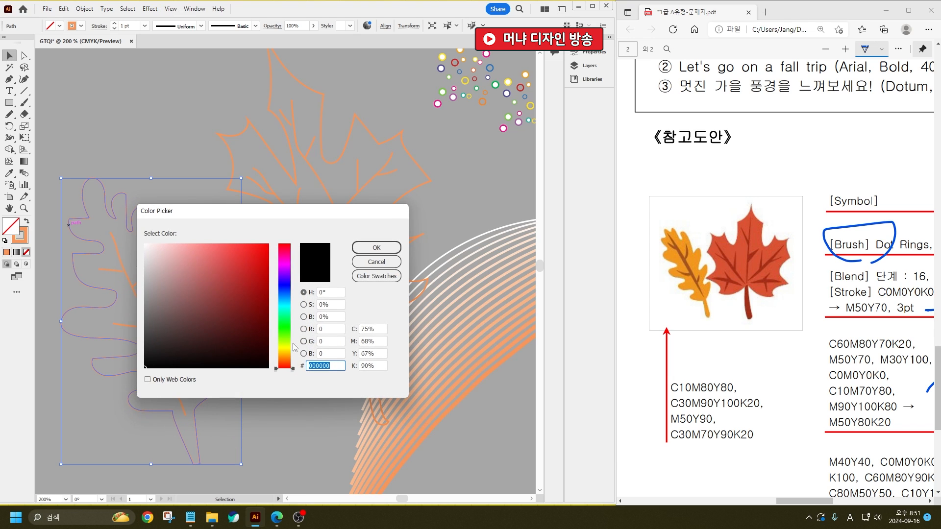
pyautogui.click(283, 354)
pyautogui.moveTo(258, 264); pyautogui.dragTo(263, 256)
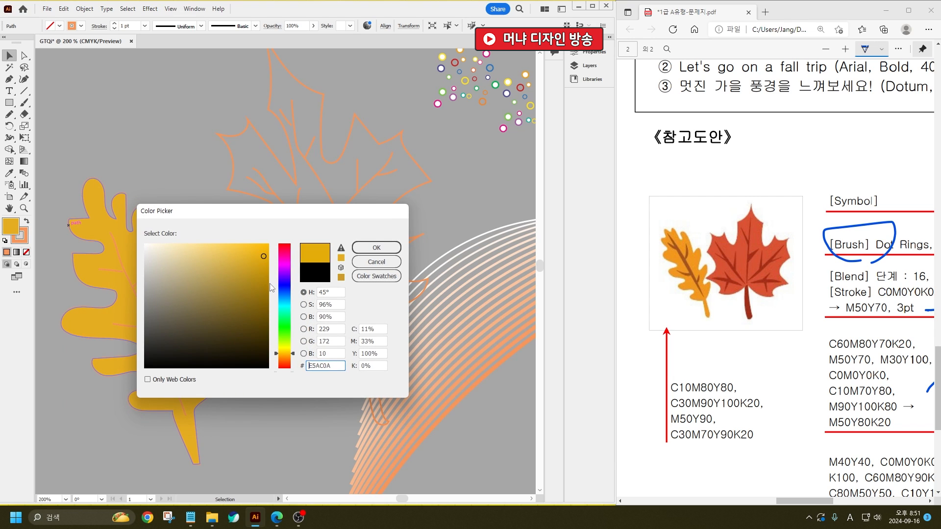
pyautogui.click(265, 266)
pyautogui.moveTo(292, 353); pyautogui.dragTo(292, 353)
pyautogui.click(268, 243)
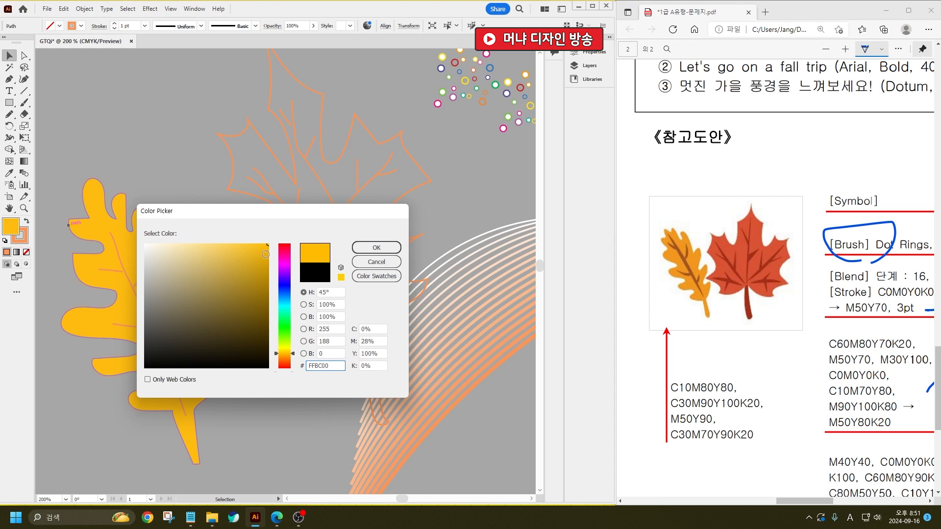
pyautogui.click(265, 256)
pyautogui.click(267, 248)
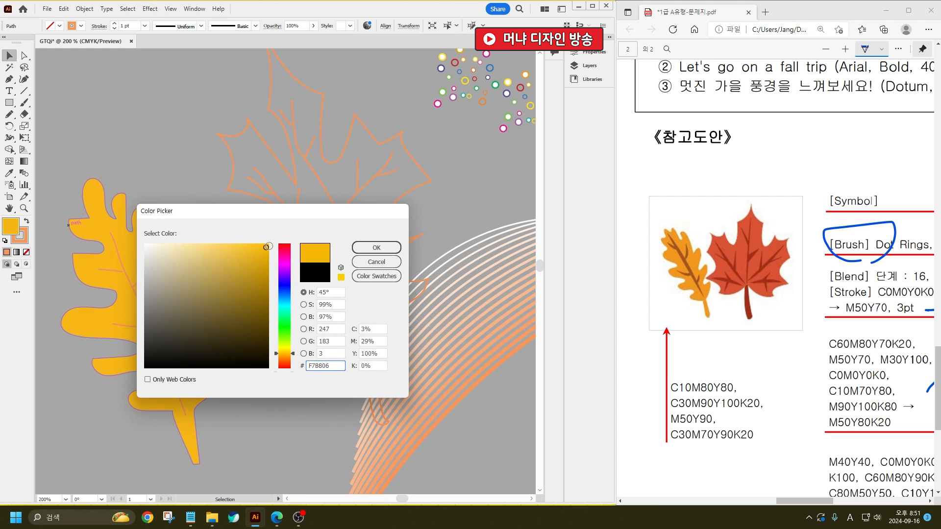
pyautogui.click(376, 247)
# - Remove the stroke from the oak leaf outline
pyautogui.click(24, 237)
pyautogui.click(26, 252)
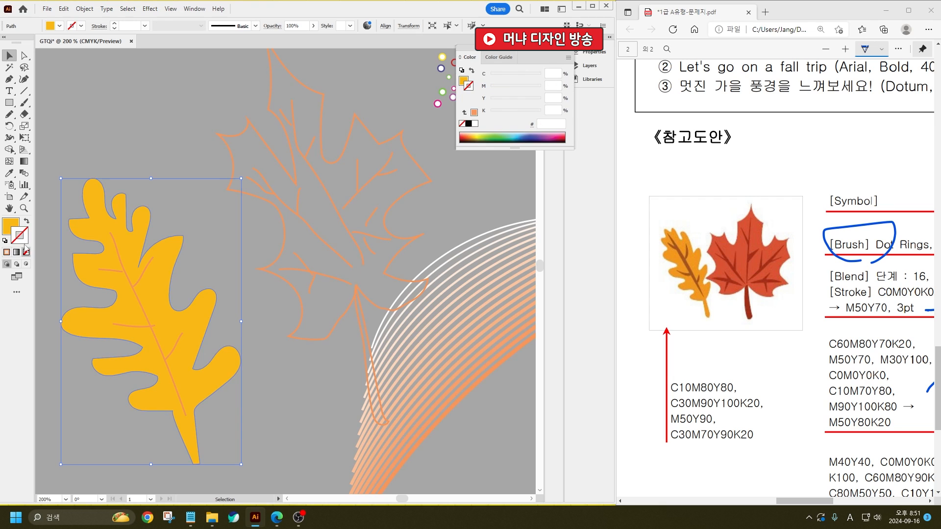
pyautogui.click(11, 224)
pyautogui.click(273, 405)
# - Select only the oak leaf's veins and give them Width Profile 1 with a 7 pt stroke weight
pyautogui.click(100, 244)
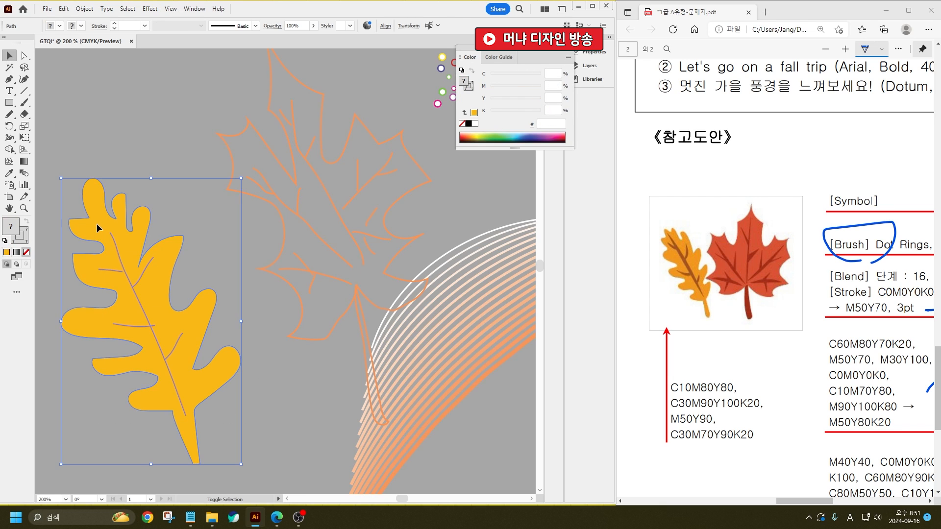
pyautogui.click(131, 279)
pyautogui.click(242, 442)
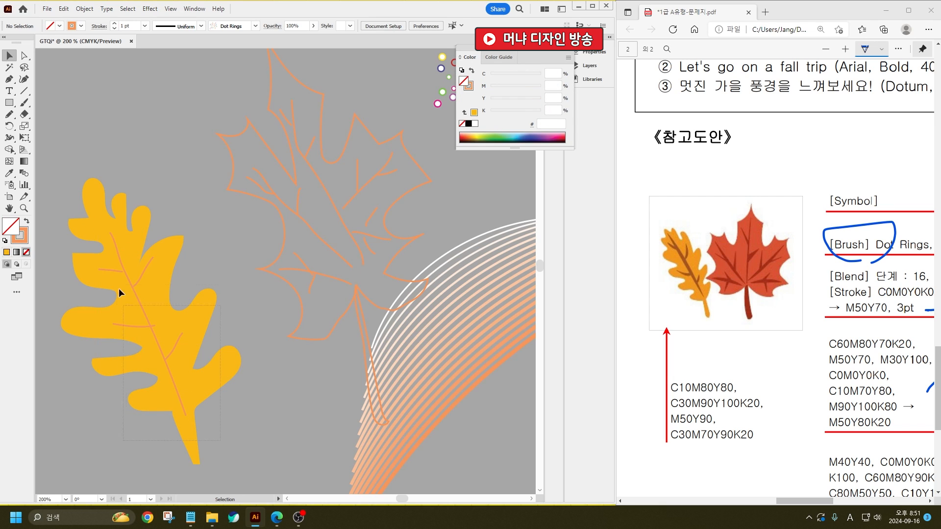
pyautogui.click(107, 259)
pyautogui.keyDown('shift'); pyautogui.click(142, 220); pyautogui.keyUp('shift')
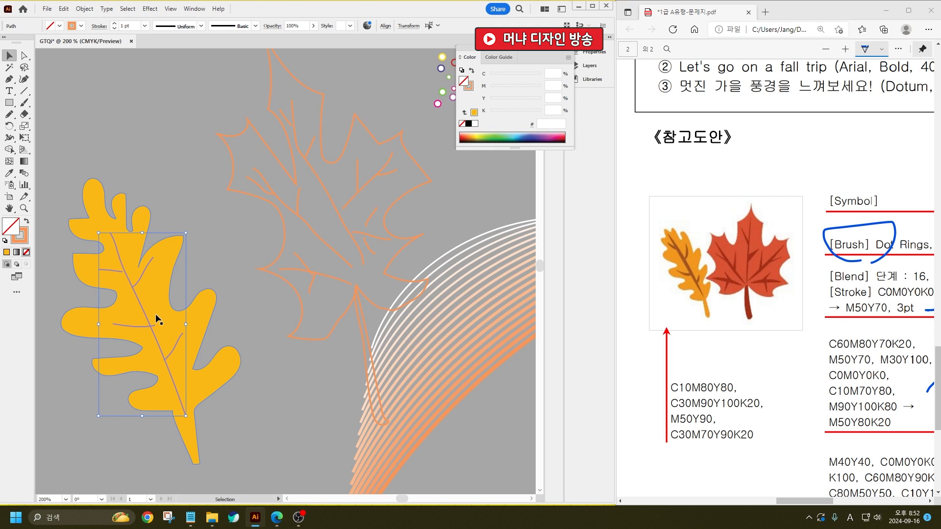
pyautogui.click(173, 27)
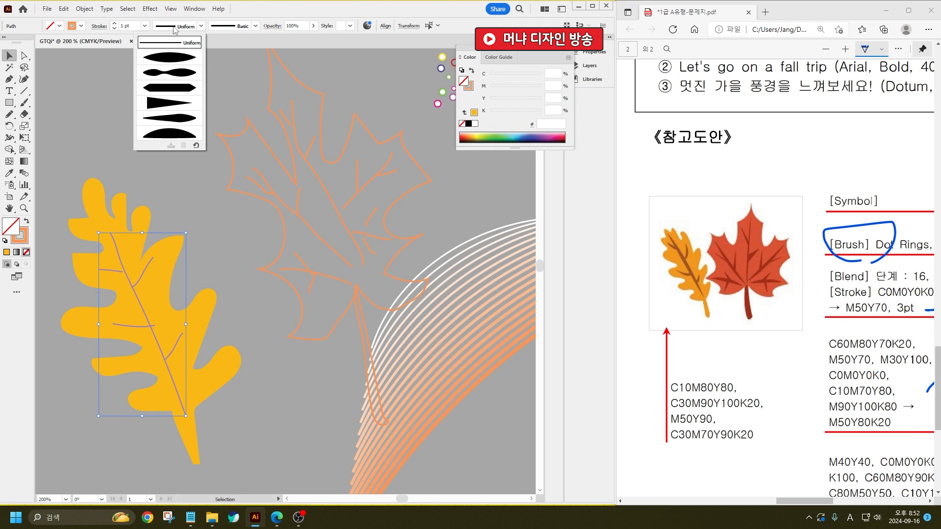
pyautogui.click(172, 65)
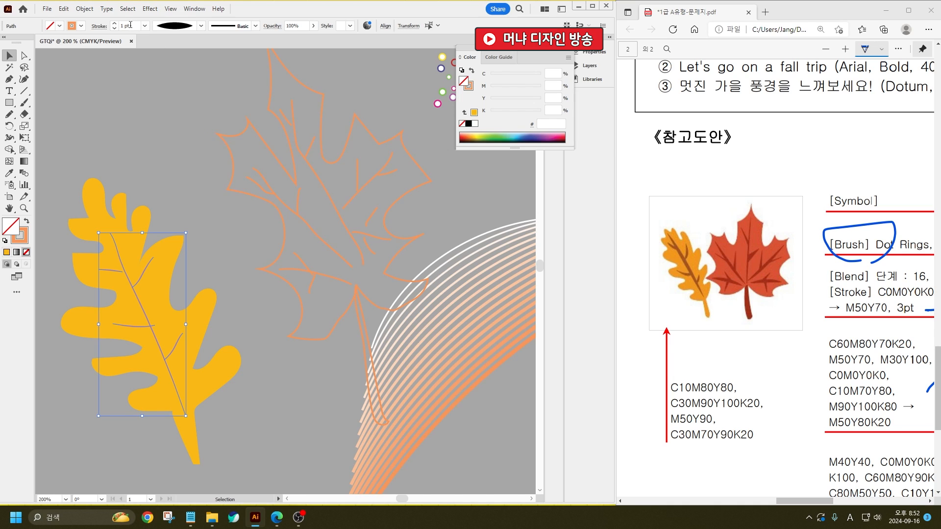
pyautogui.scroll(5, 130, 25)
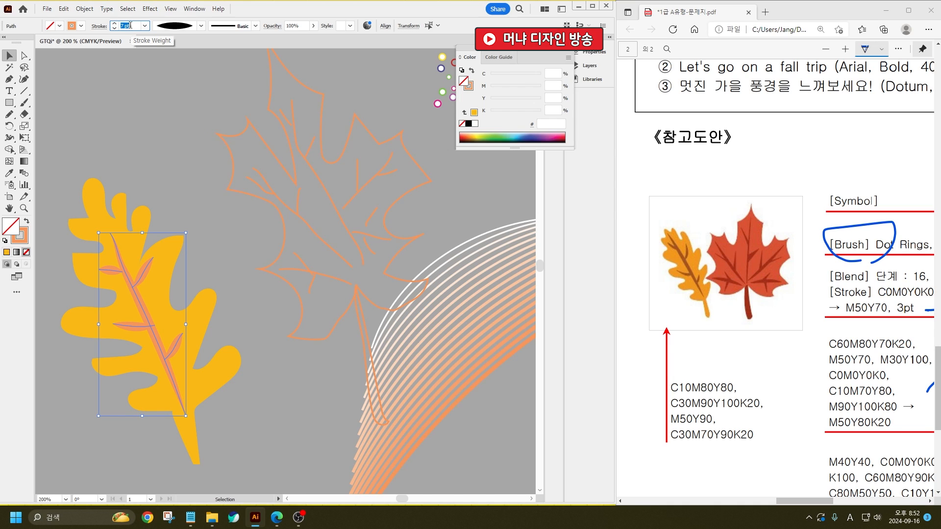
# - Colour the oak leaf veins' stroke brown, about C26 M70 Y88 K15
pyautogui.doubleClick(24, 231)
pyautogui.moveTo(242, 260)
pyautogui.mouseDown()
pyautogui.moveTo(265, 274)
pyautogui.moveTo(266, 245)
pyautogui.moveTo(245, 317)
pyautogui.moveTo(236, 295)
pyautogui.mouseUp()
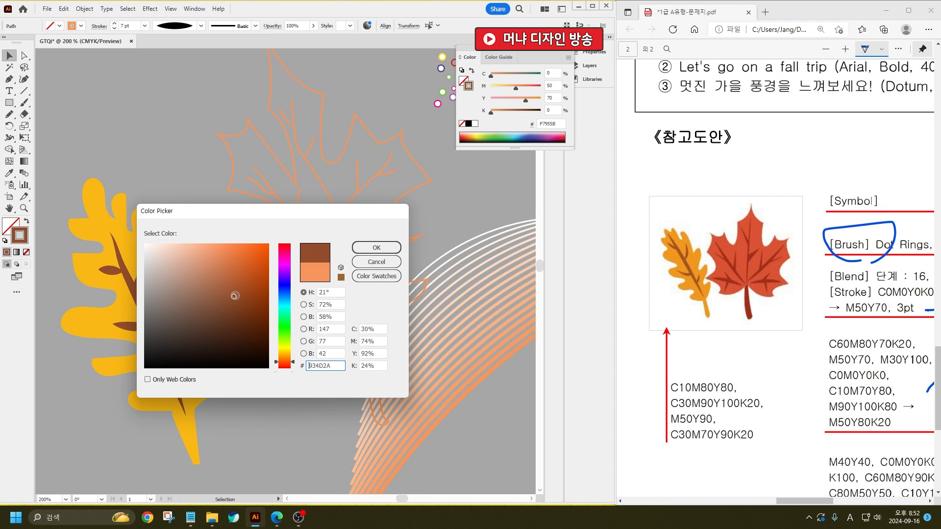
pyautogui.click(376, 247)
pyautogui.click(288, 410)
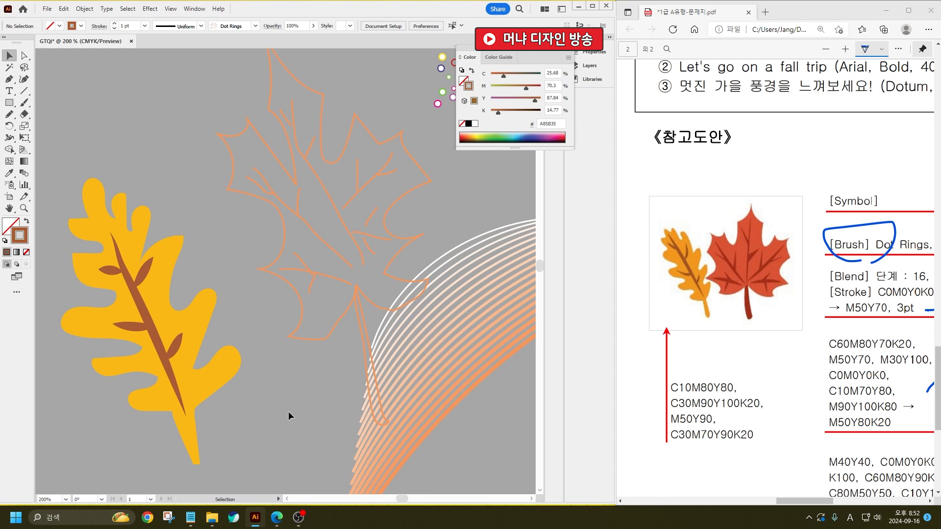
# - Fill the maple leaf outline with a reddish orange of C16 M82 Y100 K6 and remove its stroke
pyautogui.click(318, 339)
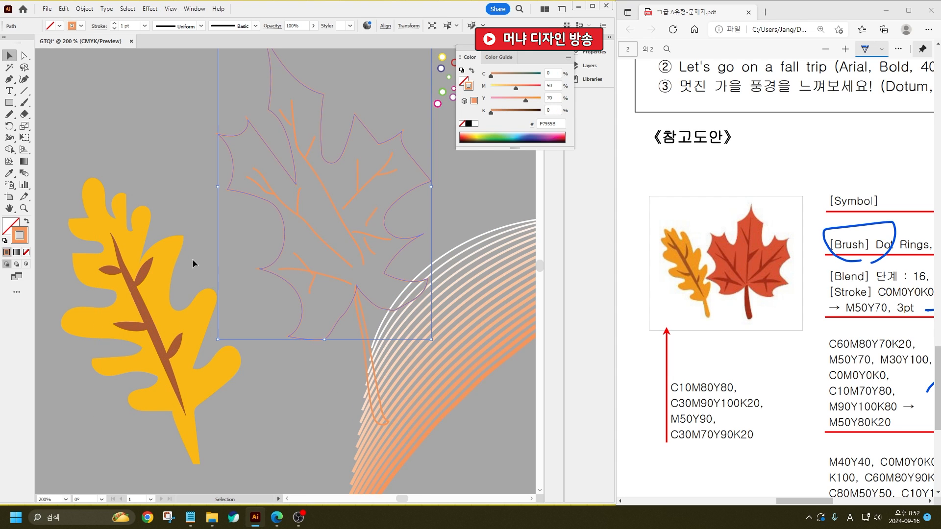
pyautogui.doubleClick(11, 226)
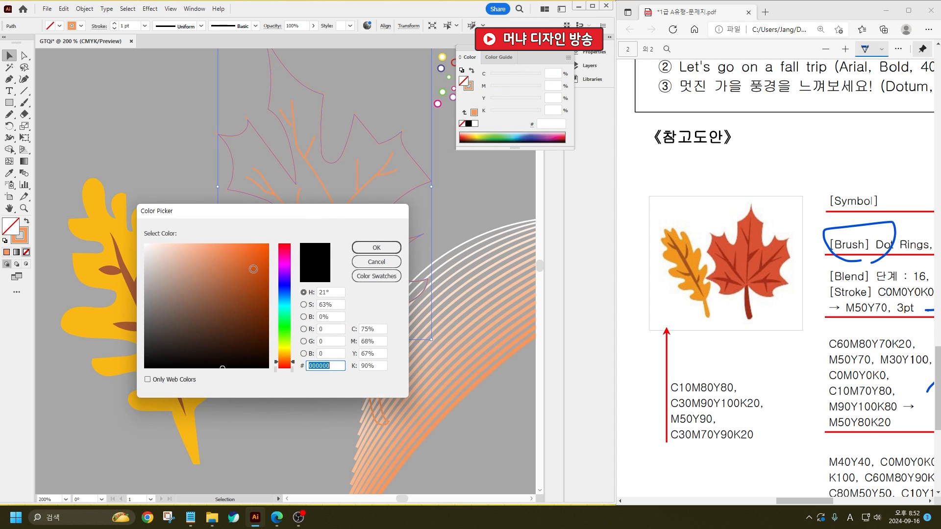
pyautogui.moveTo(267, 245); pyautogui.dragTo(259, 271)
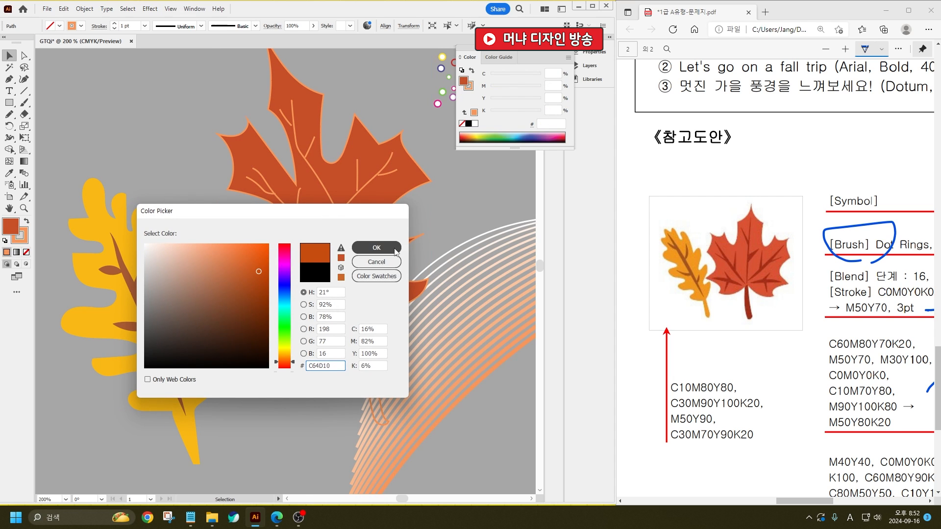
pyautogui.click(376, 247)
pyautogui.click(26, 241)
pyautogui.click(26, 252)
pyautogui.click(10, 226)
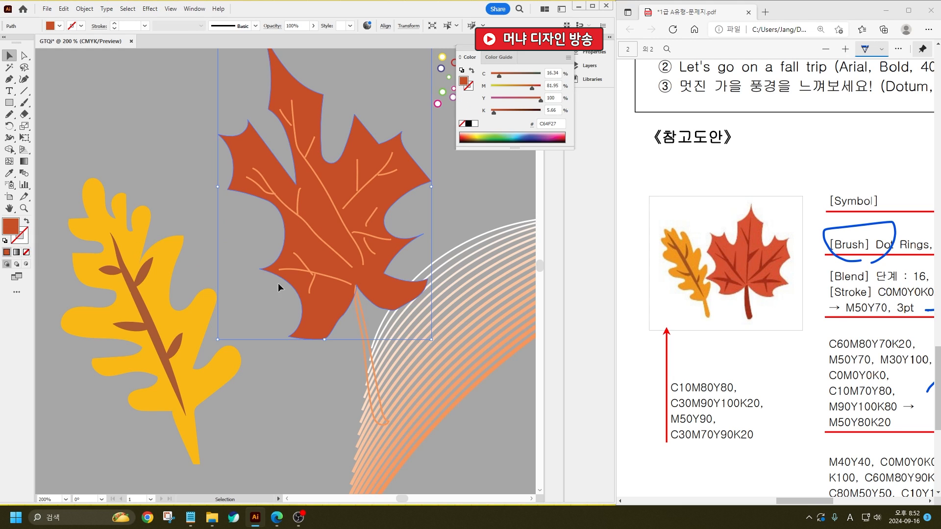
pyautogui.click(350, 356)
# - Fill the maple leaf's stem with a dark red, about C19 M100 Y100 K12, and remove its stroke
pyautogui.click(363, 341)
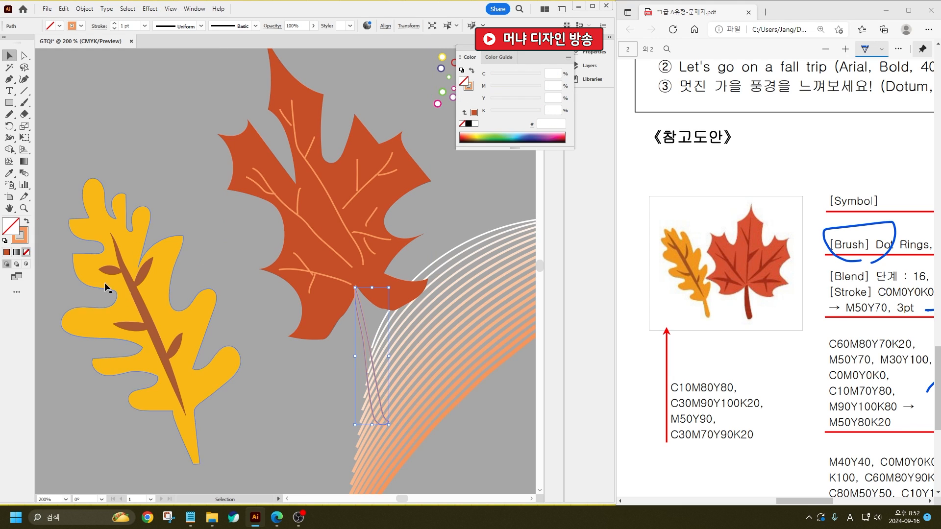
pyautogui.doubleClick(11, 227)
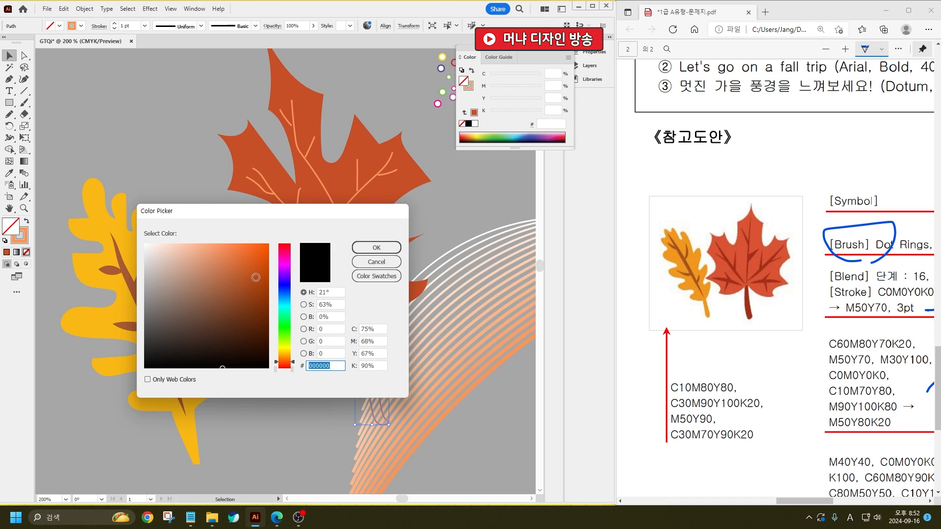
pyautogui.moveTo(256, 277); pyautogui.dragTo(298, 278)
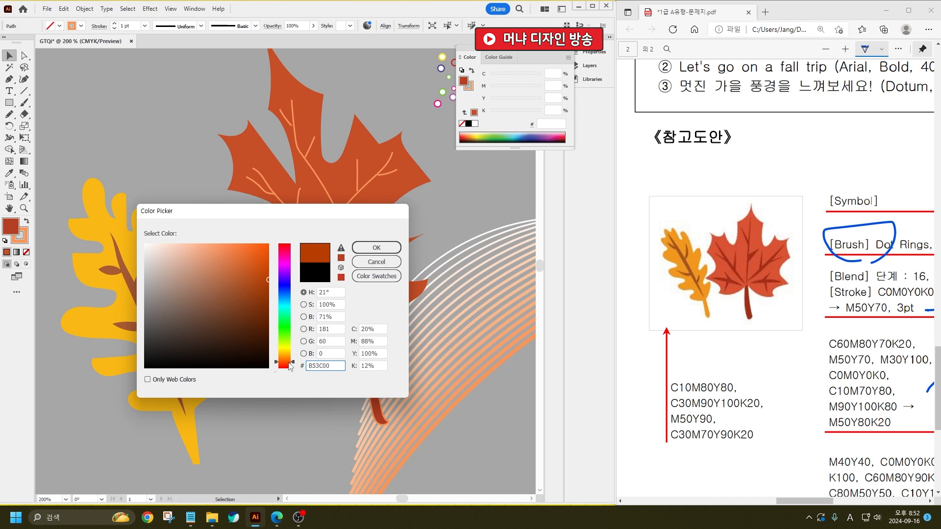
pyautogui.click(289, 366)
pyautogui.click(395, 247)
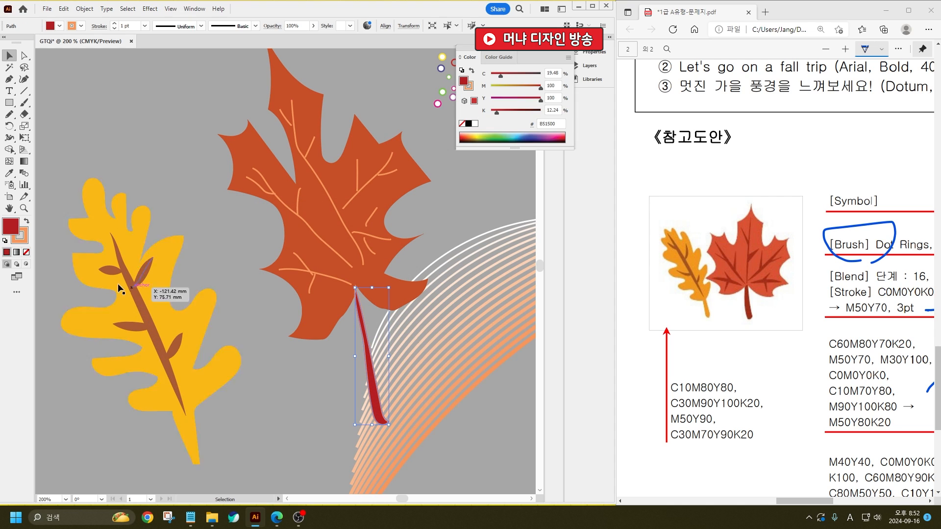
pyautogui.click(22, 239)
pyautogui.click(27, 252)
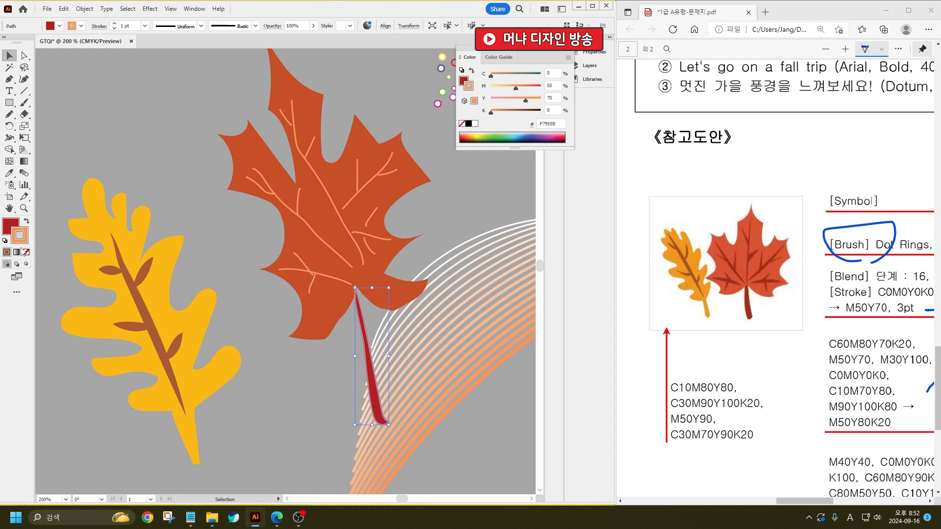
pyautogui.click(9, 227)
# - Select all the maple leaf's veins without the leaf and stem, and apply Width Profile 1 with a 5 pt stroke
pyautogui.click(222, 121)
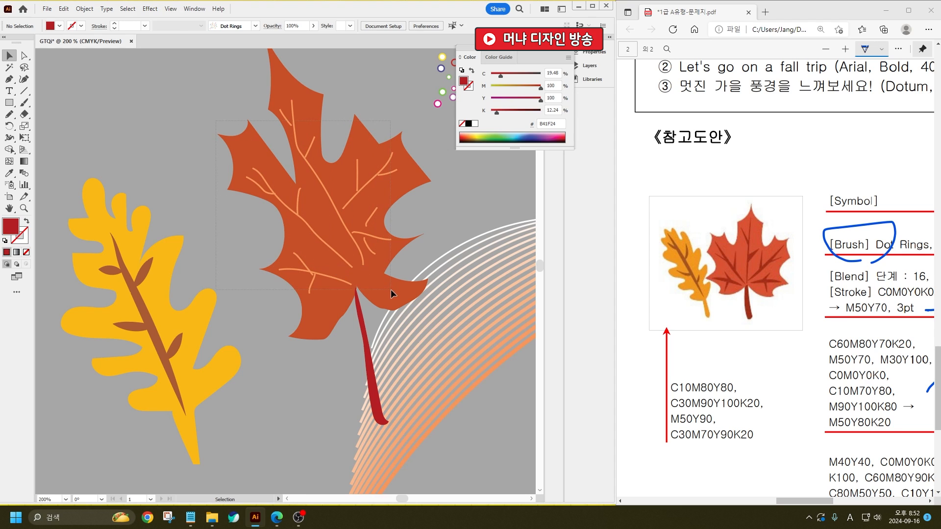
pyautogui.moveTo(390, 289); pyautogui.dragTo(390, 290)
pyautogui.keyDown('shift'); pyautogui.click(333, 301); pyautogui.keyUp('shift')
pyautogui.keyDown('shift'); pyautogui.click(360, 339); pyautogui.keyUp('shift')
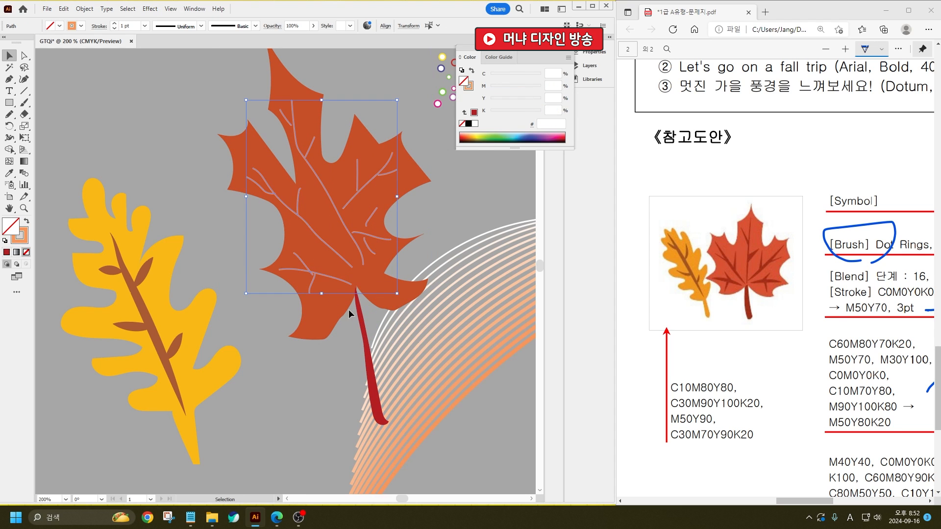
pyautogui.click(201, 26)
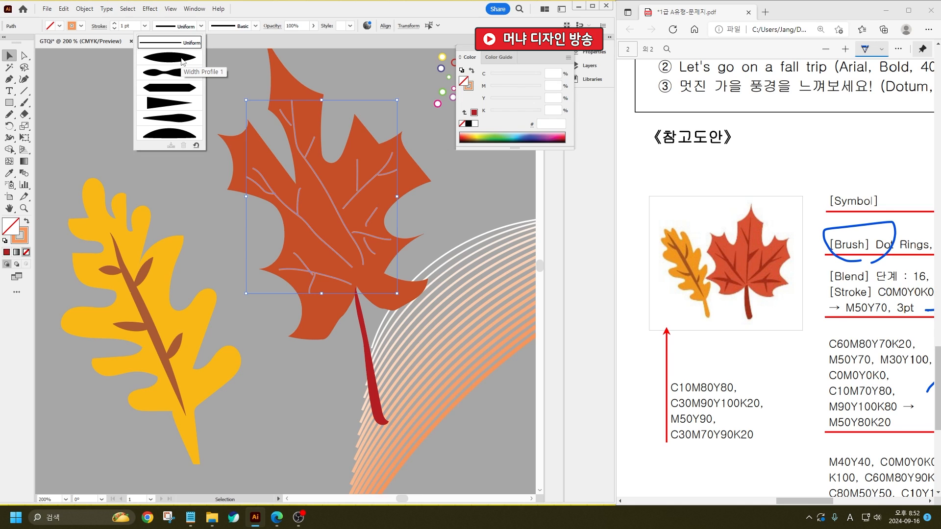
pyautogui.click(184, 60)
pyautogui.doubleClick(129, 26)
pyautogui.write('5')
pyautogui.press('Return')
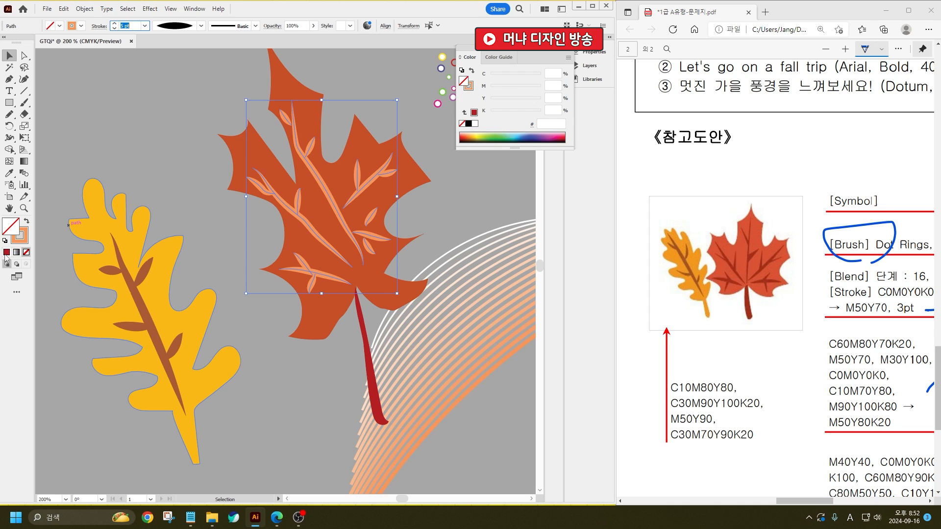
# - Sample the stem's dark red onto the maple leaf's veins with the Eyedropper and swap it from fill to stroke
pyautogui.click(22, 238)
pyautogui.click(11, 232)
pyautogui.click(26, 233)
pyautogui.press('i')
pyautogui.click(367, 331)
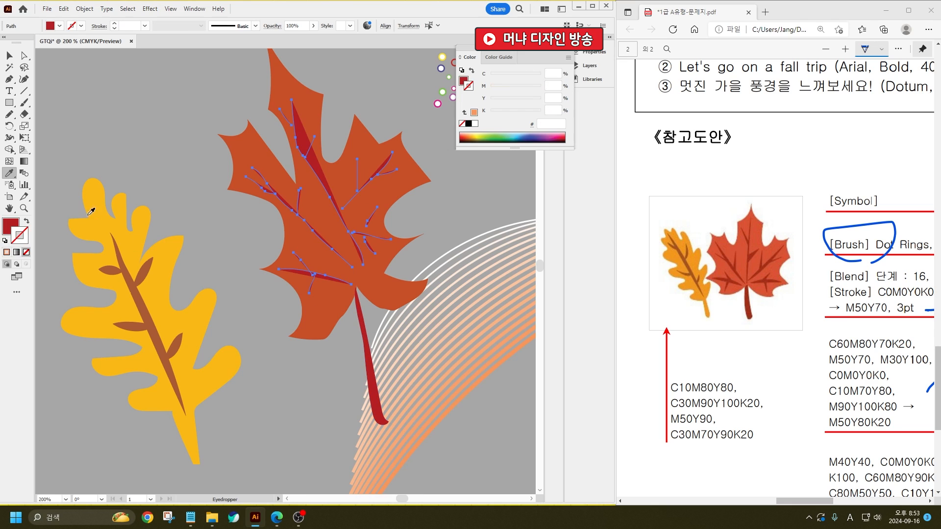
pyautogui.click(26, 221)
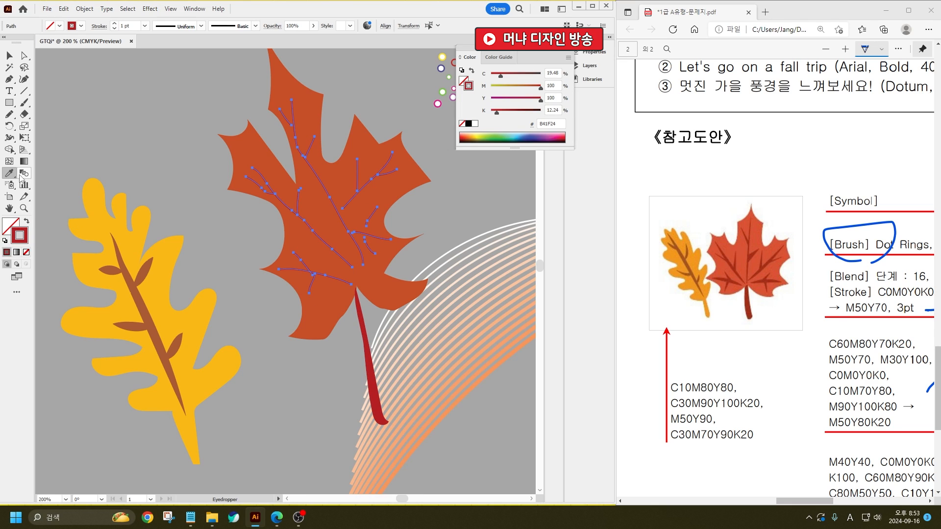
# - Apply Width Profile 1 and a 6 pt stroke weight to the dark red maple veins, and deselect them
pyautogui.click(178, 26)
pyautogui.click(174, 56)
pyautogui.scroll(5, 125, 25)
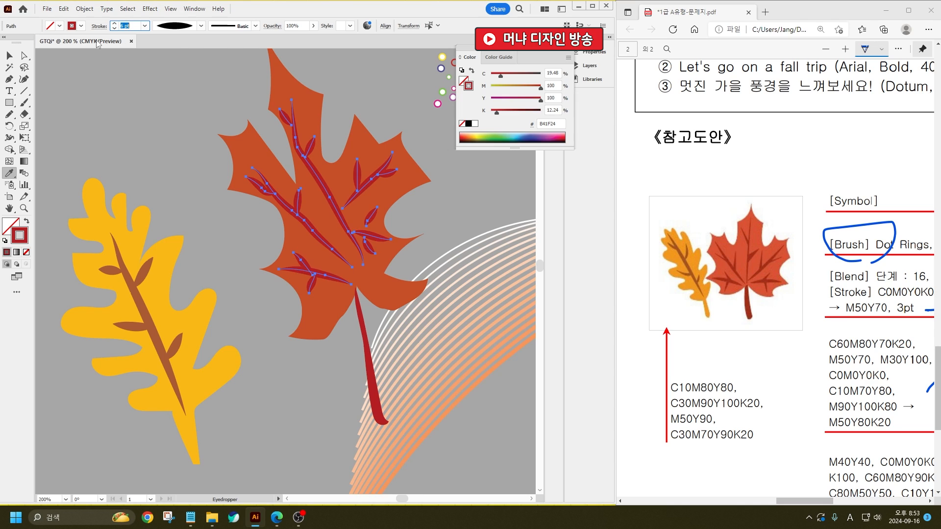
pyautogui.click(9, 56)
pyautogui.click(51, 83)
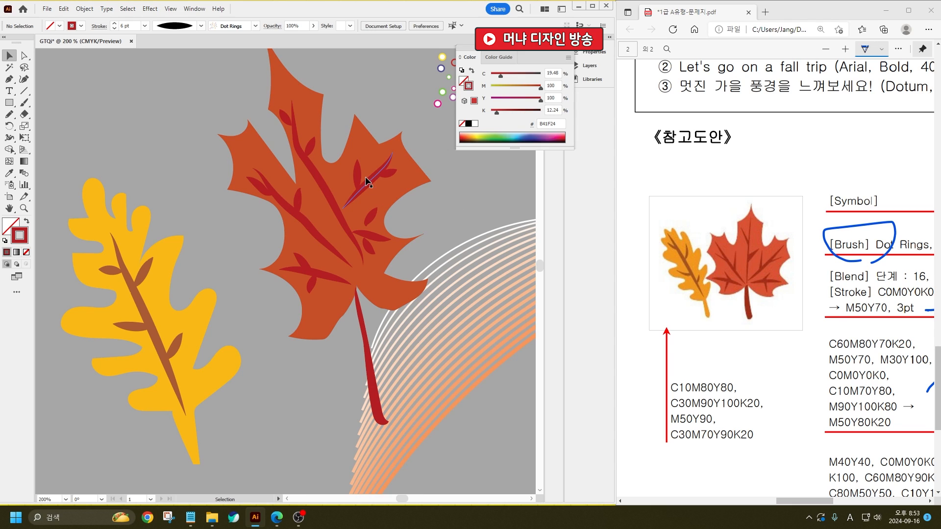
# - Apply the triangular tapered width profile to the two small side veins in the maple leaf's upper-right lobe
pyautogui.click(394, 172)
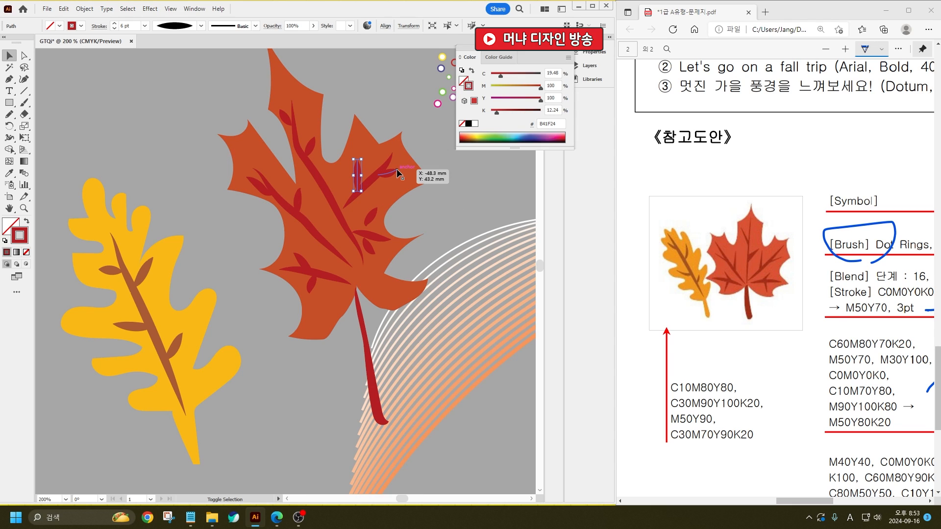
pyautogui.click(177, 27)
pyautogui.click(182, 106)
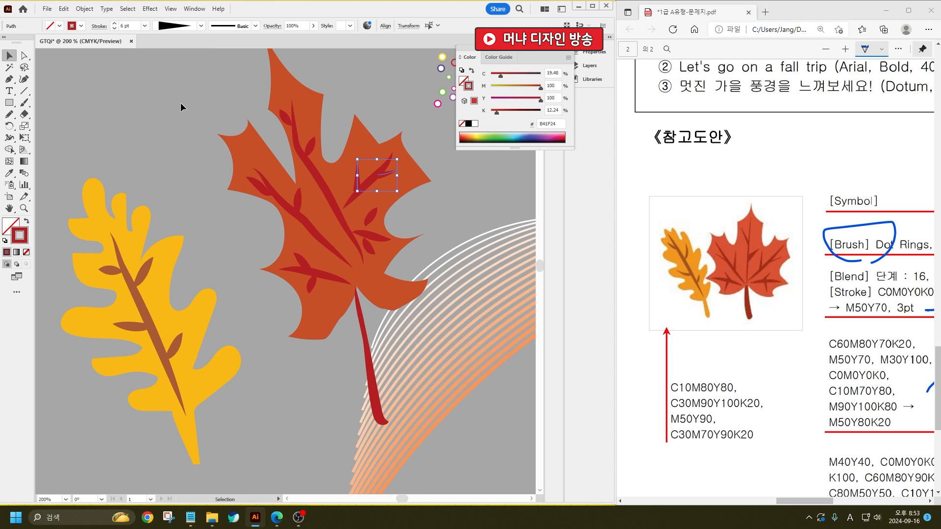
pyautogui.click(213, 194)
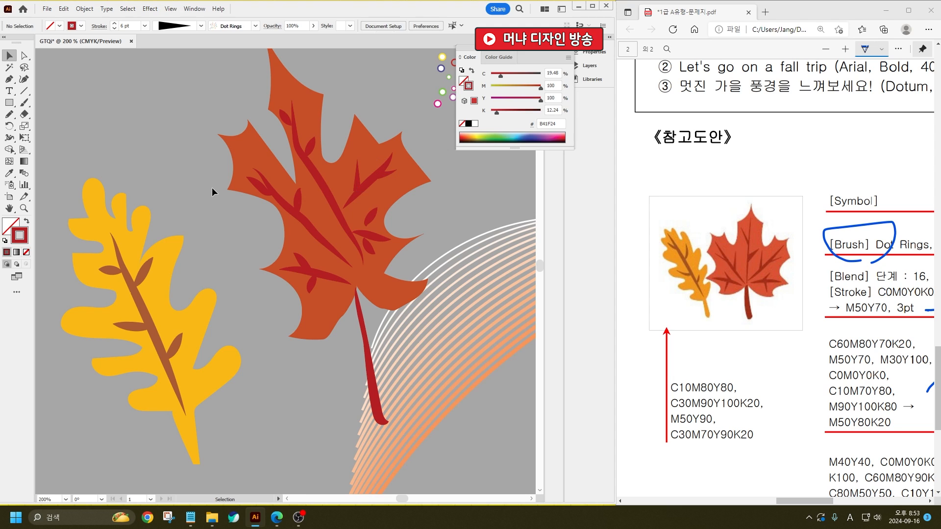
pyautogui.click(286, 122)
pyautogui.keyDown('shift'); pyautogui.click(298, 202); pyautogui.keyUp('shift')
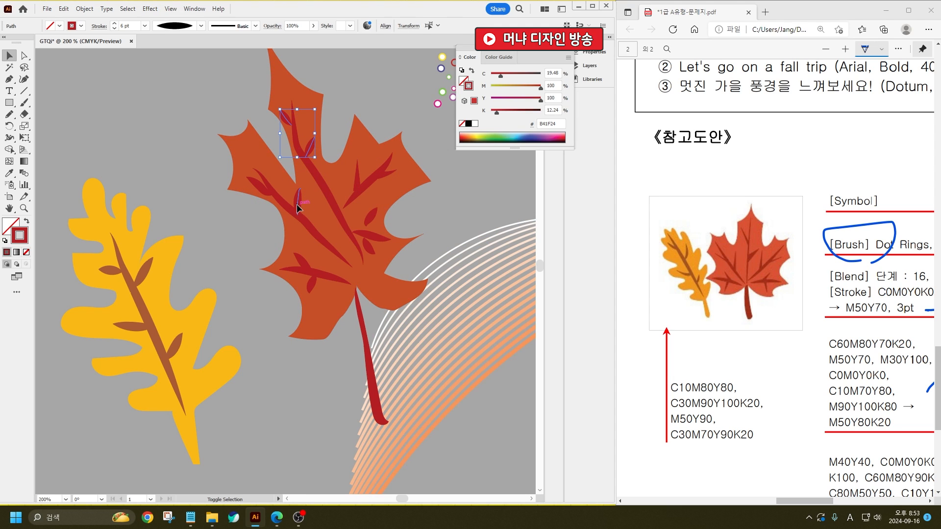
pyautogui.keyDown('shift'); pyautogui.click(258, 187); pyautogui.keyUp('shift')
pyautogui.keyDown('shift'); pyautogui.click(302, 262); pyautogui.keyUp('shift')
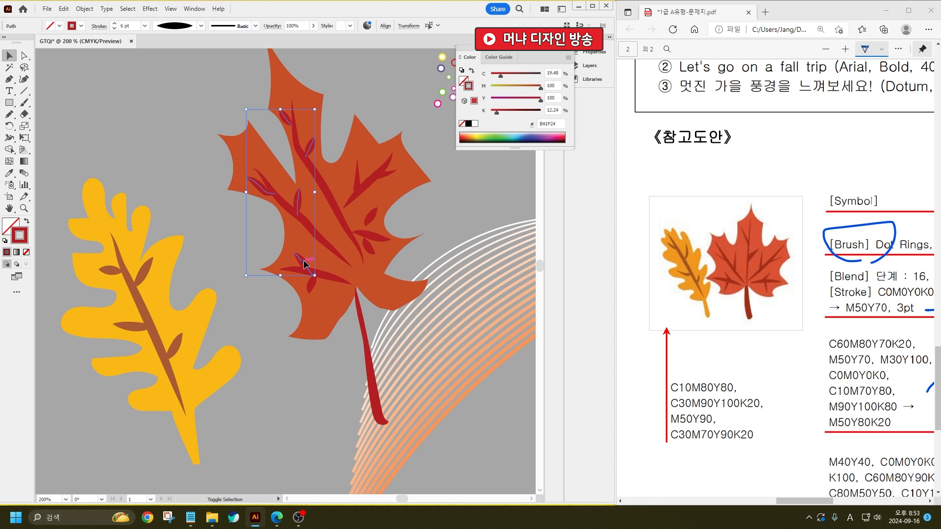
pyautogui.doubleClick(312, 284)
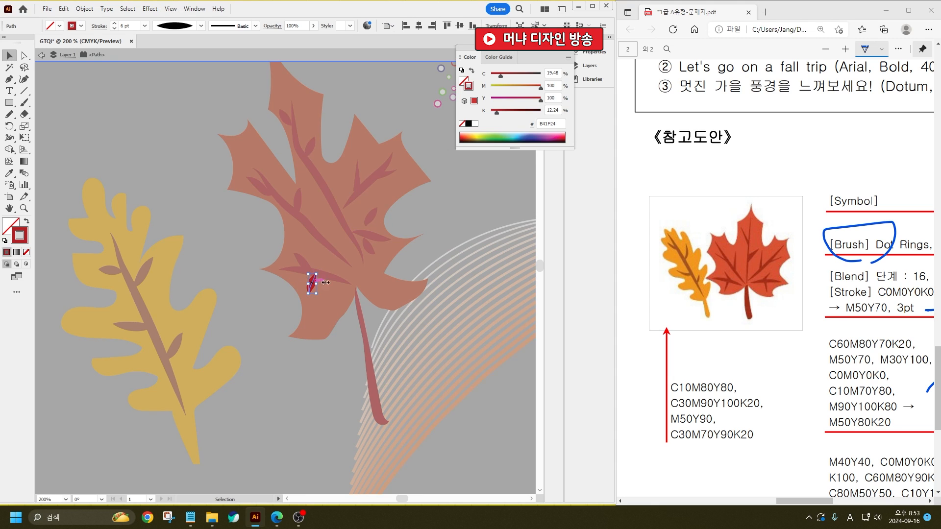
pyautogui.press('Escape')
# - Apply the same triangular tapered width profile to the remaining small side veins of the maple leaf and deselect them
pyautogui.keyDown('shift'); pyautogui.click(306, 266); pyautogui.keyUp('shift')
pyautogui.keyDown('shift'); pyautogui.click(297, 198); pyautogui.keyUp('shift')
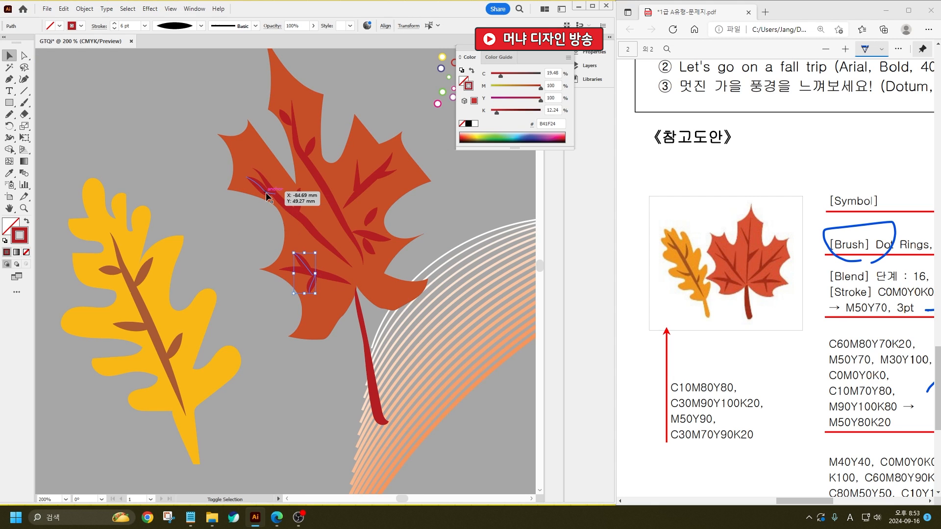
pyautogui.keyDown('shift'); pyautogui.click(260, 186); pyautogui.keyUp('shift')
pyautogui.keyDown('shift'); pyautogui.click(283, 118); pyautogui.keyUp('shift')
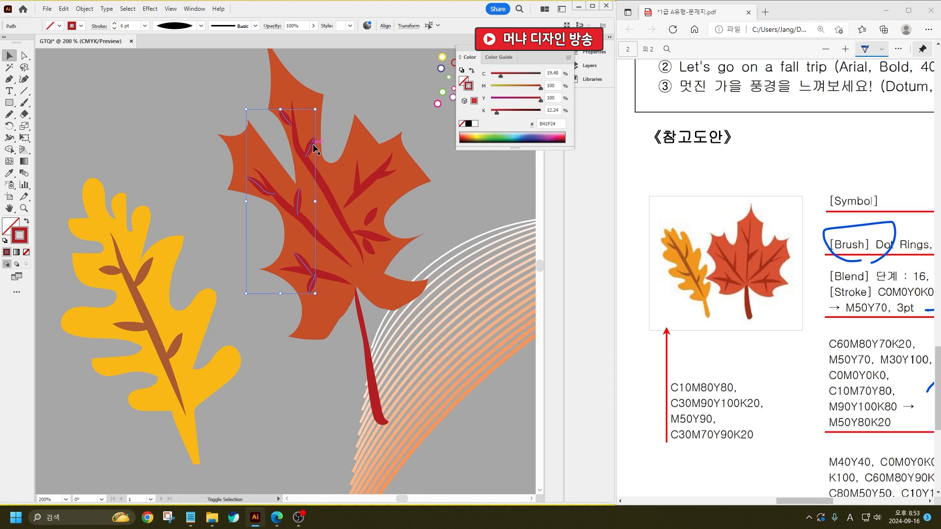
pyautogui.keyDown('shift'); pyautogui.click(309, 147); pyautogui.keyUp('shift')
pyautogui.keyDown('shift'); pyautogui.click(371, 217); pyautogui.keyUp('shift')
pyautogui.keyDown('shift'); pyautogui.click(364, 248); pyautogui.keyUp('shift')
pyautogui.click(178, 28)
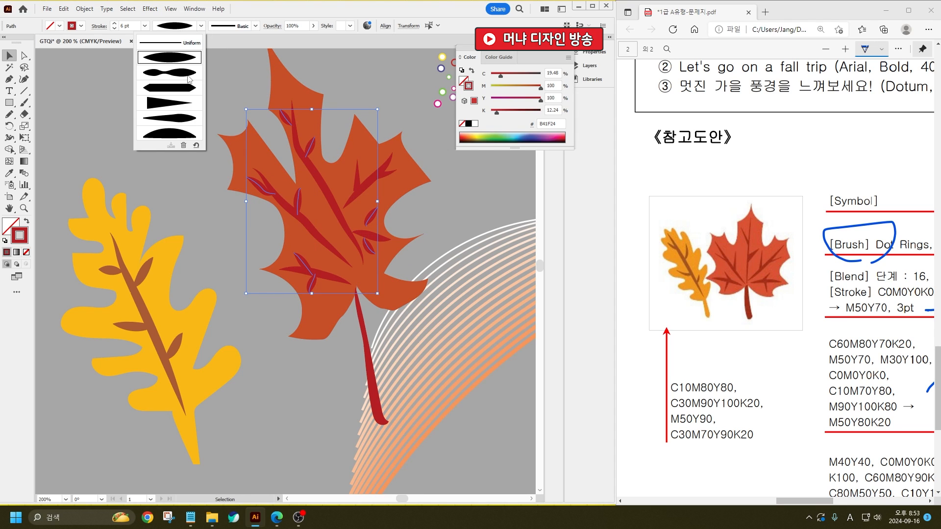
pyautogui.click(169, 103)
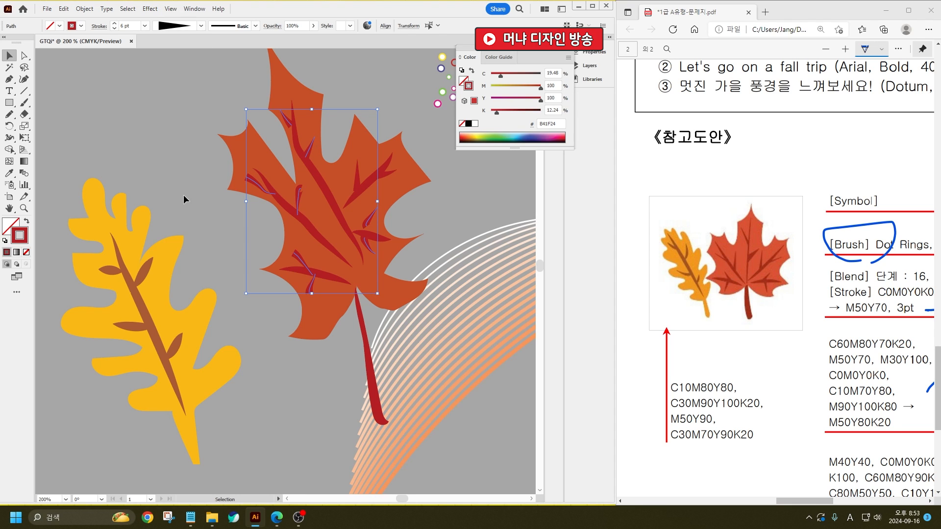
pyautogui.click(184, 199)
# - Flip the tapered width profile on the four small side veins in the maple leaf's left and lower-left lobes
pyautogui.click(273, 196)
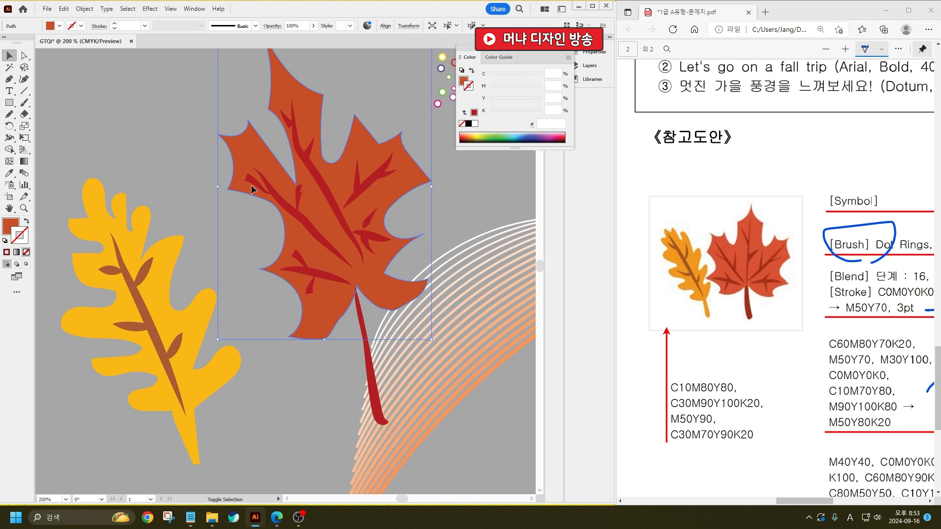
pyautogui.keyDown('shift'); pyautogui.click(251, 183); pyautogui.keyUp('shift')
pyautogui.click(302, 267)
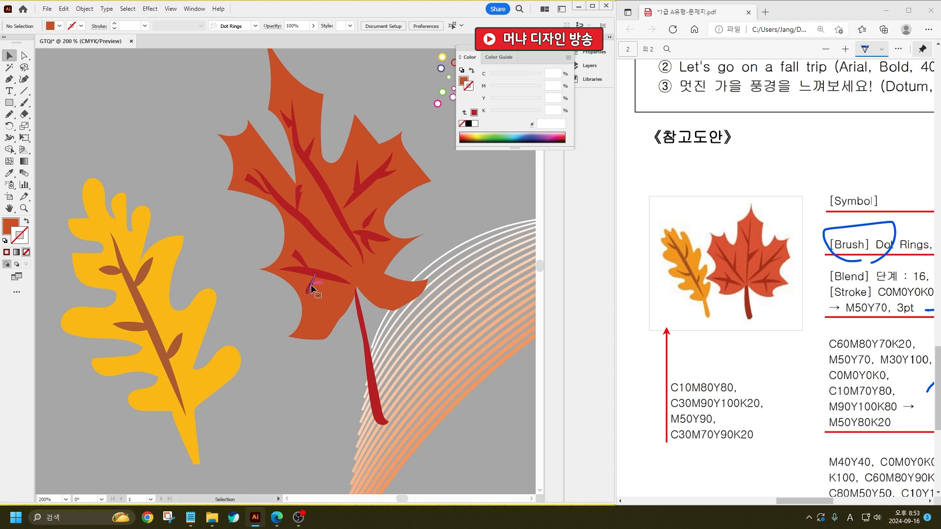
pyautogui.keyDown('shift'); pyautogui.click(311, 285); pyautogui.keyUp('shift')
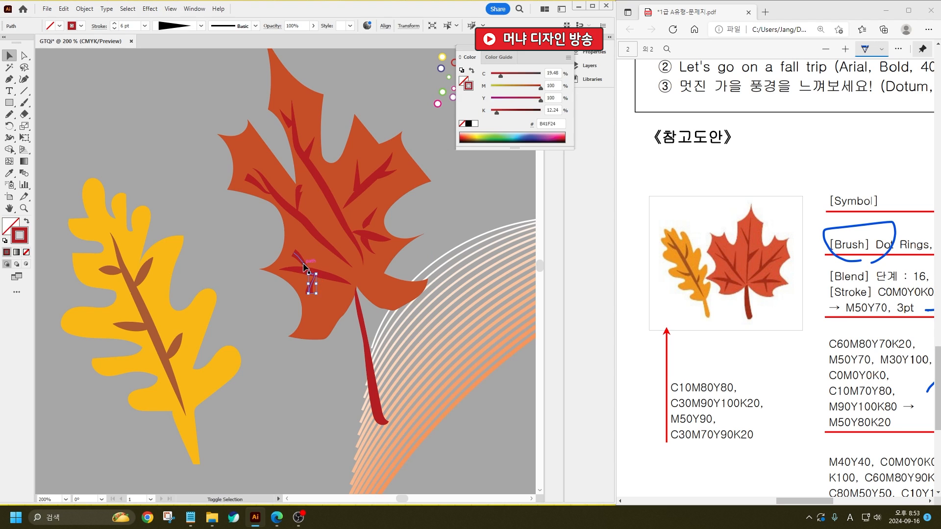
pyautogui.keyDown('shift'); pyautogui.click(256, 185); pyautogui.keyUp('shift')
pyautogui.keyDown('shift'); pyautogui.click(300, 196); pyautogui.keyUp('shift')
pyautogui.keyDown('shift'); pyautogui.click(291, 119); pyautogui.keyUp('shift')
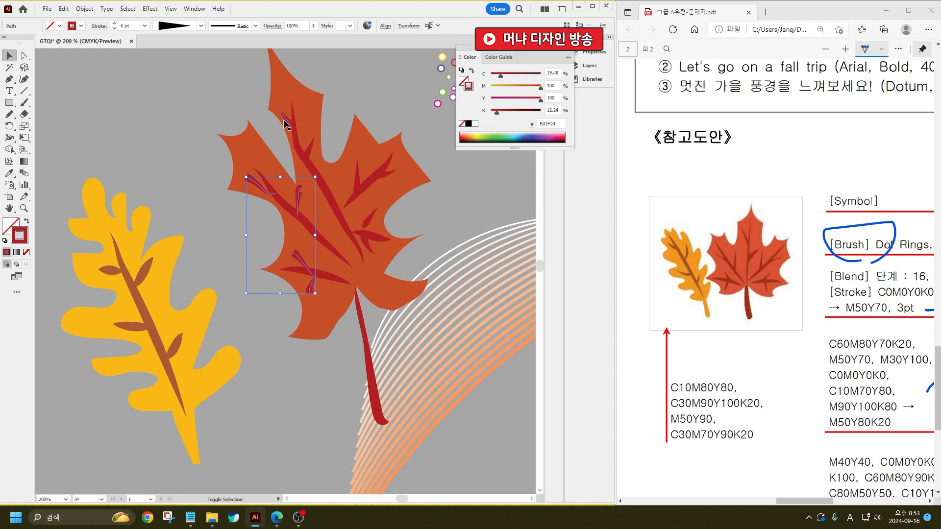
pyautogui.click(99, 26)
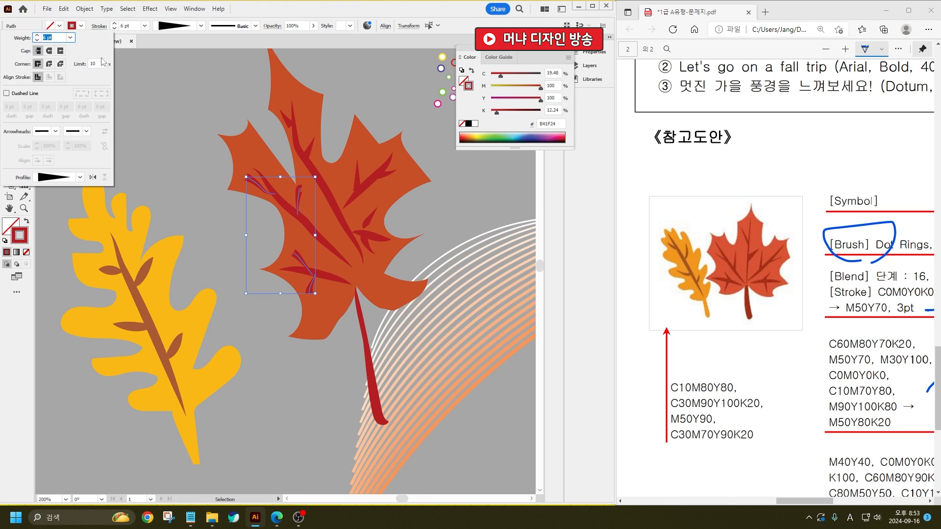
pyautogui.click(91, 177)
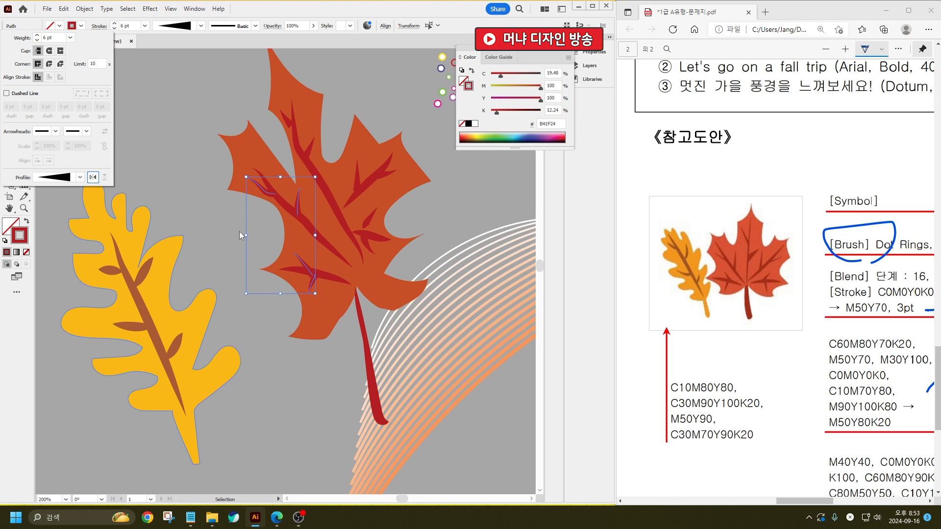
pyautogui.click(238, 231)
# - Move and rotate the small side vein near the maple leaf's upper tip so its wide end joins the central vein
pyautogui.scroll(5, 313, 113)
pyautogui.click(209, 185)
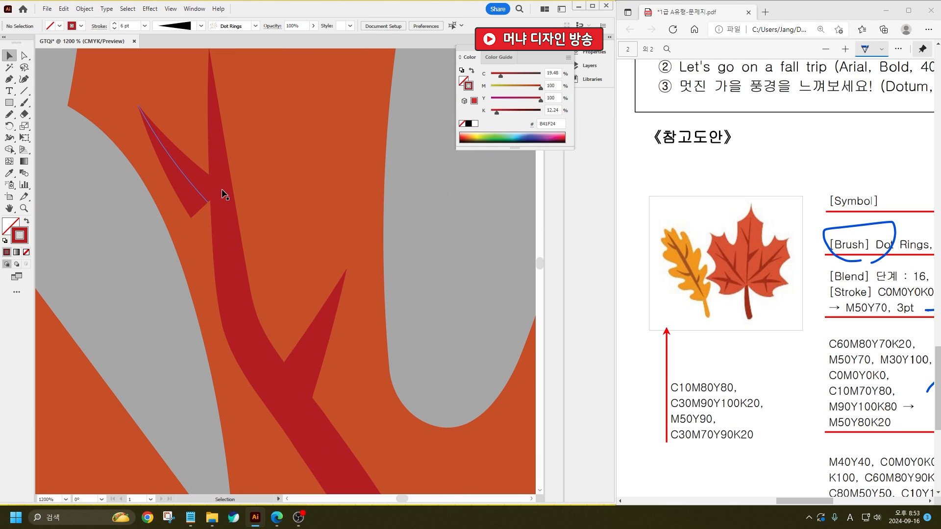
pyautogui.moveTo(213, 100); pyautogui.dragTo(194, 93)
pyautogui.moveTo(196, 171); pyautogui.dragTo(193, 157)
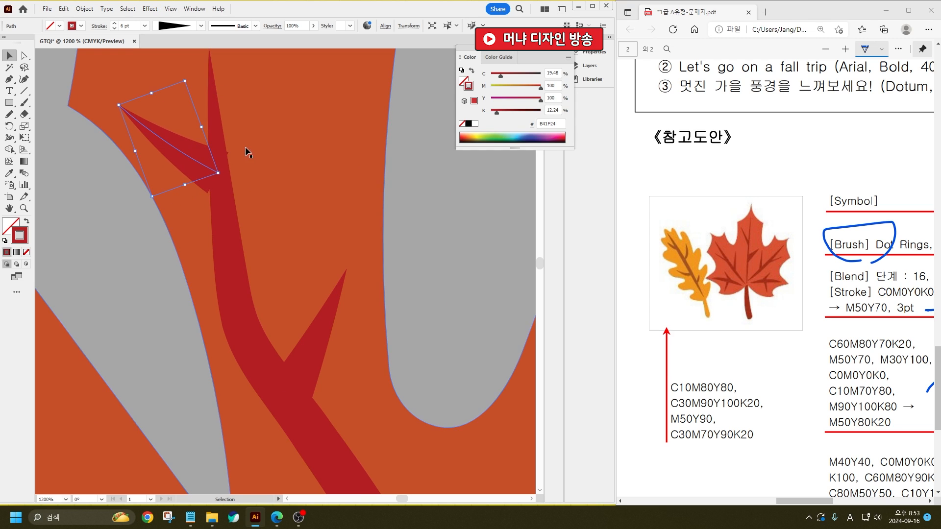
pyautogui.moveTo(208, 124); pyautogui.dragTo(212, 111)
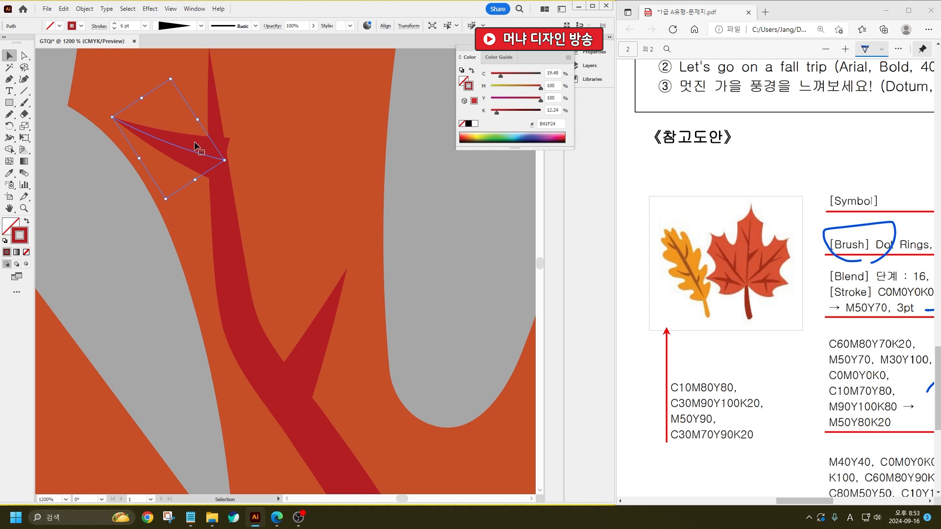
pyautogui.moveTo(185, 146); pyautogui.dragTo(177, 143)
pyautogui.click(105, 154)
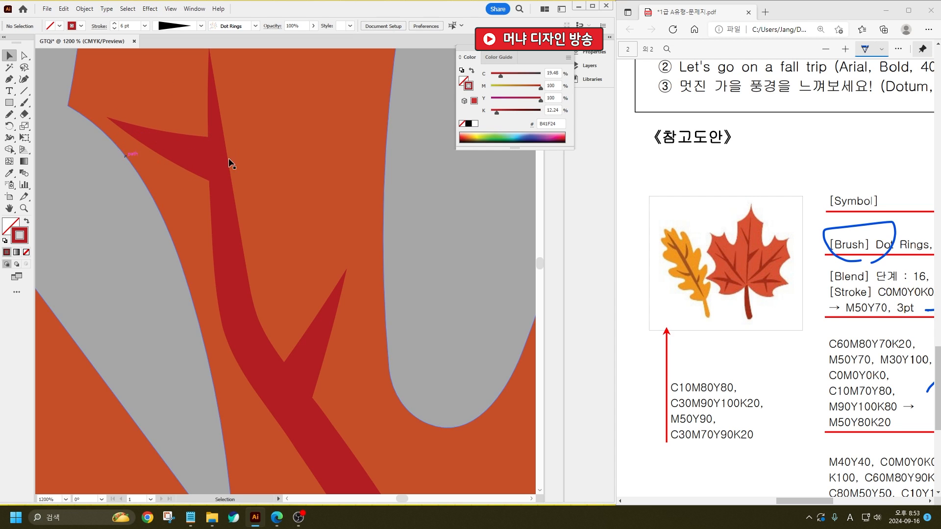
# - Group the maple leaf with its veins and stem, and group the oak leaf with its veins
pyautogui.scroll(-6, 258, 165)
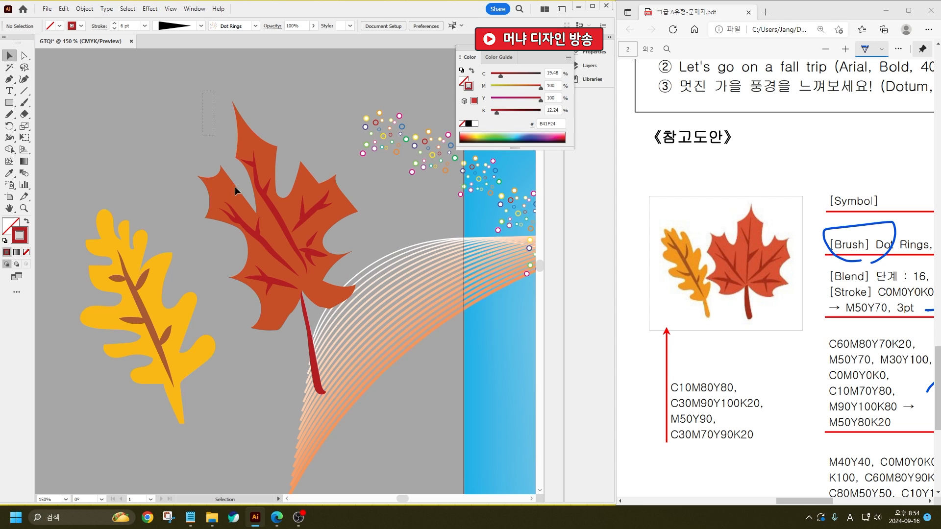
pyautogui.click(312, 299)
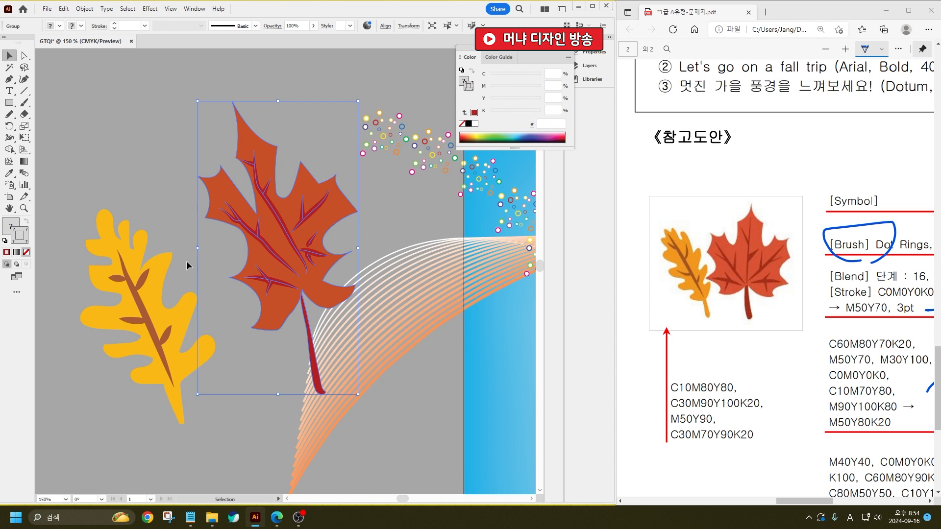
pyautogui.moveTo(146, 228); pyautogui.dragTo(134, 403)
pyautogui.hotkey('ctrl', 'g')
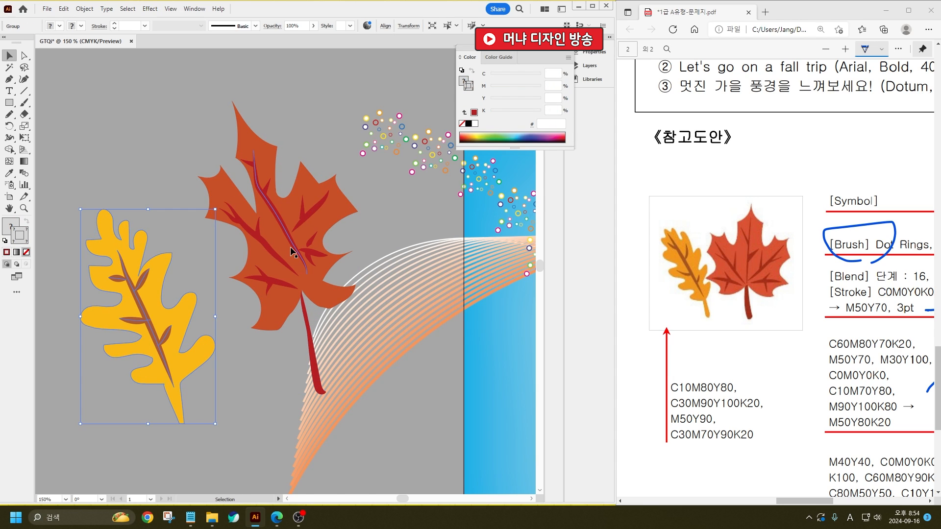
# - Try to move the maple and oak leaf groups together up and to the left
pyautogui.keyDown('shift'); pyautogui.click(297, 272); pyautogui.keyUp('shift')
pyautogui.moveTo(298, 273); pyautogui.dragTo(205, 212)
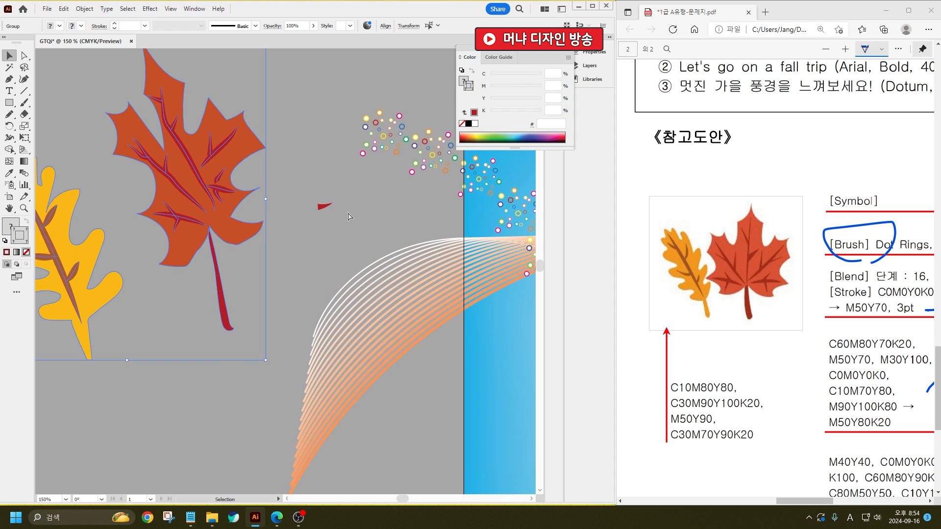
pyautogui.hotkey('ctrl', 'z')
pyautogui.click(348, 235)
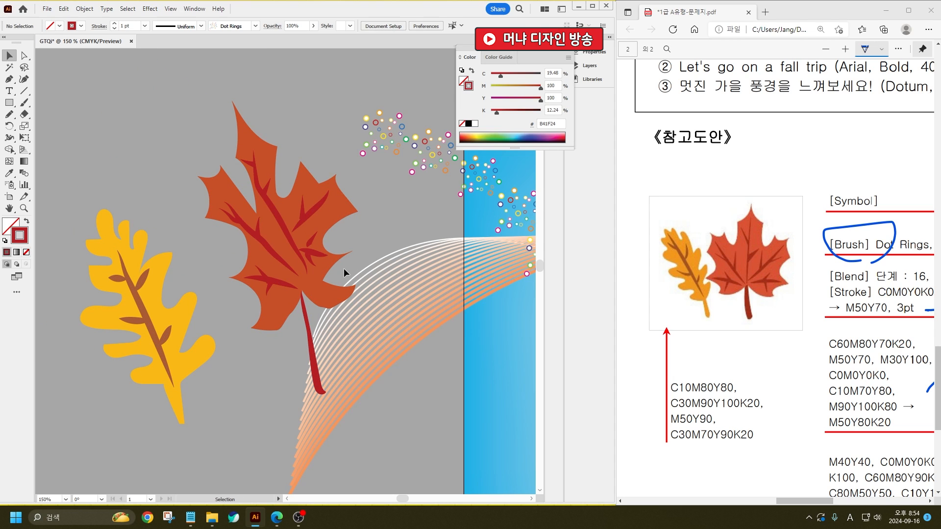
# - Group both leaves into one object, including the small maple vein left outside the maple group
pyautogui.moveTo(111, 203); pyautogui.dragTo(113, 202)
pyautogui.hotkey('ctrl', 't')
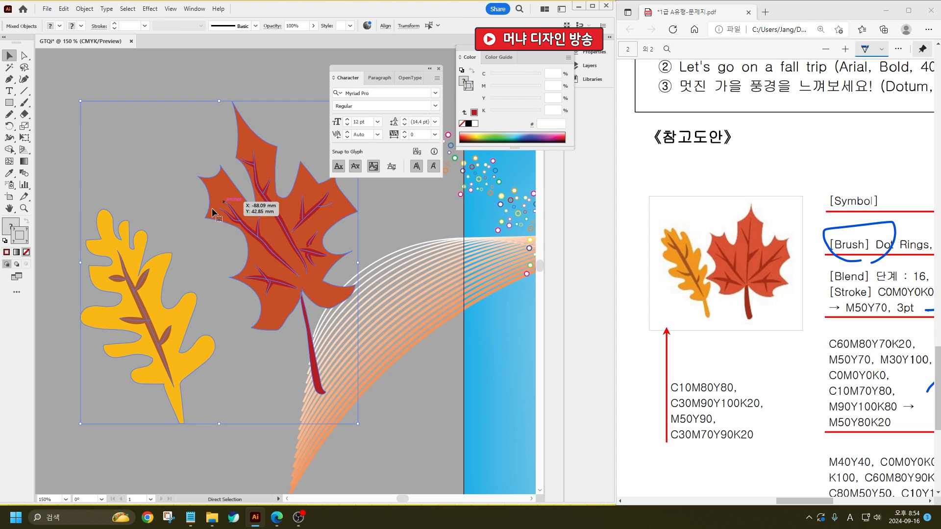
pyautogui.click(438, 69)
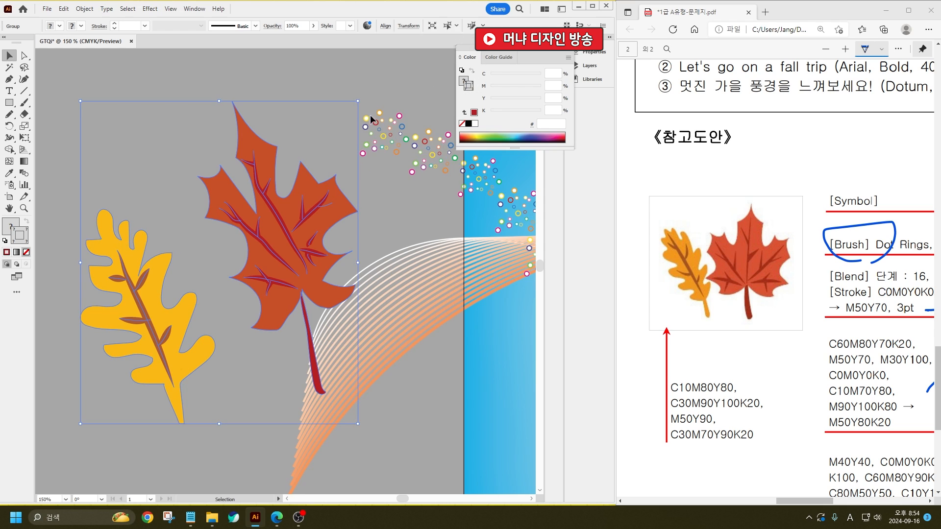
# - Scale the leaf group down and rotate it clockwise until the maple leaf's stem points nearly straight down
pyautogui.moveTo(356, 102); pyautogui.dragTo(255, 214)
pyautogui.moveTo(206, 295); pyautogui.dragTo(266, 173)
pyautogui.click(332, 199)
pyautogui.scroll(-2, 248, 258)
pyautogui.click(255, 230)
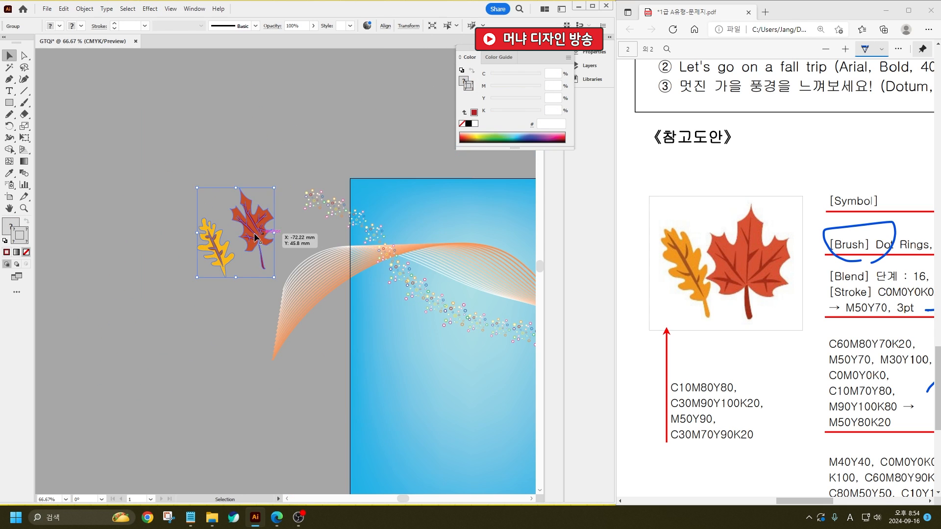
pyautogui.moveTo(278, 184); pyautogui.dragTo(300, 218)
pyautogui.click(300, 236)
pyautogui.click(250, 239)
pyautogui.scroll(3, 247, 236)
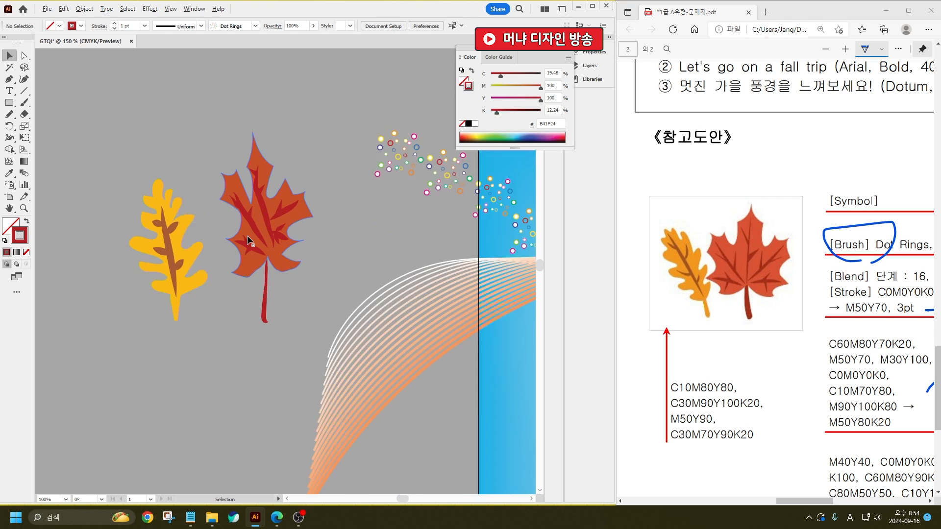
pyautogui.click(355, 239)
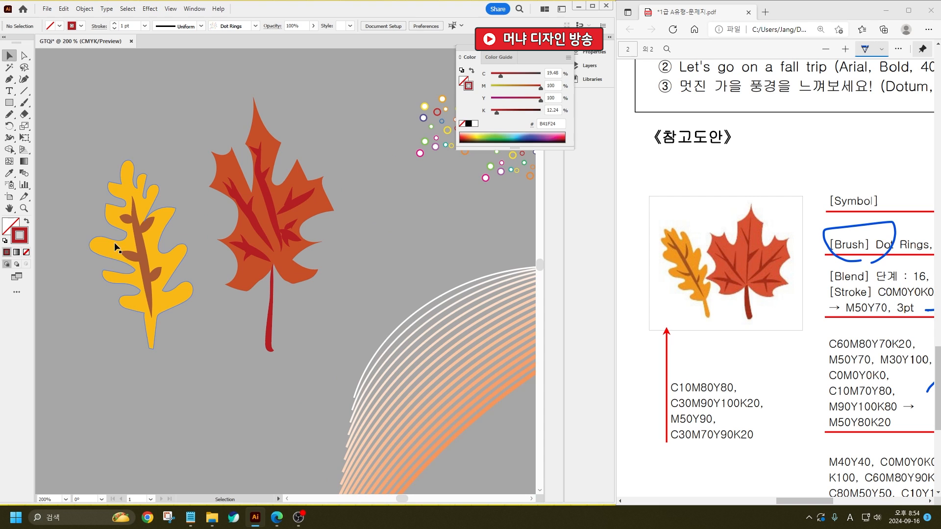
# - Enlarge the leaf group proportionally to more than twice its size
pyautogui.click(228, 226)
pyautogui.scroll(-1, 227, 226)
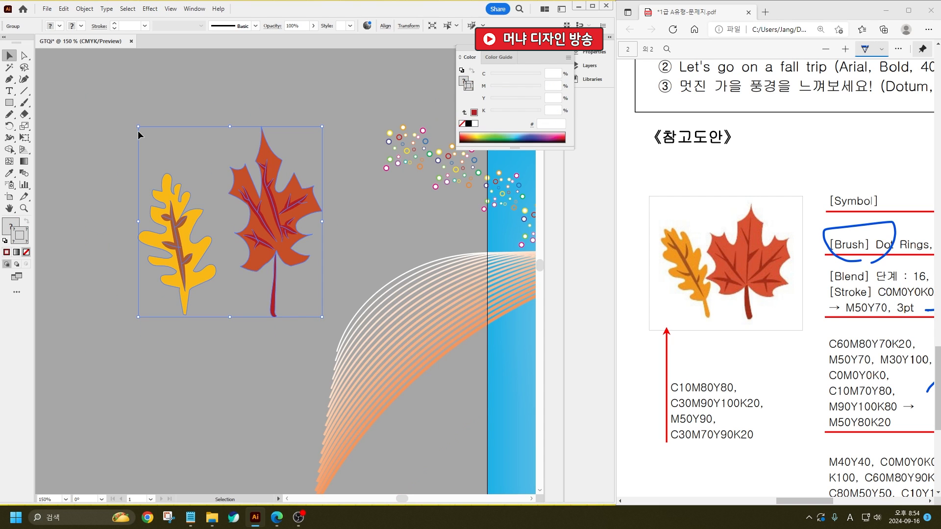
pyautogui.moveTo(138, 129); pyautogui.dragTo(84, 78)
pyautogui.scroll(-2, 292, 323)
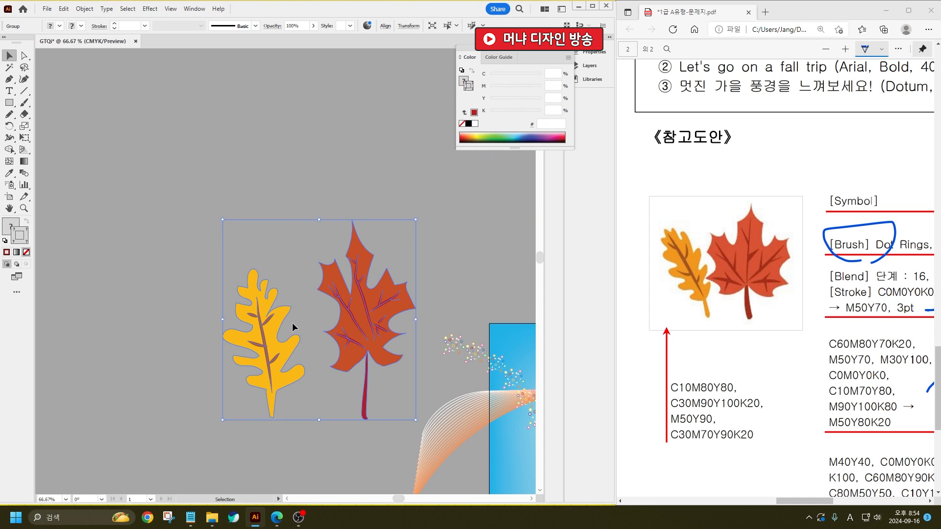
# - Enable Scale Strokes & Effects in the general preferences
pyautogui.click(292, 322)
pyautogui.click(273, 347)
pyautogui.hotkey('ctrl', 'k')
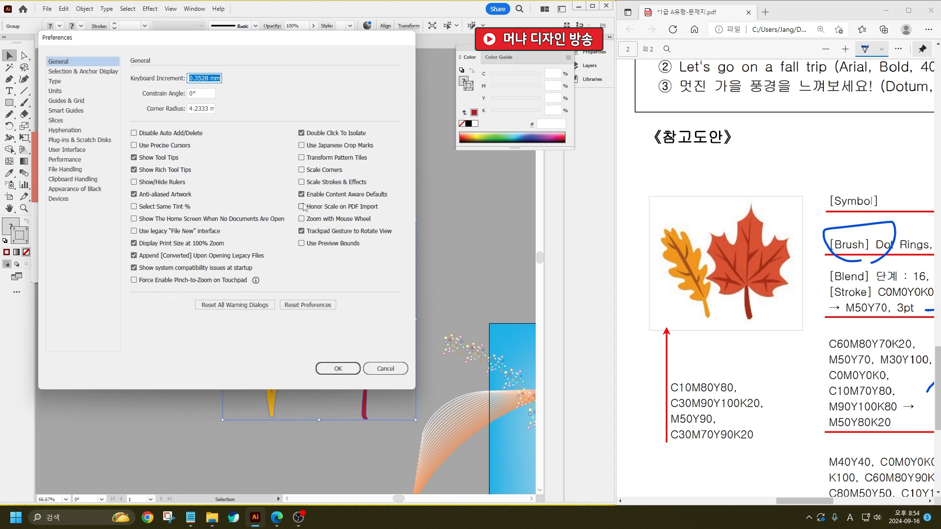
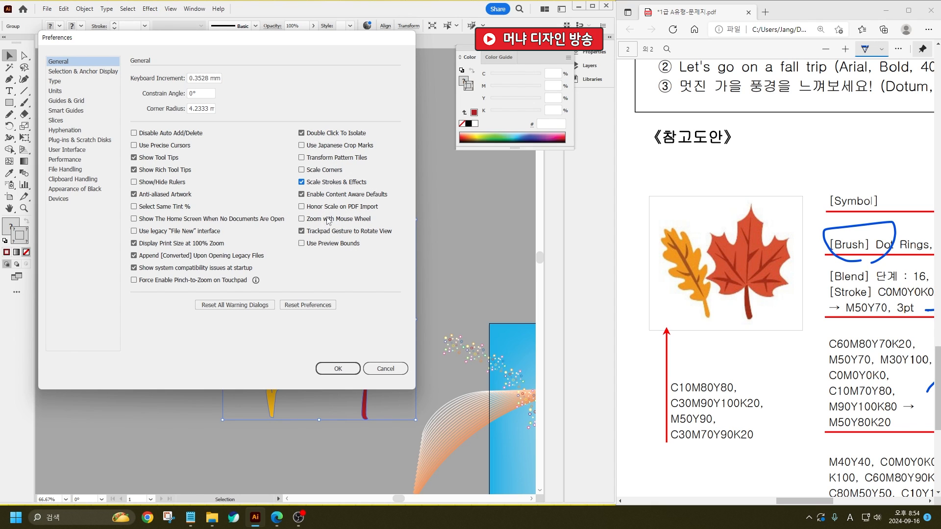
pyautogui.click(338, 368)
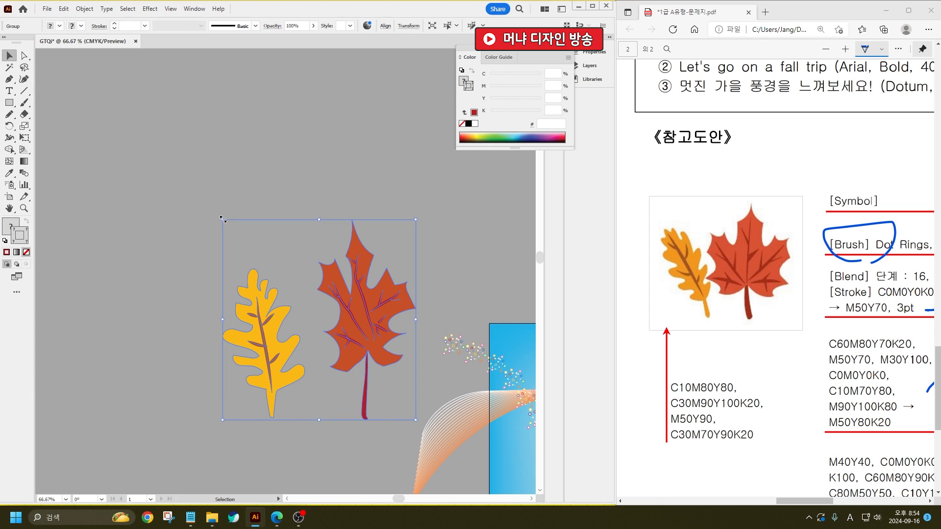
# - Scale the leaf group down proportionally to roughly a third of its size and deselect it
pyautogui.moveTo(223, 219); pyautogui.dragTo(323, 301)
pyautogui.click(410, 274)
pyautogui.scroll(3, 392, 387)
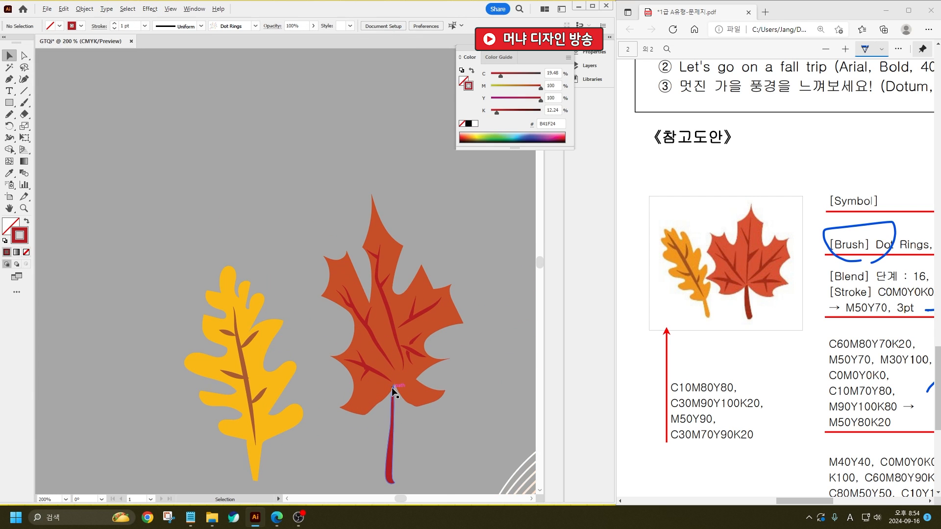
pyautogui.click(393, 391)
pyautogui.moveTo(184, 194); pyautogui.dragTo(254, 309)
pyautogui.click(225, 210)
pyautogui.scroll(-3, 191, 160)
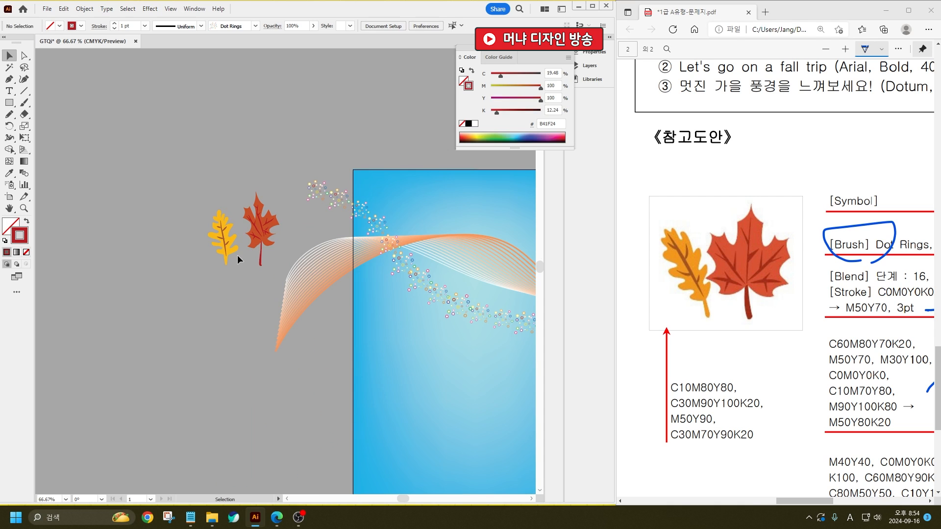
# - Create a new CMYK document 160 mm wide and 120 mm high, as specified for the second exam task
pyautogui.click(47, 9)
pyautogui.click(64, 21)
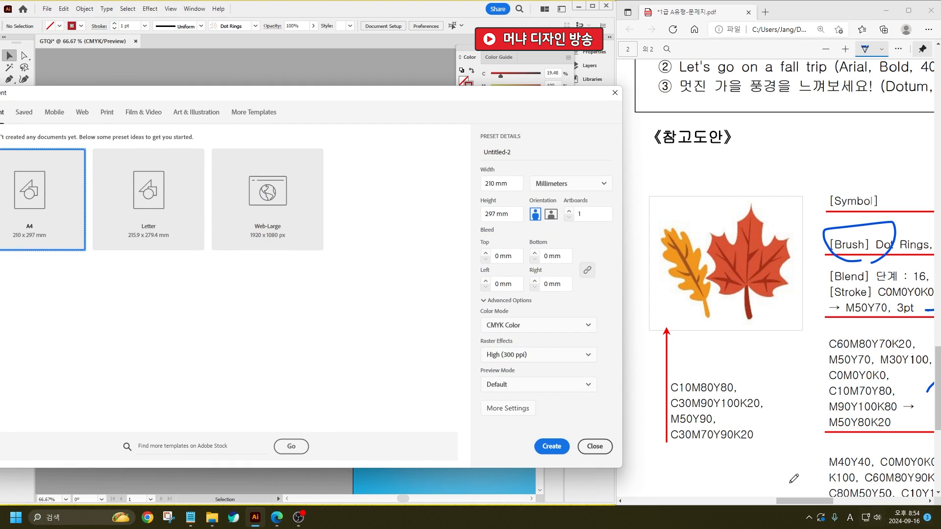
pyautogui.moveTo(794, 501); pyautogui.dragTo(707, 497)
pyautogui.scroll(-4, 789, 358)
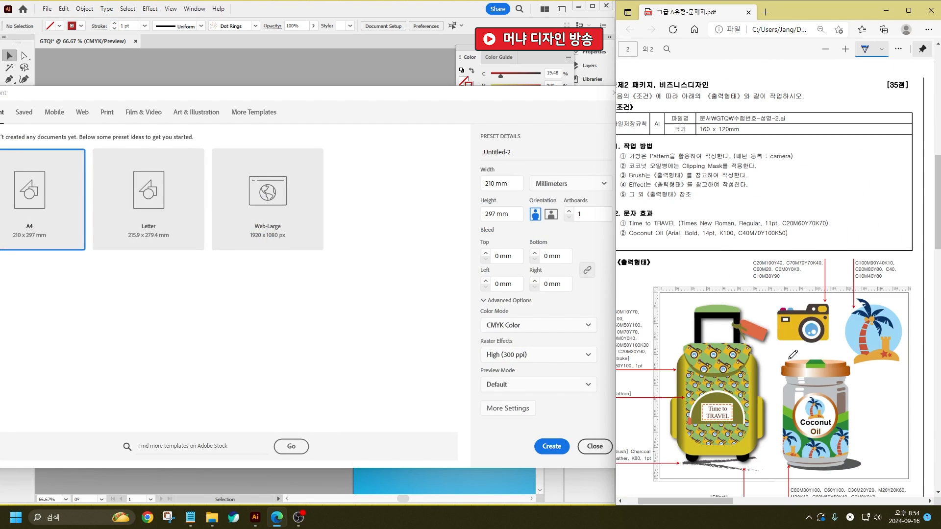
pyautogui.doubleClick(504, 183)
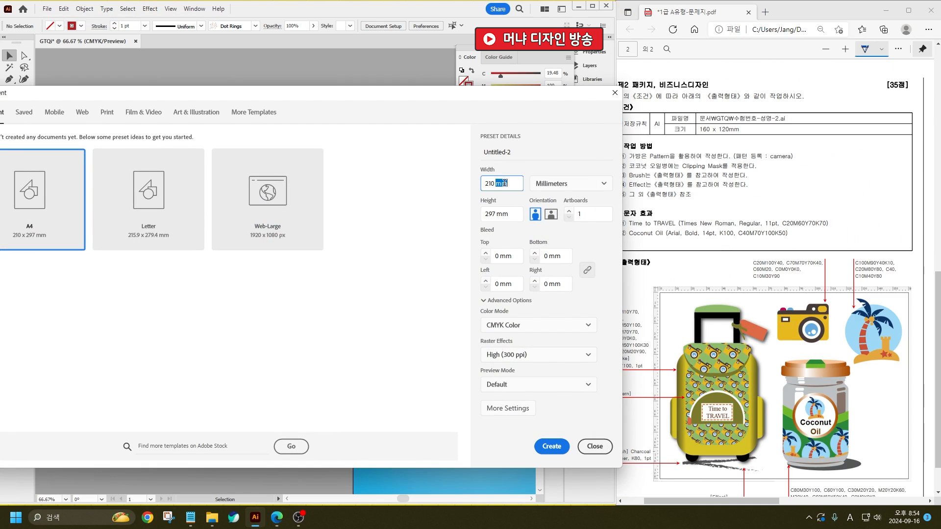
pyautogui.write('160')
pyautogui.press('Tab')
pyautogui.press('Tab')
pyautogui.write('12')
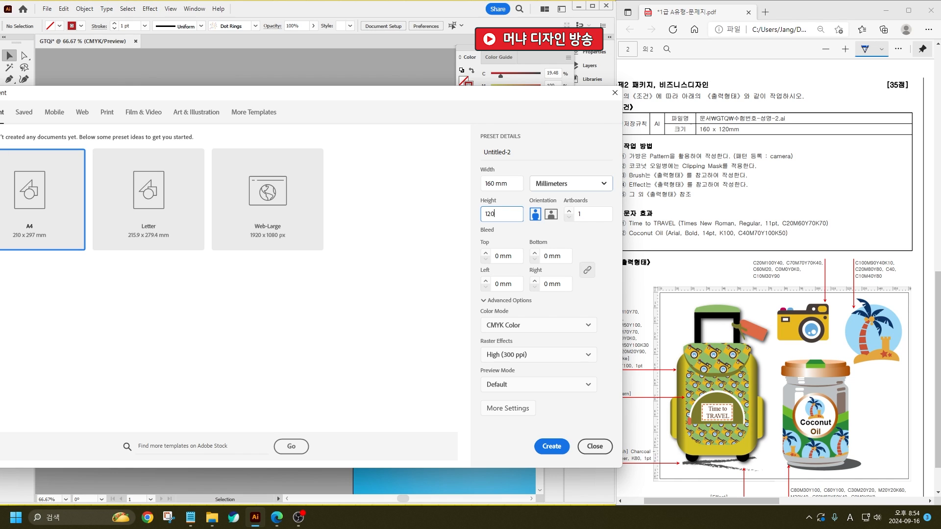
pyautogui.press('Return')
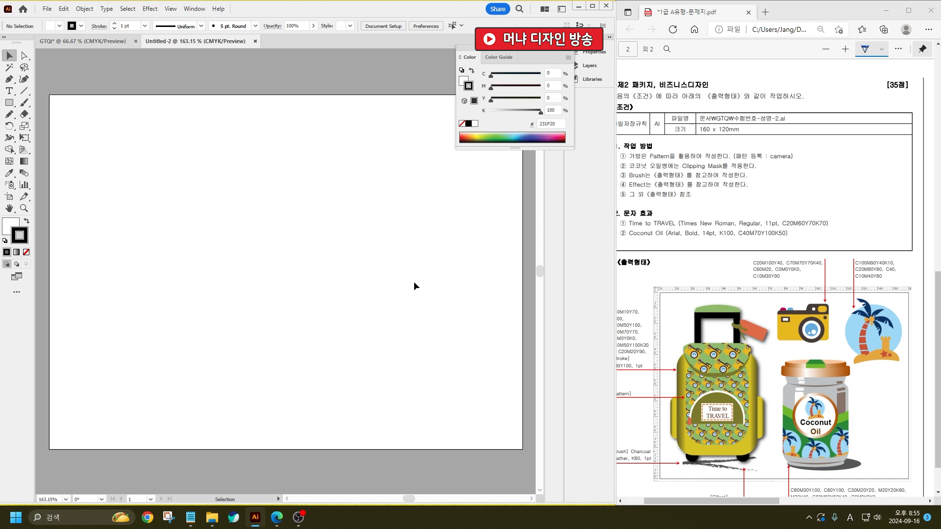
# - Circle the camera and the palm tree, each with its colour codes, on the exam PDF in Edge
pyautogui.scroll(3, 894, 336)
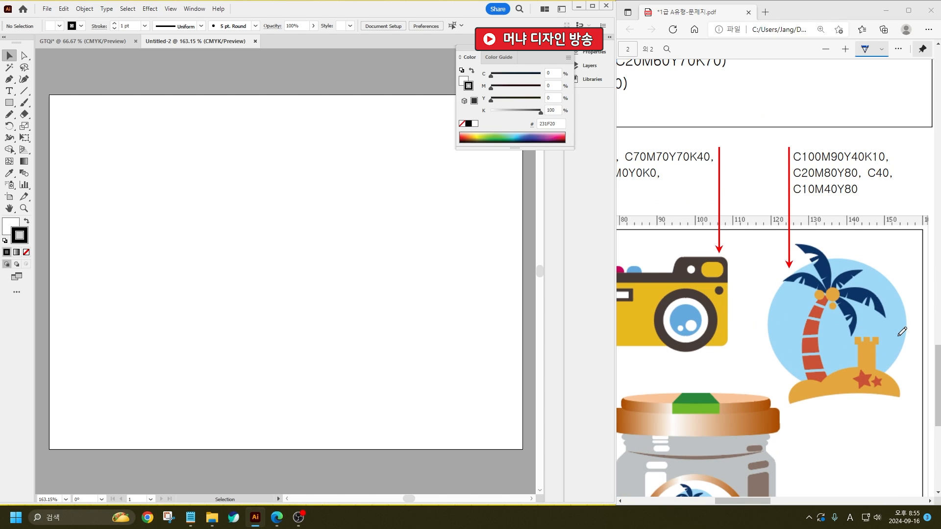
pyautogui.moveTo(787, 348)
pyautogui.mouseDown()
pyautogui.moveTo(685, 360)
pyautogui.moveTo(627, 258)
pyautogui.moveTo(631, 197)
pyautogui.moveTo(713, 169)
pyautogui.moveTo(772, 202)
pyautogui.moveTo(781, 354)
pyautogui.mouseUp()
pyautogui.moveTo(923, 391)
pyautogui.mouseDown()
pyautogui.moveTo(817, 401)
pyautogui.moveTo(789, 312)
pyautogui.moveTo(804, 215)
pyautogui.moveTo(840, 164)
pyautogui.moveTo(907, 203)
pyautogui.moveTo(911, 381)
pyautogui.mouseUp()
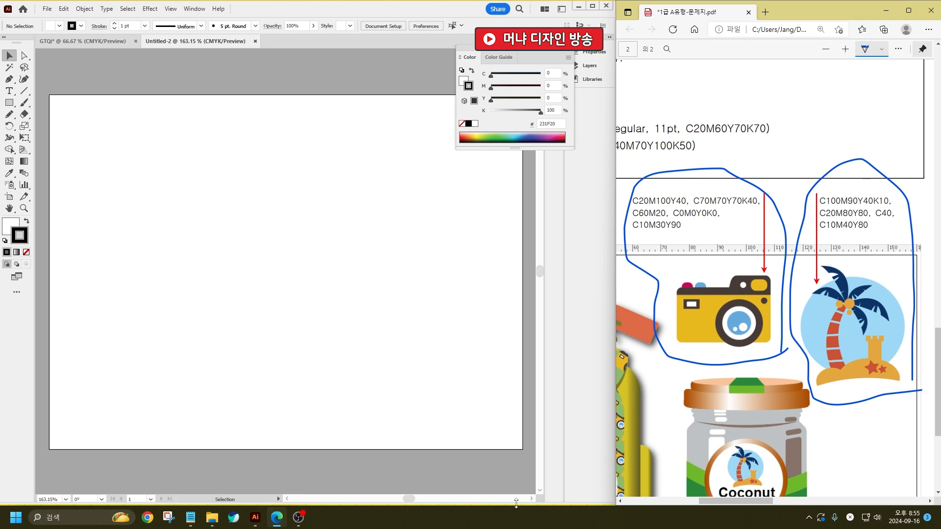
# - Switch to the Notepad notes and add "그리기만 한다" under the Symbol heading
pyautogui.click(190, 517)
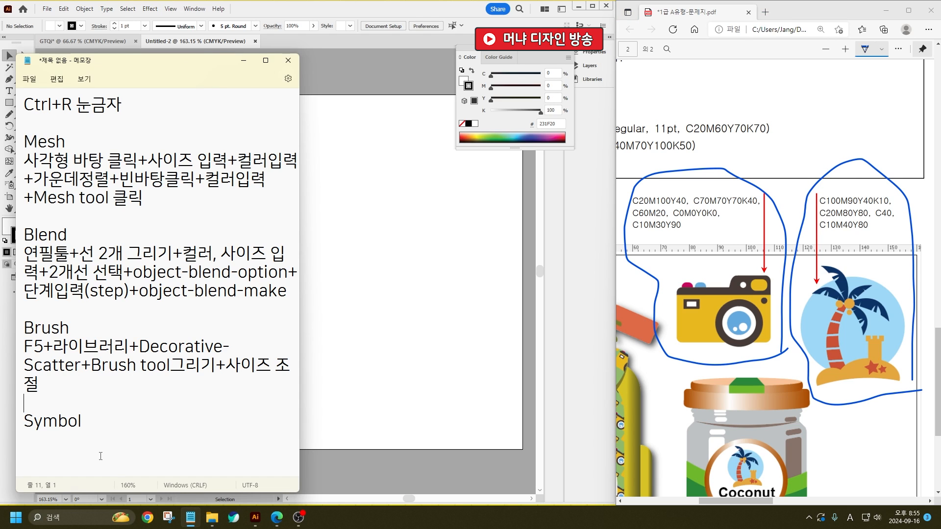
pyautogui.press('Hangul')
pyautogui.write('그리기만 한다')
pyautogui.press('Return')
pyautogui.press('Return')
pyautogui.press('Return')
pyautogui.press('Return')
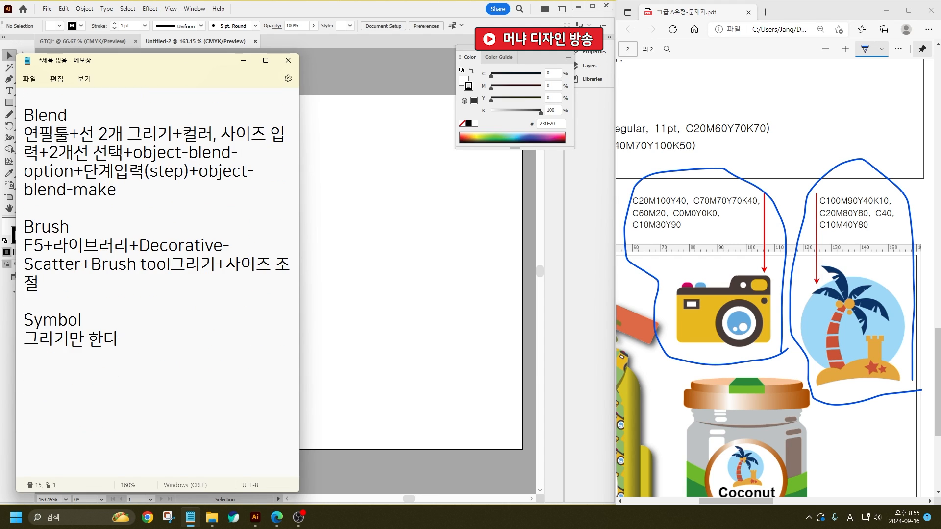
# - Add a "Pattern" heading to the notes with "그리기만 한다" below it
pyautogui.write('Pattern')
pyautogui.press('Return')
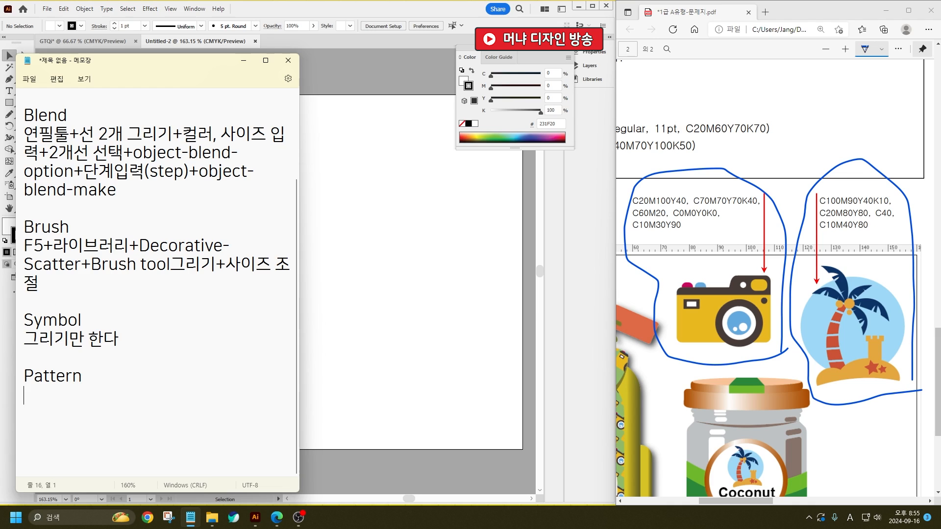
pyautogui.press('Hangul')
pyautogui.write('그리기만 한다')
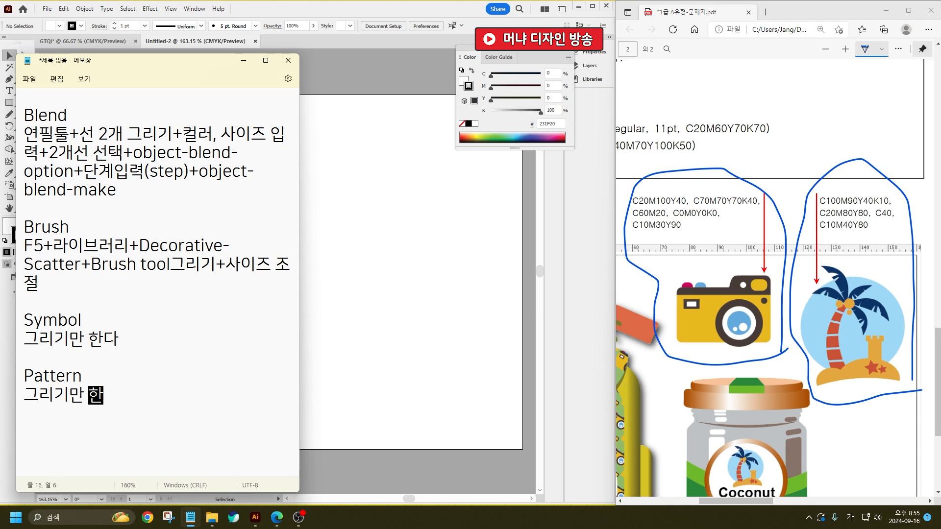
pyautogui.press('Return')
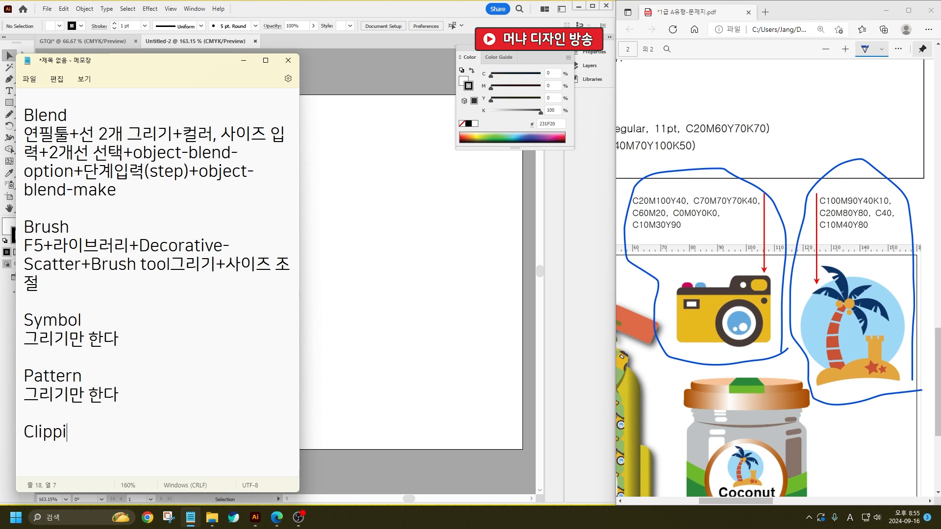
# - Complete a "Clipping mask" heading in the notes and write "그리기만 한다." below it
pyautogui.write('mask 그리기')
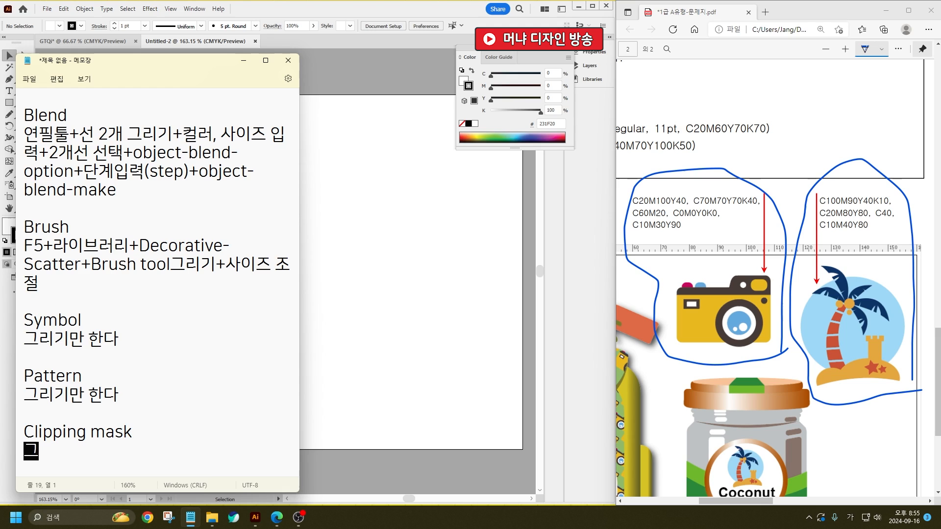
pyautogui.write('만 한다.')
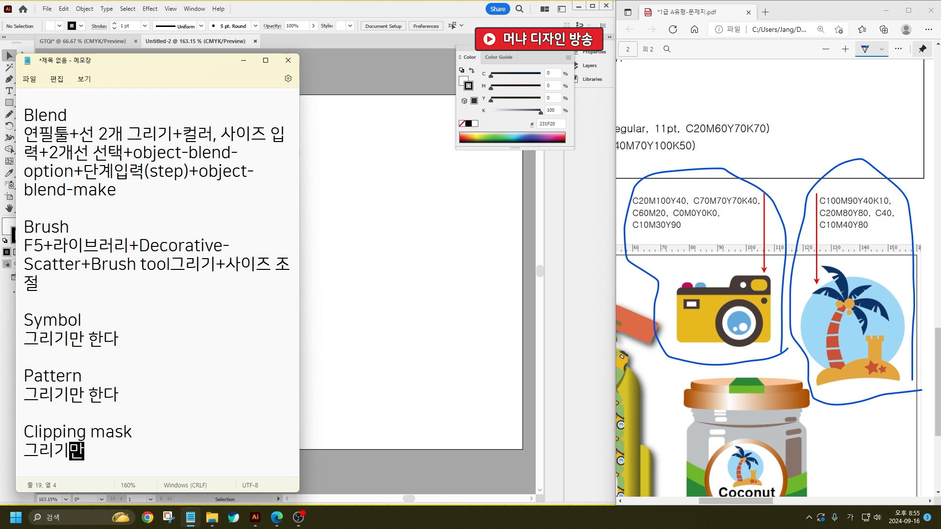
pyautogui.press('Return')
pyautogui.press('Return')
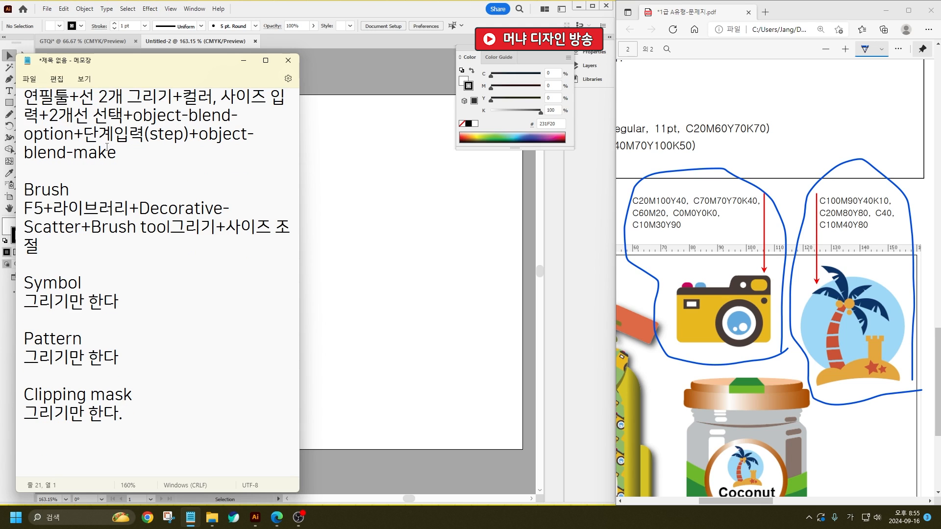
# - Switch back to Illustrator and draw a rounded rectangle with small corner radii for the camera body
pyautogui.click(399, 260)
pyautogui.scroll(1, 374, 196)
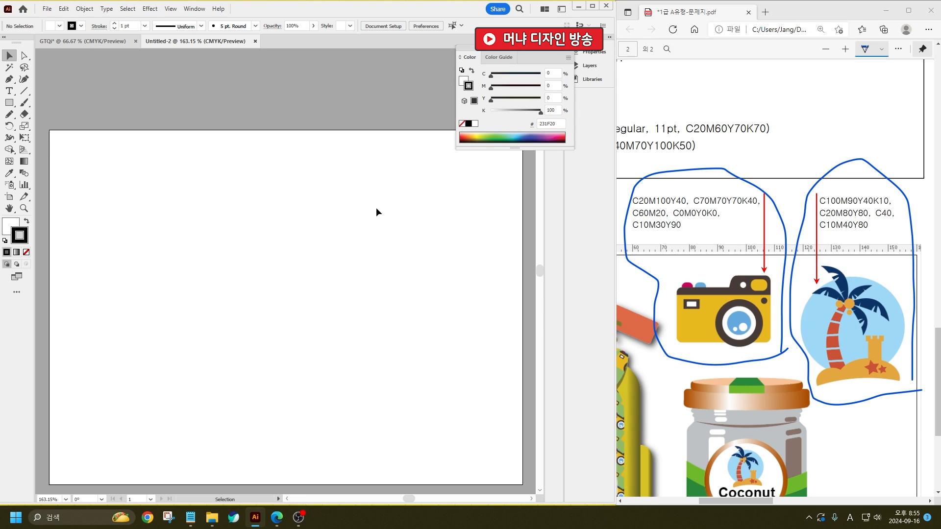
pyautogui.moveTo(9, 102); pyautogui.dragTo(53, 112)
pyautogui.moveTo(274, 171); pyautogui.dragTo(392, 257)
pyautogui.press('Down')
pyautogui.press('Down')
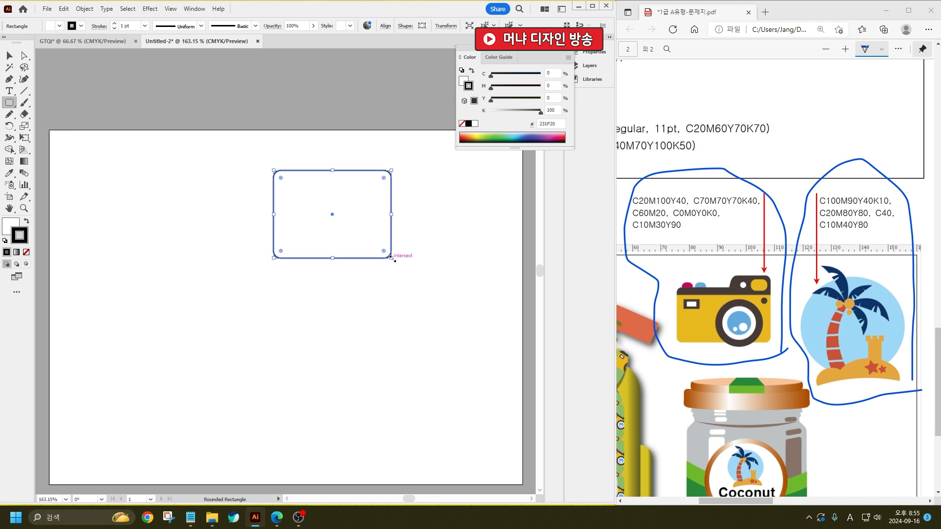
# - Draw a small, almost circular rounded rectangle across the body's top edge near its upper-left corner and place a copy beside it
pyautogui.press('z')
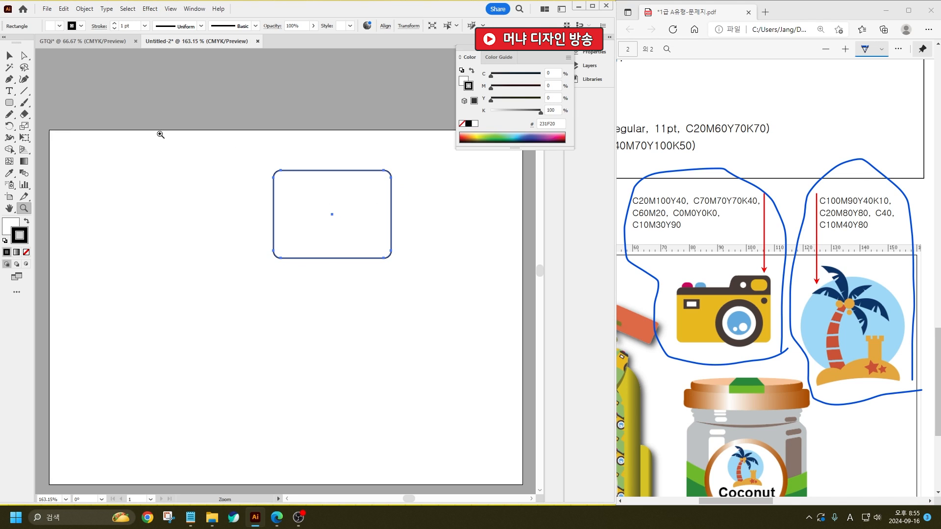
pyautogui.click(9, 104)
pyautogui.scroll(4, 304, 166)
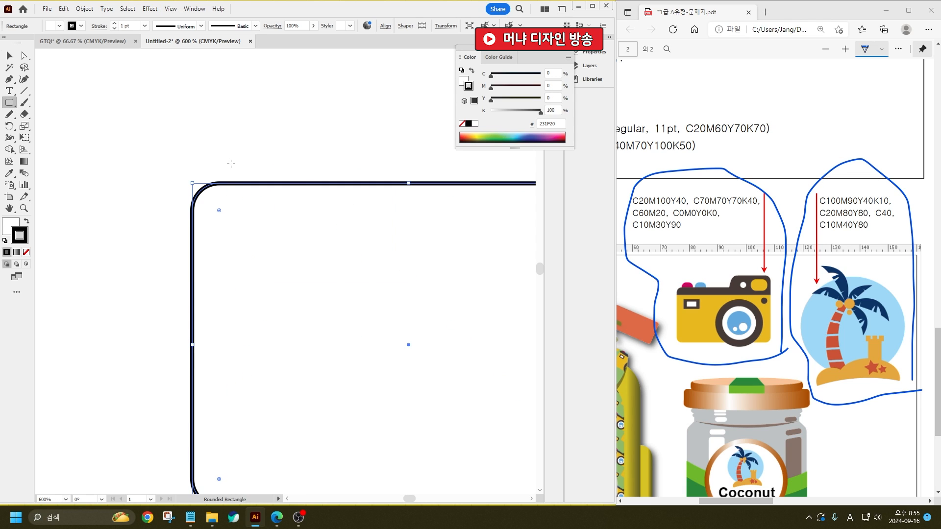
pyautogui.moveTo(226, 151); pyautogui.dragTo(284, 213)
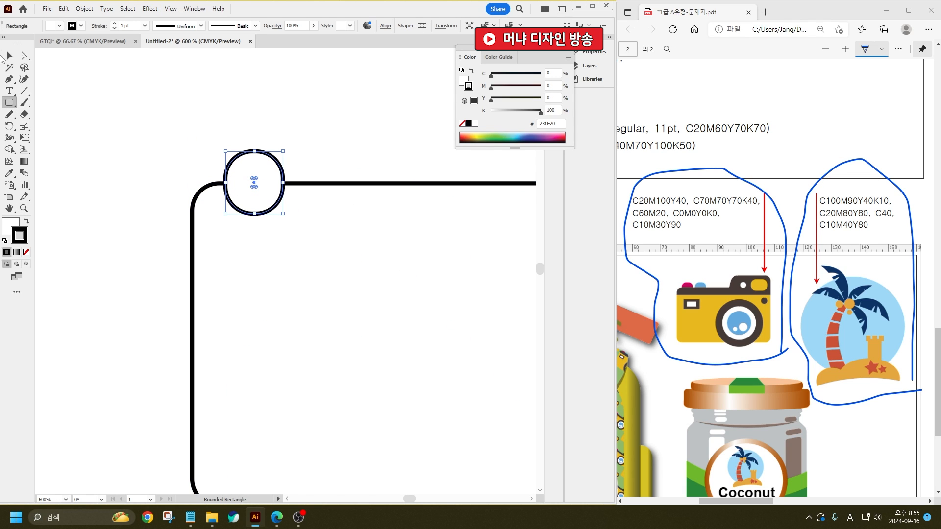
pyautogui.click(8, 55)
pyautogui.moveTo(273, 171); pyautogui.dragTo(338, 172)
pyautogui.scroll(-1, 147, 154)
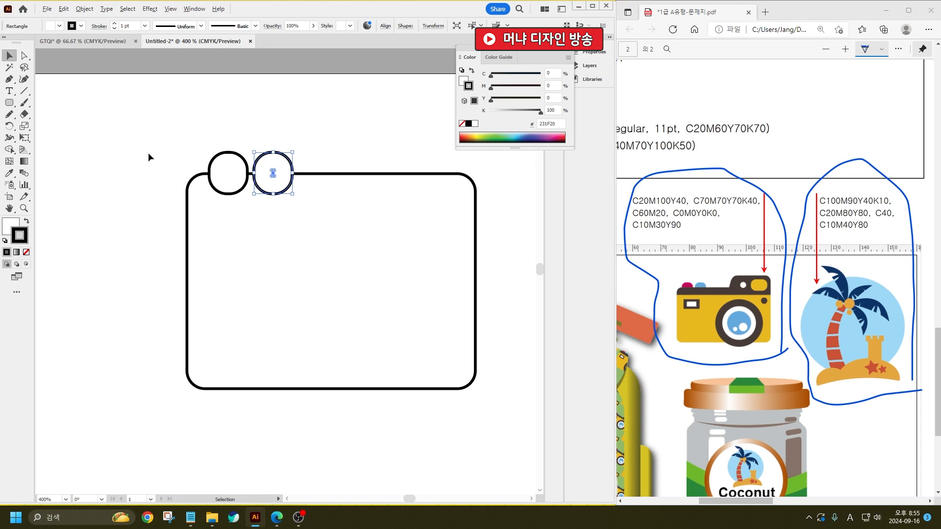
# - Draw a rectangle for the viewfinder below the two small rounded shapes and shrink it from its upper-right corner
pyautogui.rightClick(13, 109)
pyautogui.click(58, 101)
pyautogui.scroll(2, 274, 246)
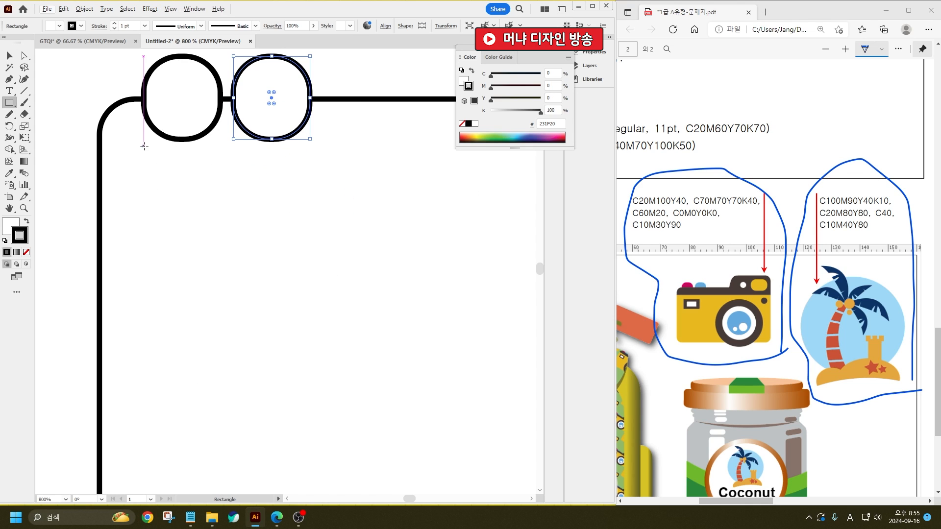
pyautogui.moveTo(137, 169); pyautogui.dragTo(307, 254)
pyautogui.click(9, 56)
pyautogui.click(215, 260)
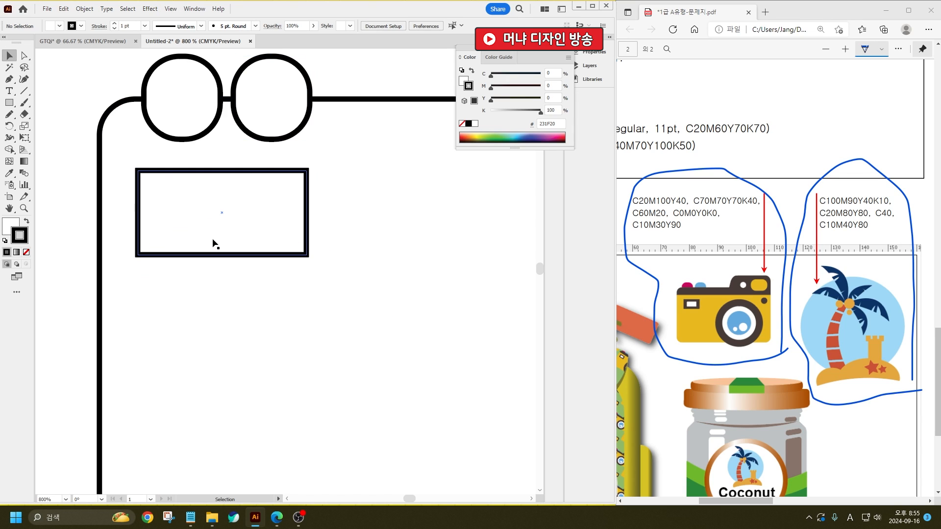
pyautogui.click(214, 241)
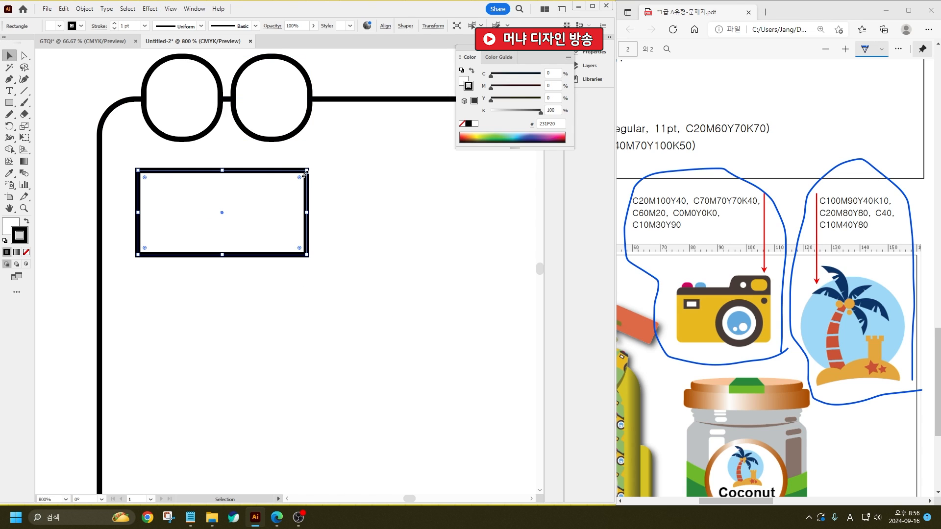
pyautogui.moveTo(305, 172); pyautogui.dragTo(263, 183)
# - Add a scaled-down copy of the viewfinder rectangle inside it and narrow the copy's height and width slightly
pyautogui.moveTo(264, 183)
pyautogui.mouseDown()
pyautogui.moveTo(249, 191)
pyautogui.moveTo(255, 220)
pyautogui.mouseUp()
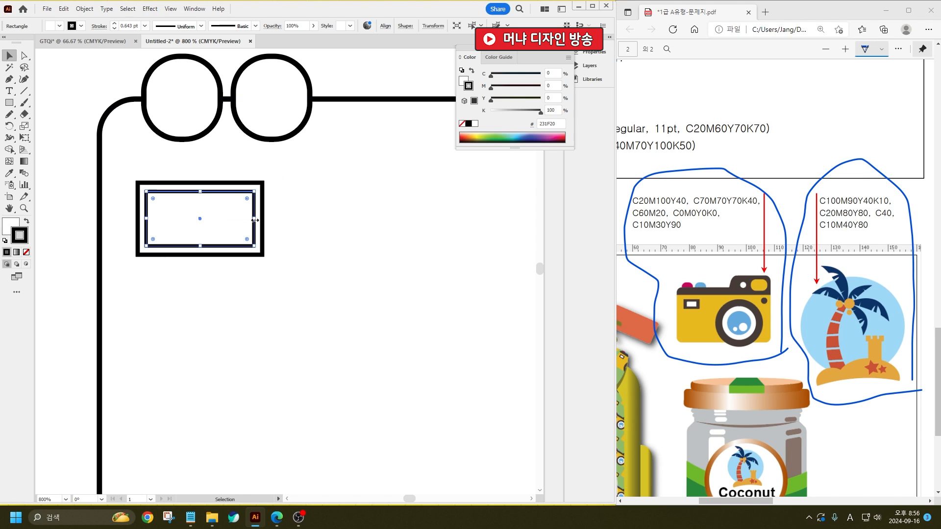
pyautogui.moveTo(200, 192); pyautogui.dragTo(202, 195)
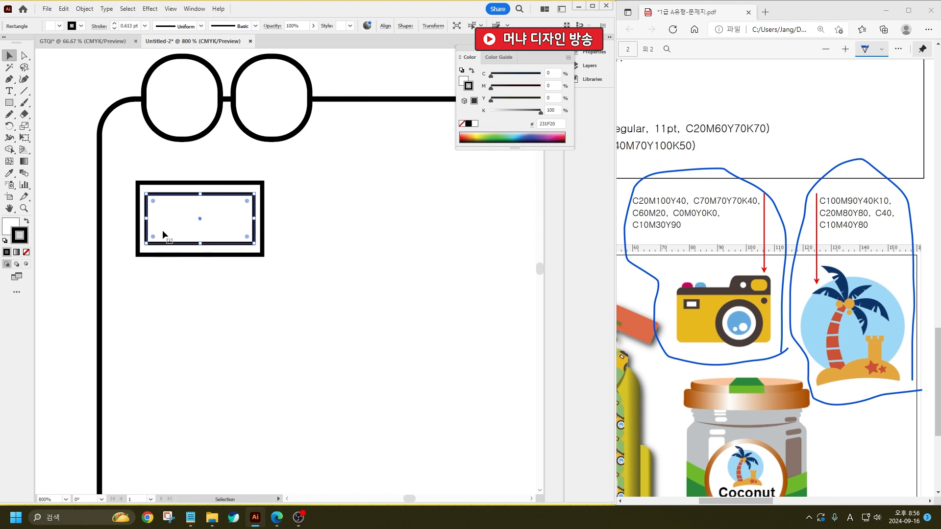
pyautogui.moveTo(146, 221); pyautogui.dragTo(150, 221)
pyautogui.click(75, 157)
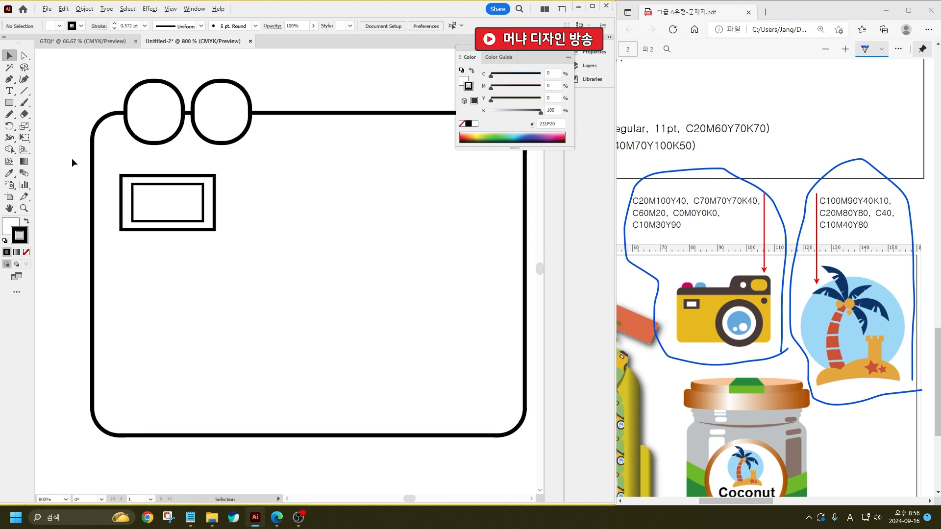
# - Cut the camera body straight across just above the viewfinder with the Knife tool and give both pieces a yellow E6B522 stroke
pyautogui.hotkey('ctrl', '-')
pyautogui.click(125, 344)
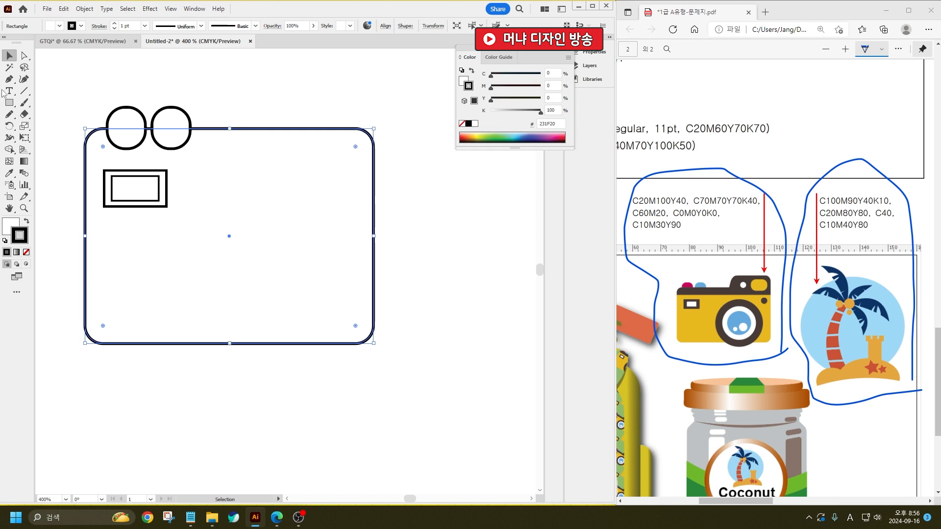
pyautogui.click(25, 115)
pyautogui.click(69, 125)
pyautogui.click(24, 114)
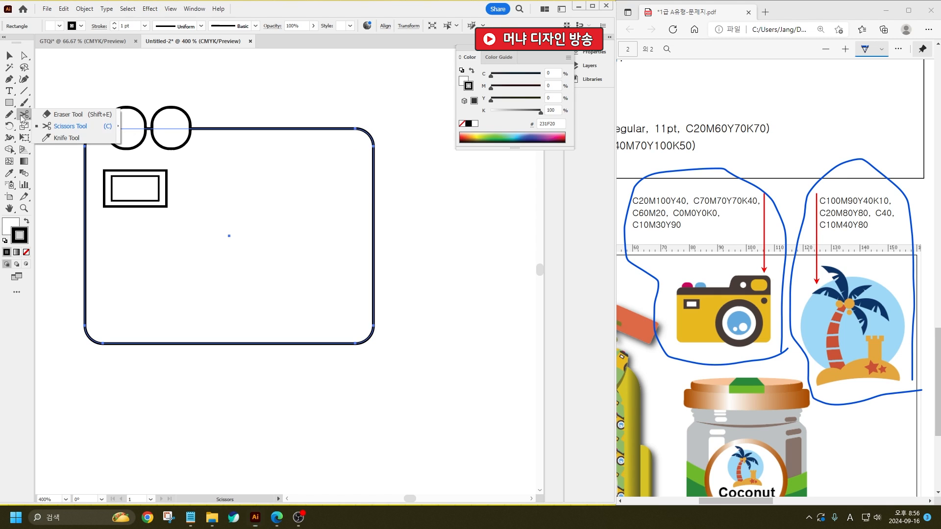
pyautogui.click(55, 138)
pyautogui.moveTo(66, 160); pyautogui.dragTo(430, 179)
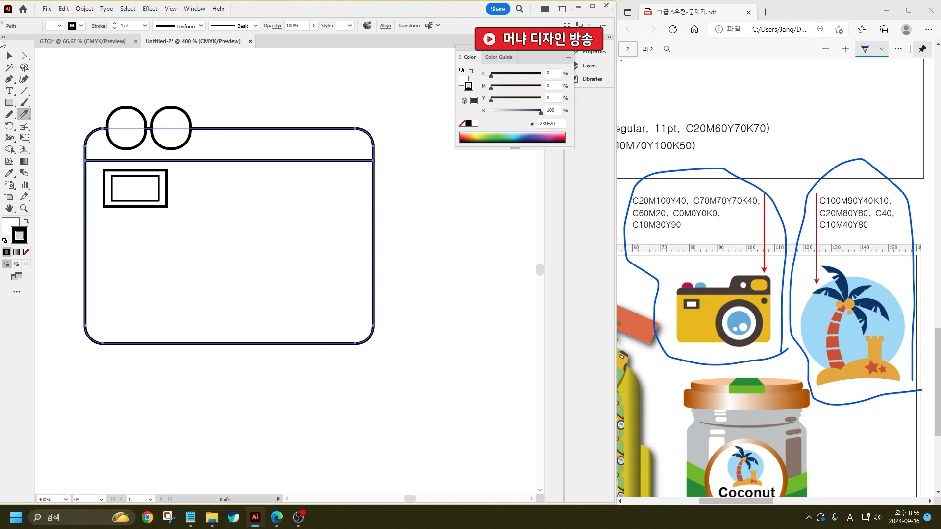
pyautogui.click(8, 55)
pyautogui.click(473, 136)
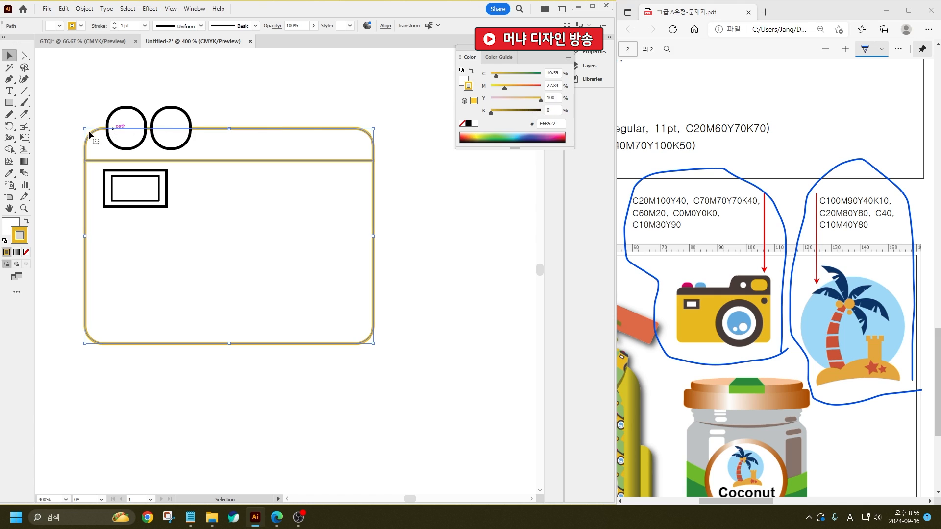
# - Draw a small circle near the body's upper-right corner and a large lens circle overlapping its lower edge
pyautogui.moveTo(15, 104); pyautogui.dragTo(67, 127)
pyautogui.moveTo(346, 172); pyautogui.dragTo(363, 189)
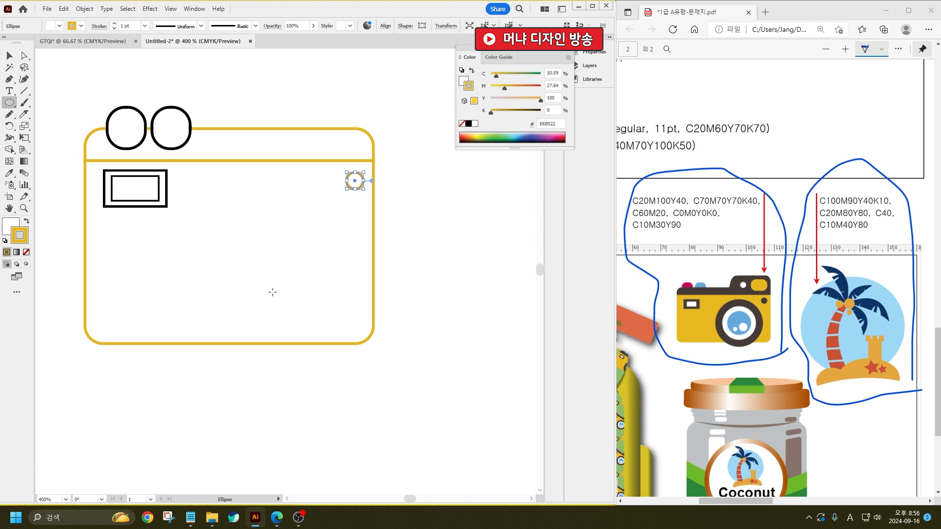
pyautogui.moveTo(273, 292)
pyautogui.mouseDown()
pyautogui.moveTo(205, 196)
pyautogui.moveTo(219, 203)
pyautogui.mouseUp()
pyautogui.click(9, 55)
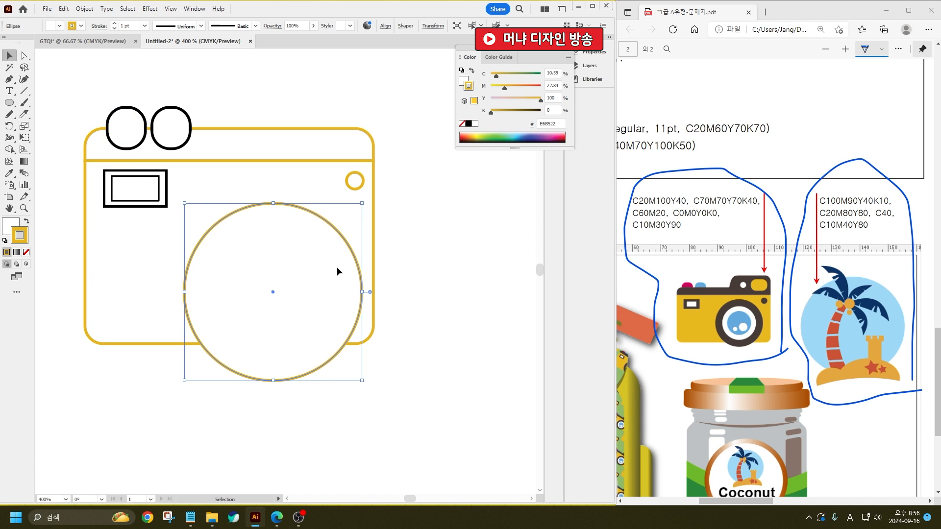
# - Move the lens circle slightly left, shrink it about its centre and add an inner ring with an Offset Path of -4 mm
pyautogui.moveTo(336, 266); pyautogui.dragTo(323, 266)
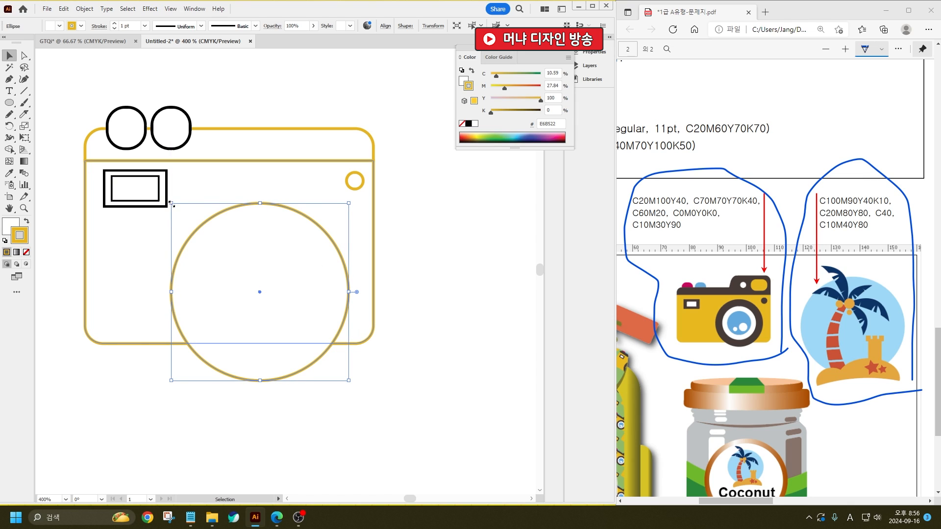
pyautogui.moveTo(171, 204); pyautogui.dragTo(177, 210)
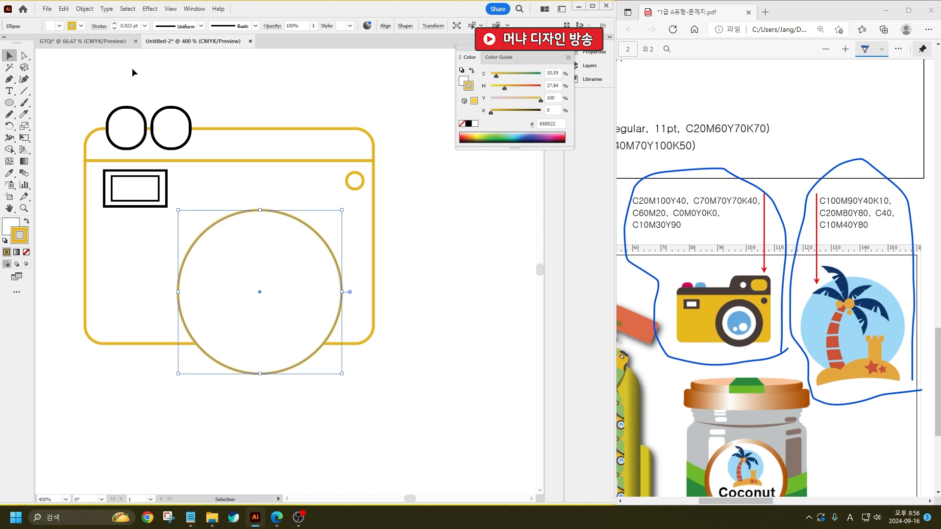
pyautogui.click(89, 10)
pyautogui.moveTo(151, 259)
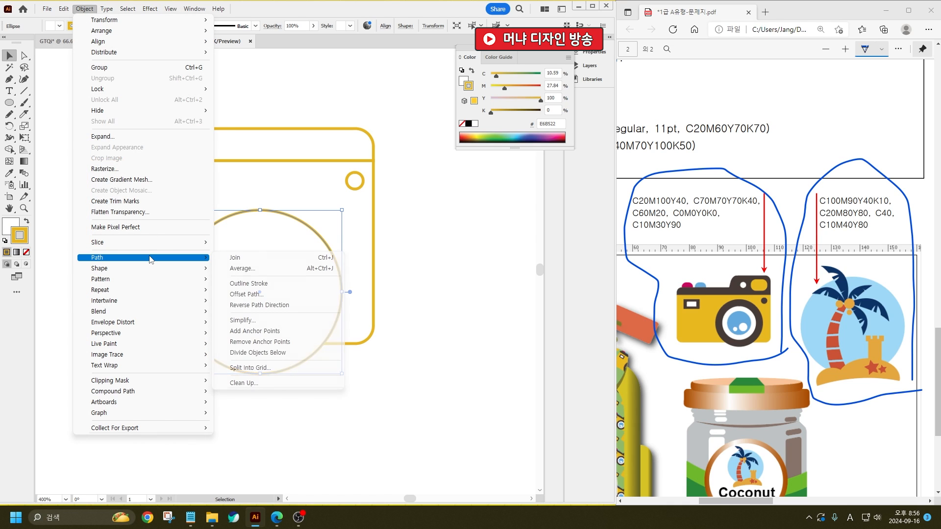
pyautogui.click(246, 294)
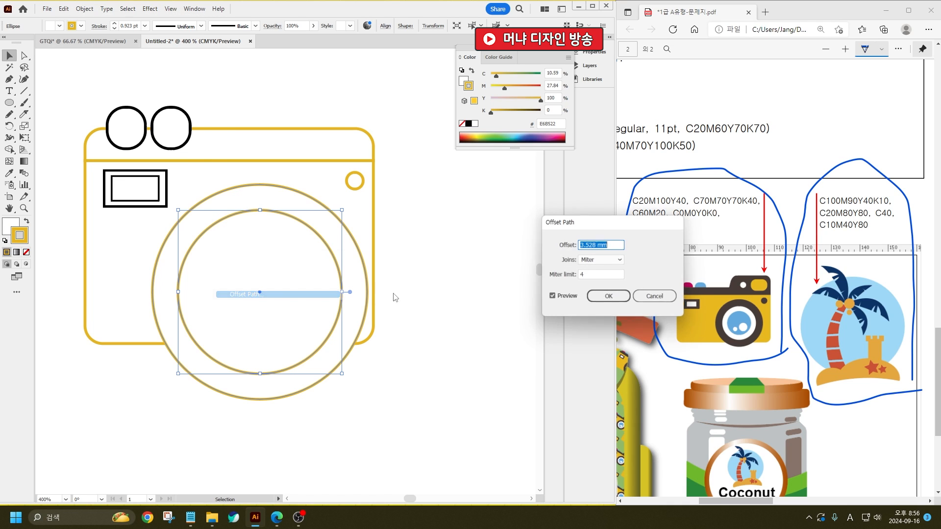
pyautogui.moveTo(631, 227); pyautogui.dragTo(465, 214)
pyautogui.write('-4')
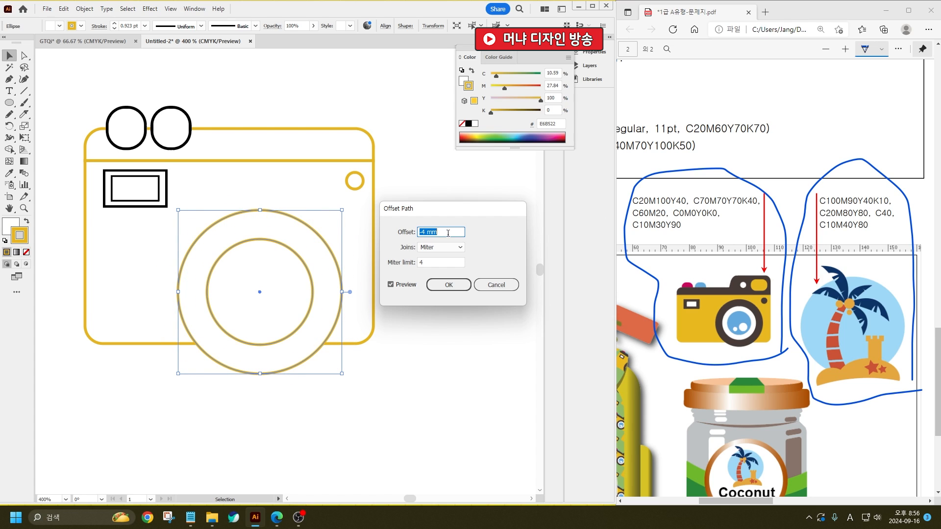
pyautogui.click(448, 284)
# - Add a third, innermost lens ring by offsetting the inner circle's path by -2 mm
pyautogui.click(85, 9)
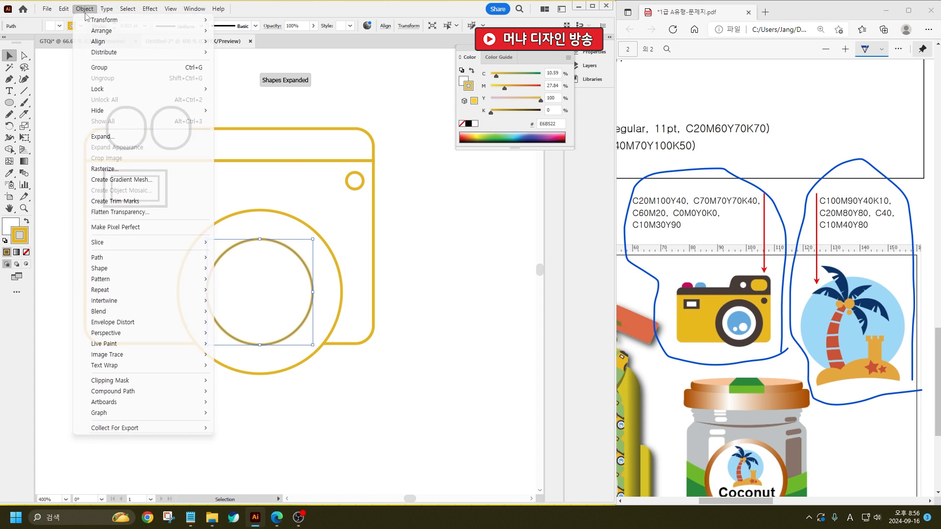
pyautogui.moveTo(152, 258)
pyautogui.click(246, 294)
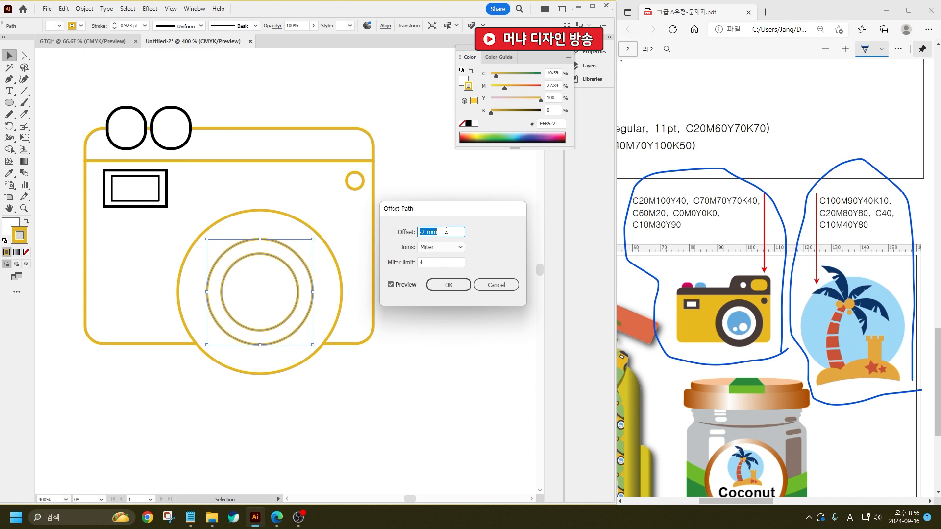
pyautogui.click(448, 285)
pyautogui.click(364, 431)
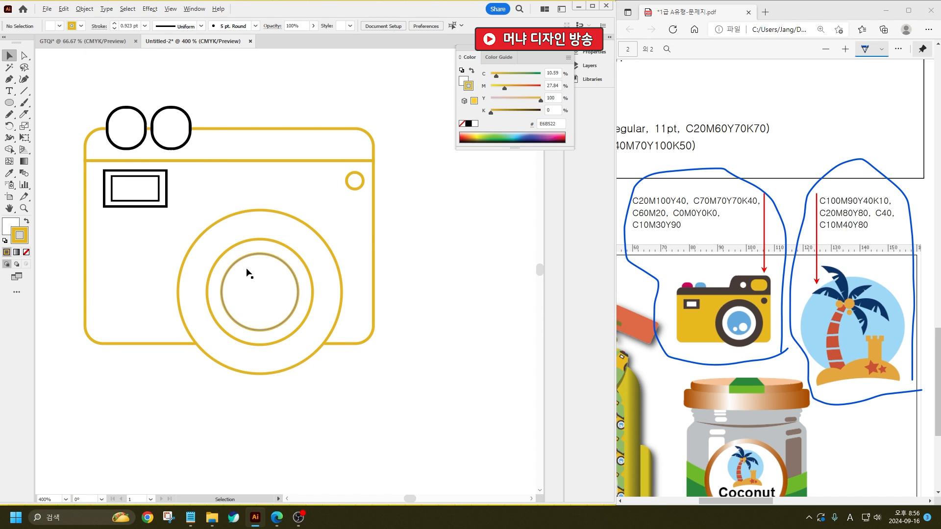
# - Copy the body's small circle into the lower part of the innermost lens ring as two highlights, the lower-left one smaller
pyautogui.scroll(5, 246, 272)
pyautogui.scroll(-4, 398, 164)
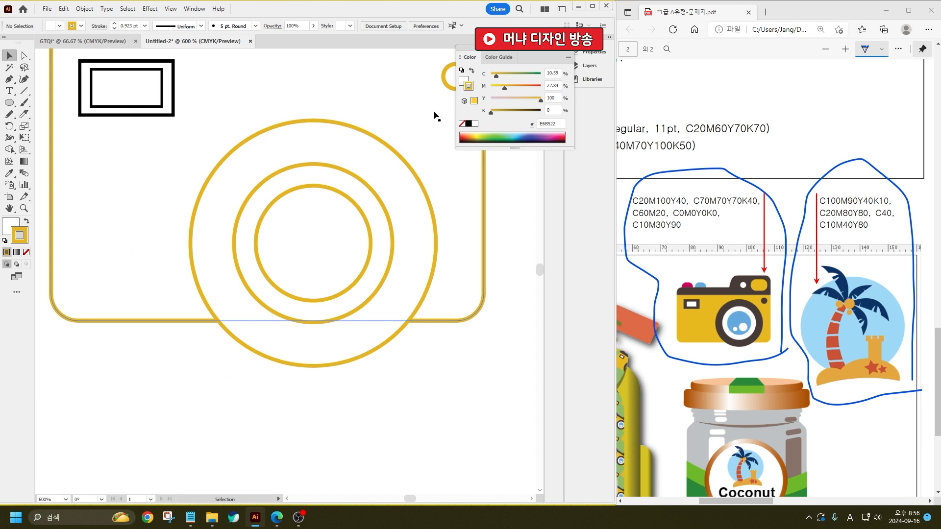
pyautogui.moveTo(444, 79)
pyautogui.mouseDown()
pyautogui.moveTo(301, 271)
pyautogui.moveTo(328, 268)
pyautogui.moveTo(325, 257)
pyautogui.moveTo(357, 231)
pyautogui.moveTo(315, 251)
pyautogui.moveTo(307, 269)
pyautogui.mouseUp()
pyautogui.scroll(2, 341, 272)
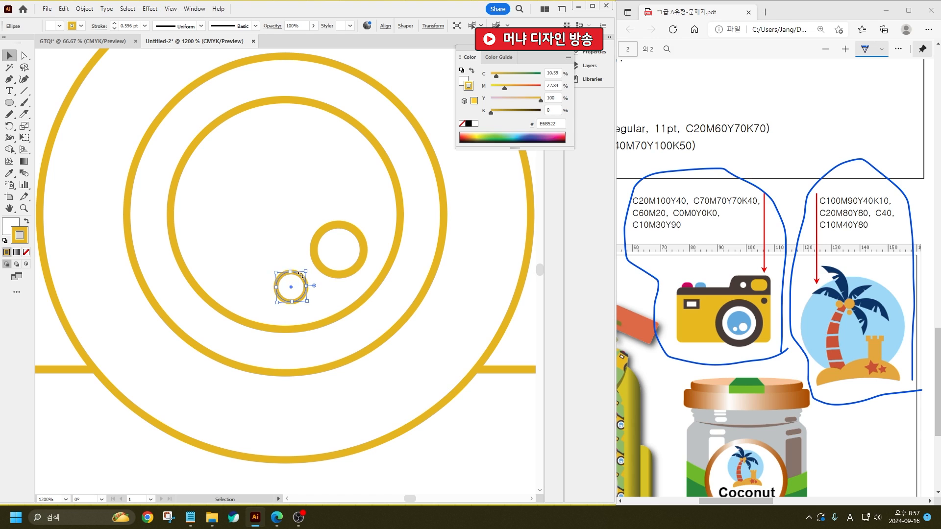
# - Draw a rounded rectangle over the camera body's upper-right corner, flush with its right edge and rising above its top
pyautogui.hotkey('ctrl', '-')
pyautogui.hotkey('ctrl', '-')
pyautogui.hotkey('ctrl', '-')
pyautogui.scroll(5, 352, 196)
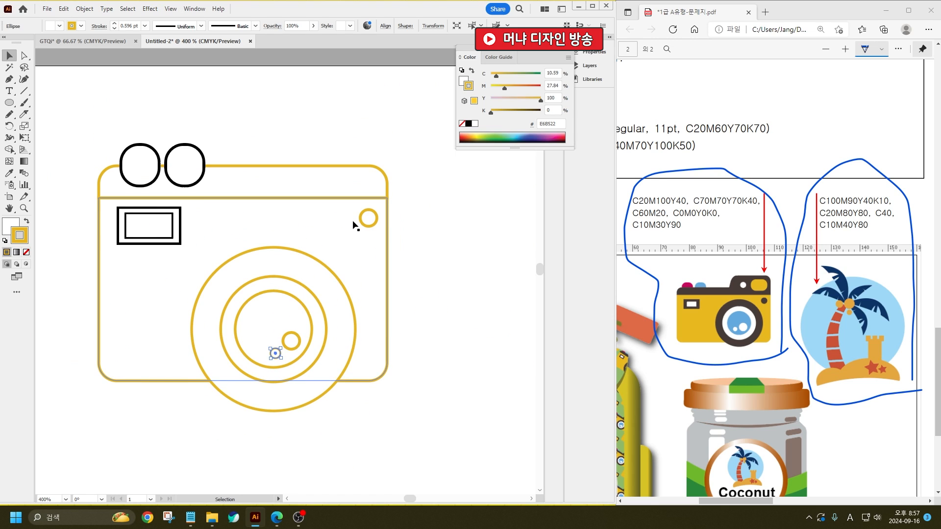
pyautogui.moveTo(6, 103); pyautogui.dragTo(145, 115)
pyautogui.moveTo(257, 130); pyautogui.dragTo(387, 219)
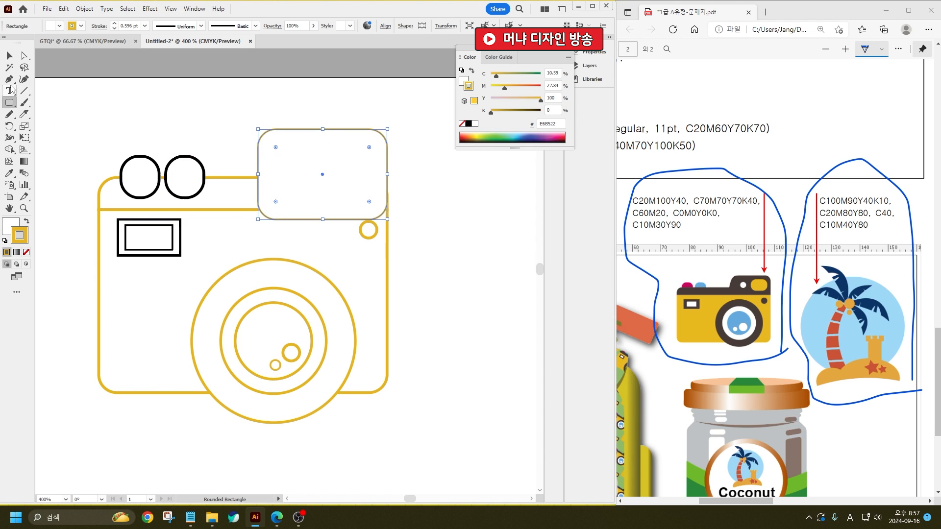
# - Slant the rounded rectangle's left side by moving its lower-left anchor point outward to the left
pyautogui.click(10, 56)
pyautogui.click(24, 57)
pyautogui.click(241, 150)
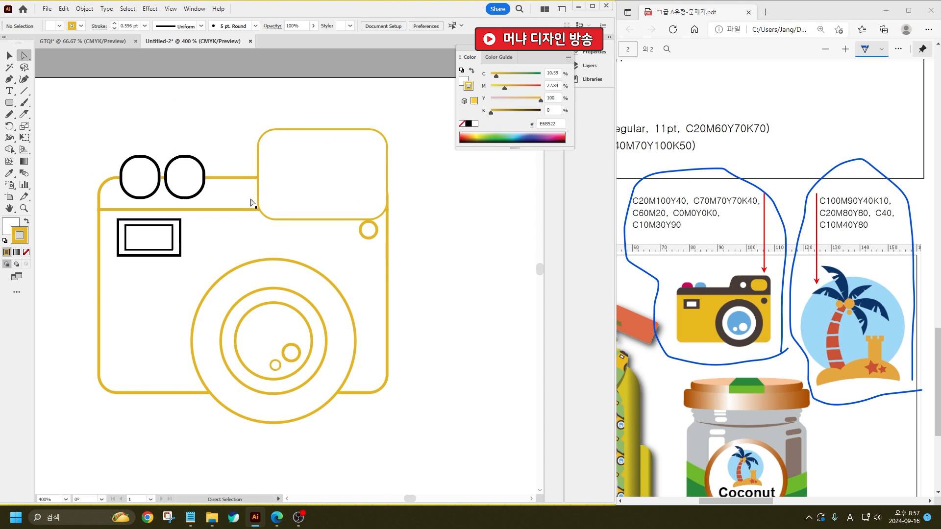
pyautogui.click(259, 172)
pyautogui.click(257, 148)
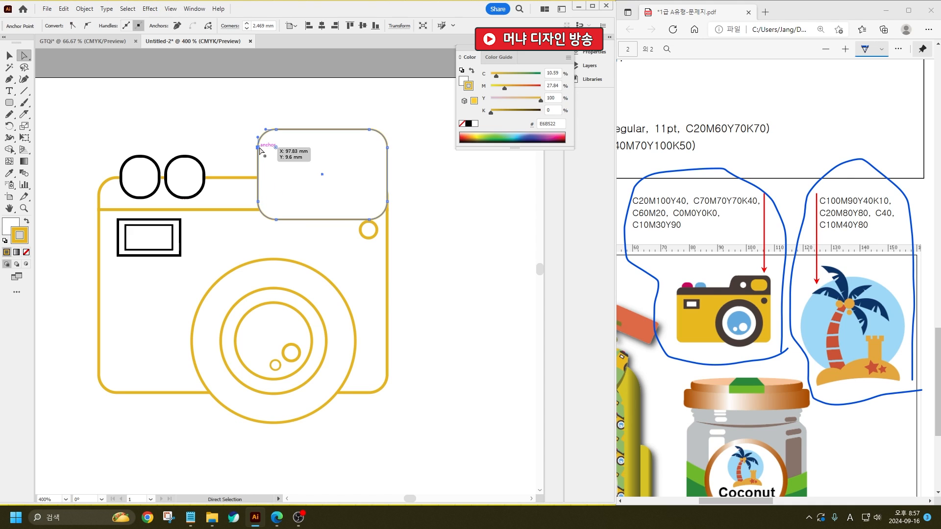
pyautogui.click(257, 202)
pyautogui.keyDown('shift'); pyautogui.click(257, 148); pyautogui.keyUp('shift')
pyautogui.moveTo(257, 201); pyautogui.dragTo(243, 201)
pyautogui.hotkey('ctrl', 'z')
pyautogui.click(246, 164)
pyautogui.click(257, 146)
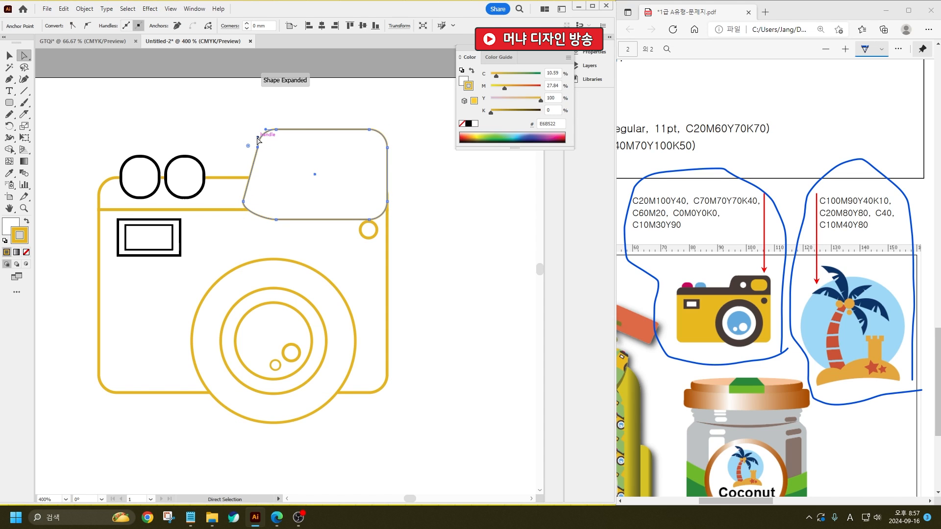
pyautogui.click(233, 108)
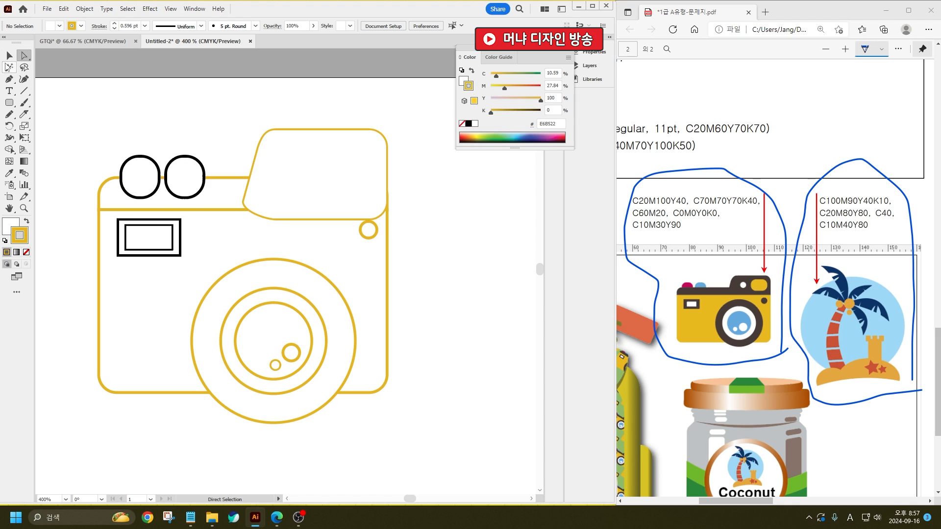
# - Send the slanted top housing behind the camera body and lower it slightly
pyautogui.click(9, 55)
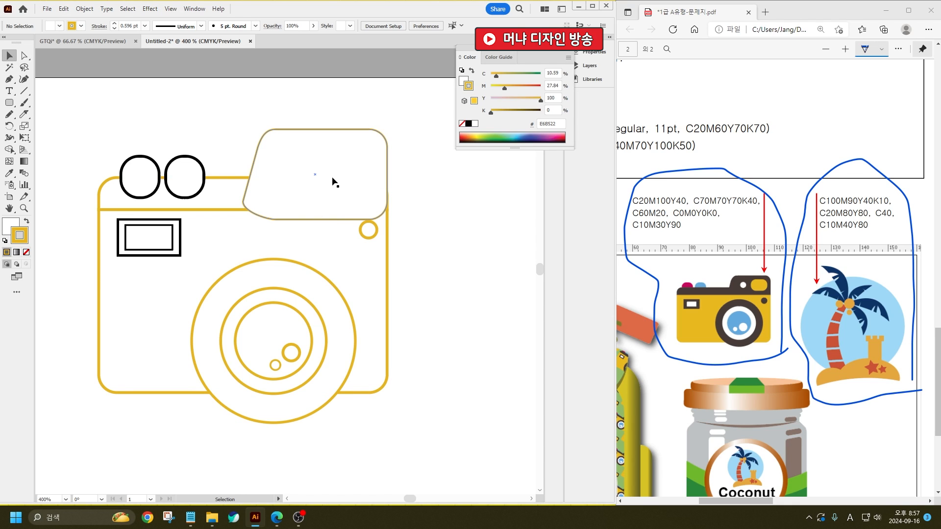
pyautogui.keyDown('ctrl'); pyautogui.click(336, 155); pyautogui.keyUp('ctrl')
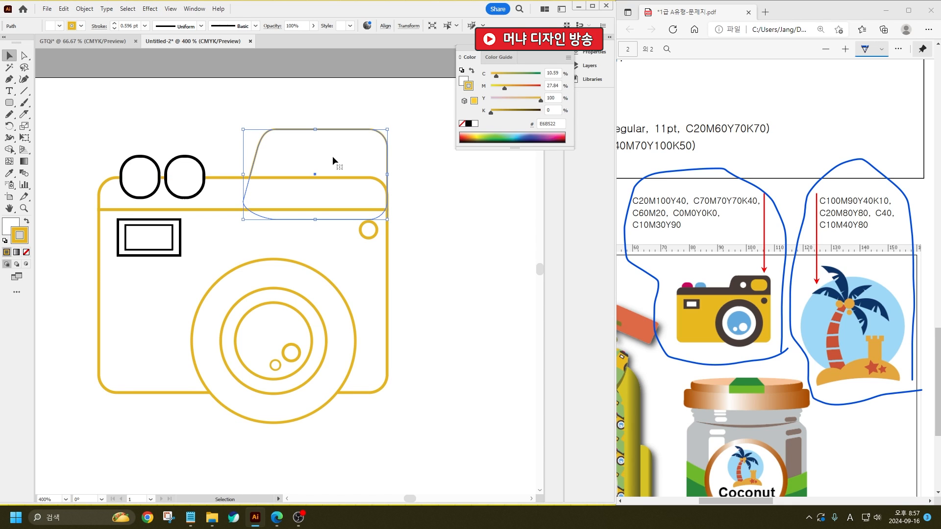
pyautogui.moveTo(332, 156); pyautogui.dragTo(334, 163)
pyautogui.click(438, 223)
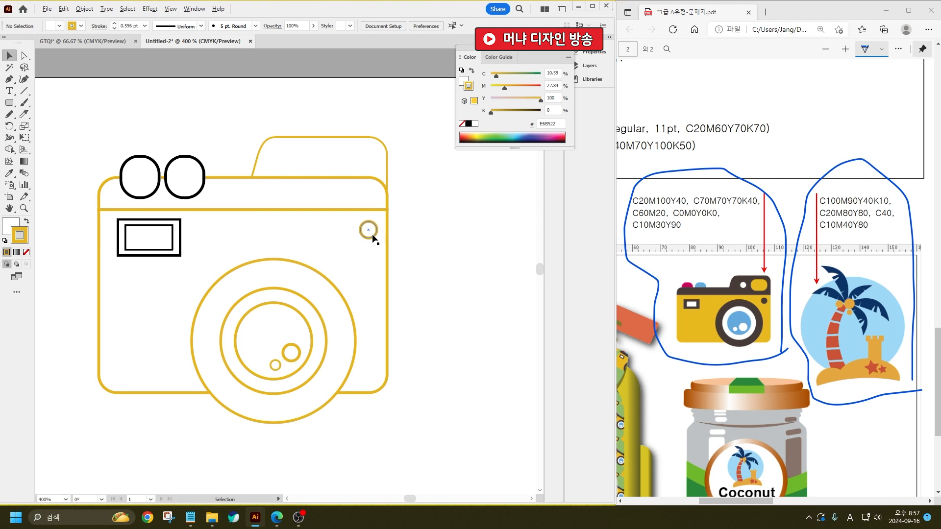
# - Copy the small circle to where the top housing meets the body and draw a small rounded rectangle to its right
pyautogui.moveTo(372, 237); pyautogui.dragTo(297, 184)
pyautogui.click(8, 103)
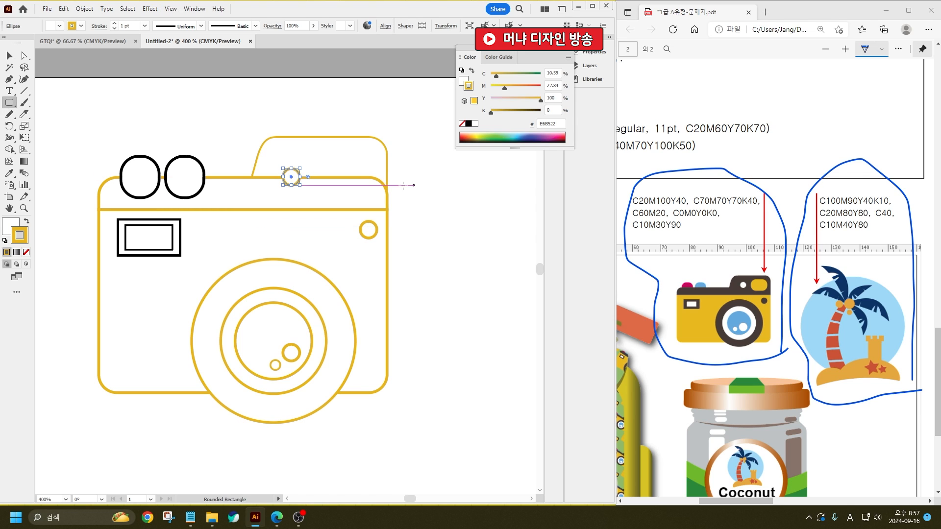
pyautogui.moveTo(315, 151)
pyautogui.mouseDown()
pyautogui.moveTo(356, 189)
pyautogui.moveTo(376, 191)
pyautogui.mouseUp()
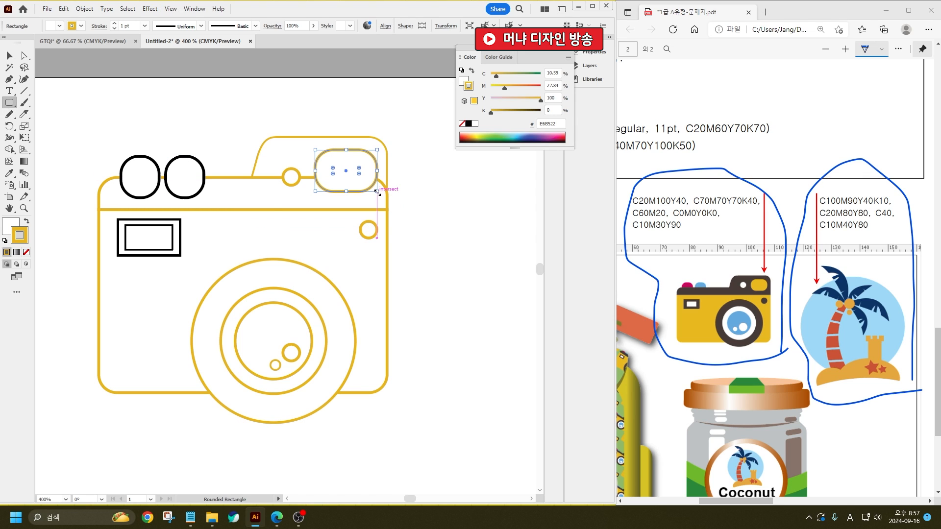
pyautogui.click(10, 56)
# - Move the entire camera drawing left and slightly down on the artboard
pyautogui.hotkey('ctrl', '1')
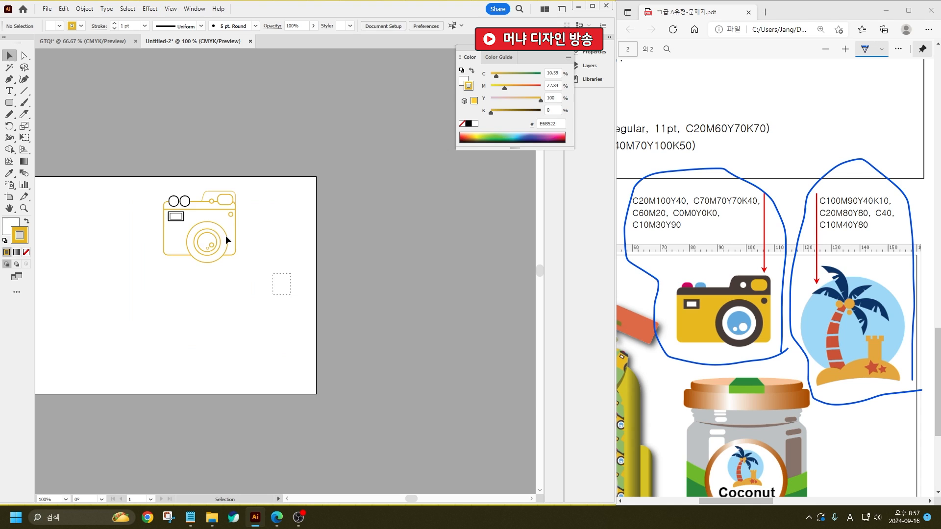
pyautogui.hotkey('ctrl', 'a')
pyautogui.moveTo(200, 246); pyautogui.dragTo(164, 250)
pyautogui.click(312, 210)
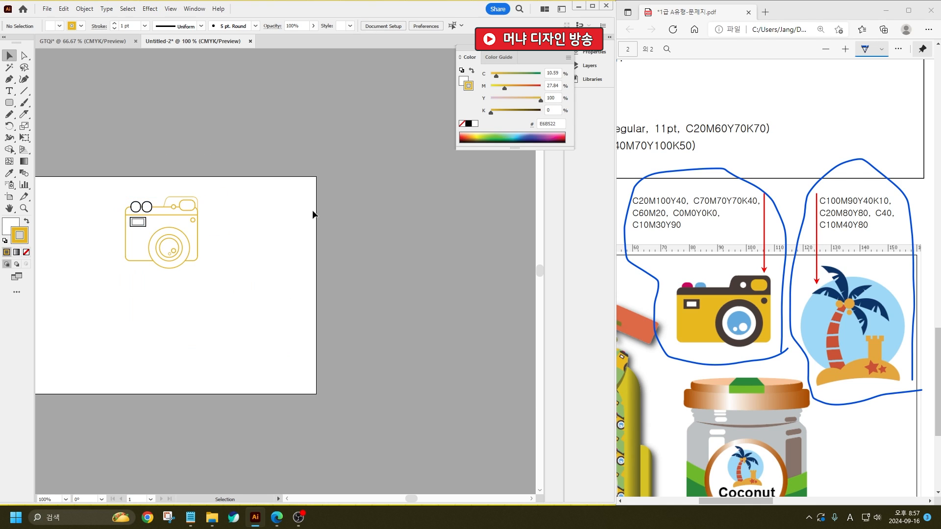
# - Draw a large circle to the right of the camera as the palm tree emblem's background
pyautogui.scroll(1, 312, 211)
pyautogui.moveTo(9, 103); pyautogui.dragTo(49, 129)
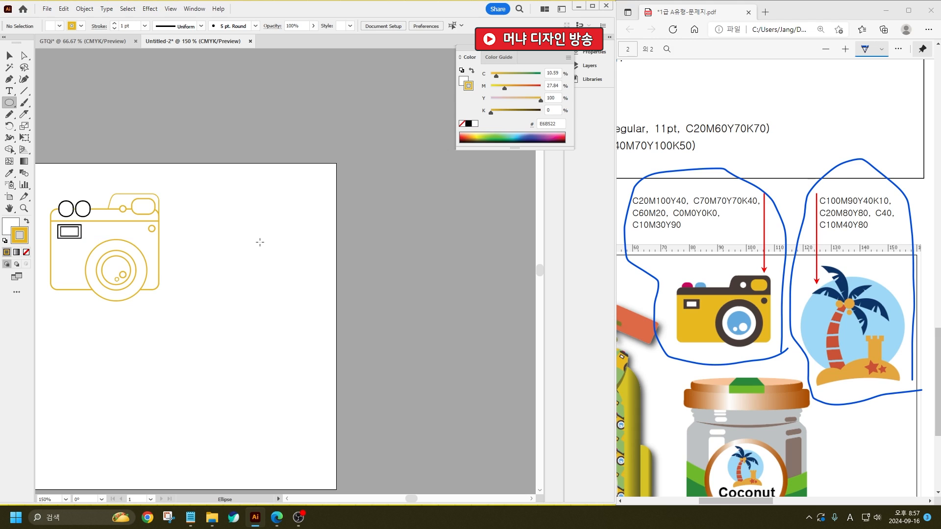
pyautogui.moveTo(260, 242); pyautogui.dragTo(203, 184)
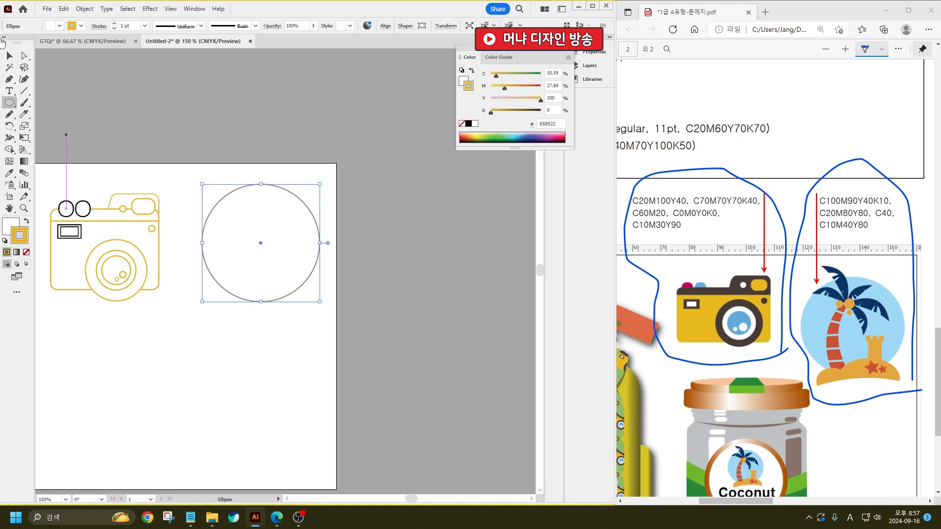
pyautogui.click(10, 56)
pyautogui.click(351, 143)
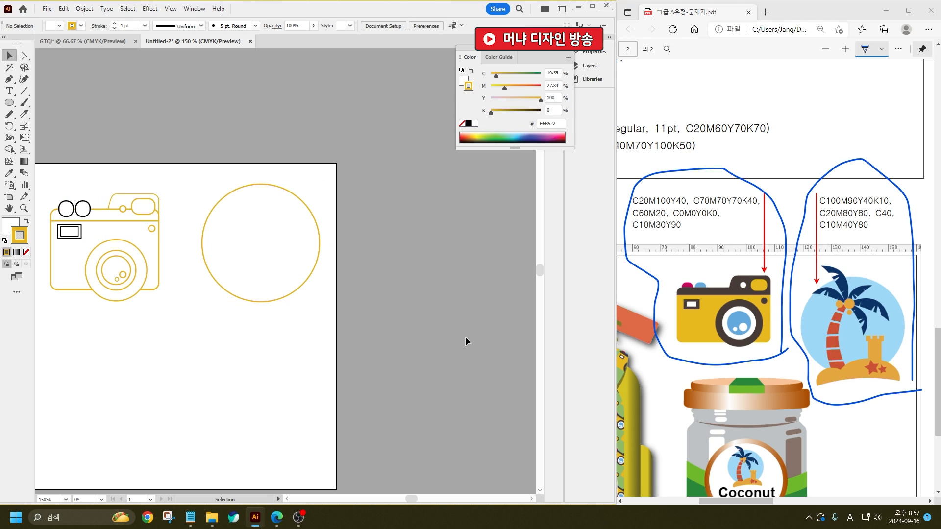
# - Sketch a two-humped sand mound over the circle's lower edge with the Pencil tool and cut off its underside with the Knife tool
pyautogui.click(9, 115)
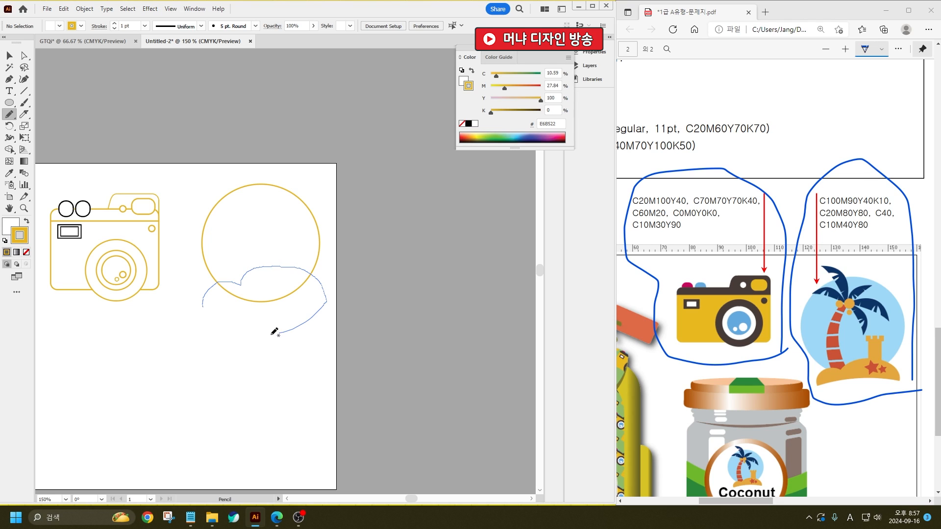
pyautogui.moveTo(210, 311); pyautogui.dragTo(206, 300)
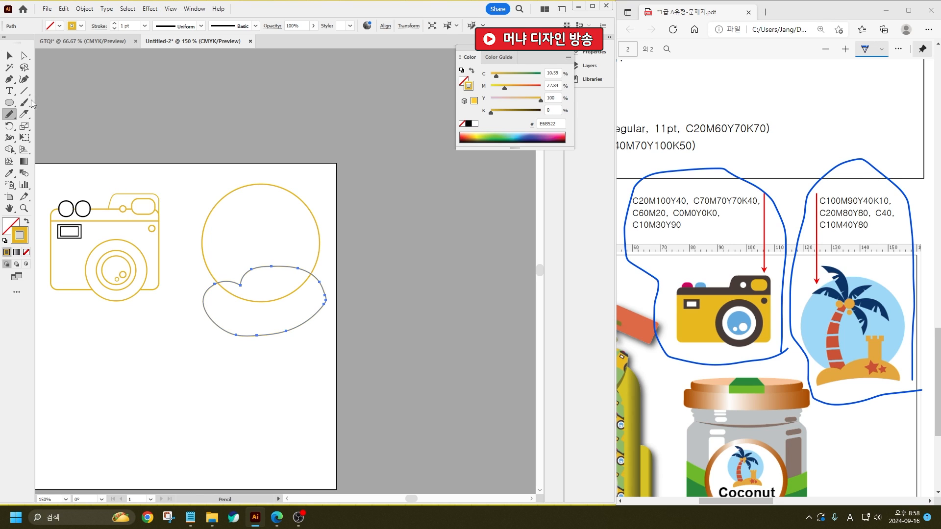
pyautogui.click(19, 114)
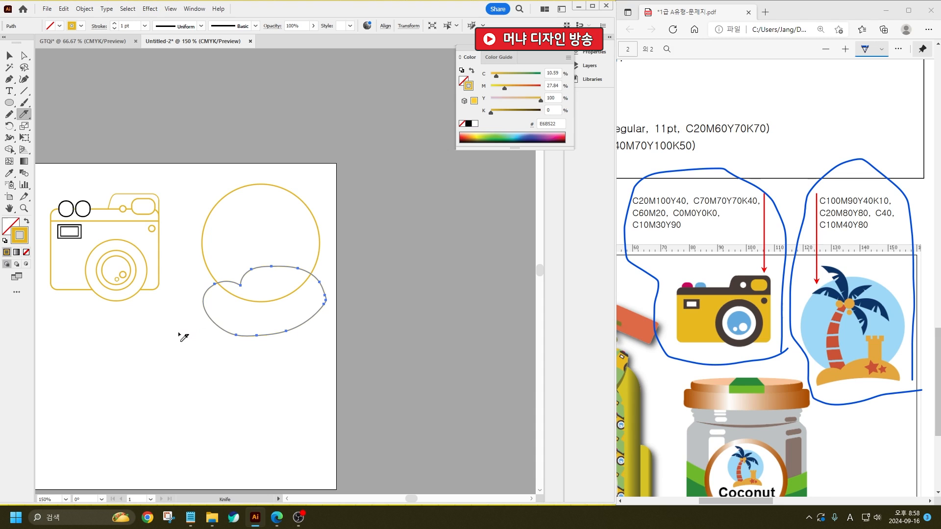
pyautogui.moveTo(297, 307); pyautogui.dragTo(353, 312)
pyautogui.click(7, 57)
pyautogui.click(275, 334)
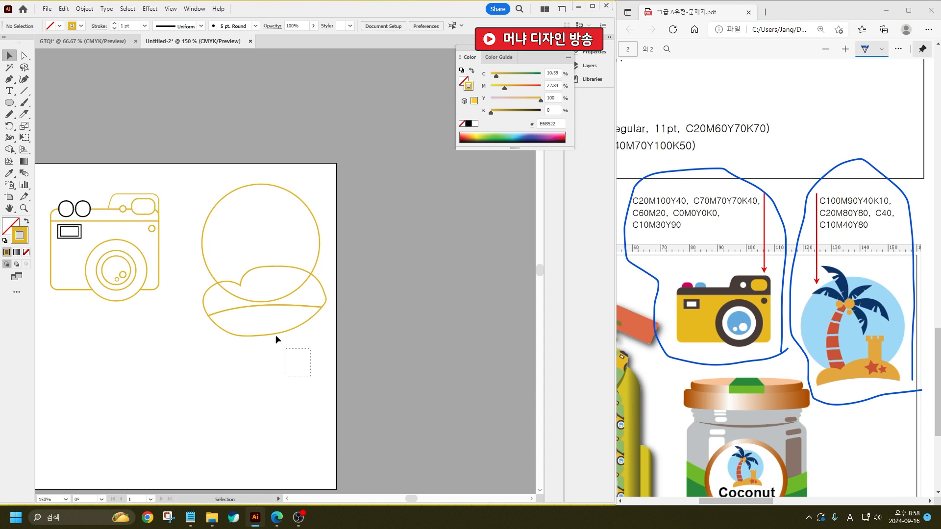
# - Round the sand mound's uneven right tip with the Smooth tool
pyautogui.click(23, 55)
pyautogui.click(328, 304)
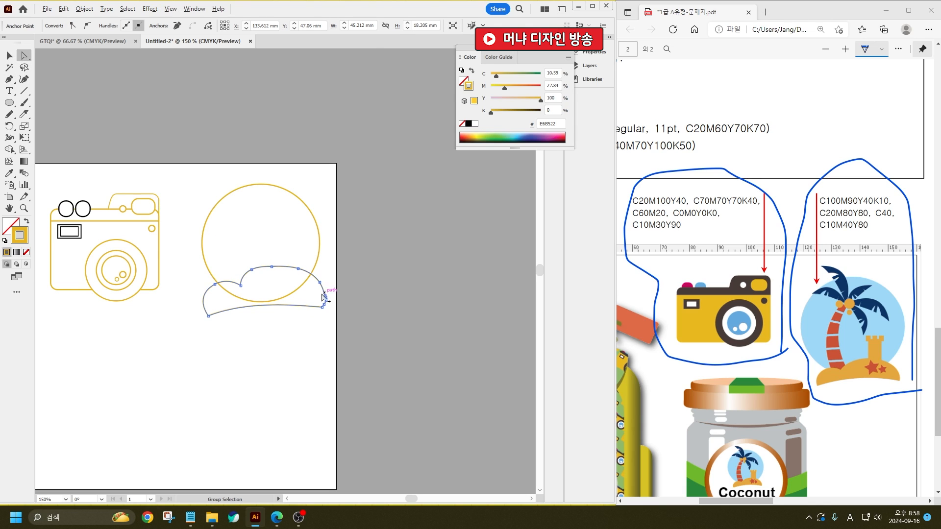
pyautogui.hotkey('ctrl', '=')
pyautogui.hotkey('ctrl', '=')
pyautogui.click(8, 115)
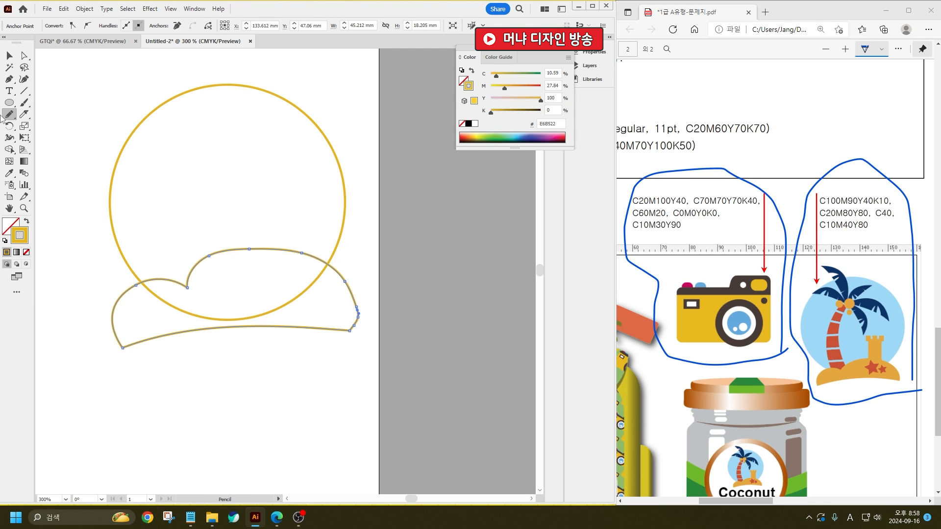
pyautogui.moveTo(10, 118); pyautogui.dragTo(42, 139)
pyautogui.moveTo(351, 324)
pyautogui.mouseDown()
pyautogui.moveTo(244, 257)
pyautogui.moveTo(211, 265)
pyautogui.moveTo(352, 278)
pyautogui.moveTo(363, 353)
pyautogui.mouseUp()
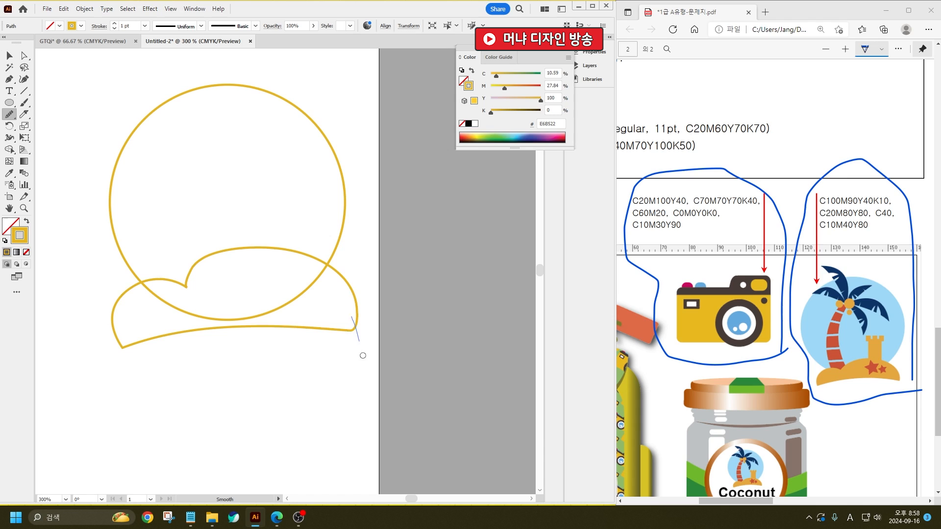
# - Set the Pencil tool's fidelity to the Smooth end of the scale
pyautogui.moveTo(11, 116); pyautogui.dragTo(42, 121)
pyautogui.doubleClick(10, 114)
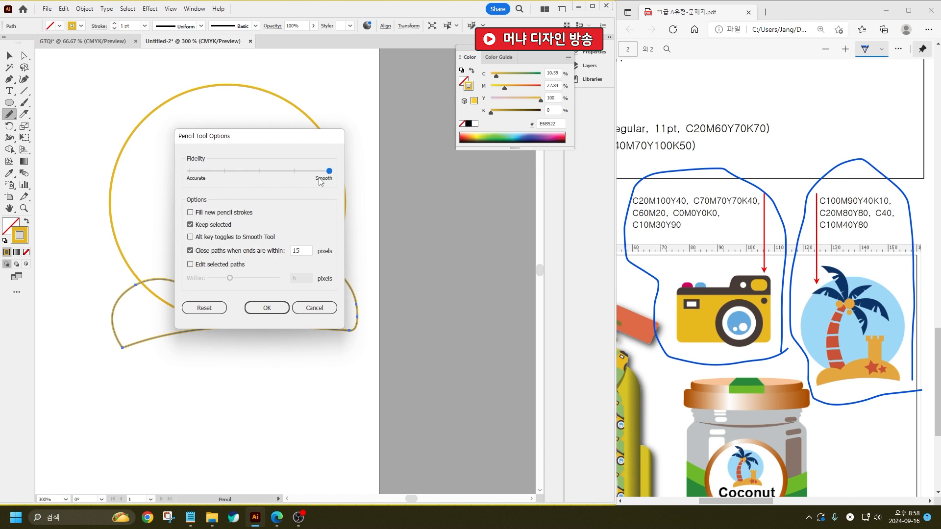
pyautogui.click(267, 308)
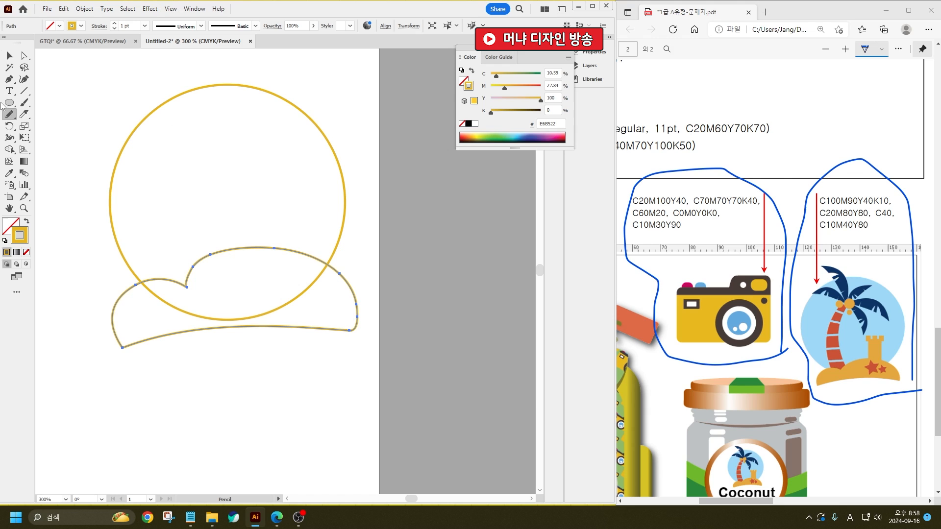
# - Build the sandcastle outline on the sand mound from a tall rectangle topped by three small battlement rectangles, the middle one narrower
pyautogui.moveTo(4, 104); pyautogui.dragTo(43, 103)
pyautogui.scroll(2, 377, 280)
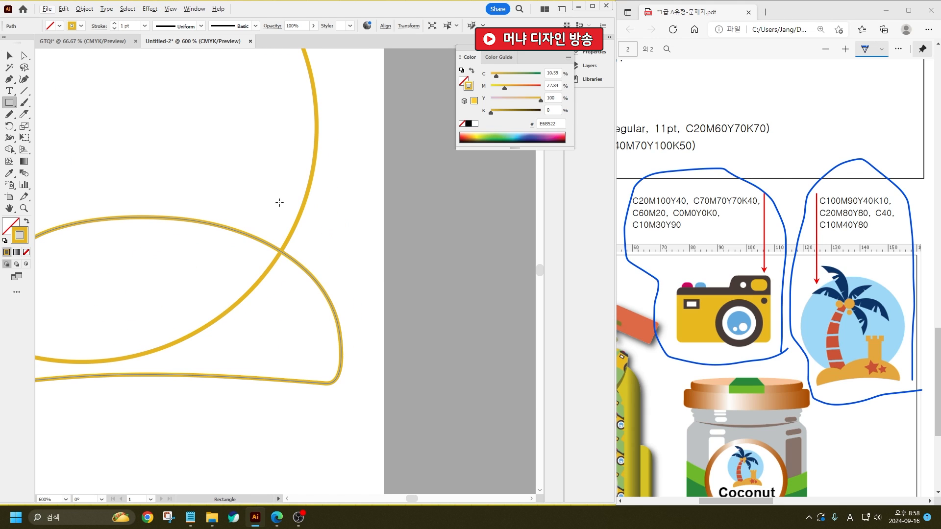
pyautogui.moveTo(158, 129)
pyautogui.mouseDown()
pyautogui.moveTo(199, 268)
pyautogui.moveTo(217, 267)
pyautogui.mouseUp()
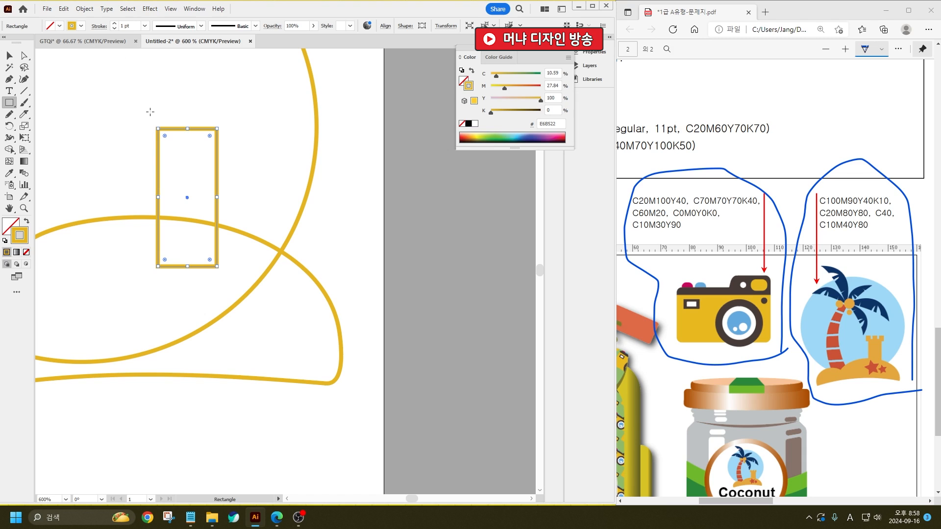
pyautogui.moveTo(150, 107)
pyautogui.mouseDown()
pyautogui.moveTo(173, 134)
pyautogui.moveTo(167, 113)
pyautogui.moveTo(225, 120)
pyautogui.mouseUp()
pyautogui.click(10, 57)
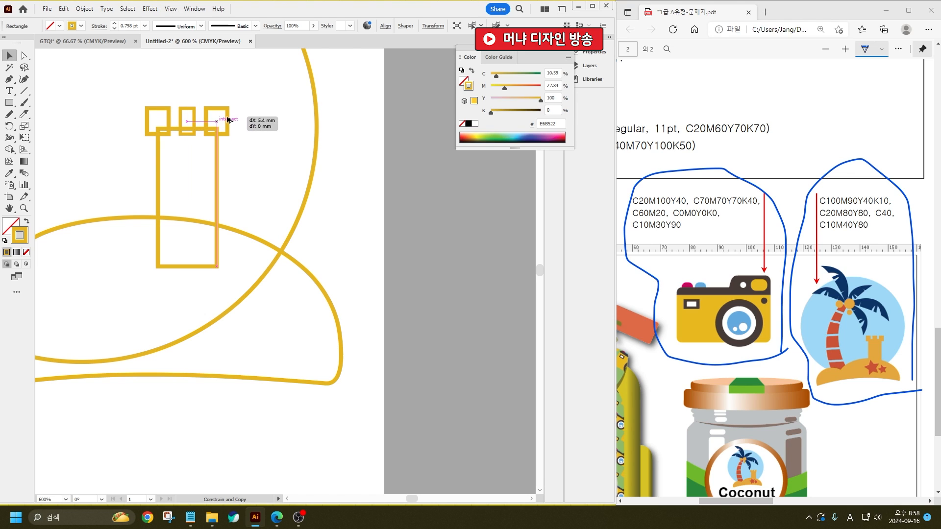
pyautogui.click(251, 104)
pyautogui.doubleClick(251, 104)
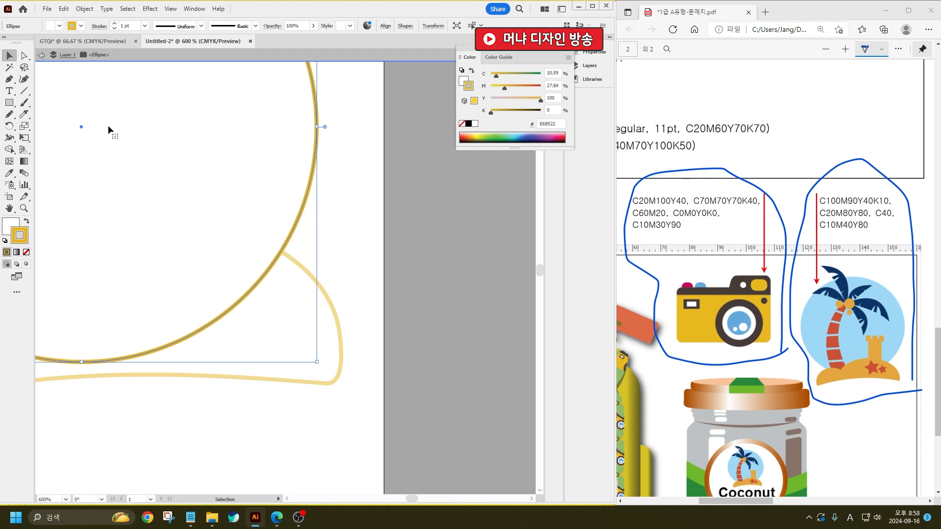
pyautogui.doubleClick(381, 236)
pyautogui.scroll(-2, 413, 339)
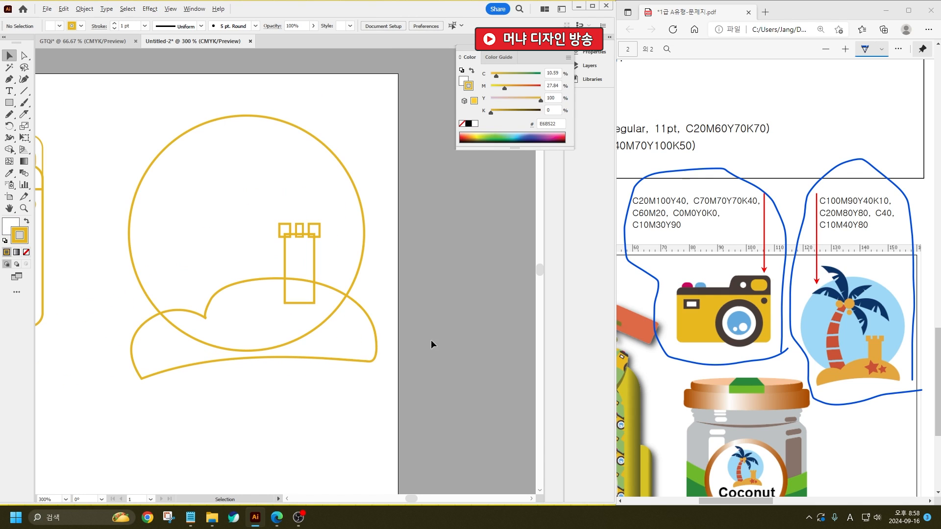
# - Draw a five-pointed star at the foot of the sandcastle and rotate it slightly counterclockwise
pyautogui.scroll(1, 304, 331)
pyautogui.click(9, 103)
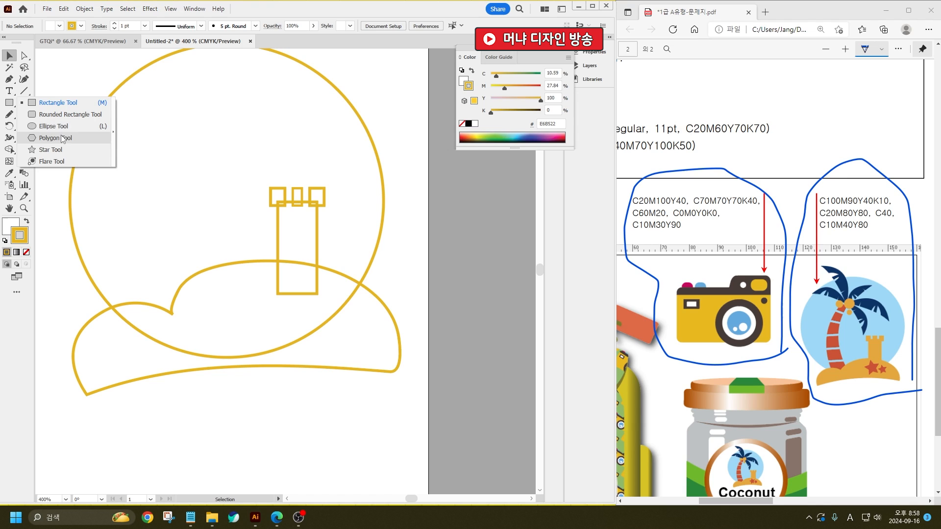
pyautogui.click(49, 149)
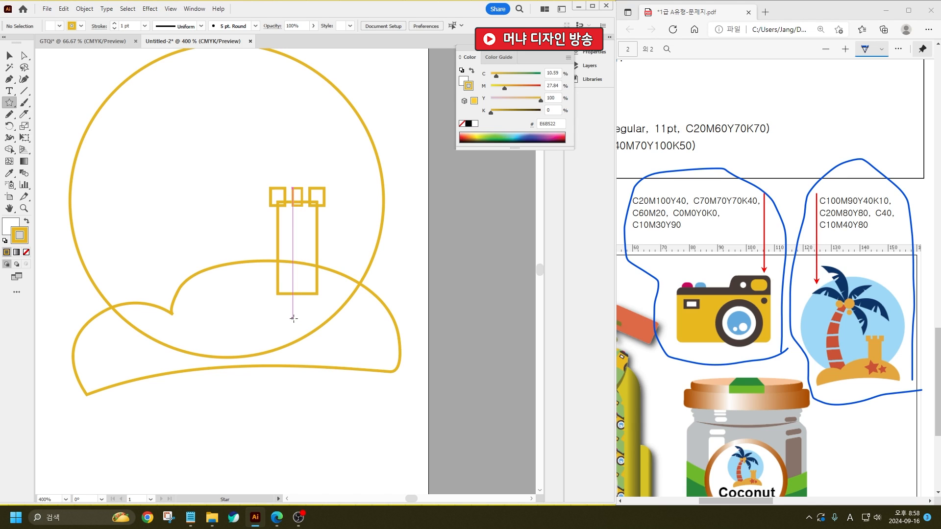
pyautogui.moveTo(292, 318); pyautogui.dragTo(293, 280)
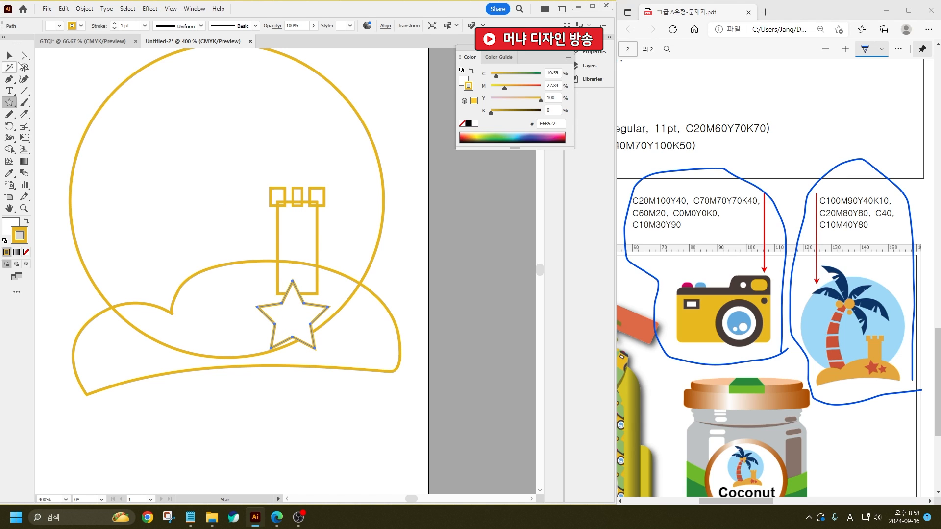
pyautogui.click(10, 55)
pyautogui.moveTo(332, 280); pyautogui.dragTo(323, 273)
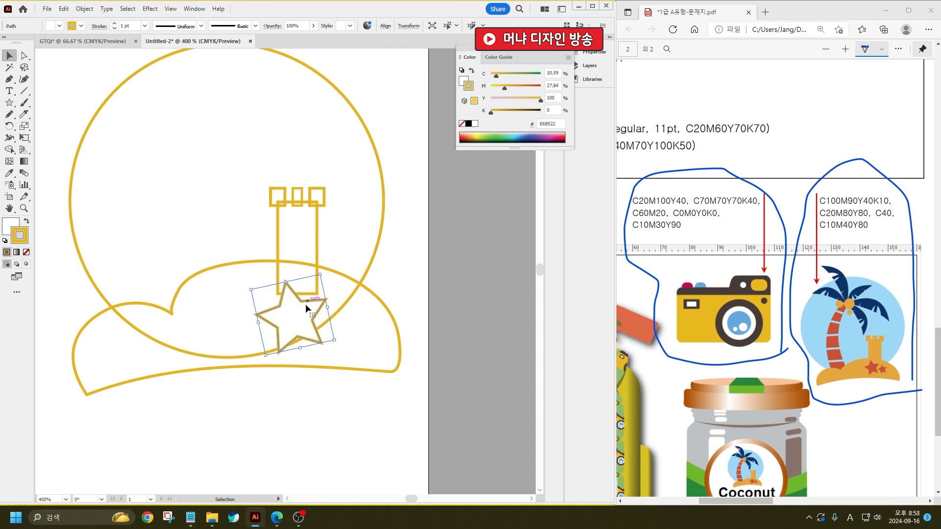
# - Duplicate the star to its right on the sand mound and scale the copy down
pyautogui.moveTo(301, 305); pyautogui.dragTo(350, 314)
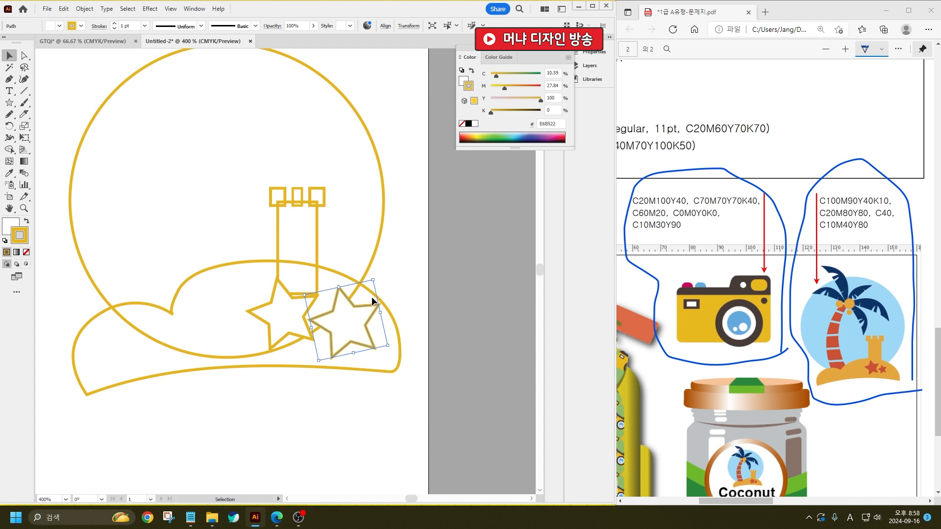
pyautogui.moveTo(374, 279); pyautogui.dragTo(363, 284)
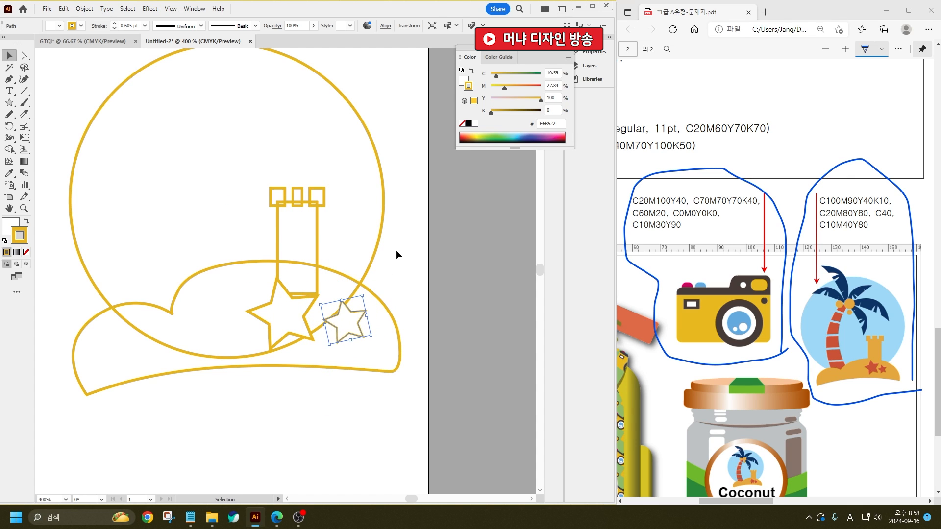
pyautogui.click(142, 220)
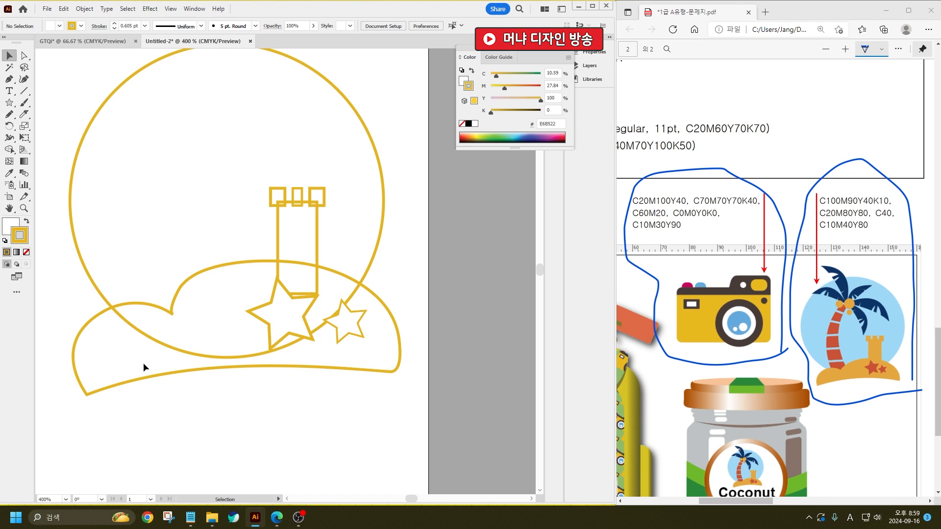
# - Draw a closed, curved palm trunk with the Pen tool, rising from the sand mound and tapering toward its top
pyautogui.click(146, 323)
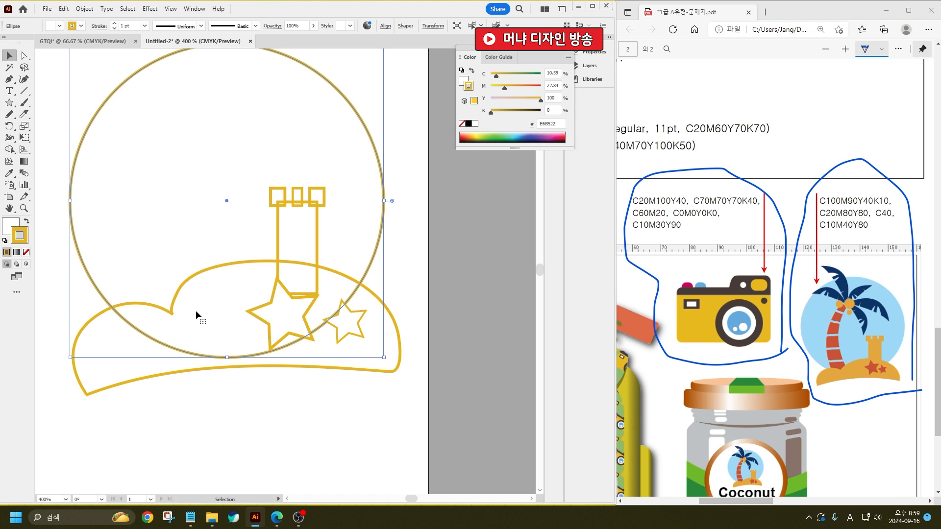
pyautogui.click(9, 79)
pyautogui.hotkey('ctrl', 'shift', 'a')
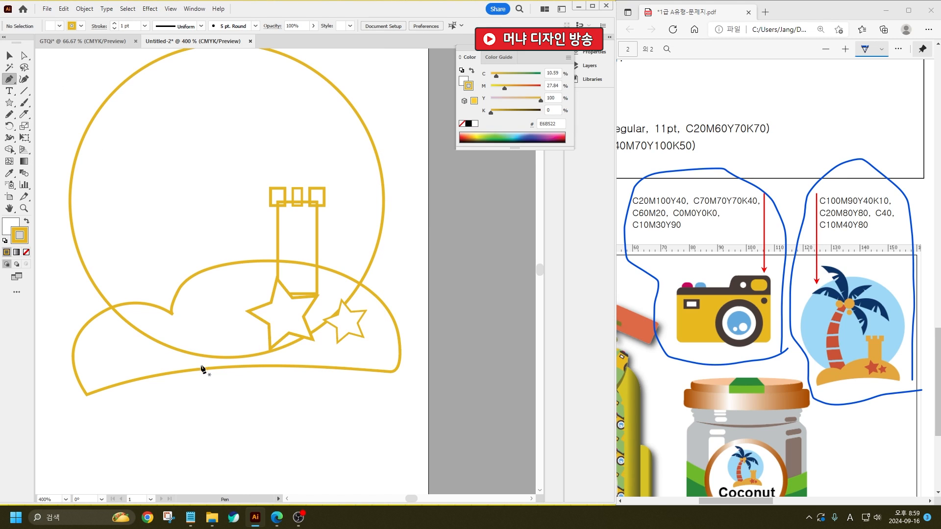
pyautogui.click(150, 322)
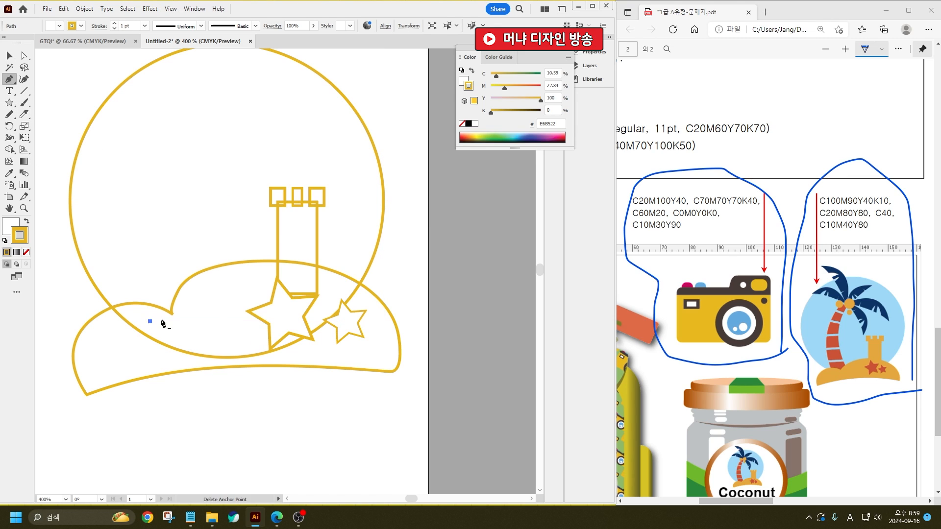
pyautogui.click(201, 314)
pyautogui.scroll(2, 197, 171)
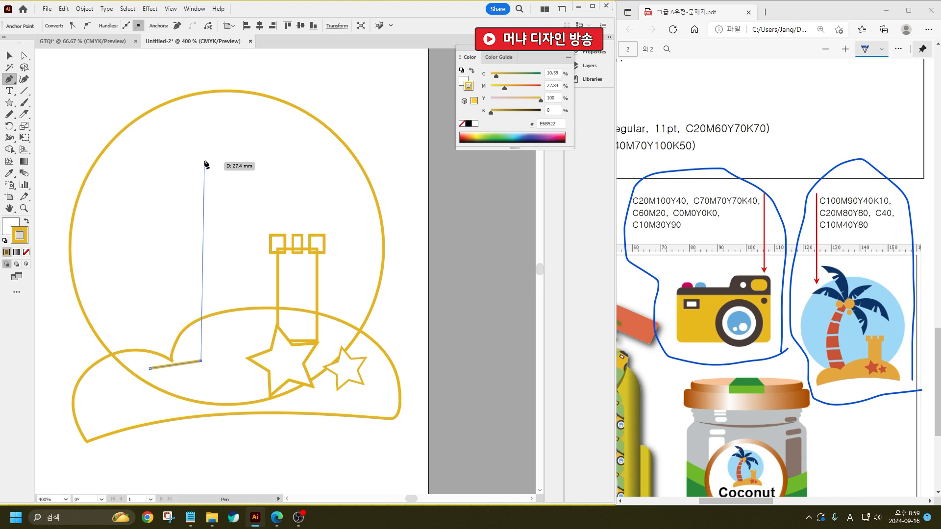
pyautogui.moveTo(198, 158); pyautogui.dragTo(245, 77)
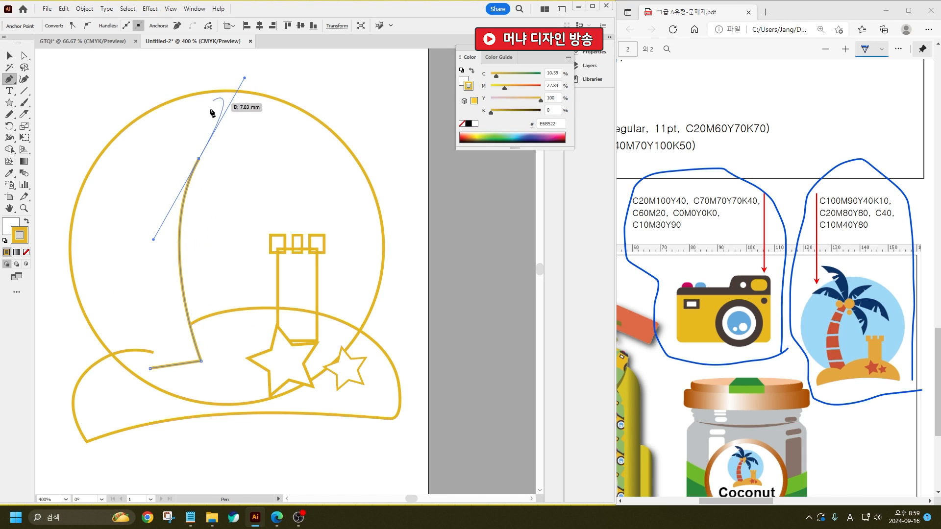
pyautogui.click(198, 159)
pyautogui.click(175, 149)
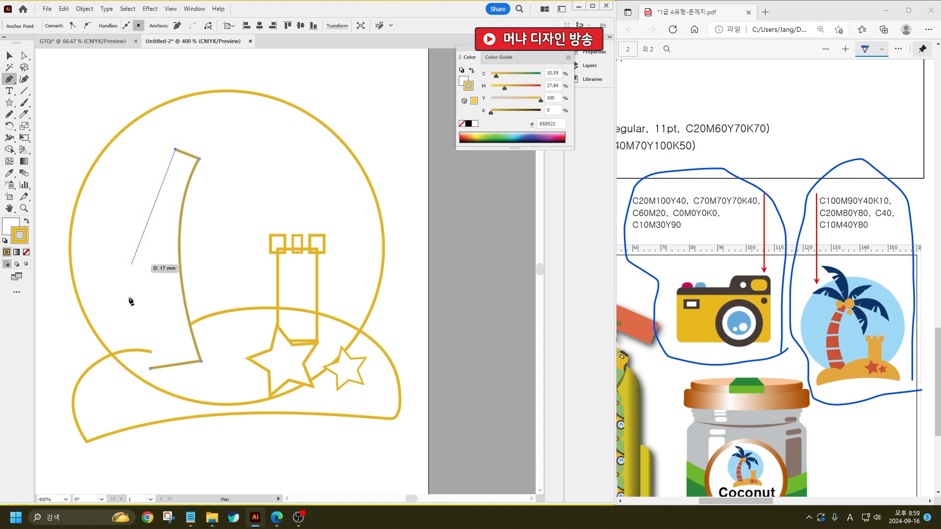
pyautogui.moveTo(149, 371); pyautogui.dragTo(181, 465)
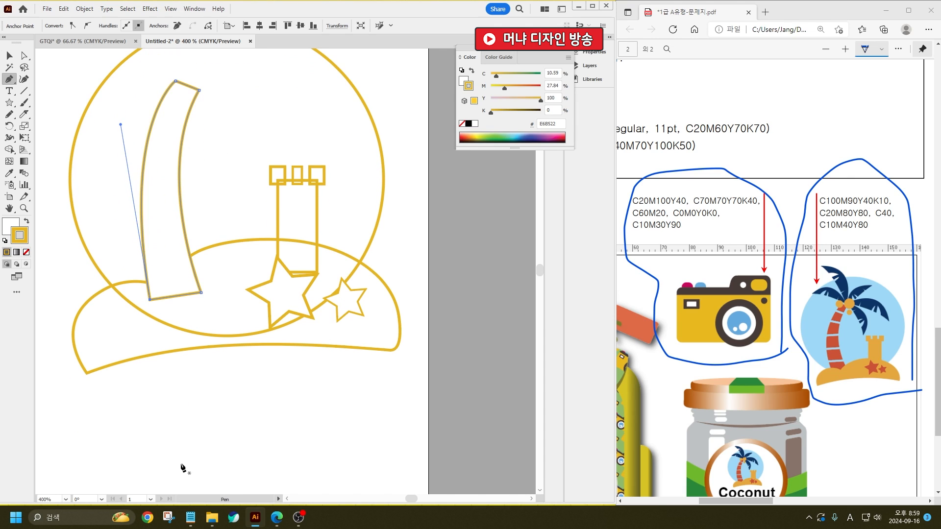
# - Split the palm trunk into six segments with five thin Eraser strokes across it, using a reduced eraser size
pyautogui.moveTo(23, 114); pyautogui.dragTo(56, 114)
pyautogui.scroll(1, 195, 110)
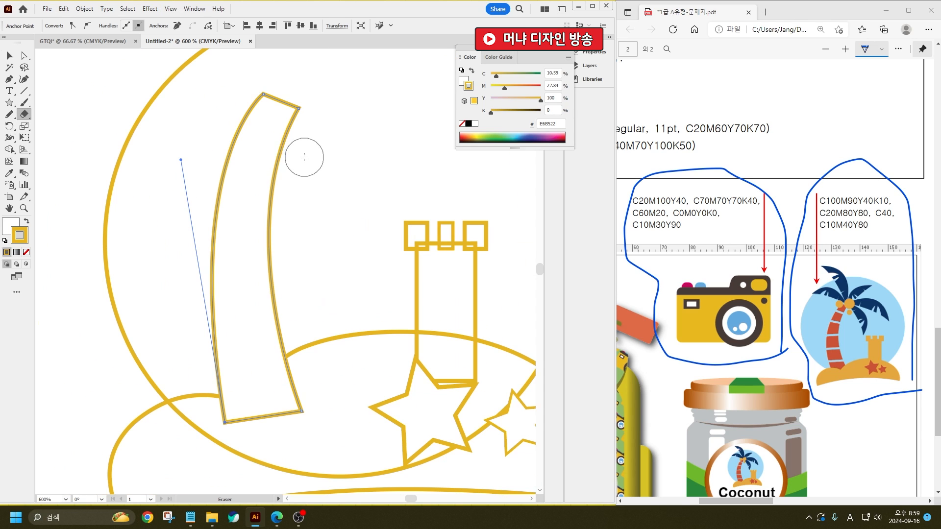
pyautogui.press('[')
pyautogui.press('[')
pyautogui.moveTo(203, 362); pyautogui.dragTo(331, 333)
pyautogui.hotkey('ctrl', 'z')
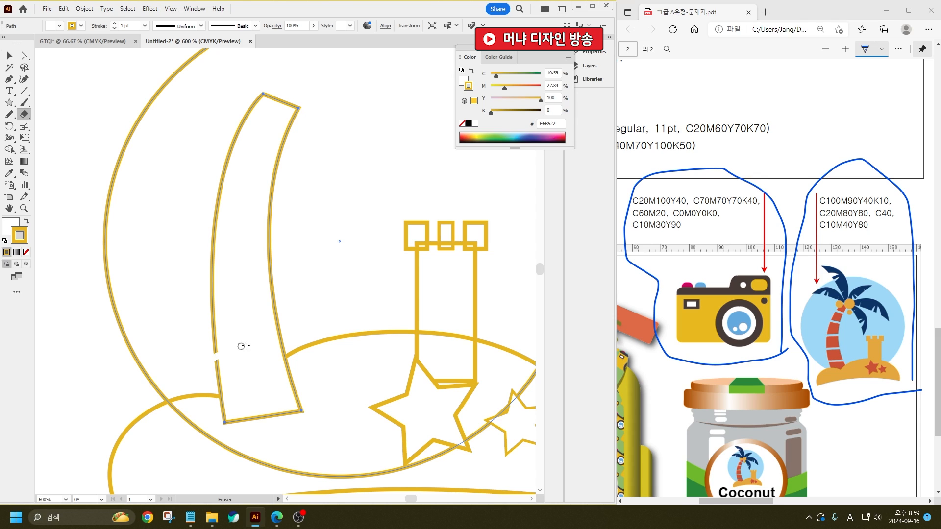
pyautogui.moveTo(241, 345); pyautogui.dragTo(282, 333)
pyautogui.moveTo(200, 305); pyautogui.dragTo(293, 294)
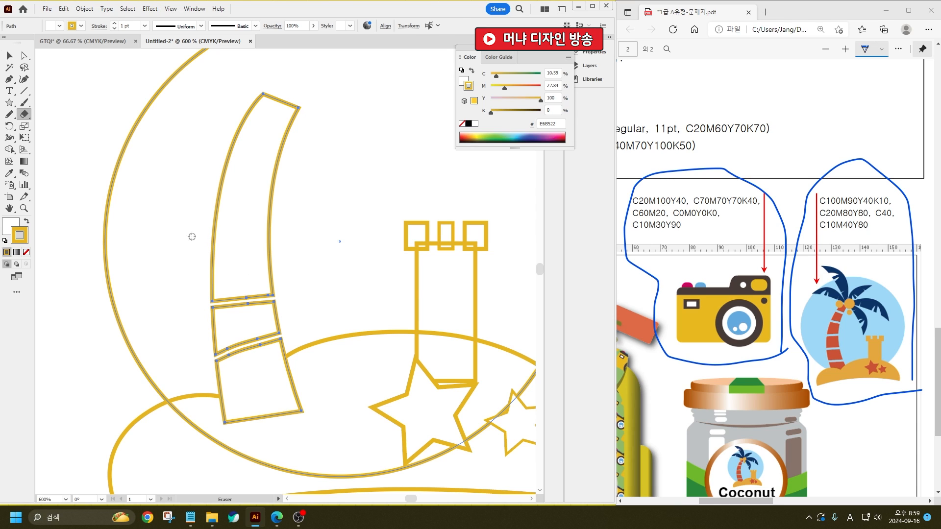
pyautogui.moveTo(192, 240); pyautogui.dragTo(304, 248)
pyautogui.moveTo(200, 190); pyautogui.dragTo(318, 215)
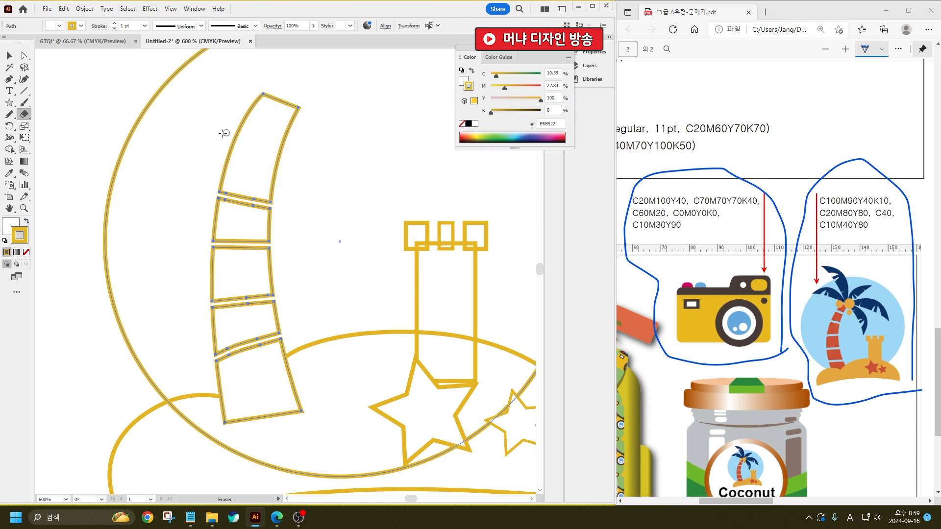
pyautogui.moveTo(224, 133); pyautogui.dragTo(323, 170)
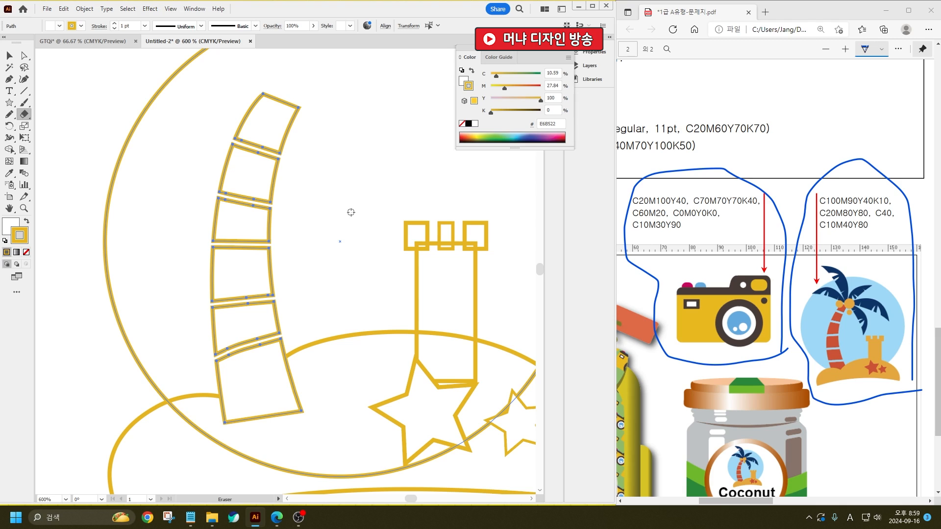
pyautogui.click(6, 54)
pyautogui.click(188, 158)
# - Draw a coconut circle at the top of the trunk and add two smaller copies of different sizes around the trunk top
pyautogui.scroll(3, 234, 169)
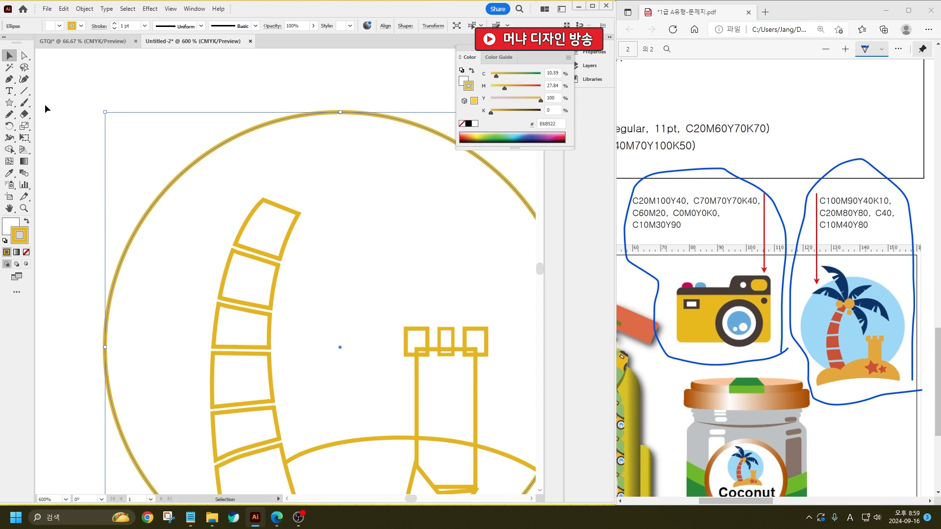
pyautogui.moveTo(9, 102); pyautogui.dragTo(49, 127)
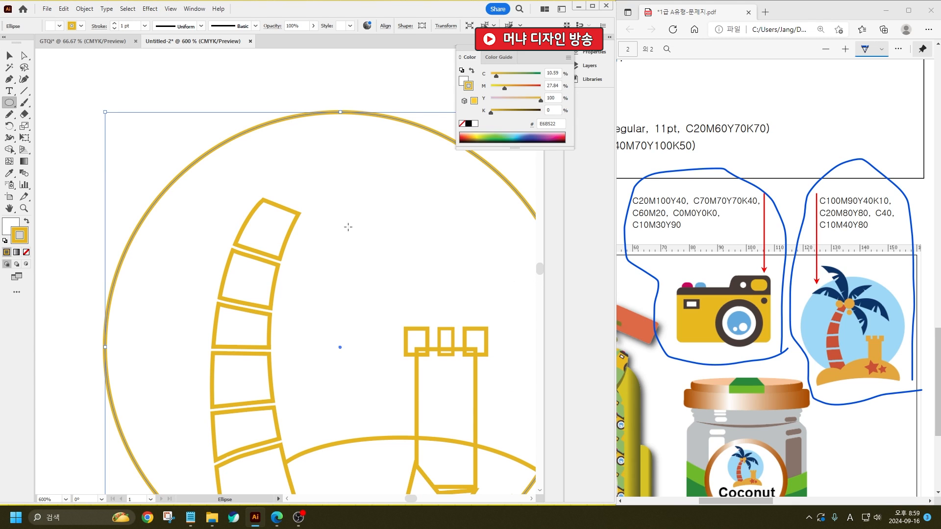
pyautogui.moveTo(267, 211)
pyautogui.mouseDown()
pyautogui.moveTo(250, 184)
pyautogui.moveTo(267, 196)
pyautogui.moveTo(318, 168)
pyautogui.mouseUp()
pyautogui.click(10, 55)
pyautogui.click(152, 132)
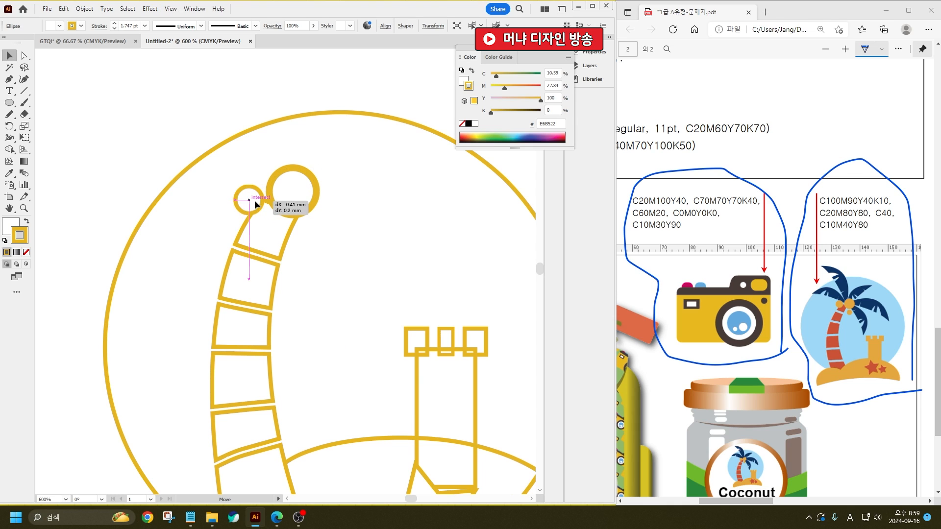
pyautogui.moveTo(251, 205)
pyautogui.mouseDown()
pyautogui.moveTo(313, 248)
pyautogui.moveTo(300, 249)
pyautogui.moveTo(305, 227)
pyautogui.mouseUp()
pyautogui.click(336, 257)
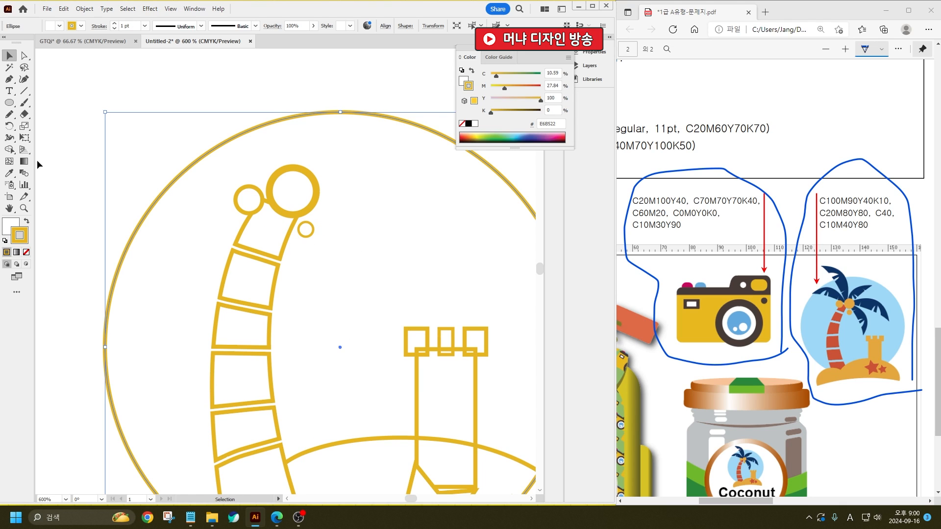
pyautogui.click(53, 163)
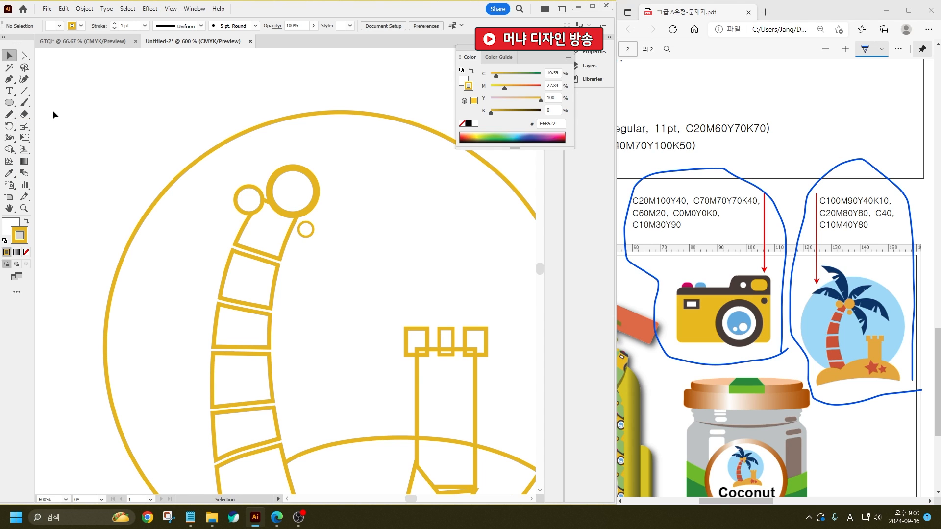
# - Draw a palm leaf above the artboard with the Pen tool as a closed shape with a straight lower edge and arched upper edge
pyautogui.click(10, 79)
pyautogui.moveTo(312, 142); pyautogui.dragTo(366, 352)
pyautogui.click(368, 235)
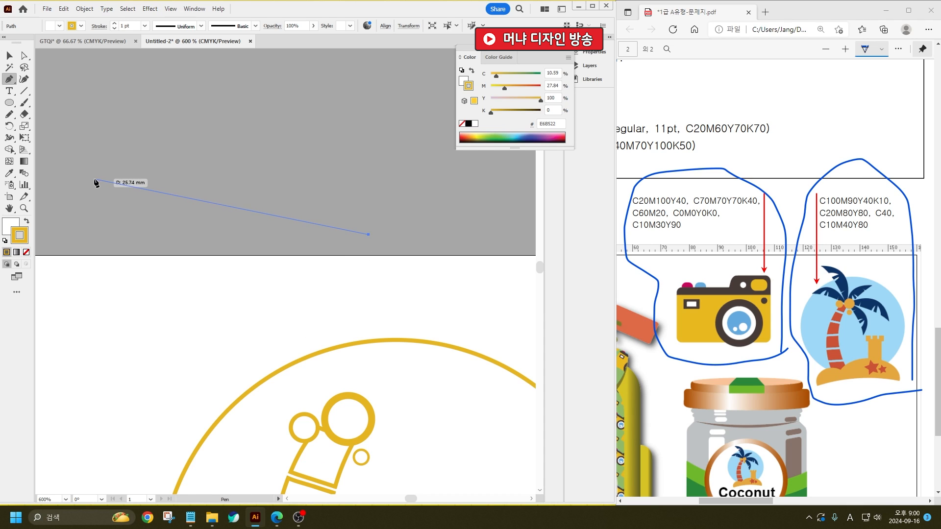
pyautogui.click(94, 178)
pyautogui.moveTo(369, 236); pyautogui.dragTo(495, 383)
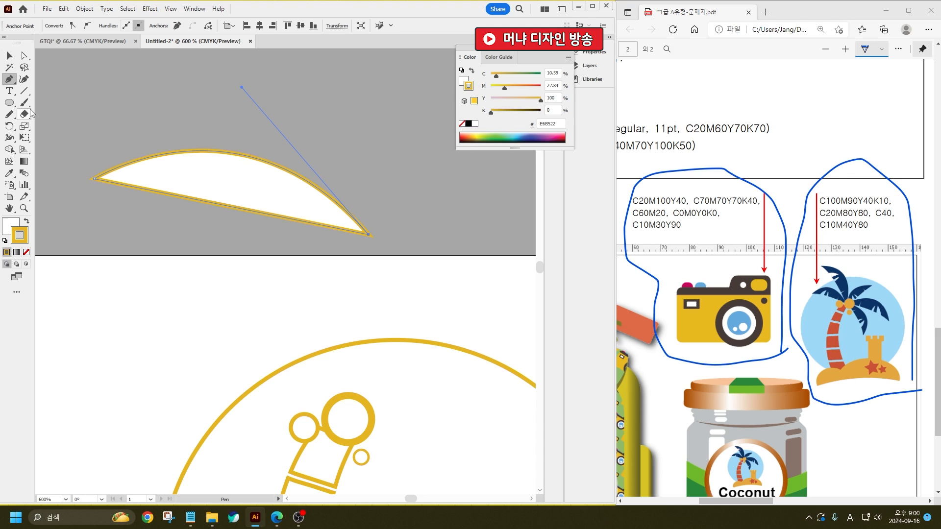
# - Cut three narrow wedges into the palm leaf's straight lower edge with the Knife tool
pyautogui.moveTo(27, 116); pyautogui.dragTo(55, 136)
pyautogui.moveTo(146, 192)
pyautogui.mouseDown()
pyautogui.moveTo(176, 171)
pyautogui.moveTo(176, 185)
pyautogui.moveTo(194, 197)
pyautogui.moveTo(202, 178)
pyautogui.moveTo(208, 204)
pyautogui.mouseUp()
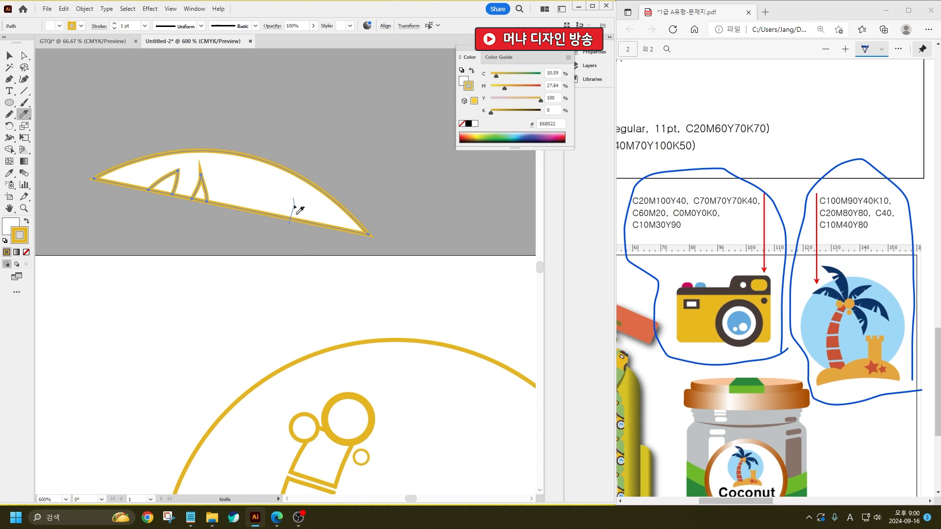
pyautogui.moveTo(295, 208); pyautogui.dragTo(297, 221)
pyautogui.click(9, 56)
pyautogui.click(127, 85)
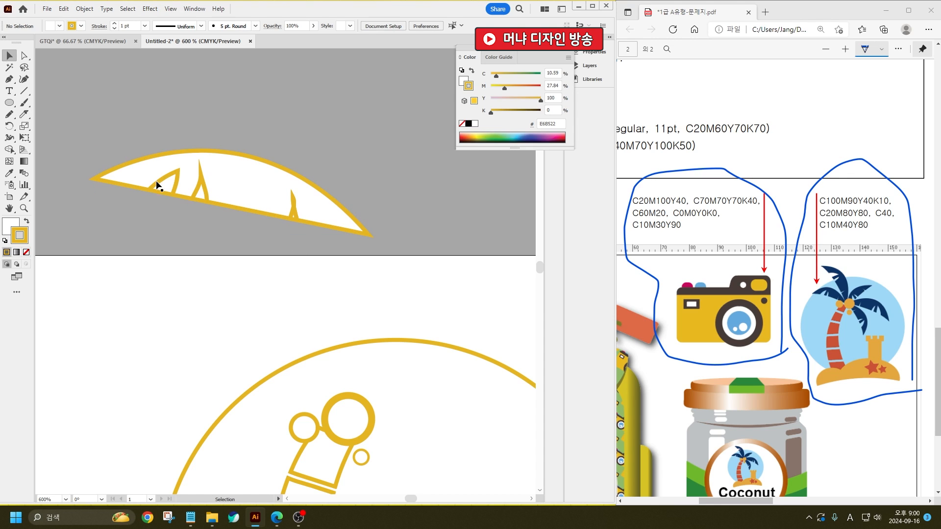
# - Delete the cut wedge pieces from the palm leaf's lower edge and select the remaining leaf
pyautogui.click(157, 183)
pyautogui.press('Delete')
pyautogui.click(204, 196)
pyautogui.press('Delete')
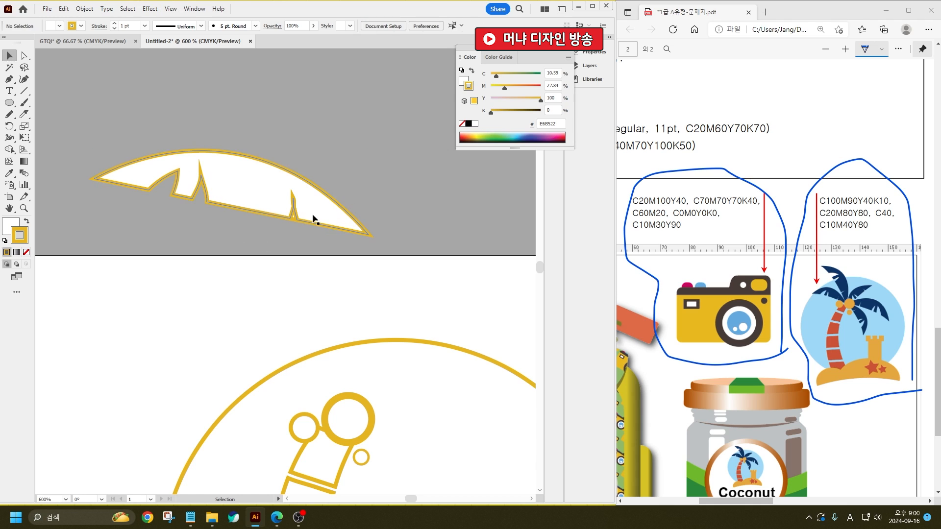
pyautogui.click(272, 199)
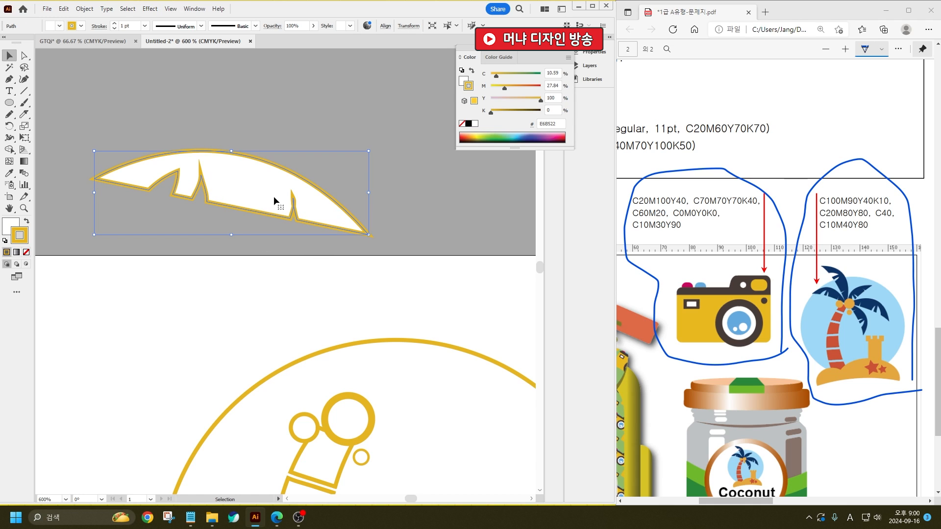
# - Duplicate the palm leaf, rotate the copy clockwise, enlarge it slightly and place it above the original so their bases meet
pyautogui.moveTo(273, 199); pyautogui.dragTo(292, 135)
pyautogui.moveTo(395, 83); pyautogui.dragTo(342, 184)
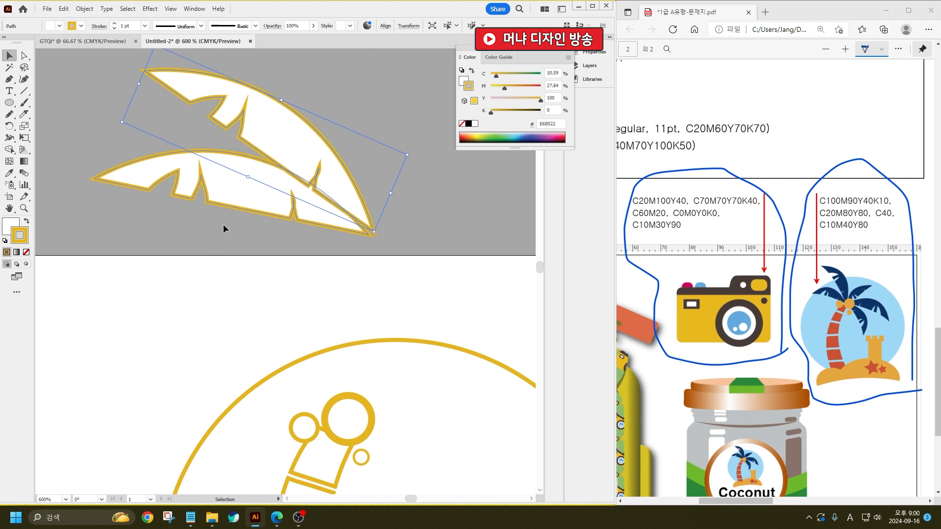
pyautogui.scroll(-2, 203, 252)
pyautogui.moveTo(181, 150); pyautogui.dragTo(151, 126)
pyautogui.moveTo(315, 193); pyautogui.dragTo(265, 196)
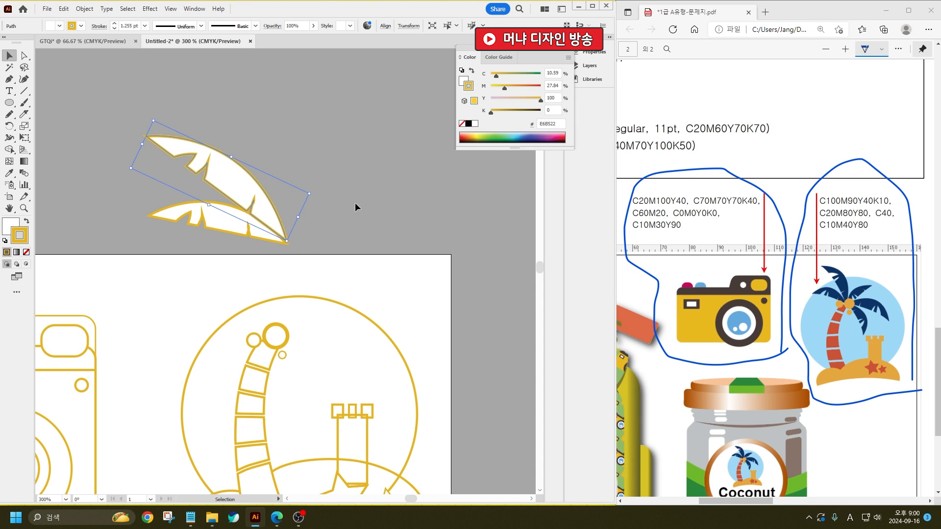
pyautogui.click(354, 202)
# - Create a mirrored copy of both palm leaves across the vertical axis and place it opposite the originals with the bases touching
pyautogui.click(219, 225)
pyautogui.keyDown('shift'); pyautogui.click(229, 165); pyautogui.keyUp('shift')
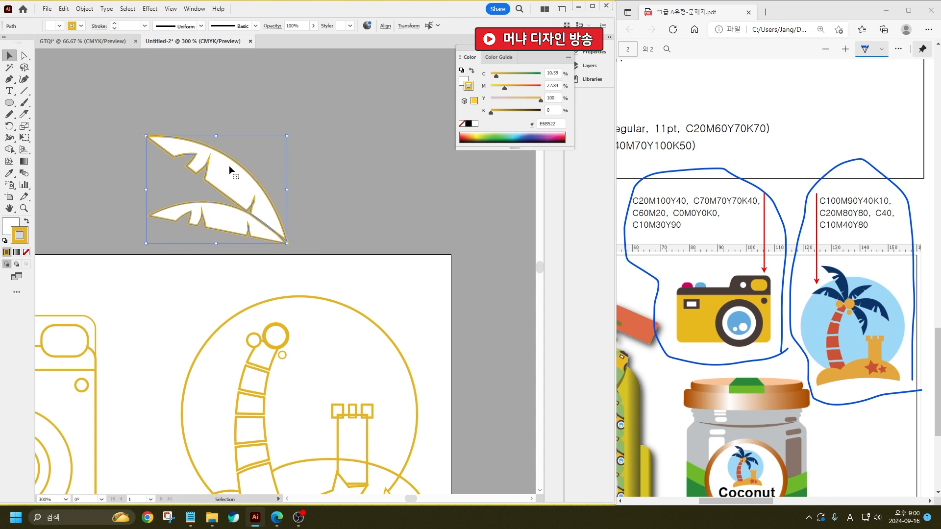
pyautogui.rightClick(229, 166)
pyautogui.moveTo(274, 376)
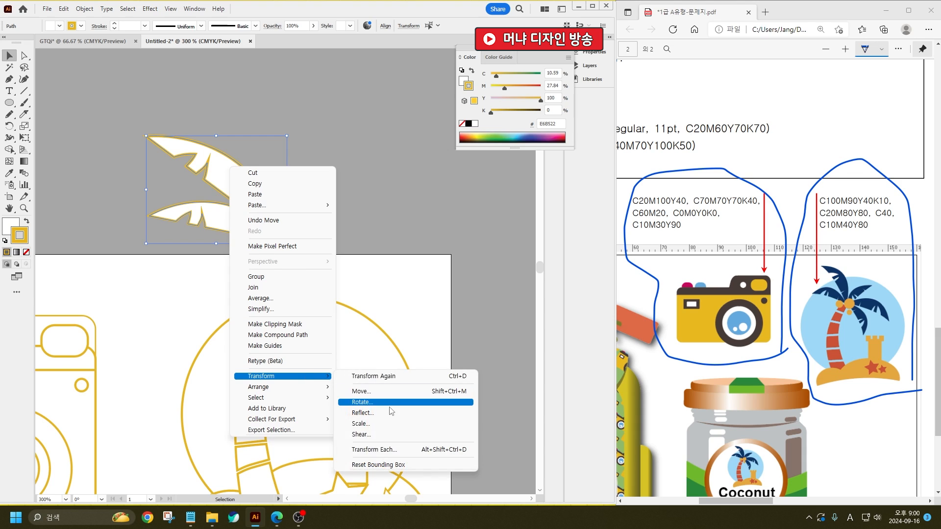
pyautogui.click(375, 412)
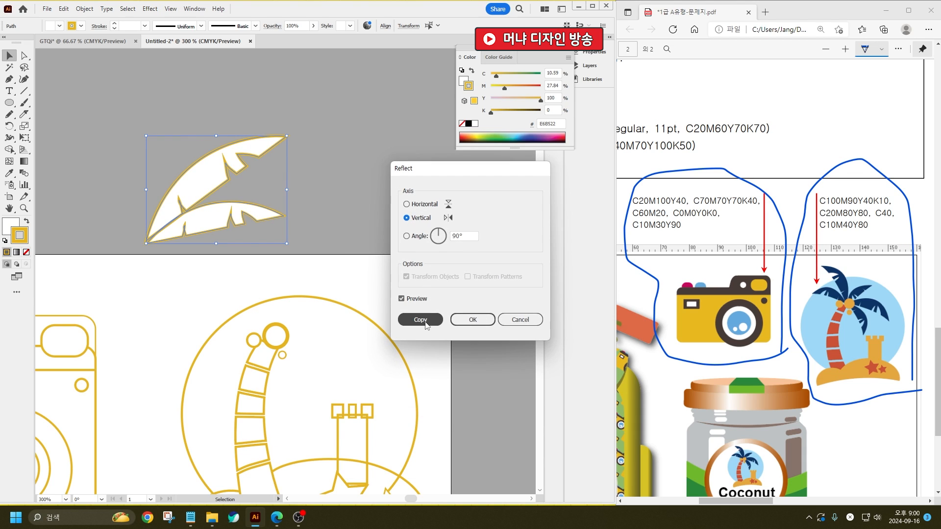
pyautogui.click(439, 321)
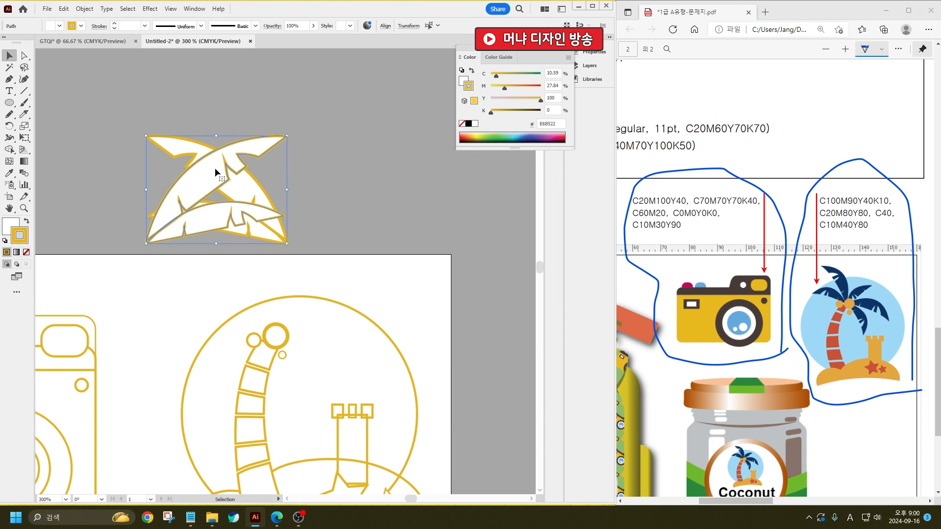
pyautogui.moveTo(216, 168); pyautogui.dragTo(315, 205)
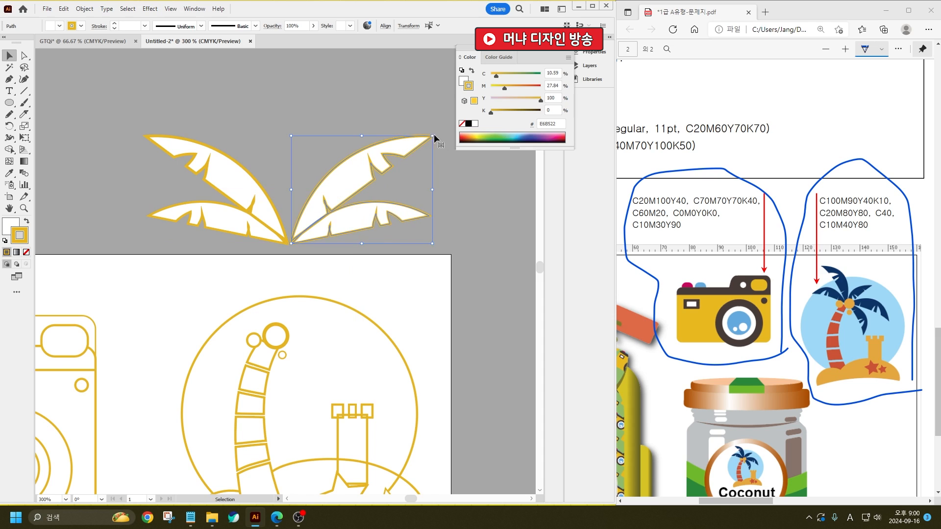
# - Rotate the mirrored leaf pair clockwise and reposition it so its base meets the base of the original pair
pyautogui.moveTo(437, 132); pyautogui.dragTo(456, 179)
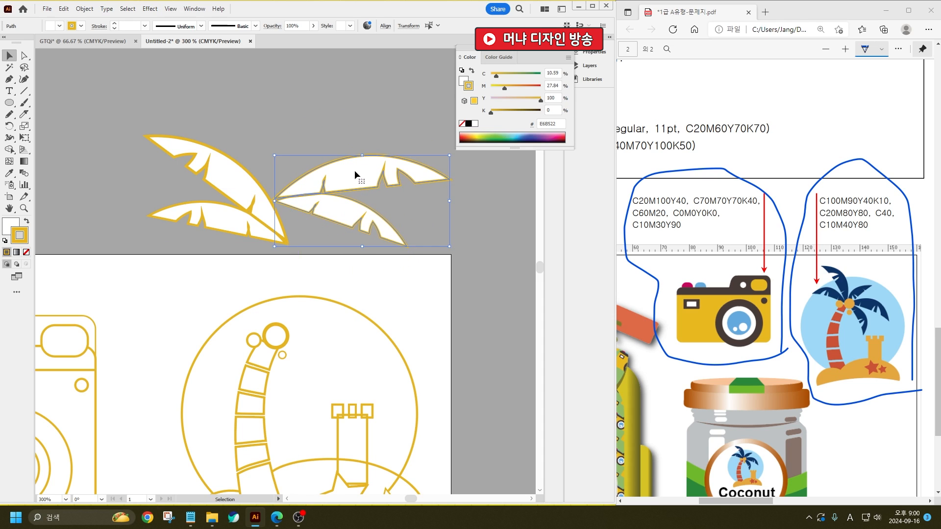
pyautogui.moveTo(354, 169); pyautogui.dragTo(364, 211)
pyautogui.click(300, 146)
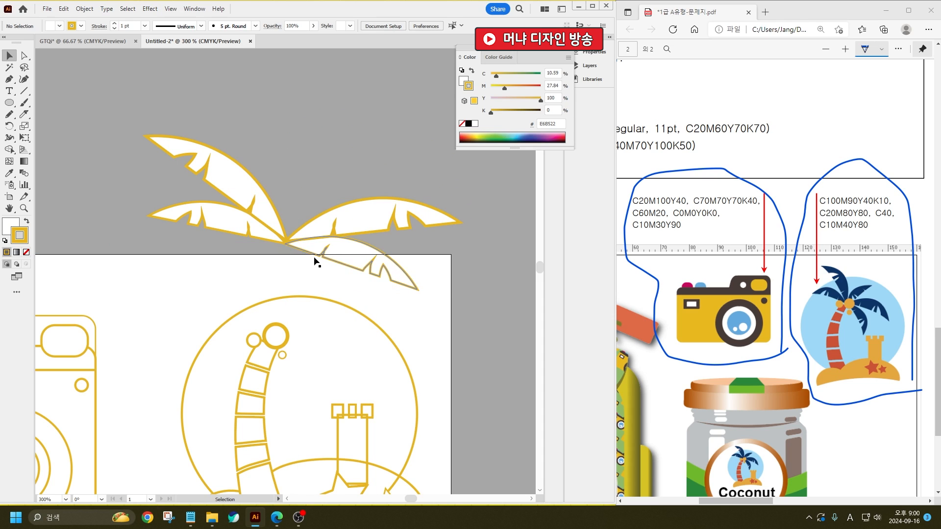
# - Duplicate the lower leaf of the mirrored pair above the other leaves, rotate the copy and reflect it across the horizontal axis
pyautogui.moveTo(357, 262); pyautogui.dragTo(338, 120)
pyautogui.moveTo(327, 170); pyautogui.dragTo(306, 182)
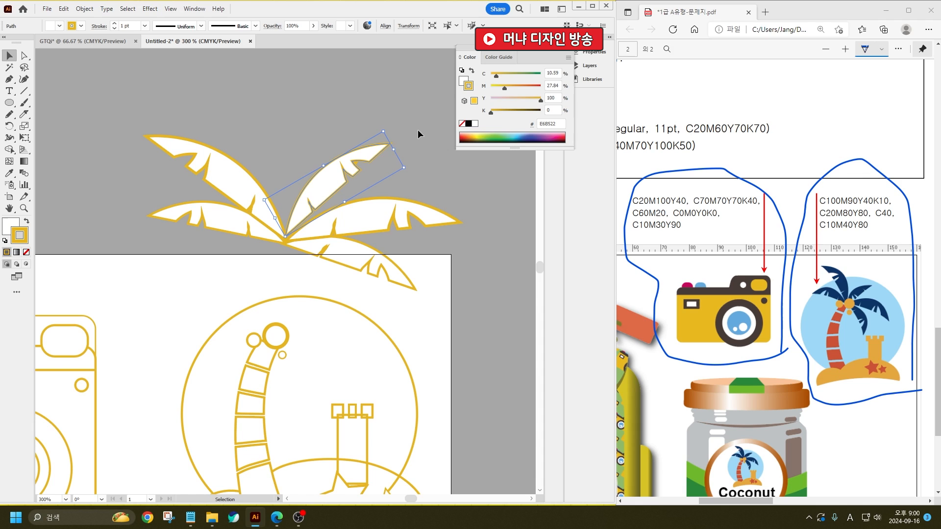
pyautogui.rightClick(363, 165)
pyautogui.moveTo(456, 405)
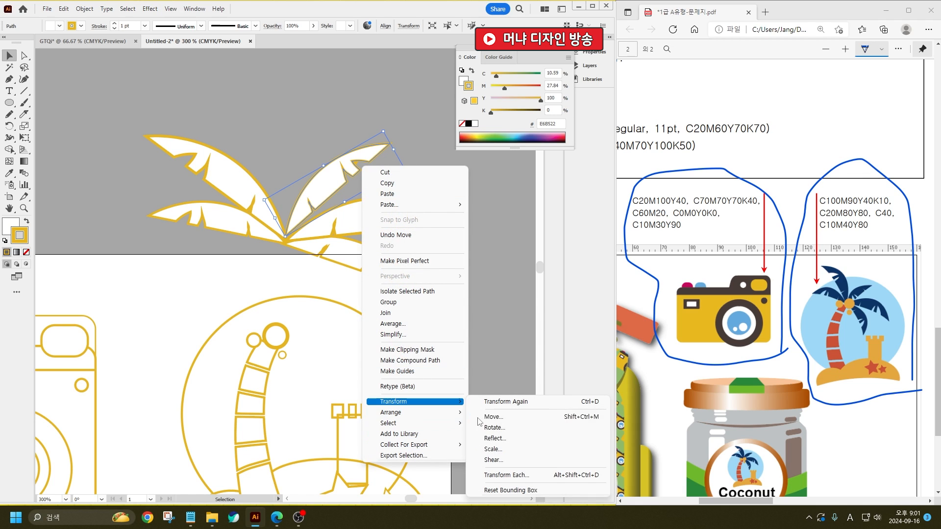
pyautogui.click(490, 439)
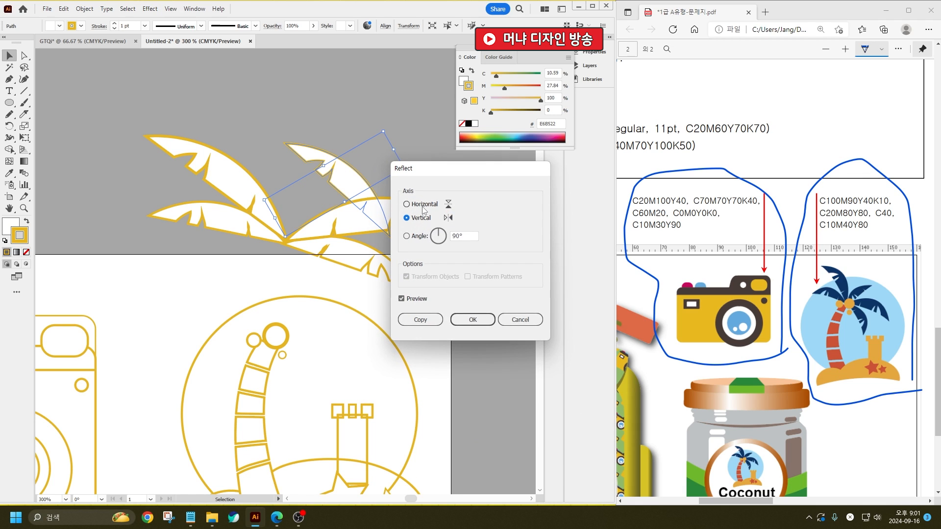
pyautogui.click(406, 204)
pyautogui.click(473, 319)
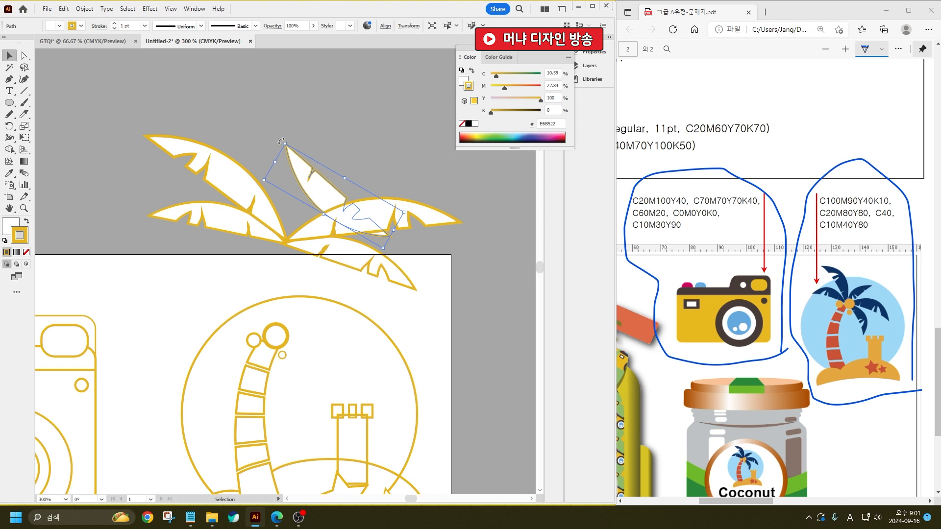
# - Rotate the reflected leaf to point up and to the right, and set its base at the leaves' common centre
pyautogui.moveTo(281, 141); pyautogui.dragTo(381, 153)
pyautogui.moveTo(335, 192); pyautogui.dragTo(327, 185)
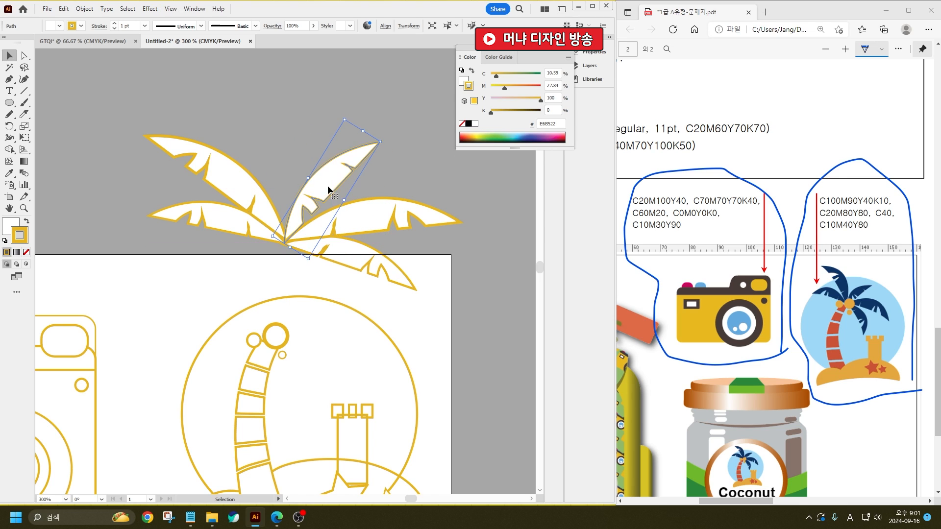
pyautogui.click(398, 172)
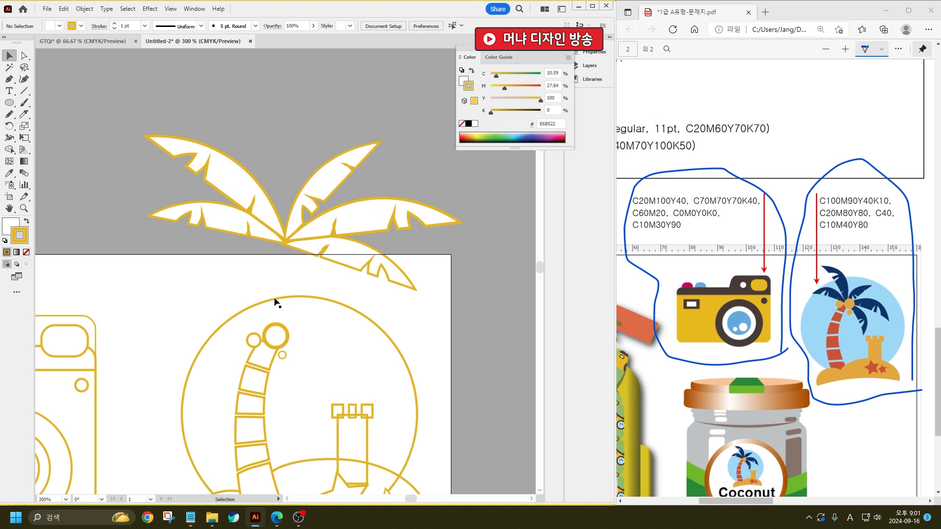
# - Rotate the lower left leaf counterclockwise and the lower right leaf clockwise, then realign both bases with the common centre
pyautogui.click(227, 223)
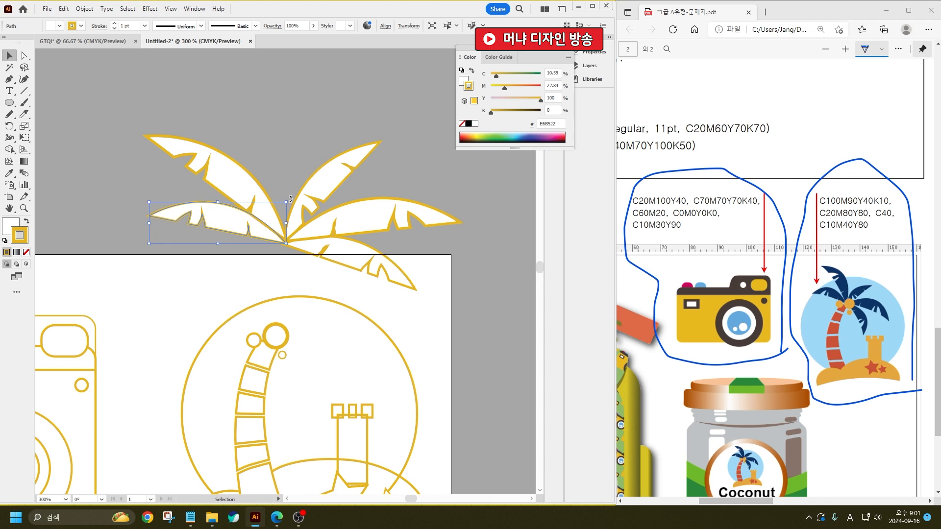
pyautogui.moveTo(294, 204); pyautogui.dragTo(275, 188)
pyautogui.moveTo(223, 223); pyautogui.dragTo(222, 232)
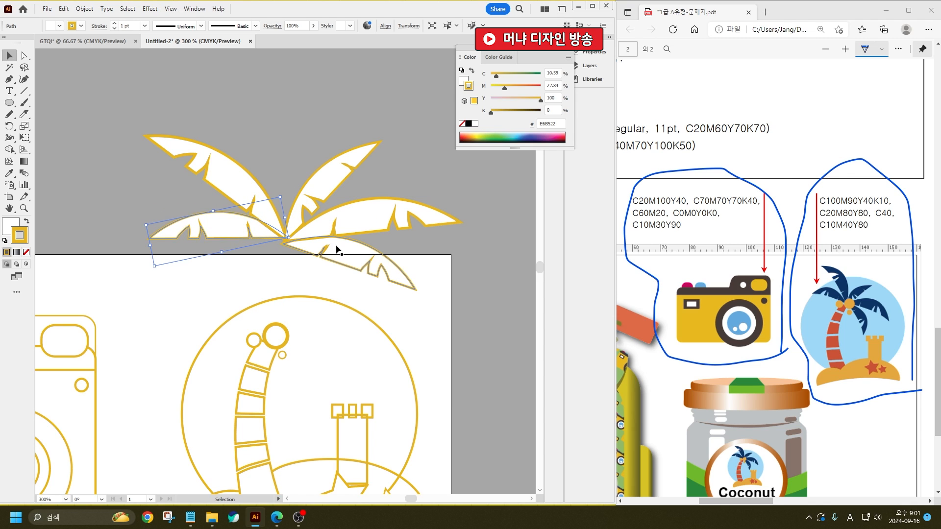
pyautogui.click(336, 248)
pyautogui.moveTo(427, 275); pyautogui.dragTo(417, 295)
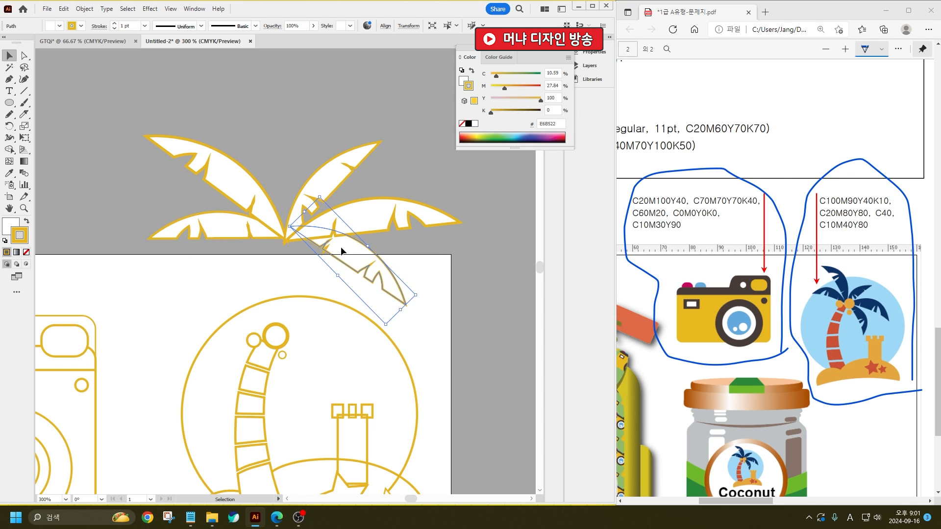
pyautogui.moveTo(342, 249); pyautogui.dragTo(340, 258)
# - Group the five palm leaves and scale the group down proportionally
pyautogui.hotkey('ctrl', 'a')
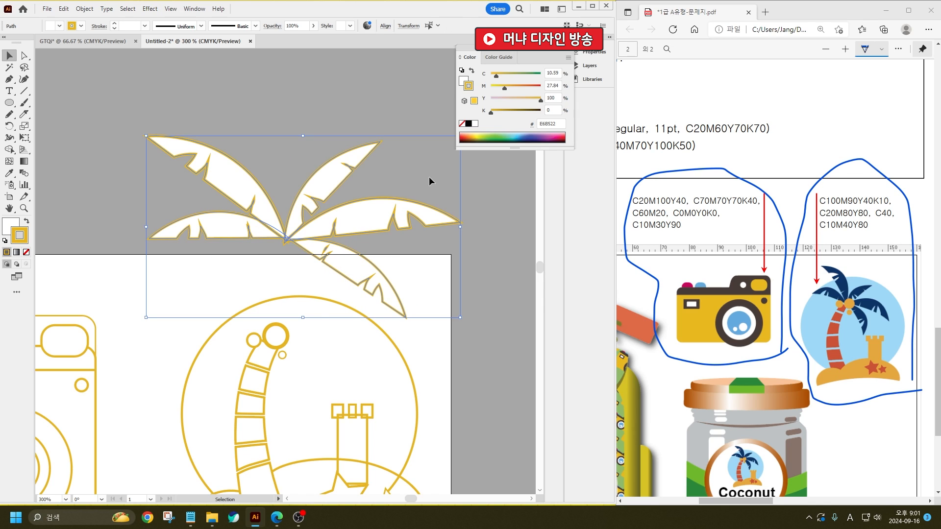
pyautogui.hotkey('ctrl', 'g')
pyautogui.moveTo(146, 136); pyautogui.dragTo(237, 188)
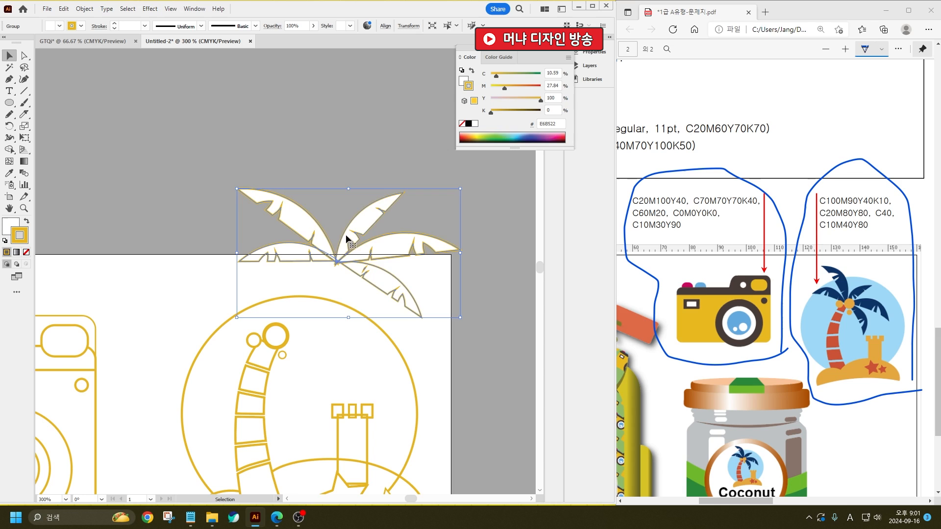
# - Place the leaf group on top of the trunk, shrink it further and rotate it clockwise to match the reference palm
pyautogui.moveTo(345, 235); pyautogui.dragTo(283, 310)
pyautogui.moveTo(395, 264); pyautogui.dragTo(351, 284)
pyautogui.moveTo(287, 311); pyautogui.dragTo(309, 299)
pyautogui.moveTo(374, 281); pyautogui.dragTo(380, 313)
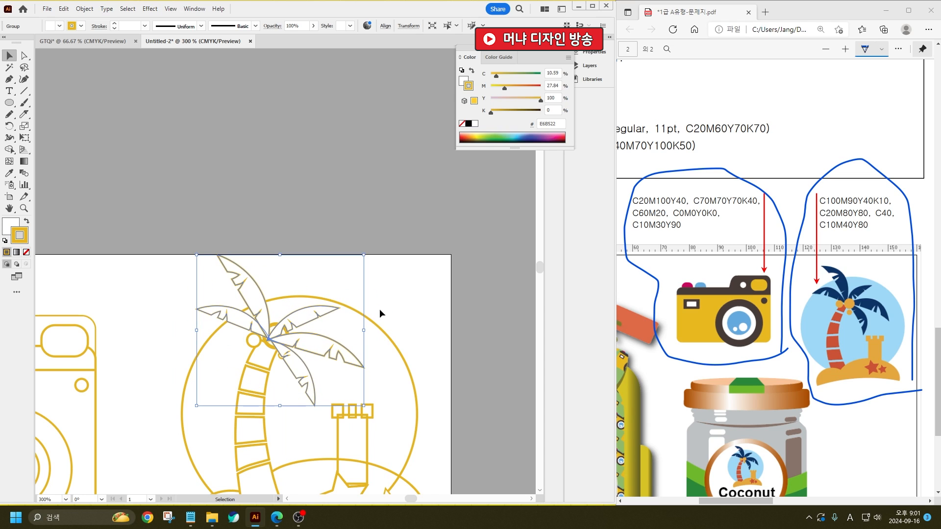
pyautogui.click(309, 272)
# - Fill the large background circle with light blue A6E1FF
pyautogui.scroll(-4, 380, 286)
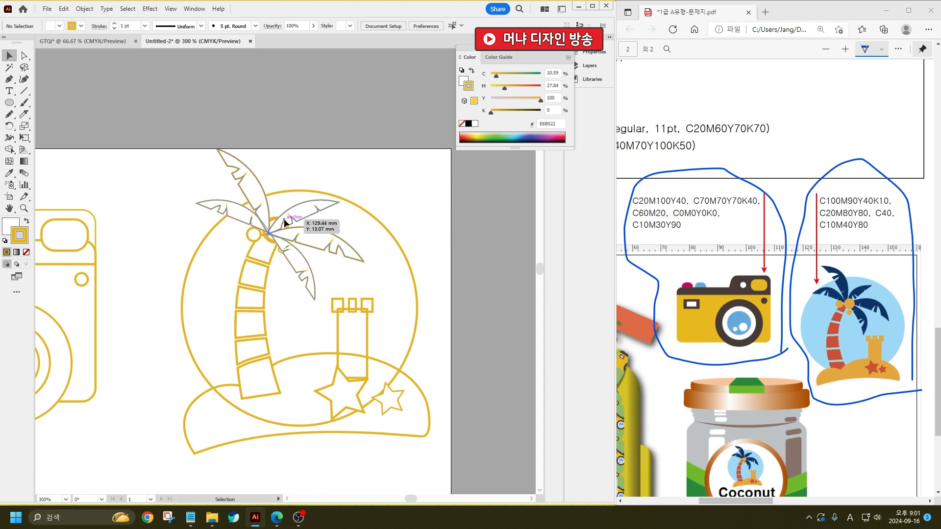
pyautogui.click(414, 283)
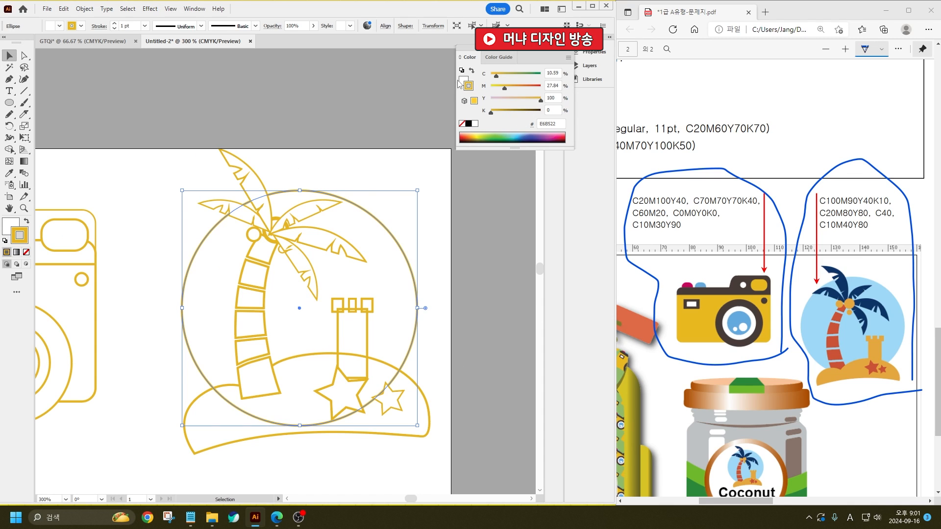
pyautogui.click(11, 226)
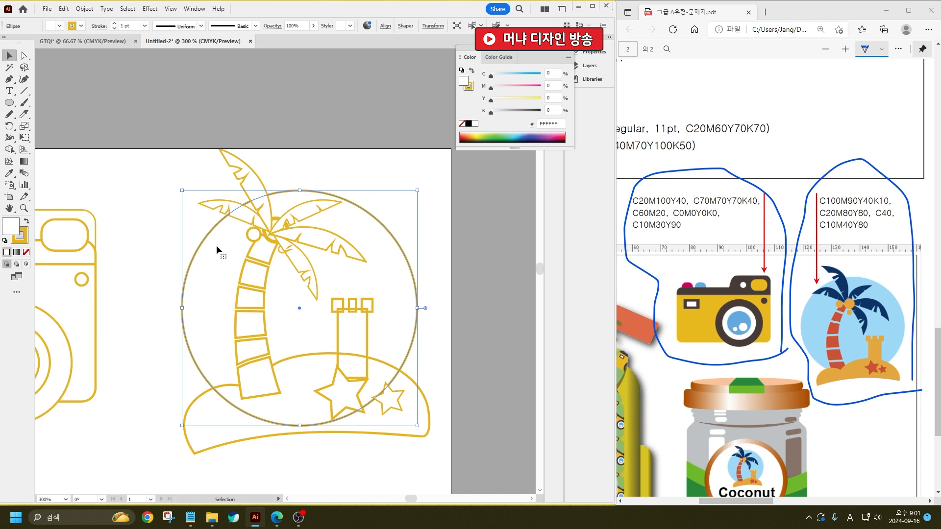
pyautogui.doubleClick(11, 226)
pyautogui.write('85EDED')
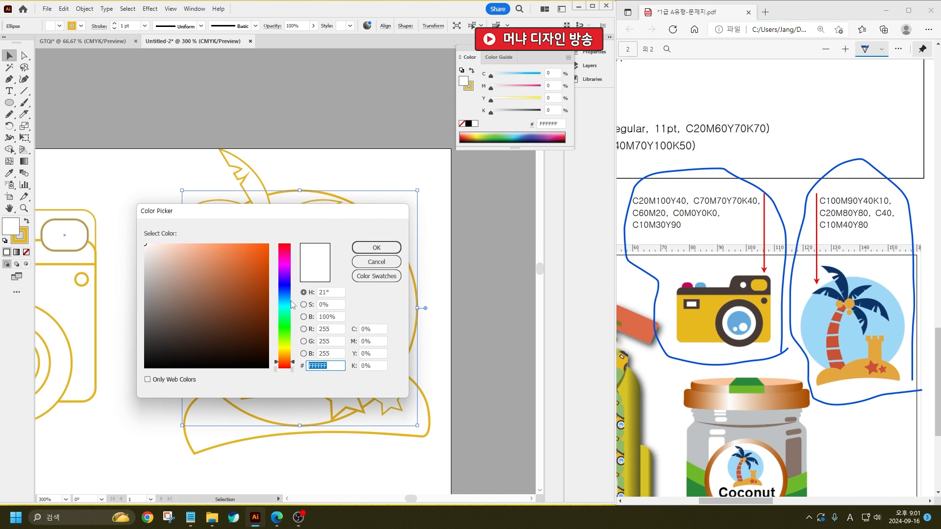
pyautogui.moveTo(284, 306); pyautogui.dragTo(284, 299)
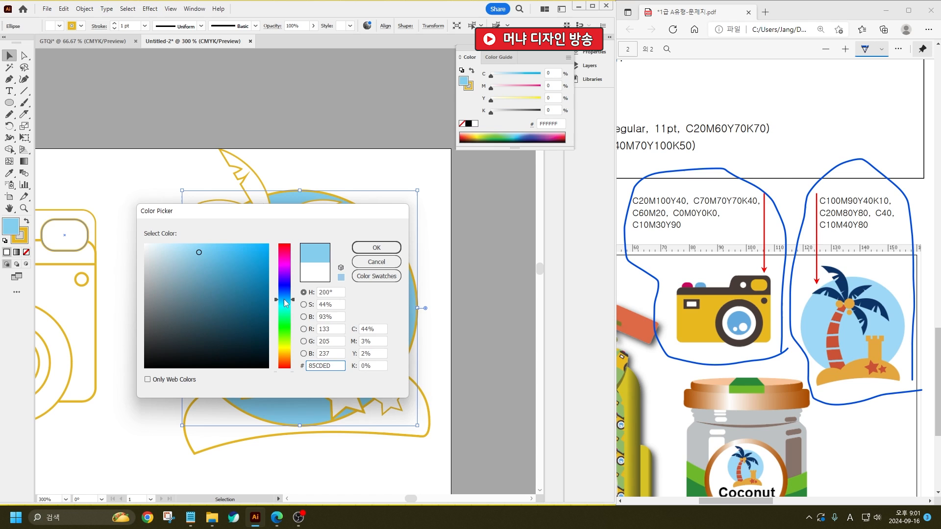
pyautogui.click(376, 247)
pyautogui.click(443, 231)
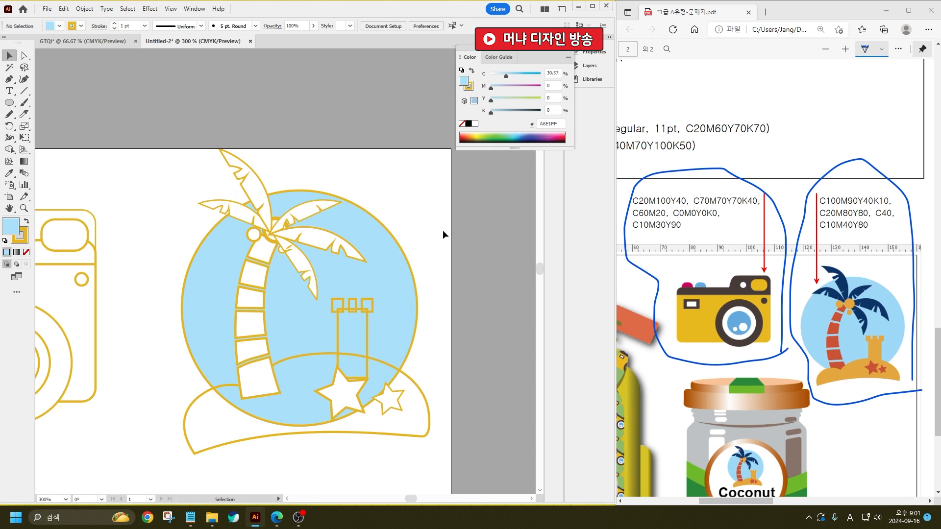
# - Fill the palm leaf group with dark blue 0930D1
pyautogui.click(289, 237)
pyautogui.doubleClick(9, 228)
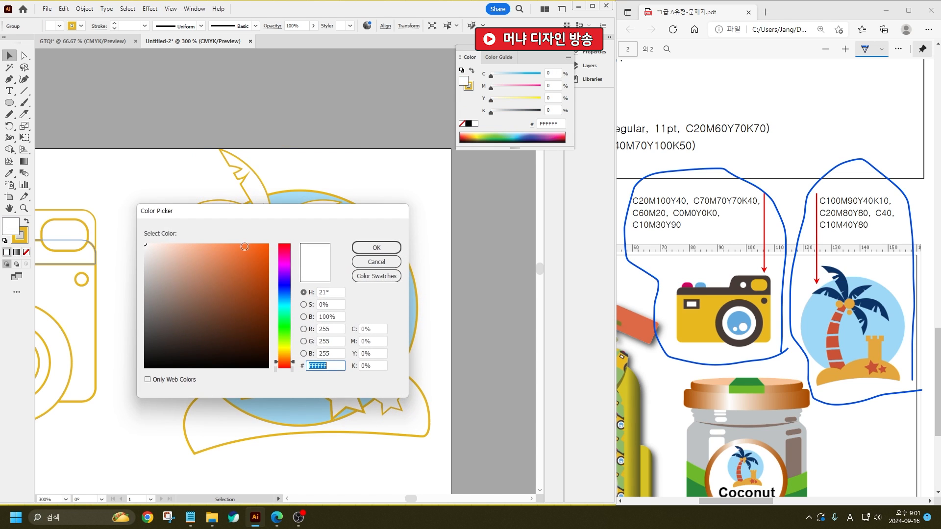
pyautogui.click(290, 295)
pyautogui.click(263, 267)
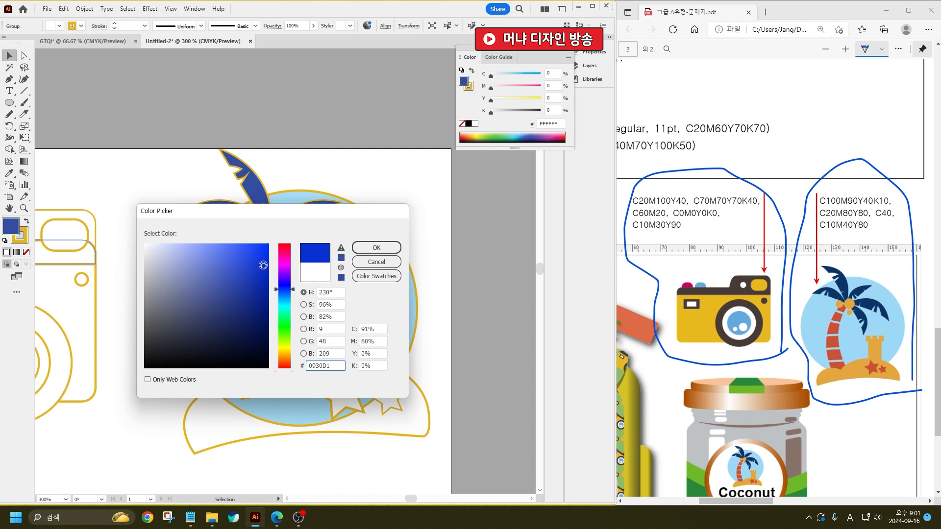
pyautogui.click(376, 247)
# - Fill the coconuts, sand mound, castle tower and battlements with the gold of their outlines, leaving them without a stroke
pyautogui.click(262, 244)
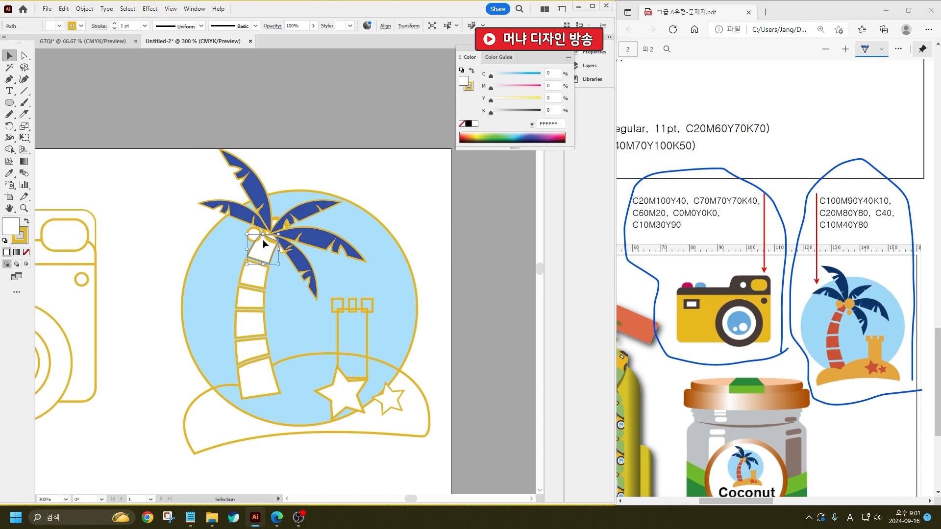
pyautogui.click(270, 238)
pyautogui.scroll(1, 263, 243)
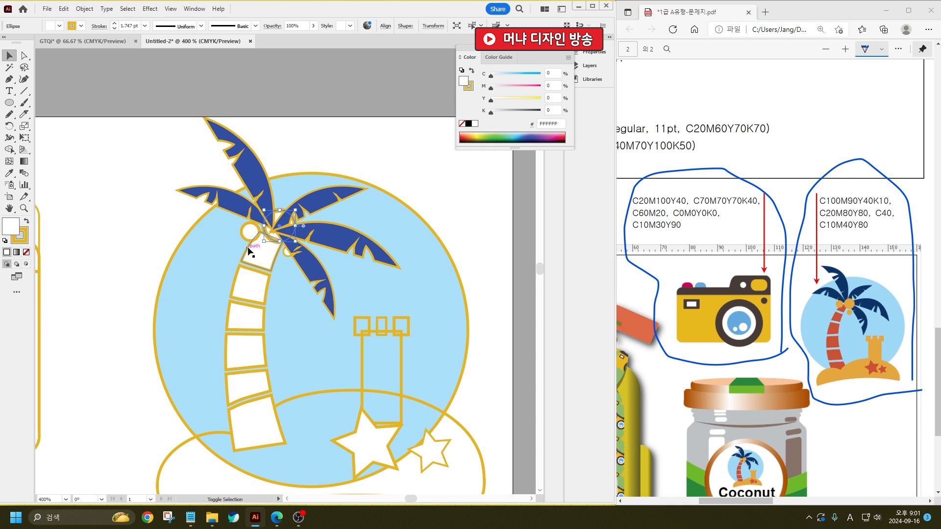
pyautogui.keyDown('shift'); pyautogui.click(250, 232); pyautogui.keyUp('shift')
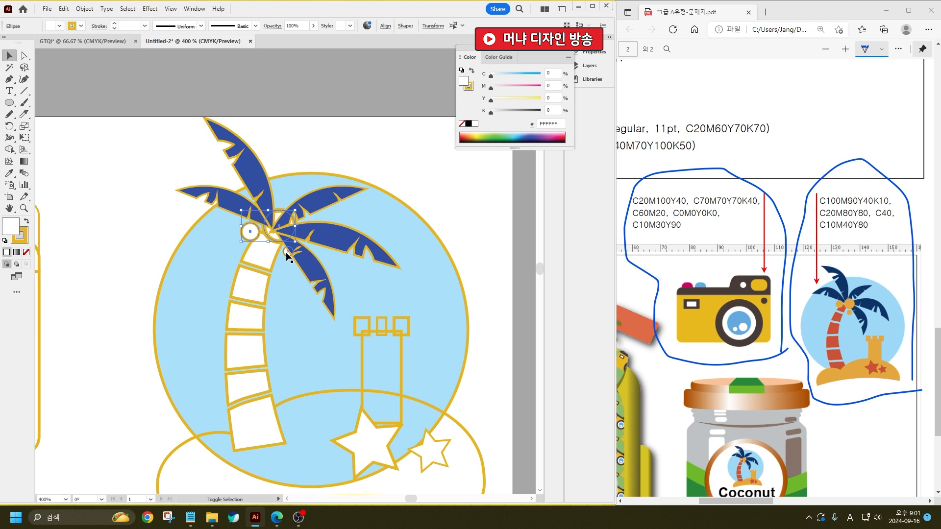
pyautogui.scroll(-1, 373, 269)
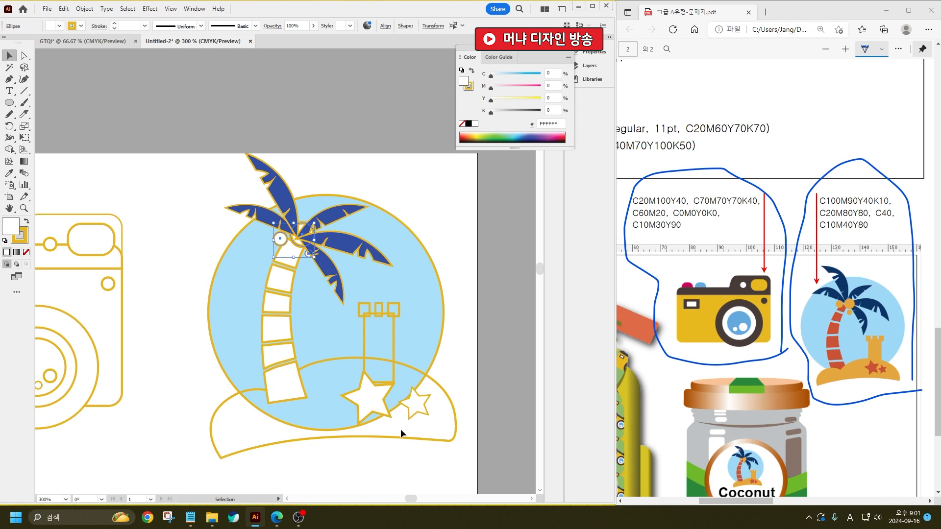
pyautogui.keyDown('shift'); pyautogui.click(356, 361); pyautogui.keyUp('shift')
pyautogui.keyDown('shift'); pyautogui.click(364, 343); pyautogui.keyUp('shift')
pyautogui.keyDown('shift'); pyautogui.click(360, 314); pyautogui.keyUp('shift')
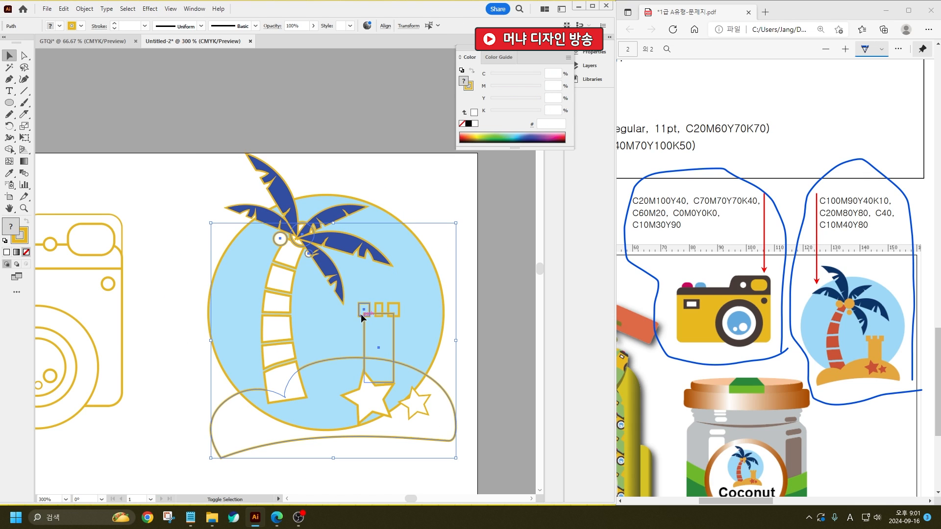
pyautogui.keyDown('shift'); pyautogui.click(375, 309); pyautogui.keyUp('shift')
pyautogui.keyDown('shift'); pyautogui.click(393, 310); pyautogui.keyUp('shift')
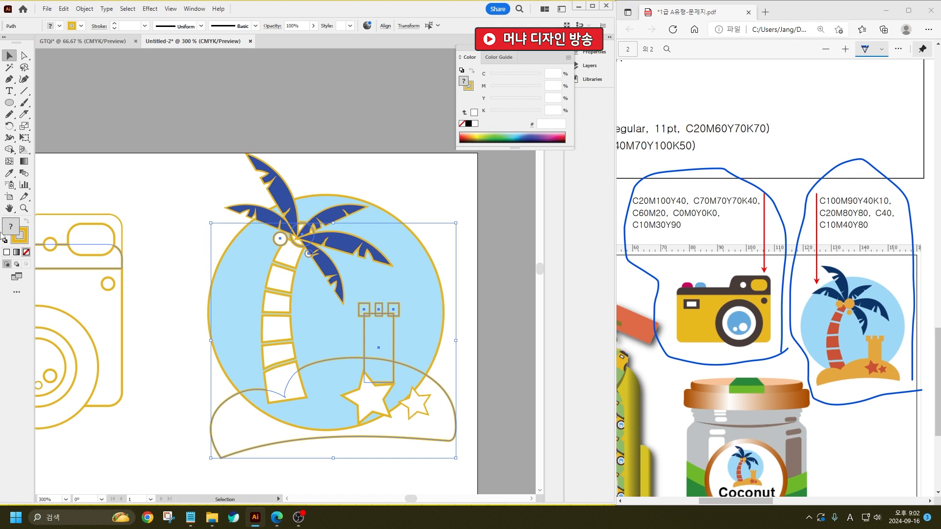
pyautogui.click(59, 26)
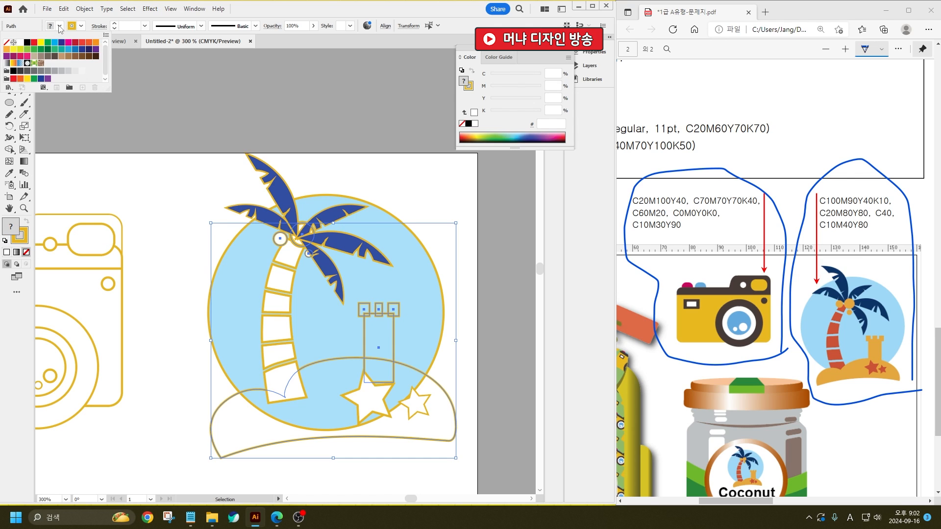
pyautogui.click(7, 43)
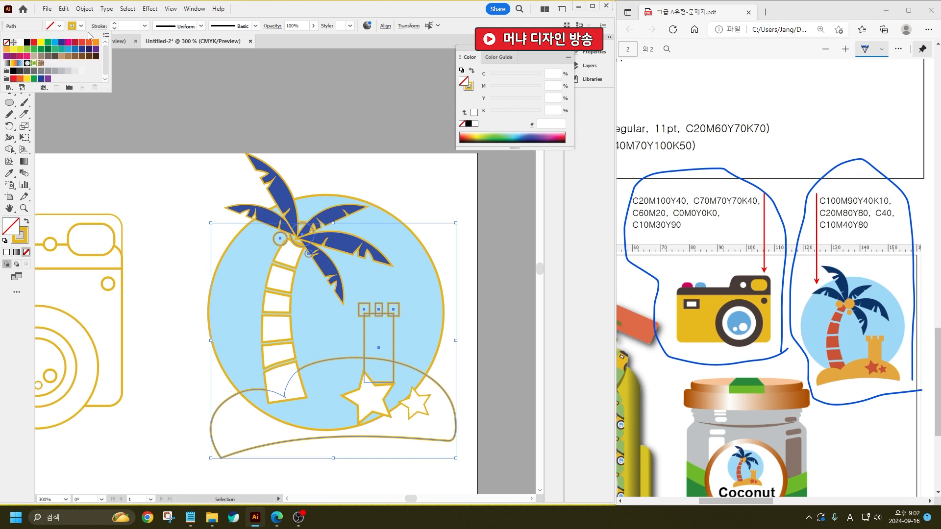
pyautogui.click(27, 221)
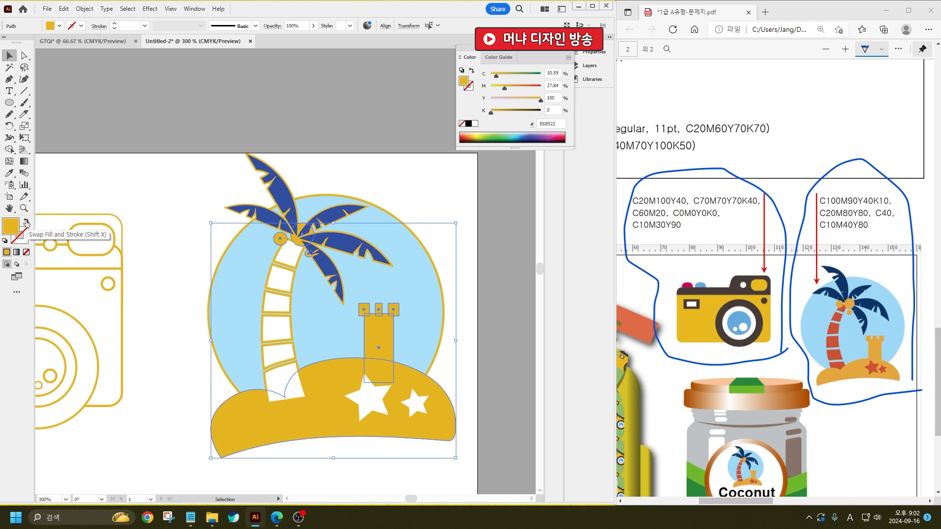
pyautogui.click(393, 474)
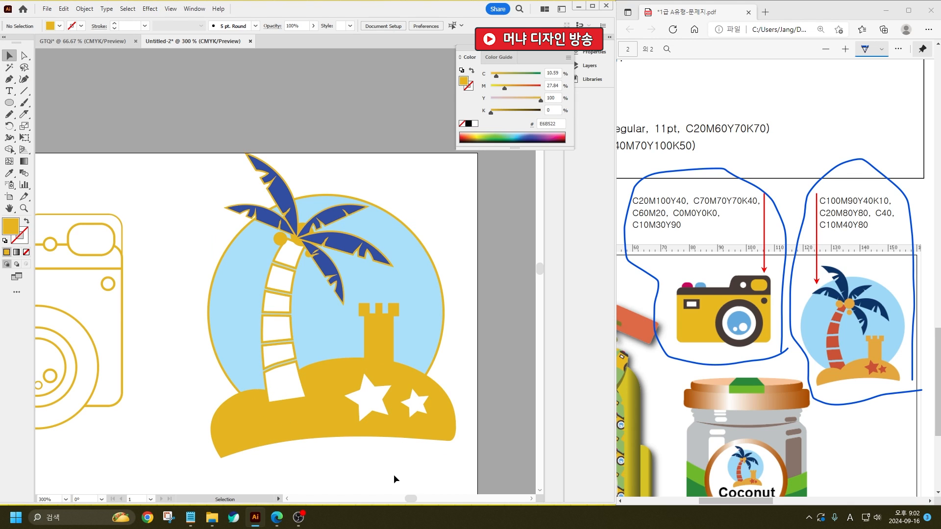
# - Bring the large coconut in front of the palm leaves
pyautogui.click(316, 243)
pyautogui.keyDown('shift'); pyautogui.click(315, 198); pyautogui.keyUp('shift')
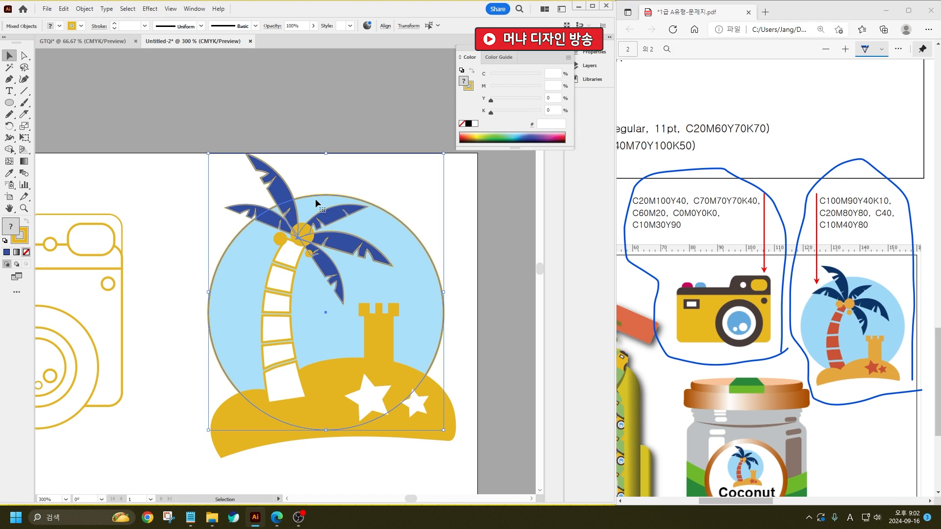
pyautogui.click(476, 226)
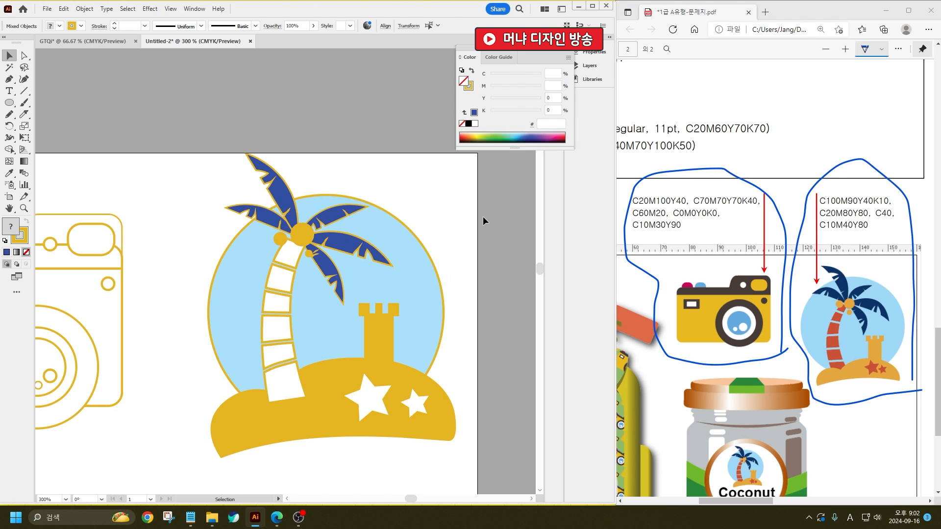
# - Fill all palm trunk segments and both stars with dark red A33904
pyautogui.click(288, 265)
pyautogui.keyDown('shift'); pyautogui.click(285, 282); pyautogui.keyUp('shift')
pyautogui.keyDown('shift'); pyautogui.click(277, 301); pyautogui.keyUp('shift')
pyautogui.keyDown('shift'); pyautogui.click(278, 328); pyautogui.keyUp('shift')
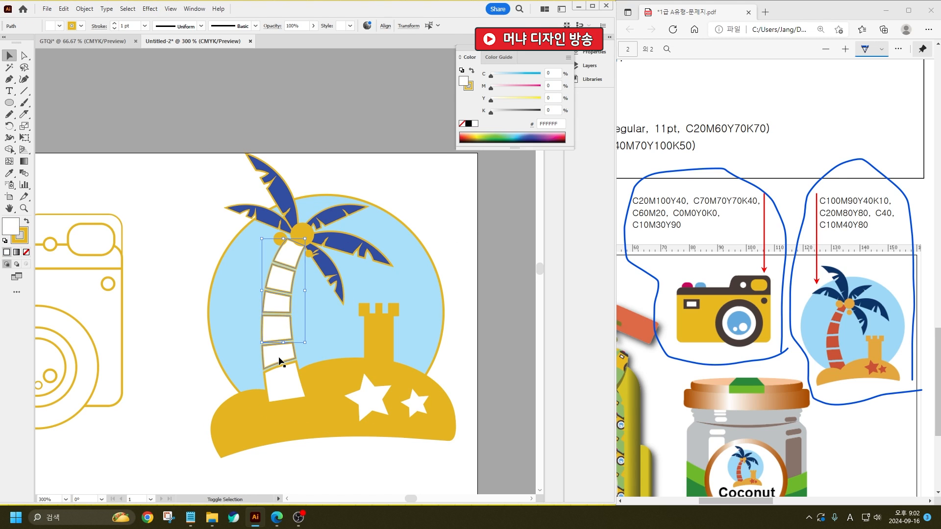
pyautogui.keyDown('shift'); pyautogui.click(294, 398); pyautogui.keyUp('shift')
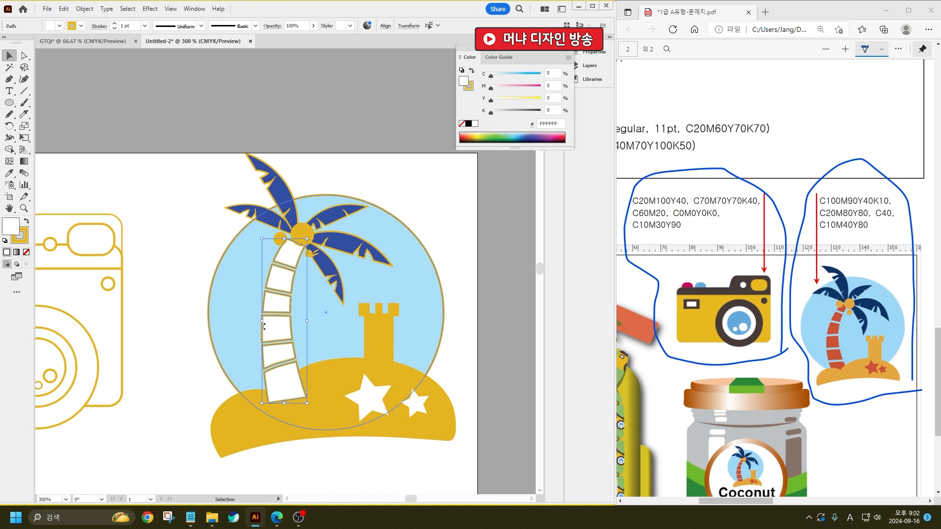
pyautogui.scroll(-1, 435, 292)
pyautogui.keyDown('shift'); pyautogui.click(401, 370); pyautogui.keyUp('shift')
pyautogui.keyDown('shift'); pyautogui.click(422, 366); pyautogui.keyUp('shift')
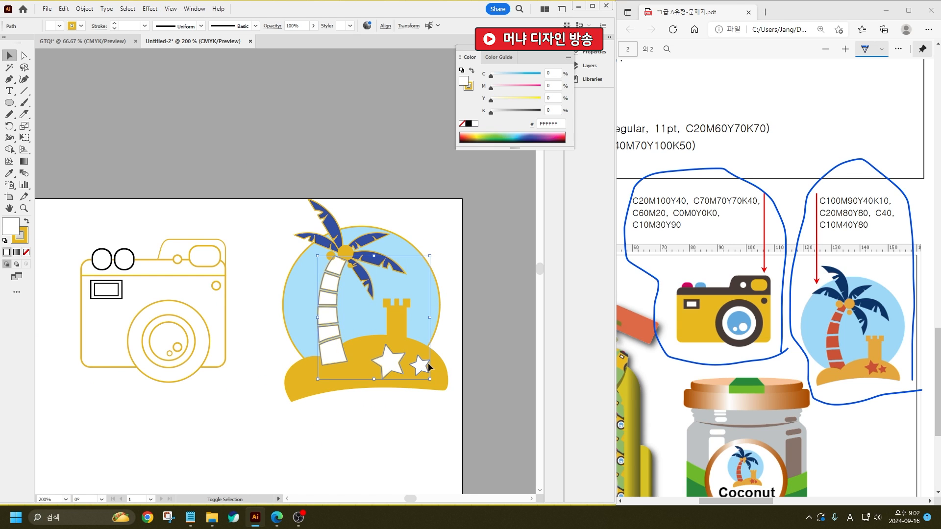
pyautogui.scroll(2, 381, 336)
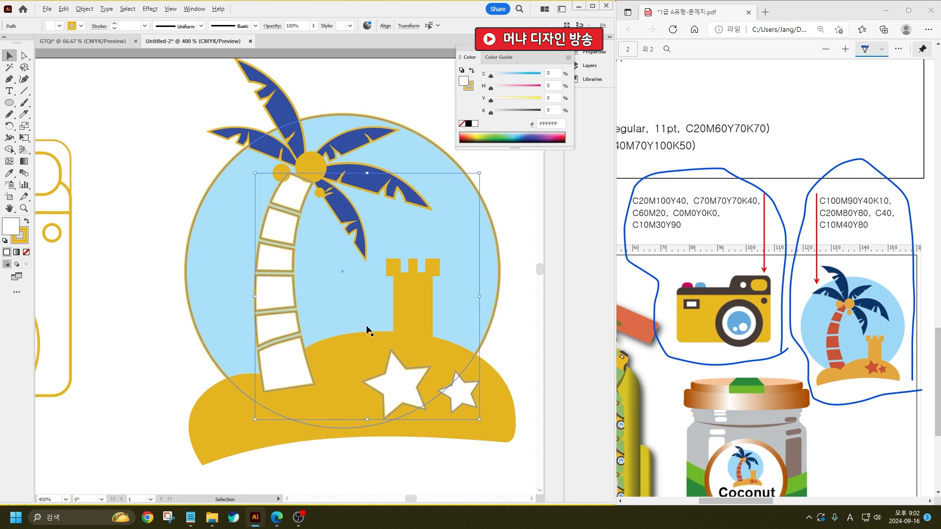
pyautogui.doubleClick(14, 229)
pyautogui.click(266, 288)
pyautogui.click(390, 249)
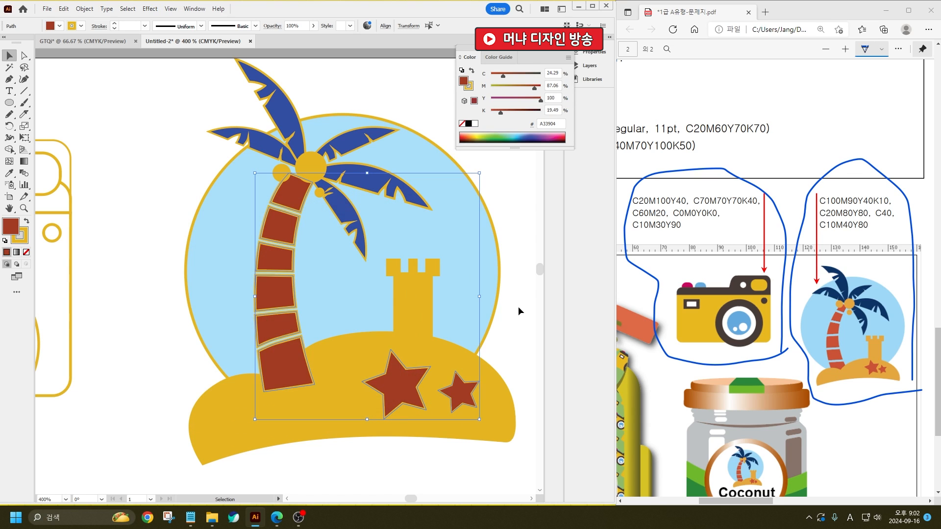
pyautogui.click(519, 311)
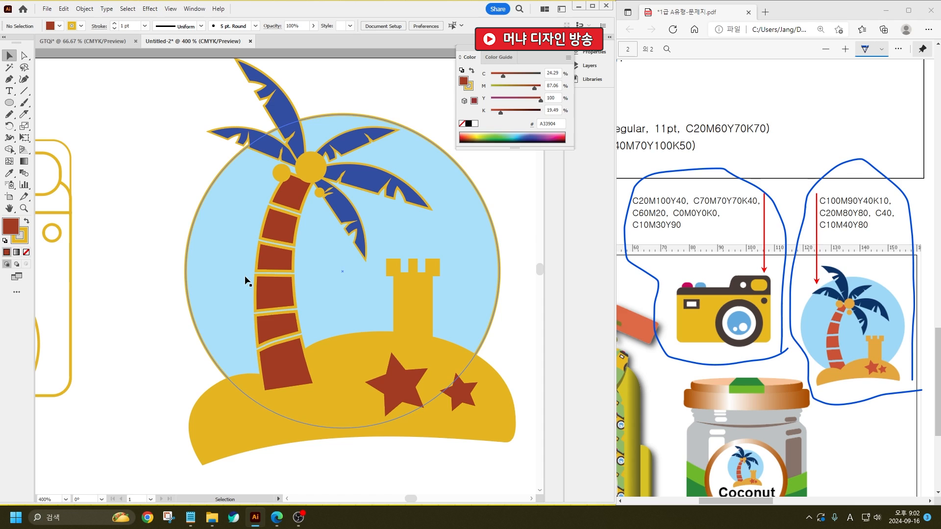
# - Remove the stroke from every shape of the palm tree island emblem
pyautogui.scroll(-1, 433, 374)
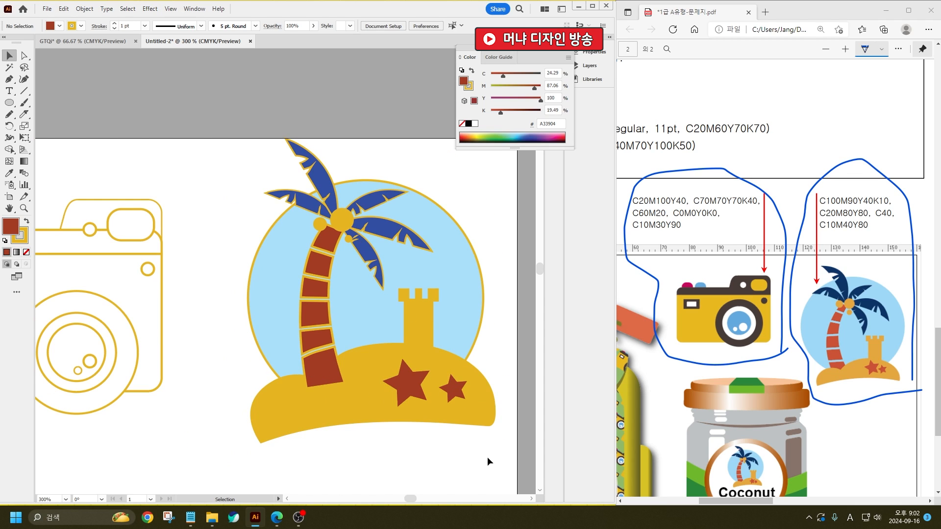
pyautogui.moveTo(483, 438); pyautogui.dragTo(231, 194)
pyautogui.click(82, 27)
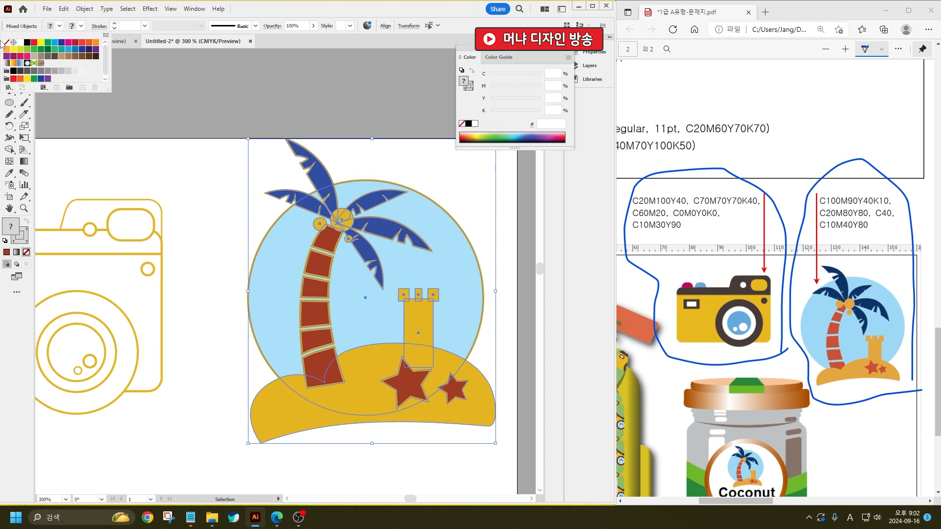
pyautogui.click(6, 43)
pyautogui.click(506, 372)
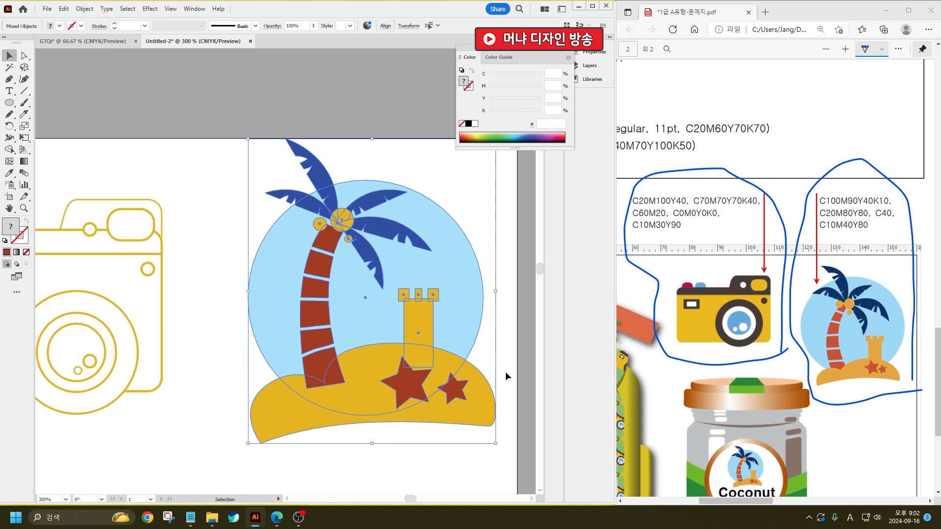
# - Scale the whole palm island emblem down and reposition it beside the camera
pyautogui.moveTo(497, 442); pyautogui.dragTo(427, 343)
pyautogui.moveTo(361, 230); pyautogui.dragTo(384, 278)
pyautogui.moveTo(449, 185); pyautogui.dragTo(482, 173)
pyautogui.moveTo(204, 313); pyautogui.dragTo(344, 299)
# - Fill the camera's lower body and rounded viewfinder with the gold sampled from the emblem's sand mound
pyautogui.click(312, 287)
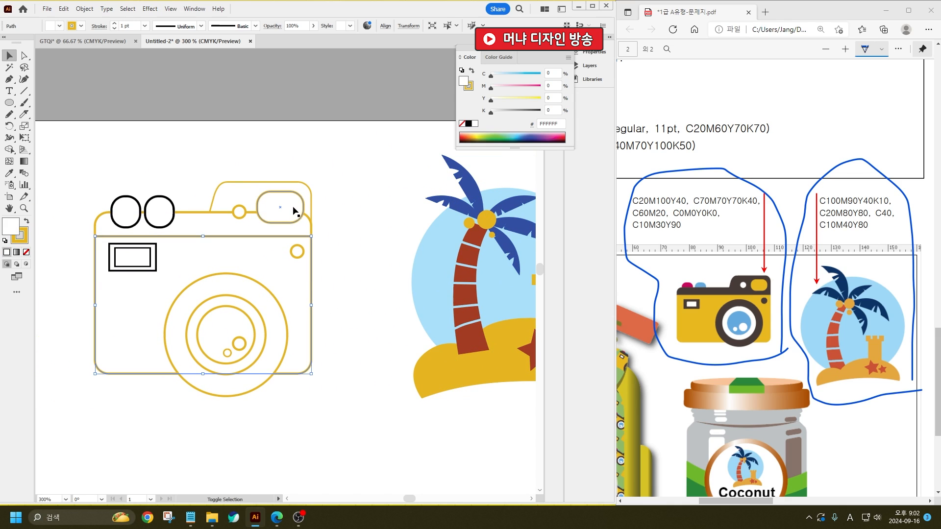
pyautogui.keyDown('shift'); pyautogui.click(263, 223); pyautogui.keyUp('shift')
pyautogui.click(9, 172)
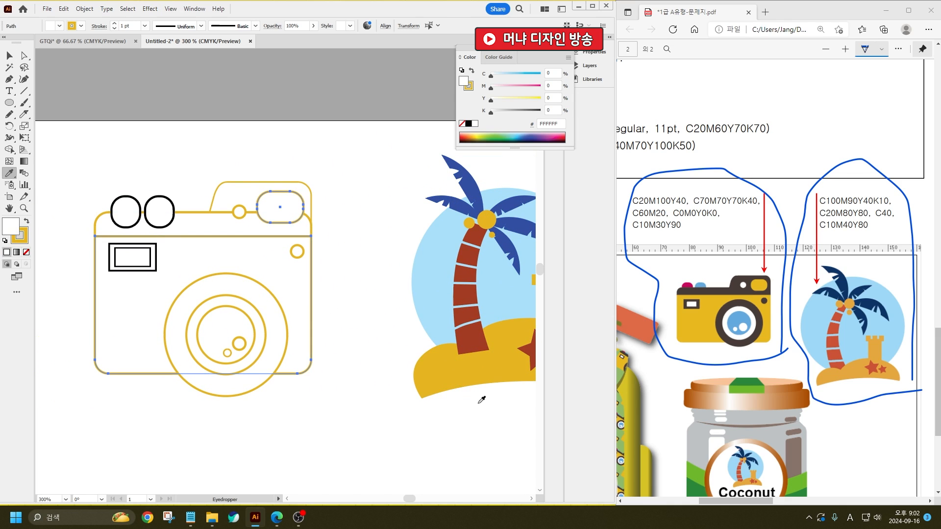
pyautogui.click(450, 367)
pyautogui.click(118, 66)
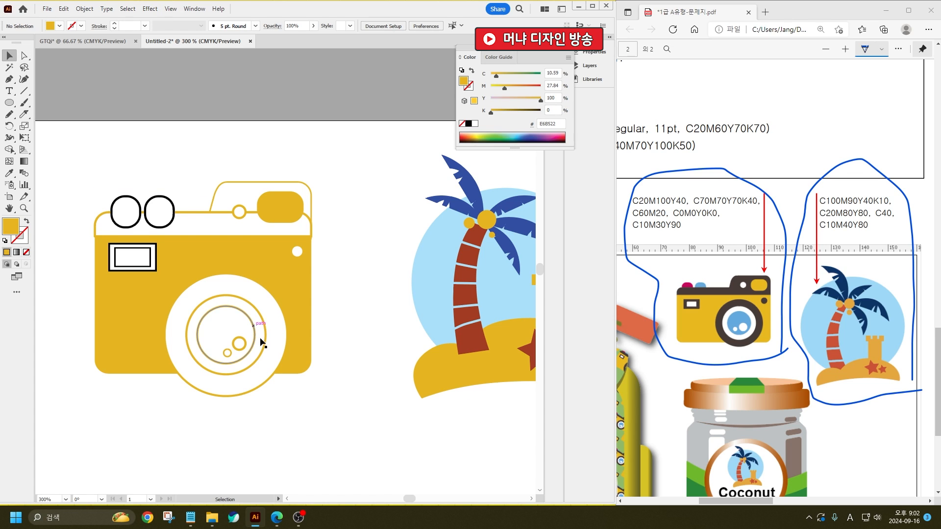
# - Fill the camera's outer lens ring, upper band and raised top section with dark brown 493125 and remove their strokes
pyautogui.click(227, 285)
pyautogui.keyDown('shift'); pyautogui.click(208, 224); pyautogui.keyUp('shift')
pyautogui.keyDown('shift'); pyautogui.click(218, 189); pyautogui.keyUp('shift')
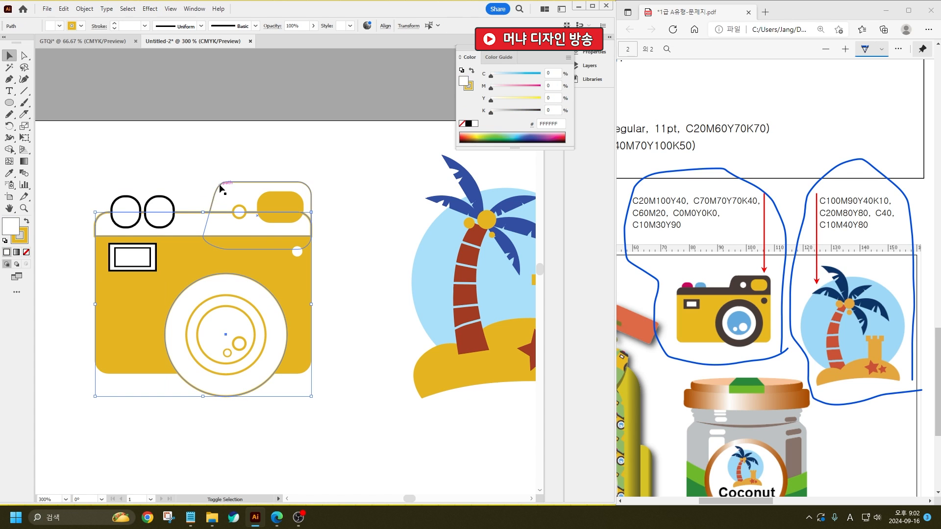
pyautogui.doubleClick(10, 227)
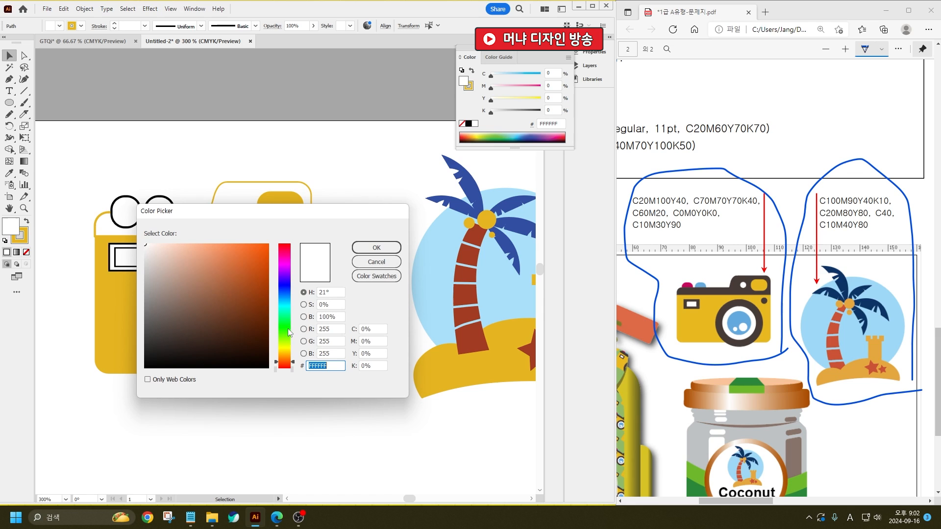
pyautogui.moveTo(249, 330)
pyautogui.mouseDown()
pyautogui.moveTo(200, 328)
pyautogui.moveTo(206, 332)
pyautogui.mouseUp()
pyautogui.click(377, 248)
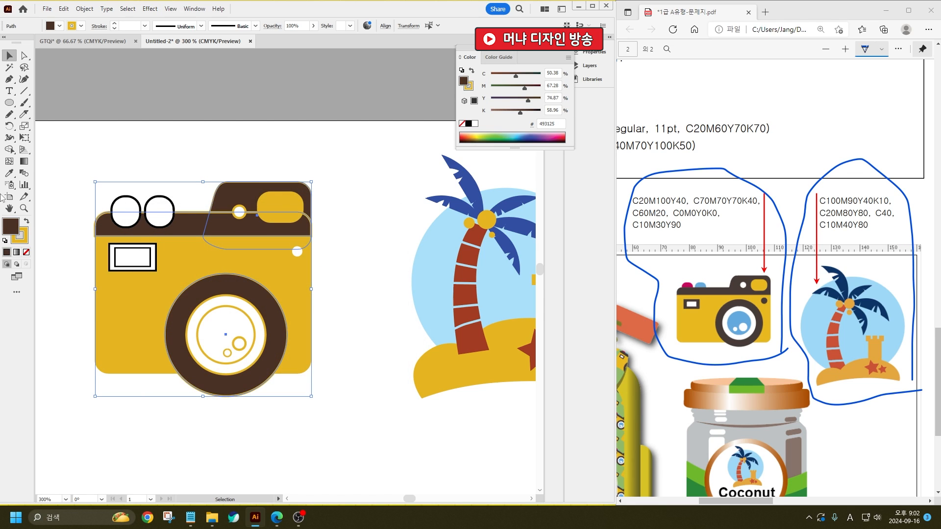
pyautogui.click(80, 26)
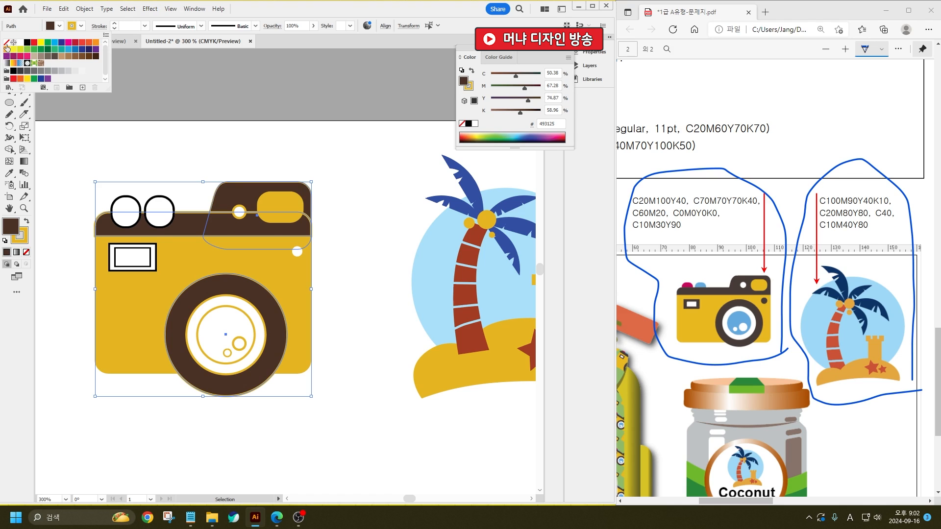
pyautogui.click(7, 47)
pyautogui.click(272, 109)
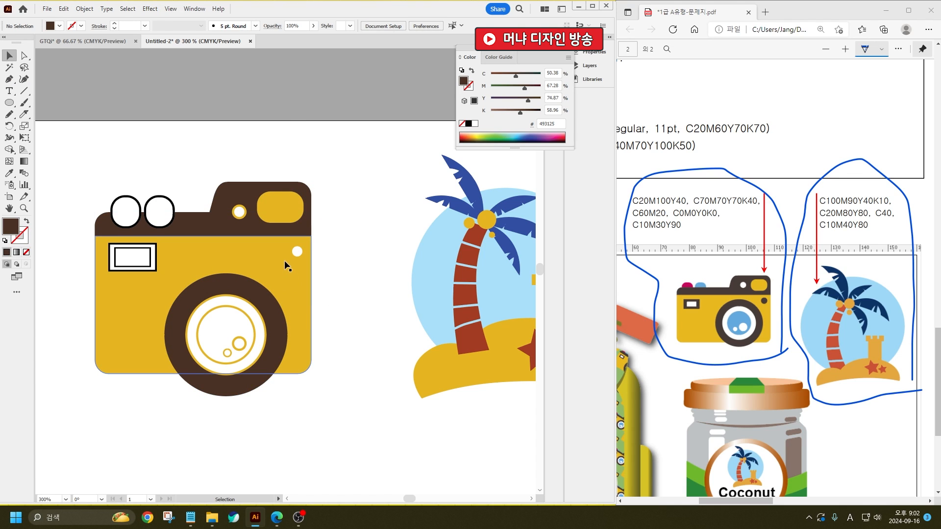
# - Fill the small dot on the camera body with the dark brown sampled from the upper band
pyautogui.click(291, 251)
pyautogui.click(9, 173)
pyautogui.click(256, 228)
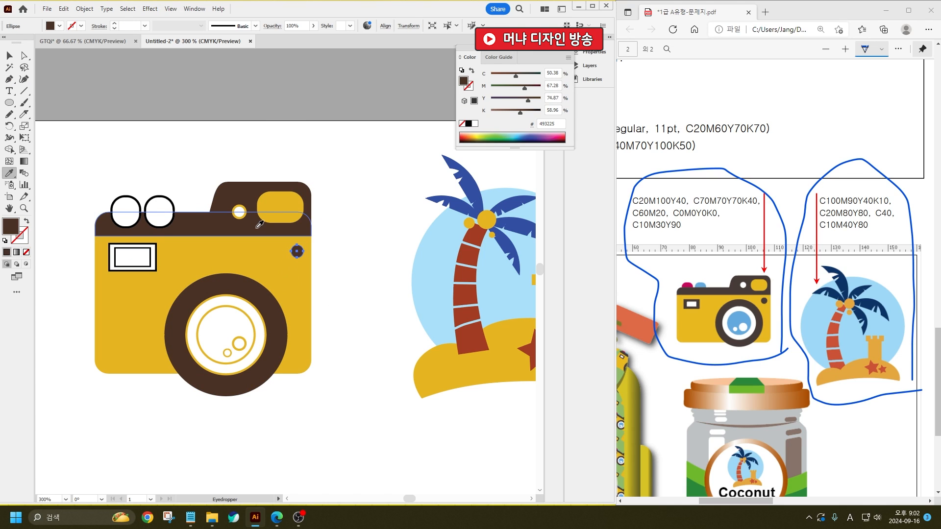
pyautogui.click(9, 55)
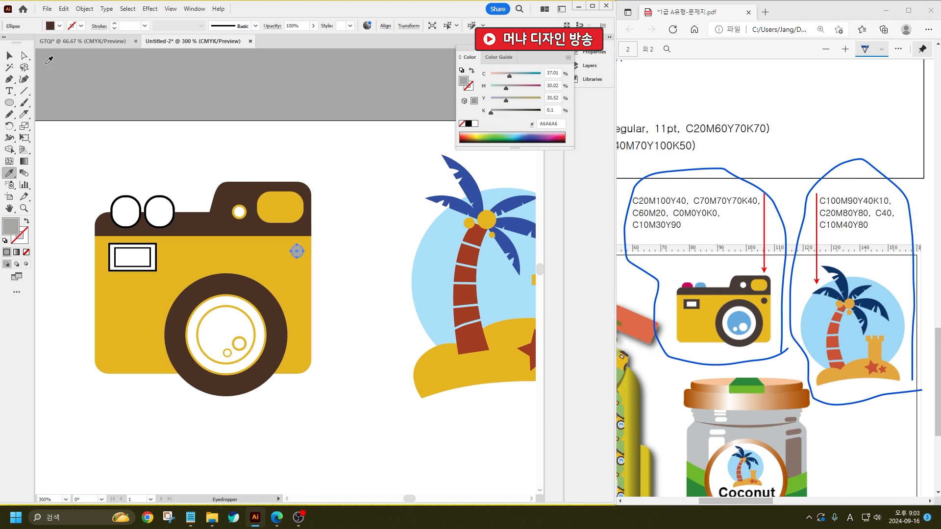
pyautogui.click(161, 144)
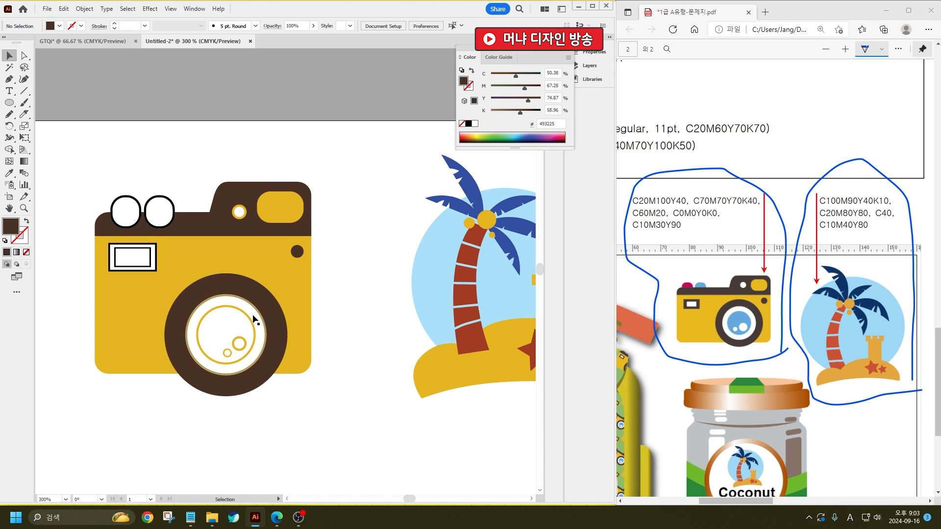
# - Apply the emblem background's light blue to the camera's inner lens circle and to the second button on top, without strokes
pyautogui.click(236, 325)
pyautogui.click(9, 173)
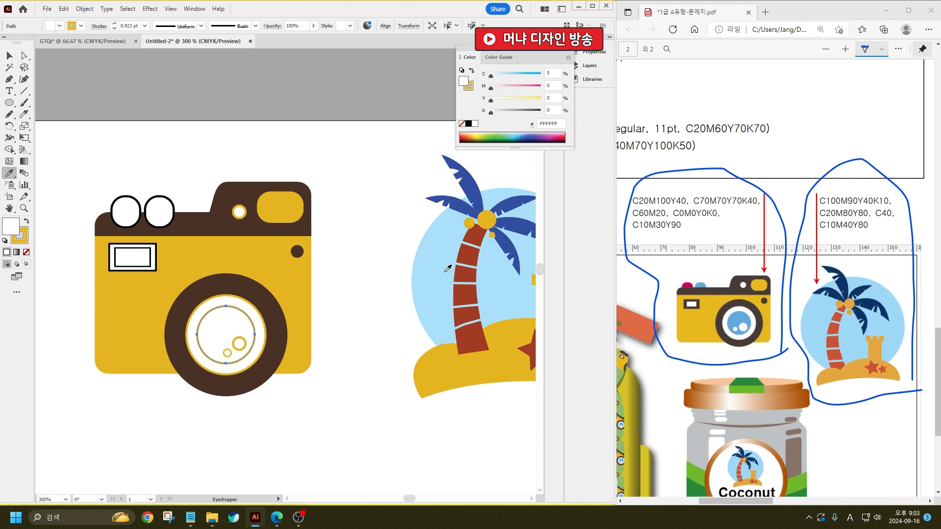
pyautogui.click(430, 272)
pyautogui.keyDown('ctrl'); pyautogui.click(160, 163); pyautogui.keyUp('ctrl')
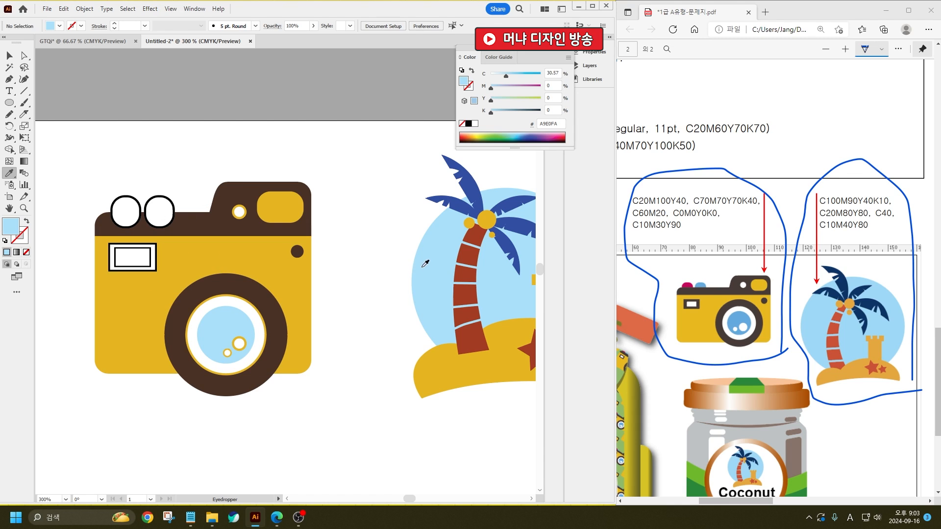
pyautogui.keyDown('ctrl'); pyautogui.click(158, 212); pyautogui.keyUp('ctrl')
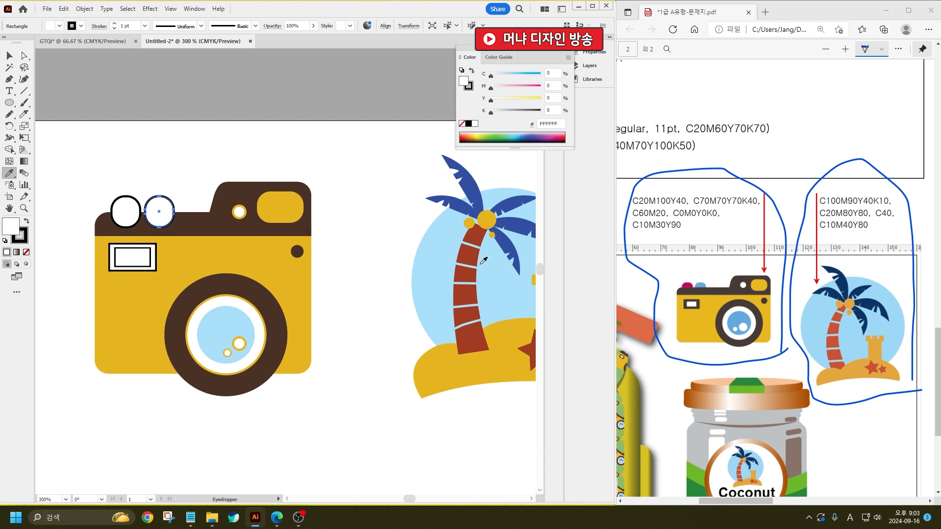
pyautogui.click(226, 321)
pyautogui.click(9, 56)
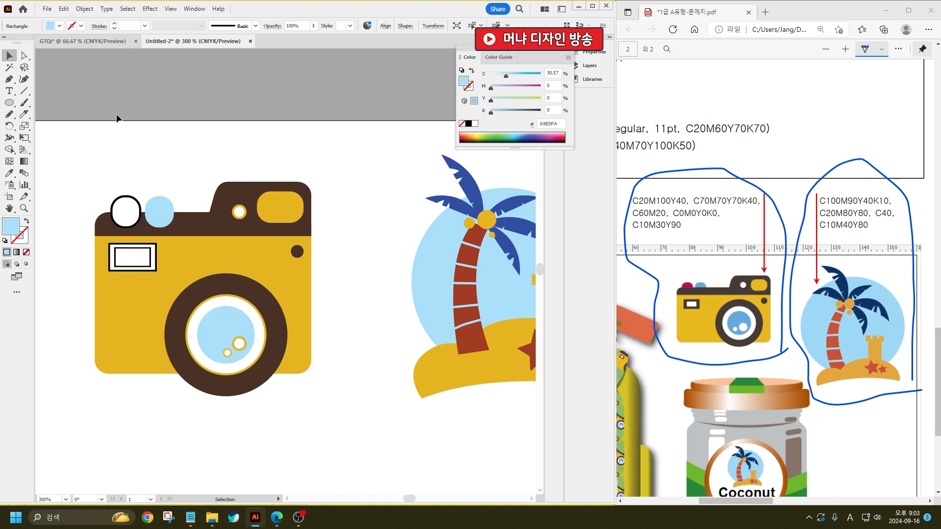
# - Fill the camera's first top button with magenta EC008C and remove its stroke
pyautogui.click(128, 208)
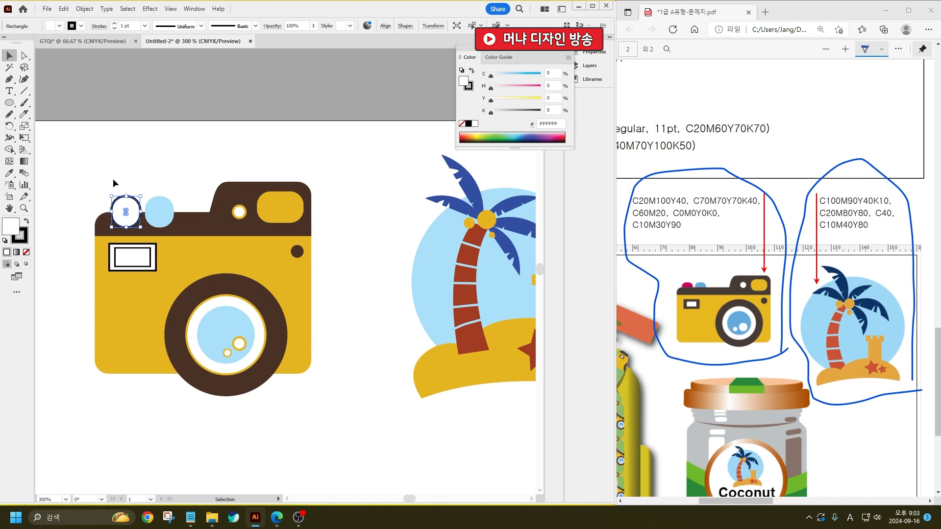
pyautogui.click(59, 27)
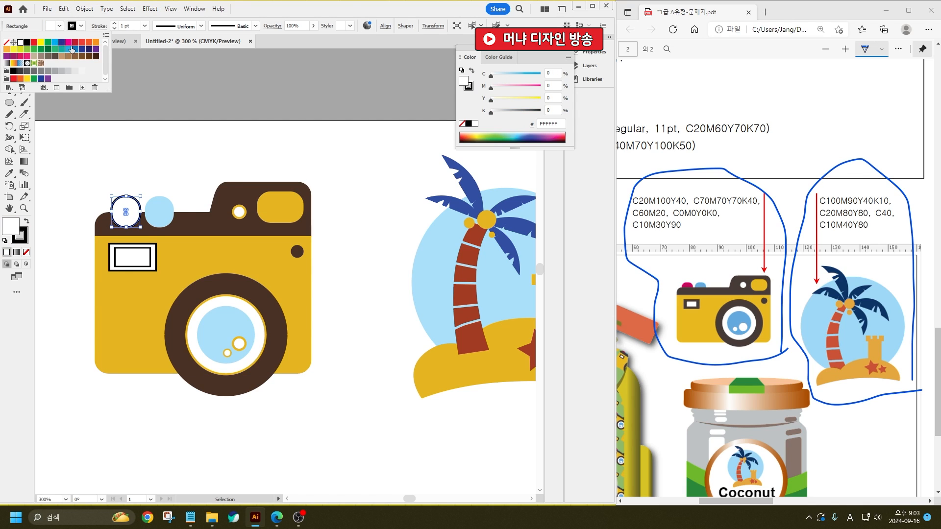
pyautogui.click(68, 43)
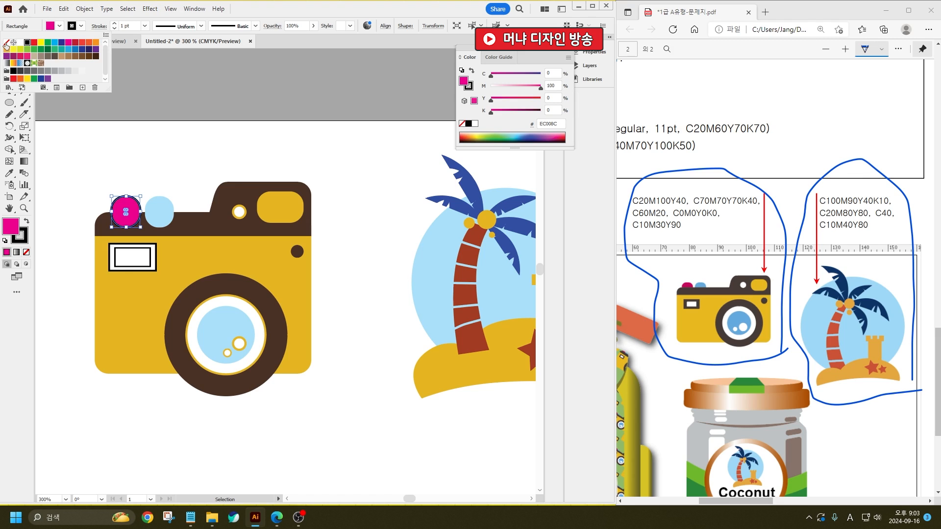
pyautogui.click(188, 166)
# - Select the magenta and light blue buttons on top of the camera together
pyautogui.click(126, 205)
pyautogui.keyDown('shift'); pyautogui.click(169, 203); pyautogui.keyUp('shift')
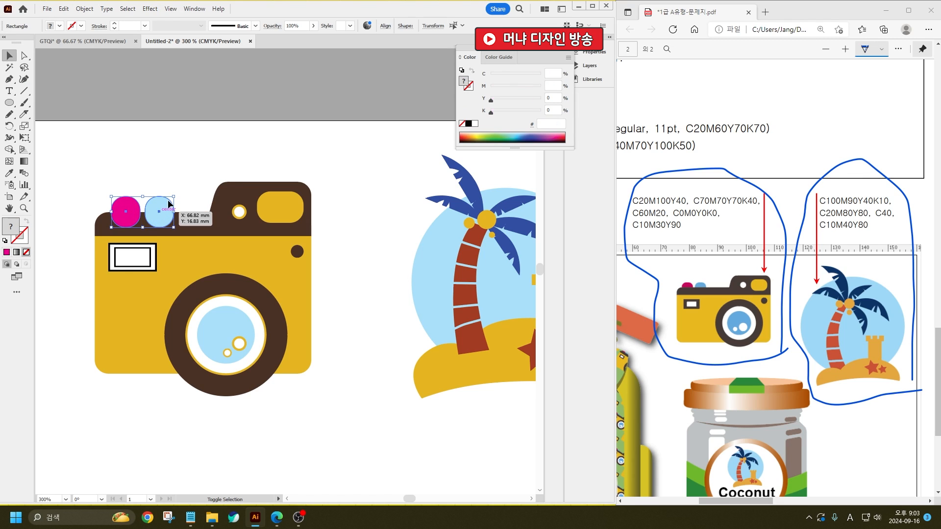
# - Send the magenta and light blue button shapes on top of the camera to the back of the artwork
pyautogui.hotkey('ctrl', 'shift', '[')
pyautogui.click(313, 147)
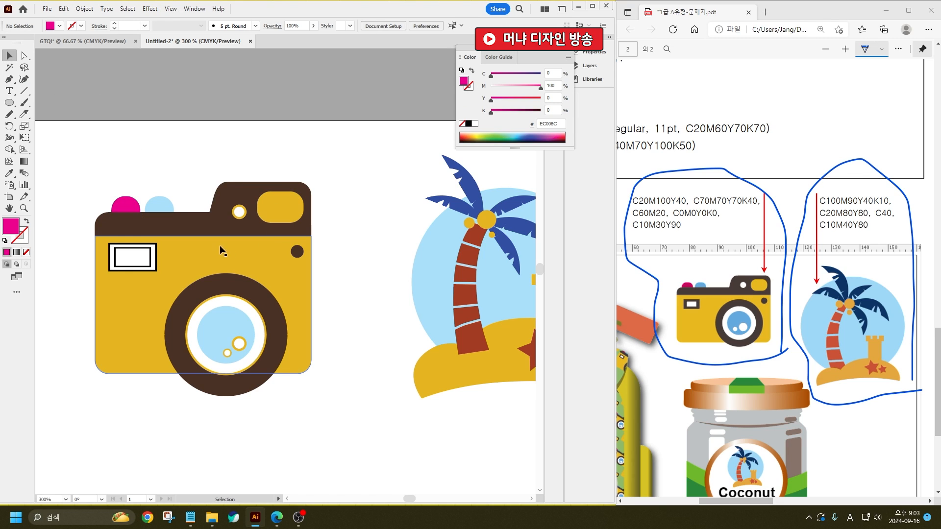
# - Apply the camera top's dark brown appearance to the outer window rectangle with the Eyedropper
pyautogui.click(153, 257)
pyautogui.click(9, 173)
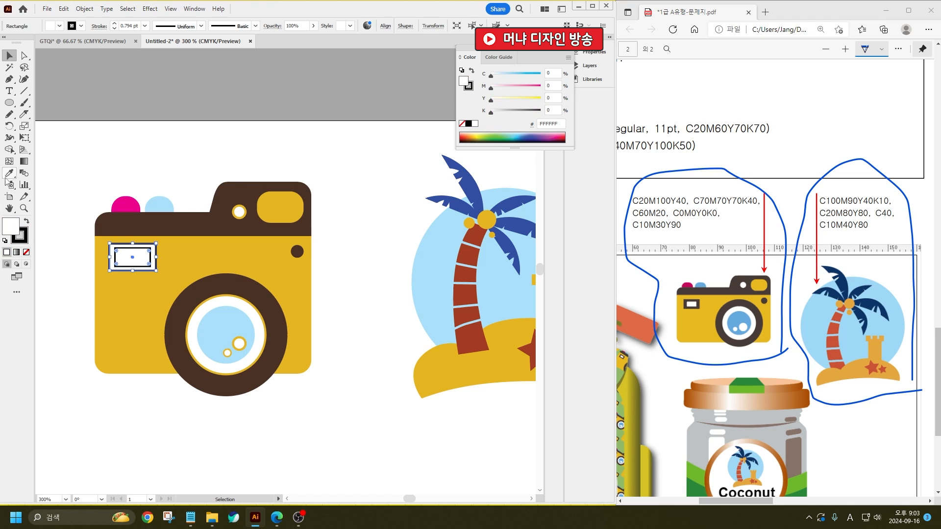
pyautogui.click(99, 223)
pyautogui.click(8, 56)
pyautogui.click(105, 97)
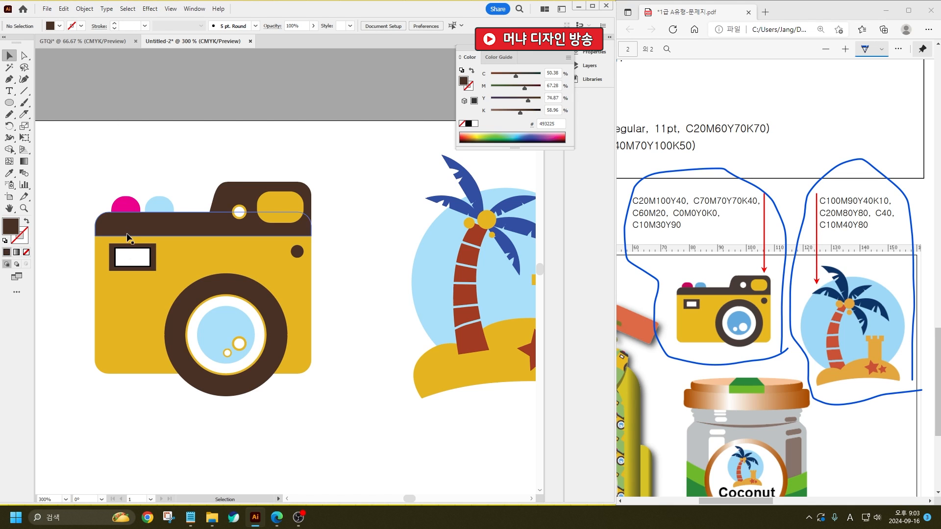
# - Set the stroke of the white inner window rectangle on the camera body to None
pyautogui.click(129, 253)
pyautogui.click(79, 26)
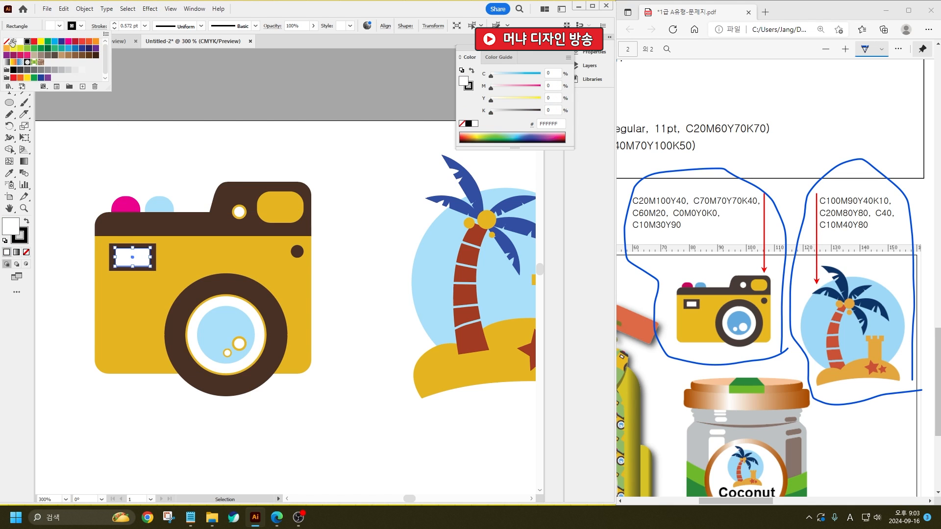
pyautogui.click(11, 45)
pyautogui.click(285, 133)
pyautogui.click(286, 132)
# - Set the stroke of the small white circle beside the camera's gold viewfinder to None
pyautogui.click(239, 216)
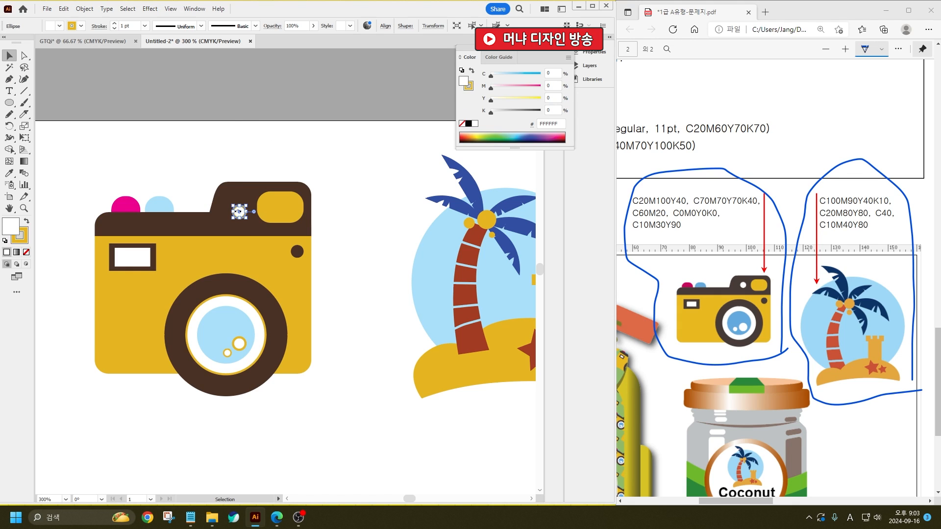
pyautogui.click(80, 26)
pyautogui.click(7, 44)
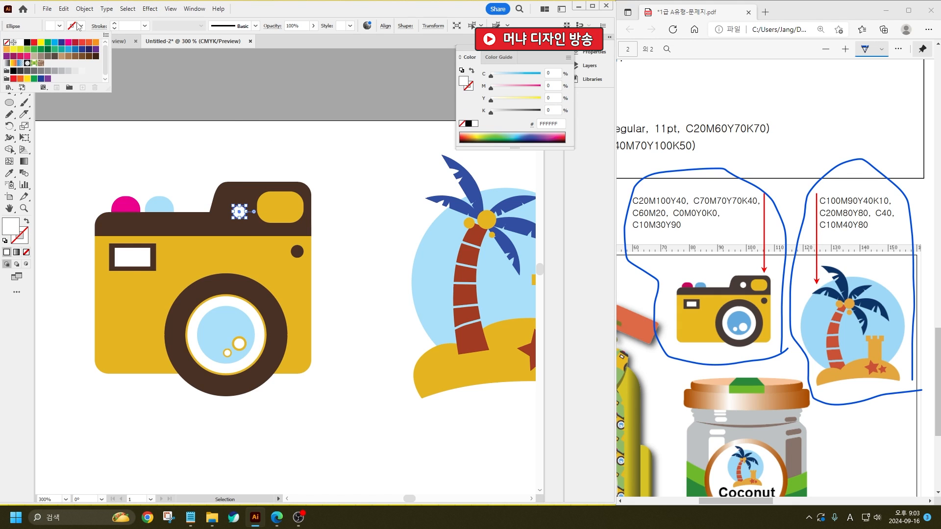
pyautogui.click(263, 129)
pyautogui.click(263, 129)
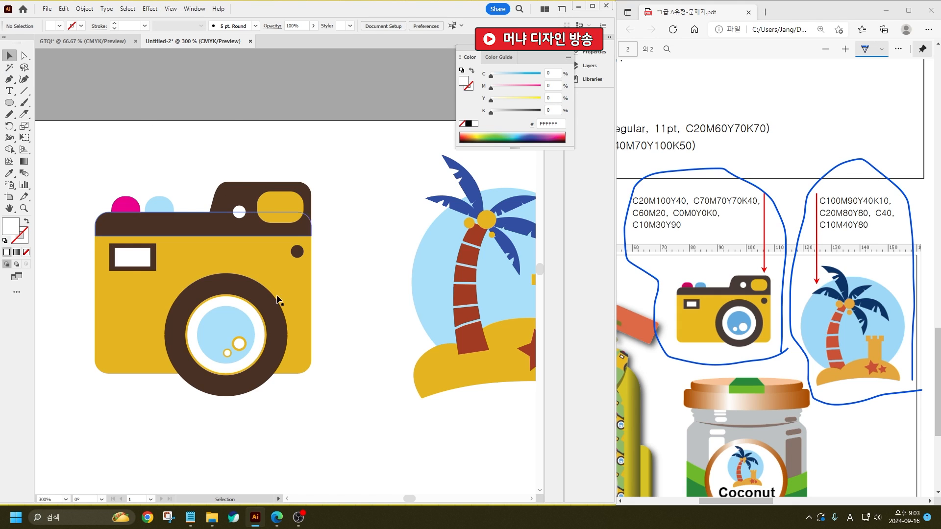
# - Remove the gold stroke from the large white circle inside the camera lens
pyautogui.click(259, 352)
pyautogui.click(25, 242)
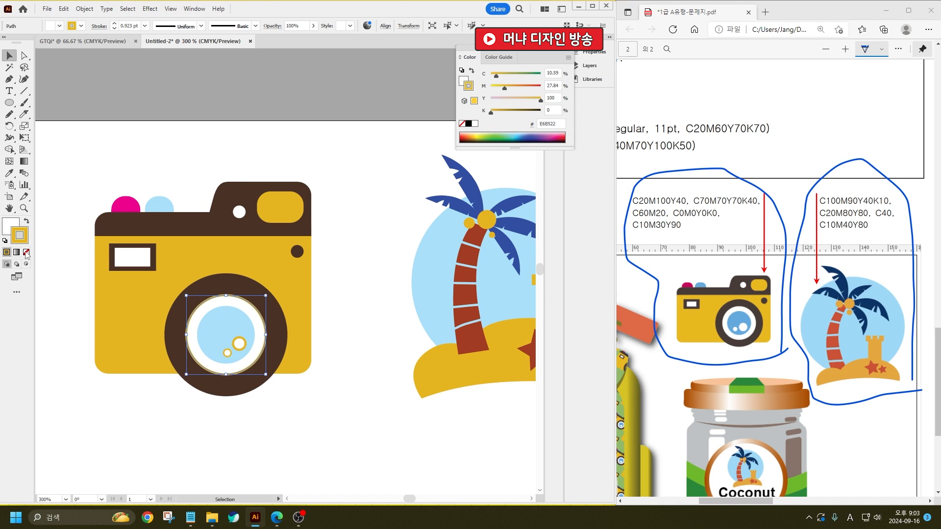
pyautogui.click(26, 252)
pyautogui.click(11, 226)
pyautogui.click(166, 405)
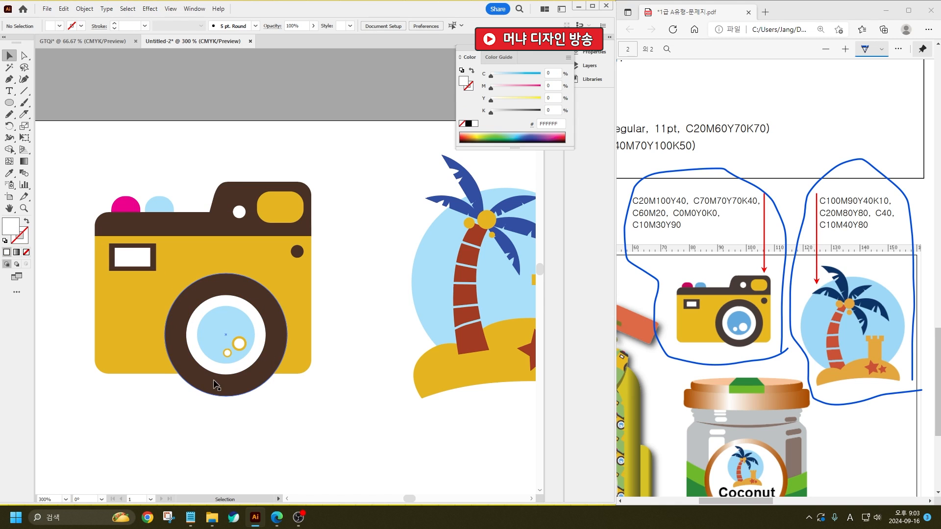
# - Match both small highlight circles in the lens to the strokeless white lens circle with the Eyedropper
pyautogui.click(242, 350)
pyautogui.keyDown('shift'); pyautogui.click(226, 354); pyautogui.keyUp('shift')
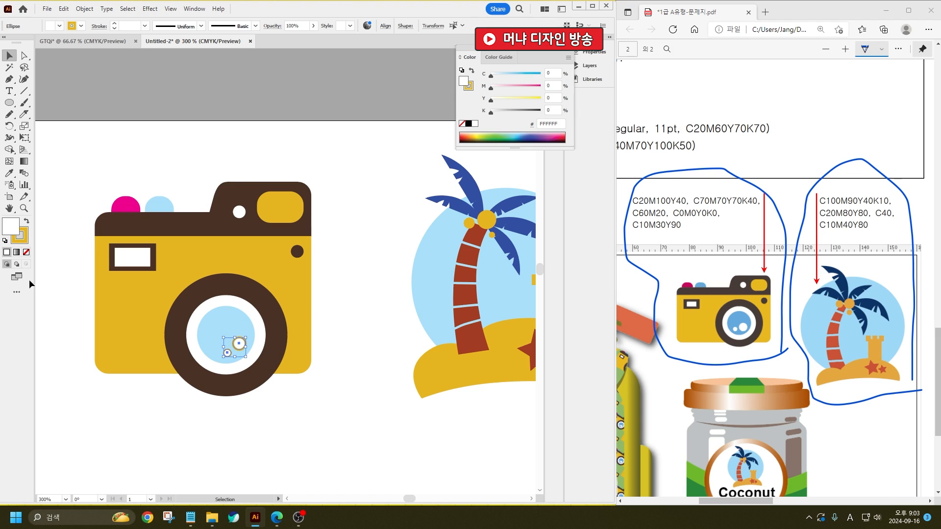
pyautogui.click(9, 173)
pyautogui.click(225, 299)
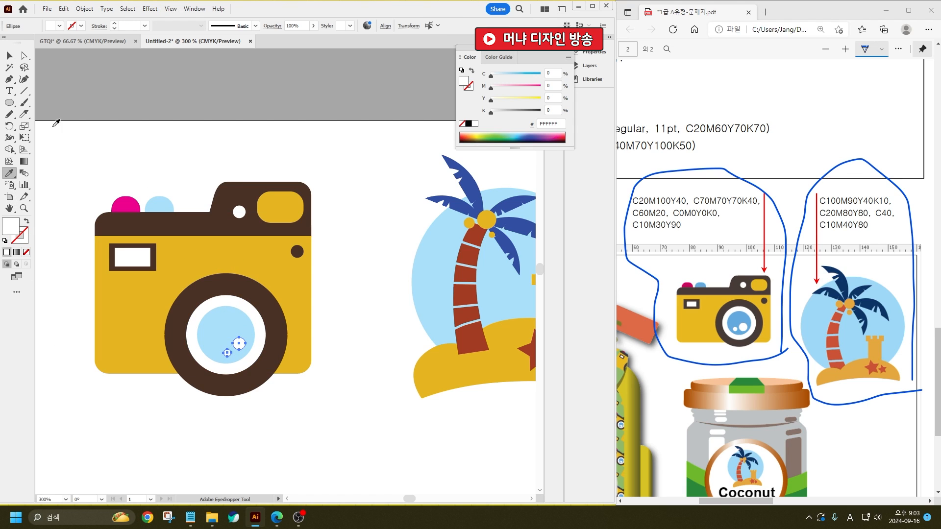
pyautogui.click(9, 68)
pyautogui.click(207, 125)
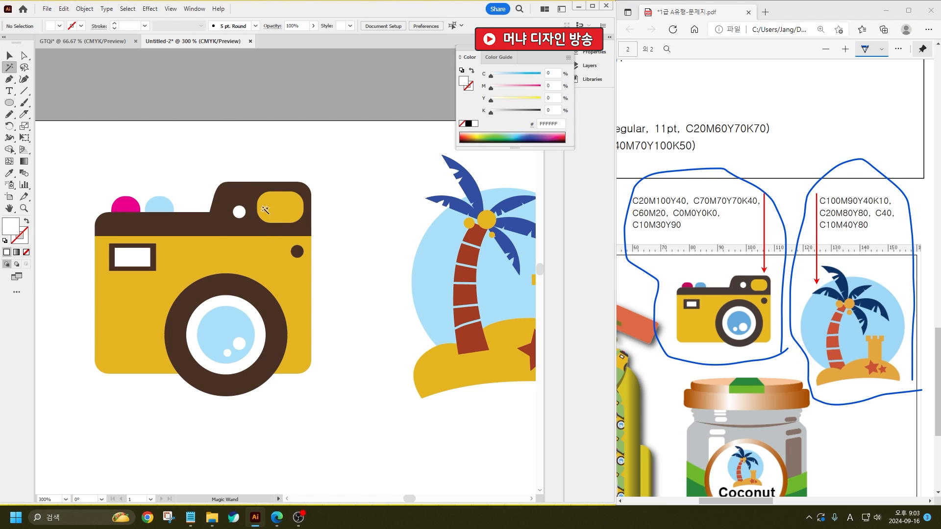
# - Group all parts of the camera illustration
pyautogui.click(10, 56)
pyautogui.moveTo(101, 142); pyautogui.dragTo(328, 401)
pyautogui.hotkey('ctrl', '1')
pyautogui.click(381, 347)
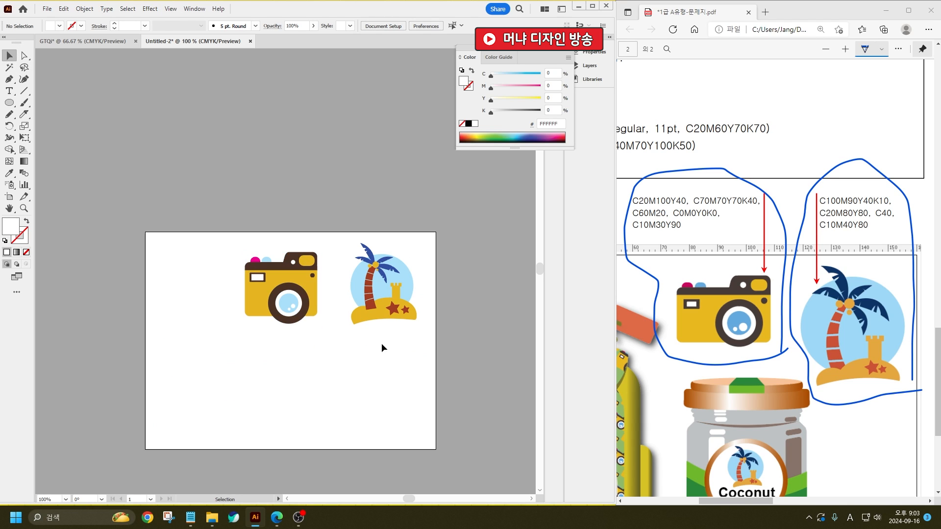
# - Scale the camera group down slightly and move it closer to the palm island illustration
pyautogui.click(279, 319)
pyautogui.hotkey('ctrl', '=')
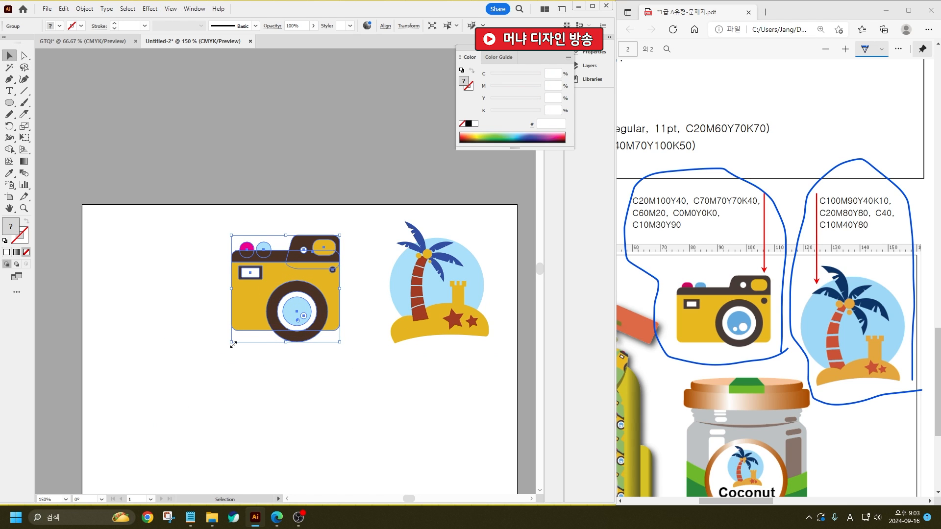
pyautogui.moveTo(233, 344); pyautogui.dragTo(247, 327)
pyautogui.moveTo(302, 285); pyautogui.dragTo(325, 279)
pyautogui.click(387, 413)
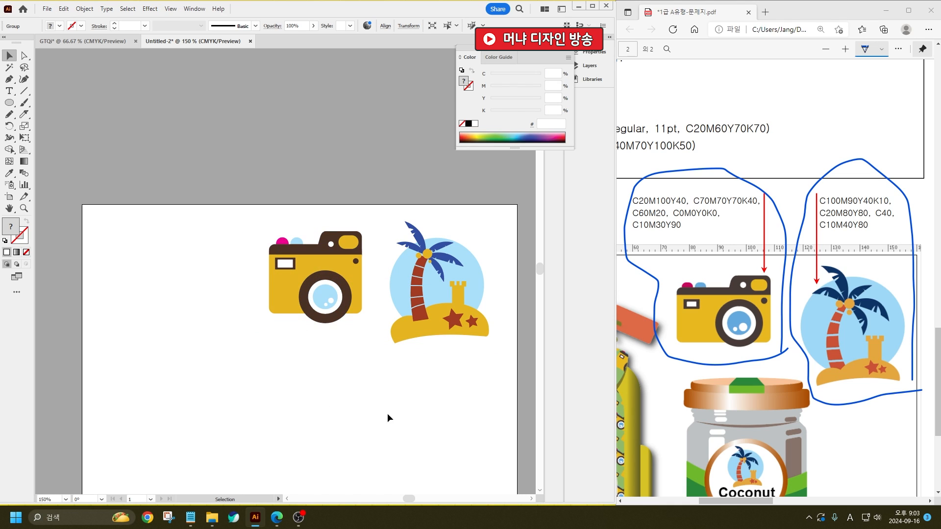
pyautogui.scroll(-1, 387, 413)
pyautogui.scroll(-1, 414, 377)
pyautogui.scroll(1, 415, 377)
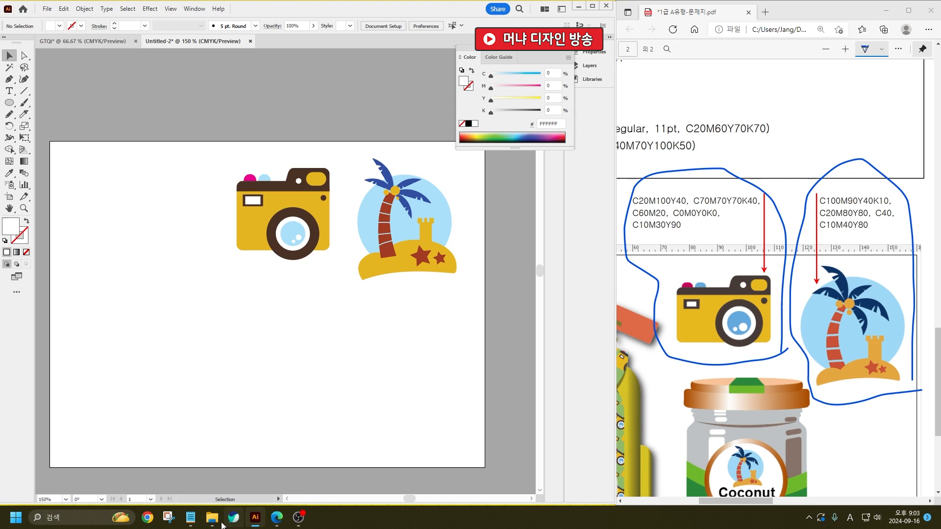
# - Switch to Notepad and add a "Pattern" heading with the line "적용할 영역 그리기" at the end of the notes
pyautogui.click(190, 517)
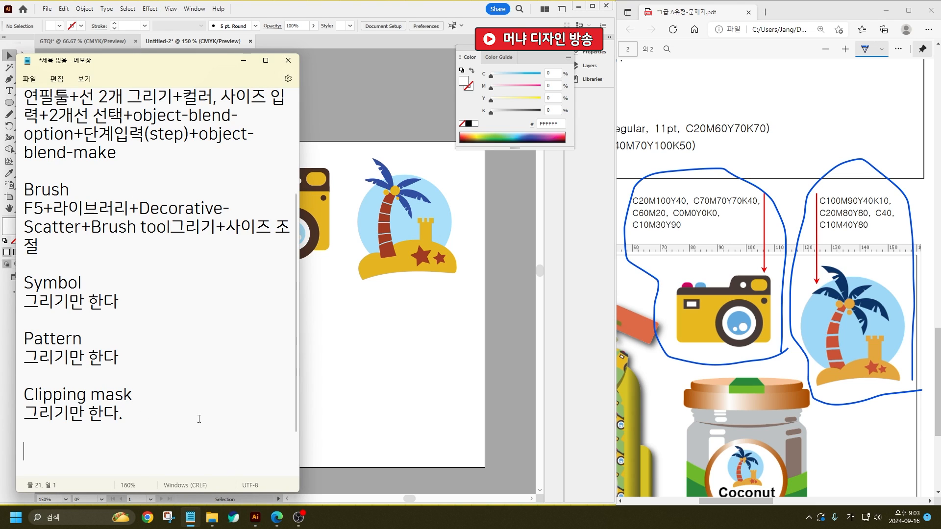
pyautogui.press('Return')
pyautogui.press('Return')
pyautogui.press('Return')
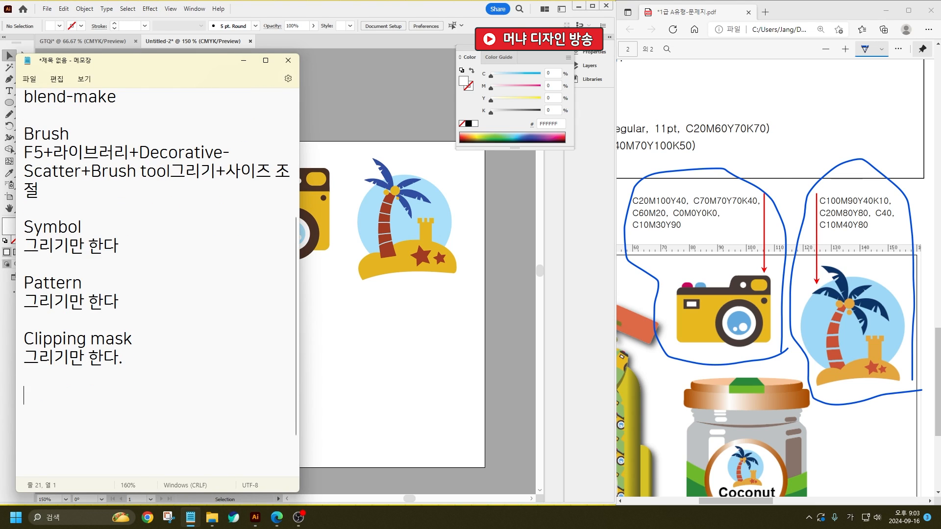
pyautogui.write('Pattern ')
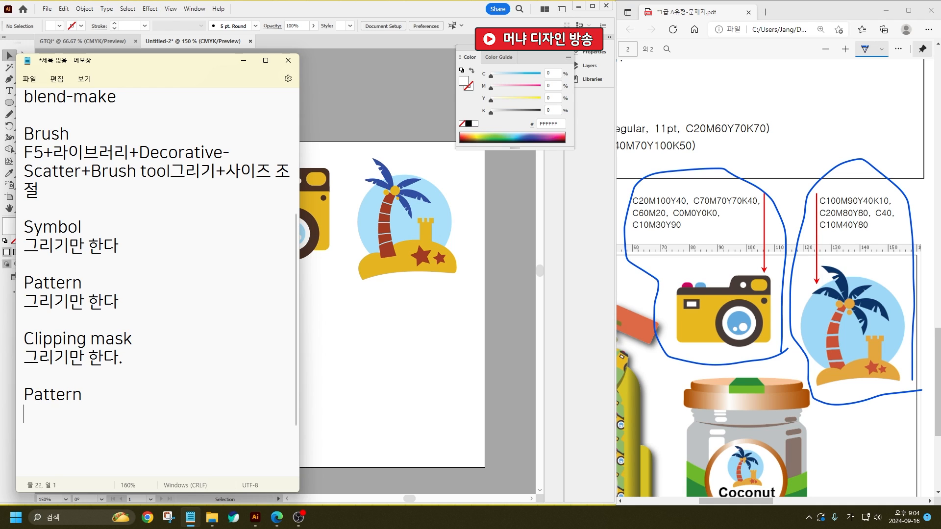
pyautogui.write('적용할 영')
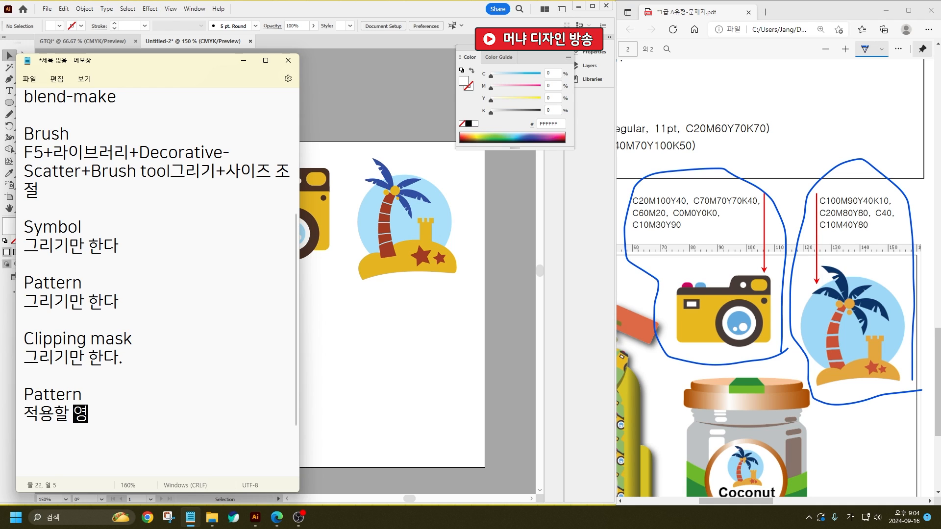
pyautogui.write('역 그리기')
pyautogui.press('Return')
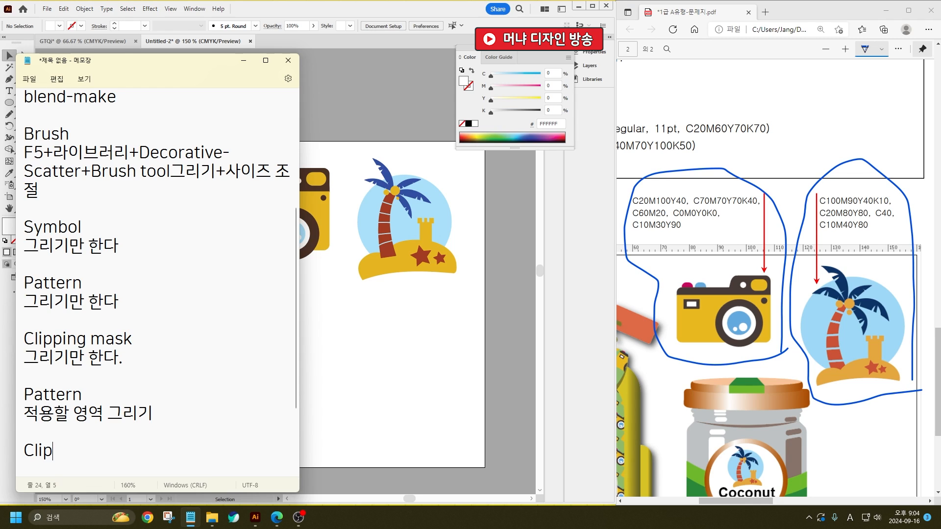
# - Add a "Clipping mask" heading with the line "적용할 영역 그리기" below the last note
pyautogui.write('Clipping ')
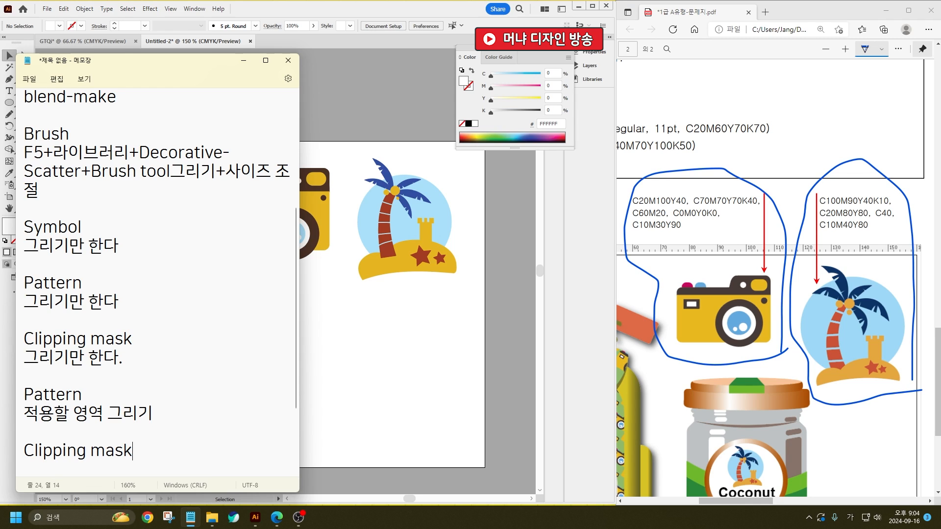
pyautogui.write('mask')
pyautogui.press('Return')
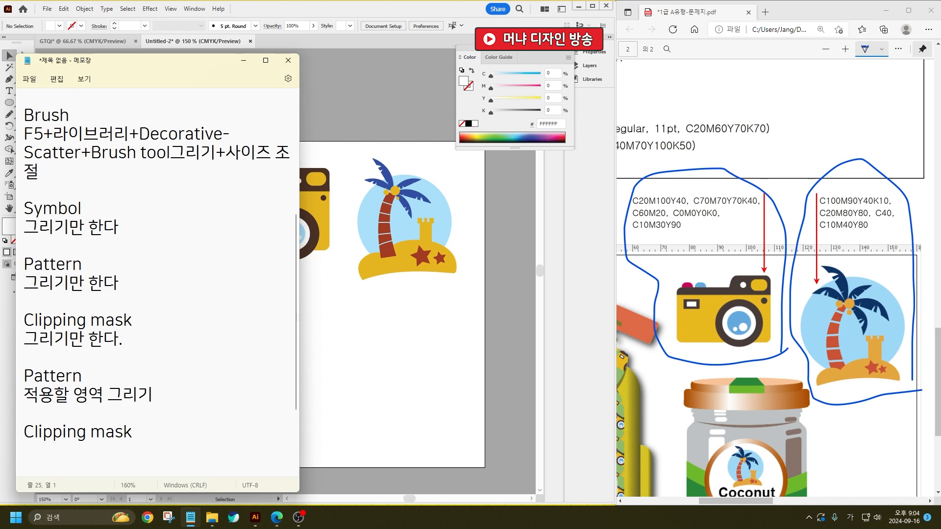
pyautogui.write('적용ㅎ')
pyautogui.write('할 영역 ㄱ')
pyautogui.write('그리기')
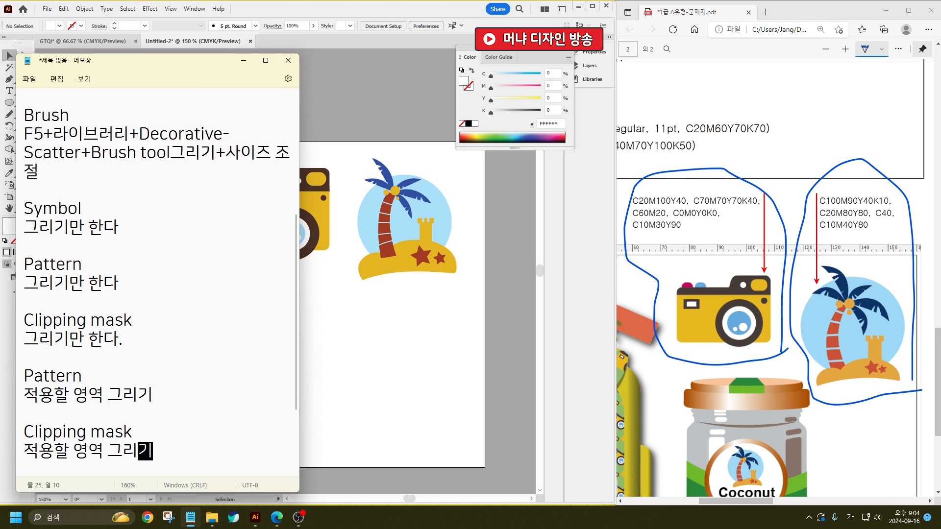
# - In the reference PDF, ink a rectangle beside the coconut oil jar and outline the suitcase's patterned flap and front panel
pyautogui.click(414, 422)
pyautogui.scroll(-3, 755, 412)
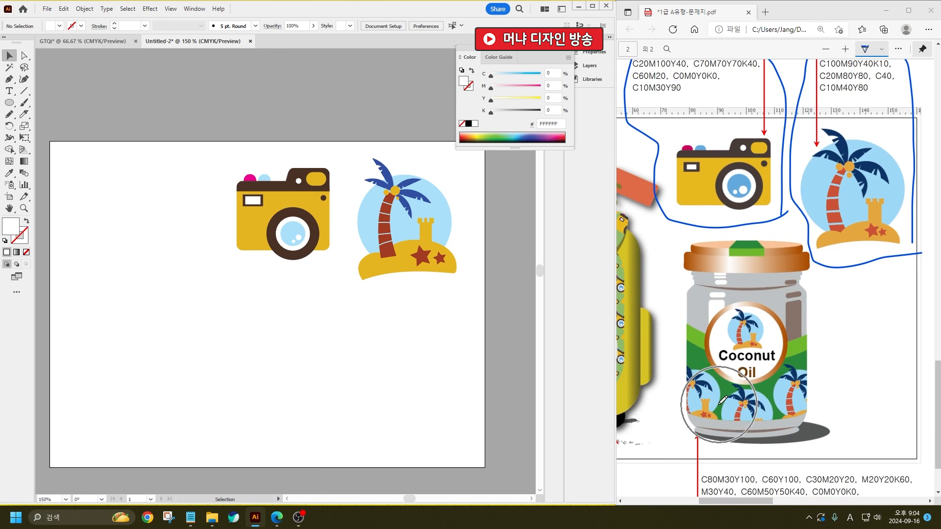
pyautogui.moveTo(841, 291)
pyautogui.mouseDown()
pyautogui.moveTo(846, 401)
pyautogui.moveTo(900, 407)
pyautogui.moveTo(911, 400)
pyautogui.moveTo(913, 294)
pyautogui.mouseUp()
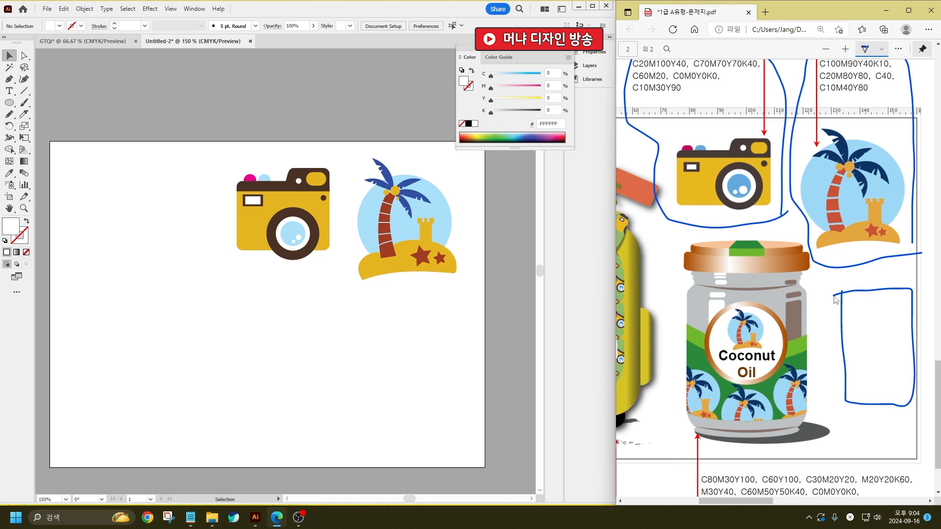
pyautogui.moveTo(763, 504); pyautogui.dragTo(728, 504)
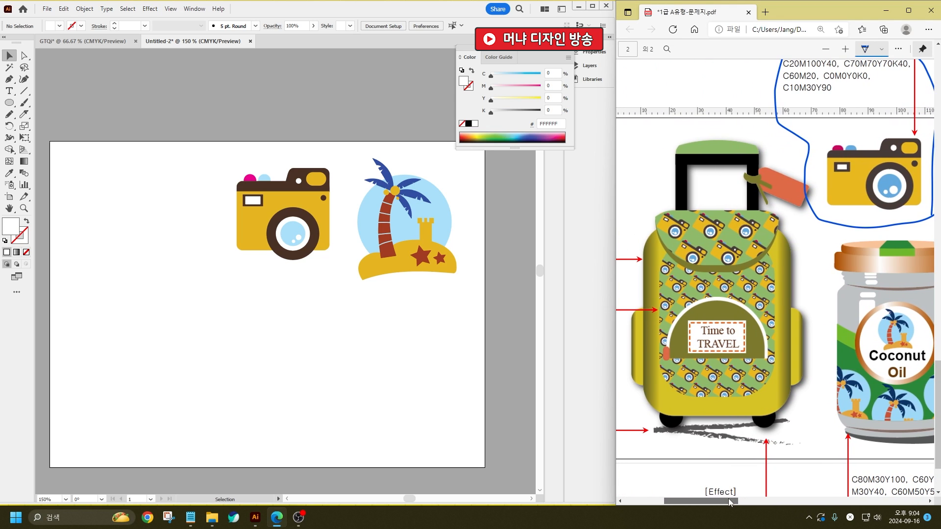
pyautogui.moveTo(657, 225)
pyautogui.mouseDown()
pyautogui.moveTo(695, 263)
pyautogui.moveTo(767, 256)
pyautogui.moveTo(782, 219)
pyautogui.moveTo(691, 214)
pyautogui.moveTo(646, 259)
pyautogui.moveTo(666, 250)
pyautogui.moveTo(659, 353)
pyautogui.moveTo(723, 405)
pyautogui.moveTo(790, 364)
pyautogui.moveTo(773, 251)
pyautogui.mouseUp()
# - In Illustrator, draw a tall rounded rectangle with enlarged corners below the camera and a wide rounded rectangle across its lower half
pyautogui.click(232, 359)
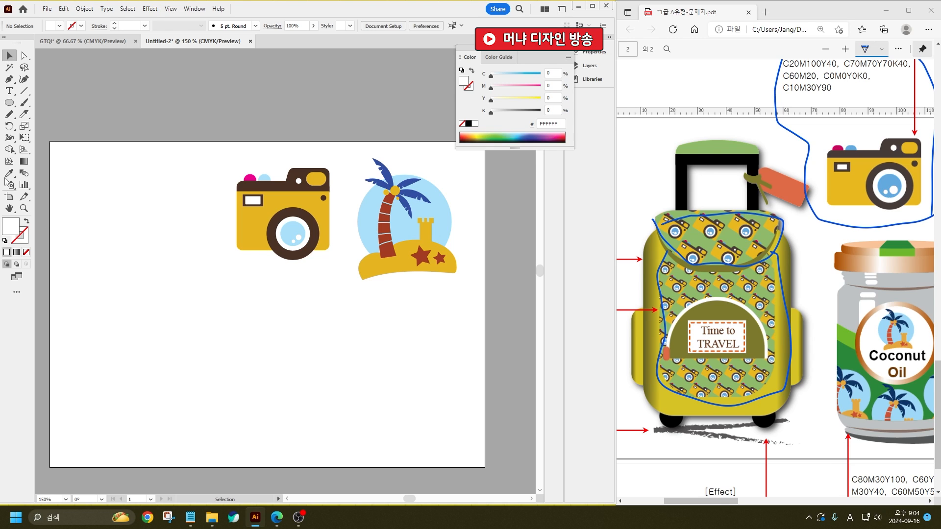
pyautogui.moveTo(9, 102); pyautogui.dragTo(41, 119)
pyautogui.click(41, 119)
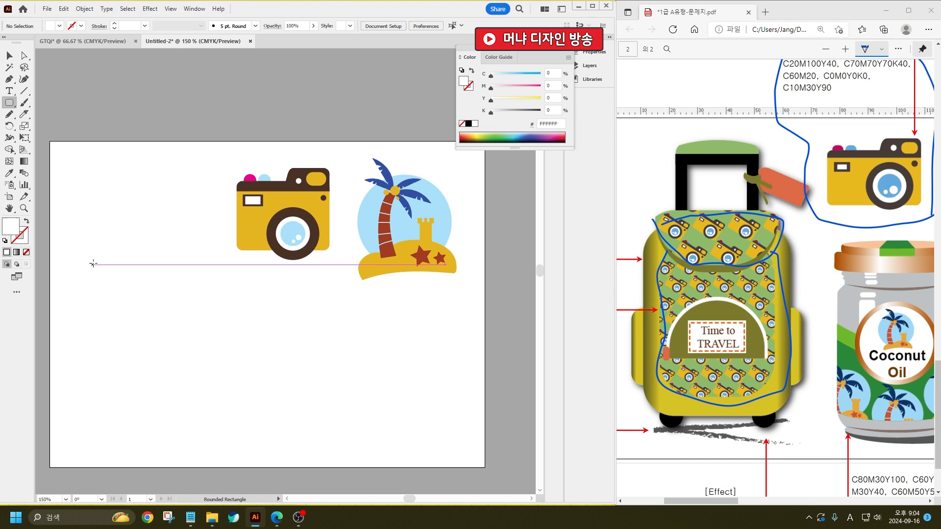
pyautogui.moveTo(93, 260); pyautogui.dragTo(223, 438)
pyautogui.press('Up')
pyautogui.press('Up')
pyautogui.press('Up')
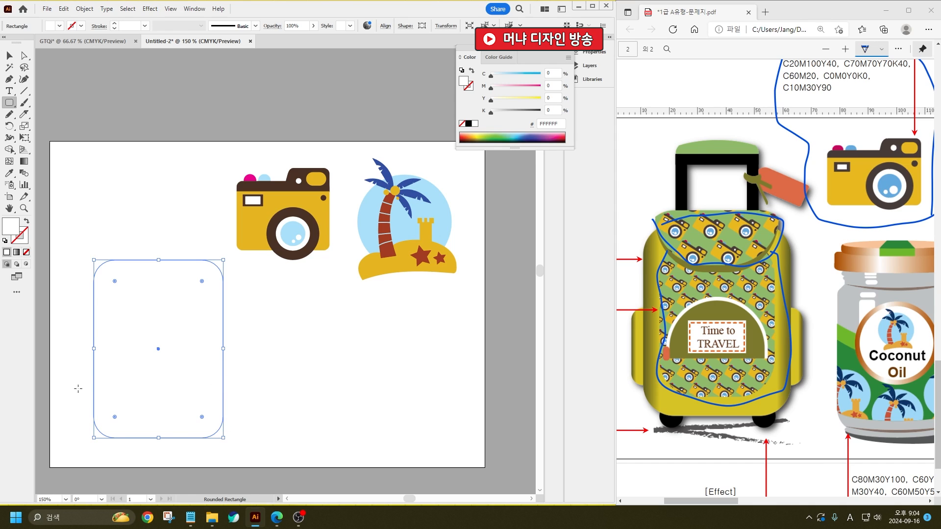
pyautogui.moveTo(76, 330); pyautogui.dragTo(237, 412)
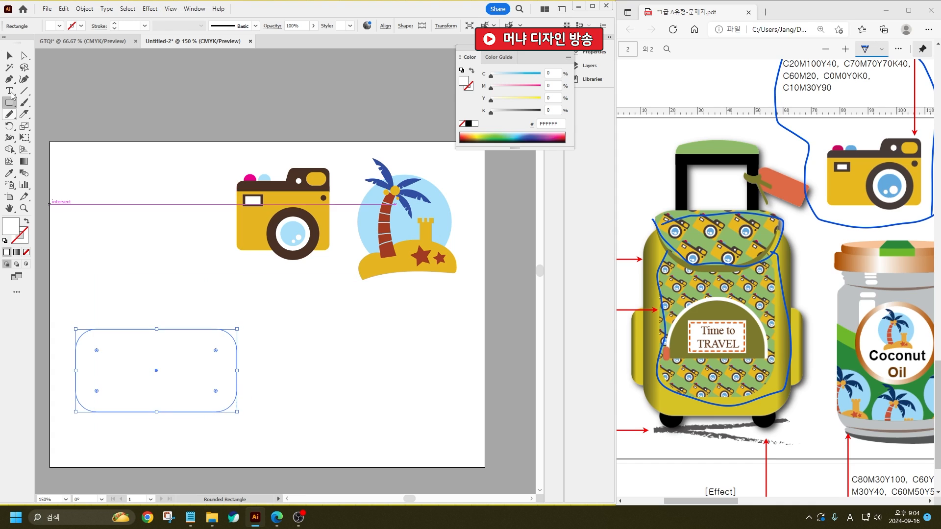
# - Apply the default white fill and 1 pt black stroke to both rounded rectangles
pyautogui.press('v')
pyautogui.moveTo(112, 188); pyautogui.dragTo(161, 403)
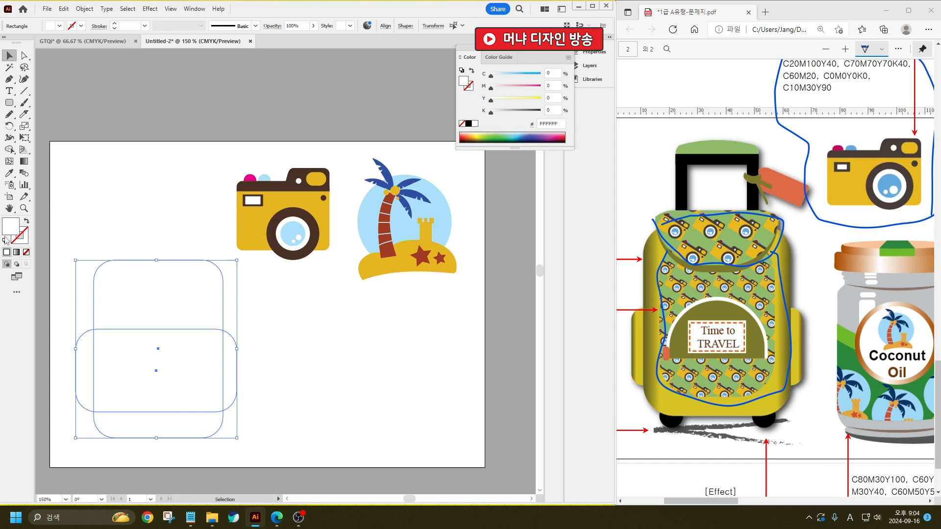
pyautogui.click(5, 241)
pyautogui.click(212, 189)
# - Align the two rounded rectangles on their horizontal centers using the tall one as key object, and shift both slightly
pyautogui.click(188, 393)
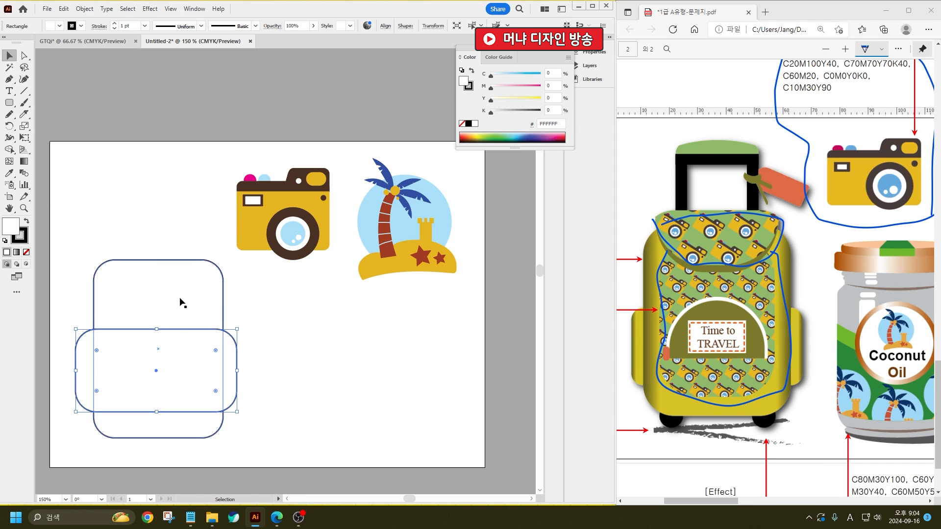
pyautogui.keyDown('shift'); pyautogui.click(180, 306); pyautogui.keyUp('shift')
pyautogui.click(181, 305)
pyautogui.click(385, 25)
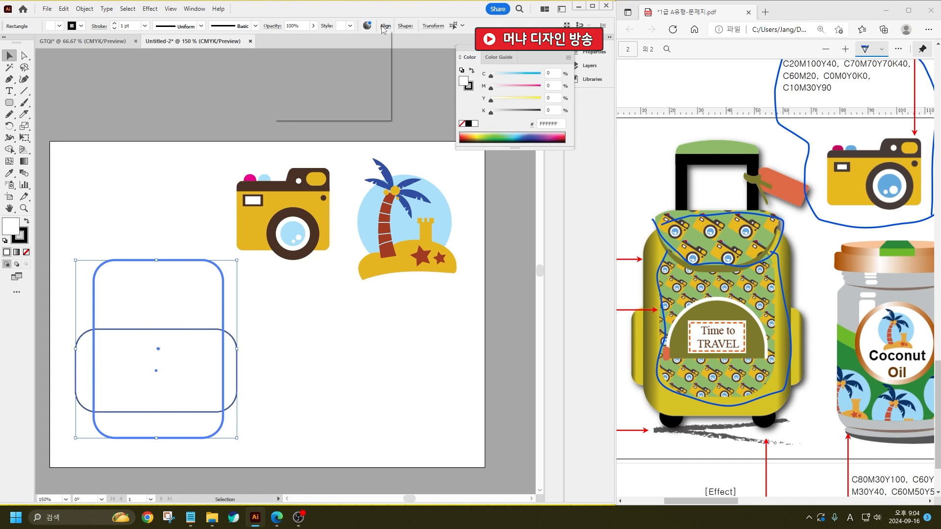
pyautogui.click(298, 54)
pyautogui.click(227, 453)
pyautogui.moveTo(227, 453); pyautogui.dragTo(134, 339)
pyautogui.click(263, 350)
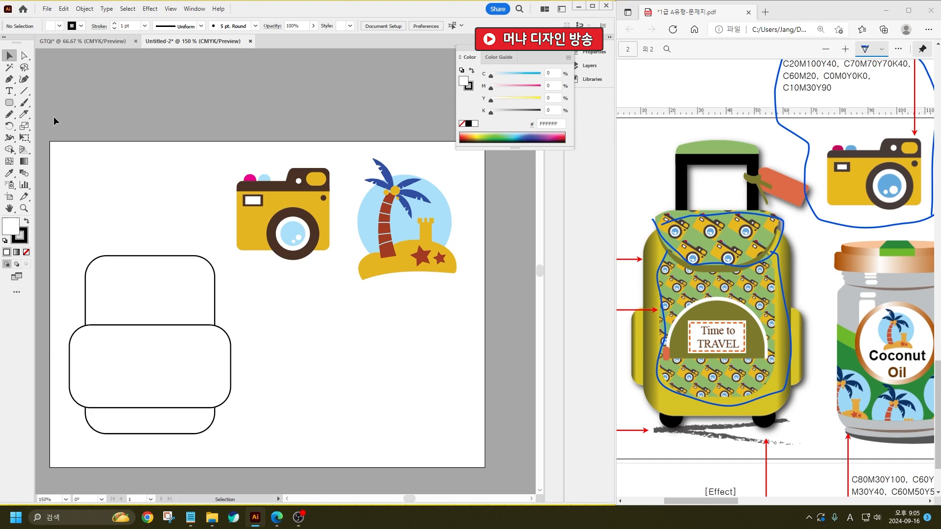
# - Draw a handle rectangle overlapping the suitcase body's upper edge and set its stroke to 11 pt
pyautogui.click(12, 105)
pyautogui.moveTo(13, 105); pyautogui.dragTo(44, 100)
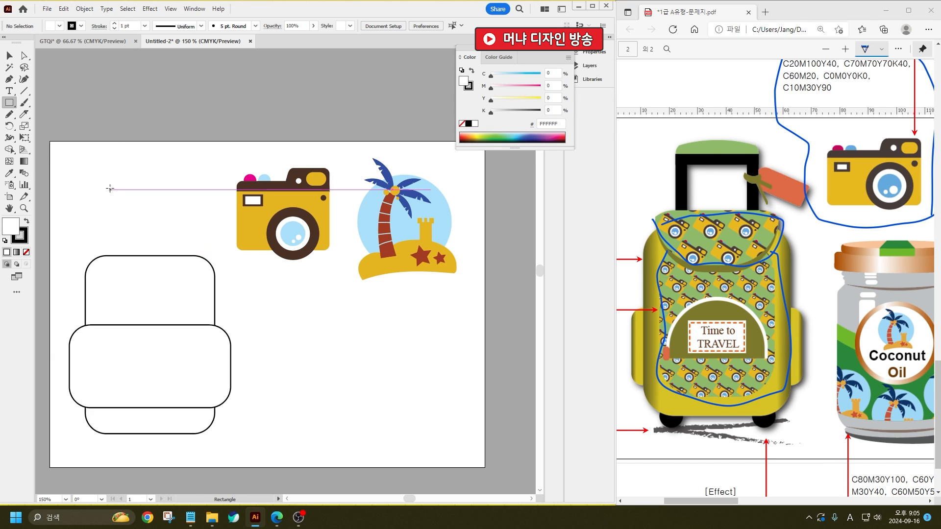
pyautogui.moveTo(109, 187); pyautogui.dragTo(185, 274)
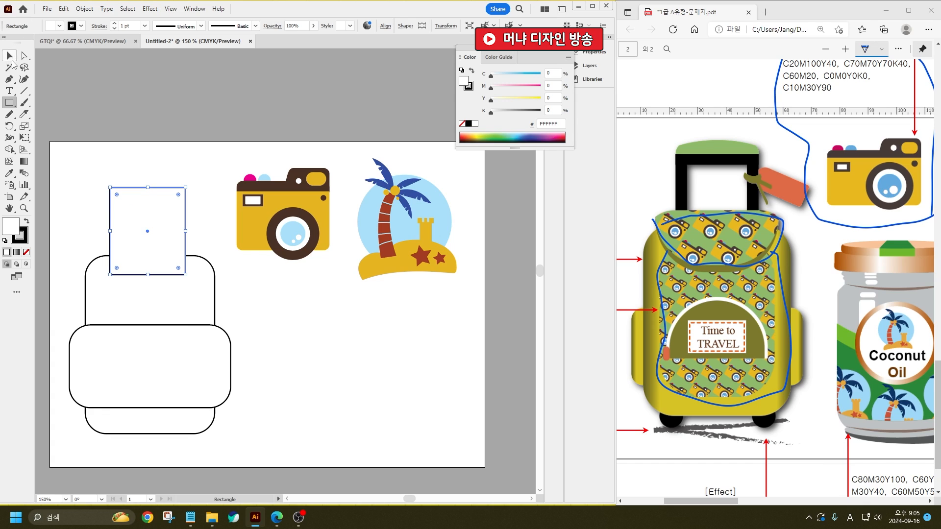
pyautogui.click(9, 55)
pyautogui.click(124, 22)
pyautogui.scroll(10, 124, 22)
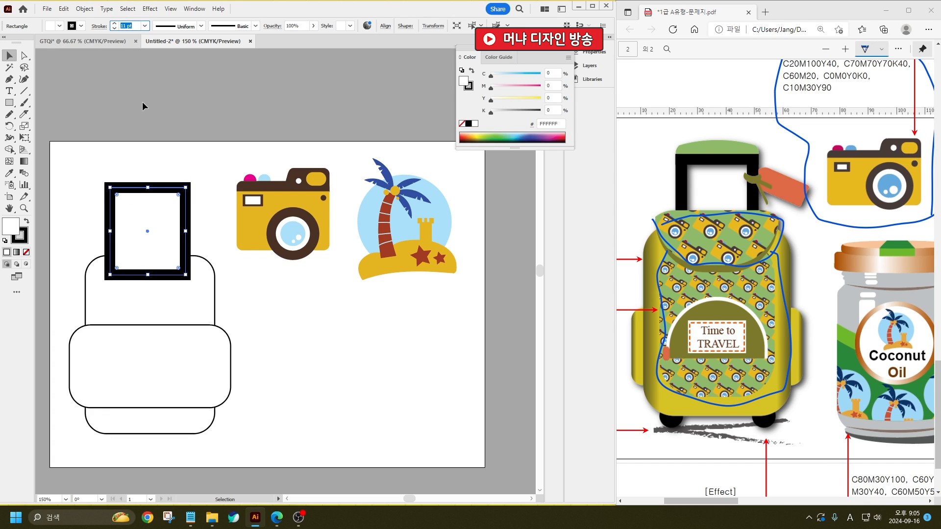
pyautogui.click(145, 157)
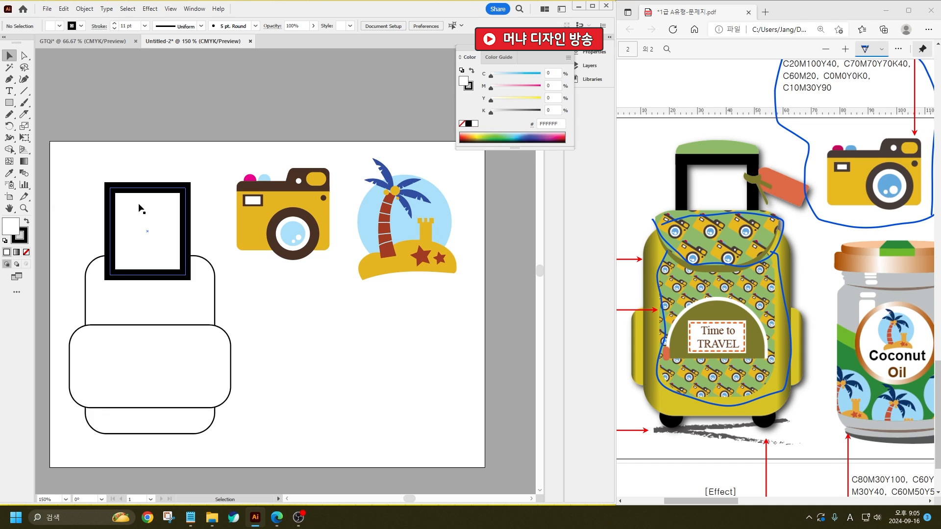
# - Sketch a closed grip shape freehand around the handle's upper edge with the Pencil tool, undoing the first stroke
pyautogui.scroll(2, 89, 163)
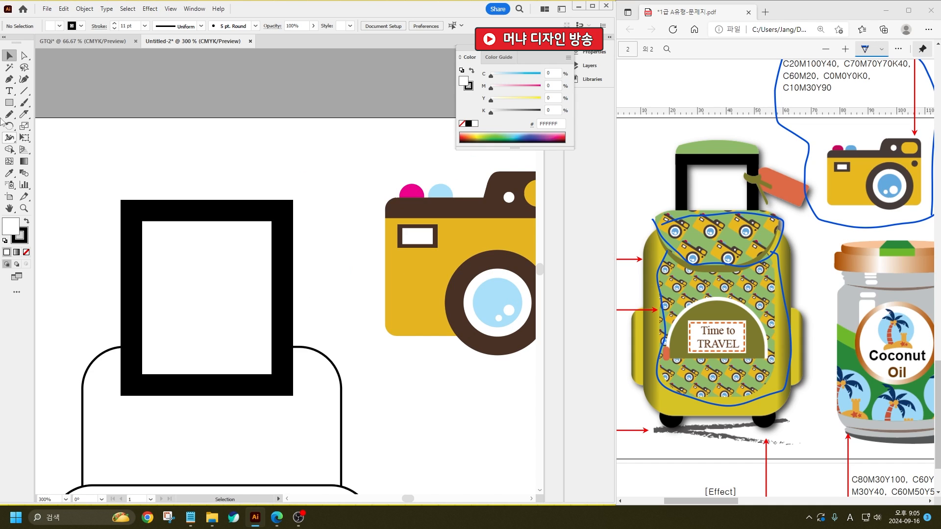
pyautogui.click(12, 104)
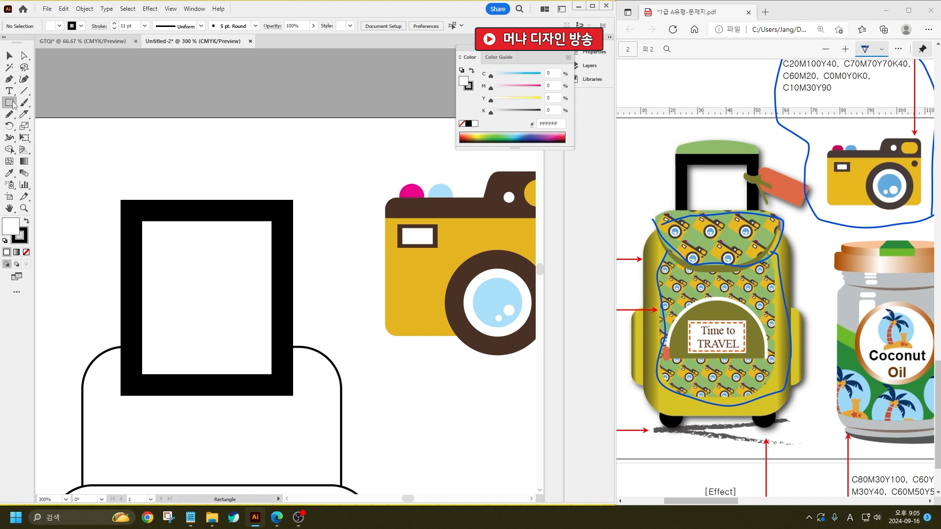
pyautogui.click(10, 117)
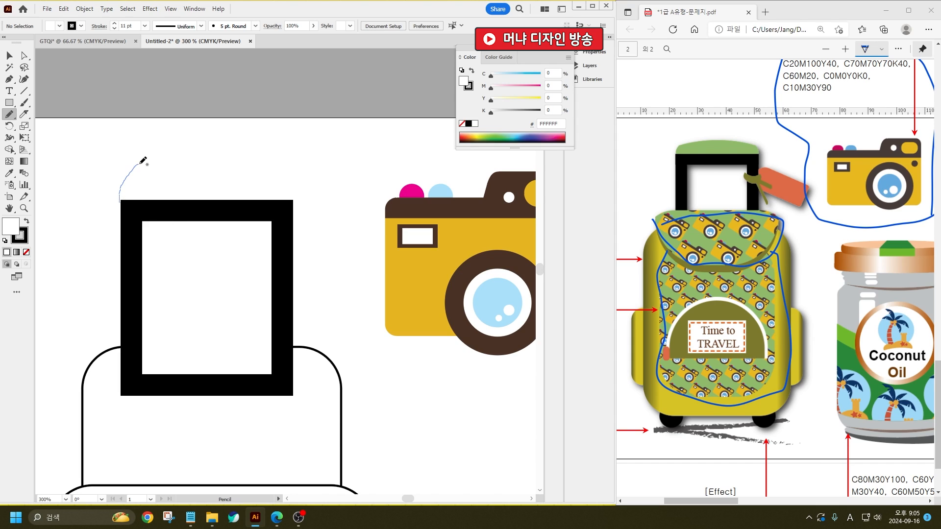
pyautogui.moveTo(193, 164); pyautogui.dragTo(230, 167)
pyautogui.hotkey('ctrl', 'z')
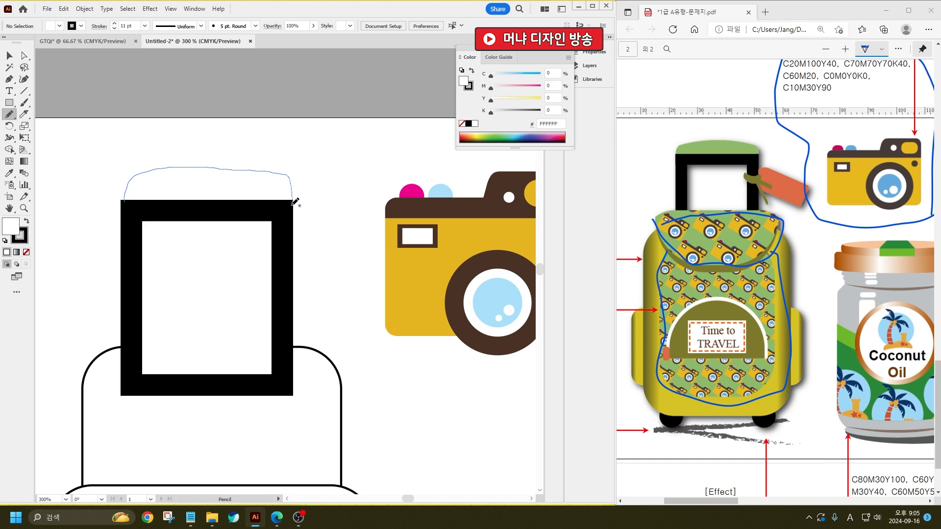
pyautogui.moveTo(294, 203)
pyautogui.mouseDown()
pyautogui.moveTo(222, 221)
pyautogui.moveTo(126, 202)
pyautogui.mouseUp()
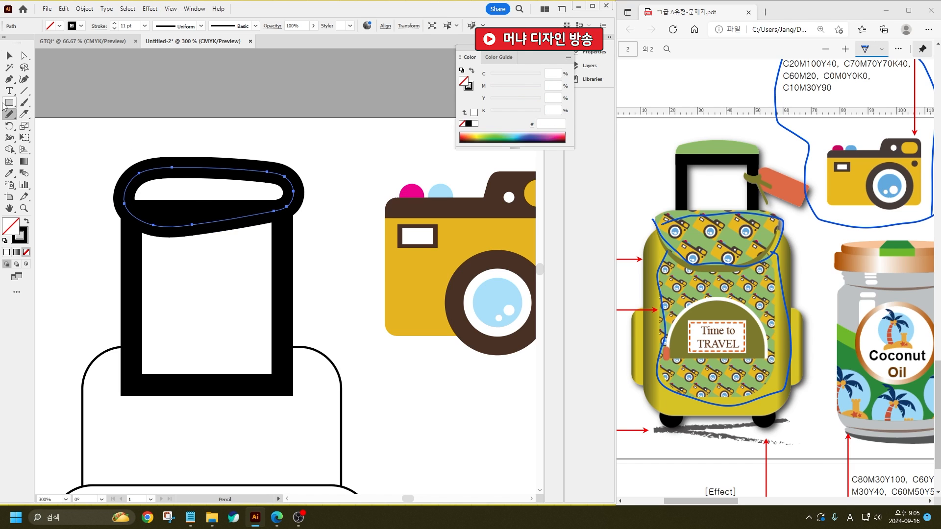
pyautogui.click(9, 56)
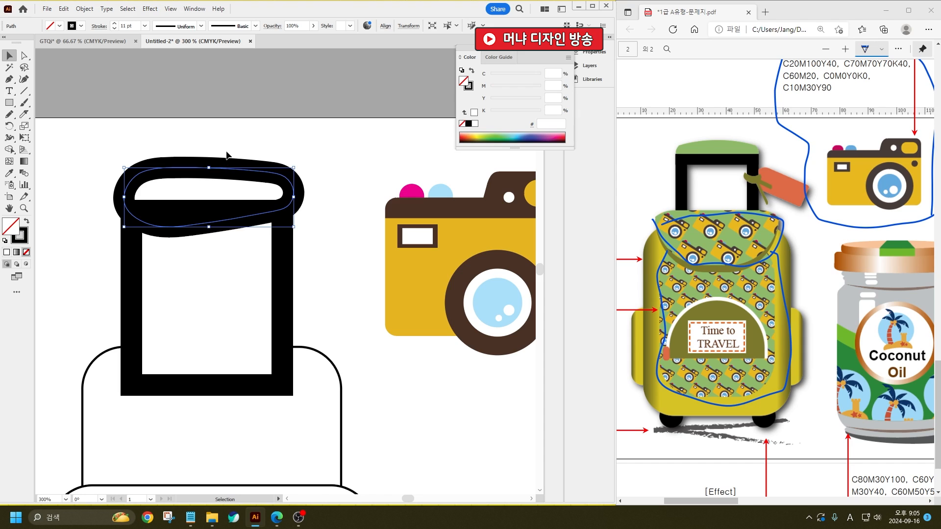
pyautogui.click(9, 114)
pyautogui.scroll(3, 256, 223)
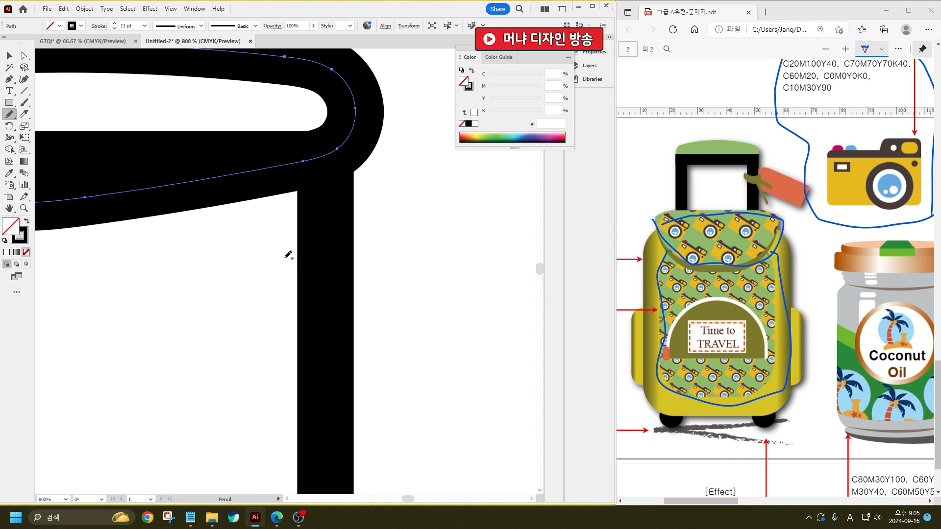
pyautogui.scroll(-2, 288, 255)
pyautogui.scroll(-5, 317, 290)
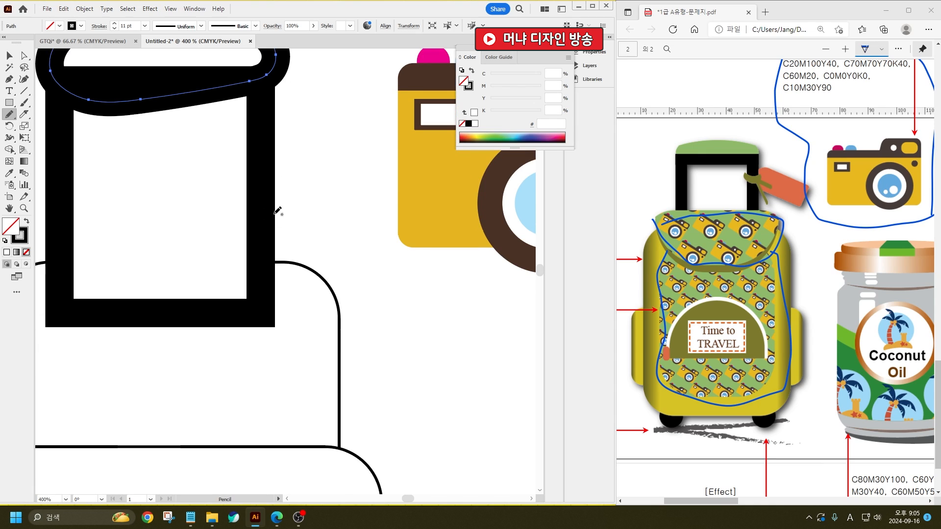
# - Send the wide rounded rectangle and the handle rectangle behind the tall suitcase body
pyautogui.scroll(-2, 298, 269)
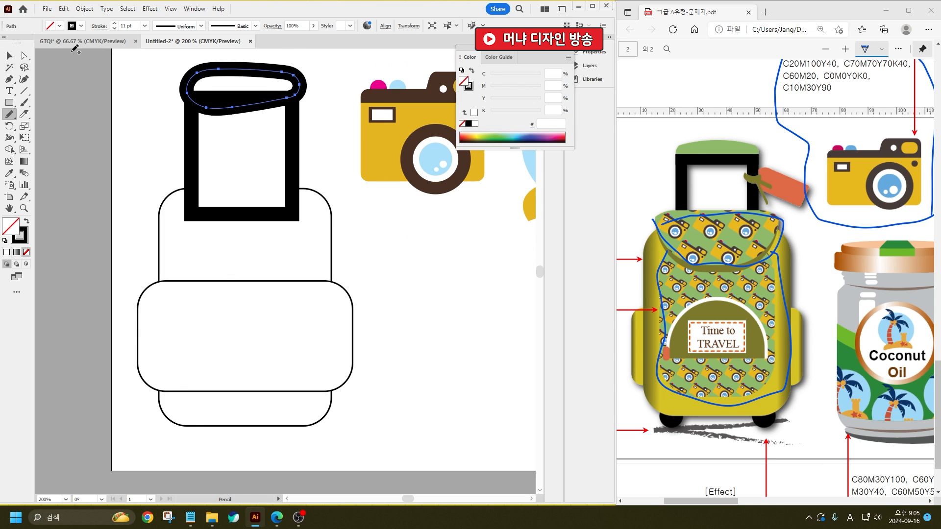
pyautogui.click(9, 55)
pyautogui.click(181, 319)
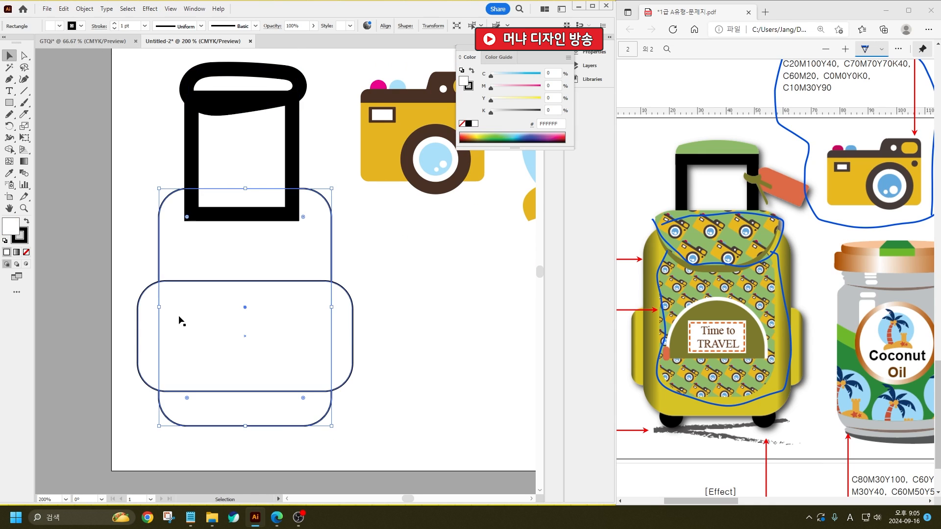
pyautogui.click(239, 327)
pyautogui.click(266, 217)
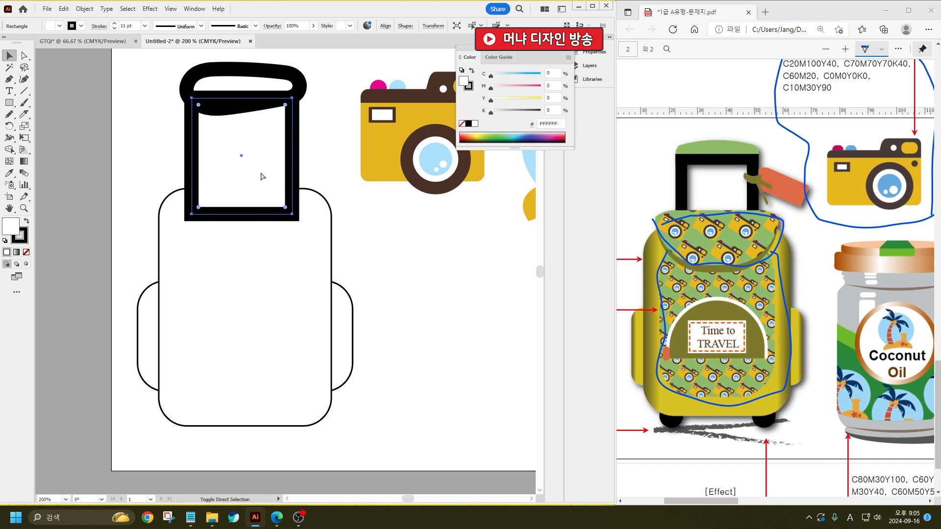
pyautogui.hotkey('ctrl', 'shift', '[')
pyautogui.click(368, 243)
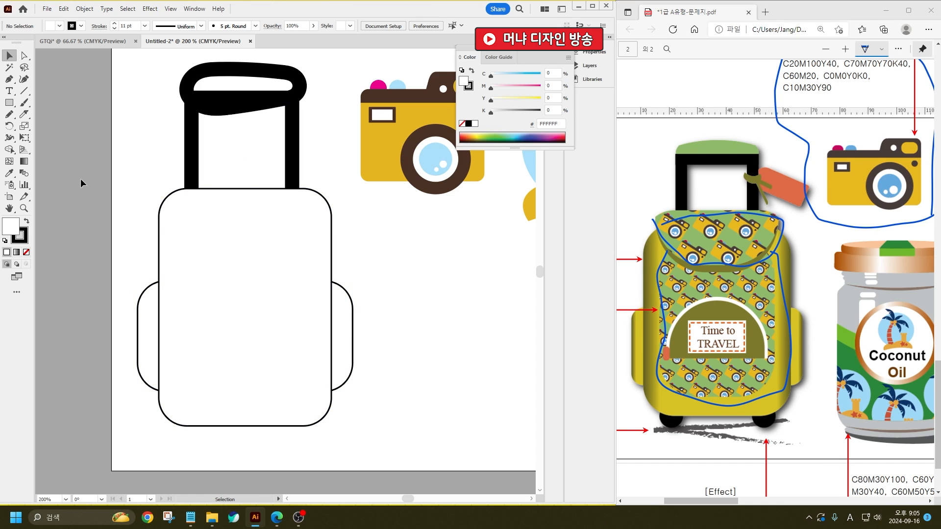
# - Draw a tall rounded rectangle with strongly enlarged corners beside the suitcase, overlapping its body, for the flap
pyautogui.moveTo(9, 103); pyautogui.dragTo(218, 406)
pyautogui.press('Up')
pyautogui.press('Up')
pyautogui.press('Up')
pyautogui.press('Up')
pyautogui.press('Up')
pyautogui.press('Up')
pyautogui.press('Up')
pyautogui.press('Up')
pyautogui.press('Up')
pyautogui.press('Up')
pyautogui.press('Up')
pyautogui.press('Up')
pyautogui.press('Up')
pyautogui.press('Up')
pyautogui.press('Up')
pyautogui.press('Up')
pyautogui.press('Up')
pyautogui.press('Up')
pyautogui.press('Up')
pyautogui.press('Up')
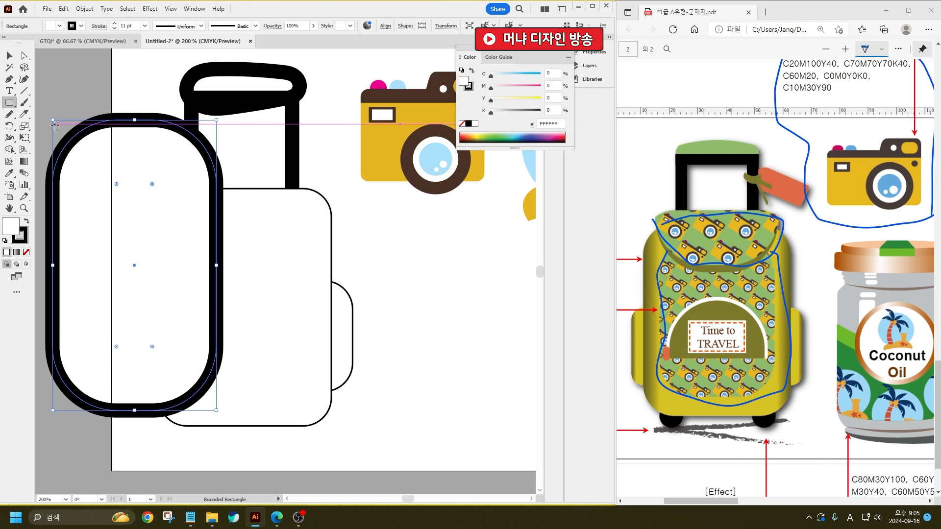
# - Cut the large rounded rectangle with a wavy Knife line across its lower part and delete the upper piece
pyautogui.click(24, 113)
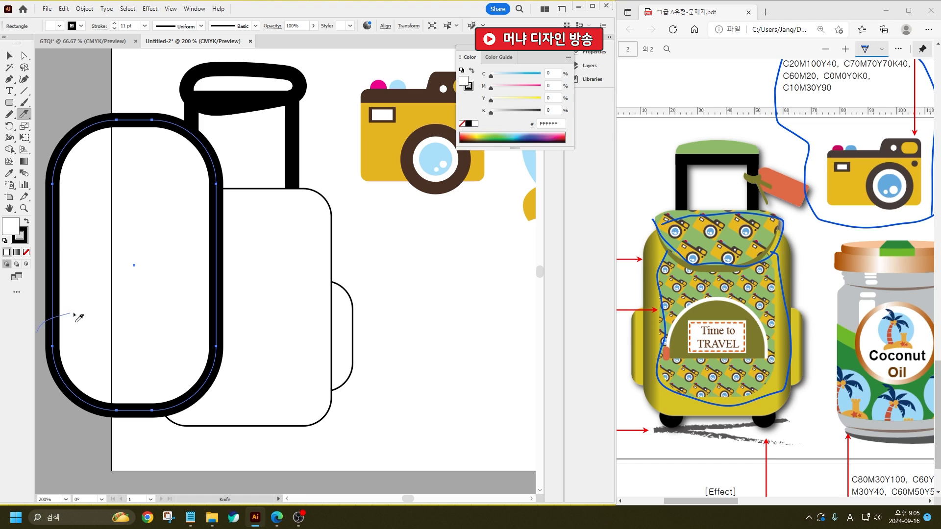
pyautogui.moveTo(73, 313)
pyautogui.mouseDown()
pyautogui.moveTo(182, 312)
pyautogui.moveTo(236, 329)
pyautogui.mouseUp()
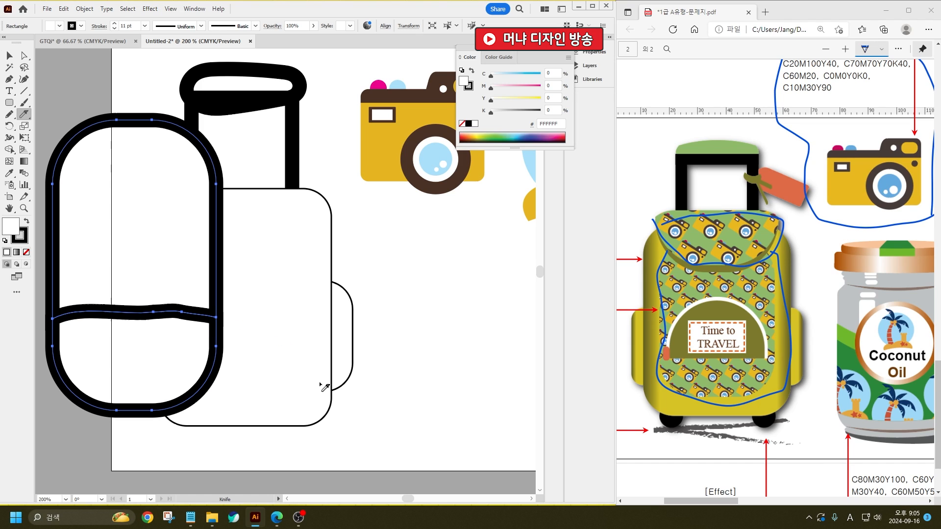
pyautogui.click(9, 55)
pyautogui.moveTo(75, 99); pyautogui.dragTo(166, 225)
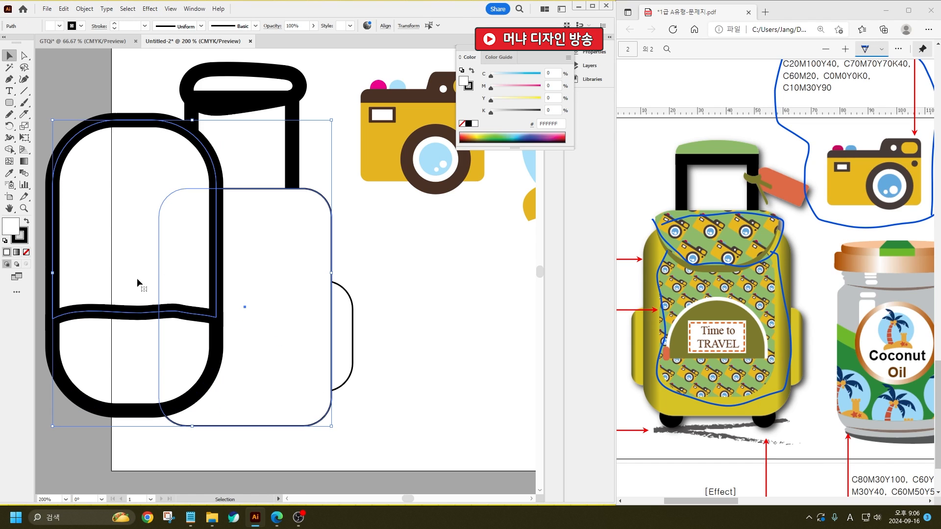
pyautogui.click(80, 193)
pyautogui.press('Delete')
# - Place the remaining piece over the suitcase's upper part as a flap, scale it down slightly and set its stroke to 0.5 pt
pyautogui.moveTo(136, 346); pyautogui.dragTo(248, 200)
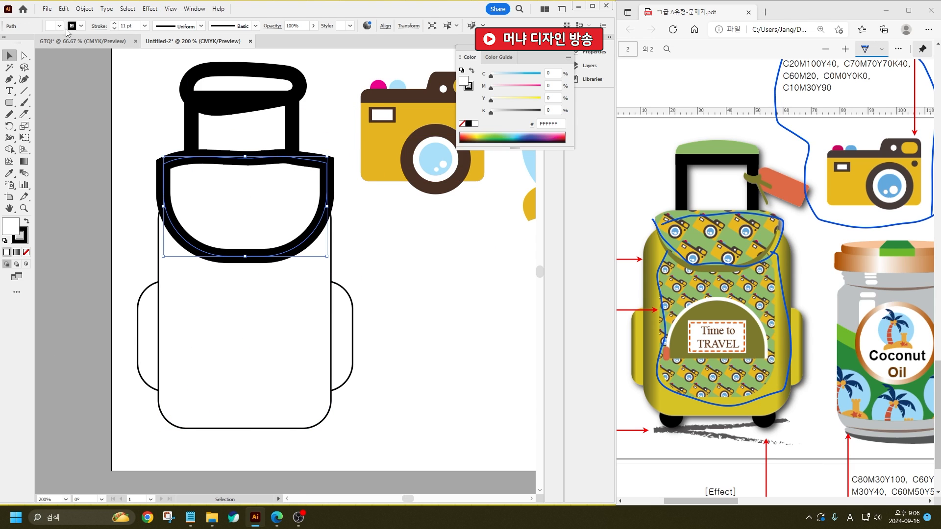
pyautogui.moveTo(327, 156); pyautogui.dragTo(322, 160)
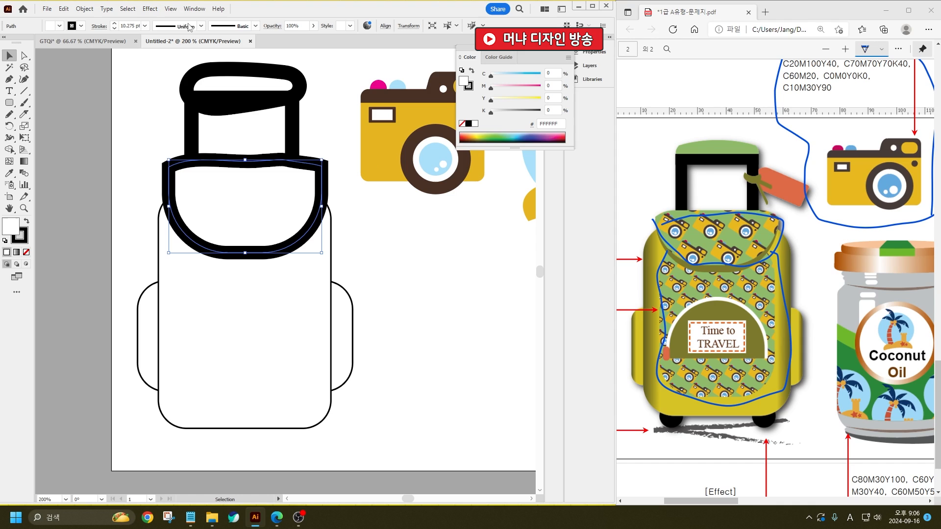
pyautogui.click(145, 25)
pyautogui.click(150, 61)
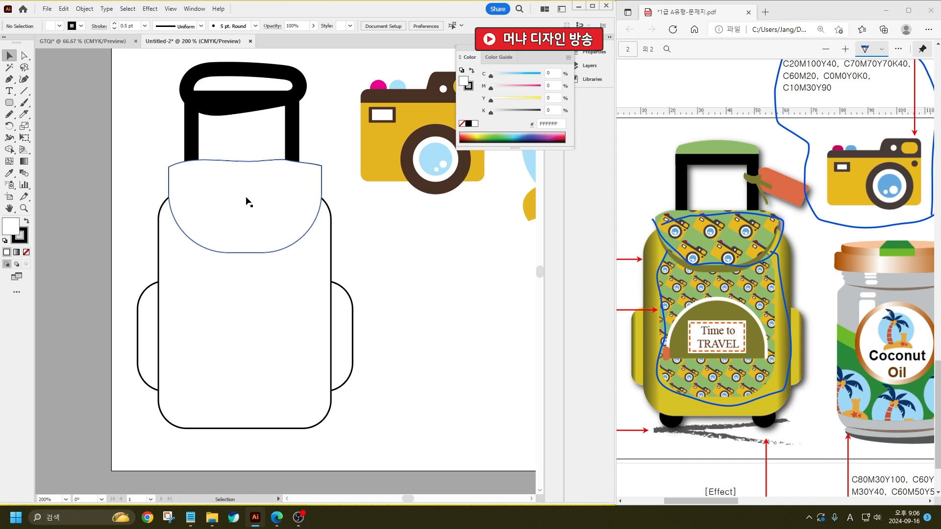
# - Smooth the flap's upper edge and corners, and place a copy of it slightly lower behind the original
pyautogui.moveTo(9, 114); pyautogui.dragTo(49, 139)
pyautogui.moveTo(295, 161)
pyautogui.mouseDown()
pyautogui.moveTo(224, 152)
pyautogui.moveTo(325, 172)
pyautogui.moveTo(126, 157)
pyautogui.mouseUp()
pyautogui.click(9, 55)
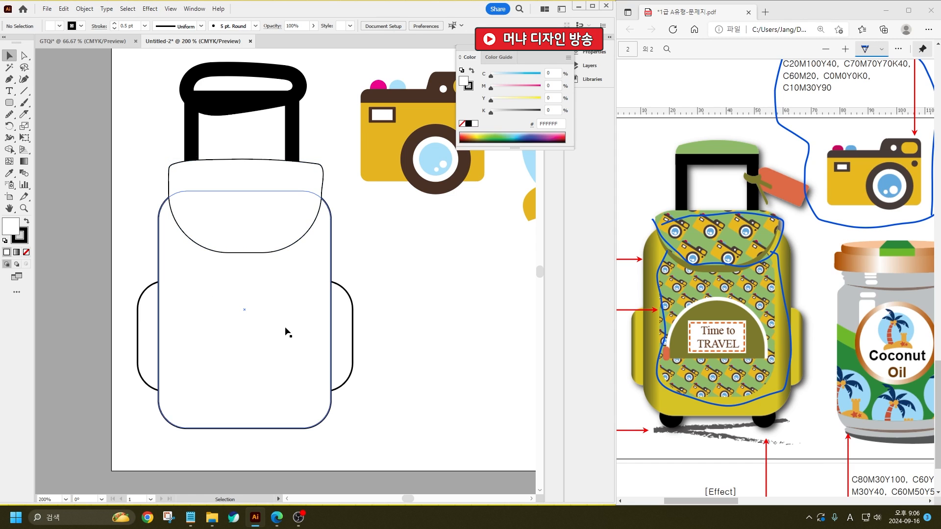
pyautogui.moveTo(244, 214); pyautogui.dragTo(243, 223)
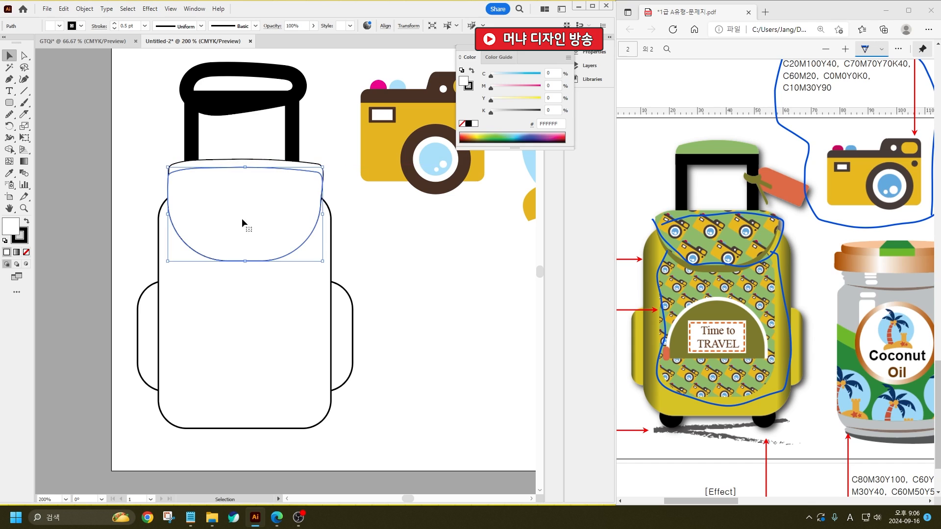
pyautogui.click(401, 273)
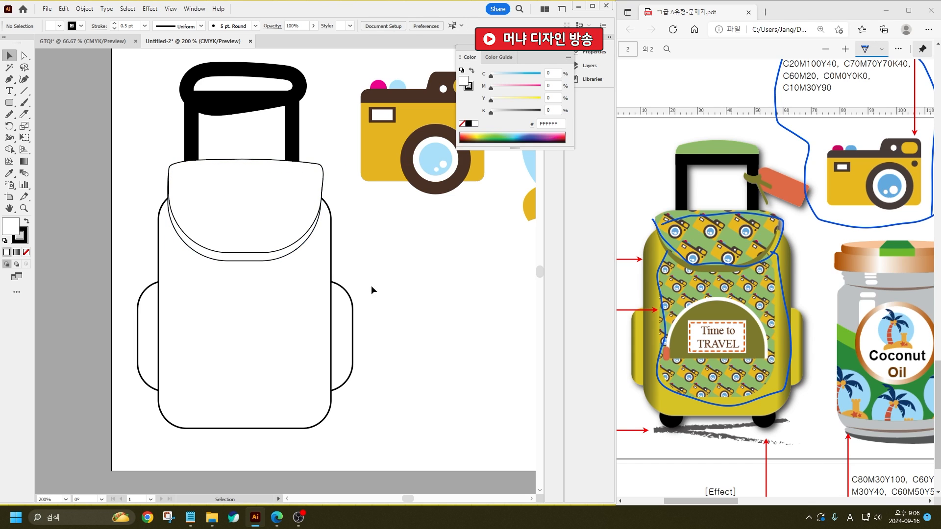
# - Draw a rounded rectangle inside the suitcase body for the front panel, reducing its corner radius while drawing
pyautogui.click(10, 103)
pyautogui.click(9, 103)
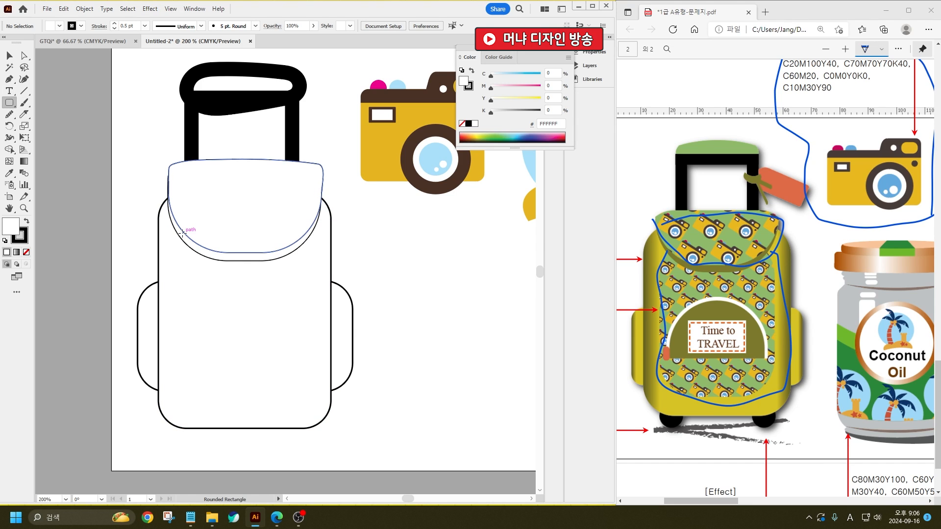
pyautogui.moveTo(180, 228); pyautogui.dragTo(310, 395)
pyautogui.press('Down')
pyautogui.press('Down')
pyautogui.press('Down')
pyautogui.press('Down')
pyautogui.press('Down')
pyautogui.press('Down')
pyautogui.press('Down')
pyautogui.press('Down')
pyautogui.press('Down')
pyautogui.press('Down')
pyautogui.press('Down')
pyautogui.press('Down')
pyautogui.press('Down')
pyautogui.press('Down')
pyautogui.press('Down')
pyautogui.press('v')
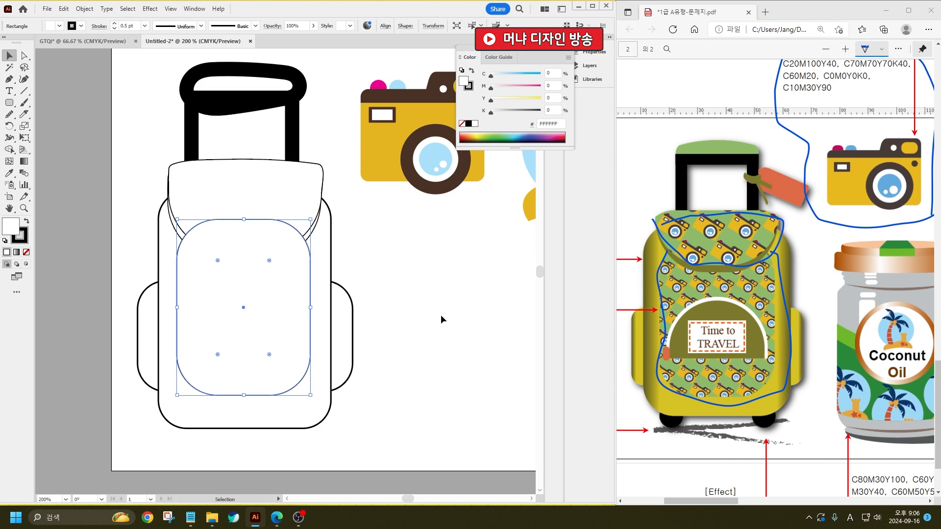
# - Send the front panel backward so it sits behind both flap shapes
pyautogui.press('a')
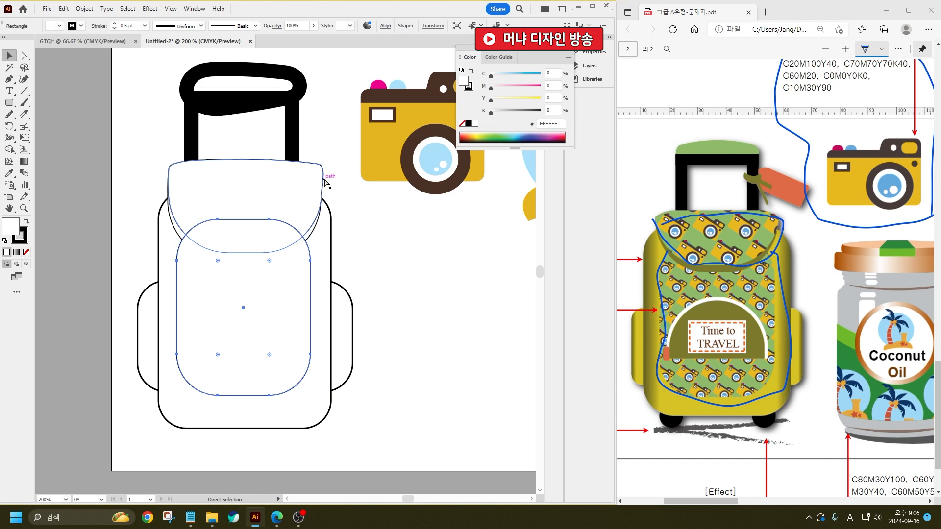
pyautogui.hotkey('ctrl', '[')
pyautogui.hotkey('ctrl', '[')
pyautogui.click(384, 302)
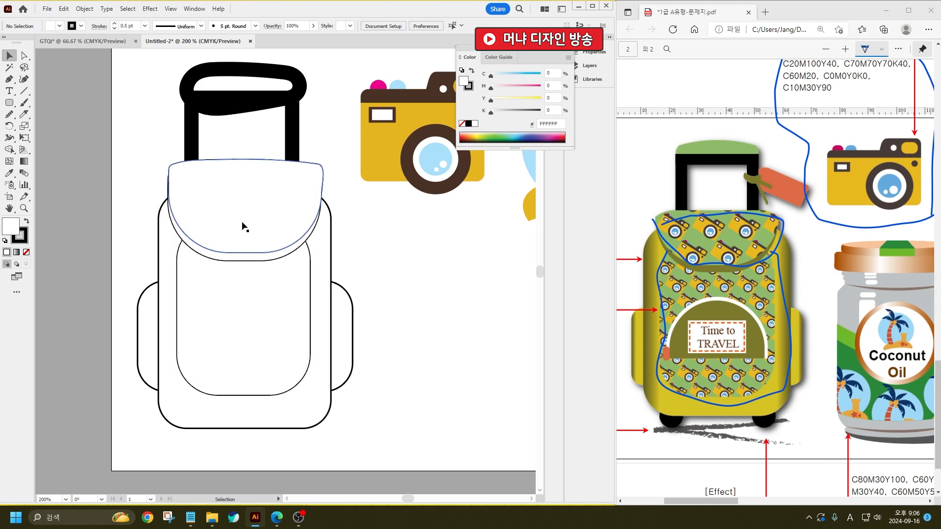
# - Duplicate the upper flap and the front panel together beside the suitcase, mostly outside the artboard
pyautogui.click(242, 223)
pyautogui.keyDown('shift'); pyautogui.click(271, 359); pyautogui.keyUp('shift')
pyautogui.scroll(-1, 302, 340)
pyautogui.moveTo(281, 326); pyautogui.dragTo(112, 325)
pyautogui.click(412, 353)
pyautogui.click(116, 261)
pyautogui.click(115, 309)
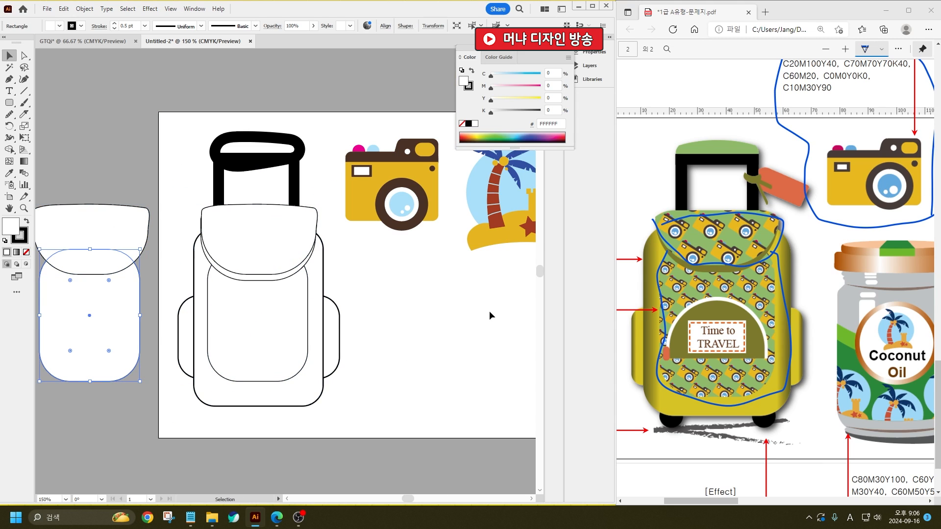
pyautogui.click(489, 312)
# - Fill the suitcase's upper flap and front panel with green, C52.9 M0 Y100 K0
pyautogui.click(329, 316)
pyautogui.click(298, 316)
pyautogui.keyDown('shift'); pyautogui.click(284, 227); pyautogui.keyUp('shift')
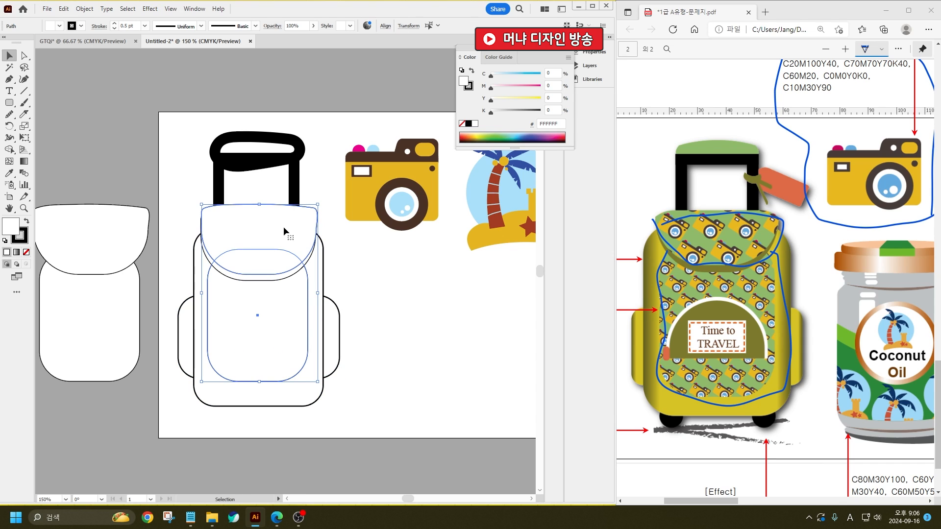
pyautogui.doubleClick(10, 226)
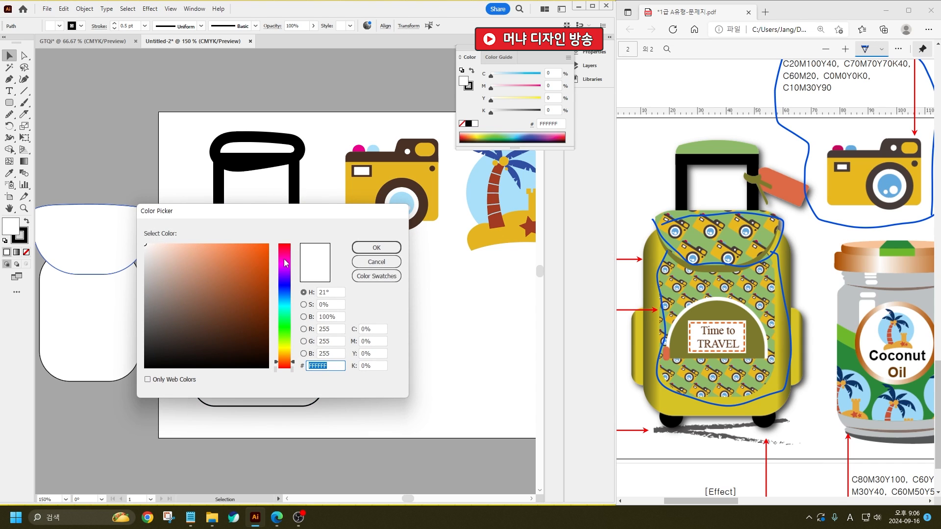
pyautogui.click(285, 338)
pyautogui.moveTo(207, 259)
pyautogui.mouseDown()
pyautogui.moveTo(235, 253)
pyautogui.moveTo(241, 272)
pyautogui.moveTo(254, 273)
pyautogui.moveTo(241, 267)
pyautogui.mouseUp()
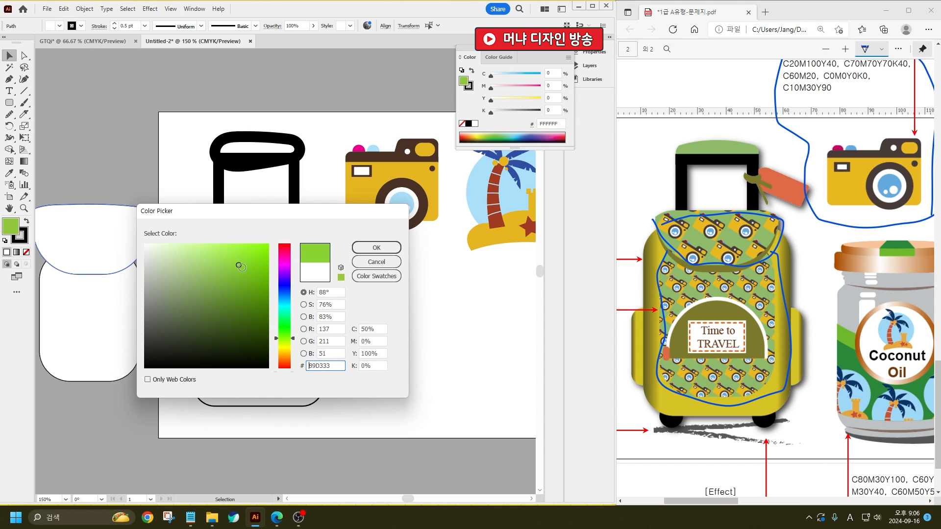
pyautogui.click(377, 248)
pyautogui.click(443, 378)
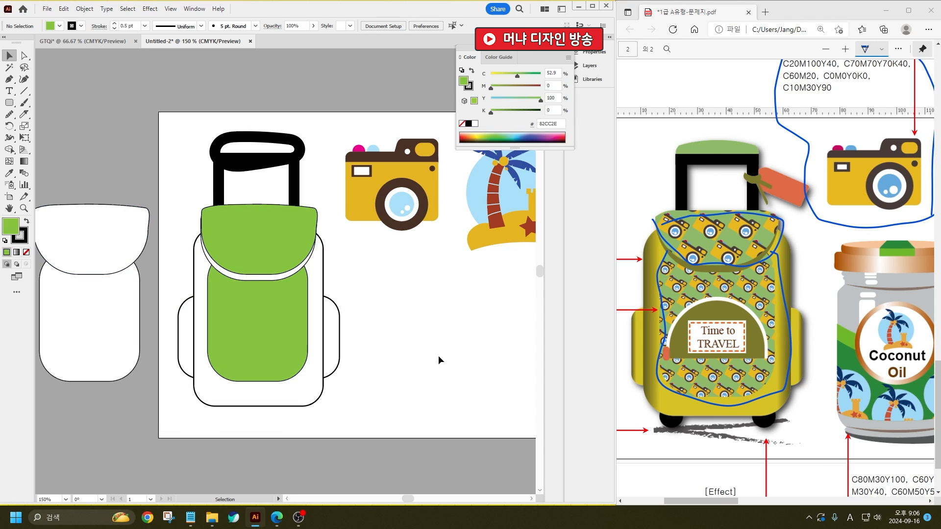
# - Recolor the suitcase's upper flap and front panel to a lighter green, B4E07C
pyautogui.click(281, 288)
pyautogui.keyDown('shift'); pyautogui.click(263, 251); pyautogui.keyUp('shift')
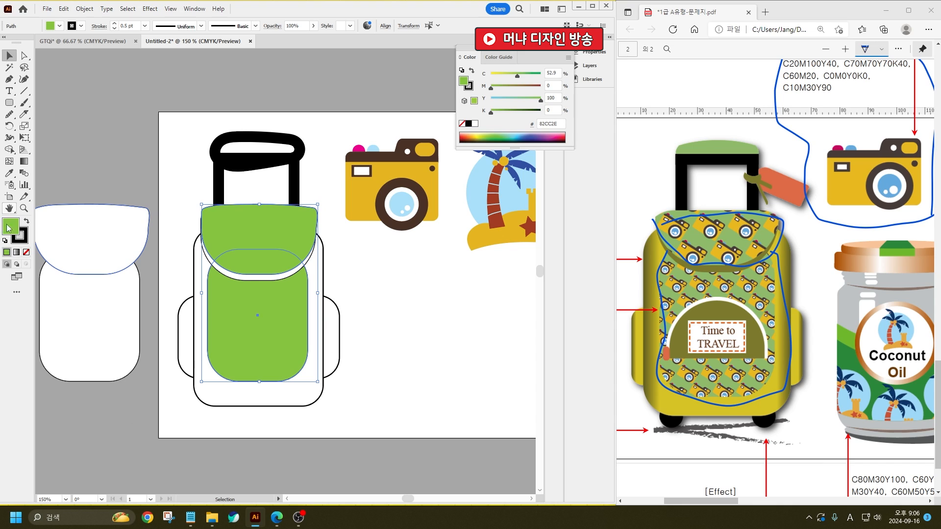
pyautogui.doubleClick(10, 231)
pyautogui.moveTo(241, 266); pyautogui.dragTo(219, 268)
pyautogui.click(202, 257)
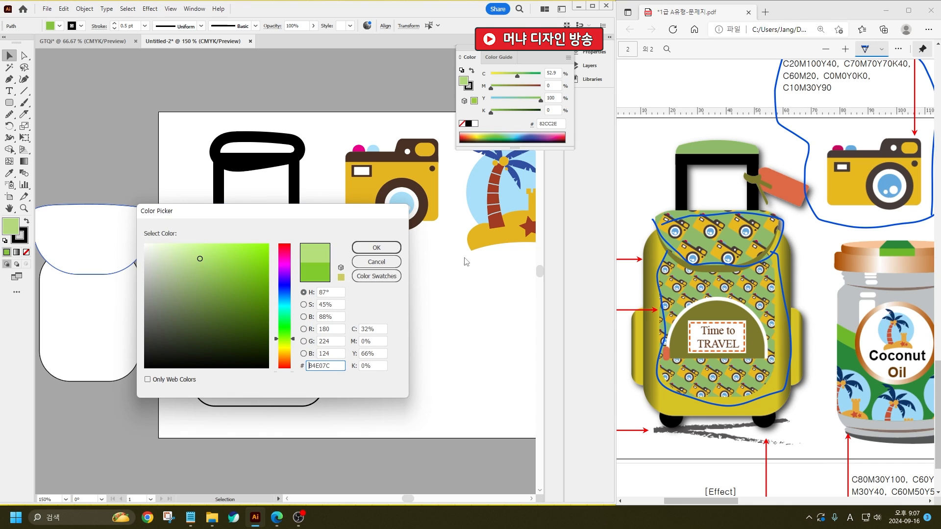
pyautogui.click(377, 247)
pyautogui.click(432, 339)
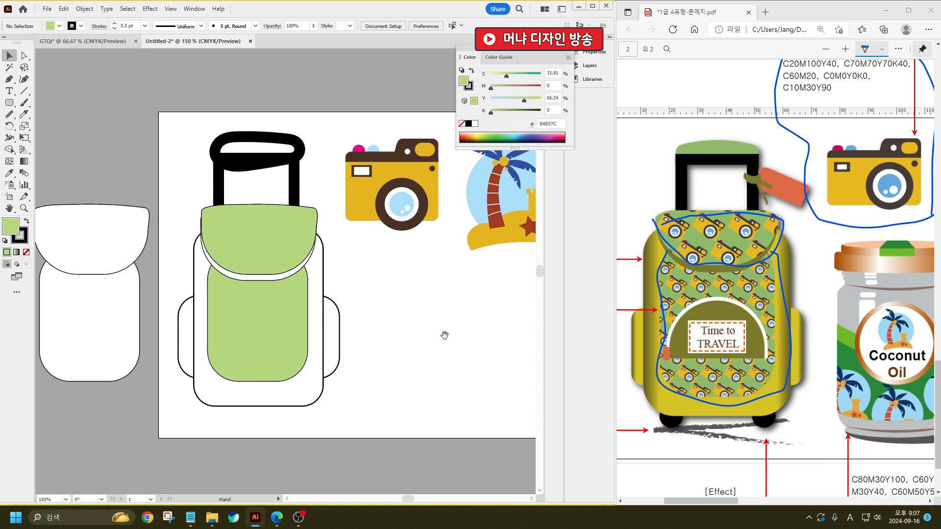
# - Save the camera group as a pattern swatch and undo the pattern fill applied to the camera itself
pyautogui.moveTo(441, 334); pyautogui.dragTo(399, 331)
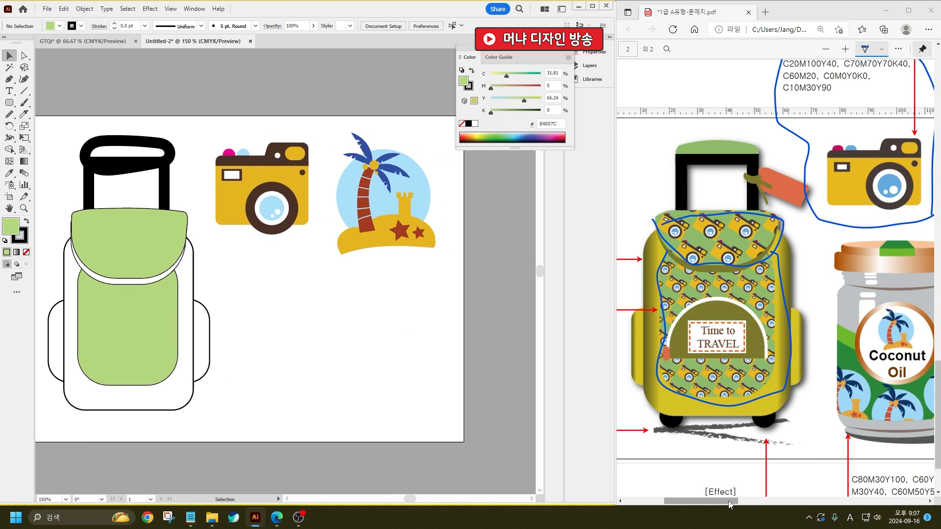
pyautogui.moveTo(731, 501); pyautogui.dragTo(746, 500)
pyautogui.click(251, 371)
pyautogui.moveTo(234, 359); pyautogui.dragTo(399, 359)
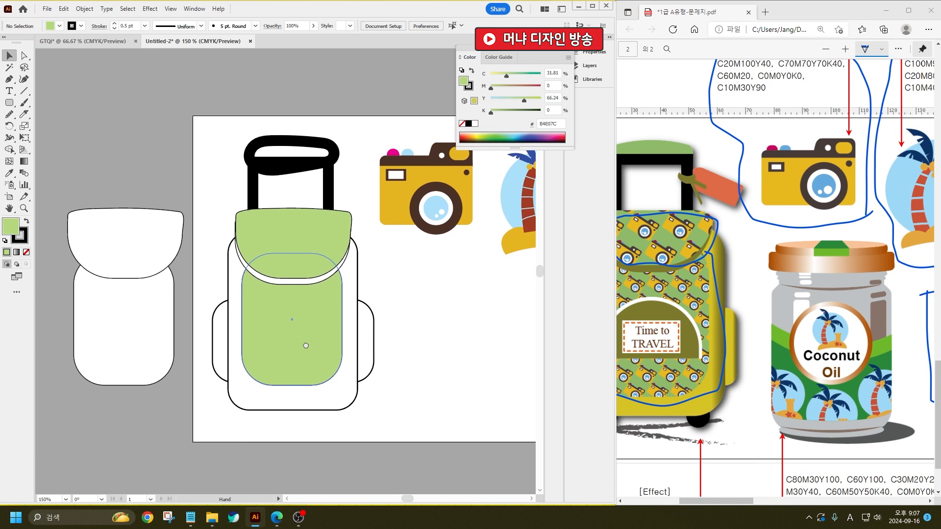
pyautogui.moveTo(392, 323); pyautogui.dragTo(347, 334)
pyautogui.click(382, 205)
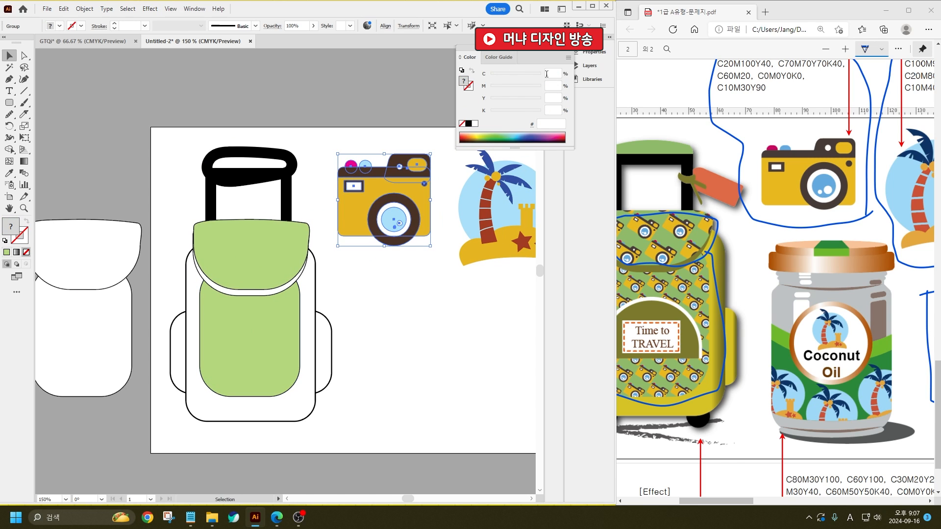
pyautogui.moveTo(544, 53); pyautogui.dragTo(586, 100)
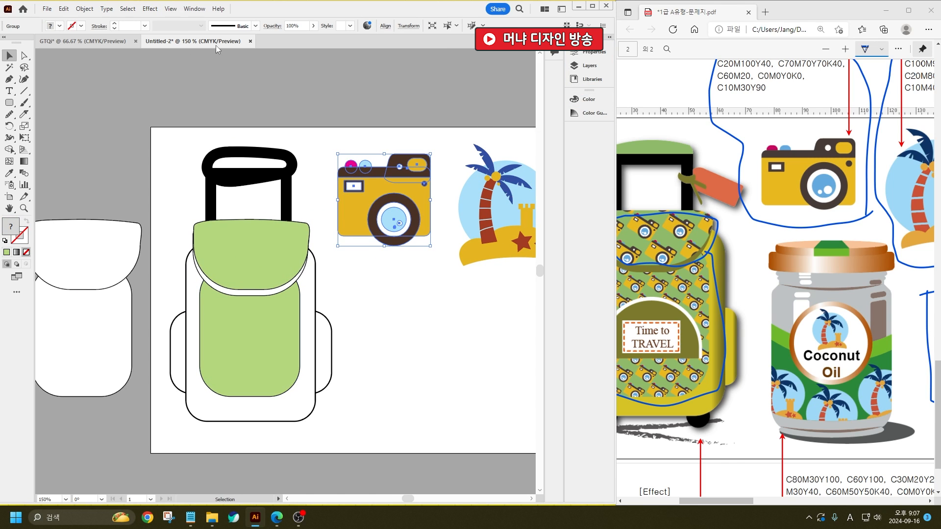
pyautogui.click(194, 9)
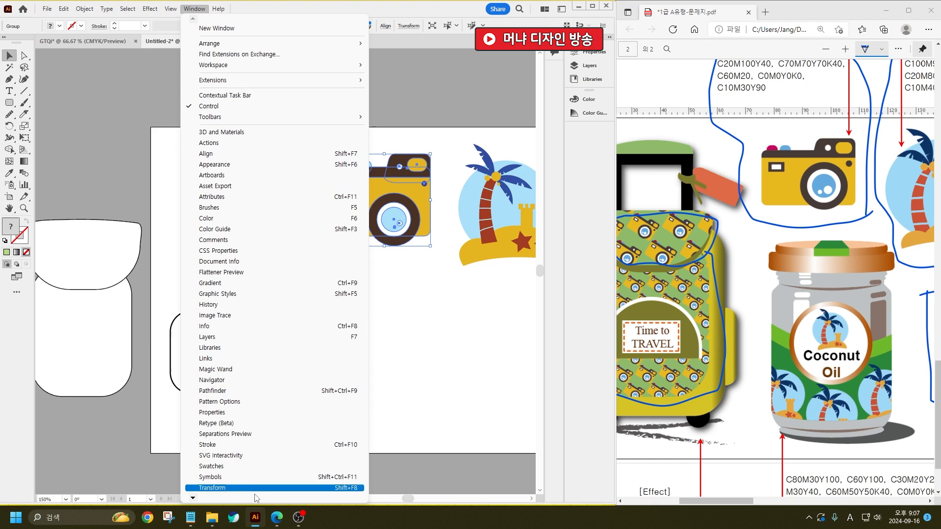
pyautogui.click(249, 465)
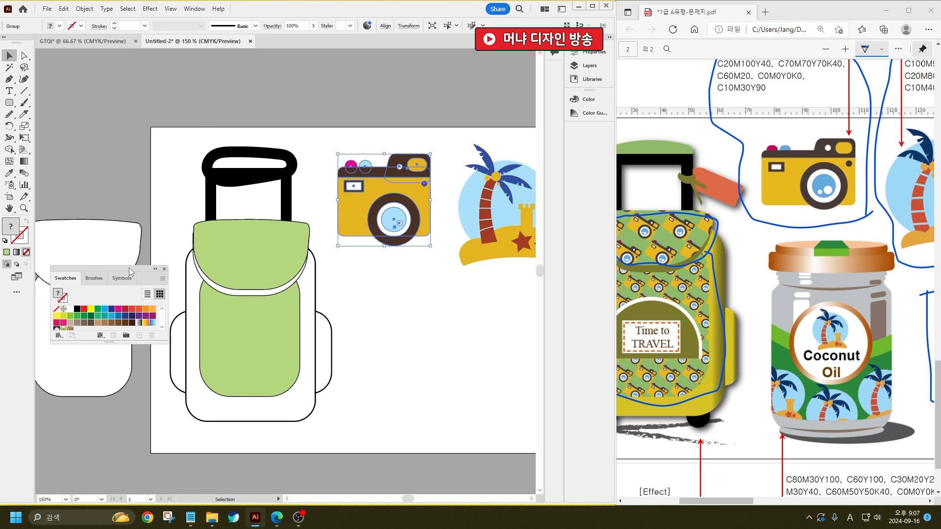
pyautogui.moveTo(63, 277); pyautogui.dragTo(111, 60)
pyautogui.moveTo(346, 175); pyautogui.dragTo(129, 111)
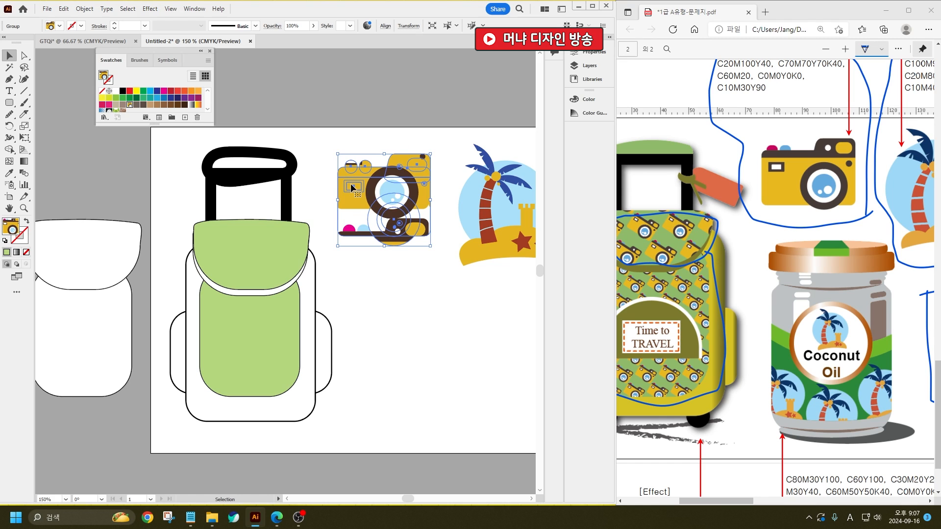
pyautogui.click(371, 269)
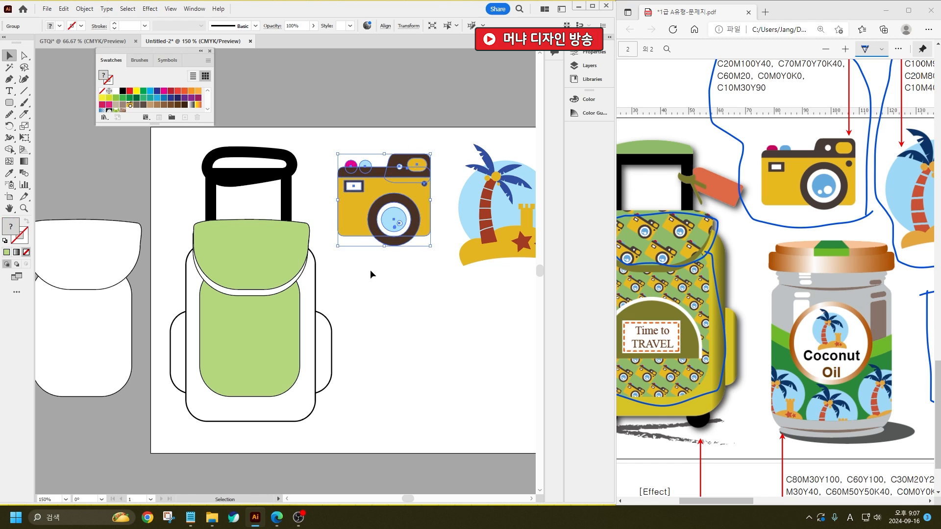
# - Fill the duplicated flap and front panel beside the suitcase with the camera pattern swatch
pyautogui.click(121, 272)
pyautogui.click(129, 105)
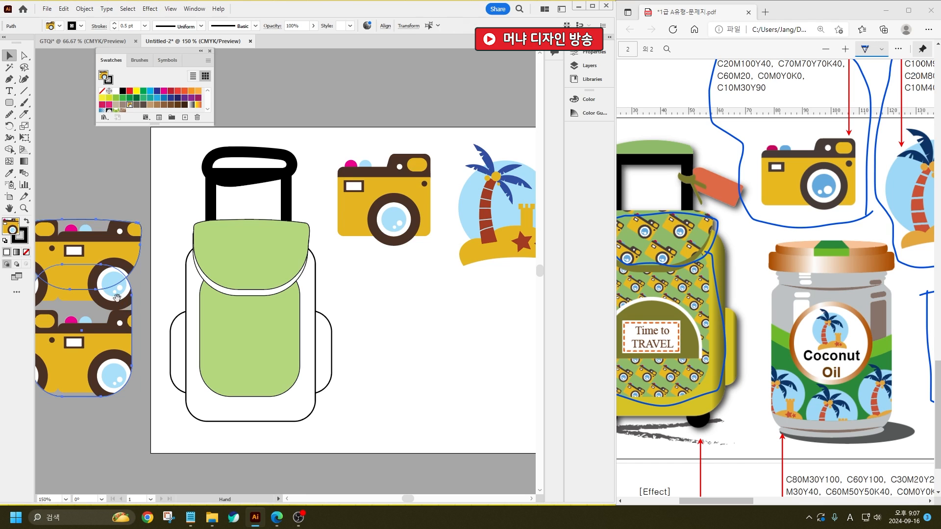
pyautogui.moveTo(126, 311); pyautogui.dragTo(157, 317)
pyautogui.click(146, 250)
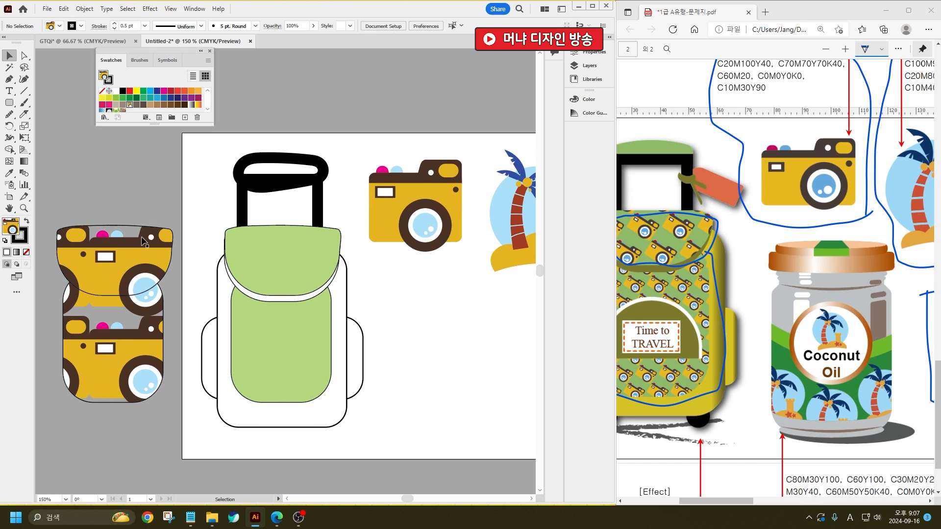
pyautogui.click(136, 334)
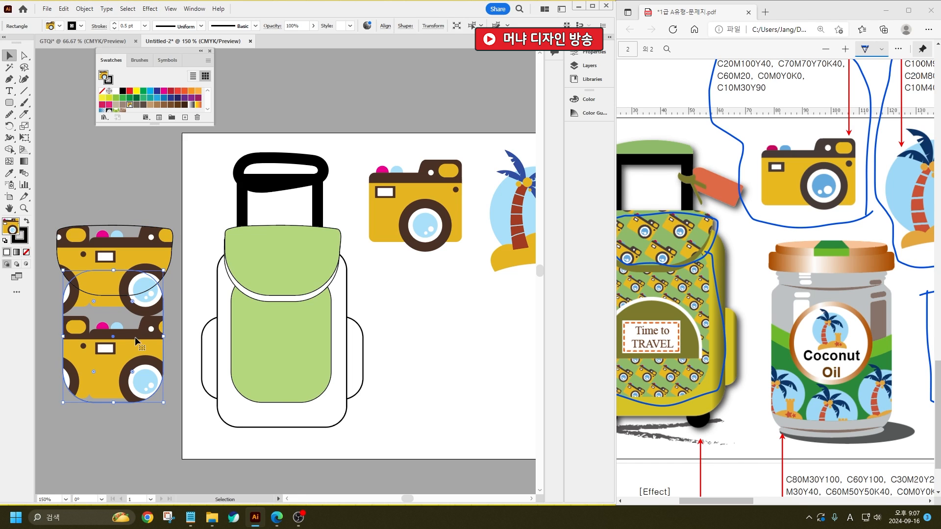
pyautogui.click(113, 164)
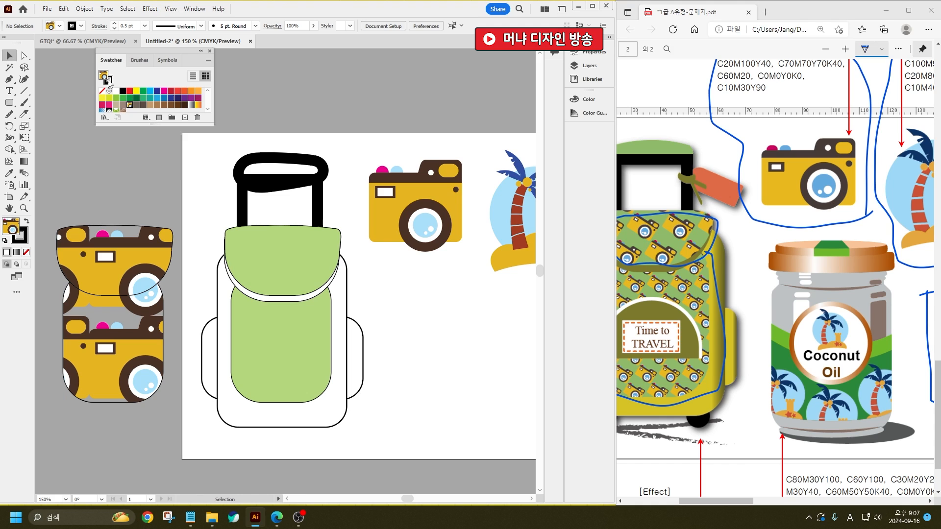
# - Show the swatches as larger thumbnails and open the camera pattern for editing
pyautogui.click(208, 61)
pyautogui.click(261, 217)
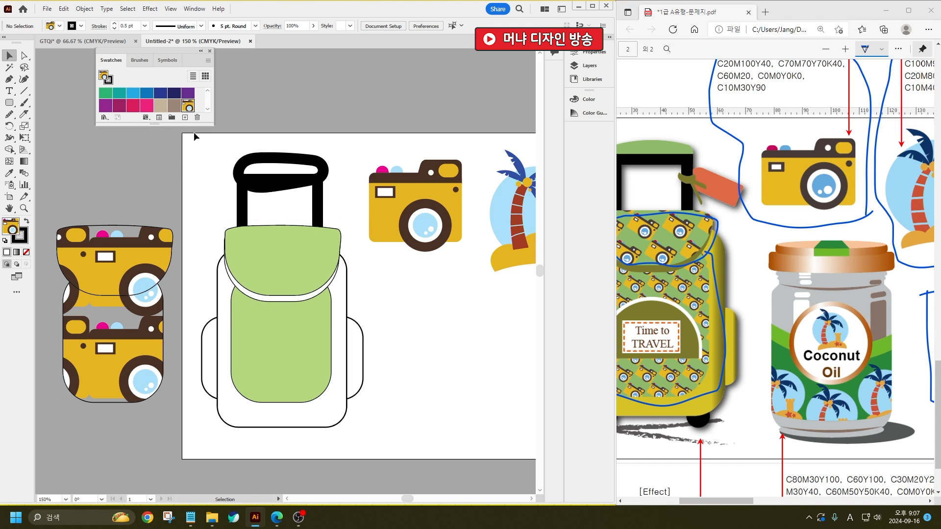
pyautogui.scroll(-2, 187, 117)
pyautogui.doubleClick(188, 105)
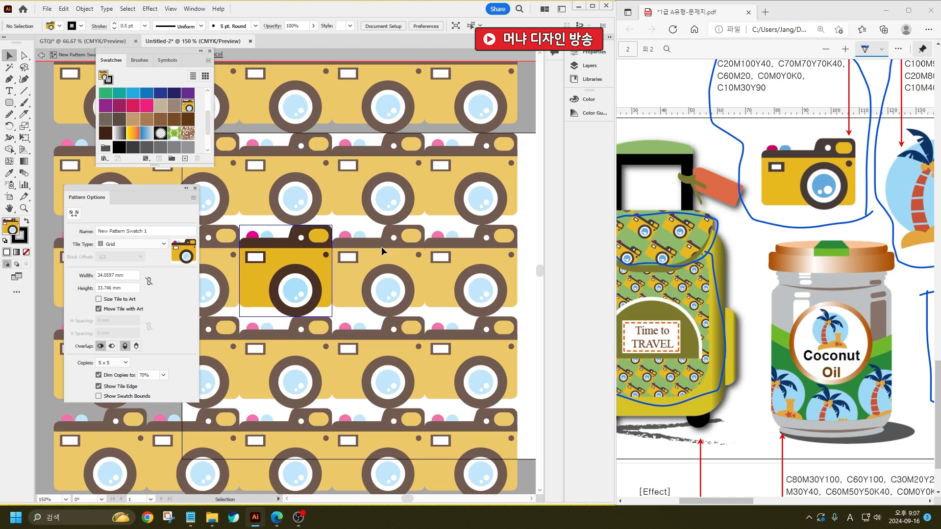
# - Enlarge the pattern tile around the camera evenly to about 46.4 × 46.4 mm with the Pattern Tile tool
pyautogui.click(319, 235)
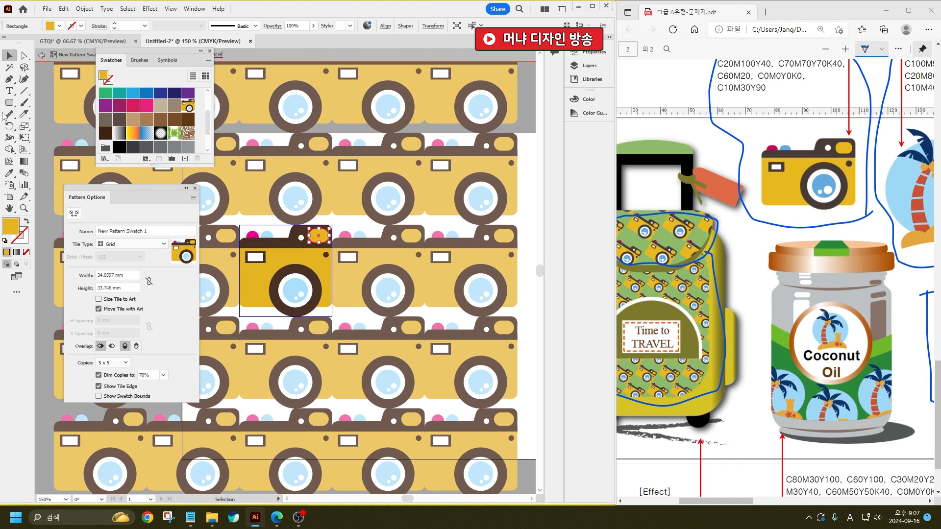
pyautogui.click(74, 214)
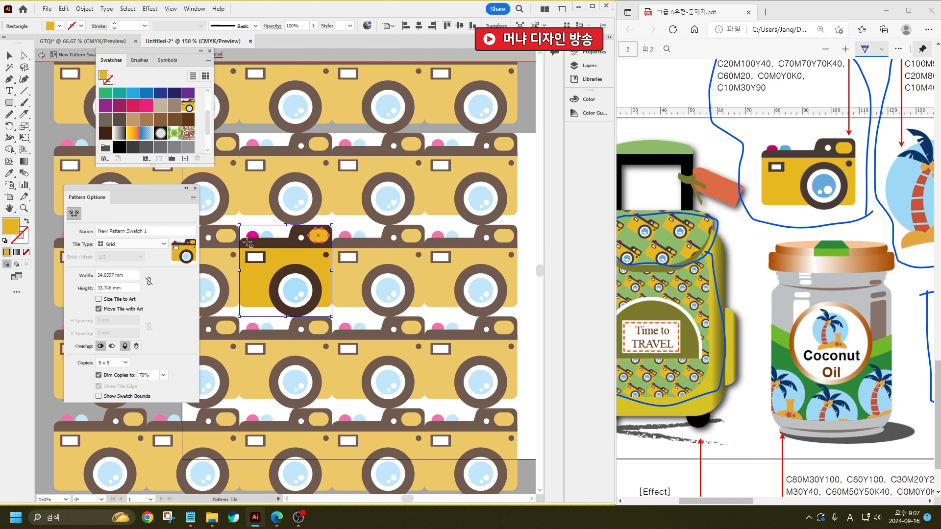
pyautogui.moveTo(239, 225); pyautogui.dragTo(222, 208)
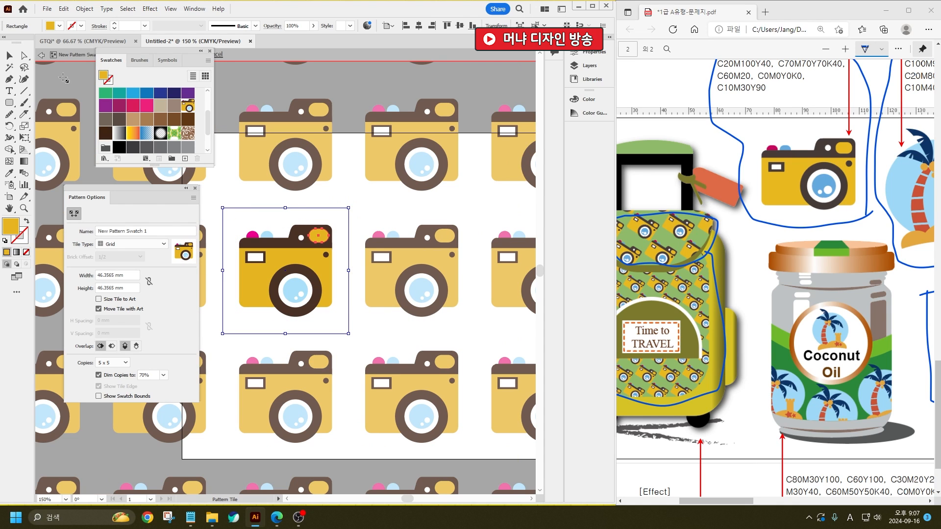
# - Rotate the whole camera clockwise inside the pattern tile so that it sits tilted
pyautogui.click(9, 56)
pyautogui.moveTo(339, 330); pyautogui.dragTo(237, 197)
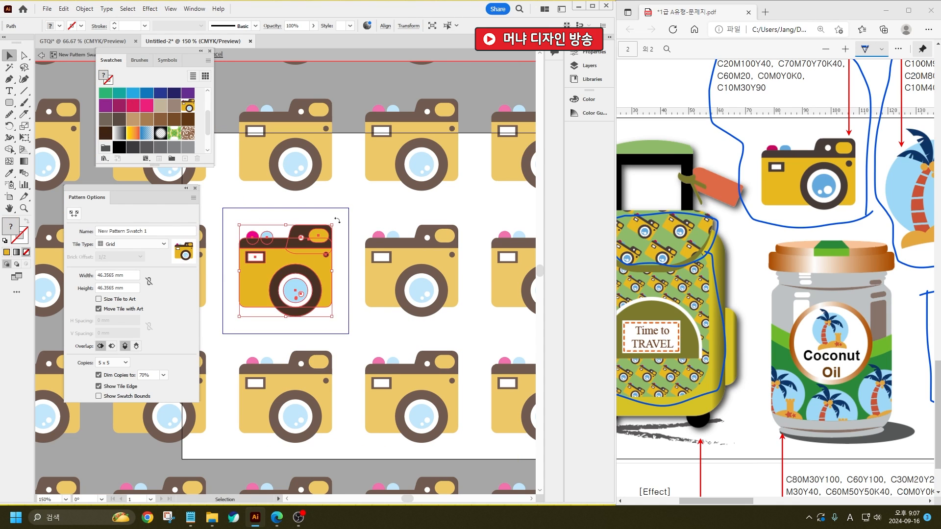
pyautogui.moveTo(335, 222); pyautogui.dragTo(367, 255)
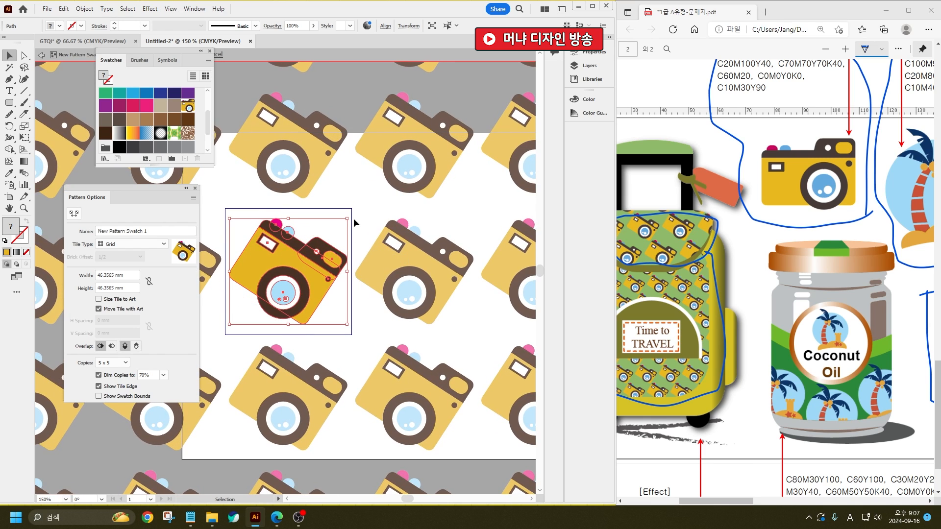
pyautogui.moveTo(352, 214)
pyautogui.mouseDown()
pyautogui.moveTo(358, 220)
pyautogui.moveTo(352, 215)
pyautogui.mouseUp()
pyautogui.click(326, 193)
# - Shrink the pattern tile around the tilted camera to about 43.7 × 40.3 mm and finish editing the pattern
pyautogui.click(69, 214)
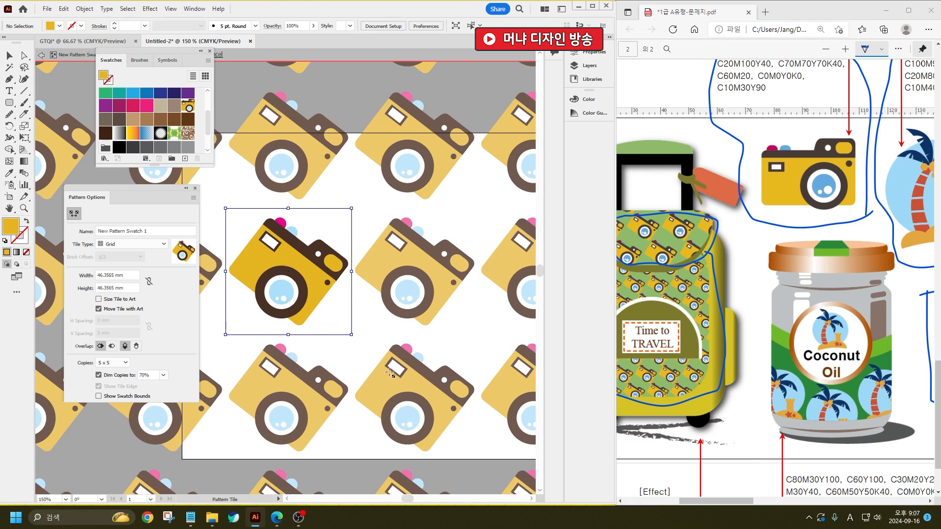
pyautogui.moveTo(352, 334); pyautogui.dragTo(348, 325)
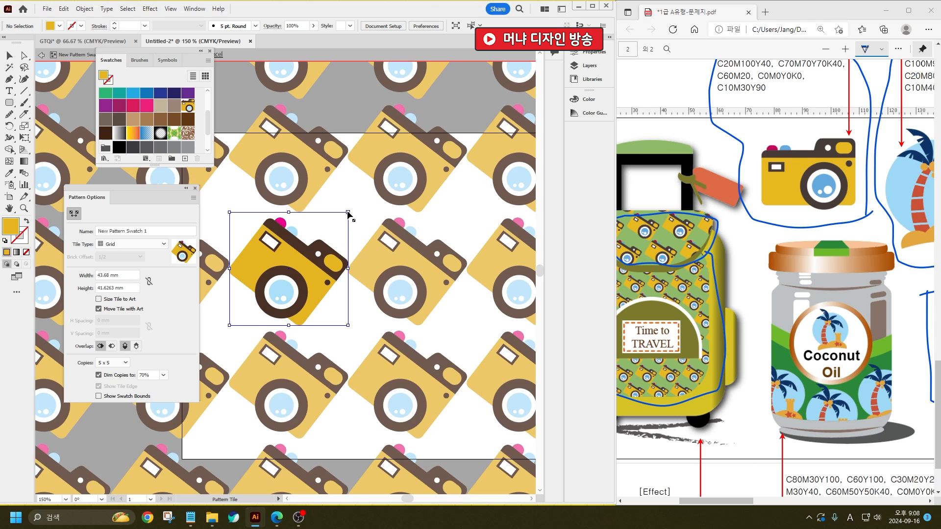
pyautogui.moveTo(348, 213); pyautogui.dragTo(348, 216)
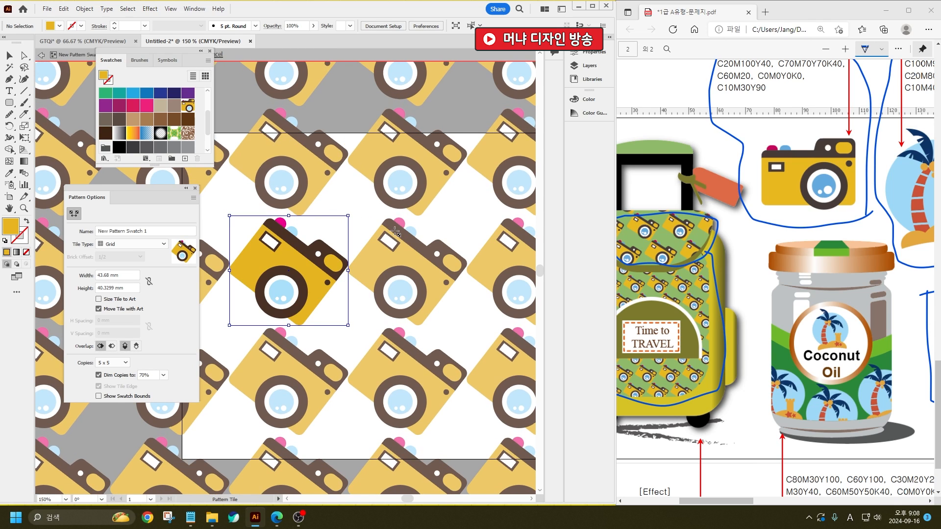
pyautogui.click(9, 55)
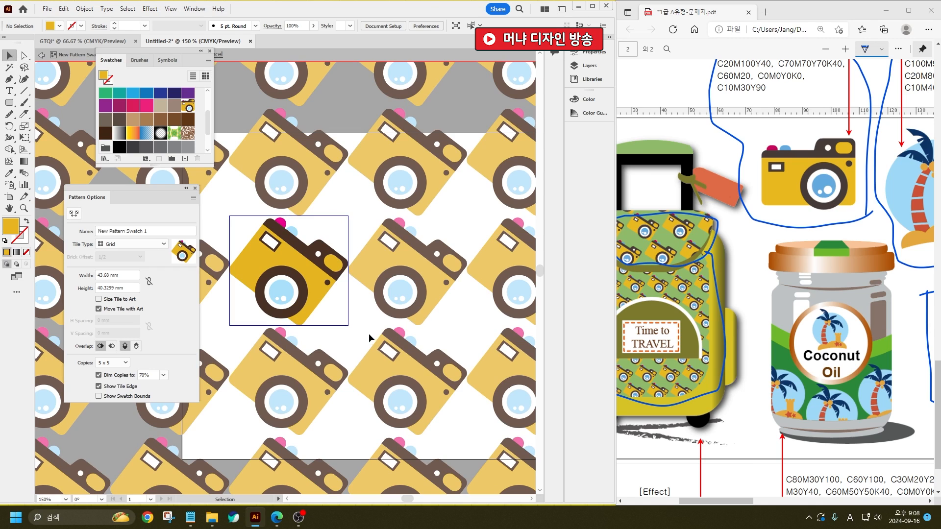
pyautogui.moveTo(156, 53); pyautogui.dragTo(140, 97)
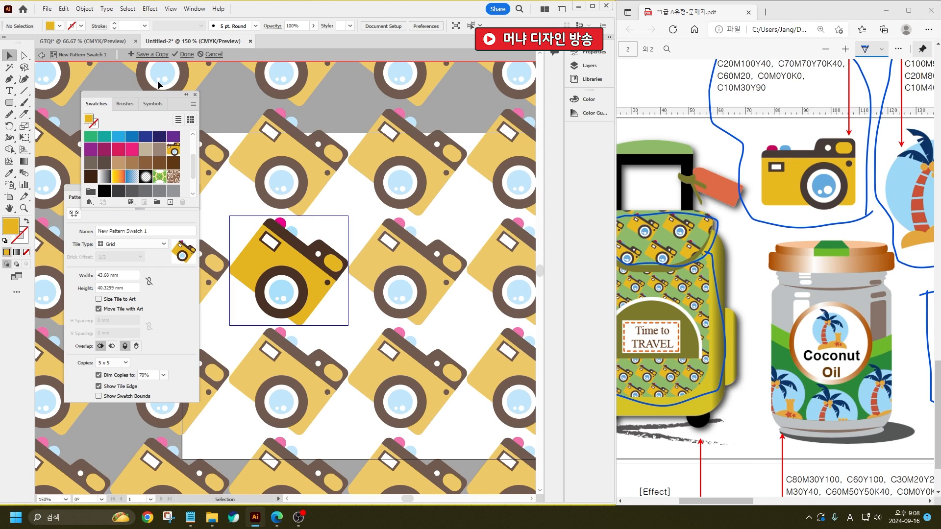
pyautogui.click(185, 54)
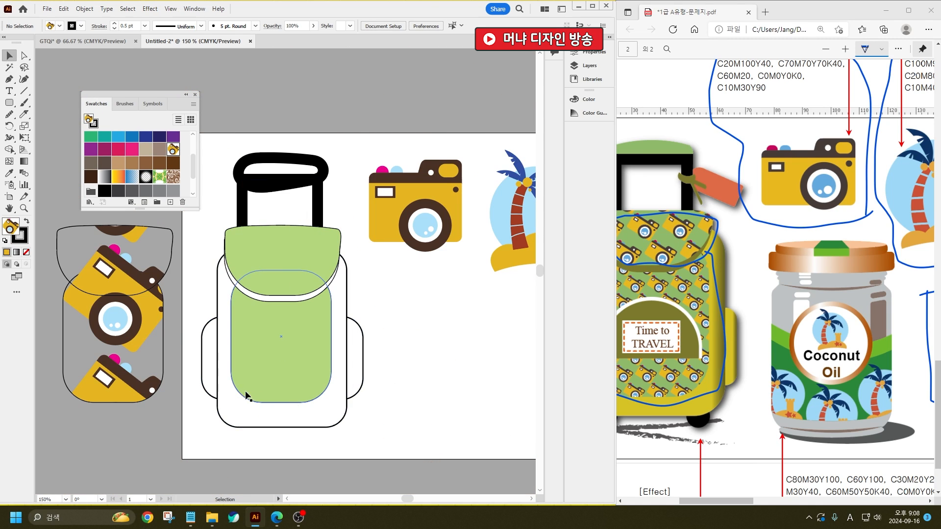
# - Scale only the camera pattern inside the duplicated front panel uniformly to 19%, transforming patterns but not objects
pyautogui.click(78, 355)
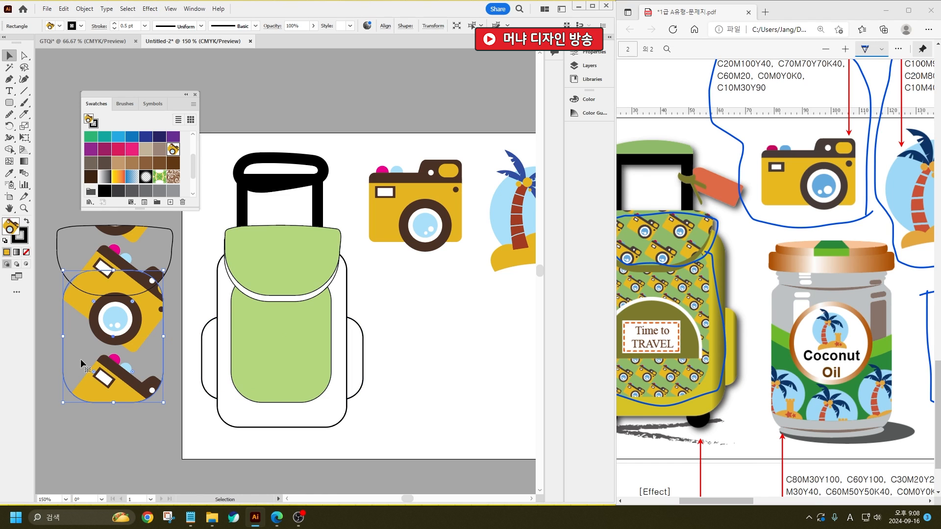
pyautogui.doubleClick(24, 126)
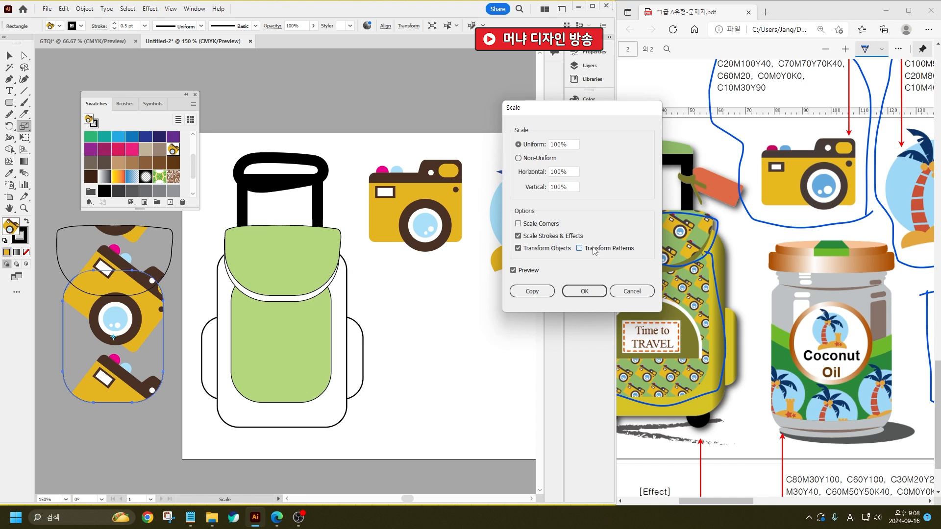
pyautogui.moveTo(583, 119); pyautogui.dragTo(341, 167)
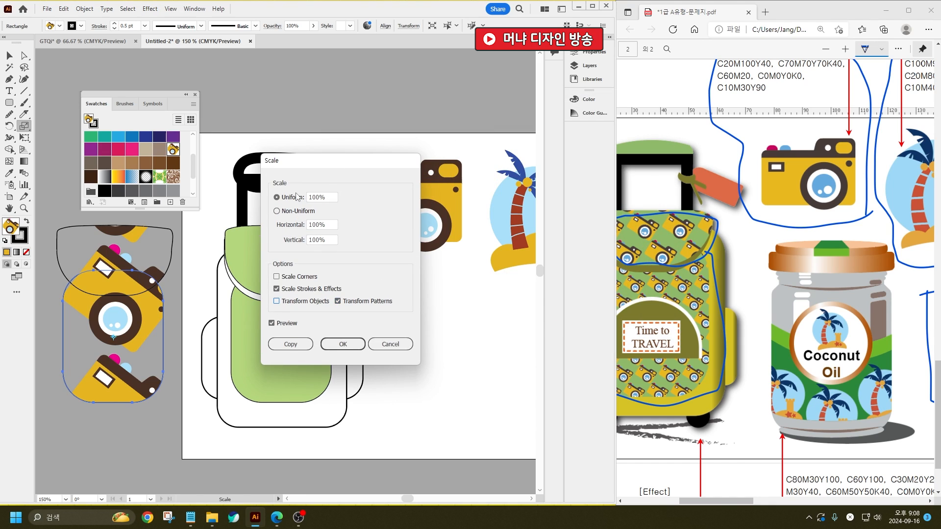
pyautogui.doubleClick(321, 196)
pyautogui.write('71')
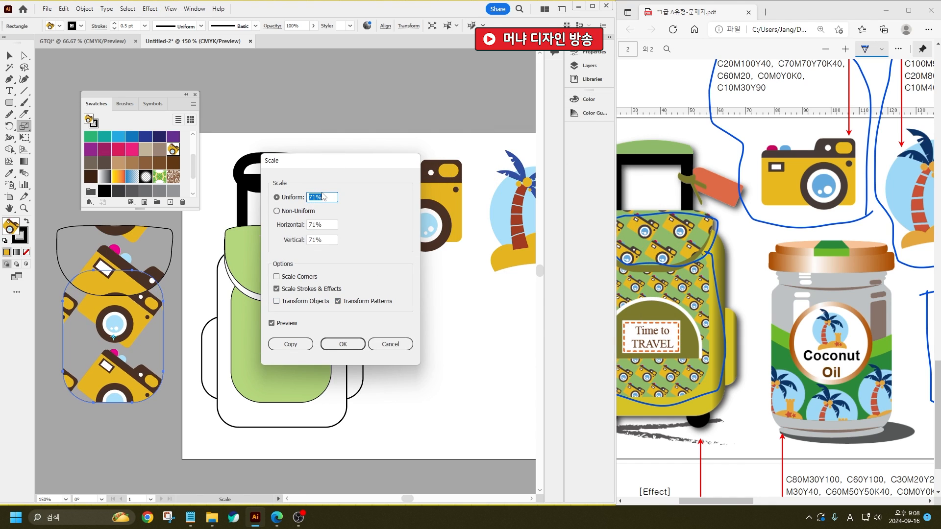
pyautogui.press('Down')
pyautogui.press('Down')
pyautogui.press('Down')
pyautogui.press('Down')
pyautogui.press('Down')
pyautogui.press('Down')
pyautogui.press('Down')
pyautogui.press('Down')
pyautogui.press('Down')
pyautogui.press('Down')
pyautogui.press('Down')
pyautogui.press('Down')
pyautogui.press('Down')
pyautogui.press('Down')
pyautogui.press('Down')
pyautogui.press('Down')
pyautogui.press('Down')
pyautogui.press('Down')
pyautogui.press('Down')
pyautogui.press('Down')
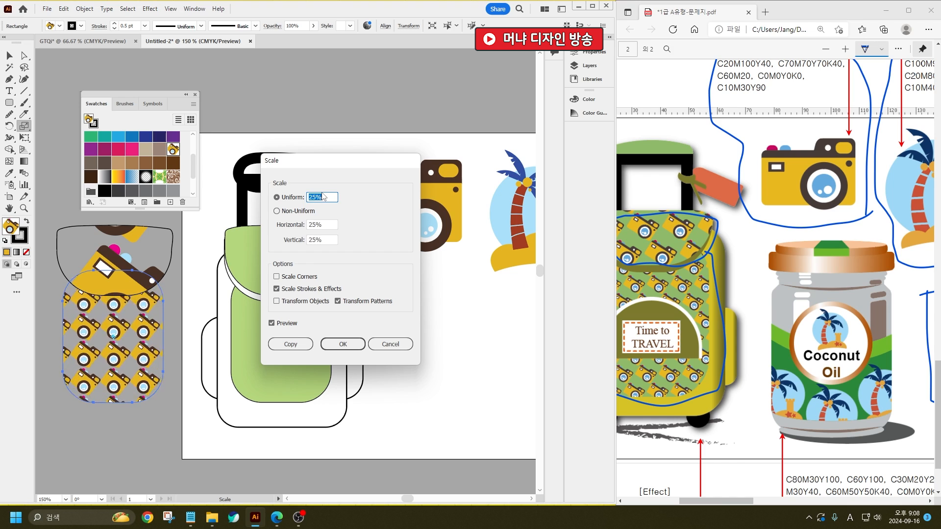
pyautogui.press('Down')
pyautogui.press('Down')
pyautogui.press('Down')
pyautogui.press('Down')
pyautogui.press('Down')
pyautogui.press('Down')
pyautogui.click(343, 344)
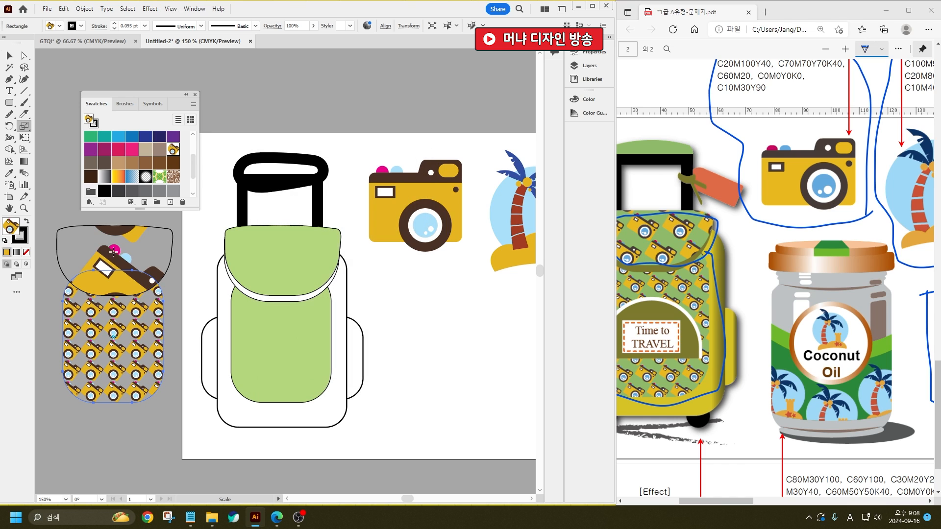
# - Scale only the camera pattern inside the duplicated flap uniformly to 29%, transforming patterns but not objects
pyautogui.click(10, 55)
pyautogui.click(68, 238)
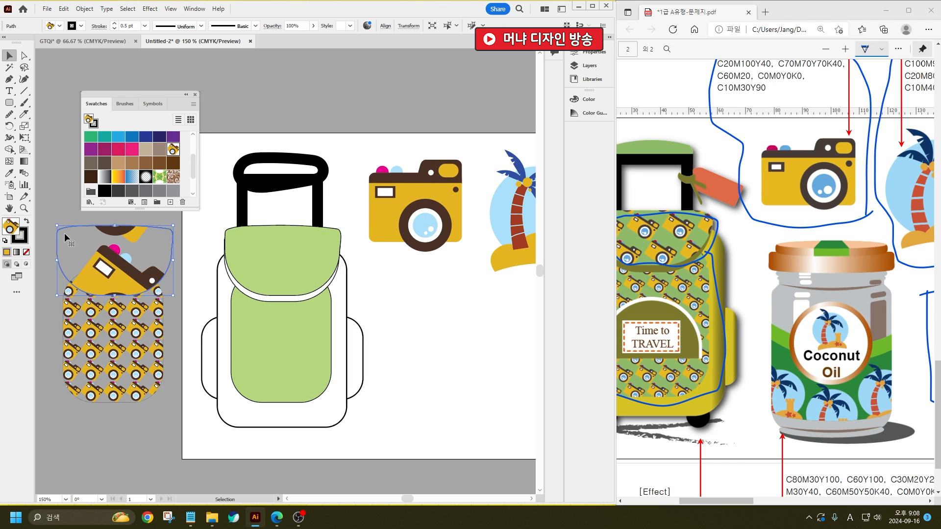
pyautogui.click(22, 127)
pyautogui.doubleClick(22, 127)
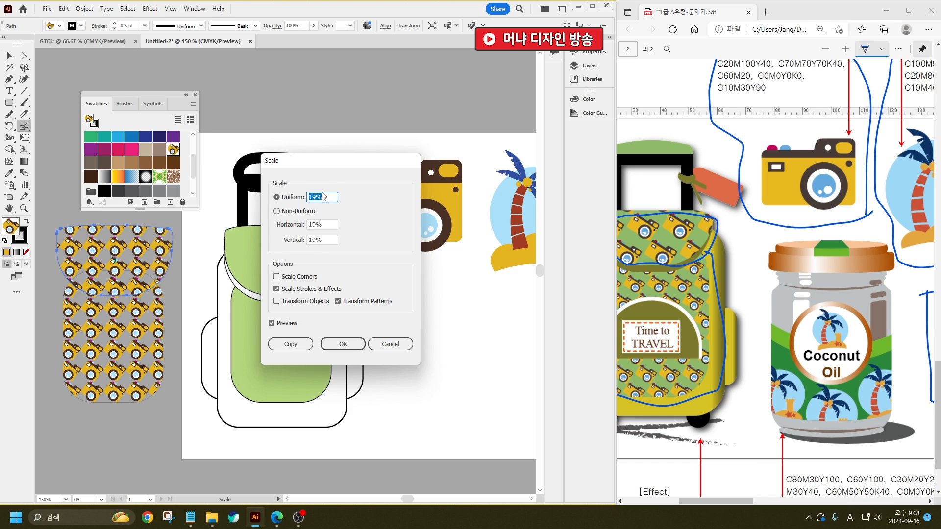
pyautogui.press('Up')
pyautogui.press('Up')
pyautogui.press('Up')
pyautogui.press('Up')
pyautogui.press('Up')
pyautogui.press('Up')
pyautogui.press('Up')
pyautogui.press('Up')
pyautogui.press('Up')
pyautogui.press('Up')
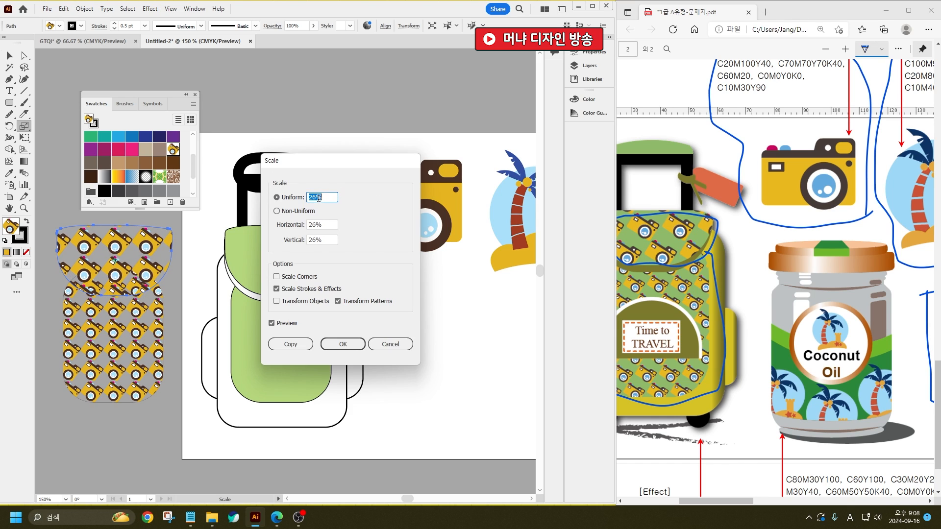
pyautogui.press('Return')
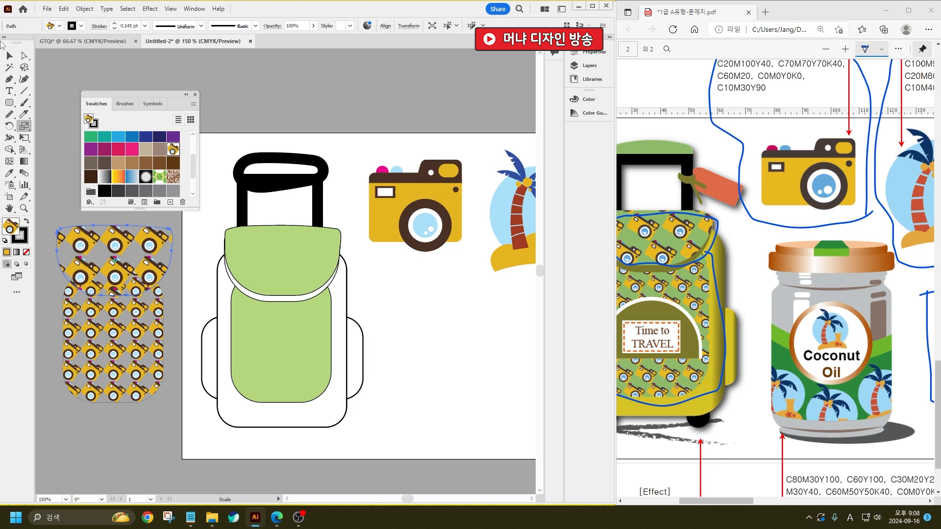
# - Move the two patterned copies onto the suitcase's green flap and front panel, and send the panel copy back behind the flap
pyautogui.click(9, 56)
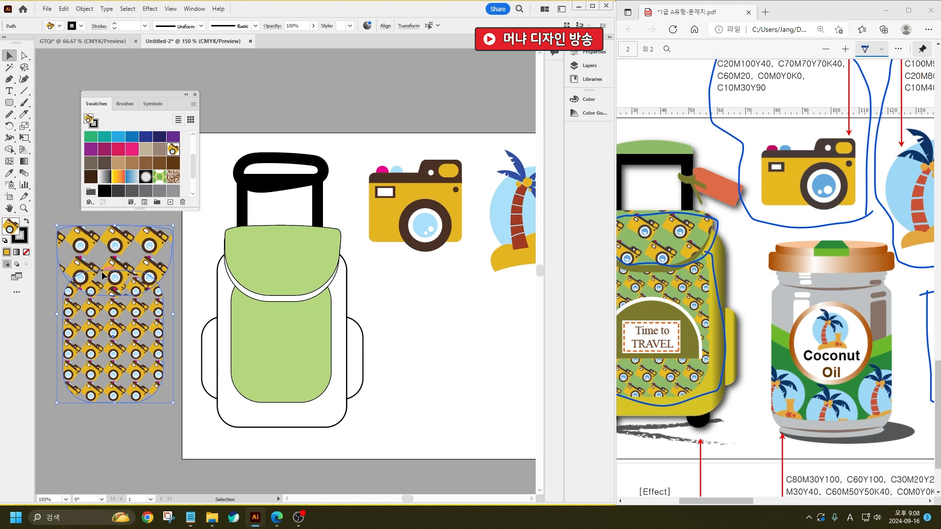
pyautogui.moveTo(104, 288); pyautogui.dragTo(270, 288)
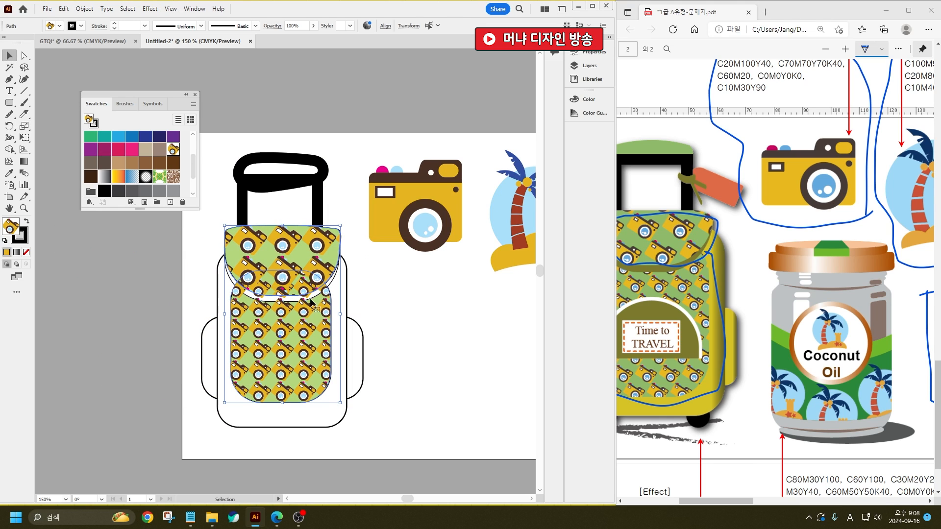
pyautogui.click(415, 334)
pyautogui.click(310, 335)
pyautogui.hotkey('ctrl', '[')
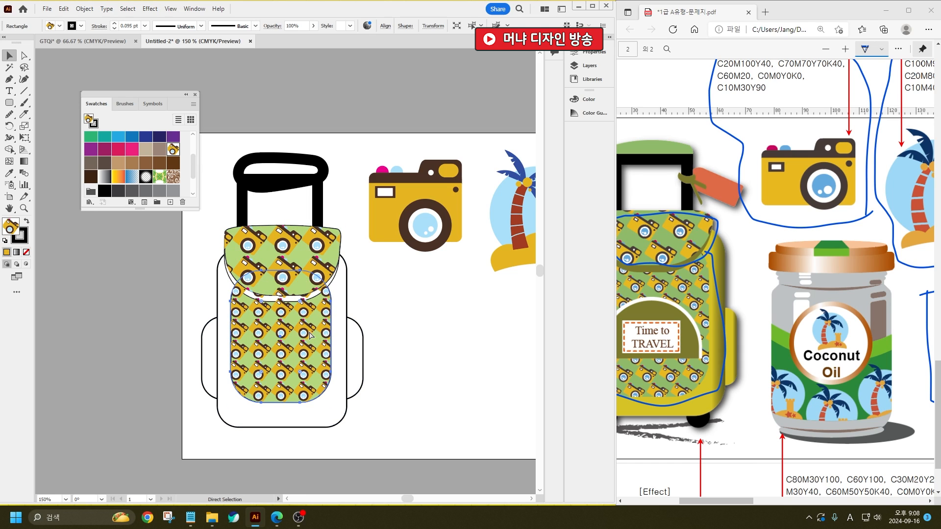
pyautogui.click(447, 371)
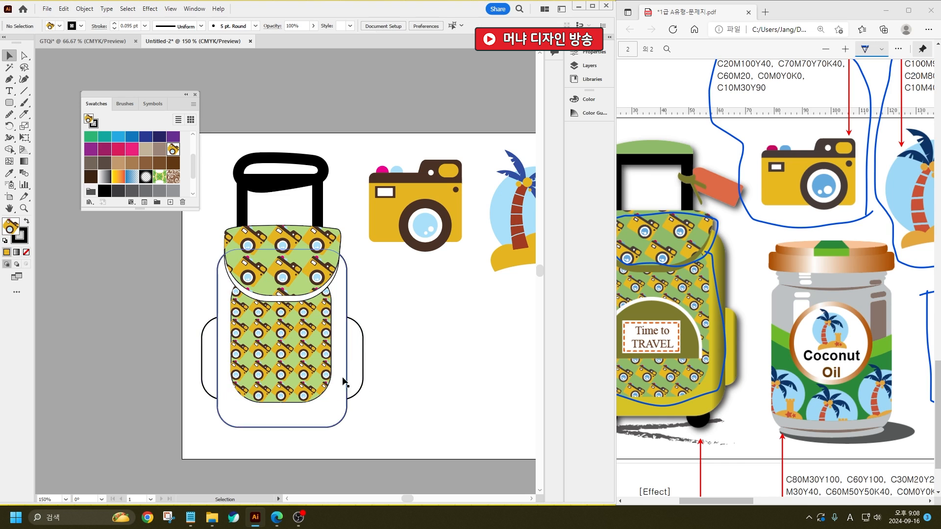
pyautogui.click(285, 326)
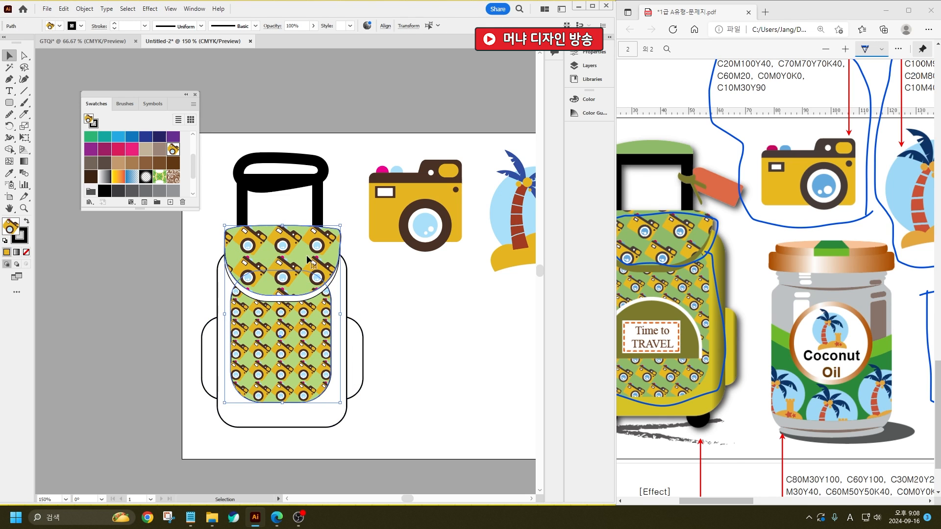
pyautogui.moveTo(285, 326); pyautogui.dragTo(140, 326)
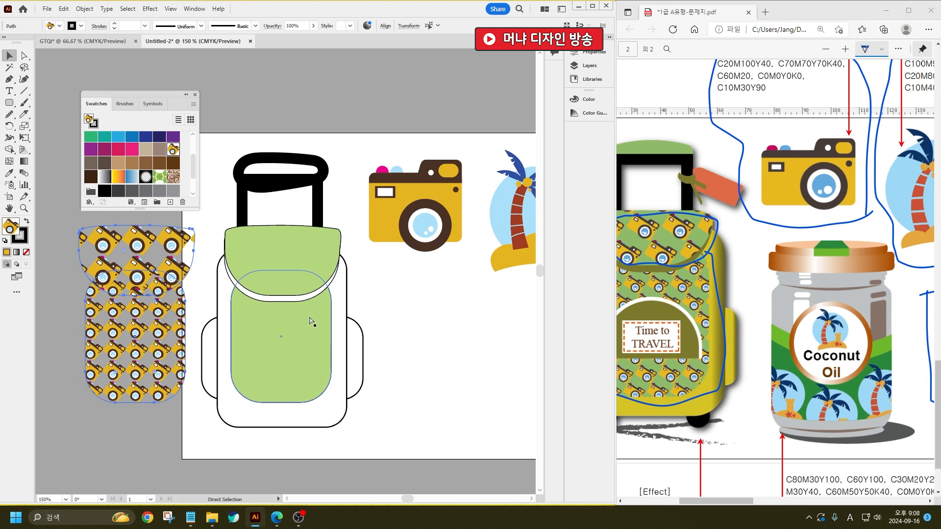
pyautogui.hotkey('ctrl', 'z')
pyautogui.click(481, 370)
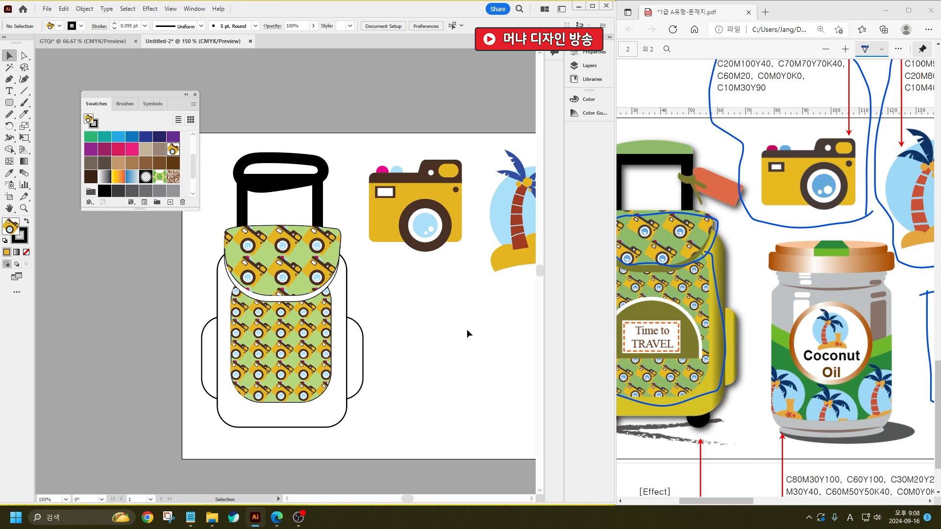
# - Draw a portrait rounded rectangle for the jar body below the camera, reducing its corner radius
pyautogui.moveTo(454, 333); pyautogui.dragTo(336, 324)
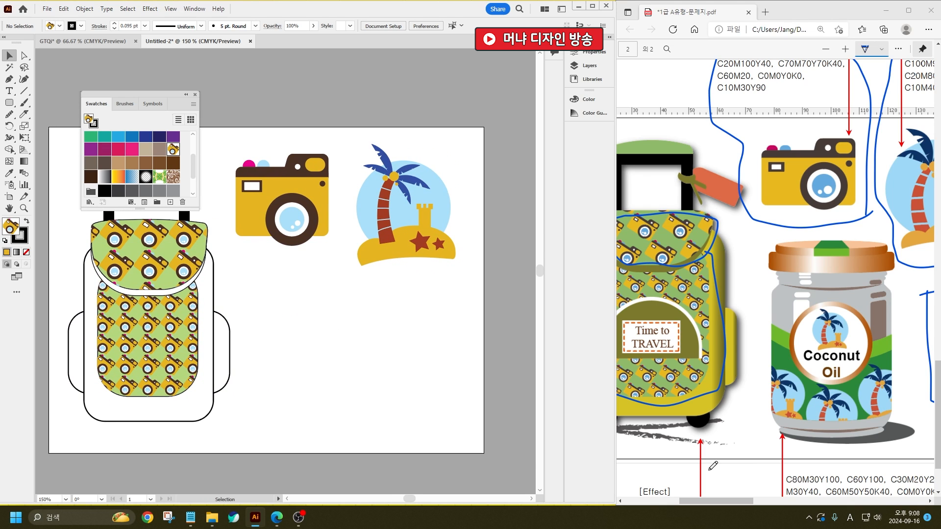
pyautogui.moveTo(734, 500); pyautogui.dragTo(748, 501)
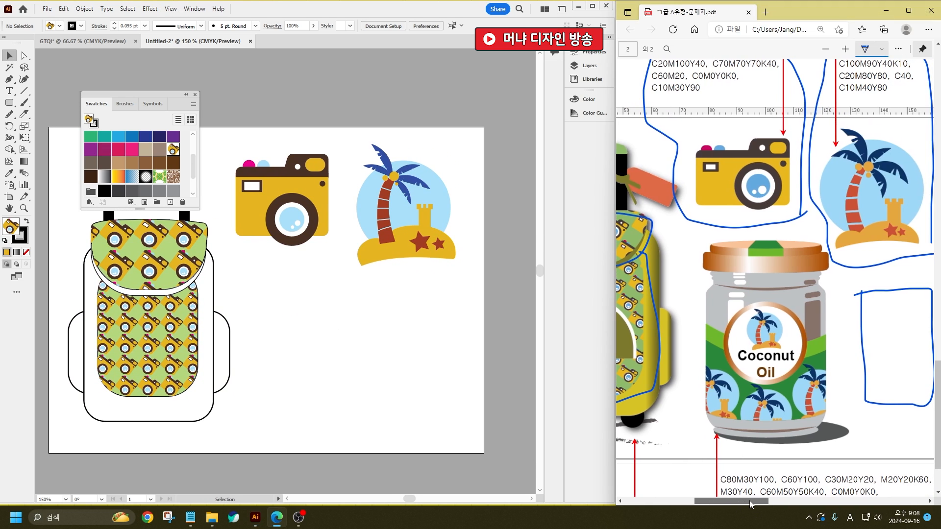
pyautogui.click(361, 369)
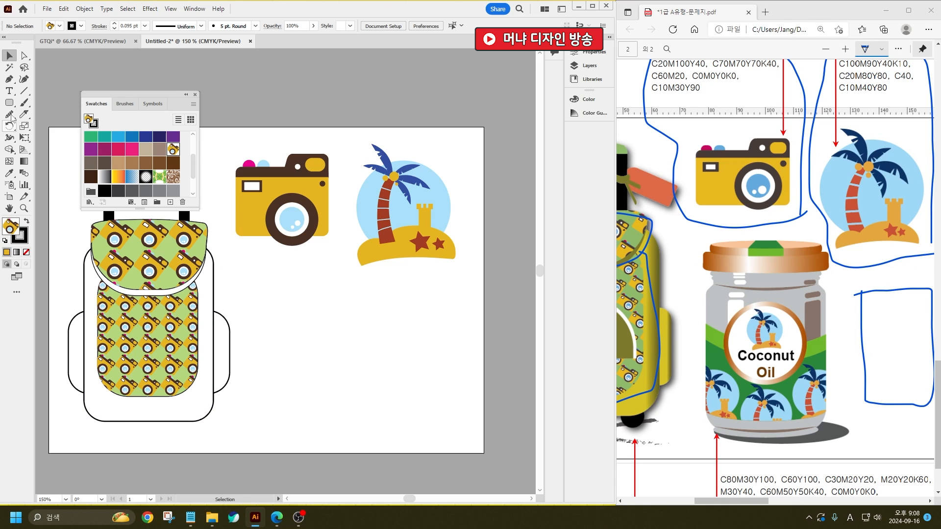
pyautogui.moveTo(9, 102); pyautogui.dragTo(53, 114)
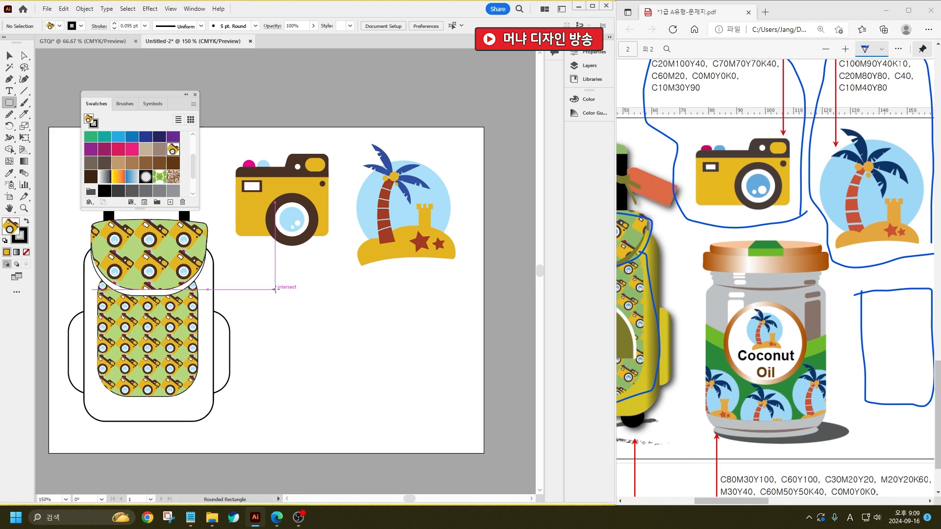
pyautogui.moveTo(274, 289); pyautogui.dragTo(379, 418)
pyautogui.press('Down')
pyautogui.press('Down')
pyautogui.press('Down')
pyautogui.press('Down')
pyautogui.press('Down')
pyautogui.press('Down')
pyautogui.press('Down')
pyautogui.press('Down')
pyautogui.press('Down')
pyautogui.press('Down')
pyautogui.press('Down')
pyautogui.press('Down')
pyautogui.press('Down')
pyautogui.press('Down')
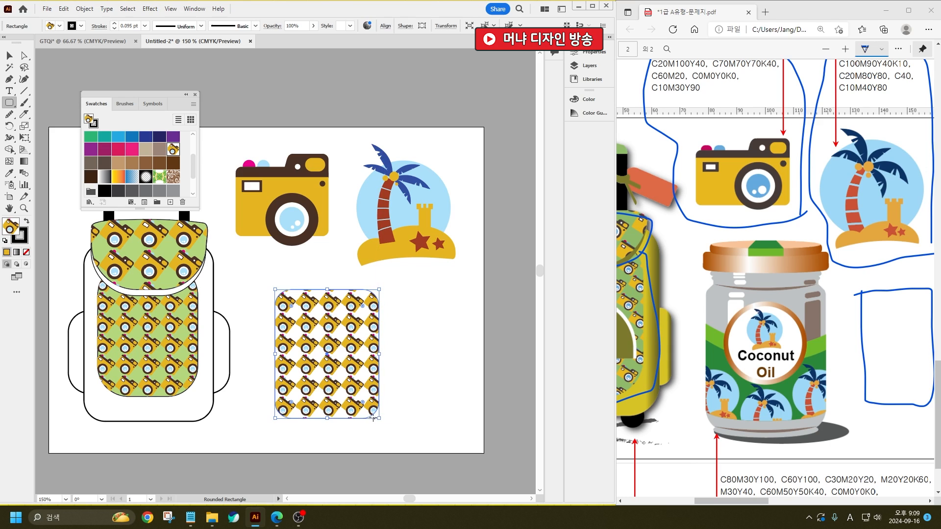
# - Shift the rounded rectangle slightly up towards the suitcase and reset it to the default white fill and black stroke
pyautogui.click(10, 56)
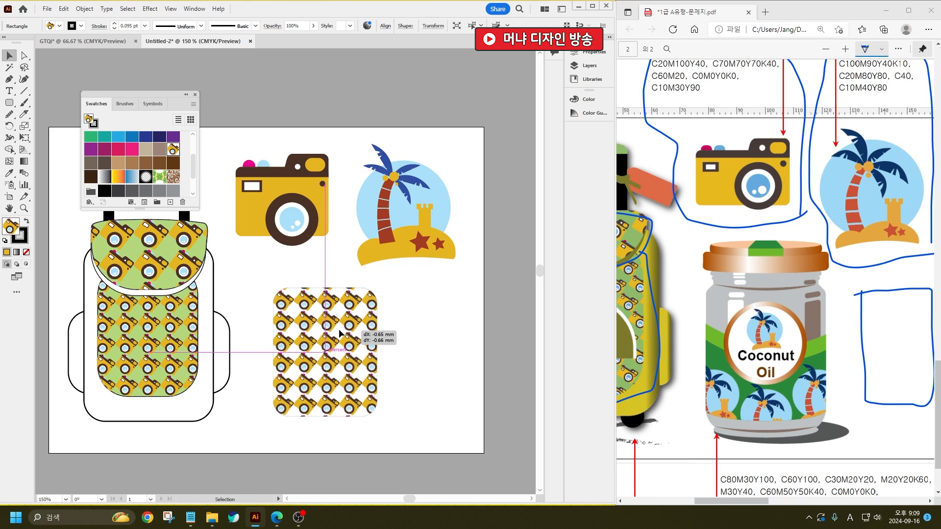
pyautogui.moveTo(343, 333); pyautogui.dragTo(332, 328)
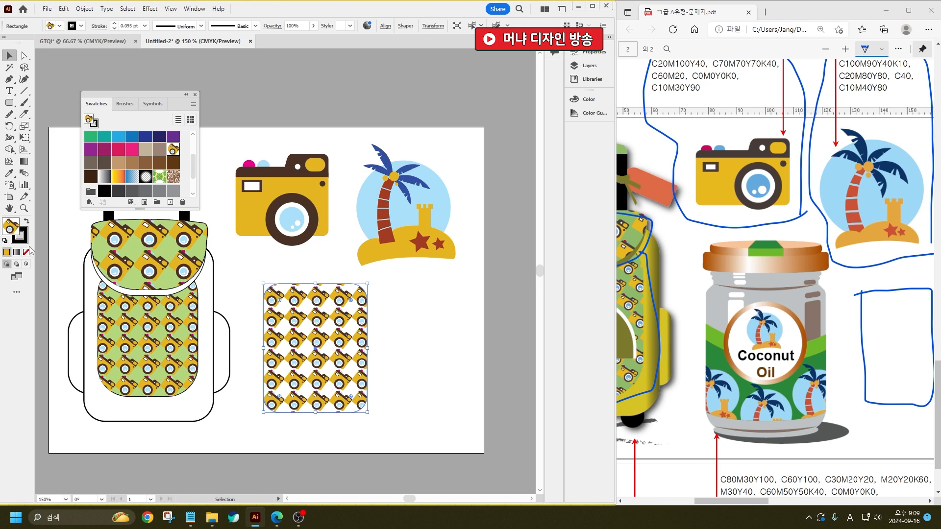
pyautogui.click(5, 240)
pyautogui.click(382, 368)
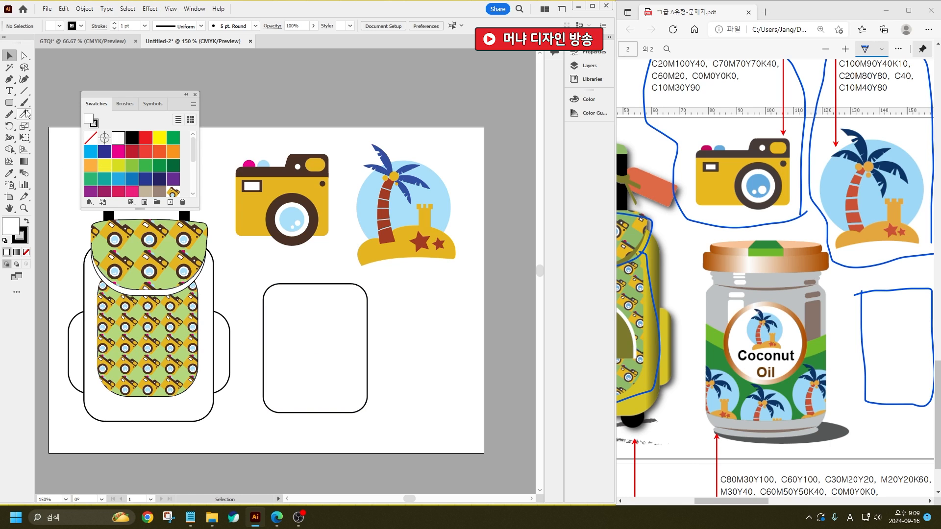
# - Cut the jar body across with two downward-bowed Knife strokes and duplicate its lowest piece to the right
pyautogui.click(26, 113)
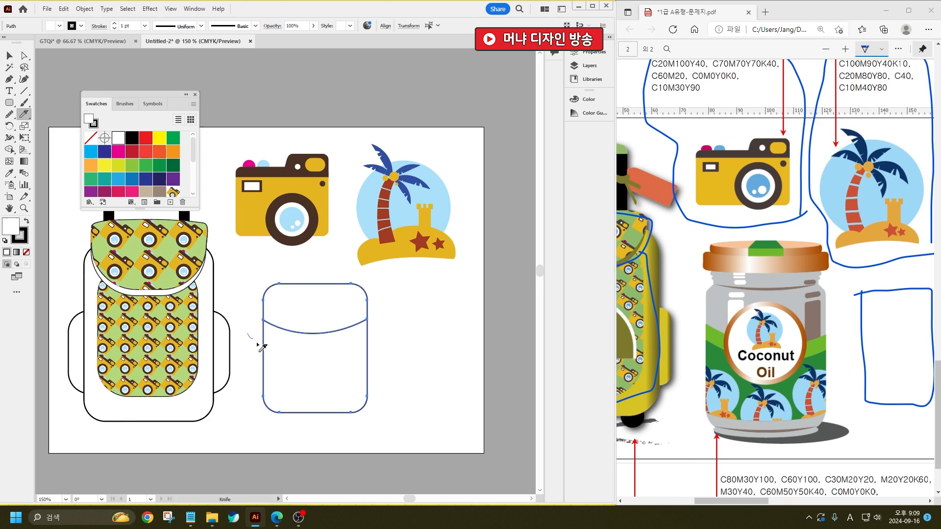
pyautogui.moveTo(261, 347)
pyautogui.mouseDown()
pyautogui.moveTo(291, 358)
pyautogui.moveTo(330, 356)
pyautogui.moveTo(398, 325)
pyautogui.mouseUp()
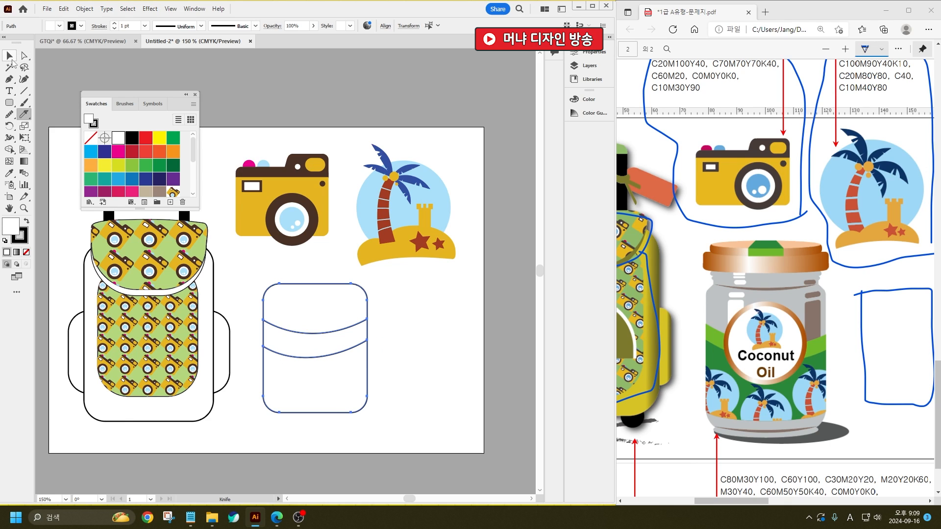
pyautogui.click(10, 58)
pyautogui.click(398, 409)
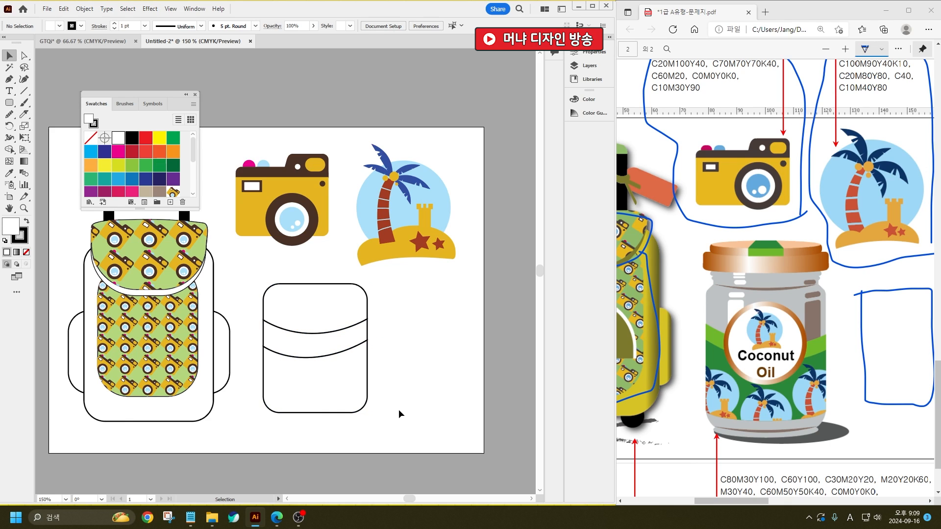
pyautogui.click(339, 398)
pyautogui.moveTo(319, 392); pyautogui.dragTo(440, 394)
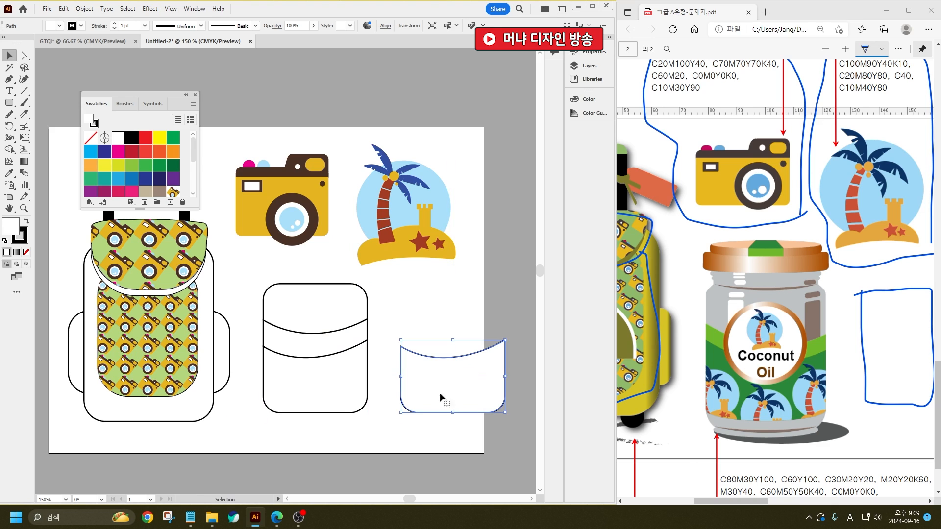
# - Group all parts of the palm island illustration and shrink the group slightly
pyautogui.click(383, 214)
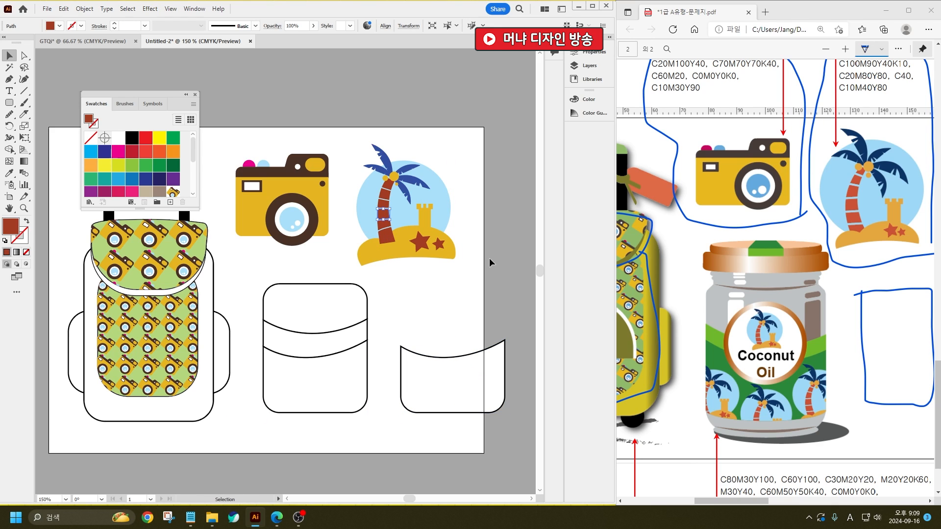
pyautogui.moveTo(489, 263); pyautogui.dragTo(354, 137)
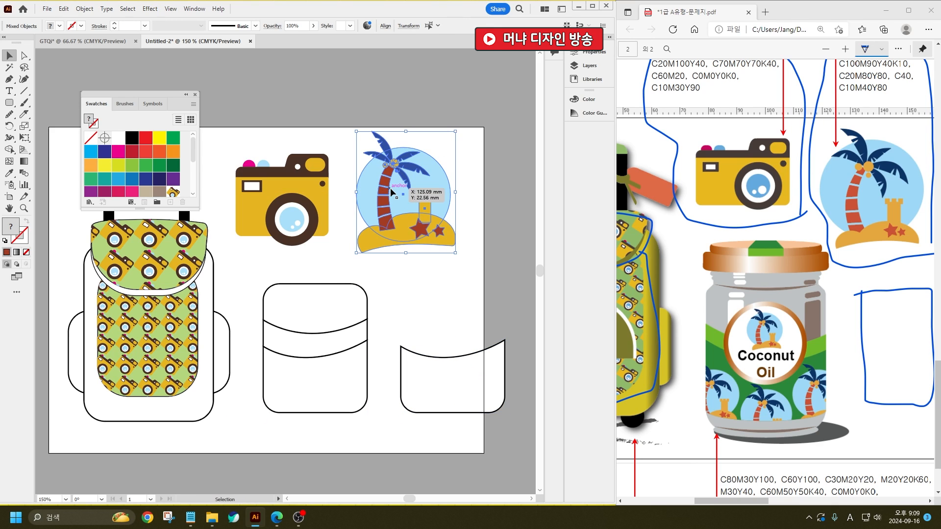
pyautogui.hotkey('ctrl', 'g')
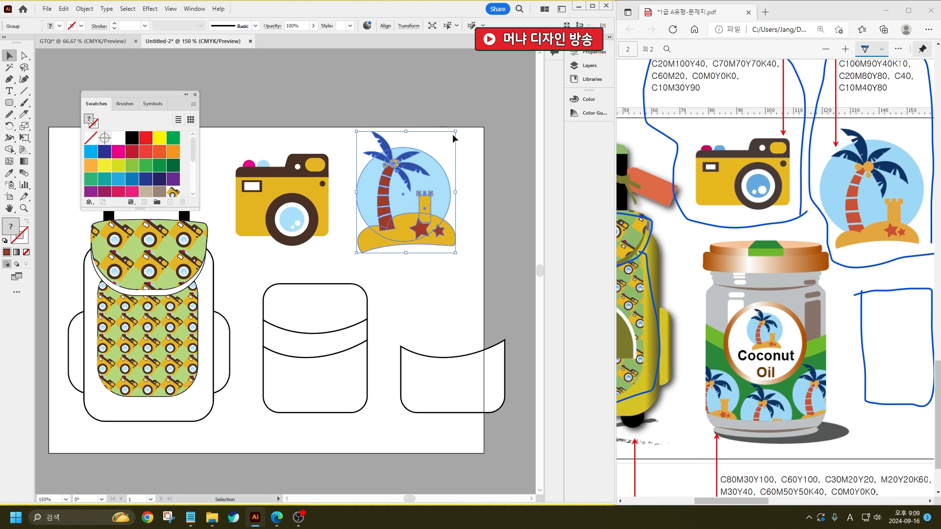
pyautogui.moveTo(455, 131); pyautogui.dragTo(452, 135)
# - Arrange three small palm island copies in front of the duplicated jar piece, with the middle one lowest
pyautogui.keyDown('alt'); pyautogui.moveTo(383, 197); pyautogui.dragTo(413, 286); pyautogui.keyUp('alt')
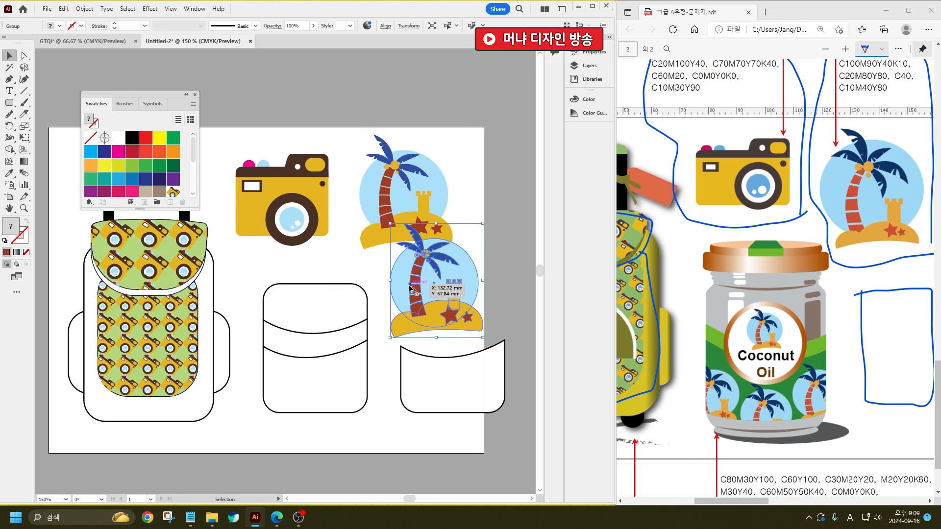
pyautogui.moveTo(481, 224); pyautogui.dragTo(450, 398)
pyautogui.hotkey('ctrl', 'shift', ']')
pyautogui.click(438, 451)
pyautogui.keyDown('shift'); pyautogui.click(408, 395); pyautogui.keyUp('shift')
pyautogui.click(495, 378)
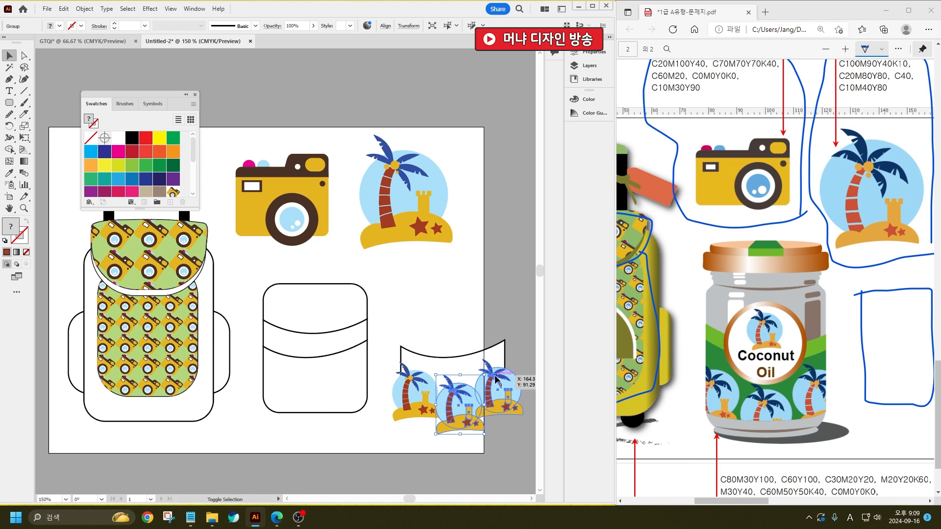
# - Scale the three small palm islands down together and space them evenly across the duplicated jar piece
pyautogui.keyDown('shift'); pyautogui.click(451, 395); pyautogui.keyUp('shift')
pyautogui.keyDown('shift'); pyautogui.click(403, 388); pyautogui.keyUp('shift')
pyautogui.moveTo(521, 360); pyautogui.dragTo(499, 374)
pyautogui.click(493, 449)
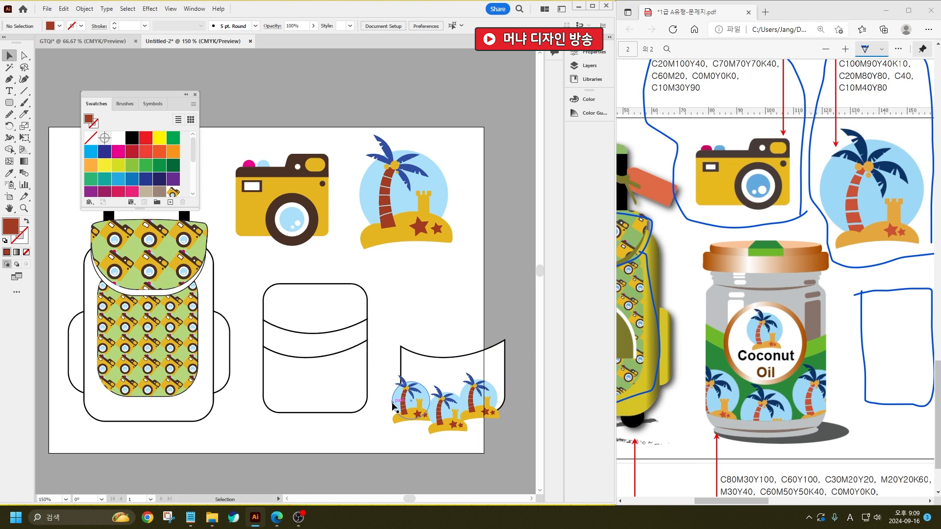
pyautogui.moveTo(410, 395); pyautogui.dragTo(409, 386)
pyautogui.moveTo(484, 388); pyautogui.dragTo(497, 389)
pyautogui.moveTo(409, 387); pyautogui.dragTo(440, 409)
pyautogui.click(486, 439)
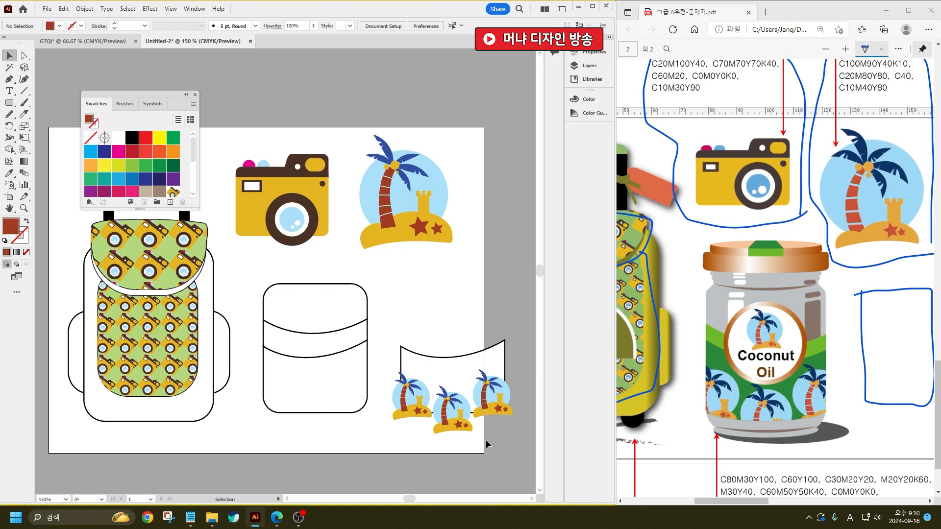
# - Fill the lowest piece of the jar body with the green swatch
pyautogui.click(311, 378)
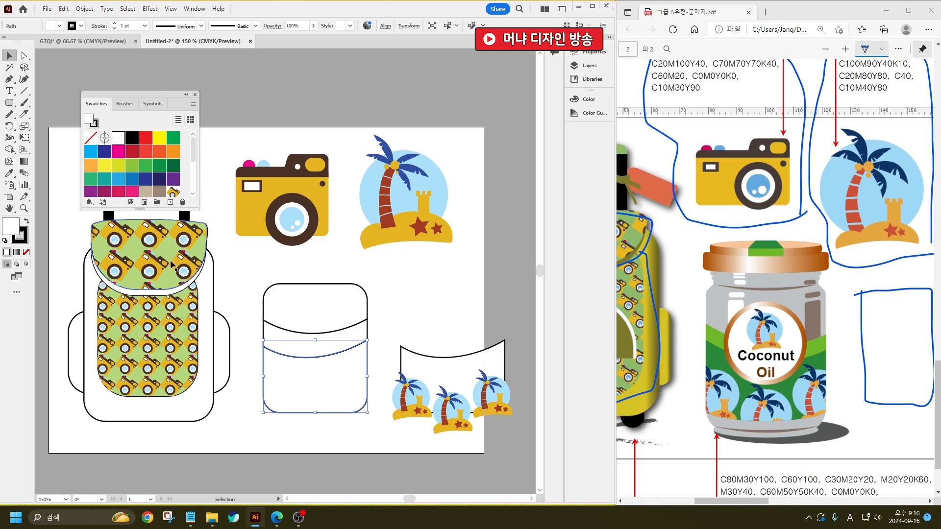
pyautogui.click(173, 138)
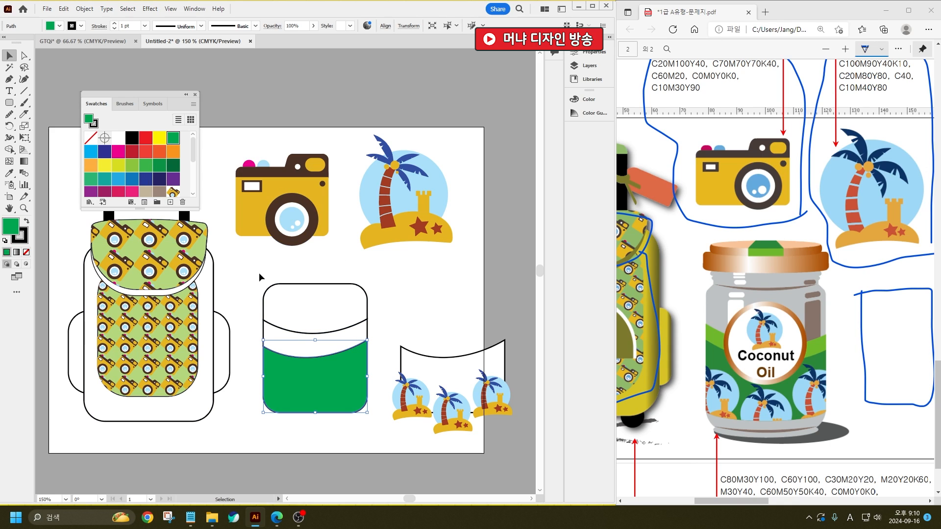
pyautogui.click(426, 304)
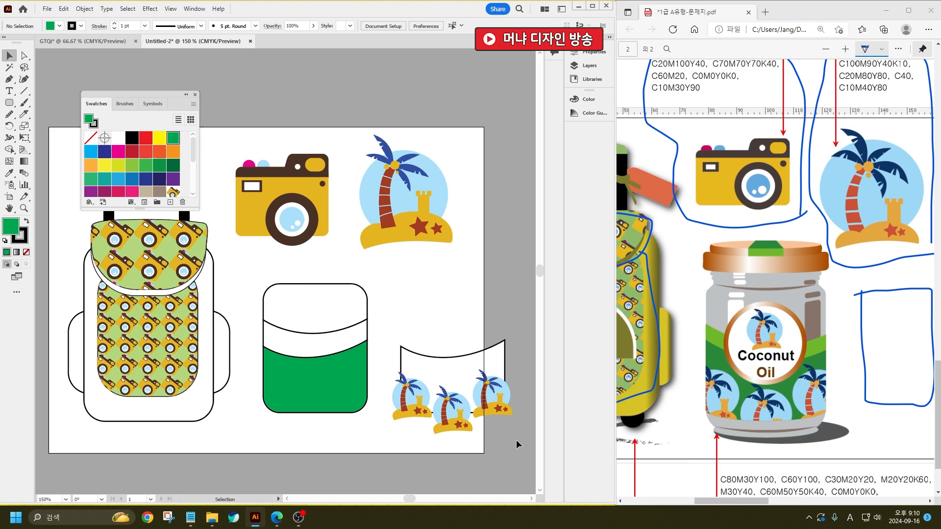
# - Bring the duplicated jar piece to the front of the three palm islands
pyautogui.click(458, 358)
pyautogui.rightClick(454, 363)
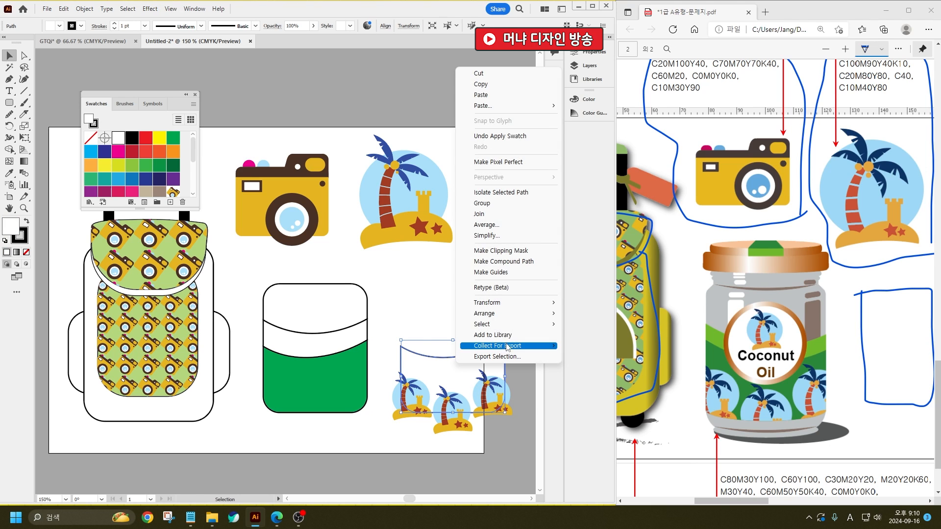
pyautogui.moveTo(529, 314)
pyautogui.click(595, 313)
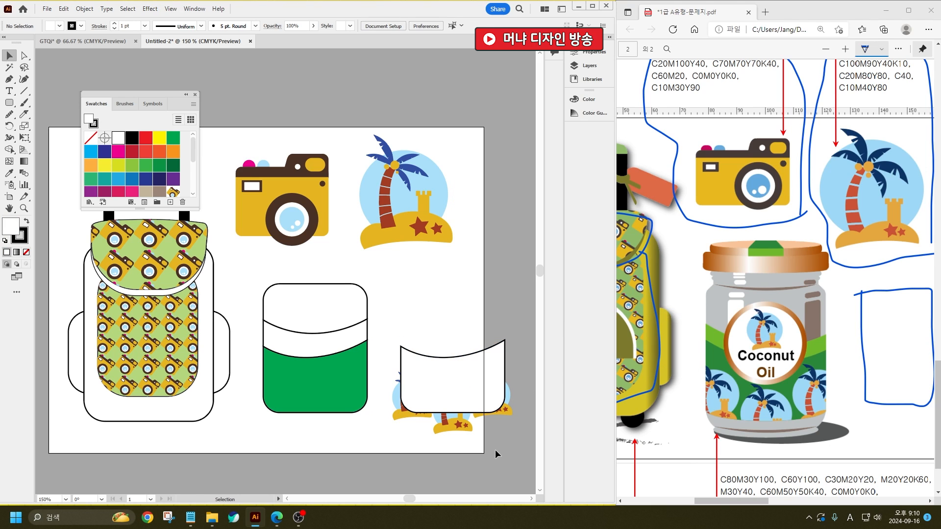
# - Clip the three small palm islands with the duplicated jar piece and place the result over the jar's green lower band
pyautogui.moveTo(495, 449); pyautogui.dragTo(404, 365)
pyautogui.rightClick(437, 321)
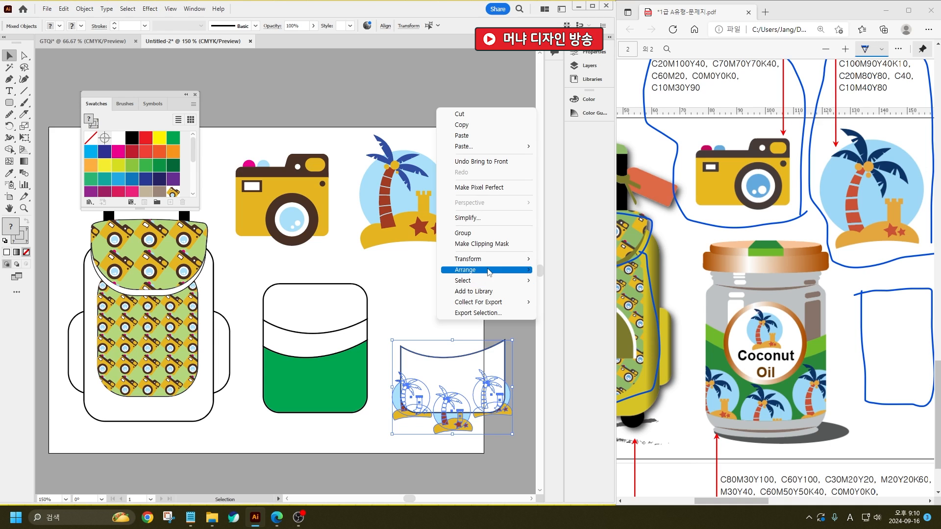
pyautogui.click(482, 244)
pyautogui.moveTo(464, 395); pyautogui.dragTo(327, 395)
pyautogui.click(480, 401)
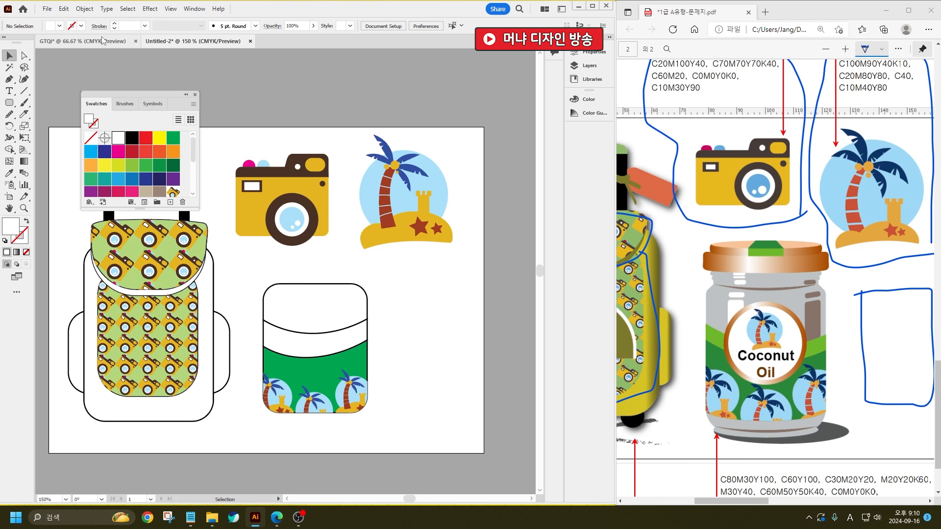
# - Switch to the GTQi document, with empty canvas beside its artboard in view, and bring up the scooter illustration in the reference PDF
pyautogui.click(69, 41)
pyautogui.moveTo(469, 349); pyautogui.dragTo(354, 321)
pyautogui.scroll(-1, 323, 268)
pyautogui.moveTo(470, 353); pyautogui.dragTo(447, 336)
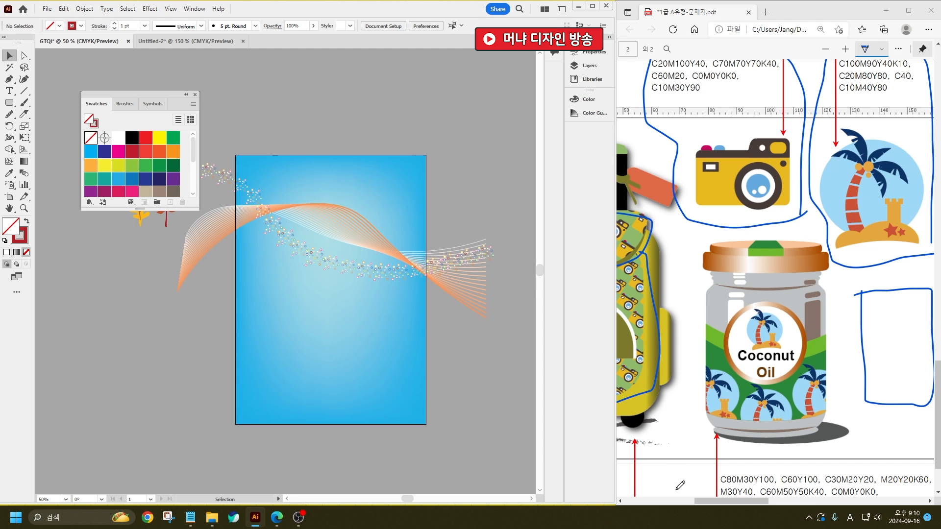
pyautogui.moveTo(730, 504); pyautogui.dragTo(874, 502)
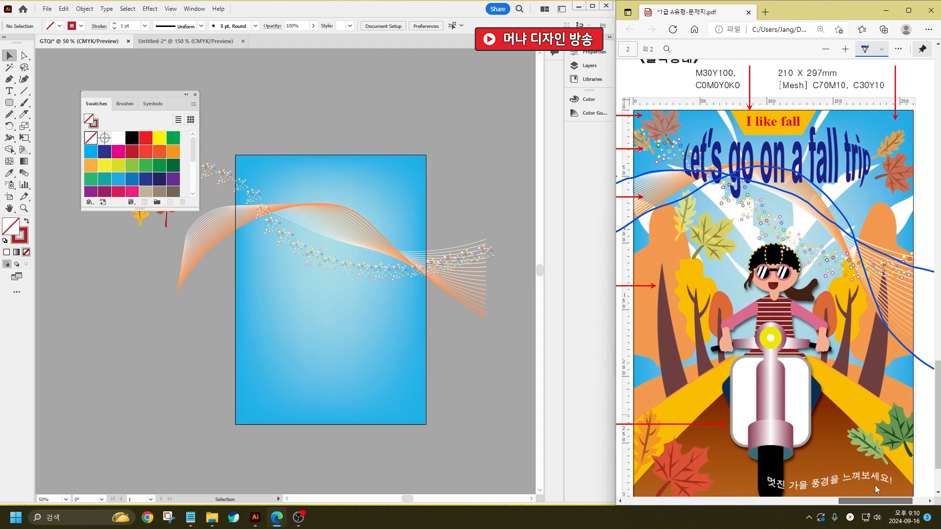
pyautogui.scroll(-1, 867, 337)
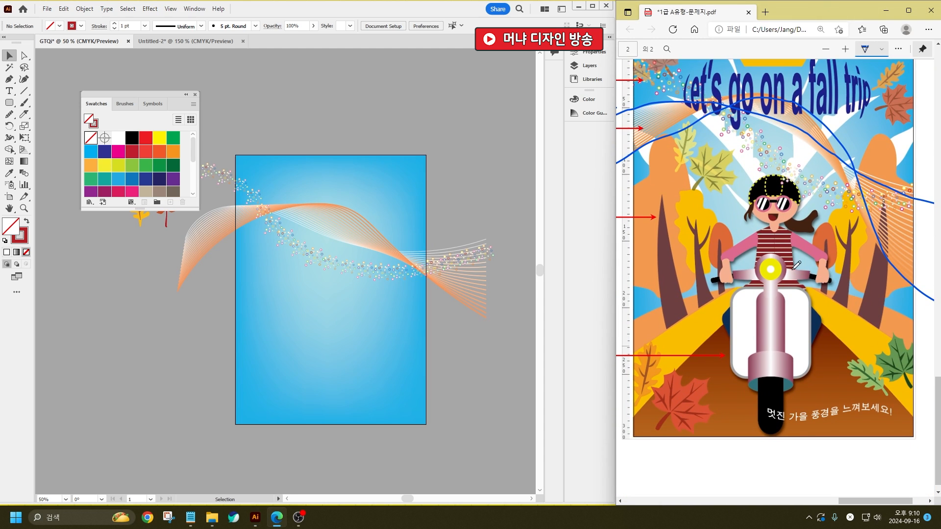
pyautogui.moveTo(452, 371); pyautogui.dragTo(219, 364)
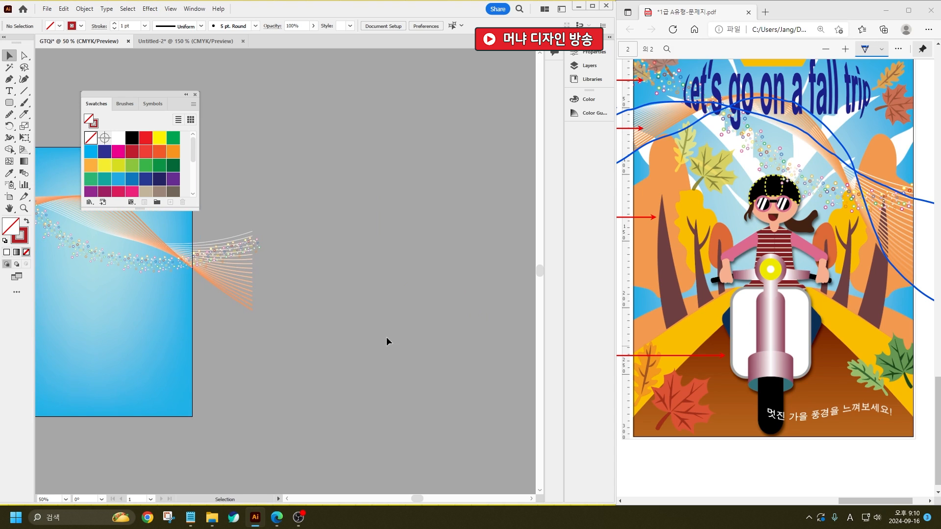
pyautogui.scroll(1, 401, 349)
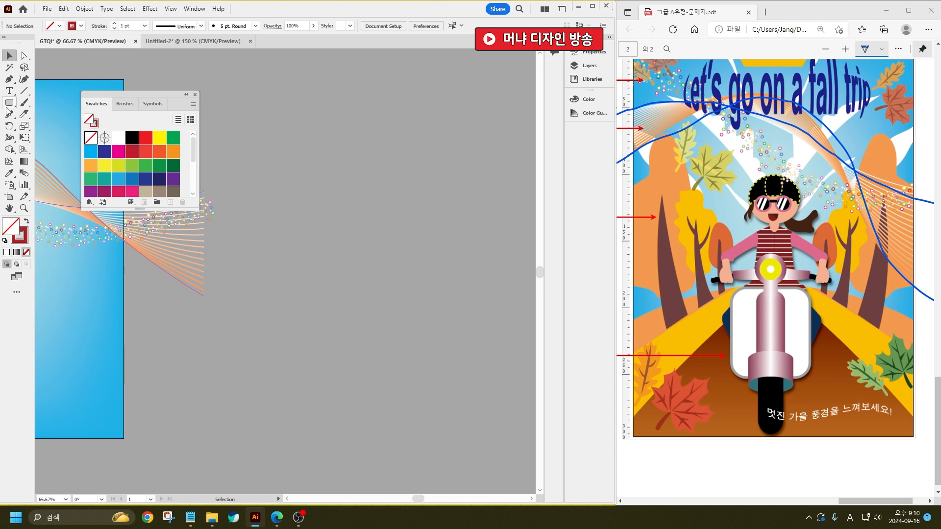
# - Draw a narrow upright rounded rectangle with fully rounded ends beside the artboard for the scooter's front wheel
pyautogui.click(8, 103)
pyautogui.click(7, 103)
pyautogui.click(54, 114)
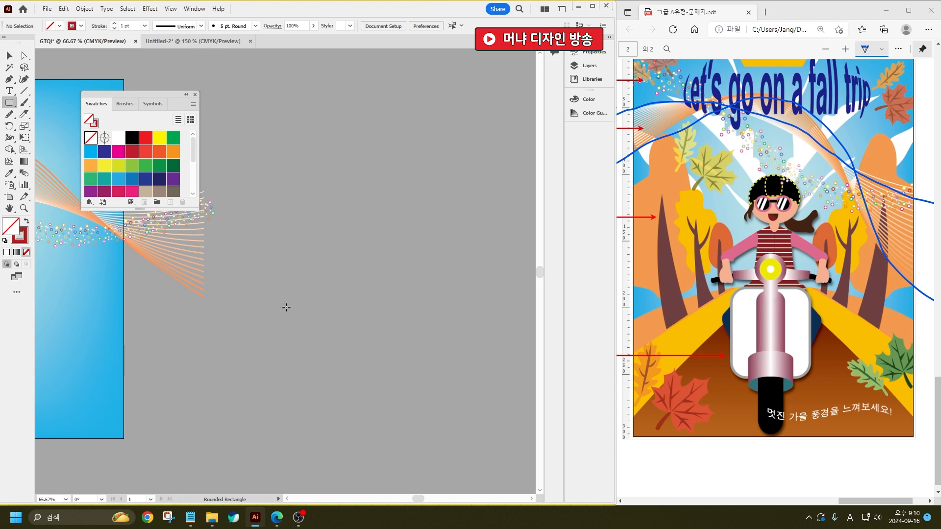
pyautogui.moveTo(299, 297); pyautogui.dragTo(336, 426)
pyautogui.press('Up')
pyautogui.press('Up')
pyautogui.press('Up')
pyautogui.press('Up')
pyautogui.press('Up')
pyautogui.press('Up')
pyautogui.press('Up')
pyautogui.press('Up')
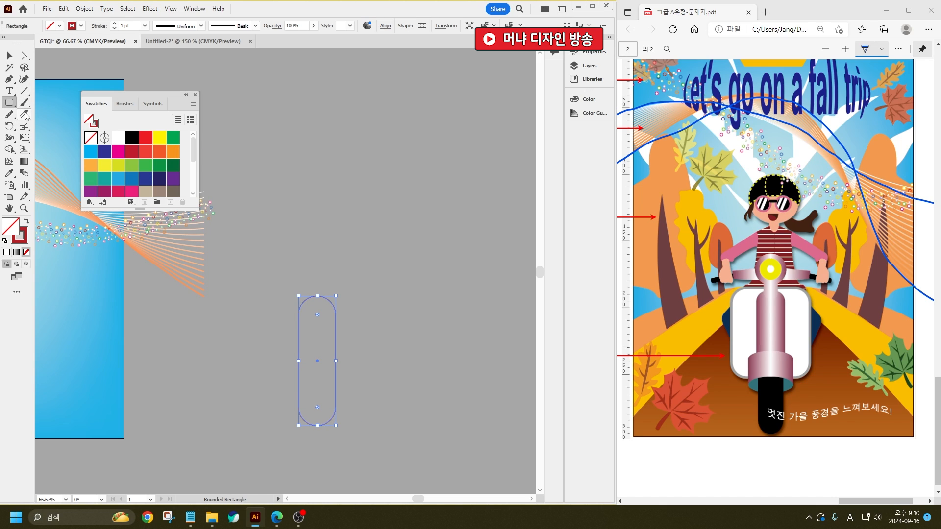
# - Draw two matching wide ellipses, one above the other, across the upright capsule and a rectangle connecting their midlines
pyautogui.moveTo(10, 104); pyautogui.dragTo(44, 128)
pyautogui.moveTo(279, 362); pyautogui.dragTo(347, 393)
pyautogui.moveTo(5, 109); pyautogui.dragTo(55, 103)
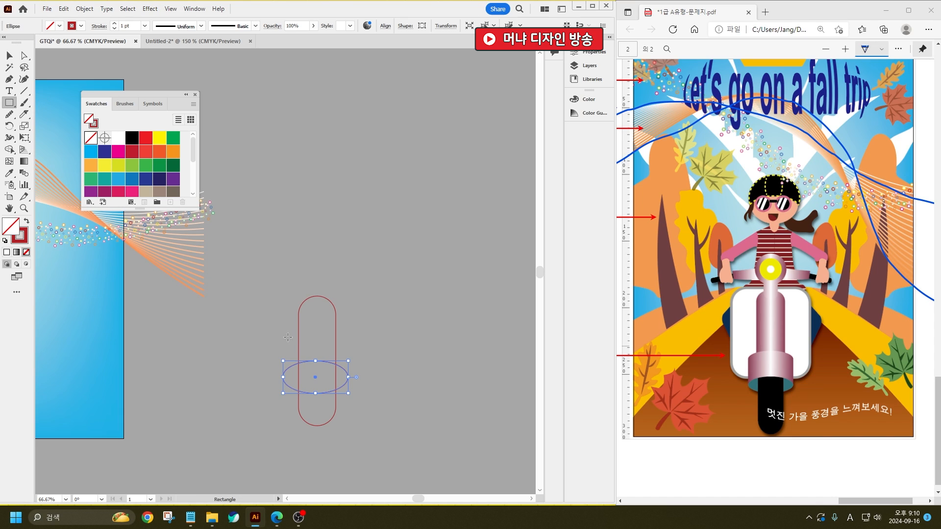
pyautogui.moveTo(283, 329); pyautogui.dragTo(345, 338)
pyautogui.click(8, 57)
pyautogui.click(353, 424)
pyautogui.click(396, 327)
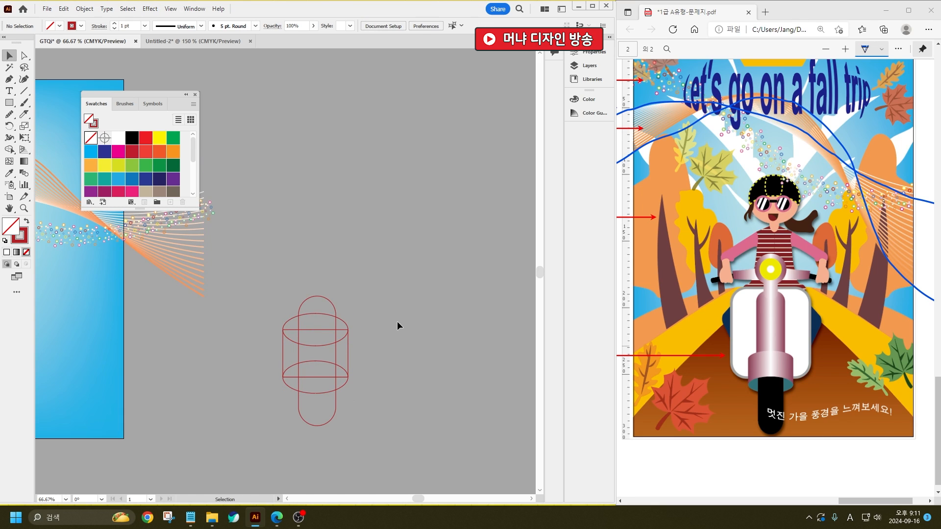
# - Stretch the upright capsule by moving its top anchor points straight up about 78 mm
pyautogui.click(325, 296)
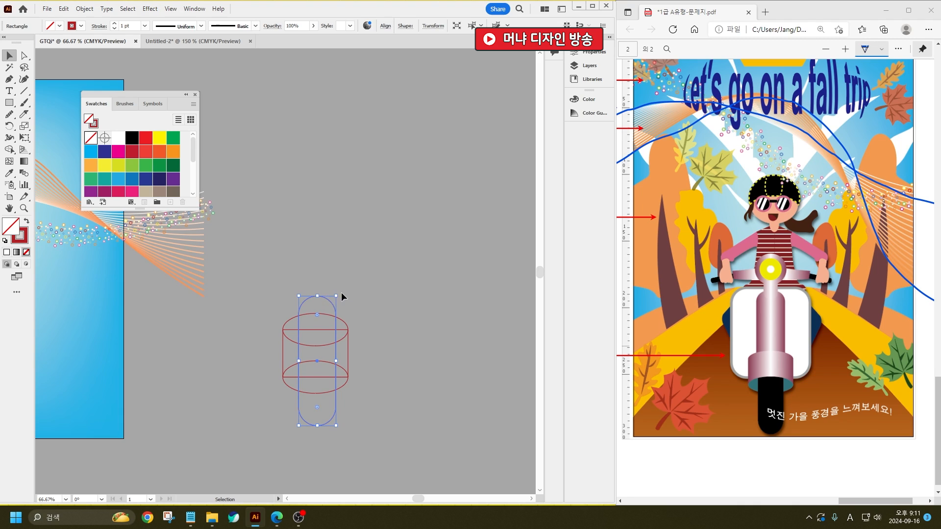
pyautogui.press('a')
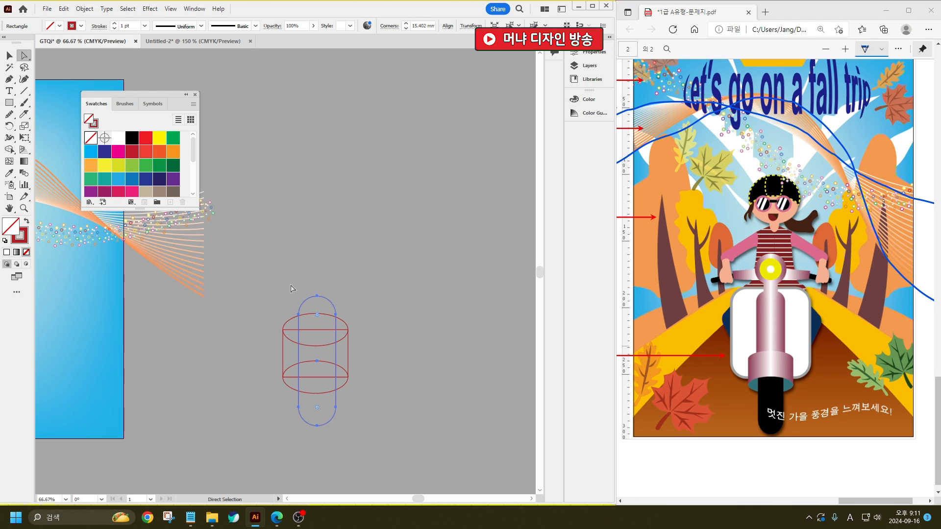
pyautogui.moveTo(355, 322); pyautogui.dragTo(355, 322)
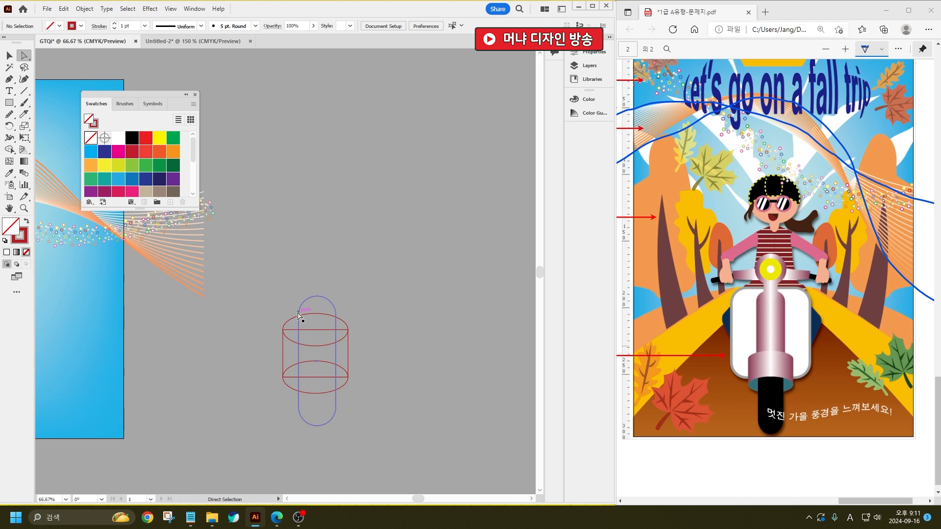
pyautogui.click(307, 297)
pyautogui.click(336, 317)
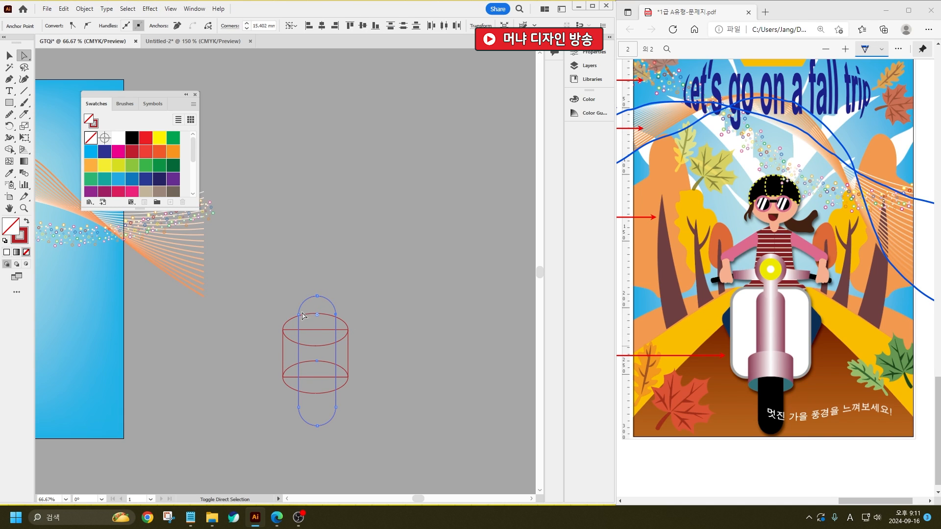
pyautogui.click(318, 297)
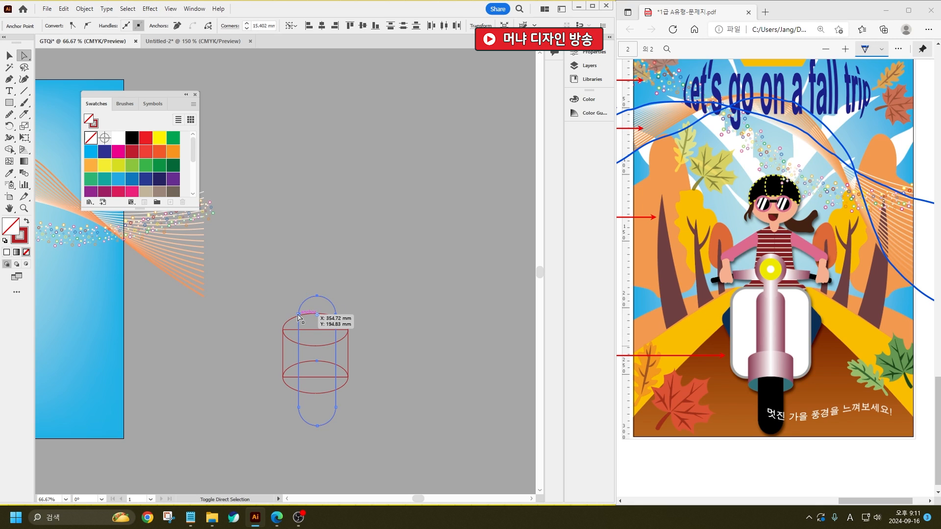
pyautogui.moveTo(299, 315); pyautogui.dragTo(299, 220)
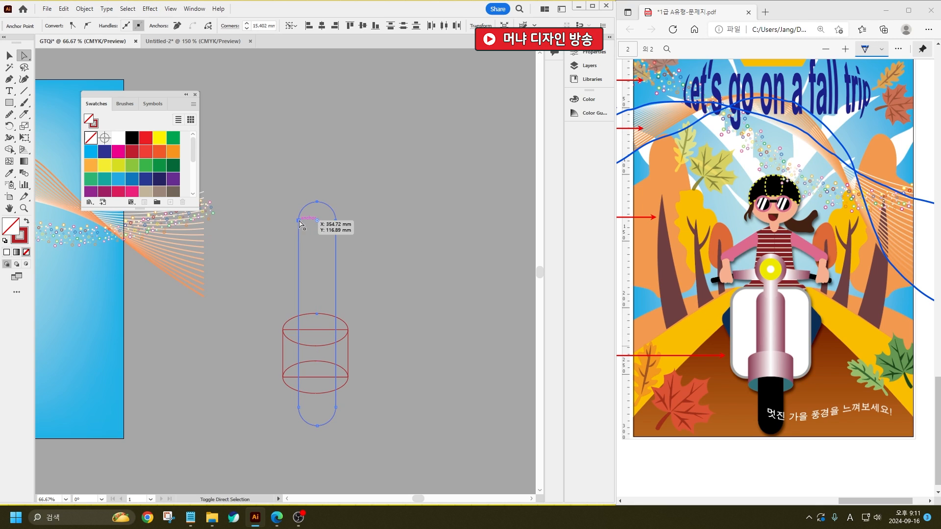
# - Draw a small narrow capsule overlapping the top of the tall capsule and a headlight circle overlapping its upper end
pyautogui.moveTo(11, 105); pyautogui.dragTo(49, 115)
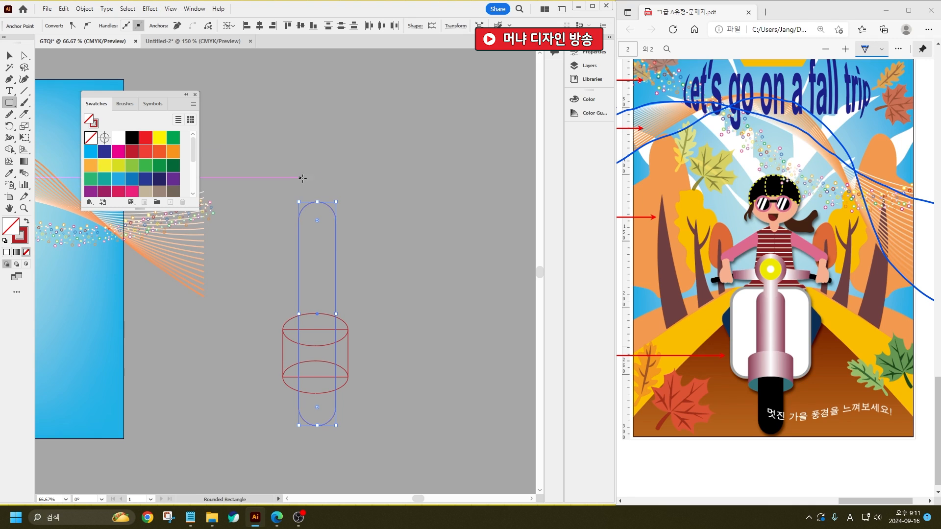
pyautogui.moveTo(311, 179); pyautogui.dragTo(323, 217)
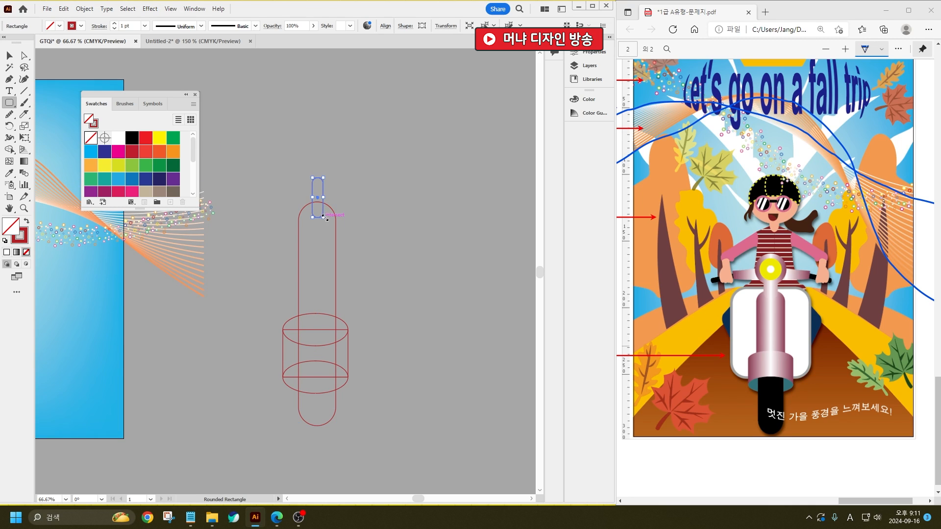
pyautogui.moveTo(9, 103); pyautogui.dragTo(49, 126)
pyautogui.moveTo(302, 145); pyautogui.dragTo(345, 186)
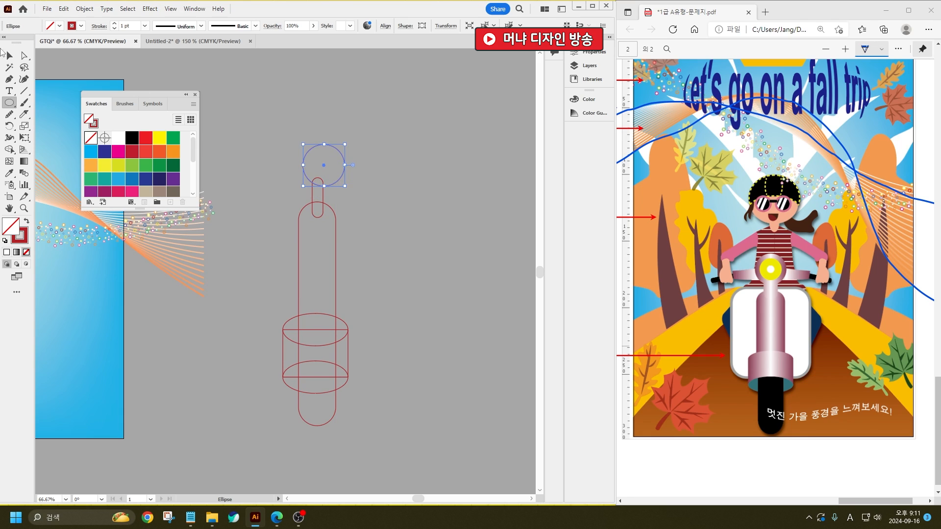
# - Align all the scooter shapes to one another on their horizontal centers
pyautogui.press('v')
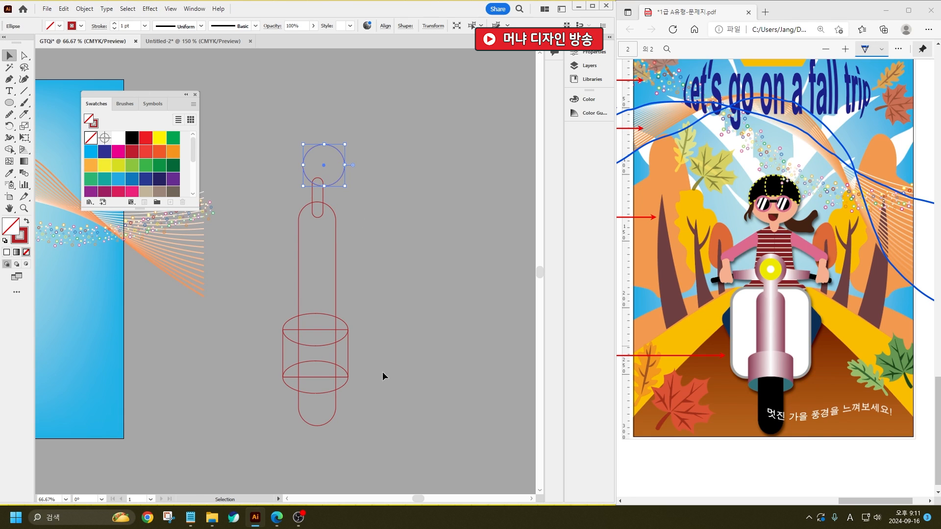
pyautogui.moveTo(353, 374); pyautogui.dragTo(316, 164)
pyautogui.click(385, 26)
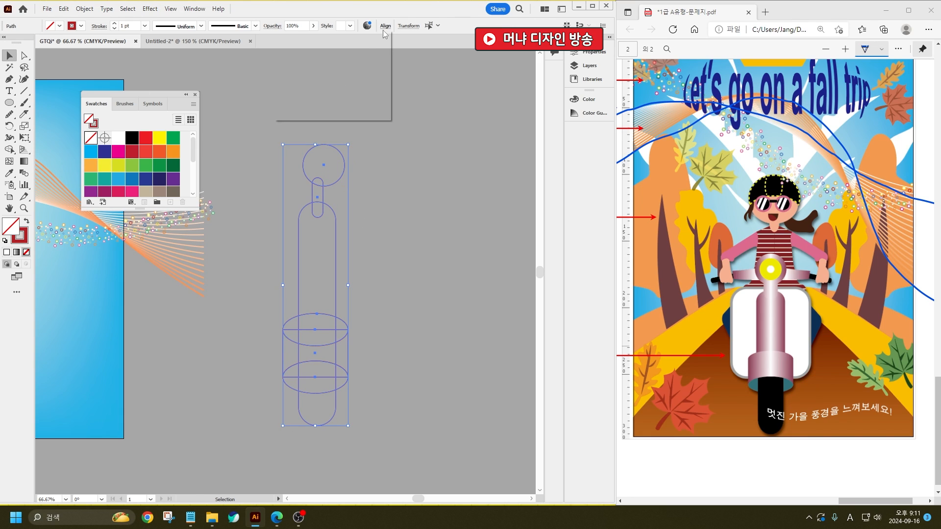
pyautogui.click(300, 53)
pyautogui.click(390, 230)
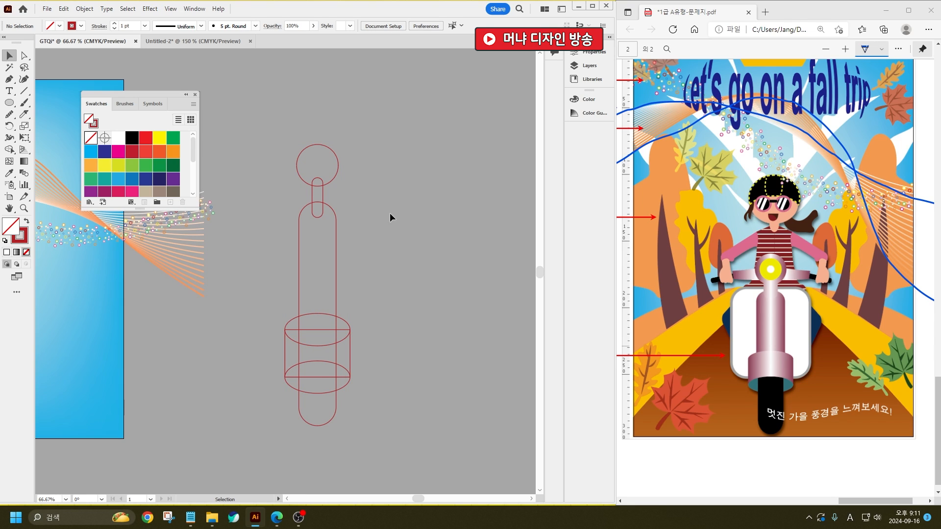
# - Offset the headlight circle's path inward to add a concentric inner circle
pyautogui.moveTo(361, 160); pyautogui.dragTo(321, 139)
pyautogui.click(84, 8)
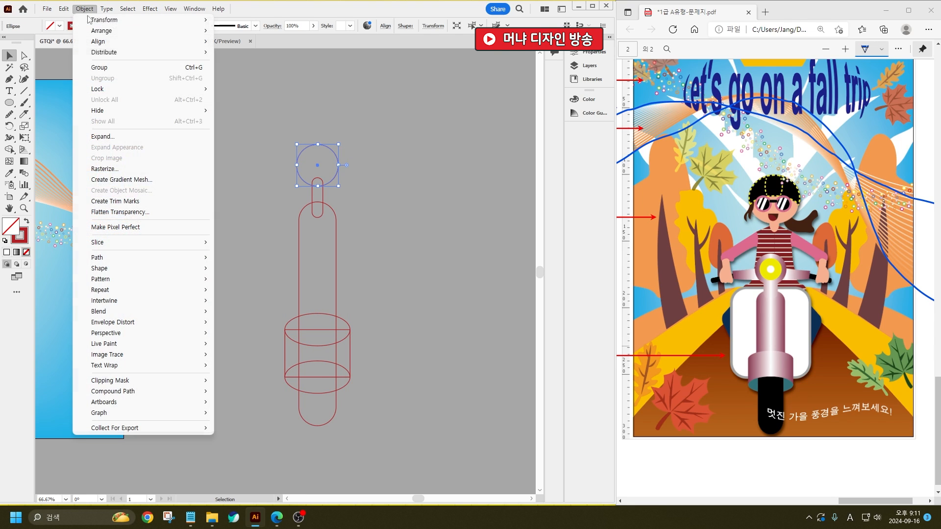
pyautogui.moveTo(162, 257)
pyautogui.click(244, 294)
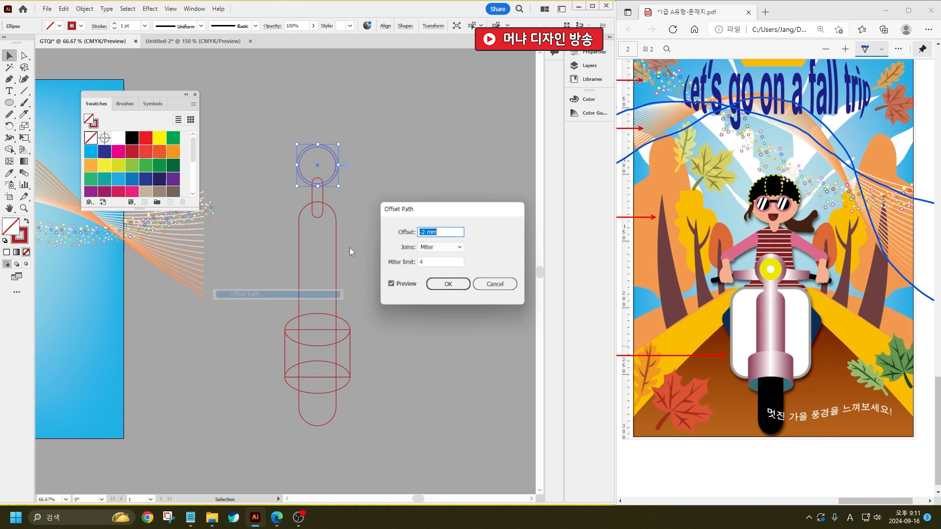
pyautogui.press('Down')
pyautogui.press('Down')
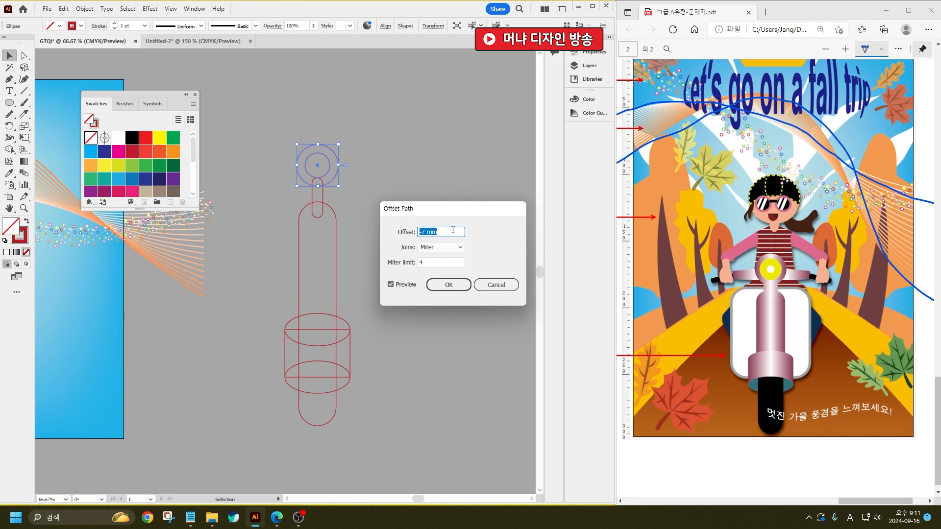
pyautogui.press('Up')
pyautogui.press('Up')
pyautogui.click(449, 285)
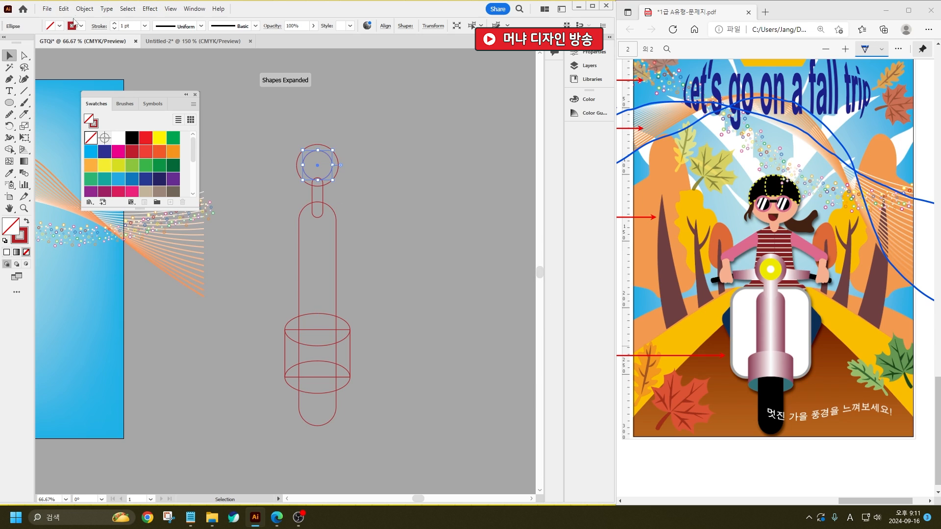
# - Offset the inner headlight circle's path by -7 mm to add a smaller concentric circle
pyautogui.click(84, 9)
pyautogui.moveTo(158, 258)
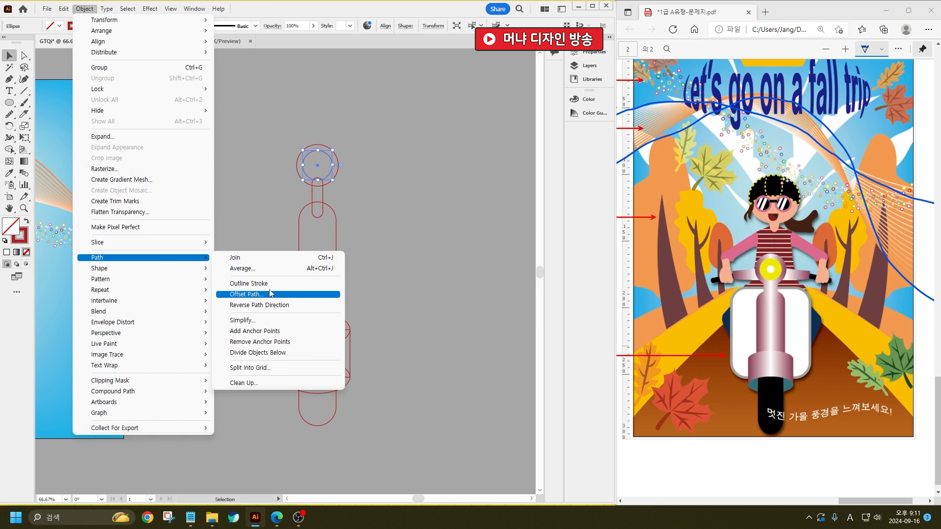
pyautogui.click(274, 294)
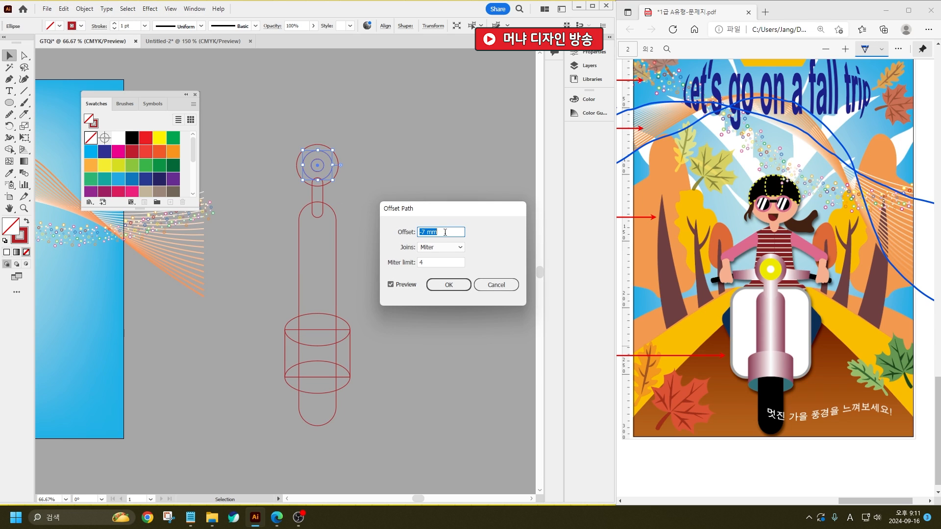
pyautogui.click(449, 284)
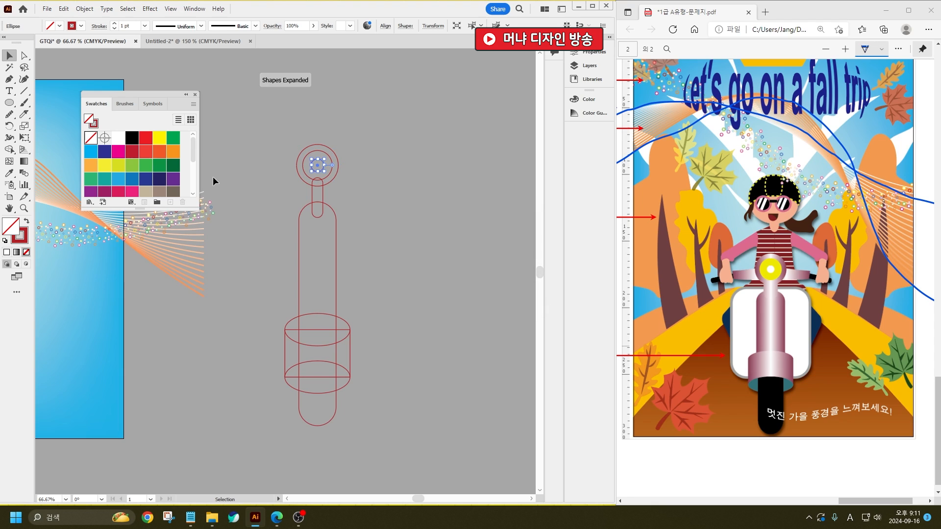
# - Draw a large square rounded rectangle for the scooter's front body around the middle of the tall capsule
pyautogui.moveTo(4, 103); pyautogui.dragTo(49, 114)
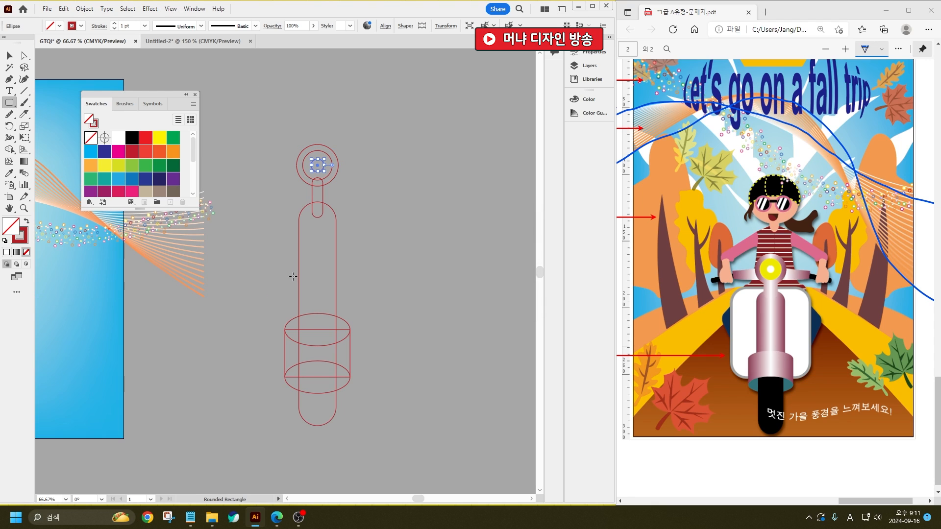
pyautogui.moveTo(245, 229); pyautogui.dragTo(386, 369)
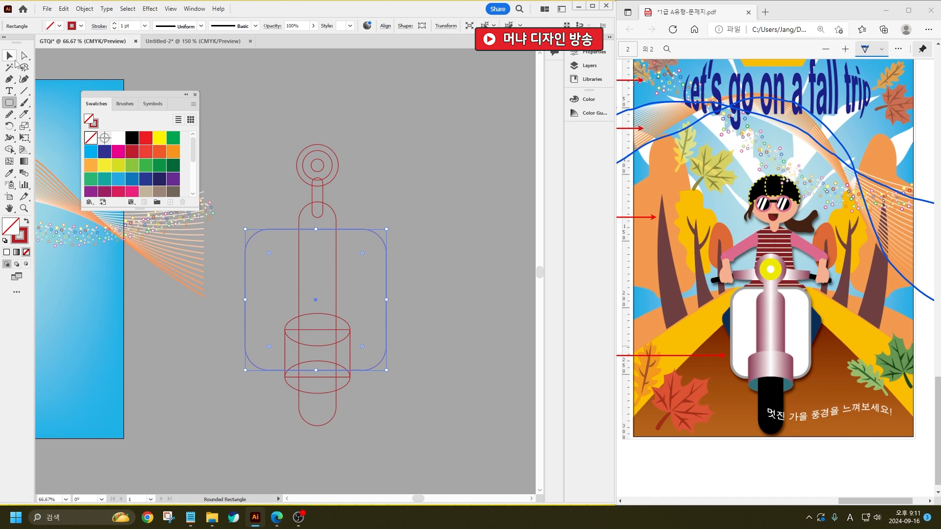
pyautogui.click(11, 57)
pyautogui.click(476, 319)
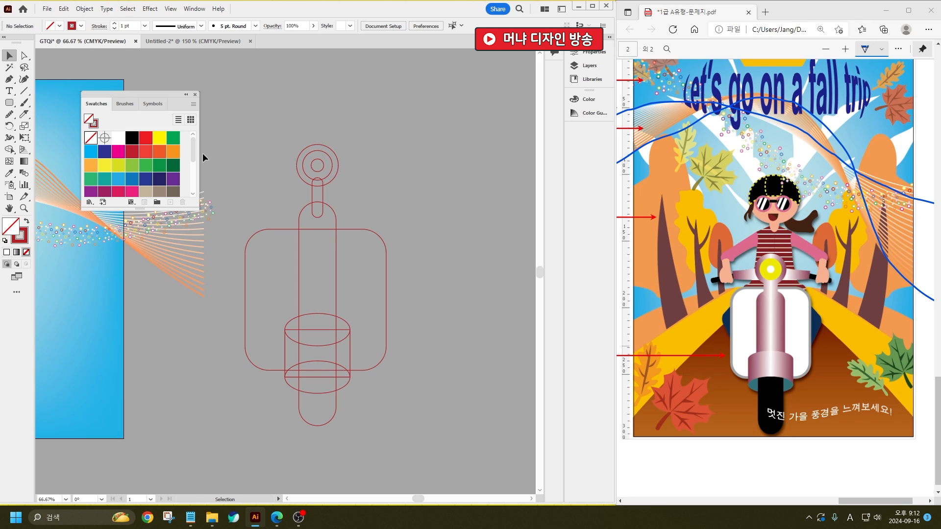
# - Draw a closed handlebar shape with upturned ends across the lower part of the headlight circles using the Pen tool
pyautogui.click(9, 79)
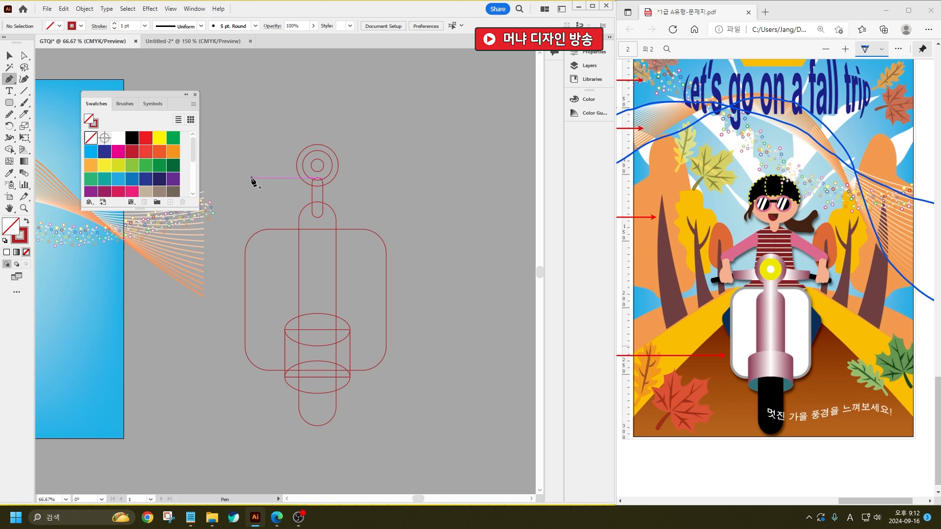
pyautogui.click(251, 176)
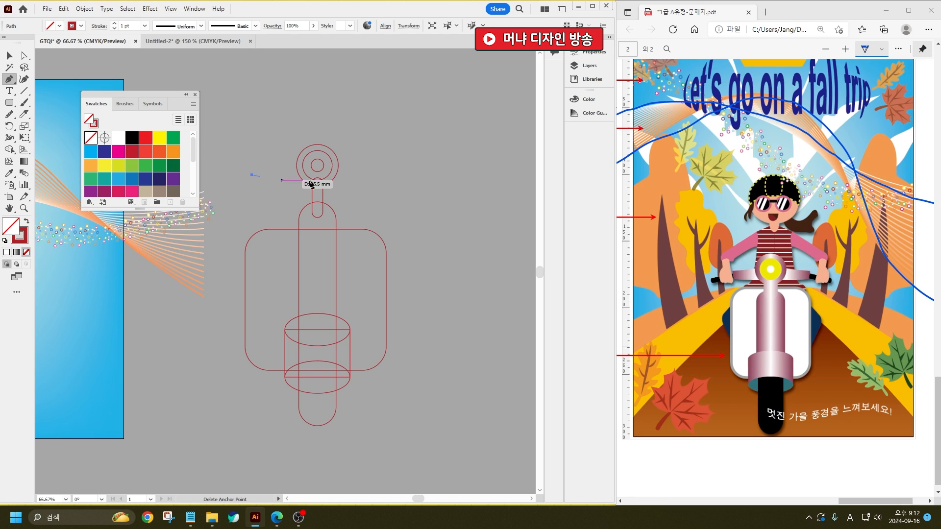
pyautogui.click(379, 175)
pyautogui.click(386, 162)
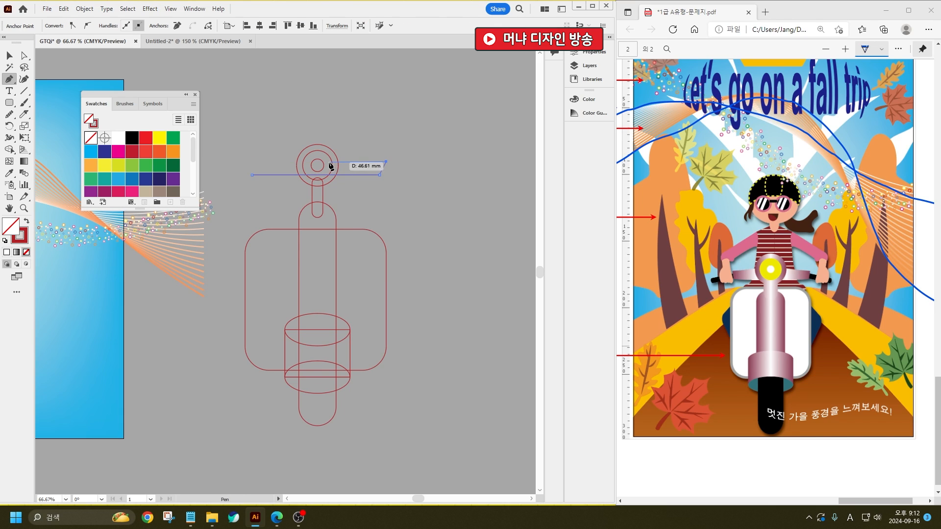
pyautogui.moveTo(319, 159); pyautogui.dragTo(305, 149)
pyautogui.click(318, 160)
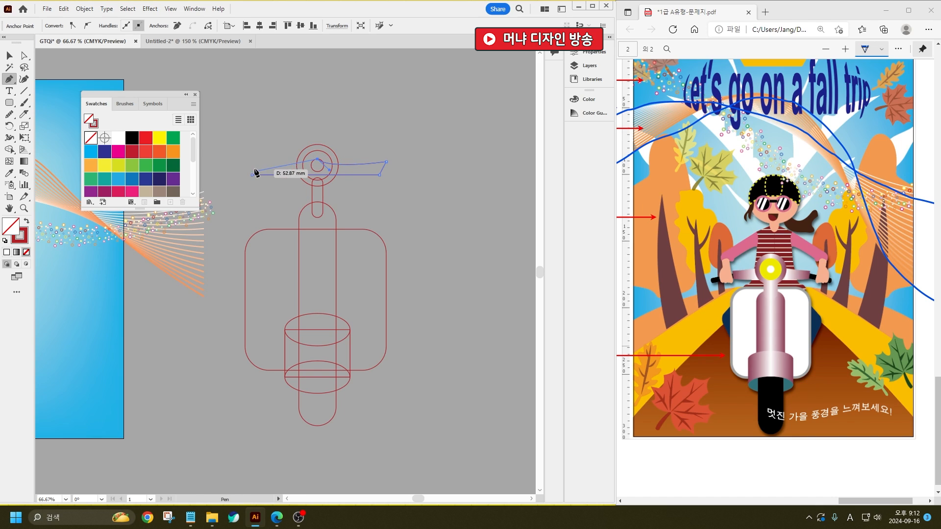
pyautogui.click(255, 160)
pyautogui.hotkey('ctrl', 'z')
pyautogui.moveTo(252, 157); pyautogui.dragTo(244, 156)
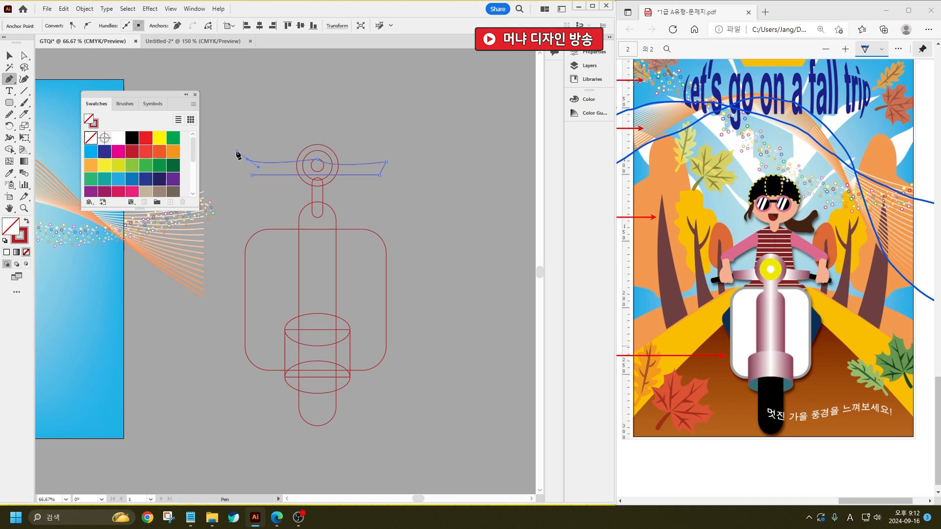
pyautogui.click(248, 159)
pyautogui.click(252, 175)
# - Draw a short, slightly slanted grip line at each end of the handlebar
pyautogui.click(24, 91)
pyautogui.moveTo(227, 168); pyautogui.dragTo(256, 164)
pyautogui.moveTo(409, 171); pyautogui.dragTo(376, 166)
# - Give both handlebar grip lines an 11 pt stroke with round caps
pyautogui.click(22, 54)
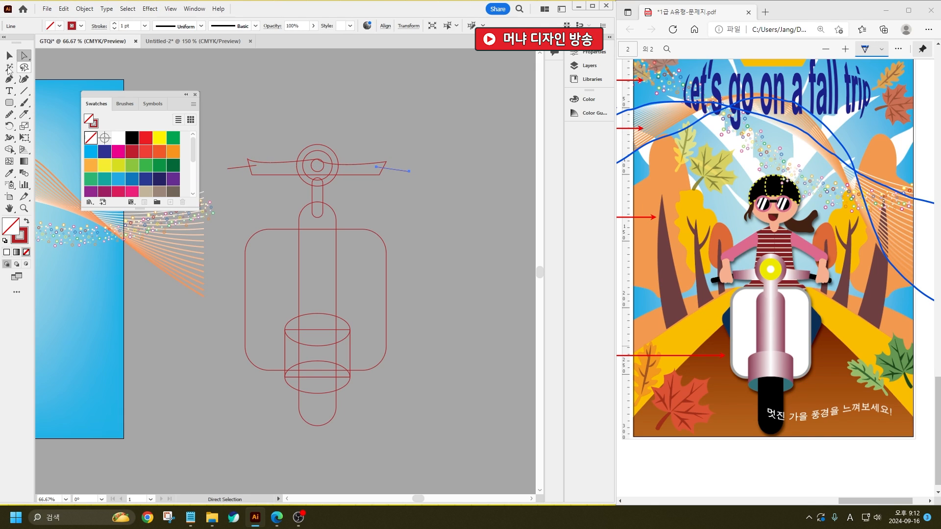
pyautogui.click(9, 55)
pyautogui.keyDown('shift'); pyautogui.click(238, 167); pyautogui.keyUp('shift')
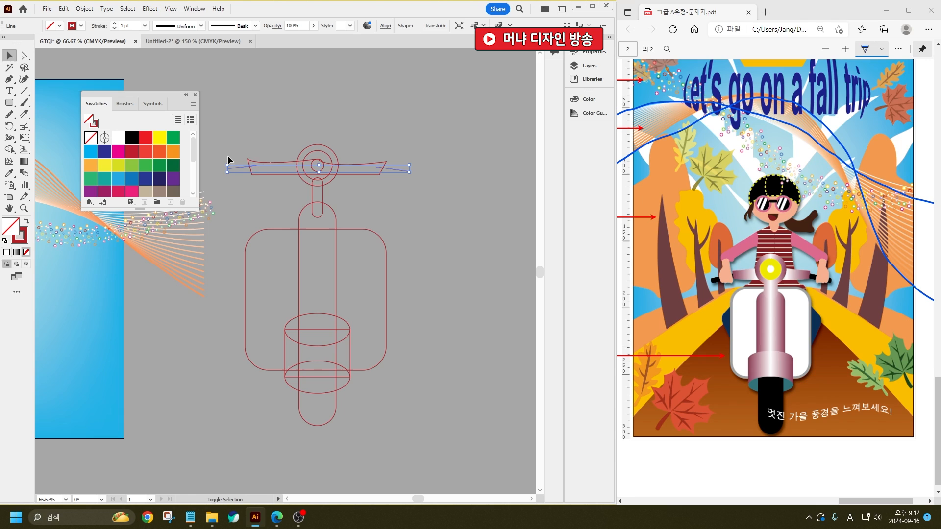
pyautogui.click(130, 25)
pyautogui.scroll(10, 129, 25)
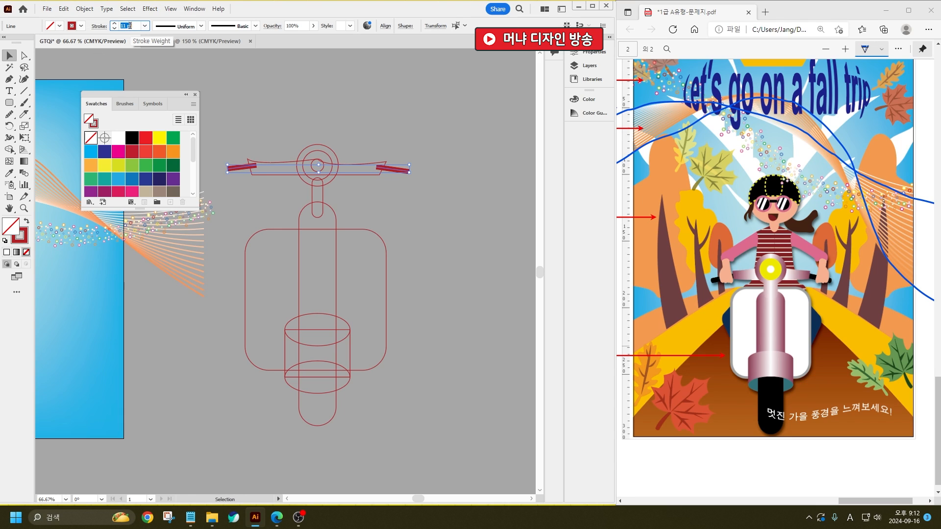
pyautogui.click(99, 26)
pyautogui.click(49, 50)
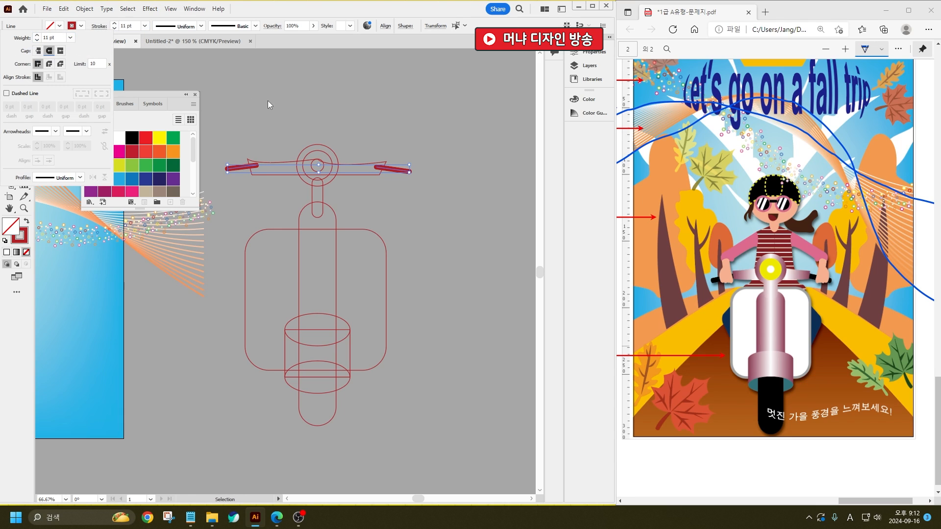
pyautogui.click(268, 103)
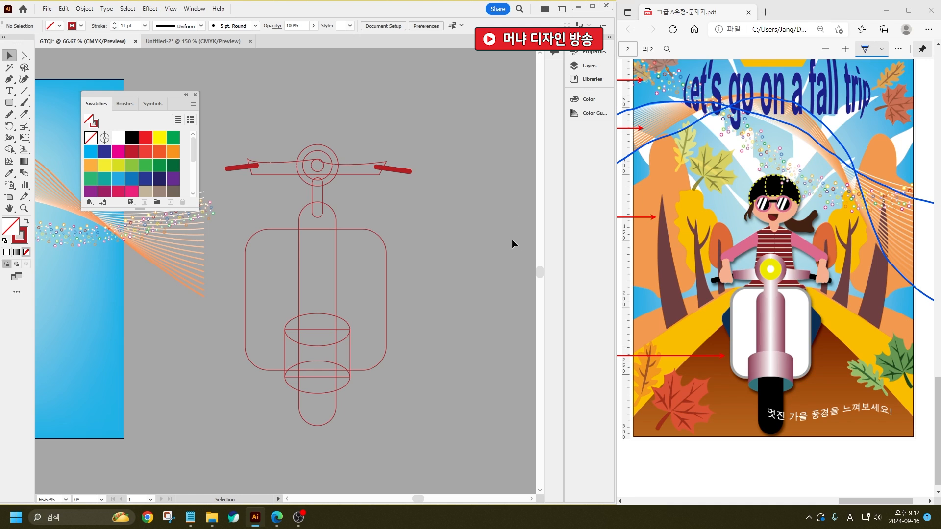
# - Draw two closed, curved leg shapes freehand with the Pencil tool, one bulging from each side of the scooter body
pyautogui.click(9, 115)
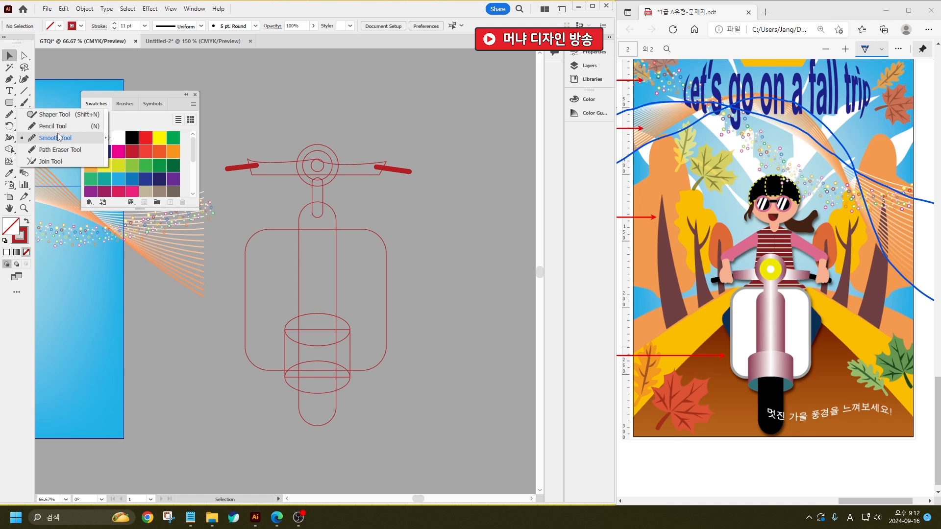
pyautogui.click(52, 126)
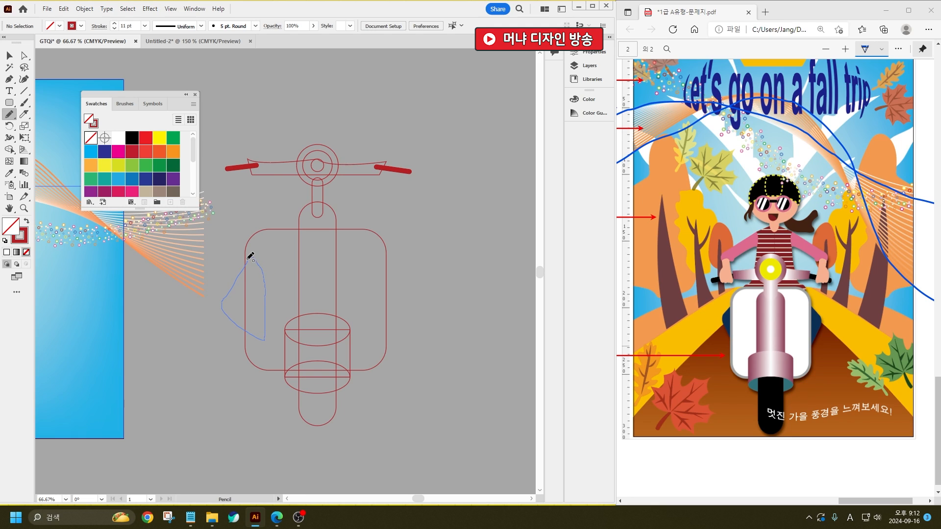
pyautogui.moveTo(250, 256); pyautogui.dragTo(251, 257)
pyautogui.moveTo(374, 256)
pyautogui.mouseDown()
pyautogui.moveTo(380, 328)
pyautogui.moveTo(399, 307)
pyautogui.moveTo(407, 273)
pyautogui.moveTo(374, 255)
pyautogui.moveTo(379, 345)
pyautogui.moveTo(399, 310)
pyautogui.mouseUp()
pyautogui.hotkey('ctrl', 'z')
pyautogui.moveTo(407, 278); pyautogui.dragTo(377, 255)
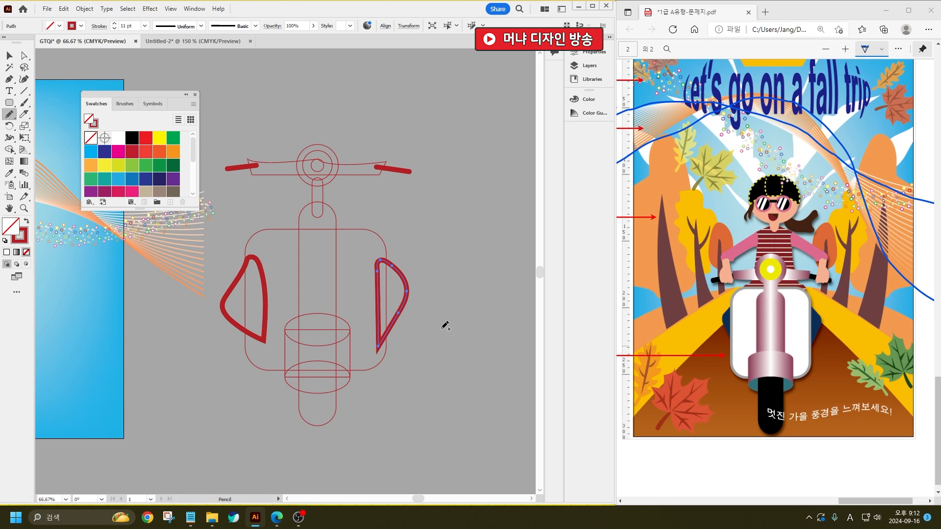
# - Draw the rider's torso freehand above the scooter body, with a curved neckline, shoulders and a rounded hem
pyautogui.scroll(3, 353, 297)
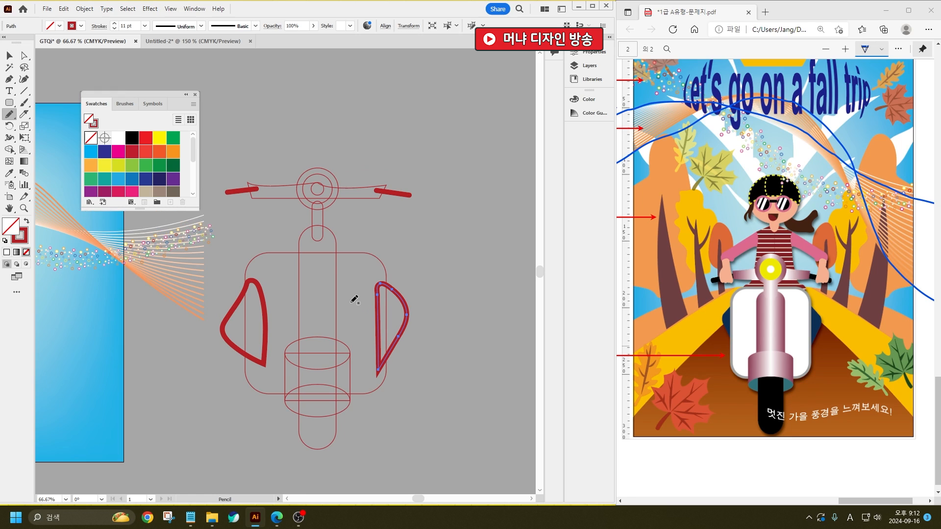
pyautogui.scroll(1, 269, 274)
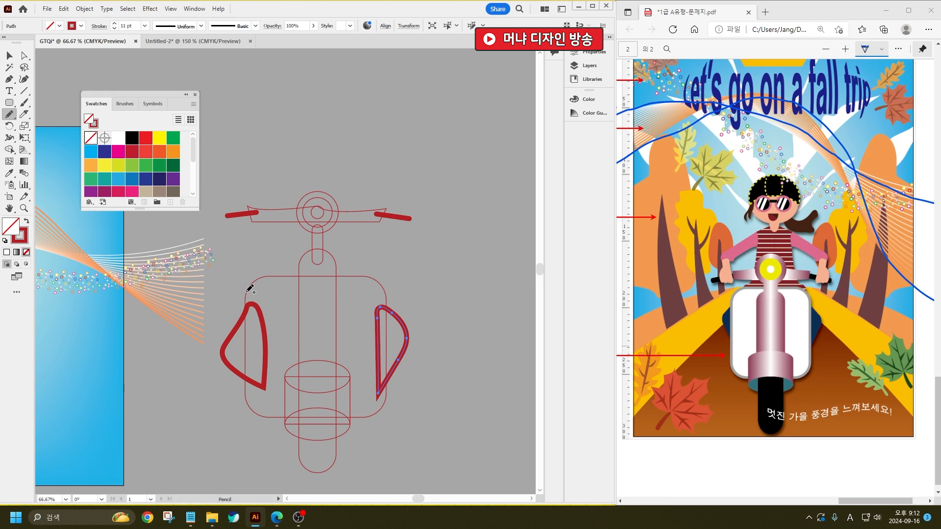
pyautogui.moveTo(259, 273)
pyautogui.mouseDown()
pyautogui.moveTo(263, 168)
pyautogui.moveTo(295, 144)
pyautogui.moveTo(313, 155)
pyautogui.moveTo(330, 138)
pyautogui.moveTo(380, 157)
pyautogui.mouseUp()
pyautogui.moveTo(372, 191)
pyautogui.mouseDown()
pyautogui.moveTo(366, 257)
pyautogui.moveTo(379, 288)
pyautogui.moveTo(328, 306)
pyautogui.moveTo(248, 292)
pyautogui.mouseUp()
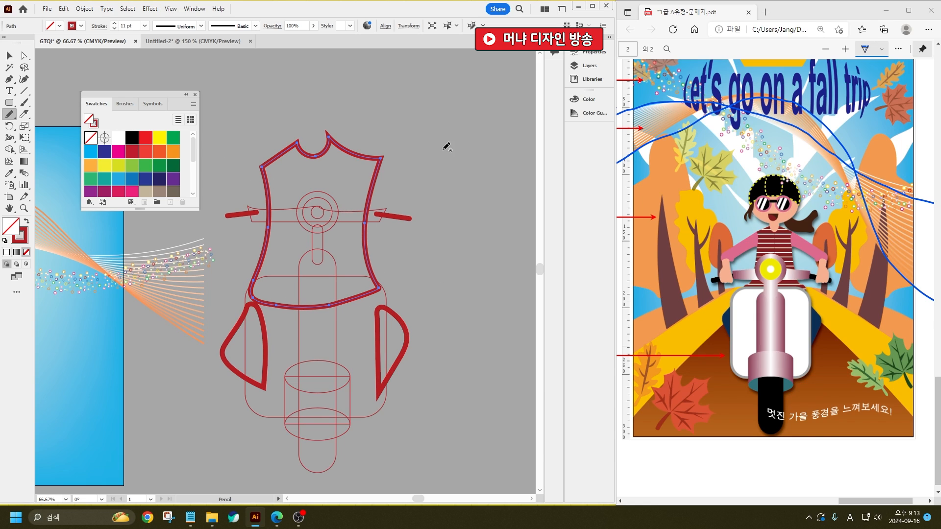
# - Draw a closed, slanted sleeve shape freehand, running outward and down from the torso's left shoulder
pyautogui.scroll(5, 311, 266)
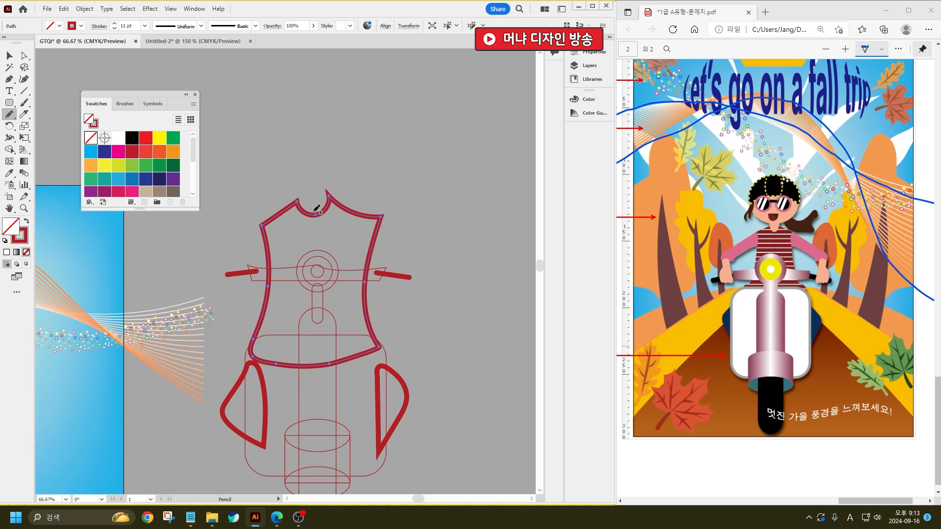
pyautogui.scroll(-2, 300, 342)
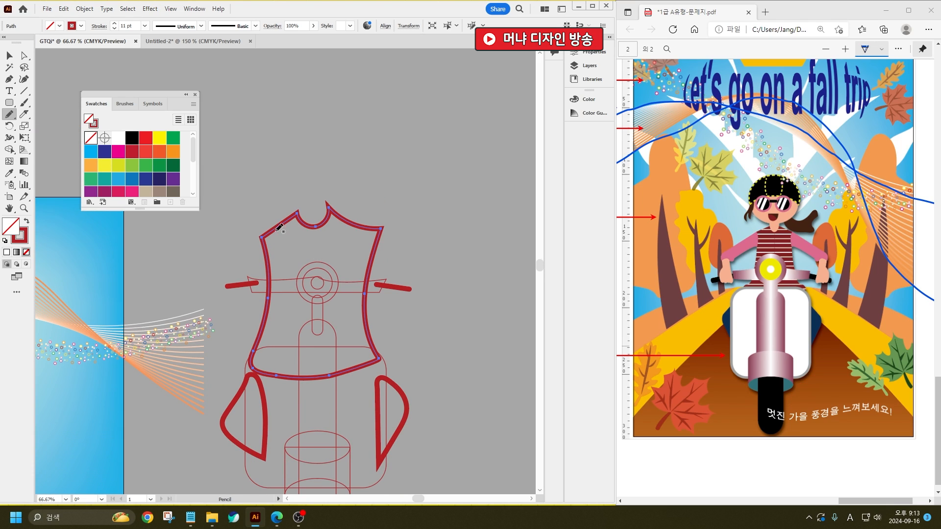
pyautogui.moveTo(261, 233); pyautogui.dragTo(196, 268)
pyautogui.moveTo(253, 250); pyautogui.dragTo(263, 234)
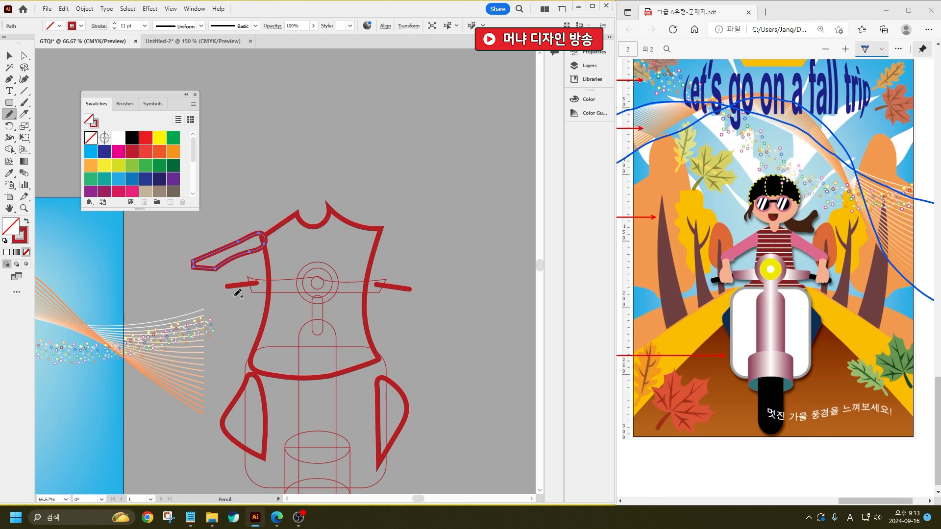
pyautogui.moveTo(194, 265); pyautogui.dragTo(194, 291)
pyautogui.moveTo(230, 306); pyautogui.dragTo(232, 304)
pyautogui.hotkey('ctrl', 'z')
pyautogui.moveTo(194, 265)
pyautogui.mouseDown()
pyautogui.moveTo(190, 305)
pyautogui.moveTo(202, 307)
pyautogui.moveTo(212, 303)
pyautogui.moveTo(194, 280)
pyautogui.moveTo(189, 298)
pyautogui.moveTo(190, 307)
pyautogui.moveTo(205, 303)
pyautogui.moveTo(195, 265)
pyautogui.mouseUp()
pyautogui.hotkey('ctrl', 'z')
pyautogui.hotkey('ctrl', 'z')
pyautogui.press('alt')
# - Draw a wide ellipse for the rider's head above the torso and a small lens circle inside its left half
pyautogui.moveTo(9, 102); pyautogui.dragTo(98, 123)
pyautogui.moveTo(261, 131)
pyautogui.mouseDown()
pyautogui.moveTo(336, 168)
pyautogui.moveTo(337, 194)
pyautogui.mouseUp()
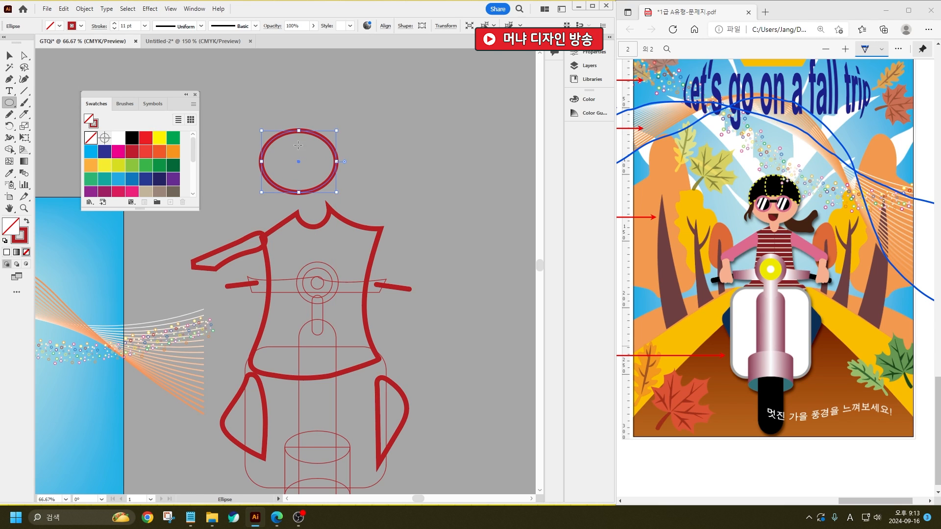
pyautogui.scroll(2, 270, 117)
pyautogui.moveTo(270, 199)
pyautogui.mouseDown()
pyautogui.moveTo(323, 243)
pyautogui.moveTo(315, 246)
pyautogui.mouseUp()
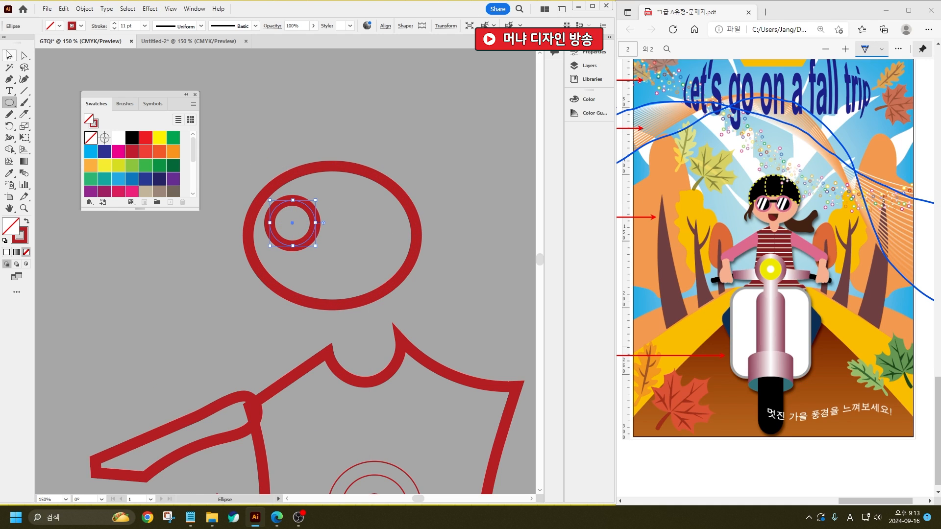
# - Duplicate the lens circle above the head and give the copy a black fill with no stroke
pyautogui.click(9, 55)
pyautogui.moveTo(317, 221); pyautogui.dragTo(308, 99)
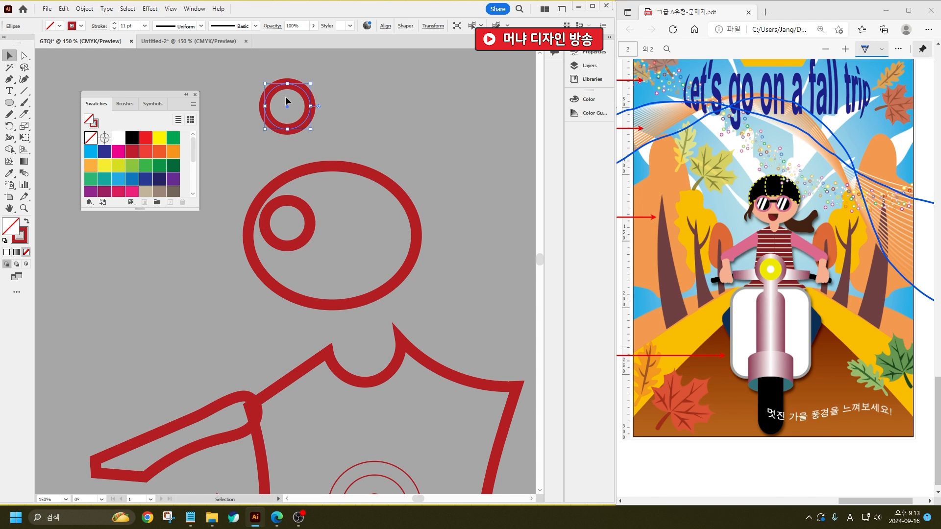
pyautogui.scroll(3, 277, 101)
pyautogui.click(51, 26)
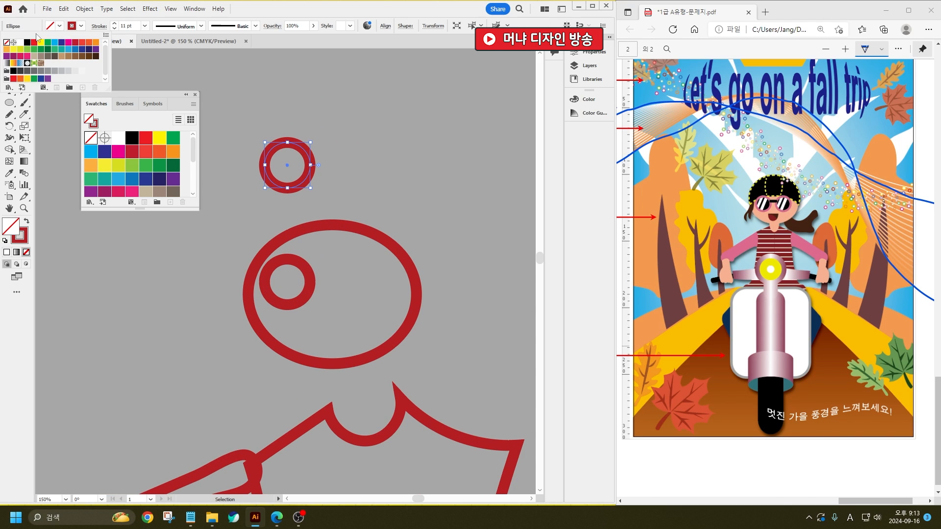
pyautogui.click(28, 44)
pyautogui.click(83, 25)
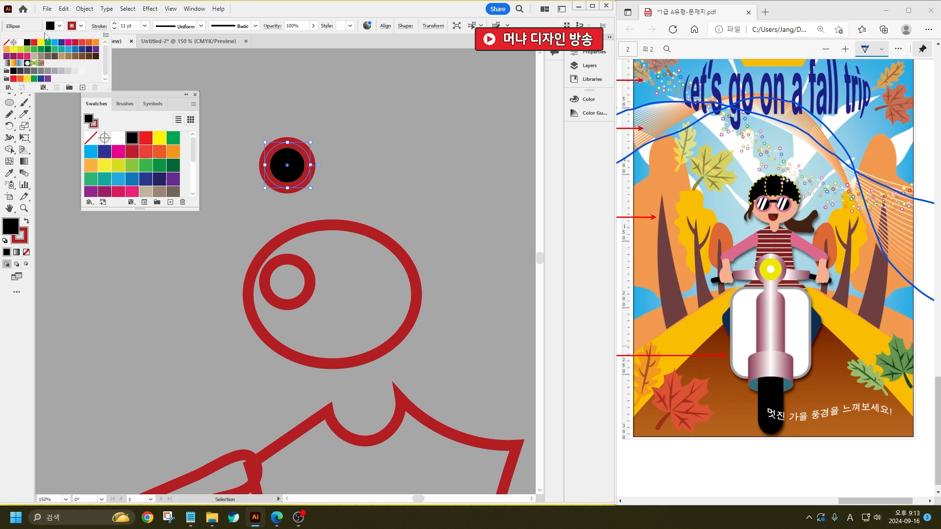
pyautogui.click(7, 42)
pyautogui.click(402, 142)
pyautogui.click(402, 141)
# - Cut the black circle into parallel diagonal strips with the Knife tool
pyautogui.click(23, 113)
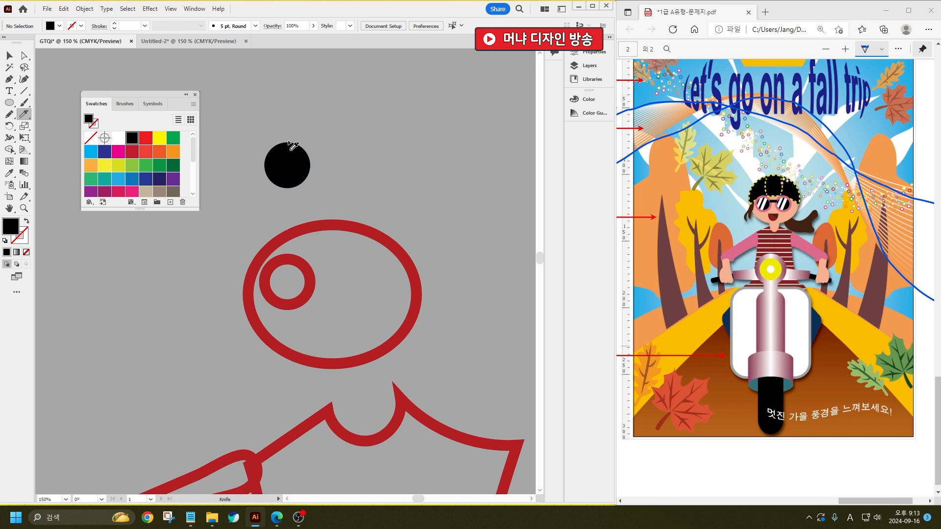
pyautogui.moveTo(289, 134); pyautogui.dragTo(261, 201)
pyautogui.moveTo(301, 136); pyautogui.dragTo(267, 202)
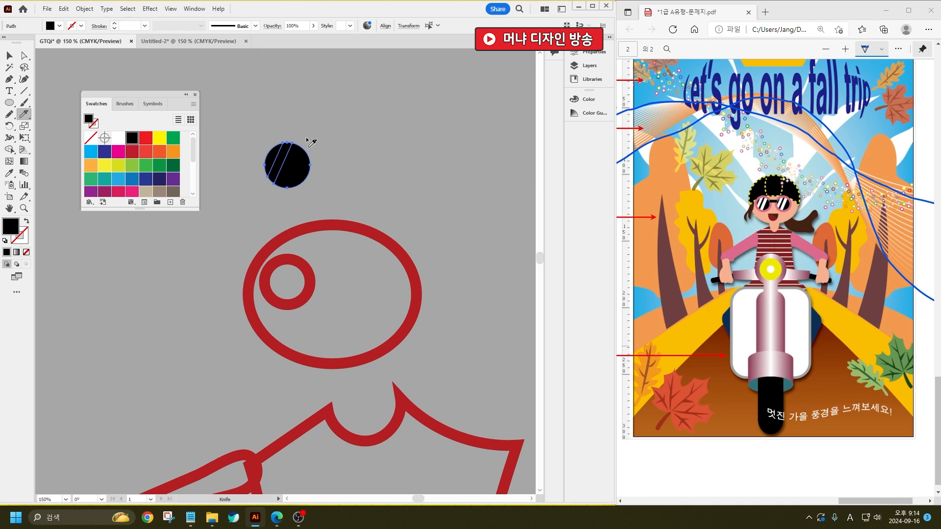
pyautogui.moveTo(304, 139)
pyautogui.mouseDown()
pyautogui.moveTo(274, 193)
pyautogui.moveTo(315, 133)
pyautogui.mouseUp()
# - Fill two alternate strips of the black circle with white
pyautogui.click(9, 56)
pyautogui.click(325, 159)
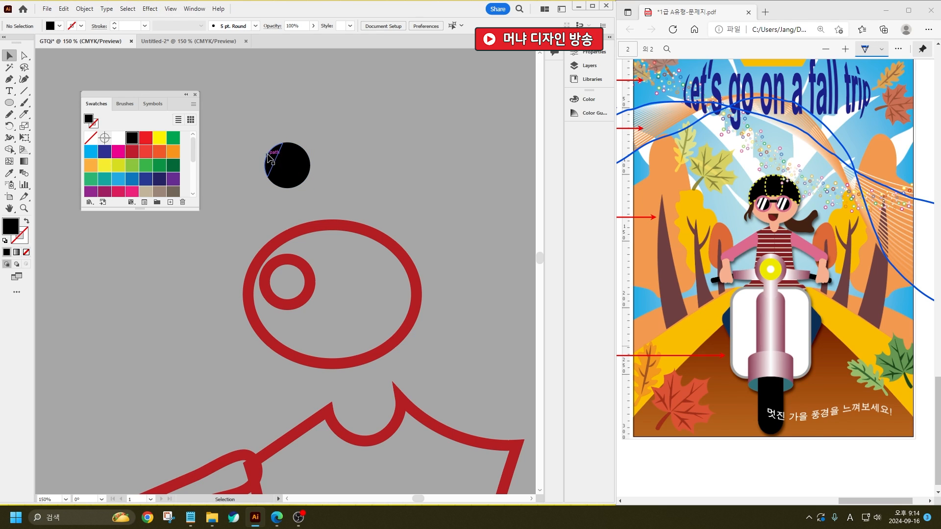
pyautogui.click(268, 158)
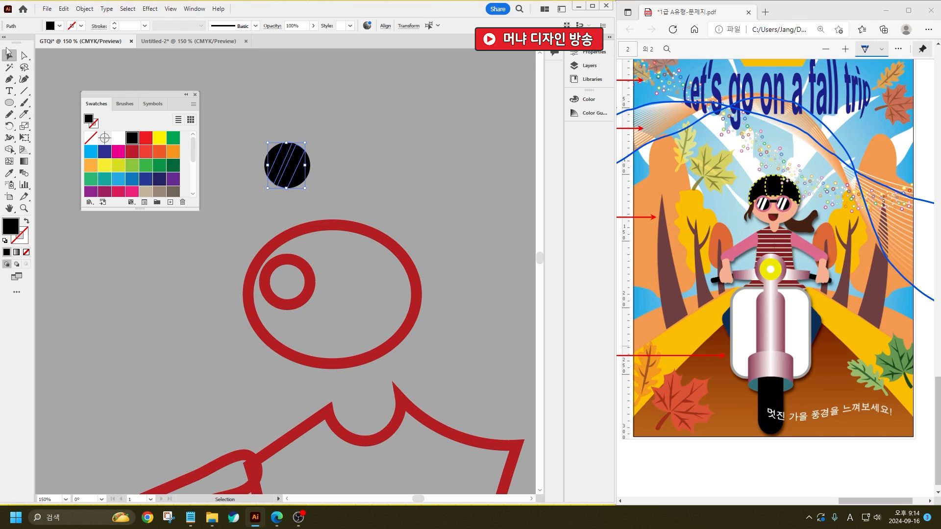
pyautogui.click(56, 28)
pyautogui.click(23, 45)
pyautogui.click(370, 149)
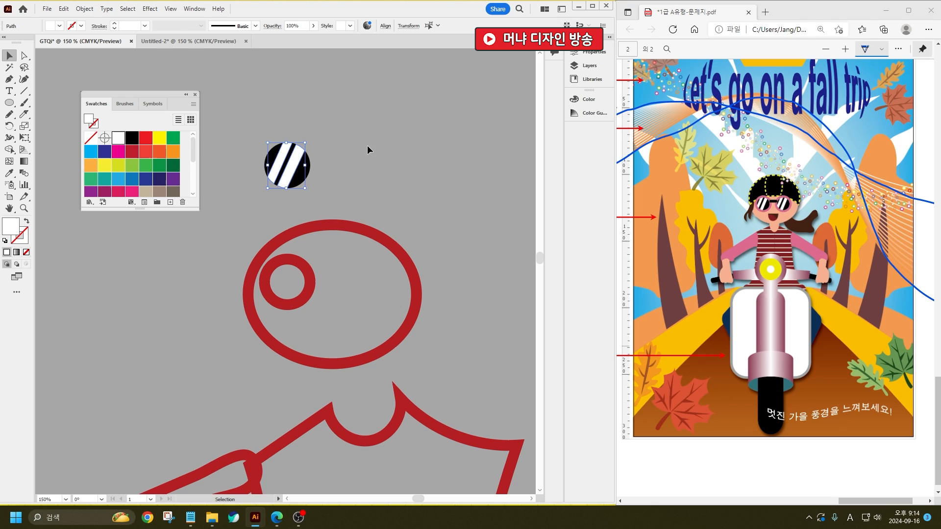
pyautogui.click(369, 149)
# - Group the striped lens pieces and place them inside the head's lens circle, behind its outline
pyautogui.click(268, 176)
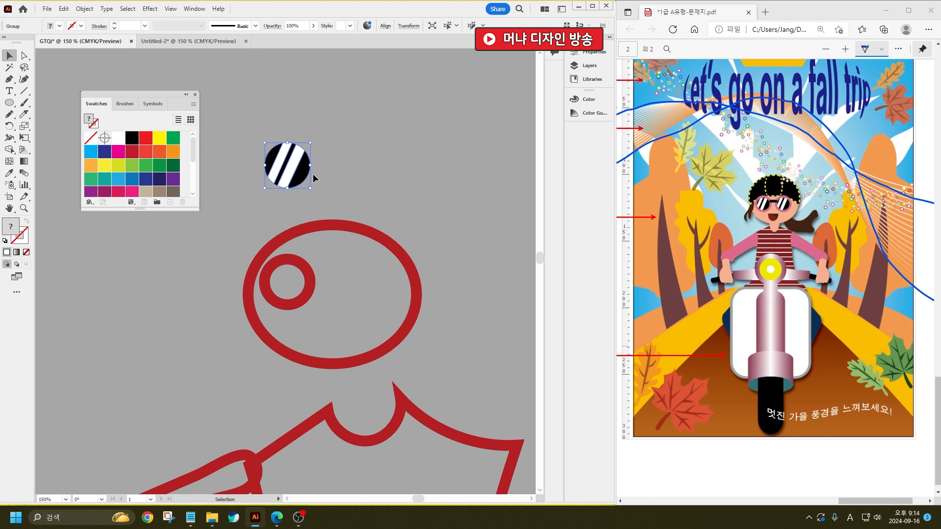
pyautogui.moveTo(307, 167); pyautogui.dragTo(307, 284)
pyautogui.click(325, 305)
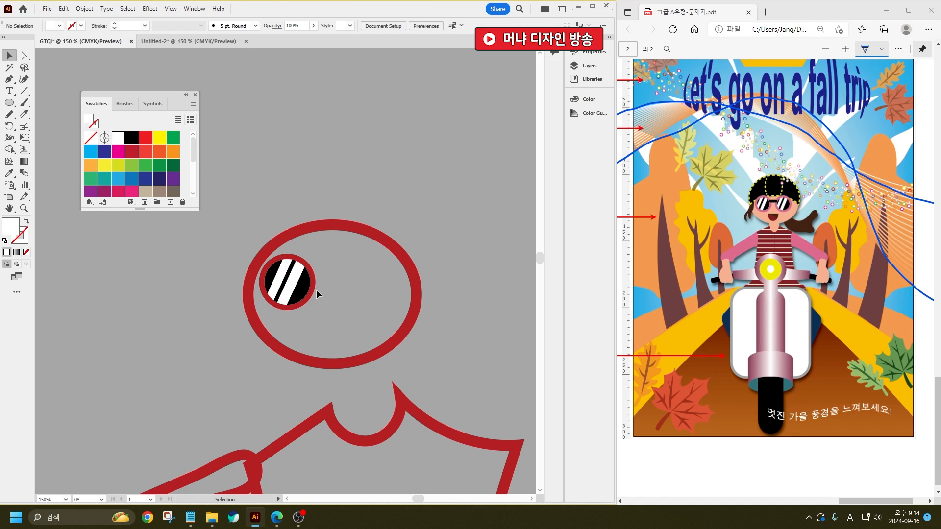
pyautogui.click(310, 280)
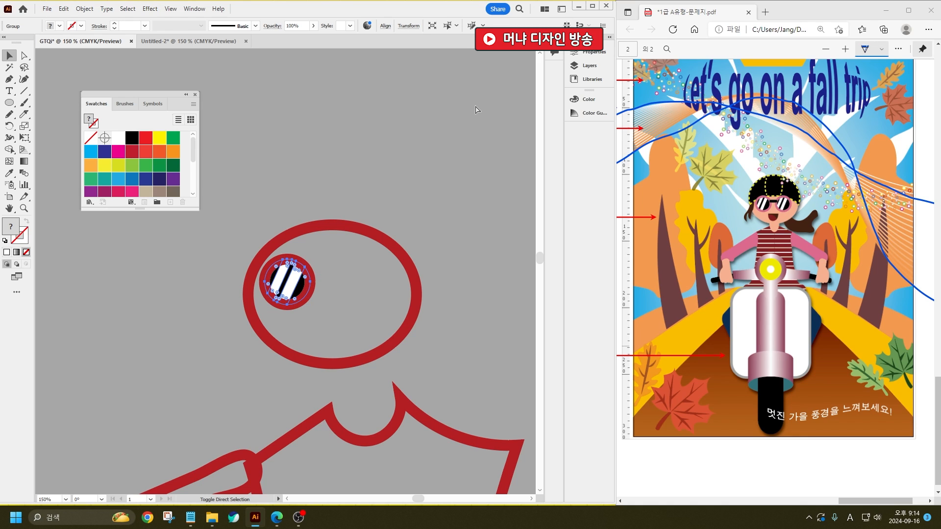
pyautogui.click(336, 263)
# - Give the lens's outer circle a light pink stroke and no fill
pyautogui.click(310, 268)
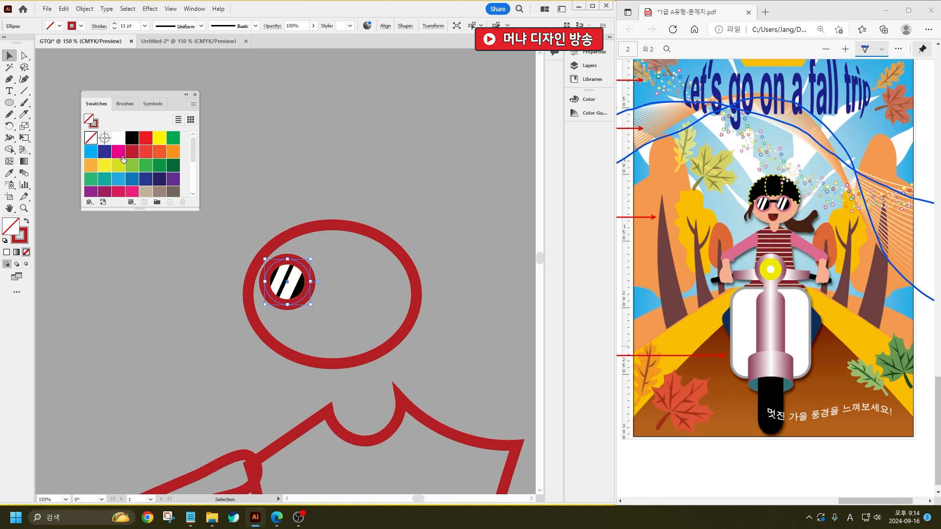
pyautogui.click(132, 191)
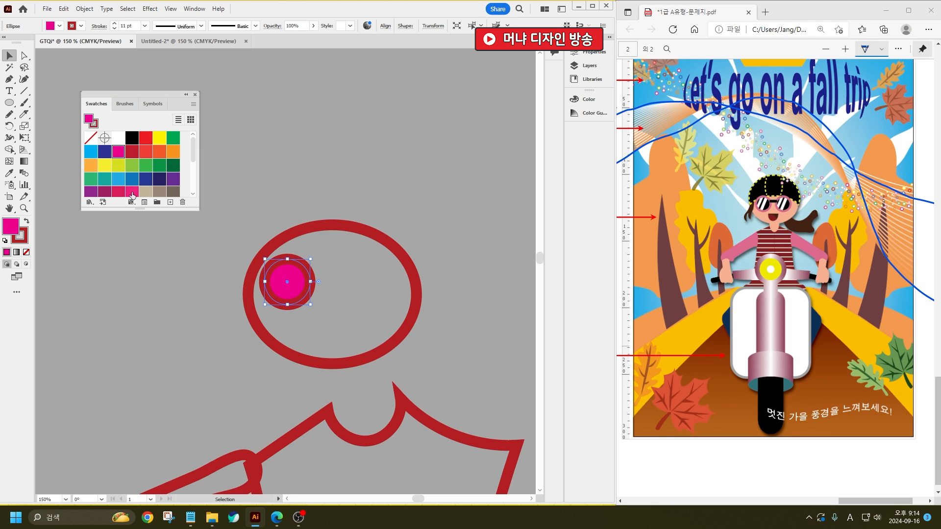
pyautogui.click(27, 223)
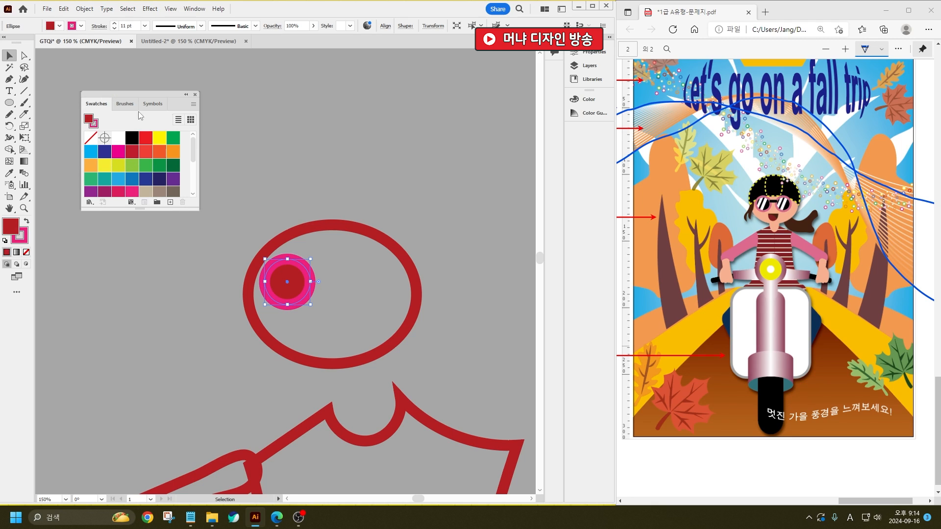
pyautogui.scroll(-2, 125, 176)
pyautogui.scroll(2, 125, 176)
pyautogui.click(27, 238)
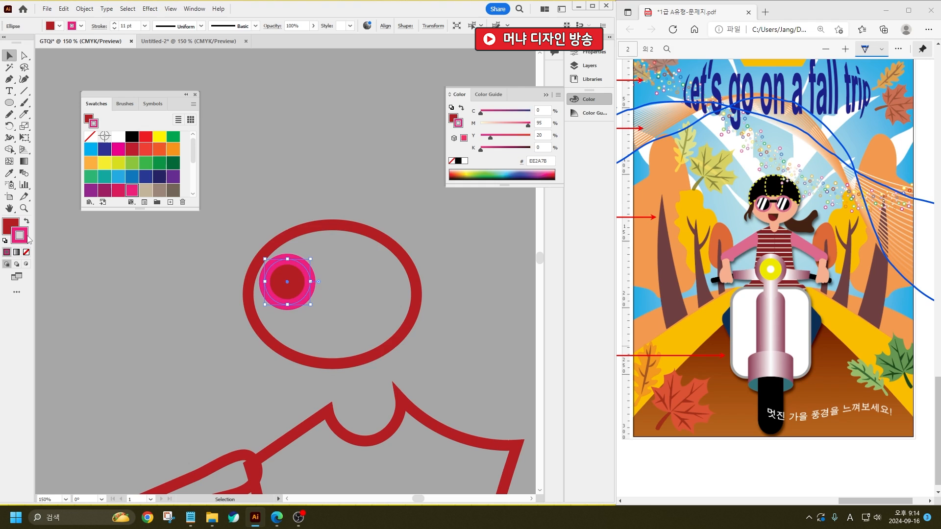
pyautogui.doubleClick(27, 239)
pyautogui.click(201, 249)
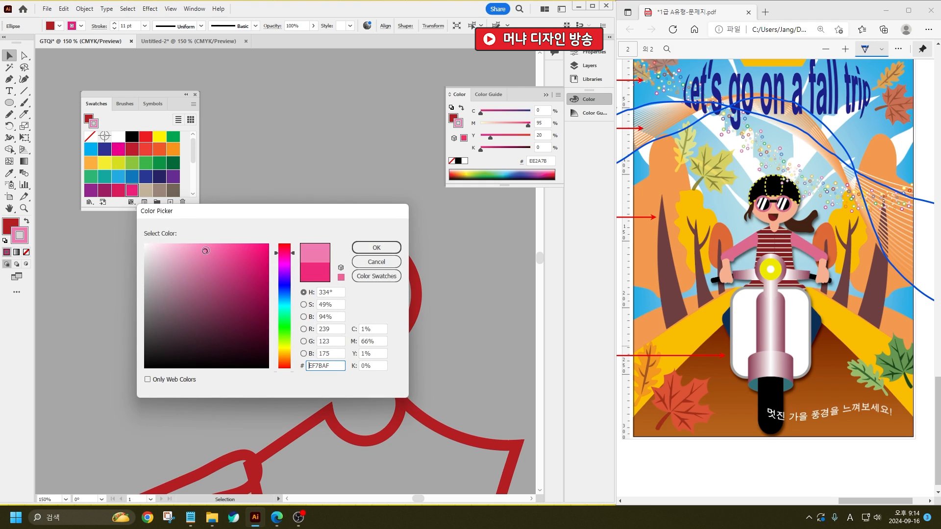
pyautogui.click(388, 247)
pyautogui.click(60, 26)
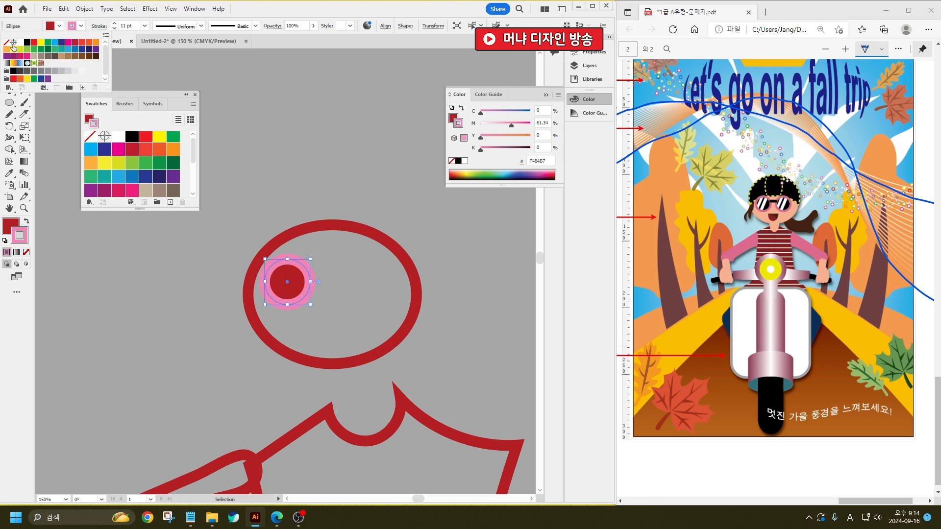
pyautogui.click(13, 43)
pyautogui.click(288, 127)
pyautogui.click(288, 128)
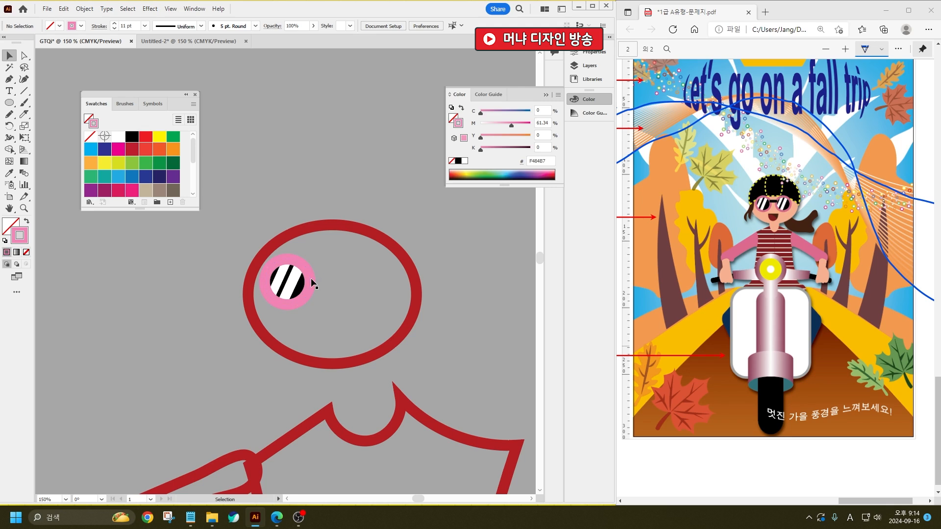
# - Set the pink lens outline's stroke weight to 5 pt
pyautogui.doubleClick(125, 26)
pyautogui.write('2')
pyautogui.press('Return')
pyautogui.click(310, 267)
pyautogui.doubleClick(129, 25)
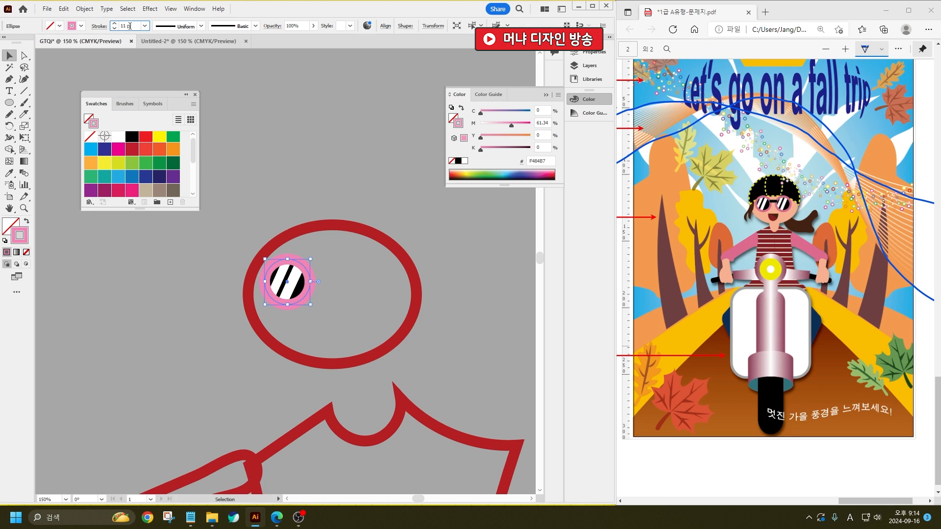
pyautogui.write('5')
pyautogui.press('Return')
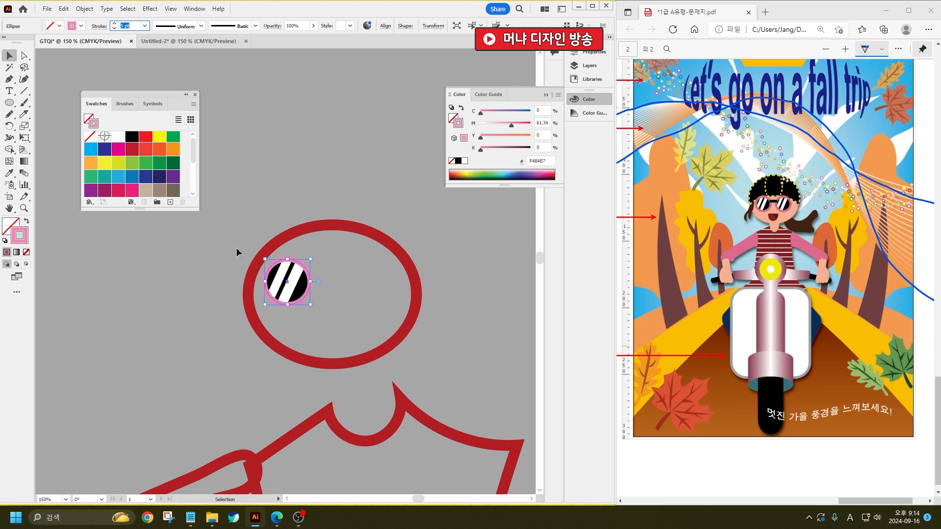
# - Enlarge the striped lens slightly and duplicate it horizontally to form the second lens of the sunglasses
pyautogui.moveTo(312, 257); pyautogui.dragTo(309, 252)
pyautogui.moveTo(298, 292); pyautogui.dragTo(374, 291)
pyautogui.click(223, 175)
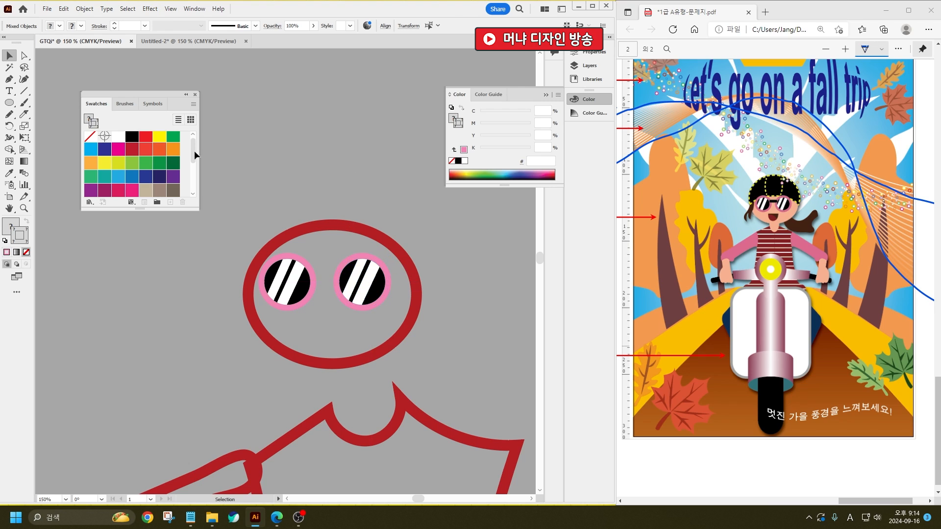
# - Draw a short horizontal bridge line between the two lenses with a black stroke and round caps
pyautogui.click(24, 91)
pyautogui.moveTo(313, 277)
pyautogui.mouseDown()
pyautogui.moveTo(373, 278)
pyautogui.moveTo(337, 277)
pyautogui.mouseUp()
pyautogui.click(76, 28)
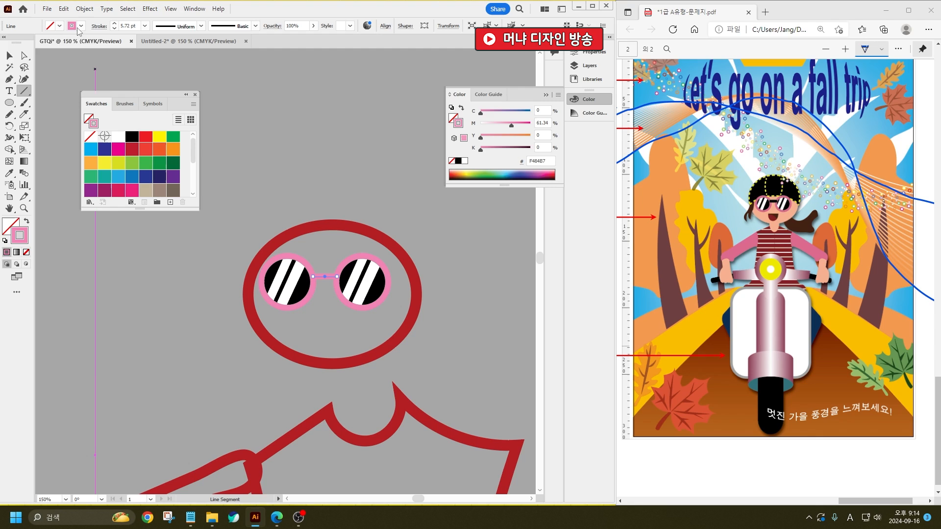
pyautogui.click(25, 46)
pyautogui.click(97, 26)
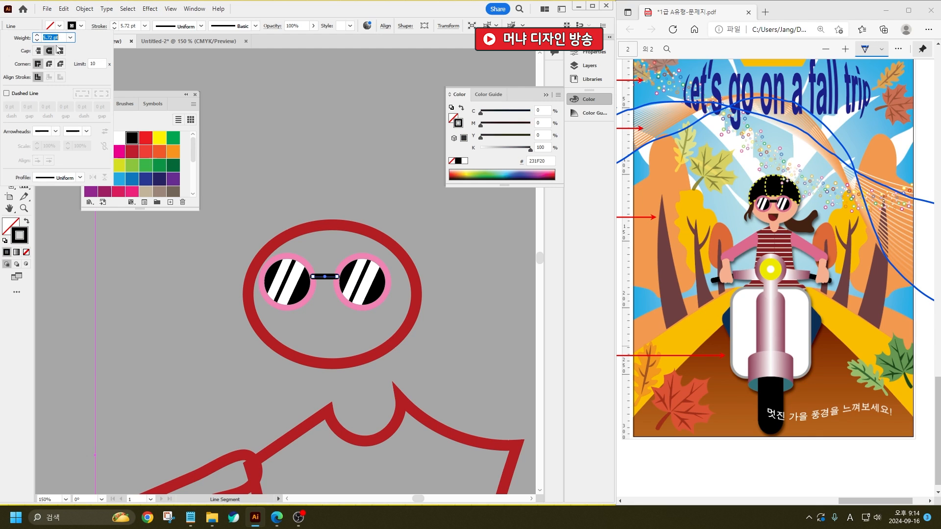
pyautogui.click(48, 51)
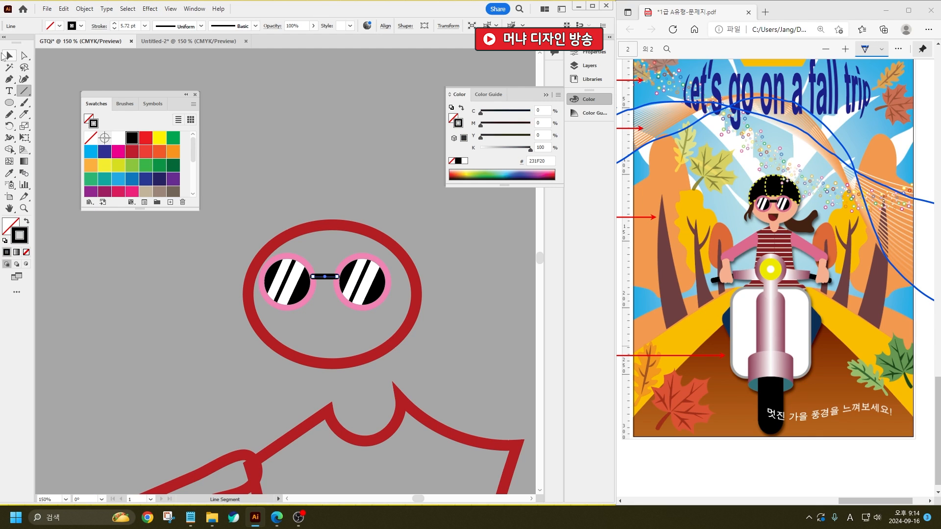
pyautogui.click(274, 125)
pyautogui.click(531, 289)
pyautogui.click(493, 286)
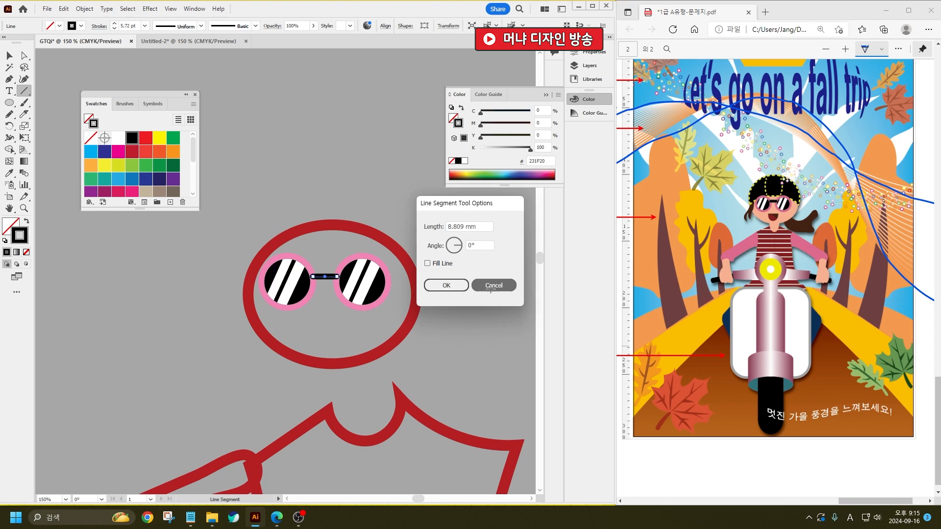
# - Draw a tall rounded rectangle beside the head, cut it across with the Knife tool and delete its upper part to leave a mouth shape
pyautogui.click(9, 102)
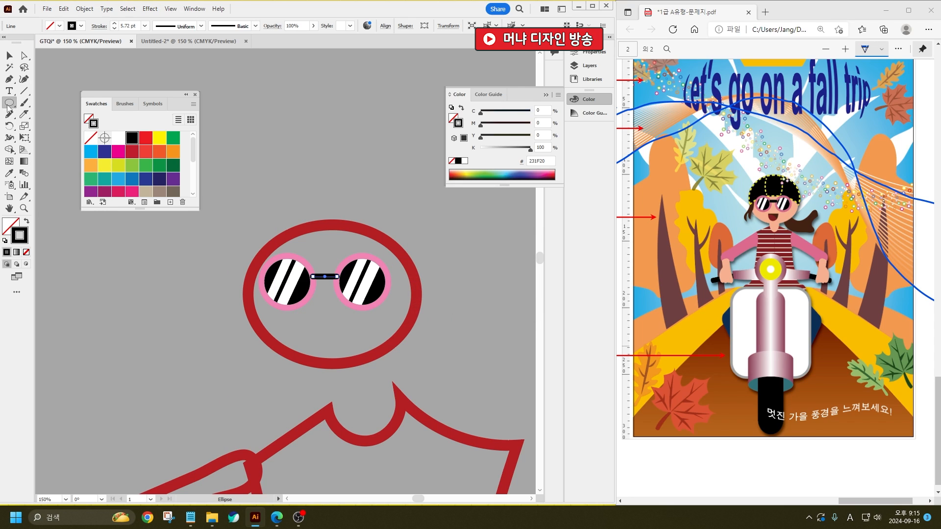
pyautogui.click(69, 114)
pyautogui.moveTo(107, 286); pyautogui.dragTo(140, 365)
pyautogui.click(24, 114)
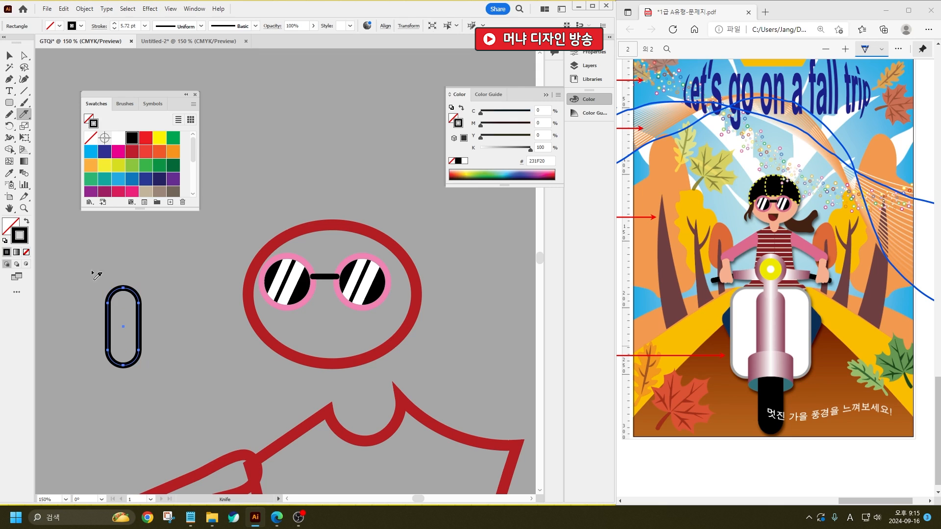
pyautogui.moveTo(96, 335); pyautogui.dragTo(195, 336)
pyautogui.click(10, 55)
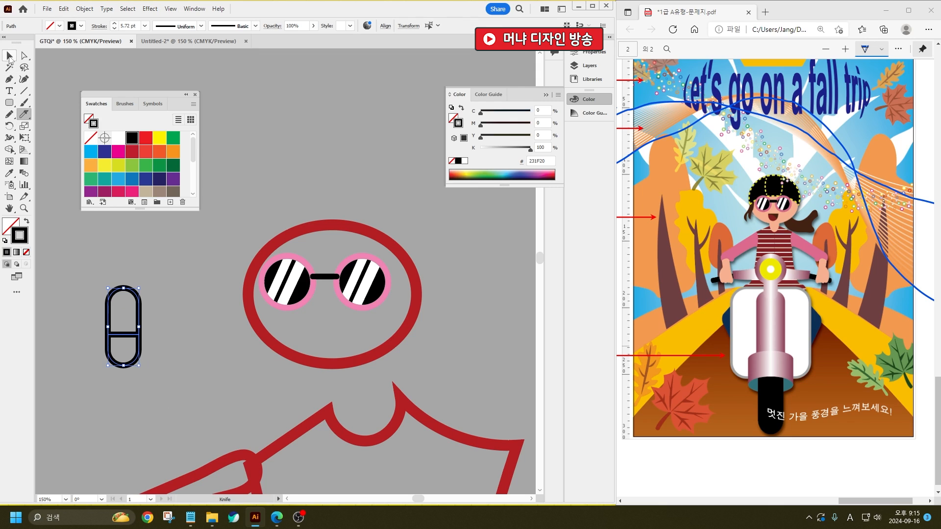
pyautogui.click(123, 304)
pyautogui.press('Delete')
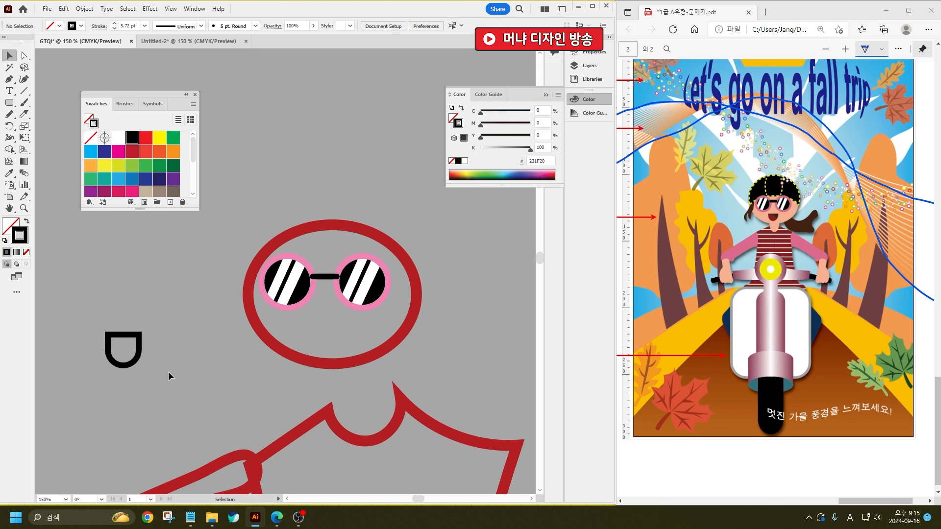
# - Cut a curved tongue line diagonally across the mouth shape with the Knife tool
pyautogui.scroll(2, 113, 378)
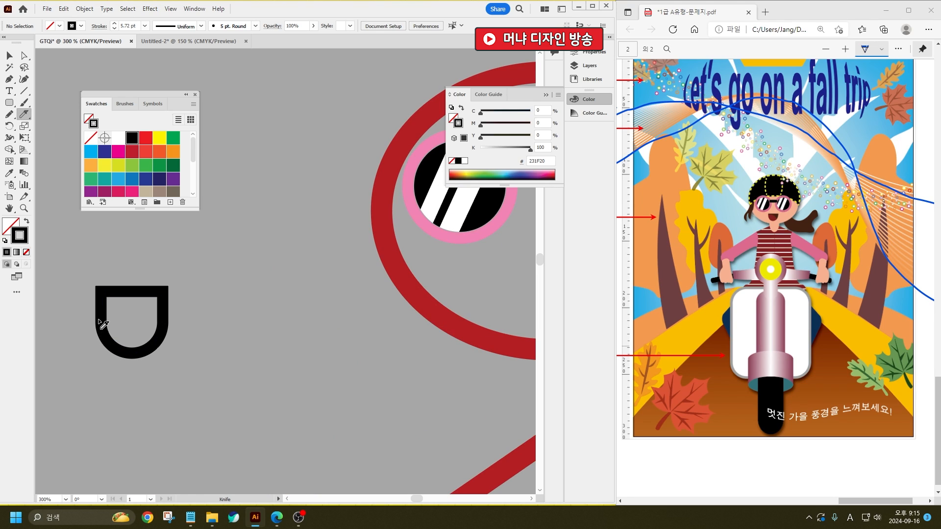
pyautogui.moveTo(94, 306)
pyautogui.mouseDown()
pyautogui.moveTo(139, 317)
pyautogui.moveTo(164, 341)
pyautogui.mouseUp()
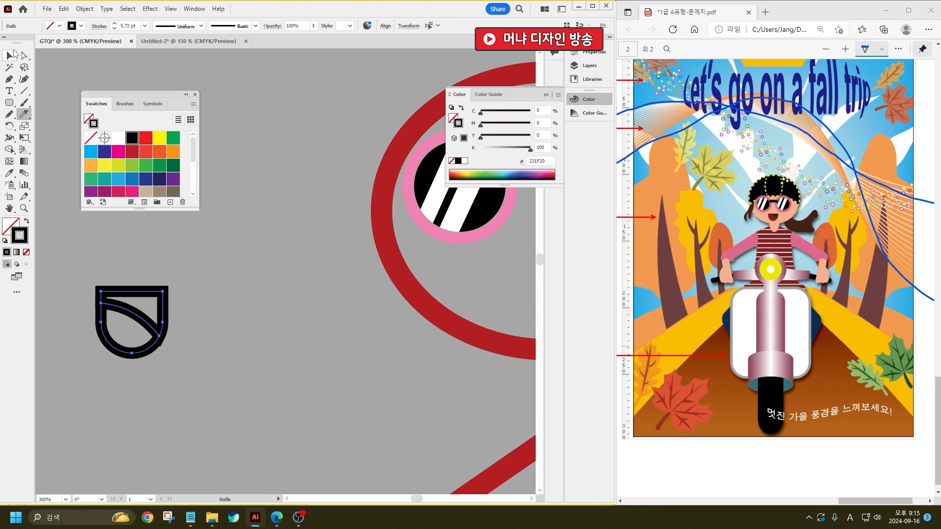
pyautogui.click(9, 55)
pyautogui.click(156, 257)
# - Move both mouth pieces onto the face, centred below the sunglasses
pyautogui.scroll(-3, 151, 382)
pyautogui.click(126, 359)
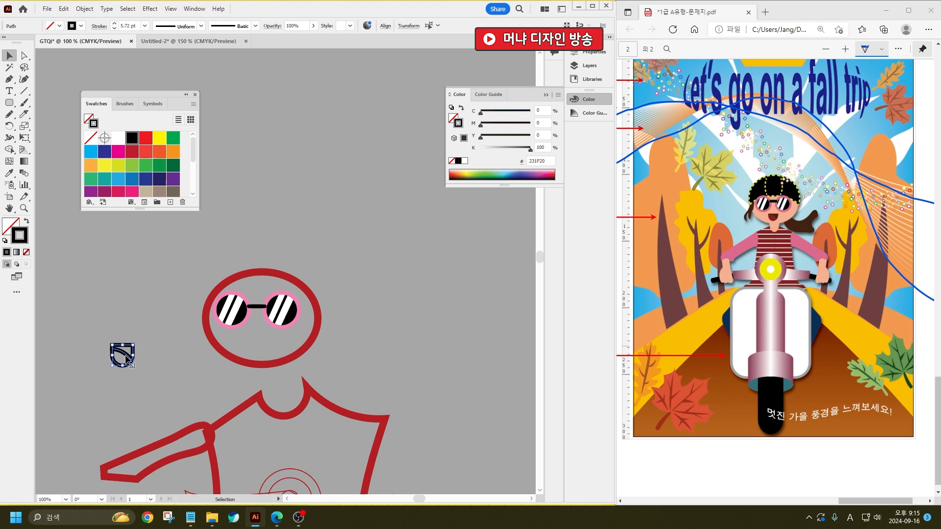
pyautogui.moveTo(126, 359); pyautogui.dragTo(261, 345)
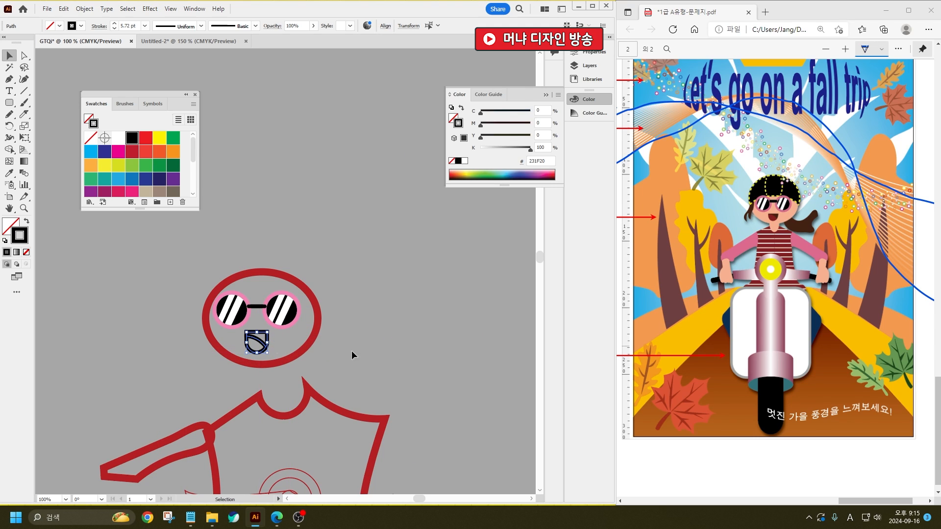
pyautogui.click(351, 354)
# - Draw a large black-outlined ellipse over the head as the base of the helmet
pyautogui.click(9, 79)
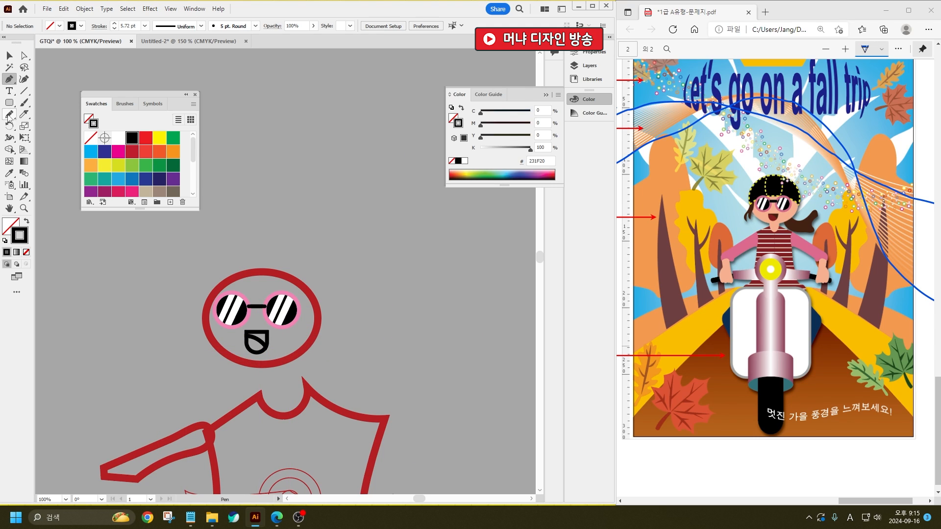
pyautogui.click(9, 116)
pyautogui.scroll(1, 216, 332)
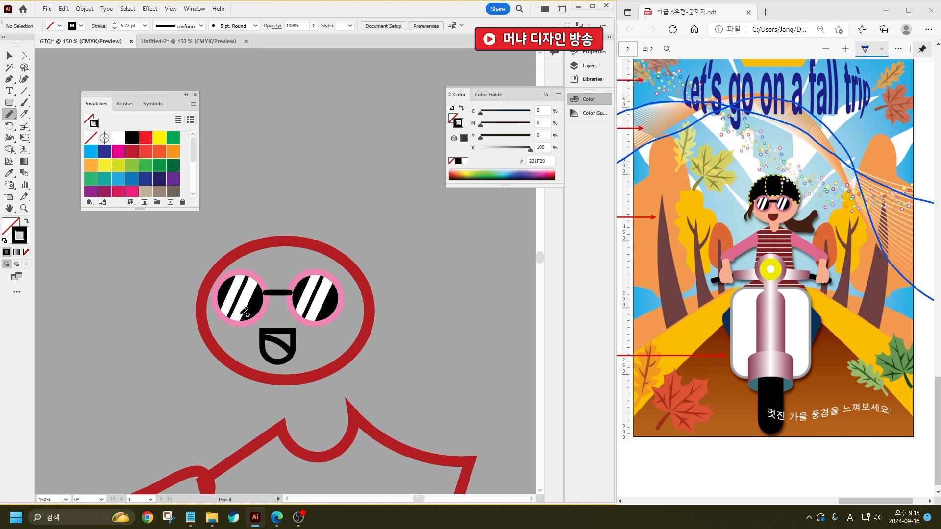
pyautogui.click(9, 102)
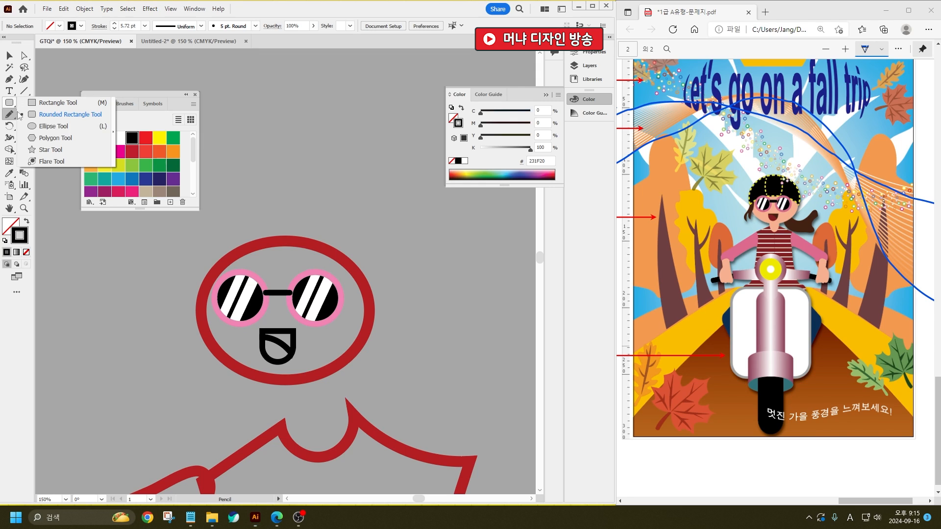
pyautogui.click(55, 126)
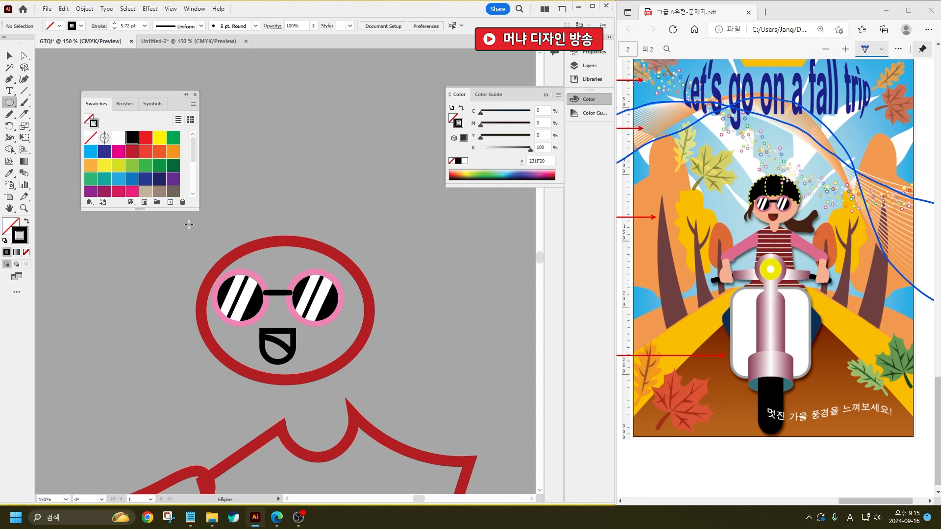
pyautogui.moveTo(178, 218); pyautogui.dragTo(360, 385)
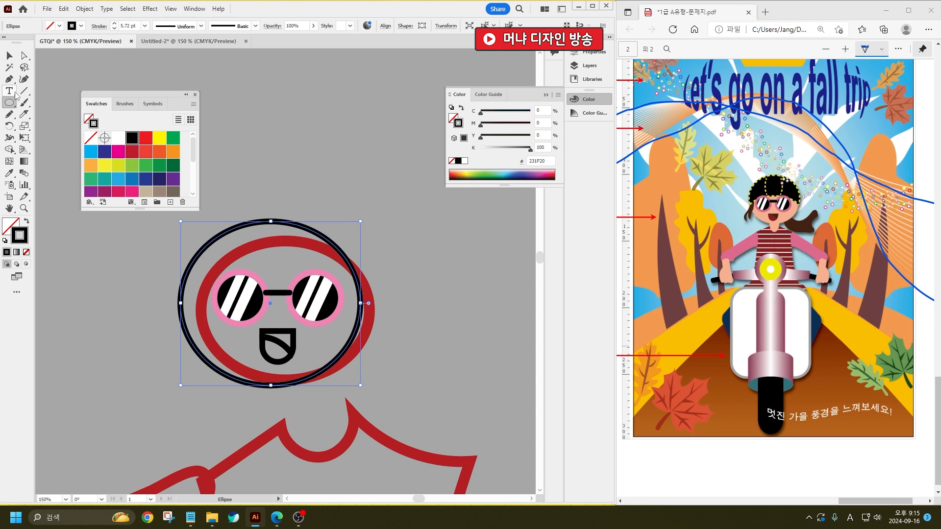
# - Cut the large ellipse with an upward-curving Knife stroke and delete its lower part to leave a helmet dome
pyautogui.click(23, 114)
pyautogui.moveTo(164, 334)
pyautogui.mouseDown()
pyautogui.moveTo(223, 306)
pyautogui.moveTo(291, 303)
pyautogui.moveTo(350, 317)
pyautogui.moveTo(398, 346)
pyautogui.mouseUp()
pyautogui.press('v')
pyautogui.click(180, 361)
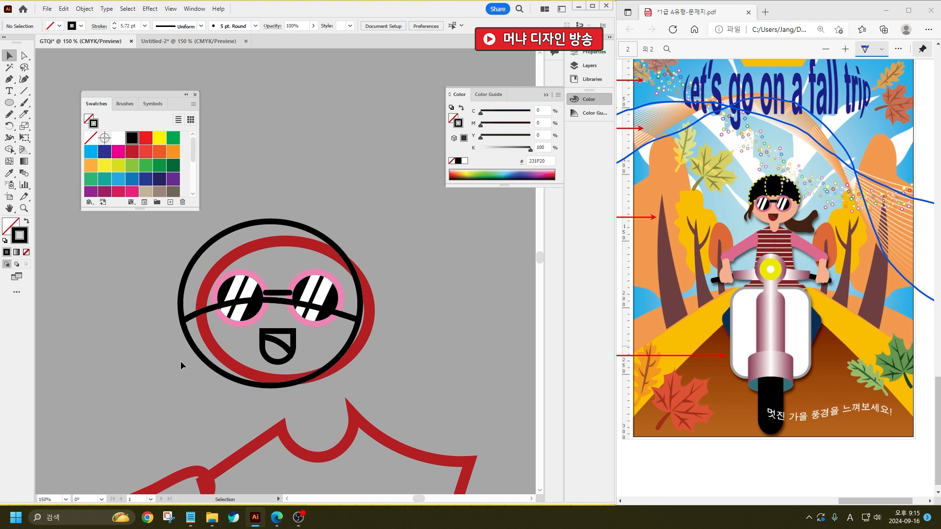
pyautogui.click(190, 349)
pyautogui.press('Delete')
# - Move the helmet dome up onto the top of the head and scale it down slightly
pyautogui.moveTo(193, 260); pyautogui.dragTo(208, 224)
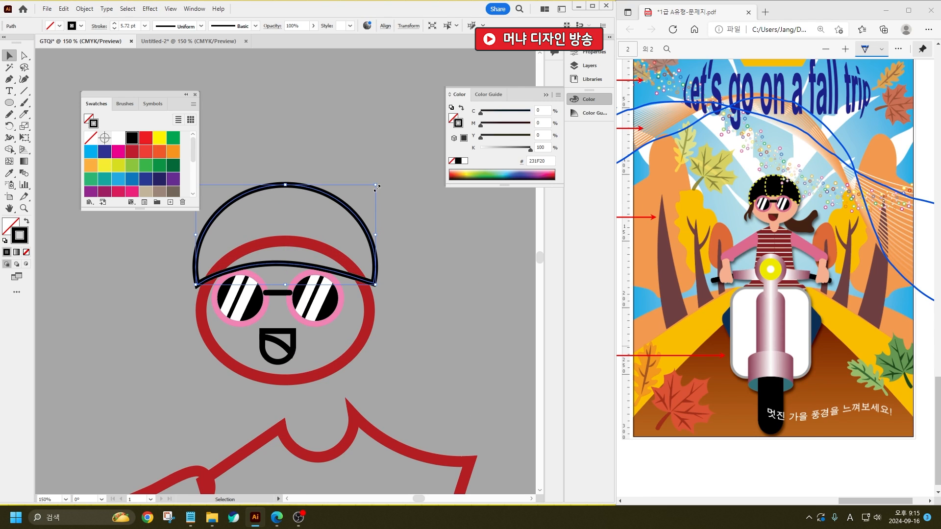
pyautogui.moveTo(375, 186); pyautogui.dragTo(361, 194)
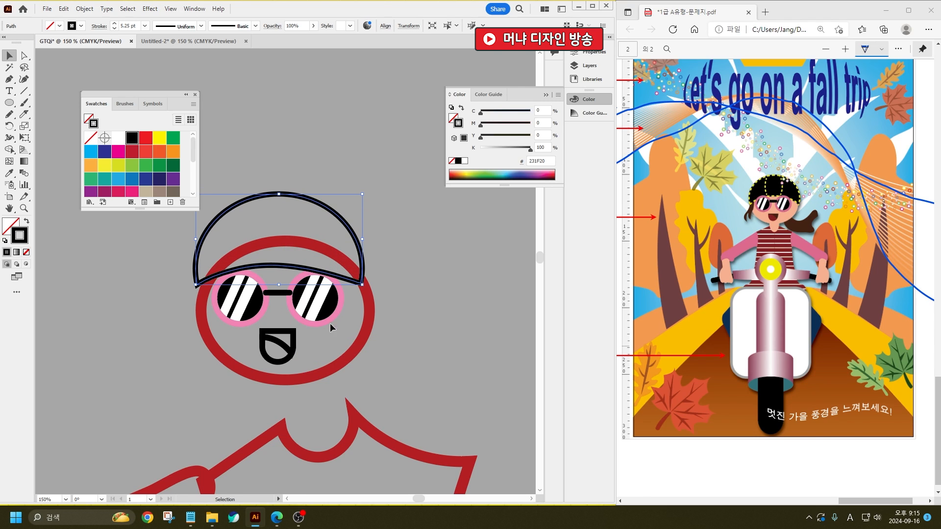
pyautogui.moveTo(409, 298); pyautogui.dragTo(360, 261)
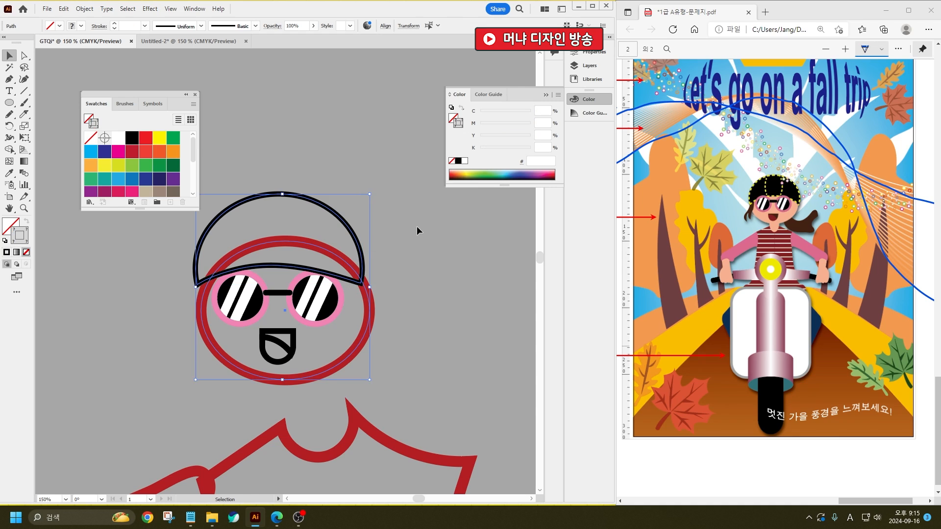
pyautogui.click(304, 216)
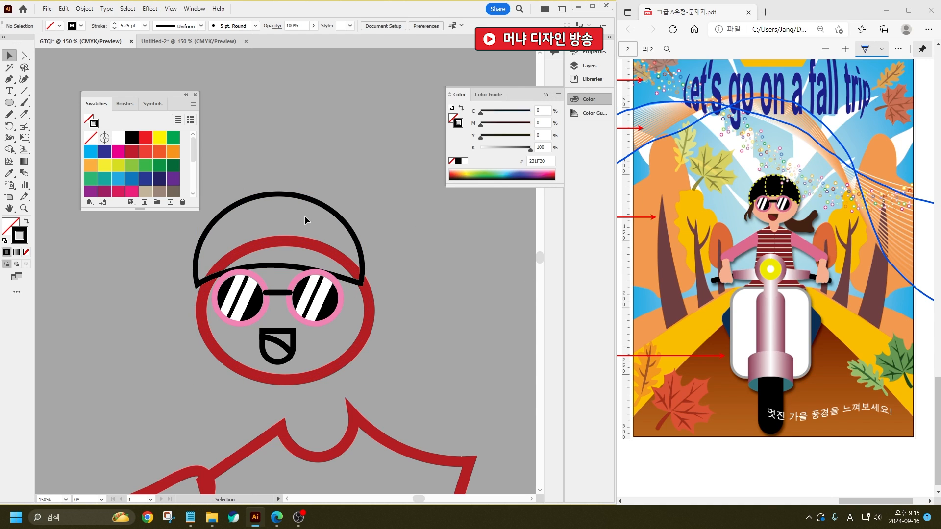
# - Cut the helmet dome into three panels with two curved vertical Knife strokes
pyautogui.click(298, 198)
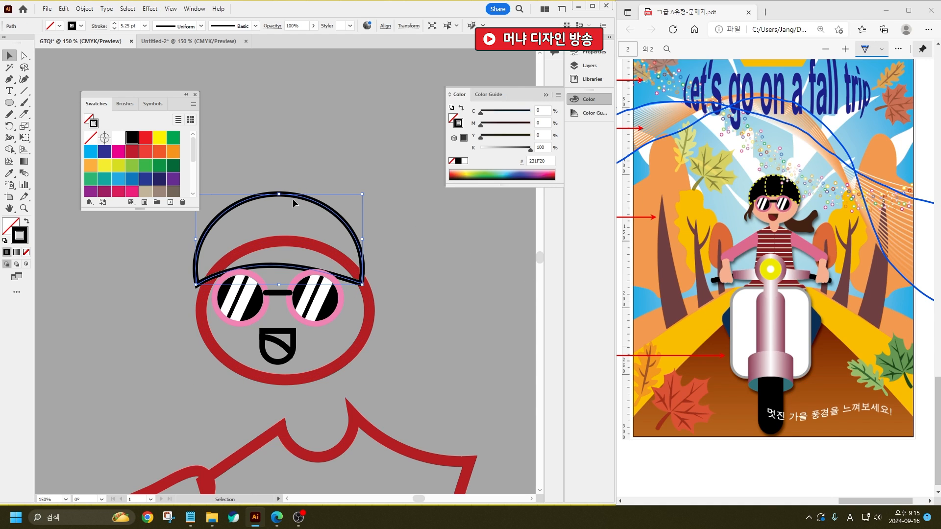
pyautogui.click(24, 115)
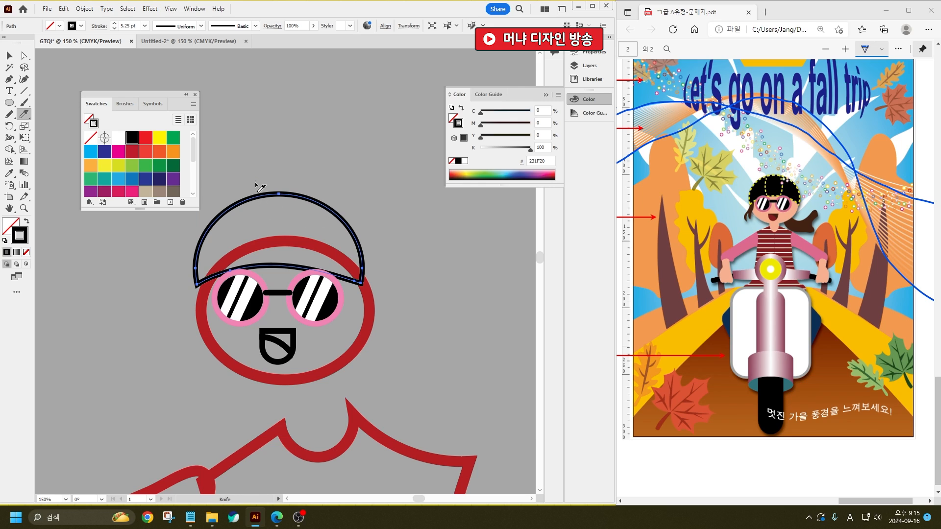
pyautogui.moveTo(260, 188)
pyautogui.mouseDown()
pyautogui.moveTo(267, 272)
pyautogui.moveTo(317, 194)
pyautogui.mouseUp()
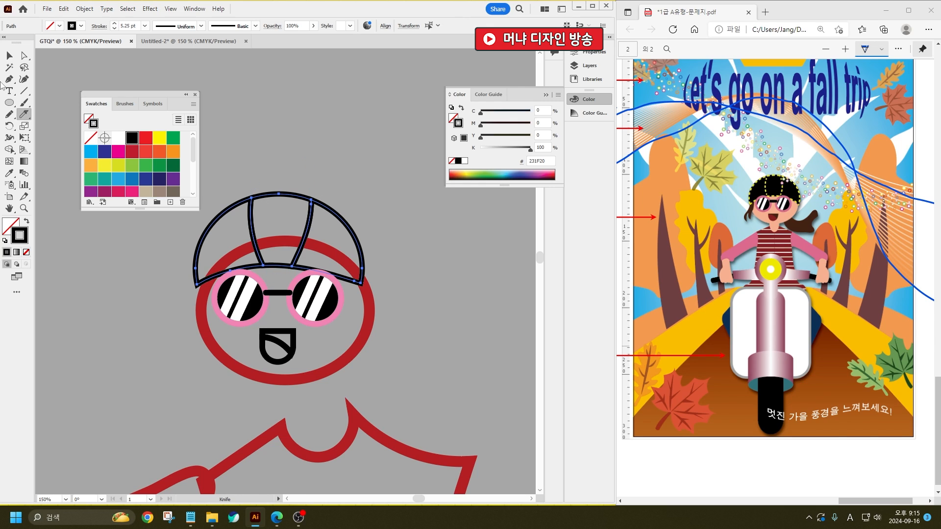
# - Draw a wavy ponytail beside the head and a forked hair strand on its opposite side with the Pencil tool
pyautogui.click(9, 56)
pyautogui.click(307, 144)
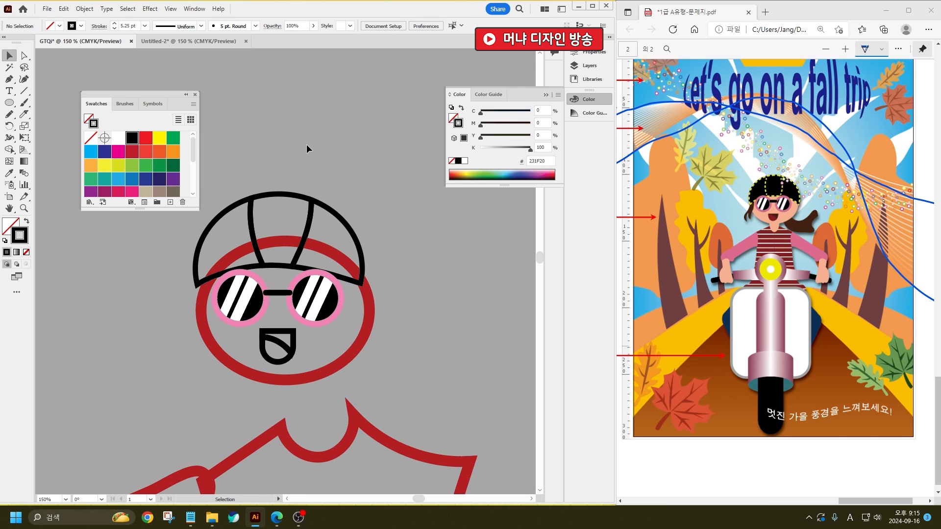
pyautogui.click(9, 114)
pyautogui.moveTo(351, 361)
pyautogui.mouseDown()
pyautogui.moveTo(354, 390)
pyautogui.moveTo(380, 407)
pyautogui.moveTo(435, 422)
pyautogui.moveTo(446, 403)
pyautogui.moveTo(424, 382)
pyautogui.moveTo(455, 346)
pyautogui.moveTo(434, 333)
pyautogui.moveTo(385, 365)
pyautogui.moveTo(366, 365)
pyautogui.moveTo(349, 335)
pyautogui.moveTo(351, 356)
pyautogui.mouseUp()
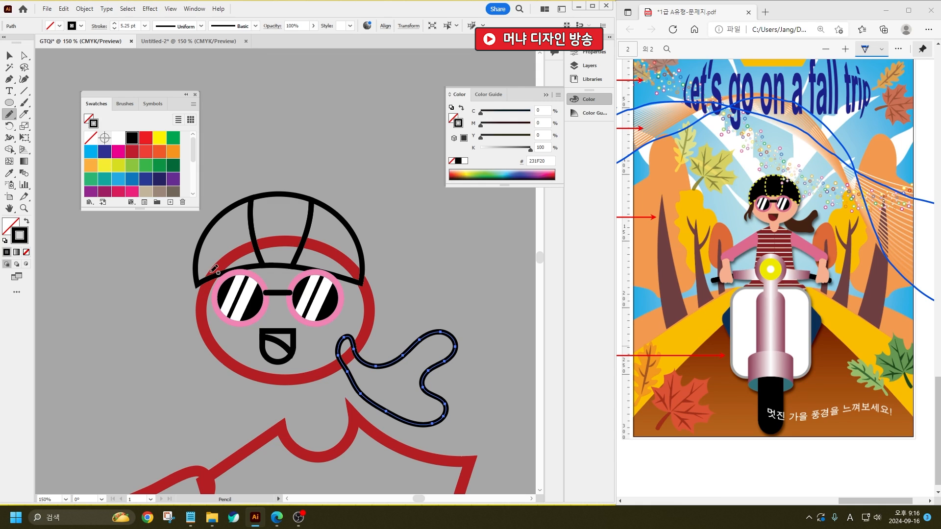
pyautogui.moveTo(214, 273)
pyautogui.mouseDown()
pyautogui.moveTo(197, 355)
pyautogui.moveTo(186, 330)
pyautogui.moveTo(178, 371)
pyautogui.moveTo(167, 366)
pyautogui.moveTo(168, 341)
pyautogui.moveTo(196, 308)
pyautogui.moveTo(213, 269)
pyautogui.mouseUp()
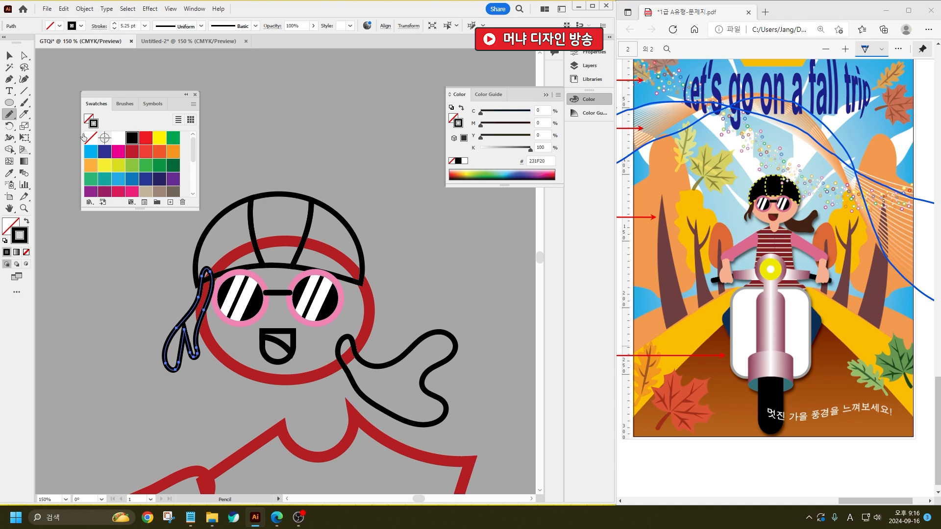
# - Draw a tall black-outlined ellipse from the chin down into the collar as the rider's neck
pyautogui.click(8, 102)
pyautogui.click(49, 126)
pyautogui.moveTo(281, 356); pyautogui.dragTo(354, 474)
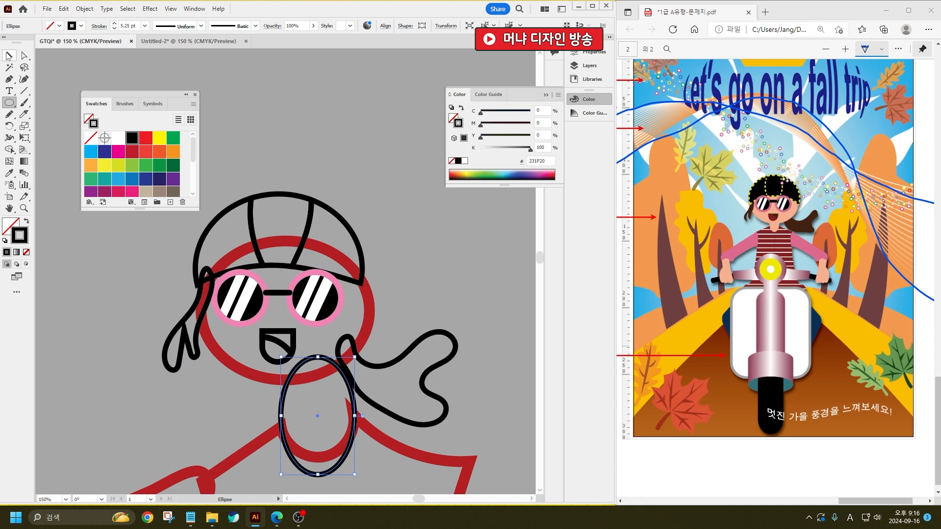
pyautogui.click(9, 55)
pyautogui.click(487, 319)
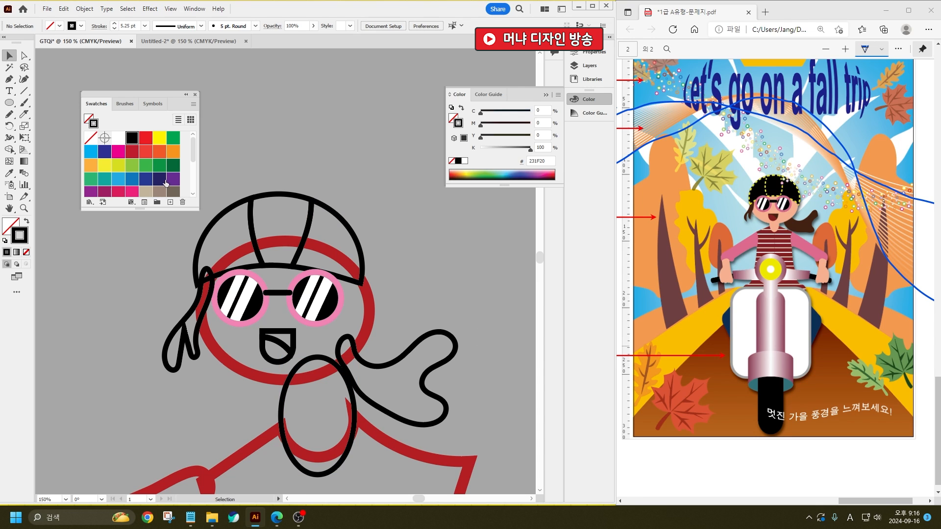
# - Shift all the head parts sideways to sit over the neck, and make the neck ellipse narrower
pyautogui.moveTo(383, 348); pyautogui.dragTo(206, 211)
pyautogui.moveTo(294, 344); pyautogui.dragTo(329, 351)
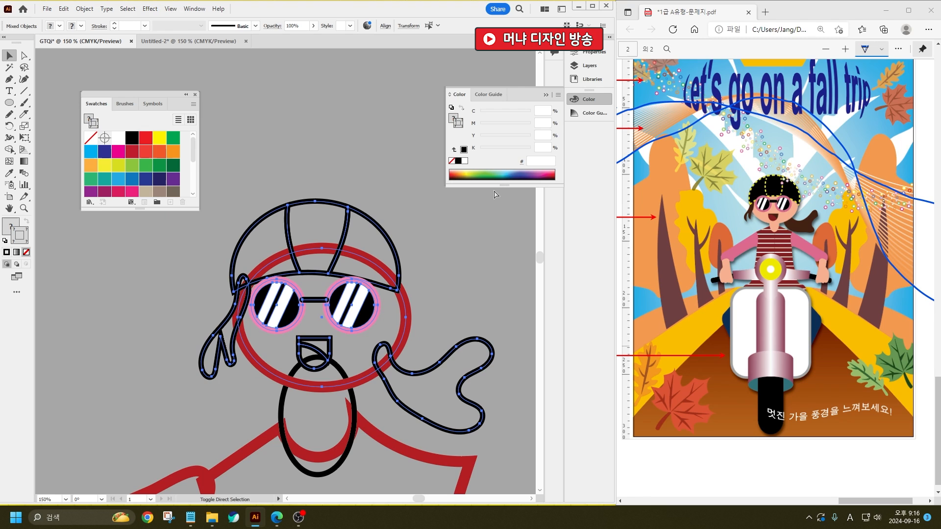
pyautogui.click(452, 292)
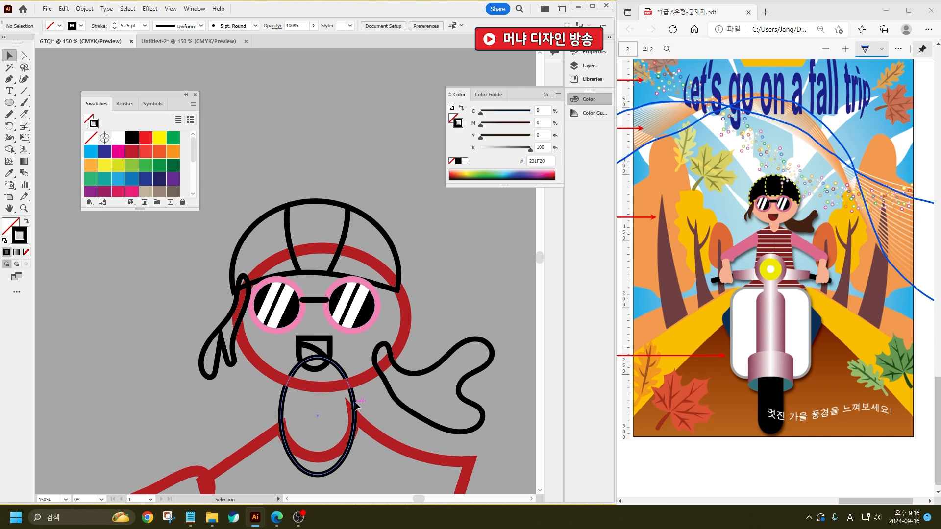
pyautogui.click(354, 416)
pyautogui.moveTo(354, 417); pyautogui.dragTo(338, 416)
pyautogui.scroll(-5, 364, 369)
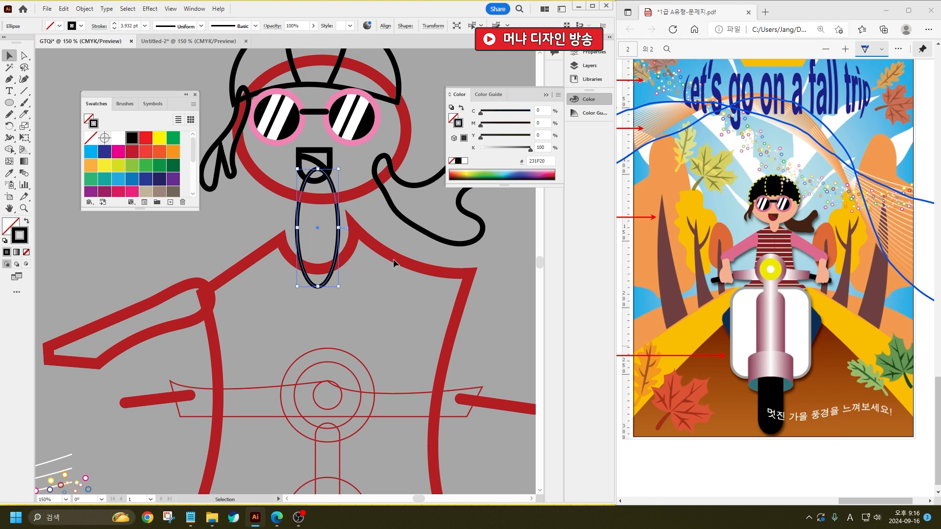
# - Narrow the torso outline to about 96 mm wide and shorten it slightly from its lower edge
pyautogui.click(393, 258)
pyautogui.scroll(-2, 375, 233)
pyautogui.click(442, 296)
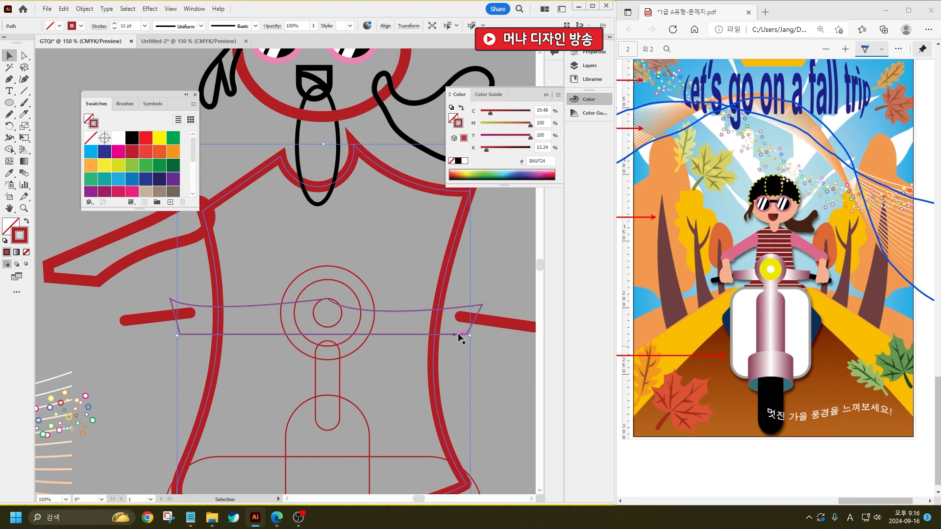
pyautogui.moveTo(470, 336); pyautogui.dragTo(454, 337)
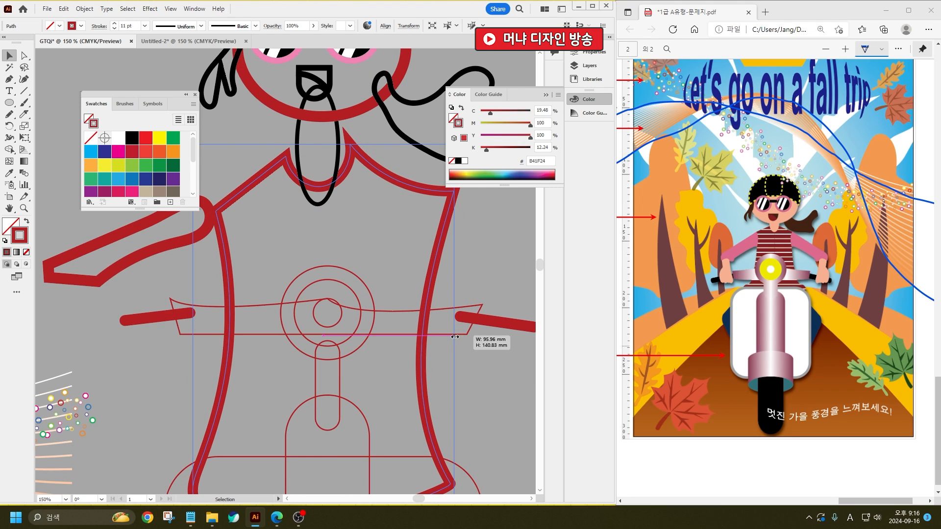
pyautogui.scroll(-1, 313, 372)
pyautogui.scroll(-3, 312, 375)
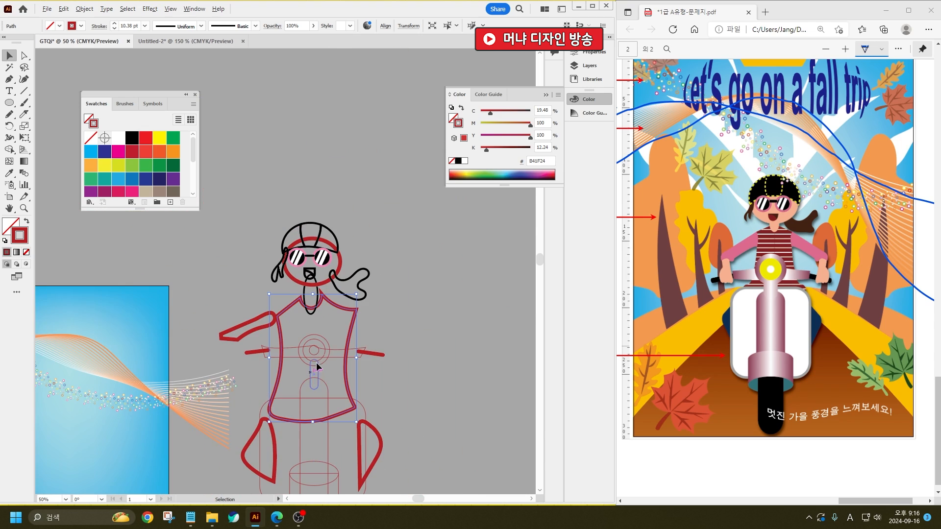
pyautogui.moveTo(312, 421); pyautogui.dragTo(311, 413)
# - Delete the red arm outline beside the torso
pyautogui.click(247, 337)
pyautogui.scroll(2, 248, 337)
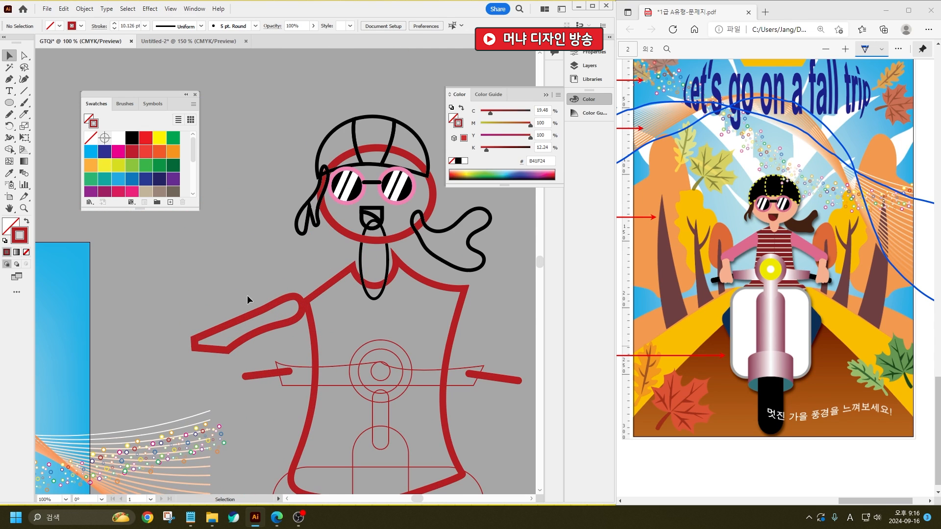
pyautogui.press('Delete')
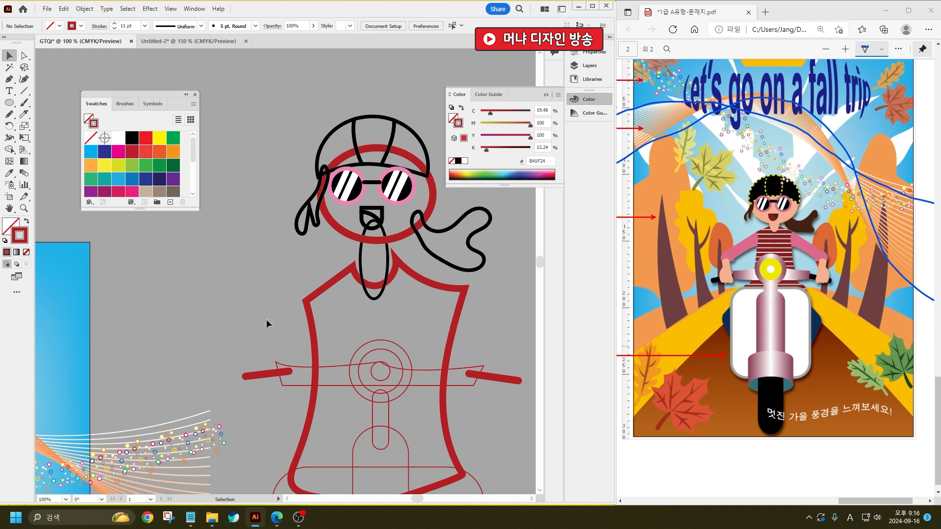
# - Fill both hair shapes and the upper mouth piece with brown #6D3A08 and remove their outlines
pyautogui.scroll(-3, 274, 313)
pyautogui.scroll(2, 318, 370)
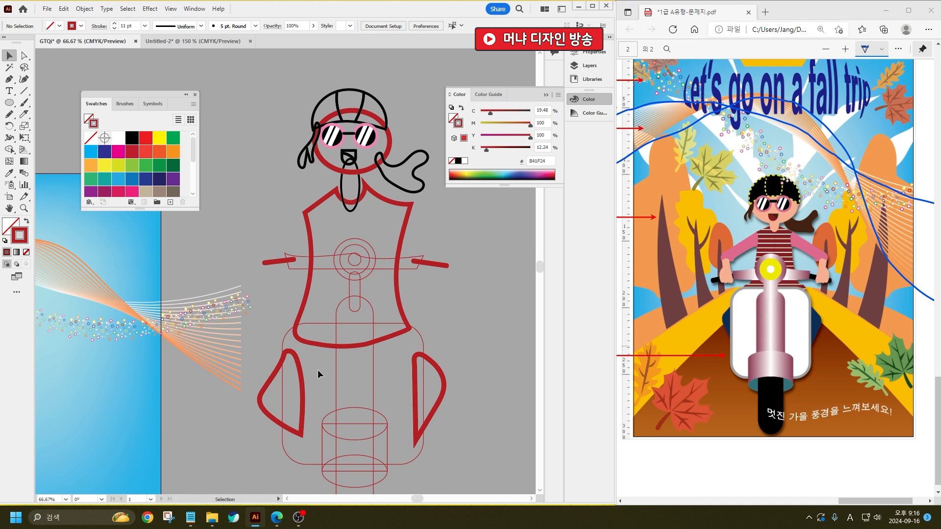
pyautogui.scroll(3, 343, 159)
pyautogui.click(430, 239)
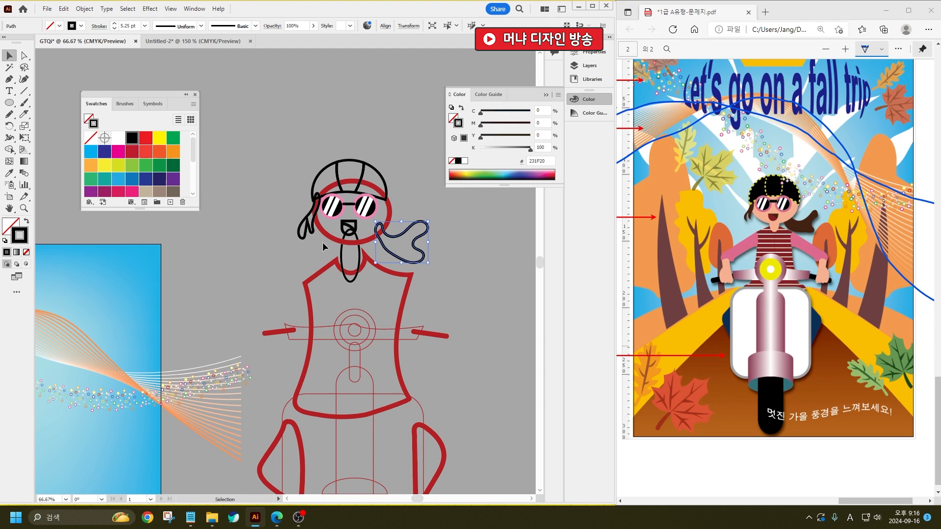
pyautogui.scroll(2, 336, 203)
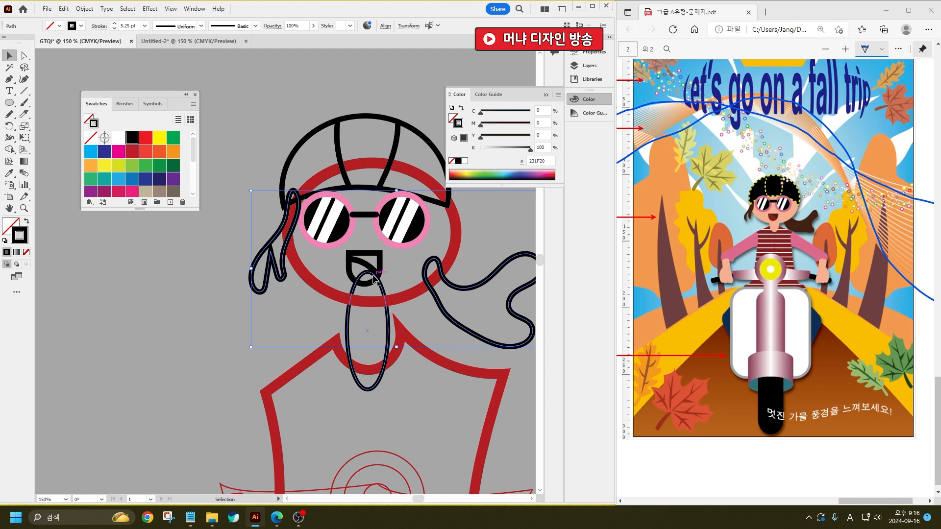
pyautogui.keyDown('shift'); pyautogui.click(380, 260); pyautogui.keyUp('shift')
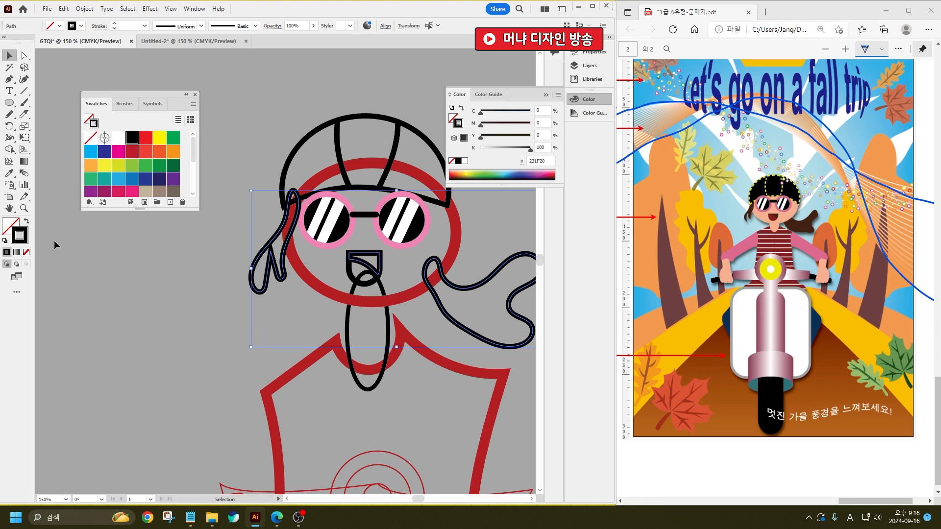
pyautogui.doubleClick(11, 233)
pyautogui.moveTo(283, 342); pyautogui.dragTo(286, 361)
pyautogui.moveTo(253, 313); pyautogui.dragTo(254, 300)
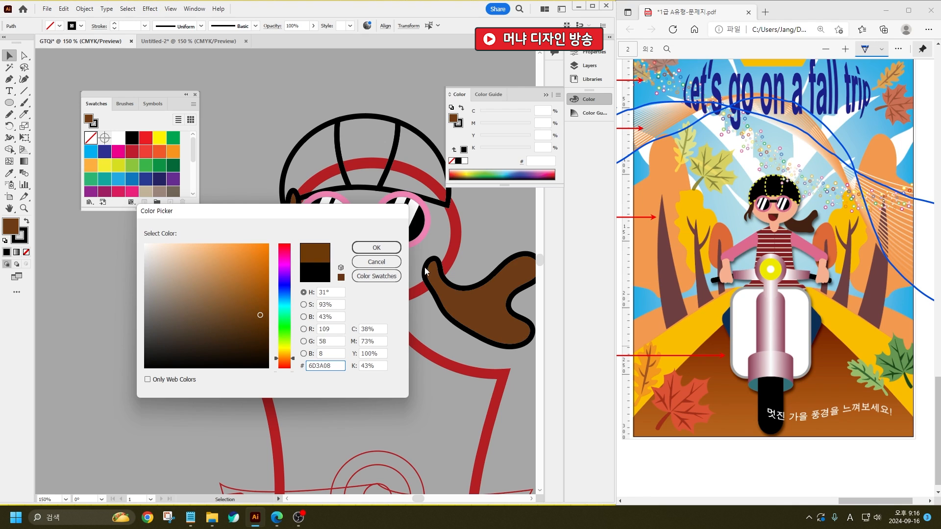
pyautogui.click(377, 247)
pyautogui.click(81, 26)
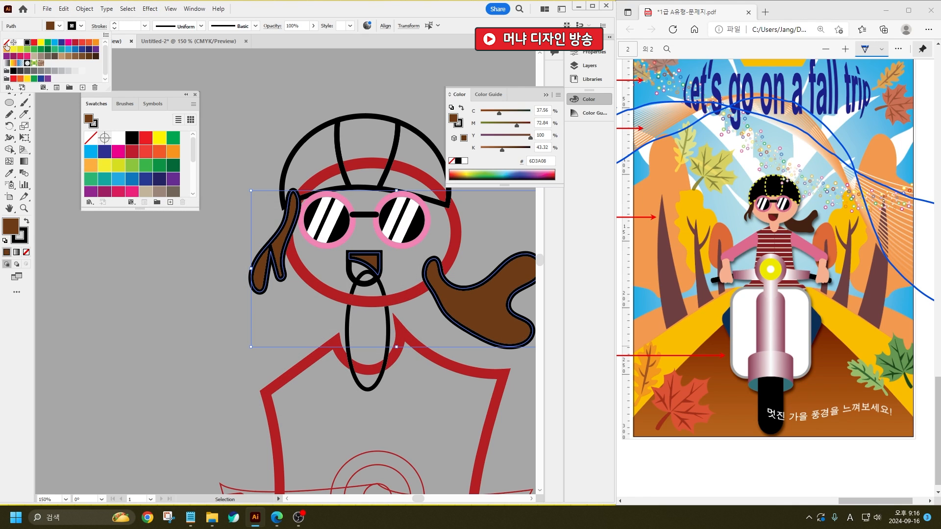
pyautogui.click(6, 47)
pyautogui.click(129, 281)
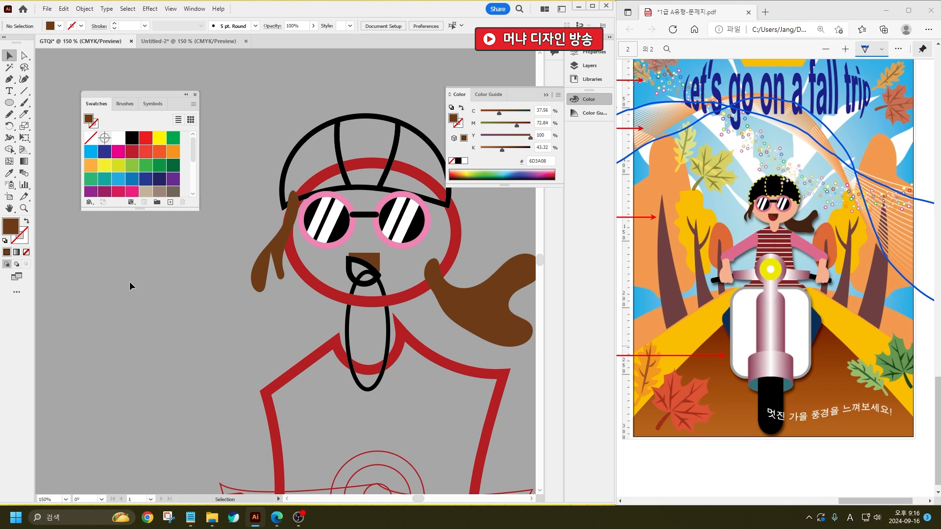
# - Fill the lower part of the mouth with dark red #6B0707
pyautogui.click(353, 280)
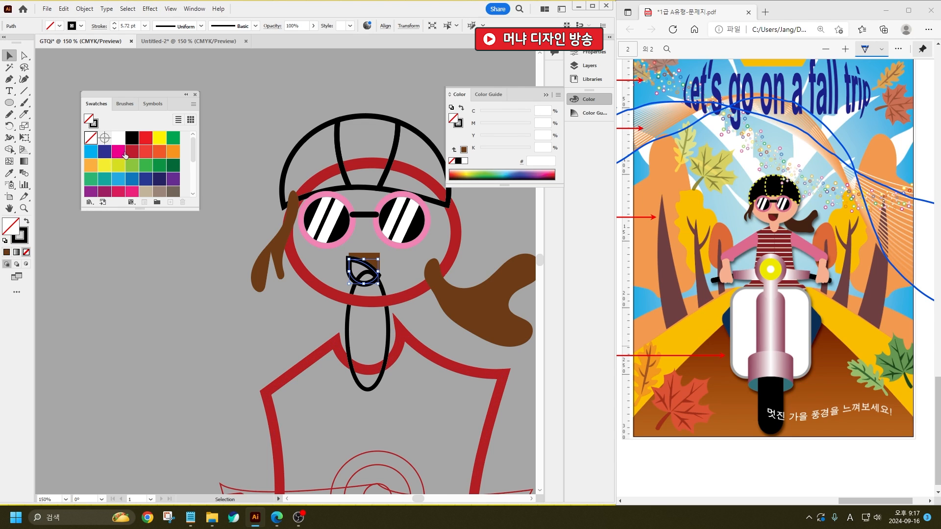
pyautogui.doubleClick(18, 231)
pyautogui.moveTo(284, 257); pyautogui.dragTo(284, 361)
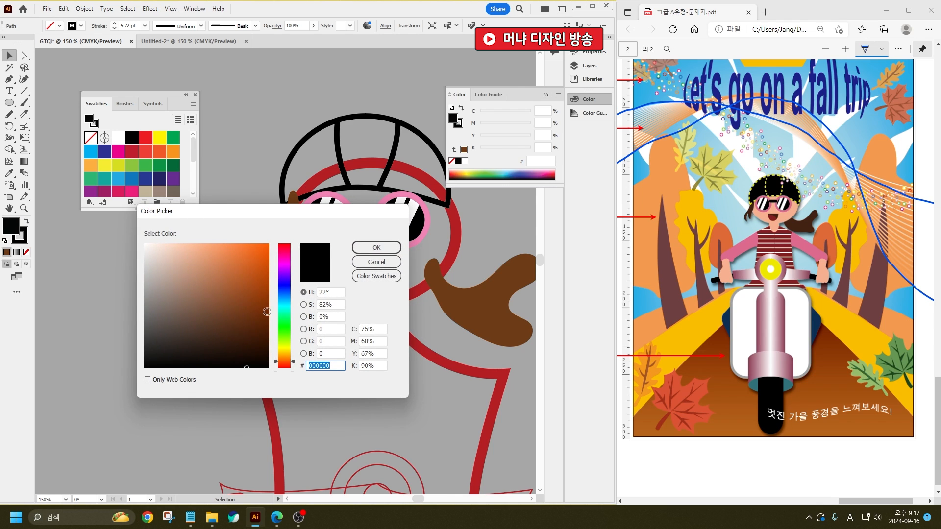
pyautogui.click(266, 311)
pyautogui.click(284, 245)
pyautogui.click(262, 315)
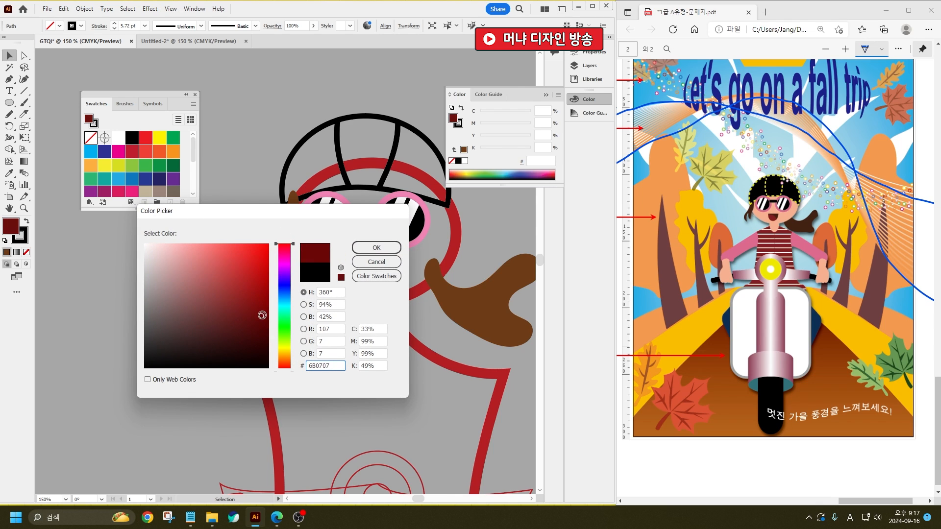
pyautogui.click(376, 247)
pyautogui.click(113, 353)
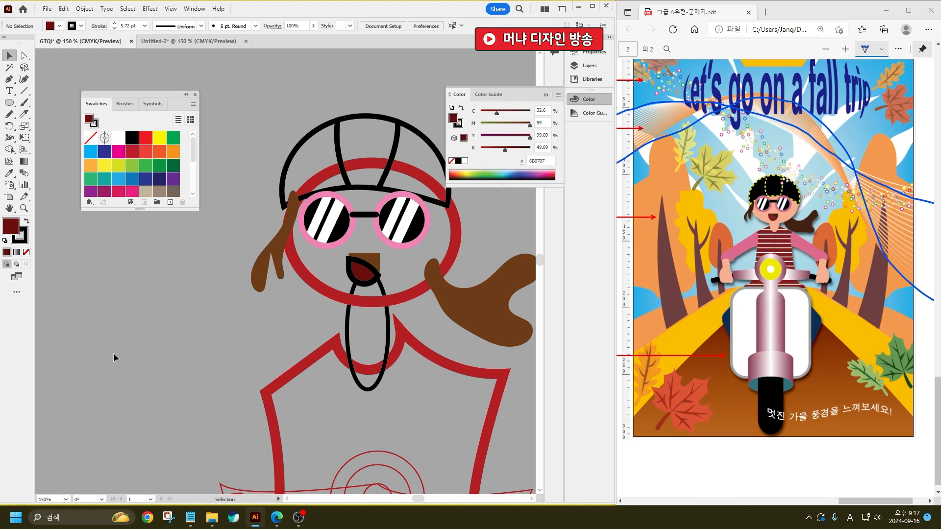
# - Remove the black outline from the lower part of the mouth
pyautogui.click(362, 271)
pyautogui.click(74, 27)
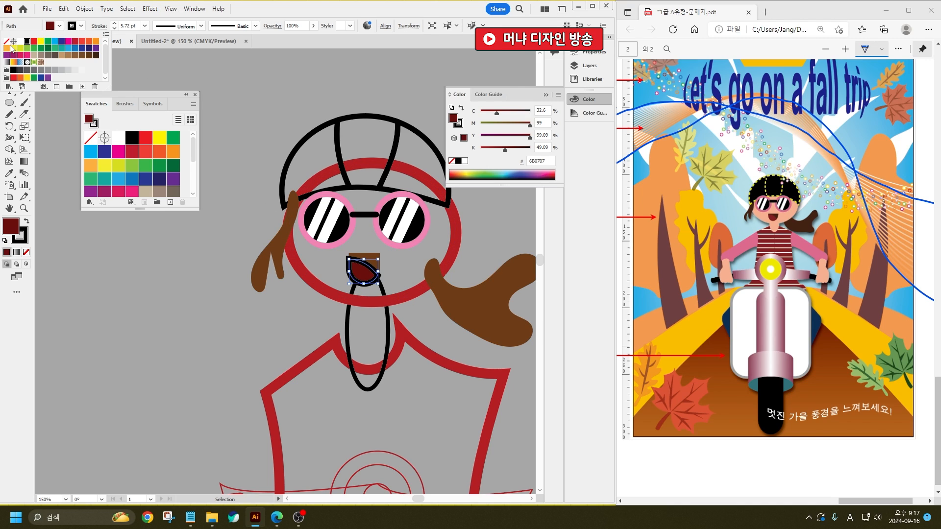
pyautogui.click(5, 42)
pyautogui.click(284, 91)
# - Fill the face and neck ellipses with the peach skin colour #FAB69D
pyautogui.moveTo(398, 175); pyautogui.dragTo(354, 242)
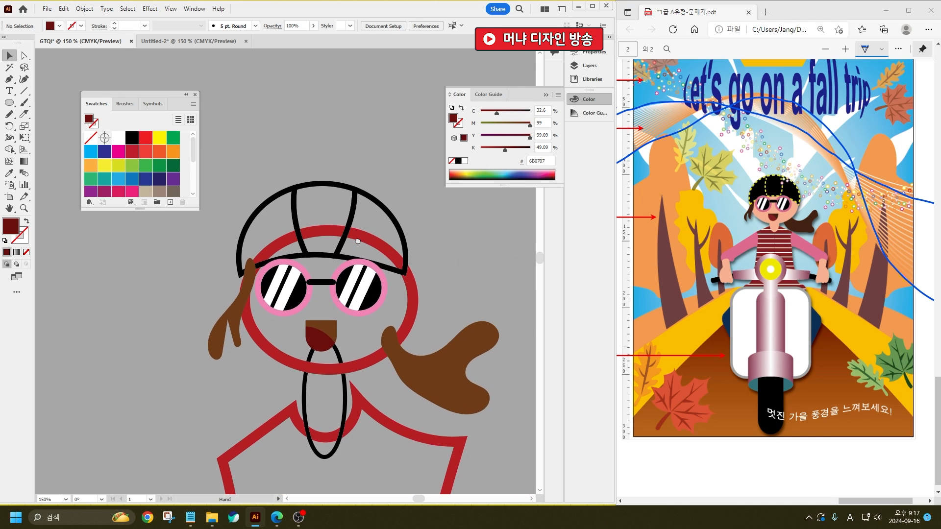
pyautogui.click(414, 313)
pyautogui.keyDown('shift'); pyautogui.click(347, 410); pyautogui.keyUp('shift')
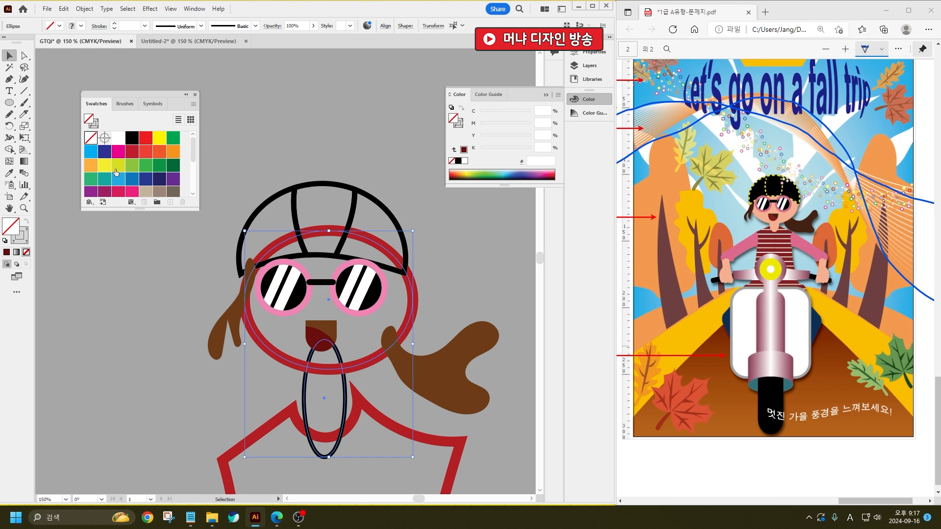
pyautogui.doubleClick(18, 232)
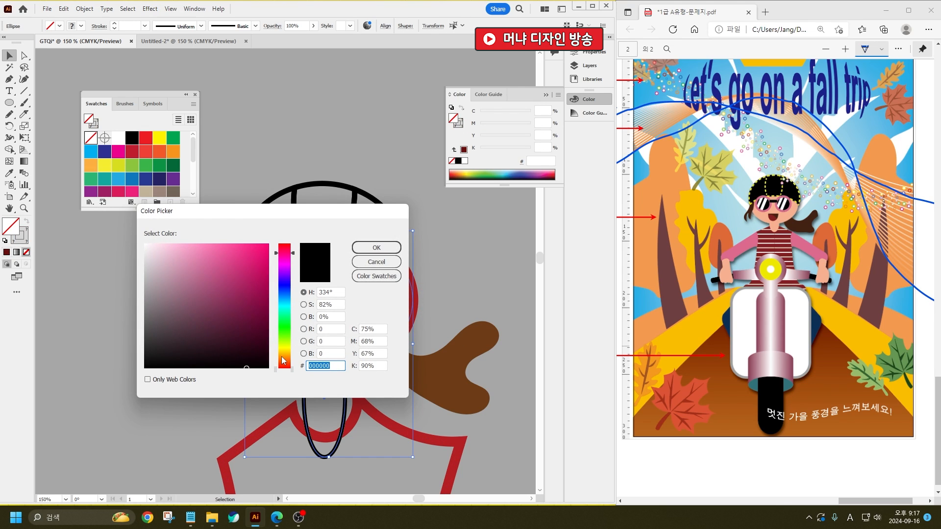
pyautogui.moveTo(282, 357); pyautogui.dragTo(284, 356)
pyautogui.moveTo(215, 254)
pyautogui.mouseDown()
pyautogui.moveTo(186, 245)
pyautogui.moveTo(185, 256)
pyautogui.moveTo(195, 243)
pyautogui.mouseUp()
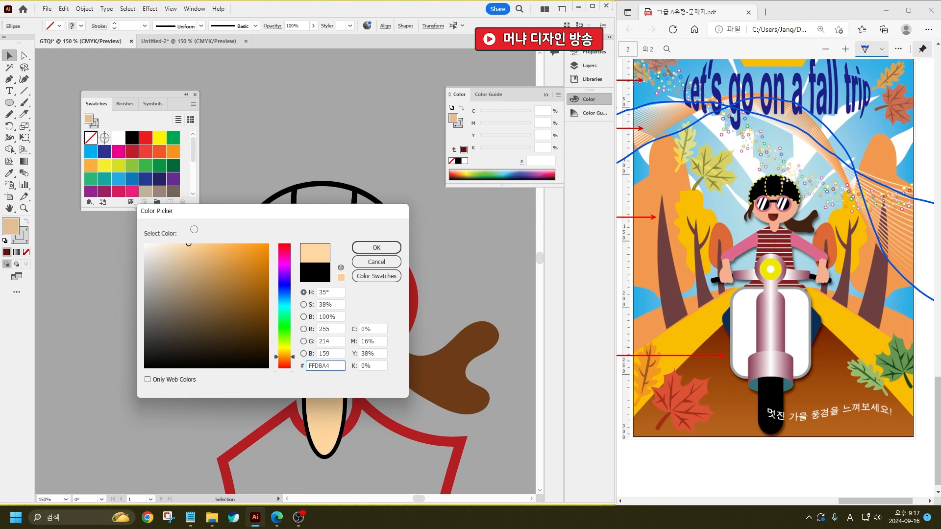
pyautogui.moveTo(295, 359); pyautogui.dragTo(295, 241)
pyautogui.moveTo(169, 251)
pyautogui.mouseDown()
pyautogui.moveTo(166, 244)
pyautogui.moveTo(175, 248)
pyautogui.mouseUp()
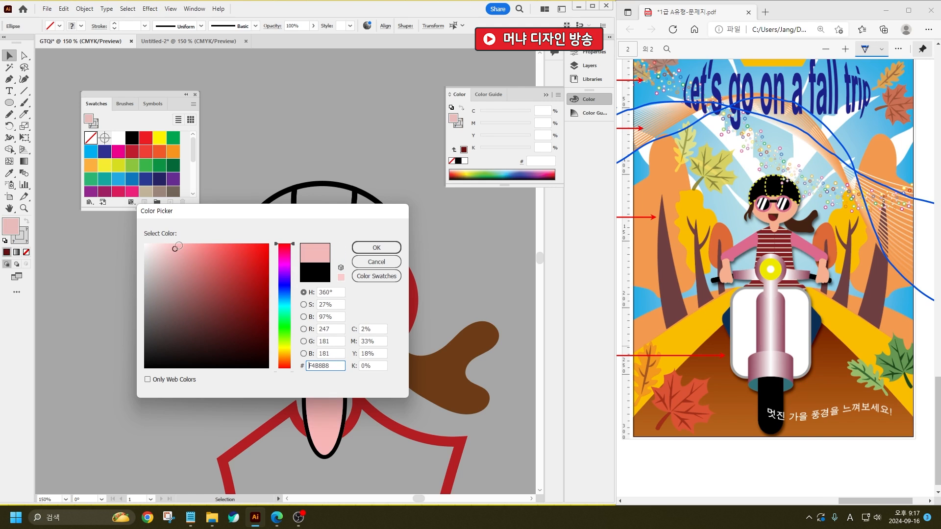
pyautogui.click(382, 352)
pyautogui.scroll(16, 382, 352)
pyautogui.click(376, 247)
pyautogui.click(510, 257)
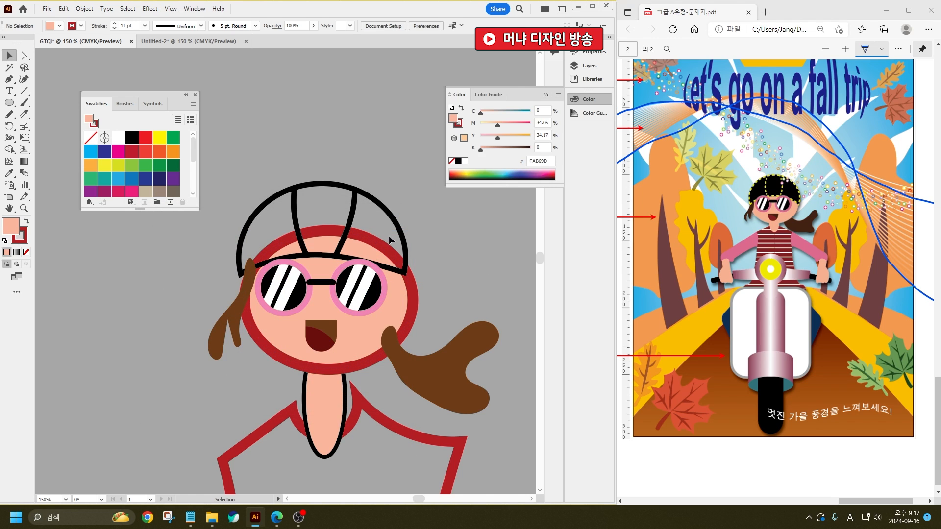
# - Fill the helmet panels with black and give them a yellow outline 3 pt thick
pyautogui.click(355, 216)
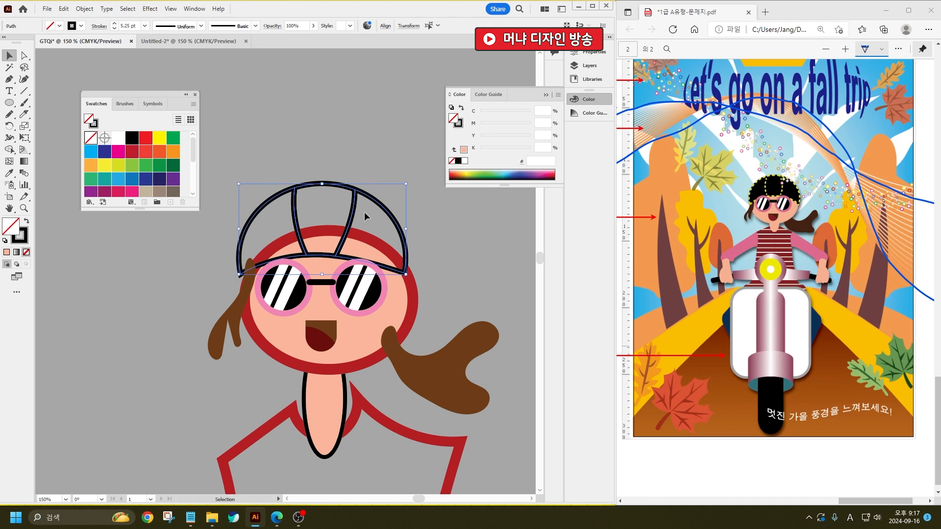
pyautogui.click(26, 223)
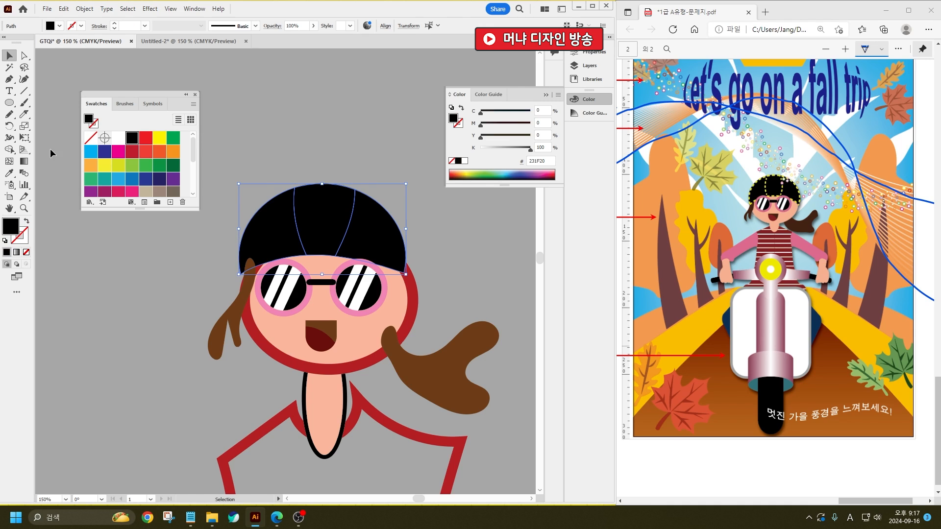
pyautogui.click(59, 25)
pyautogui.click(34, 43)
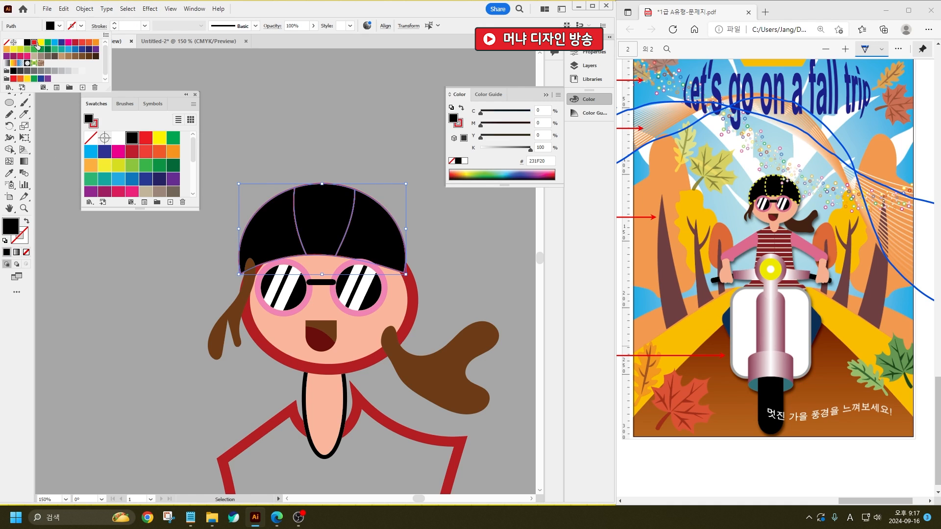
pyautogui.click(81, 26)
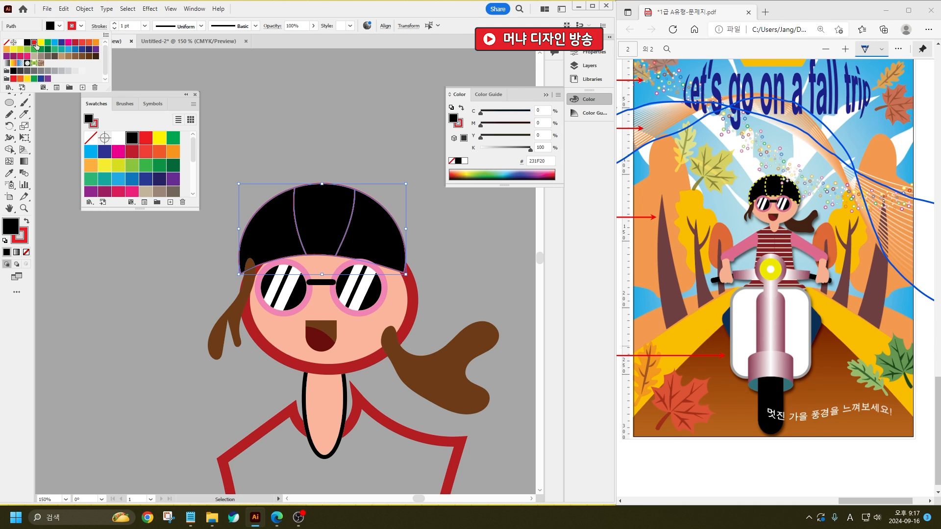
pyautogui.click(46, 46)
pyautogui.scroll(2, 129, 26)
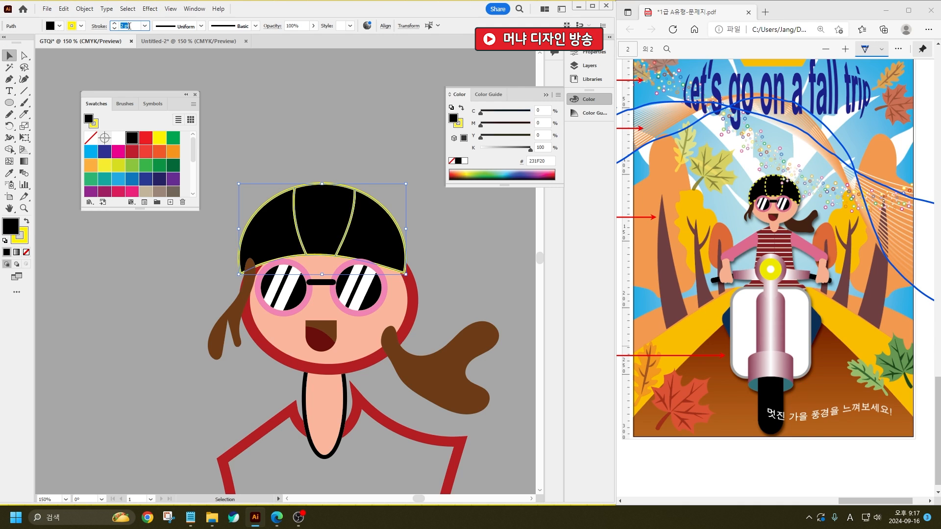
# - Make the helmet's yellow outline dashed and shift the helmet slightly right to centre it over the face
pyautogui.click(99, 25)
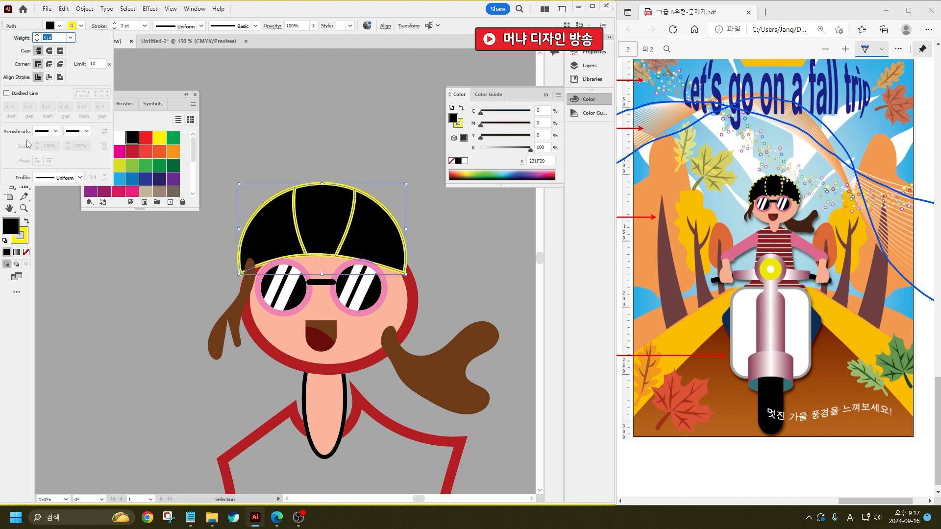
pyautogui.click(6, 93)
pyautogui.click(343, 127)
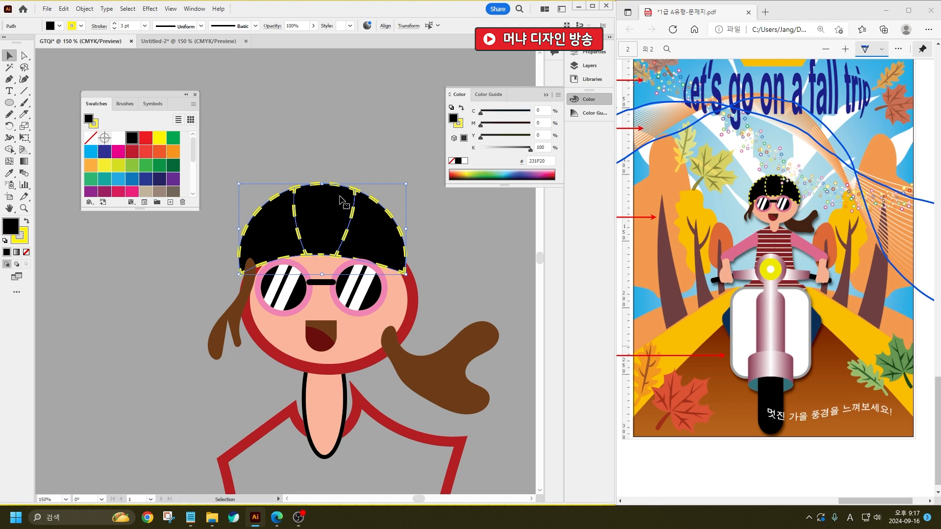
pyautogui.moveTo(346, 197); pyautogui.dragTo(352, 197)
pyautogui.click(461, 248)
# - Remove the red outline from the face ellipse
pyautogui.click(398, 305)
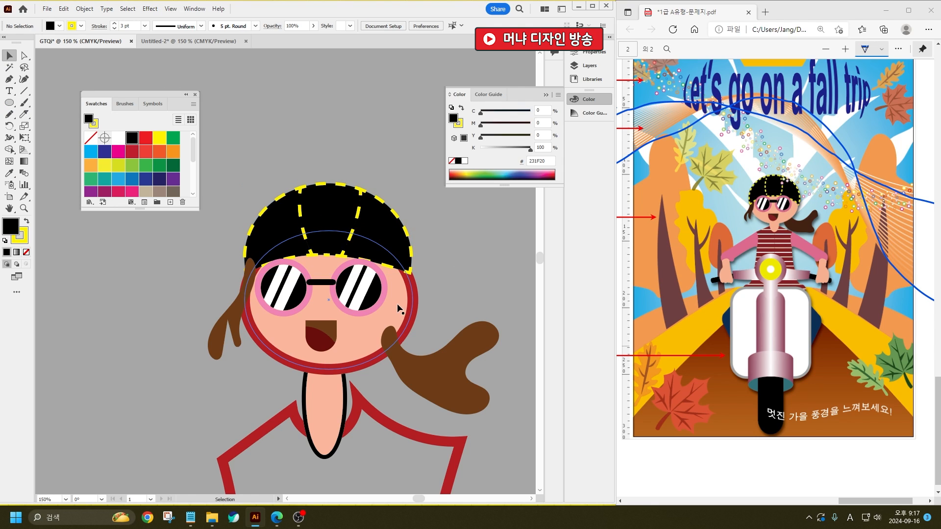
pyautogui.click(82, 26)
pyautogui.click(7, 43)
pyautogui.click(323, 137)
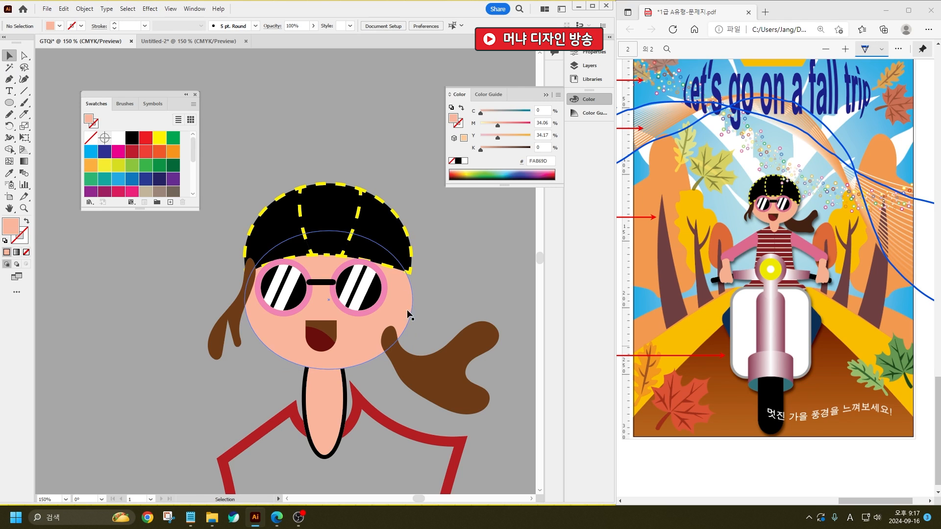
# - Place the ponytail behind the face and move it slightly inward toward the head
pyautogui.click(419, 374)
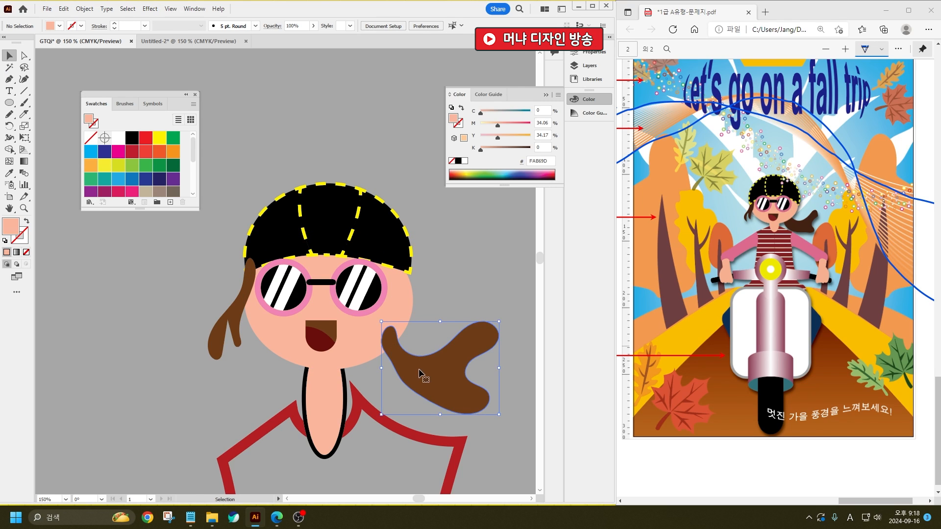
pyautogui.hotkey('ctrl', '[')
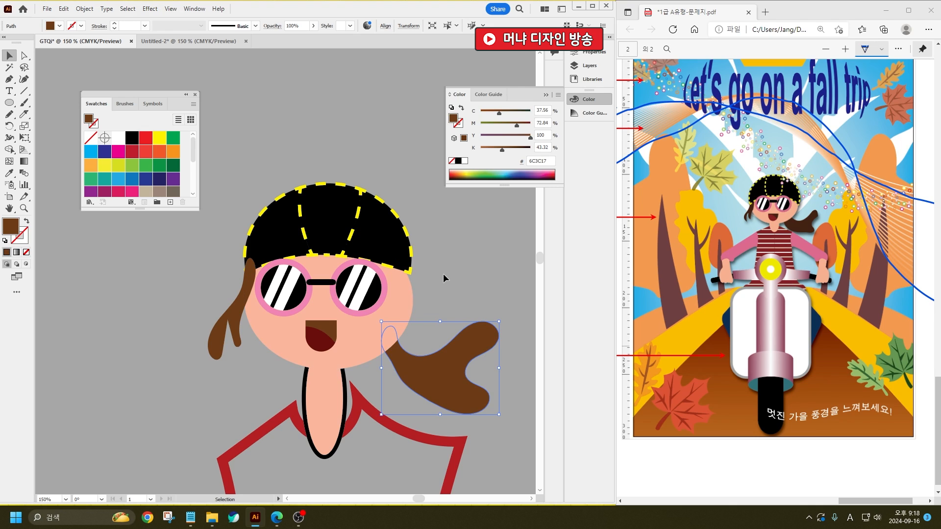
pyautogui.moveTo(458, 392)
pyautogui.mouseDown()
pyautogui.moveTo(439, 387)
pyautogui.moveTo(447, 393)
pyautogui.mouseUp()
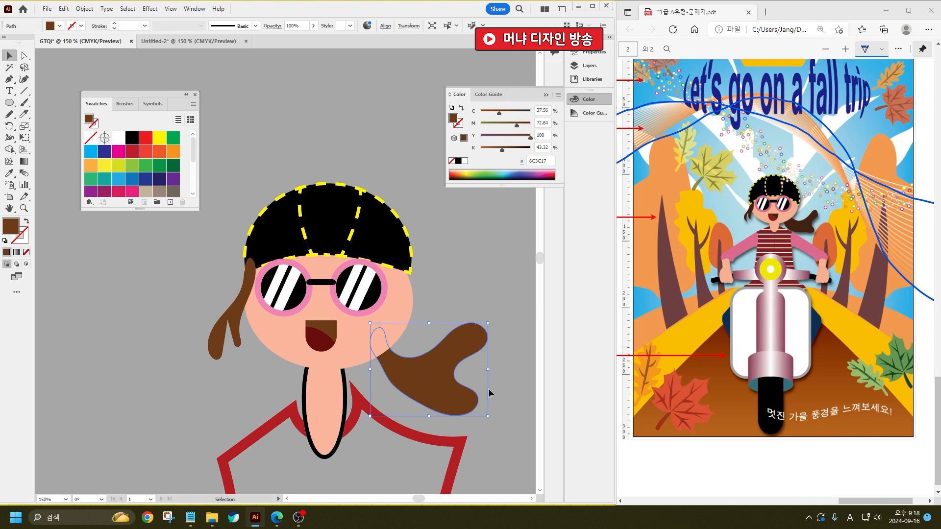
pyautogui.click(488, 388)
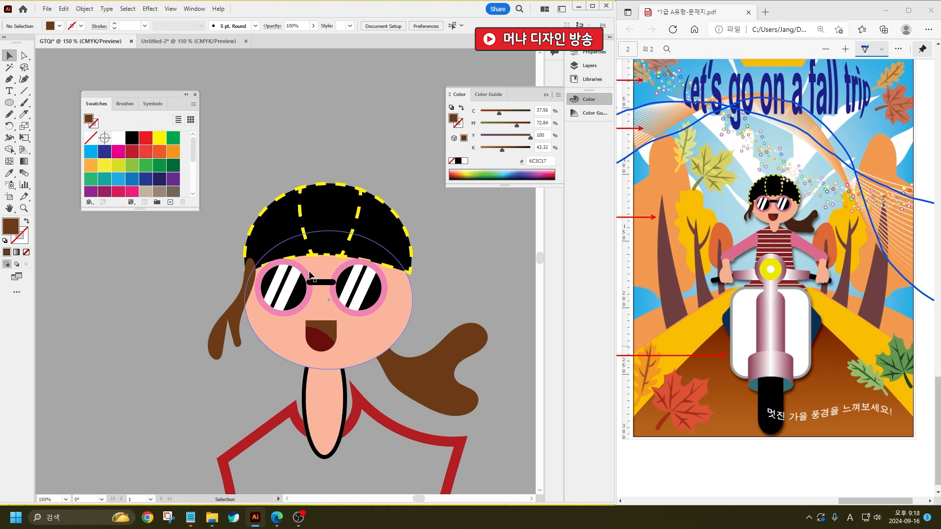
# - Send the side hair and face to the back of the stack, with the ponytail behind them
pyautogui.click(239, 309)
pyautogui.keyDown('shift'); pyautogui.click(340, 294); pyautogui.keyUp('shift')
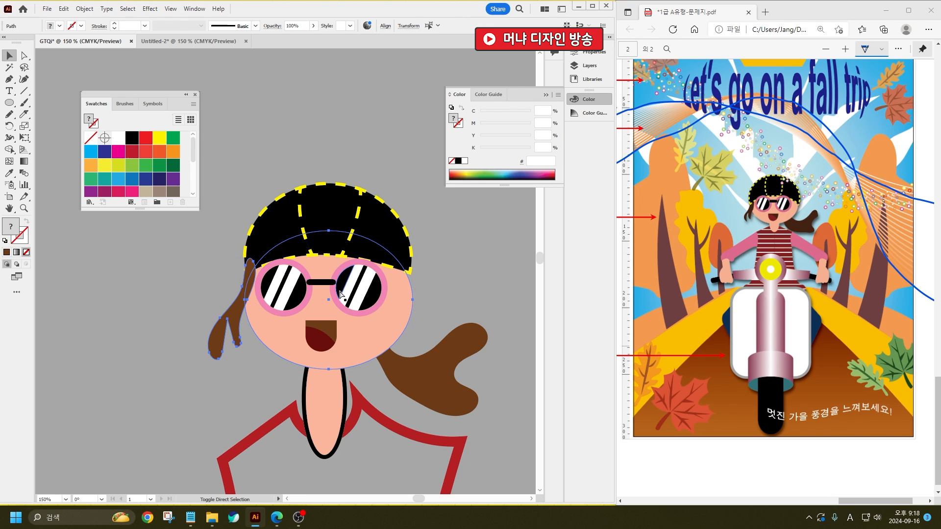
pyautogui.hotkey('ctrl', 'shift', '[')
pyautogui.click(424, 368)
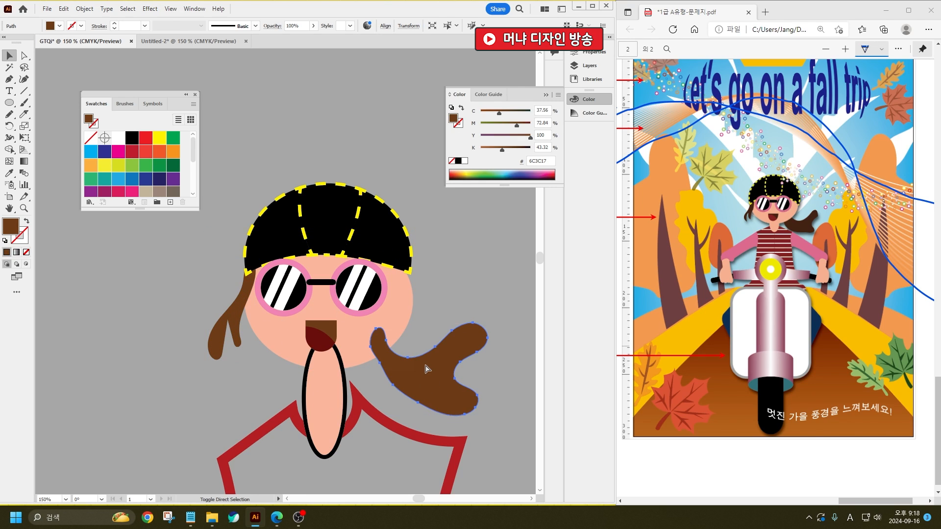
pyautogui.hotkey('ctrl', 'shift', '[')
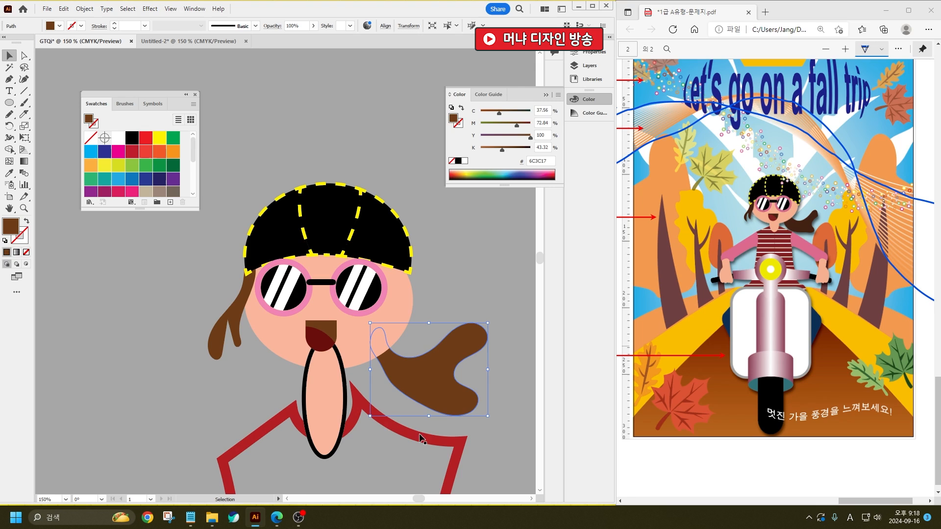
# - Send the neck ellipse to the back, behind the face and the shirt collar
pyautogui.hotkey('ctrl', 'shift', 'a')
pyautogui.click(328, 378)
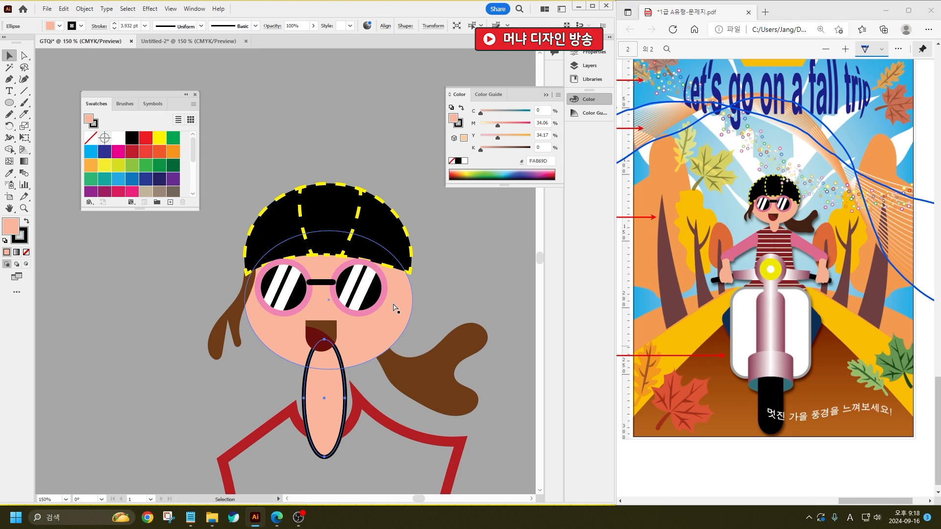
pyautogui.hotkey('ctrl', 'shift', '[')
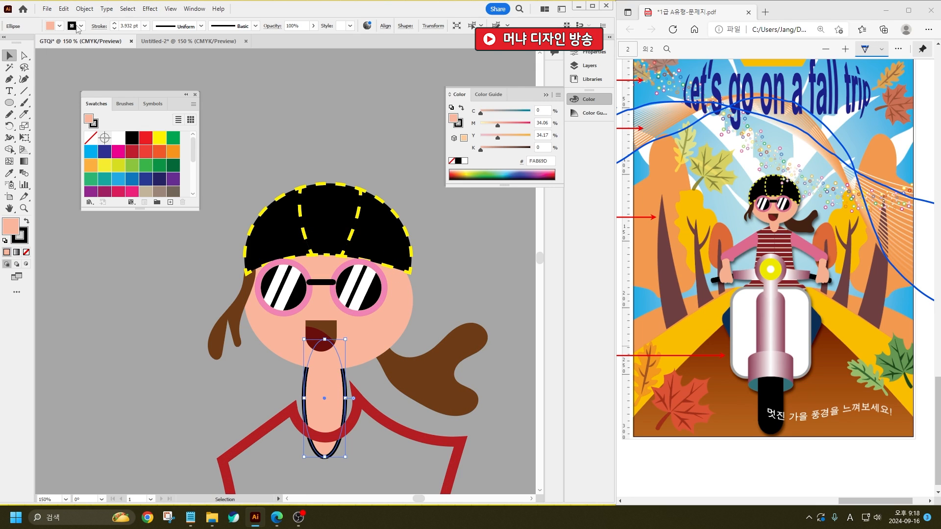
# - Remove the outline from the neck ellipse, keeping only its peach fill
pyautogui.click(77, 27)
pyautogui.click(6, 48)
pyautogui.click(287, 130)
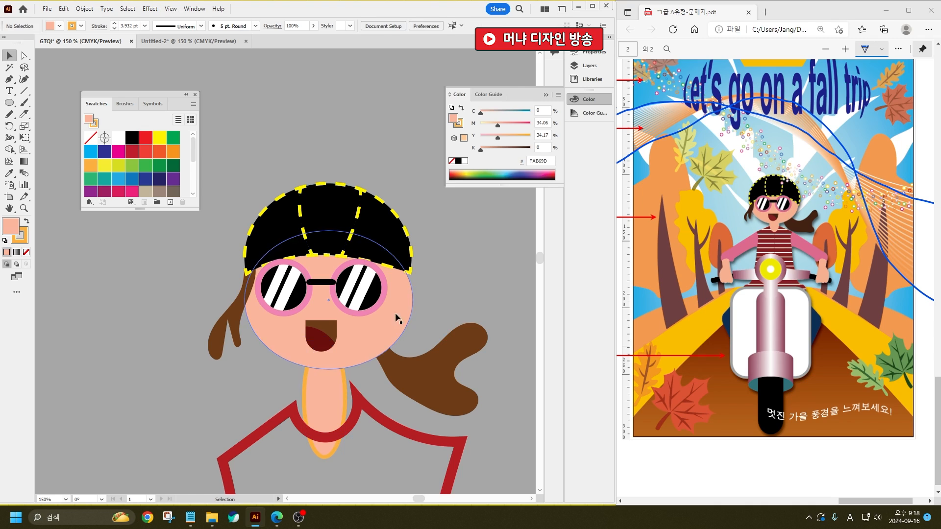
pyautogui.click(305, 397)
pyautogui.click(25, 239)
pyautogui.click(26, 252)
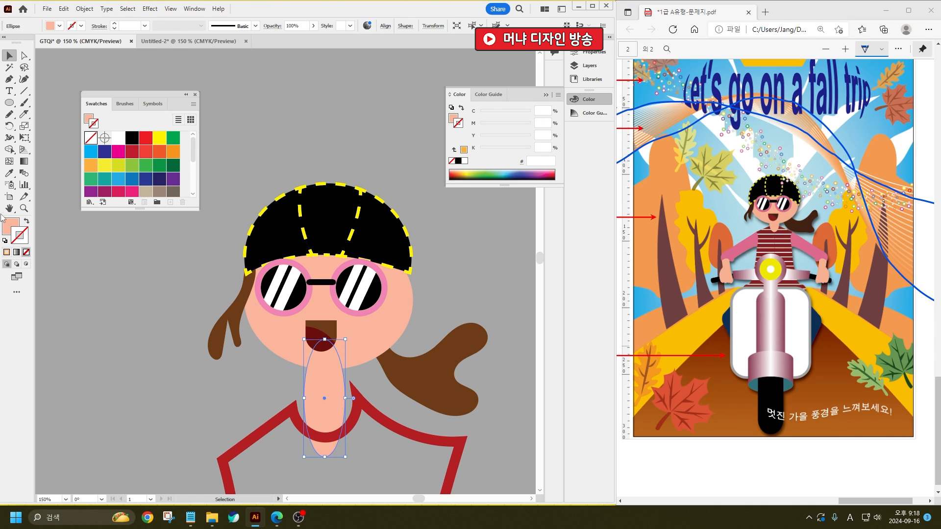
pyautogui.click(154, 357)
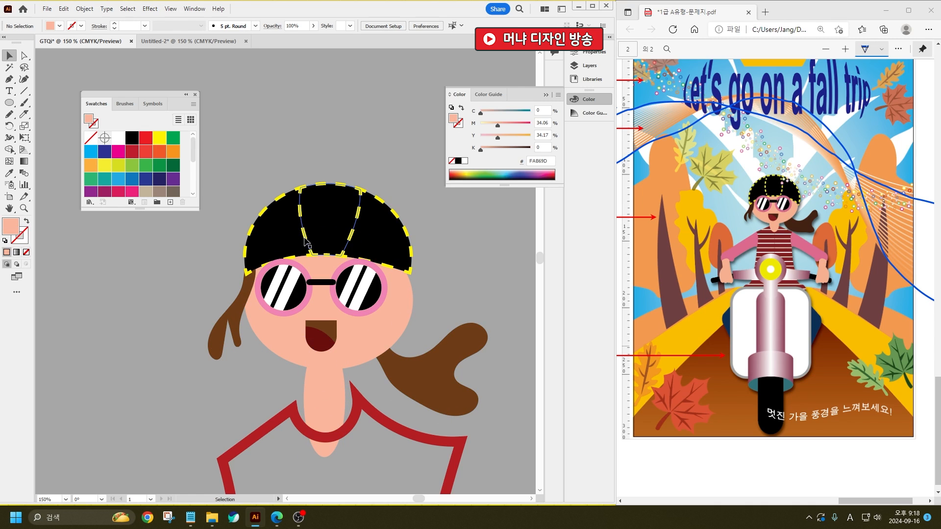
# - Group the helmet, hair, glasses, face, mouth and neck into one head object
pyautogui.click(445, 368)
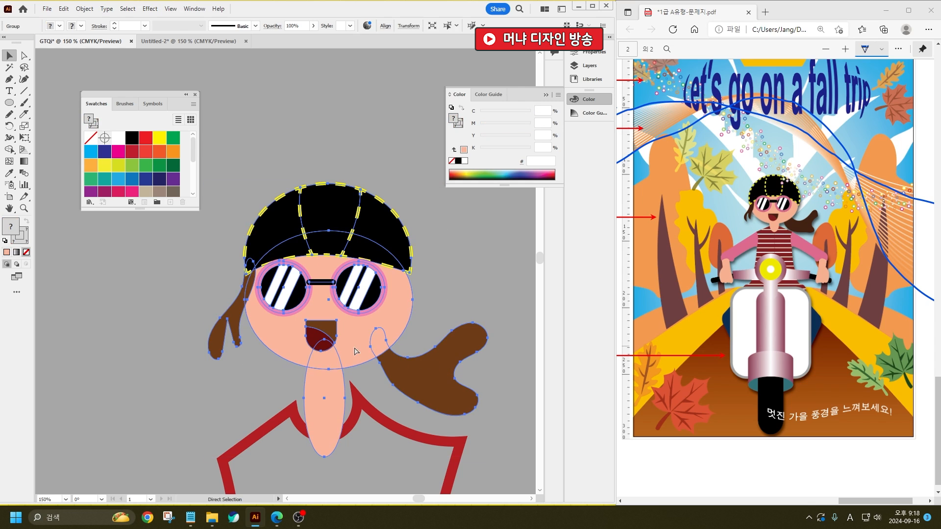
pyautogui.scroll(-2, 410, 193)
pyautogui.scroll(-1, 407, 329)
pyautogui.scroll(1, 407, 329)
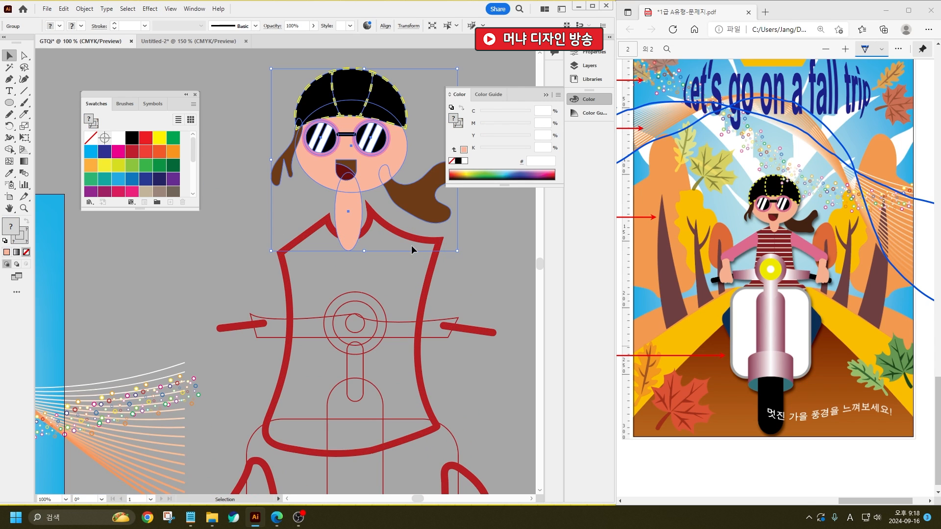
# - Reshape the shirt outline by pulling both shoulders inward, tightening the collar and adjusting the side curves
pyautogui.click(431, 234)
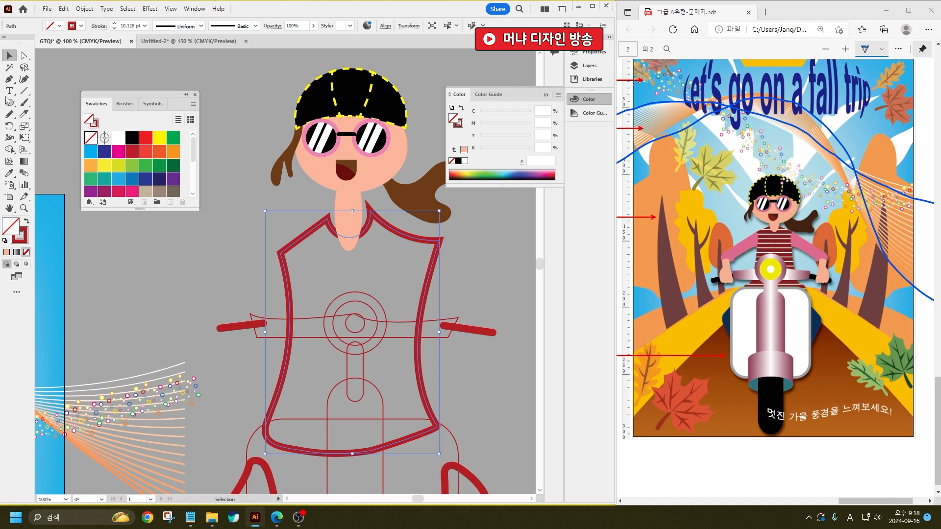
pyautogui.click(23, 56)
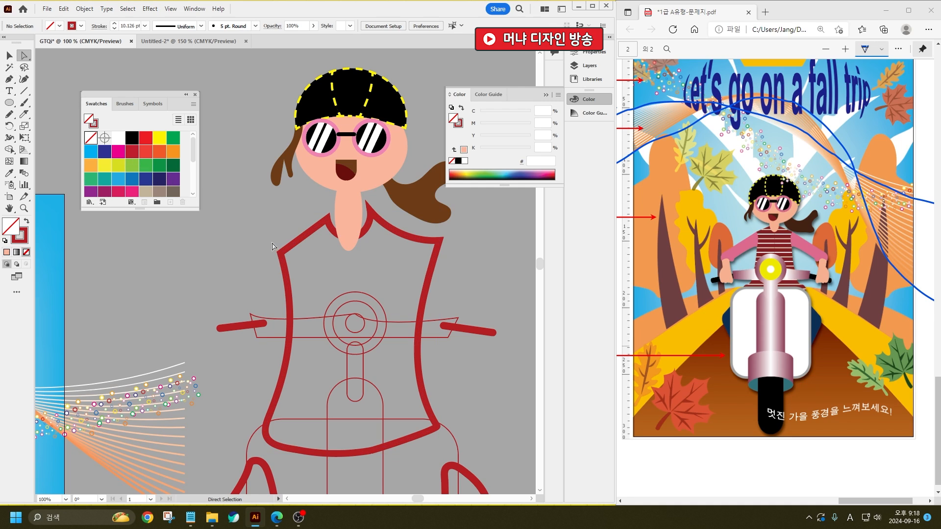
pyautogui.moveTo(279, 253); pyautogui.dragTo(359, 217)
pyautogui.moveTo(439, 241); pyautogui.dragTo(383, 226)
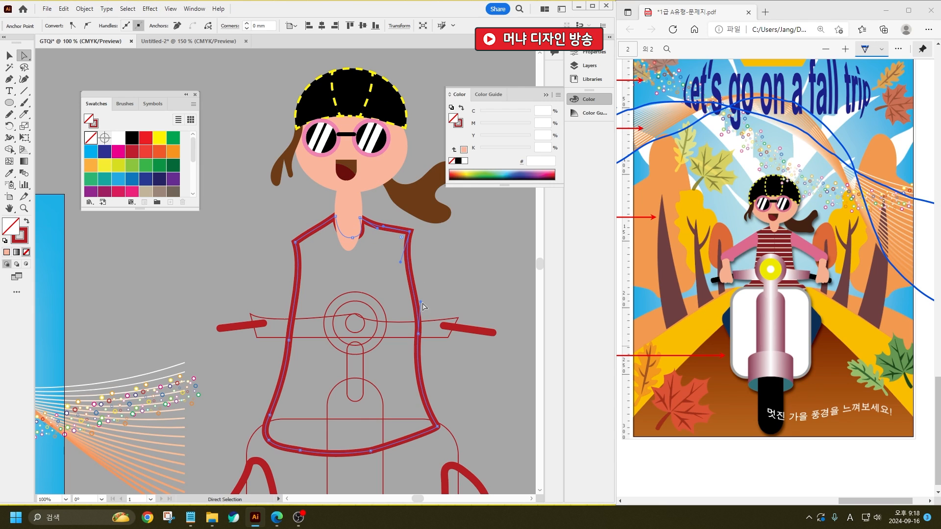
pyautogui.moveTo(421, 302); pyautogui.dragTo(419, 337)
pyautogui.moveTo(290, 342); pyautogui.dragTo(294, 342)
pyautogui.click(10, 57)
pyautogui.click(484, 276)
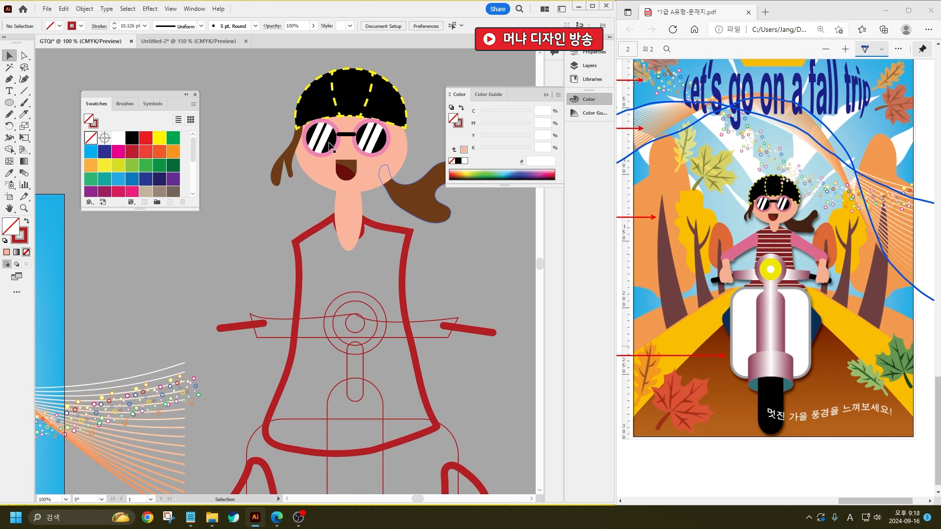
# - Send the head group behind the shirt and lower it slightly toward the collar
pyautogui.click(330, 145)
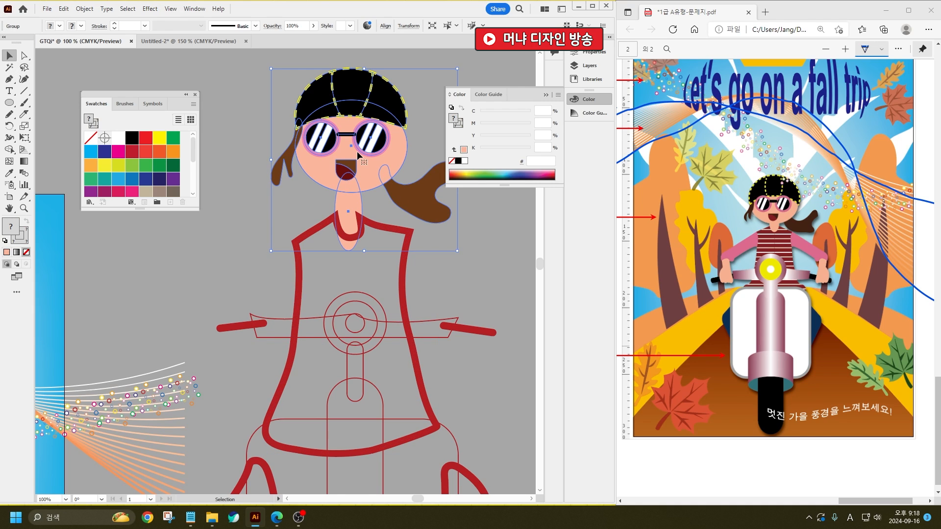
pyautogui.moveTo(357, 152); pyautogui.dragTo(363, 166)
pyautogui.click(478, 280)
# - Swap the shirt's outline and fill so that it has a solid red fill and no outline
pyautogui.click(410, 303)
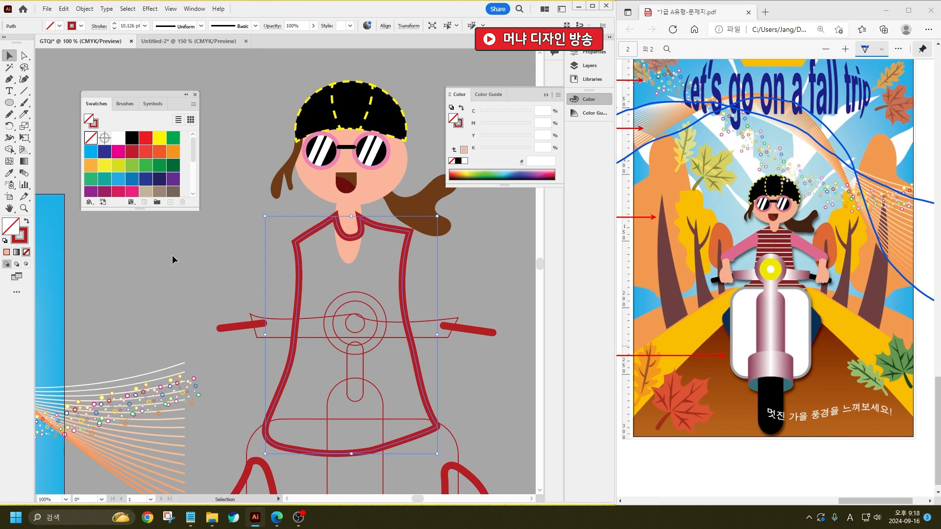
pyautogui.click(28, 222)
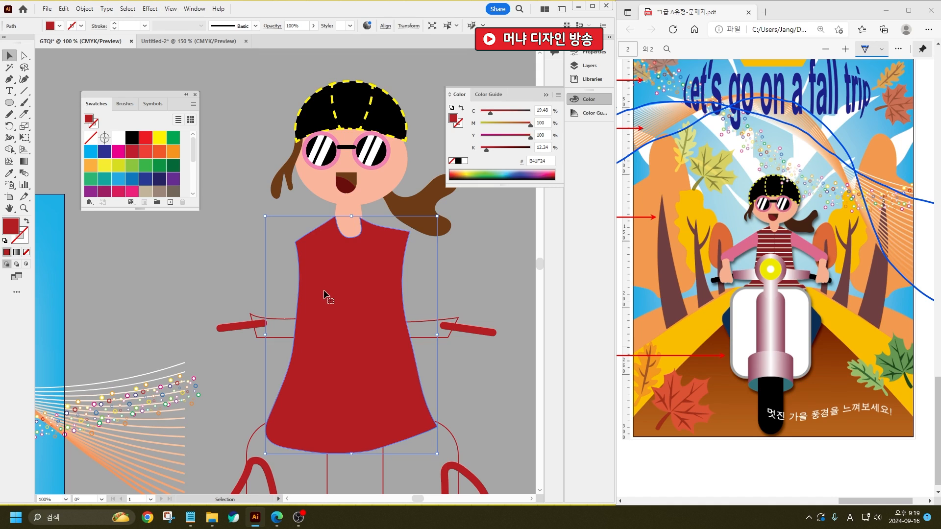
pyautogui.click(24, 91)
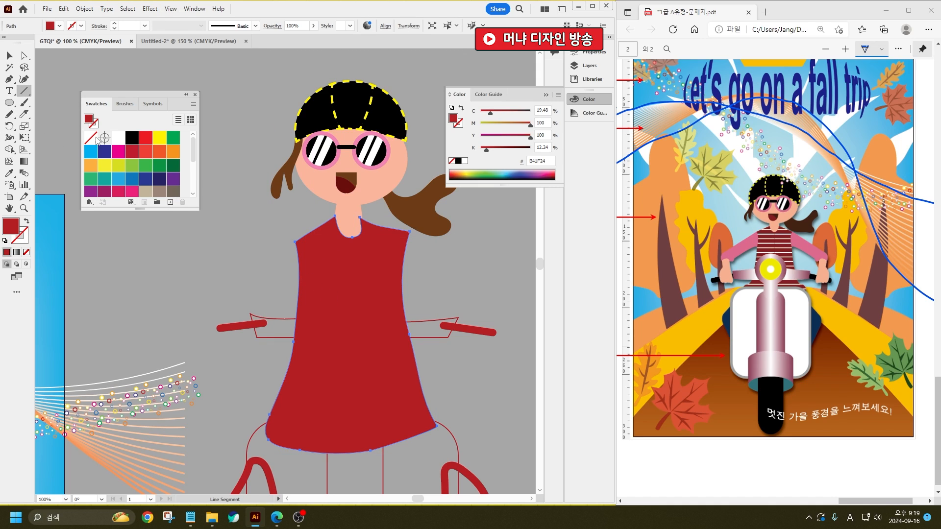
pyautogui.click(9, 55)
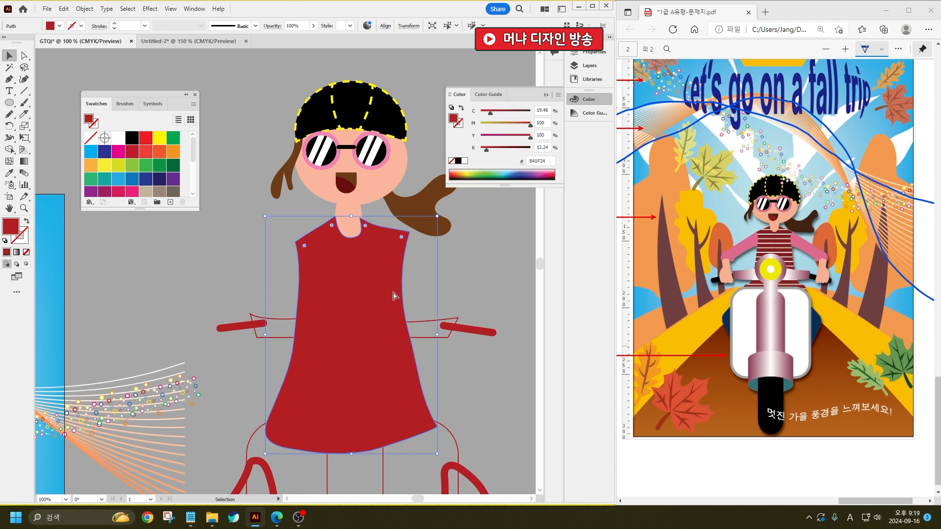
pyautogui.press('a')
pyautogui.press('v')
# - Open the Basic Graphics_Lines pattern library and choose a horizontal line pattern for the shirt
pyautogui.click(89, 202)
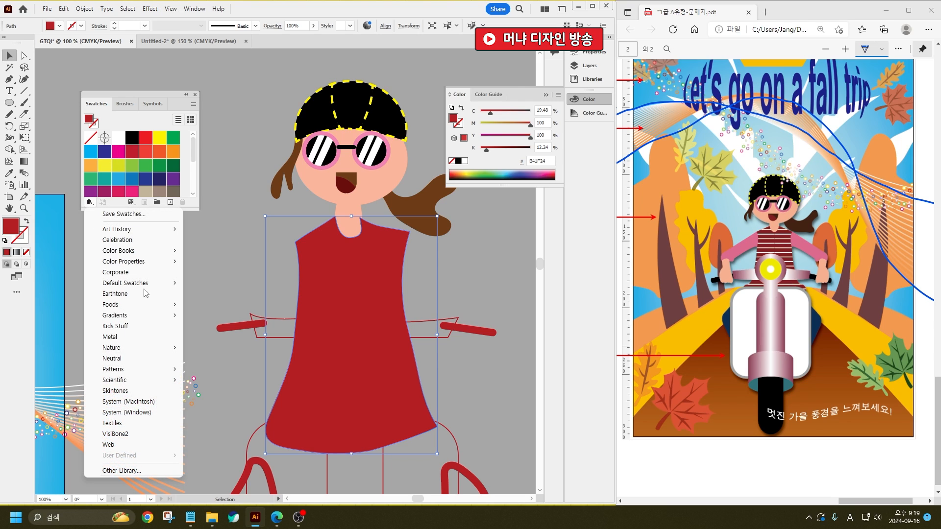
pyautogui.moveTo(155, 375)
pyautogui.moveTo(214, 372)
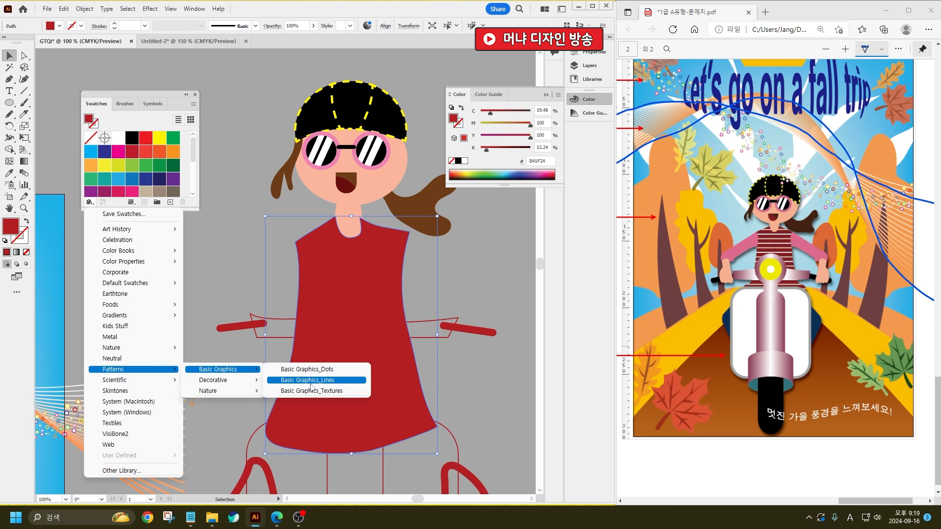
pyautogui.click(311, 381)
pyautogui.click(427, 265)
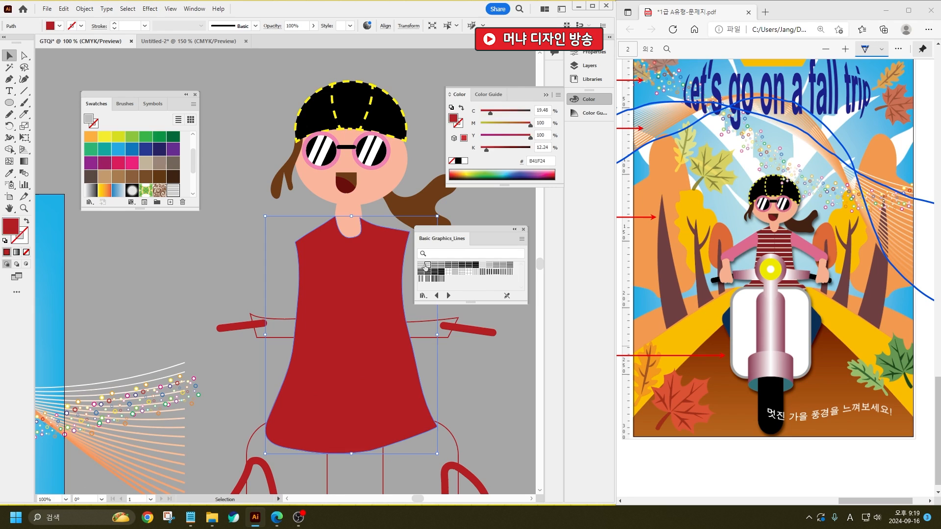
# - Edit the shirt's 10 lpi 20% line pattern so that its stripes are white, and save the pattern change
pyautogui.click(523, 230)
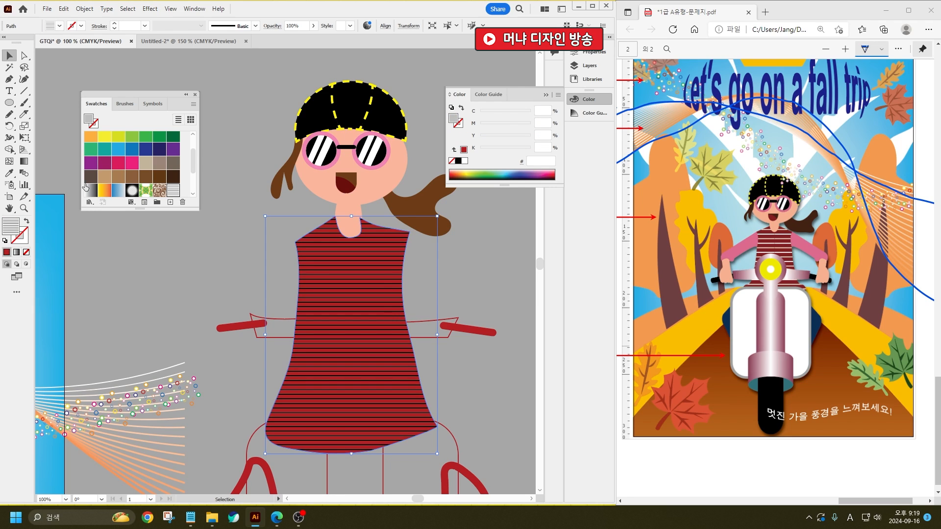
pyautogui.doubleClick(172, 191)
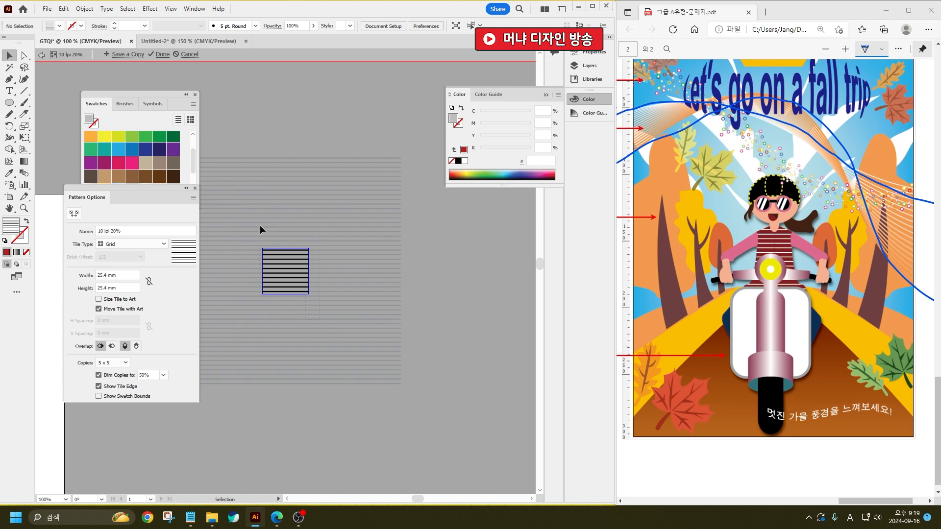
pyautogui.hotkey('ctrl', 'a')
pyautogui.click(15, 44)
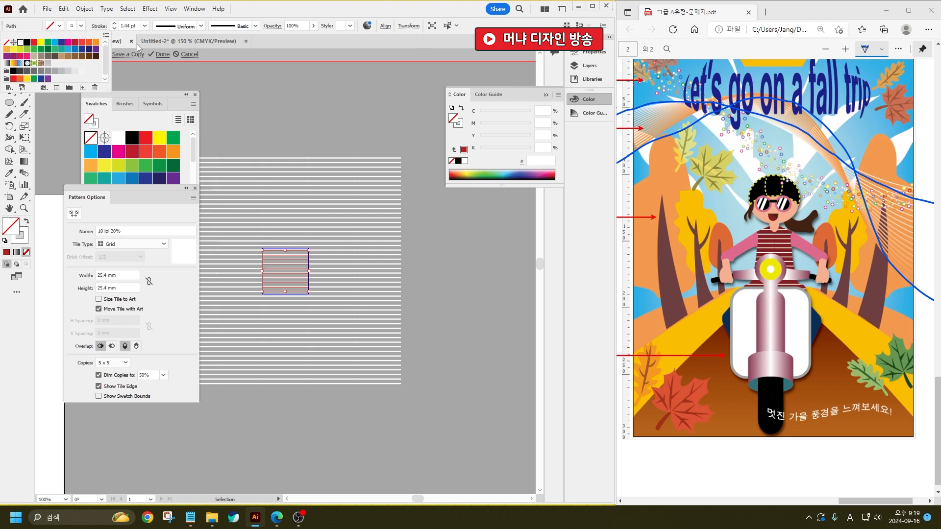
pyautogui.click(162, 54)
pyautogui.click(344, 323)
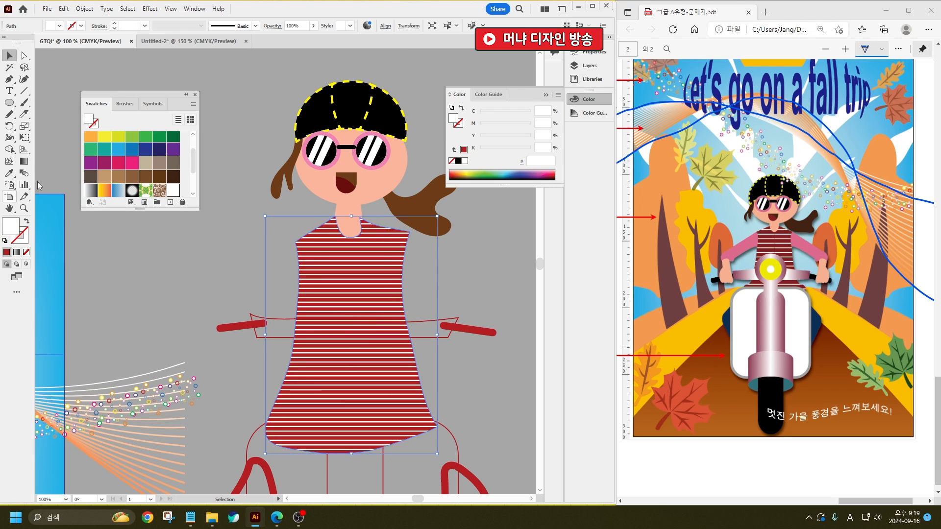
# - Scale only the shirt's stripe pattern uniformly to 215%, leaving the object itself out of the transformation
pyautogui.doubleClick(24, 126)
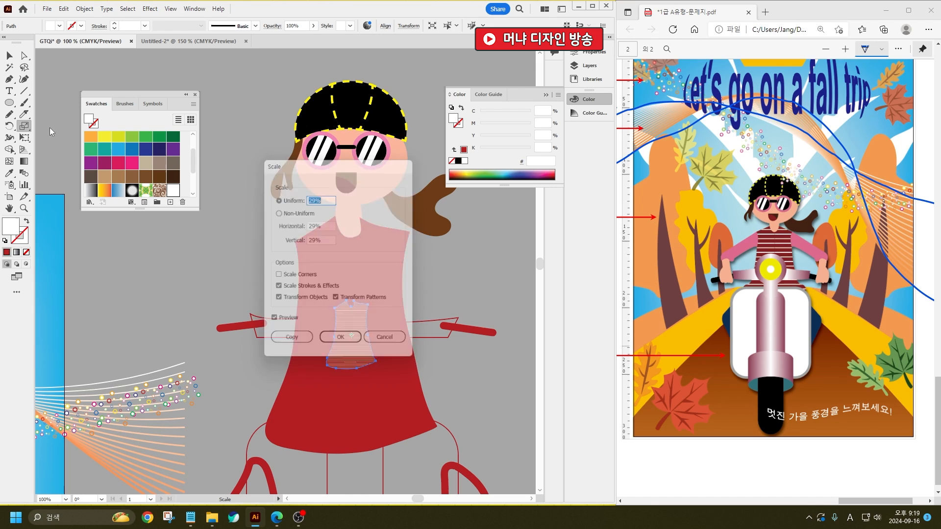
pyautogui.click(314, 300)
pyautogui.moveTo(391, 159); pyautogui.dragTo(180, 190)
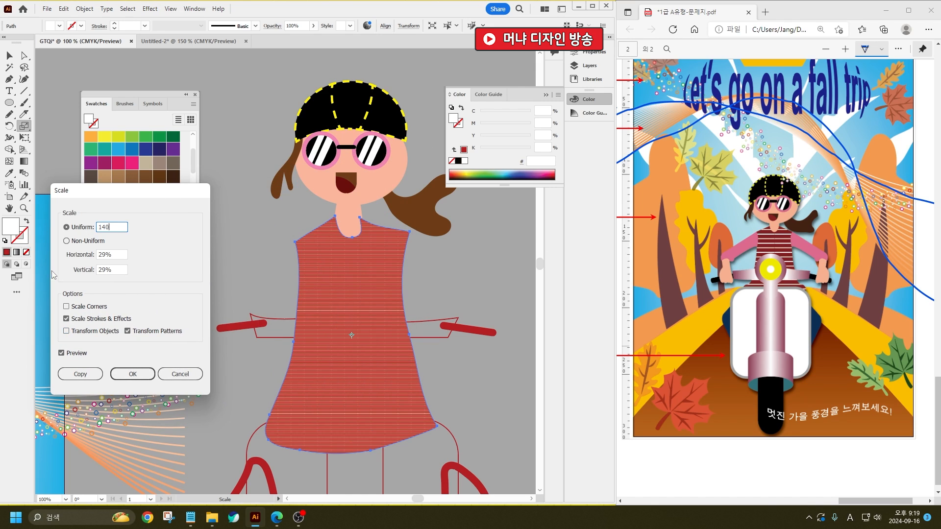
pyautogui.press('Tab')
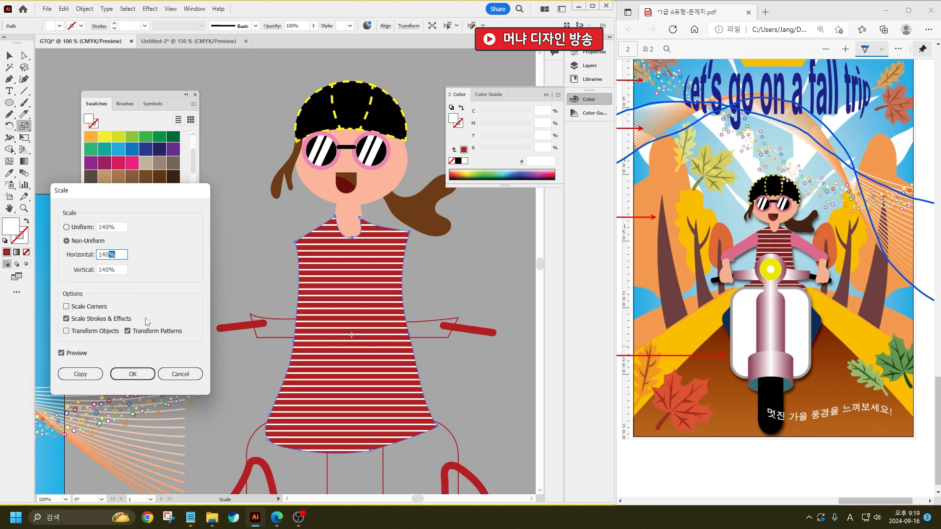
pyautogui.click(122, 226)
pyautogui.write('174')
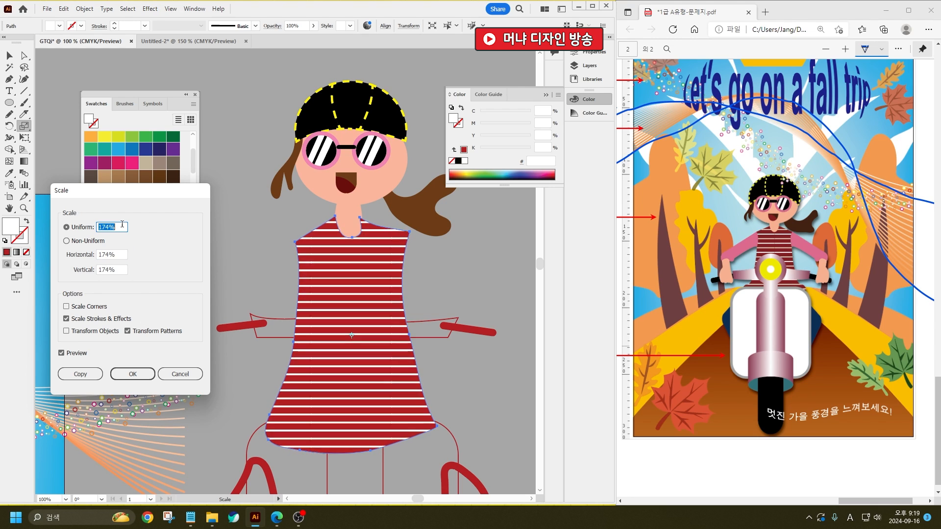
pyautogui.press('Up')
pyautogui.press('Up')
pyautogui.press('Up')
pyautogui.press('Up')
pyautogui.press('Up')
pyautogui.press('Up')
pyautogui.press('Up')
pyautogui.press('Up')
pyautogui.press('Up')
pyautogui.press('Up')
pyautogui.press('Up')
pyautogui.press('Up')
pyautogui.press('Up')
pyautogui.press('Up')
pyautogui.press('Up')
pyautogui.press('Up')
pyautogui.press('Up')
pyautogui.press('Up')
pyautogui.press('Up')
pyautogui.press('Up')
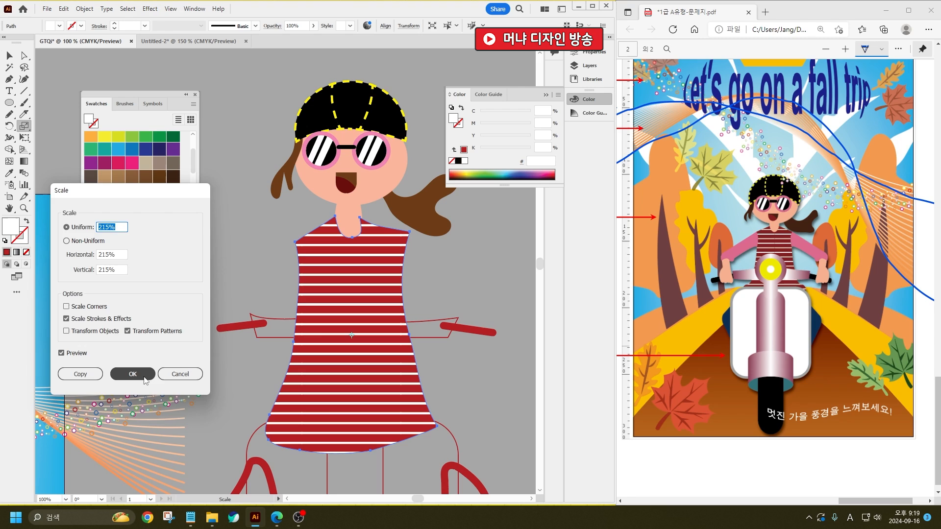
pyautogui.click(144, 375)
pyautogui.press('v')
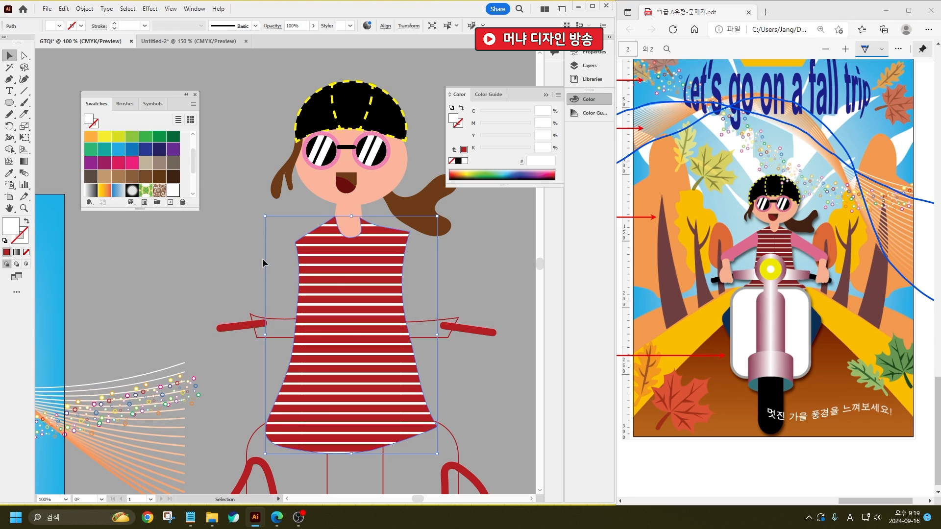
# - Send the head and striped shirt behind the scooter outlines
pyautogui.moveTo(446, 267); pyautogui.dragTo(290, 119)
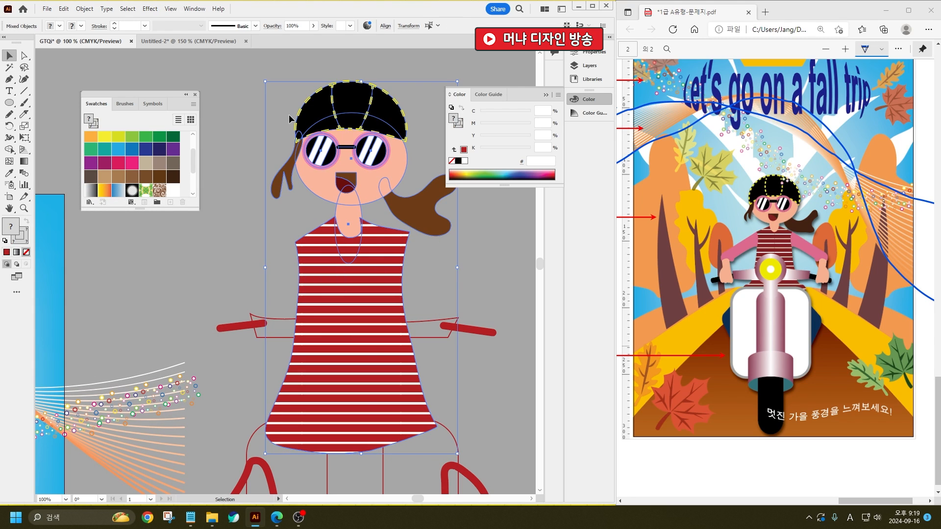
pyautogui.click(498, 299)
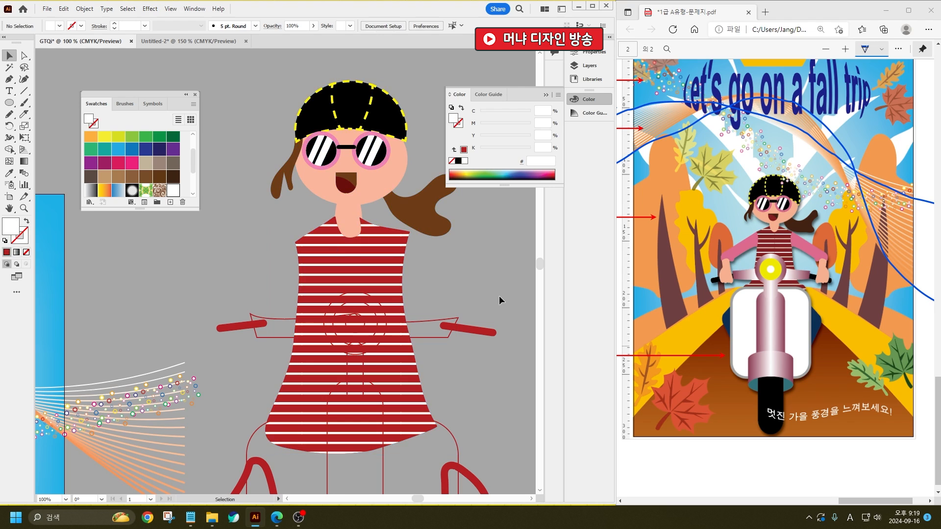
# - Cut the tall rounded central scooter shape straight across with the Knife, just above the lower ellipse
pyautogui.scroll(-5, 416, 343)
pyautogui.hscroll(2, 417, 343)
pyautogui.click(325, 386)
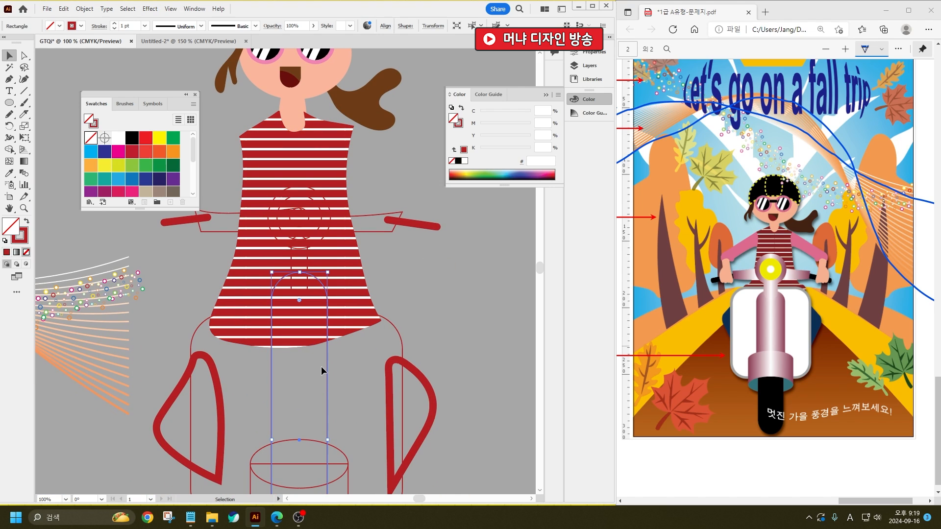
pyautogui.scroll(-5, 321, 366)
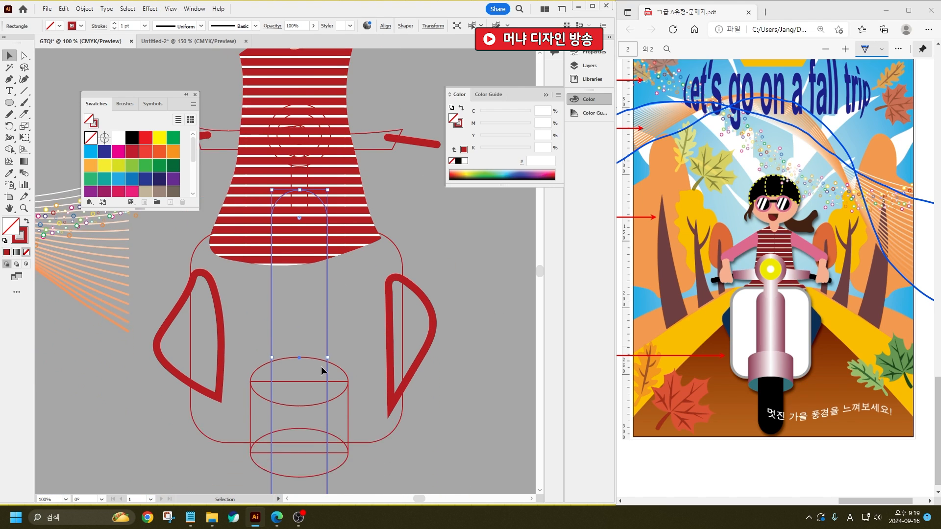
pyautogui.click(23, 114)
pyautogui.moveTo(255, 326); pyautogui.dragTo(507, 339)
pyautogui.click(9, 55)
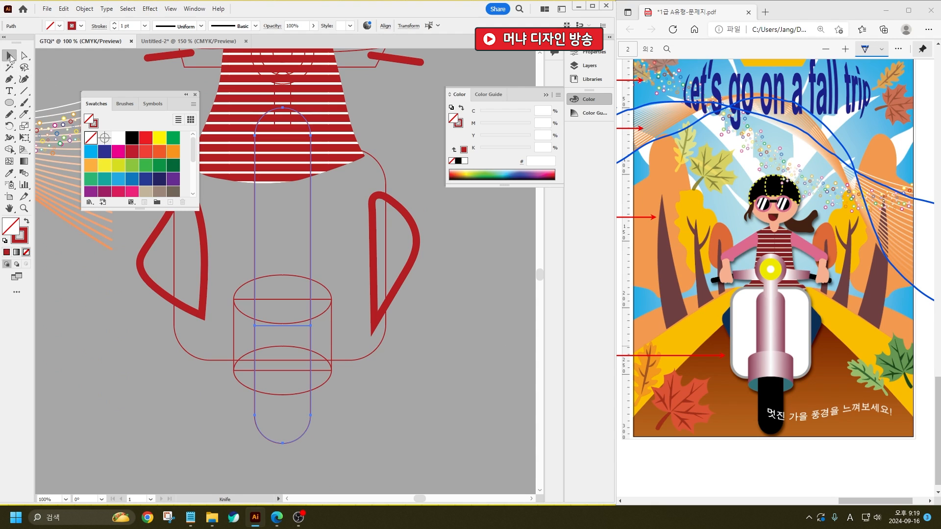
# - Give the lower cut piece, the front wheel, a solid black fill and no outline
pyautogui.moveTo(336, 466); pyautogui.dragTo(293, 436)
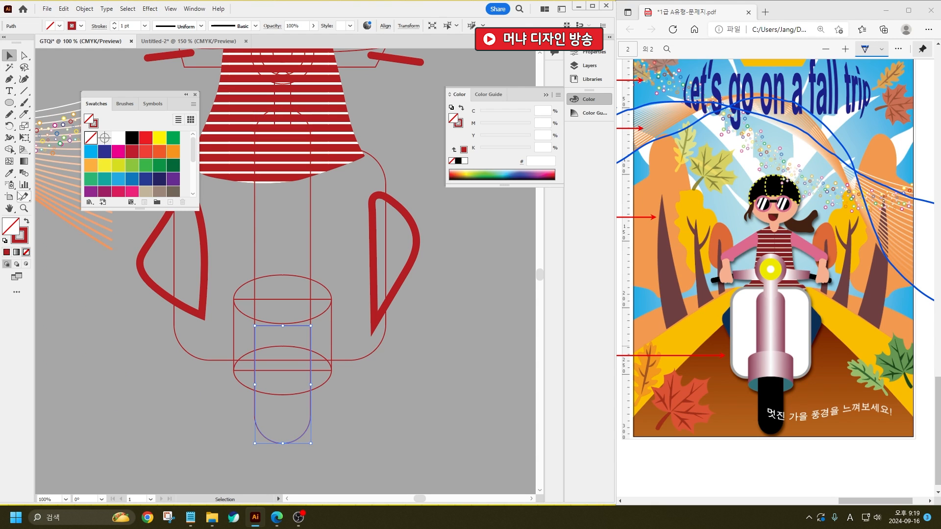
pyautogui.click(26, 221)
pyautogui.doubleClick(13, 230)
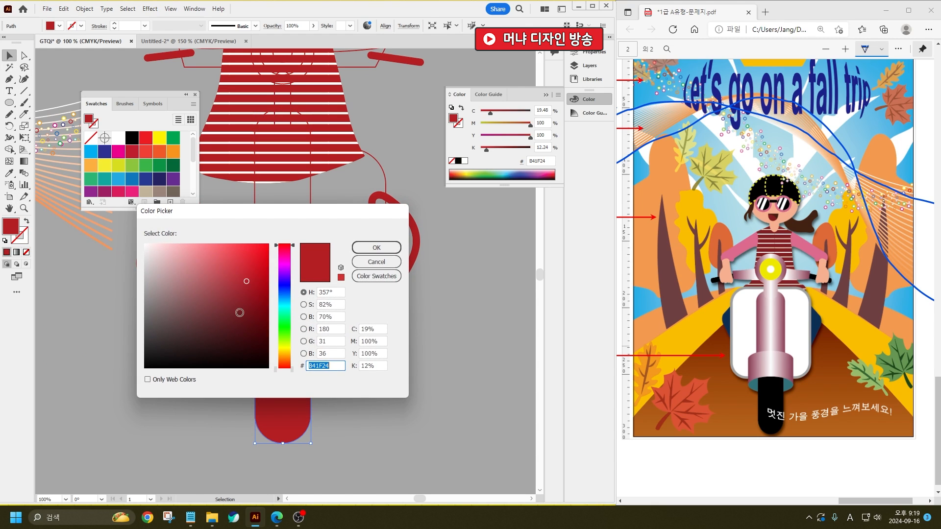
pyautogui.click(149, 363)
pyautogui.click(370, 249)
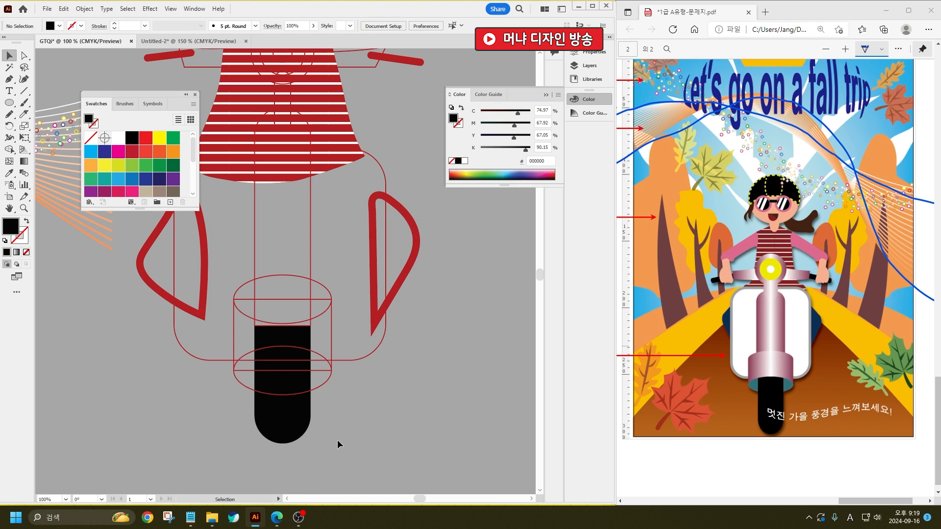
# - Fill the lower ellipse of the fender with teal 0DD1D1 and place it behind the black wheel
pyautogui.click(323, 384)
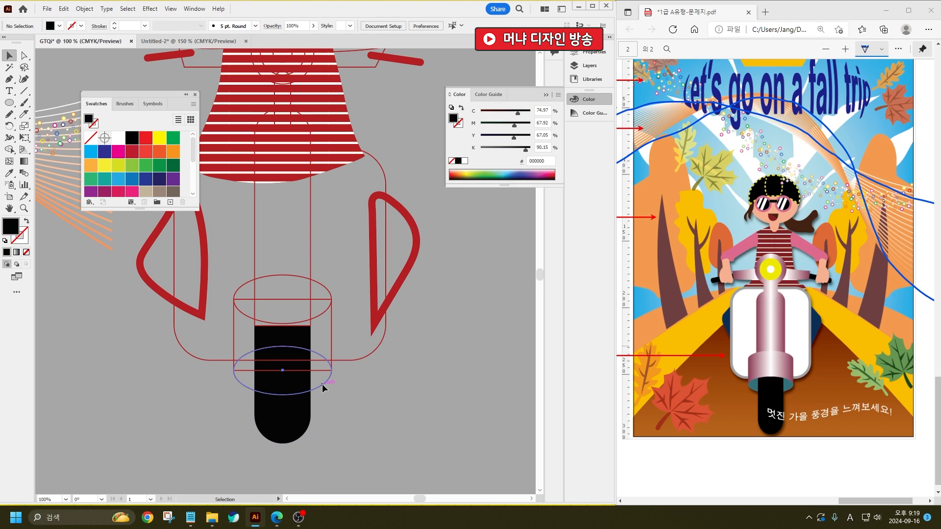
pyautogui.doubleClick(9, 225)
pyautogui.moveTo(284, 362); pyautogui.dragTo(268, 244)
pyautogui.click(243, 295)
pyautogui.click(284, 246)
pyautogui.click(256, 266)
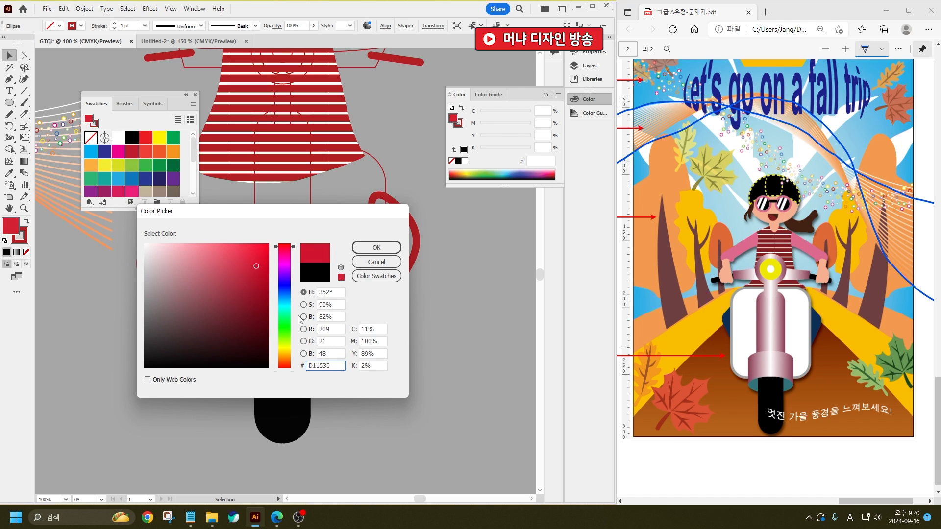
pyautogui.click(284, 301)
pyautogui.moveTo(285, 305); pyautogui.dragTo(284, 309)
pyautogui.click(261, 266)
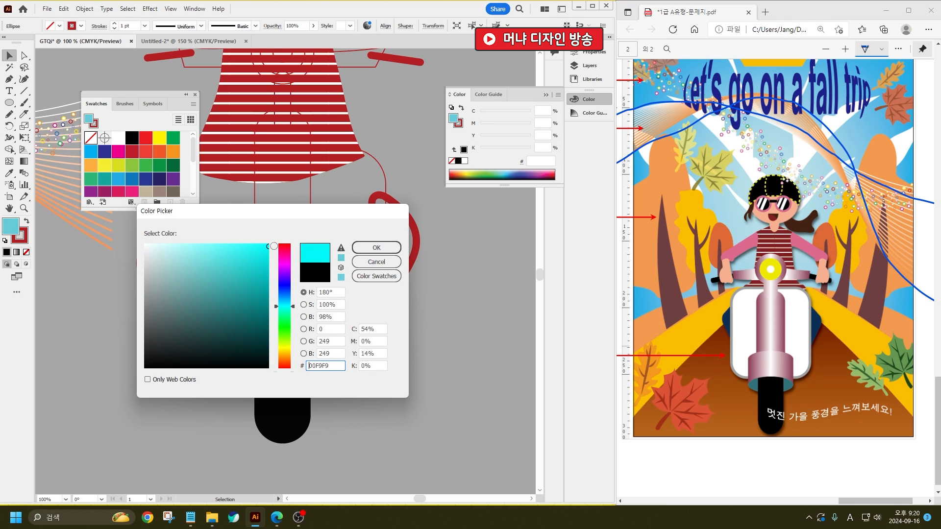
pyautogui.click(376, 247)
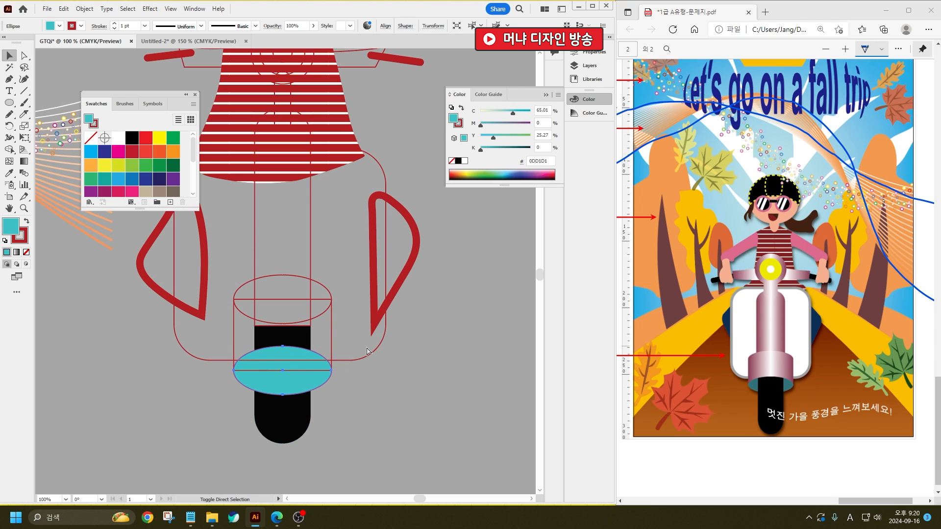
pyautogui.hotkey('ctrl', '[')
pyautogui.click(327, 393)
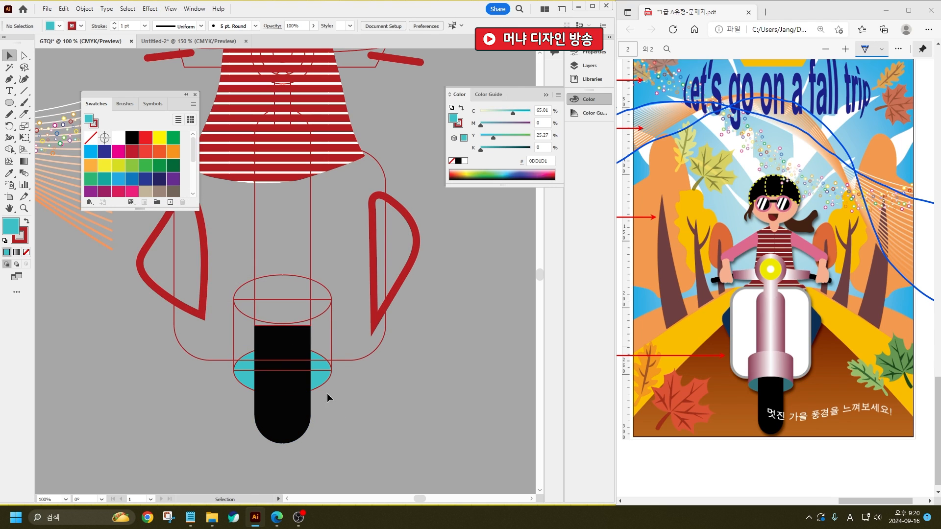
# - Apply a white-to-black linear gradient to the fender cylinder, tall centre column, short stem and outer headlight circle together
pyautogui.click(331, 339)
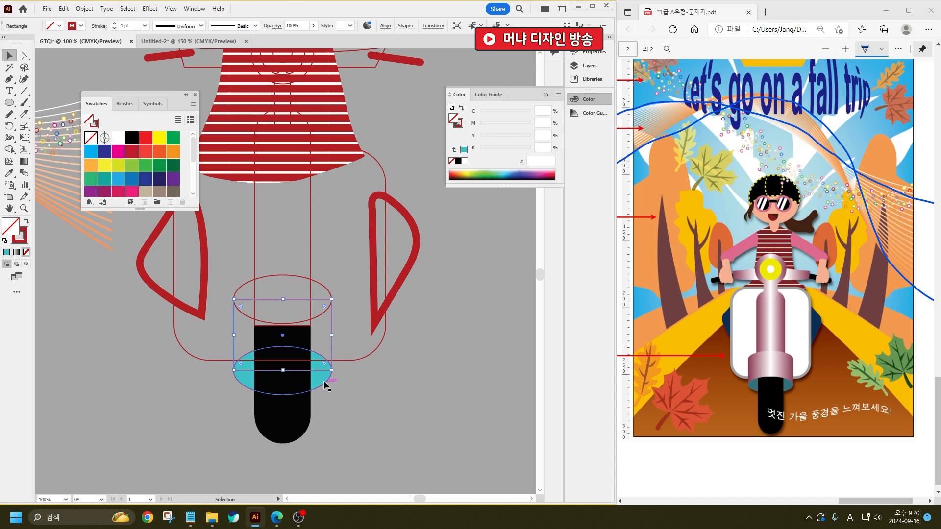
pyautogui.keyDown('shift'); pyautogui.click(318, 281); pyautogui.keyUp('shift')
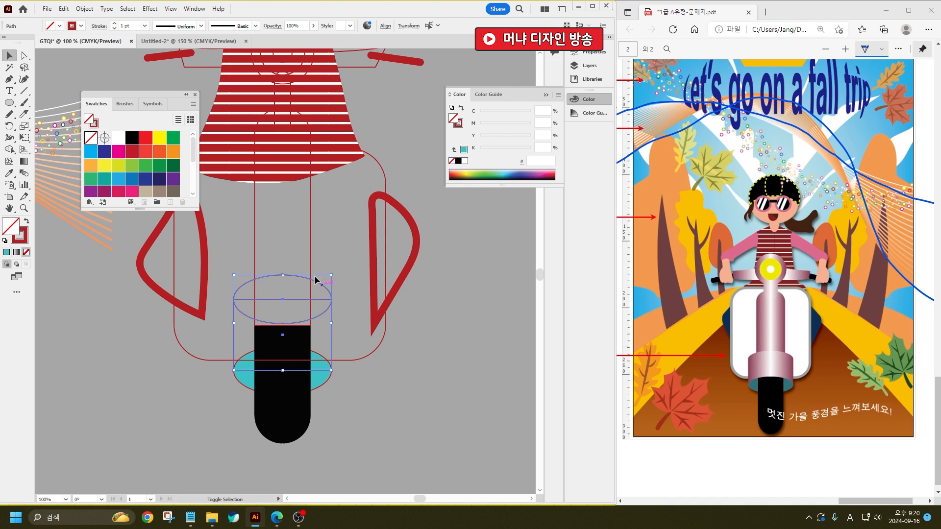
pyautogui.keyDown('shift'); pyautogui.click(310, 226); pyautogui.keyUp('shift')
pyautogui.scroll(3, 305, 256)
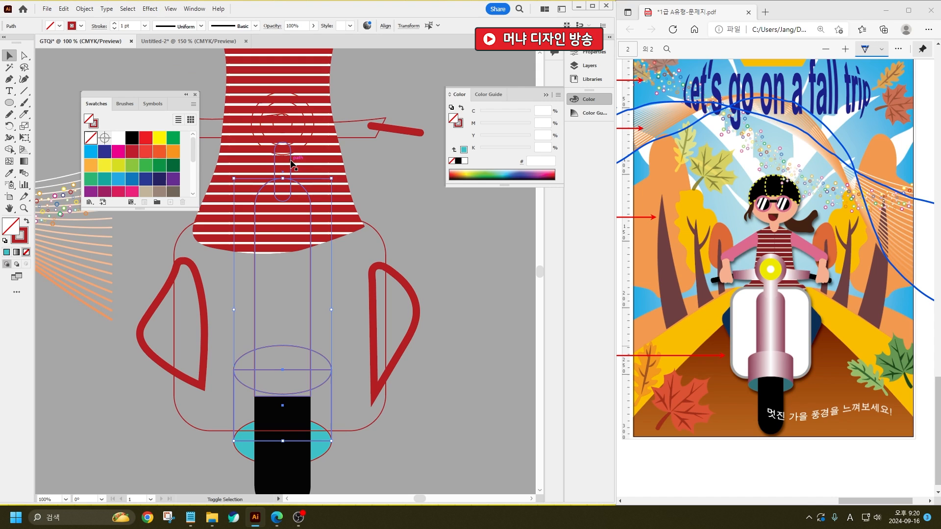
pyautogui.keyDown('shift'); pyautogui.click(291, 163); pyautogui.keyUp('shift')
pyautogui.keyDown('shift'); pyautogui.click(309, 107); pyautogui.keyUp('shift')
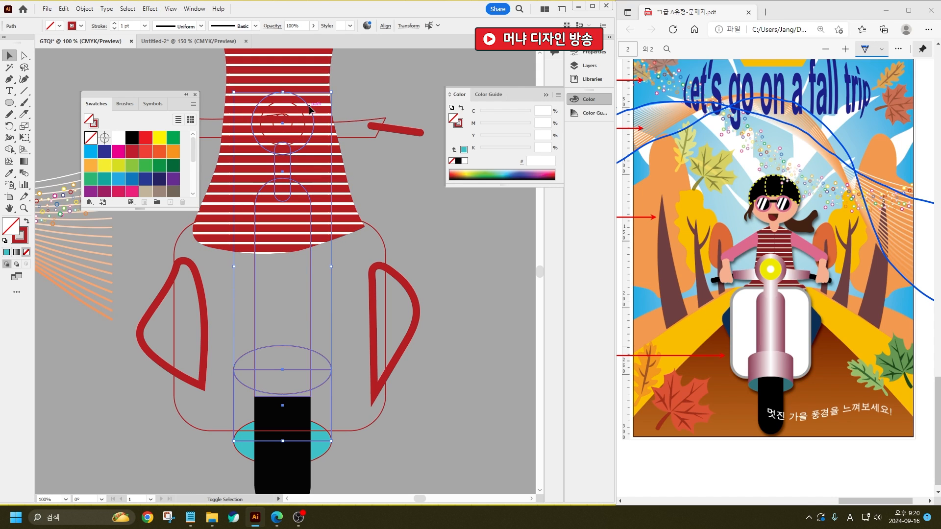
pyautogui.doubleClick(23, 161)
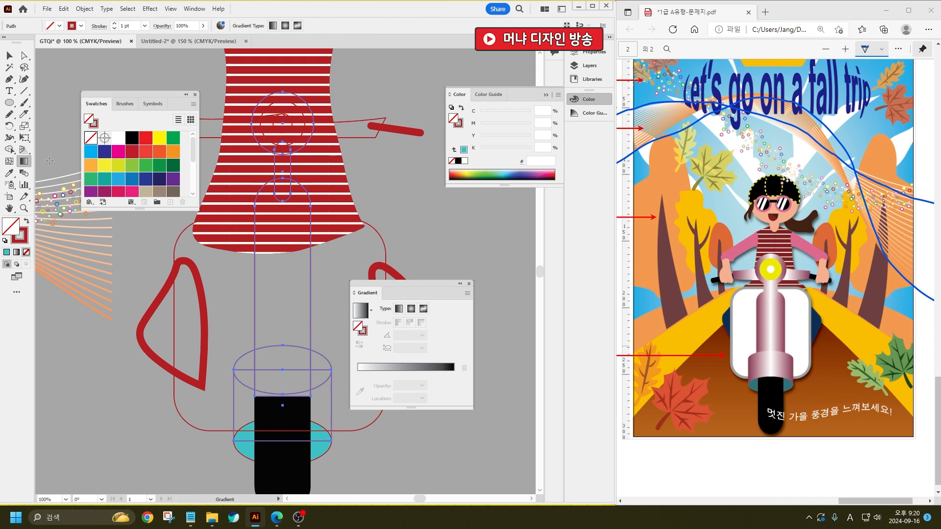
pyautogui.moveTo(872, 501); pyautogui.dragTo(837, 499)
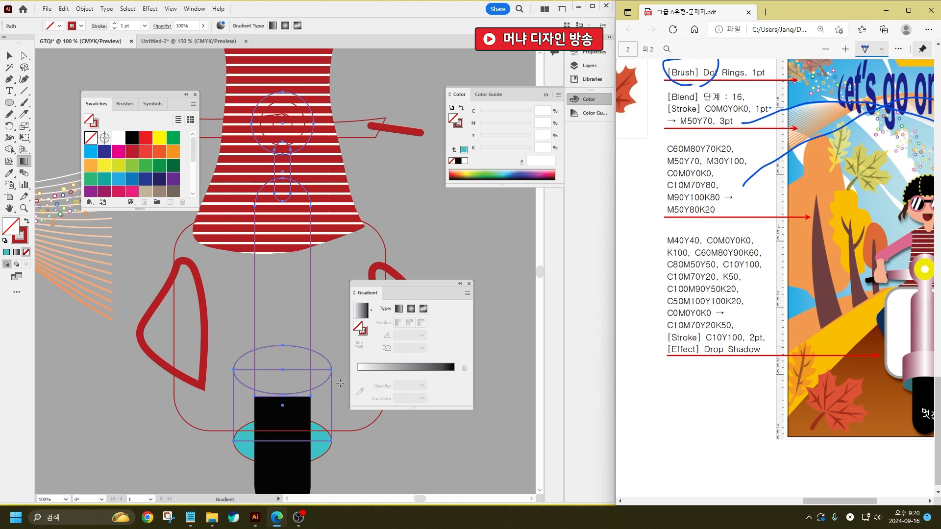
pyautogui.click(405, 378)
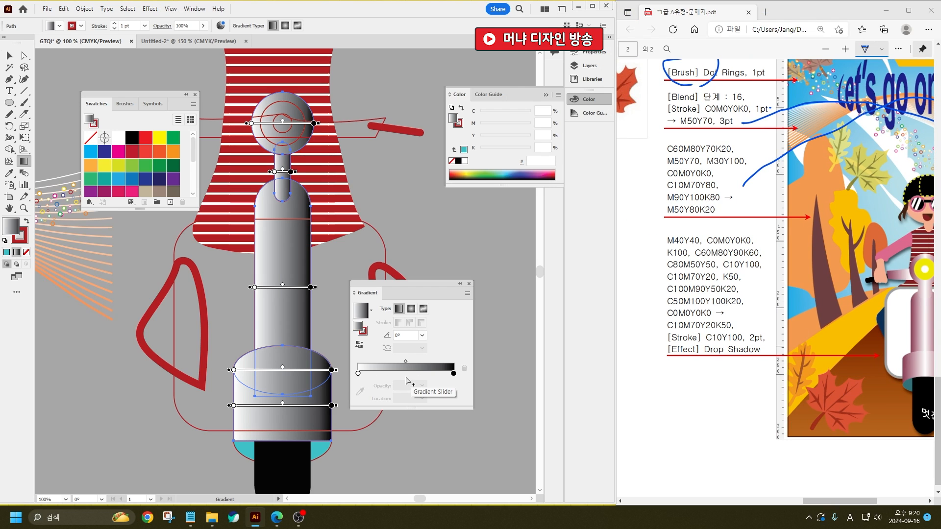
# - Try adding a middle gradient stop and colouring it white, then red with M 90 and Y 85
pyautogui.click(406, 375)
pyautogui.doubleClick(405, 373)
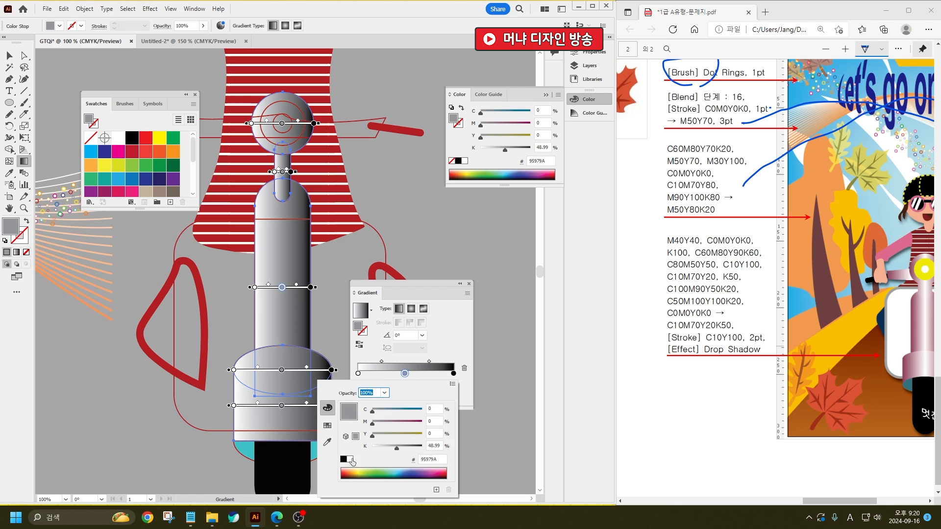
pyautogui.click(350, 459)
pyautogui.click(365, 376)
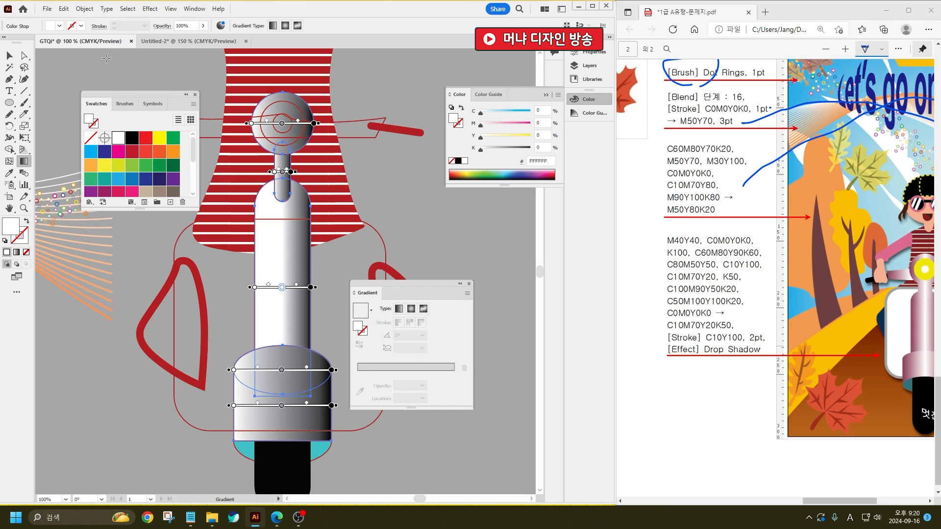
pyautogui.click(141, 179)
pyautogui.click(146, 151)
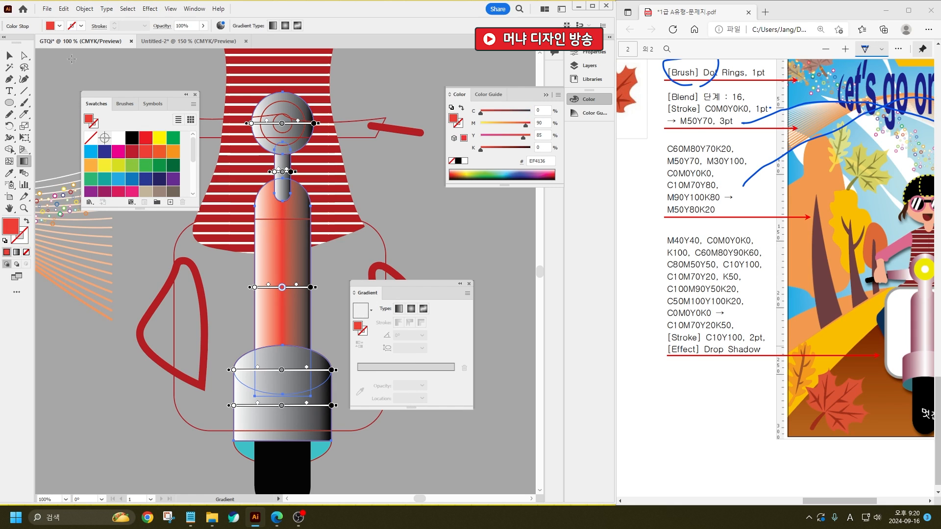
pyautogui.press('v')
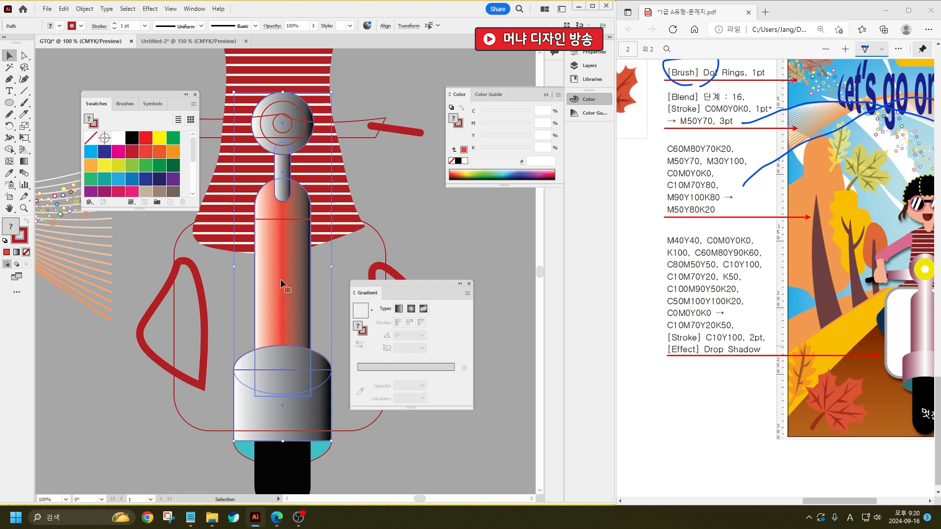
# - Replace the gradients on all selected scooter shapes with one solid brown-grey fill of C 50, M 50, Y 60, K 25
pyautogui.click(59, 26)
pyautogui.click(48, 43)
pyautogui.click(48, 55)
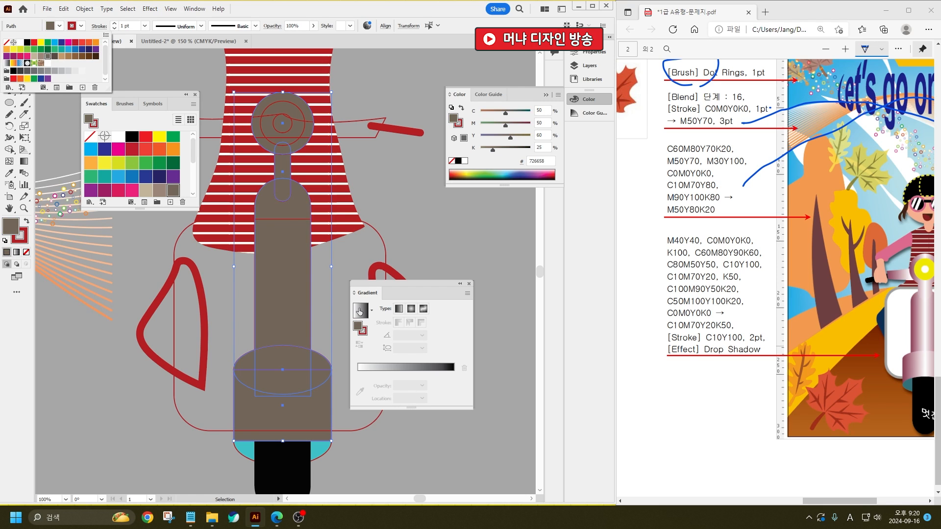
# - Reapply the white-to-black linear gradient to the selected scooter shapes and add a white stop at its middle
pyautogui.click(360, 310)
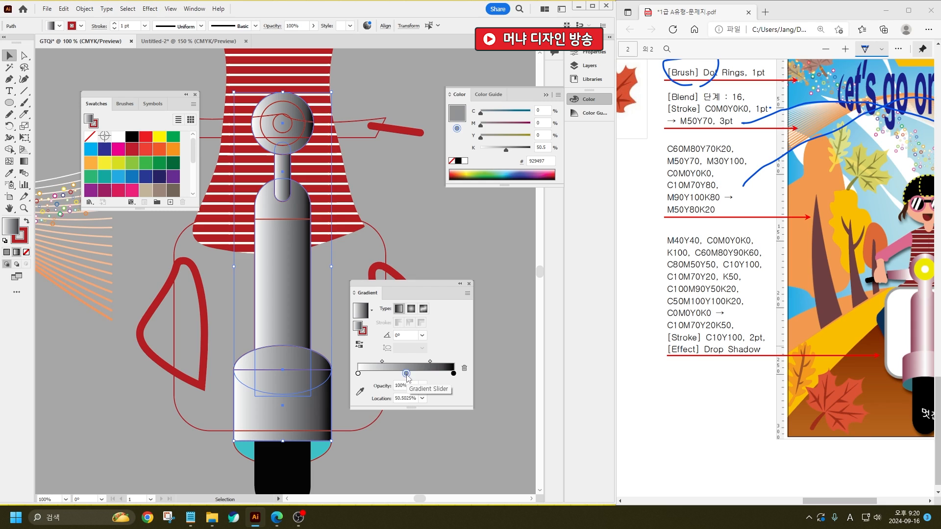
pyautogui.moveTo(358, 373); pyautogui.dragTo(406, 374)
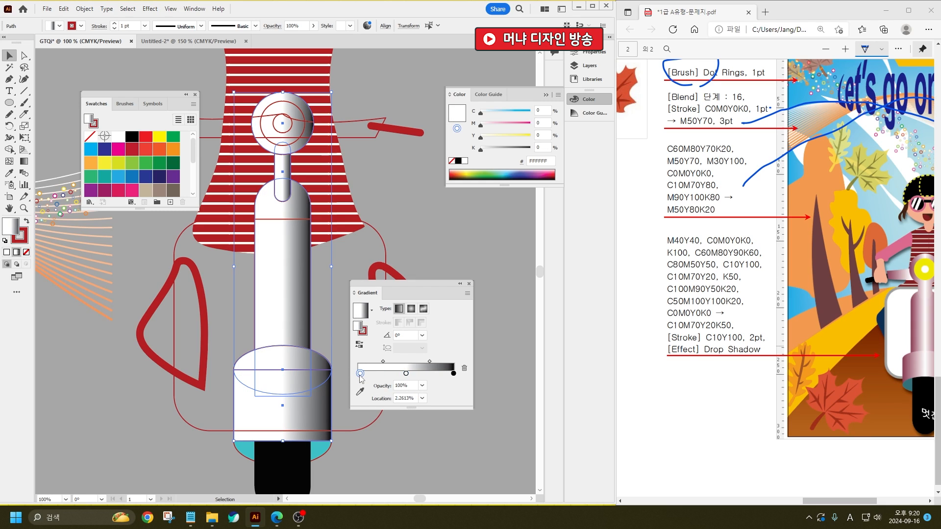
pyautogui.click(356, 374)
# - Set both end stops of the scooter gradient to C 10, M 70, Y 20, K 50
pyautogui.doubleClick(358, 374)
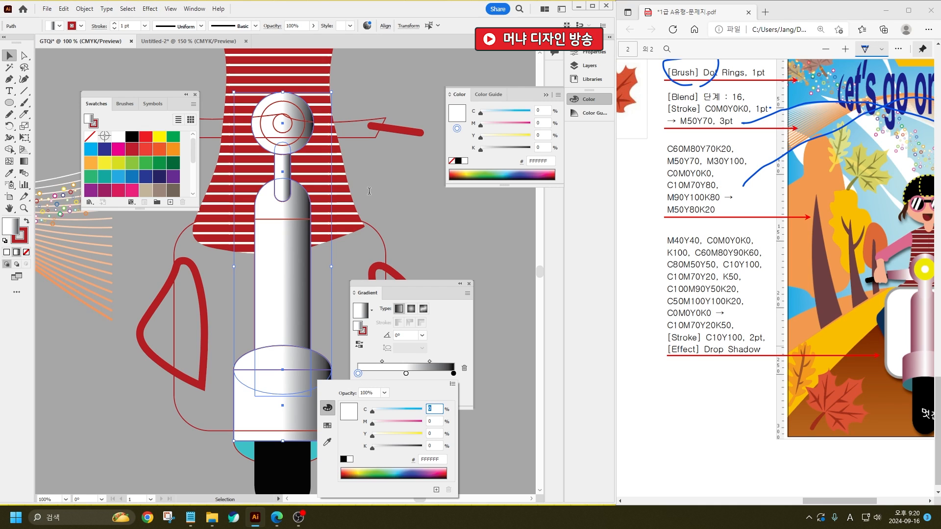
pyautogui.write('10')
pyautogui.press('Tab')
pyautogui.write('70')
pyautogui.press('Tab')
pyautogui.write('20')
pyautogui.press('Tab')
pyautogui.write('50')
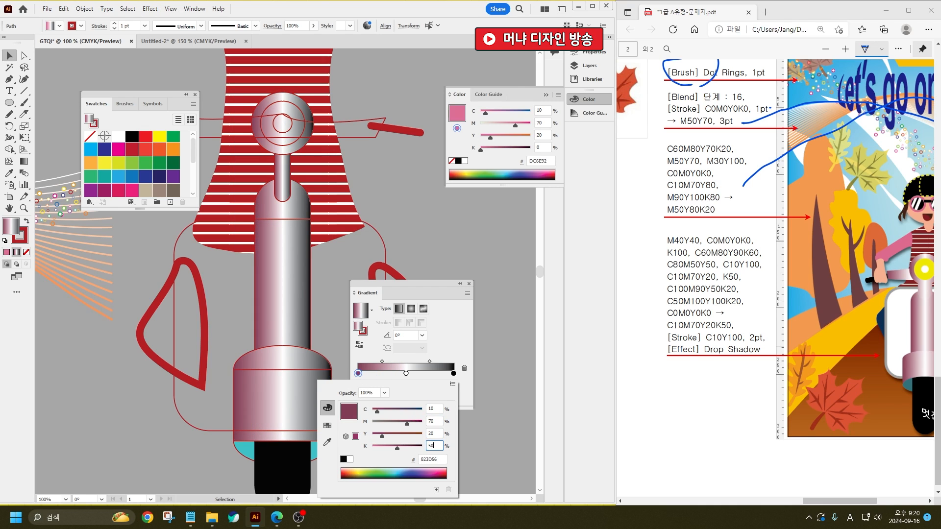
pyautogui.press('Return')
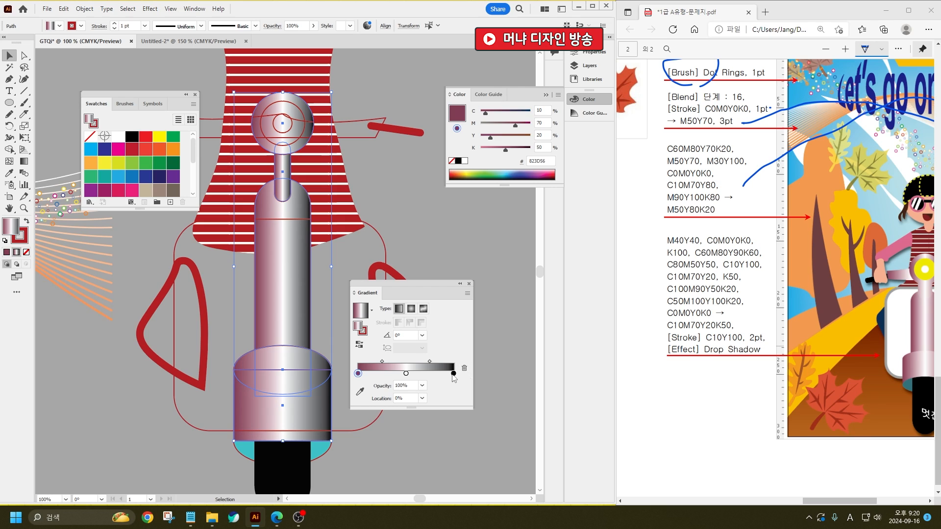
pyautogui.moveTo(453, 374)
pyautogui.mouseDown()
pyautogui.moveTo(366, 385)
pyautogui.moveTo(454, 374)
pyautogui.mouseUp()
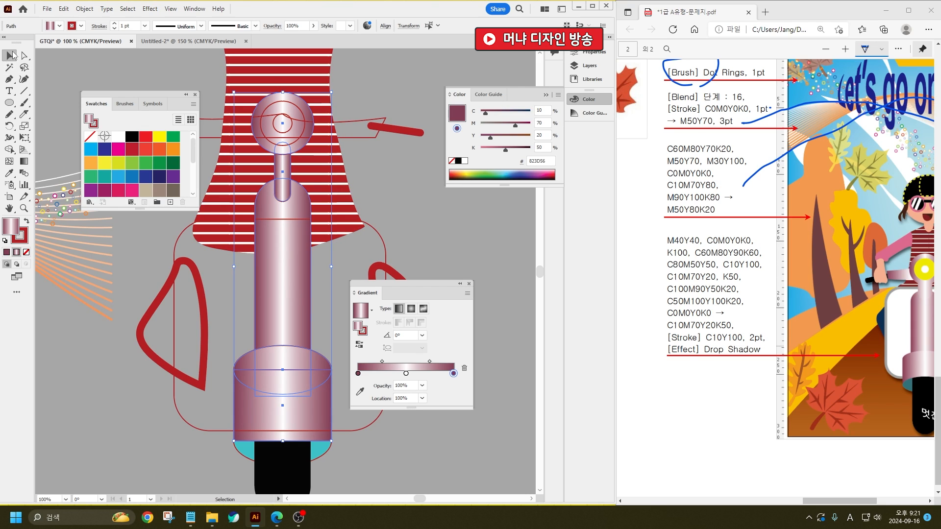
pyautogui.click(469, 283)
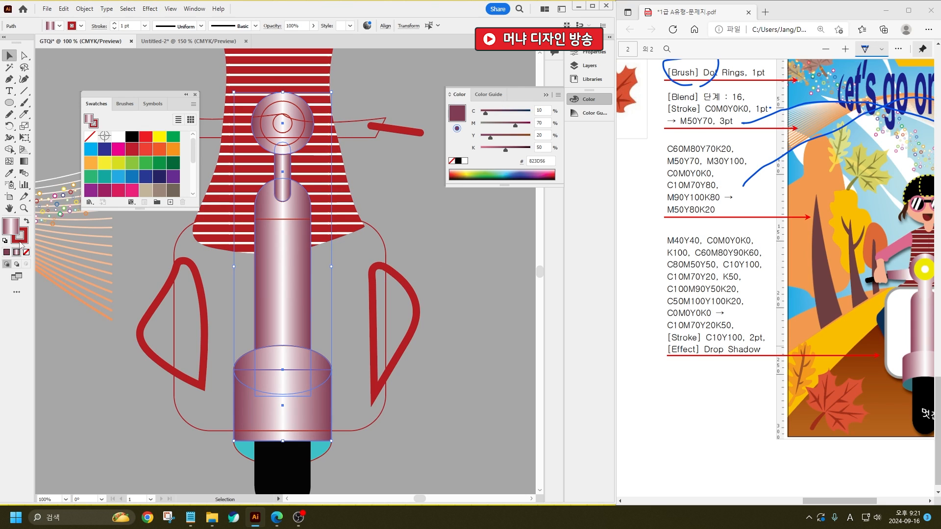
# - Remove the red stroke from the gradient-filled scooter shapes and deselect them
pyautogui.click(20, 236)
pyautogui.click(26, 252)
pyautogui.click(10, 224)
pyautogui.click(477, 336)
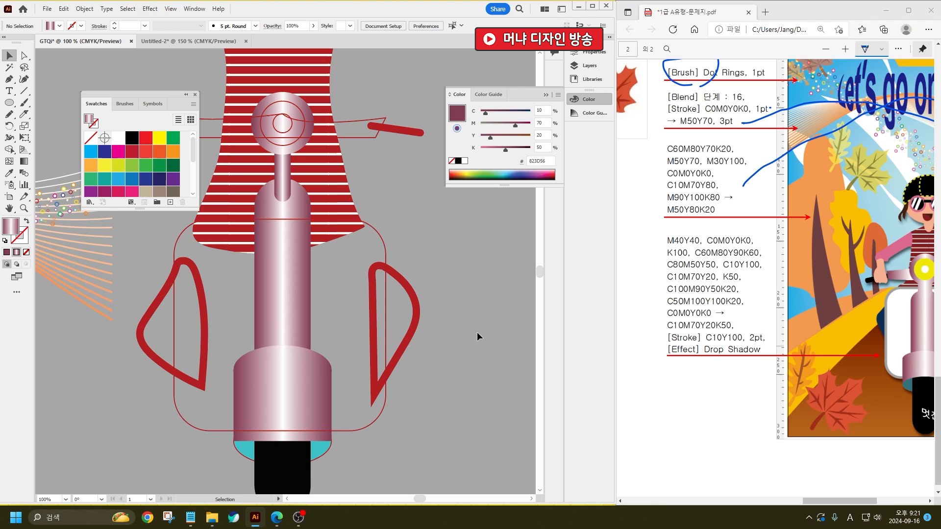
# - Cut the area where the teal ellipse overlaps the lower fender cylinder out of the fender with Shape Builder
pyautogui.moveTo(327, 454); pyautogui.dragTo(302, 392)
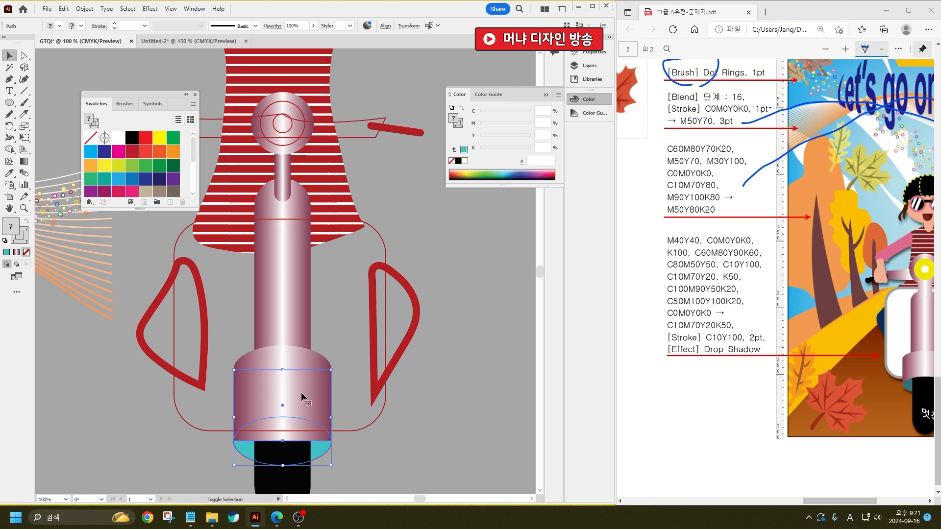
pyautogui.keyDown('shift'); pyautogui.click(260, 447); pyautogui.keyUp('shift')
pyautogui.scroll(2, 286, 463)
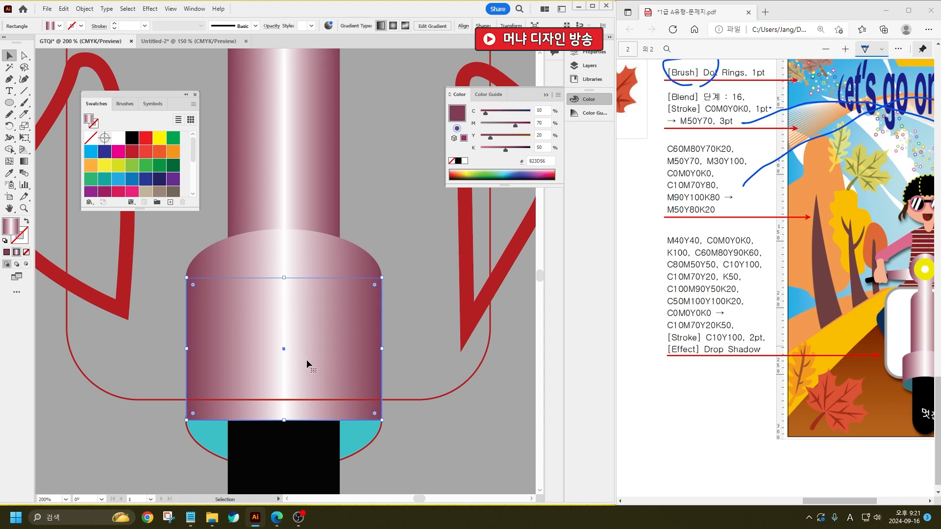
pyautogui.click(365, 429)
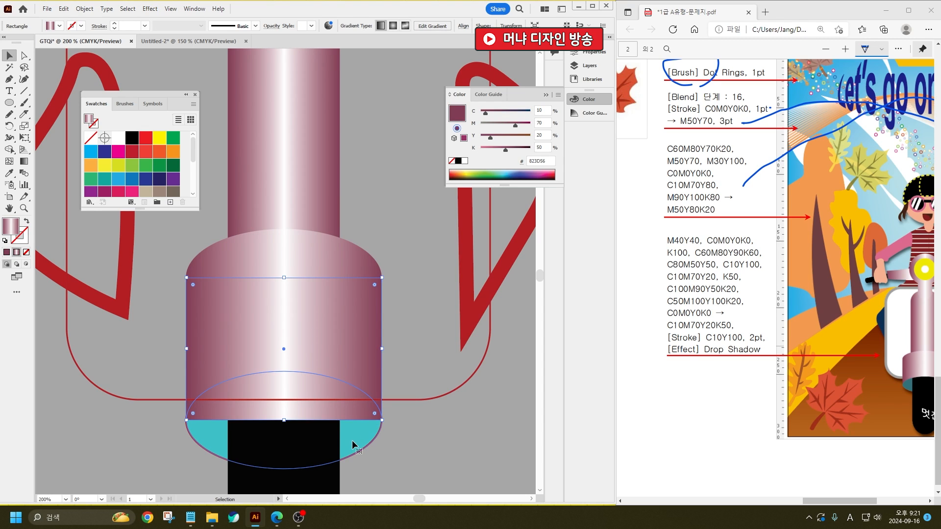
pyautogui.keyDown('shift'); pyautogui.click(367, 342); pyautogui.keyUp('shift')
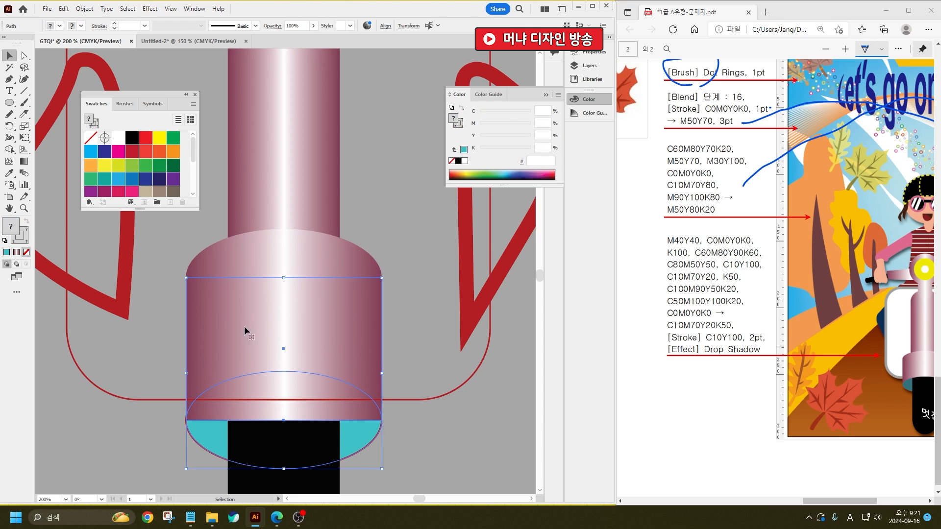
pyautogui.click(9, 150)
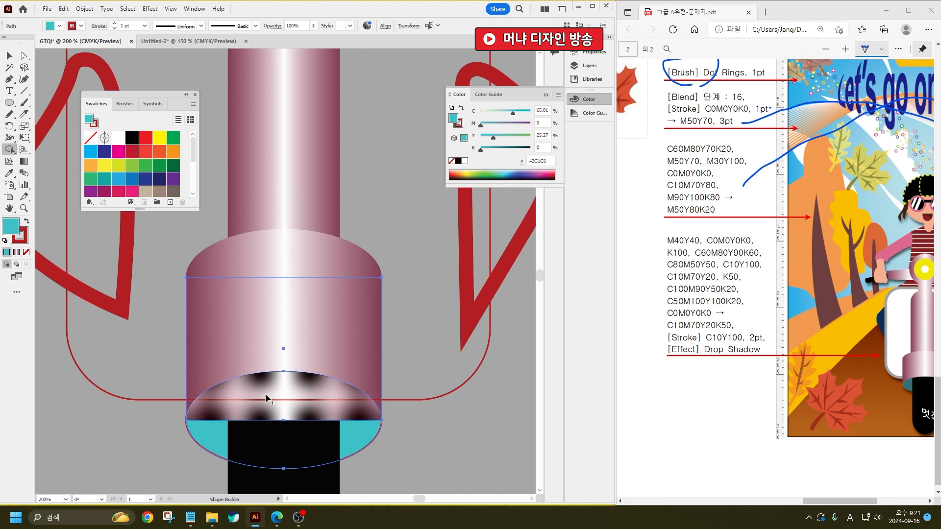
pyautogui.keyDown('alt'); pyautogui.click(267, 398); pyautogui.keyUp('alt')
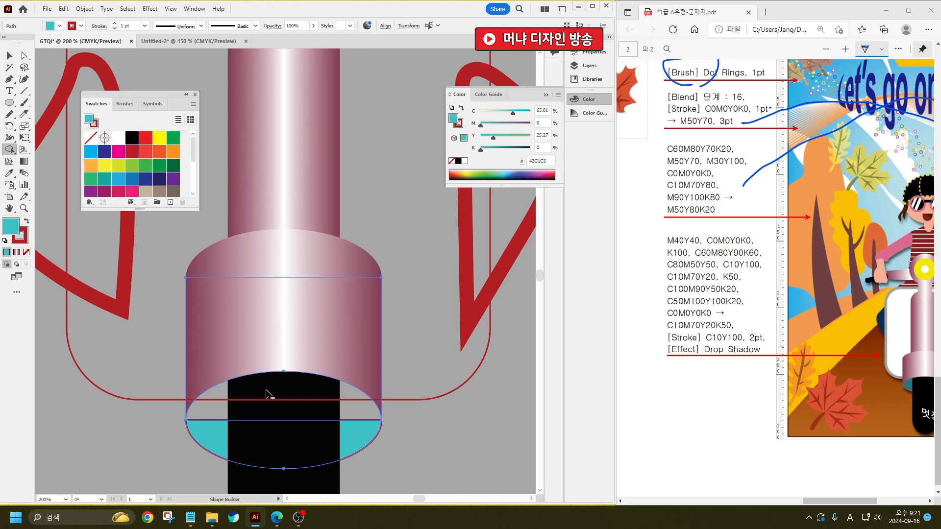
# - Merge the teal area with the cut-out area using Shape Builder to restore the full teal ellipse inside the fender
pyautogui.click(225, 457)
pyautogui.moveTo(200, 426); pyautogui.dragTo(209, 411)
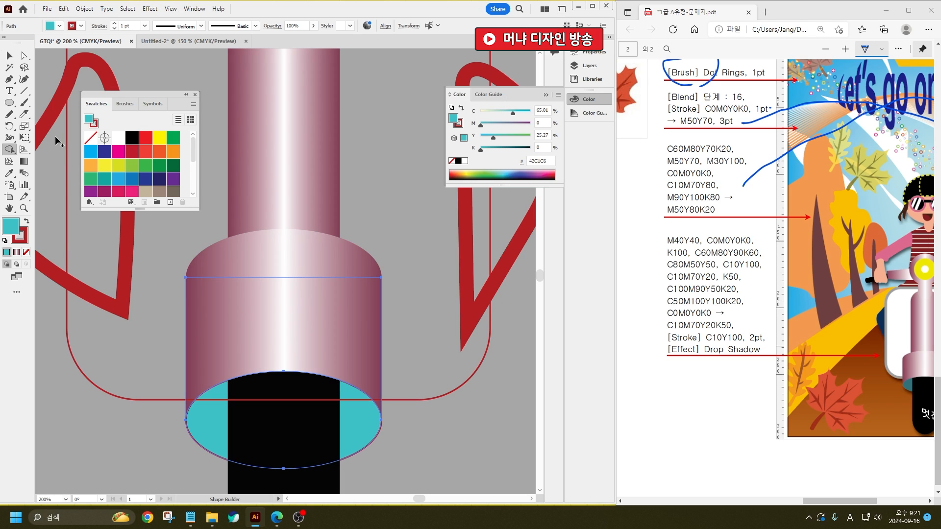
pyautogui.click(9, 55)
pyautogui.click(452, 431)
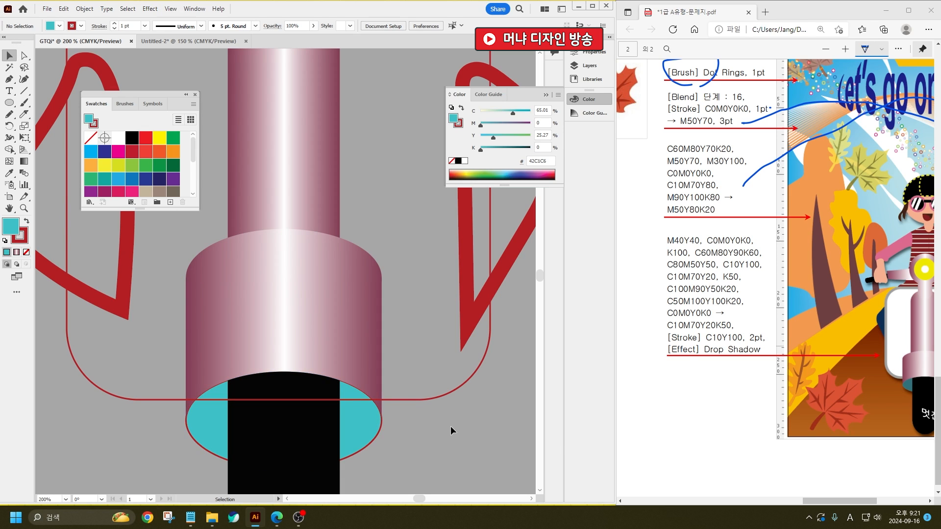
# - Give the rounded scooter body panel the default white fill and black stroke
pyautogui.hotkey('ctrl', '-')
pyautogui.hotkey('ctrl', '-')
pyautogui.hotkey('ctrl', '-')
pyautogui.moveTo(833, 501); pyautogui.dragTo(870, 500)
pyautogui.scroll(5, 296, 365)
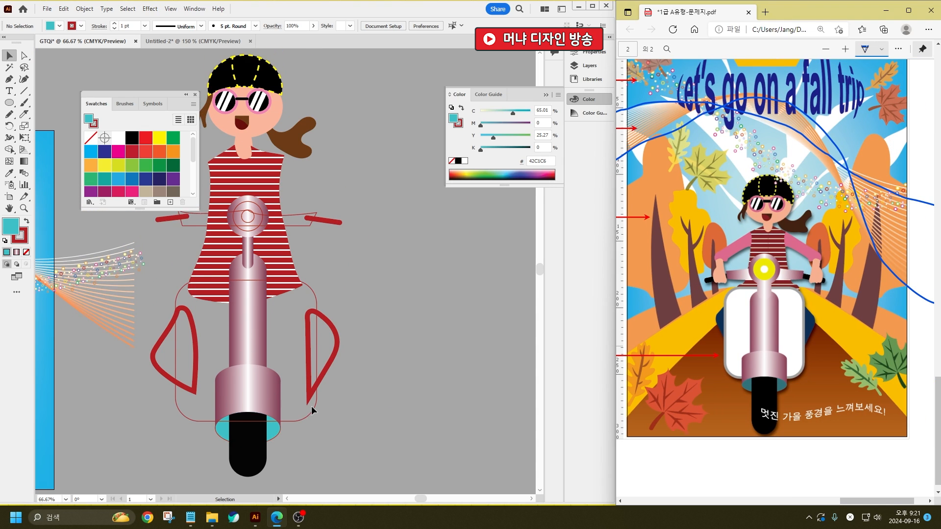
pyautogui.click(310, 303)
pyautogui.click(310, 304)
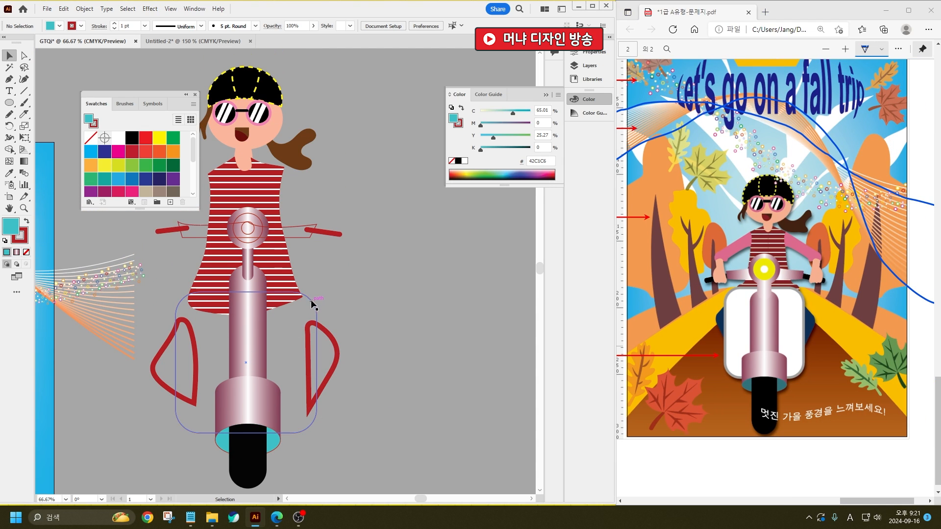
pyautogui.click(26, 223)
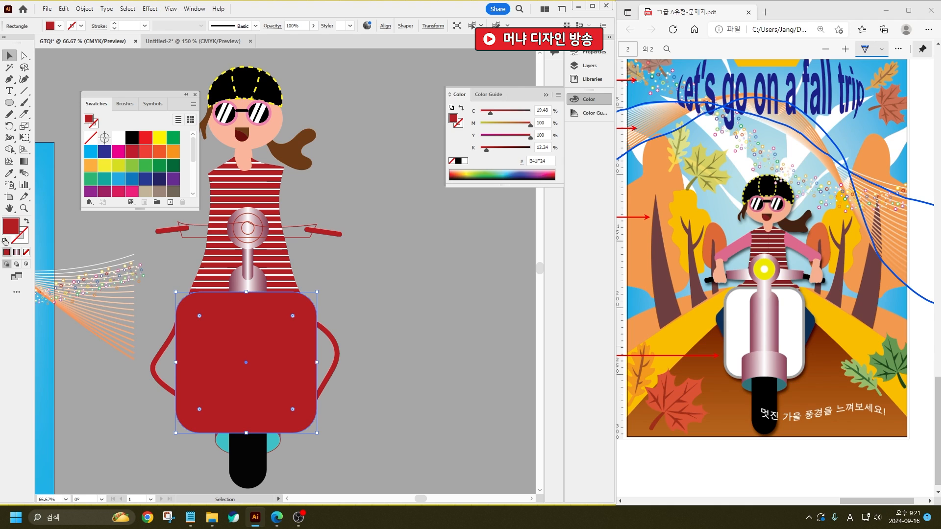
pyautogui.click(5, 241)
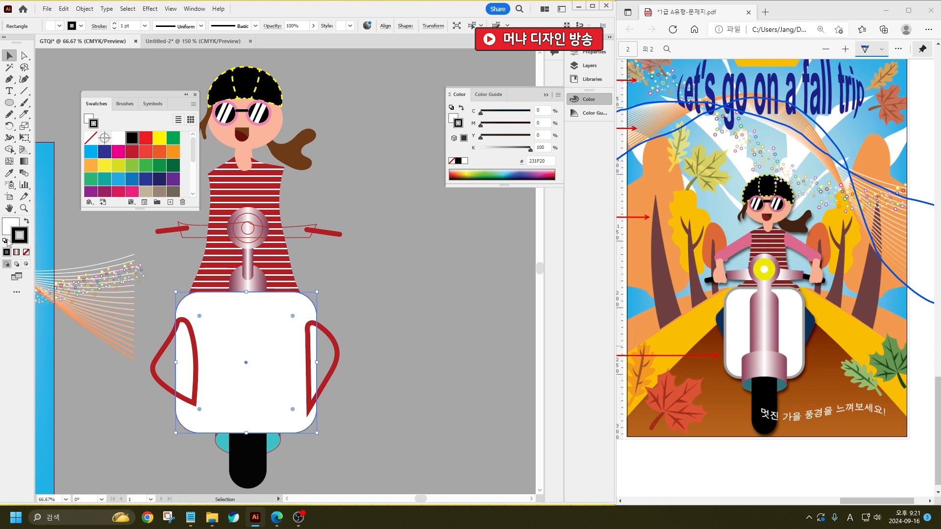
# - Change the white body panel's stroke to grey K 40 with a weight of 10 pt
pyautogui.doubleClick(17, 242)
pyautogui.moveTo(154, 282); pyautogui.dragTo(144, 309)
pyautogui.click(379, 248)
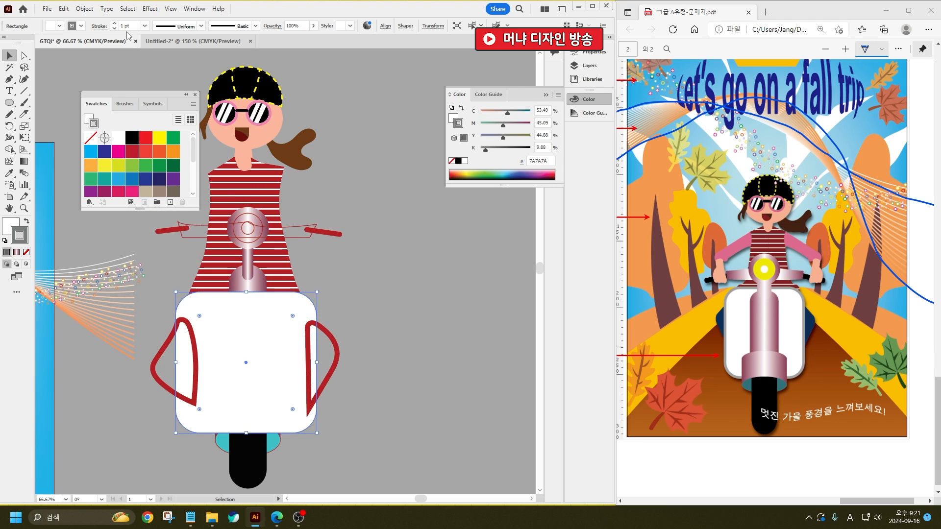
pyautogui.scroll(5, 131, 28)
pyautogui.scroll(1, 131, 27)
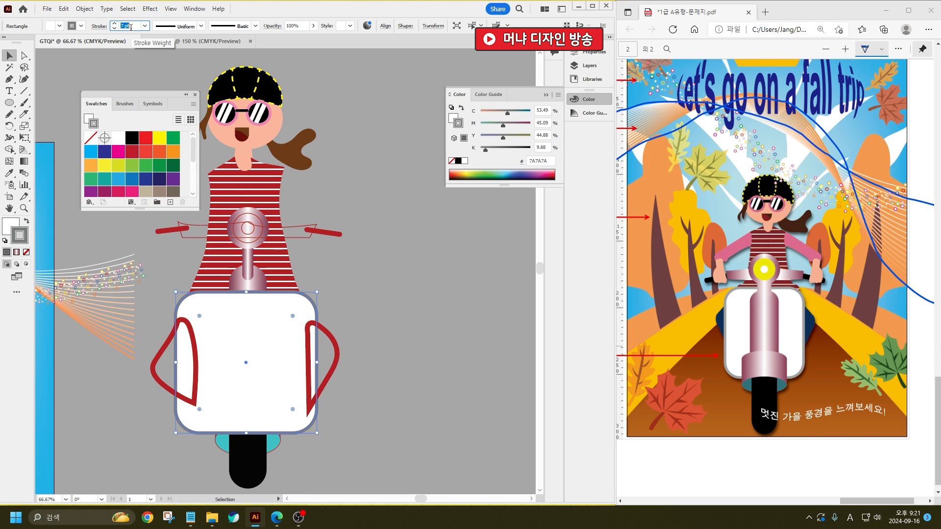
pyautogui.click(81, 26)
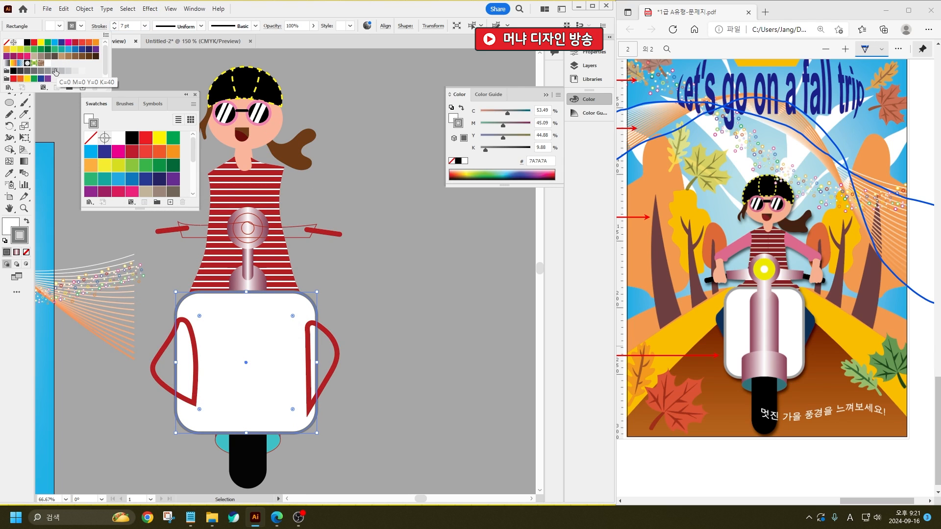
pyautogui.click(55, 71)
pyautogui.scroll(3, 145, 21)
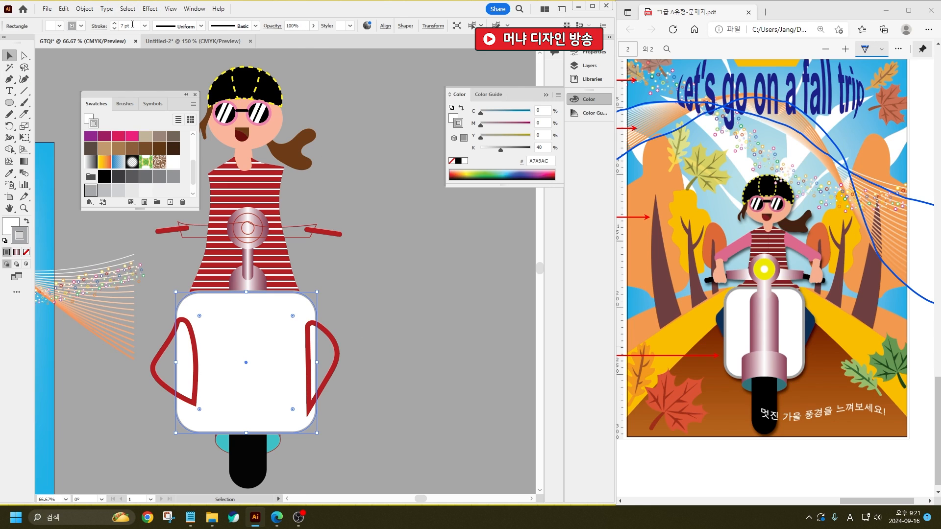
pyautogui.click(377, 384)
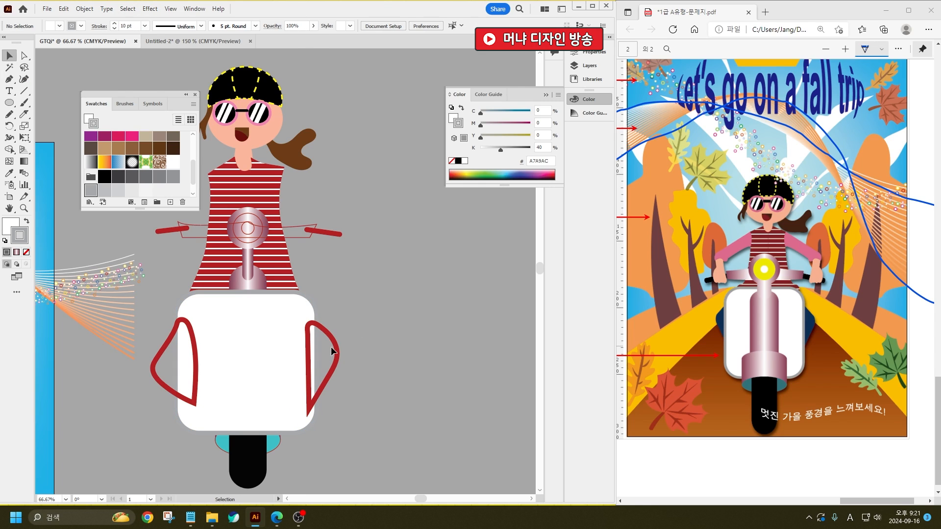
# - Fill both curved leg shapes beside the body panel with navy 042E60 and no stroke
pyautogui.click(336, 335)
pyautogui.keyDown('shift'); pyautogui.click(155, 367); pyautogui.keyUp('shift')
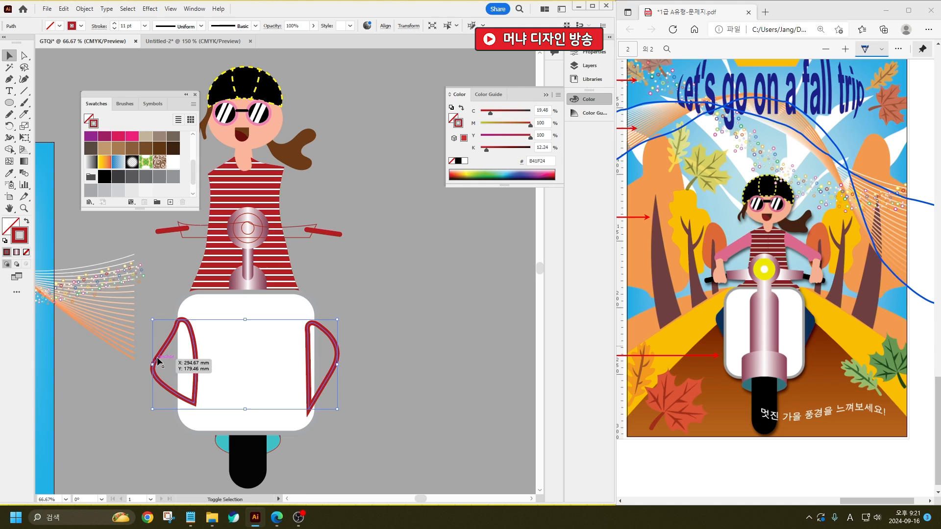
pyautogui.click(28, 221)
pyautogui.doubleClick(11, 226)
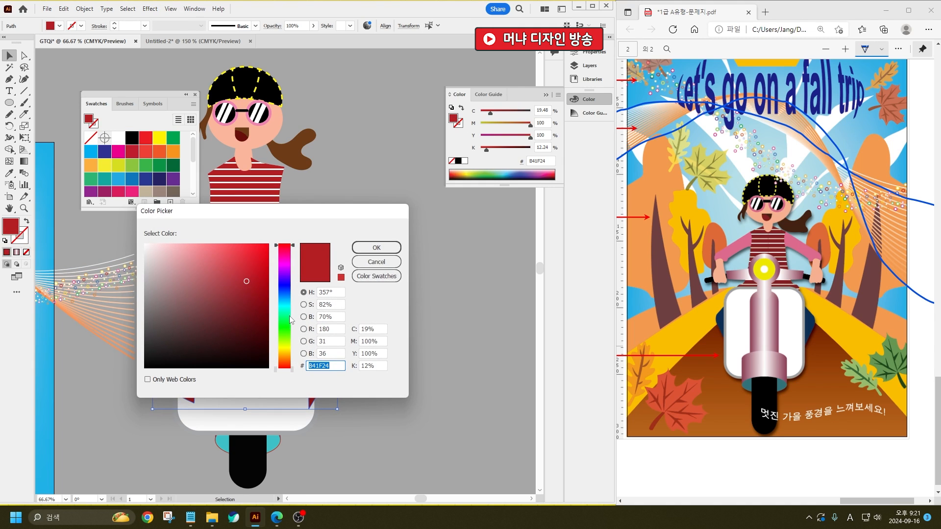
pyautogui.moveTo(285, 295); pyautogui.dragTo(264, 321)
pyautogui.click(376, 249)
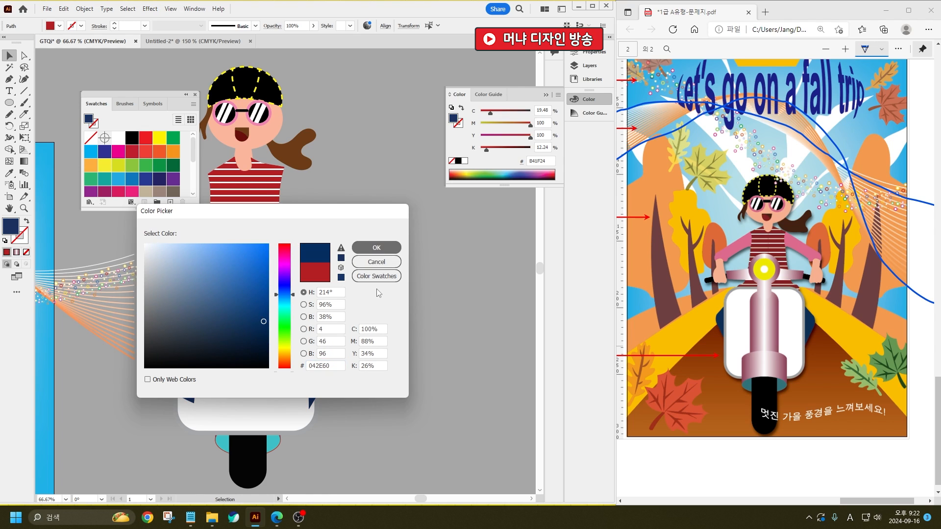
# - Send the navy leg shapes and the white body panel to the back, behind the scooter column and fender
pyautogui.hotkey('ctrl', 'shift', '[')
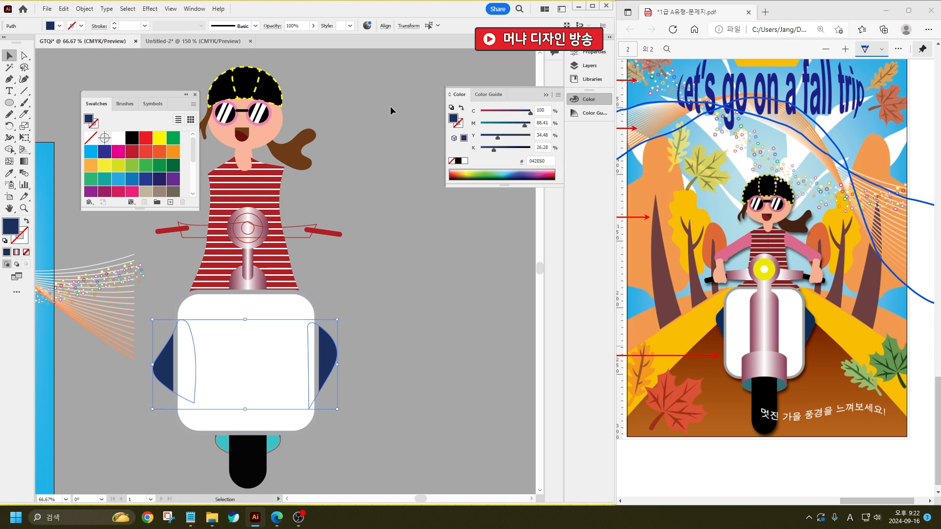
pyautogui.keyDown('shift'); pyautogui.click(243, 356); pyautogui.keyUp('shift')
pyautogui.press('a')
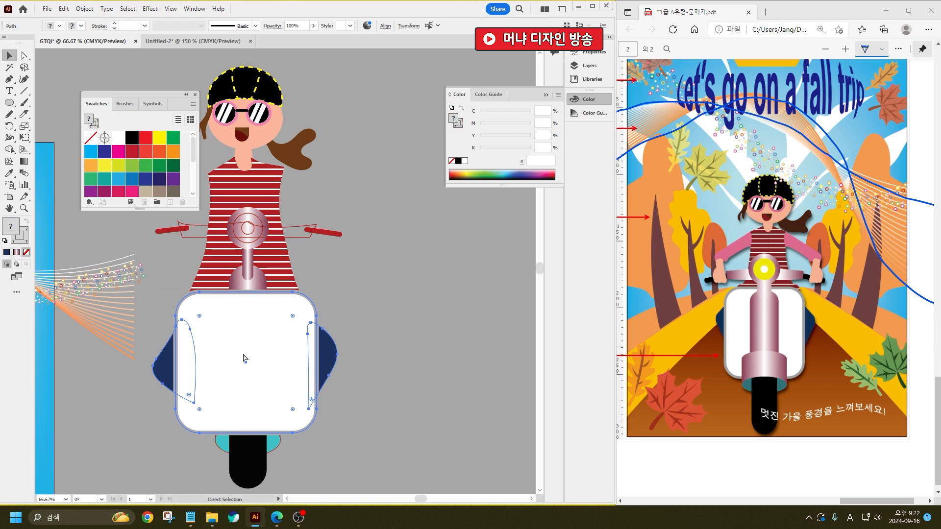
pyautogui.hotkey('ctrl', 'shift', '[')
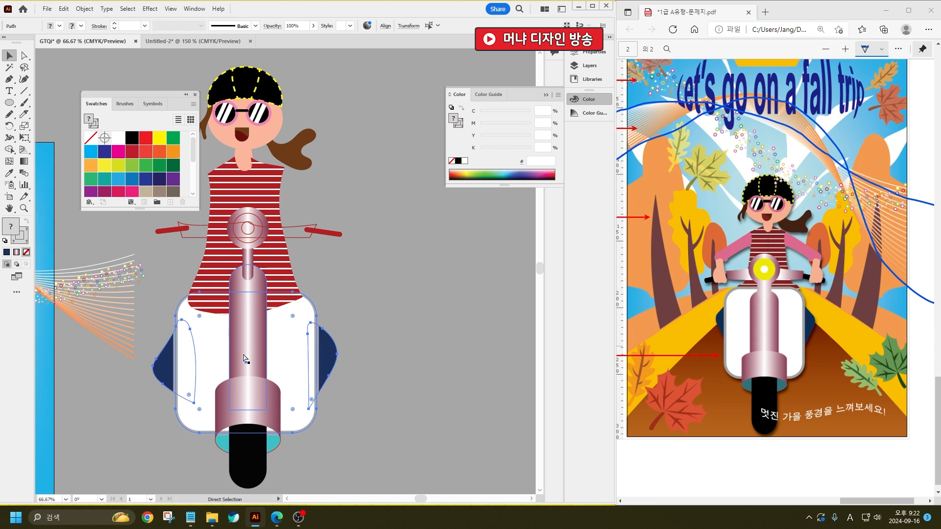
pyautogui.press('v')
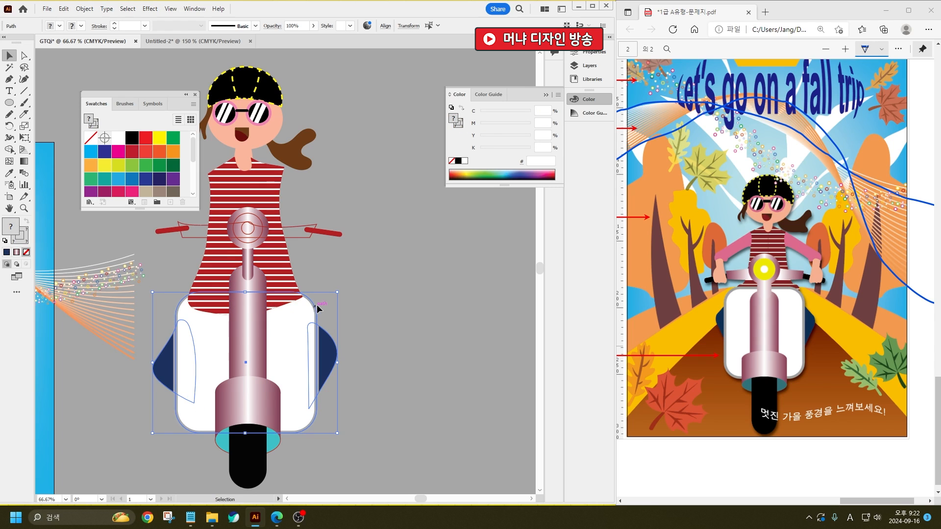
# - Send the shirt's stripes, its red base and the rider's head group to the back, behind the white body panel
pyautogui.click(190, 268)
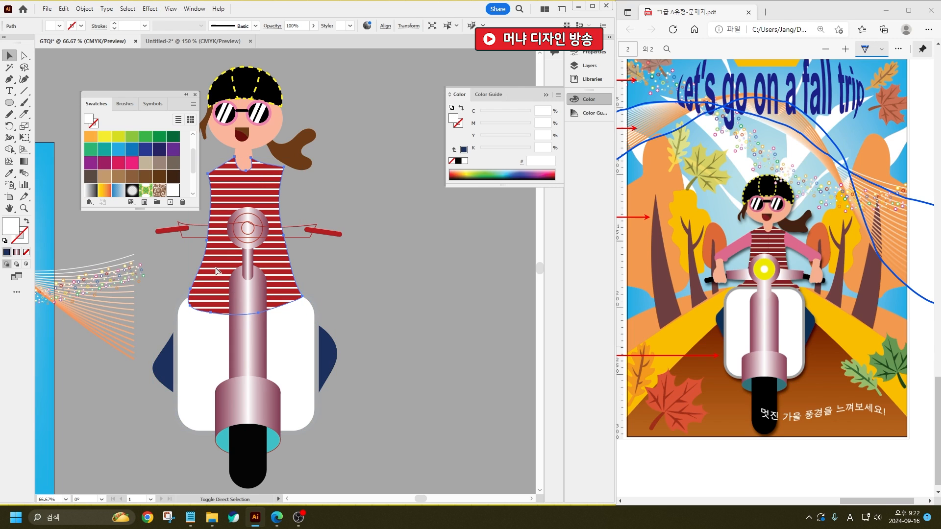
pyautogui.hotkey('ctrl', 'shift', '[')
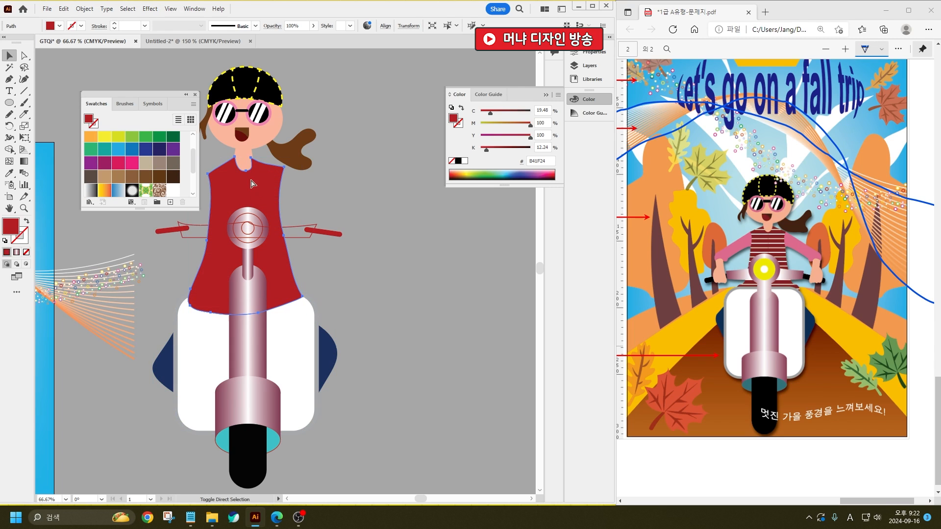
pyautogui.hotkey('ctrl', 'shift', '[')
pyautogui.click(272, 127)
pyautogui.hotkey('ctrl', 'shift', '[')
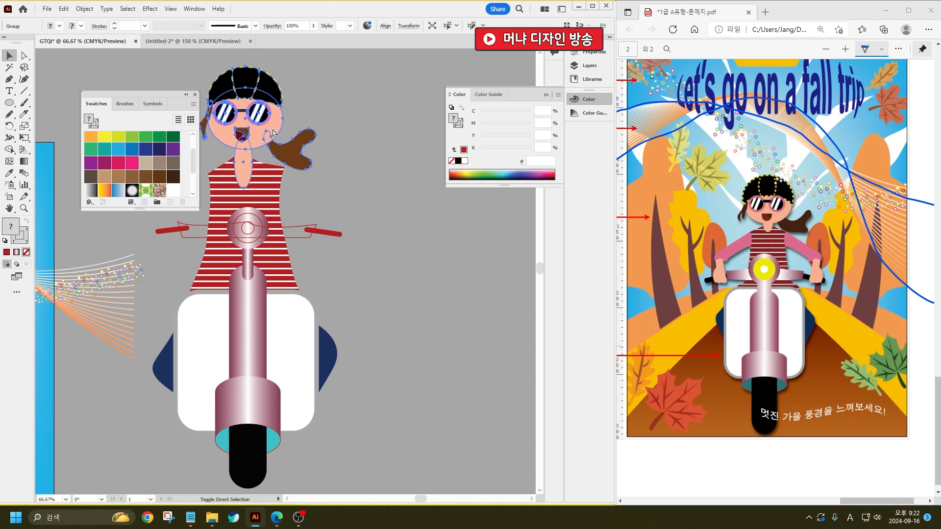
pyautogui.click(374, 260)
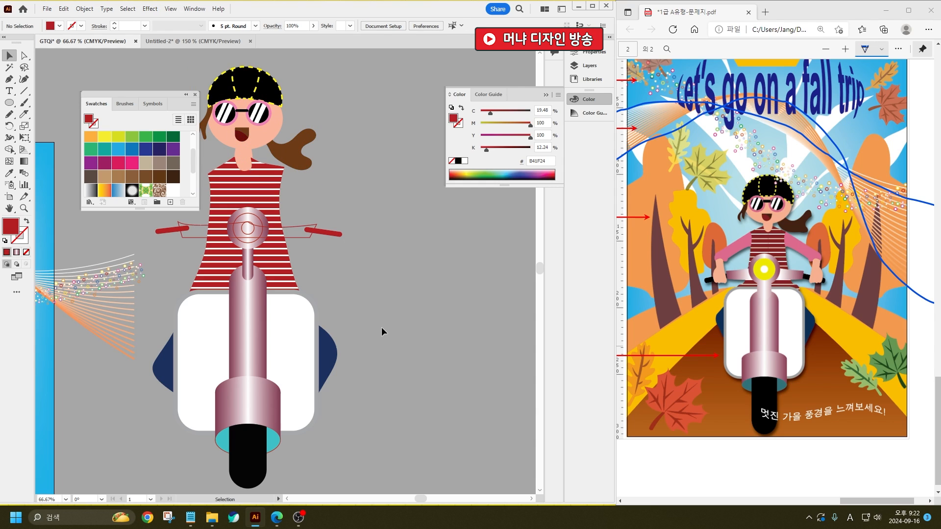
pyautogui.scroll(3, 385, 313)
pyautogui.hscroll(-2, 407, 324)
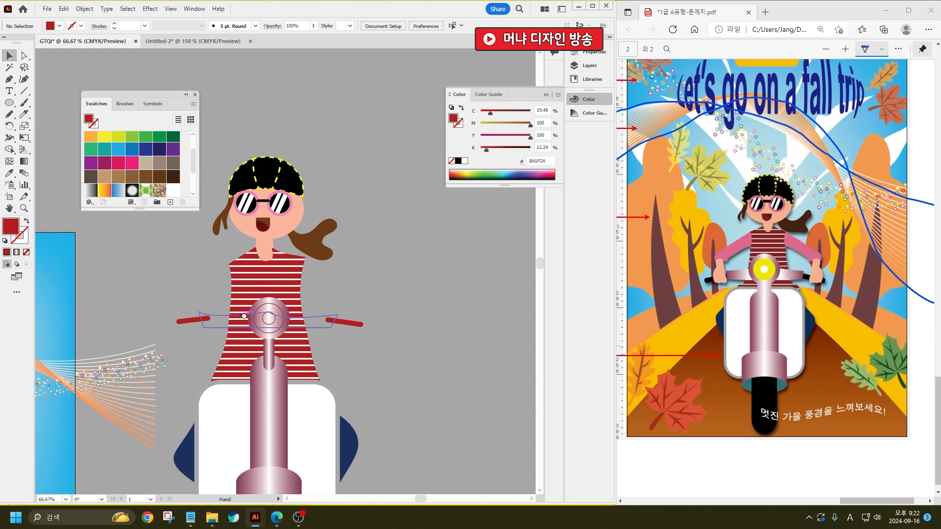
# - Apply the scooter column's metallic gradient to the handlebar shape with the Eyedropper and send the handlebar behind the headlight circles
pyautogui.click(322, 323)
pyautogui.click(14, 175)
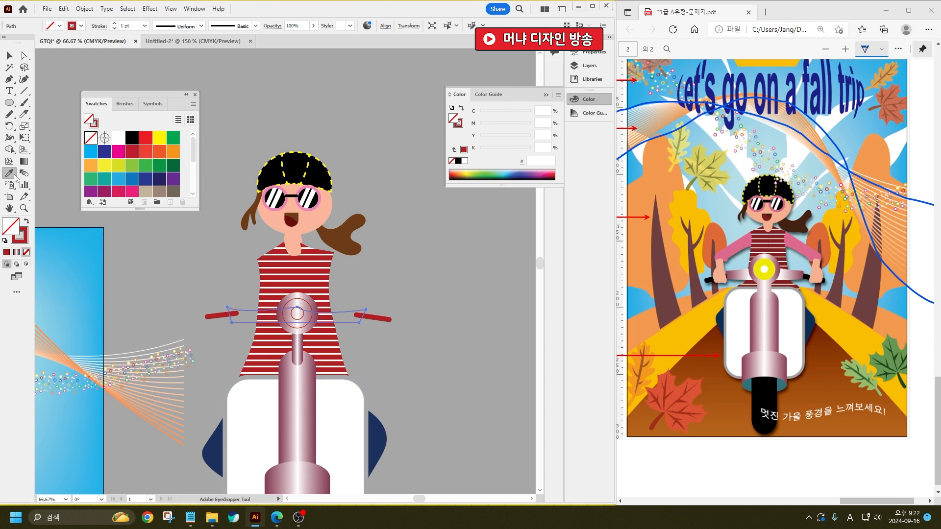
pyautogui.click(299, 368)
pyautogui.click(9, 56)
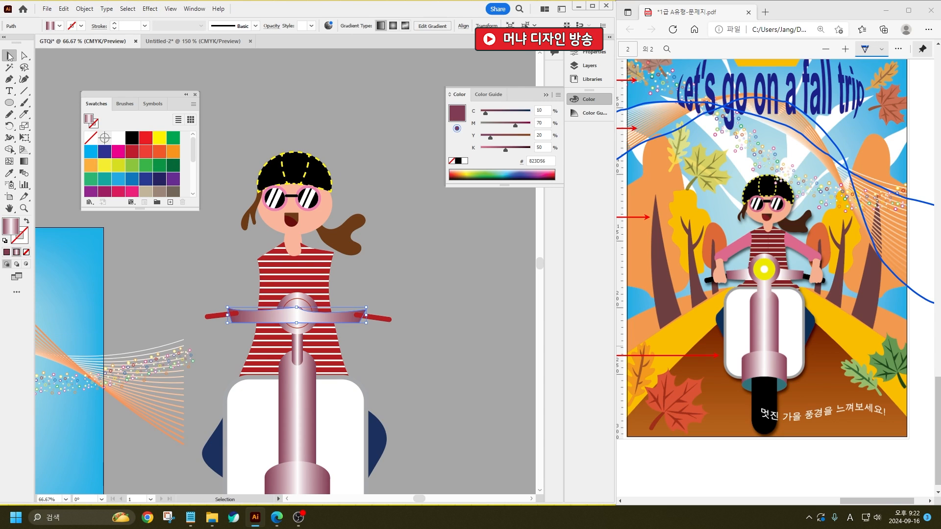
pyautogui.press('a')
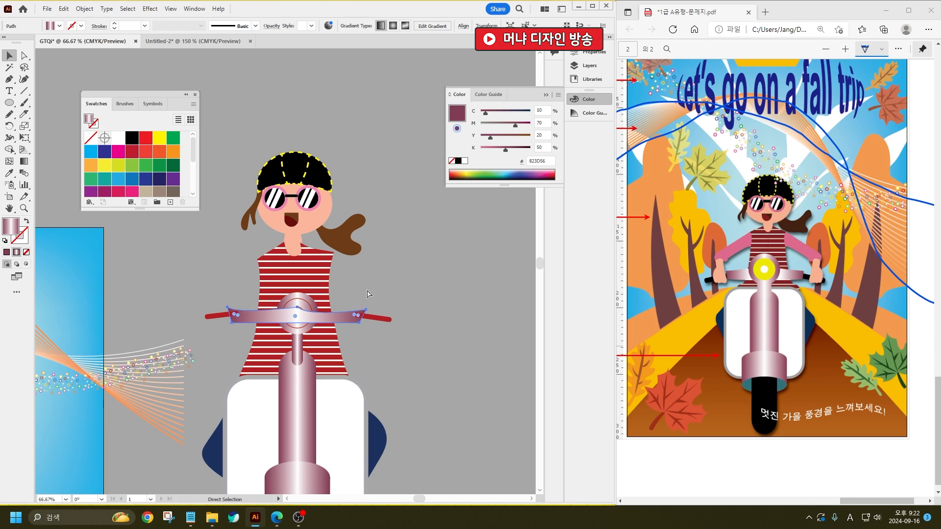
pyautogui.hotkey('ctrl', '[')
pyautogui.hotkey('ctrl', '[')
pyautogui.hotkey('ctrl', '[')
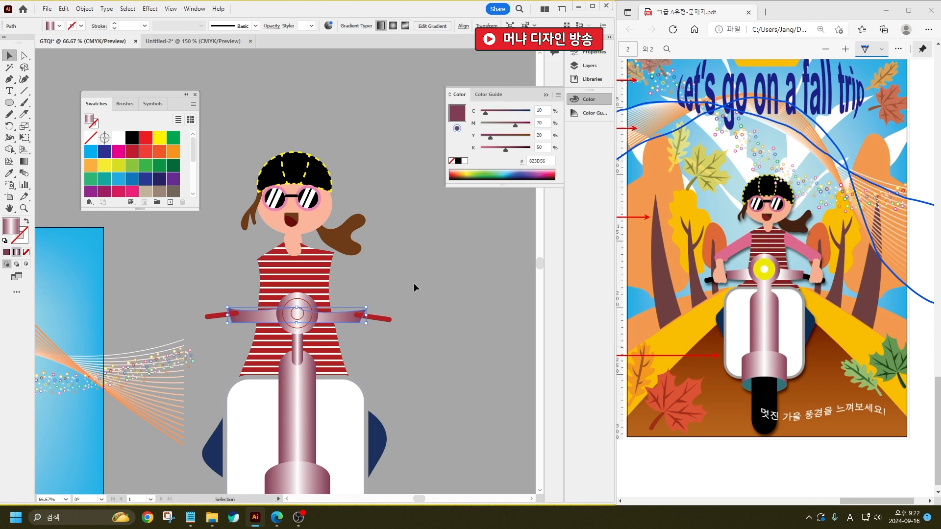
pyautogui.click(414, 283)
# - Fill the headlight's middle circle with yellow and its innermost circle with white, both without a stroke
pyautogui.click(305, 317)
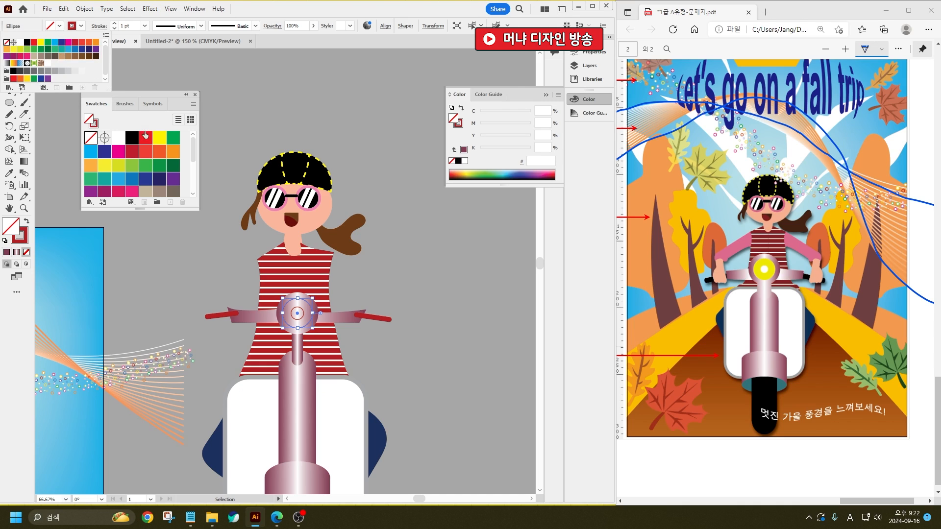
pyautogui.click(160, 138)
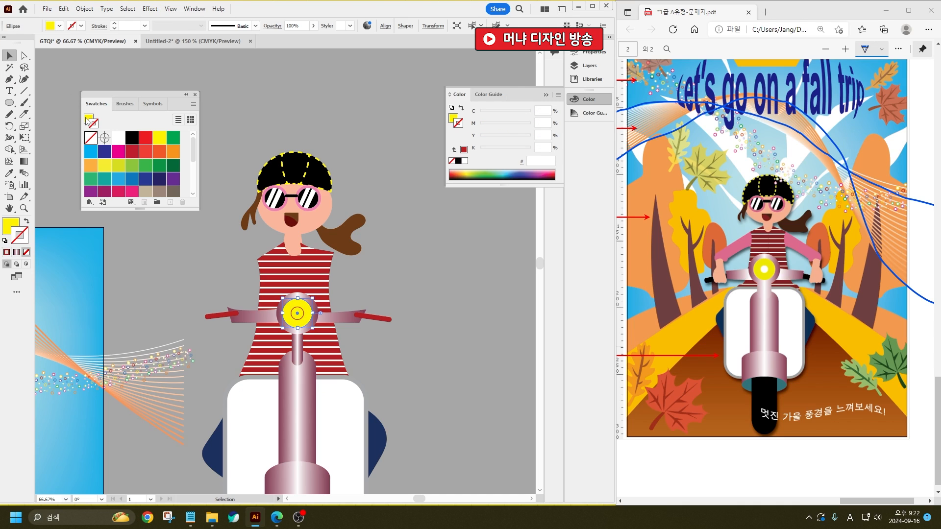
pyautogui.click(302, 312)
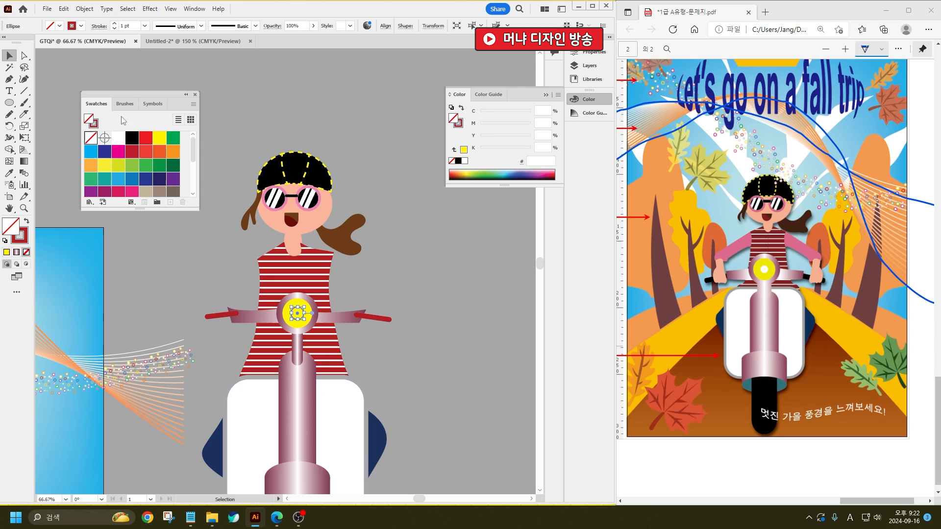
pyautogui.click(118, 138)
pyautogui.press('x')
pyautogui.click(96, 141)
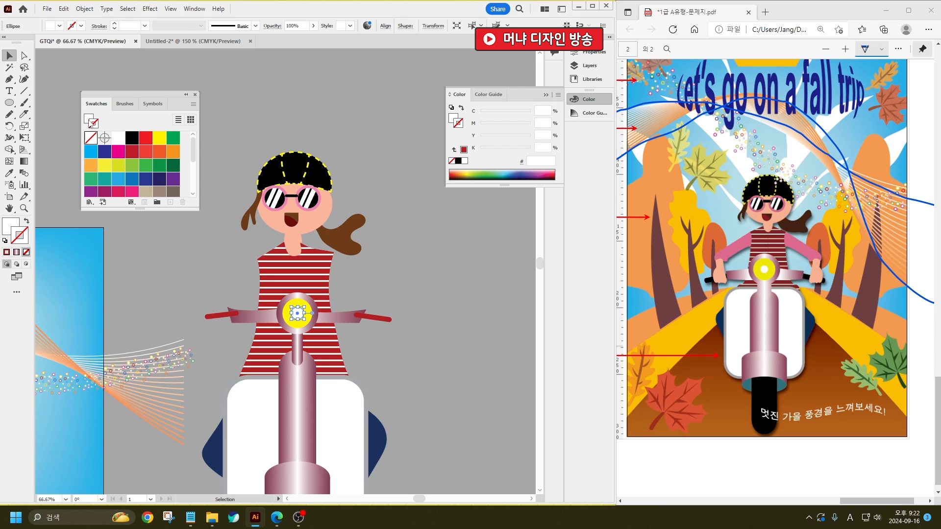
pyautogui.click(460, 309)
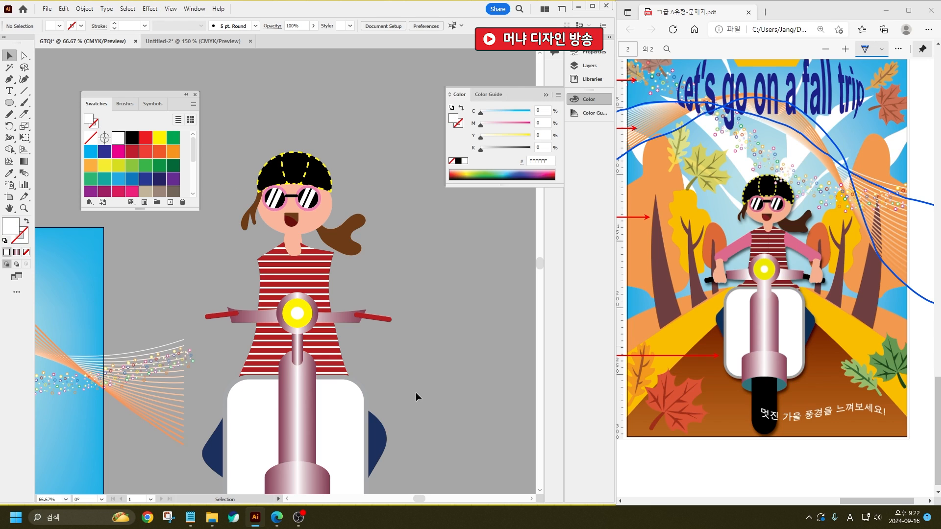
# - Set the stroke colour of both handlebar grip lines to black
pyautogui.click(234, 314)
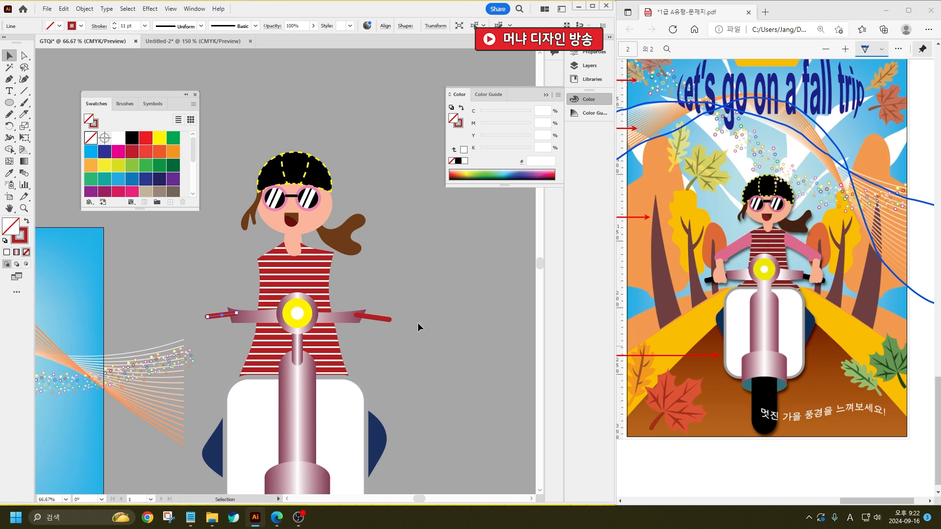
pyautogui.keyDown('shift'); pyautogui.click(387, 319); pyautogui.keyUp('shift')
pyautogui.click(81, 26)
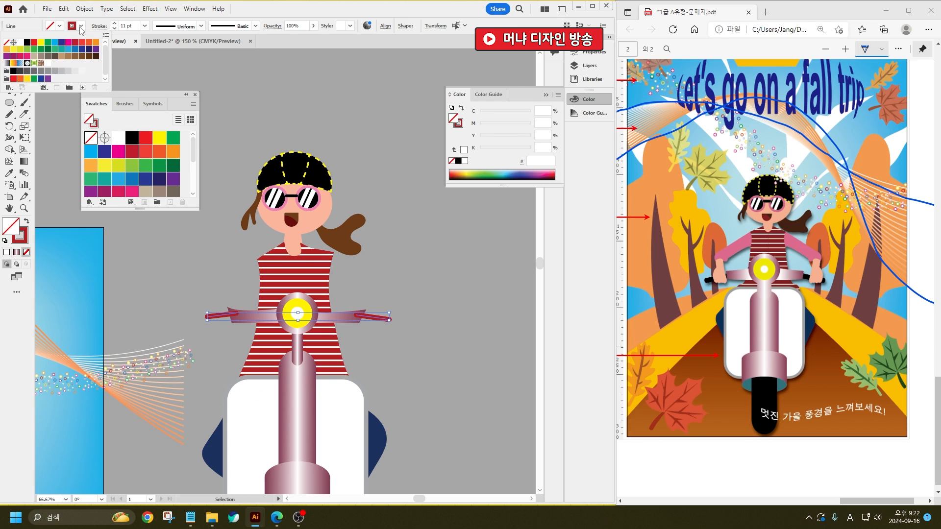
pyautogui.click(27, 43)
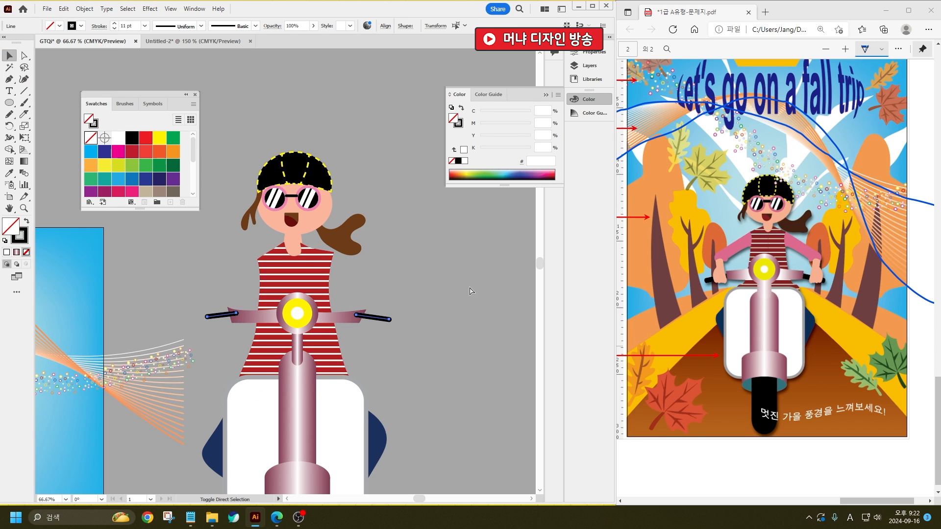
pyautogui.hotkey('ctrl', 'g')
pyautogui.click(487, 377)
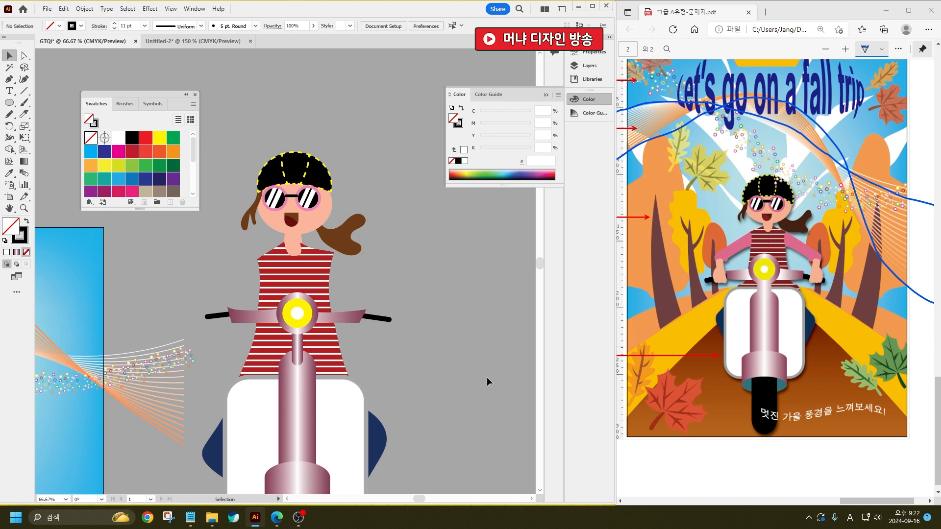
# - Group the handlebar, both black grips and all the headlight circles, including the outer gradient circle
pyautogui.moveTo(376, 336); pyautogui.dragTo(353, 299)
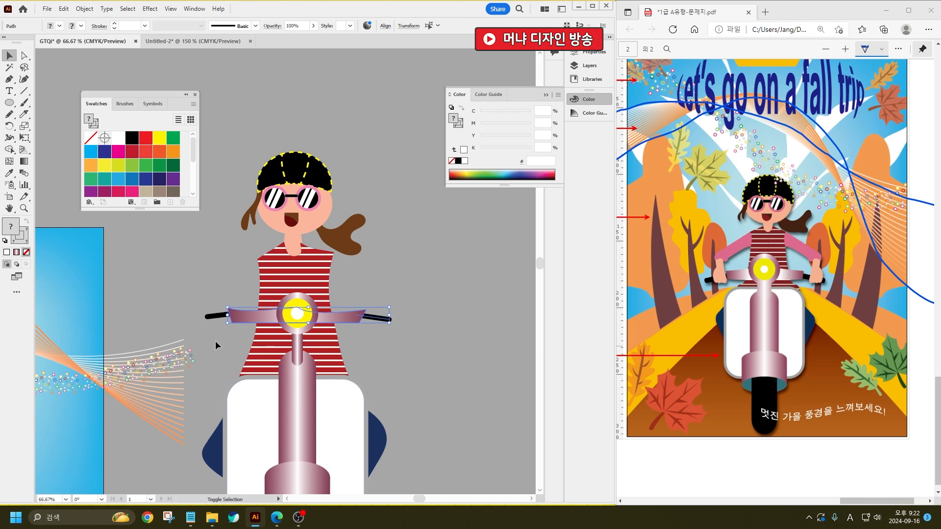
pyautogui.keyDown('shift'); pyautogui.click(211, 314); pyautogui.keyUp('shift')
pyautogui.keyDown('shift'); pyautogui.click(307, 314); pyautogui.keyUp('shift')
pyautogui.hotkey('ctrl', 'g')
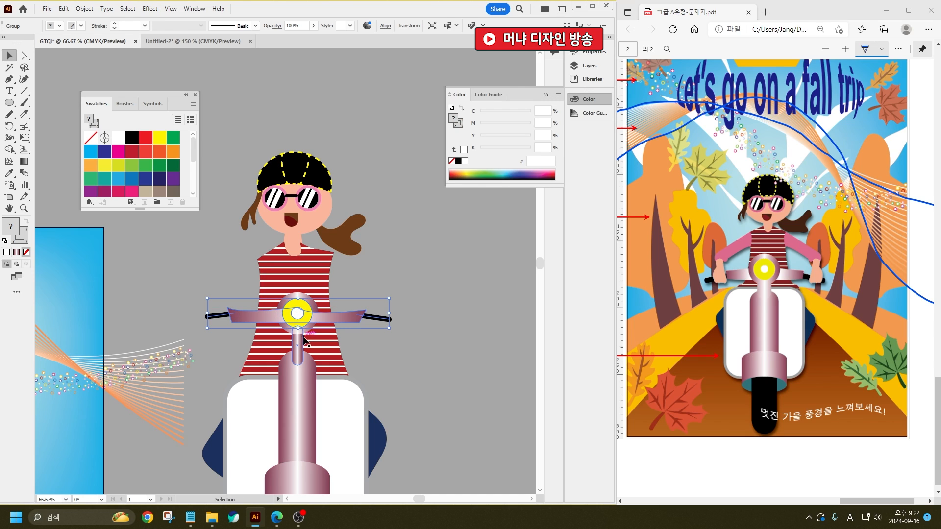
pyautogui.moveTo(300, 313); pyautogui.dragTo(300, 321)
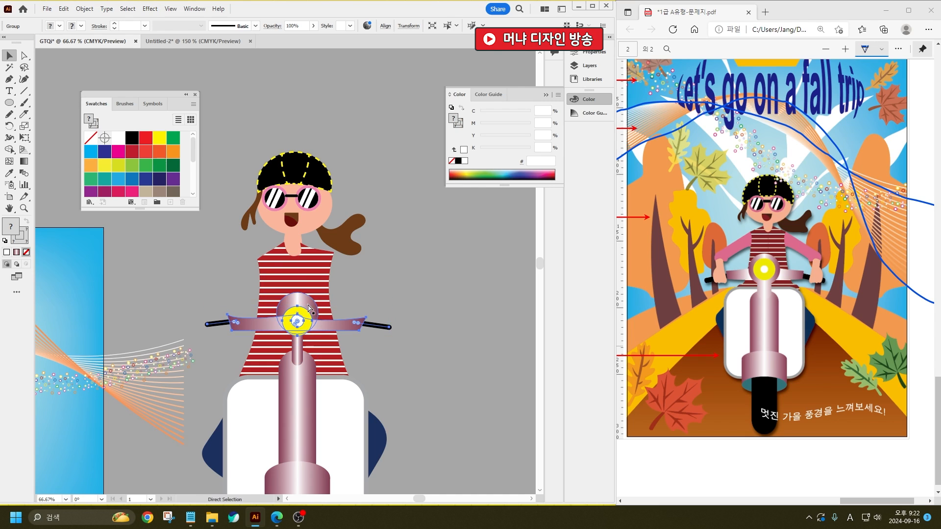
pyautogui.hotkey('ctrl', 'z')
pyautogui.hotkey('ctrl', 'z')
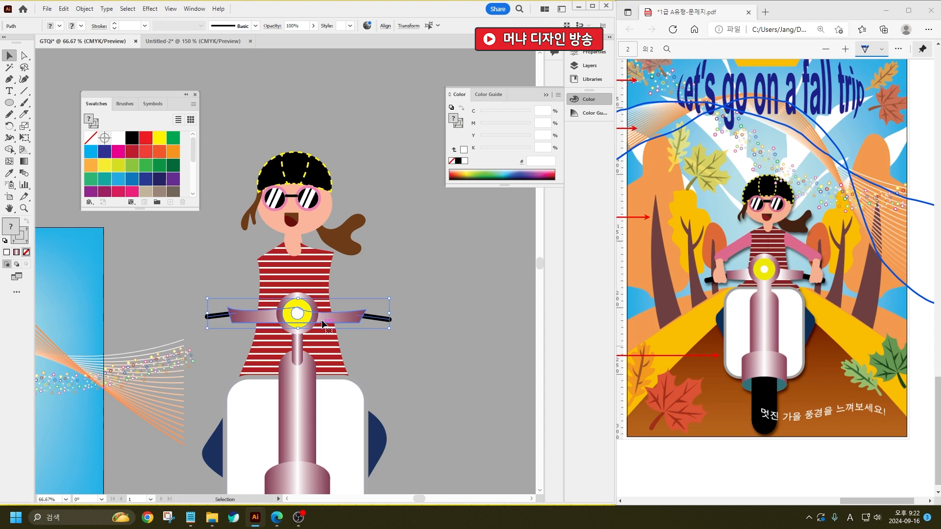
pyautogui.keyDown('shift'); pyautogui.click(311, 314); pyautogui.keyUp('shift')
pyautogui.hotkey('ctrl', 'g')
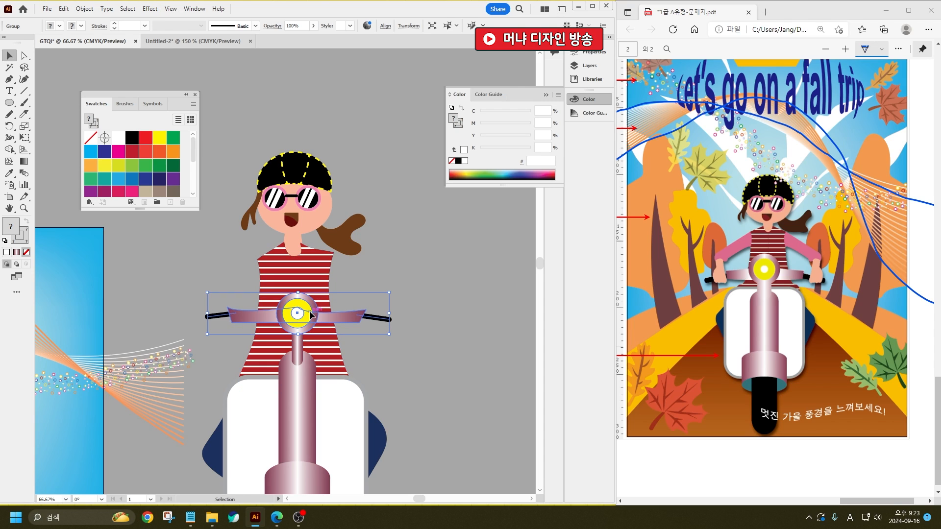
# - Lower the handlebar group slightly and shorten the central gradient column by moving its rounded upper end down about 29 mm
pyautogui.moveTo(312, 314); pyautogui.dragTo(304, 371)
pyautogui.click(303, 360)
pyautogui.click(291, 400)
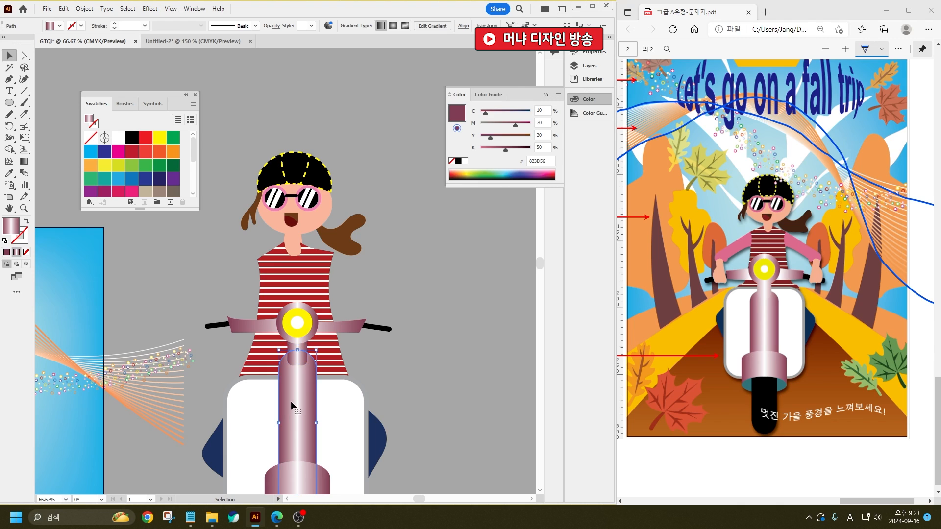
pyautogui.doubleClick(290, 401)
pyautogui.press('a')
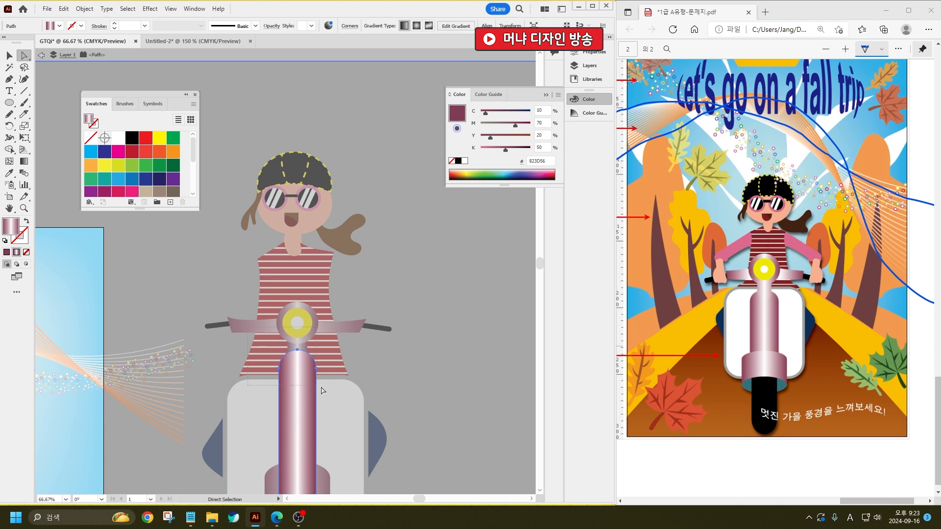
pyautogui.moveTo(322, 391); pyautogui.dragTo(318, 406)
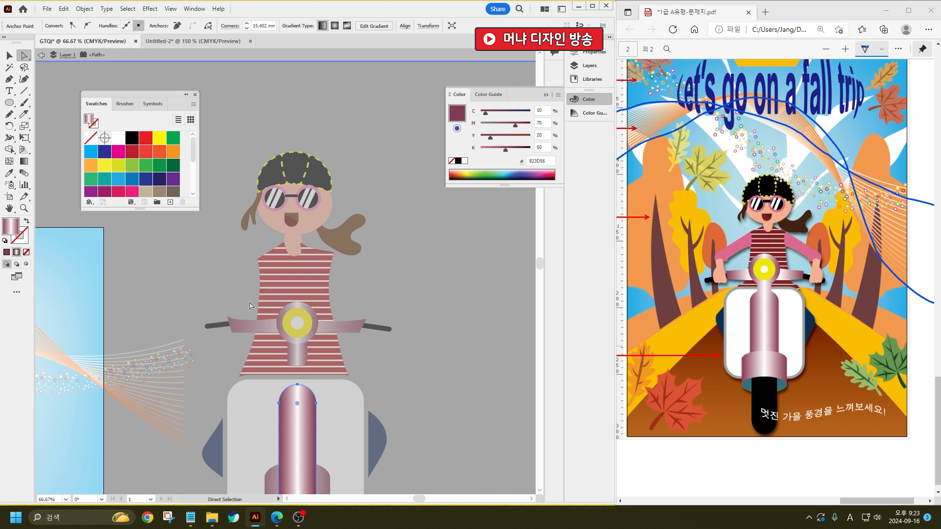
pyautogui.doubleClick(9, 55)
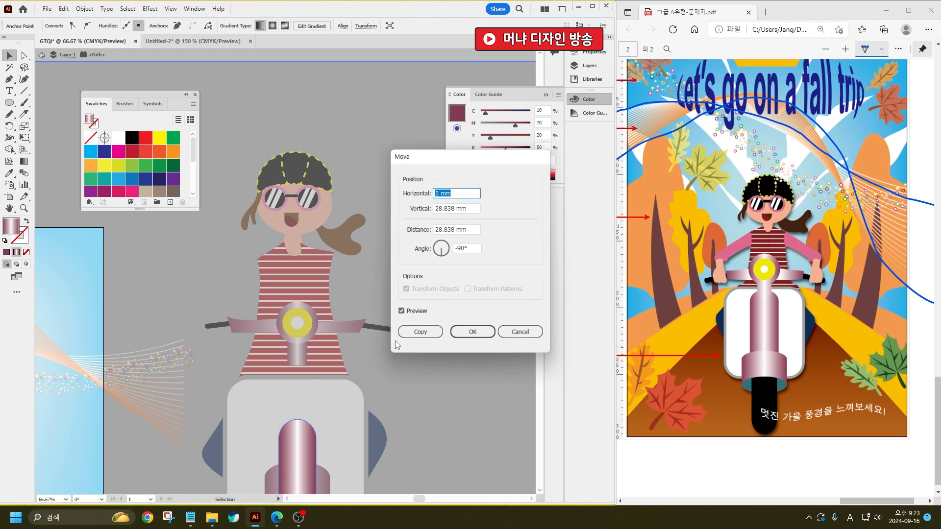
pyautogui.click(479, 330)
# - Move the handlebar group and steering neck down to the shortened column and send them, with the striped shirt, behind the white body
pyautogui.click(296, 326)
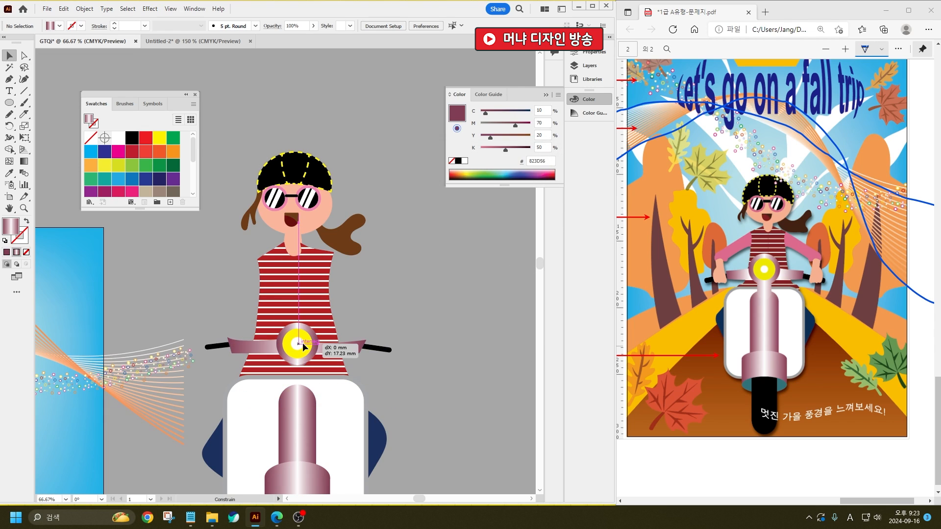
pyautogui.moveTo(299, 329); pyautogui.dragTo(299, 358)
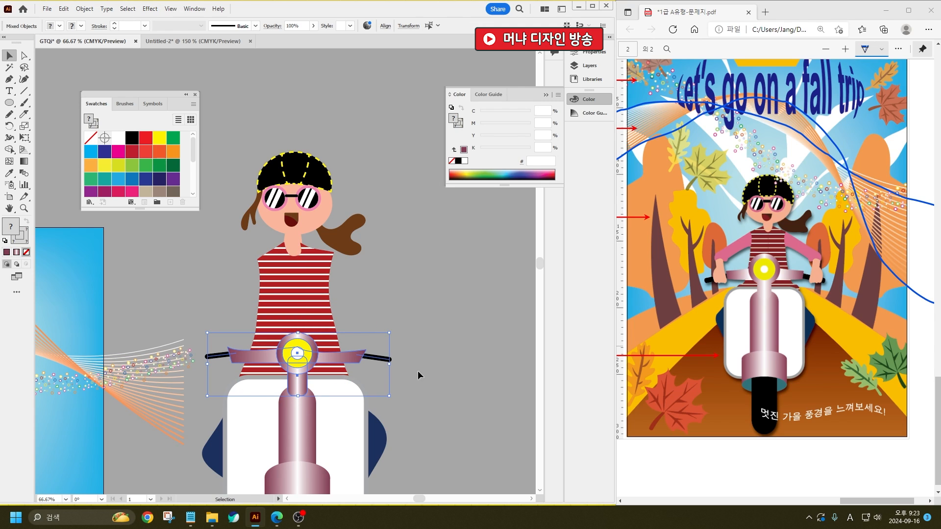
pyautogui.keyDown('shift'); pyautogui.click(320, 314); pyautogui.keyUp('shift')
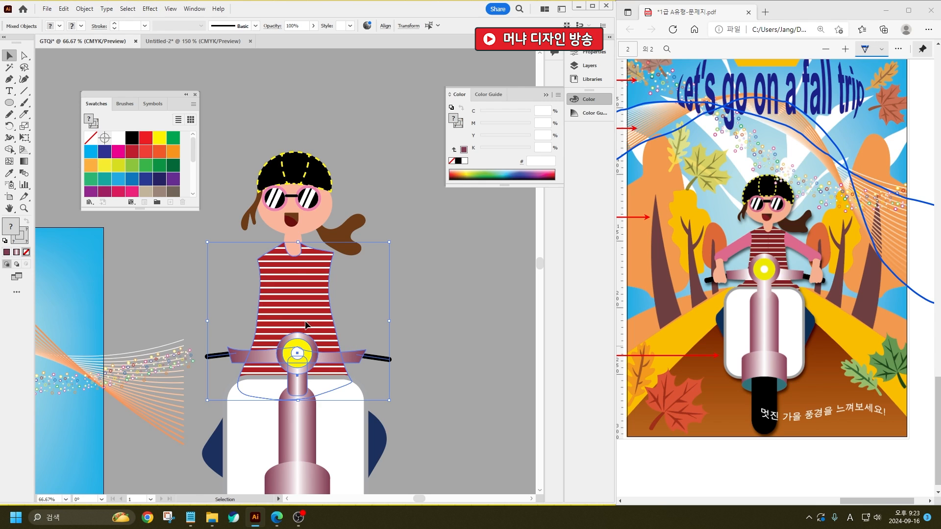
pyautogui.click(478, 400)
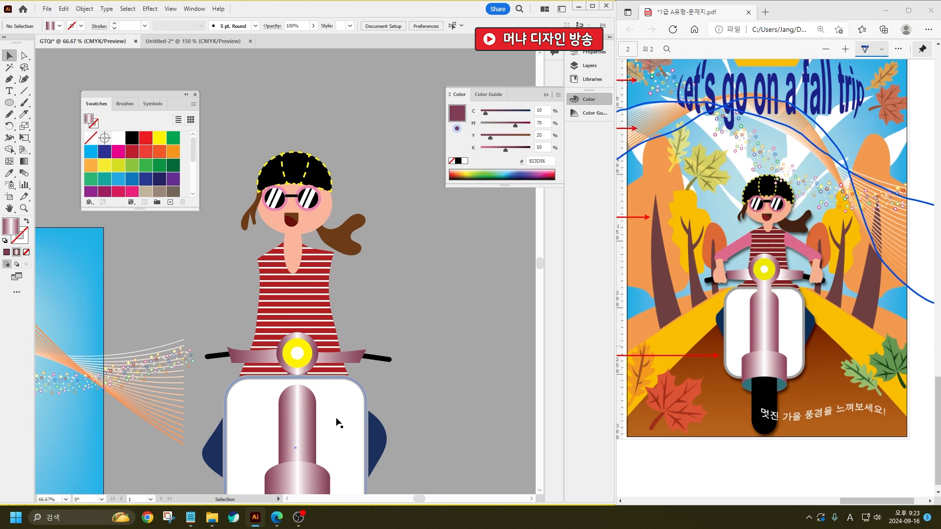
# - Bring the short steering neck forward in front of the white scooter body but behind the central column
pyautogui.click(336, 419)
pyautogui.scroll(5, 308, 378)
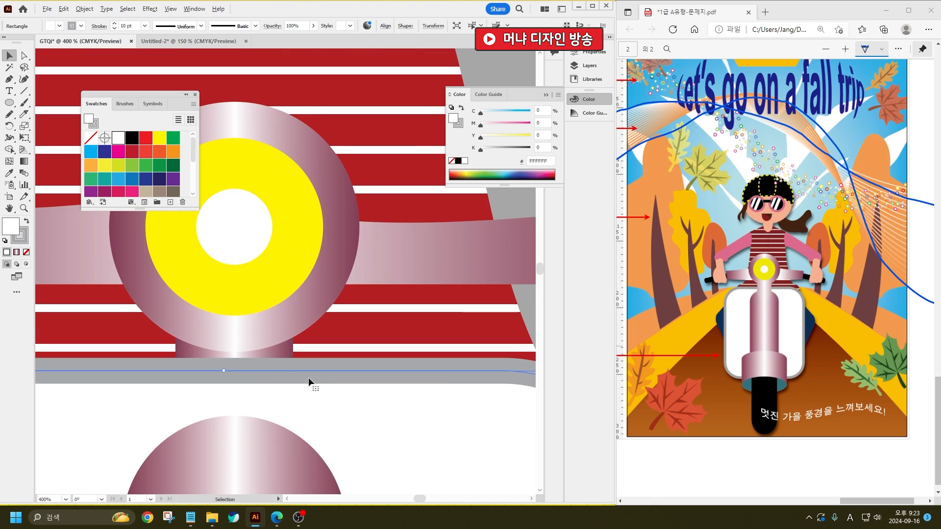
pyautogui.click(290, 345)
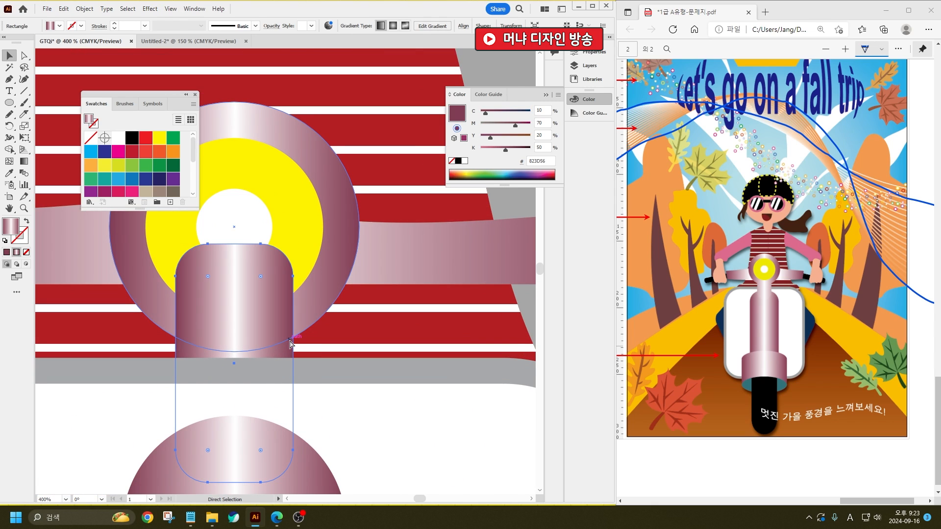
pyautogui.hotkey('ctrl', 'shift', ']')
pyautogui.press('v')
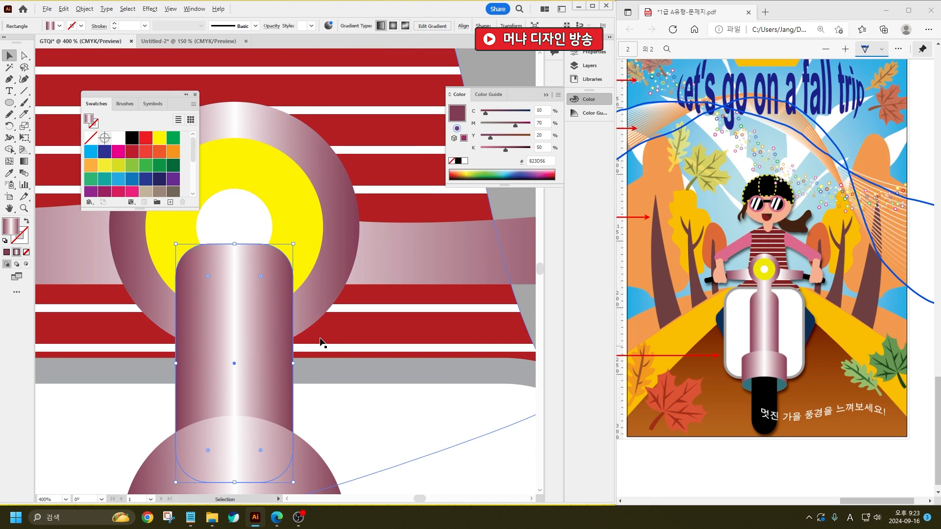
pyautogui.scroll(-2, 322, 343)
pyautogui.click(481, 345)
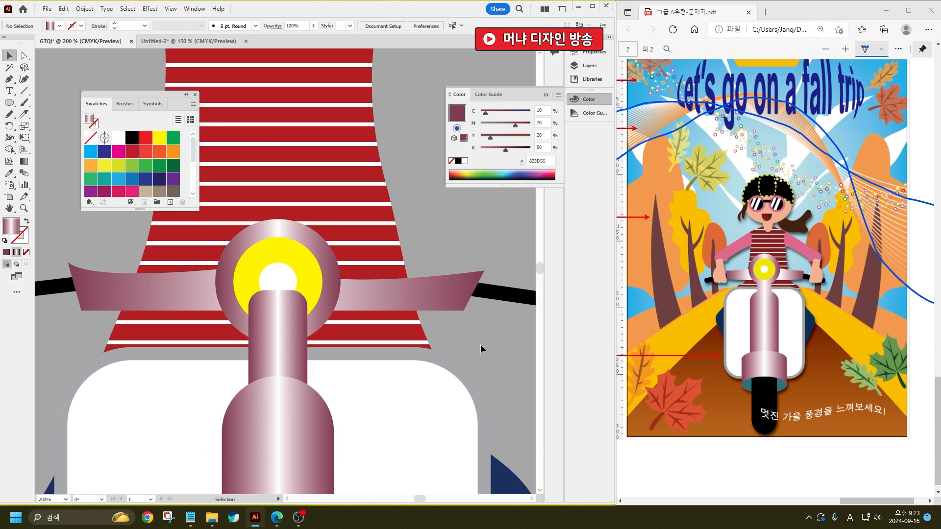
# - Bring the handlebar and headlight group in front of the steering neck
pyautogui.click(275, 278)
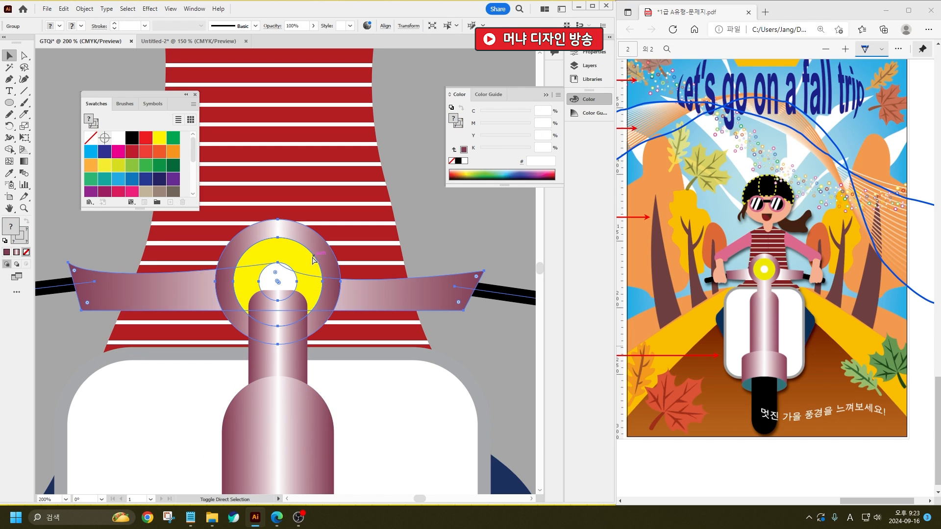
pyautogui.scroll(-3, 314, 259)
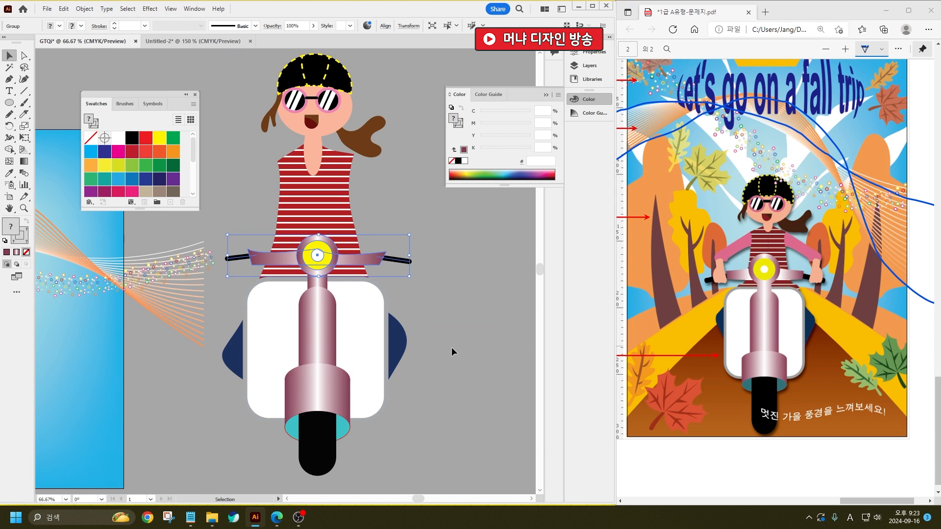
pyautogui.click(451, 346)
pyautogui.click(316, 333)
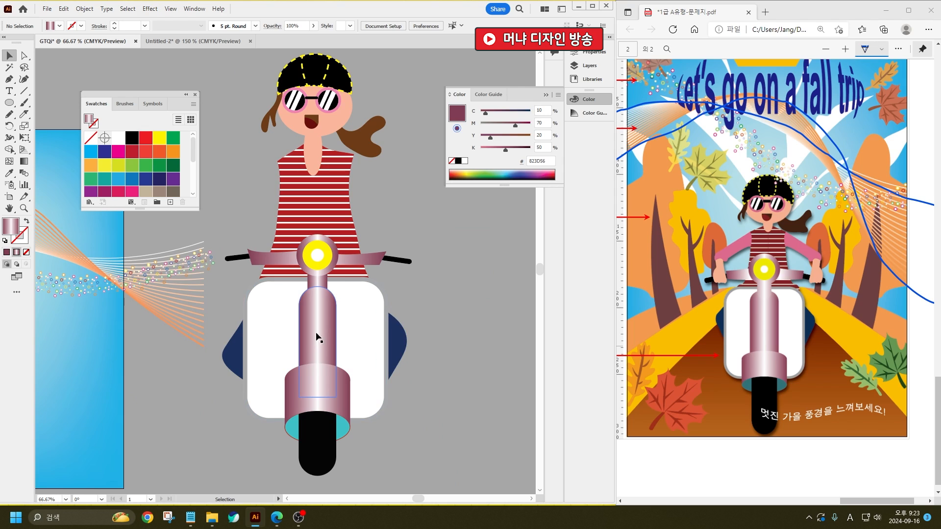
pyautogui.click(441, 404)
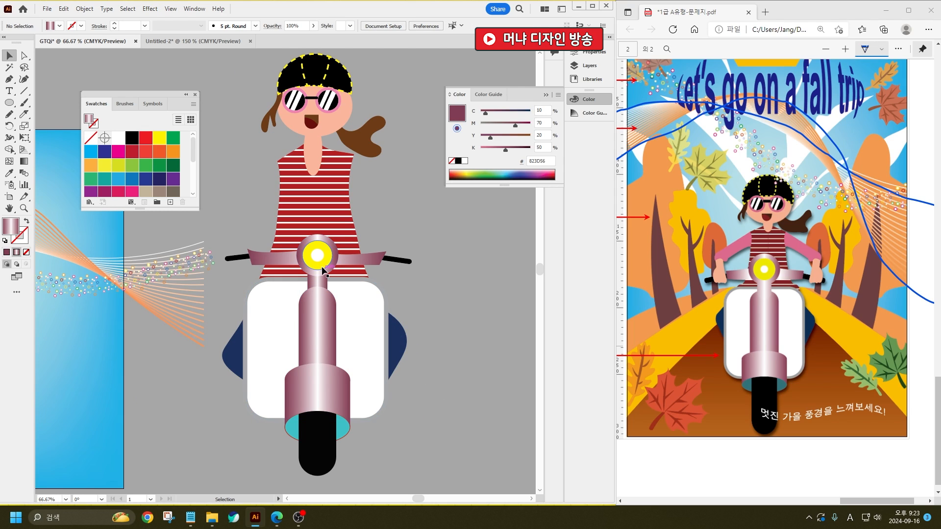
pyautogui.scroll(1, 317, 337)
pyautogui.scroll(1, 316, 299)
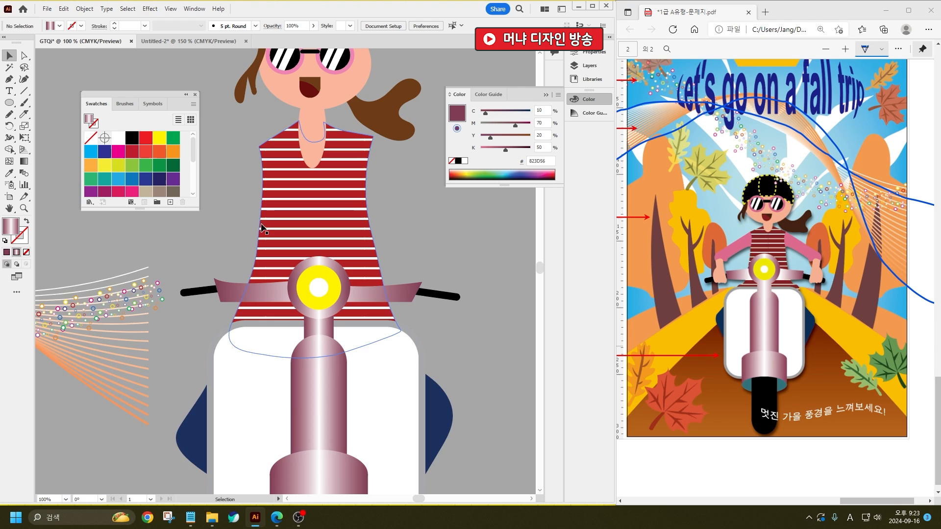
# - Draw a bent sleeve outline freehand with the Pencil tool, from the striped shirt's left shoulder out to the wrist
pyautogui.moveTo(262, 229); pyautogui.dragTo(288, 279)
pyautogui.click(380, 157)
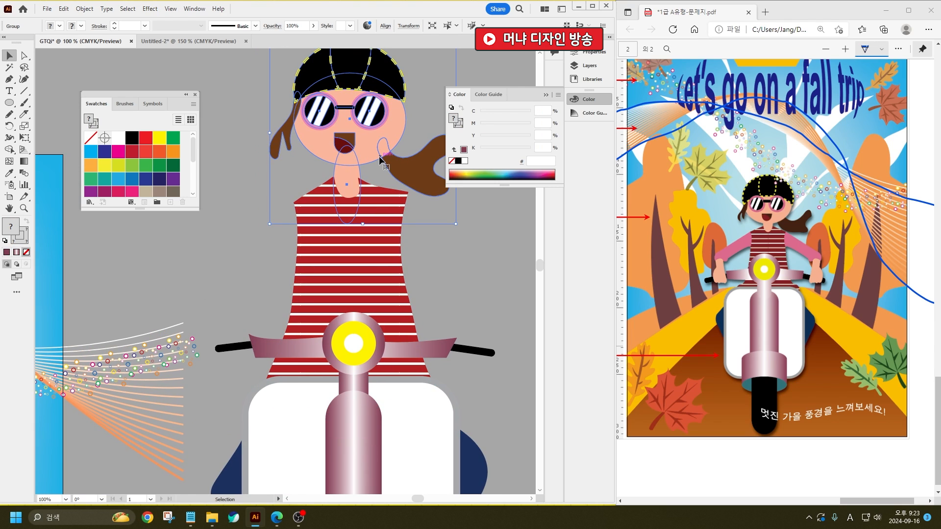
pyautogui.click(195, 260)
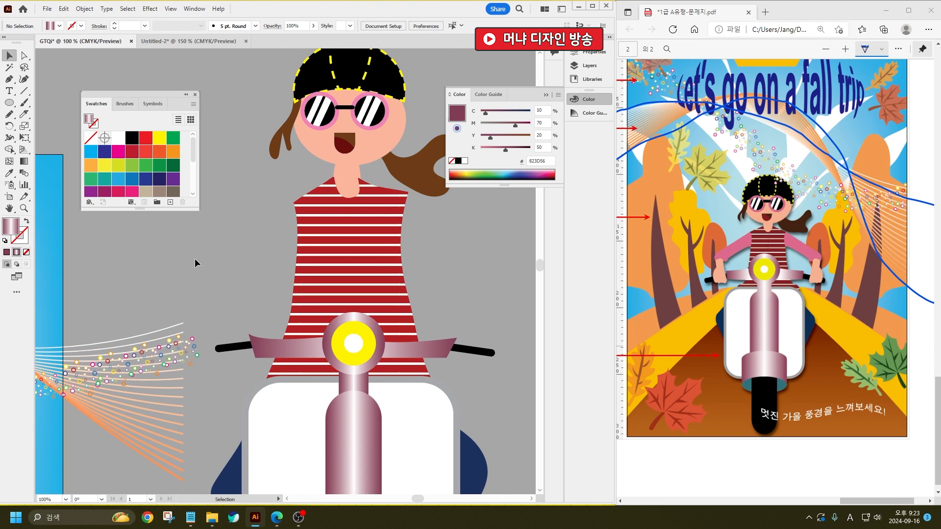
pyautogui.click(9, 114)
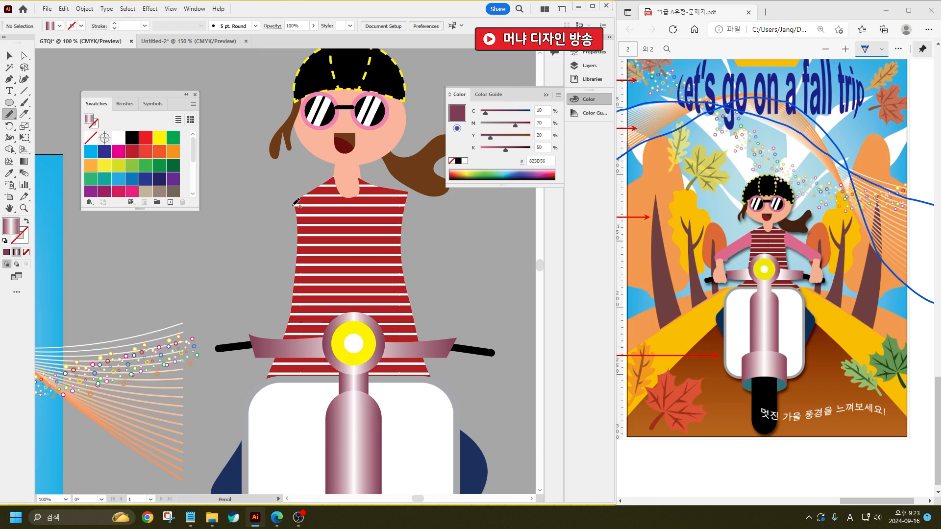
pyautogui.moveTo(216, 256); pyautogui.dragTo(305, 211)
pyautogui.moveTo(299, 200); pyautogui.dragTo(300, 202)
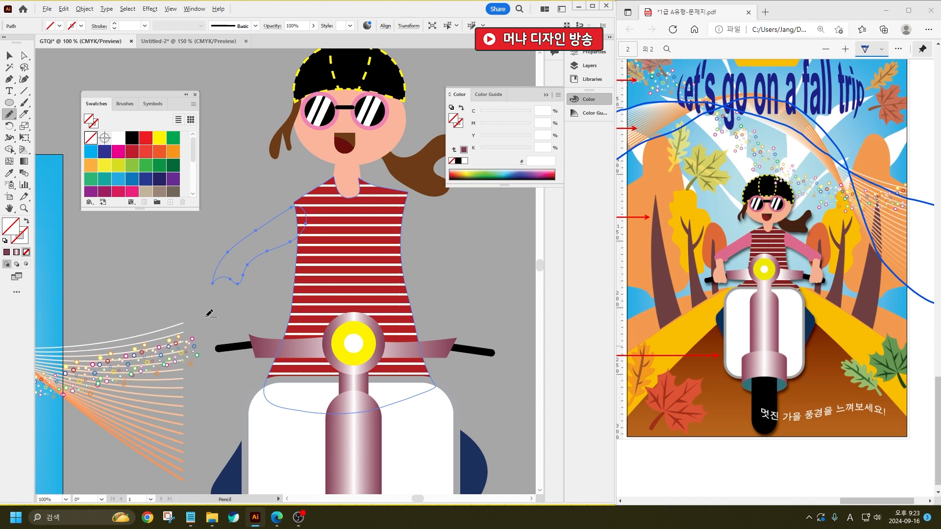
# - Draw a hand with small fingers freehand at the sleeve's wrist and fill it with the skin tone sampled from the neck
pyautogui.scroll(2, 210, 313)
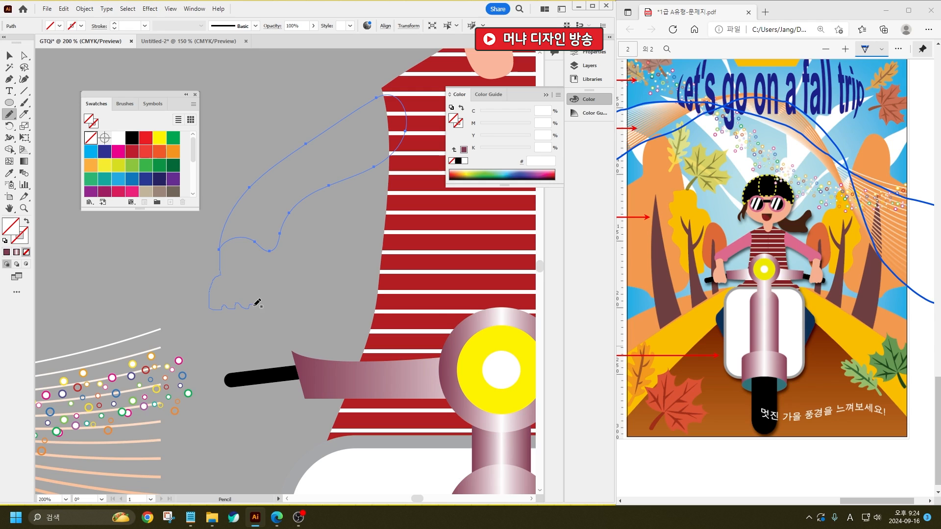
pyautogui.moveTo(254, 306); pyautogui.dragTo(270, 308)
pyautogui.moveTo(225, 244); pyautogui.dragTo(223, 245)
pyautogui.click(9, 172)
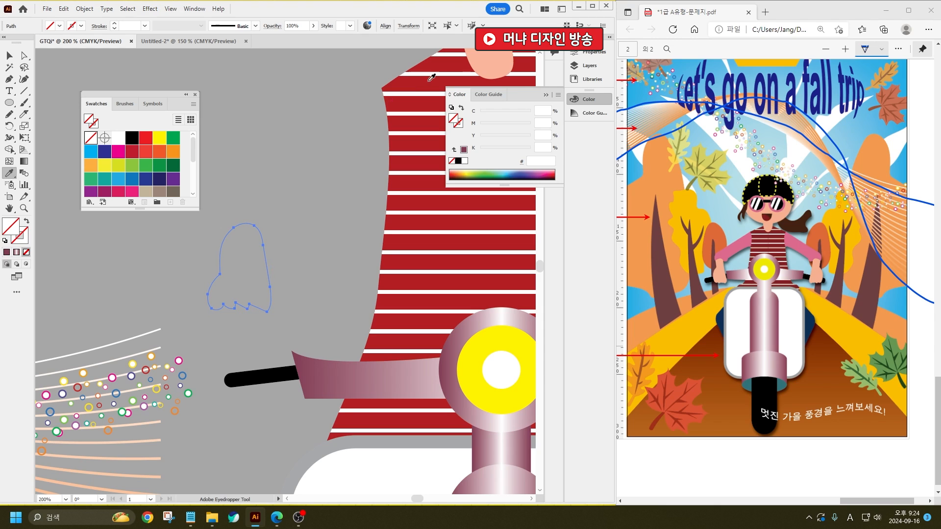
pyautogui.click(502, 57)
# - Fill the sleeve with the pink of the sunglasses frame and leave it without a stroke
pyautogui.click(10, 56)
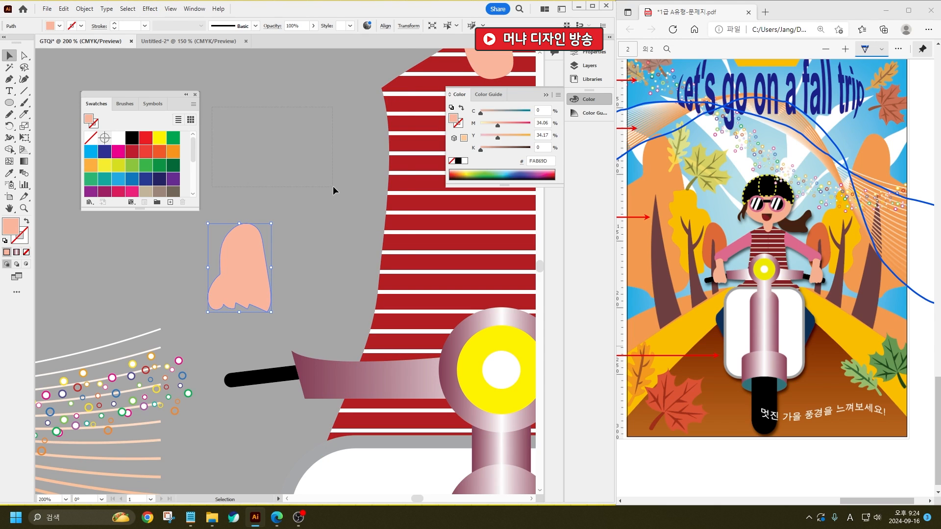
pyautogui.moveTo(333, 186); pyautogui.dragTo(334, 186)
pyautogui.scroll(-2, 187, 301)
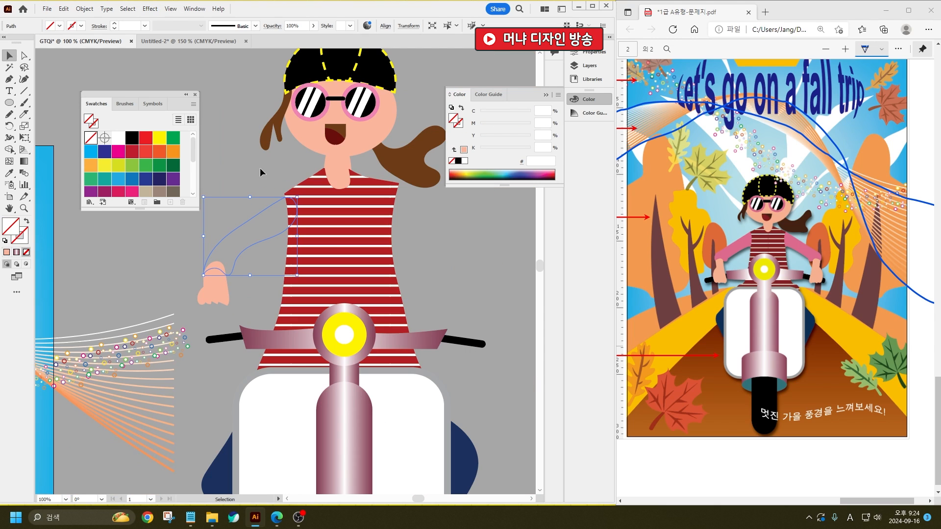
pyautogui.press('alt')
pyautogui.click(7, 174)
pyautogui.click(316, 86)
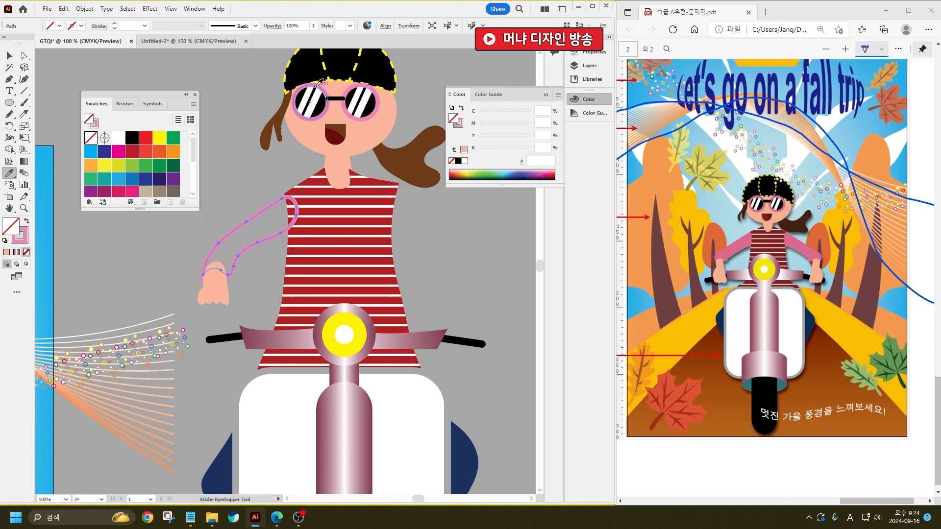
pyautogui.click(27, 222)
pyautogui.click(127, 229)
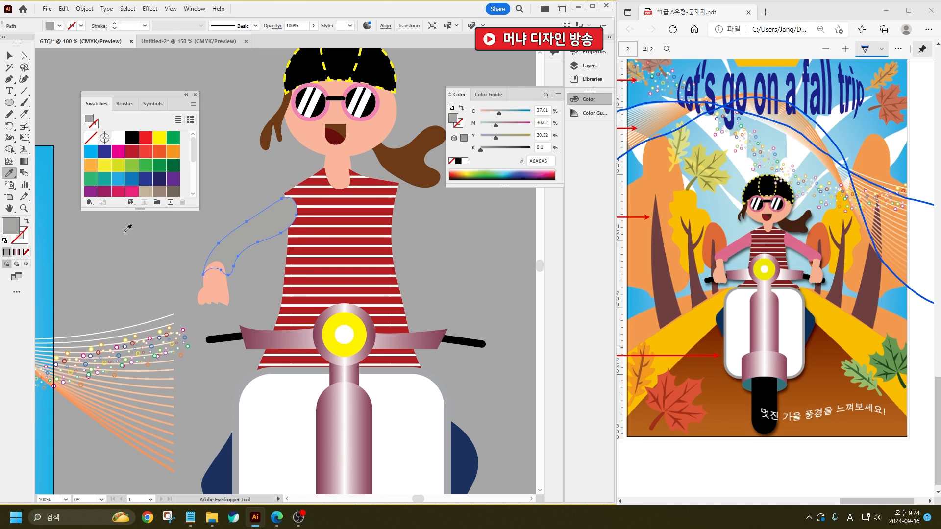
pyautogui.press('v')
pyautogui.hotkey('ctrl', 'z')
pyautogui.click(76, 187)
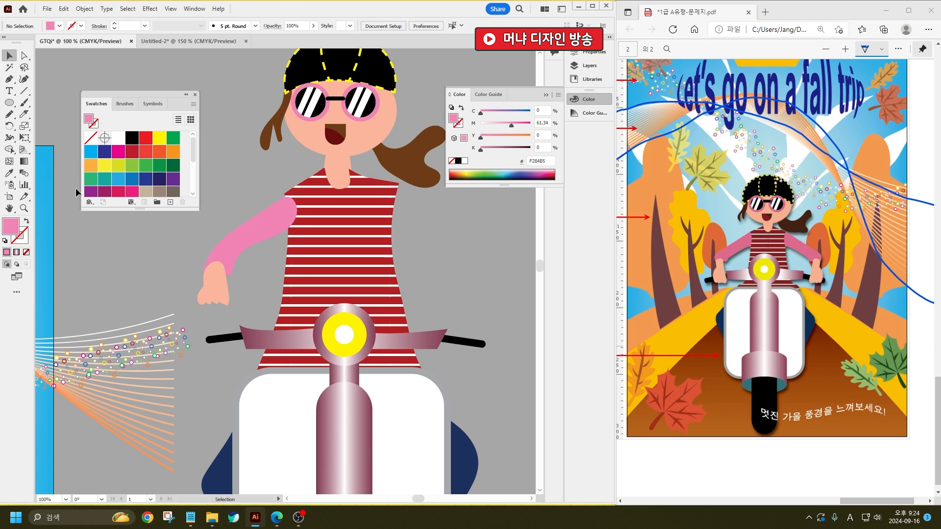
# - Shorten the striped shirt from its top edge and lower the girl's head and neck onto it
pyautogui.click(218, 288)
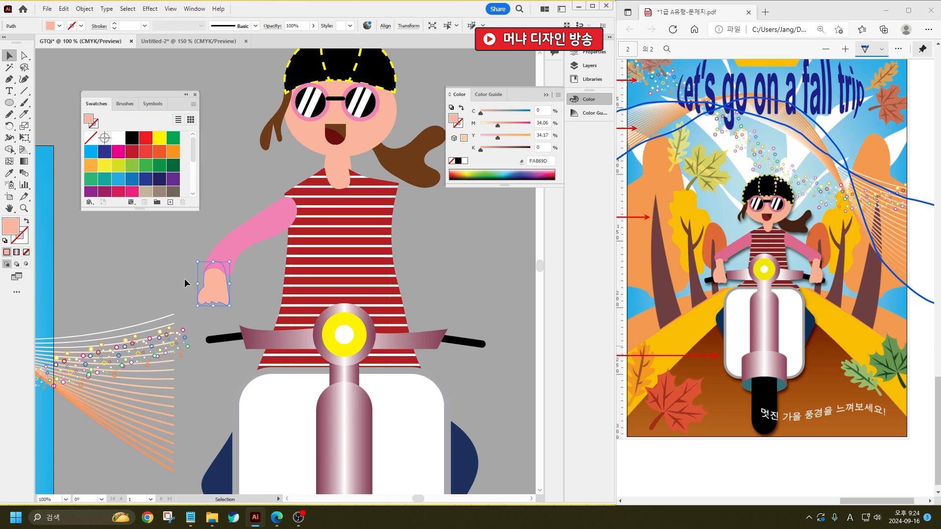
pyautogui.click(412, 292)
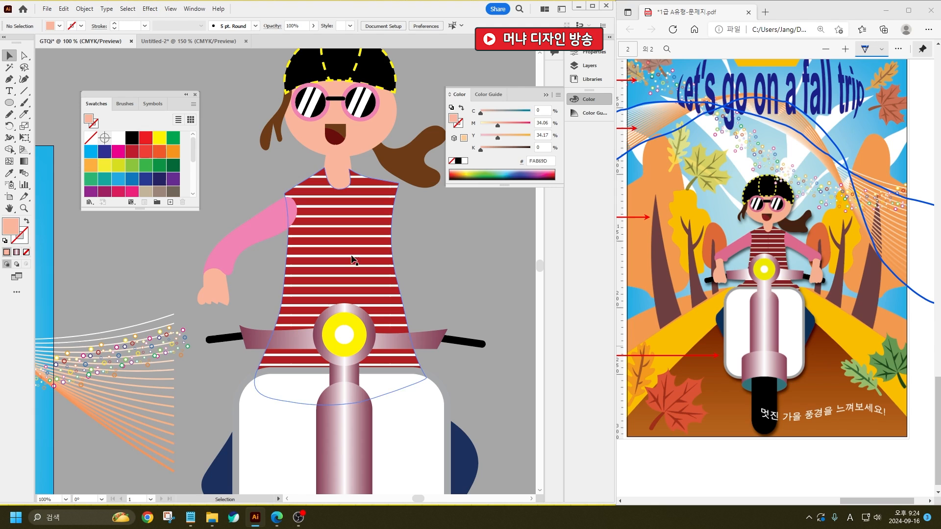
pyautogui.click(346, 260)
pyautogui.moveTo(341, 170); pyautogui.dragTo(339, 199)
pyautogui.moveTo(331, 129); pyautogui.dragTo(331, 168)
# - Lower the sleeve and hand, rotate and lengthen them so the hand meets the left handlebar grip, and group them
pyautogui.click(478, 305)
pyautogui.click(223, 276)
pyautogui.moveTo(223, 277); pyautogui.dragTo(222, 298)
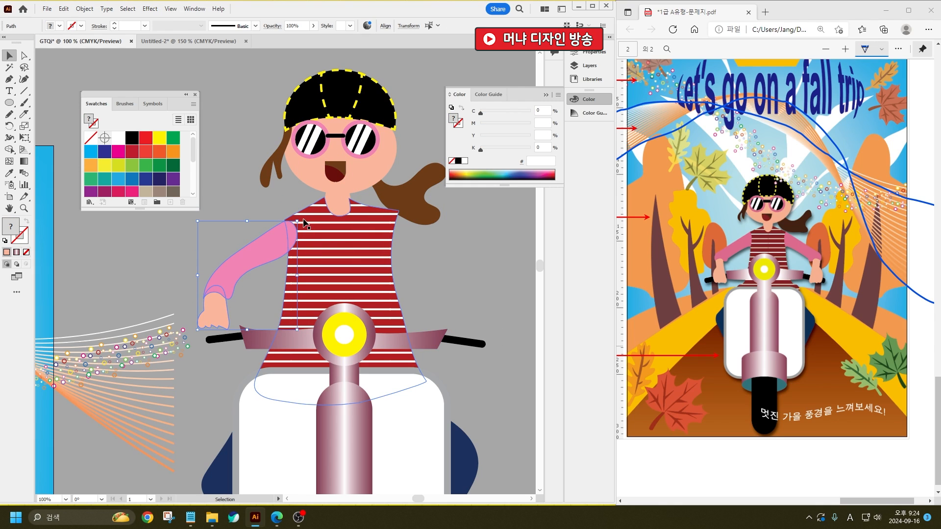
pyautogui.moveTo(301, 219); pyautogui.dragTo(294, 215)
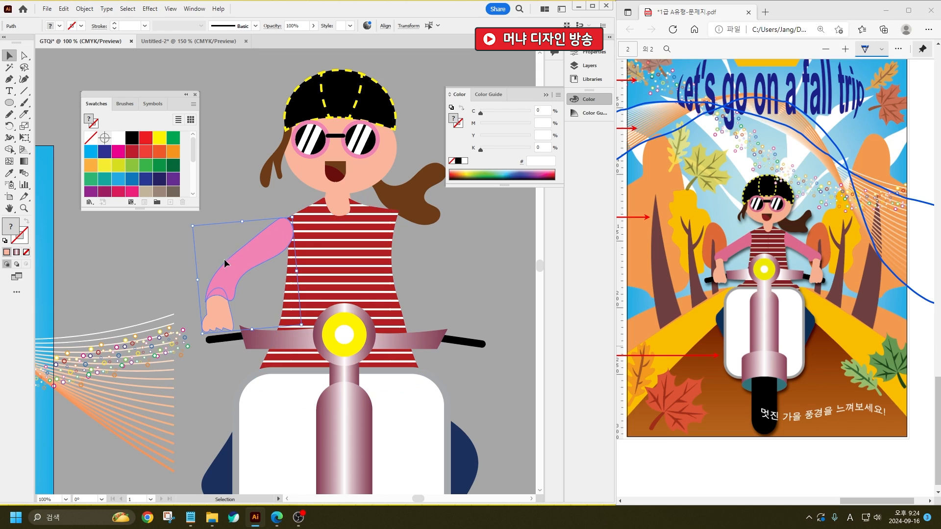
pyautogui.moveTo(252, 330); pyautogui.dragTo(256, 340)
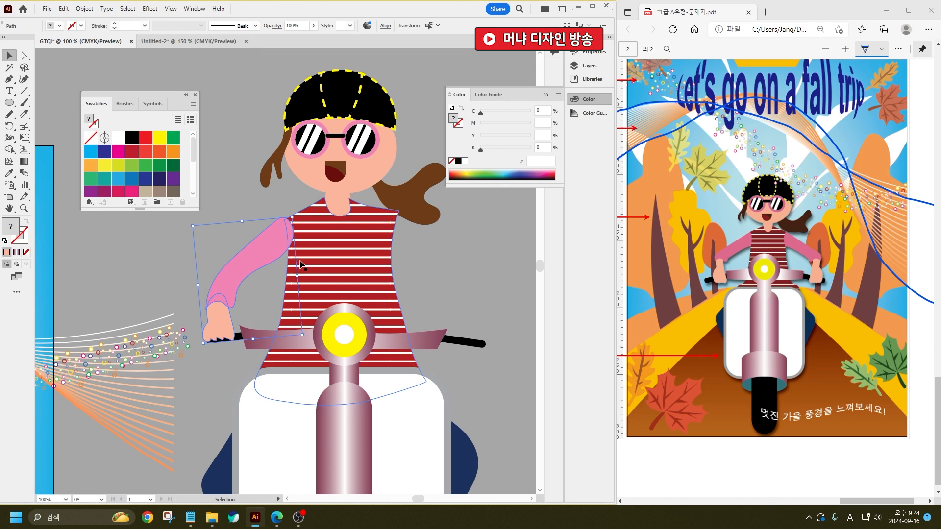
pyautogui.moveTo(280, 242); pyautogui.dragTo(284, 243)
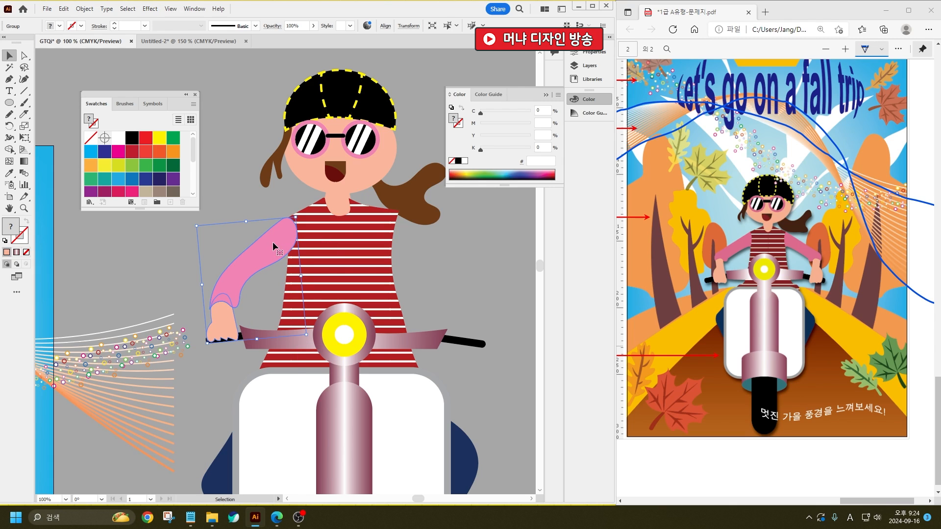
# - Reflect a copy of the arm group across the vertical axis and place it at the opposite shoulder and handlebar grip
pyautogui.rightClick(272, 242)
pyautogui.moveTo(362, 420)
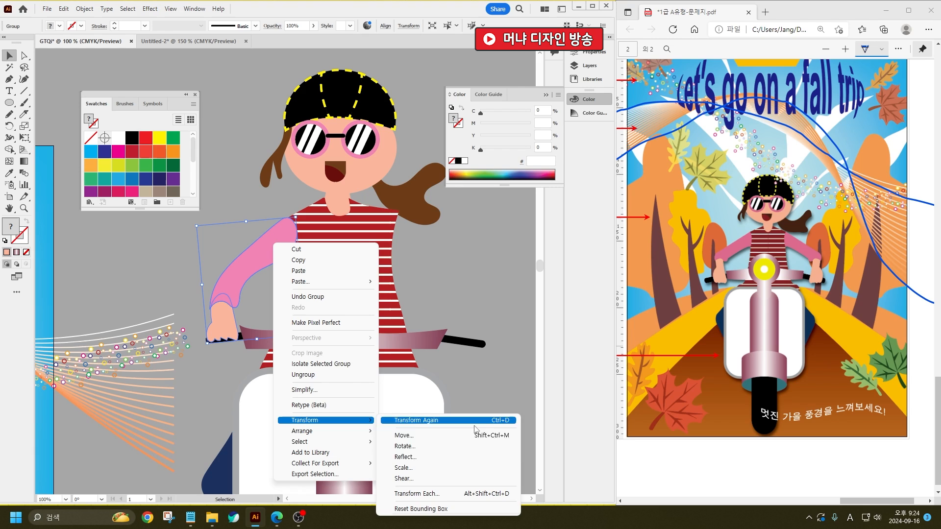
pyautogui.click(460, 457)
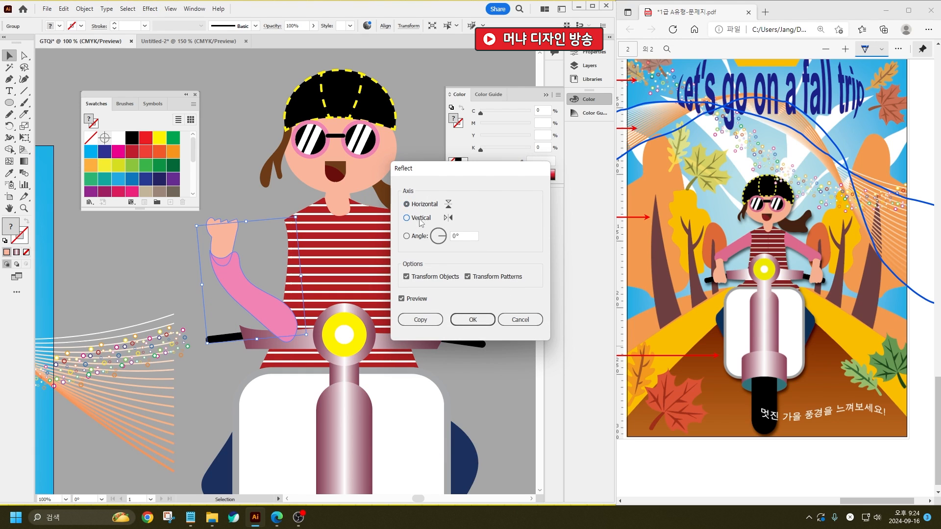
pyautogui.click(419, 221)
pyautogui.click(420, 319)
pyautogui.moveTo(233, 280); pyautogui.dragTo(420, 280)
pyautogui.click(479, 232)
# - Shift the ponytail clear and lower the striped shirt's right shoulder corner onto the top of the pink sleeve
pyautogui.click(24, 55)
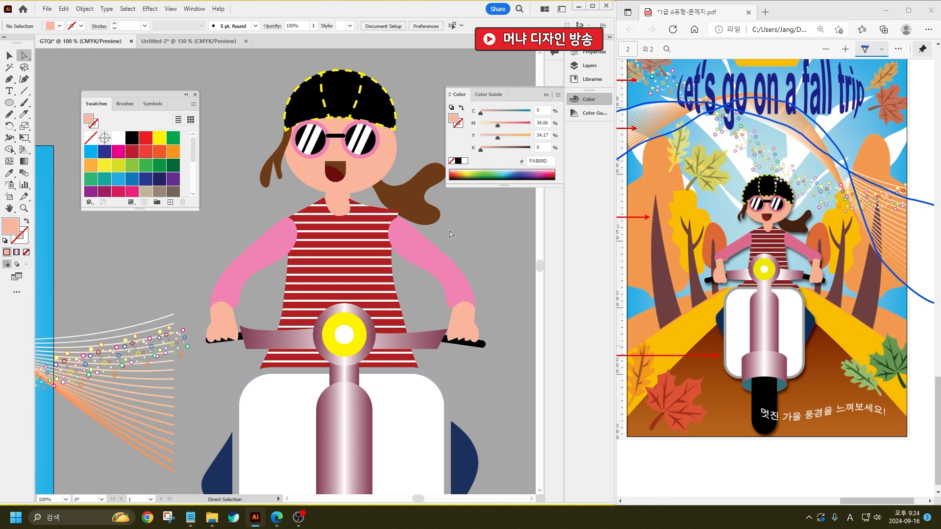
pyautogui.scroll(9, 420, 216)
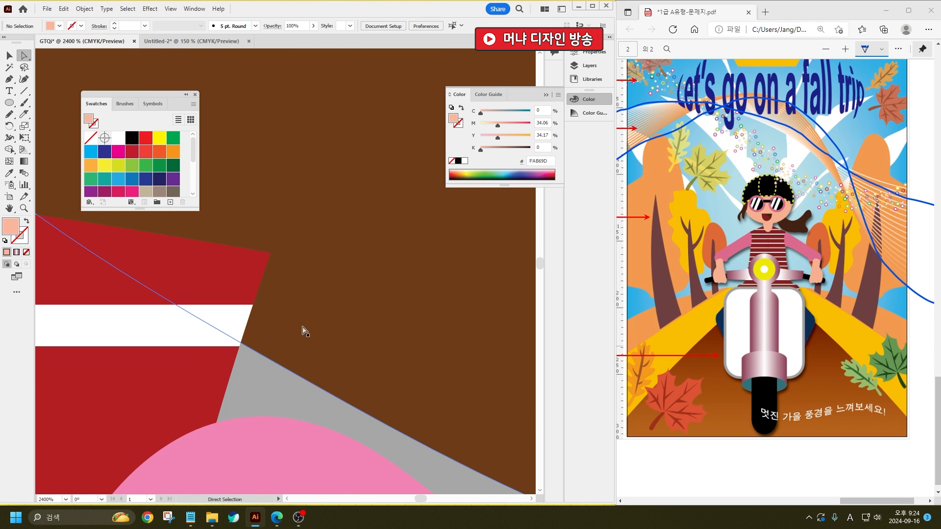
pyautogui.moveTo(319, 332); pyautogui.dragTo(349, 210)
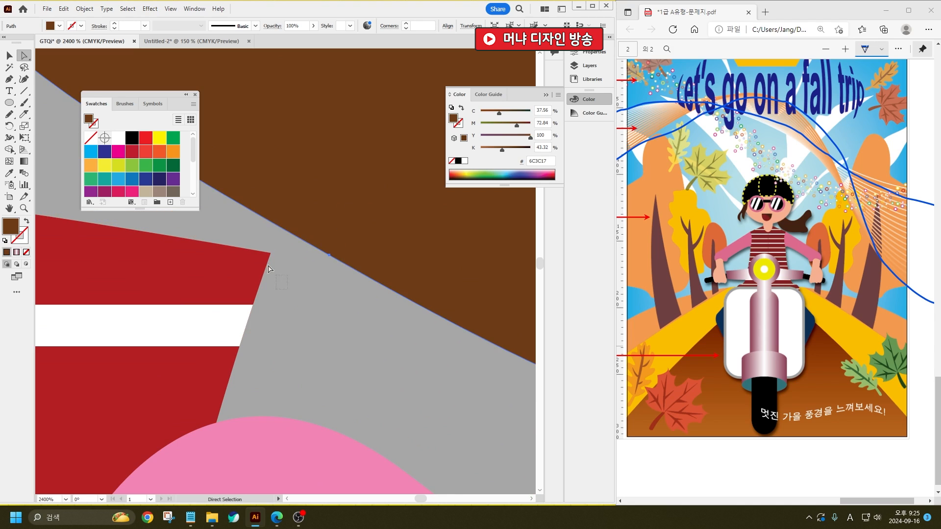
pyautogui.click(271, 251)
pyautogui.moveTo(272, 251); pyautogui.dragTo(276, 417)
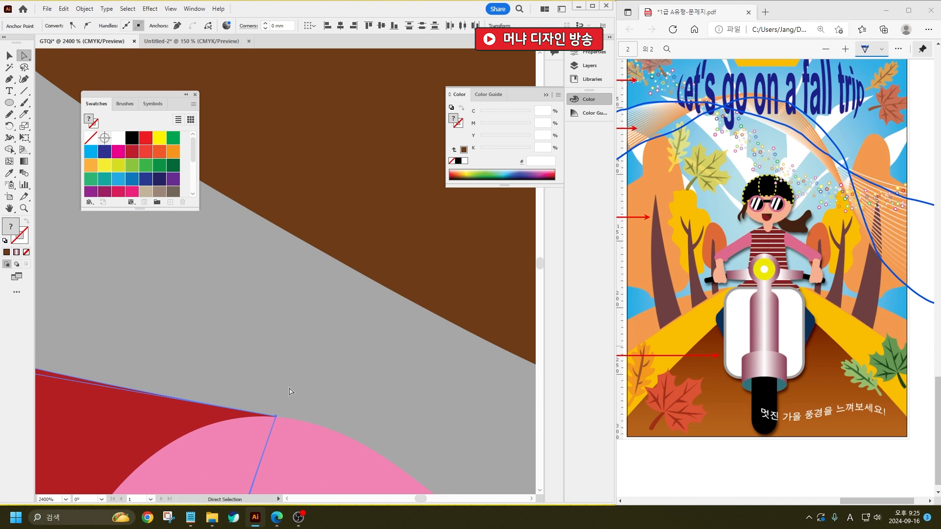
pyautogui.click(378, 356)
# - Move the brown ponytail slightly down and inward, closer to the head
pyautogui.scroll(-6, 380, 355)
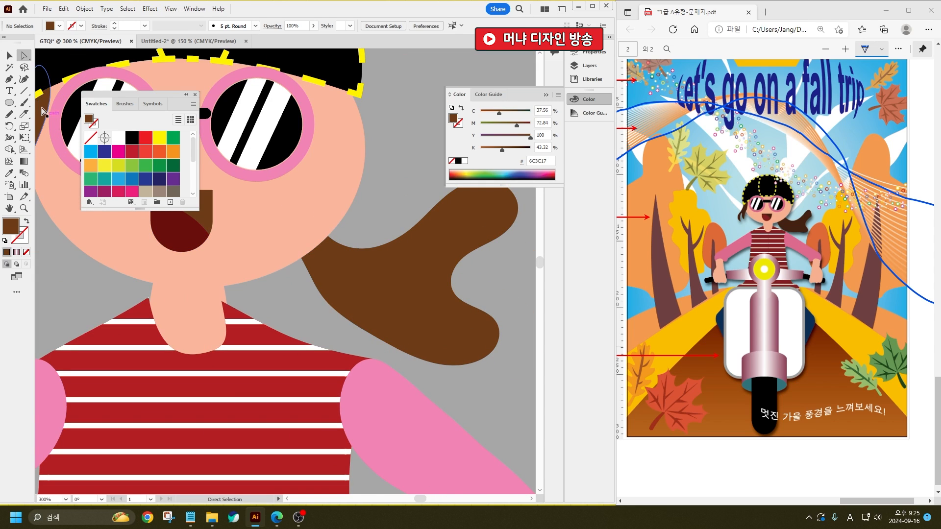
pyautogui.moveTo(395, 292)
pyautogui.mouseDown()
pyautogui.moveTo(358, 288)
pyautogui.moveTo(383, 305)
pyautogui.moveTo(382, 296)
pyautogui.mouseUp()
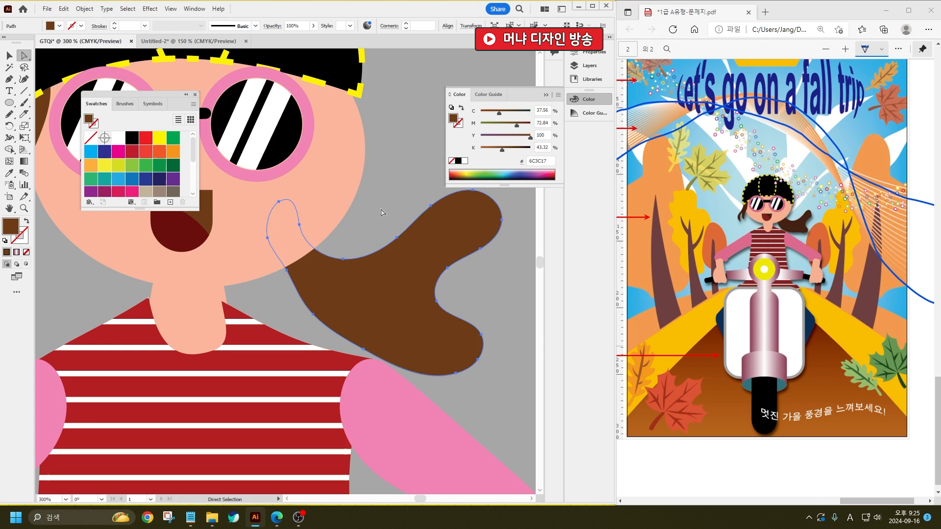
pyautogui.click(382, 212)
pyautogui.scroll(-4, 357, 252)
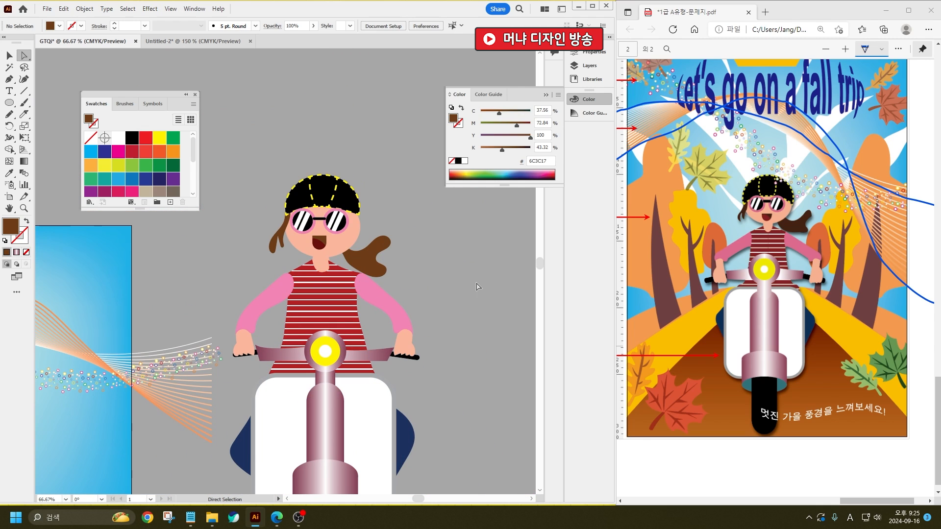
pyautogui.scroll(-3, 479, 335)
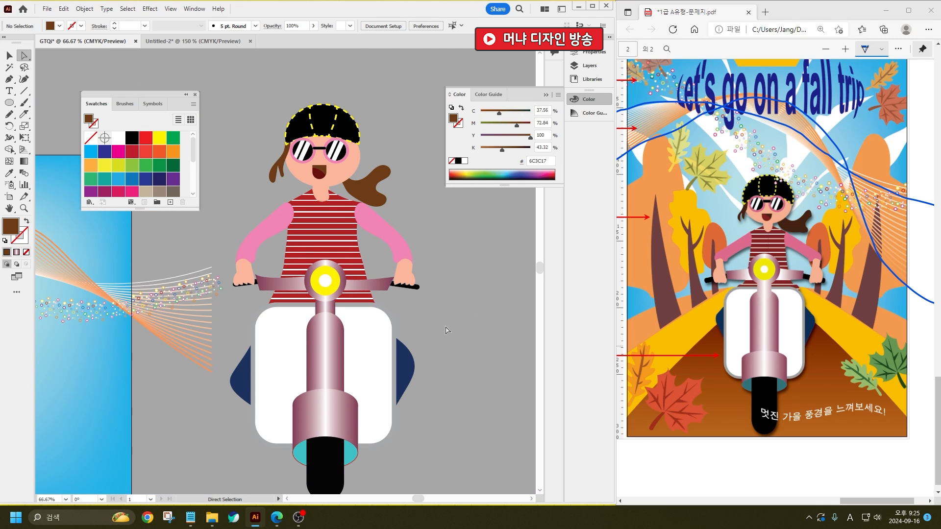
pyautogui.press('v')
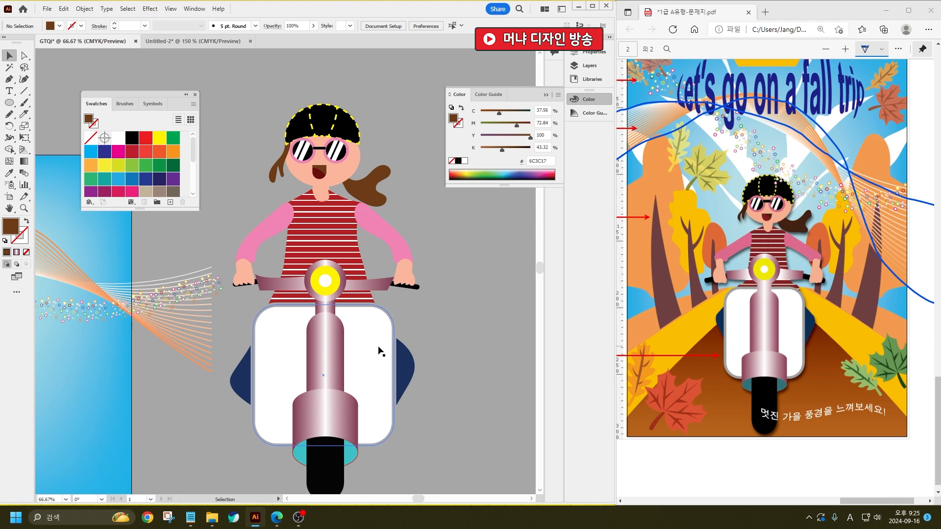
pyautogui.click(332, 353)
pyautogui.keyDown('shift'); pyautogui.click(343, 278); pyautogui.keyUp('shift')
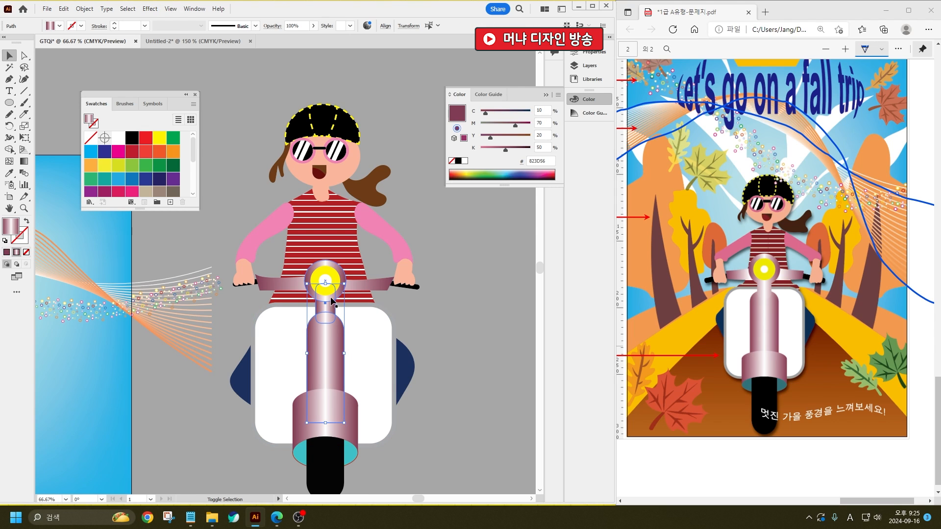
pyautogui.keyDown('shift'); pyautogui.click(347, 282); pyautogui.keyUp('shift')
pyautogui.keyDown('shift'); pyautogui.click(345, 316); pyautogui.keyUp('shift')
# - Apply a wider horizontal linear gradient across the central column, steering neck and headlight ring together
pyautogui.scroll(2, 343, 313)
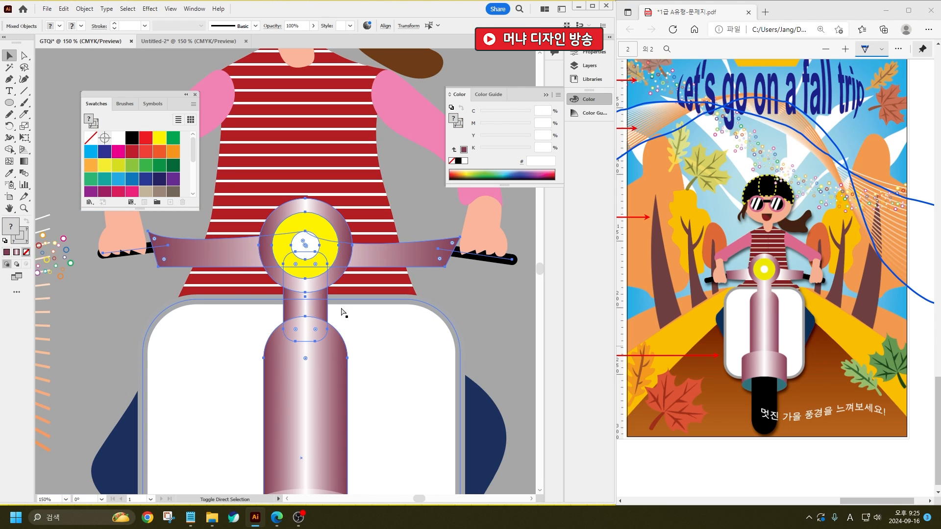
pyautogui.click(330, 343)
pyautogui.keyDown('shift'); pyautogui.click(293, 311); pyautogui.keyUp('shift')
pyautogui.keyDown('shift'); pyautogui.click(272, 273); pyautogui.keyUp('shift')
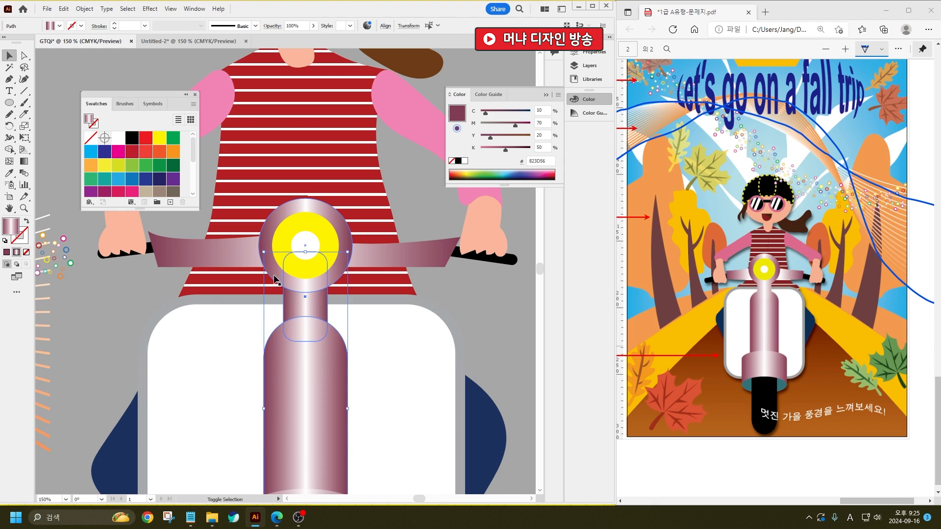
pyautogui.press('g')
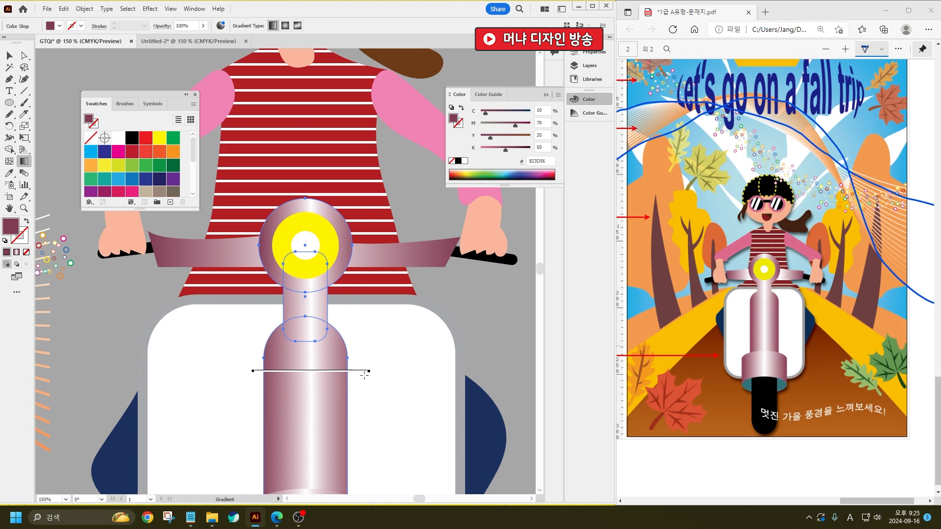
pyautogui.scroll(-3, 359, 223)
pyautogui.scroll(-3, 359, 223)
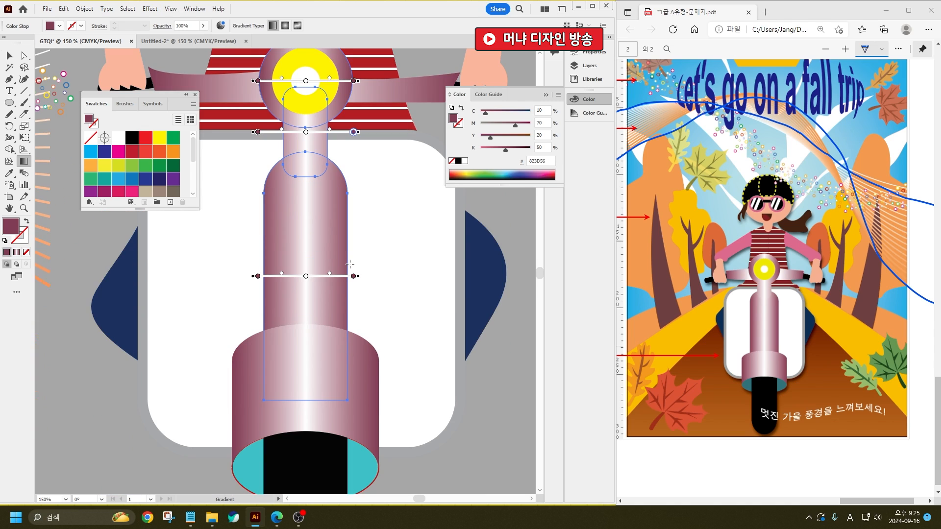
pyautogui.click(10, 56)
pyautogui.click(501, 404)
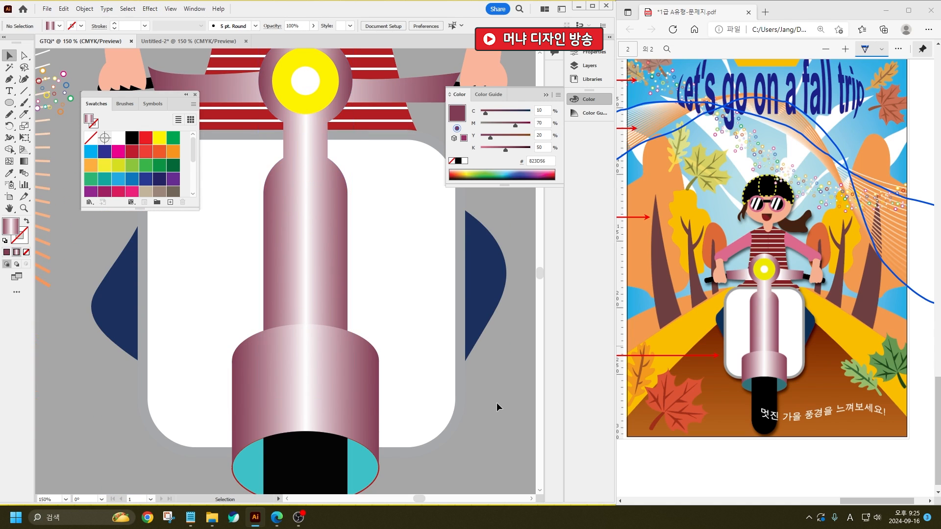
pyautogui.scroll(-4, 352, 345)
pyautogui.scroll(2, 341, 287)
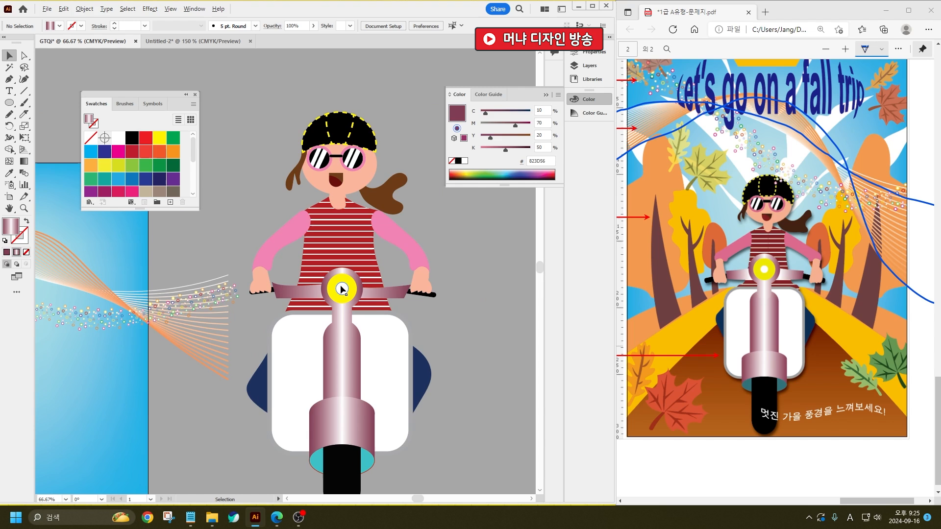
# - Scale the girl-and-scooter group down to about 84 × 179 mm and place it in the lower middle of the artboard
pyautogui.scroll(-3, 433, 348)
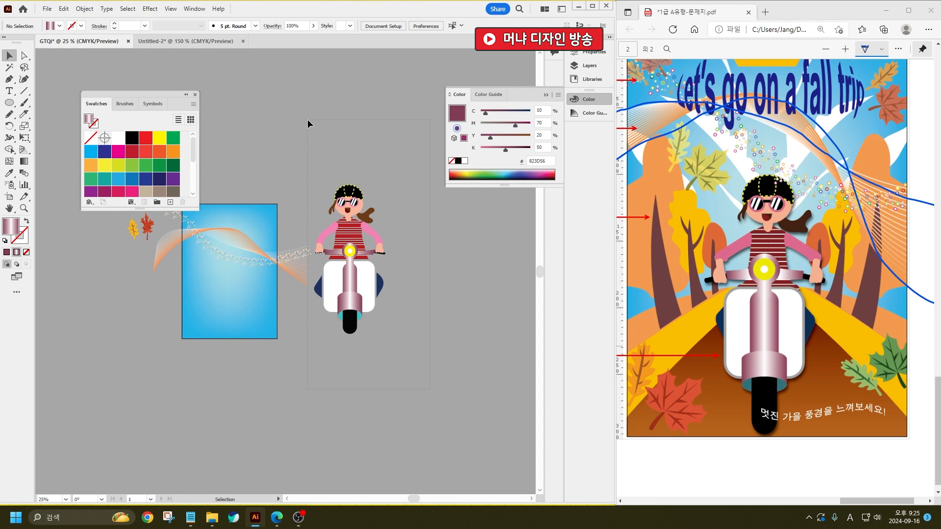
pyautogui.moveTo(316, 129); pyautogui.dragTo(385, 279)
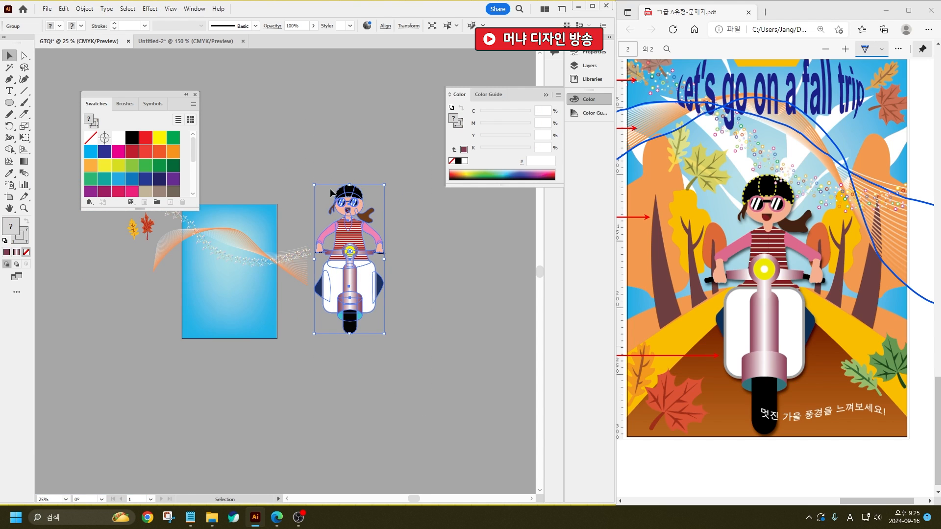
pyautogui.moveTo(316, 187); pyautogui.dragTo(344, 219)
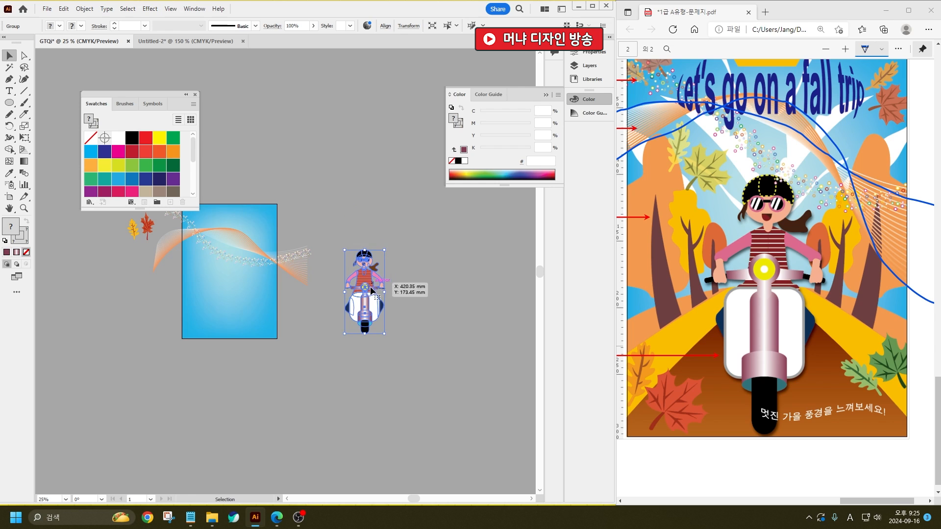
pyautogui.moveTo(365, 292); pyautogui.dragTo(234, 290)
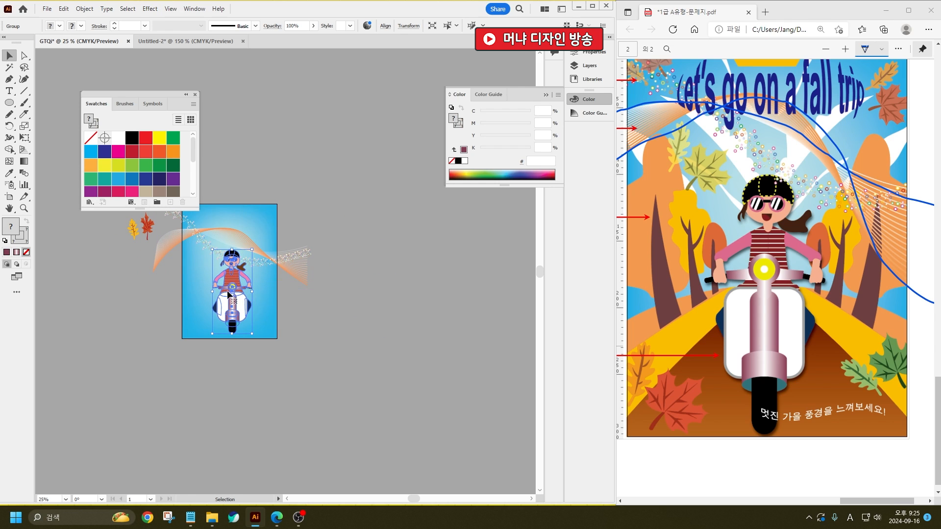
pyautogui.scroll(2, 204, 265)
pyautogui.moveTo(249, 356); pyautogui.dragTo(246, 365)
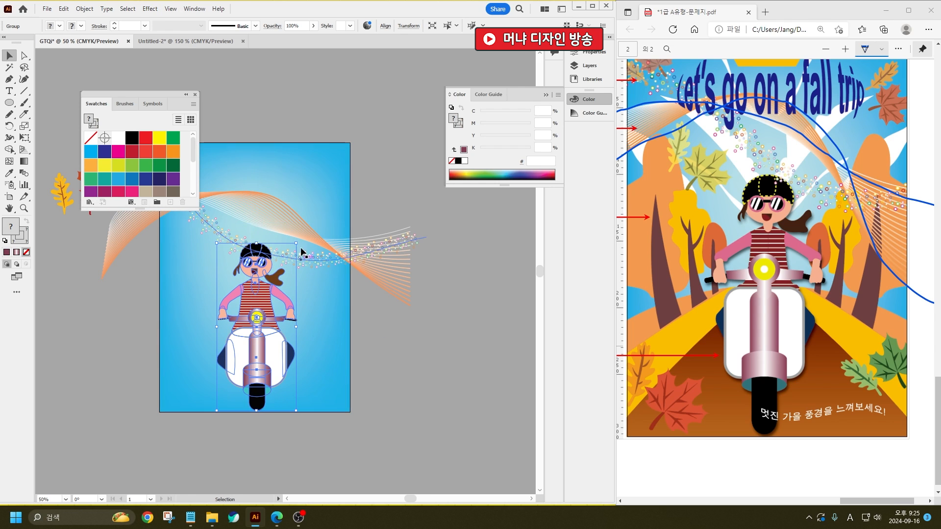
pyautogui.moveTo(297, 242); pyautogui.dragTo(294, 249)
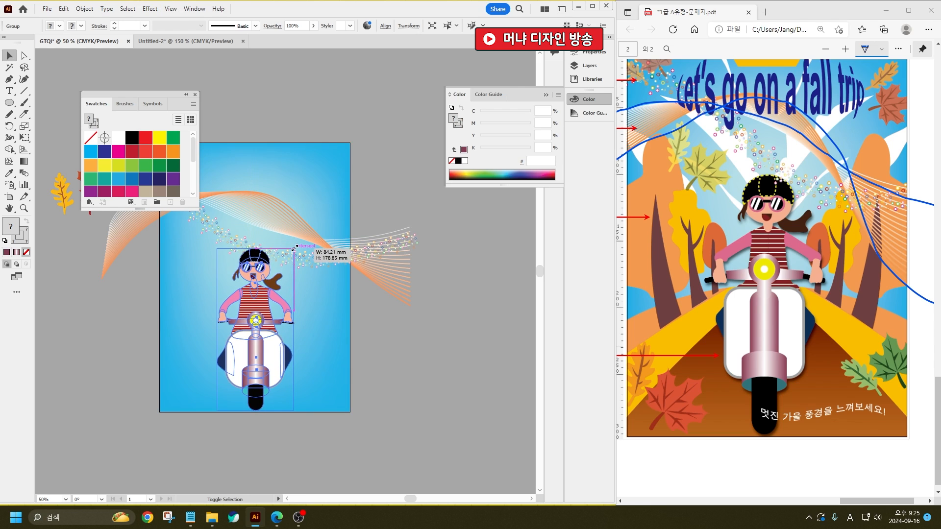
# - Remove the red outline from the teal ellipse behind the scooter's front tyre
pyautogui.scroll(3, 248, 413)
pyautogui.click(265, 448)
pyautogui.scroll(2, 251, 343)
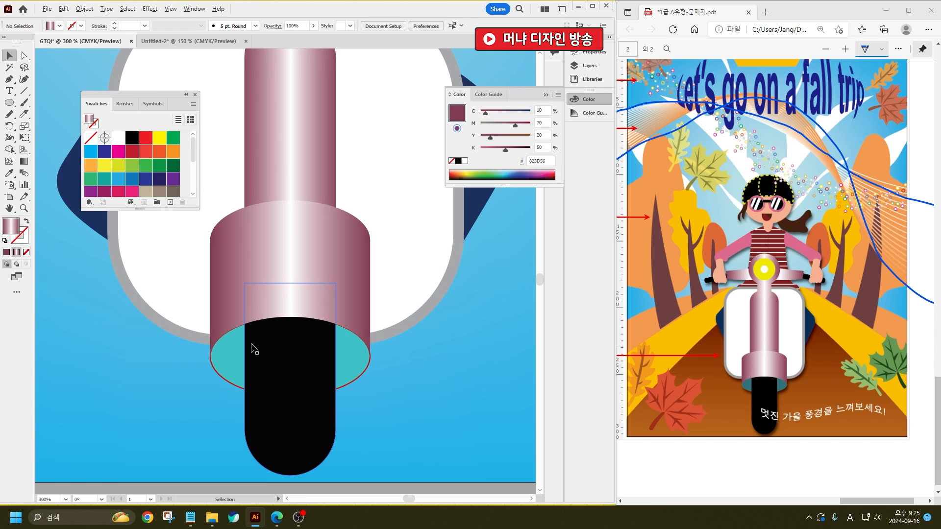
pyautogui.click(27, 56)
pyautogui.click(259, 391)
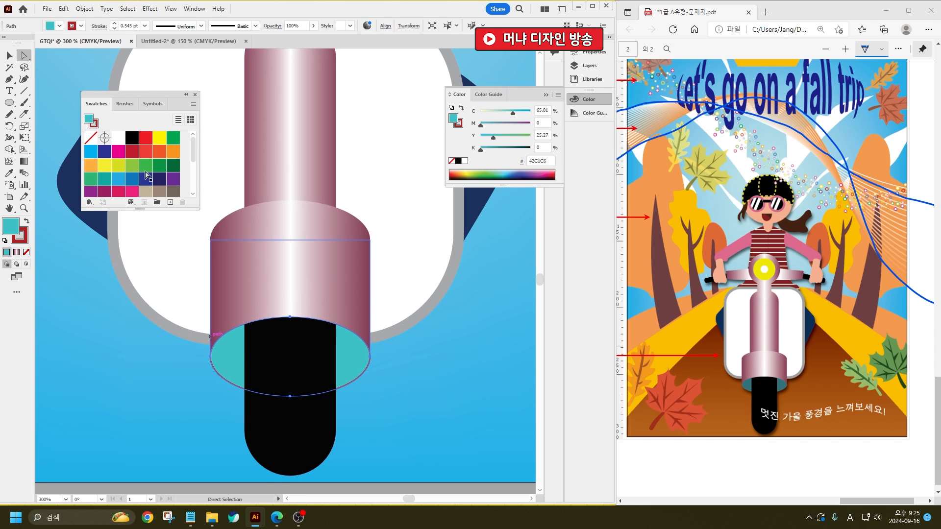
pyautogui.click(59, 26)
pyautogui.click(7, 43)
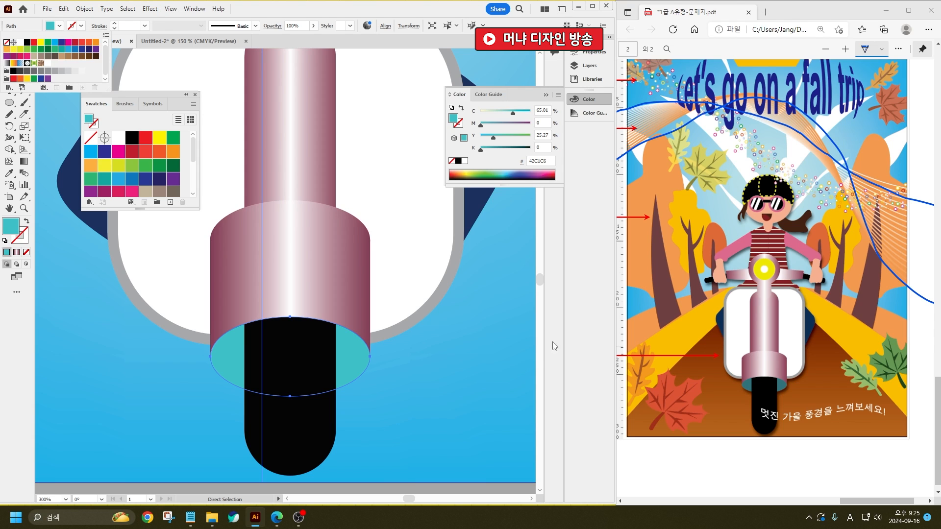
# - Add a Multiply drop shadow to the girl-and-scooter group with 75% opacity, 2.469 mm offsets and 1.764 mm blur
pyautogui.scroll(-2, 319, 377)
pyautogui.scroll(-3, 352, 411)
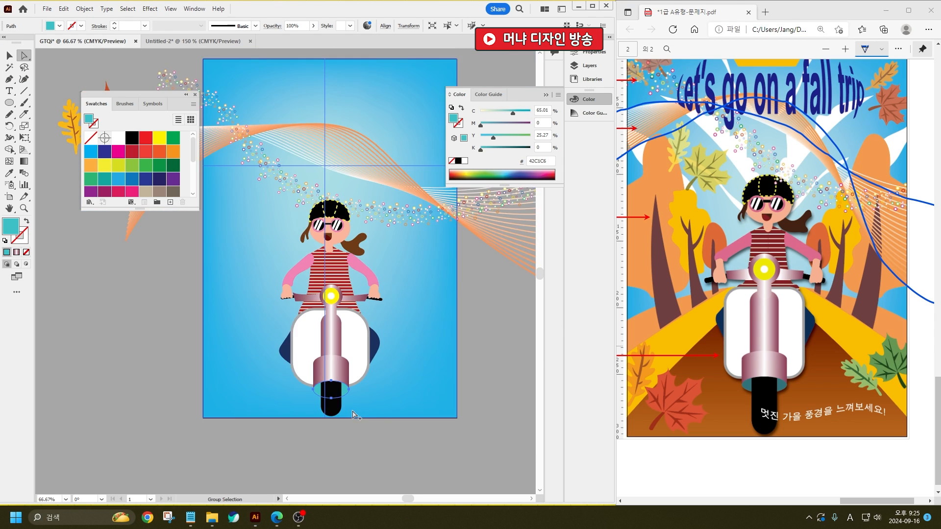
pyautogui.click(9, 56)
pyautogui.click(313, 319)
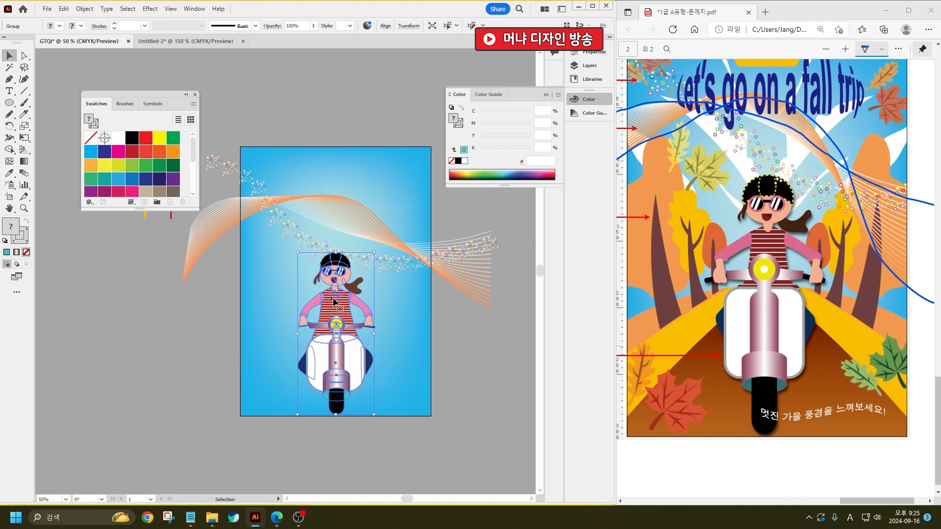
pyautogui.click(151, 10)
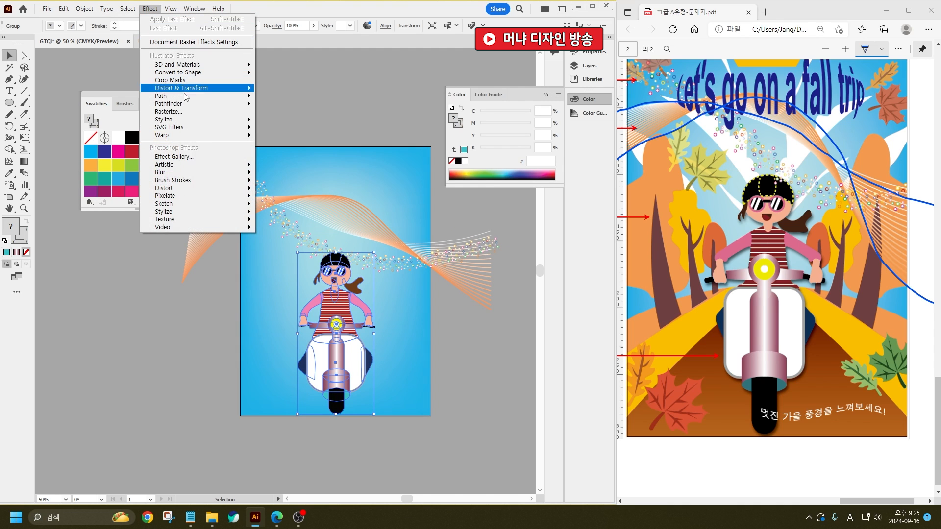
pyautogui.moveTo(167, 119)
pyautogui.click(292, 121)
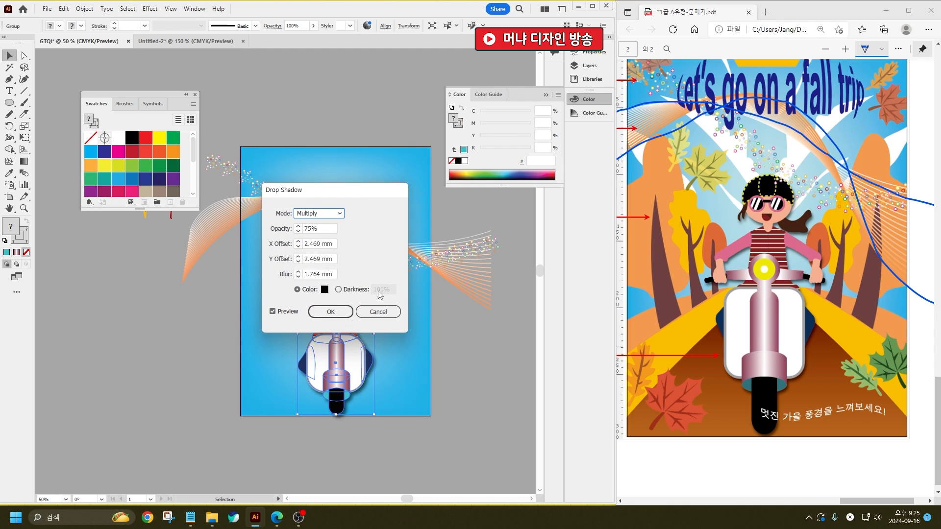
pyautogui.click(328, 311)
pyautogui.click(442, 452)
pyautogui.scroll(1, 419, 317)
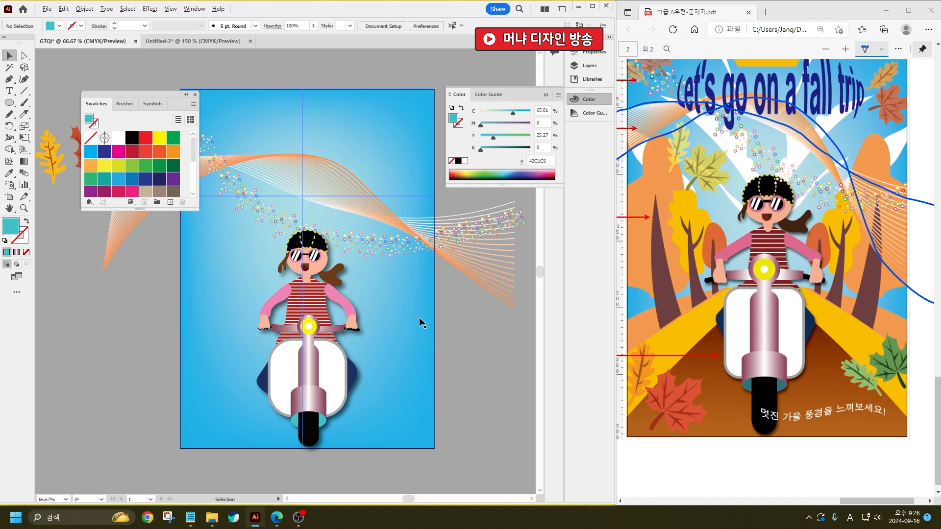
# - Create a 210 × 297 mm rectangle and position it in the empty area beside the artboard
pyautogui.scroll(-1, 228, 294)
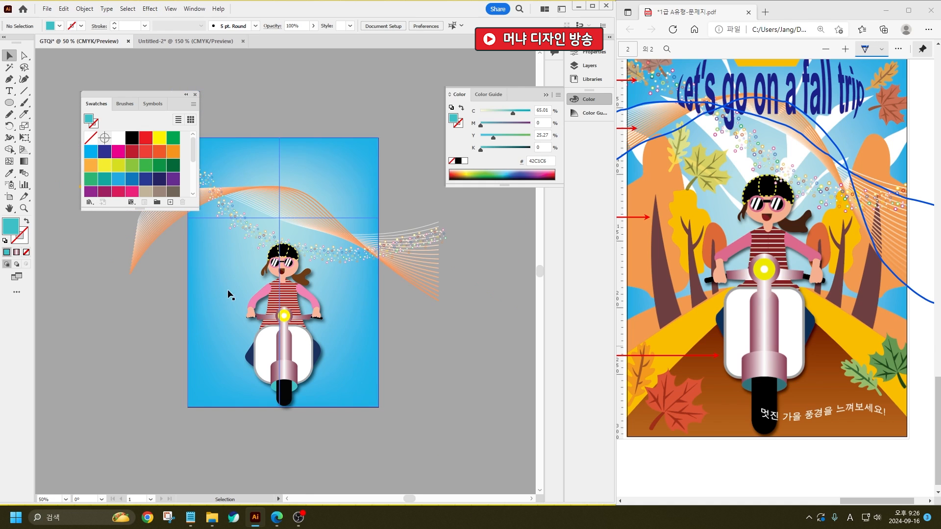
pyautogui.moveTo(389, 393); pyautogui.dragTo(202, 369)
pyautogui.moveTo(9, 102); pyautogui.dragTo(49, 101)
pyautogui.click(329, 252)
pyautogui.write('210')
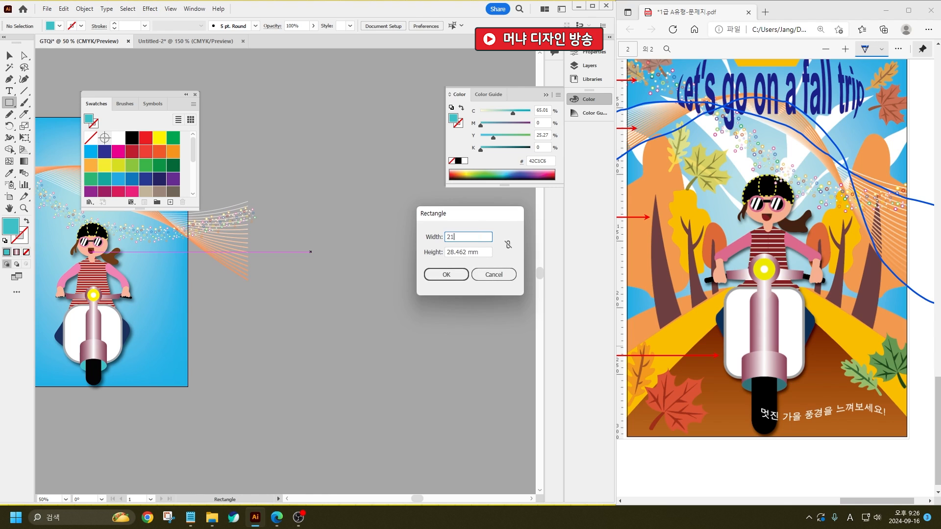
pyautogui.press('Tab')
pyautogui.write('297')
pyautogui.press('Return')
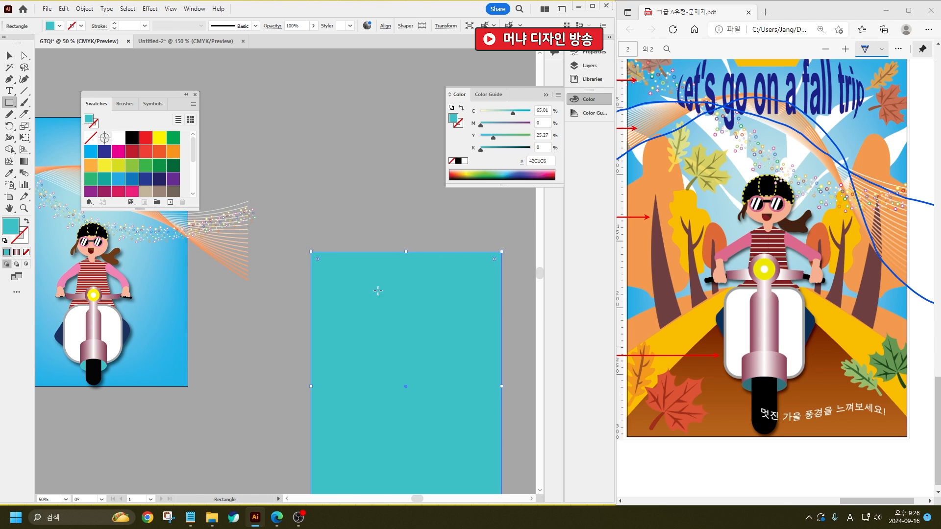
pyautogui.scroll(-3, 378, 290)
pyautogui.press('v')
pyautogui.moveTo(397, 332); pyautogui.dragTo(322, 201)
pyautogui.scroll(3, 319, 205)
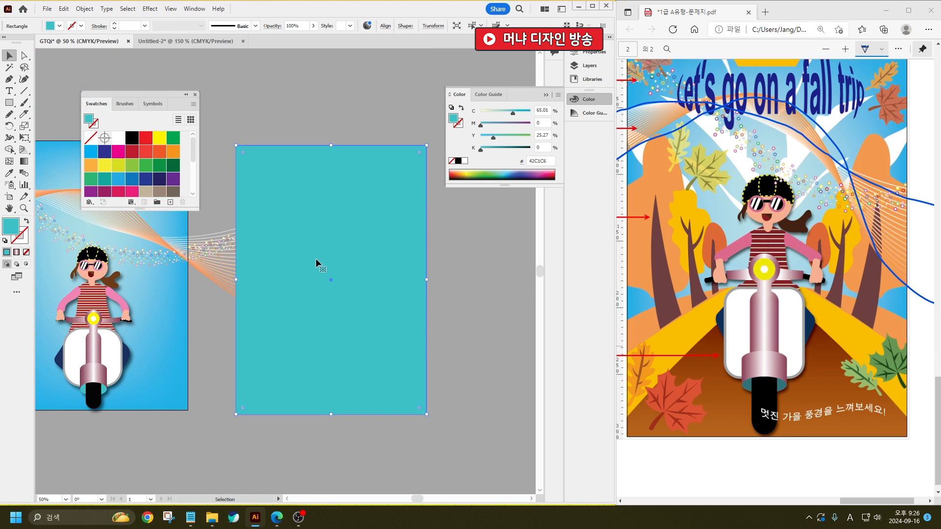
# - Knife the rectangle along two pairs of converging diagonals for the road and a curved horizon, and delete the piece above the horizon
pyautogui.click(24, 114)
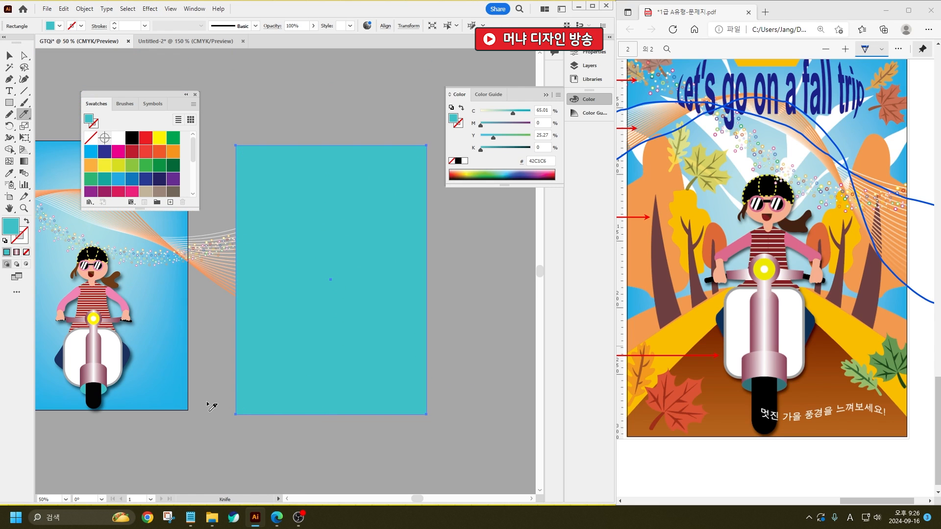
pyautogui.moveTo(218, 403)
pyautogui.mouseDown()
pyautogui.moveTo(389, 315)
pyautogui.moveTo(370, 288)
pyautogui.moveTo(333, 268)
pyautogui.mouseUp()
pyautogui.moveTo(445, 408)
pyautogui.mouseDown()
pyautogui.moveTo(342, 260)
pyautogui.moveTo(309, 251)
pyautogui.mouseUp()
pyautogui.moveTo(211, 367); pyautogui.dragTo(332, 226)
pyautogui.moveTo(445, 369)
pyautogui.mouseDown()
pyautogui.moveTo(374, 265)
pyautogui.moveTo(313, 211)
pyautogui.mouseUp()
pyautogui.moveTo(211, 297)
pyautogui.mouseDown()
pyautogui.moveTo(289, 240)
pyautogui.moveTo(349, 238)
pyautogui.moveTo(430, 262)
pyautogui.moveTo(454, 284)
pyautogui.moveTo(478, 338)
pyautogui.mouseUp()
pyautogui.hotkey('ctrl', 'z')
pyautogui.moveTo(432, 269)
pyautogui.mouseDown()
pyautogui.moveTo(359, 237)
pyautogui.moveTo(297, 233)
pyautogui.moveTo(248, 244)
pyautogui.moveTo(218, 268)
pyautogui.moveTo(237, 249)
pyautogui.moveTo(336, 236)
pyautogui.moveTo(410, 254)
pyautogui.moveTo(446, 291)
pyautogui.moveTo(414, 264)
pyautogui.moveTo(339, 244)
pyautogui.moveTo(294, 242)
pyautogui.moveTo(203, 264)
pyautogui.mouseUp()
pyautogui.press('ctrl')
pyautogui.hotkey('ctrl', 'z')
pyautogui.press('v')
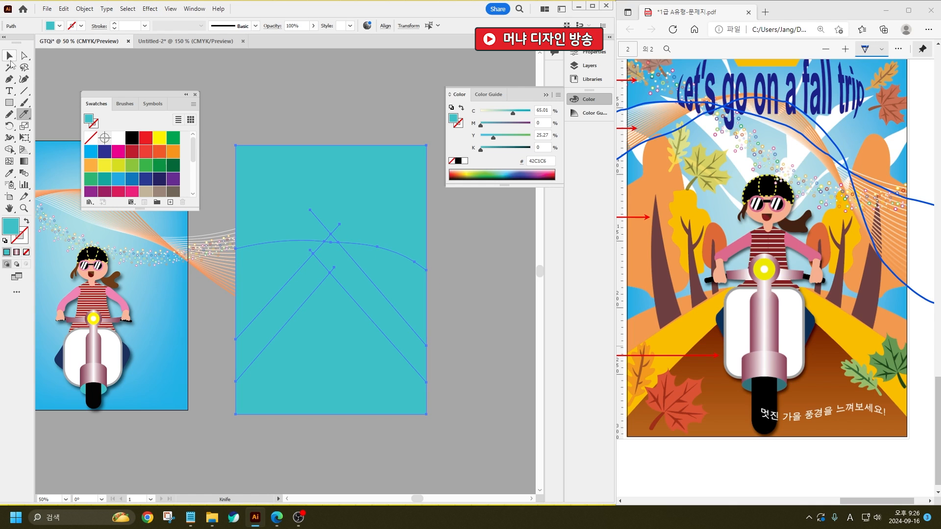
pyautogui.moveTo(307, 149); pyautogui.dragTo(312, 81)
pyautogui.press('Delete')
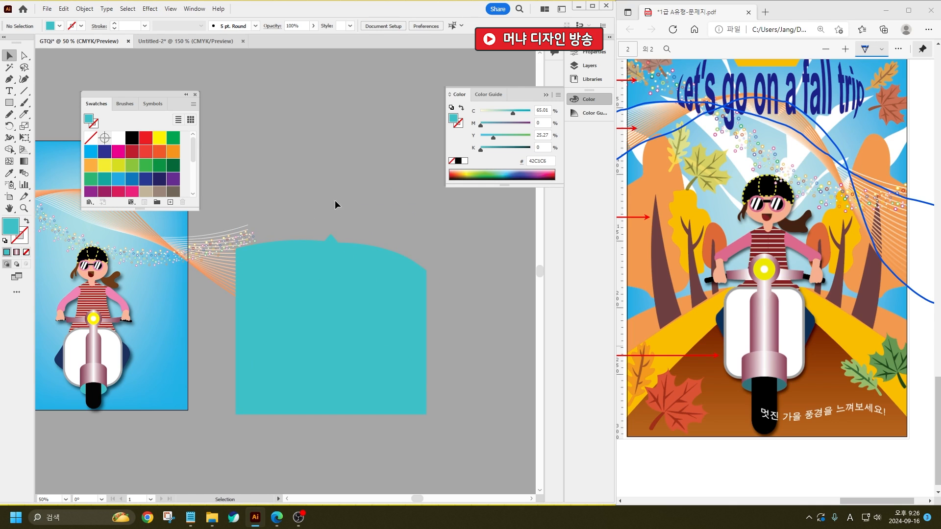
# - Bring the colour specifications into view in the reference PDF and apply the current linear gradient to the central triangular road piece
pyautogui.click(313, 405)
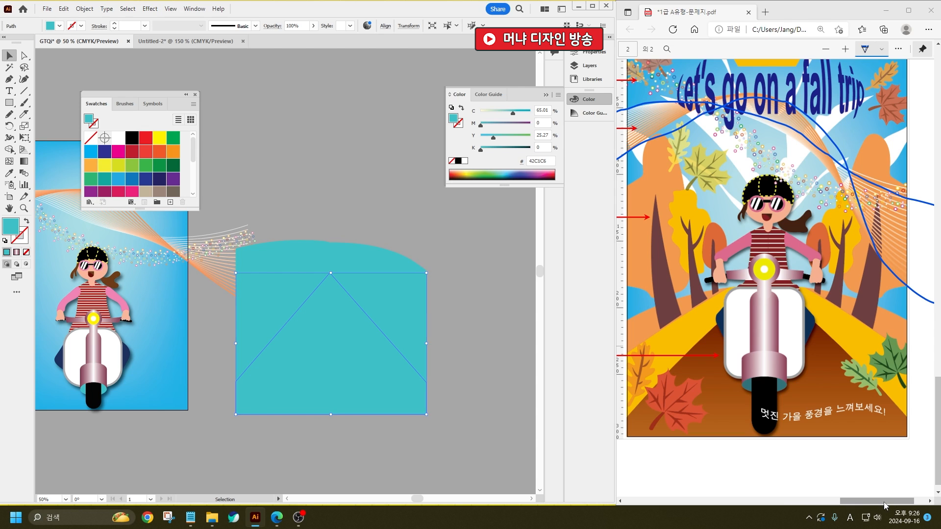
pyautogui.moveTo(888, 501); pyautogui.dragTo(864, 500)
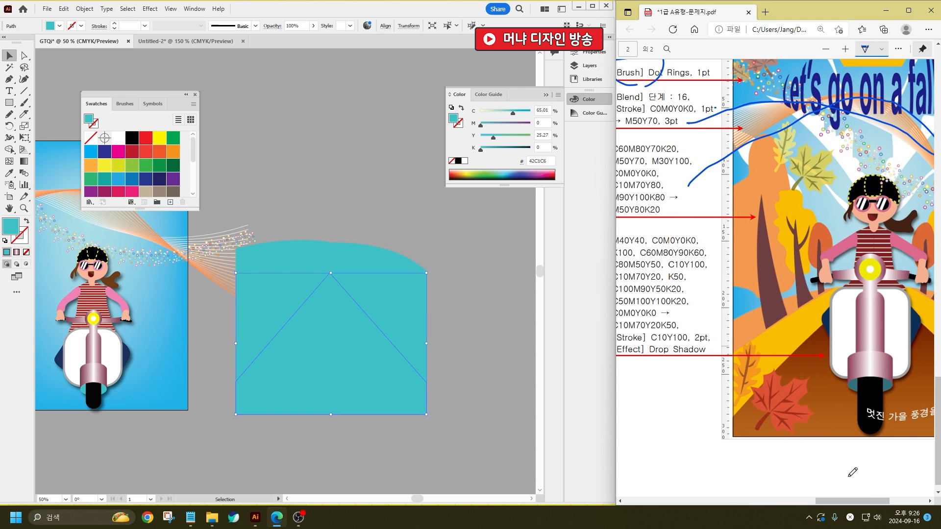
pyautogui.scroll(-3, 731, 355)
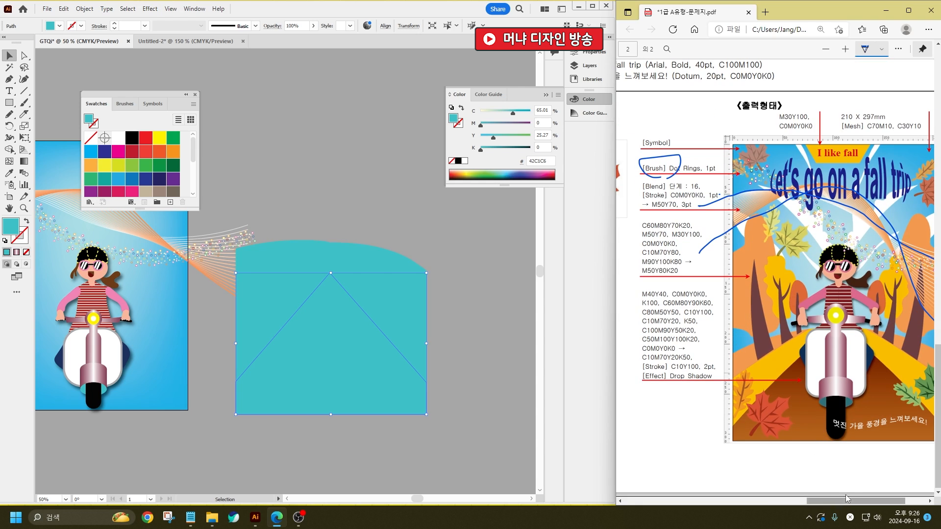
pyautogui.moveTo(855, 501); pyautogui.dragTo(861, 505)
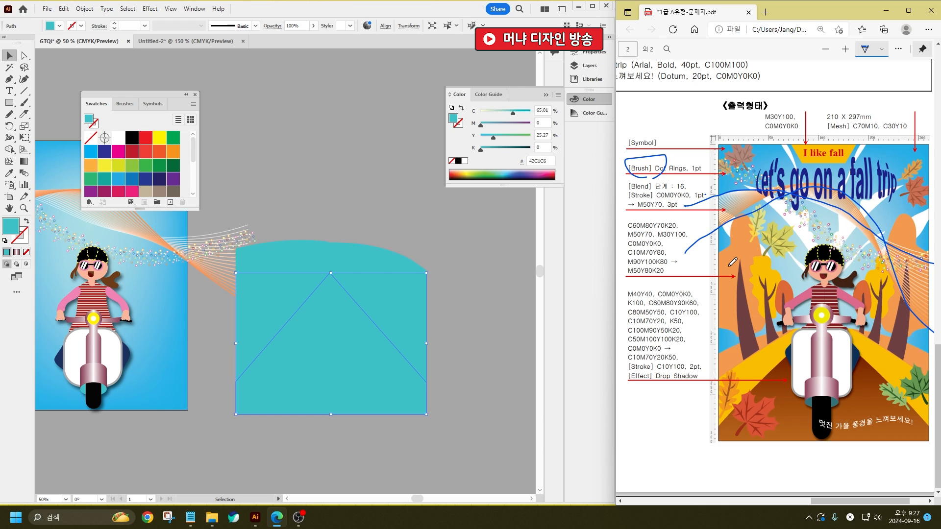
pyautogui.doubleClick(22, 164)
pyautogui.click(360, 310)
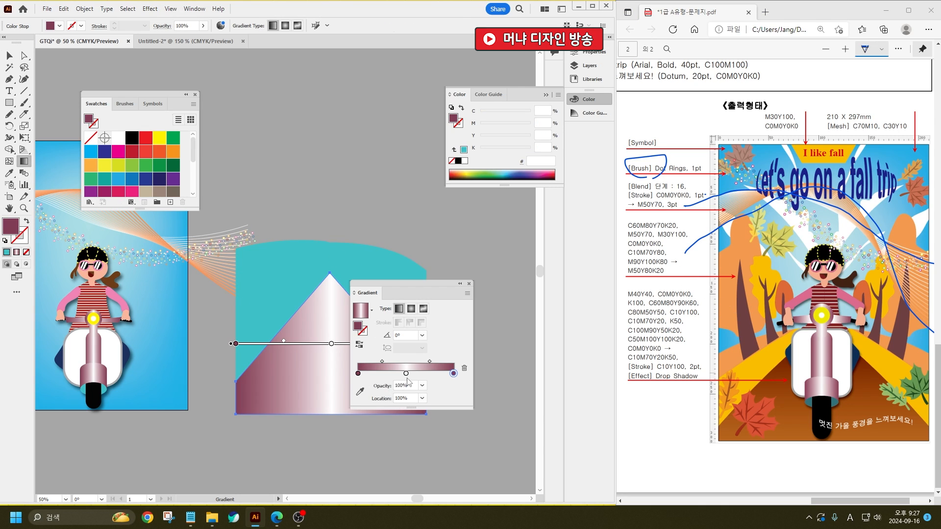
# - Set the end colour stop of the road gradient to C90 M0 Y100 K80
pyautogui.doubleClick(453, 374)
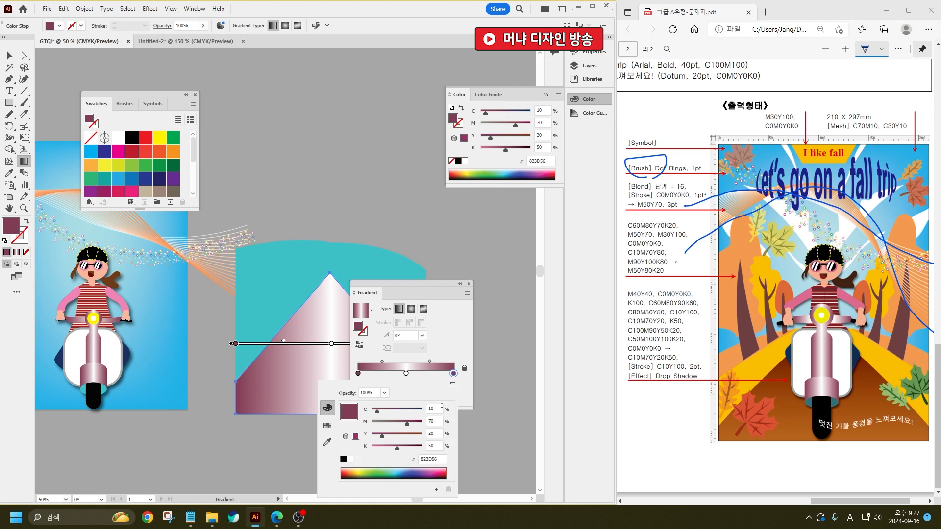
pyautogui.write('90')
pyautogui.press('Tab')
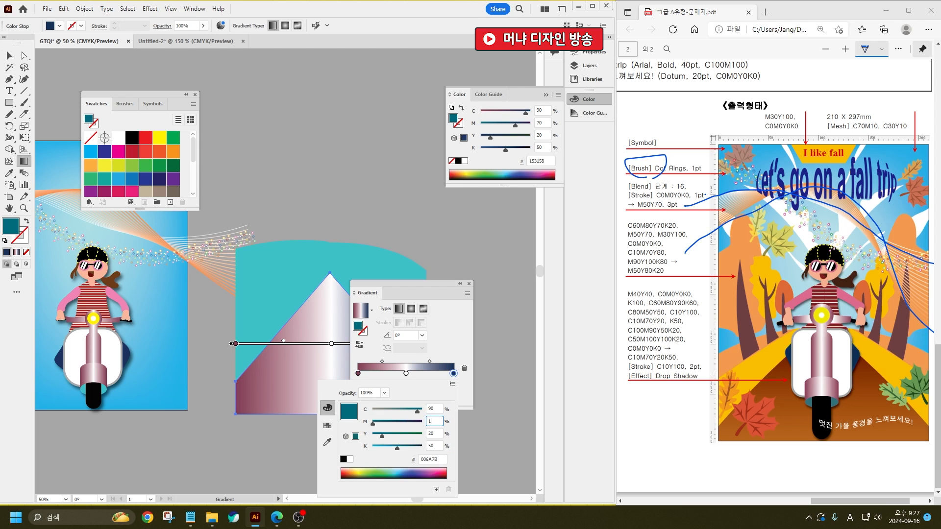
pyautogui.write('0')
pyautogui.press('Tab')
pyautogui.write('100')
pyautogui.press('Tab')
pyautogui.write('80')
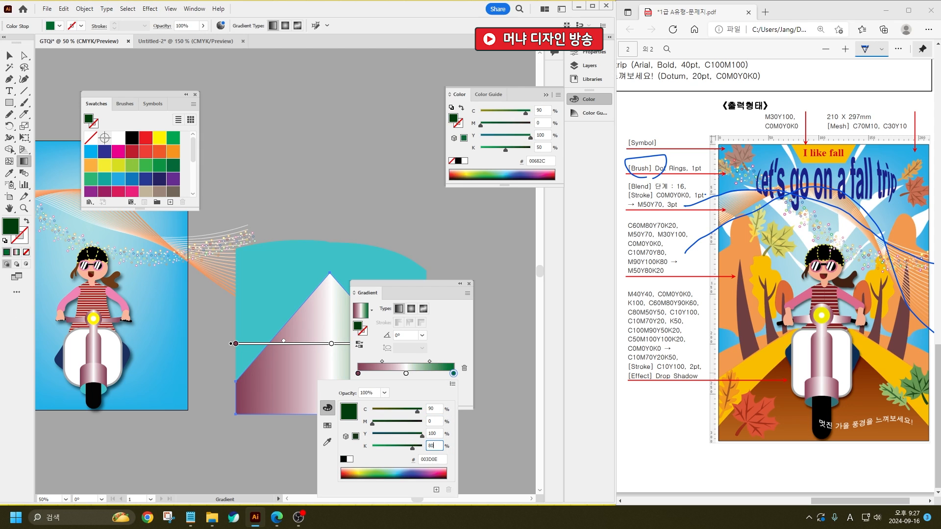
pyautogui.press('Return')
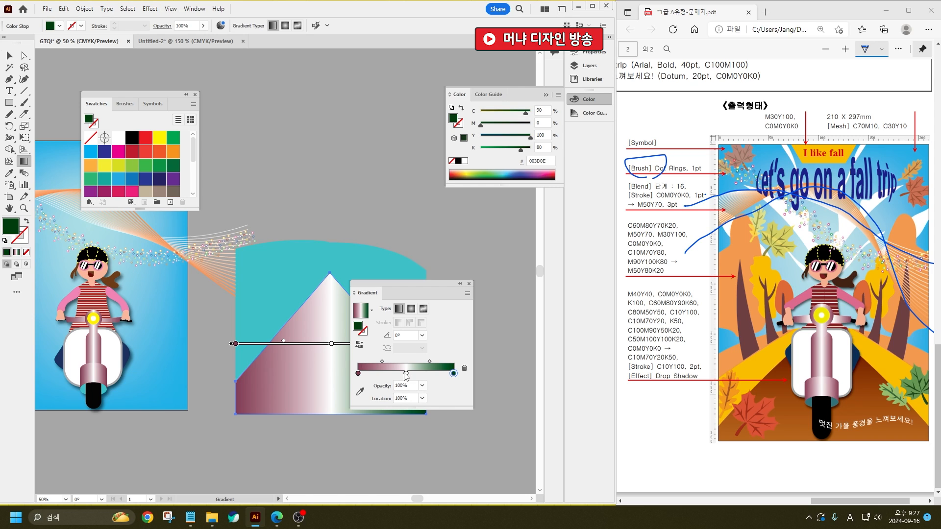
# - Set the start colour stop of the road gradient to C0 M50 Y80 K20
pyautogui.doubleClick(358, 374)
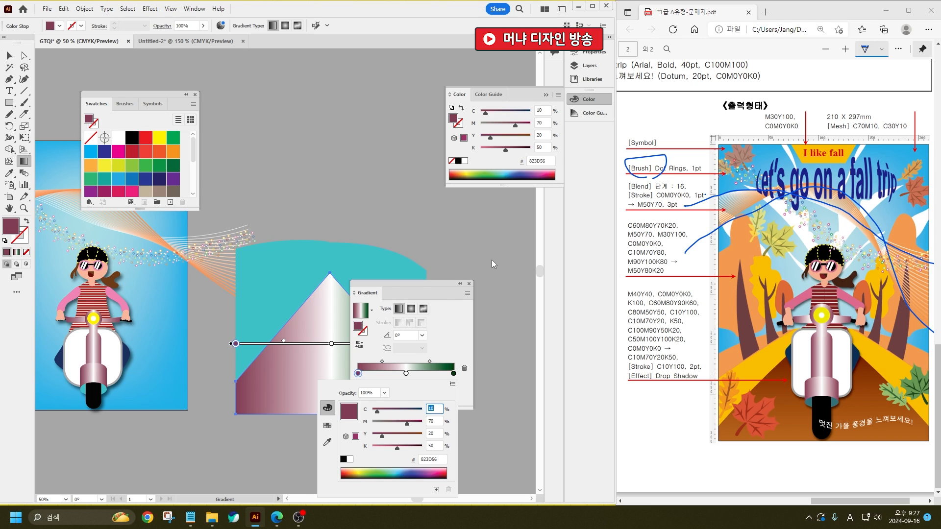
pyautogui.press('Tab')
pyautogui.write('0')
pyautogui.hotkey('shift', 'Tab')
pyautogui.write('0')
pyautogui.press('Tab')
pyautogui.write('50')
pyautogui.press('Tab')
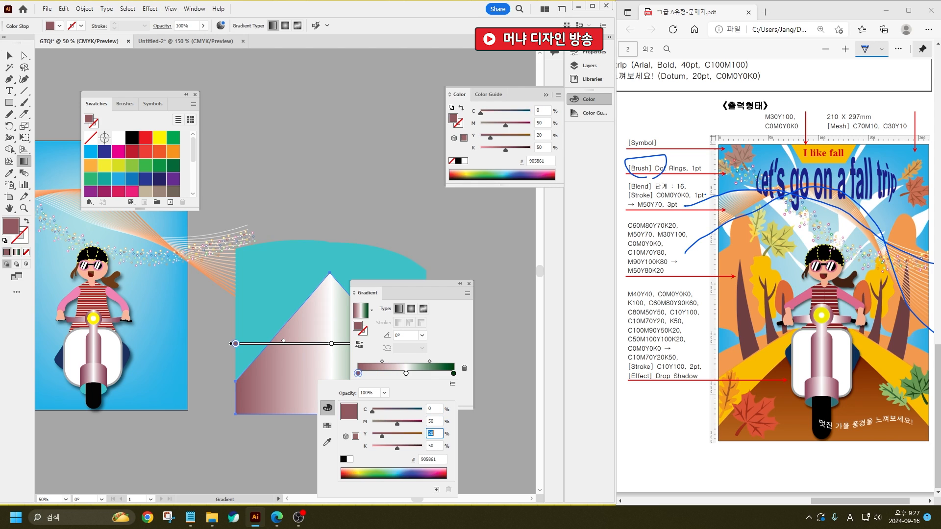
pyautogui.write('8')
pyautogui.press('Tab')
pyautogui.hotkey('shift', 'Tab')
pyautogui.write('80')
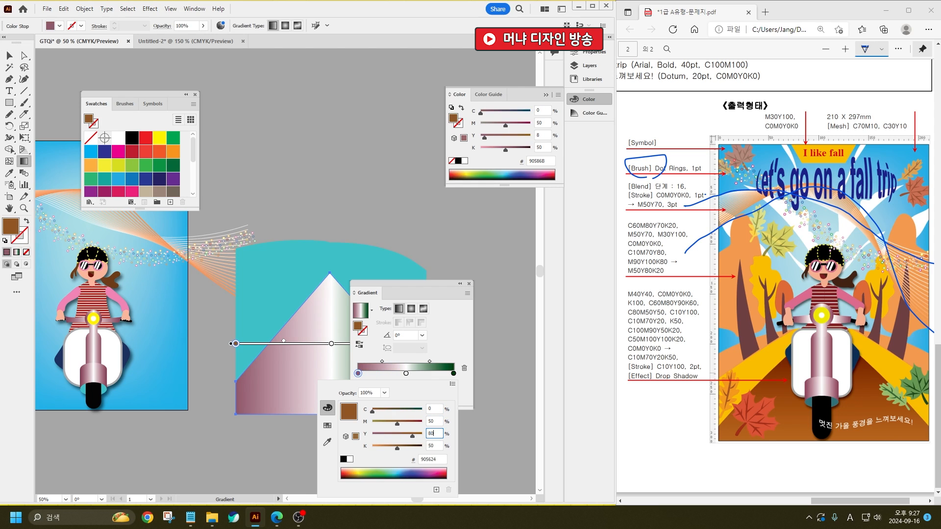
pyautogui.press('Tab')
pyautogui.write('20')
pyautogui.press('Return')
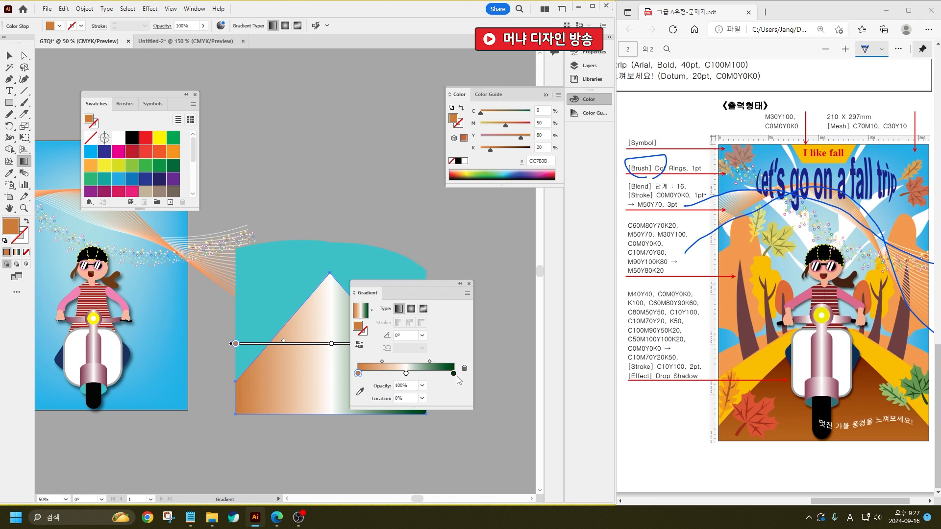
# - Set the end colour stop of the road gradient to C0 M90 Y100 K80
pyautogui.doubleClick(454, 374)
pyautogui.click(438, 410)
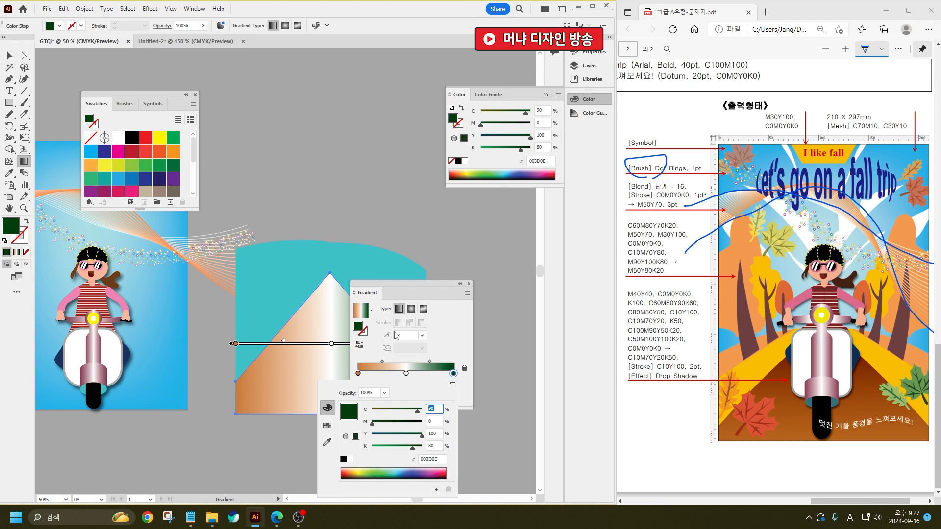
pyautogui.write('0')
pyautogui.press('Tab')
pyautogui.write('90')
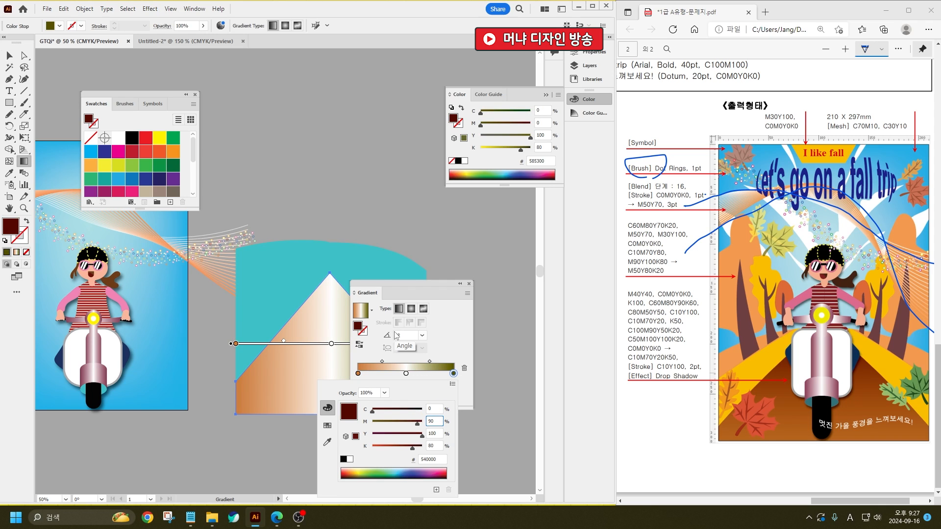
pyautogui.press('Return')
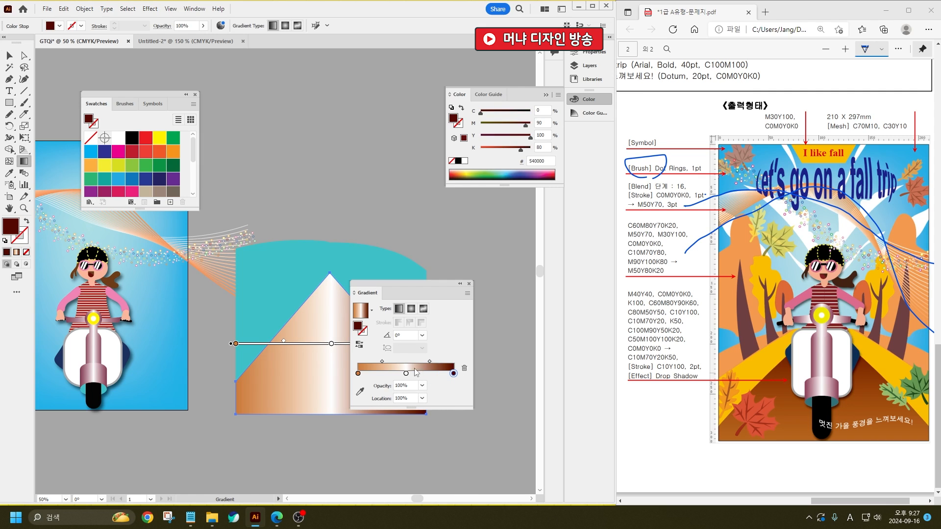
# - Remove the white middle stop from the road gradient and run the gradient vertically from the road's base upward
pyautogui.press('Delete')
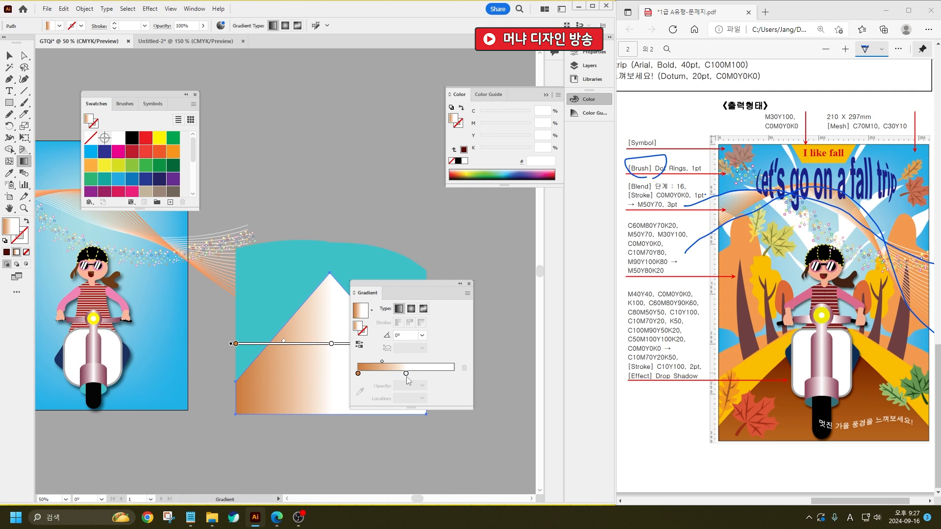
pyautogui.hotkey('ctrl', 'z')
pyautogui.moveTo(324, 406); pyautogui.dragTo(322, 300)
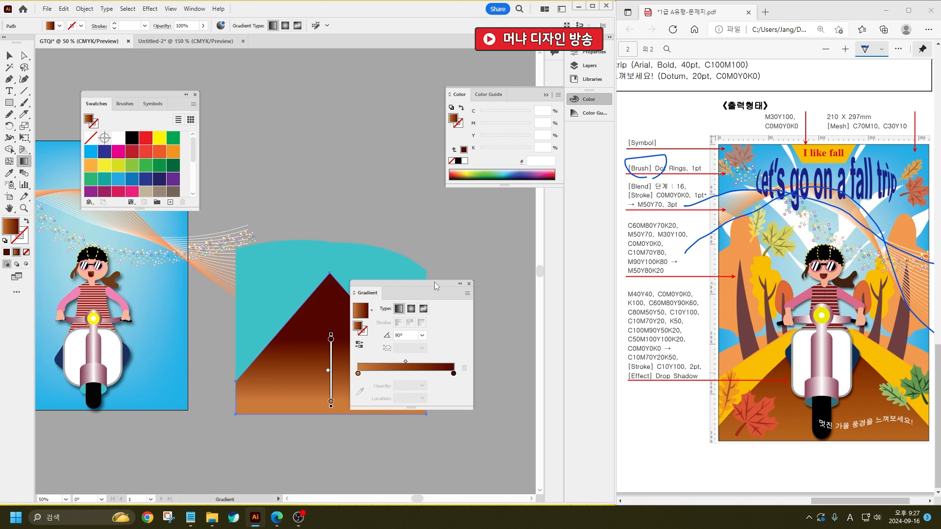
pyautogui.click(469, 284)
pyautogui.press('v')
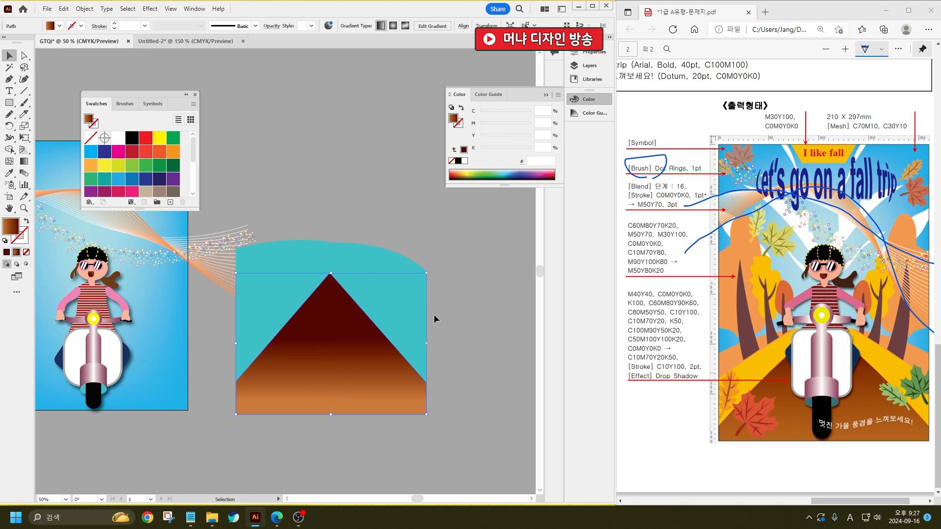
# - Fill the two diagonal strips along the road with the light orange swatch C0 M35 Y85 K0
pyautogui.click(392, 309)
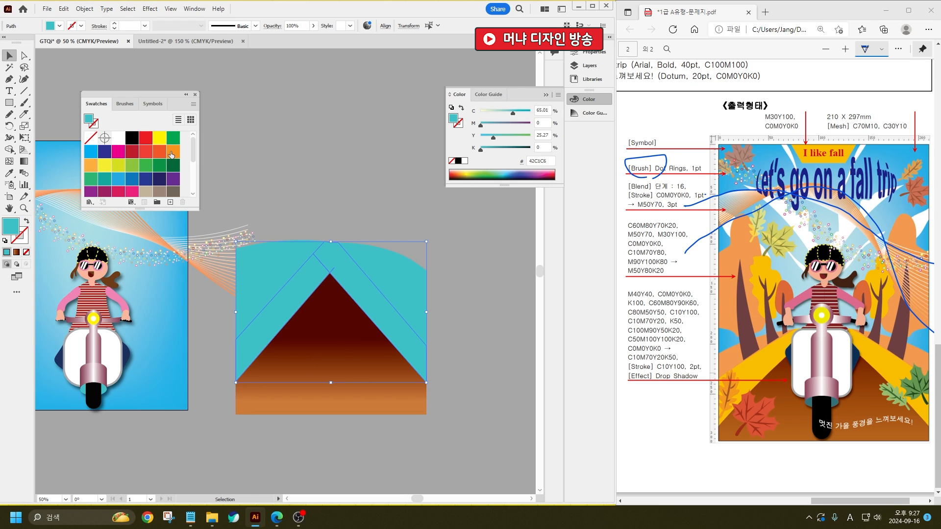
pyautogui.click(90, 166)
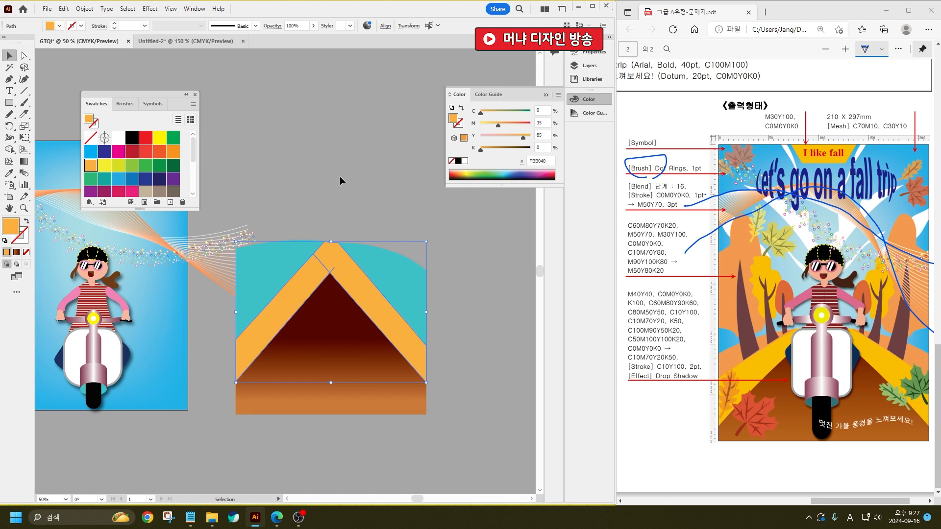
pyautogui.click(304, 187)
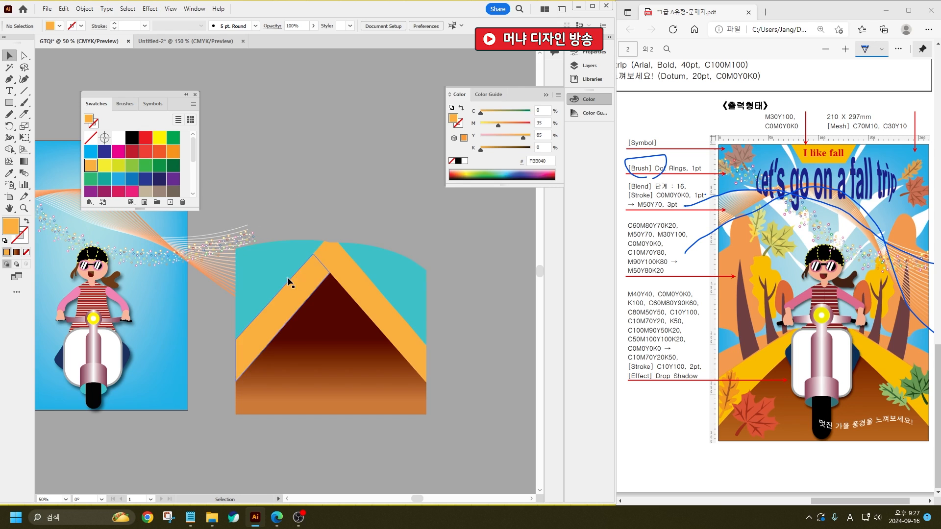
# - Knife the two outer turquoise pieces along curved hill outlines and delete the cut-off upper corner pieces
pyautogui.click(381, 283)
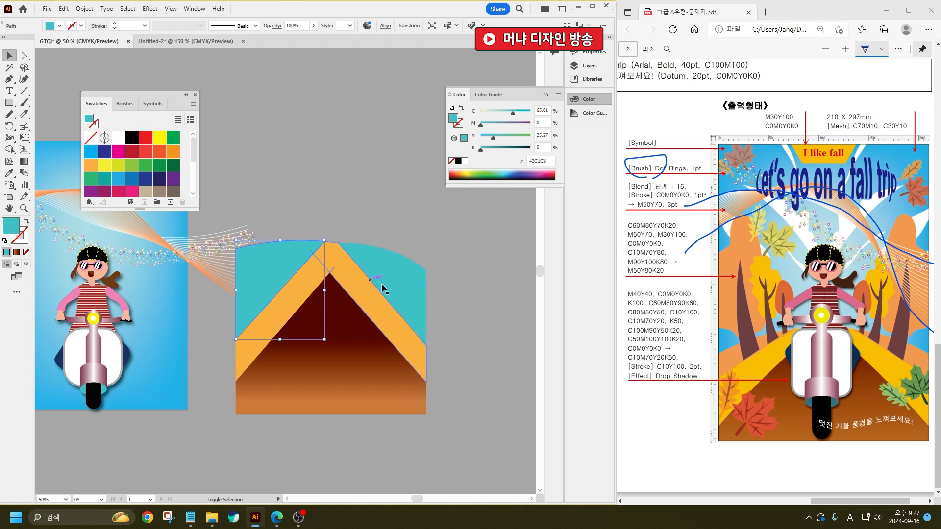
pyautogui.click(334, 204)
pyautogui.click(24, 114)
pyautogui.moveTo(224, 316)
pyautogui.mouseDown()
pyautogui.moveTo(272, 262)
pyautogui.moveTo(345, 241)
pyautogui.moveTo(340, 250)
pyautogui.moveTo(387, 269)
pyautogui.moveTo(439, 351)
pyautogui.moveTo(377, 256)
pyautogui.mouseUp()
pyautogui.click(9, 55)
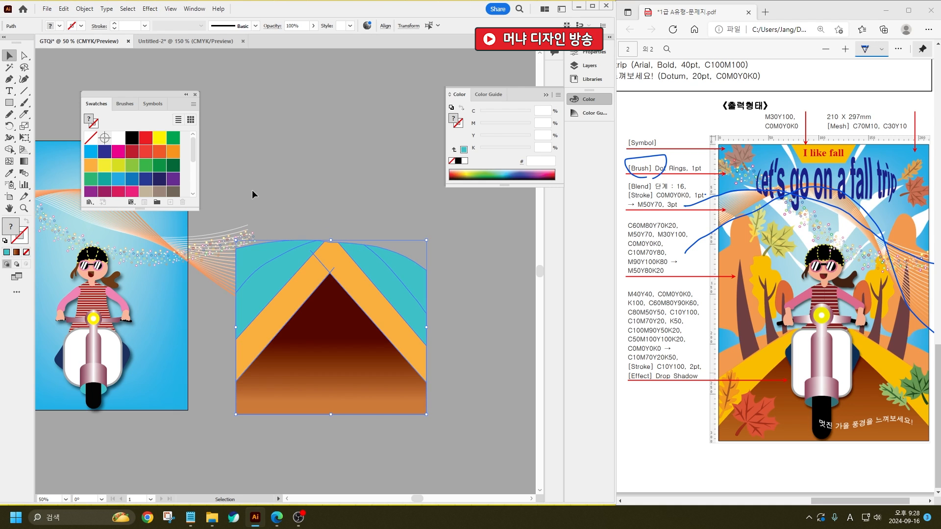
pyautogui.click(252, 193)
pyautogui.click(408, 274)
pyautogui.press('Delete')
pyautogui.click(268, 257)
pyautogui.press('Delete')
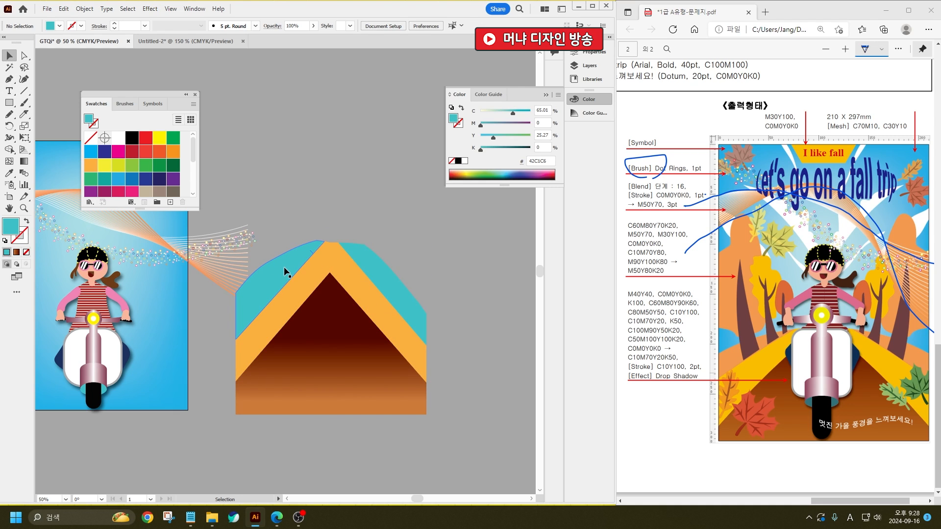
# - Fill both turquoise hill pieces with the orange swatch C0 M50 Y100 K0
pyautogui.click(363, 258)
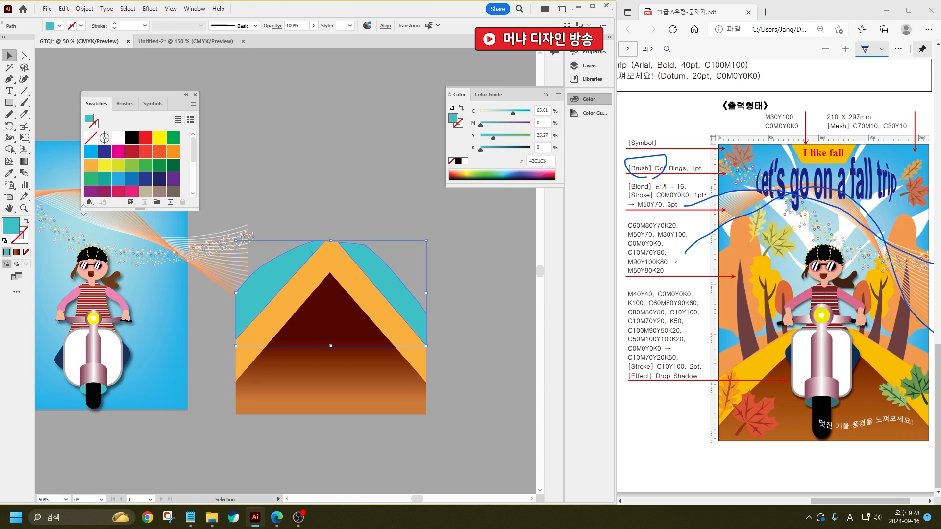
pyautogui.click(171, 154)
pyautogui.click(329, 218)
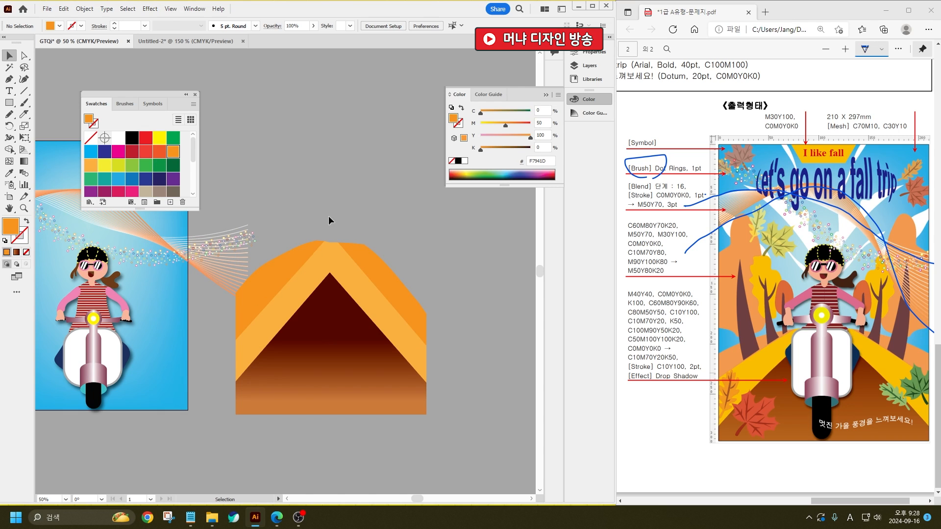
# - Set the magenta value of both roadside strips to 21% to make them yellower
pyautogui.click(340, 263)
pyautogui.keyDown('shift'); pyautogui.click(258, 316); pyautogui.keyUp('shift')
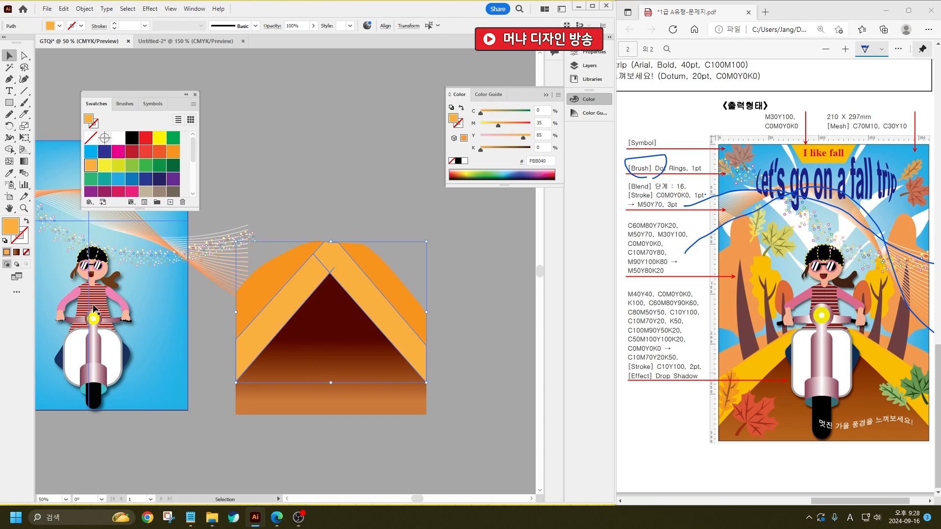
pyautogui.doubleClick(15, 229)
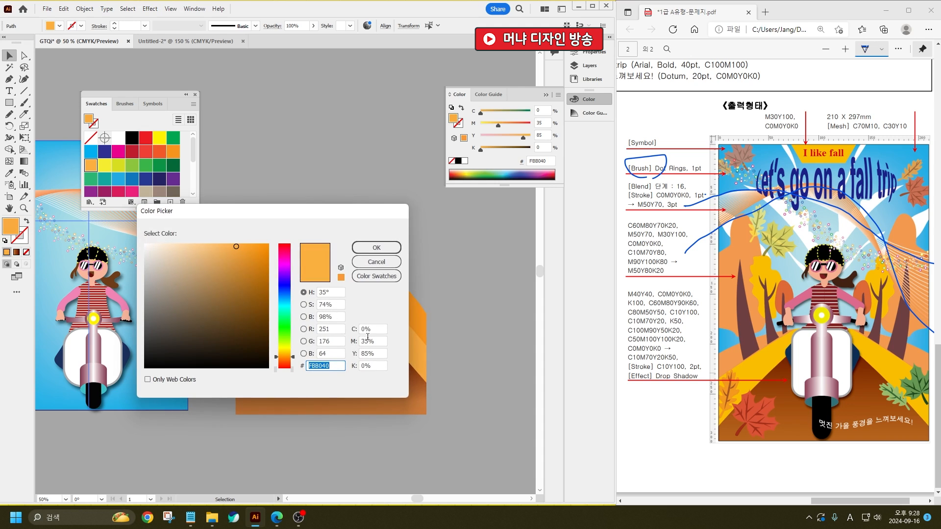
pyautogui.click(370, 339)
pyautogui.write('21')
pyautogui.click(376, 247)
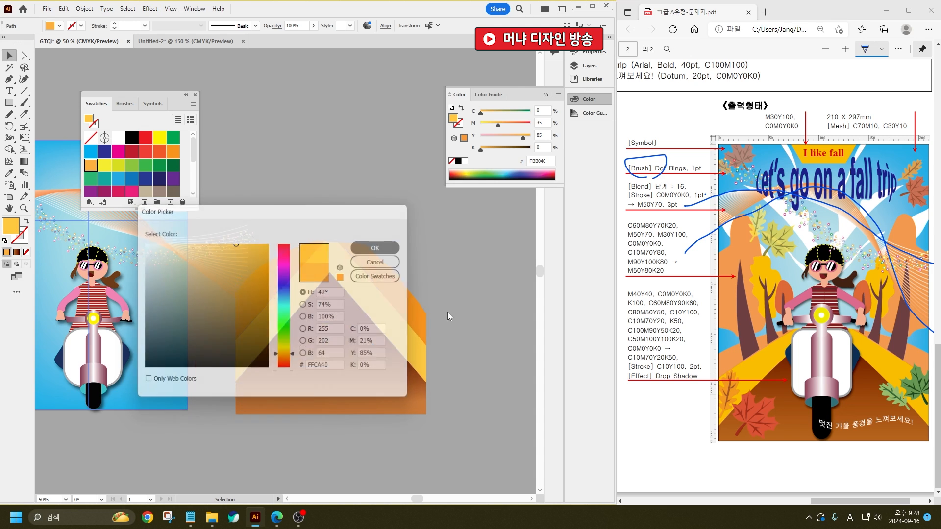
# - Reduce the height of the road group and move it onto the lower part of the poster
pyautogui.click(281, 384)
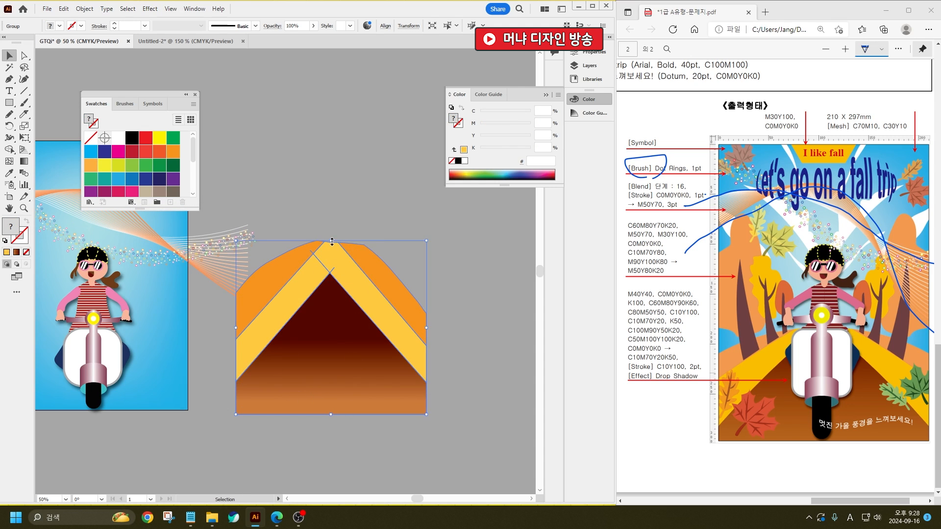
pyautogui.moveTo(336, 241); pyautogui.dragTo(338, 280)
pyautogui.press('space')
pyautogui.moveTo(268, 375); pyautogui.dragTo(246, 398)
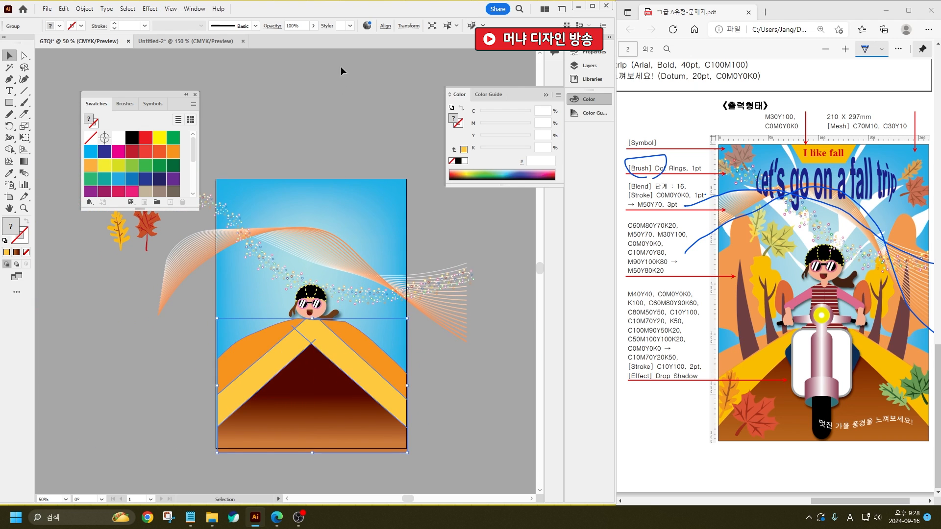
# - Align the road group to the artboard's bottom edge and centre it horizontally
pyautogui.click(385, 26)
pyautogui.click(382, 53)
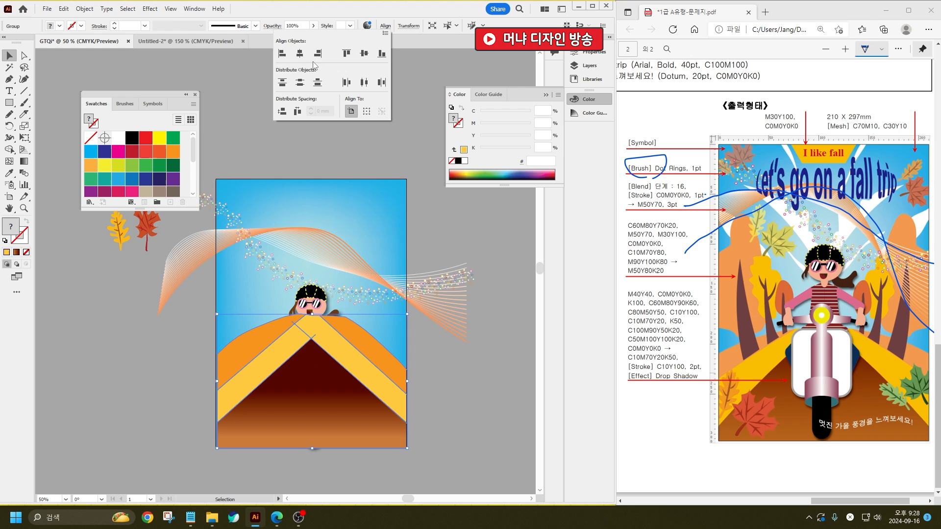
pyautogui.click(299, 53)
pyautogui.click(394, 146)
# - Send the road group and the sky background behind the girl on the scooter
pyautogui.moveTo(375, 456); pyautogui.dragTo(363, 403)
pyautogui.press('v')
pyautogui.hotkey('ctrl', 'shift', '[')
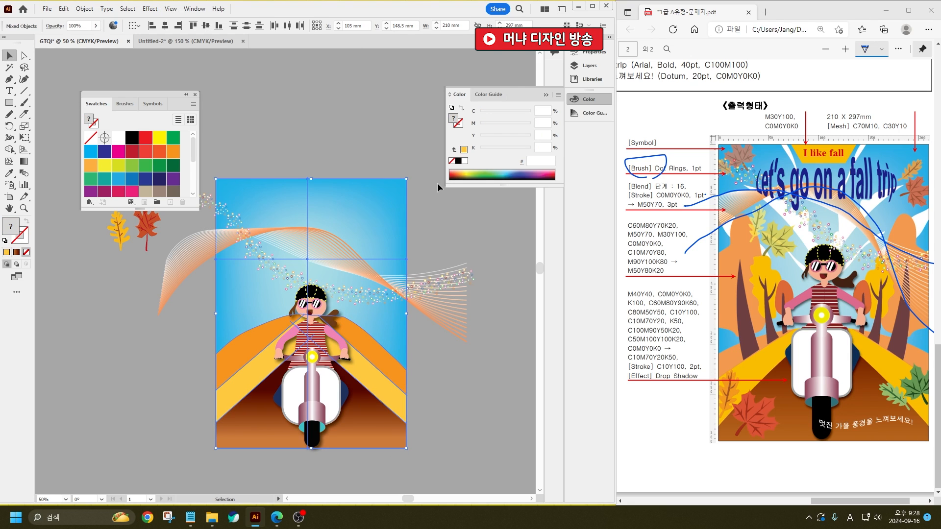
pyautogui.click(431, 412)
# - Lower the top of the road group so the hills start beside the girl's arms
pyautogui.click(373, 388)
pyautogui.moveTo(311, 315); pyautogui.dragTo(309, 347)
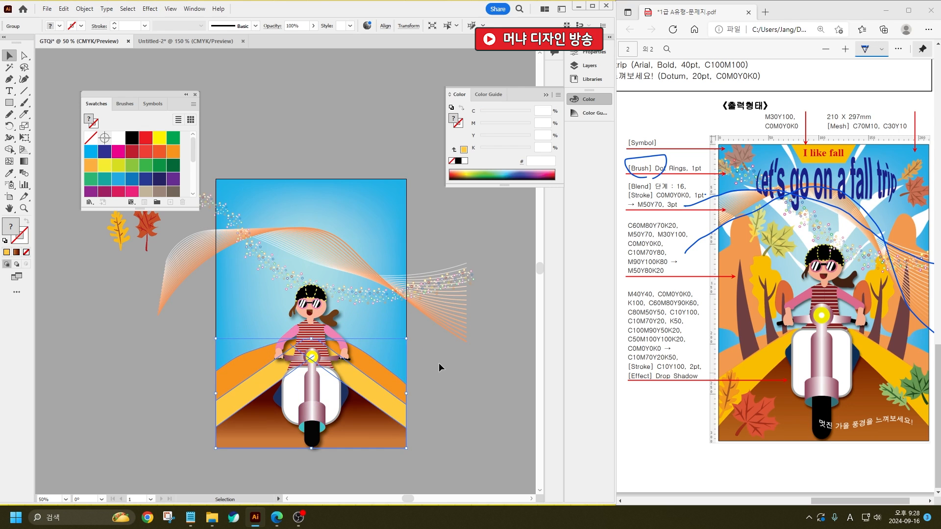
pyautogui.click(488, 410)
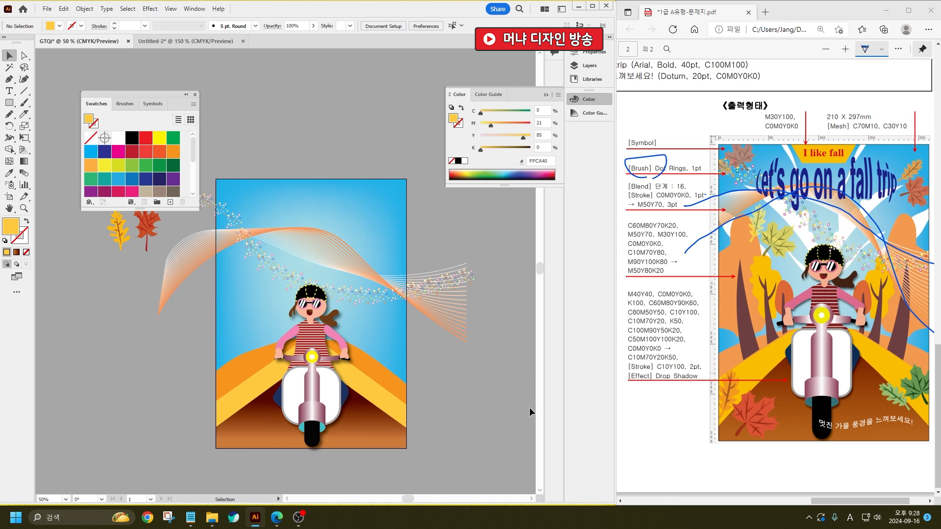
# - Draw a wide yellow rectangle on the empty canvas beside the poster for the title banner
pyautogui.scroll(-5, 528, 408)
pyautogui.scroll(7, 432, 392)
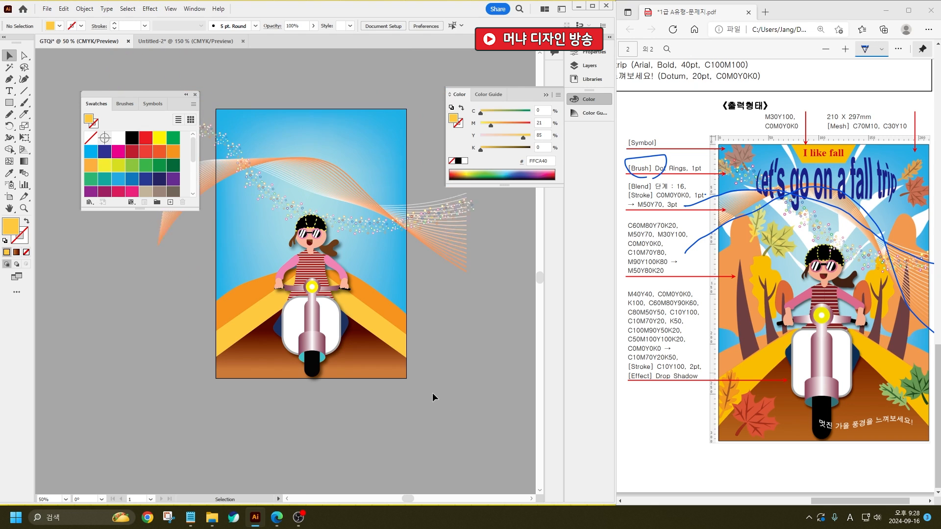
pyautogui.moveTo(448, 323); pyautogui.dragTo(268, 328)
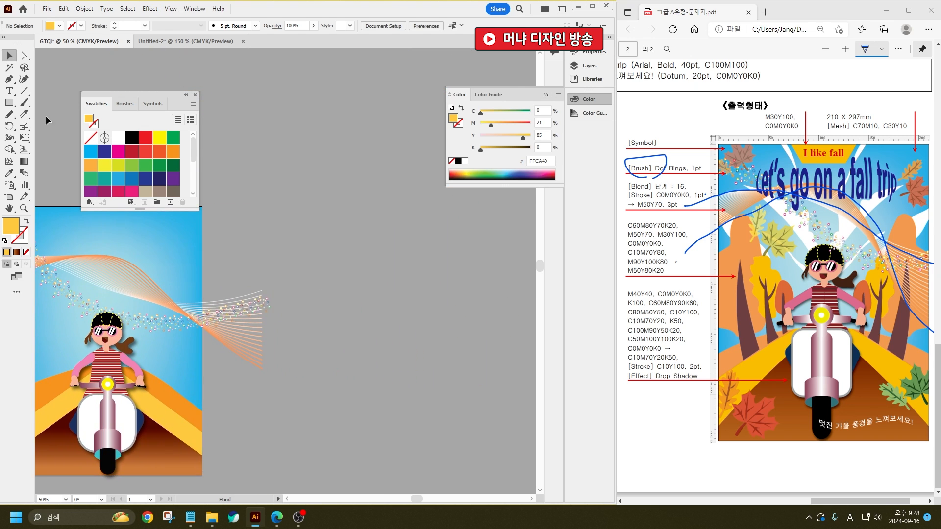
pyautogui.click(9, 103)
pyautogui.moveTo(327, 191); pyautogui.dragTo(413, 277)
pyautogui.hotkey('ctrl', 'z')
pyautogui.moveTo(328, 183)
pyautogui.mouseDown()
pyautogui.moveTo(462, 230)
pyautogui.moveTo(455, 260)
pyautogui.mouseUp()
# - Spread the rectangle's two upper corners outward to form a trapezoid that narrows toward its base
pyautogui.click(24, 56)
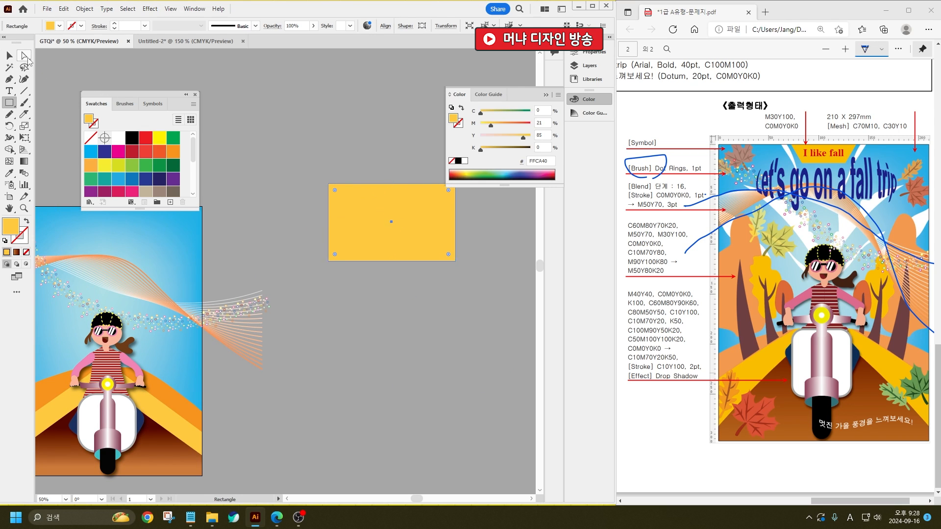
pyautogui.moveTo(325, 187); pyautogui.dragTo(233, 182)
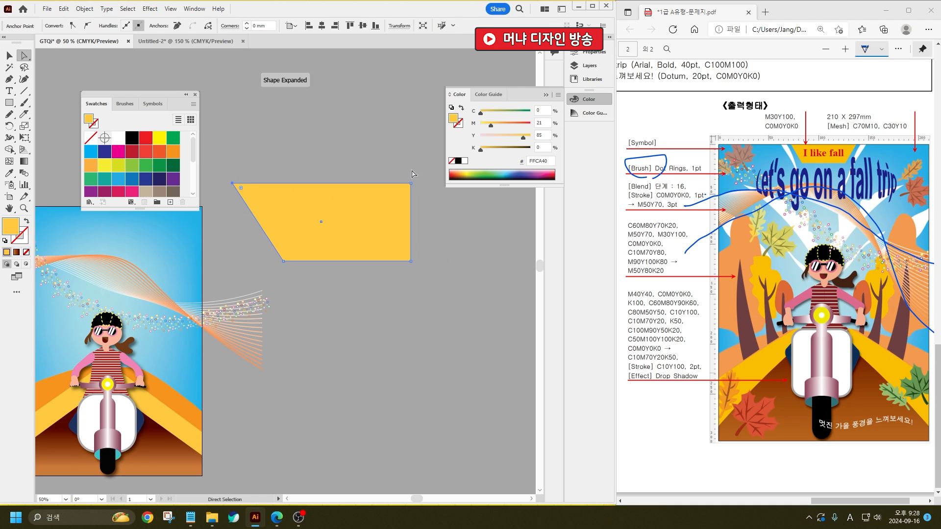
pyautogui.moveTo(411, 184); pyautogui.dragTo(463, 184)
pyautogui.press('v')
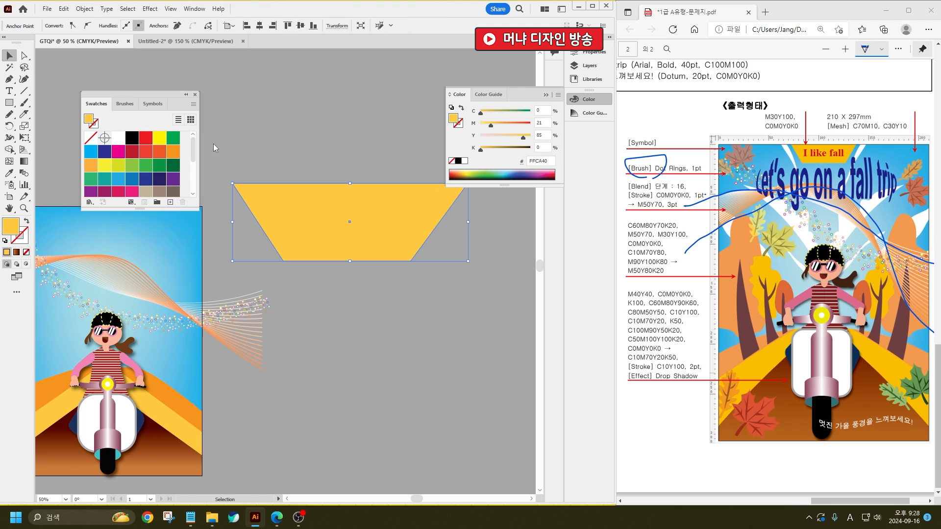
# - Scale the yellow trapezoid down to less than half its size about its centre
pyautogui.click(319, 286)
pyautogui.click(344, 248)
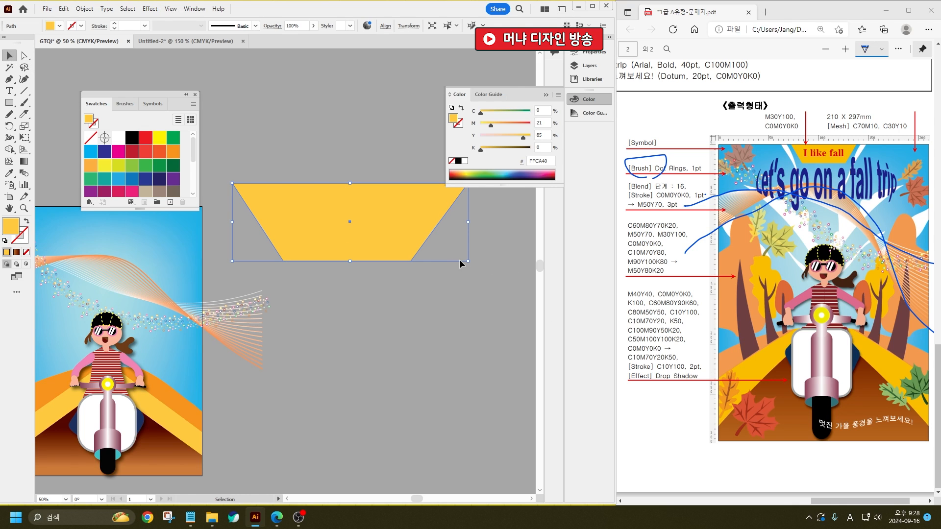
pyautogui.moveTo(461, 264); pyautogui.dragTo(414, 259)
pyautogui.click(466, 348)
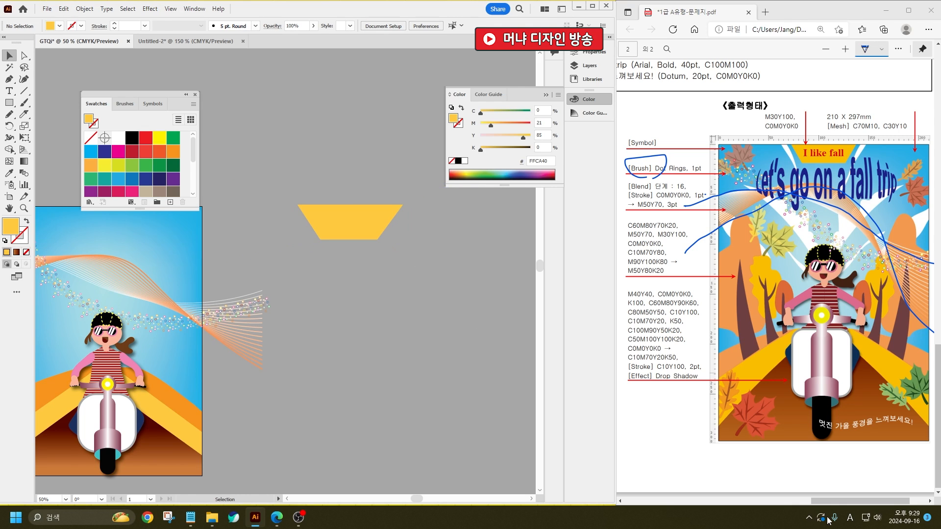
# - Add the text lines "I like fall" and "Let's go on a fall trip" below the yellow trapezoid, as listed in the reference PDF
pyautogui.click(827, 483)
pyautogui.hscroll(-4, 827, 482)
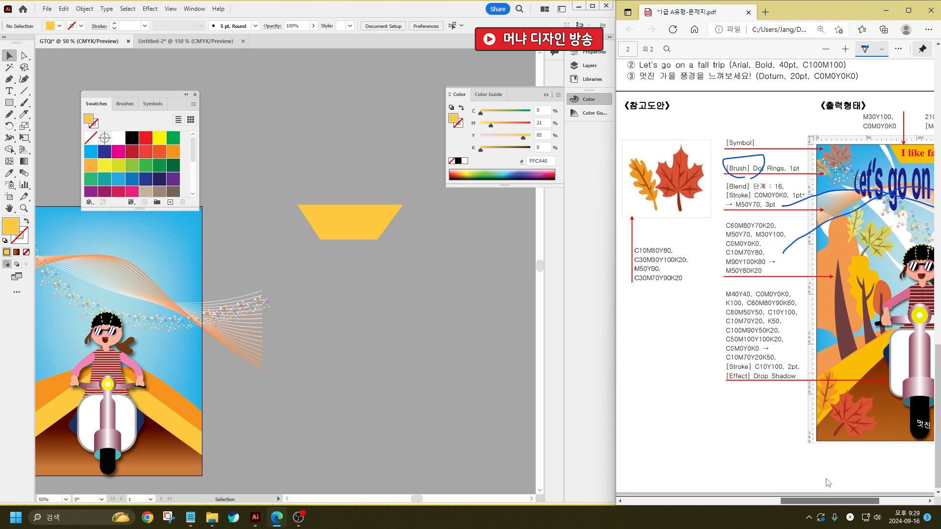
pyautogui.scroll(6, 827, 482)
pyautogui.scroll(-3, 827, 483)
pyautogui.click(386, 361)
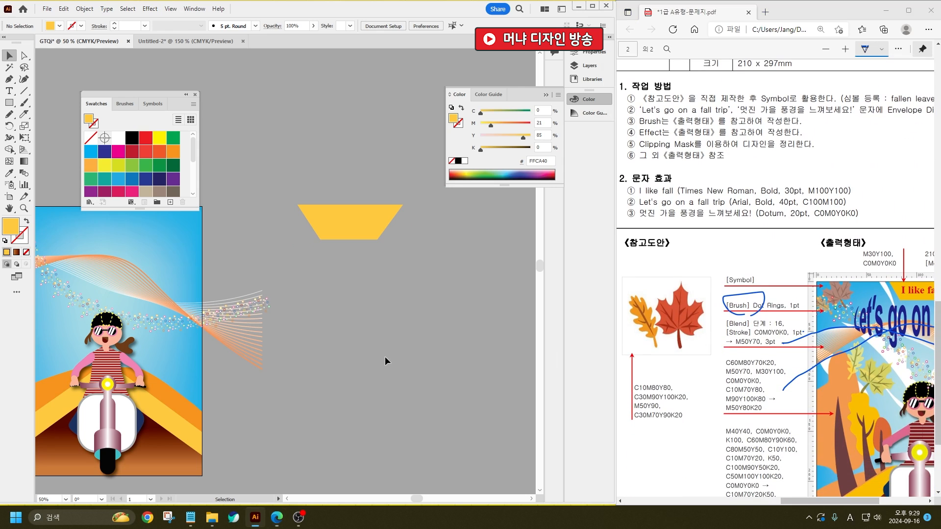
pyautogui.click(5, 91)
pyautogui.click(300, 275)
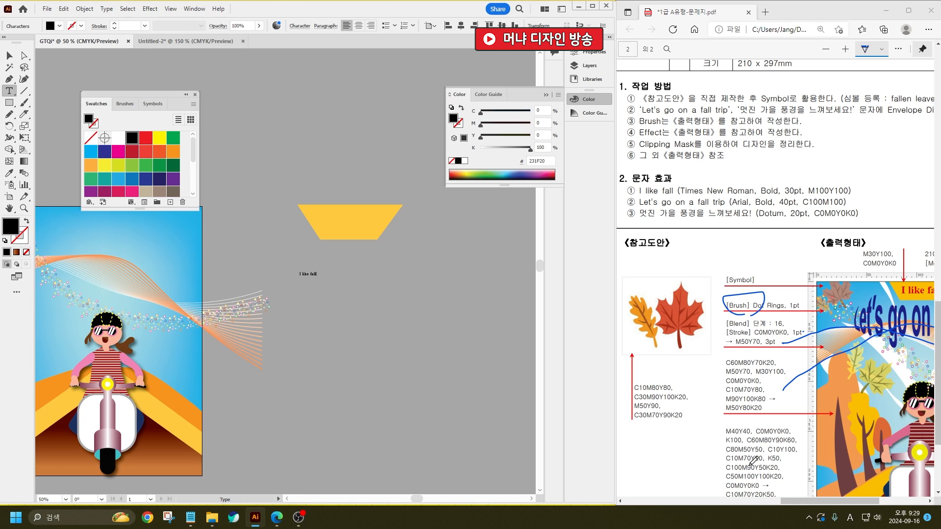
pyautogui.click(301, 299)
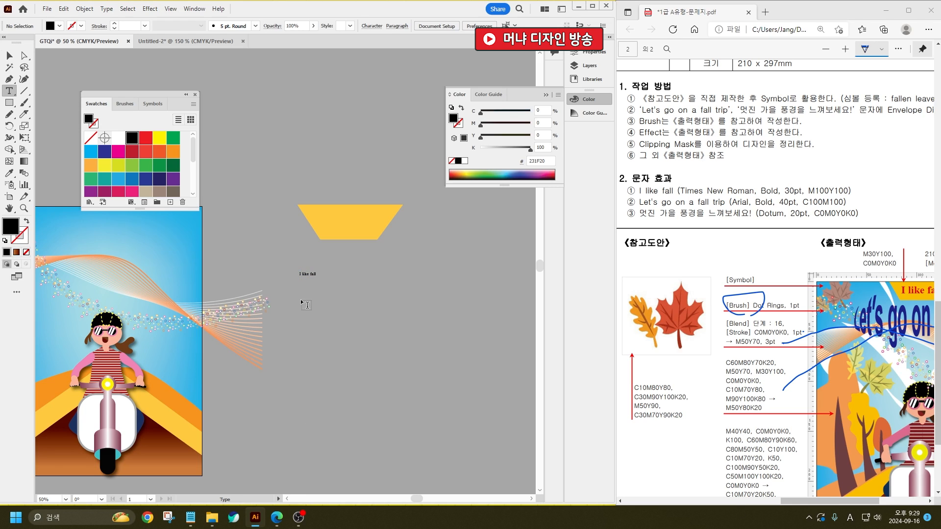
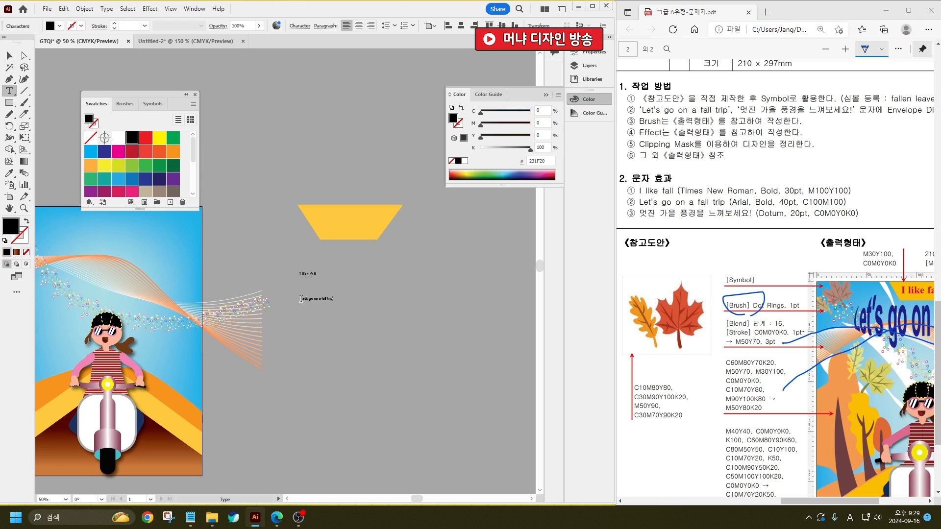
# - Add the text line "멋진 가을 풍경을 느껴보세요!" below the other two, and enlarge all three text lines
pyautogui.click(323, 327)
pyautogui.click(9, 55)
pyautogui.moveTo(320, 273); pyautogui.dragTo(478, 400)
pyautogui.click(441, 416)
pyautogui.moveTo(397, 397); pyautogui.dragTo(347, 354)
pyautogui.click(352, 264)
# - Set the "I like fall" text to Times New Roman Bold at 30 pt
pyautogui.click(324, 273)
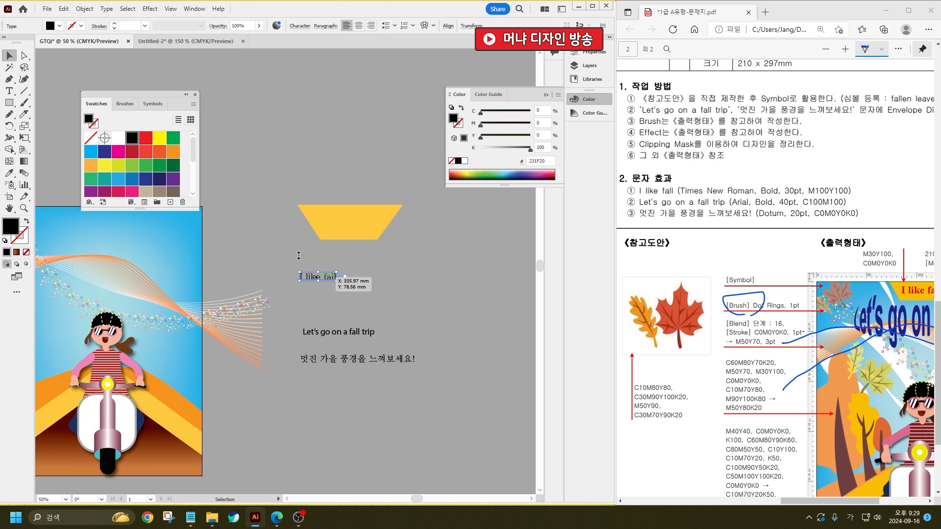
pyautogui.click(302, 27)
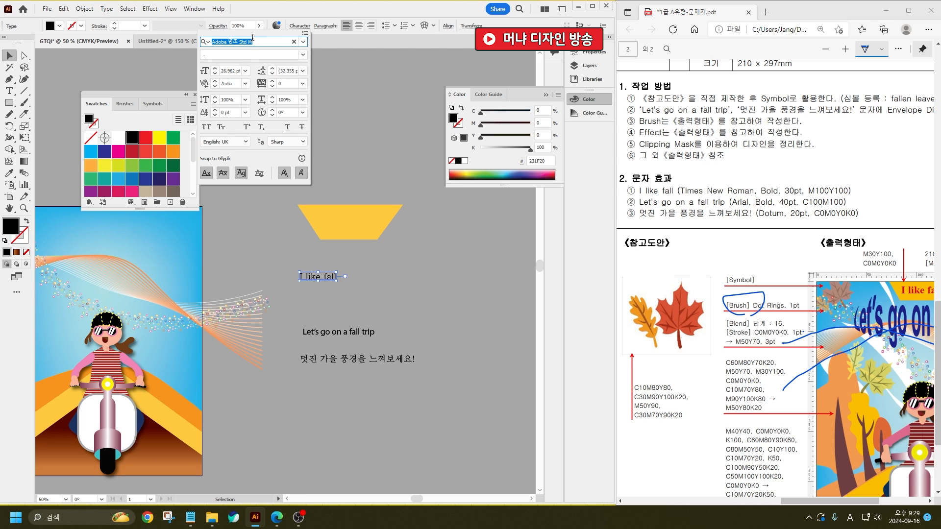
pyautogui.write('tim')
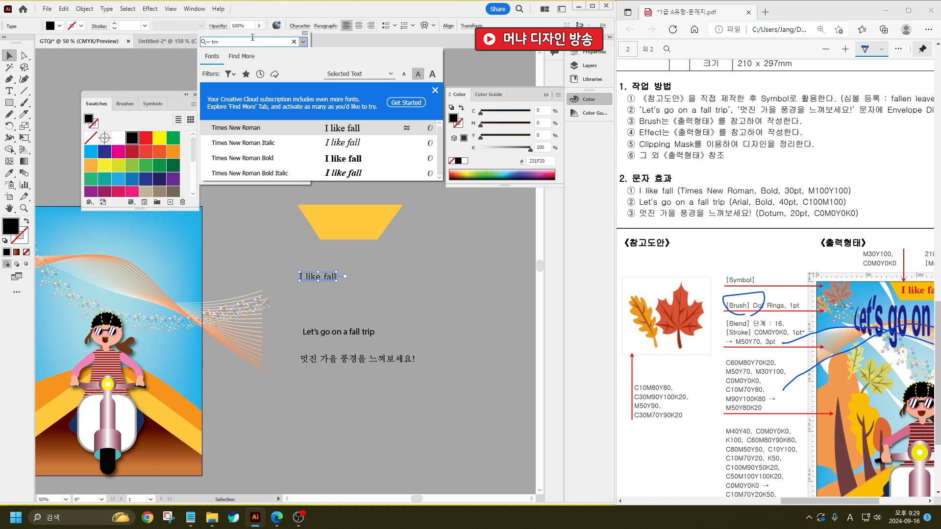
pyautogui.press('Down')
pyautogui.press('Down')
pyautogui.press('Return')
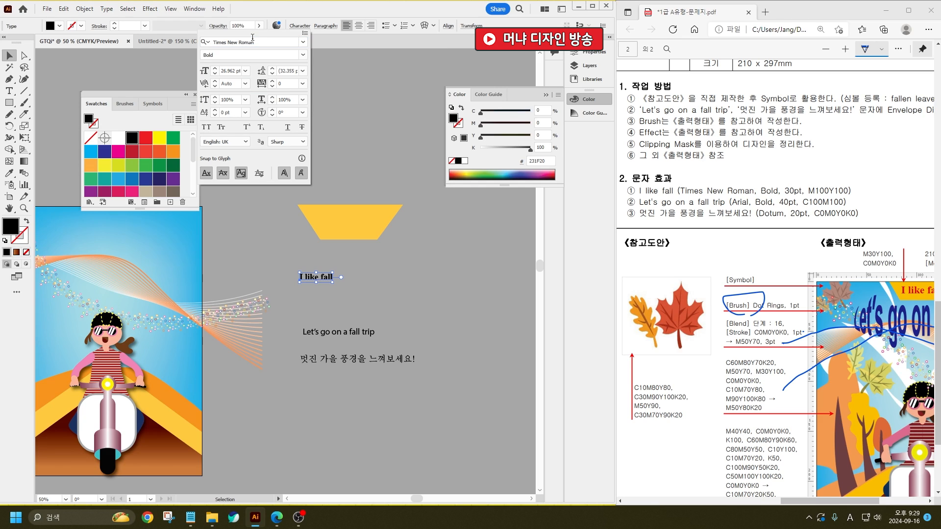
pyautogui.doubleClick(234, 68)
pyautogui.write('30')
pyautogui.press('Return')
# - Fill the "I like fall" text with M 100, Y 100 and K 0
pyautogui.click(545, 111)
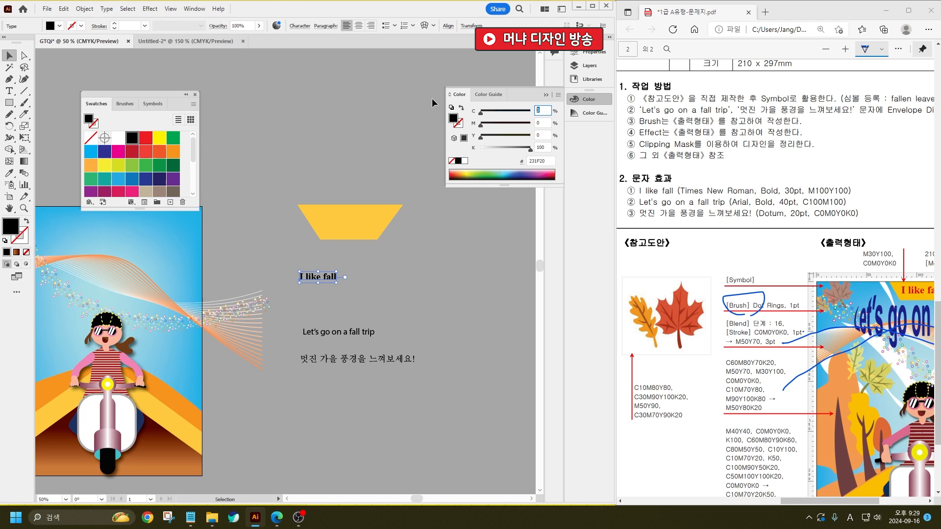
pyautogui.press('Tab')
pyautogui.write('100')
pyautogui.press('Tab')
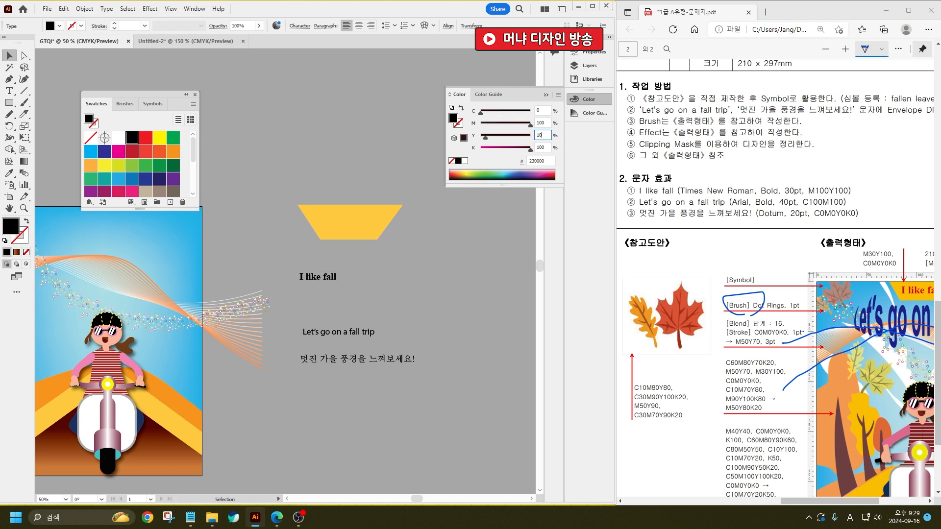
pyautogui.write('100')
pyautogui.press('Tab')
pyautogui.write('0')
pyautogui.press('Return')
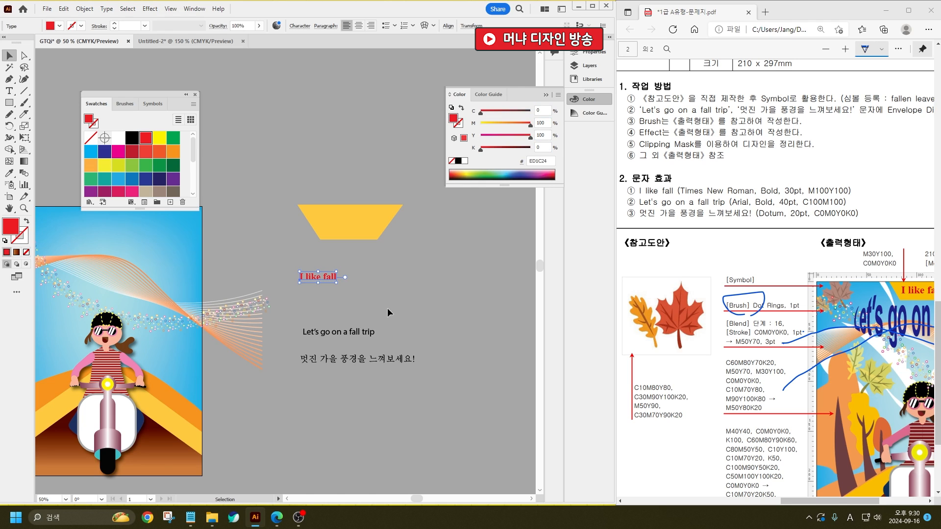
# - Set the "Let's go on a fall trip" text to Arial Bold at 40 pt
pyautogui.click(338, 331)
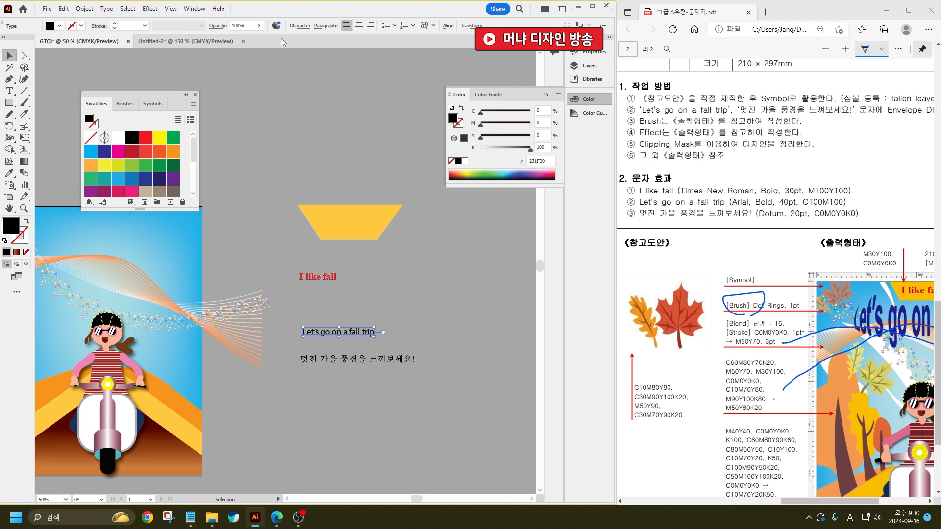
pyautogui.click(300, 26)
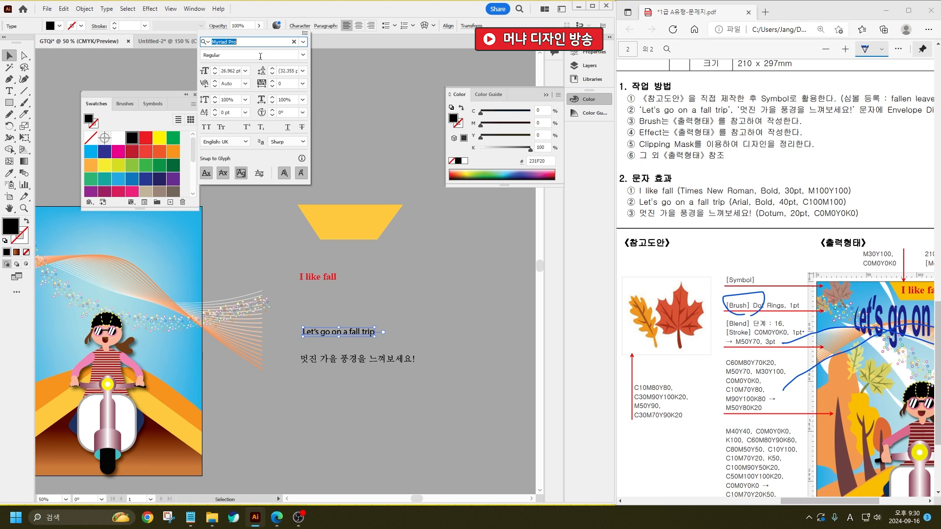
pyautogui.write('ar')
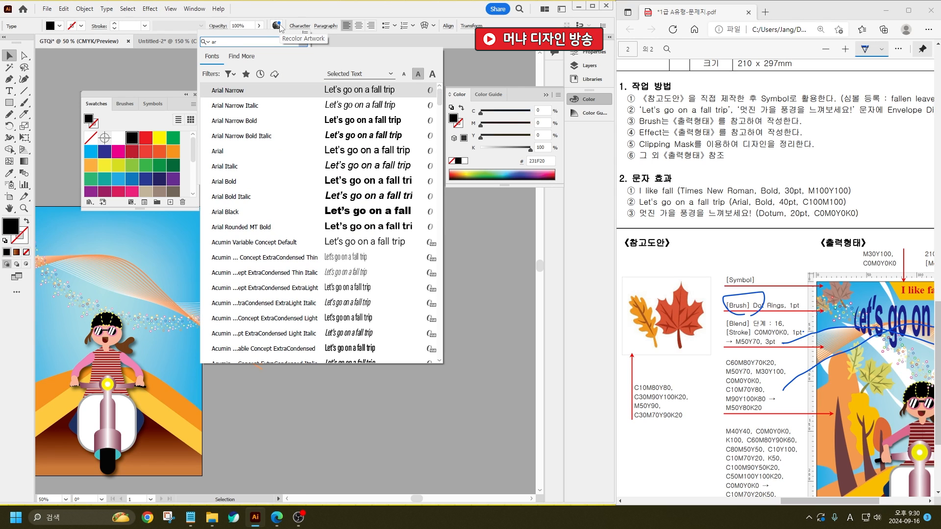
pyautogui.press('Down')
pyautogui.press('Down')
pyautogui.press('Down')
pyautogui.press('Down')
pyautogui.press('Down')
pyautogui.press('Down')
pyautogui.press('Return')
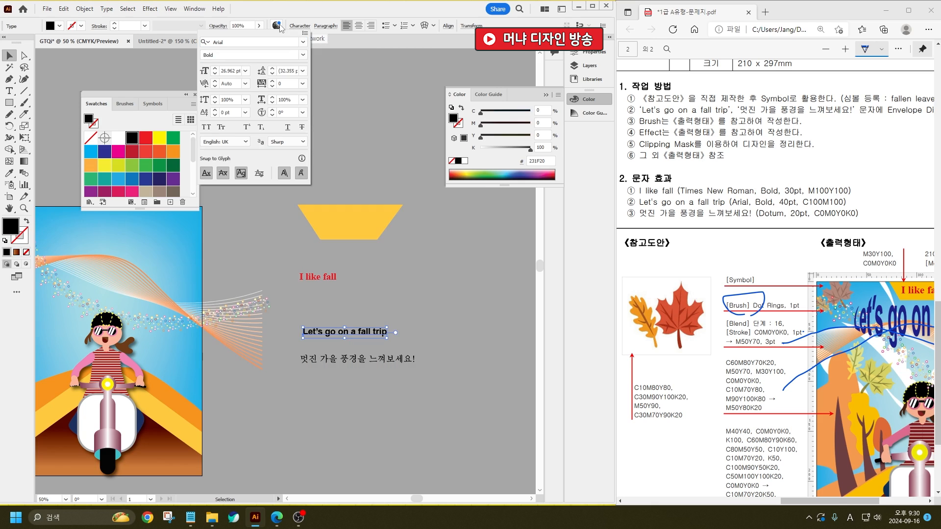
pyautogui.doubleClick(229, 66)
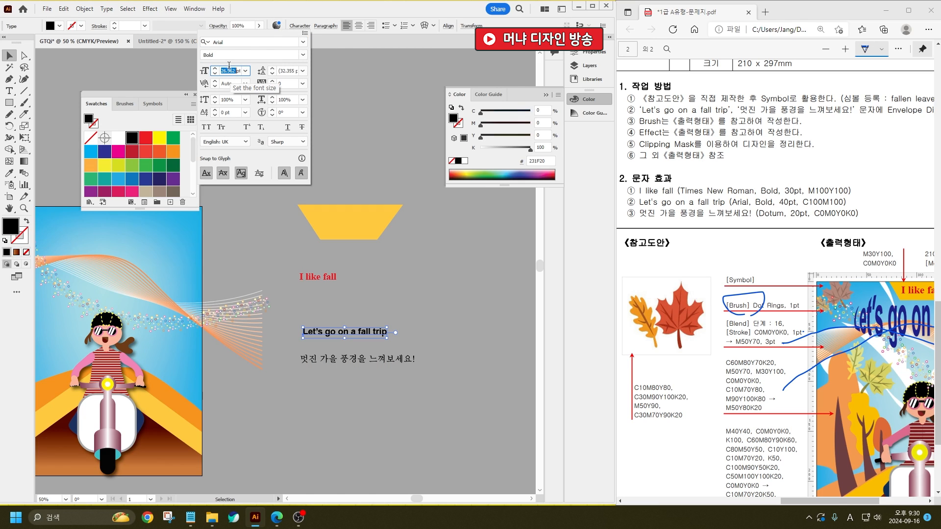
pyautogui.write('40')
pyautogui.press('Return')
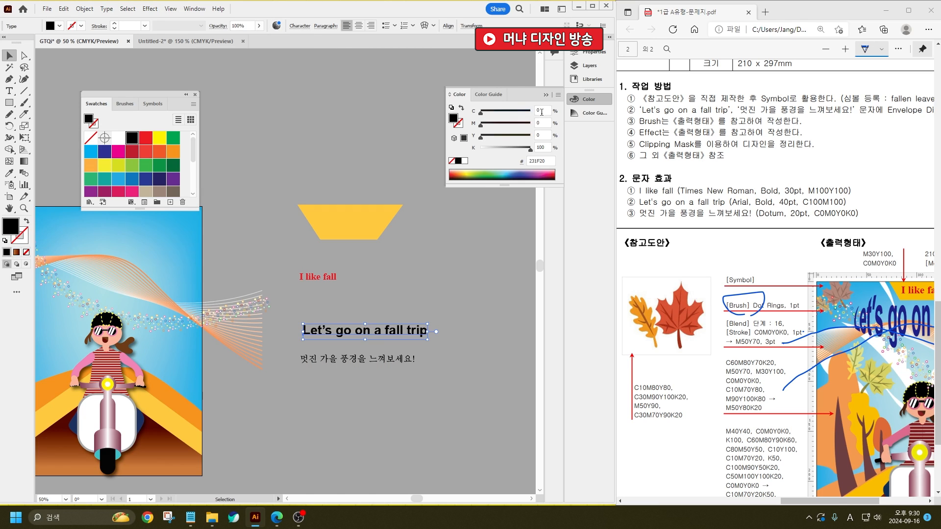
# - Fill the "Let's go on a fall trip" text with C 100, M 100 and K 0
pyautogui.click(541, 112)
pyautogui.write('100')
pyautogui.press('Tab')
pyautogui.write('100')
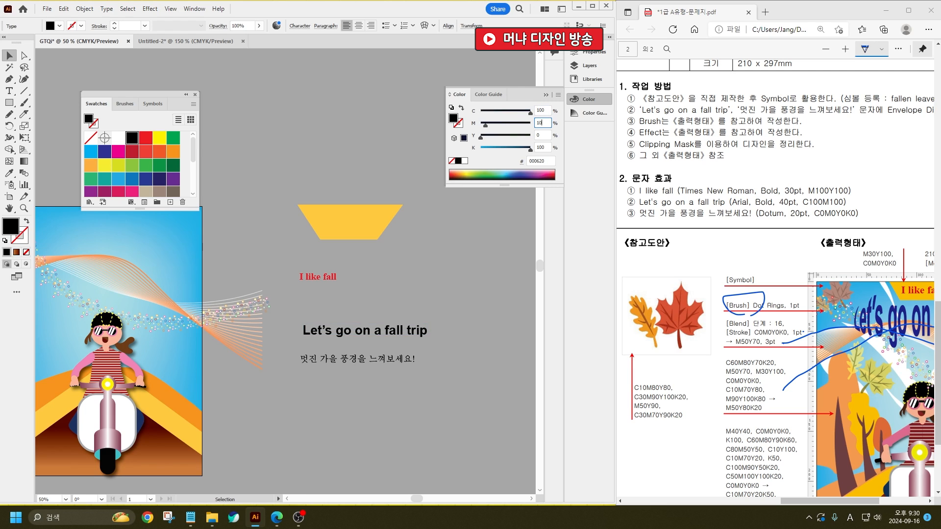
pyautogui.press('Tab')
pyautogui.press('Tab')
pyautogui.write('0')
pyautogui.press('Return')
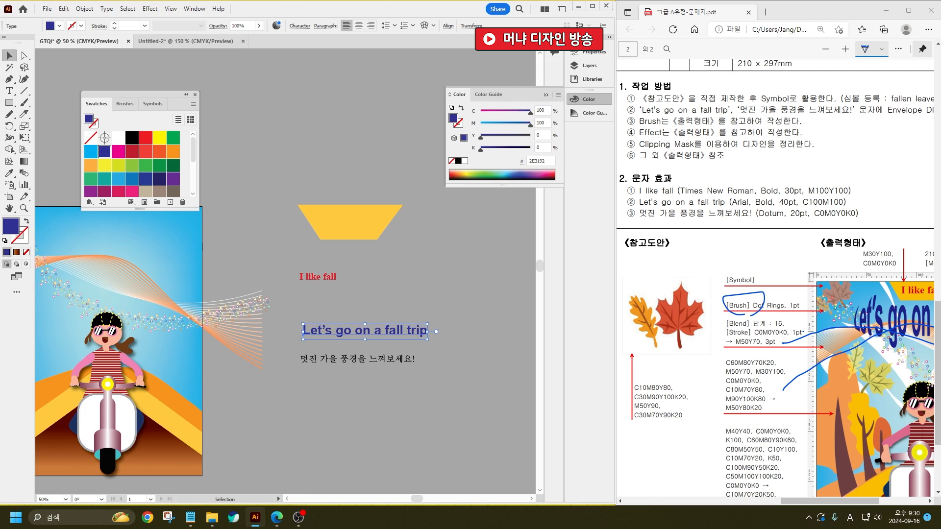
# - Set the Korean text line to the Dotum (돋움) font at 20 pt with a white fill
pyautogui.click(327, 357)
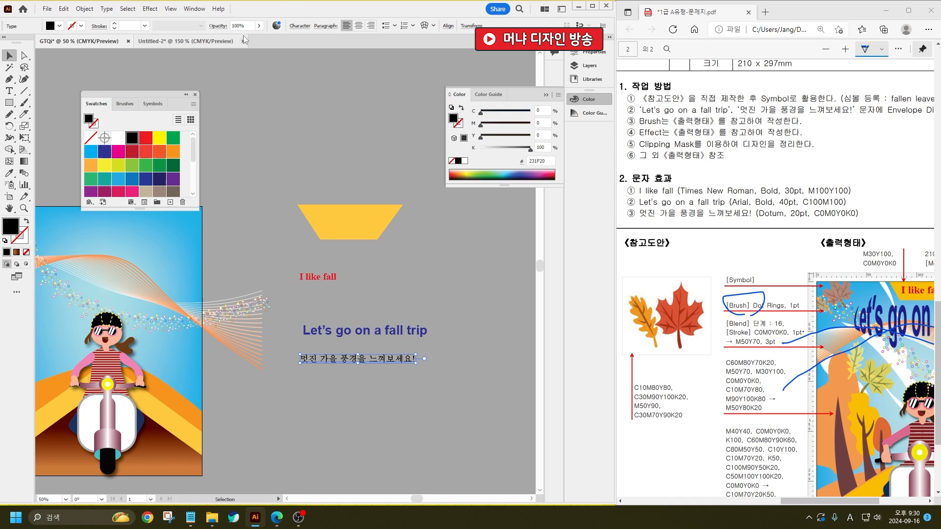
pyautogui.hotkey('ctrl', 't')
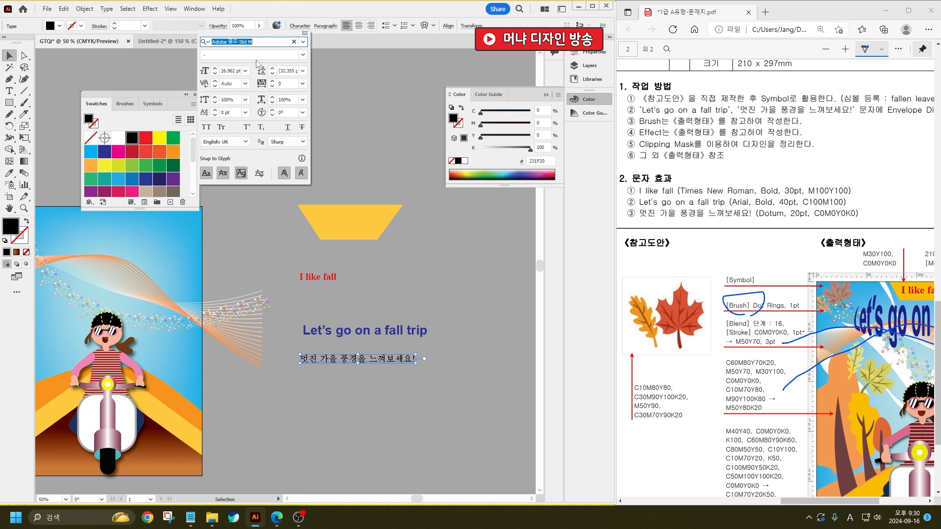
pyautogui.write('ㄷ')
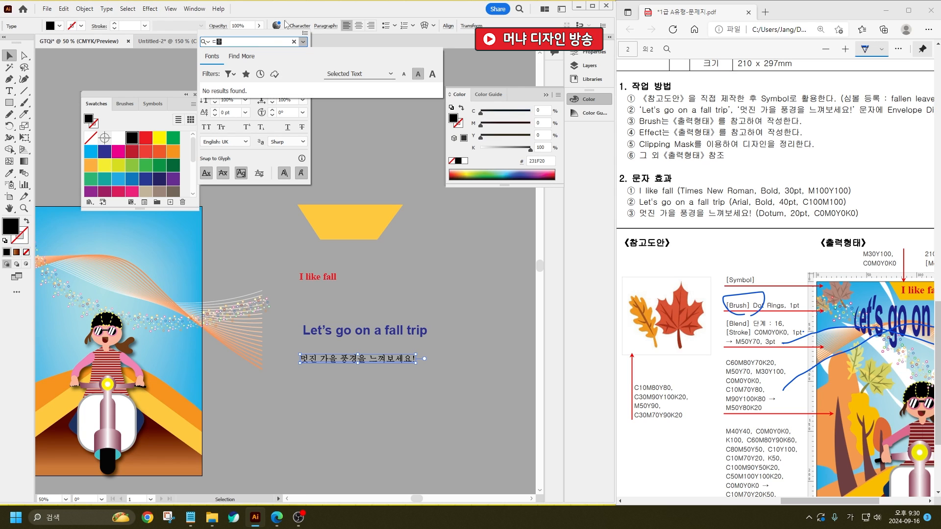
pyautogui.write('ㅗㄷ')
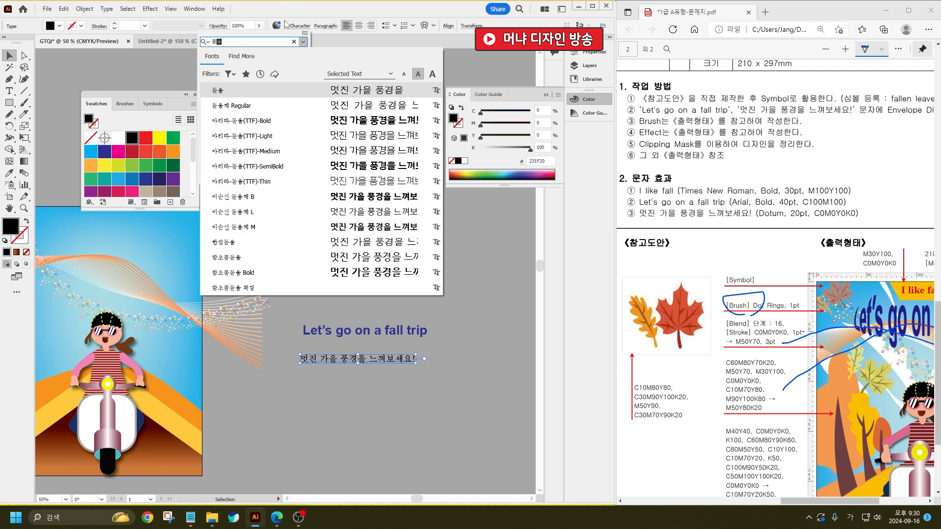
pyautogui.write('ㅇㅜㅁ')
pyautogui.press('Return')
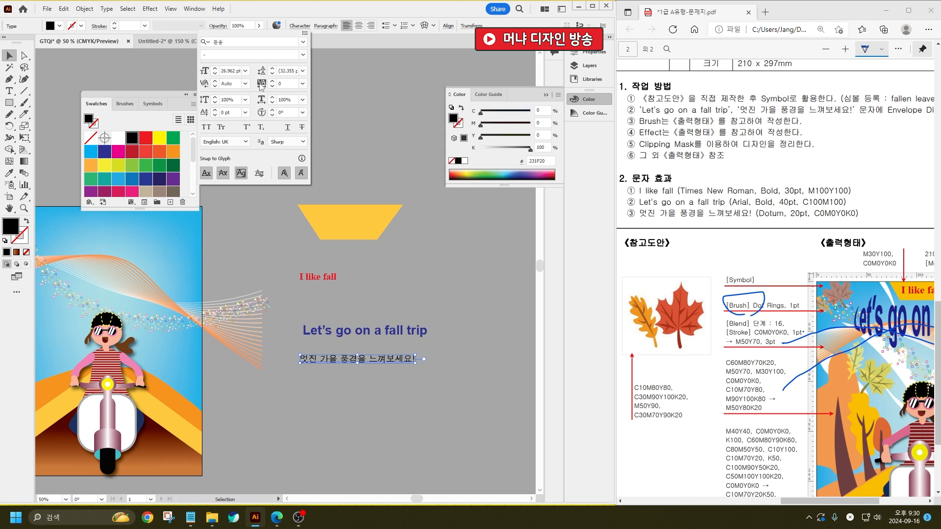
pyautogui.doubleClick(226, 70)
pyautogui.write('20')
pyautogui.press('Return')
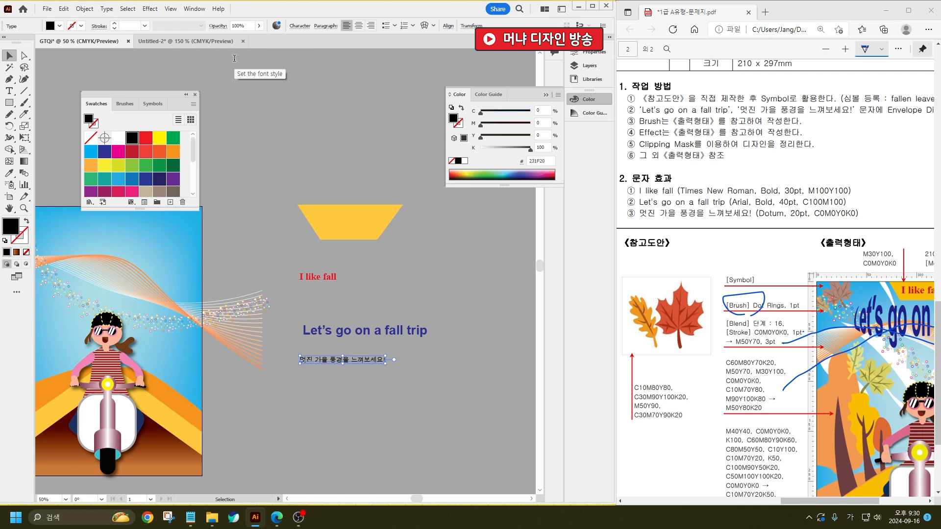
pyautogui.click(118, 138)
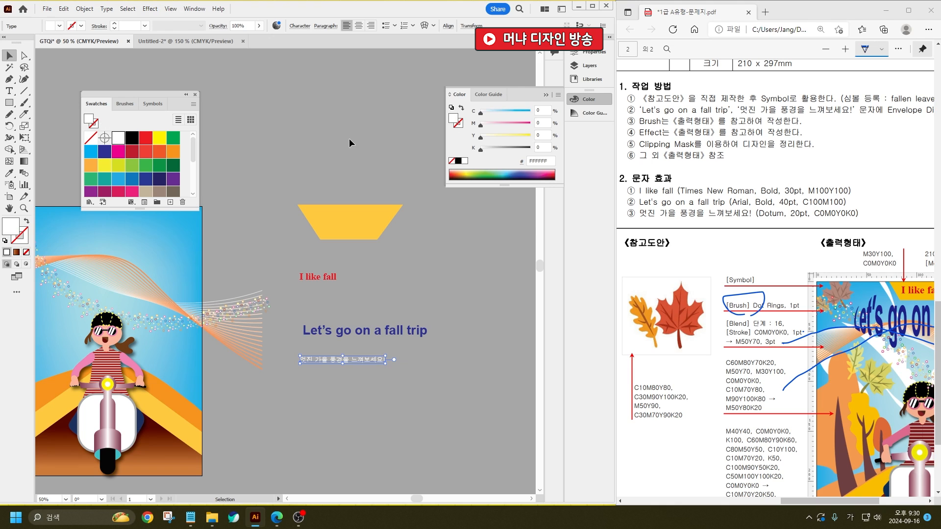
pyautogui.hotkey('ctrl', 'shift', 'a')
# - Centre "I like fall" horizontally on the yellow trapezoid, group the two, and place the banner at the poster's top edge
pyautogui.moveTo(844, 501); pyautogui.dragTo(890, 501)
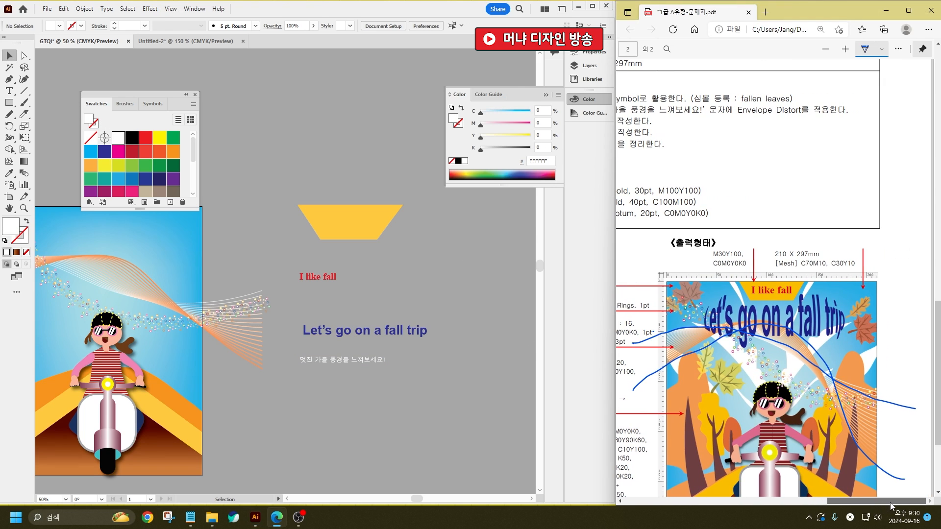
pyautogui.moveTo(304, 276); pyautogui.dragTo(339, 223)
pyautogui.click(394, 210)
pyautogui.moveTo(405, 207); pyautogui.dragTo(288, 253)
pyautogui.keyDown('shift'); pyautogui.click(360, 216); pyautogui.keyUp('shift')
pyautogui.click(328, 26)
pyautogui.hotkey('ctrl', 'g')
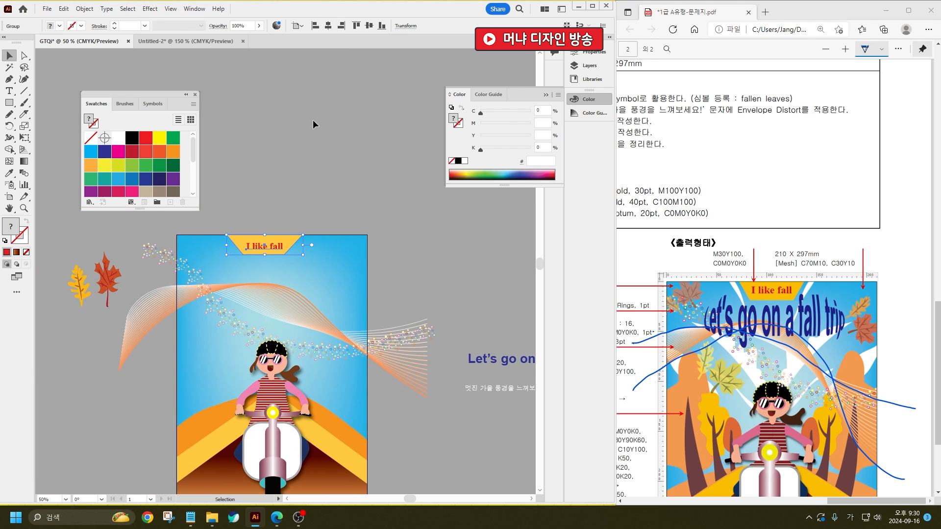
# - Align the "I like fall" banner group to the artboard's horizontal centre
pyautogui.click(298, 26)
pyautogui.click(313, 61)
pyautogui.click(328, 26)
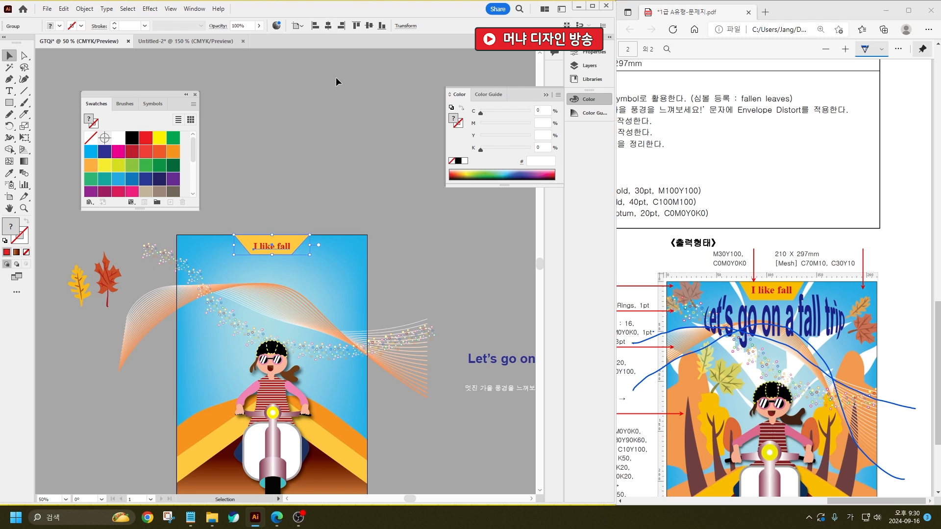
pyautogui.click(334, 184)
pyautogui.click(296, 243)
pyautogui.click(374, 184)
# - Envelope-warp "Let's go on a fall trip" with a horizontal Bulge at 50% bend, and place it on the poster below the banner
pyautogui.moveTo(379, 321); pyautogui.dragTo(354, 273)
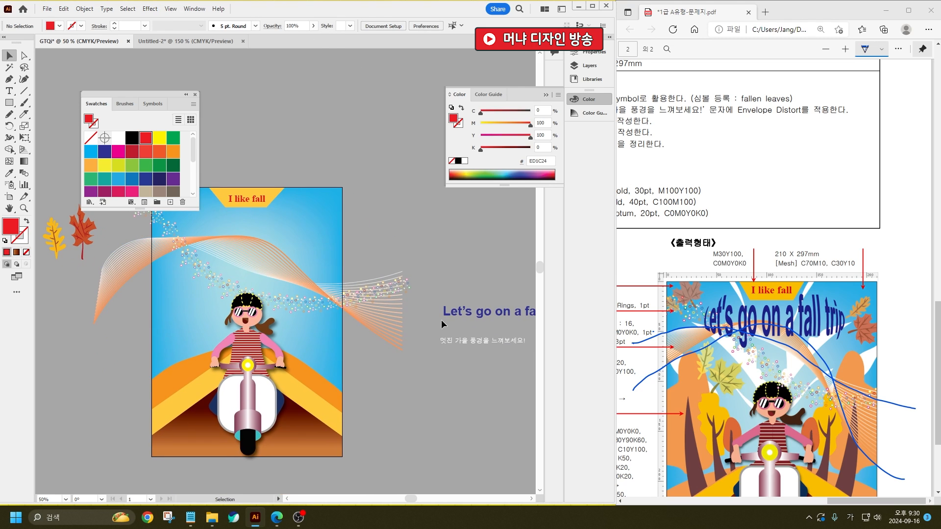
pyautogui.moveTo(470, 311); pyautogui.dragTo(379, 256)
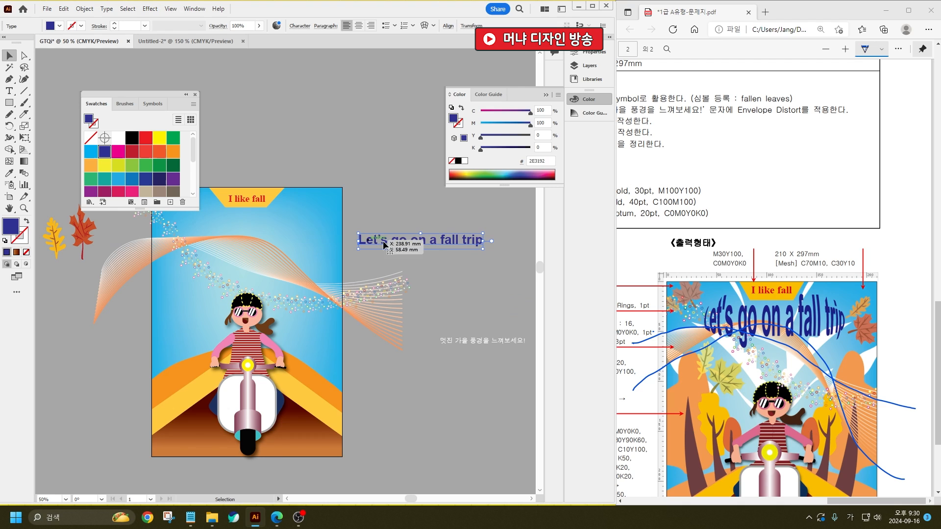
pyautogui.click(424, 25)
pyautogui.click(614, 185)
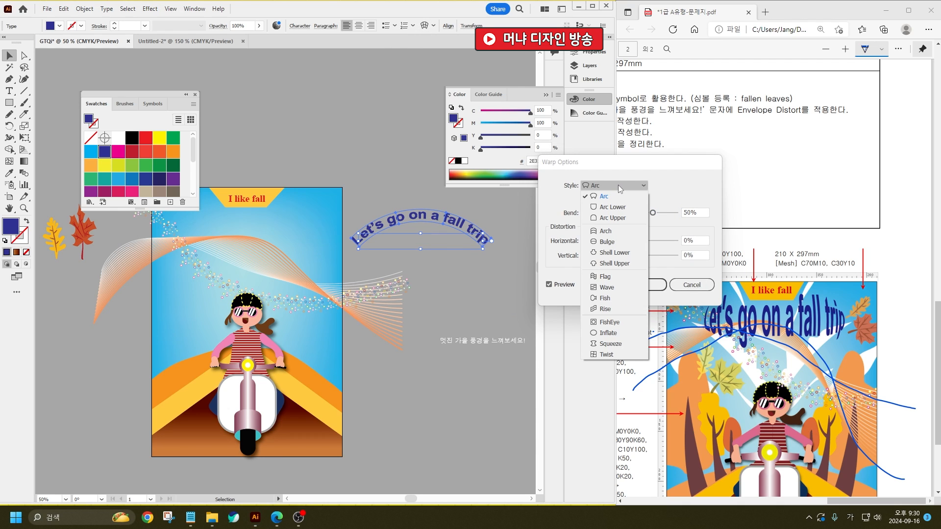
pyautogui.click(621, 242)
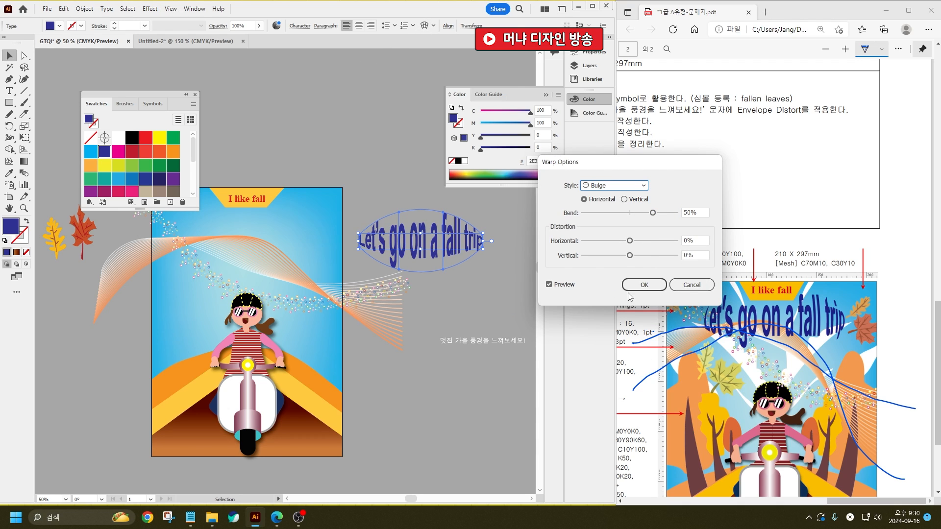
pyautogui.click(642, 285)
pyautogui.moveTo(429, 249); pyautogui.dragTo(254, 237)
pyautogui.click(384, 255)
# - Move the Korean text below the poster and envelope-warp it with a horizontal Flag style at 67% bend
pyautogui.moveTo(384, 347); pyautogui.dragTo(420, 216)
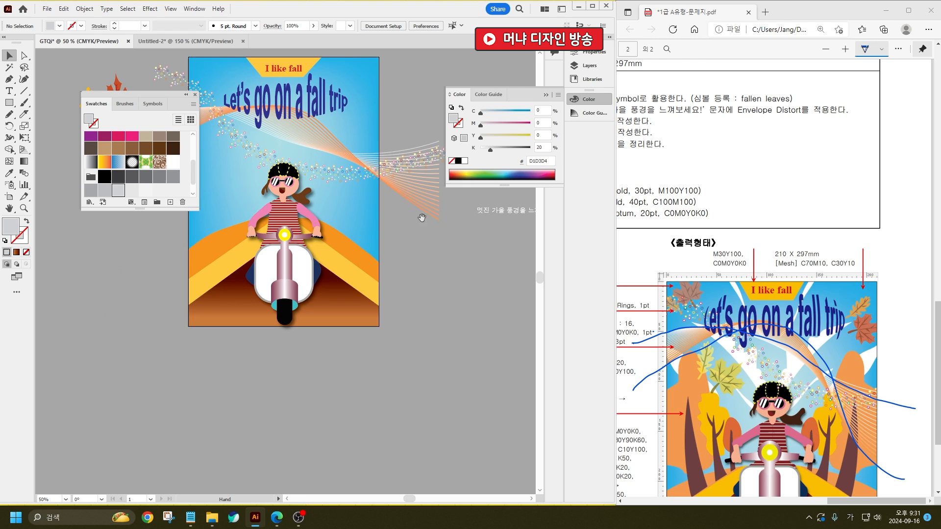
pyautogui.moveTo(512, 214); pyautogui.dragTo(343, 387)
pyautogui.scroll(-3, 674, 438)
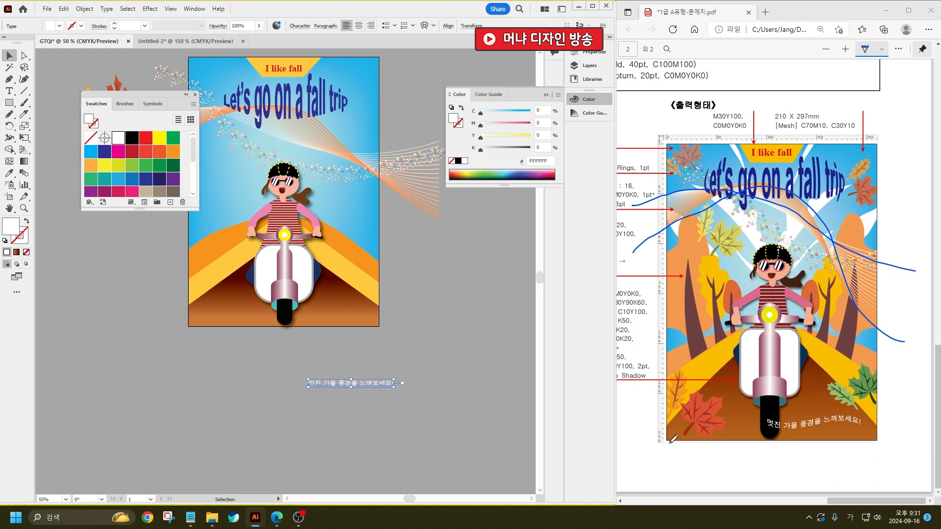
pyautogui.click(424, 26)
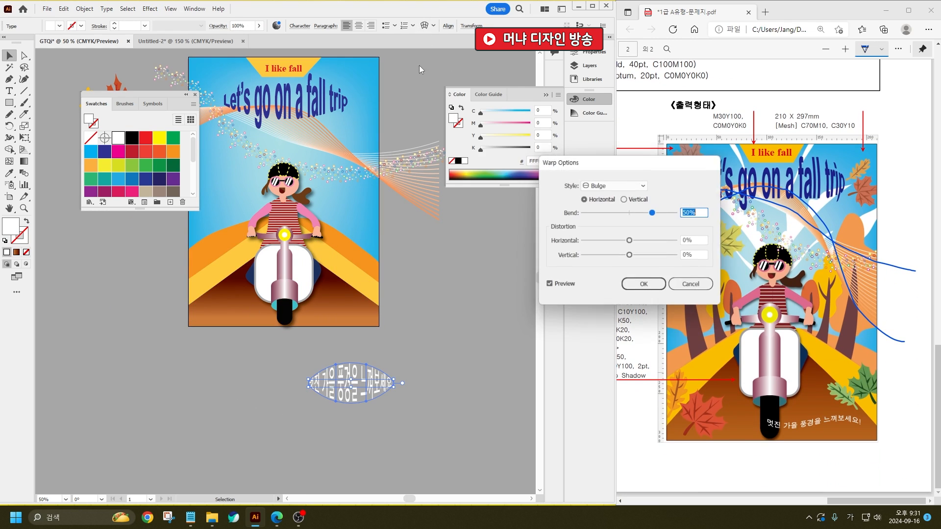
pyautogui.click(615, 186)
pyautogui.click(605, 277)
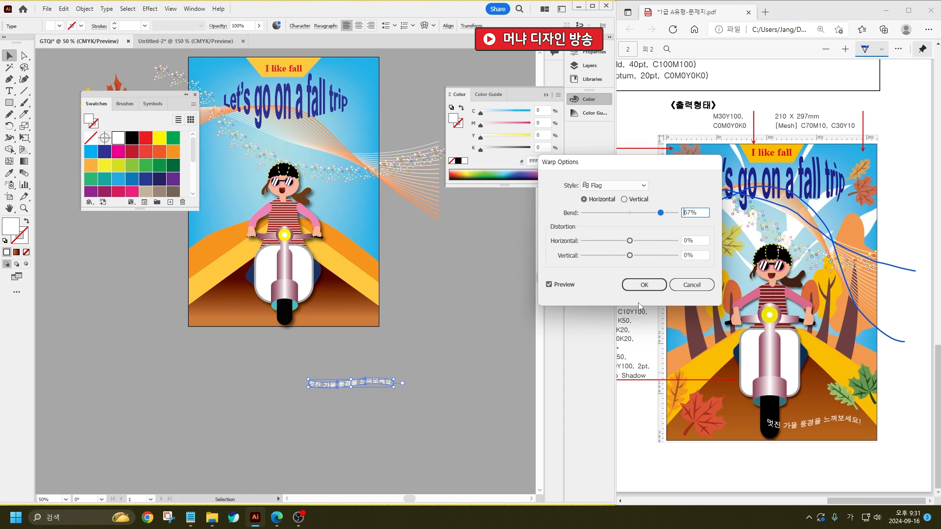
pyautogui.click(637, 288)
# - Place the warped Korean text in the poster's lower right, starting over the scooter's front wheel
pyautogui.click(349, 380)
pyautogui.moveTo(348, 381); pyautogui.dragTo(335, 314)
pyautogui.click(417, 328)
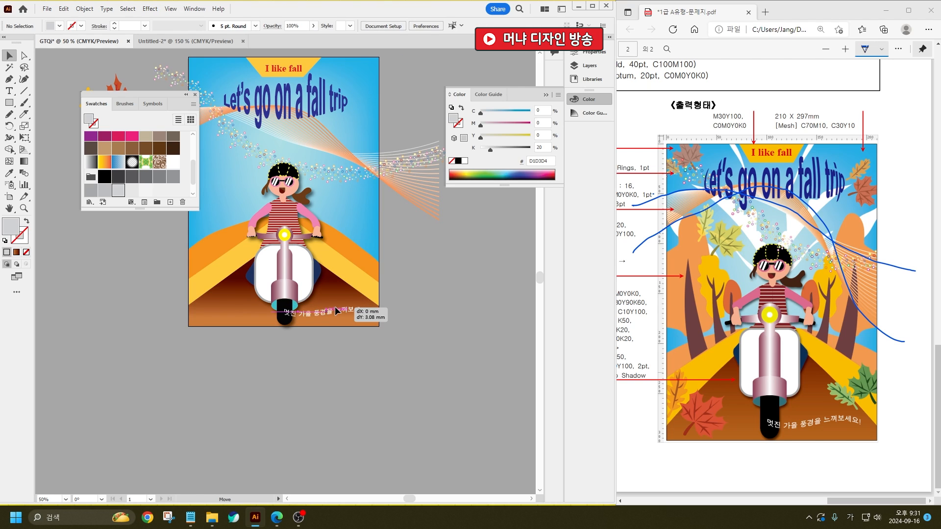
# - Nudge the scooter girl slightly upward on the poster
pyautogui.click(490, 304)
pyautogui.moveTo(302, 287); pyautogui.dragTo(301, 283)
pyautogui.click(456, 327)
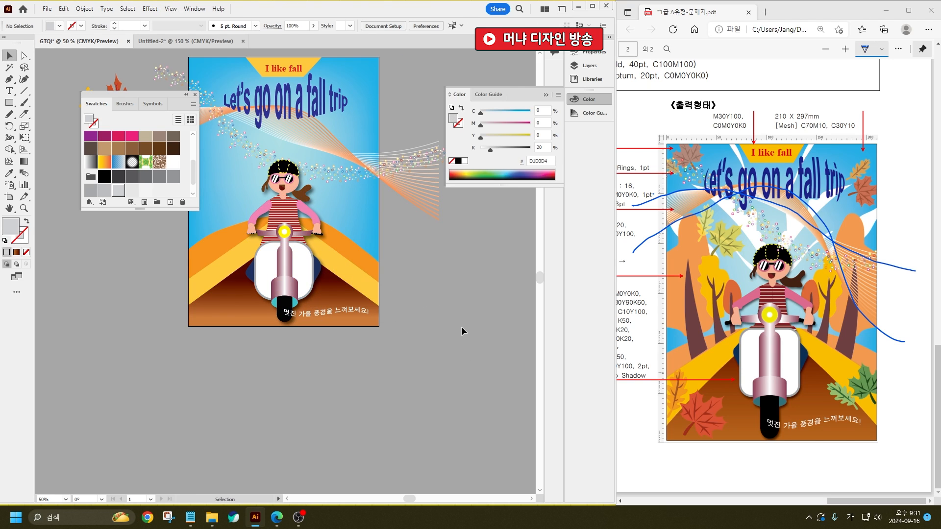
# - Draw three freehand foliage outlines beside the poster with the Pencil tool: a large rounded mass, a medium wavy-edged one and a small oval
pyautogui.scroll(3, 452, 362)
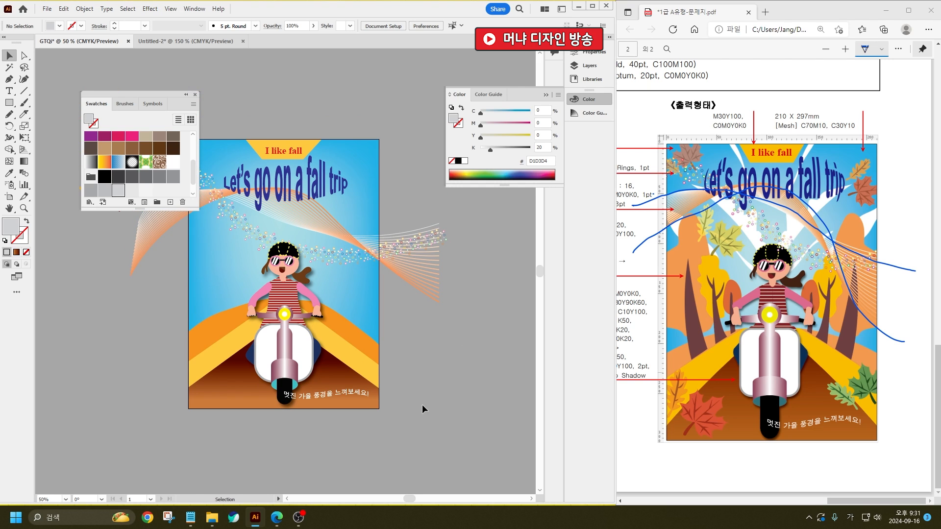
pyautogui.moveTo(399, 342); pyautogui.dragTo(249, 312)
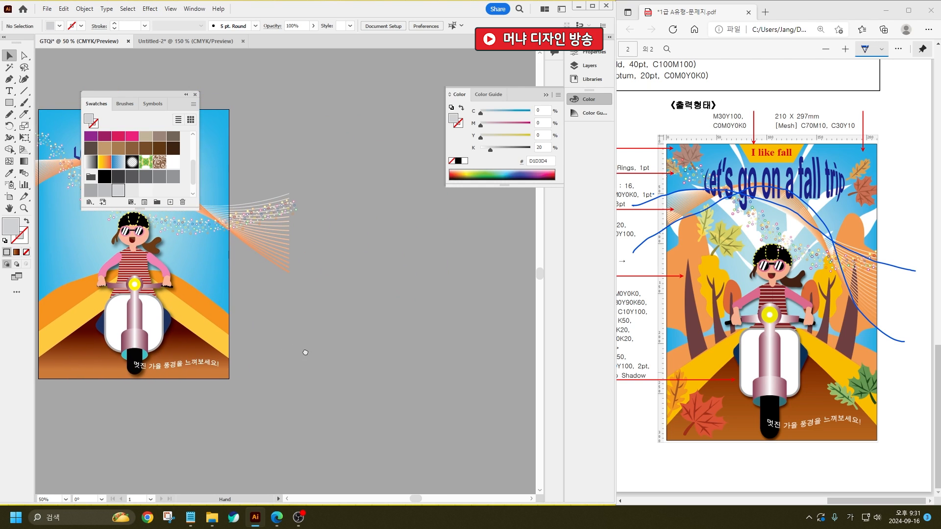
pyautogui.moveTo(305, 352); pyautogui.dragTo(270, 351)
pyautogui.press('n')
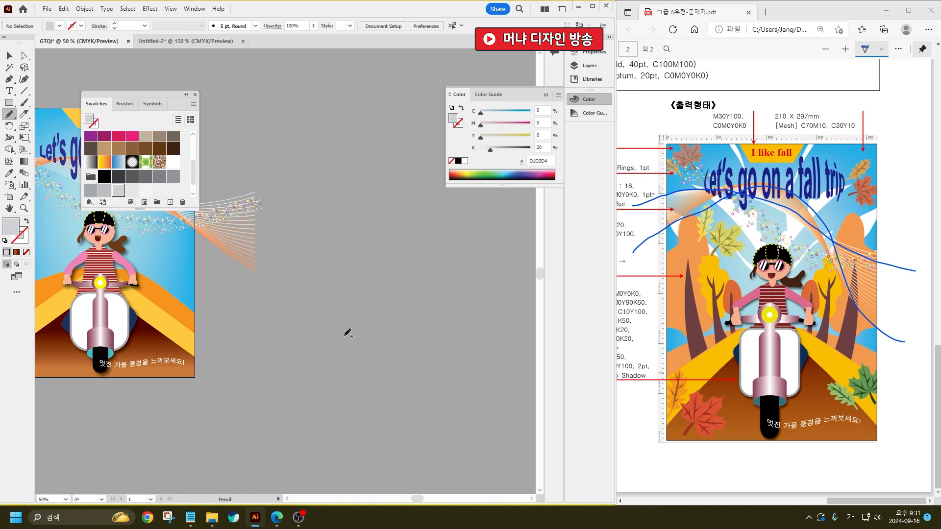
pyautogui.moveTo(325, 429)
pyautogui.mouseDown()
pyautogui.moveTo(307, 263)
pyautogui.moveTo(326, 336)
pyautogui.moveTo(377, 429)
pyautogui.moveTo(323, 431)
pyautogui.moveTo(300, 384)
pyautogui.moveTo(256, 379)
pyautogui.moveTo(218, 344)
pyautogui.moveTo(232, 299)
pyautogui.moveTo(266, 284)
pyautogui.moveTo(271, 212)
pyautogui.moveTo(300, 194)
pyautogui.moveTo(331, 238)
pyautogui.moveTo(368, 354)
pyautogui.moveTo(369, 384)
pyautogui.moveTo(329, 399)
pyautogui.mouseUp()
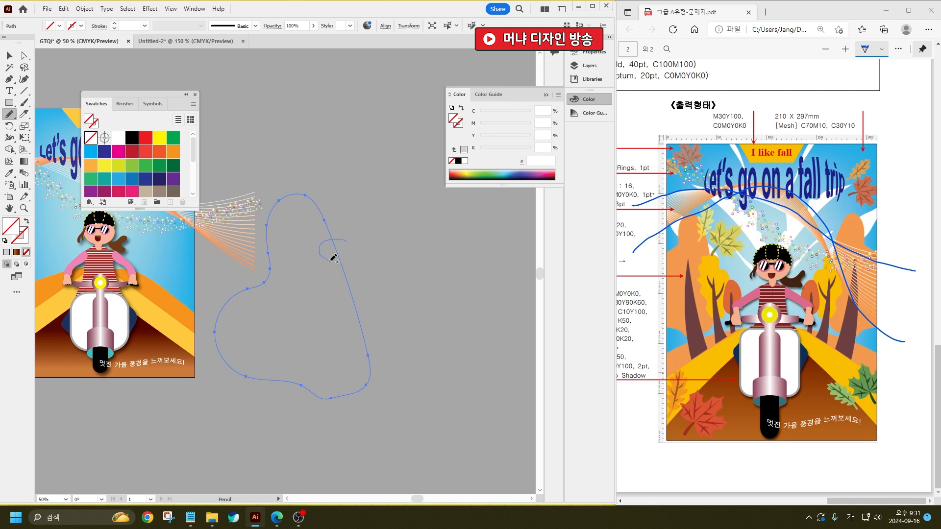
pyautogui.moveTo(342, 307)
pyautogui.mouseDown()
pyautogui.moveTo(333, 328)
pyautogui.moveTo(342, 358)
pyautogui.moveTo(358, 373)
pyautogui.moveTo(403, 362)
pyautogui.mouseUp()
pyautogui.moveTo(354, 240); pyautogui.dragTo(347, 239)
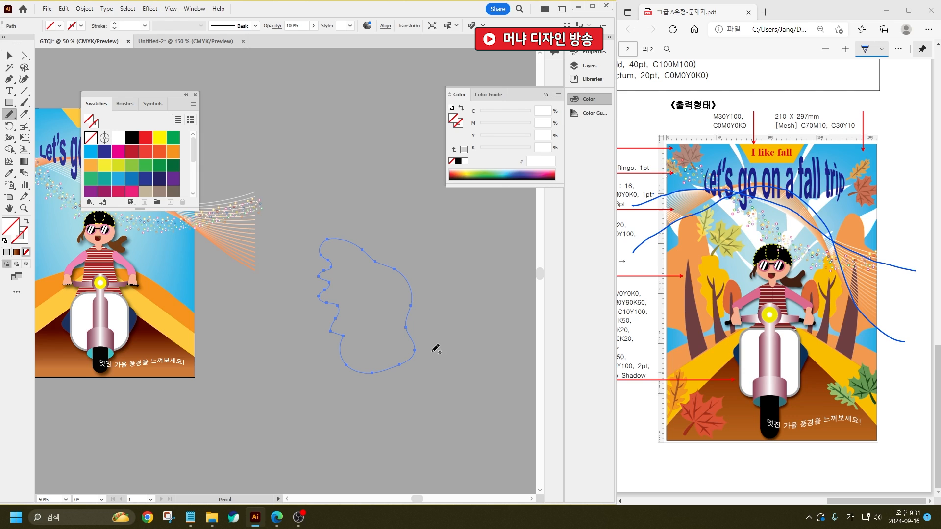
pyautogui.moveTo(431, 354)
pyautogui.mouseDown()
pyautogui.moveTo(403, 323)
pyautogui.moveTo(395, 283)
pyautogui.moveTo(415, 254)
pyautogui.mouseUp()
pyautogui.moveTo(446, 289)
pyautogui.mouseDown()
pyautogui.moveTo(443, 339)
pyautogui.moveTo(431, 354)
pyautogui.mouseUp()
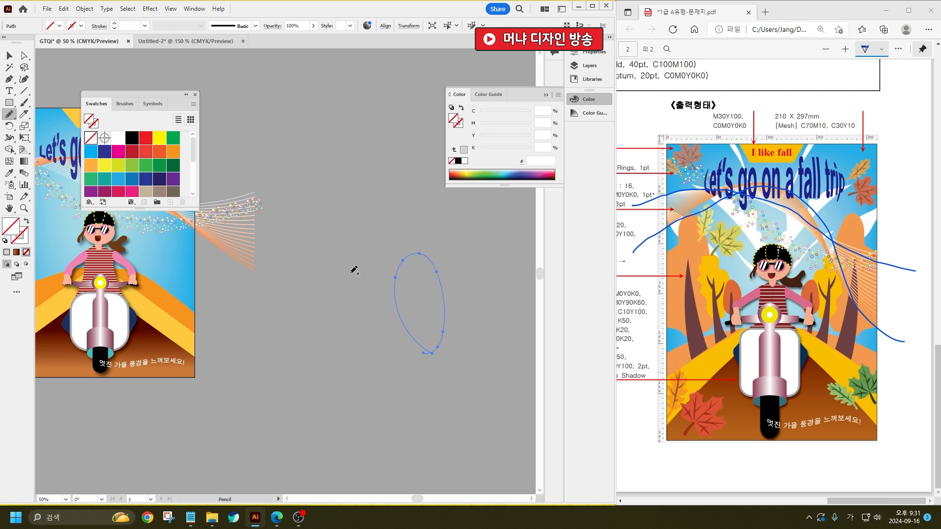
# - Draw a tapered trunk outline with the Pencil tool for each of the three foliage shapes
pyautogui.moveTo(341, 266); pyautogui.dragTo(384, 413)
pyautogui.moveTo(394, 373); pyautogui.dragTo(342, 268)
pyautogui.moveTo(422, 297)
pyautogui.mouseDown()
pyautogui.moveTo(446, 385)
pyautogui.moveTo(420, 298)
pyautogui.mouseUp()
# - Apply the default white fill and black stroke to all the foliage and trunk outlines
pyautogui.click(10, 56)
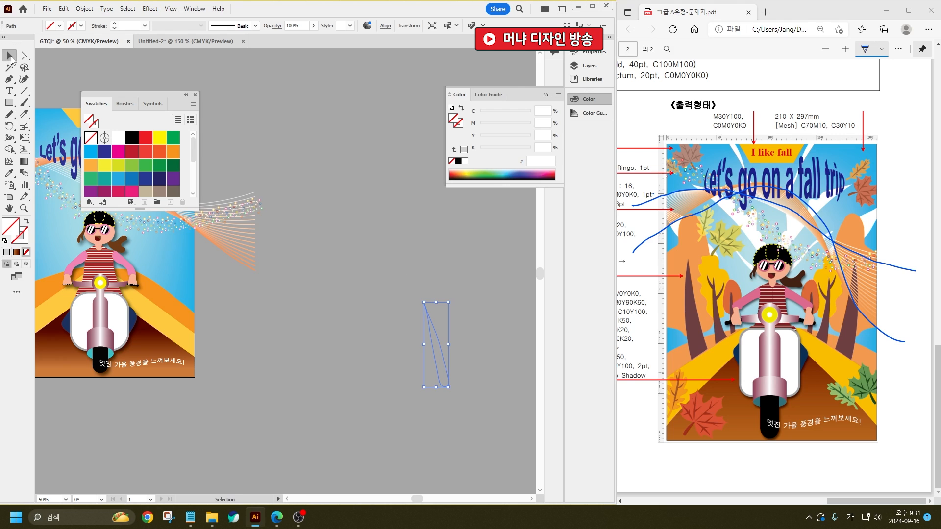
pyautogui.moveTo(275, 224); pyautogui.dragTo(274, 223)
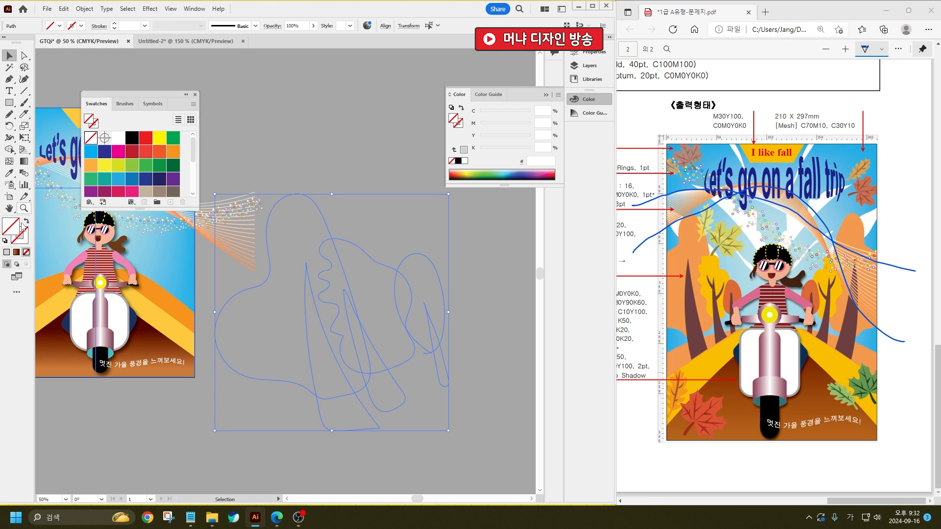
pyautogui.click(4, 240)
pyautogui.click(466, 351)
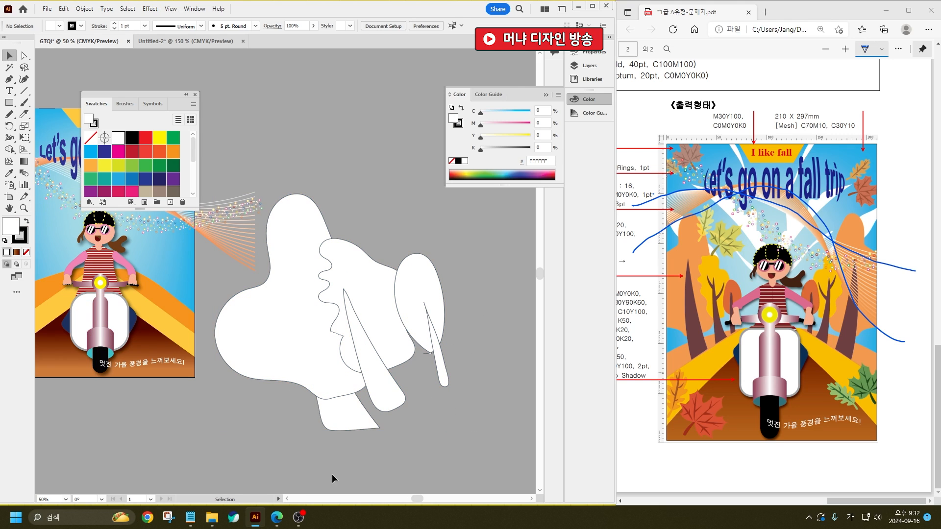
# - Fill the large foliage with the poster hill's orange and the wavy foliage with its lighter yellow-orange, using the Eyedropper
pyautogui.click(310, 378)
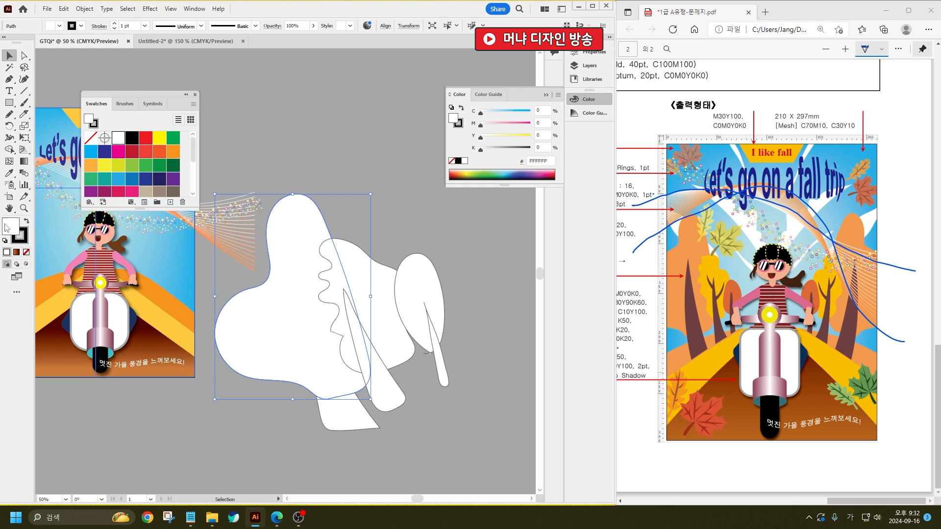
pyautogui.click(10, 173)
pyautogui.click(181, 311)
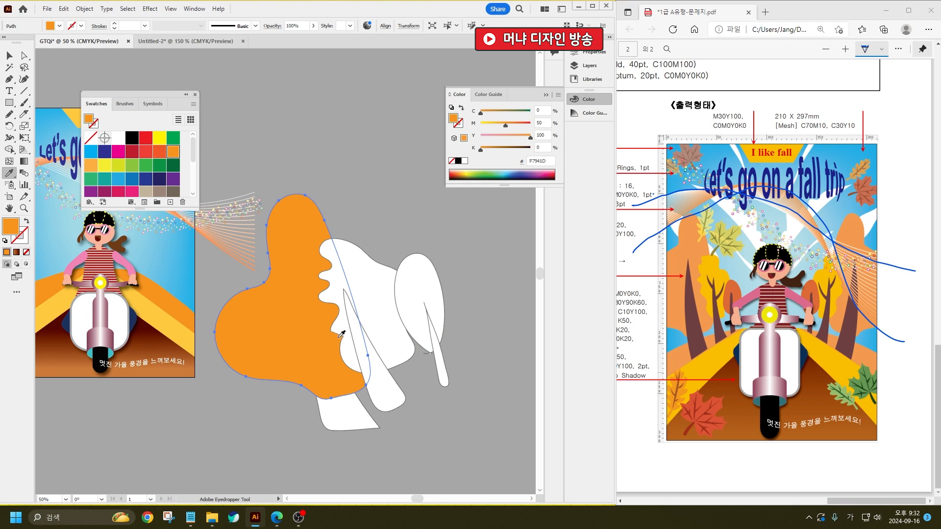
pyautogui.keyDown('ctrl'); pyautogui.click(410, 439); pyautogui.keyUp('ctrl')
pyautogui.click(383, 282)
pyautogui.keyDown('ctrl'); pyautogui.click(341, 271); pyautogui.keyUp('ctrl')
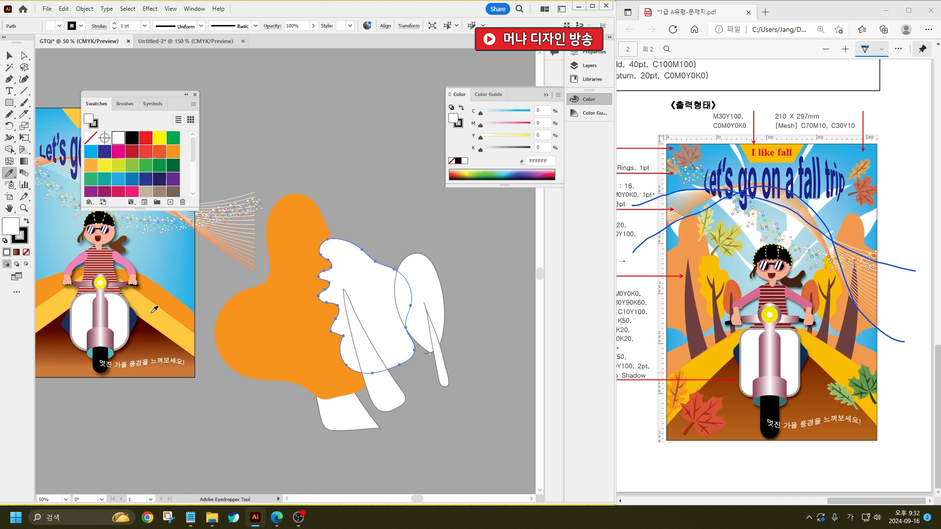
pyautogui.click(154, 309)
# - Fill the small oval foliage with the red-orange swatch, M80 Y95
pyautogui.keyDown('ctrl'); pyautogui.click(425, 272); pyautogui.keyUp('ctrl')
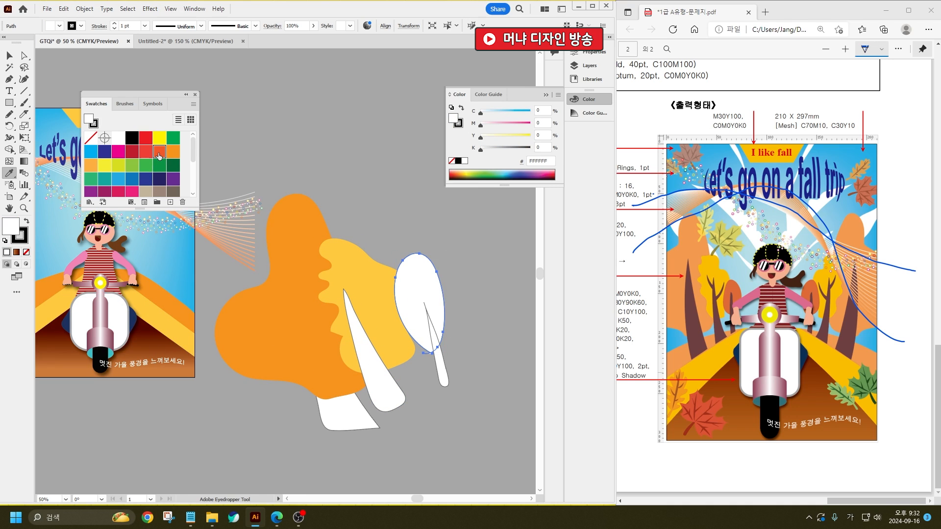
pyautogui.click(159, 152)
pyautogui.click(9, 55)
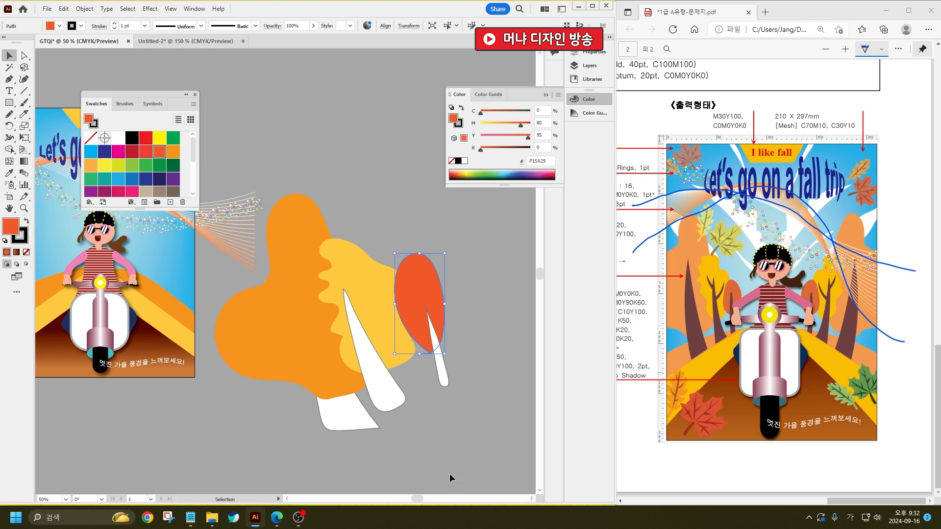
# - Shift the smallest trunk left, rotate it slightly more upright and stretch its tip higher into the red-orange foliage
pyautogui.click(426, 449)
pyautogui.click(360, 429)
pyautogui.keyDown('shift'); pyautogui.click(383, 398); pyautogui.keyUp('shift')
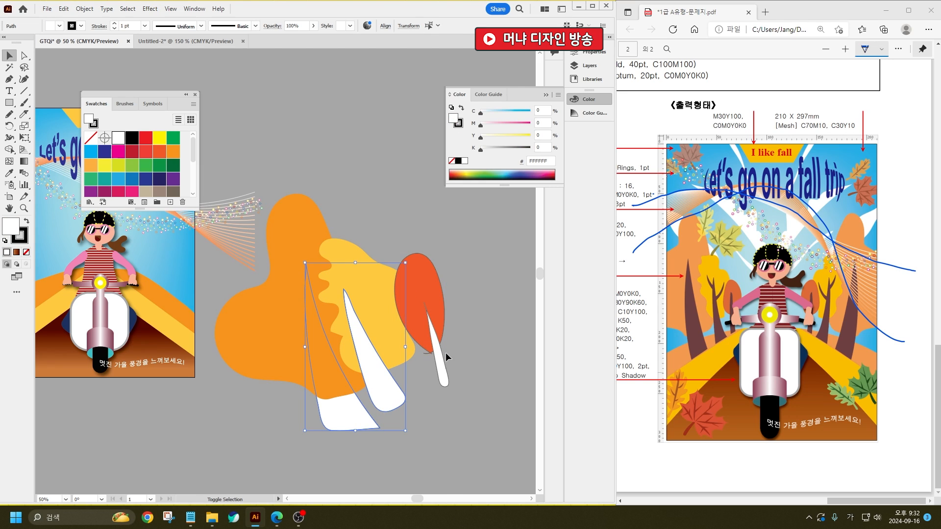
pyautogui.click(457, 427)
pyautogui.moveTo(441, 370); pyautogui.dragTo(431, 372)
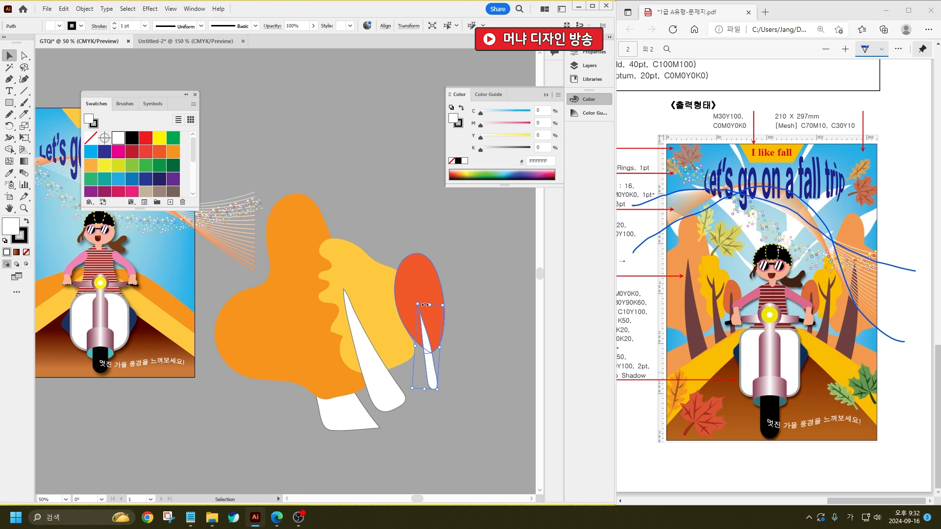
pyautogui.moveTo(430, 304); pyautogui.dragTo(429, 285)
pyautogui.click(464, 380)
# - Fill all three trunks with dark brown (6C3C17) and no stroke using the Eyedropper
pyautogui.click(369, 425)
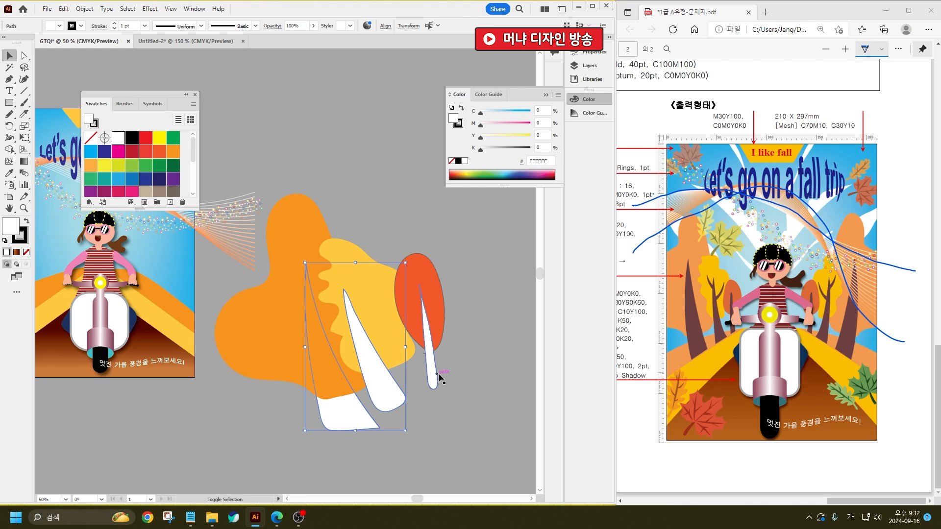
pyautogui.click(9, 172)
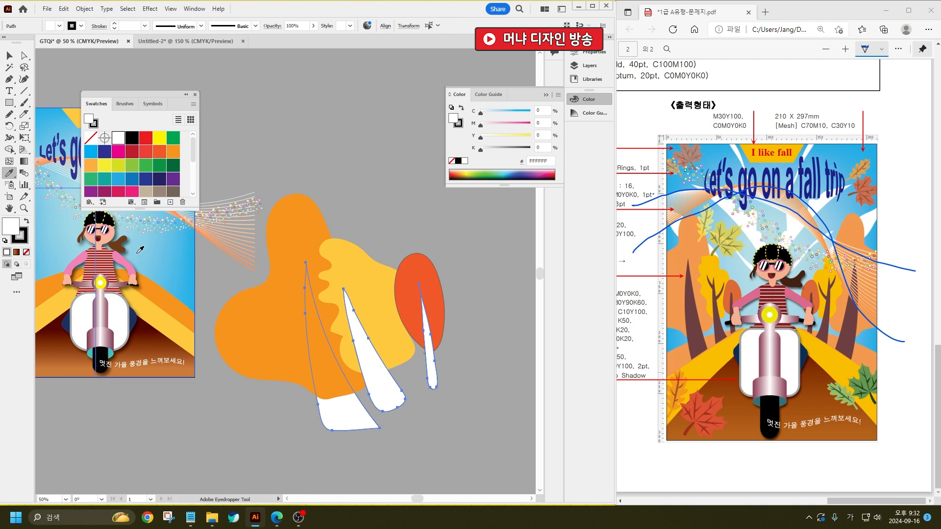
pyautogui.click(39, 143)
pyautogui.press('v')
pyautogui.click(473, 418)
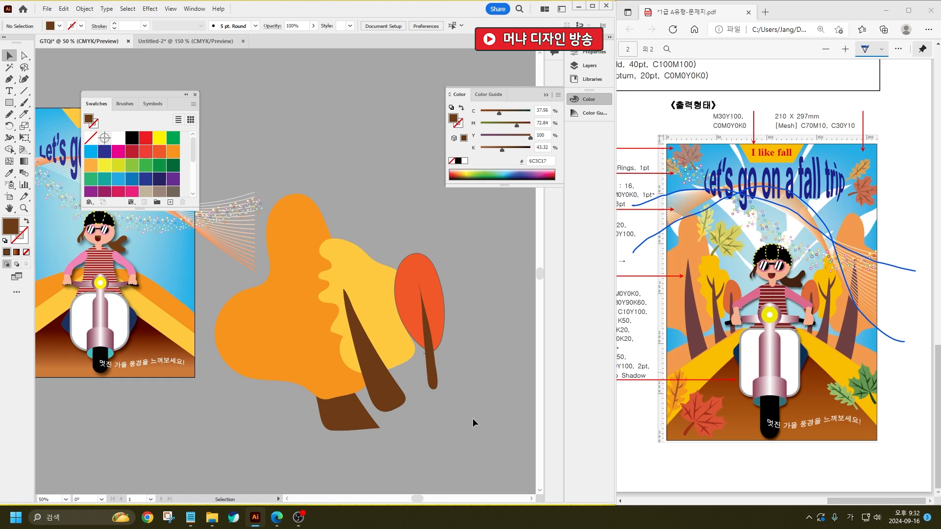
# - Send the large orange foliage to the back, move the middle trunk to the right, and narrow the middle and large trunks
pyautogui.click(276, 301)
pyautogui.hotkey('ctrl', 'shift', '[')
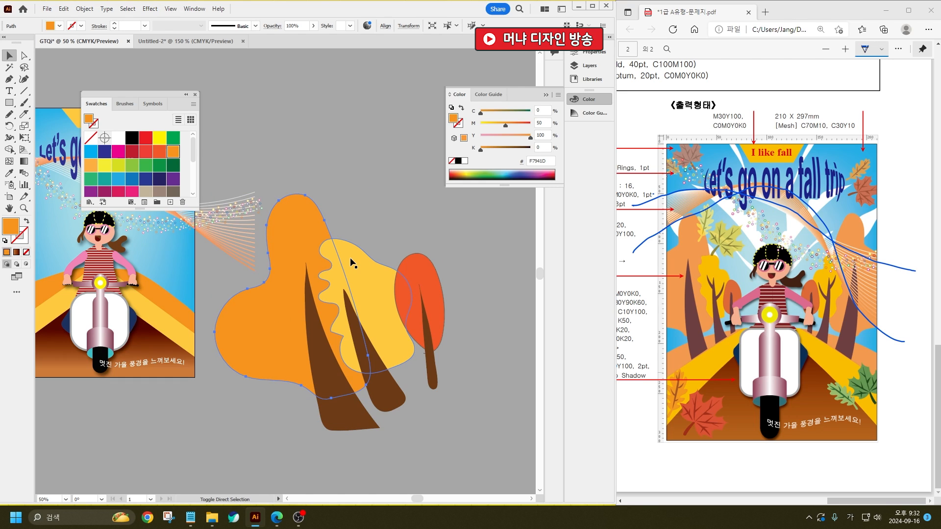
pyautogui.click(410, 415)
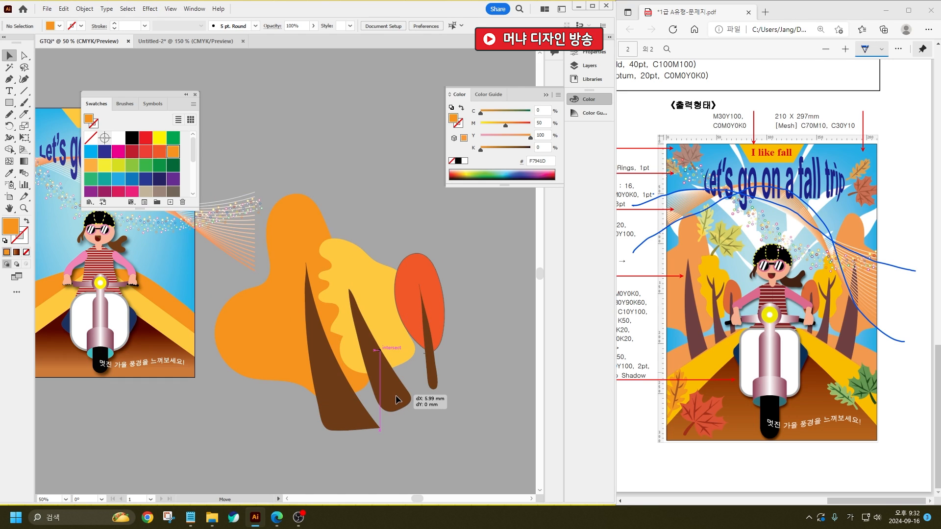
pyautogui.moveTo(384, 389); pyautogui.dragTo(397, 385)
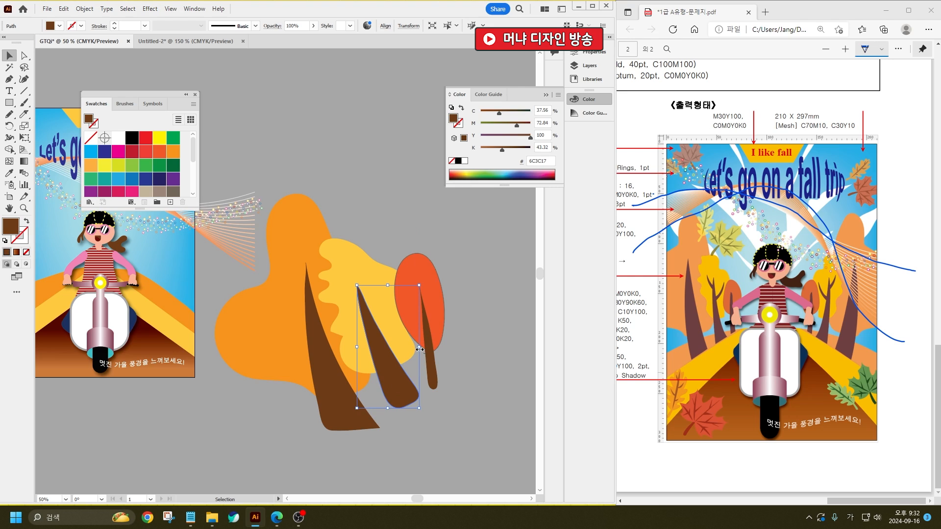
pyautogui.moveTo(420, 350); pyautogui.dragTo(370, 347)
pyautogui.click(330, 406)
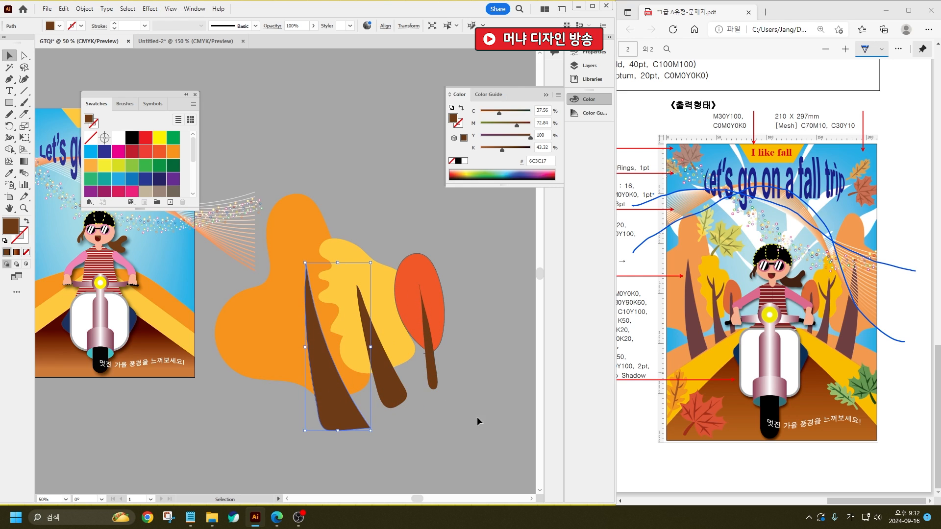
pyautogui.click(479, 421)
# - Draw two curved branches with the Pencil tool, one on each side of the middle trunk
pyautogui.scroll(3, 401, 290)
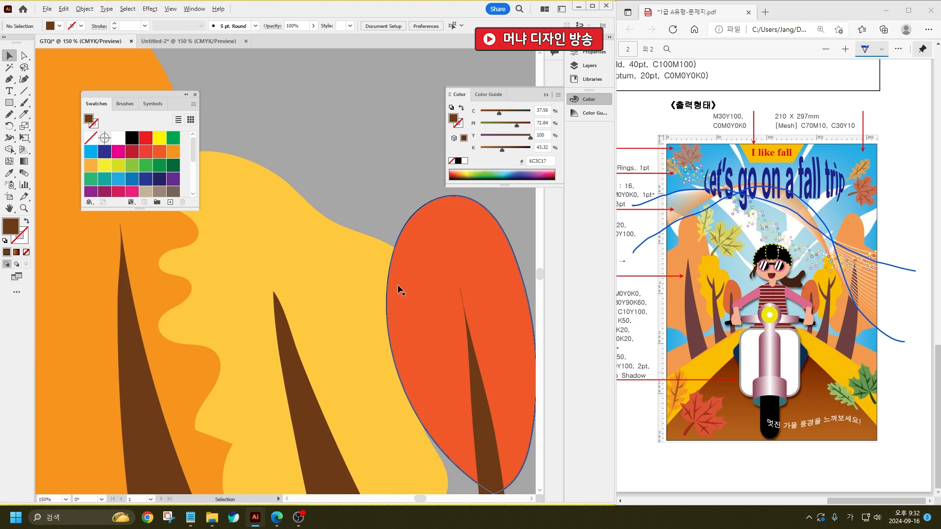
pyautogui.moveTo(299, 380); pyautogui.dragTo(254, 327)
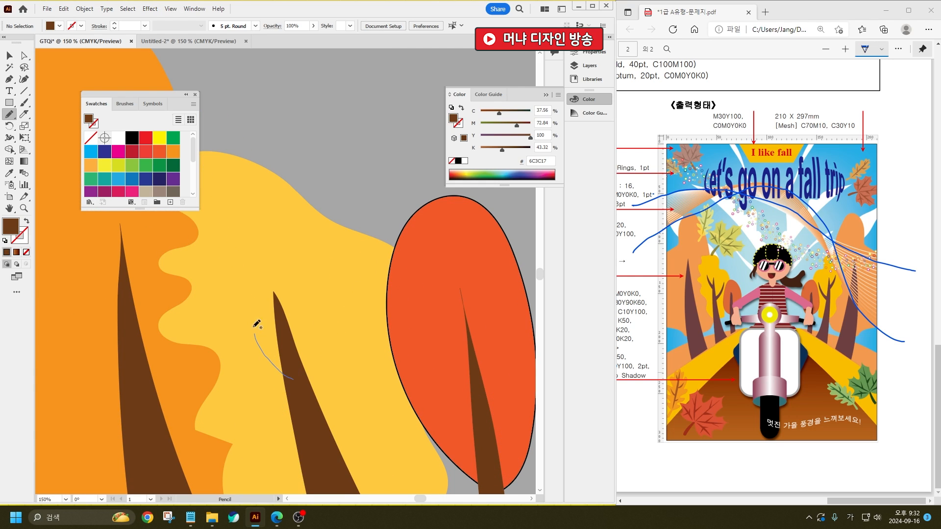
pyautogui.moveTo(292, 385); pyautogui.dragTo(271, 384)
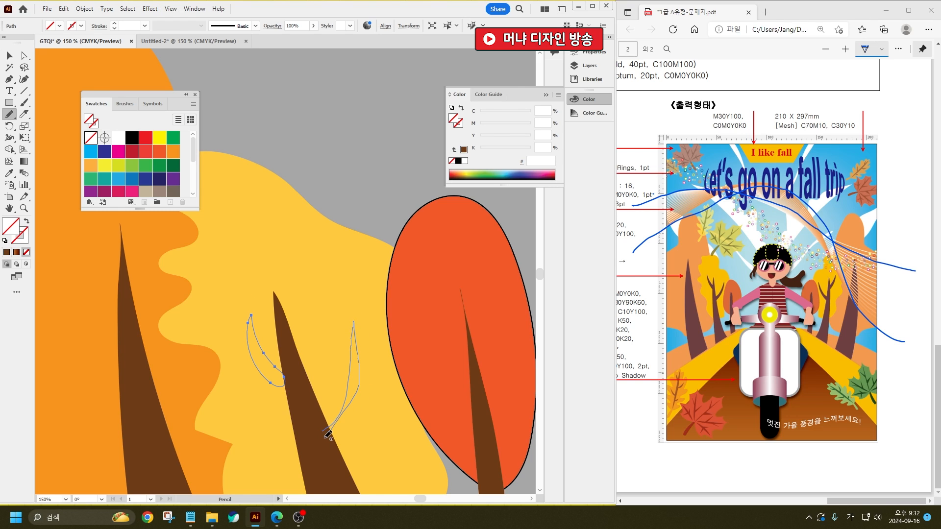
pyautogui.moveTo(328, 433); pyautogui.dragTo(328, 432)
# - Fill both branches with the trunk's dark brown using the Eyedropper
pyautogui.click(9, 56)
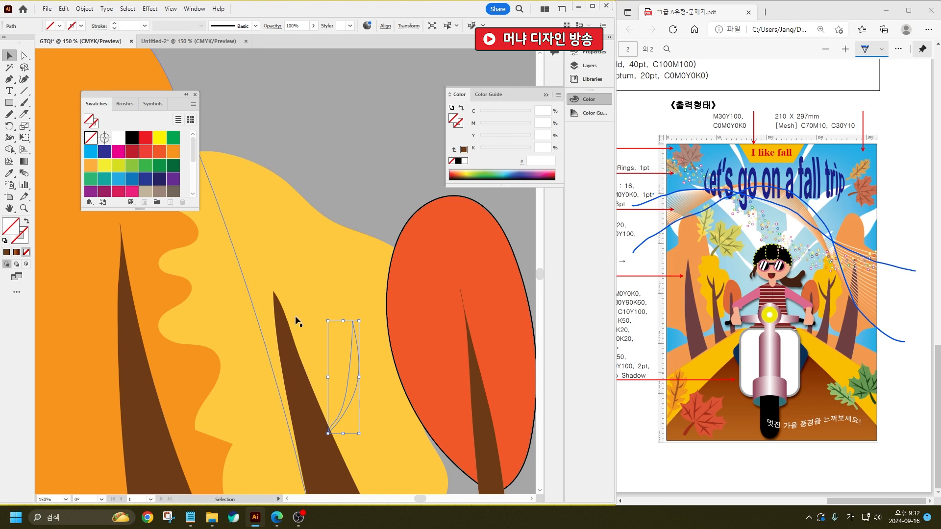
pyautogui.keyDown('shift'); pyautogui.click(257, 366); pyautogui.keyUp('shift')
pyautogui.click(10, 173)
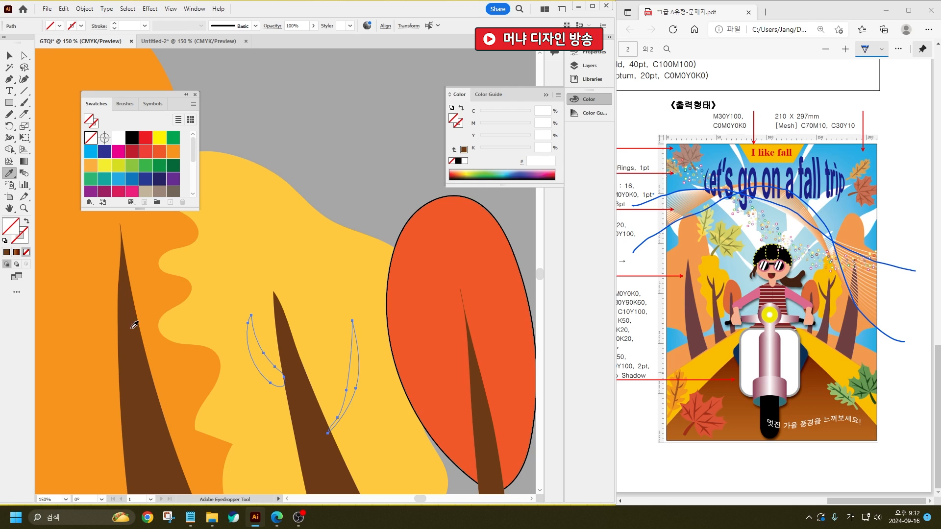
pyautogui.click(130, 325)
pyautogui.click(9, 56)
pyautogui.click(351, 159)
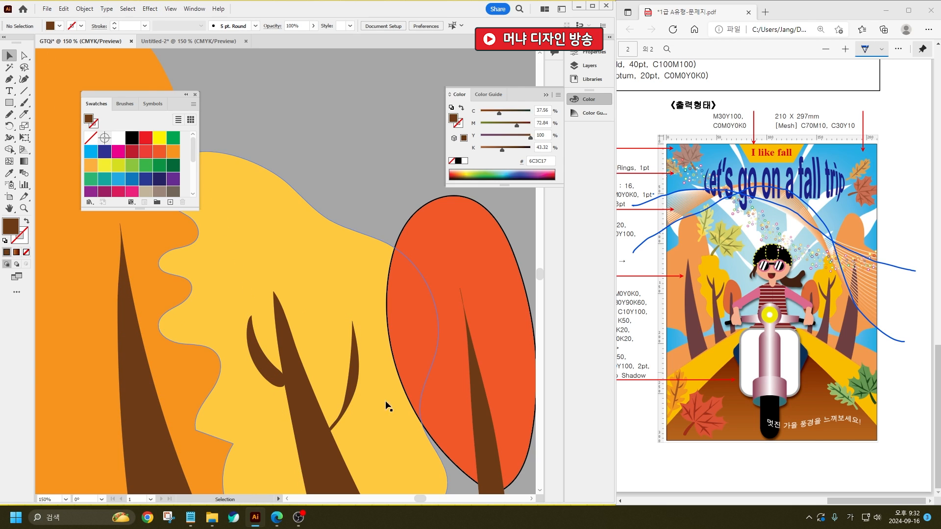
pyautogui.click(346, 378)
# - Group all the foliage, trunks and branches, and move the tree group down below the poster's right side
pyautogui.scroll(-4, 370, 312)
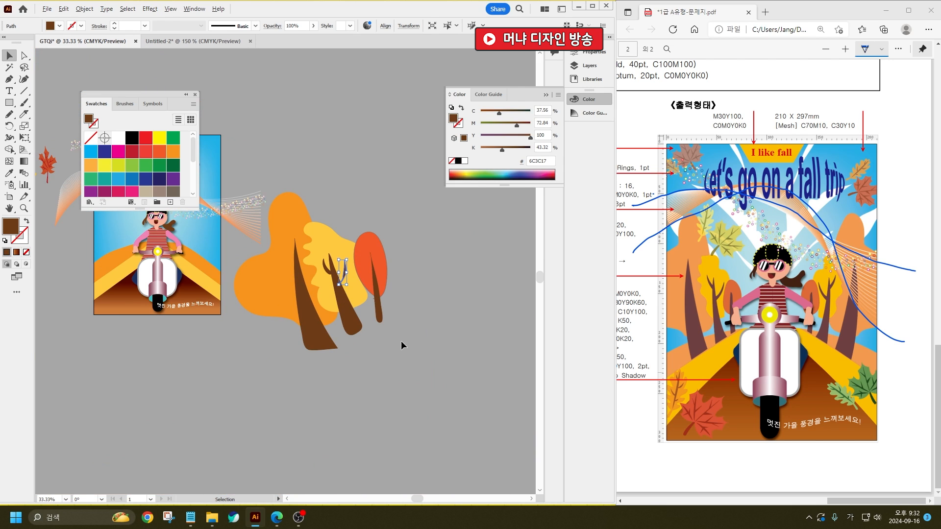
pyautogui.click(283, 239)
pyautogui.moveTo(364, 257); pyautogui.dragTo(329, 358)
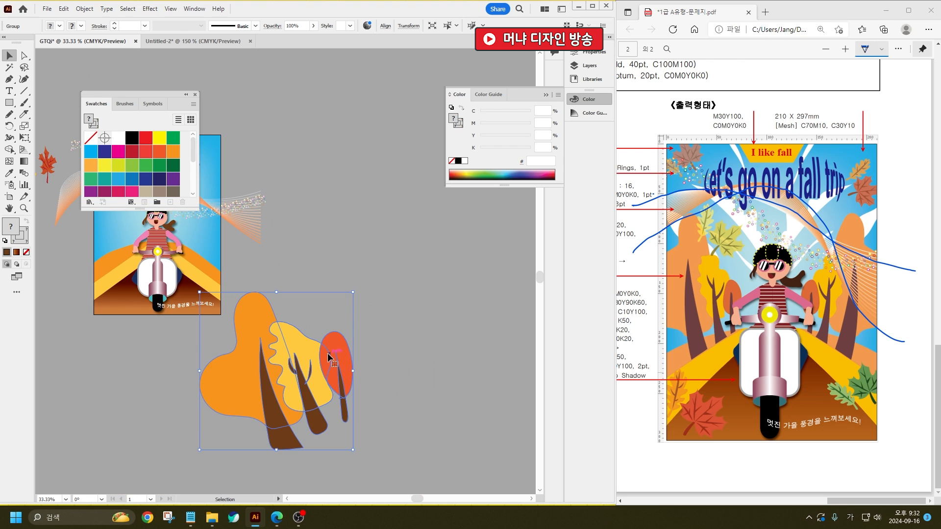
# - Reflect a copy of the tree group across the vertical axis and move it straight to the right of the original
pyautogui.rightClick(328, 357)
pyautogui.moveTo(382, 308)
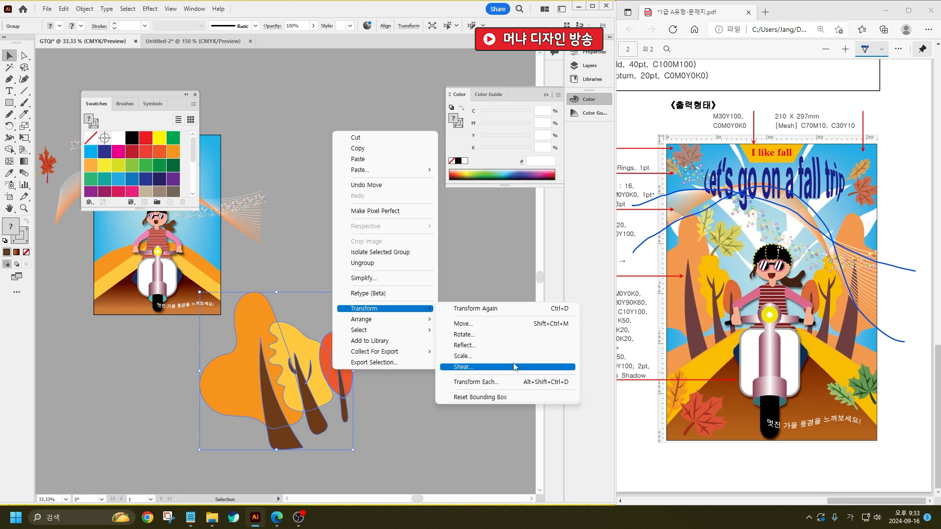
pyautogui.click(467, 345)
pyautogui.click(420, 319)
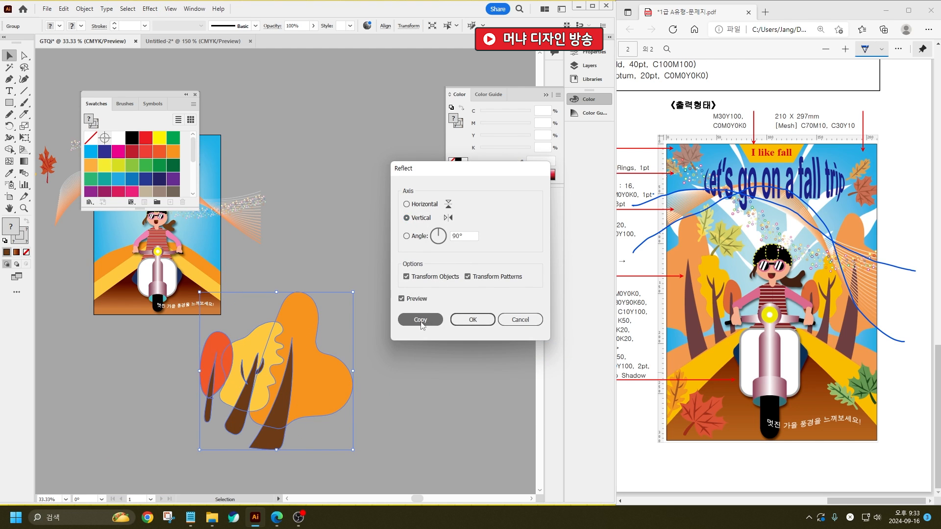
pyautogui.moveTo(265, 370); pyautogui.dragTo(464, 370)
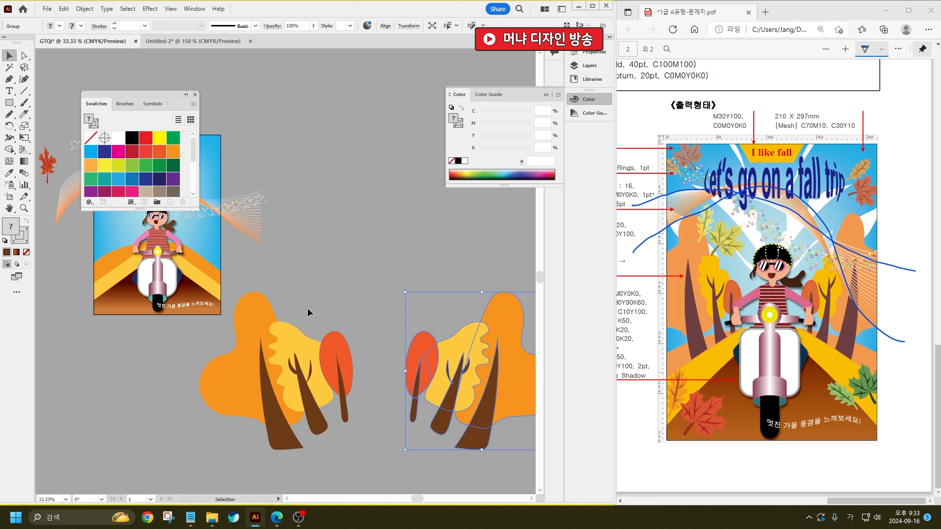
# - Select both tree groups and move them onto the poster, one on each side of the scooter girl
pyautogui.moveTo(307, 310); pyautogui.dragTo(458, 429)
pyautogui.moveTo(468, 390); pyautogui.dragTo(257, 232)
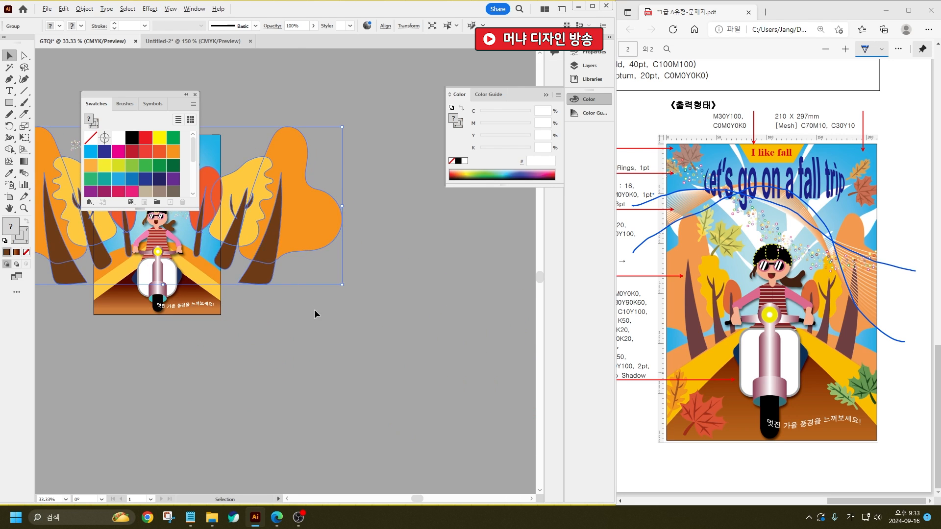
# - Scale down the mirrored tree pair, center it behind the scooter girl's position on the poster, and stretch it slightly taller
pyautogui.scroll(-2, 340, 338)
pyautogui.scroll(2, 277, 252)
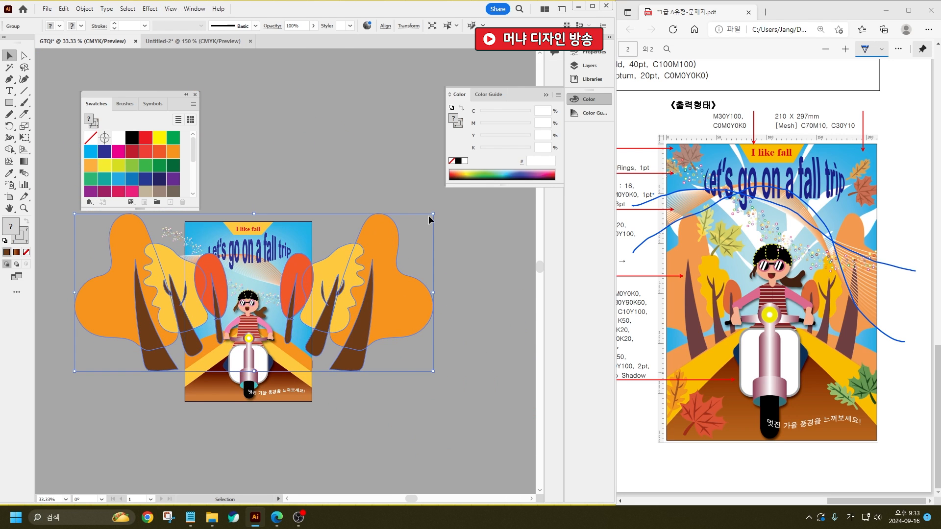
pyautogui.moveTo(429, 219); pyautogui.dragTo(351, 249)
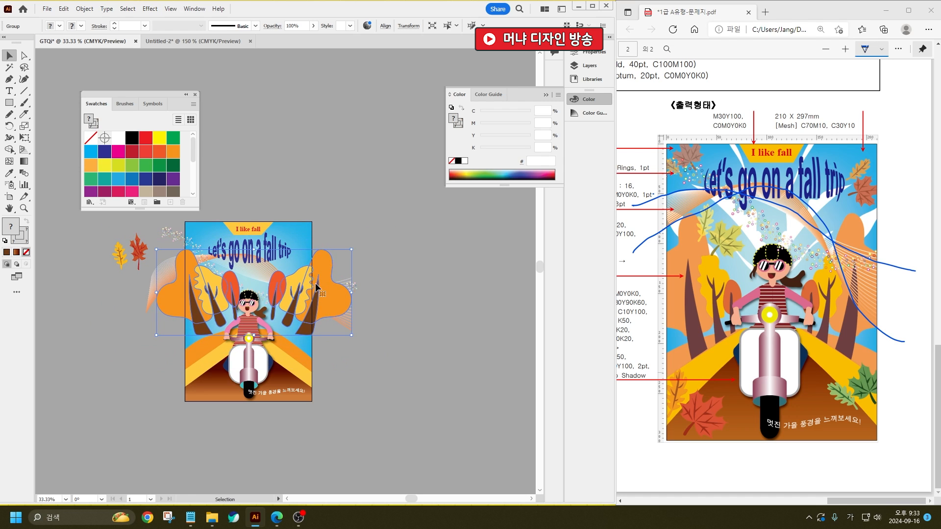
pyautogui.moveTo(316, 287)
pyautogui.mouseDown()
pyautogui.moveTo(314, 314)
pyautogui.moveTo(313, 303)
pyautogui.mouseUp()
pyautogui.moveTo(346, 265); pyautogui.dragTo(312, 314)
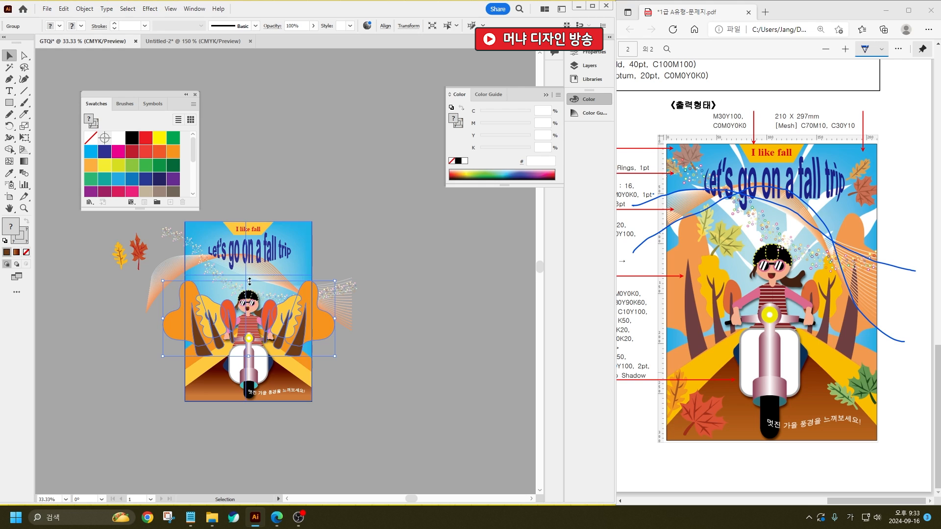
pyautogui.moveTo(250, 280)
pyautogui.mouseDown()
pyautogui.moveTo(250, 258)
pyautogui.moveTo(257, 275)
pyautogui.mouseUp()
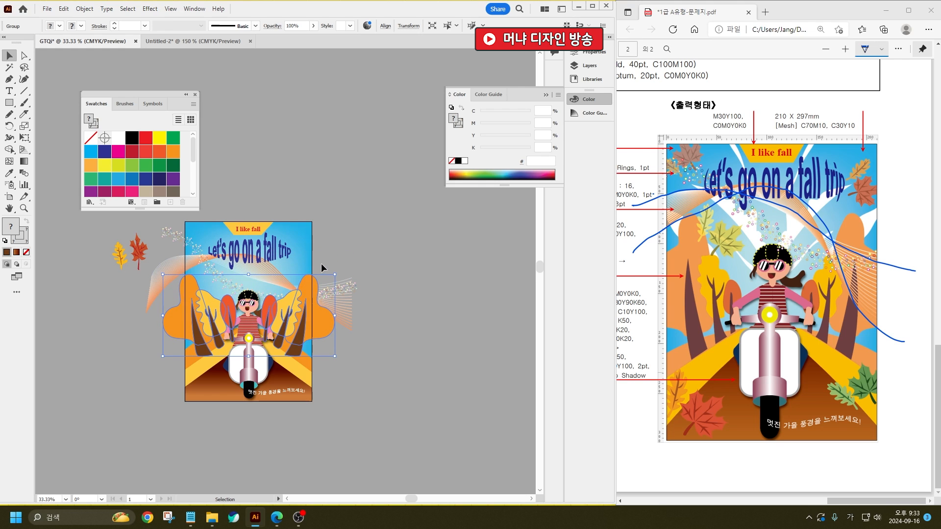
pyautogui.hotkey('ctrl', '+')
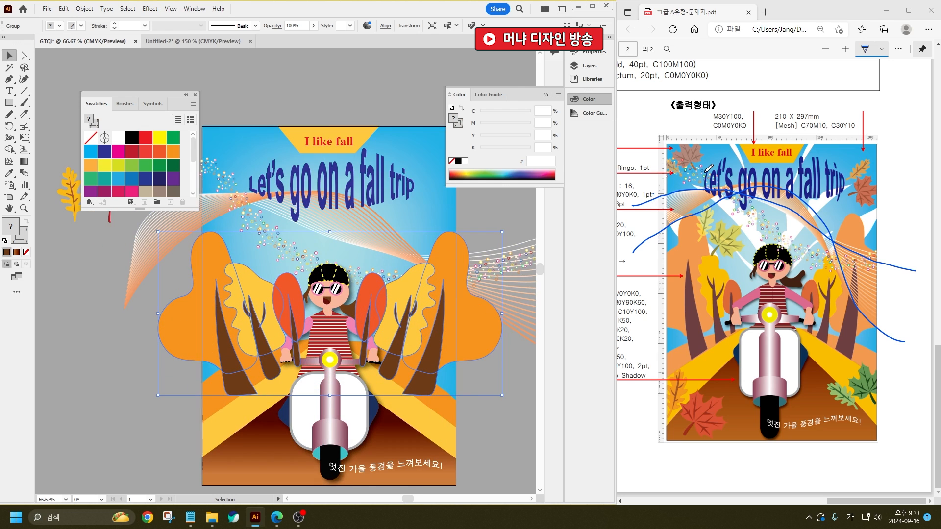
# - Send the mirrored tree pair backward in the stacking order, behind the scooter girl, the red trees and the wave lines
pyautogui.hotkey('ctrl', '[')
pyautogui.hotkey('ctrl', '[')
pyautogui.hotkey('ctrl', '[')
pyautogui.hotkey('ctrl', '[')
pyautogui.hotkey('ctrl', '[')
pyautogui.hotkey('ctrl', '[')
pyautogui.hotkey('ctrl', ']')
pyautogui.hotkey('ctrl', ']')
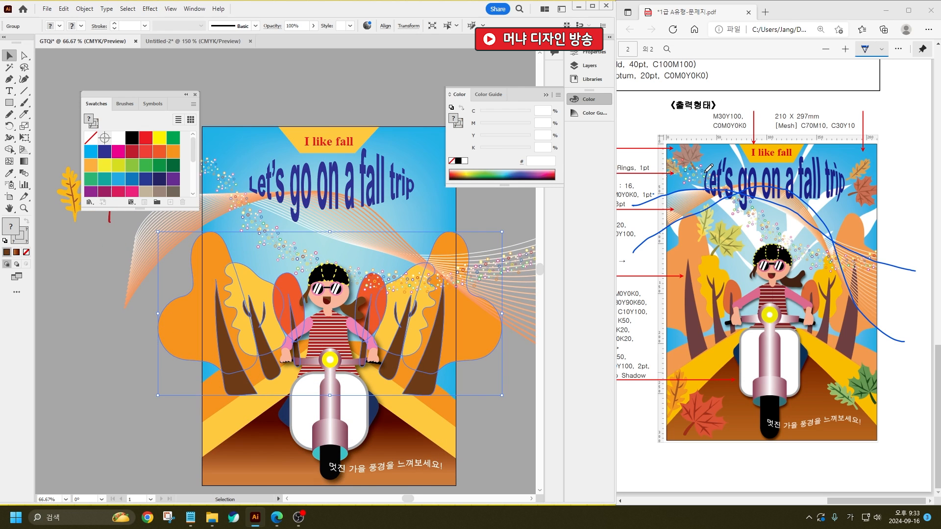
# - Separate the two yellow road strips from the ground group and bring them in front of the tree trunks
pyautogui.click(451, 408)
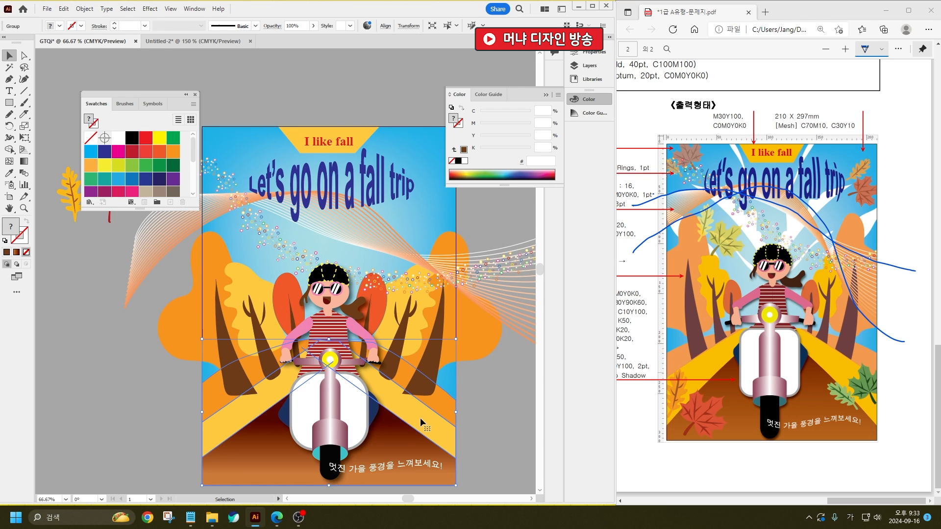
pyautogui.keyDown('ctrl'); pyautogui.click(447, 345); pyautogui.keyUp('ctrl')
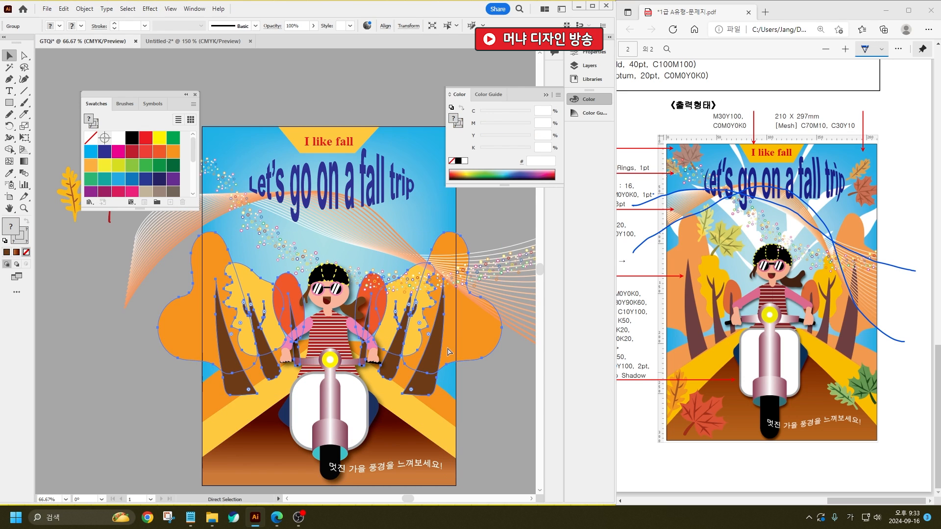
pyautogui.hotkey('ctrl', '[')
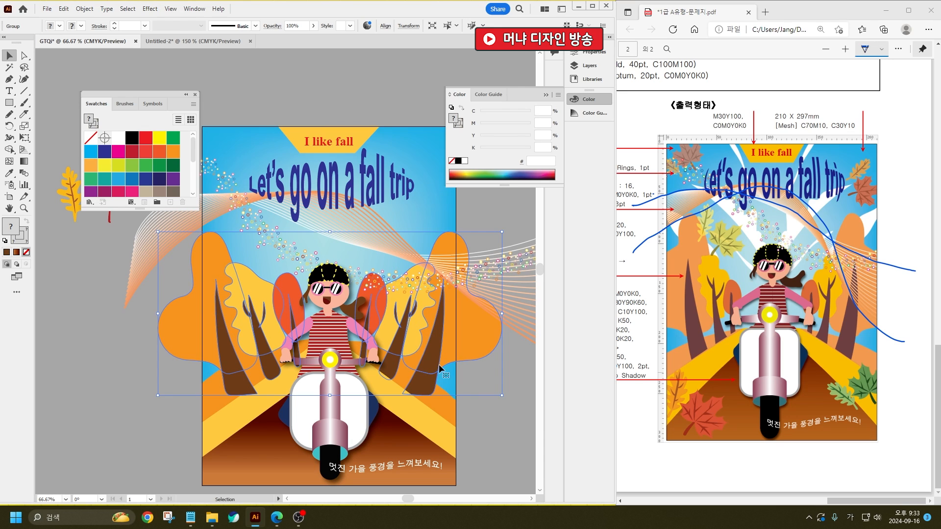
pyautogui.hotkey('ctrl', 'shift', 'a')
pyautogui.click(224, 423)
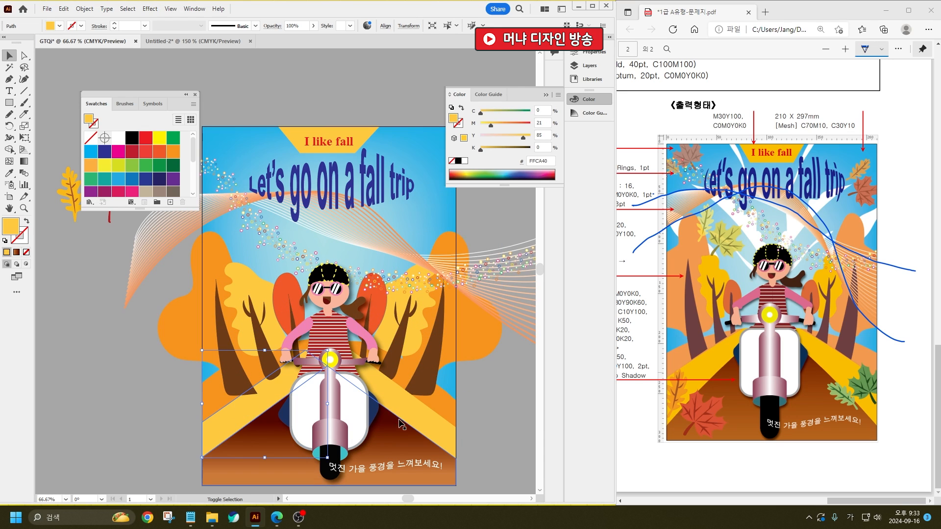
pyautogui.press('a')
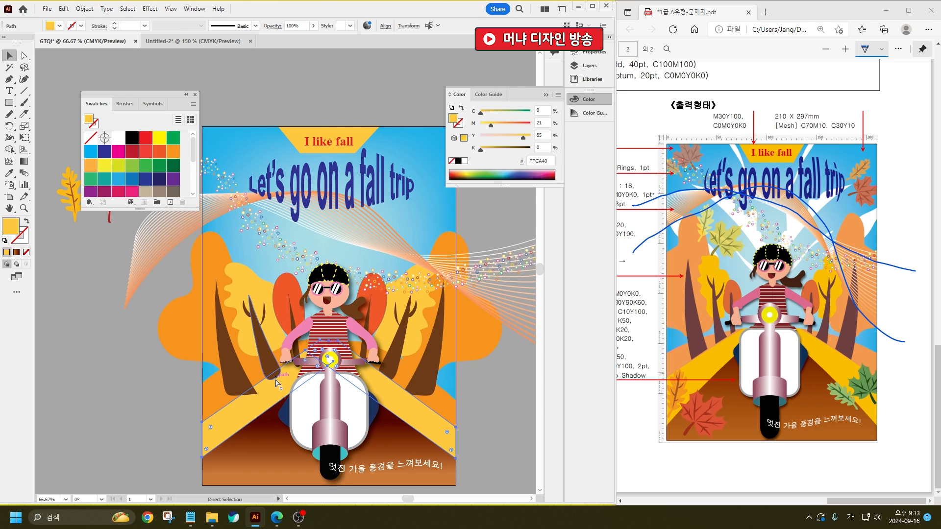
pyautogui.press('v')
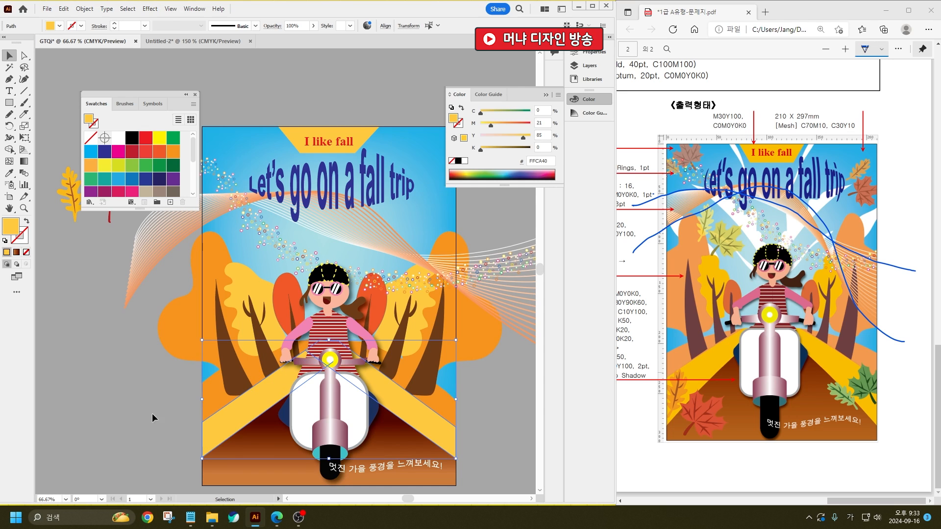
pyautogui.click(505, 414)
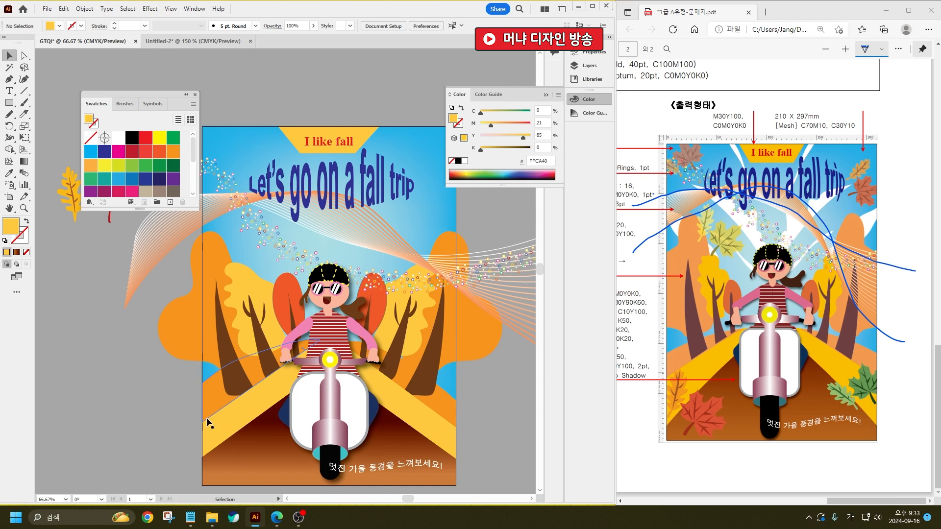
# - Extend the bottom anchor points of both outer tree trunks downward so they end behind the yellow road strips
pyautogui.scroll(-1, 265, 376)
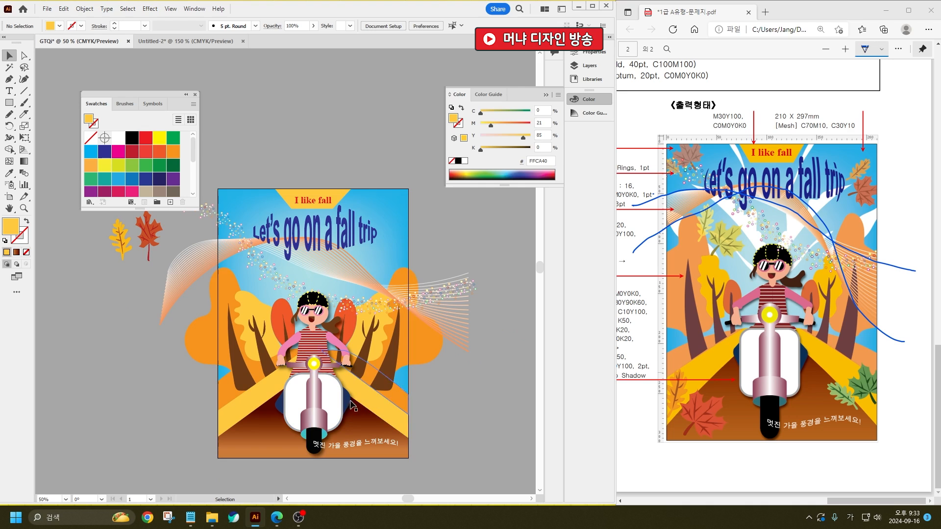
pyautogui.click(23, 56)
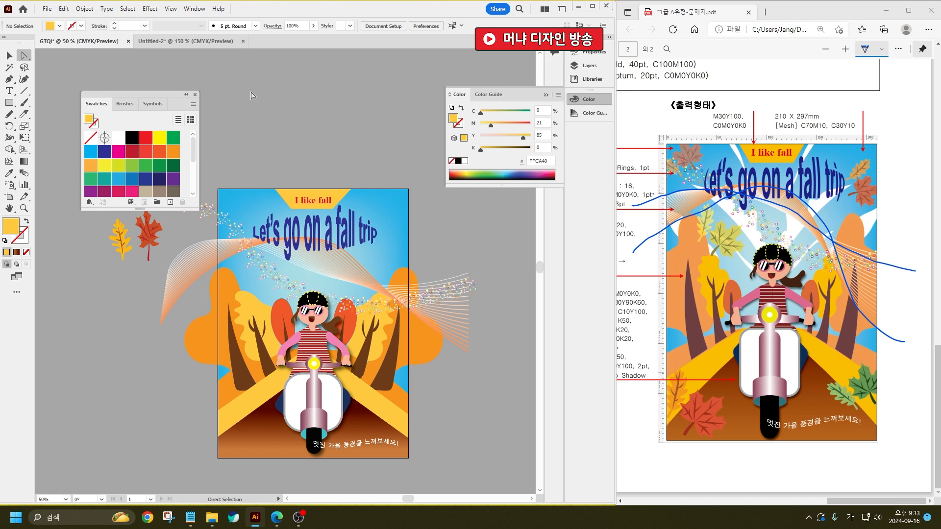
pyautogui.click(237, 396)
pyautogui.moveTo(237, 396); pyautogui.dragTo(240, 413)
pyautogui.click(388, 390)
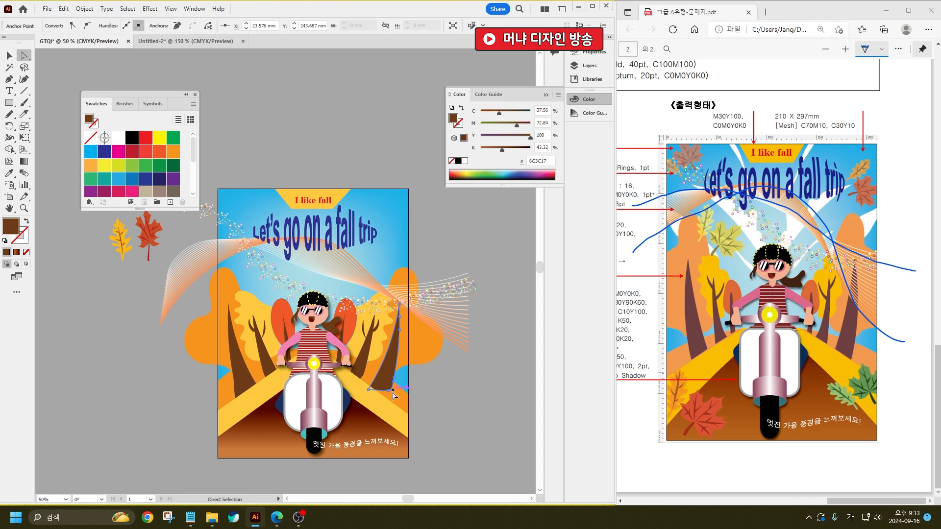
pyautogui.moveTo(389, 391); pyautogui.dragTo(384, 409)
pyautogui.click(473, 399)
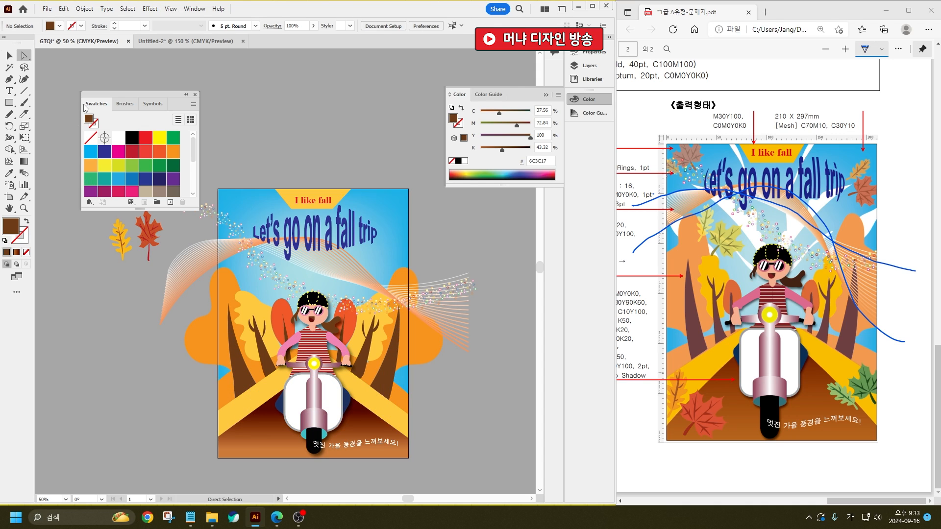
# - Scale the tree pair slightly smaller about its center and adjust its width to match the reference layout
pyautogui.press('v')
pyautogui.click(222, 277)
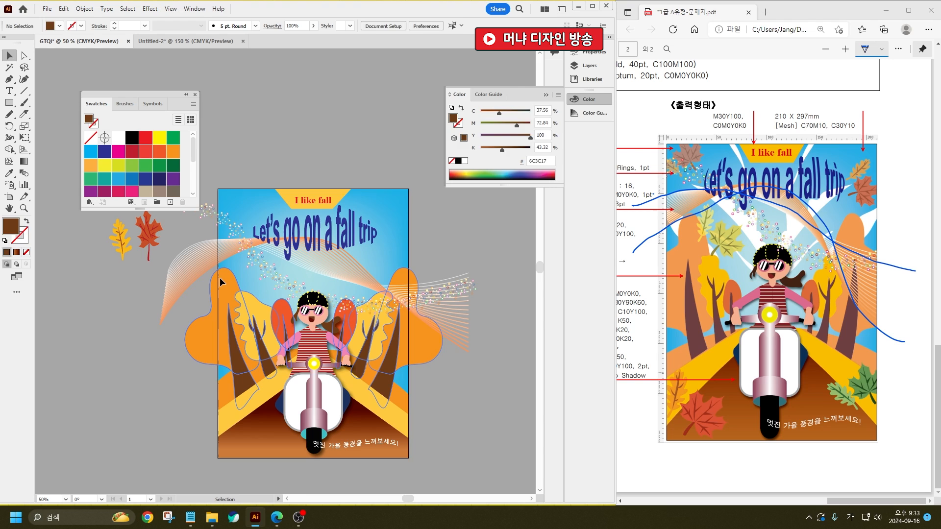
pyautogui.moveTo(442, 267); pyautogui.dragTo(433, 277)
pyautogui.click(475, 406)
pyautogui.click(424, 353)
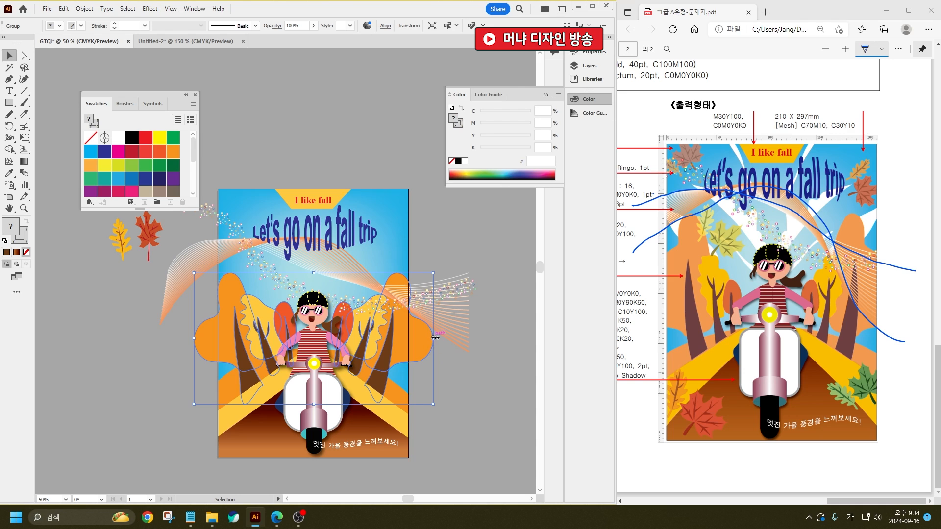
pyautogui.moveTo(431, 339); pyautogui.dragTo(424, 339)
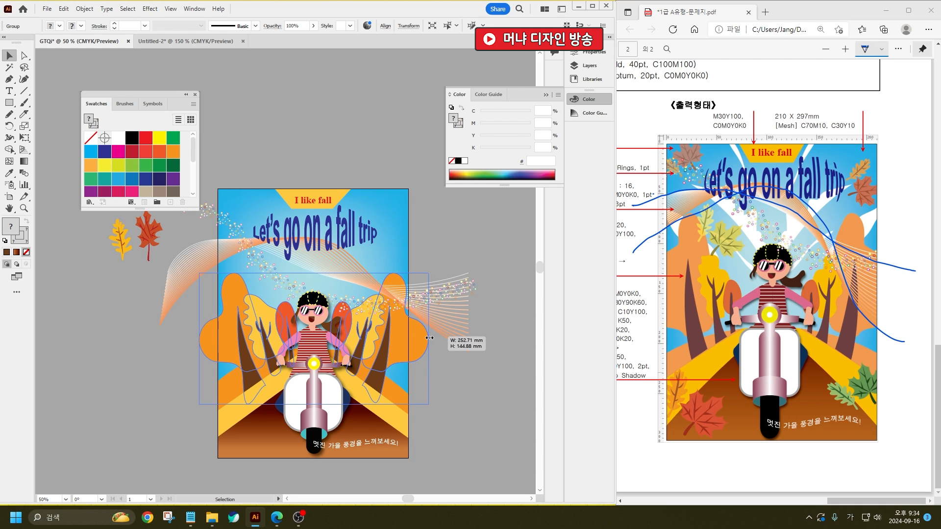
pyautogui.click(450, 368)
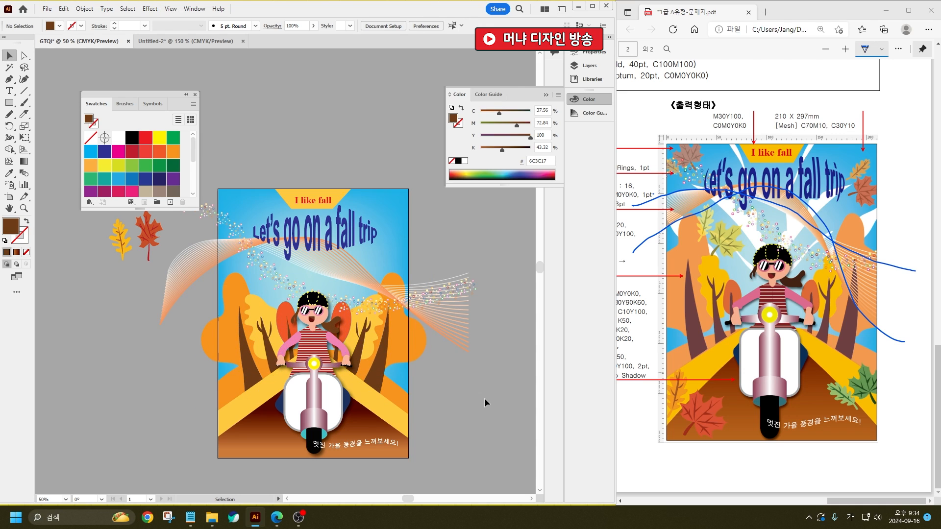
pyautogui.click(418, 356)
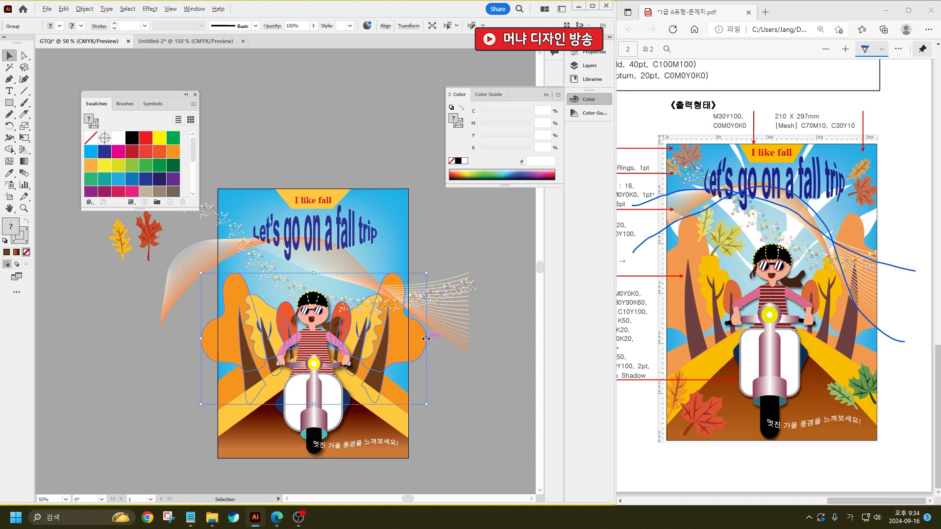
pyautogui.moveTo(426, 339); pyautogui.dragTo(433, 338)
pyautogui.click(450, 394)
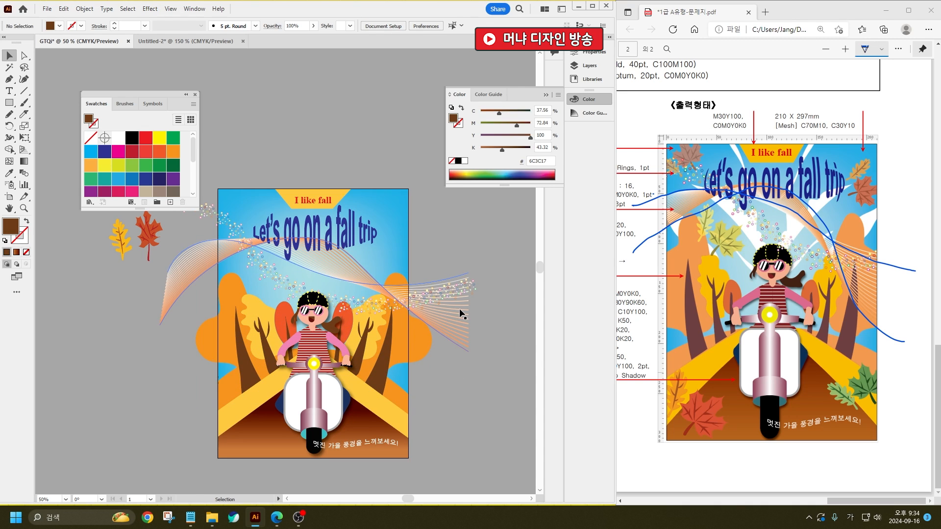
# - Draw a slim curved streak and a longer scalloped streak with the Pencil tool on the empty canvas beside the poster
pyautogui.click(9, 114)
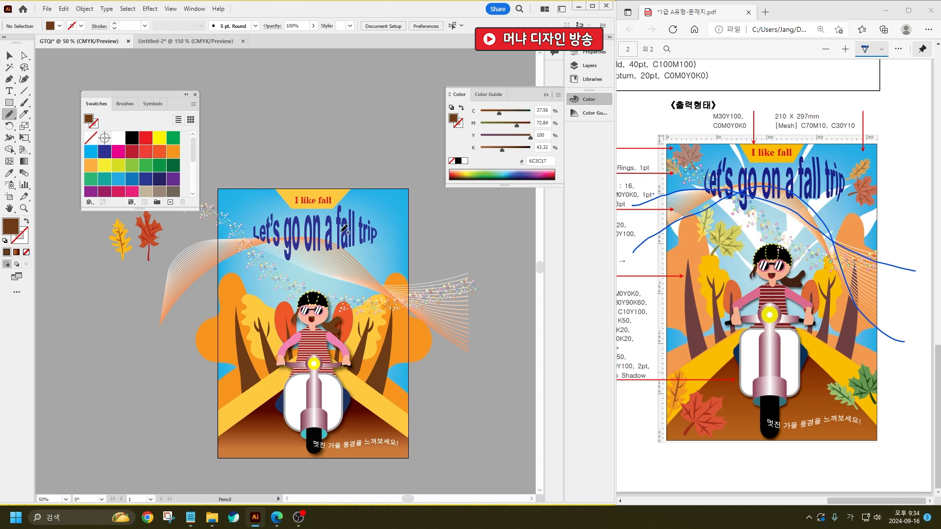
pyautogui.moveTo(409, 260); pyautogui.dragTo(229, 294)
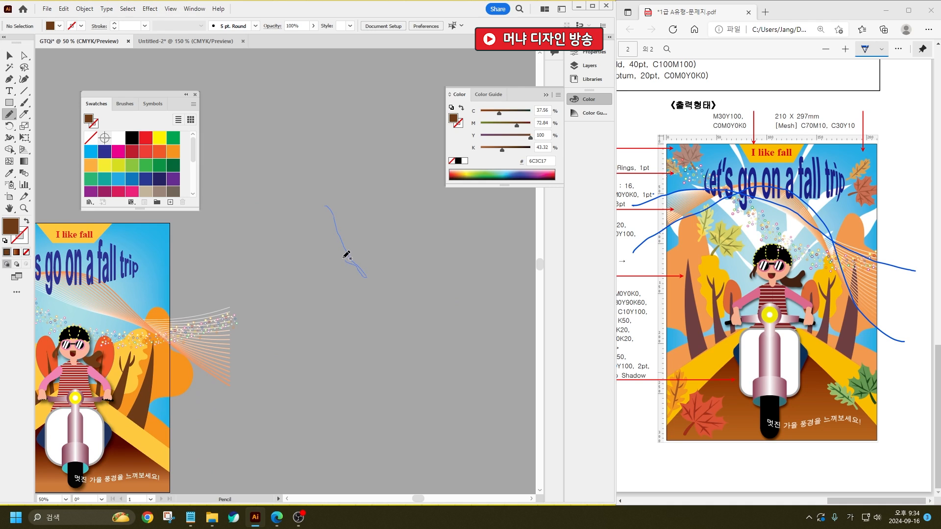
pyautogui.moveTo(323, 206); pyautogui.dragTo(324, 208)
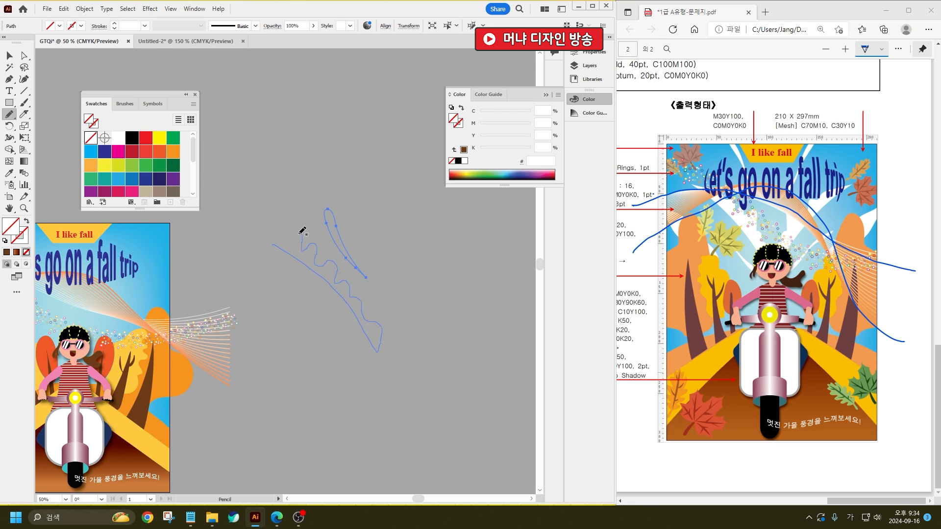
pyautogui.moveTo(270, 244); pyautogui.dragTo(271, 243)
pyautogui.moveTo(365, 385); pyautogui.dragTo(363, 357)
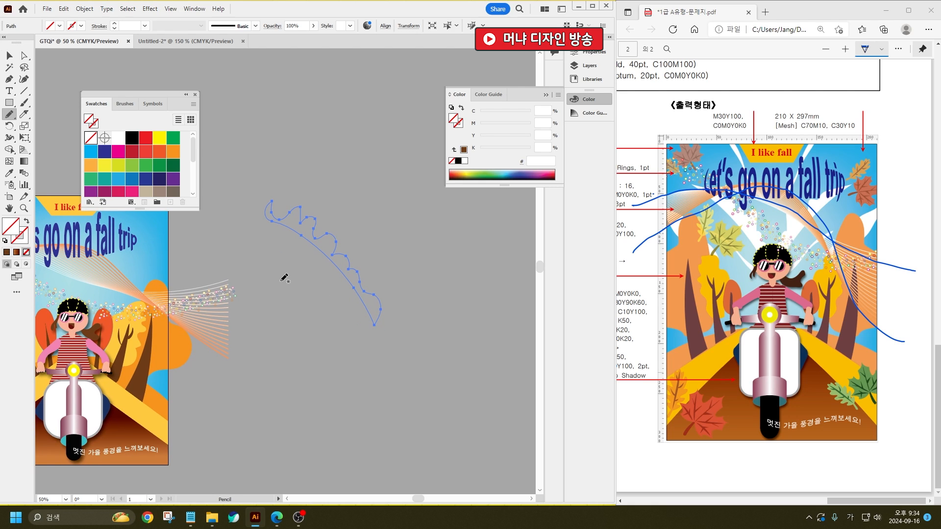
# - Draw two more closed diagonal streaks below the scalloped one with the Pencil tool, one narrow and one wide
pyautogui.moveTo(290, 271); pyautogui.dragTo(370, 363)
pyautogui.moveTo(289, 268); pyautogui.dragTo(287, 269)
pyautogui.moveTo(288, 338); pyautogui.dragTo(329, 330)
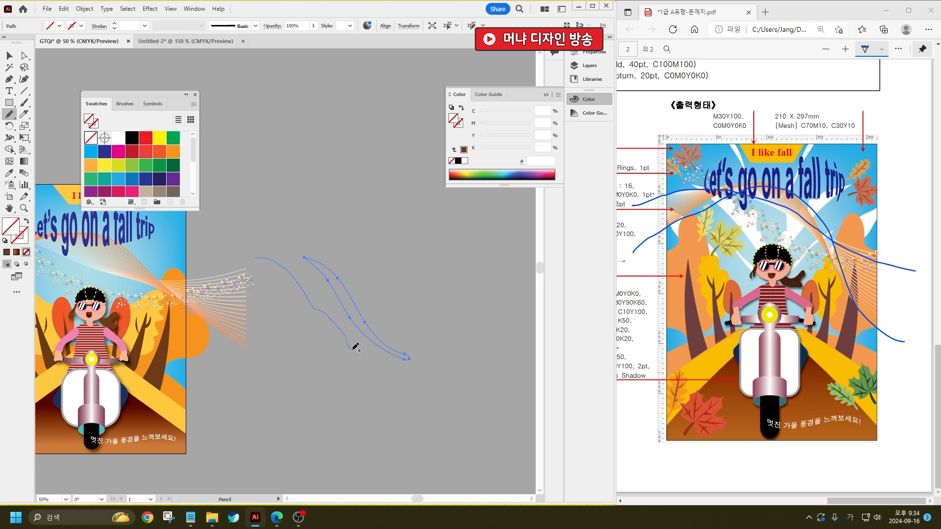
pyautogui.moveTo(252, 256); pyautogui.dragTo(259, 261)
# - Select all four pencil-drawn streaks and fill them with white, without a stroke
pyautogui.click(9, 55)
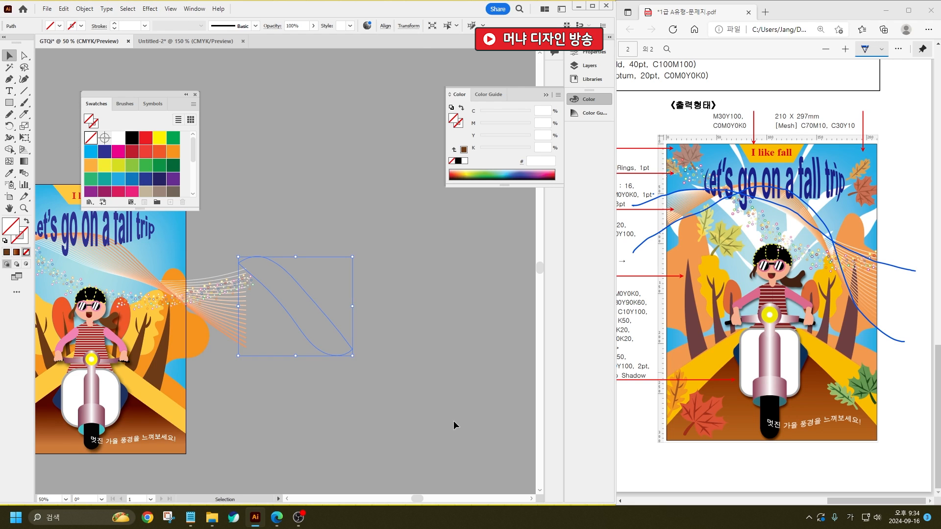
pyautogui.moveTo(317, 90); pyautogui.dragTo(318, 94)
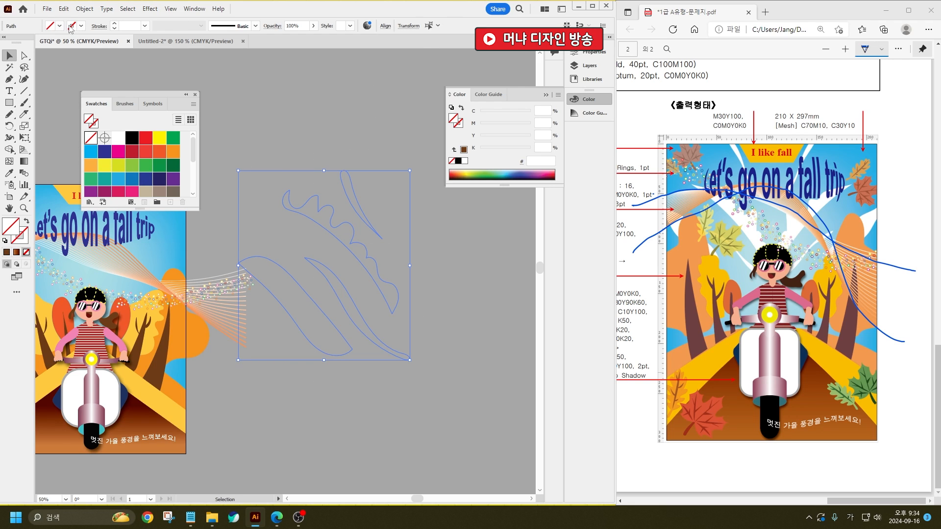
pyautogui.click(71, 25)
pyautogui.click(19, 42)
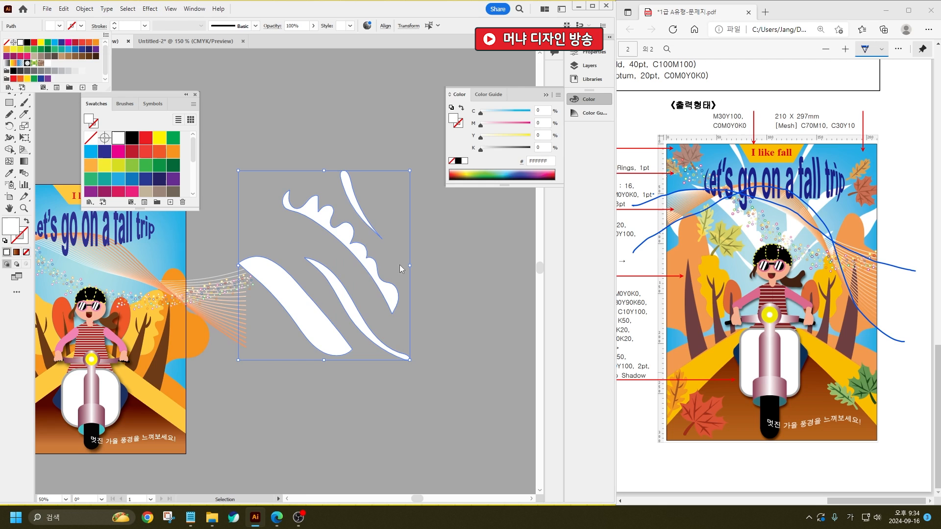
# - Reflect a copy of the four white streaks across the vertical axis and move it straight to the right of the originals
pyautogui.rightClick(300, 220)
pyautogui.moveTo(353, 422)
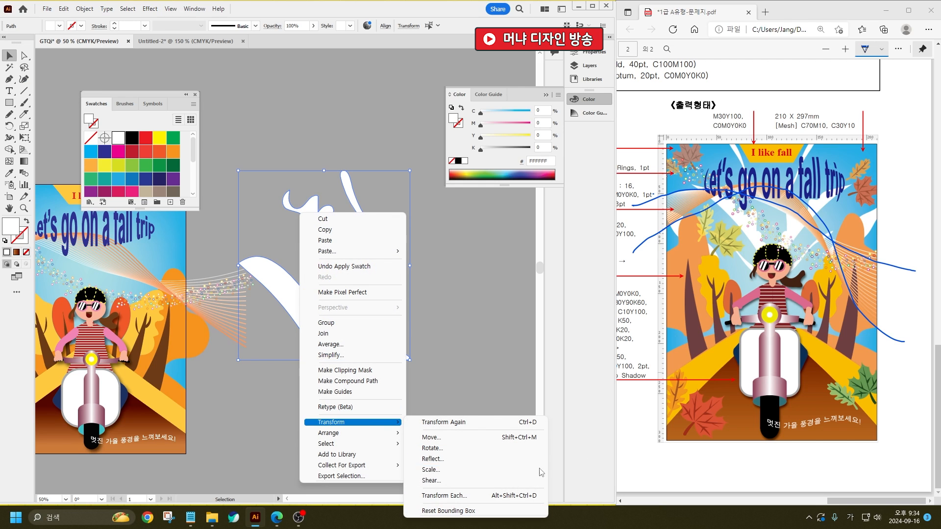
pyautogui.click(471, 463)
pyautogui.click(419, 319)
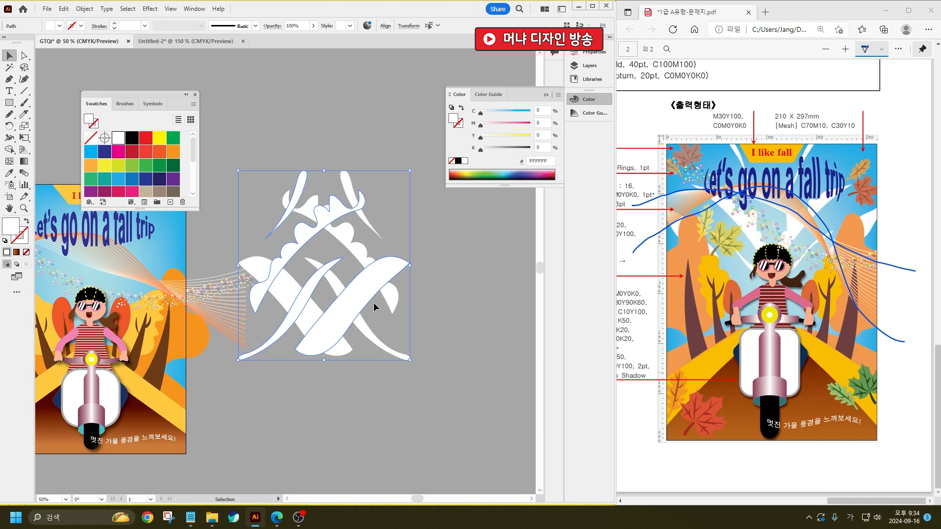
pyautogui.moveTo(345, 303); pyautogui.dragTo(500, 301)
pyautogui.hotkey('ctrl', '-')
# - Group both sets of white streaks and move the group onto the poster, centered over the scooter girl
pyautogui.moveTo(475, 401); pyautogui.dragTo(407, 292)
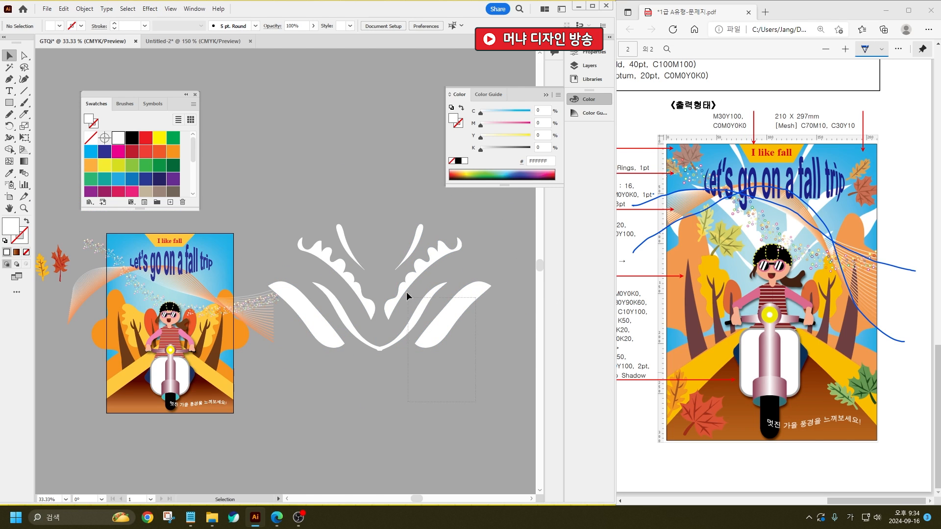
pyautogui.moveTo(316, 191); pyautogui.dragTo(317, 191)
pyautogui.moveTo(446, 321); pyautogui.dragTo(239, 321)
pyautogui.scroll(2, 195, 293)
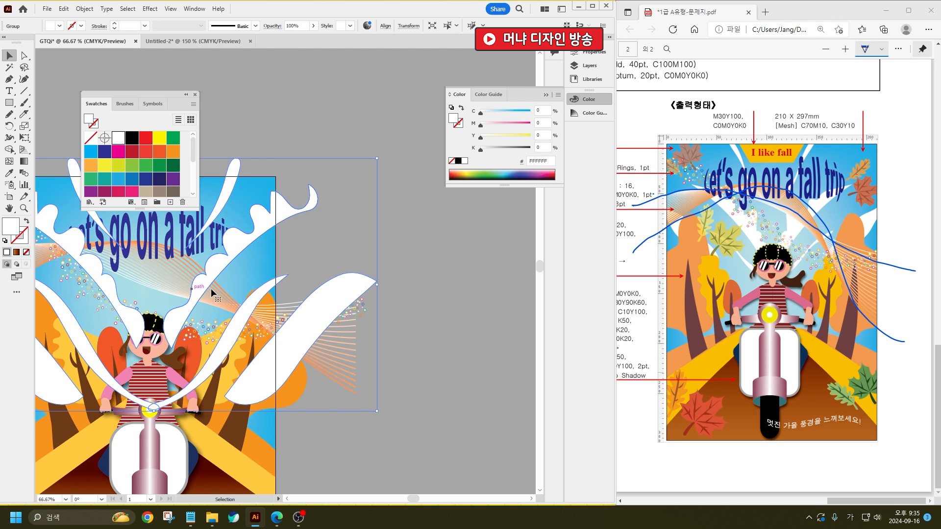
# - Resize the white streak group and move it up over the title, stretching it evenly past both sides of the poster
pyautogui.moveTo(377, 286); pyautogui.dragTo(454, 344)
pyautogui.moveTo(330, 195); pyautogui.dragTo(329, 242)
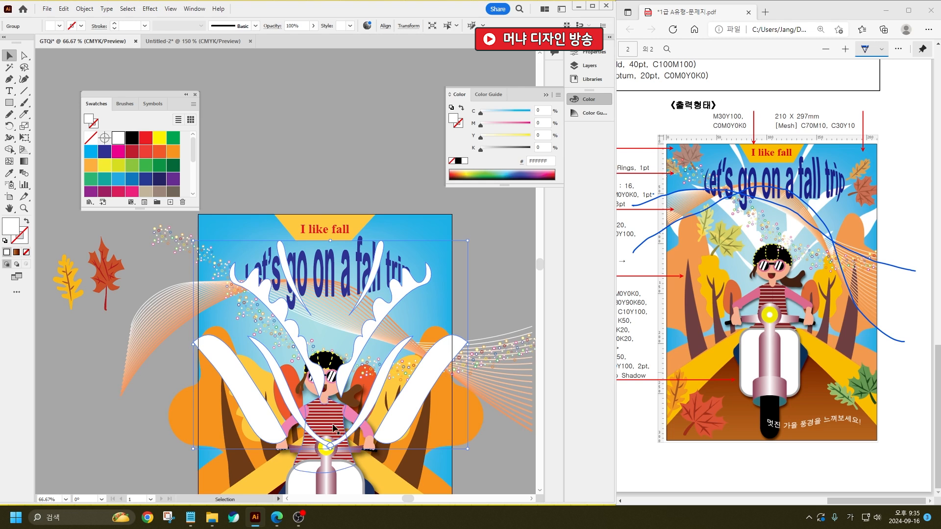
pyautogui.moveTo(318, 380); pyautogui.dragTo(305, 345)
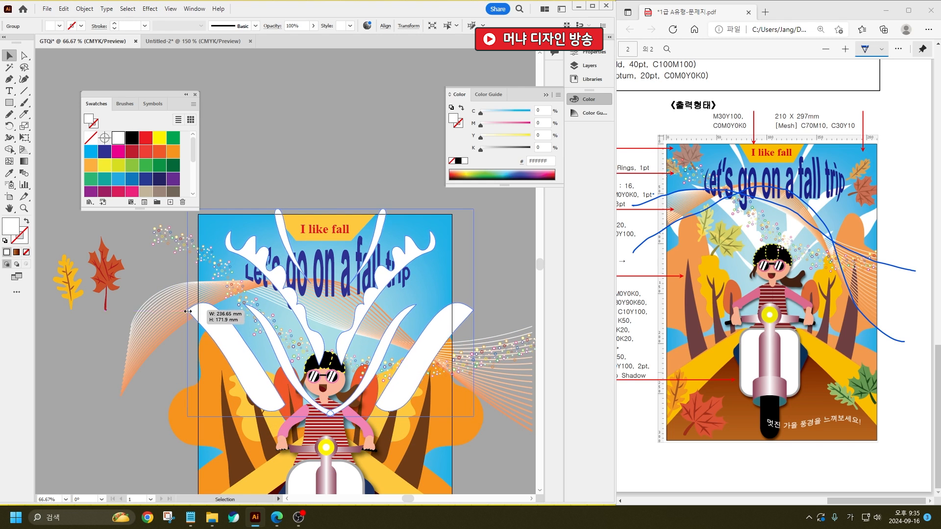
pyautogui.moveTo(260, 318); pyautogui.dragTo(255, 310)
pyautogui.moveTo(325, 406); pyautogui.dragTo(327, 376)
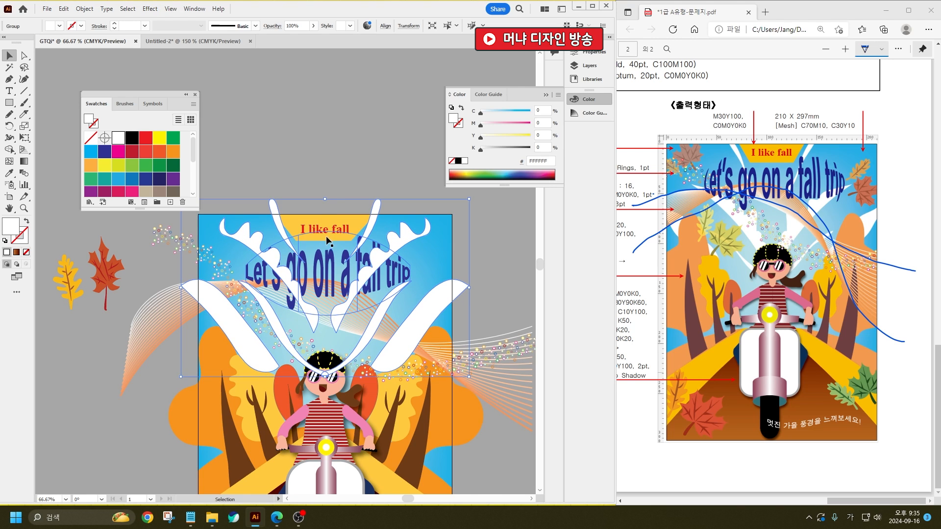
pyautogui.moveTo(474, 289); pyautogui.dragTo(486, 286)
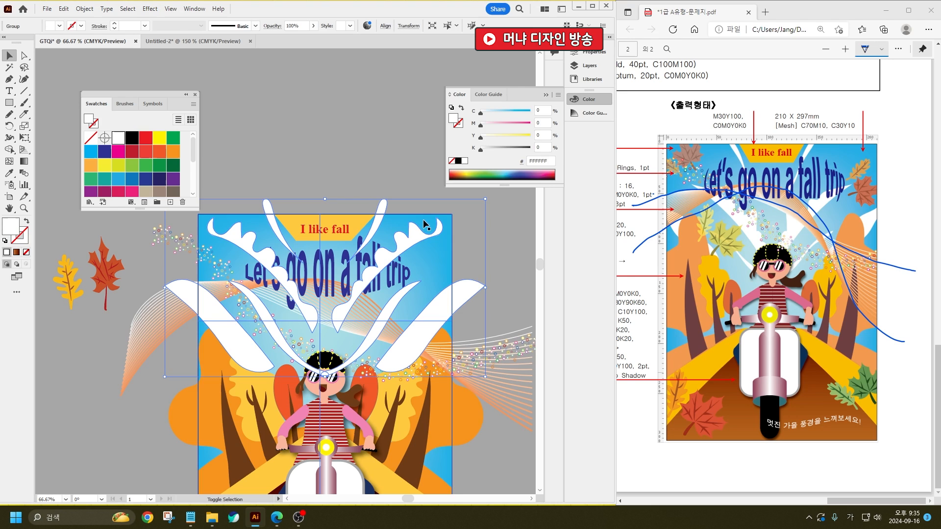
# - Arrange the white streaks behind the title, trees and scooter girl, directly above the sky background
pyautogui.hotkey('ctrl', 'a')
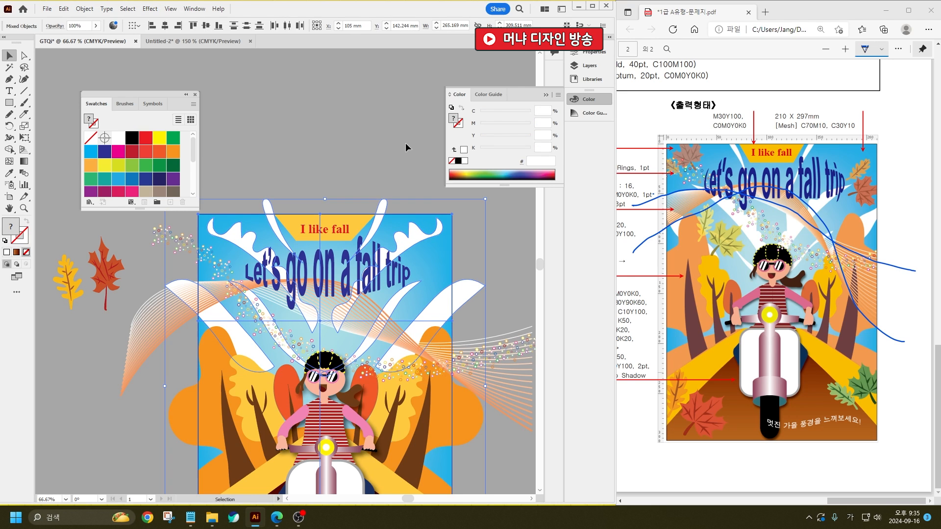
pyautogui.click(402, 142)
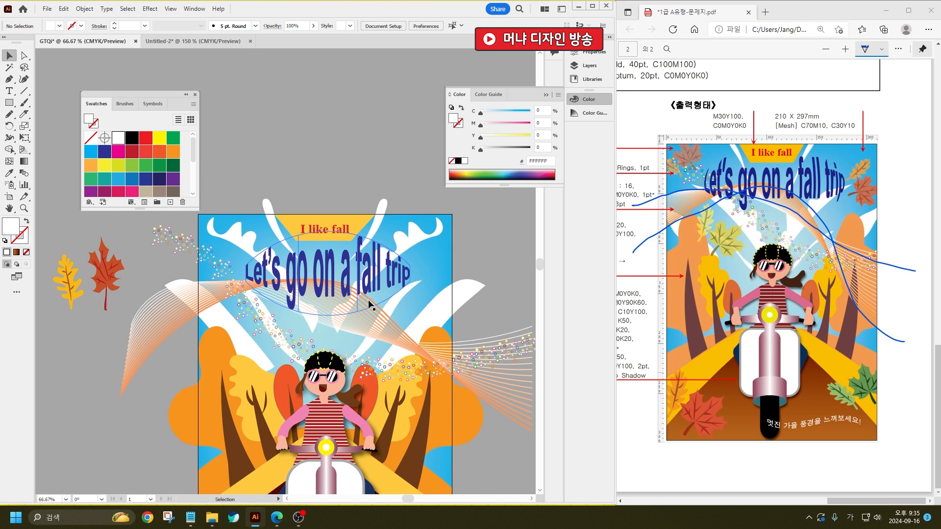
pyautogui.scroll(-3, 454, 242)
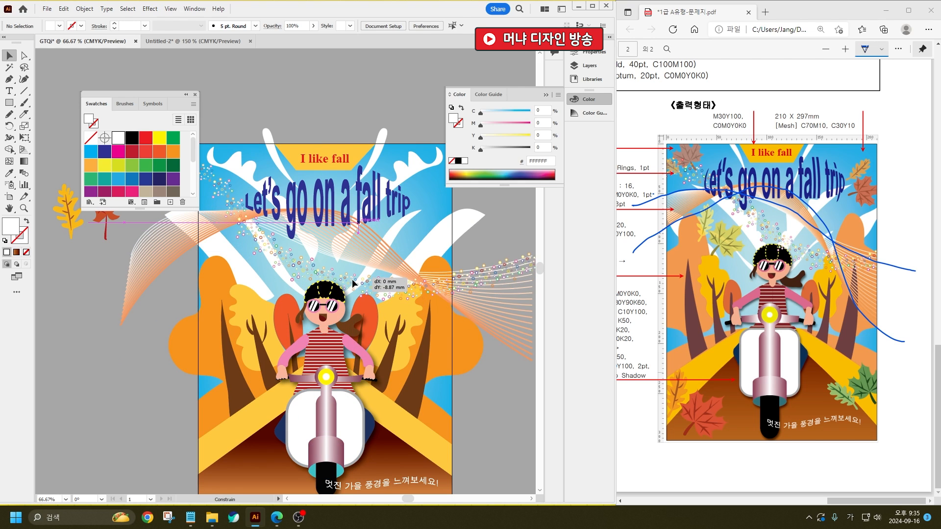
pyautogui.click(414, 287)
pyautogui.click(479, 384)
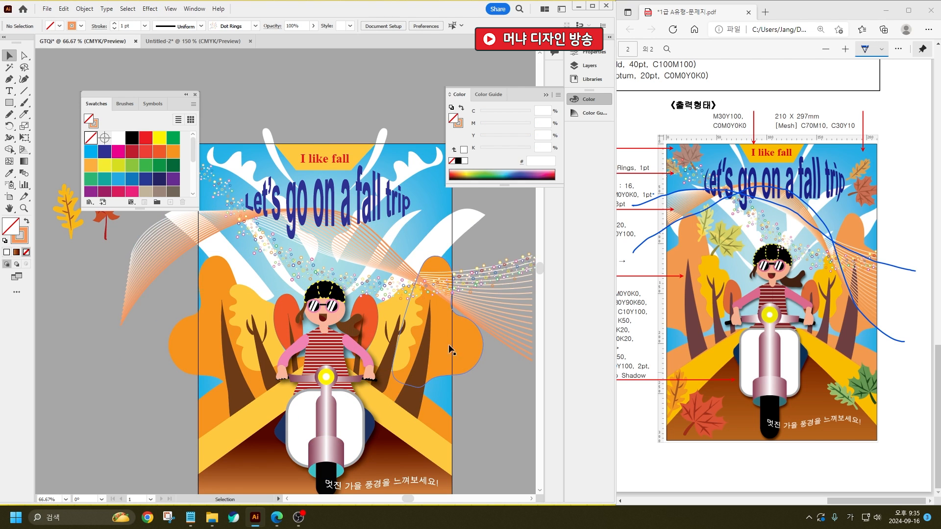
pyautogui.scroll(-2, 299, 235)
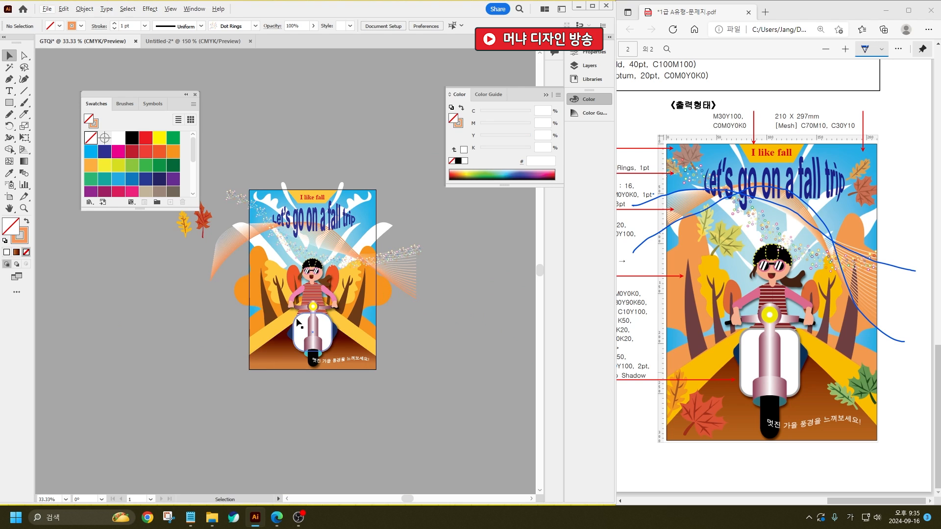
# - Register the two autumn leaves beside the poster as a new dynamic symbol with the Movie Clip export type
pyautogui.moveTo(197, 314); pyautogui.dragTo(282, 338)
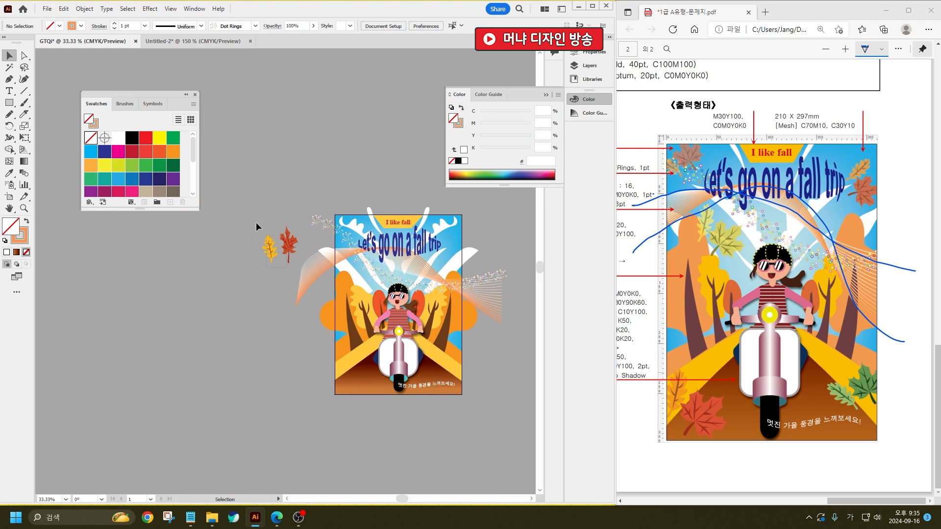
pyautogui.moveTo(255, 222); pyautogui.dragTo(300, 264)
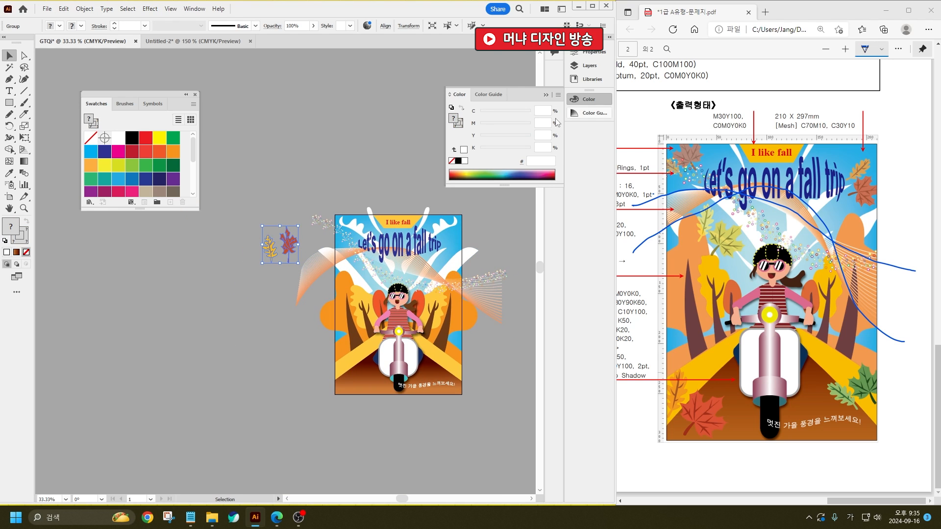
pyautogui.click(191, 10)
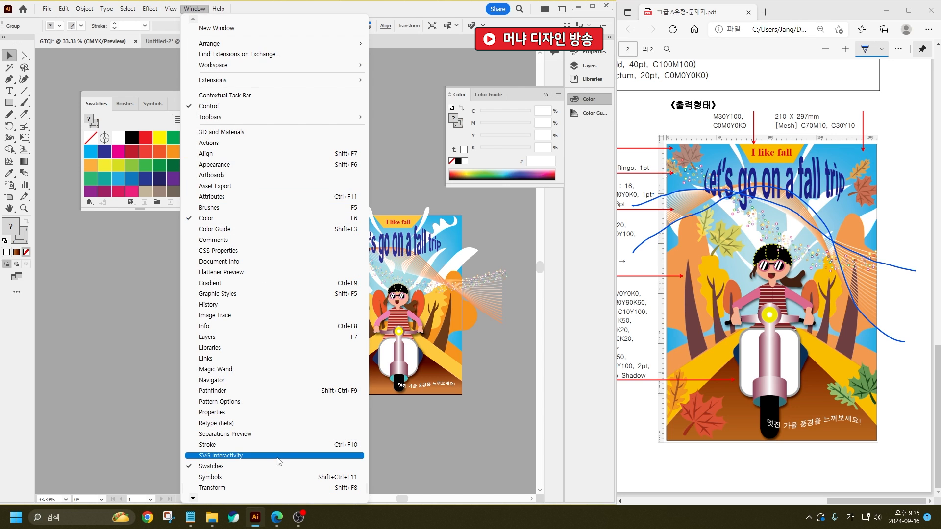
pyautogui.click(288, 477)
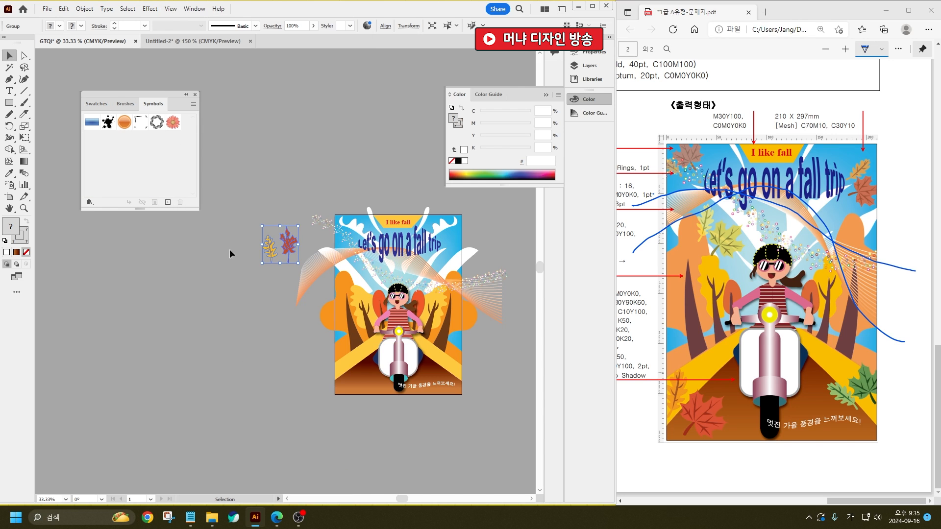
pyautogui.moveTo(294, 247); pyautogui.dragTo(193, 203)
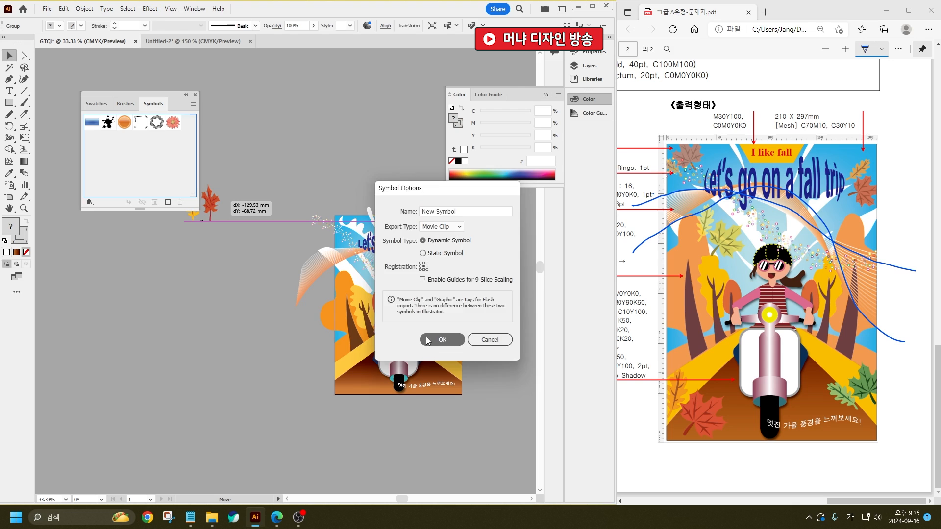
pyautogui.click(442, 339)
pyautogui.click(317, 380)
pyautogui.hscroll(3, 347, 345)
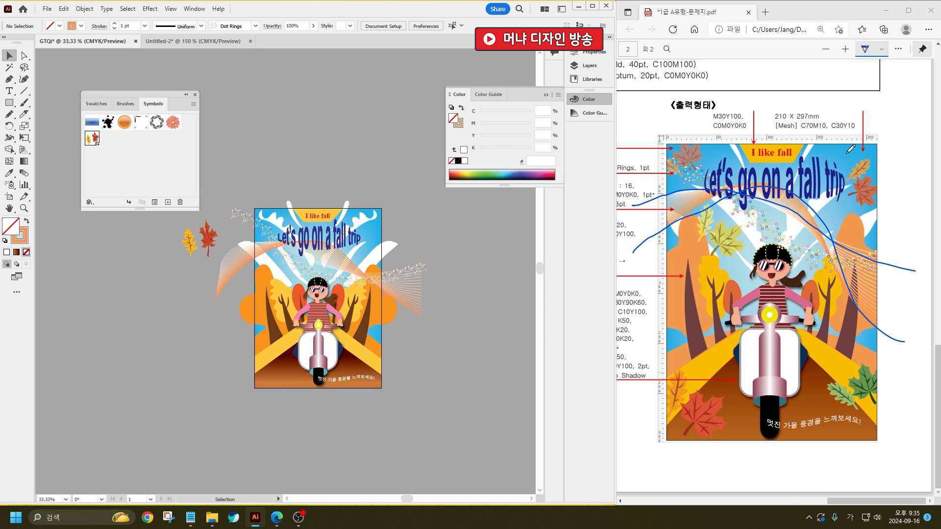
# - Spray the leaf symbol onto the poster's four corners and beside the scooter girl's head, above the left trees
pyautogui.moveTo(9, 186)
pyautogui.mouseDown()
pyautogui.moveTo(130, 230)
pyautogui.moveTo(10, 189)
pyautogui.moveTo(146, 222)
pyautogui.moveTo(129, 226)
pyautogui.mouseUp()
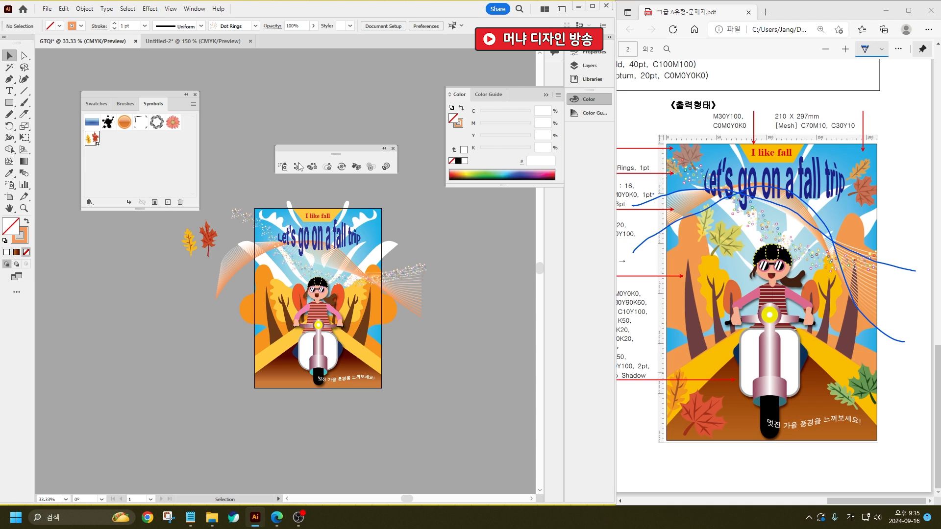
pyautogui.click(251, 216)
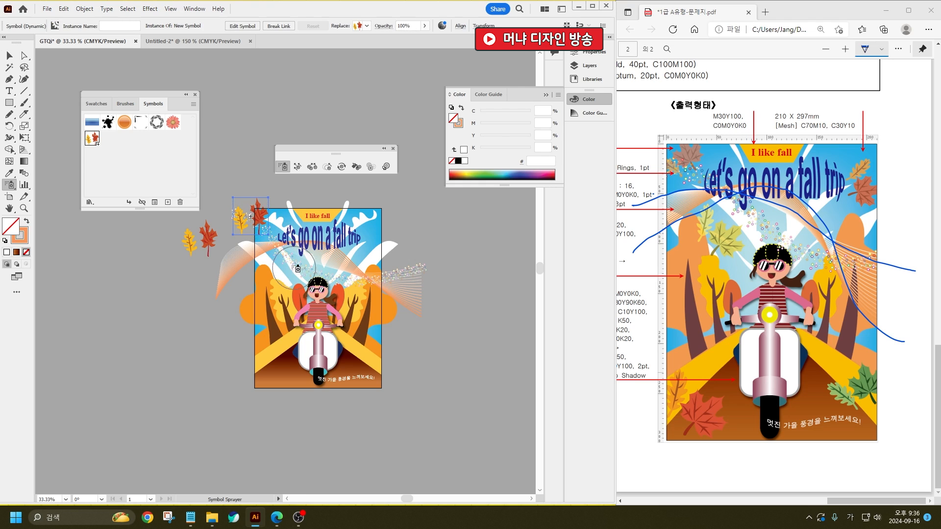
pyautogui.moveTo(289, 269)
pyautogui.mouseDown()
pyautogui.moveTo(294, 305)
pyautogui.moveTo(272, 382)
pyautogui.mouseUp()
pyautogui.moveTo(368, 367); pyautogui.dragTo(381, 362)
pyautogui.click(378, 236)
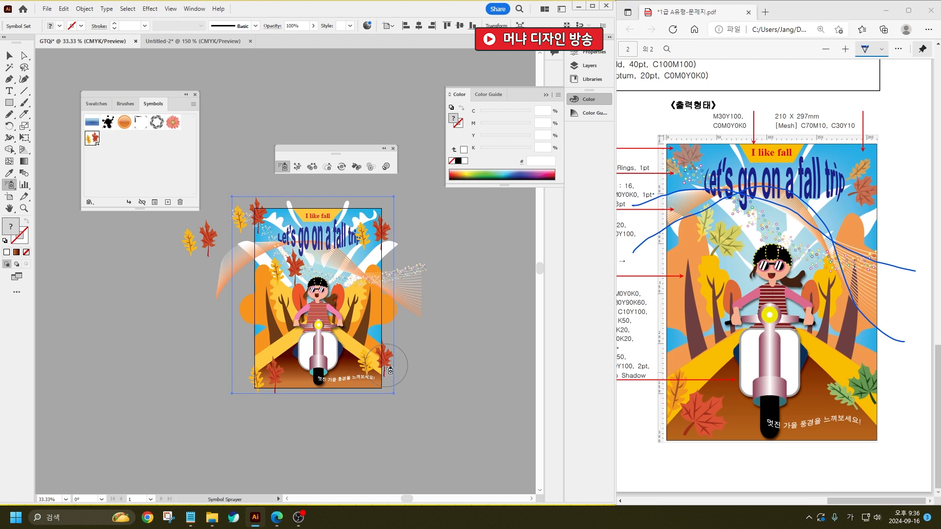
# - Stain the leaves in the poster's lower-right corner dark green, C90 M30 Y95 K30, with the Symbol Stainer
pyautogui.click(354, 167)
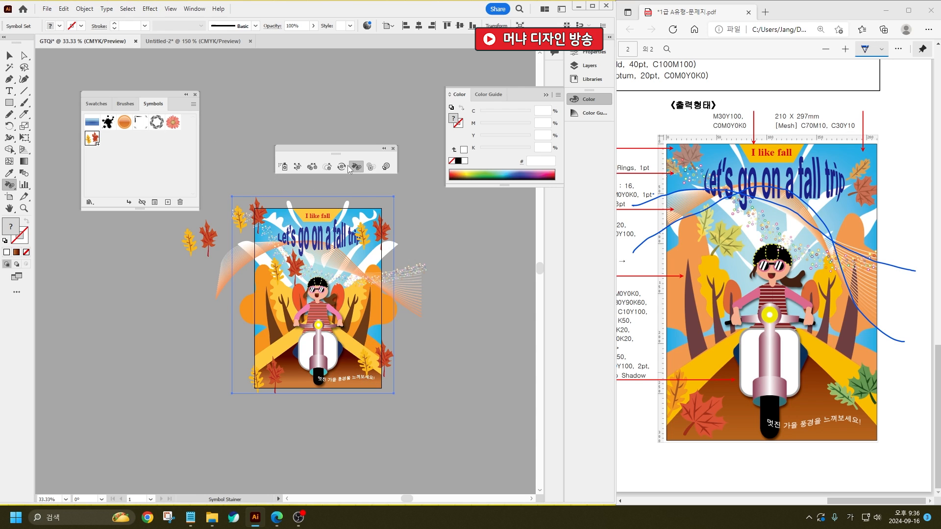
pyautogui.click(60, 26)
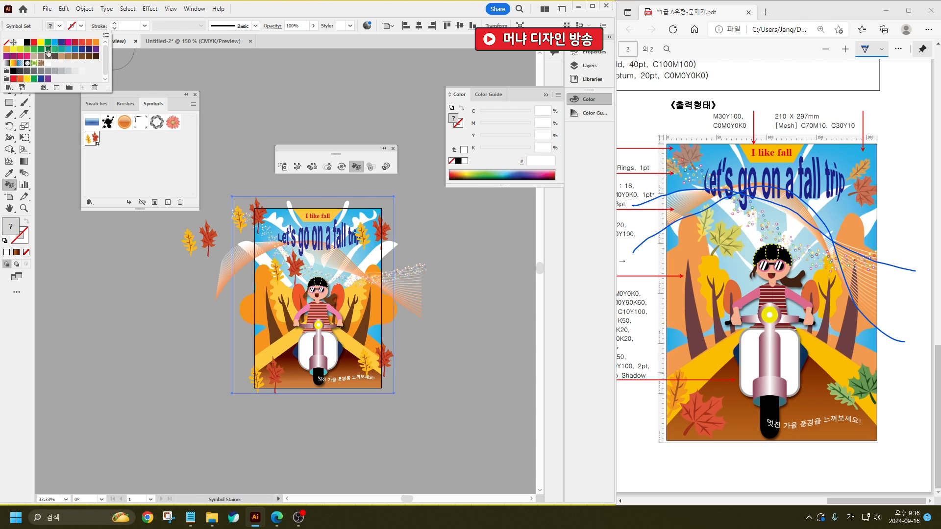
pyautogui.click(48, 50)
pyautogui.moveTo(374, 360); pyautogui.dragTo(377, 358)
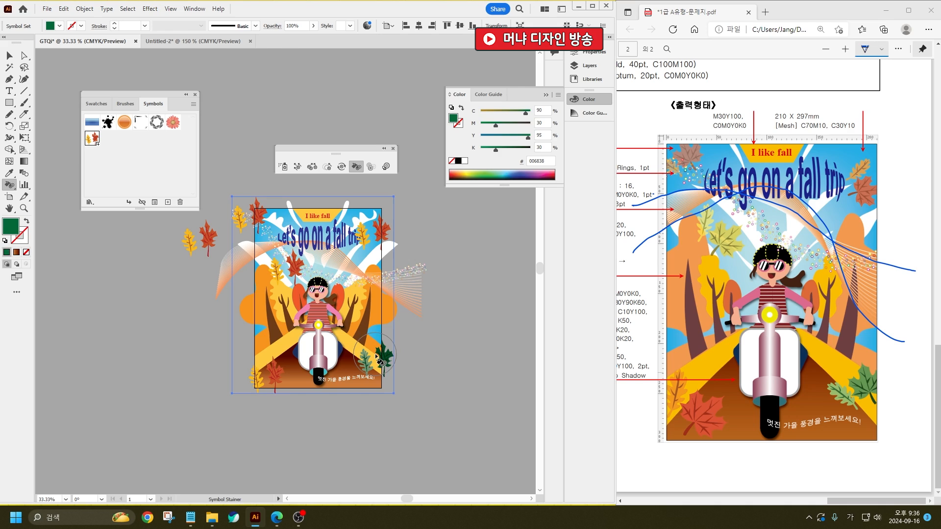
pyautogui.click(410, 374)
# - Stain the leaves beside the girl's head yellow-green, C20 Y100, with the Symbol Stainer
pyautogui.click(59, 26)
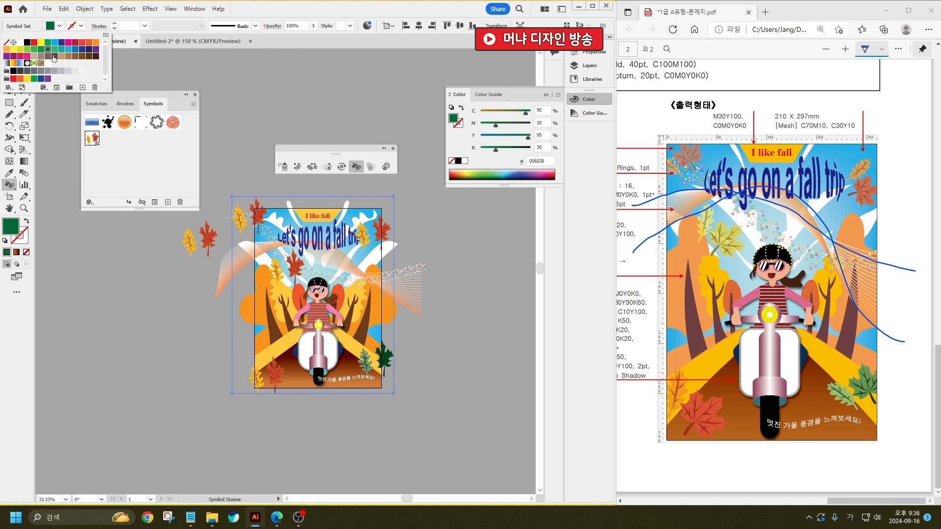
pyautogui.click(22, 50)
pyautogui.moveTo(292, 270); pyautogui.dragTo(289, 262)
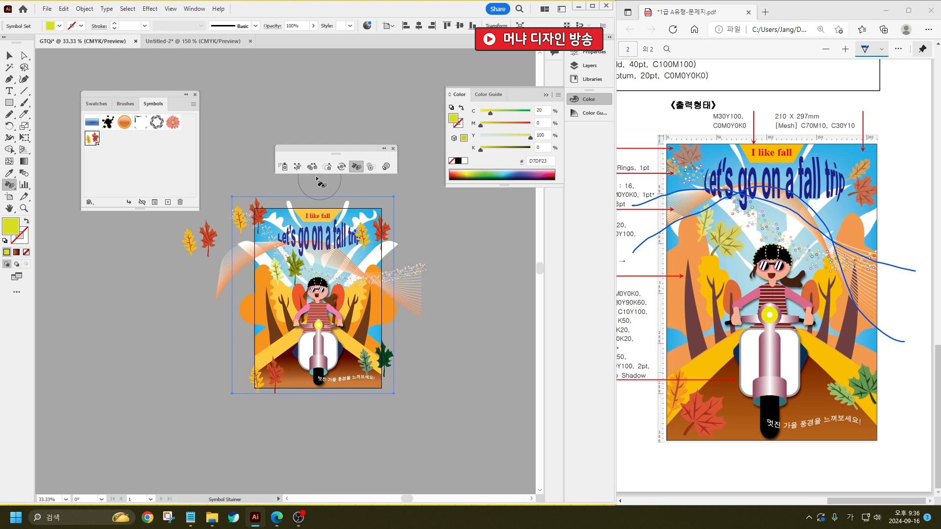
# - Rotate the leaves beside the girl's head and in all four poster corners to varied angles with the Symbol Spinner
pyautogui.click(327, 166)
pyautogui.click(341, 167)
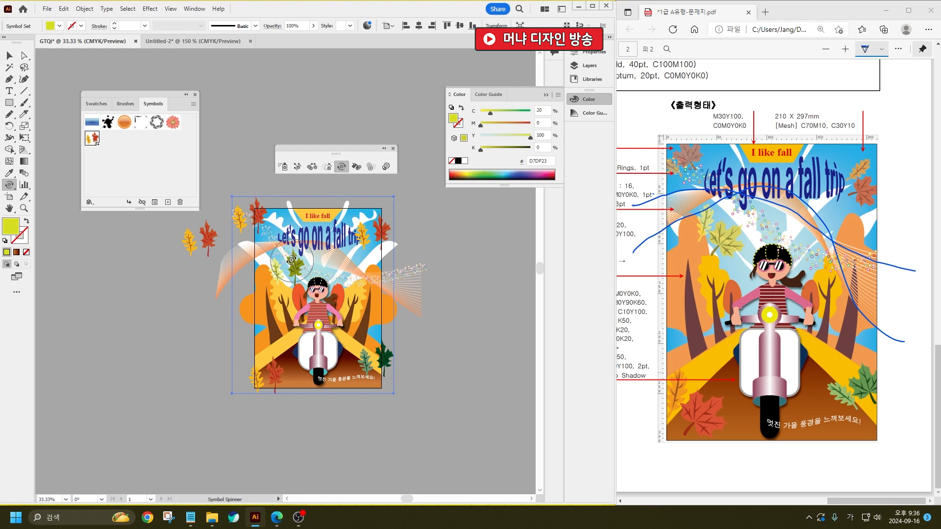
pyautogui.moveTo(291, 260)
pyautogui.mouseDown()
pyautogui.moveTo(311, 293)
pyautogui.moveTo(298, 267)
pyautogui.mouseUp()
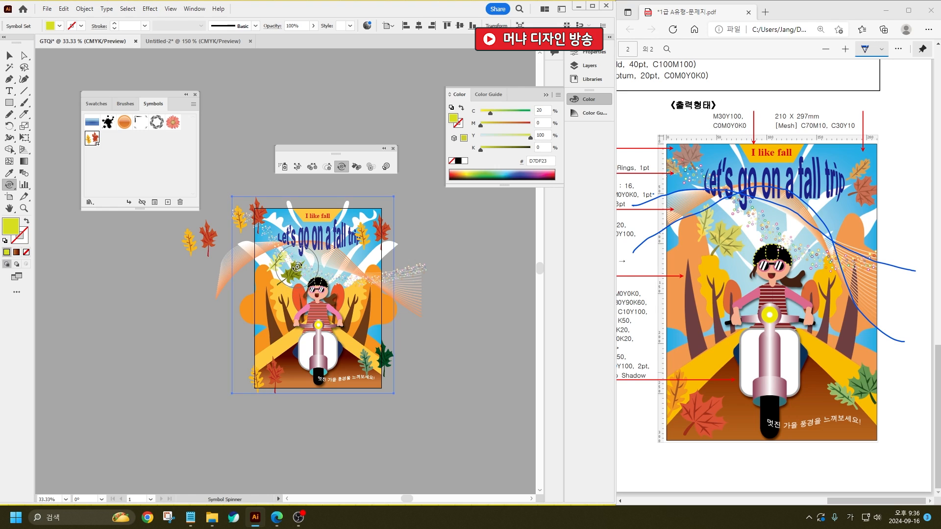
pyautogui.moveTo(378, 234)
pyautogui.mouseDown()
pyautogui.moveTo(372, 227)
pyautogui.moveTo(383, 229)
pyautogui.mouseUp()
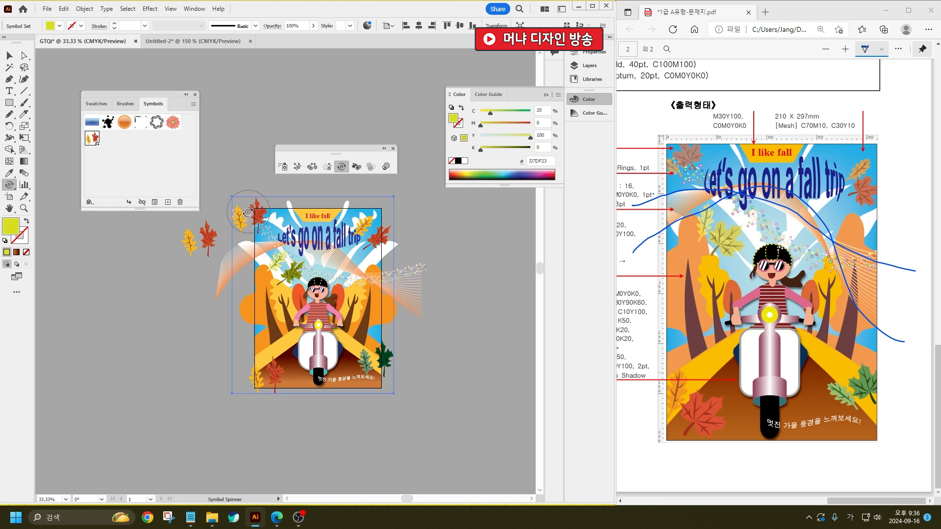
pyautogui.moveTo(248, 216)
pyautogui.mouseDown()
pyautogui.moveTo(227, 211)
pyautogui.moveTo(264, 212)
pyautogui.mouseUp()
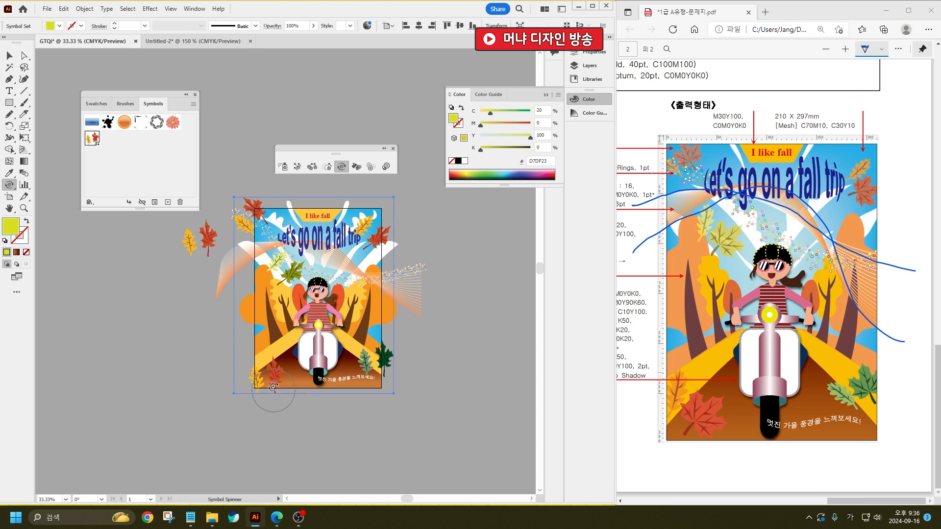
pyautogui.moveTo(267, 364); pyautogui.dragTo(276, 365)
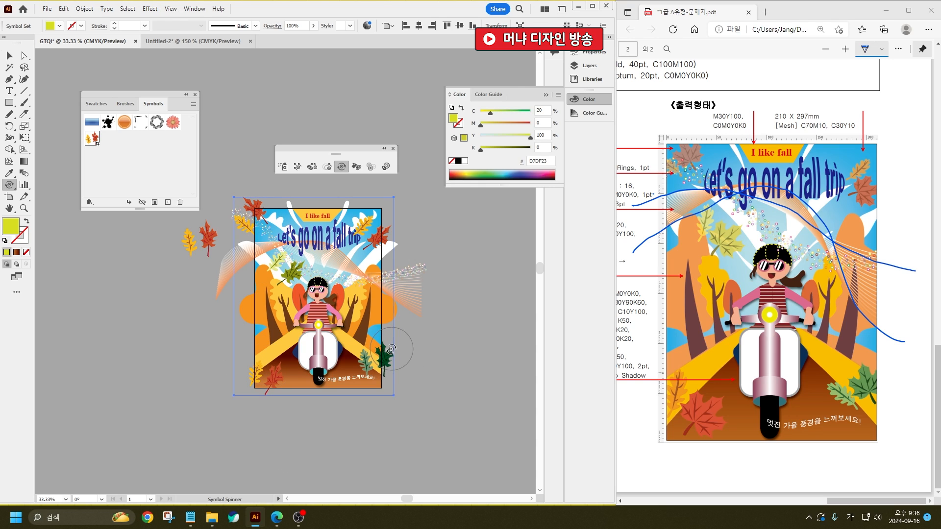
pyautogui.moveTo(375, 350)
pyautogui.mouseDown()
pyautogui.moveTo(347, 353)
pyautogui.moveTo(398, 357)
pyautogui.moveTo(362, 355)
pyautogui.mouseUp()
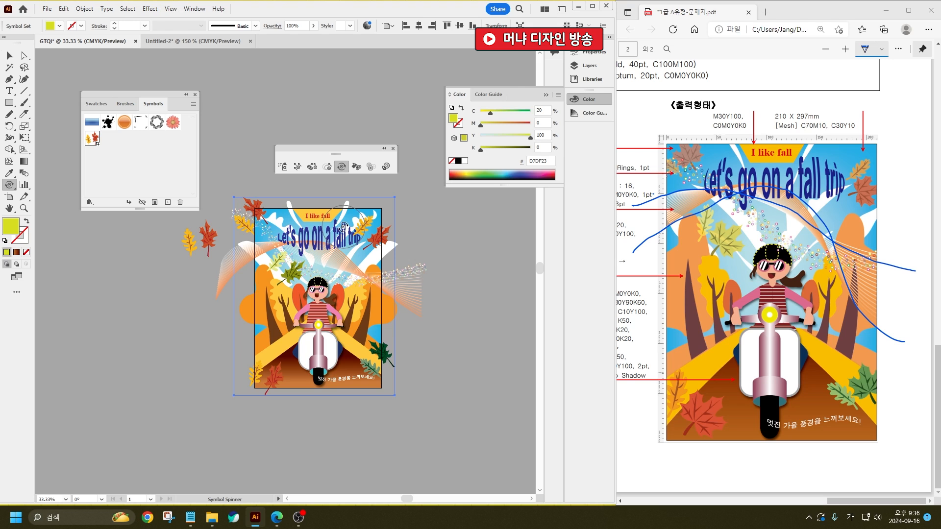
# - Shift the corner leaves inward so they sit closer to the poster area, using the Symbol Shifter
pyautogui.click(298, 166)
pyautogui.moveTo(242, 218)
pyautogui.mouseDown()
pyautogui.moveTo(280, 241)
pyautogui.moveTo(278, 233)
pyautogui.moveTo(262, 224)
pyautogui.moveTo(289, 264)
pyautogui.mouseUp()
pyautogui.moveTo(374, 233); pyautogui.dragTo(372, 241)
pyautogui.moveTo(384, 360); pyautogui.dragTo(376, 349)
pyautogui.moveTo(272, 377)
pyautogui.mouseDown()
pyautogui.moveTo(271, 367)
pyautogui.moveTo(281, 368)
pyautogui.moveTo(268, 367)
pyautogui.mouseUp()
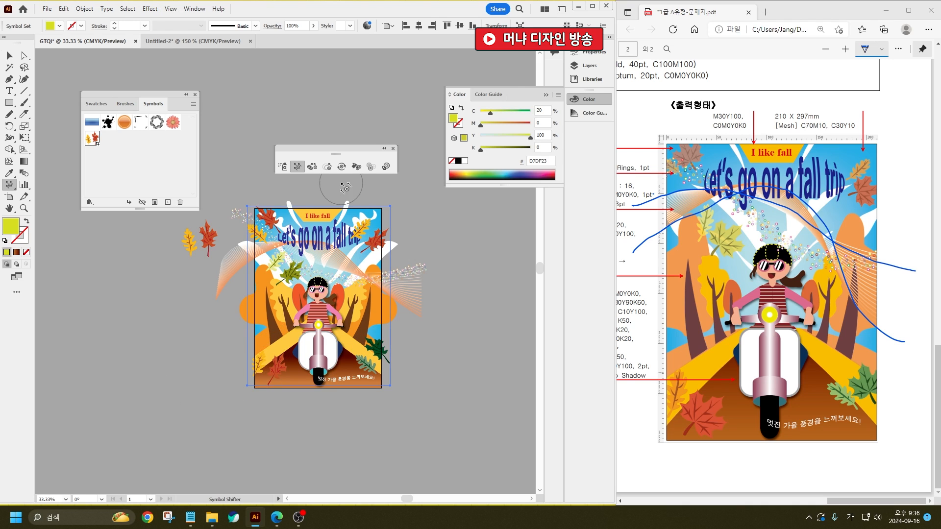
# - Shrink the sprayed leaves with the Symbol Sizer, and nudge the upper-right pair slightly upward with the Symbol Shifter
pyautogui.click(327, 167)
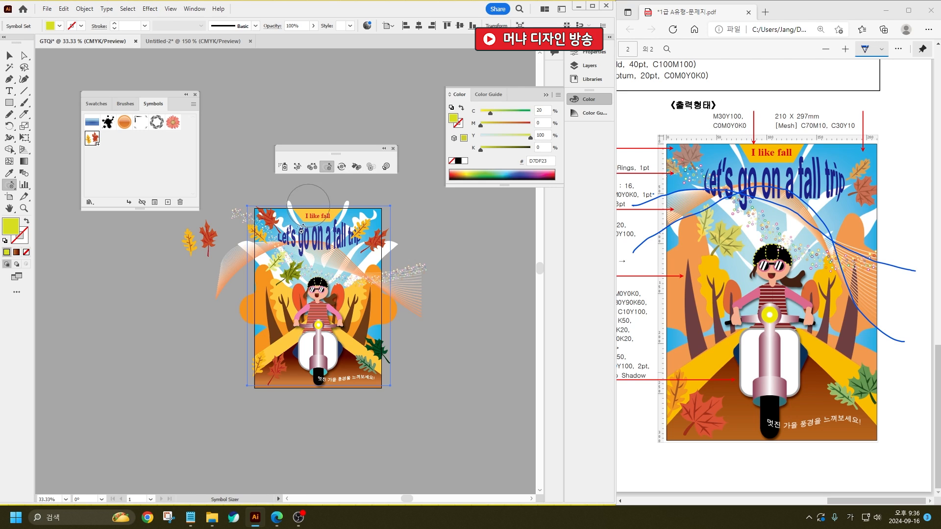
pyautogui.keyDown('alt'); pyautogui.click(366, 232); pyautogui.keyUp('alt')
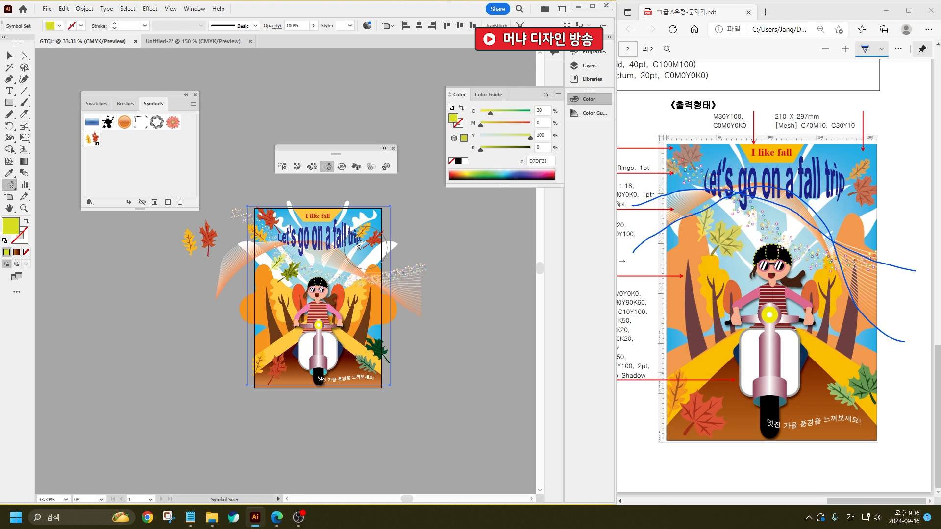
pyautogui.keyDown('alt'); pyautogui.click(254, 229); pyautogui.keyUp('alt')
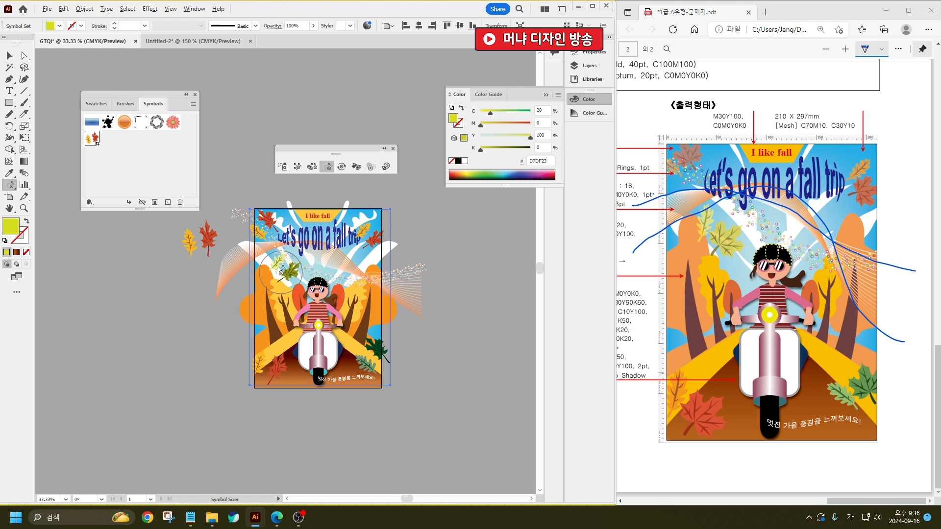
pyautogui.keyDown('alt'); pyautogui.click(376, 348); pyautogui.keyUp('alt')
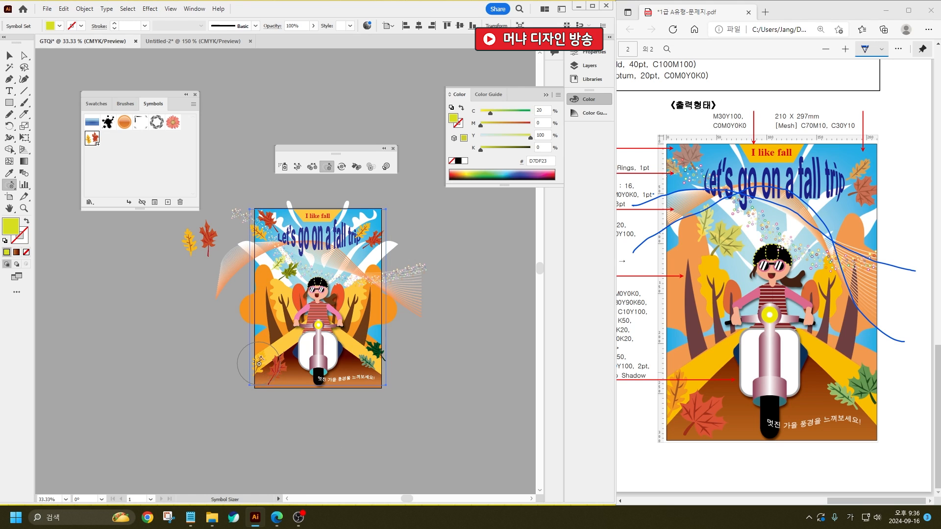
pyautogui.click(297, 167)
pyautogui.moveTo(369, 236); pyautogui.dragTo(372, 229)
# - Make the sprayed autumn leaves on the poster partly transparent with the Symbol Screener
pyautogui.click(371, 167)
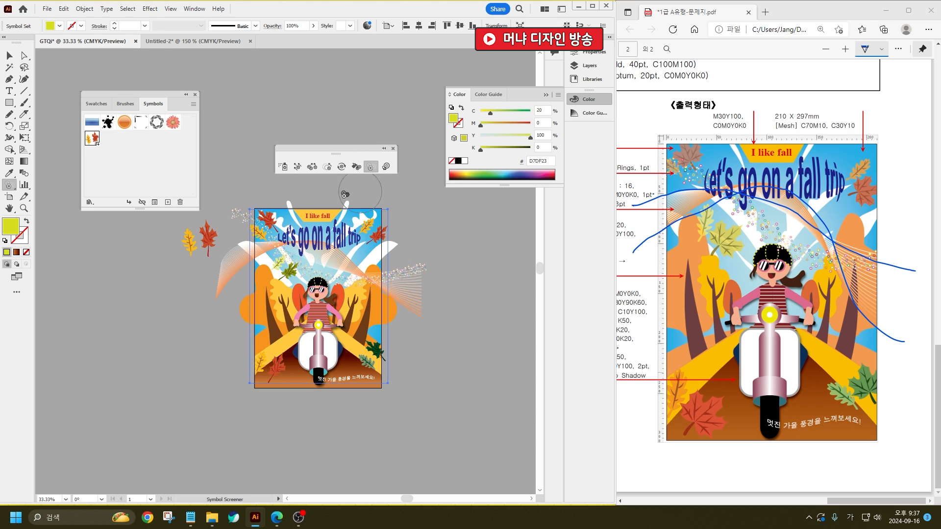
pyautogui.click(267, 225)
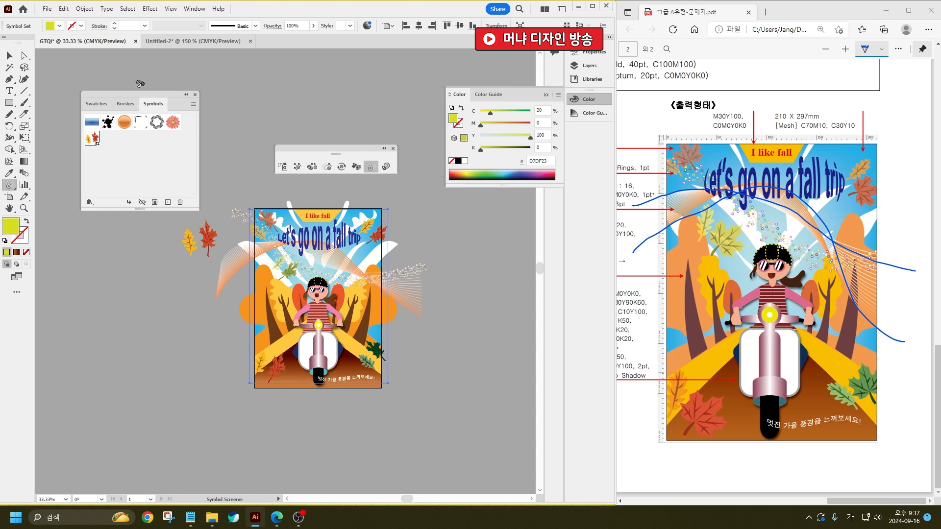
pyautogui.click(10, 56)
pyautogui.click(139, 423)
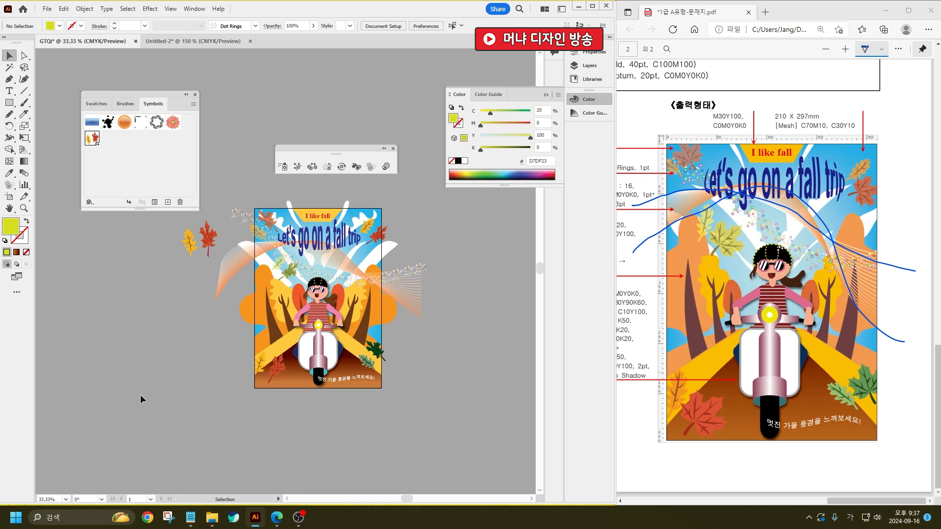
# - Create a 210 x 297 mm rectangle and align it horizontally and vertically to the centre of the artboard
pyautogui.click(9, 103)
pyautogui.click(474, 304)
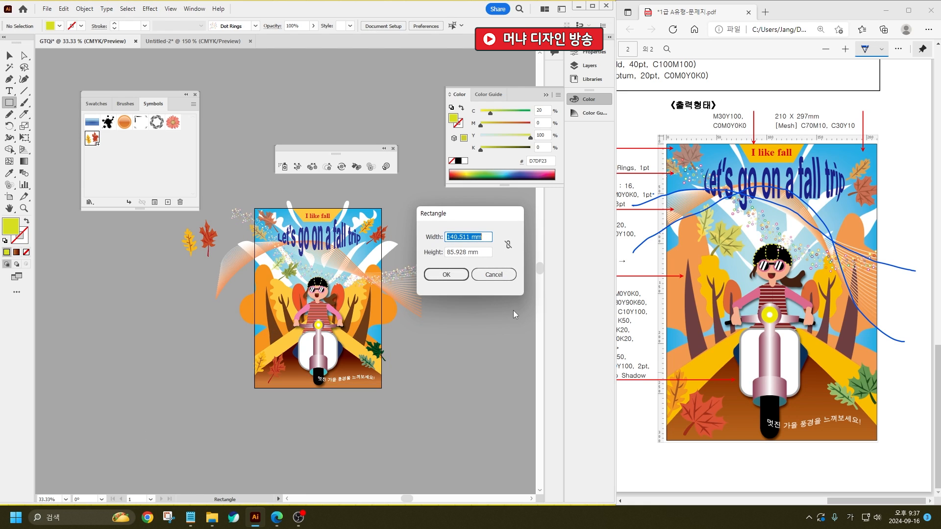
pyautogui.write('210')
pyautogui.press('Tab')
pyautogui.write('297')
pyautogui.press('Return')
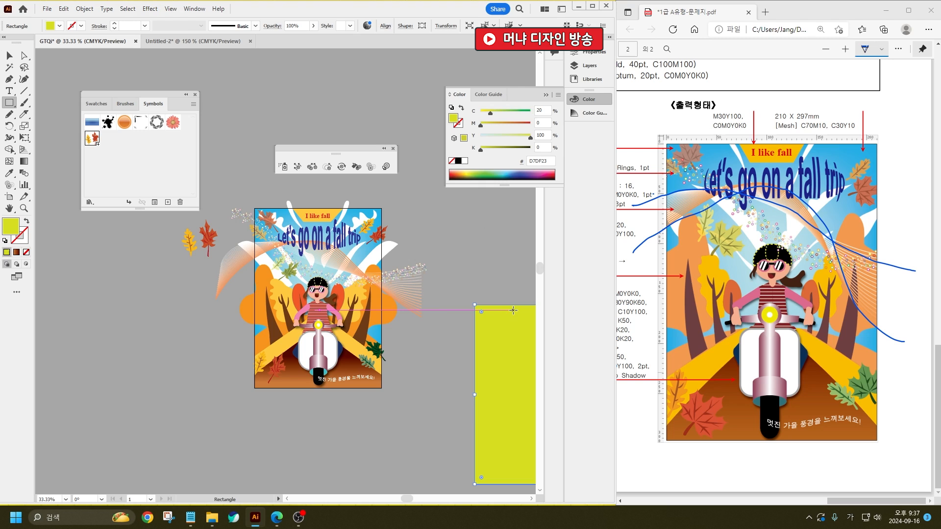
pyautogui.click(382, 27)
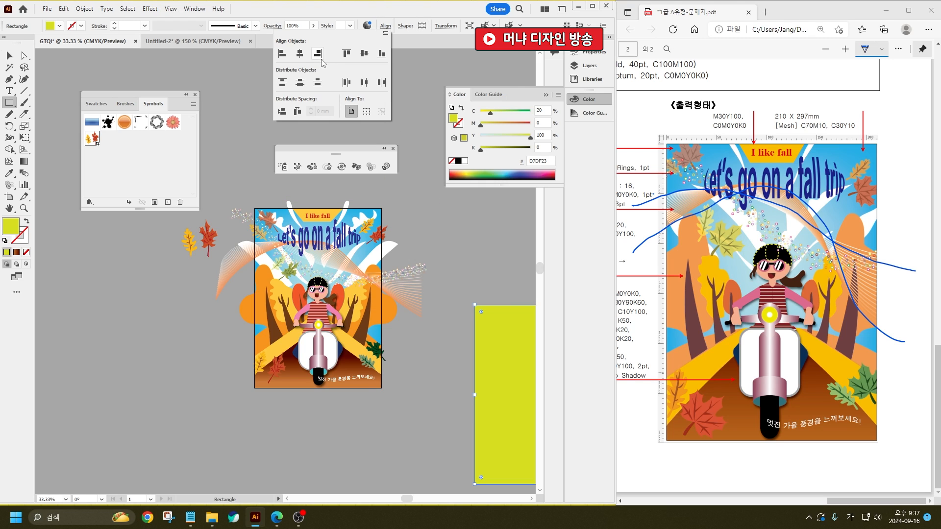
pyautogui.click(299, 54)
pyautogui.click(365, 55)
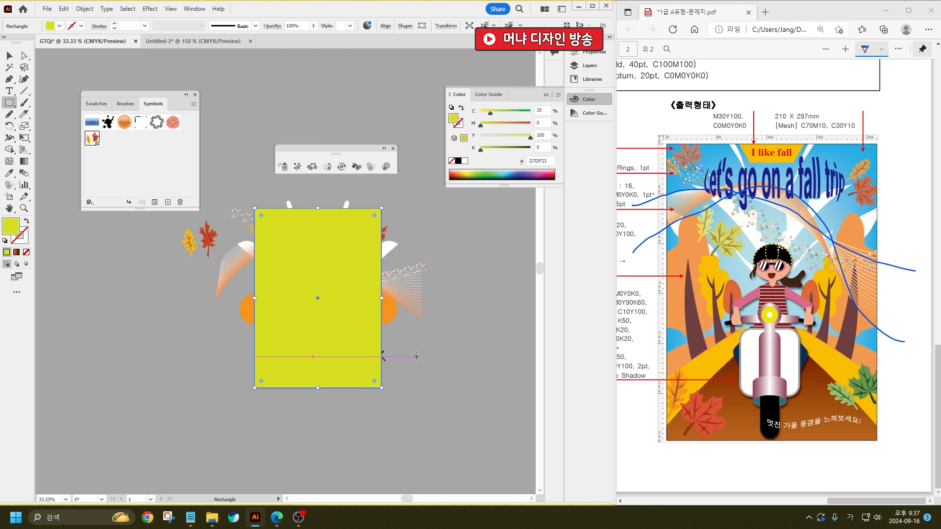
# - Clip all the artwork to the 210 x 297 mm rectangle with a clipping mask
pyautogui.hotkey('ctrl', 'a')
pyautogui.rightClick(304, 205)
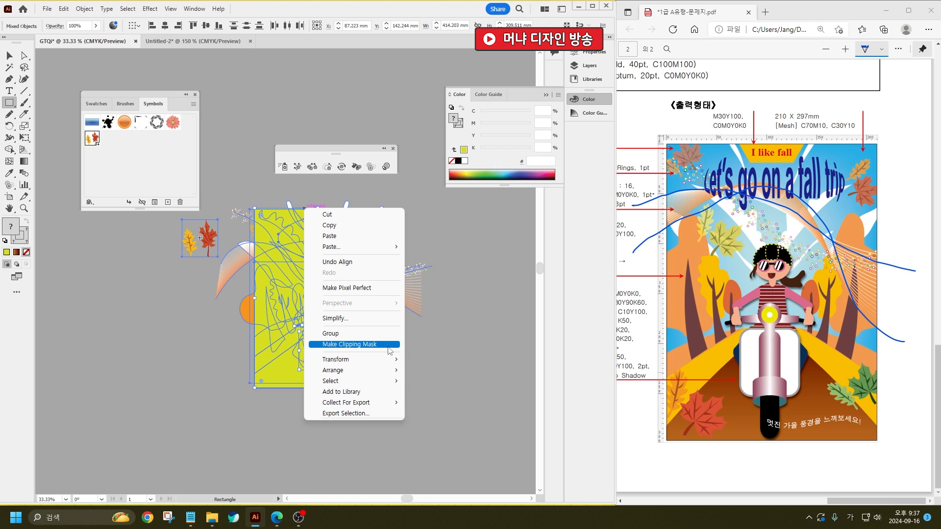
pyautogui.click(333, 343)
pyautogui.press('v')
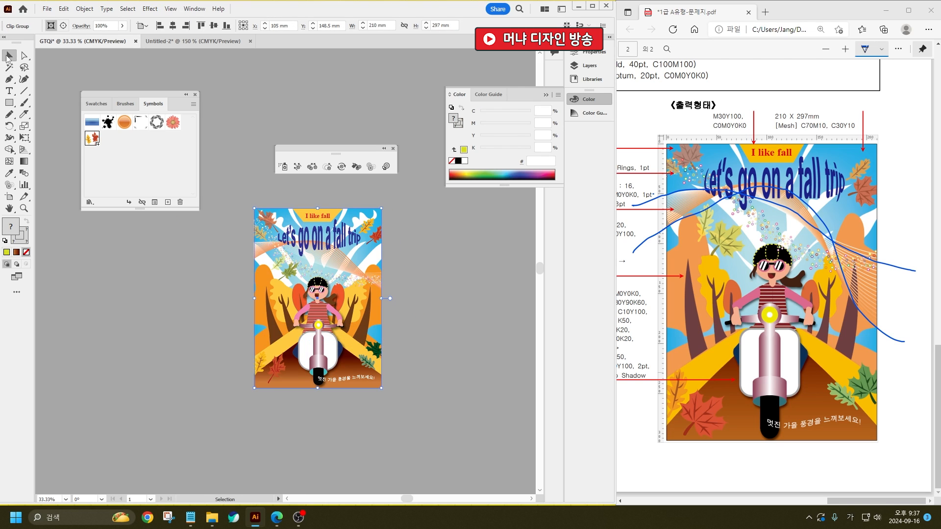
pyautogui.click(473, 317)
# - Save the poster on the computer in the Downloads folder as an Adobe Illustrator file named 3
pyautogui.hotkey('ctrl', 's')
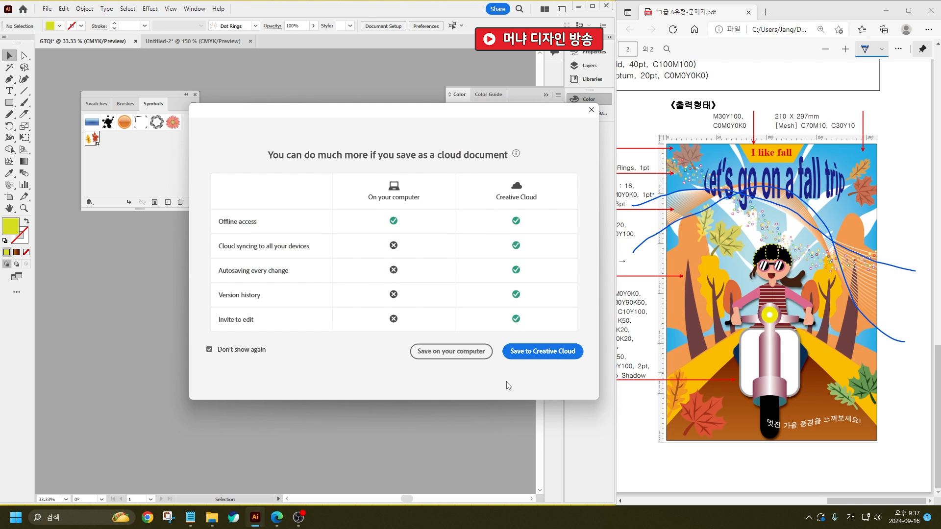
pyautogui.click(451, 351)
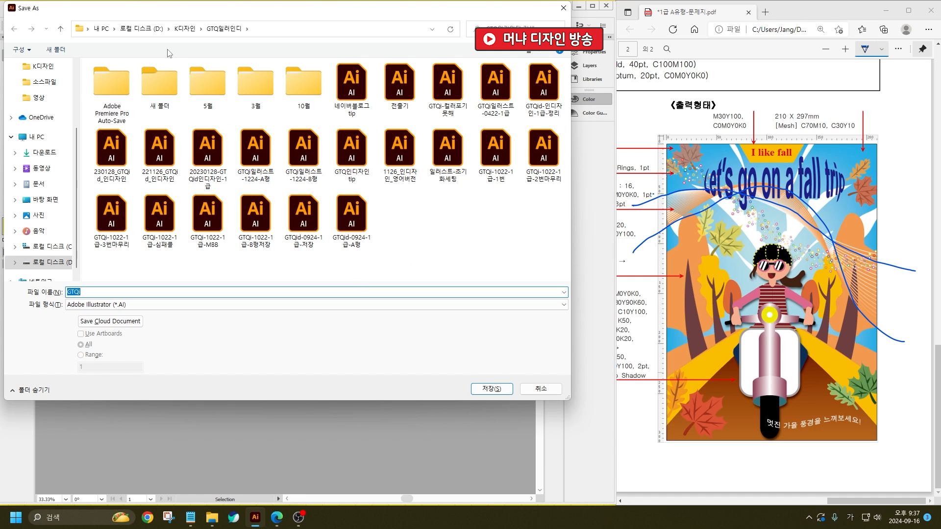
pyautogui.click(131, 292)
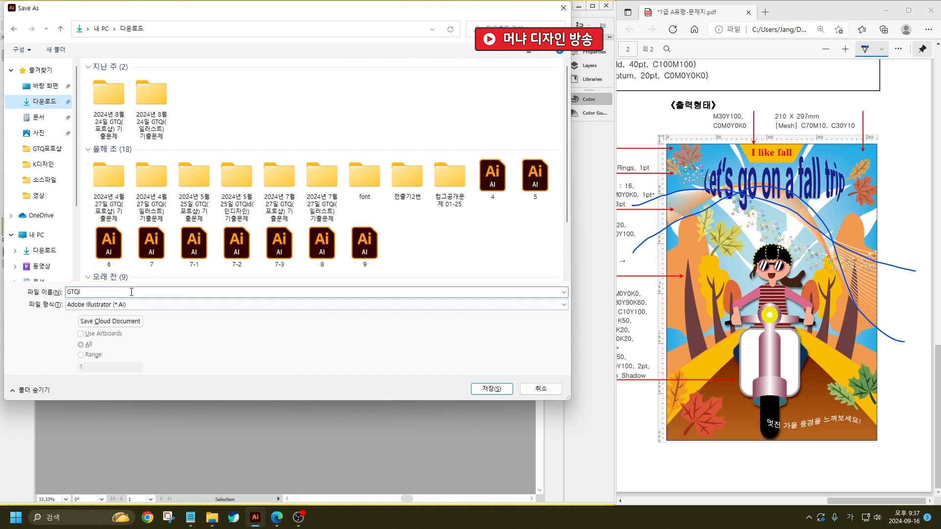
pyautogui.press('Return')
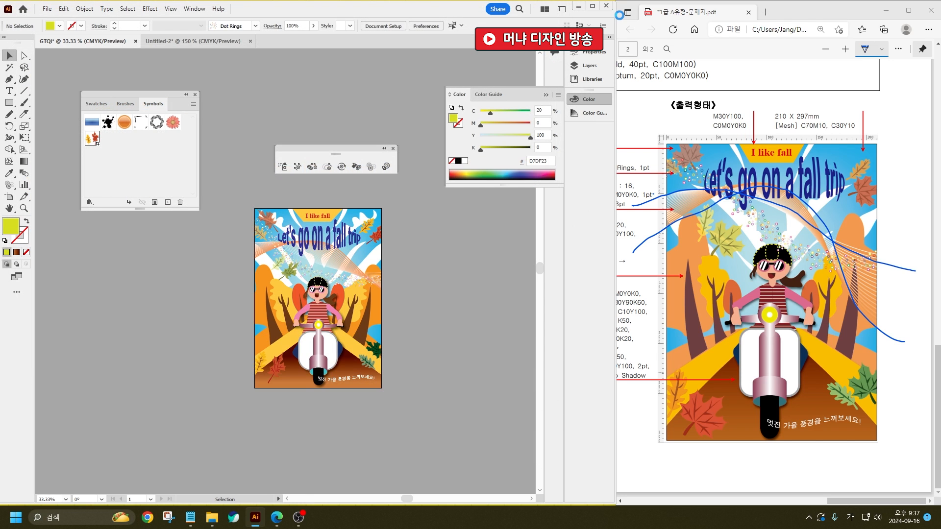
# - Switch to the Untitled-2 document, show the jar in the reference PDF, and draw a flat, wide ellipse above the jar outline
pyautogui.click(160, 39)
pyautogui.moveTo(846, 496); pyautogui.dragTo(686, 487)
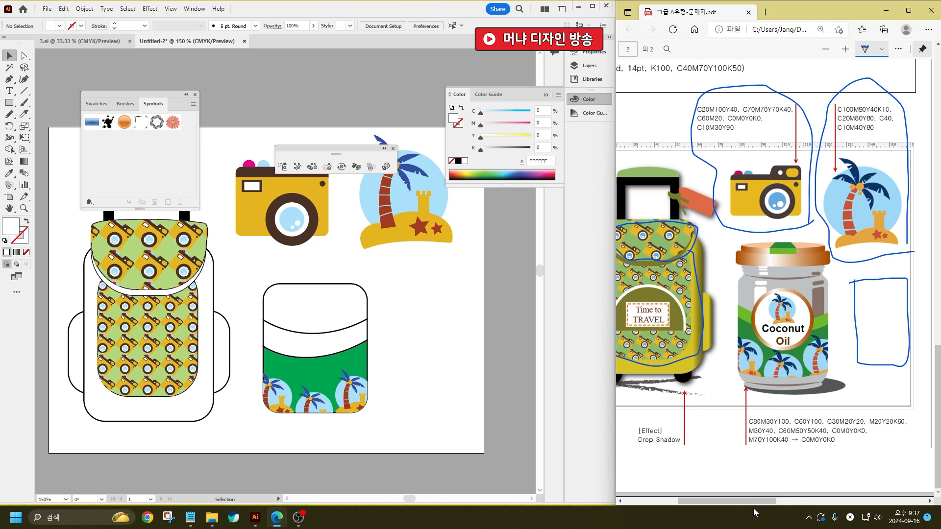
pyautogui.moveTo(748, 501); pyautogui.dragTo(743, 502)
pyautogui.scroll(1, 372, 364)
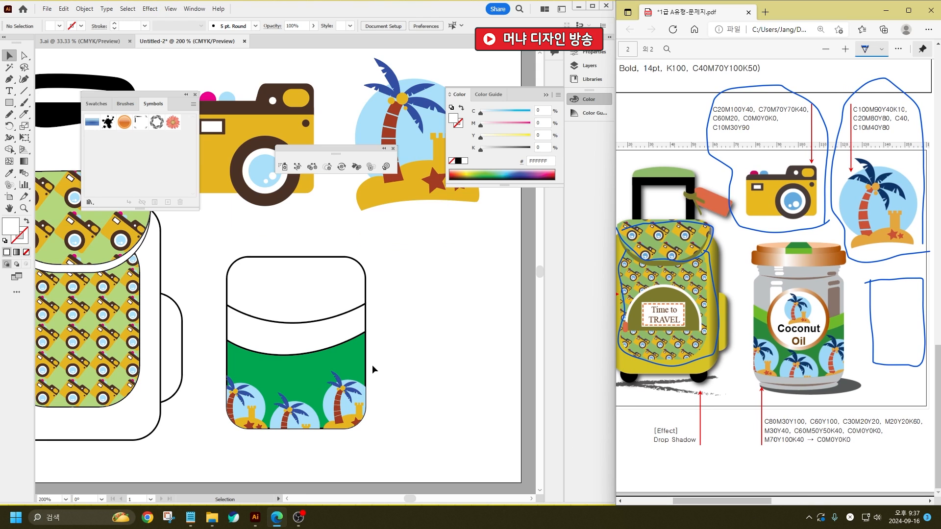
pyautogui.click(414, 310)
pyautogui.scroll(1, 327, 217)
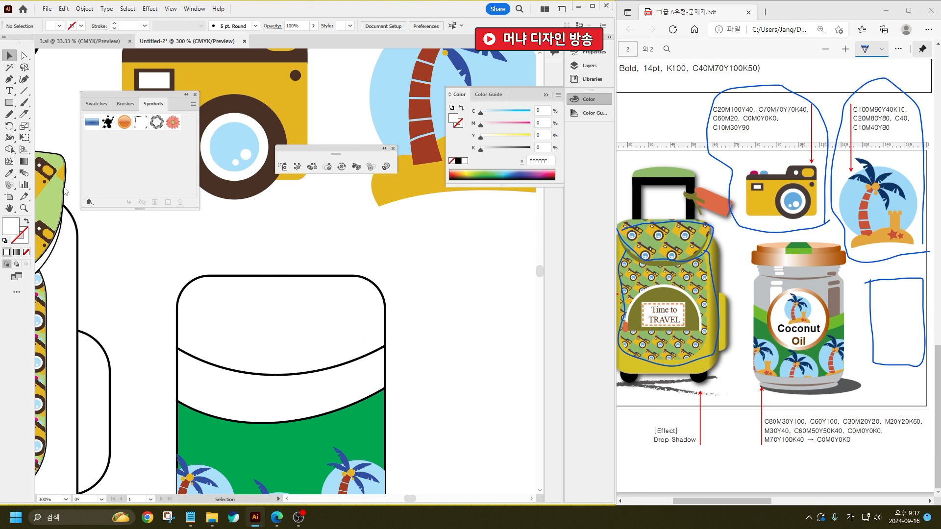
pyautogui.moveTo(10, 103); pyautogui.dragTo(68, 115)
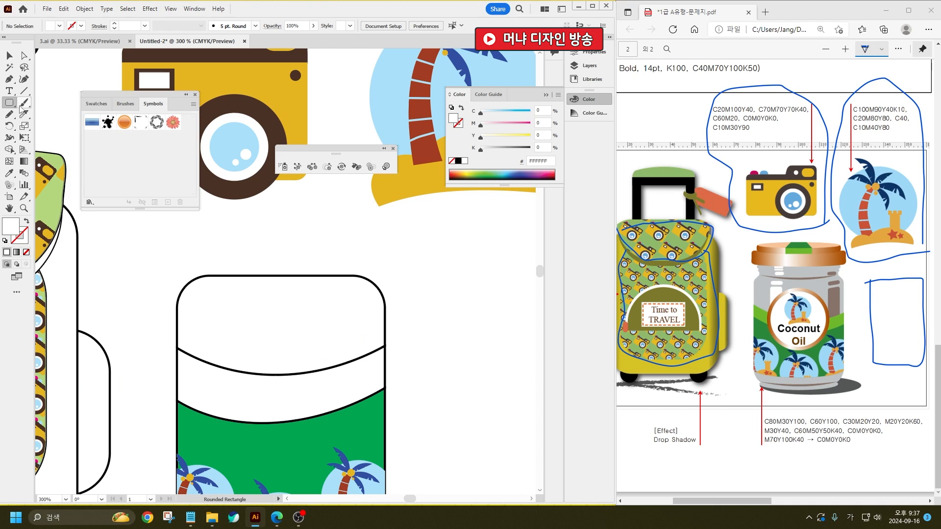
pyautogui.moveTo(10, 104); pyautogui.dragTo(58, 126)
pyautogui.moveTo(210, 221); pyautogui.dragTo(373, 240)
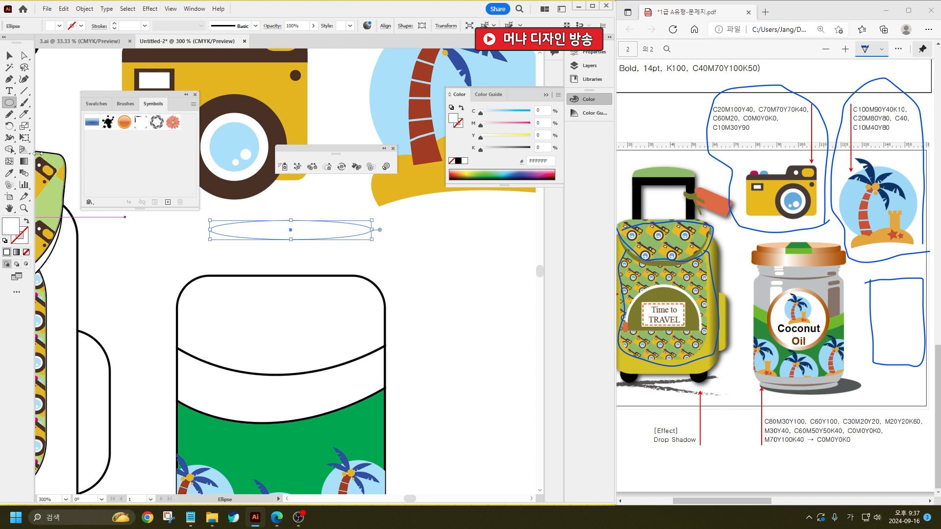
pyautogui.moveTo(11, 104); pyautogui.dragTo(76, 115)
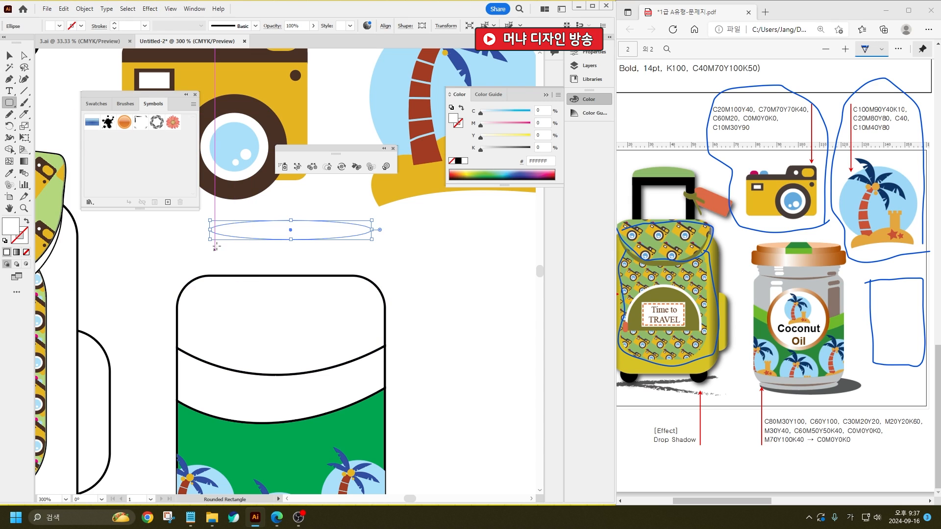
pyautogui.moveTo(372, 250); pyautogui.dragTo(210, 234)
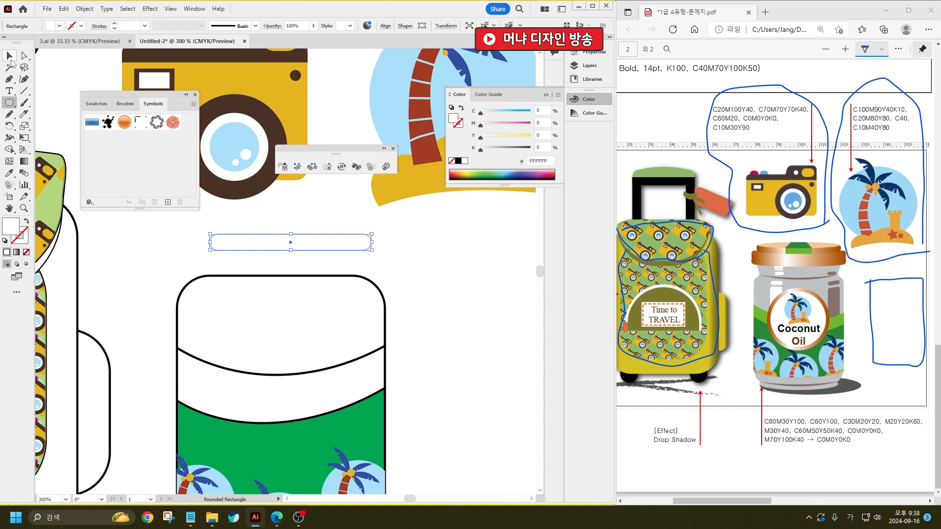
pyautogui.hotkey('ctrl', 'z')
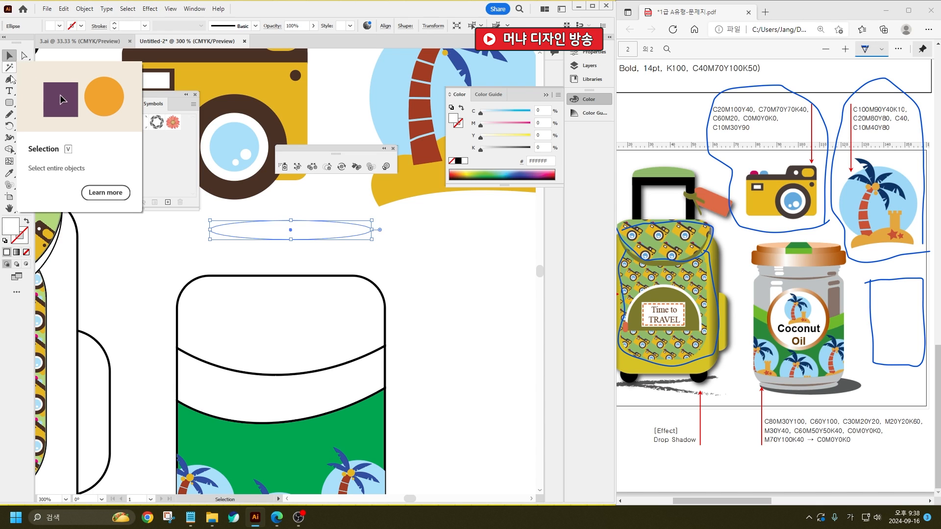
# - Draw a thin rectangle as wide as the ellipse just below it, and give both shapes a white fill and 1 pt black stroke
pyautogui.moveTo(10, 104); pyautogui.dragTo(41, 107)
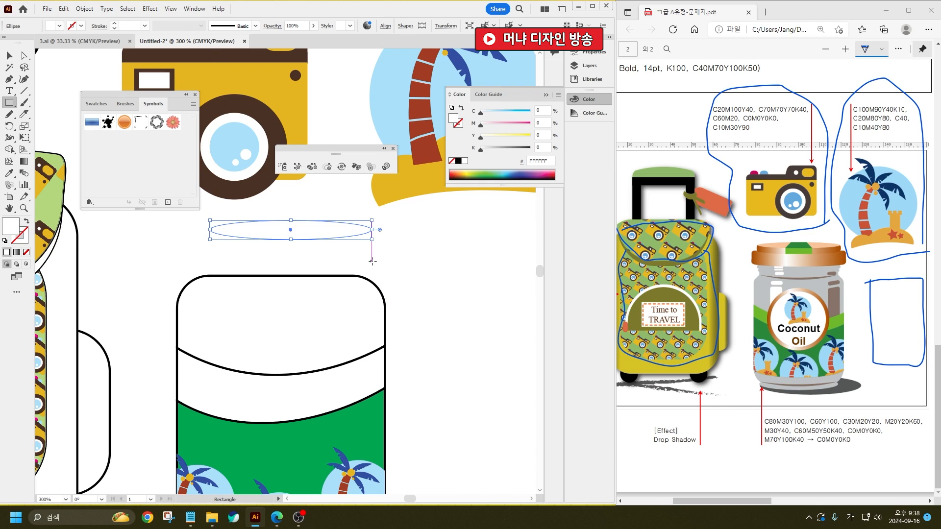
pyautogui.moveTo(372, 260); pyautogui.dragTo(209, 249)
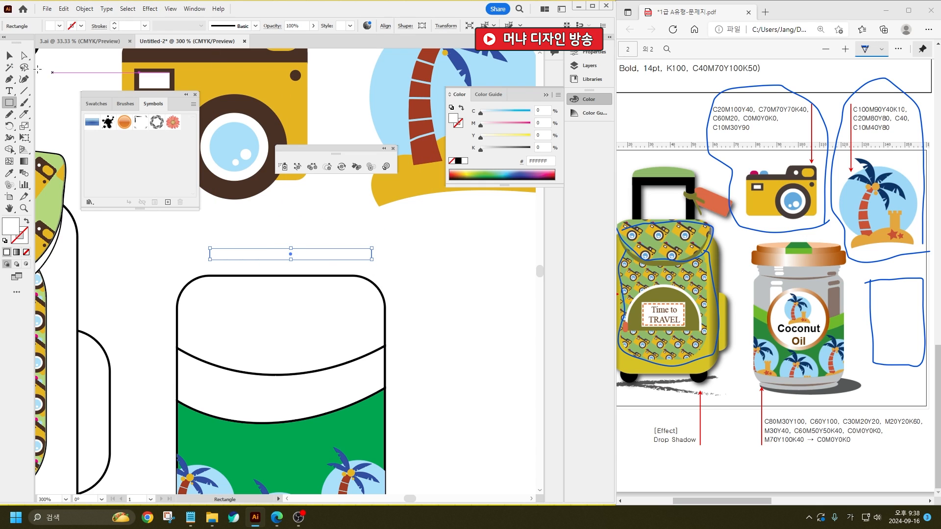
pyautogui.click(8, 56)
pyautogui.moveTo(377, 269); pyautogui.dragTo(315, 218)
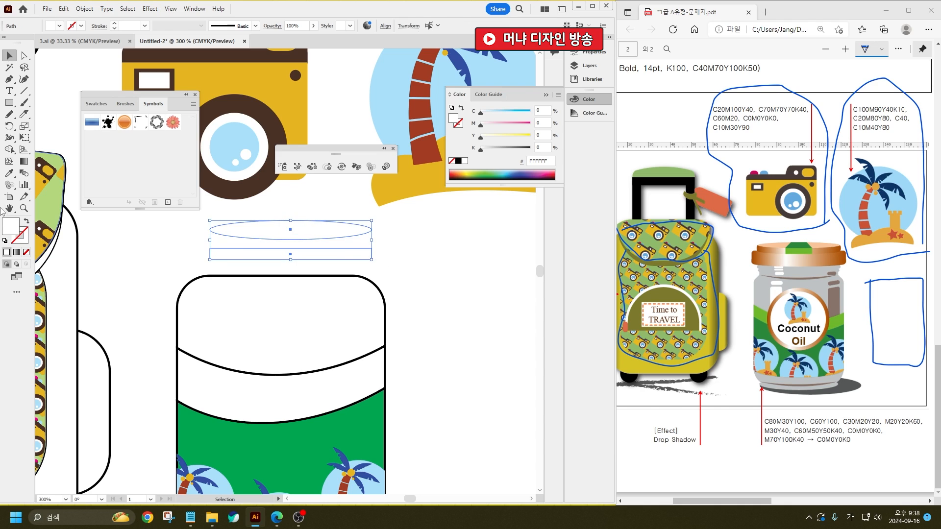
pyautogui.click(7, 252)
pyautogui.click(431, 275)
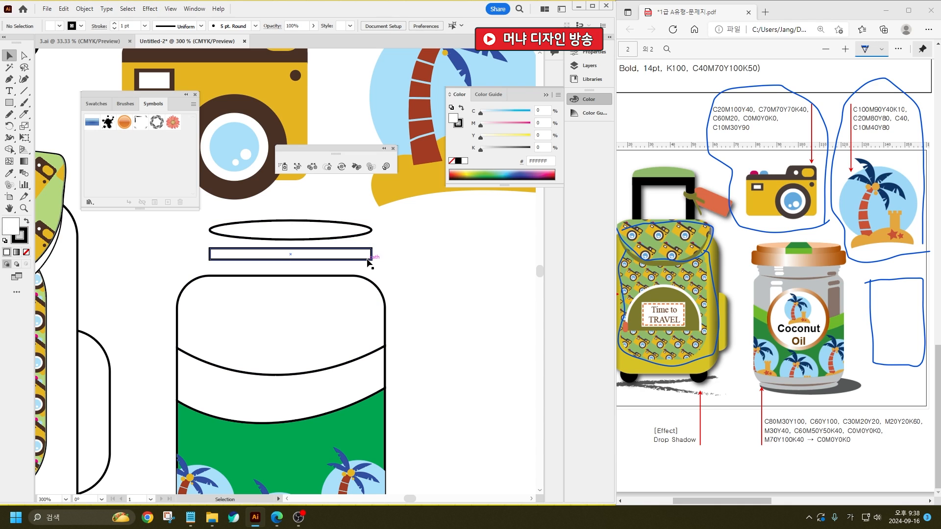
# - Move the thin rectangle straight up to the ellipse's centre line, and place a copy of the ellipse over the rectangle's lower edge
pyautogui.moveTo(372, 260); pyautogui.dragTo(365, 246)
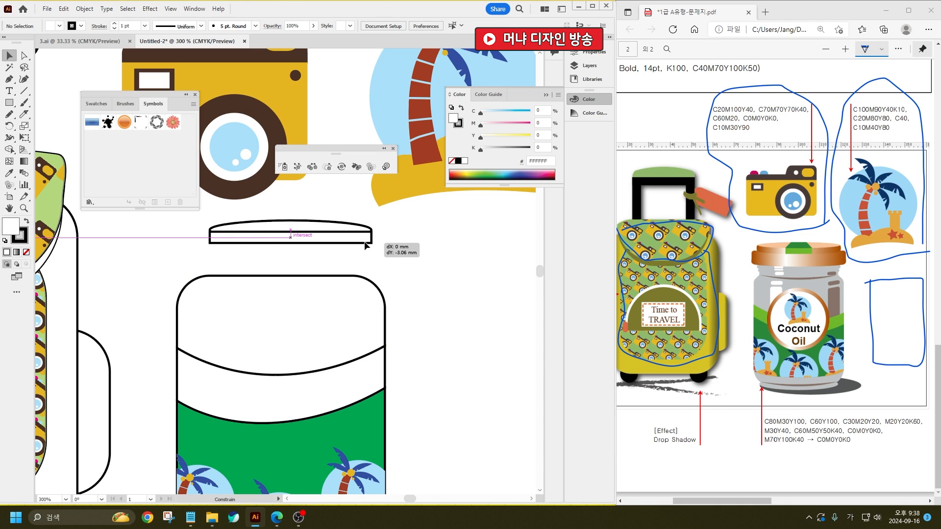
pyautogui.click(451, 244)
pyautogui.moveTo(289, 228); pyautogui.dragTo(289, 238)
pyautogui.click(411, 262)
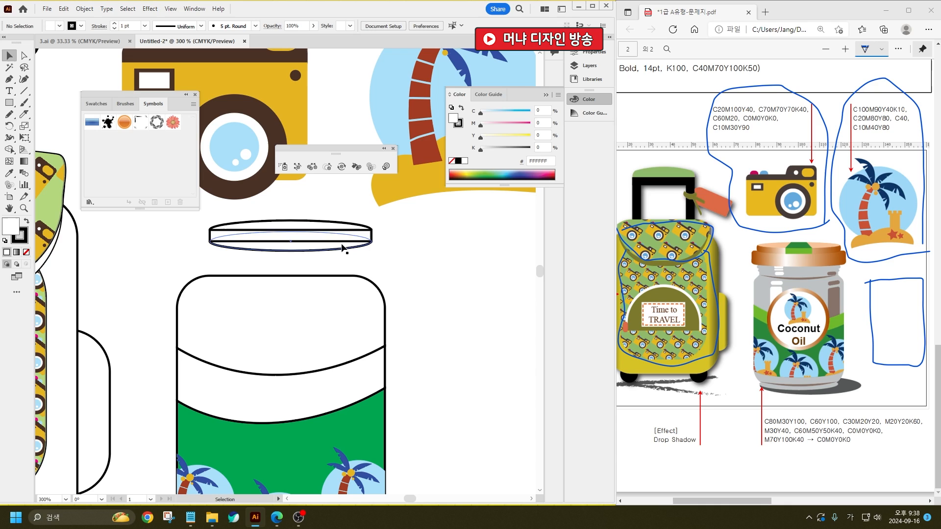
pyautogui.click(323, 249)
pyautogui.keyDown('shift'); pyautogui.click(371, 236); pyautogui.keyUp('shift')
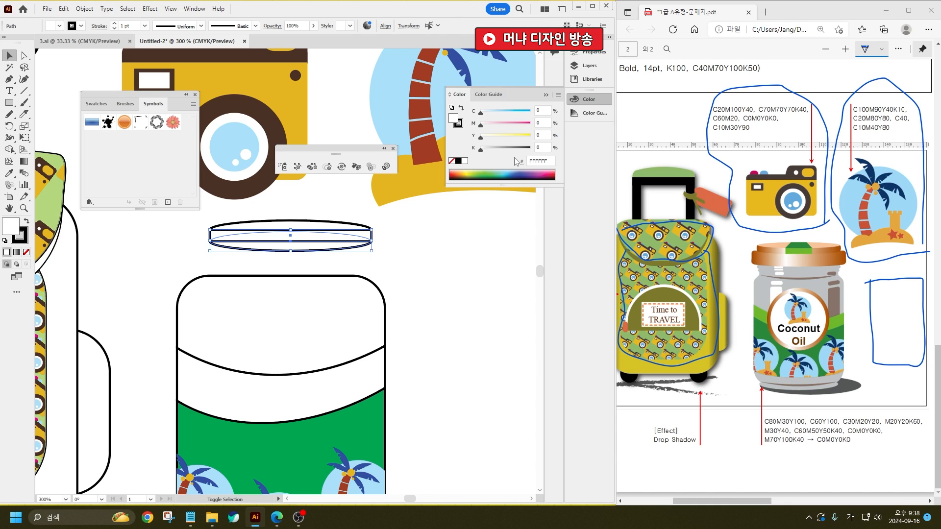
pyautogui.click(378, 277)
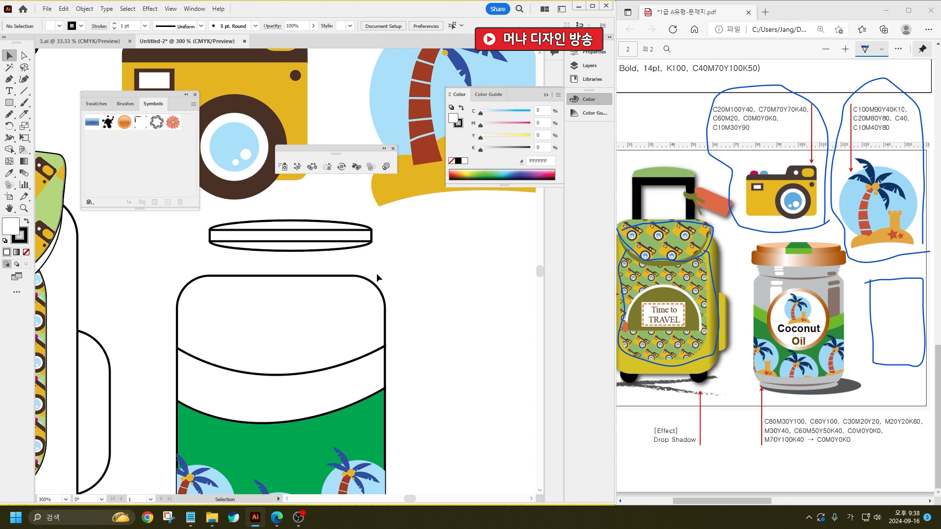
pyautogui.click(342, 247)
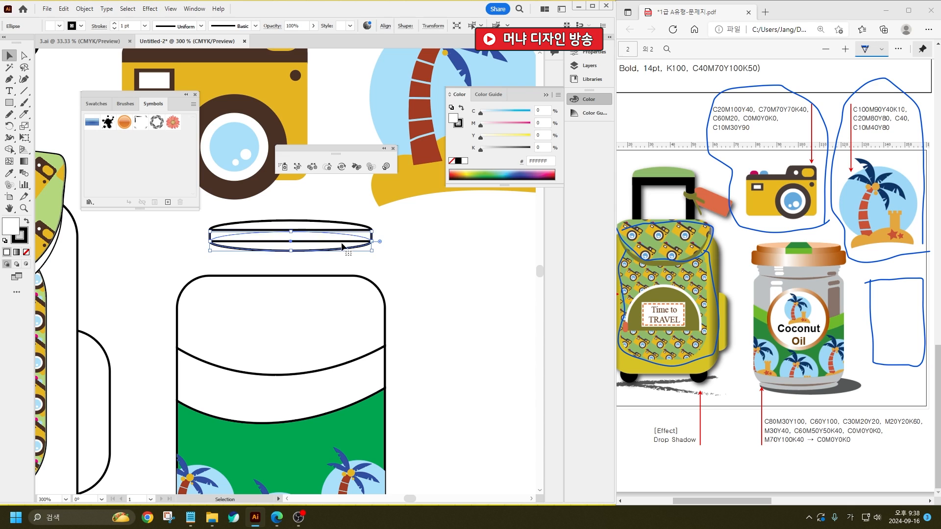
pyautogui.click(427, 233)
# - Bring the upper ellipse of the jar lid to the front
pyautogui.click(323, 224)
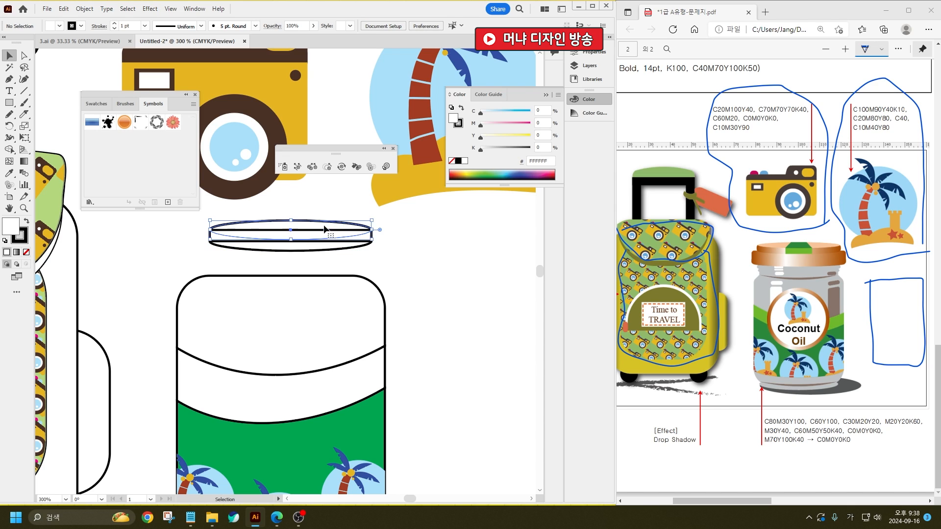
pyautogui.hotkey('ctrl', 'shift', ']')
pyautogui.click(416, 266)
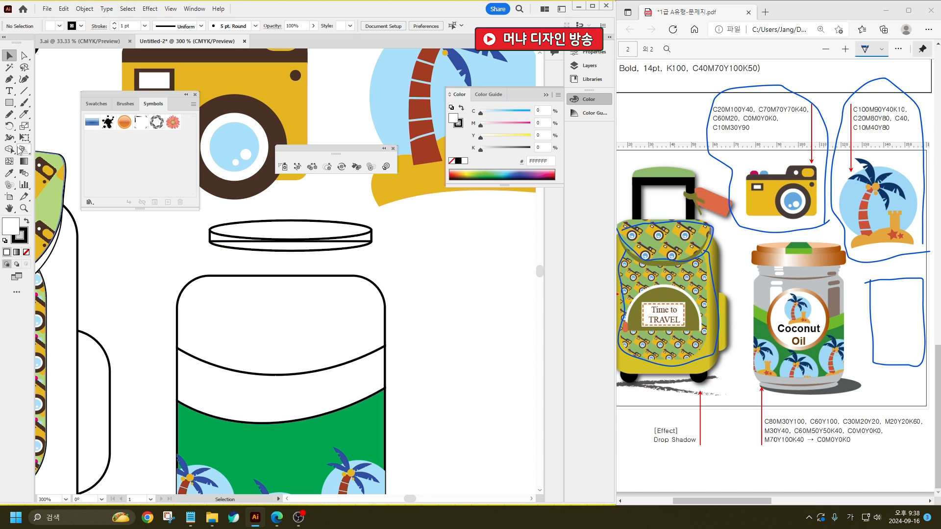
# - Draw a wide rounded rectangle between the lid ellipses and the jar body, reducing its corner radius while drawing
pyautogui.moveTo(9, 102); pyautogui.dragTo(39, 110)
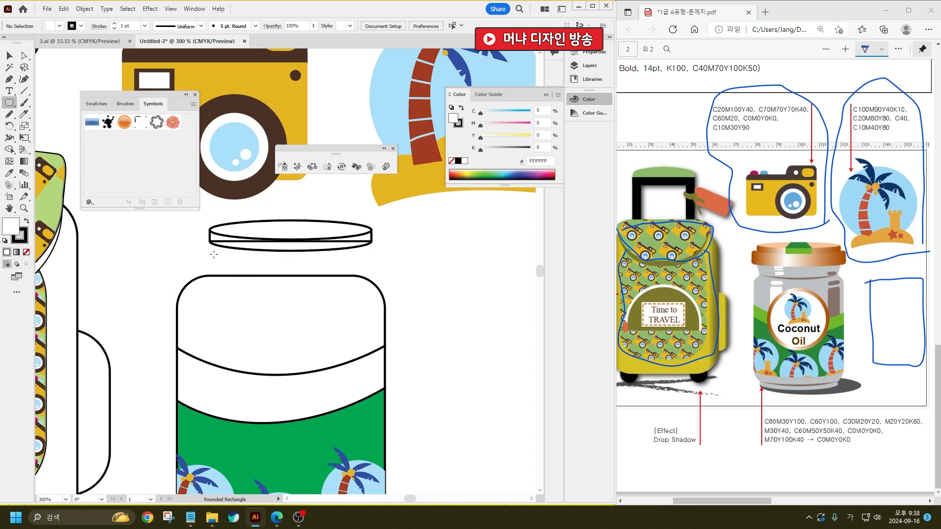
pyautogui.moveTo(194, 241); pyautogui.dragTo(332, 271)
pyautogui.press('Down')
pyautogui.press('Down')
pyautogui.press('Down')
pyautogui.press('Down')
pyautogui.press('Down')
pyautogui.press('Down')
pyautogui.press('v')
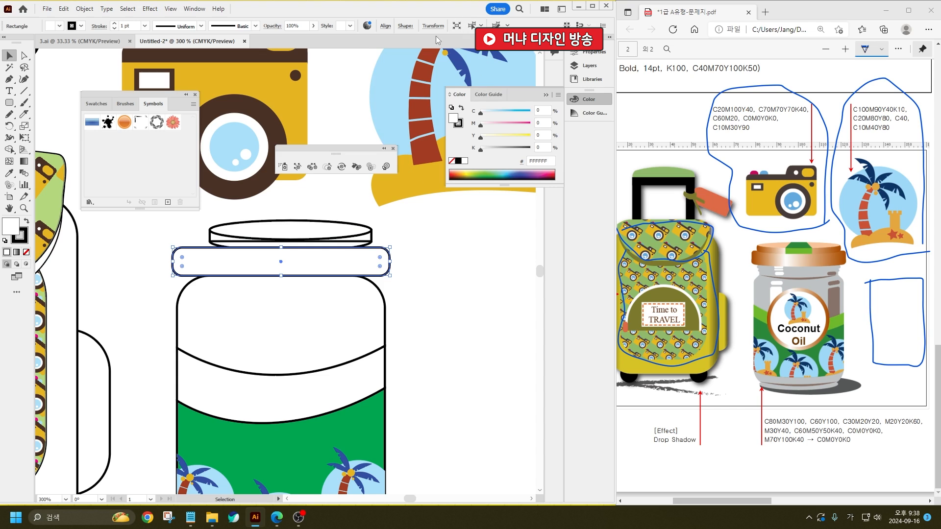
# - Apply an Envelope Distort warp to the wide rounded rectangle: Arch style, horizontal, -10% bend
pyautogui.click(84, 8)
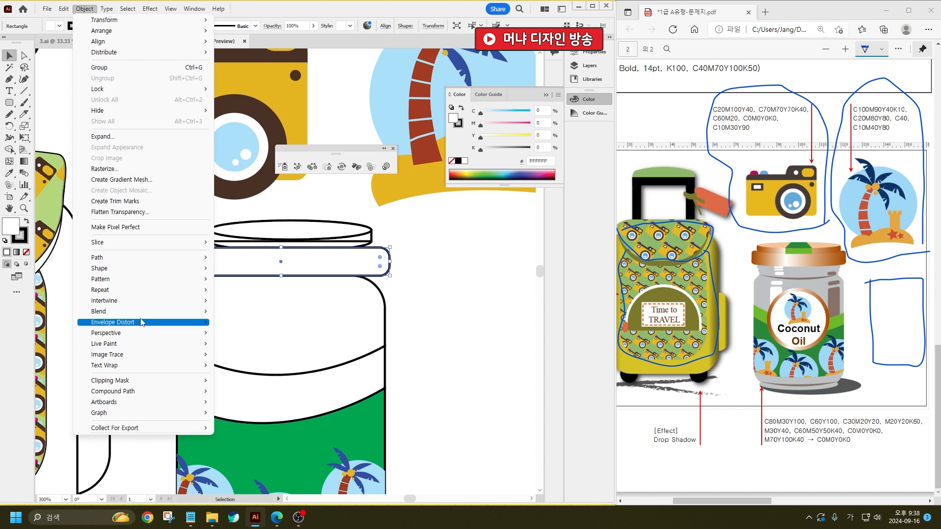
pyautogui.moveTo(142, 323)
pyautogui.click(314, 324)
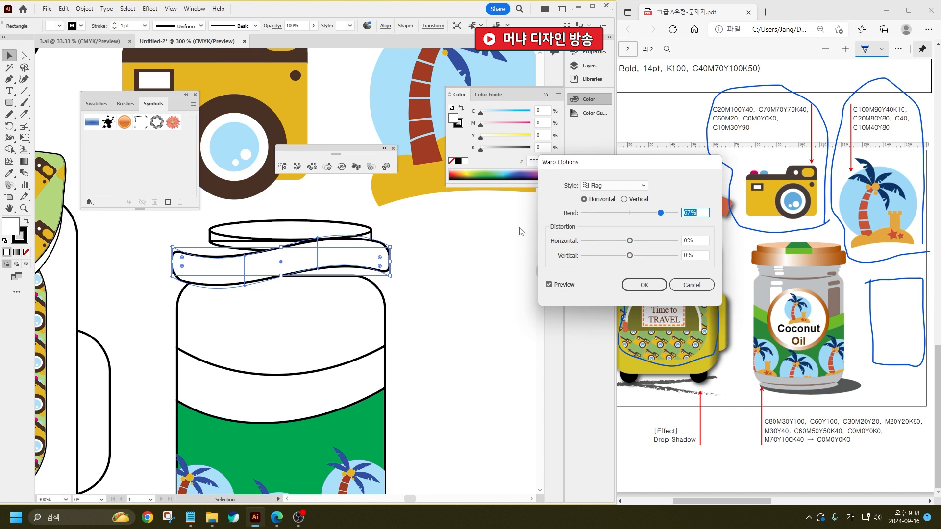
pyautogui.click(631, 188)
pyautogui.click(626, 197)
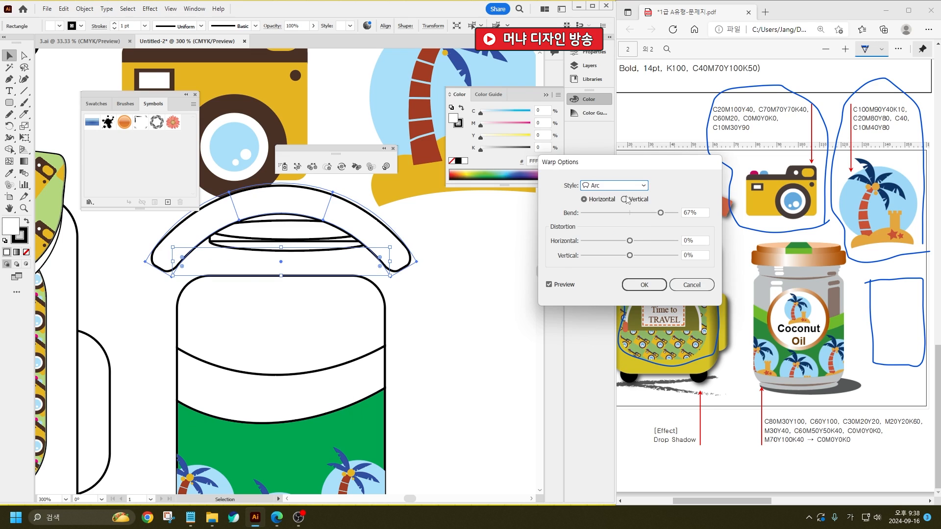
pyautogui.click(616, 213)
pyautogui.moveTo(619, 216); pyautogui.dragTo(627, 215)
pyautogui.click(629, 189)
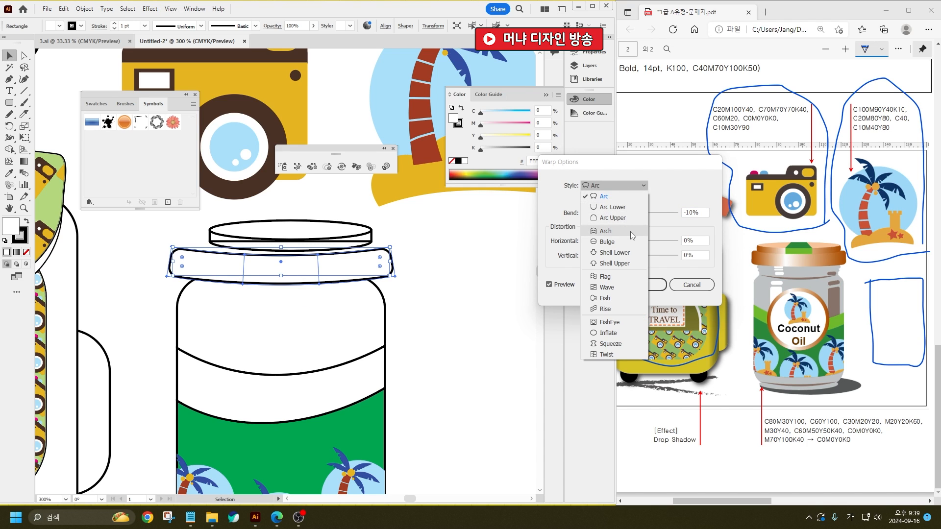
pyautogui.click(631, 232)
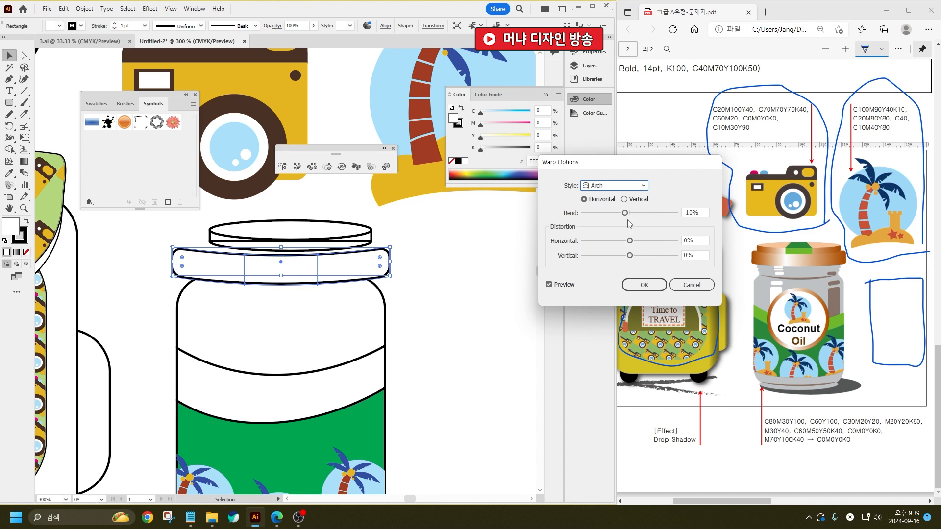
pyautogui.click(651, 286)
pyautogui.click(391, 308)
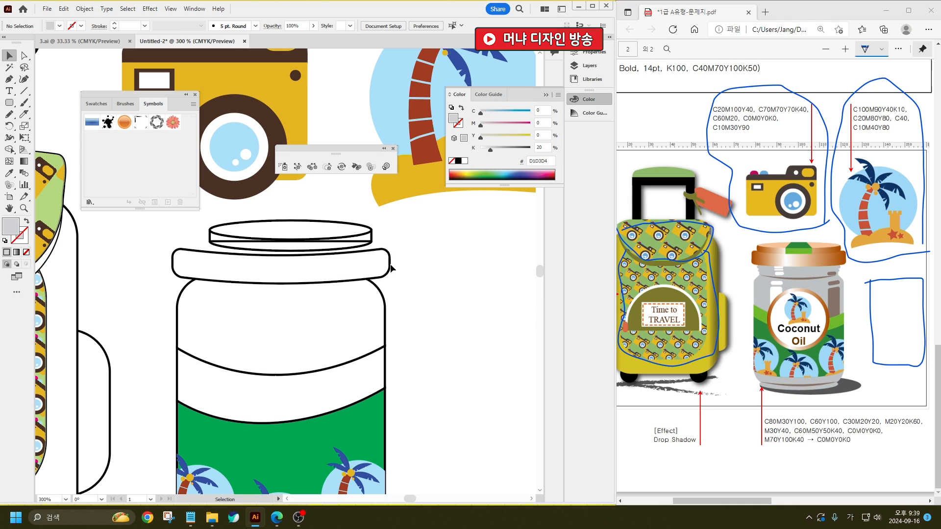
# - Widen the upper lid shapes to almost the rim's width, and move the whole lid up to leave a gap above the jar body
pyautogui.click(333, 246)
pyautogui.moveTo(209, 221)
pyautogui.mouseDown()
pyautogui.moveTo(196, 217)
pyautogui.moveTo(228, 241)
pyautogui.mouseUp()
pyautogui.click(447, 263)
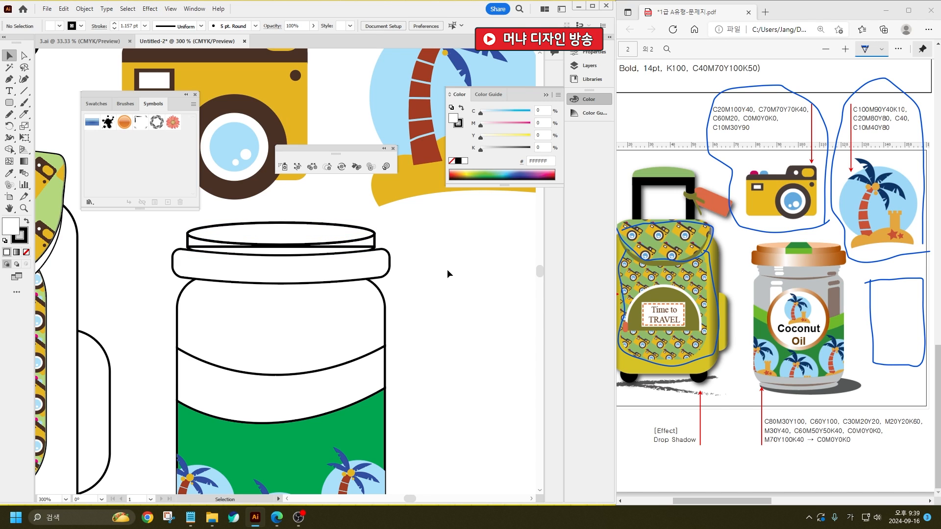
pyautogui.moveTo(423, 260); pyautogui.dragTo(314, 242)
pyautogui.click(495, 333)
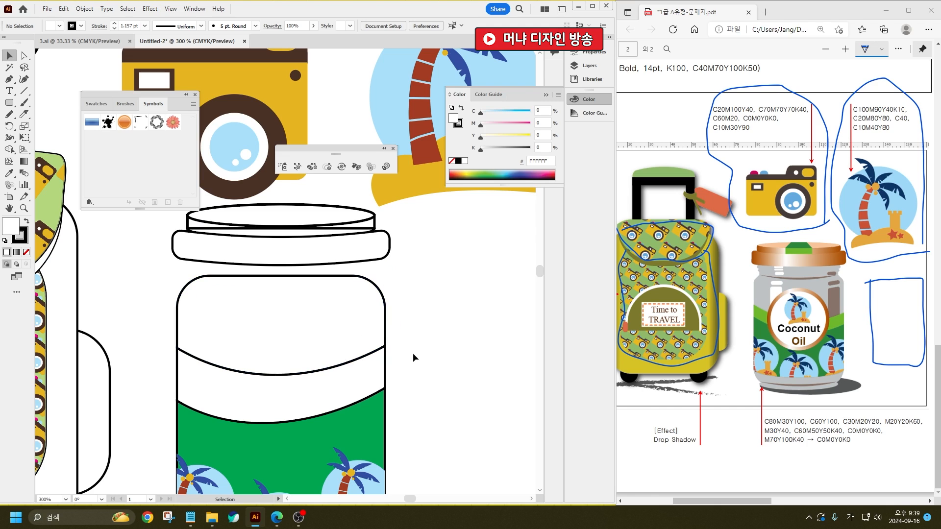
# - Draw a closed jar neck outline with the Pencil tool between the lid rim and the jar body, with wavy sides and a curved lower edge
pyautogui.click(12, 104)
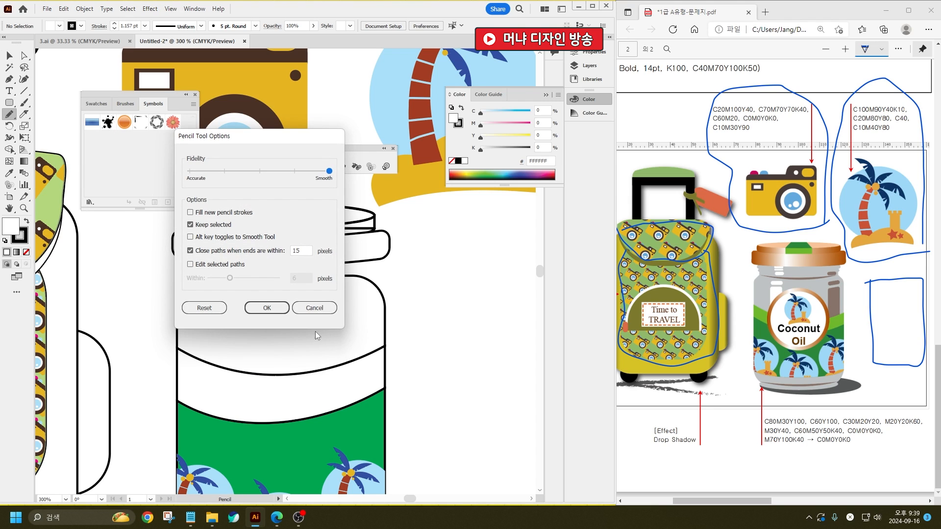
pyautogui.click(311, 304)
pyautogui.scroll(2, 230, 254)
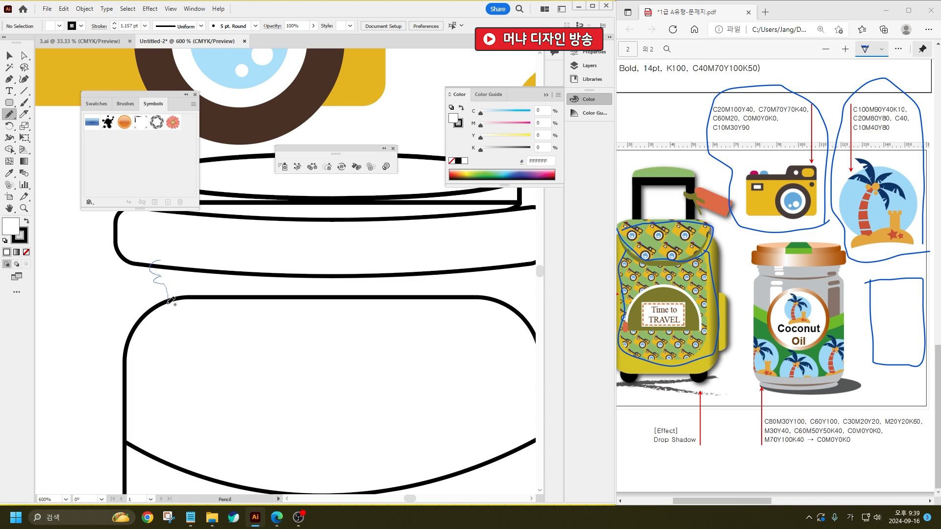
pyautogui.moveTo(171, 300)
pyautogui.mouseDown()
pyautogui.moveTo(295, 324)
pyautogui.moveTo(506, 308)
pyautogui.mouseUp()
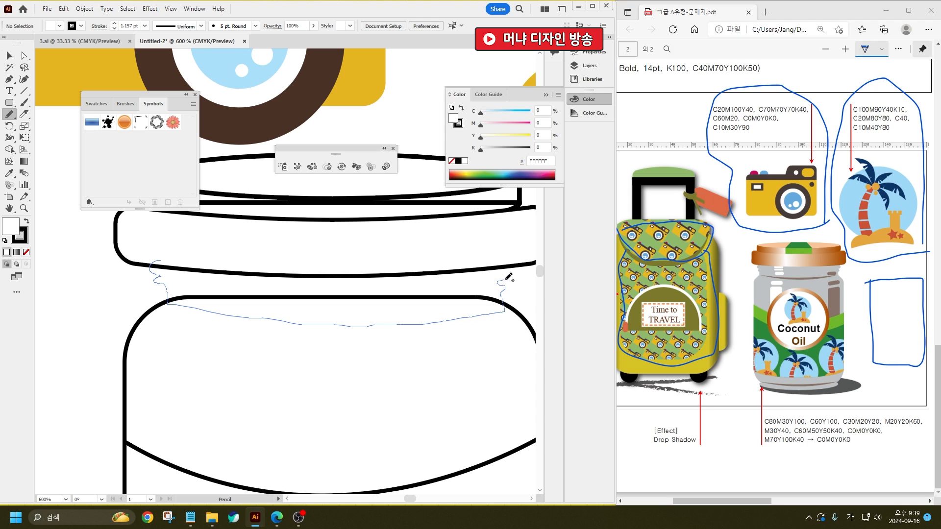
pyautogui.moveTo(511, 265)
pyautogui.mouseDown()
pyautogui.moveTo(325, 256)
pyautogui.moveTo(155, 263)
pyautogui.mouseUp()
pyautogui.hotkey('ctrl', '-')
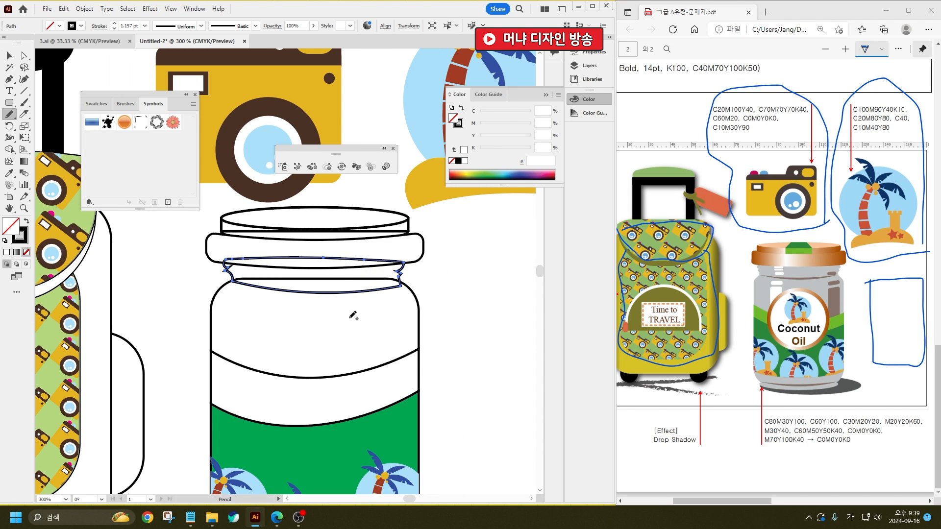
pyautogui.press('alt')
pyautogui.scroll(-5, 350, 416)
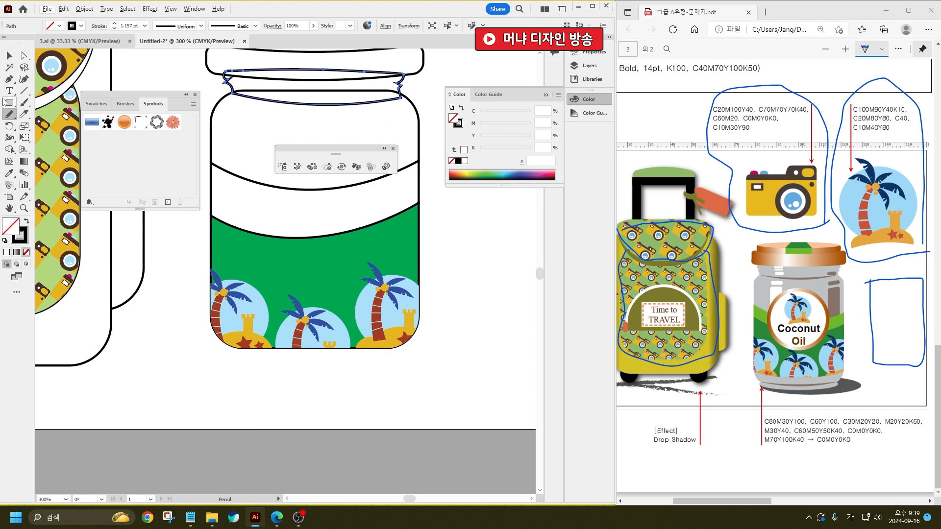
pyautogui.moveTo(9, 102); pyautogui.dragTo(52, 126)
pyautogui.moveTo(233, 345); pyautogui.dragTo(408, 362)
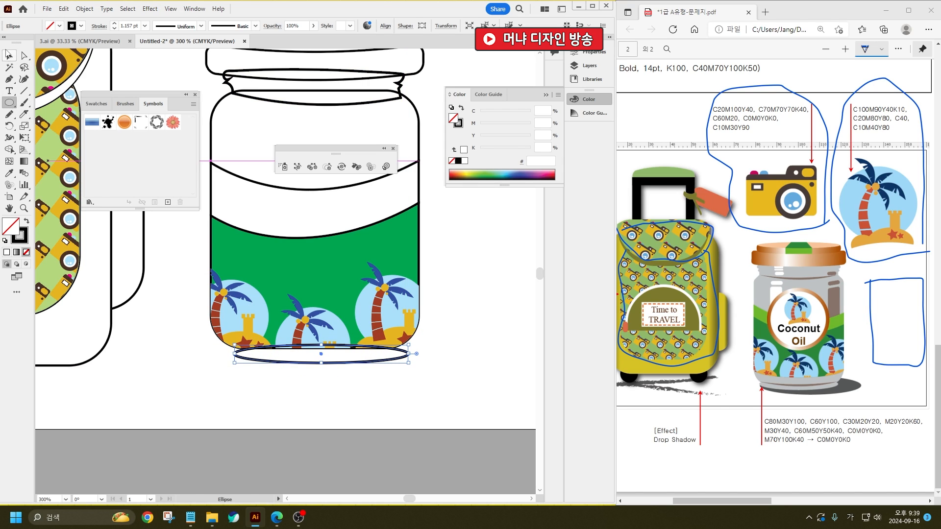
pyautogui.click(8, 55)
pyautogui.moveTo(342, 363); pyautogui.dragTo(338, 357)
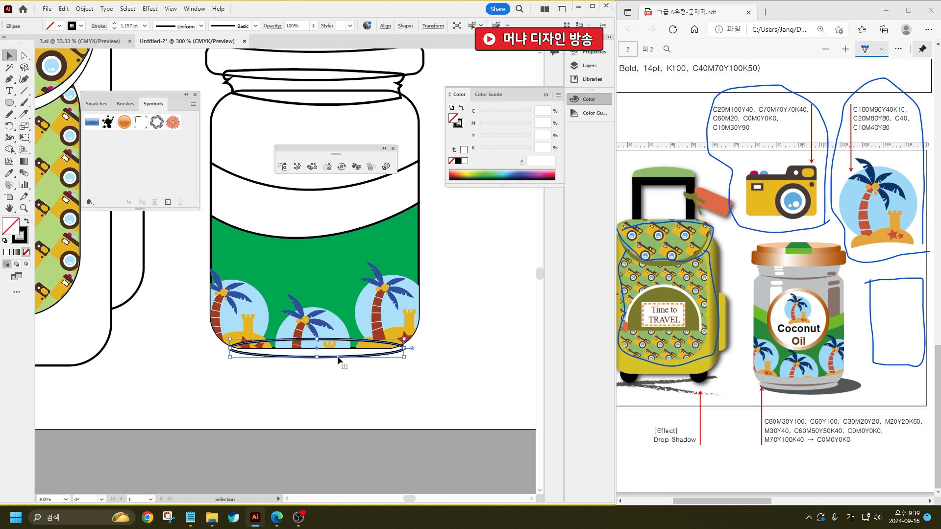
pyautogui.press('Delete')
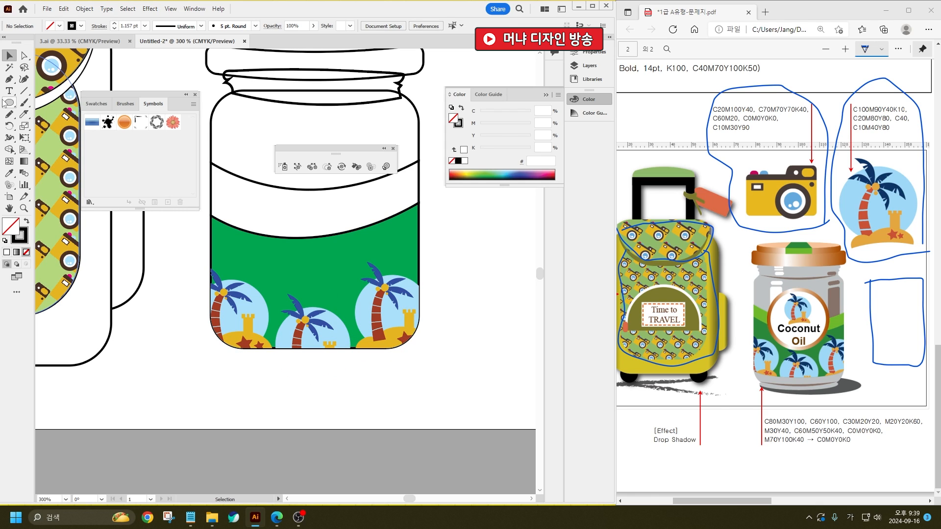
# - Draw a rounded rectangle with fully rounded ends across the jar body's bottom edge, slightly narrower than the jar
pyautogui.click(7, 102)
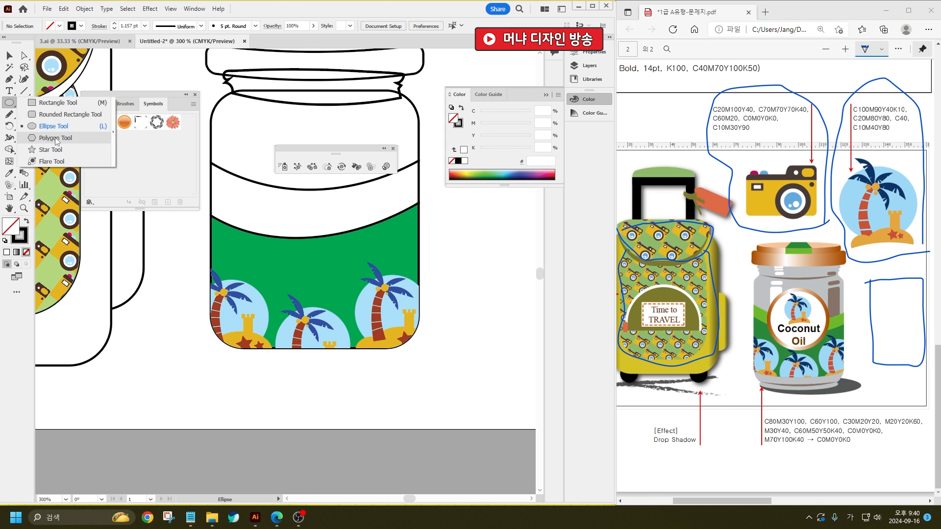
pyautogui.click(70, 115)
pyautogui.moveTo(225, 334); pyautogui.dragTo(403, 361)
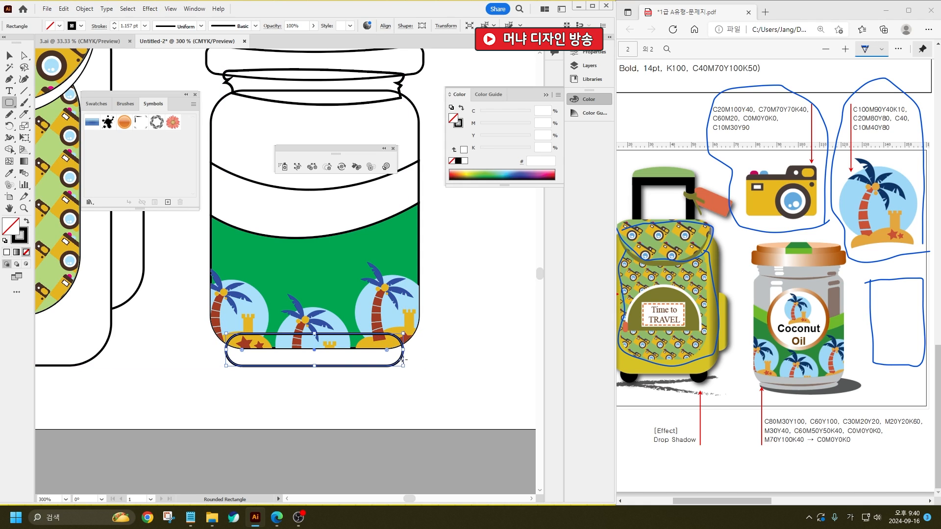
# - Try to cut the rounded rectangle at the jar's base with the Knife, and undo the cut
pyautogui.click(24, 114)
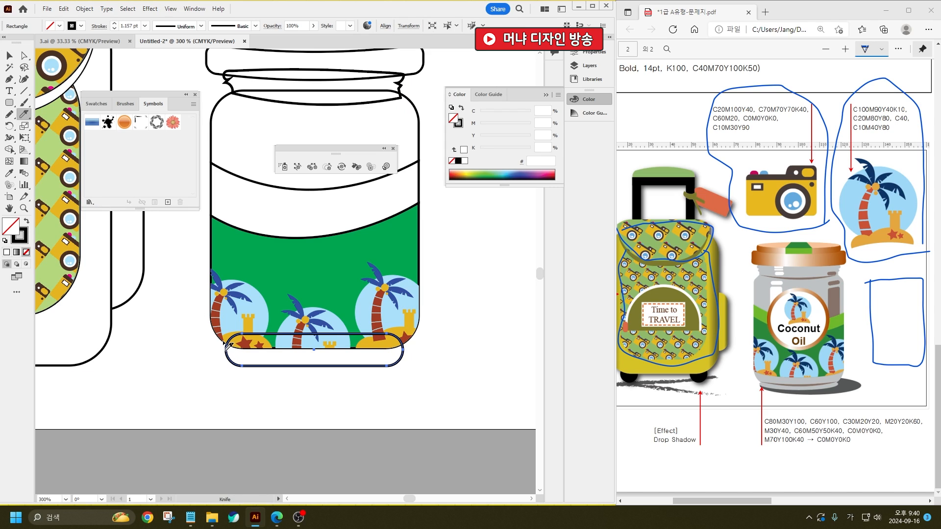
pyautogui.moveTo(234, 344)
pyautogui.mouseDown()
pyautogui.moveTo(389, 344)
pyautogui.moveTo(437, 328)
pyautogui.moveTo(349, 349)
pyautogui.moveTo(211, 340)
pyautogui.mouseUp()
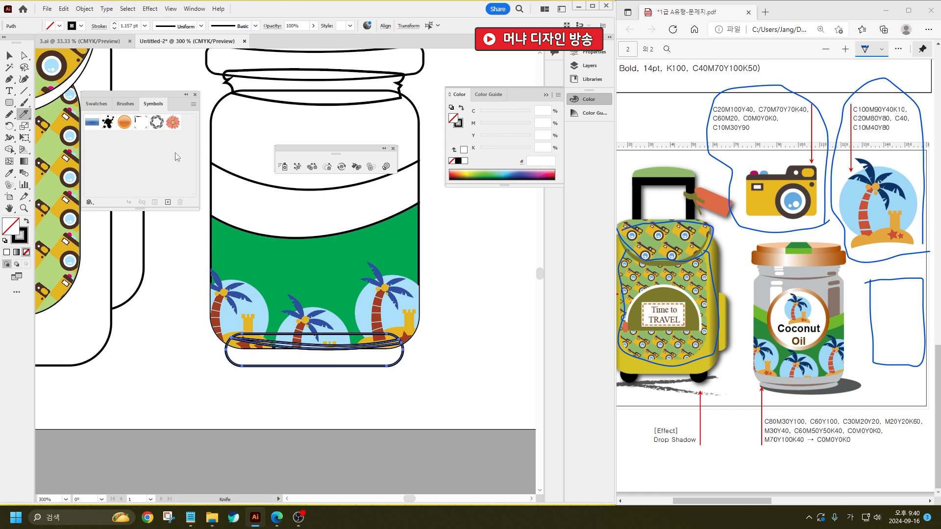
pyautogui.hotkey('ctrl', 'z')
pyautogui.hotkey('ctrl', 'z')
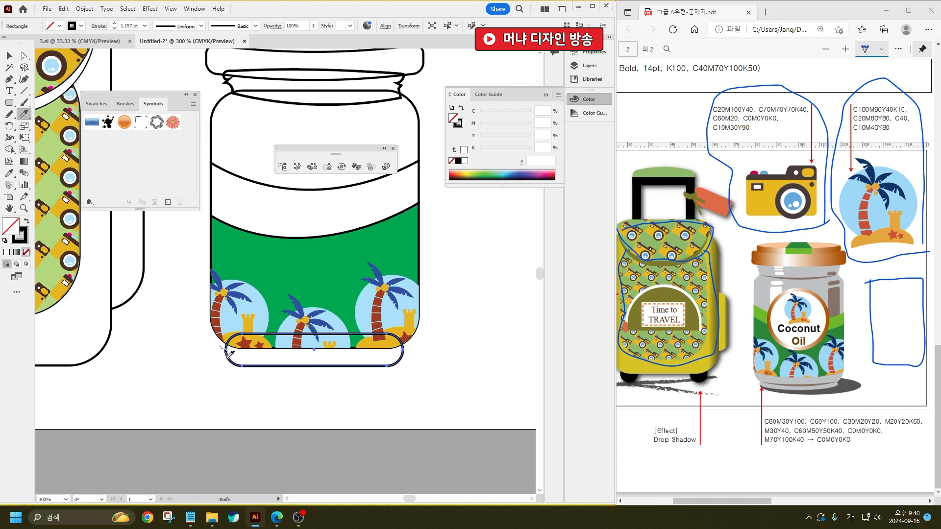
# - Cut the base's rounded rectangle with the Knife along a shallow downward curve from one end to the other
pyautogui.moveTo(276, 355); pyautogui.dragTo(414, 351)
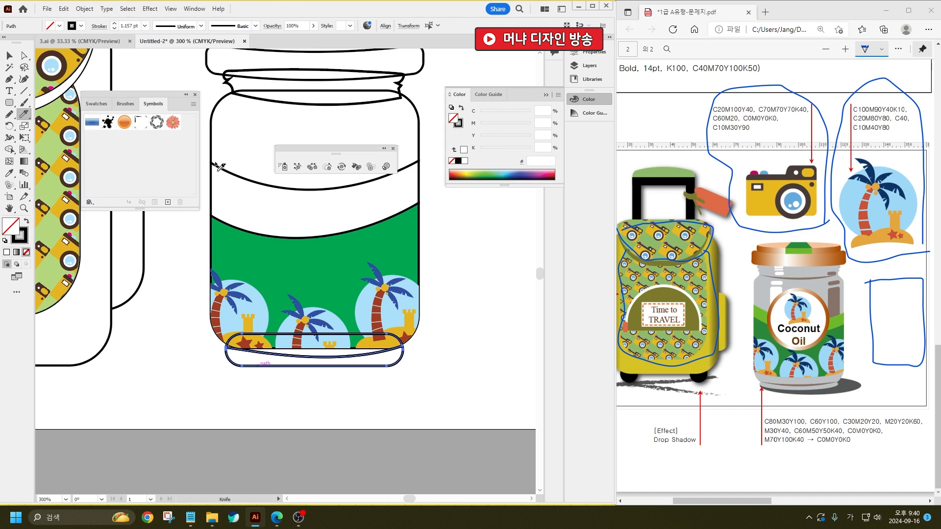
pyautogui.click(10, 56)
pyautogui.click(379, 431)
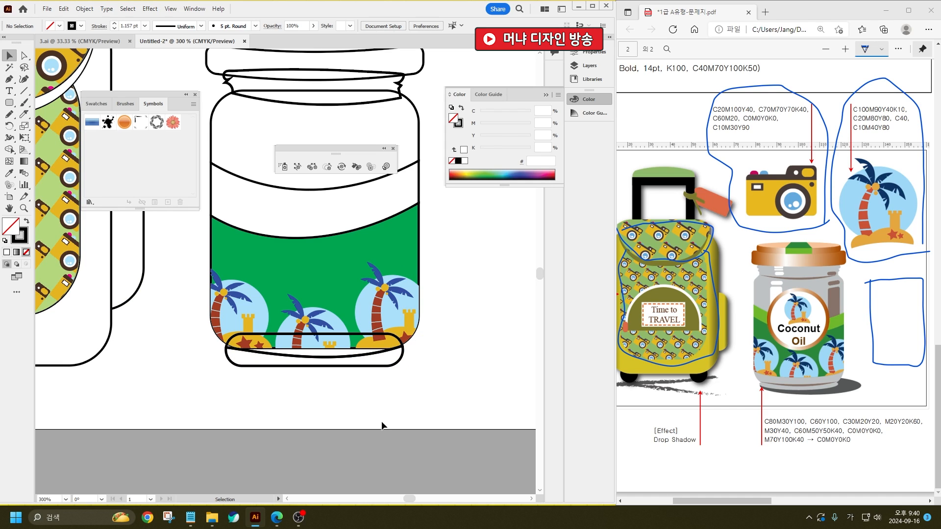
# - Draw a wide flat ellipse around the jar's base, extending past its right side, with its left edge aligned to the base's left end
pyautogui.click(9, 103)
pyautogui.moveTo(9, 104); pyautogui.dragTo(40, 128)
pyautogui.moveTo(224, 328); pyautogui.dragTo(445, 382)
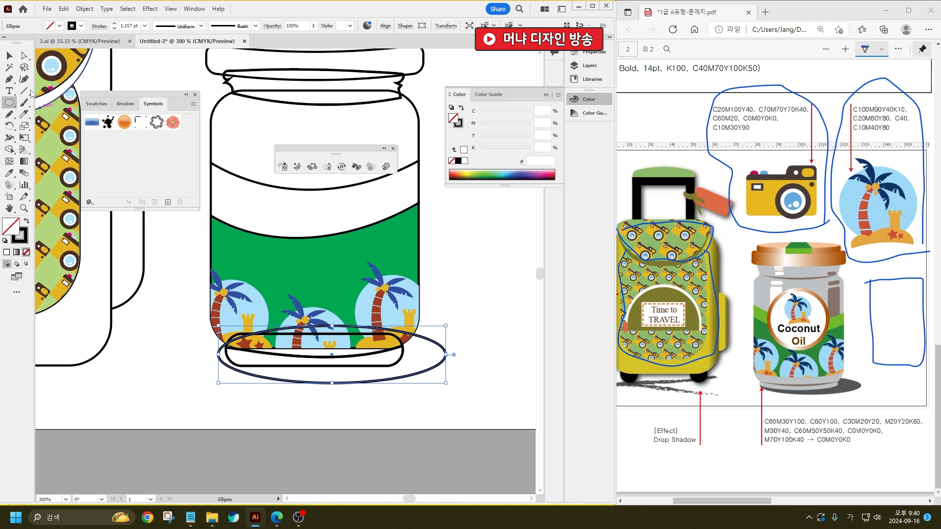
pyautogui.click(13, 57)
pyautogui.moveTo(219, 353); pyautogui.dragTo(226, 353)
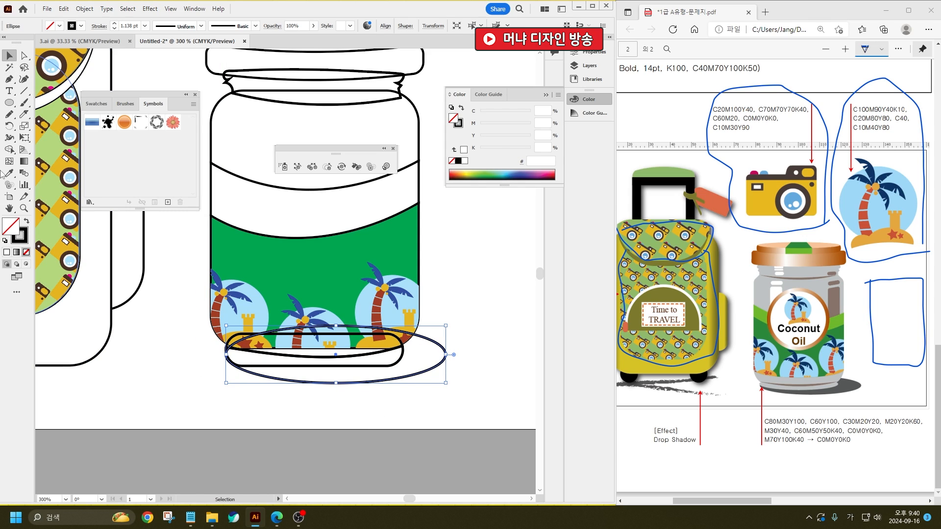
# - Fill the base ellipse with K80 grey without a stroke, and send it to the back as the jar's shadow
pyautogui.click(27, 222)
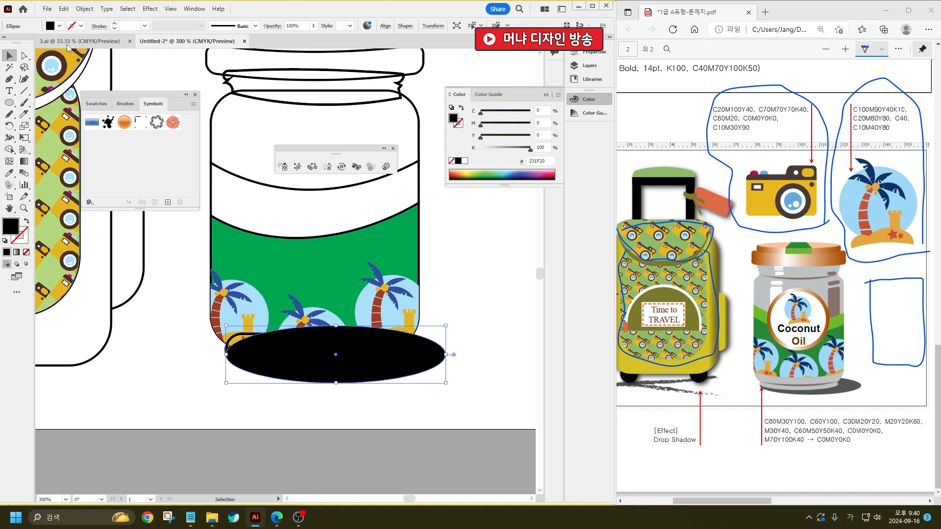
pyautogui.click(60, 25)
pyautogui.click(27, 71)
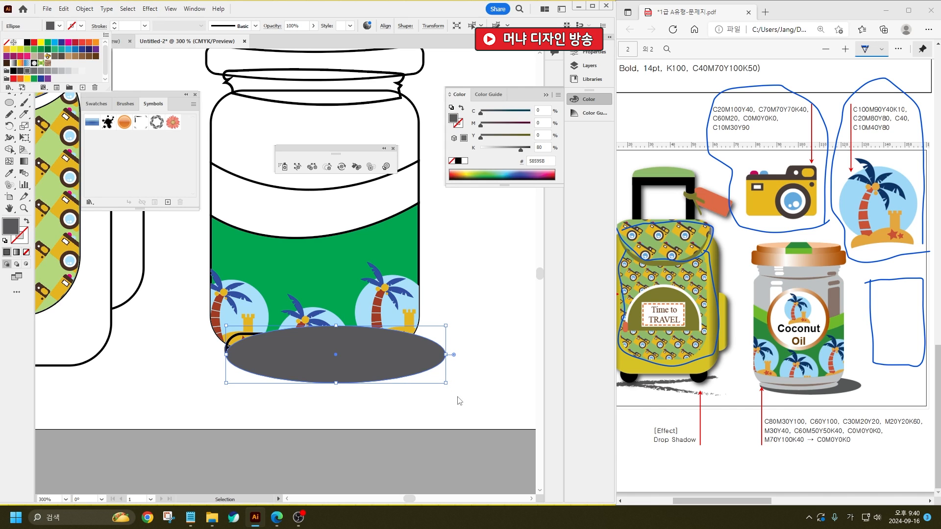
pyautogui.press('Escape')
pyautogui.hotkey('ctrl', 'shift', '[')
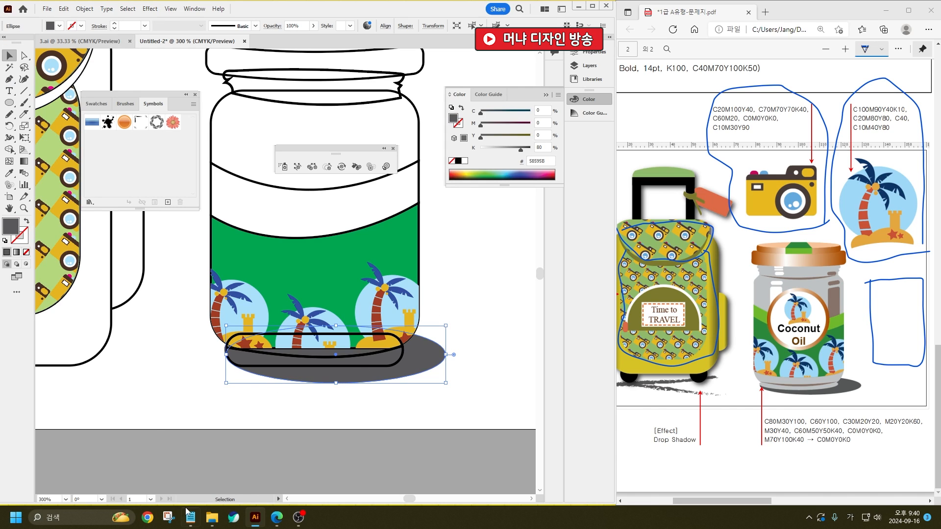
# - Move the grey shadow ellipse below the base, and move both together with the cut base pieces further down, clear of the jar body
pyautogui.click(355, 295)
pyautogui.click(458, 295)
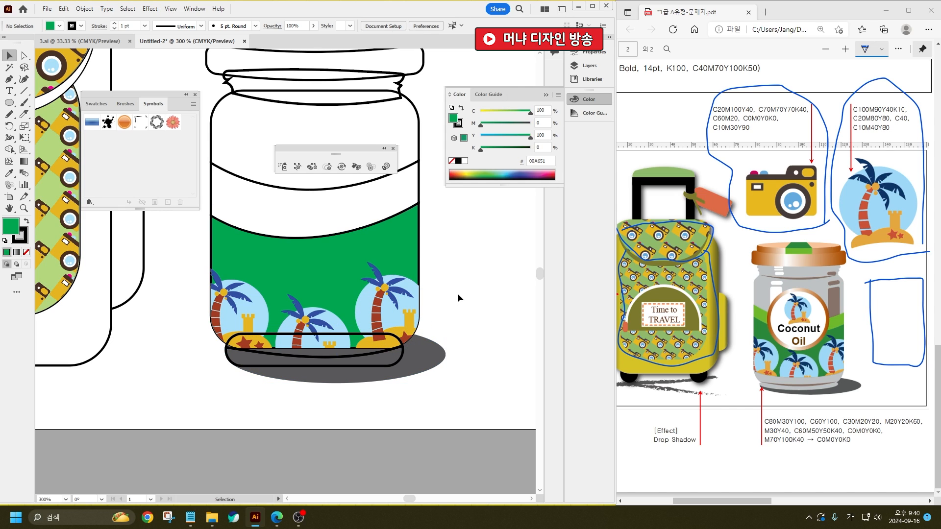
pyautogui.moveTo(424, 357); pyautogui.dragTo(429, 392)
pyautogui.click(455, 347)
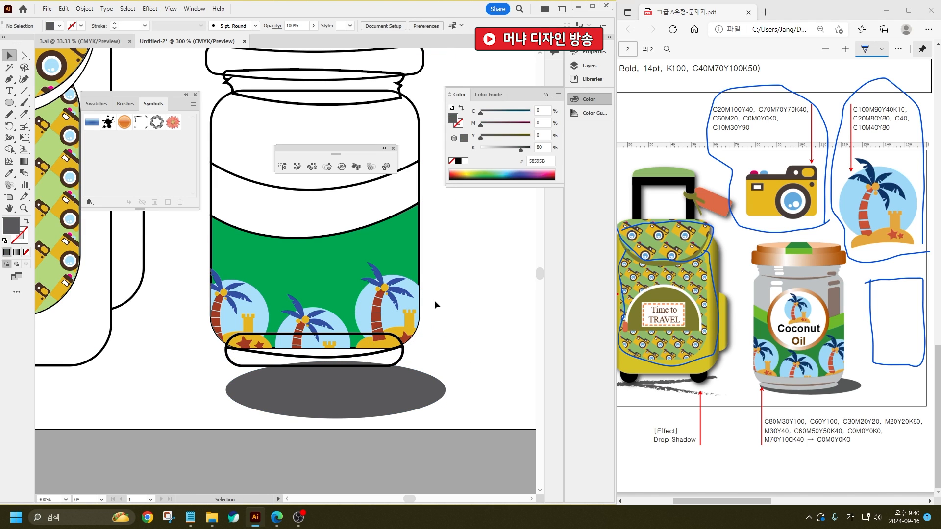
pyautogui.click(400, 314)
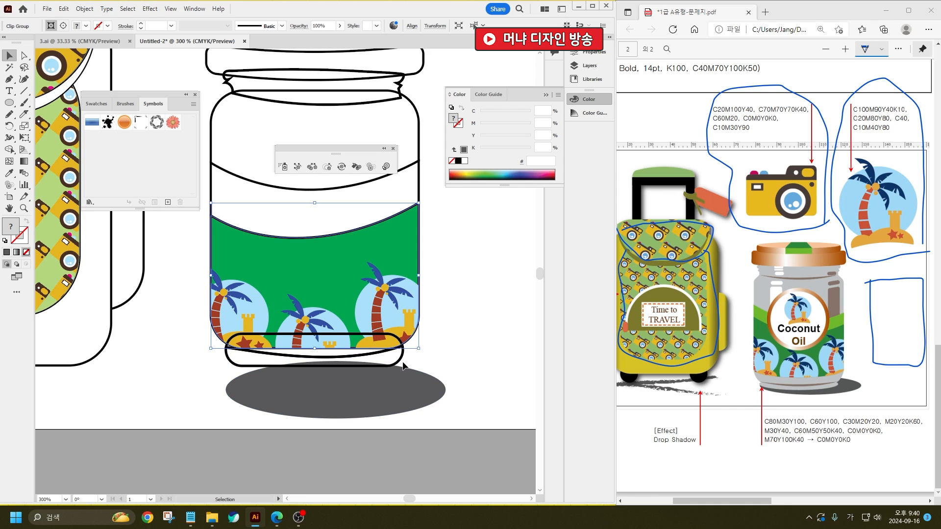
pyautogui.click(369, 354)
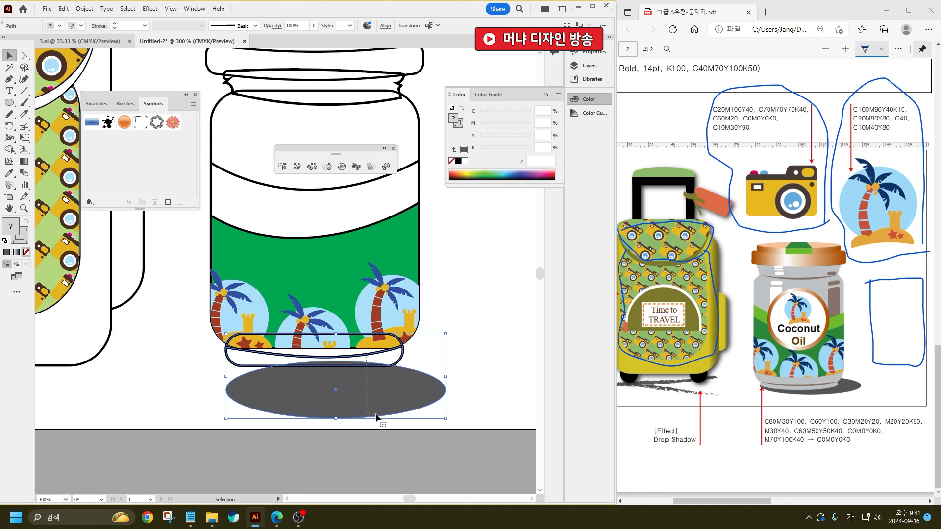
pyautogui.moveTo(294, 357); pyautogui.dragTo(305, 434)
pyautogui.click(397, 379)
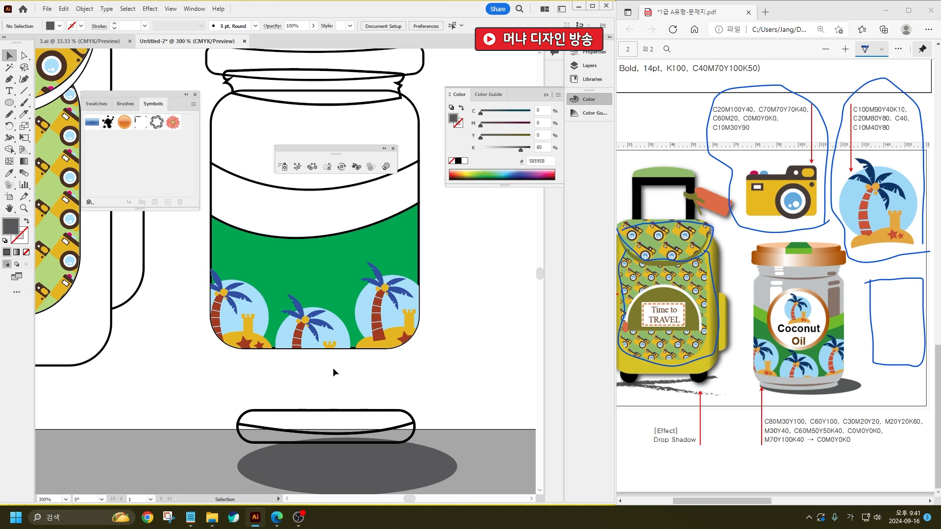
# - Draw a grey rounded rectangle as wide as the jar over its bottom, send it to the back, and lower its edge slightly below the jar
pyautogui.moveTo(10, 103); pyautogui.dragTo(44, 114)
pyautogui.moveTo(210, 304); pyautogui.dragTo(419, 352)
pyautogui.click(9, 55)
pyautogui.hotkey('ctrl', 'shift', '[')
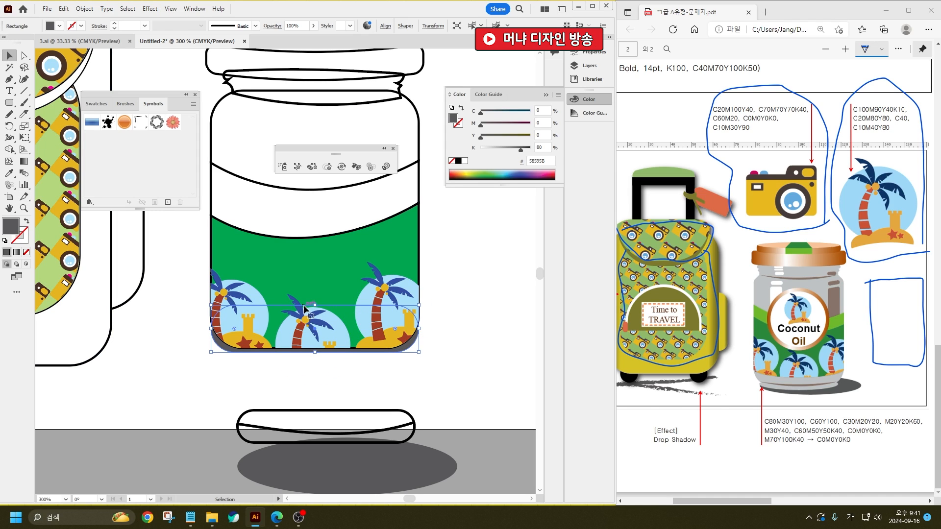
pyautogui.moveTo(315, 305); pyautogui.dragTo(317, 301)
pyautogui.click(390, 369)
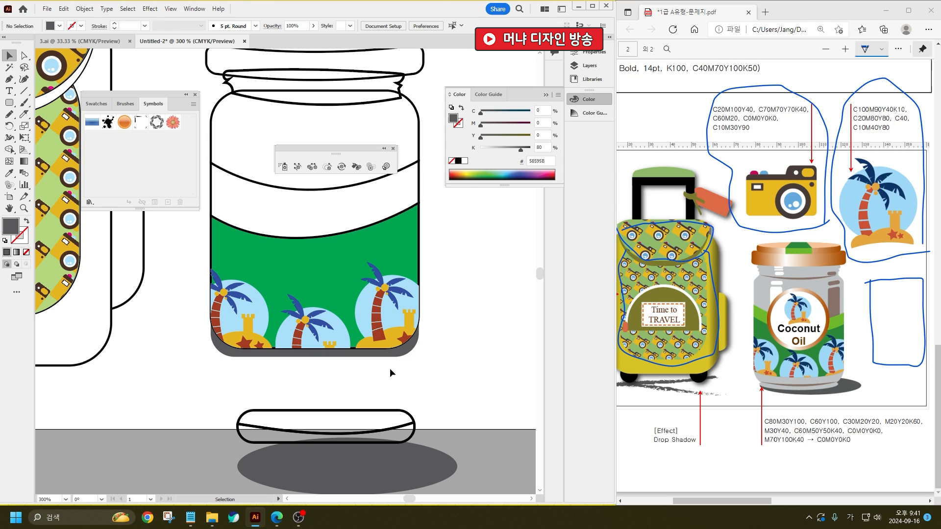
# - Remove the stroke from the green palm label and the grey rounded rectangle behind it
pyautogui.click(222, 351)
pyautogui.keyDown('shift'); pyautogui.click(304, 226); pyautogui.keyUp('shift')
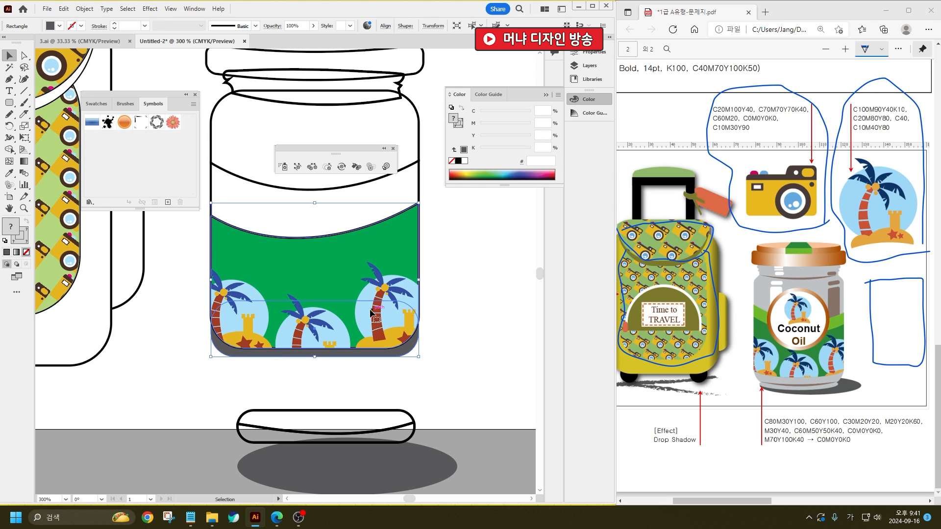
pyautogui.click(81, 26)
pyautogui.click(6, 43)
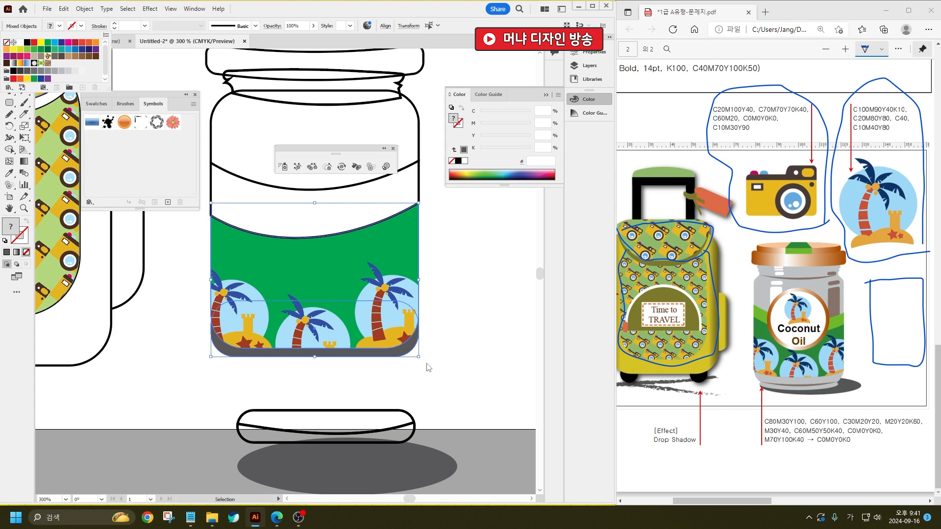
# - Raise the top edge of the grey rounded rectangle behind the palm label, keeping its lower edge in place
pyautogui.click(439, 360)
pyautogui.click(401, 355)
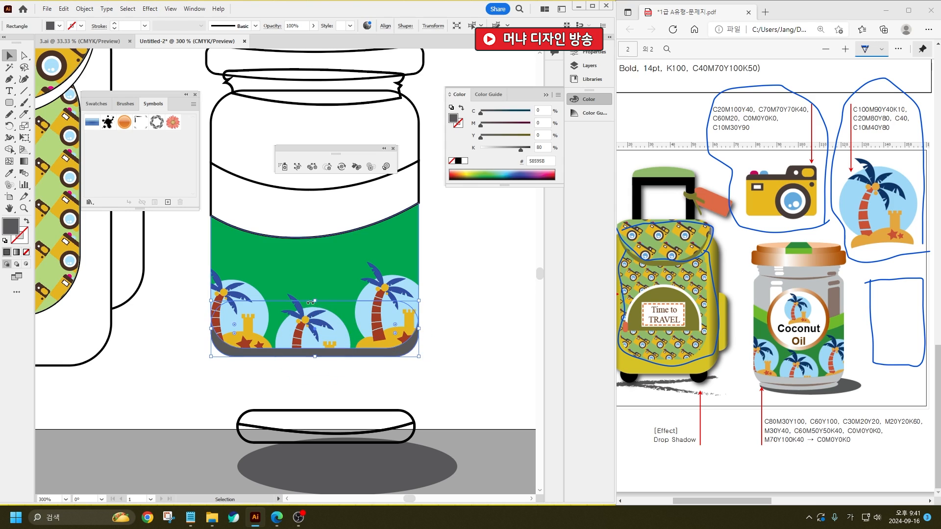
pyautogui.click(437, 394)
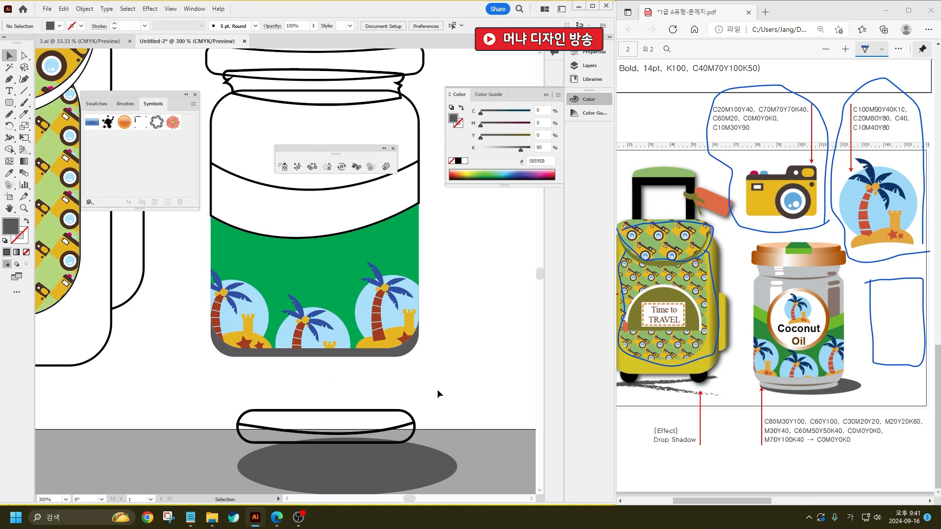
pyautogui.click(401, 356)
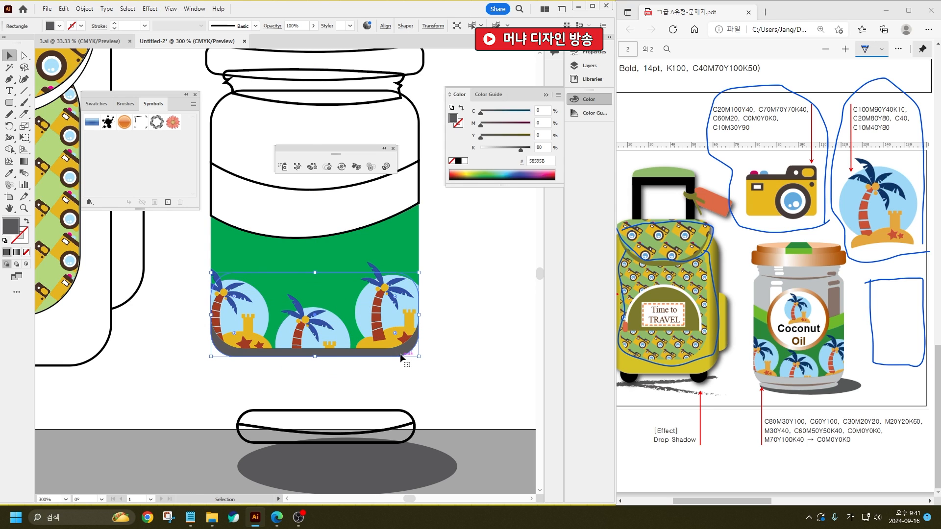
pyautogui.click(422, 430)
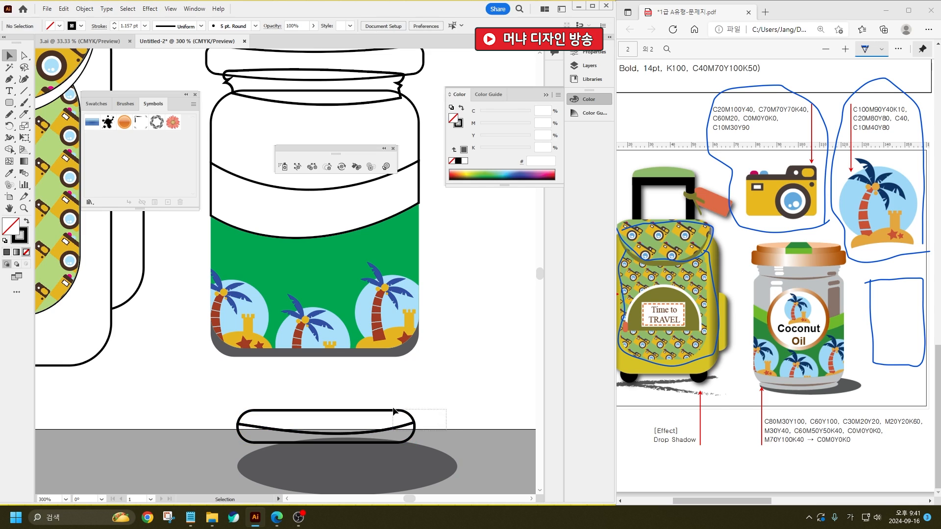
# - Move the outlined base pieces up against the jar's bottom and send them backward behind the grey rounded rectangle
pyautogui.moveTo(404, 427); pyautogui.dragTo(395, 357)
pyautogui.hotkey('ctrl', '[')
pyautogui.hotkey('ctrl', '[')
pyautogui.hotkey('ctrl', '[')
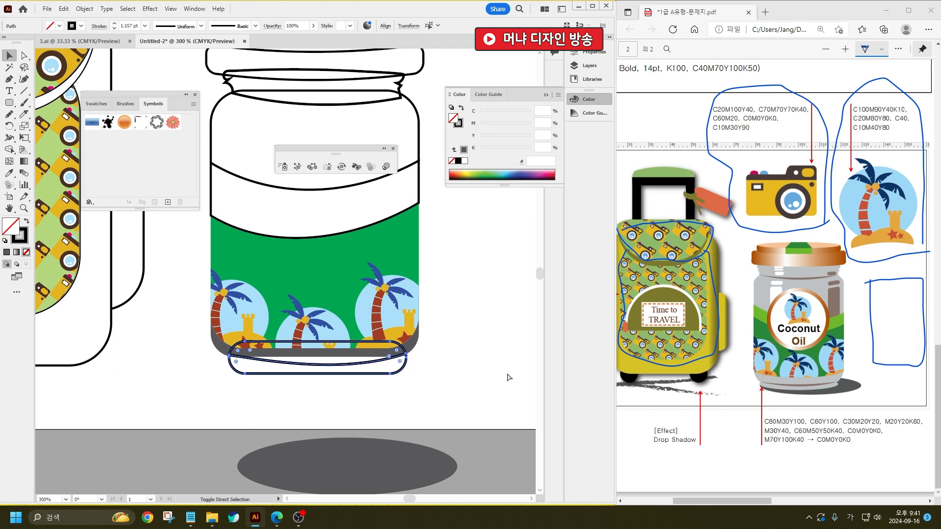
pyautogui.click(374, 397)
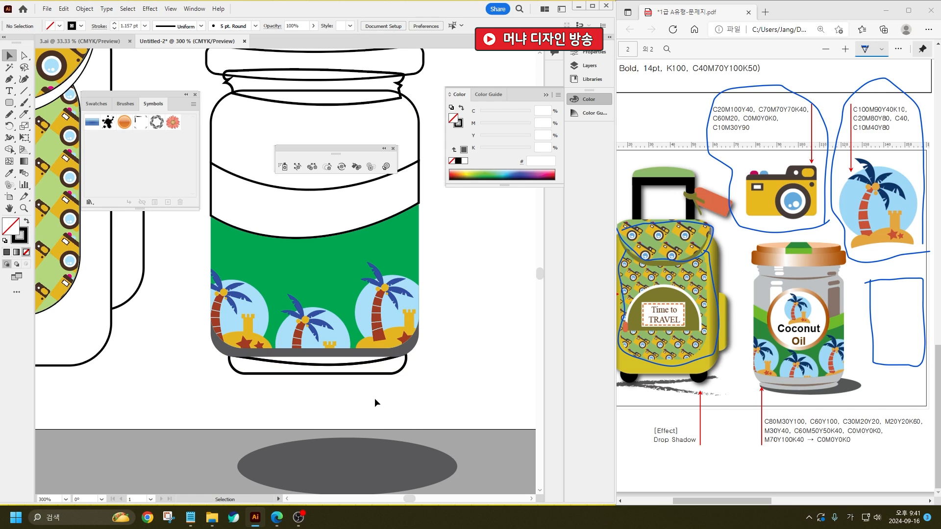
# - Fill the jar's lower base, bottom rectangle, shoulder and neck pieces with K40 grey and remove their strokes
pyautogui.click(345, 373)
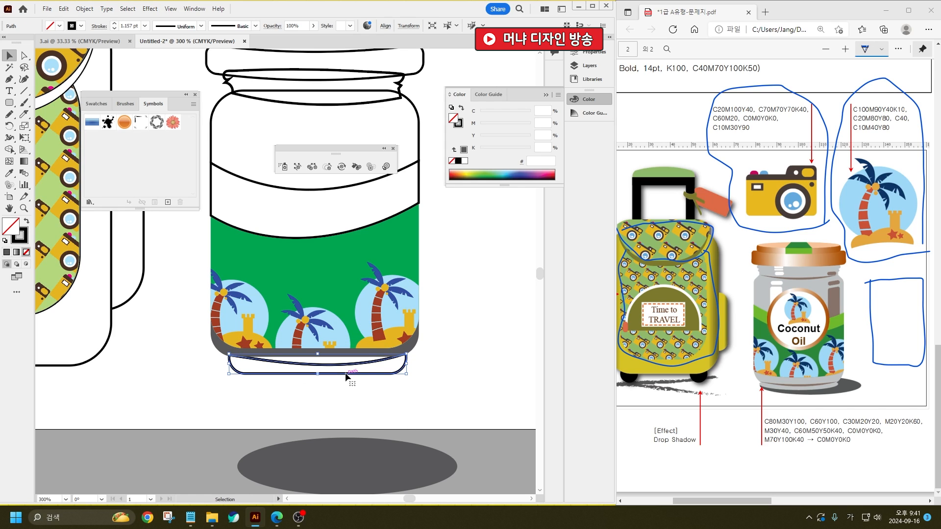
pyautogui.keyDown('shift'); pyautogui.click(413, 345); pyautogui.keyUp('shift')
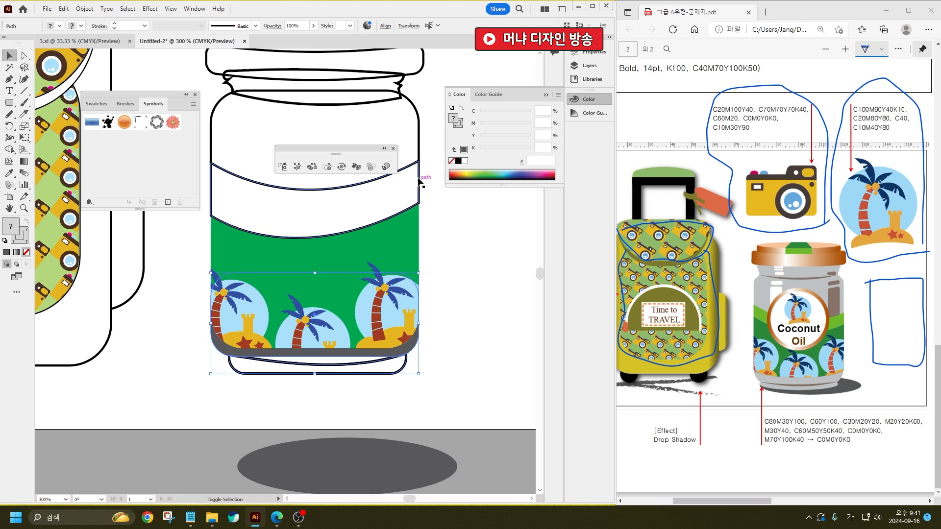
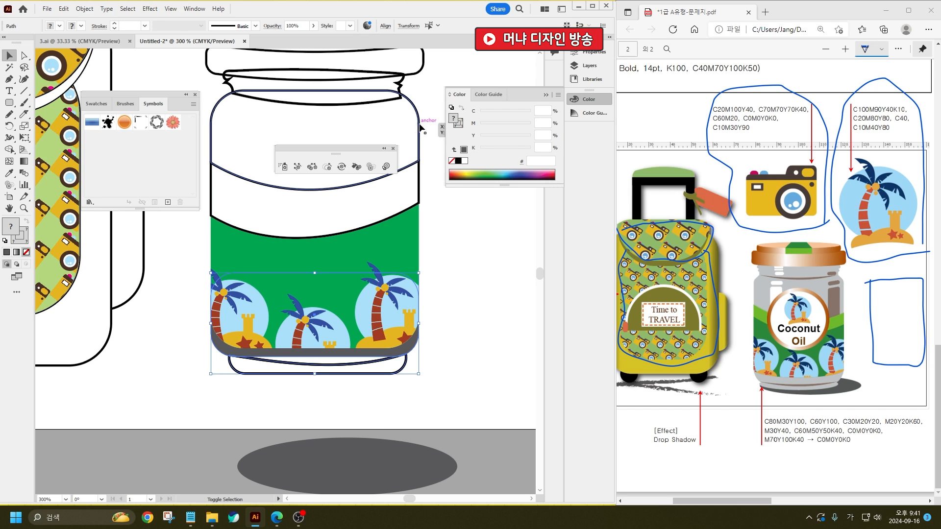
pyautogui.keyDown('shift'); pyautogui.click(396, 93); pyautogui.keyUp('shift')
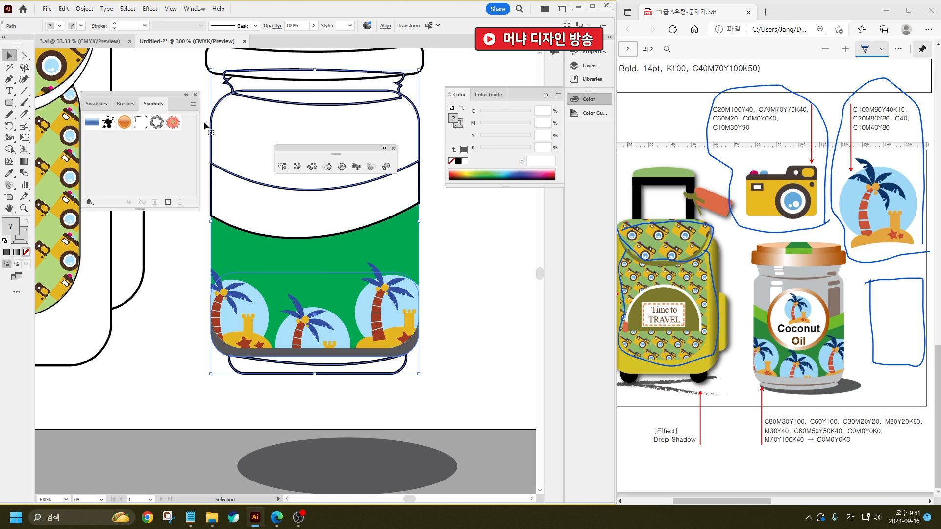
pyautogui.click(59, 25)
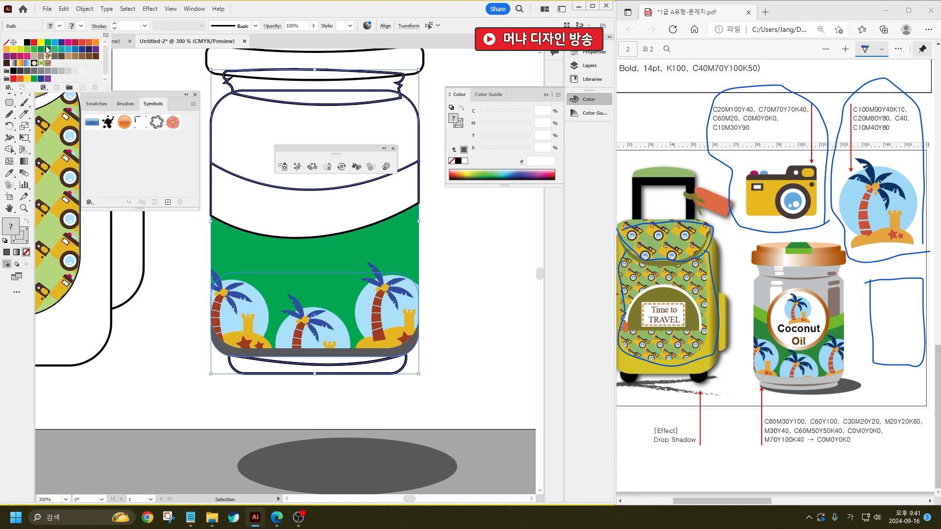
pyautogui.click(53, 71)
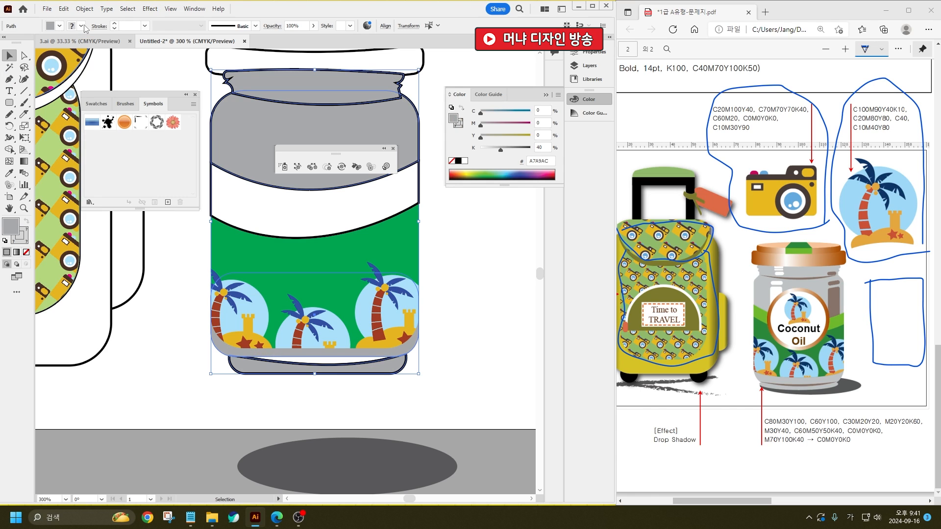
pyautogui.click(7, 44)
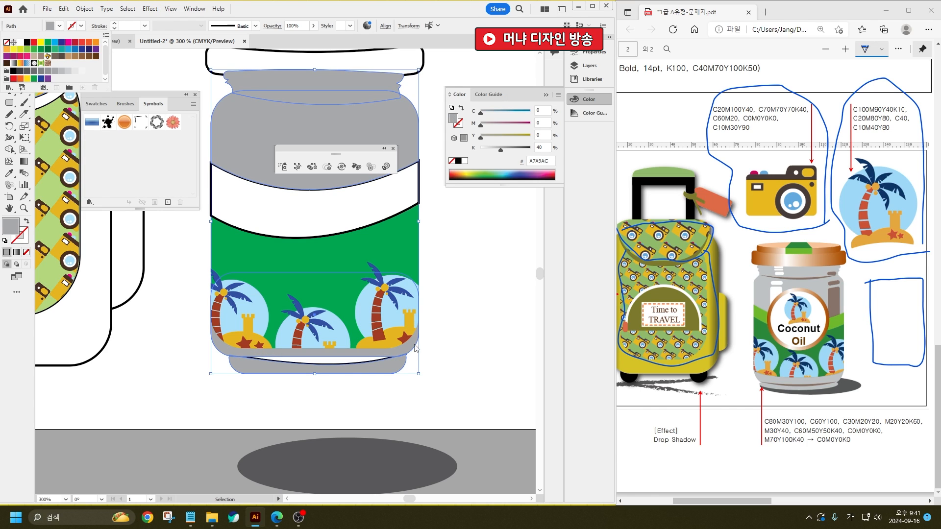
pyautogui.click(439, 369)
# - Try to fill the curved strip at the top of the jar's base with tan BA9E67
pyautogui.click(349, 363)
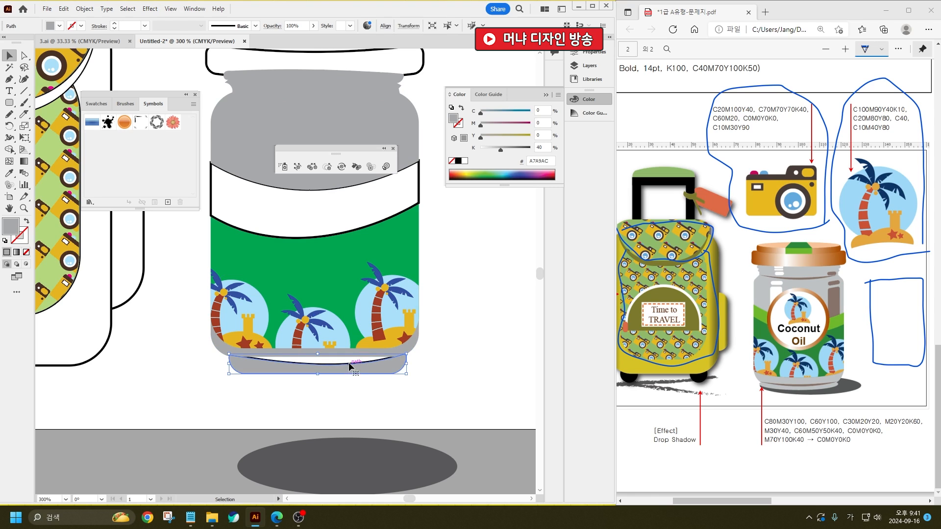
pyautogui.click(344, 358)
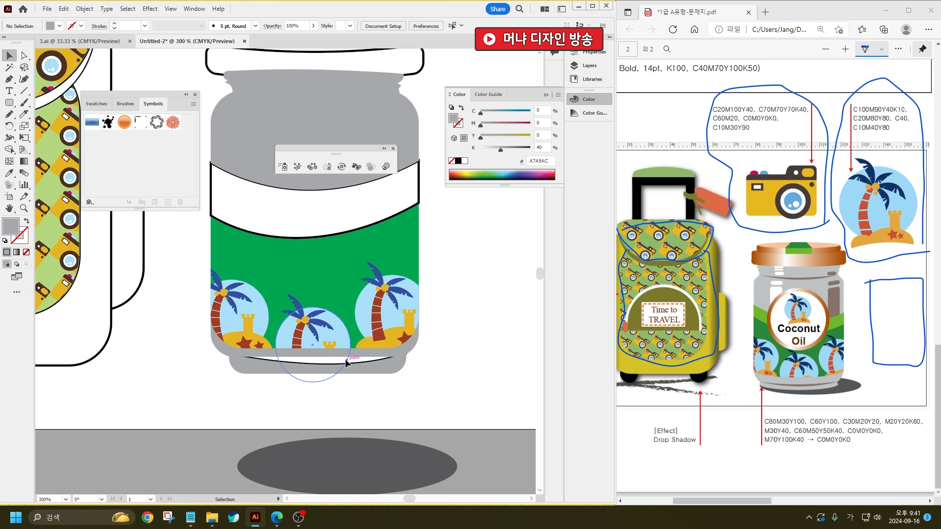
pyautogui.doubleClick(11, 226)
pyautogui.moveTo(286, 348); pyautogui.dragTo(285, 355)
pyautogui.moveTo(178, 272); pyautogui.dragTo(200, 277)
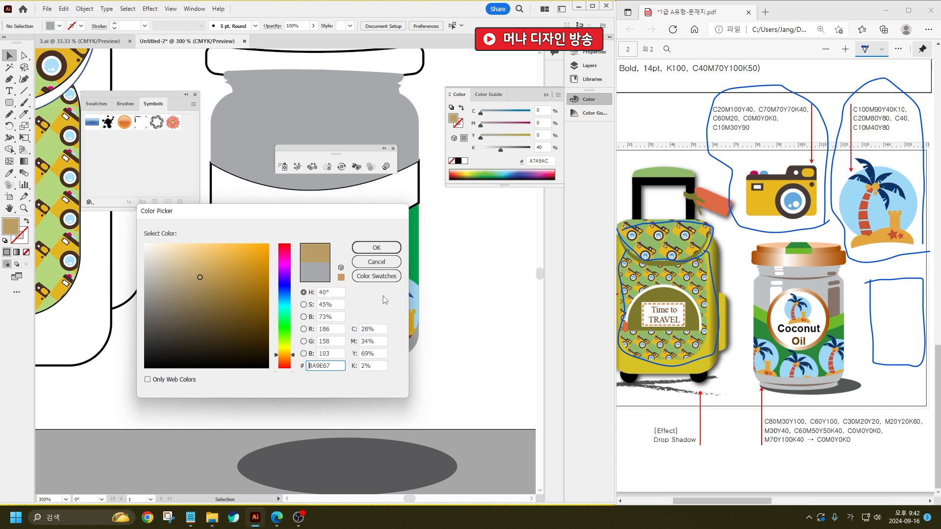
pyautogui.click(377, 247)
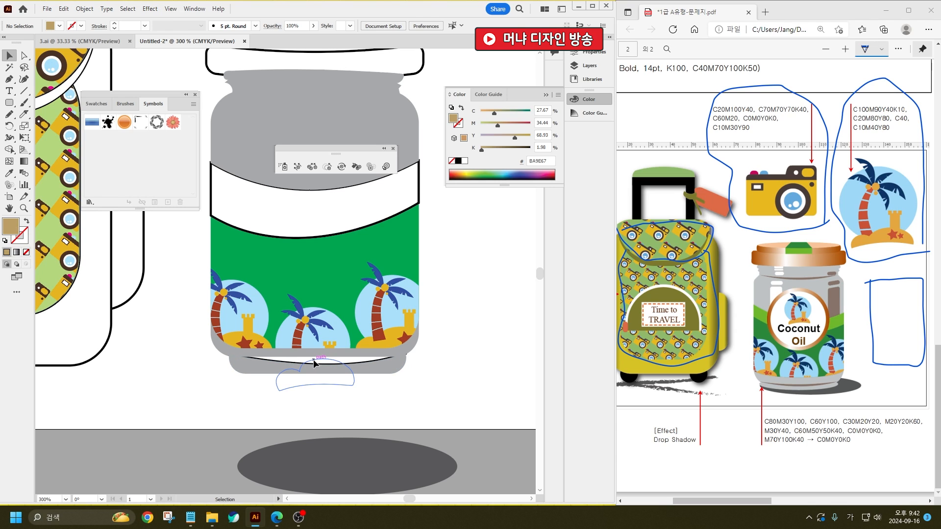
pyautogui.click(292, 360)
pyautogui.click(288, 361)
pyautogui.click(282, 360)
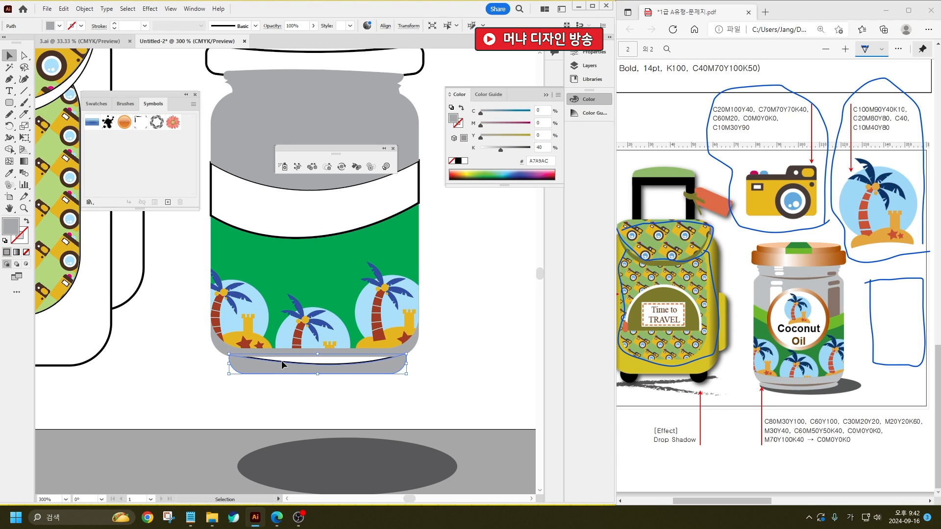
pyautogui.click(278, 360)
pyautogui.scroll(5, 286, 363)
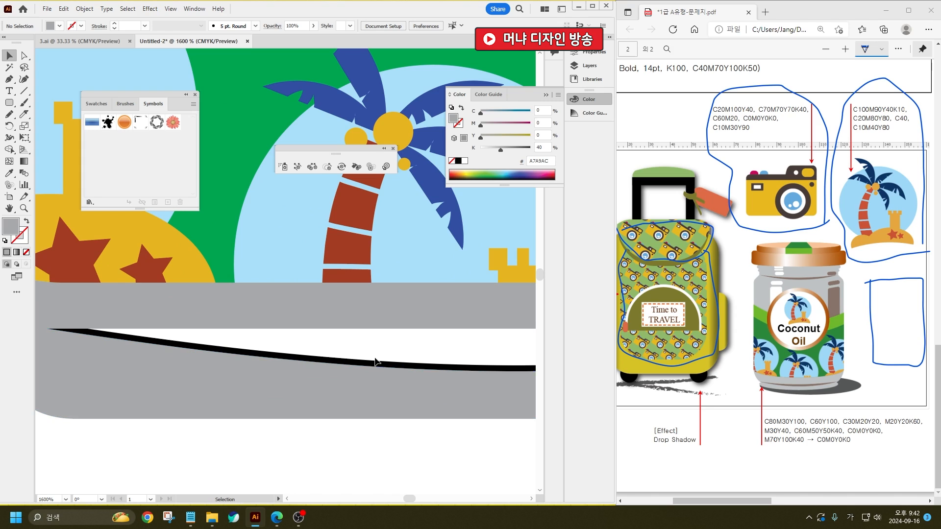
pyautogui.moveTo(377, 363)
pyautogui.mouseDown()
pyautogui.moveTo(377, 343)
pyautogui.moveTo(377, 354)
pyautogui.mouseUp()
pyautogui.hotkey('ctrl', 'z')
# - Select the unfilled upper piece of the jar's base and fill it with brownish grey AA947D
pyautogui.scroll(-1, 356, 419)
pyautogui.scroll(-2, 355, 413)
pyautogui.moveTo(388, 425); pyautogui.dragTo(375, 353)
pyautogui.click(325, 371)
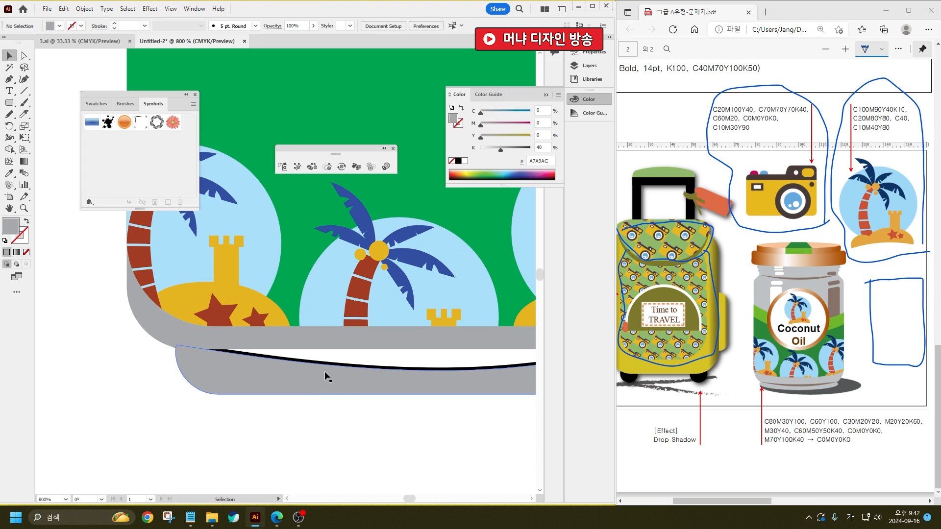
pyautogui.moveTo(360, 364); pyautogui.dragTo(360, 364)
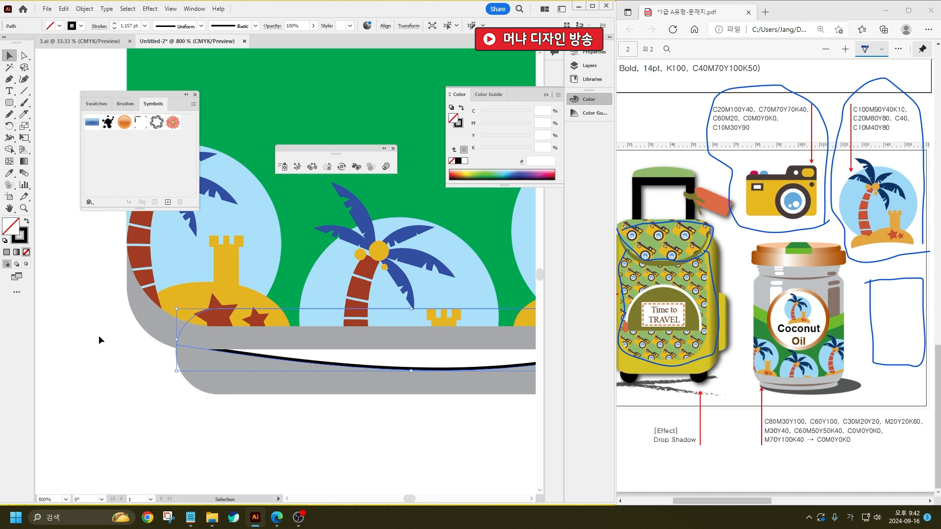
pyautogui.doubleClick(13, 231)
pyautogui.click(286, 358)
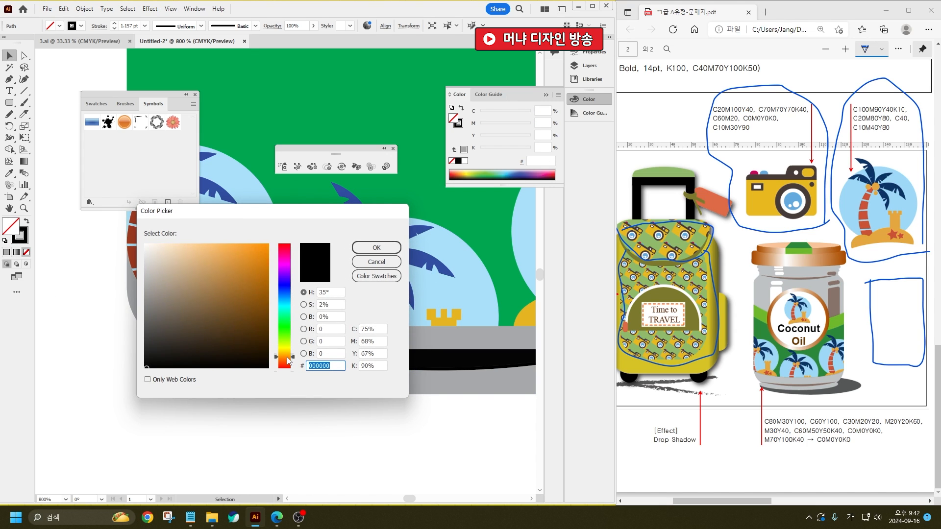
pyautogui.moveTo(216, 253)
pyautogui.mouseDown()
pyautogui.moveTo(223, 244)
pyautogui.moveTo(174, 268)
pyautogui.moveTo(178, 284)
pyautogui.mouseUp()
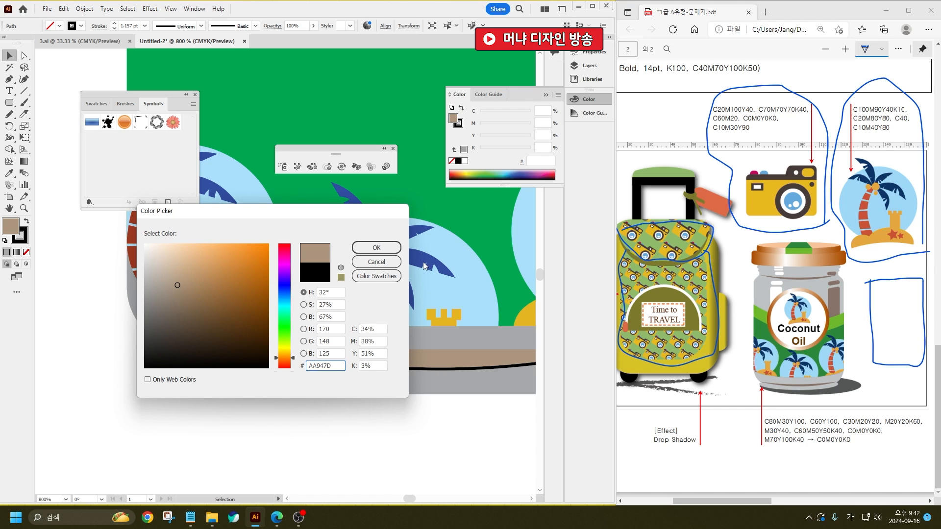
pyautogui.click(376, 247)
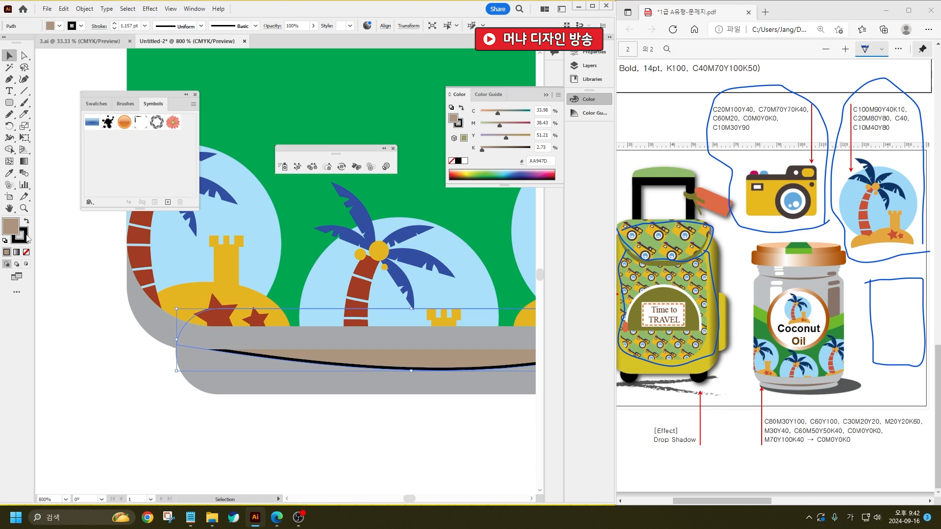
# - Remove the black stroke from the brownish base piece, keeping its fill
pyautogui.click(59, 27)
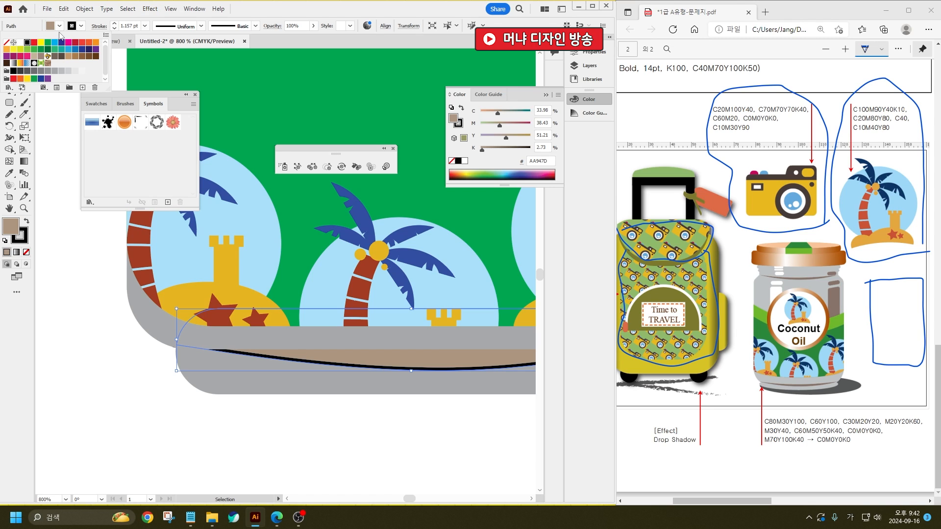
pyautogui.click(10, 43)
pyautogui.click(298, 458)
pyautogui.scroll(-3, 323, 442)
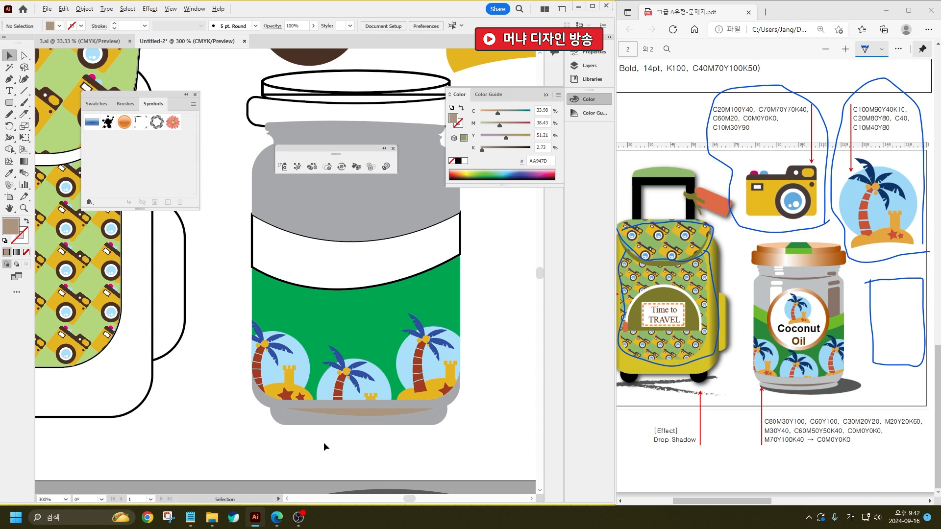
# - Fill the white curved band above the palm label with green C75 Y100
pyautogui.scroll(3, 406, 248)
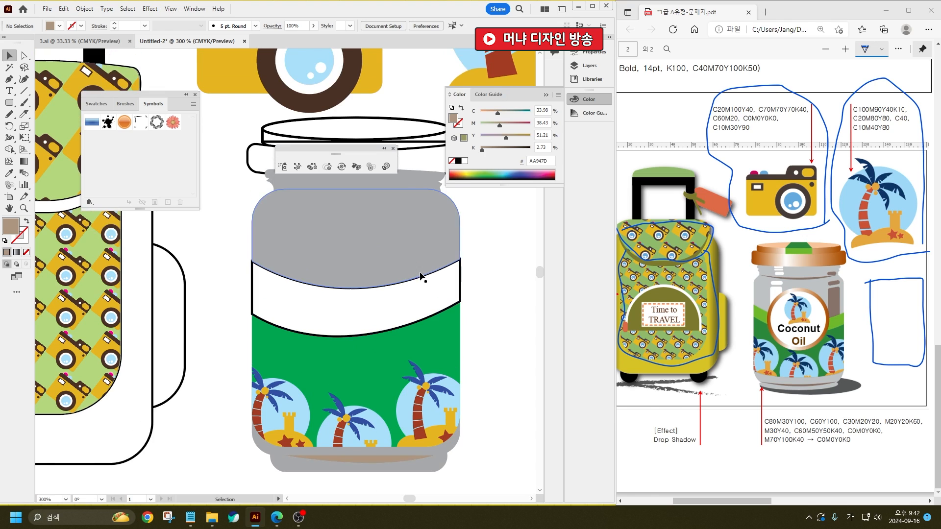
pyautogui.click(424, 288)
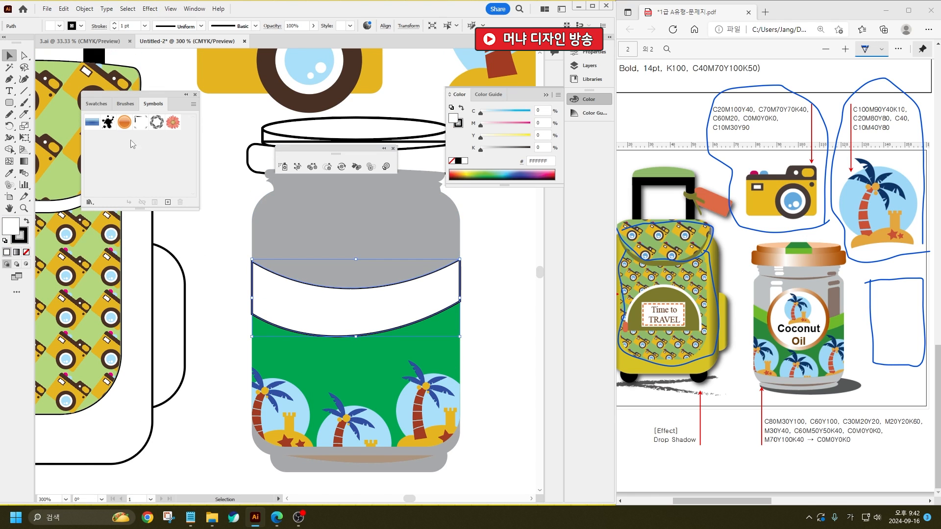
pyautogui.click(59, 25)
pyautogui.click(34, 50)
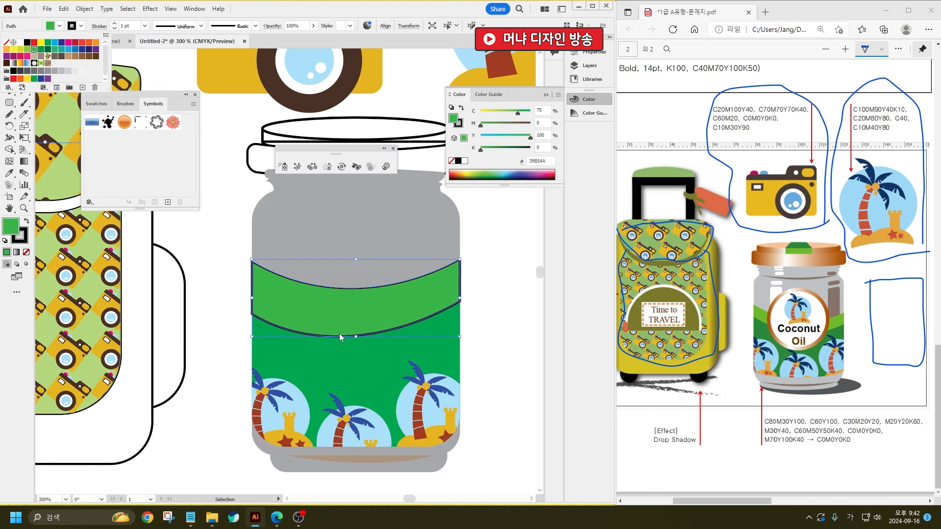
# - Fill the jar's upper curved band with light green (C50 Y100) and remove its stroke
pyautogui.click(27, 50)
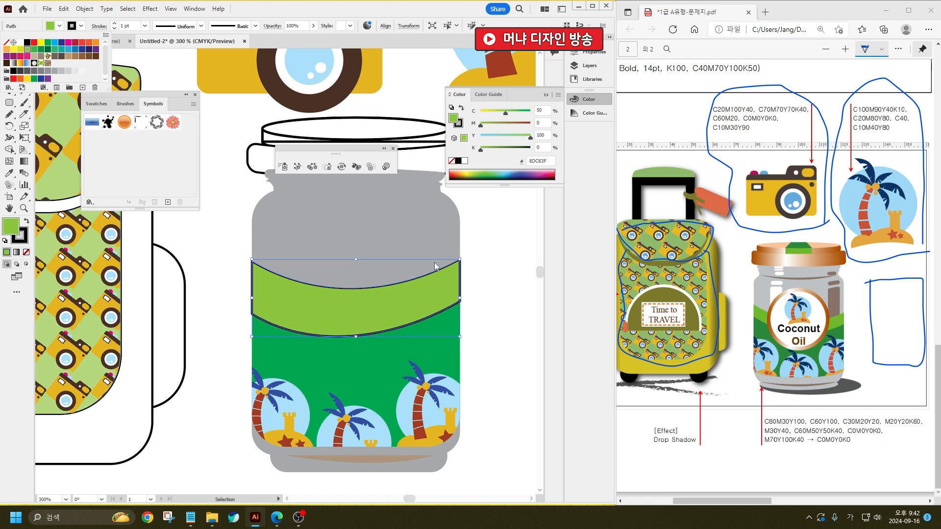
pyautogui.click(495, 348)
pyautogui.click(371, 233)
pyautogui.click(372, 294)
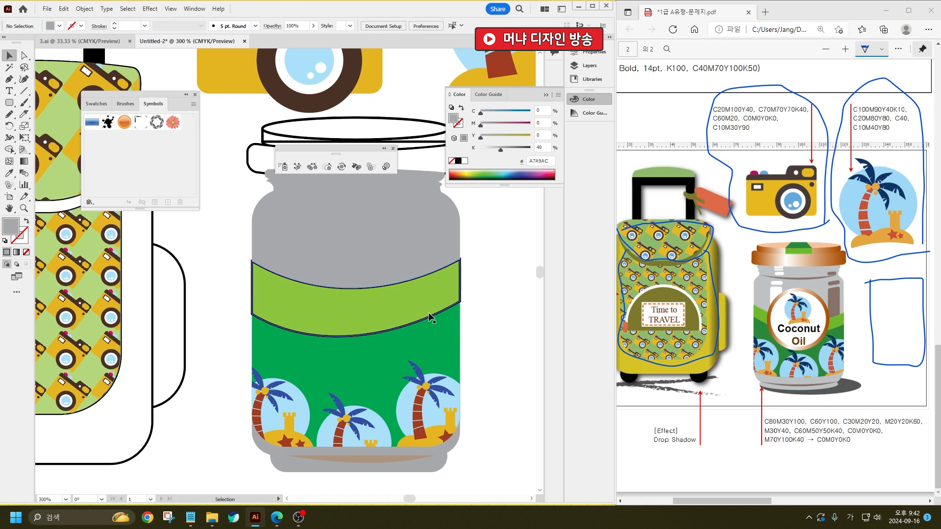
pyautogui.click(60, 25)
pyautogui.click(4, 44)
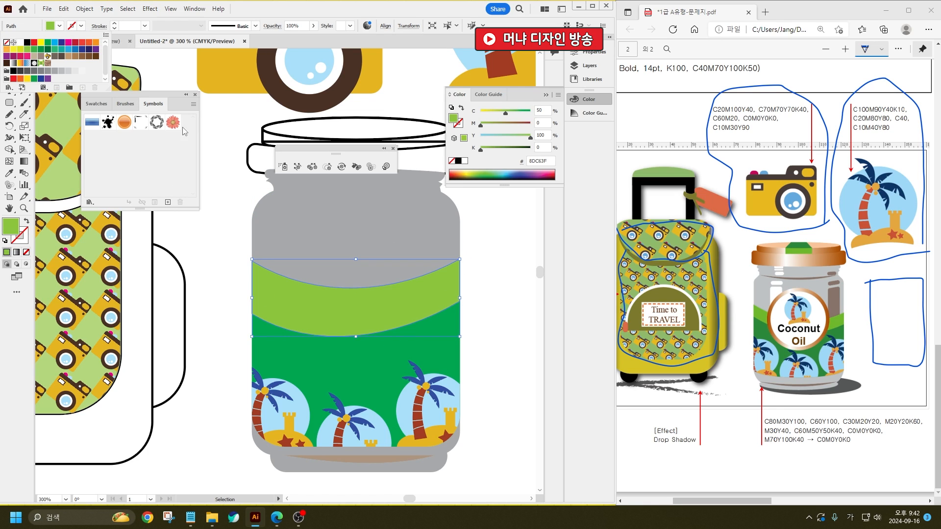
pyautogui.click(478, 272)
# - Draw a circular label on the jar with the Ellipse tool, move it up about 5 mm and shrink it slightly
pyautogui.scroll(2, 468, 279)
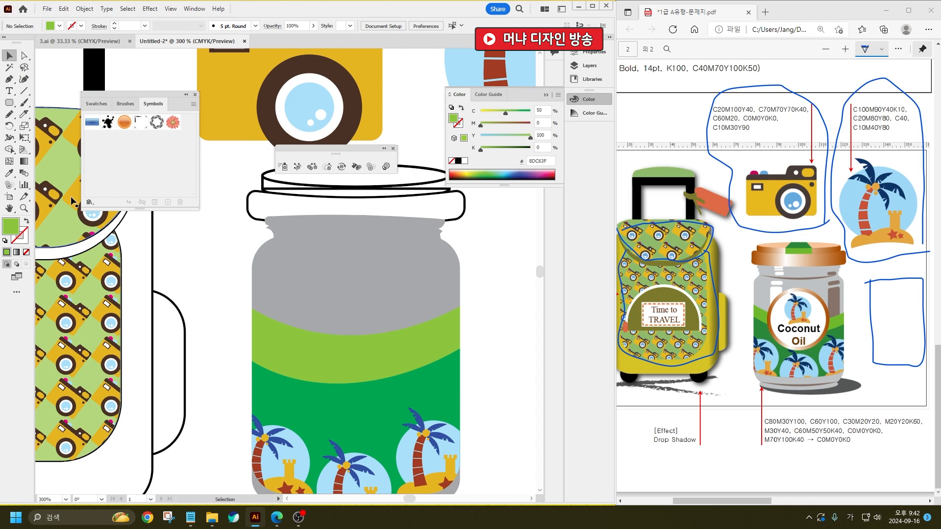
pyautogui.click(9, 103)
pyautogui.click(54, 127)
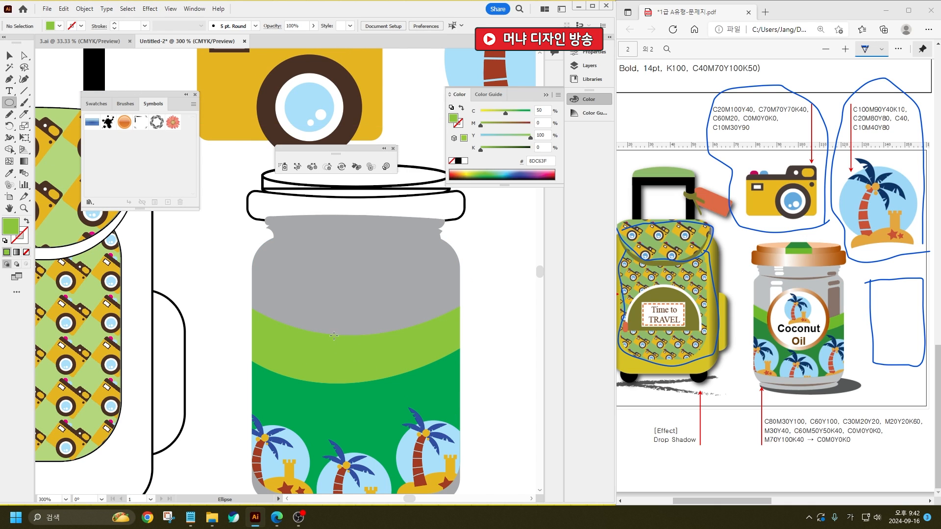
pyautogui.moveTo(354, 373); pyautogui.dragTo(360, 287)
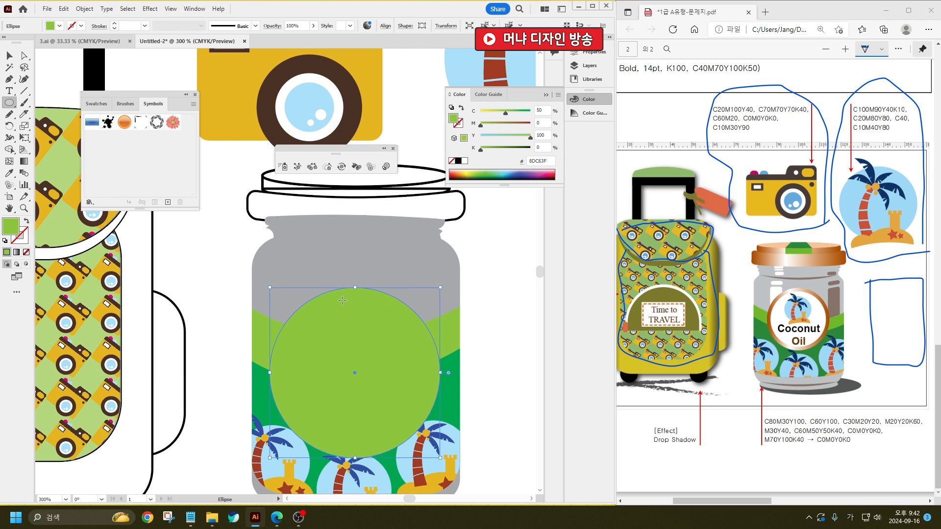
pyautogui.press('v')
pyautogui.moveTo(387, 392); pyautogui.dragTo(388, 364)
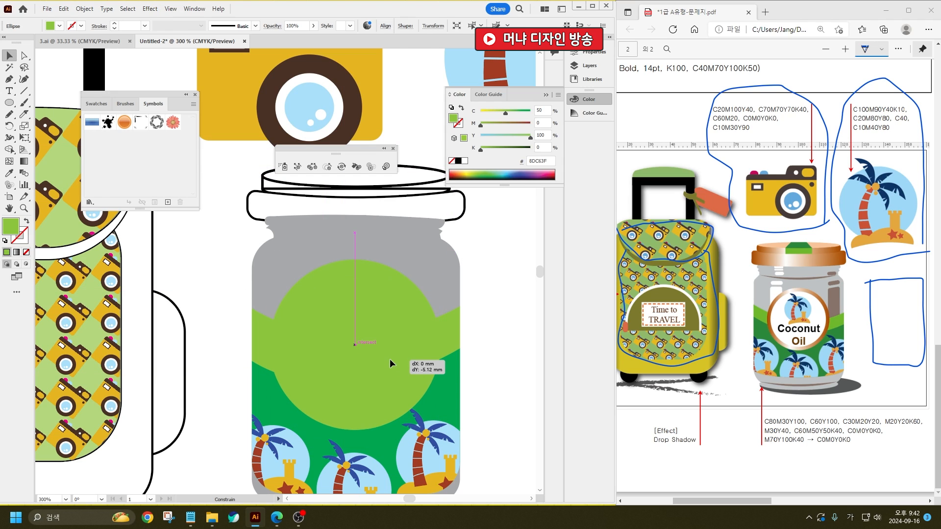
pyautogui.moveTo(440, 344); pyautogui.dragTo(435, 347)
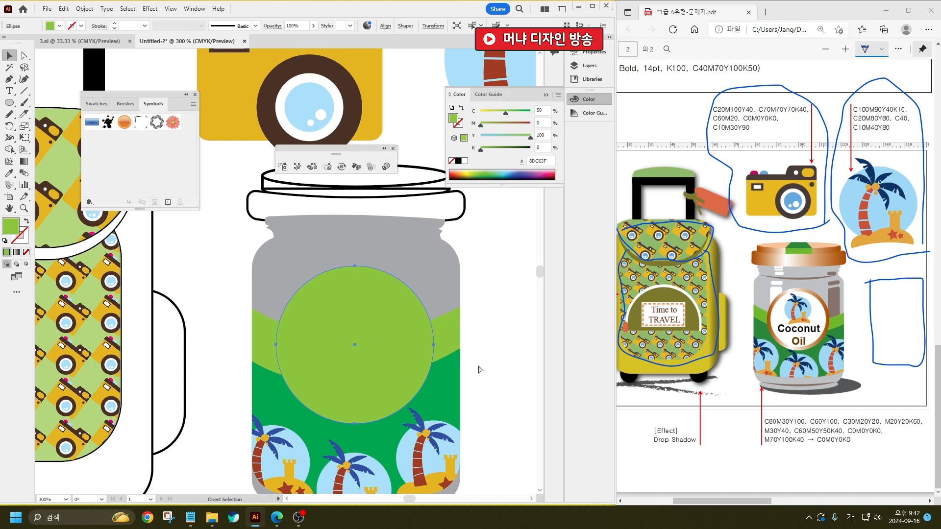
# - Add a slightly smaller concentric circle inside the label circle and fill it with white
pyautogui.moveTo(435, 267); pyautogui.dragTo(424, 275)
pyautogui.click(59, 25)
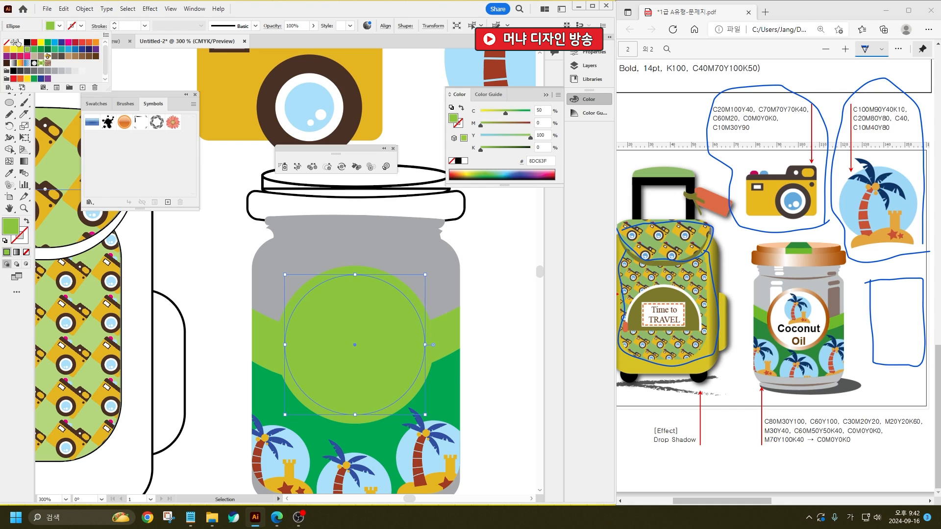
pyautogui.click(19, 45)
# - Expand the envelope distortion on the jar lid's wide lower rim
pyautogui.click(427, 313)
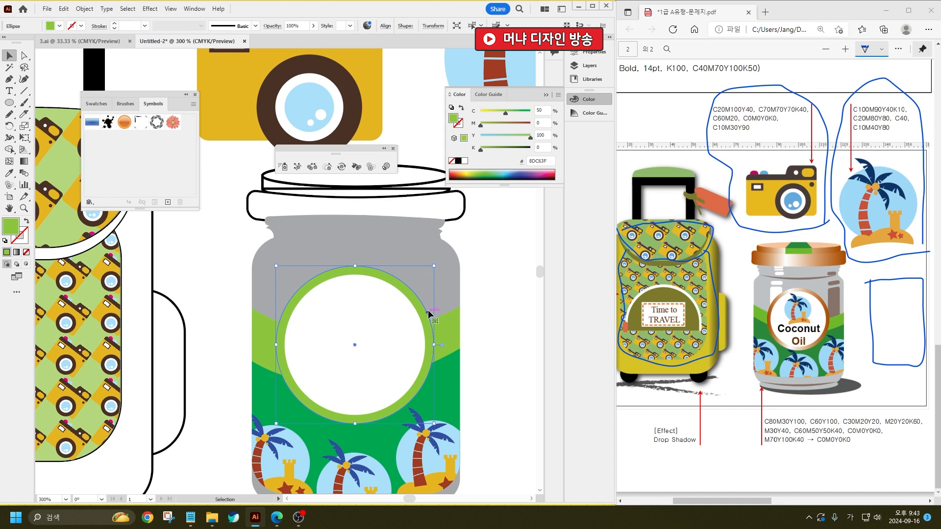
pyautogui.keyDown('shift'); pyautogui.click(254, 201); pyautogui.keyUp('shift')
pyautogui.scroll(2, 501, 289)
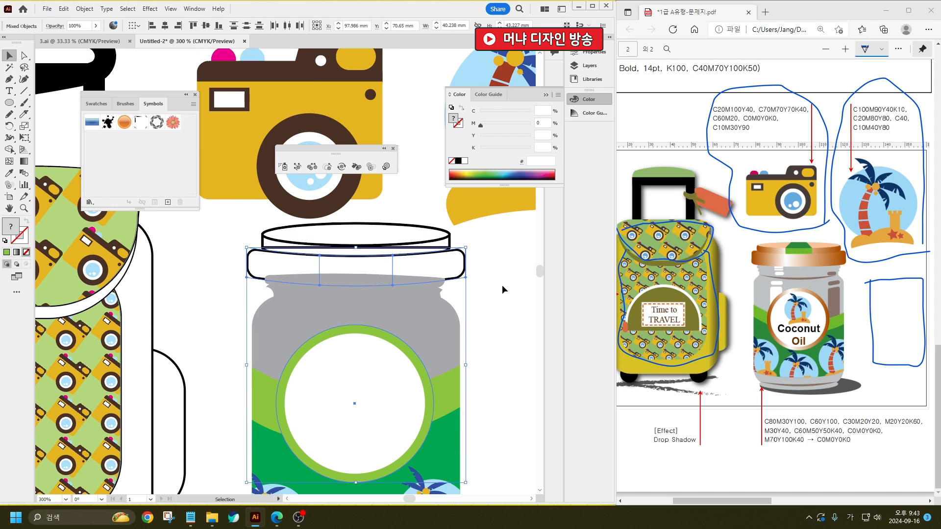
pyautogui.click(440, 254)
pyautogui.click(85, 9)
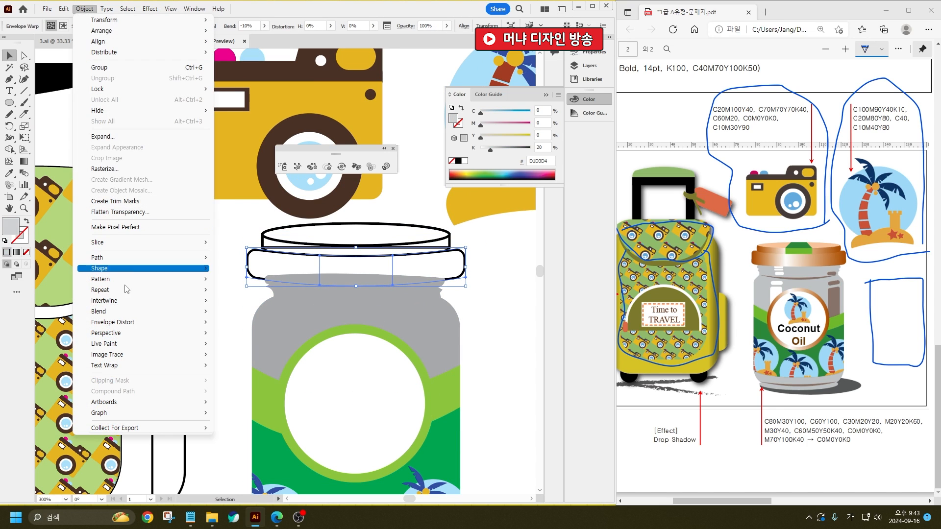
pyautogui.moveTo(147, 322)
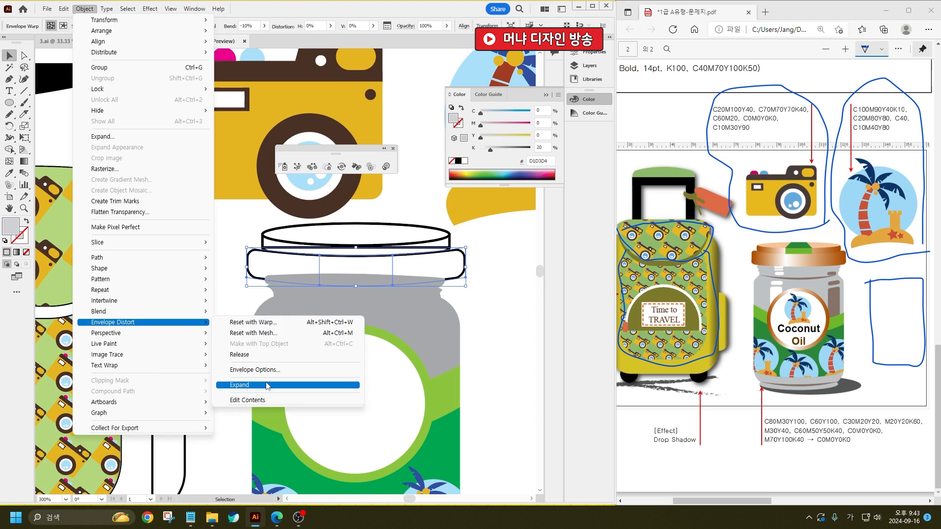
pyautogui.click(240, 385)
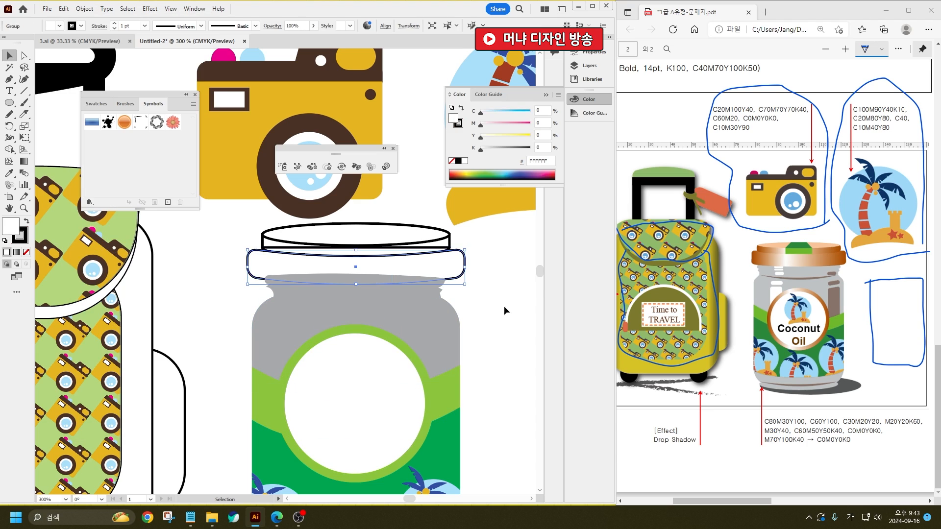
# - Fill all the lid pieces and the label's outer circle with teal (C80 M10 Y45) and remove their strokes
pyautogui.keyDown('shift'); pyautogui.click(433, 342); pyautogui.keyUp('shift')
pyautogui.keyDown('shift'); pyautogui.click(399, 237); pyautogui.keyUp('shift')
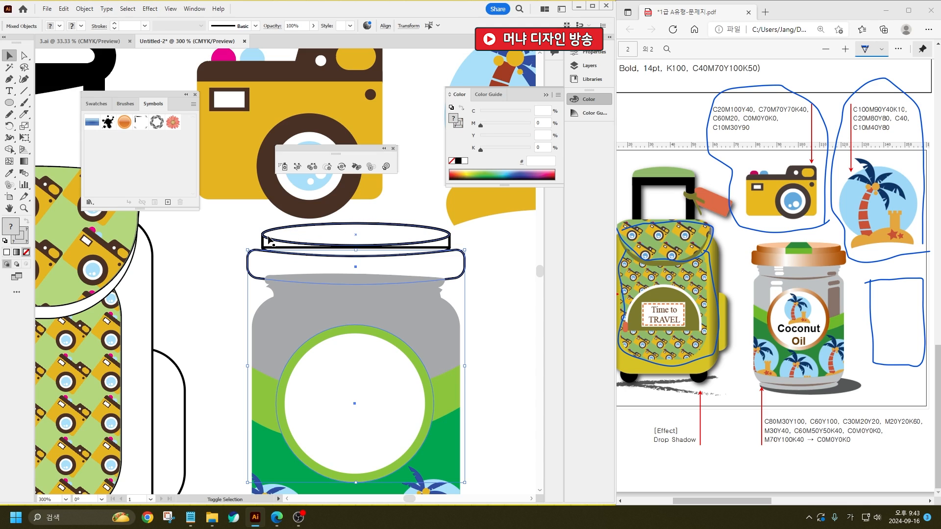
pyautogui.moveTo(250, 227); pyautogui.dragTo(277, 249)
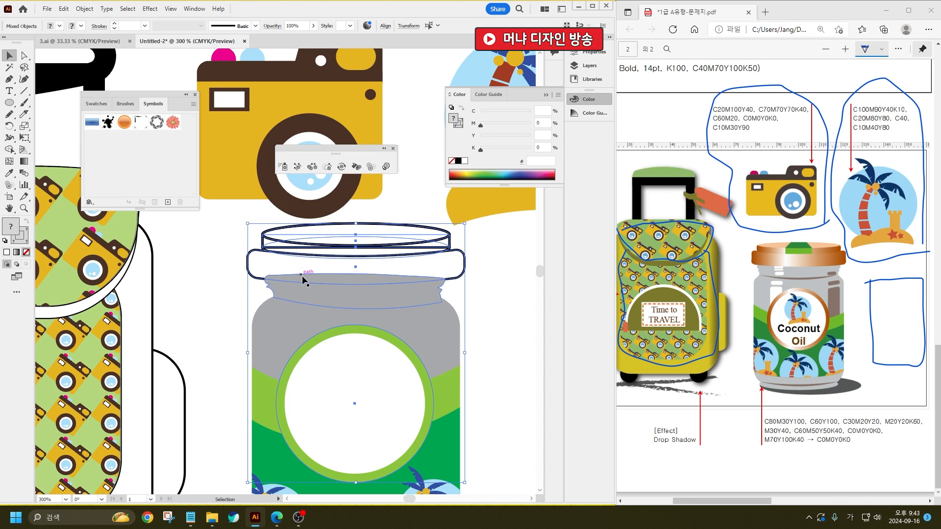
pyautogui.doubleClick(23, 161)
pyautogui.click(59, 25)
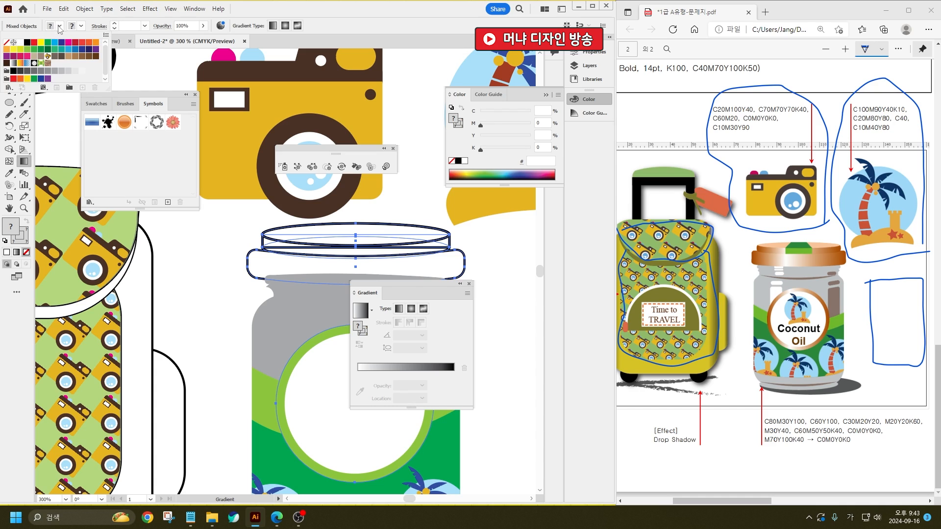
pyautogui.click(62, 50)
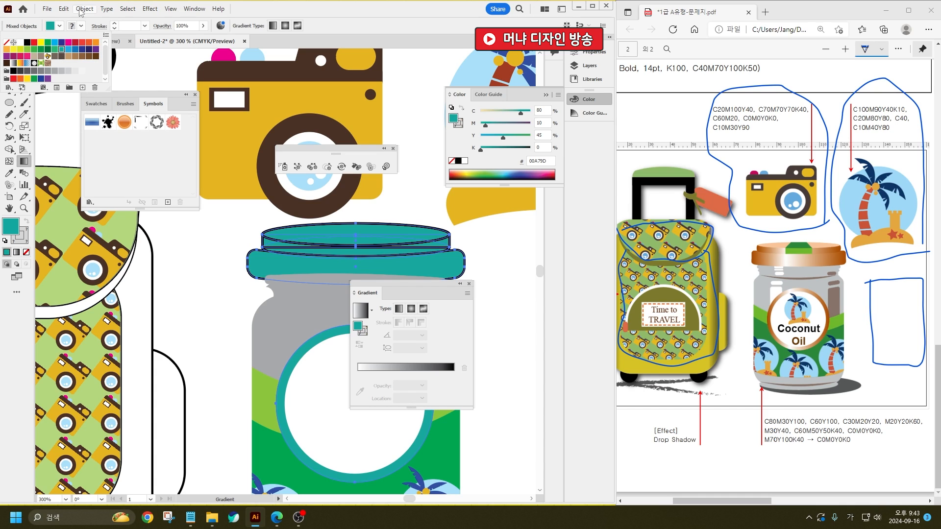
pyautogui.click(7, 43)
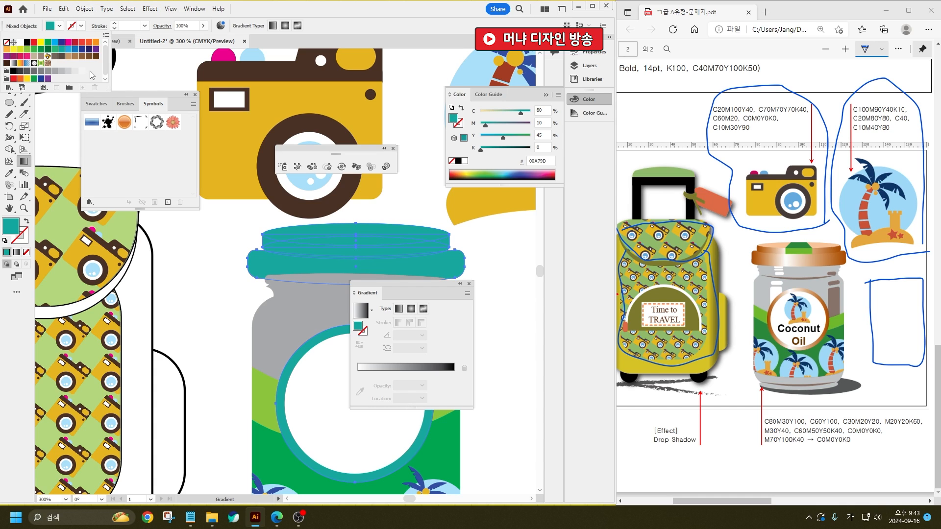
# - Try a blue stroke on the lid pieces and label circle, remove it and fill the shapes with blue (C85 M50)
pyautogui.click(75, 50)
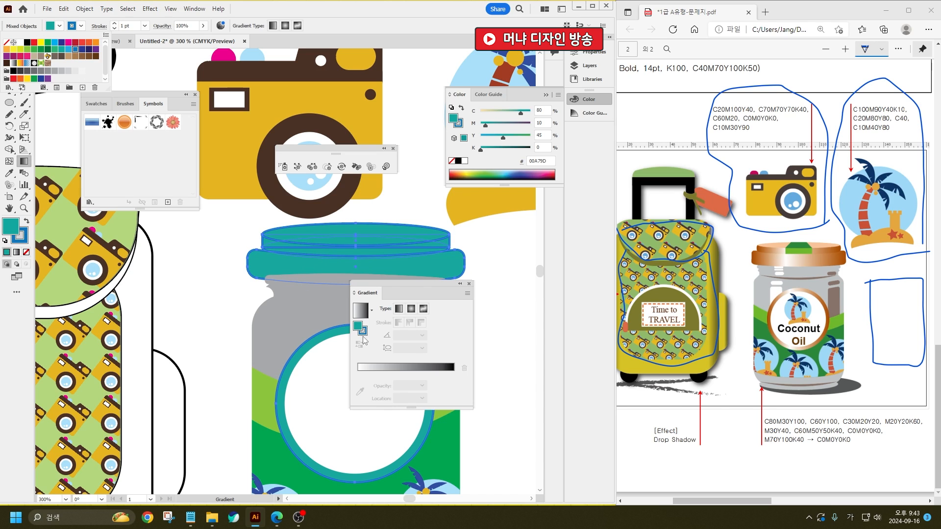
pyautogui.click(8, 42)
pyautogui.click(59, 26)
pyautogui.click(75, 50)
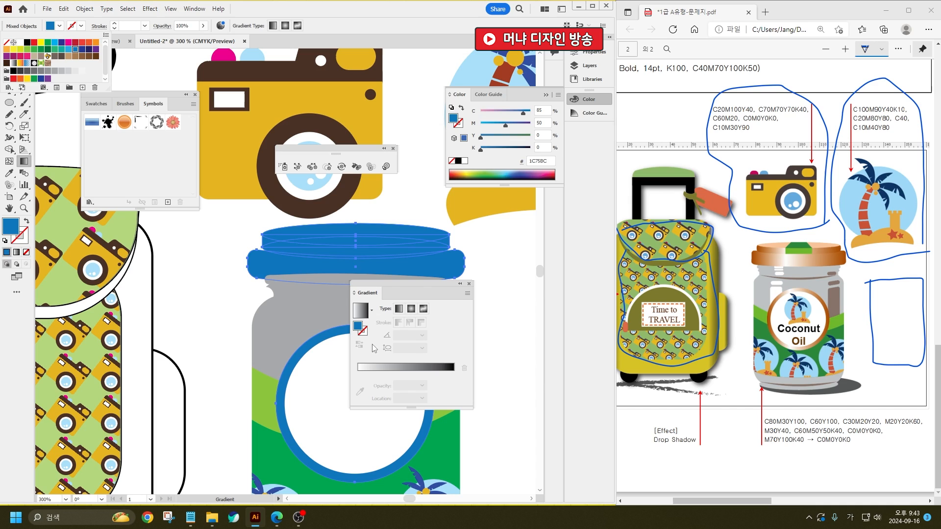
# - Apply a linear gradient to the lid pieces and label circle and set its starting stop to M70 Y100 K40
pyautogui.click(361, 315)
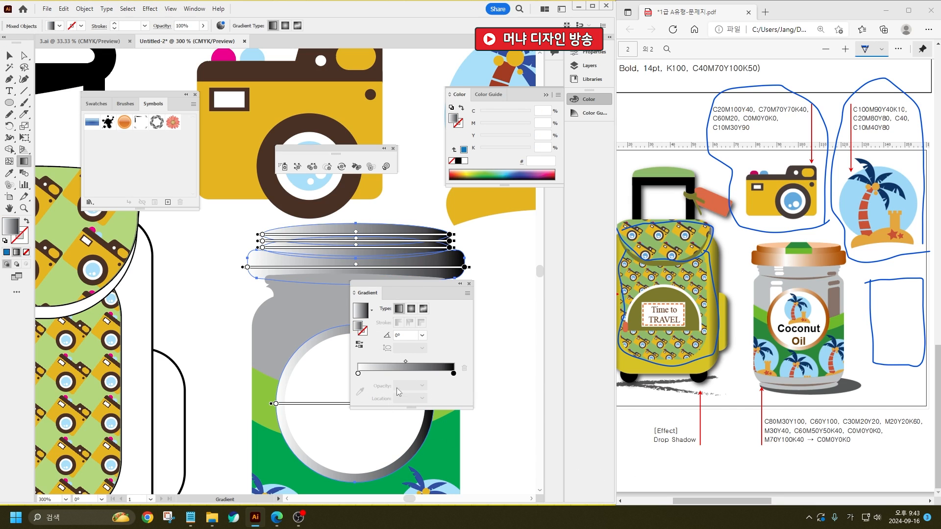
pyautogui.doubleClick(358, 373)
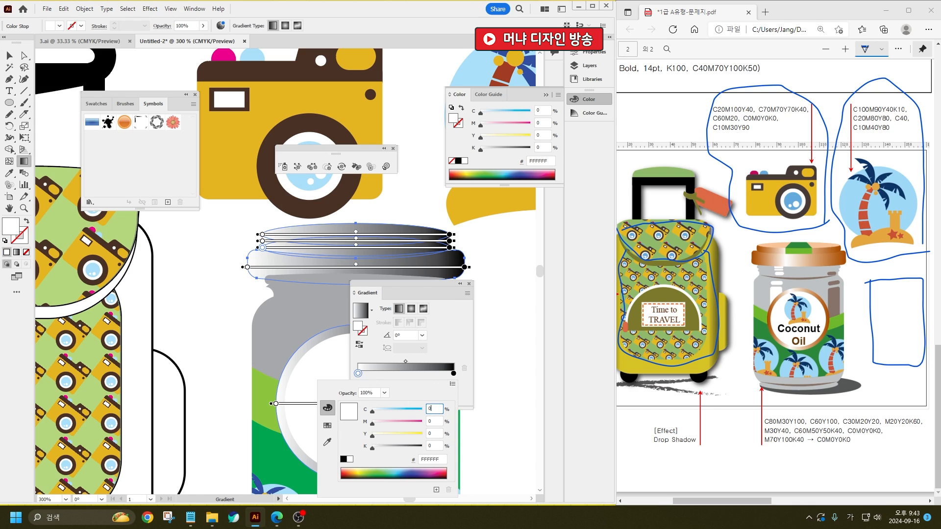
pyautogui.press('Tab')
pyautogui.write('70')
pyautogui.press('Tab')
pyautogui.write('100')
pyautogui.press('Tab')
pyautogui.write('40')
pyautogui.press('Tab')
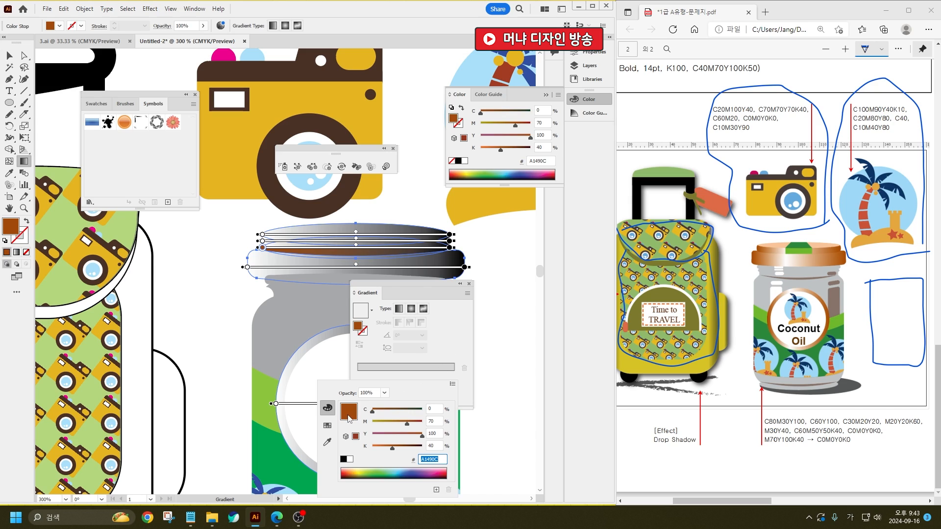
pyautogui.click(364, 380)
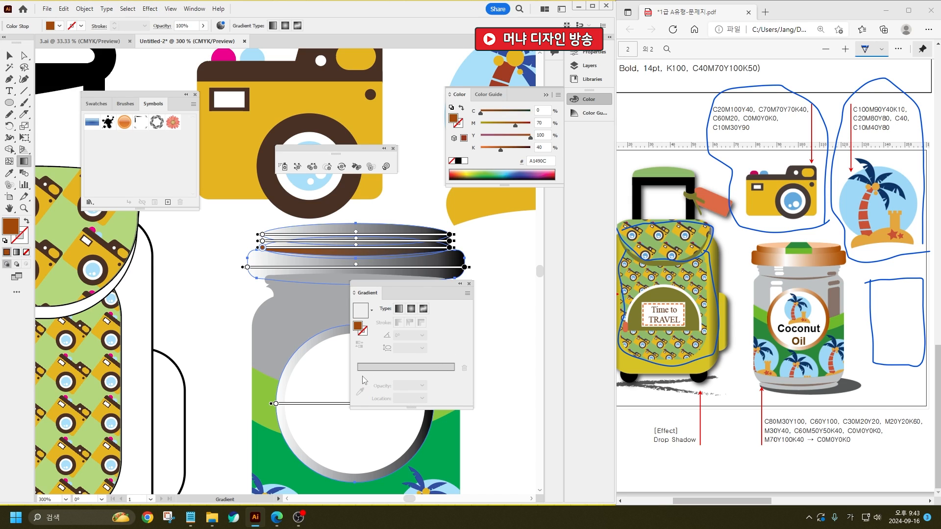
# - Recolor the selected gradient stop on the lid to pink (M95 Y20)
pyautogui.click(54, 26)
pyautogui.click(27, 55)
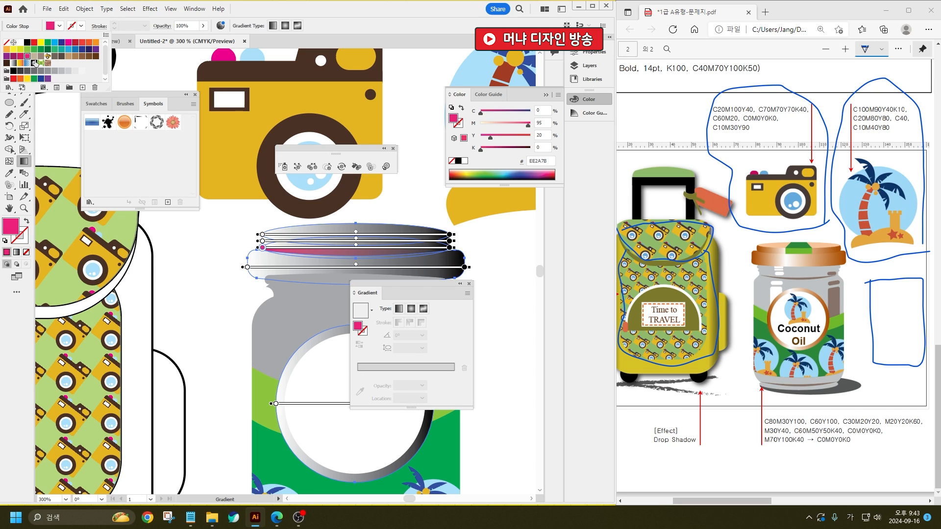
pyautogui.click(200, 204)
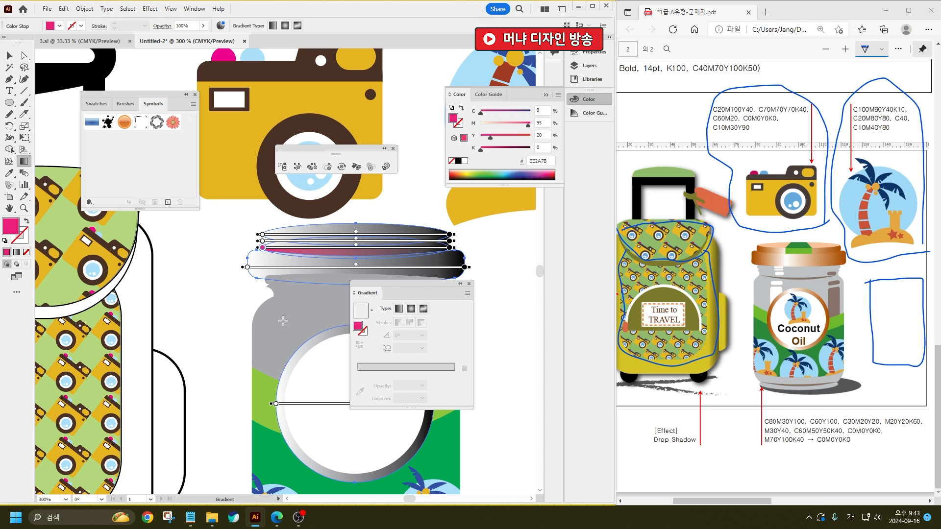
# - Reset the lid pieces and label circle to a solid dark brown fill and apply a linear white-to-black gradient to them
pyautogui.click(8, 55)
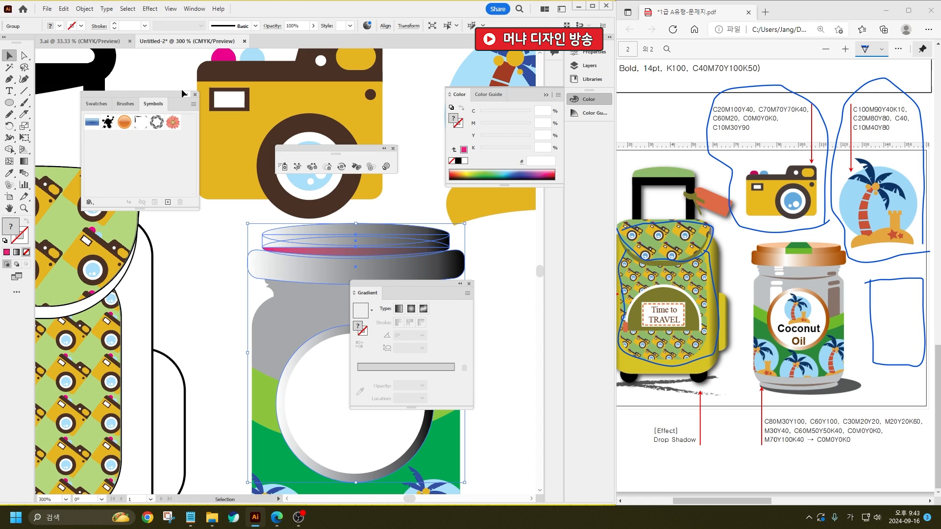
pyautogui.click(59, 26)
pyautogui.click(62, 57)
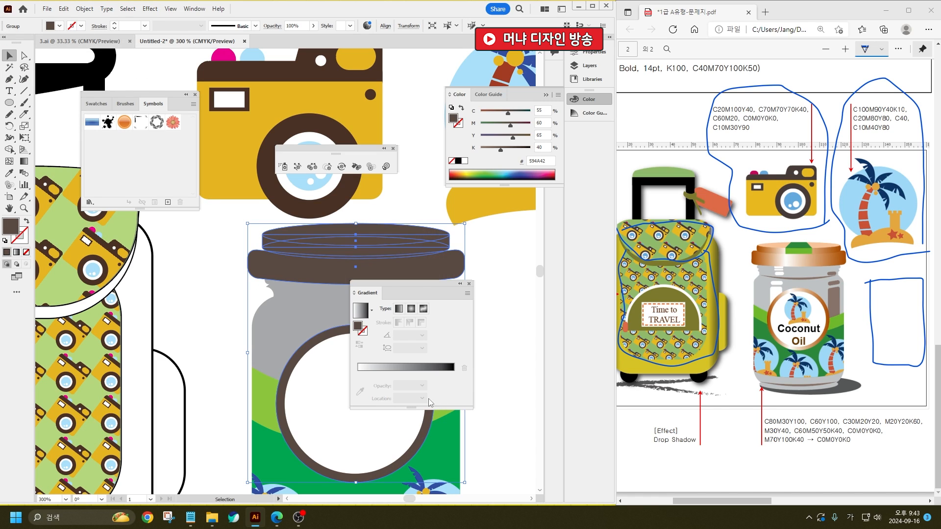
pyautogui.click(358, 315)
# - Set the starting color stop of the lid and label gradient to M70 Y100 K40
pyautogui.doubleClick(357, 374)
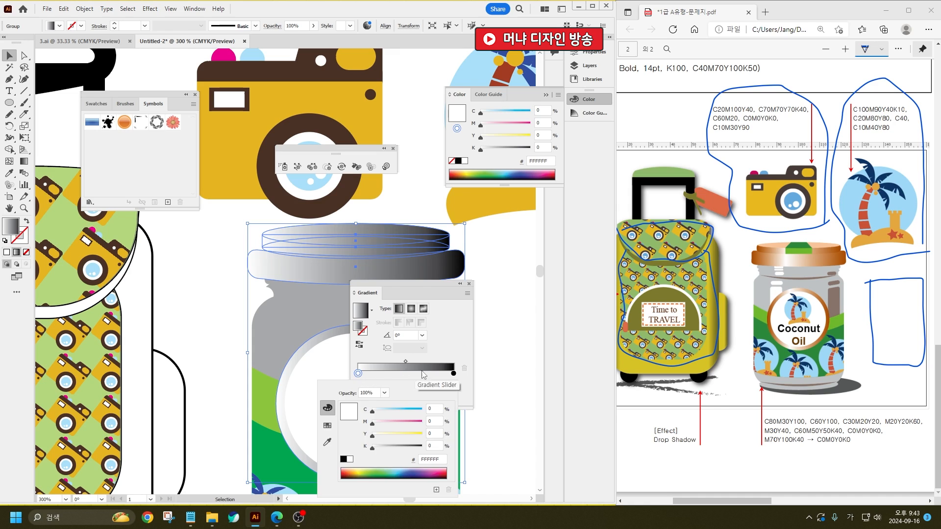
pyautogui.press('Tab')
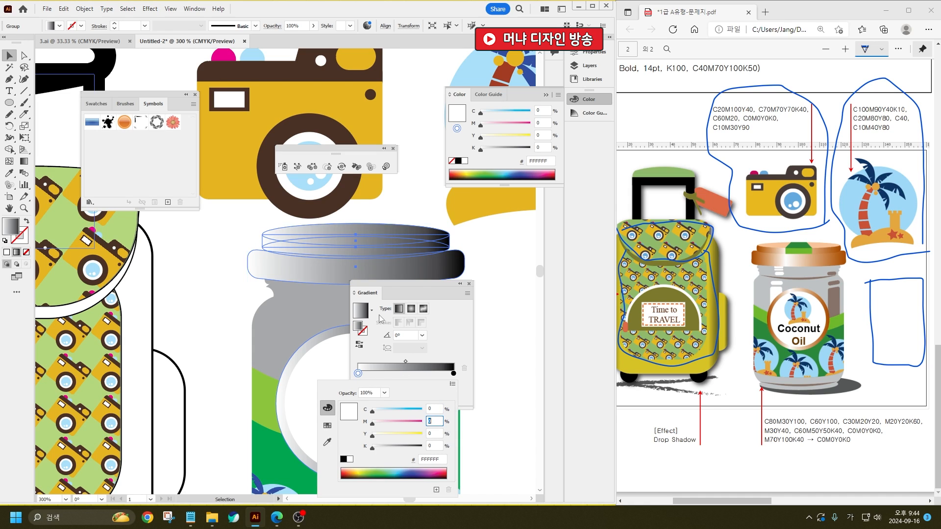
pyautogui.write('70')
pyautogui.press('Tab')
pyautogui.write('100')
pyautogui.press('Tab')
pyautogui.write('40')
pyautogui.press('Return')
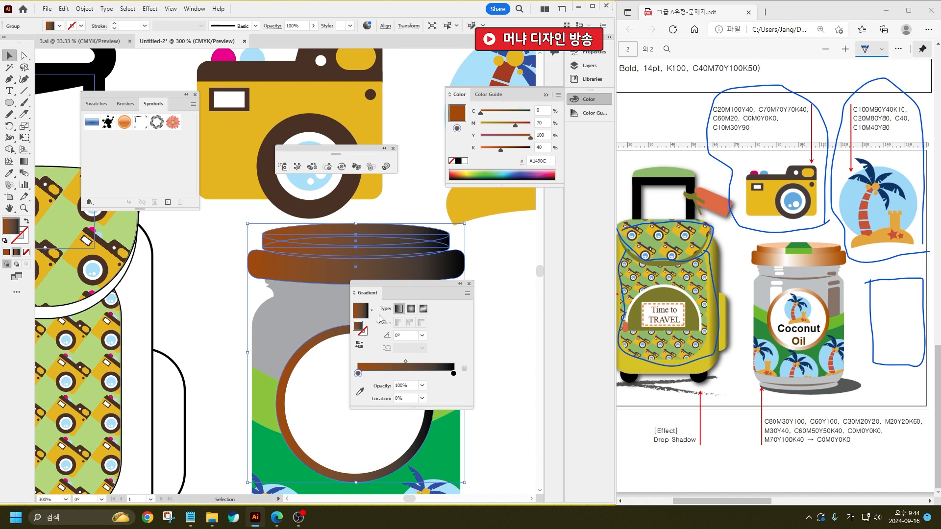
# - Move the gradient's black stop to about 52% and change its color to white
pyautogui.click(454, 373)
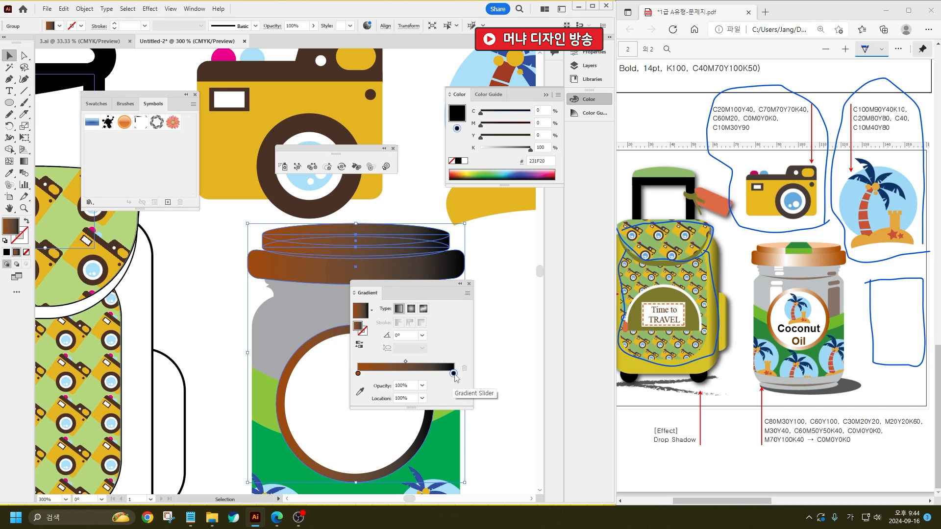
pyautogui.moveTo(453, 373); pyautogui.dragTo(407, 374)
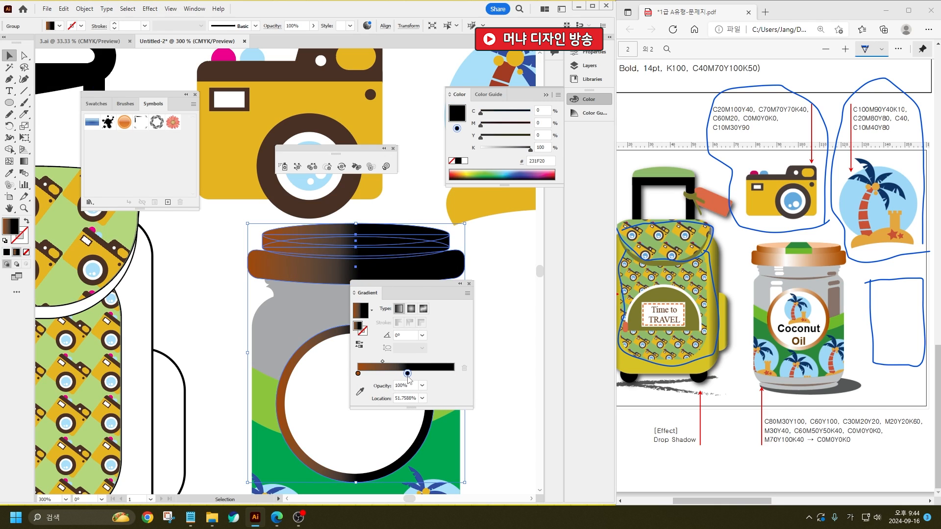
pyautogui.doubleClick(407, 373)
pyautogui.click(349, 459)
pyautogui.click(358, 374)
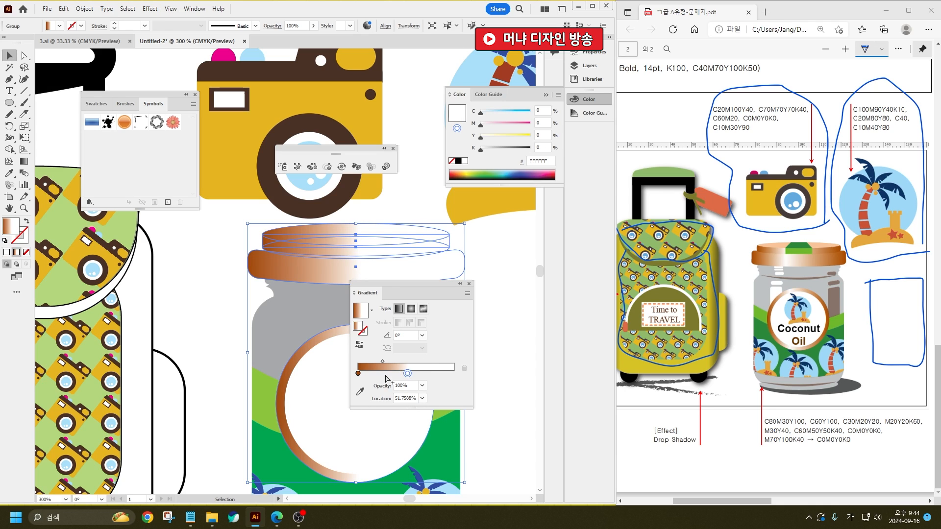
# - Add a copy of the brown starting stop at the 100% end of the lid and label gradient
pyautogui.click(358, 374)
pyautogui.moveTo(358, 374); pyautogui.dragTo(454, 373)
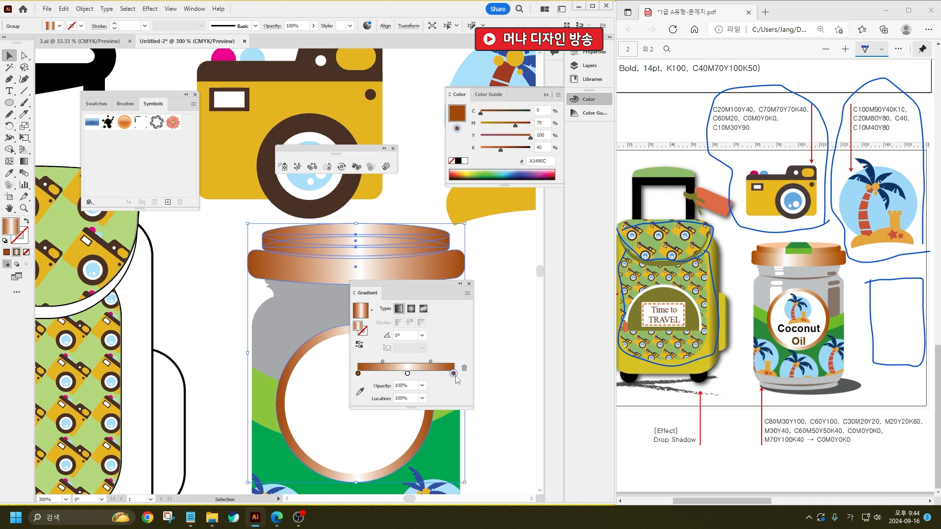
pyautogui.click(507, 387)
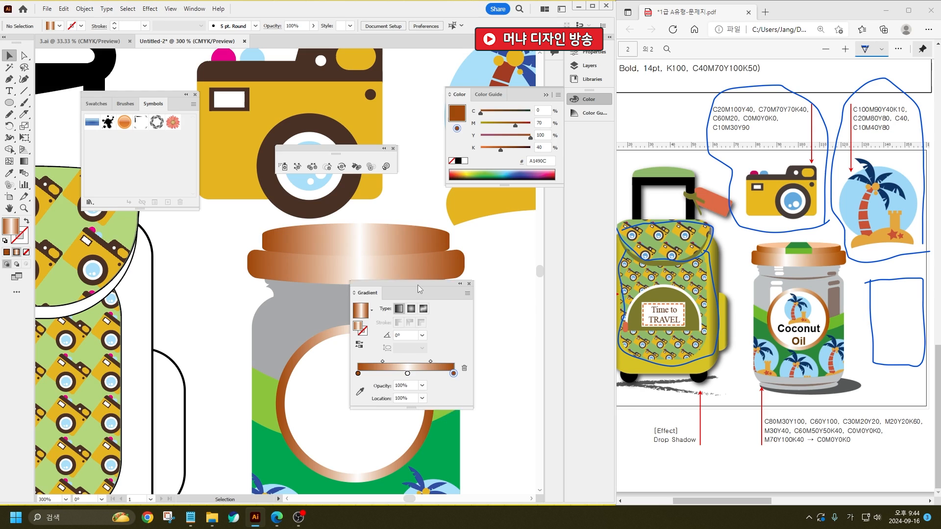
# - Shift the gradient's white middle stop to about 40% on the lid and label ring, and close the gradient settings
pyautogui.moveTo(418, 285); pyautogui.dragTo(483, 307)
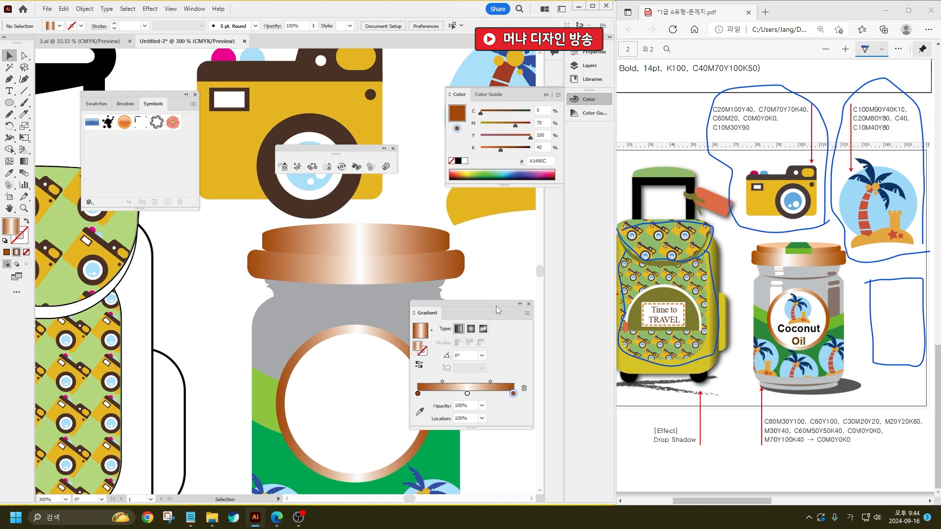
pyautogui.click(375, 478)
pyautogui.moveTo(466, 394); pyautogui.dragTo(455, 394)
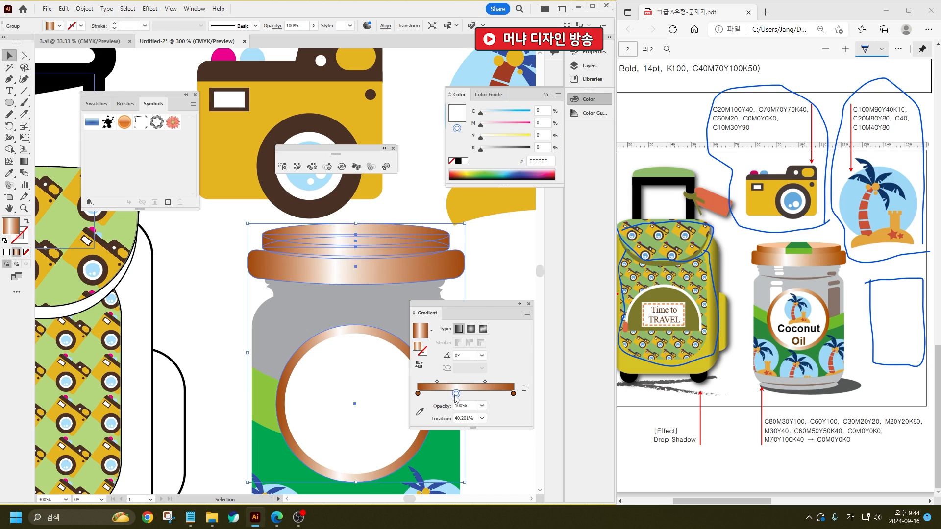
pyautogui.click(509, 277)
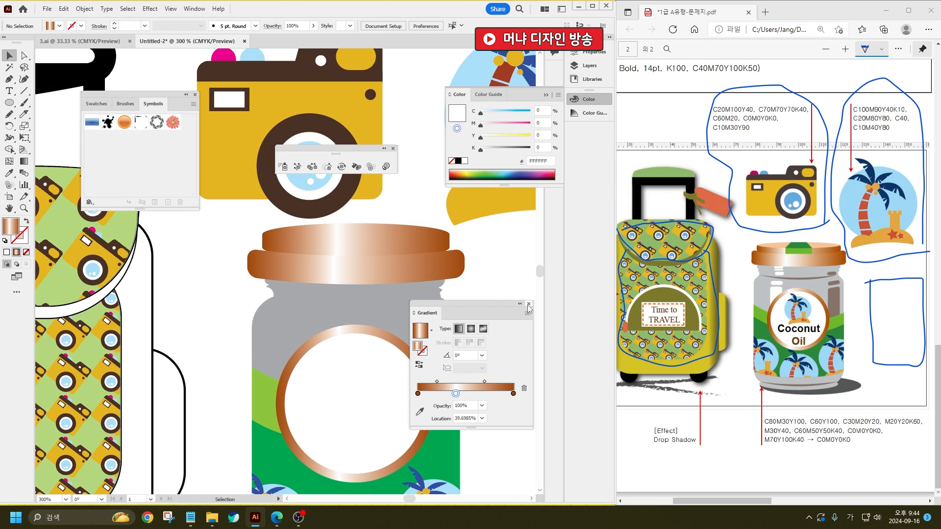
pyautogui.click(529, 304)
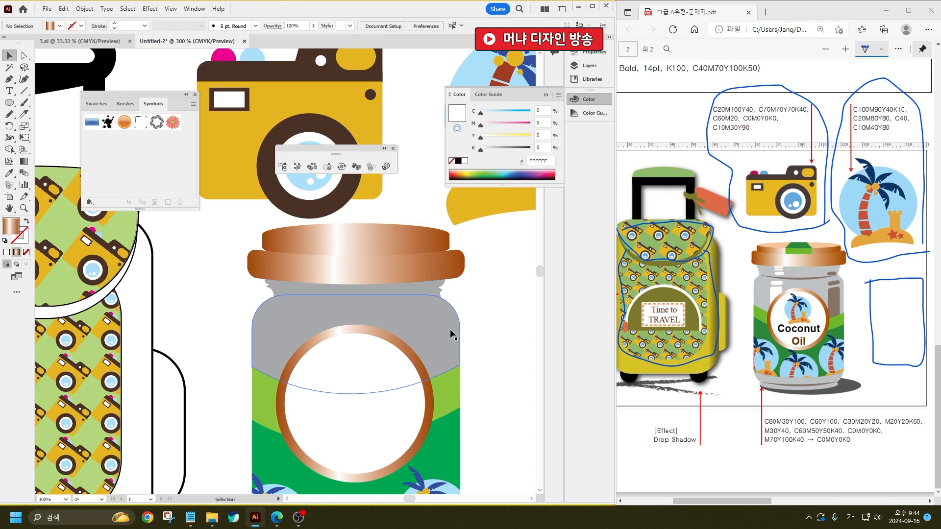
# - Place a scaled-down copy of the palm island illustration inside the upper part of the jar's white label circle
pyautogui.click(483, 216)
pyautogui.moveTo(489, 210); pyautogui.dragTo(343, 432)
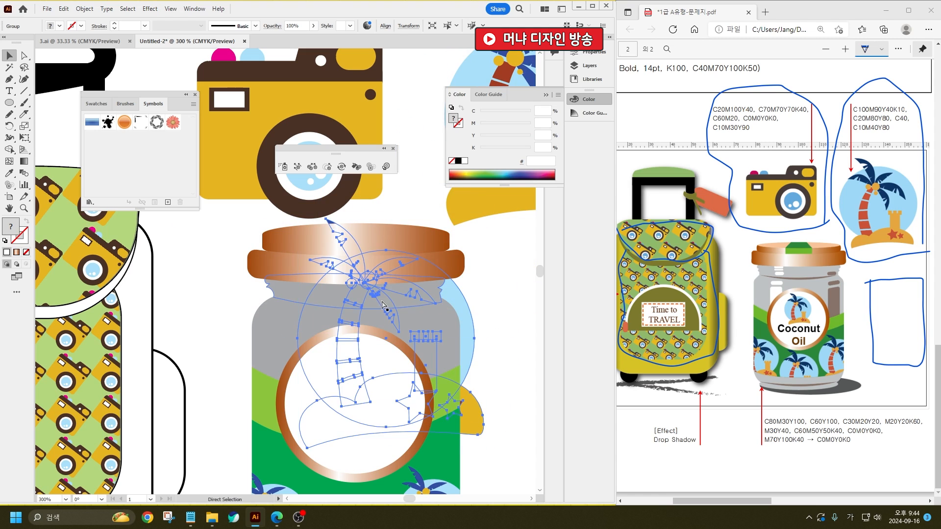
pyautogui.moveTo(484, 219); pyautogui.dragTo(358, 390)
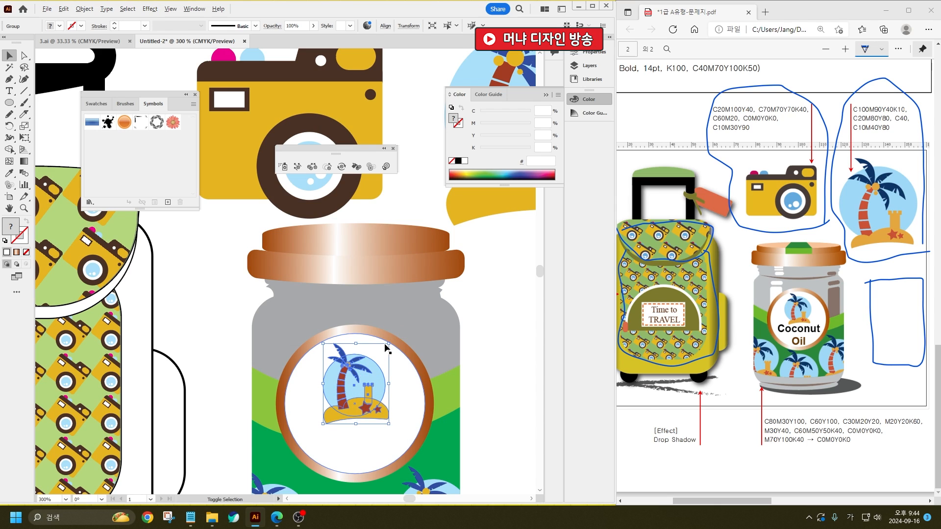
pyautogui.click(501, 308)
# - Draw a small pill-shaped rounded rectangle on the jar's left shoulder and fill it with white
pyautogui.moveTo(9, 103); pyautogui.dragTo(54, 112)
pyautogui.moveTo(289, 318)
pyautogui.mouseDown()
pyautogui.moveTo(360, 343)
pyautogui.moveTo(310, 317)
pyautogui.mouseUp()
pyautogui.click(59, 26)
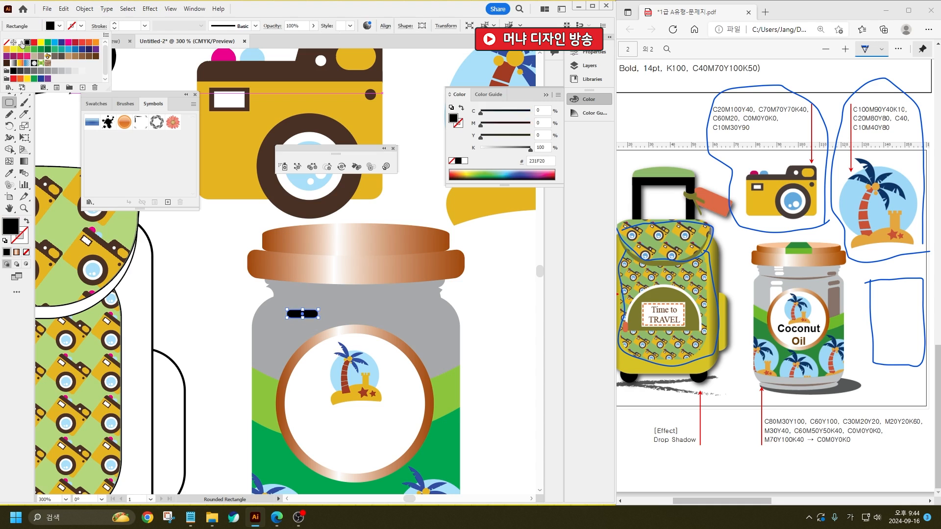
pyautogui.click(21, 42)
# - Draw a tall white rounded rectangle below the small highlight, over the label's left edge, with moderately rounded corners
pyautogui.moveTo(287, 325); pyautogui.dragTo(318, 405)
pyautogui.press('Down')
pyautogui.press('Down')
pyautogui.press('Down')
pyautogui.press('Down')
pyautogui.press('Down')
pyautogui.press('Down')
pyautogui.press('Down')
pyautogui.press('Down')
pyautogui.press('Down')
pyautogui.press('Down')
pyautogui.press('Down')
pyautogui.press('Down')
pyautogui.press('Down')
pyautogui.press('Down')
pyautogui.press('Down')
pyautogui.press('Down')
pyautogui.press('Down')
pyautogui.press('Down')
pyautogui.press('Down')
pyautogui.press('Down')
pyautogui.press('Up')
pyautogui.press('Up')
pyautogui.press('Up')
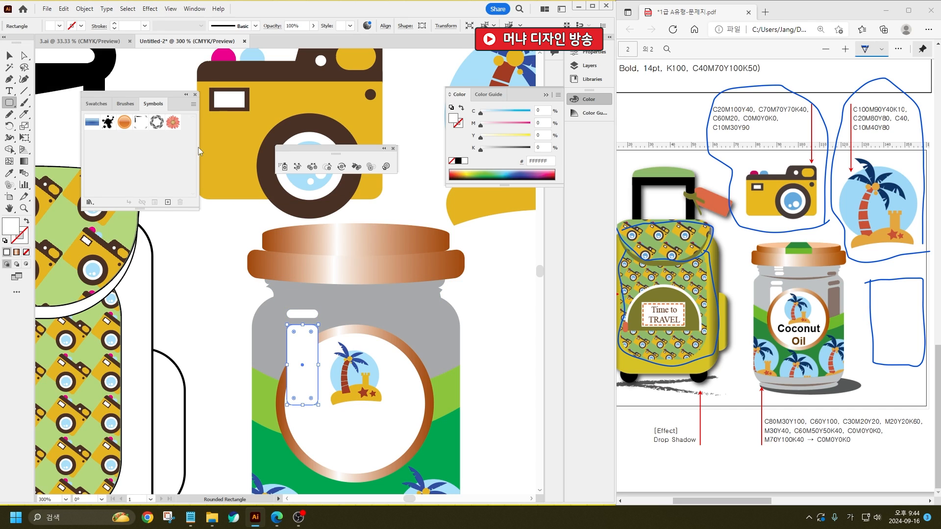
# - Copy the small white highlight up onto the jar's neck and make it narrower
pyautogui.click(8, 55)
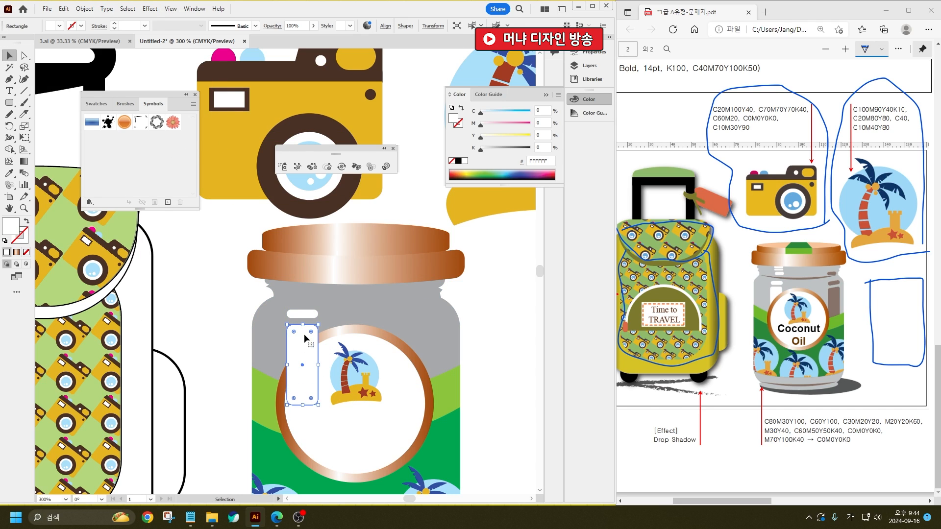
pyautogui.moveTo(305, 339); pyautogui.dragTo(302, 296)
pyautogui.scroll(2, 312, 301)
pyautogui.scroll(3, 307, 279)
# - Turn on Scale Corners in the general preferences
pyautogui.hotkey('ctrl', 'k')
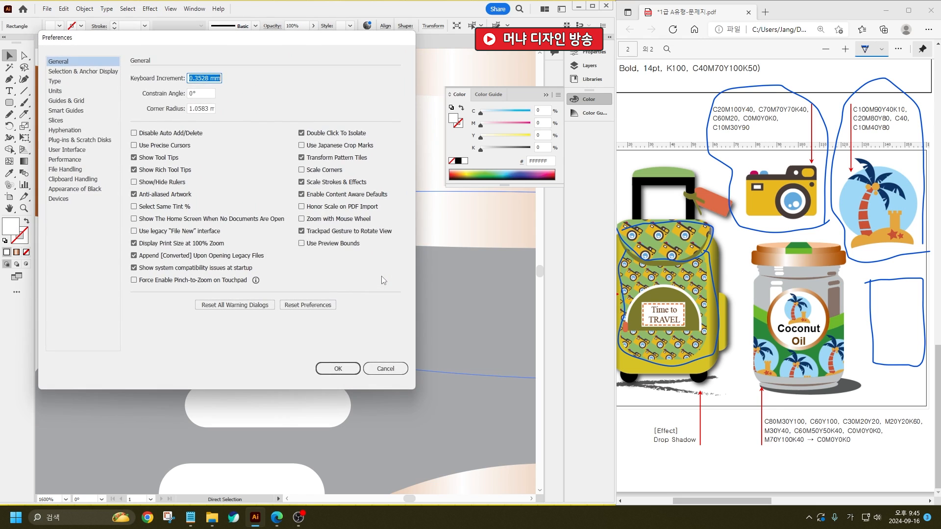
pyautogui.click(319, 171)
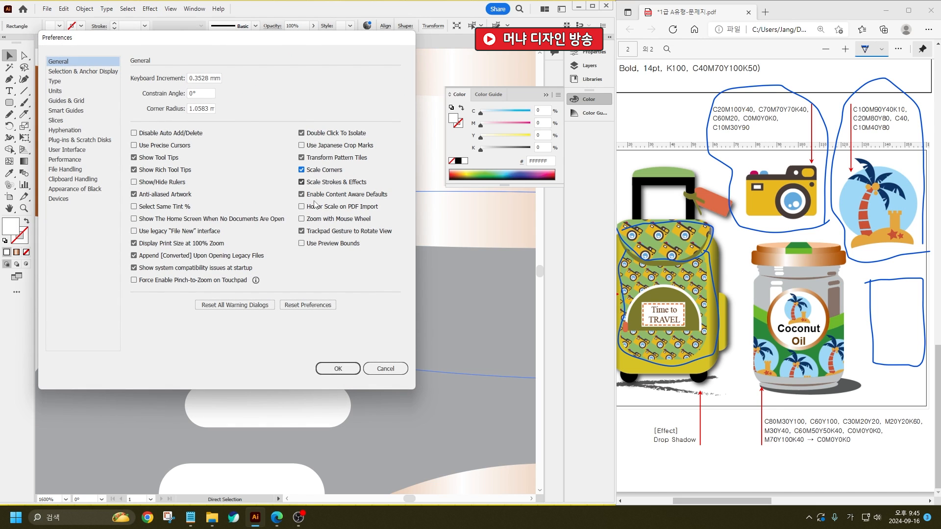
pyautogui.click(338, 368)
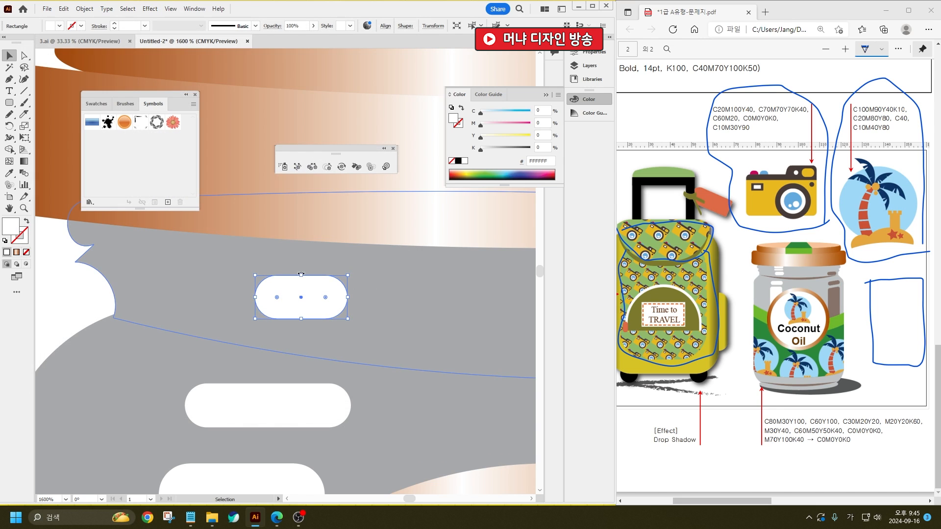
# - Flatten and duplicate the neck highlight into a stack of three thin white bars, and position them just below the lid
pyautogui.moveTo(302, 275); pyautogui.dragTo(288, 250)
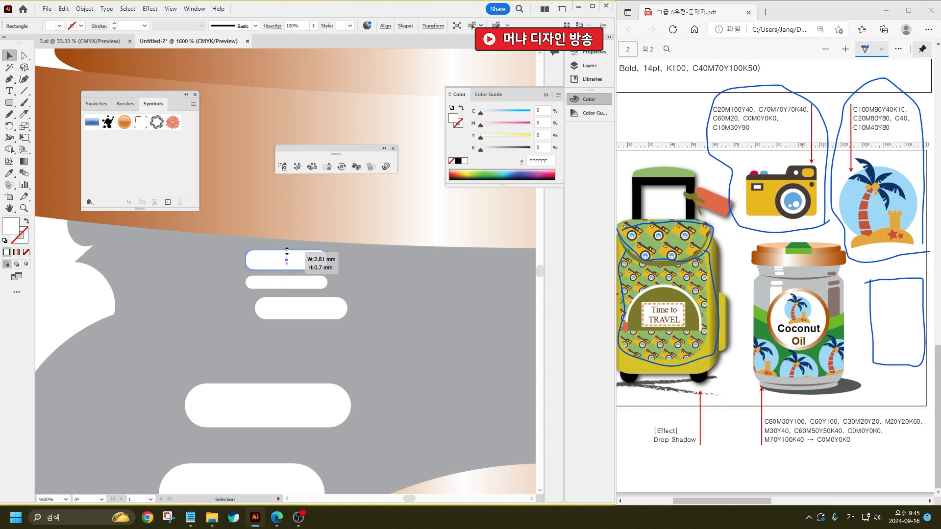
pyautogui.keyDown('shift'); pyautogui.click(314, 283); pyautogui.keyUp('shift')
pyautogui.keyDown('shift'); pyautogui.click(309, 312); pyautogui.keyUp('shift')
pyautogui.moveTo(309, 308); pyautogui.dragTo(300, 294)
pyautogui.scroll(-2, 254, 281)
pyautogui.press('a')
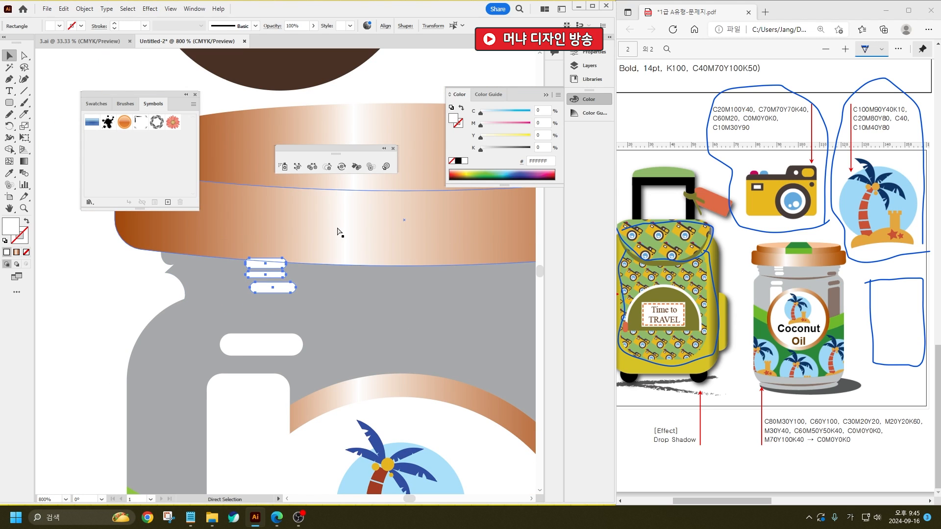
pyautogui.press('v')
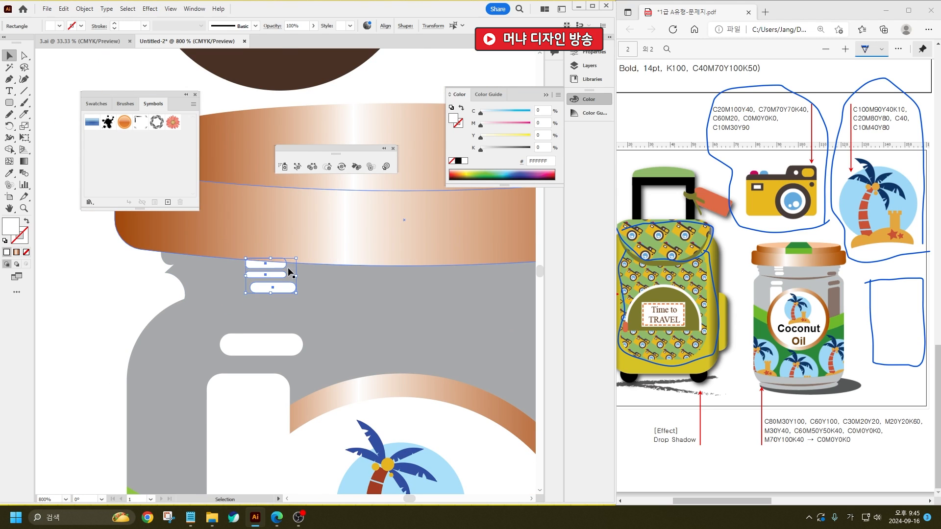
pyautogui.scroll(-1, 289, 272)
pyautogui.click(326, 306)
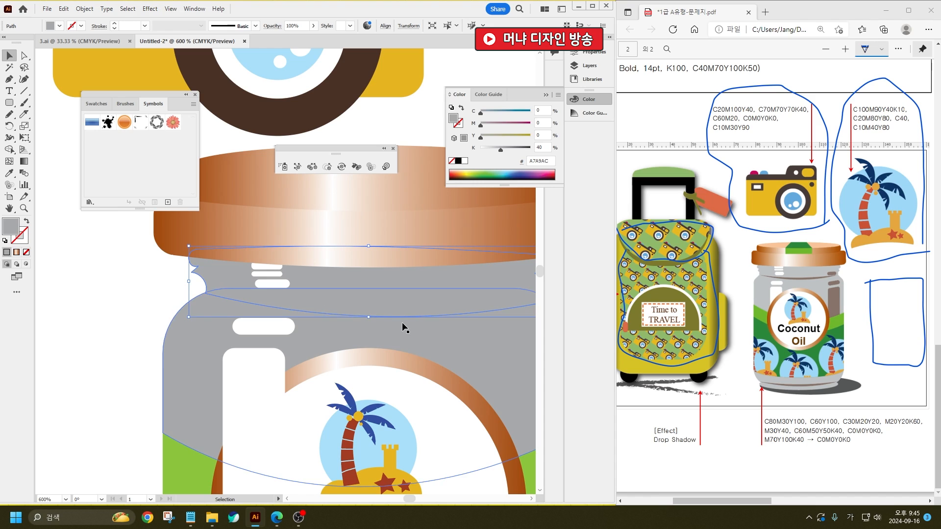
pyautogui.click(105, 264)
# - Draw a shallow downward-bowed curve across the jar's neck with the Pencil tool
pyautogui.click(9, 113)
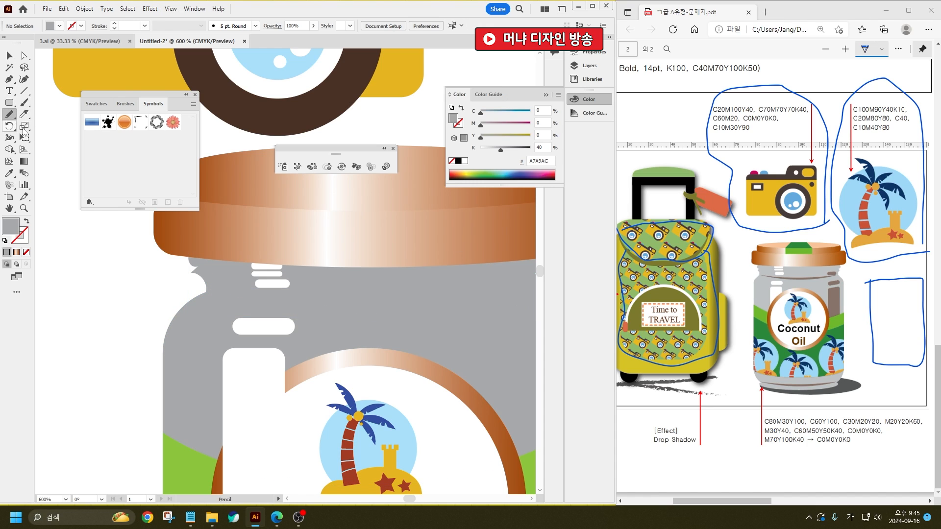
pyautogui.scroll(-2, 226, 292)
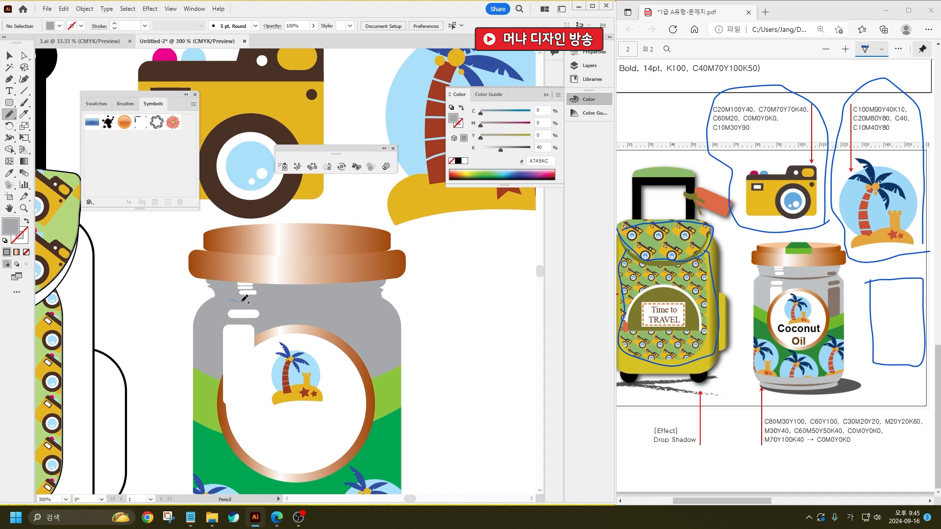
pyautogui.moveTo(373, 292); pyautogui.dragTo(371, 293)
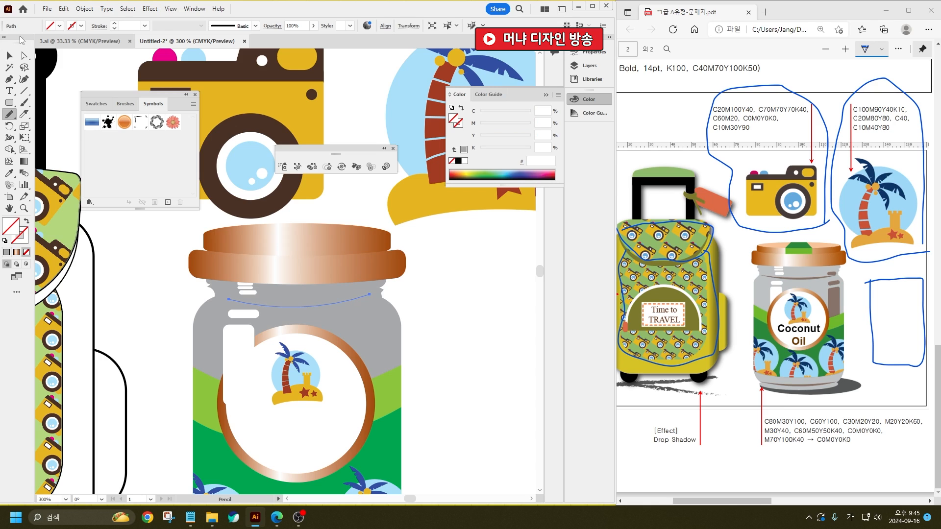
# - Give the neck curve a 0.5 pt stroke with a width profile that tapers at both ends
pyautogui.click(8, 55)
pyautogui.click(82, 26)
pyautogui.click(142, 33)
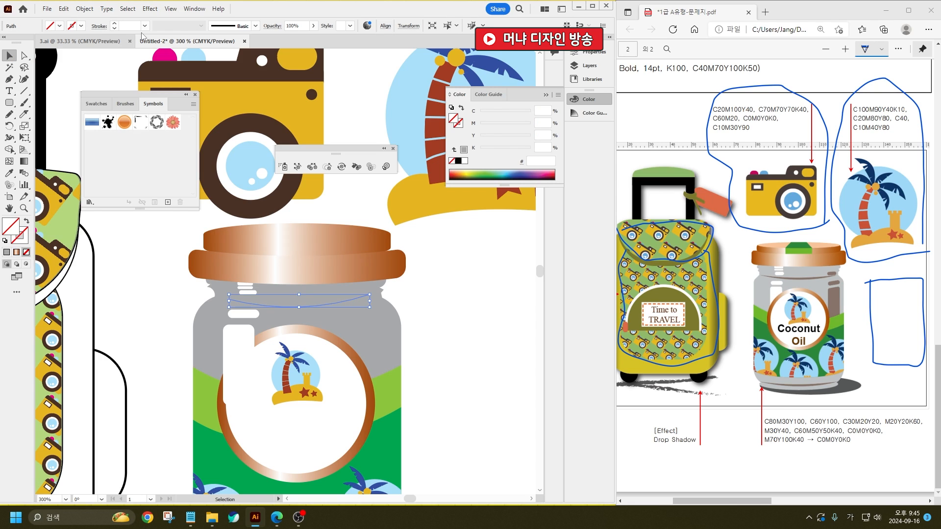
pyautogui.click(114, 23)
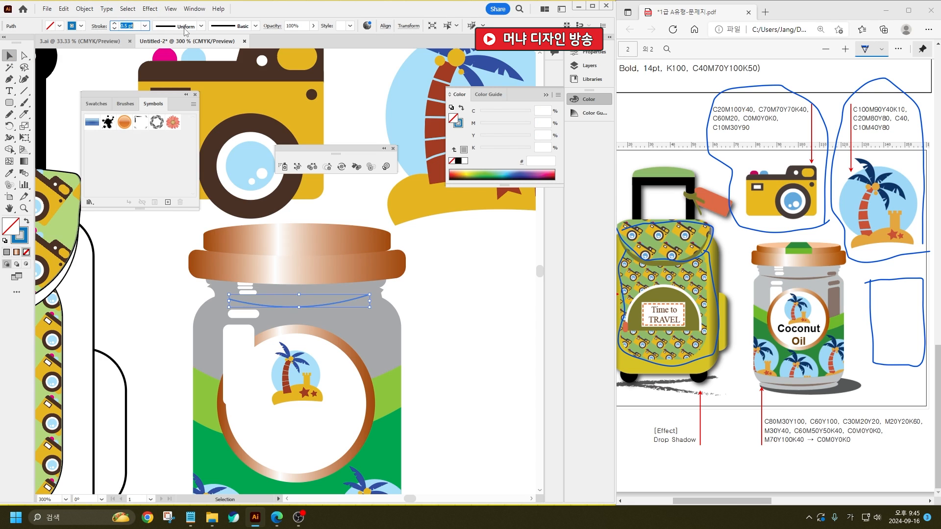
pyautogui.click(187, 27)
pyautogui.click(181, 58)
# - Sample the beige-brown shadow on the jar's base for the neck curve and use it as the stroke color without a fill
pyautogui.click(80, 27)
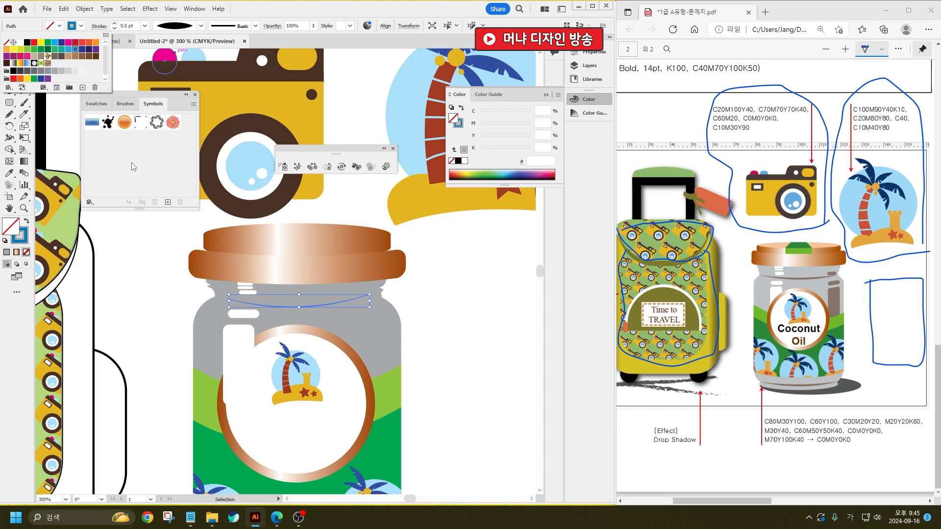
pyautogui.click(9, 173)
pyautogui.scroll(-1, 415, 310)
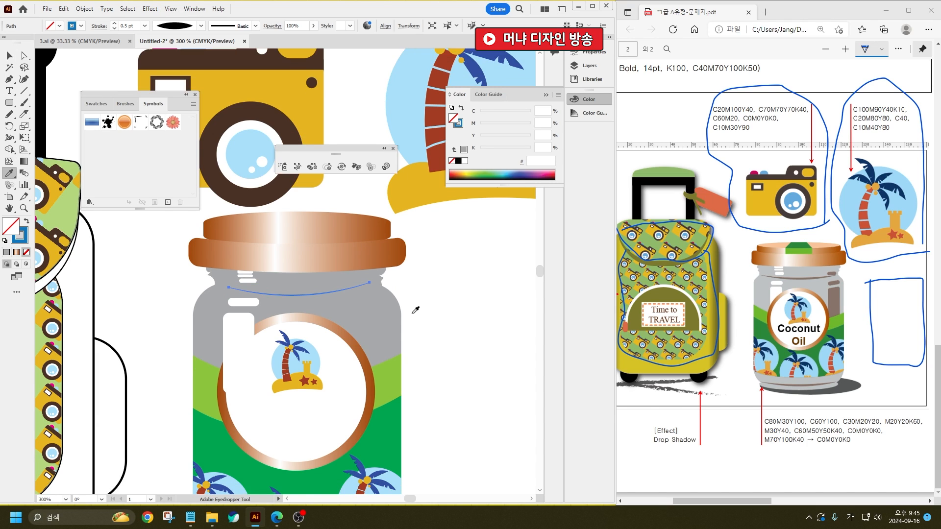
pyautogui.scroll(-3, 416, 310)
pyautogui.click(321, 477)
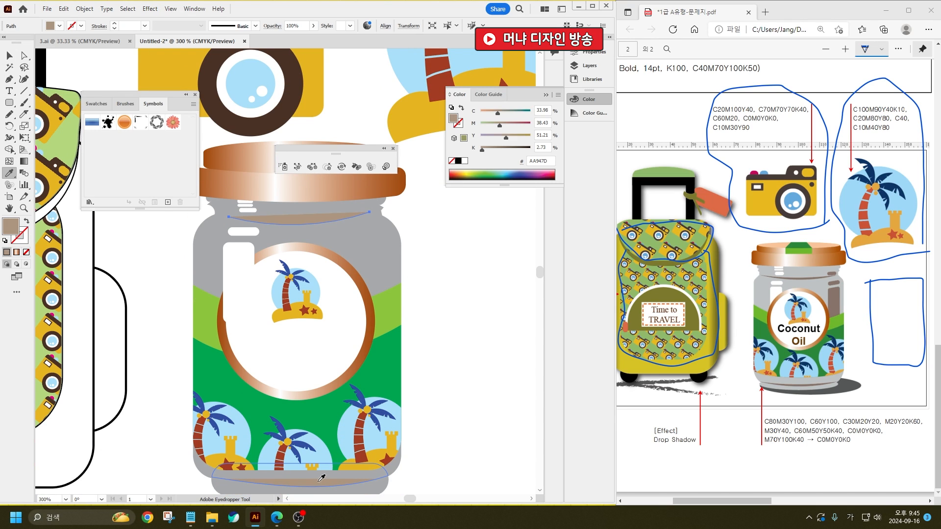
pyautogui.click(27, 222)
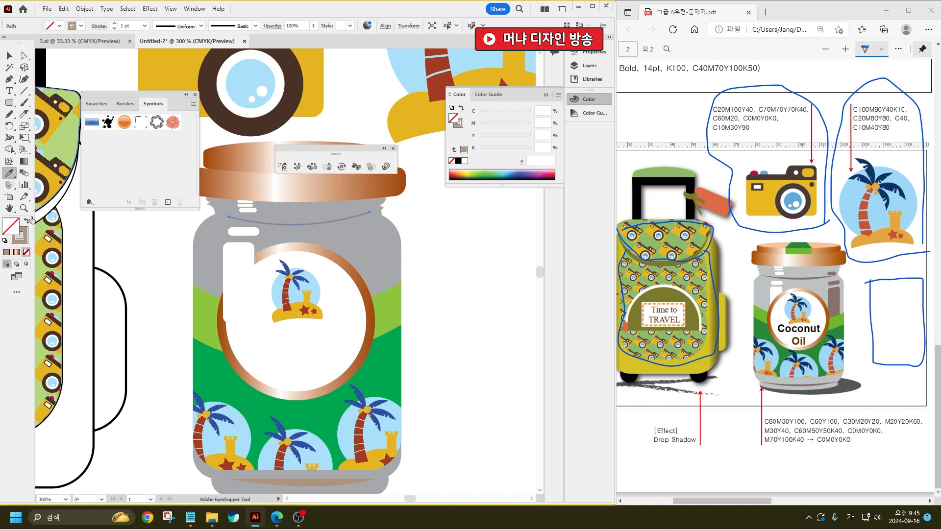
# - Apply the tapered width profile to the neck curve's beige-brown stroke and set its weight to 3 pt
pyautogui.click(175, 29)
pyautogui.click(175, 60)
pyautogui.scroll(2, 128, 26)
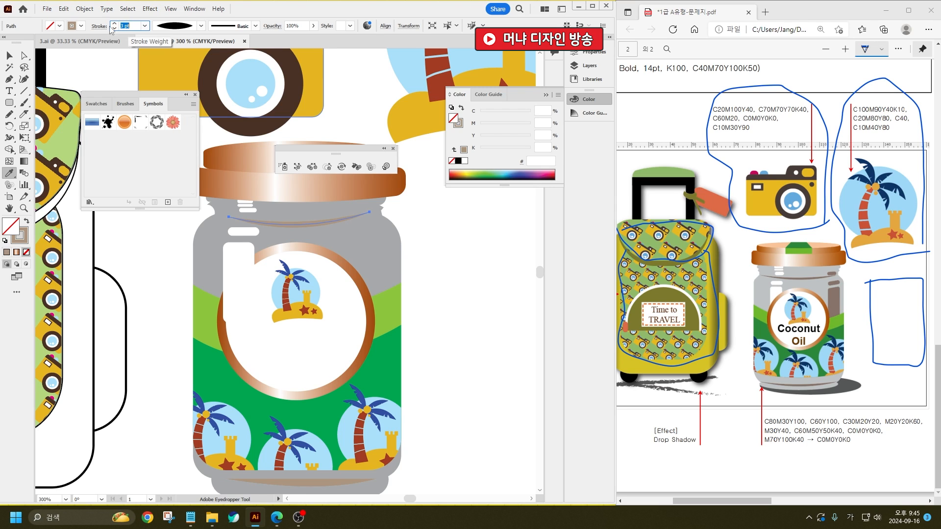
pyautogui.click(12, 53)
pyautogui.click(487, 274)
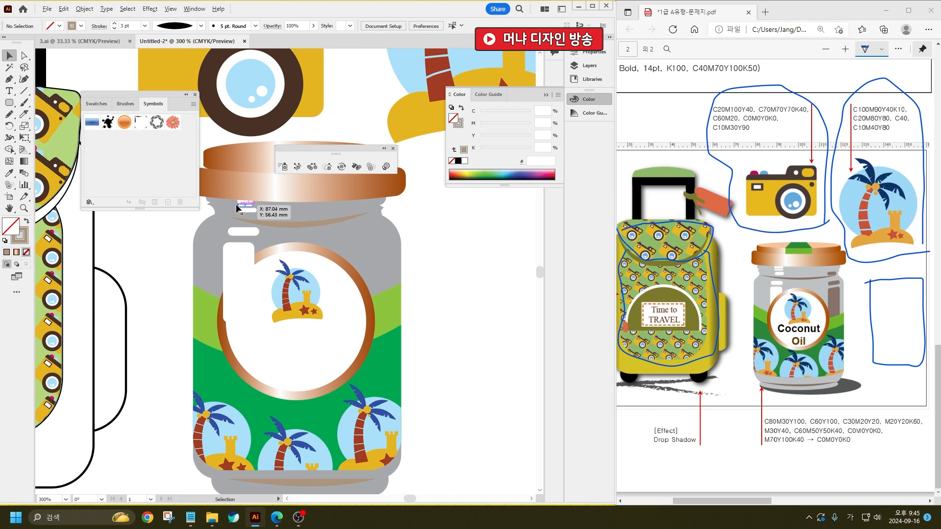
# - Duplicate the shoulder highlight and the tall highlight together onto the right side of the jar
pyautogui.scroll(1, 242, 203)
pyautogui.click(237, 272)
pyautogui.keyDown('shift'); pyautogui.click(240, 240); pyautogui.keyUp('shift')
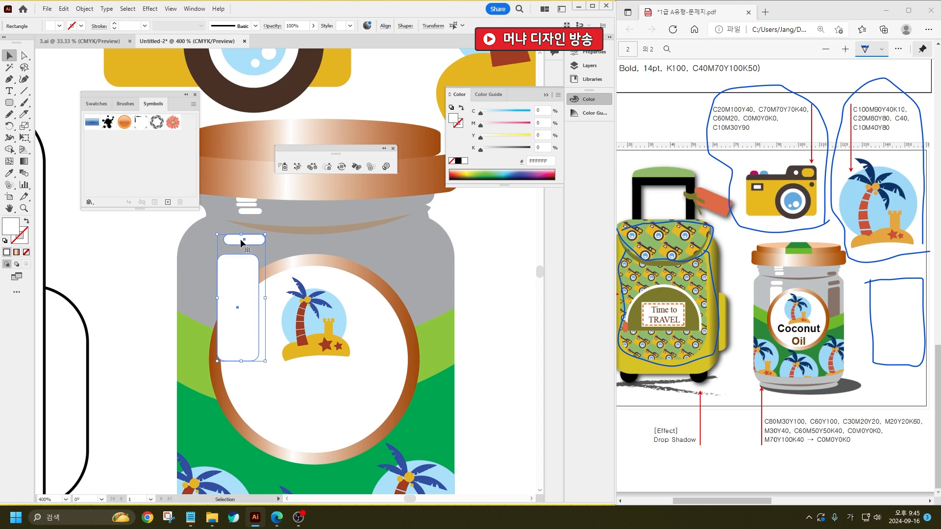
pyautogui.moveTo(241, 243); pyautogui.dragTo(415, 241)
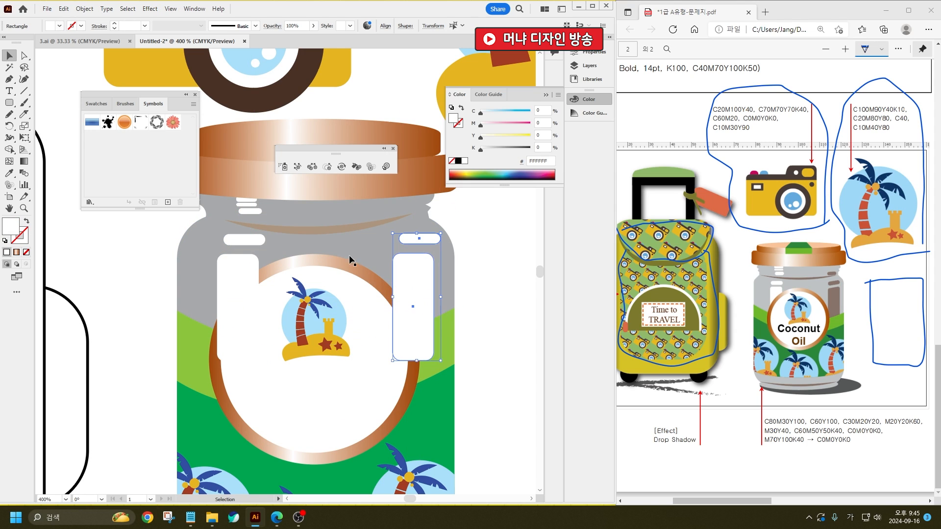
# - Recolor the two duplicated highlights with the beige-brown sampled from the shadow on the jar's base
pyautogui.click(9, 173)
pyautogui.scroll(-2, 328, 240)
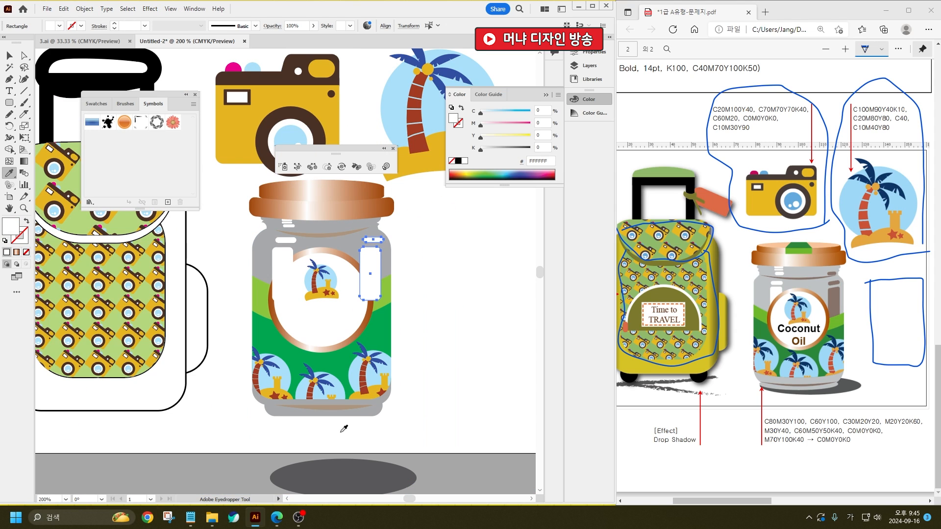
pyautogui.click(343, 406)
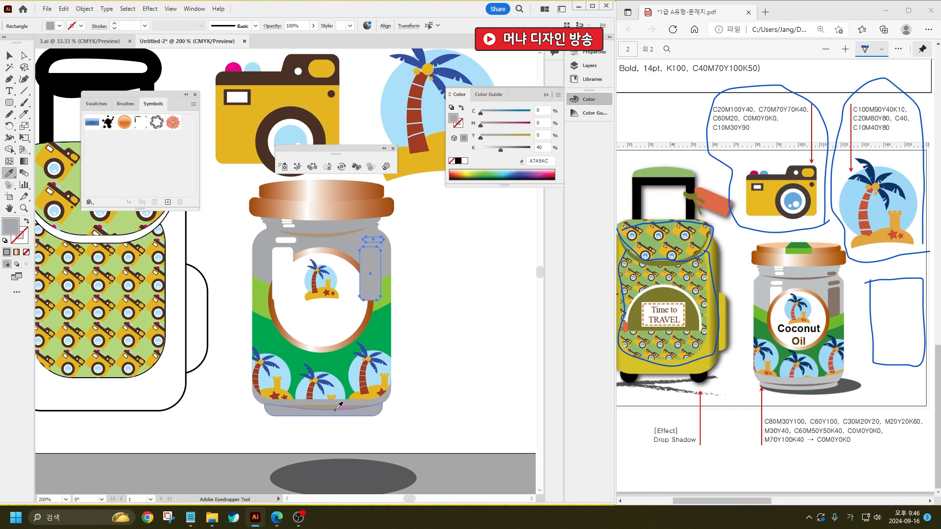
pyautogui.click(336, 407)
pyautogui.scroll(2, 268, 263)
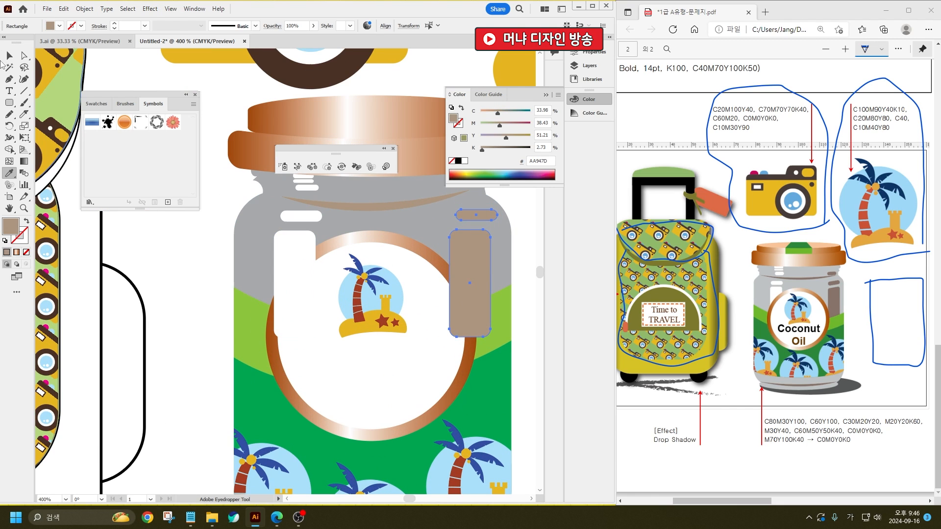
# - Bring the palm label artwork, its gradient ring and the grouped lid in front of the jar's highlights and shadows
pyautogui.click(9, 57)
pyautogui.keyDown('shift'); pyautogui.click(415, 268); pyautogui.keyUp('shift')
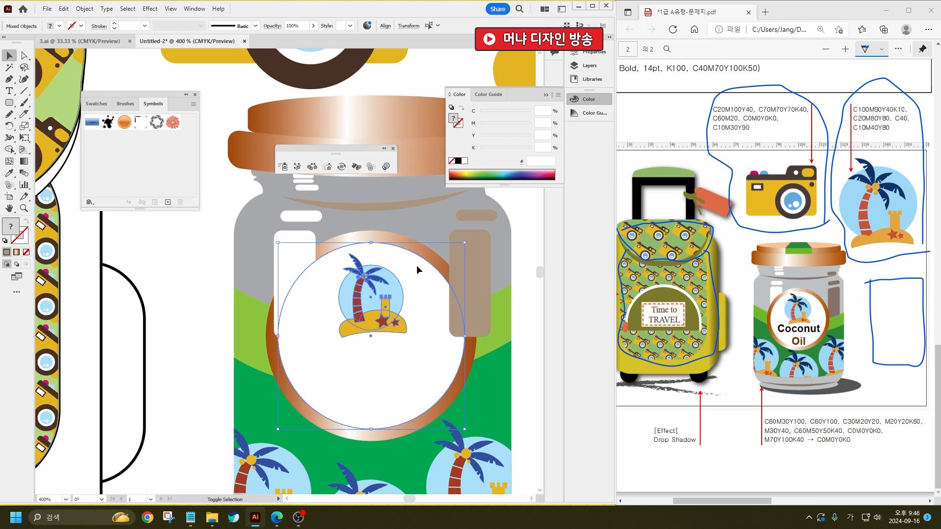
pyautogui.keyDown('shift'); pyautogui.click(428, 254); pyautogui.keyUp('shift')
pyautogui.hotkey('ctrl', 'shift', ']')
pyautogui.keyDown('shift'); pyautogui.click(495, 205); pyautogui.keyUp('shift')
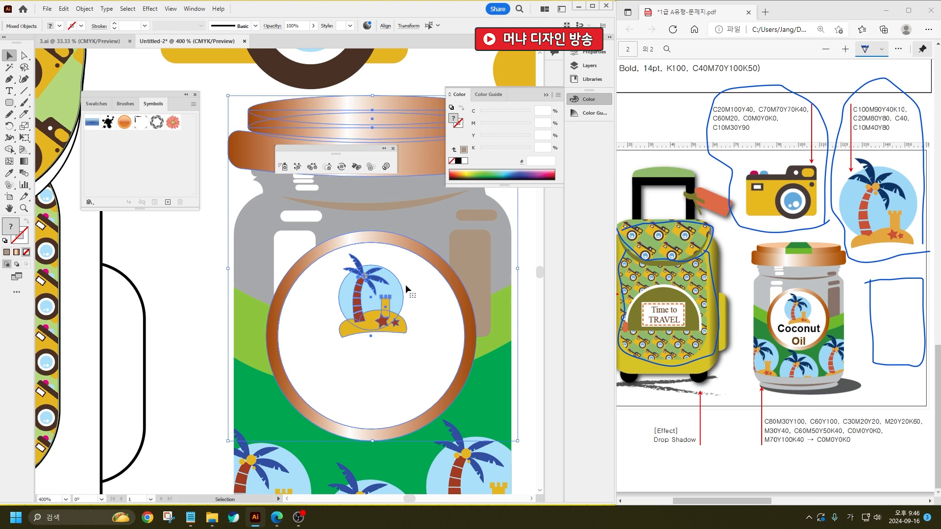
pyautogui.moveTo(494, 268); pyautogui.dragTo(442, 317)
pyautogui.click(517, 263)
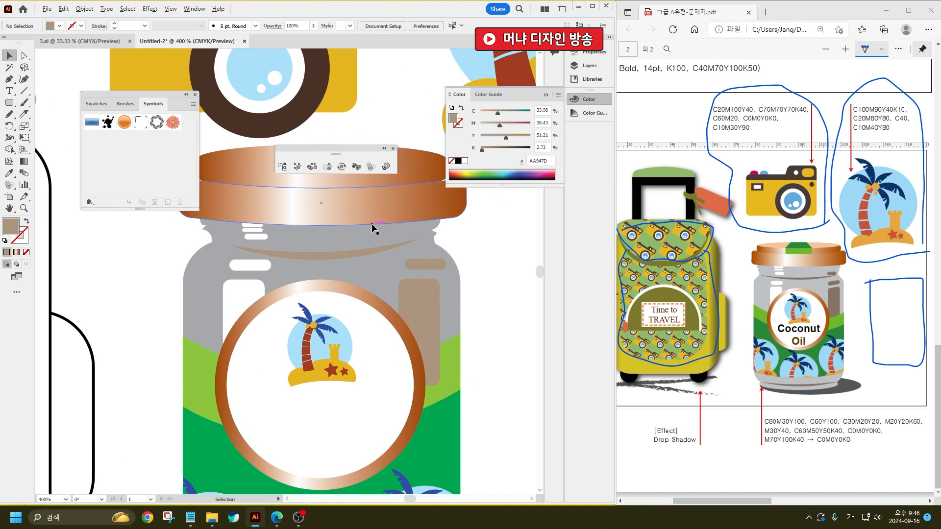
# - Add a smaller copy of the beige-brown shoulder shape on the right side of the jar's neck
pyautogui.scroll(1, 374, 224)
pyautogui.moveTo(471, 285); pyautogui.dragTo(435, 241)
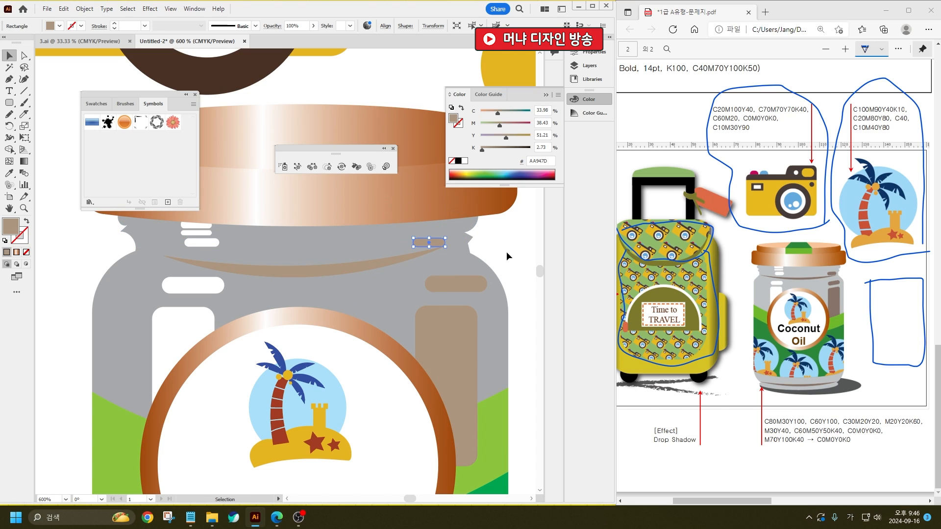
pyautogui.click(495, 266)
pyautogui.scroll(-2, 466, 290)
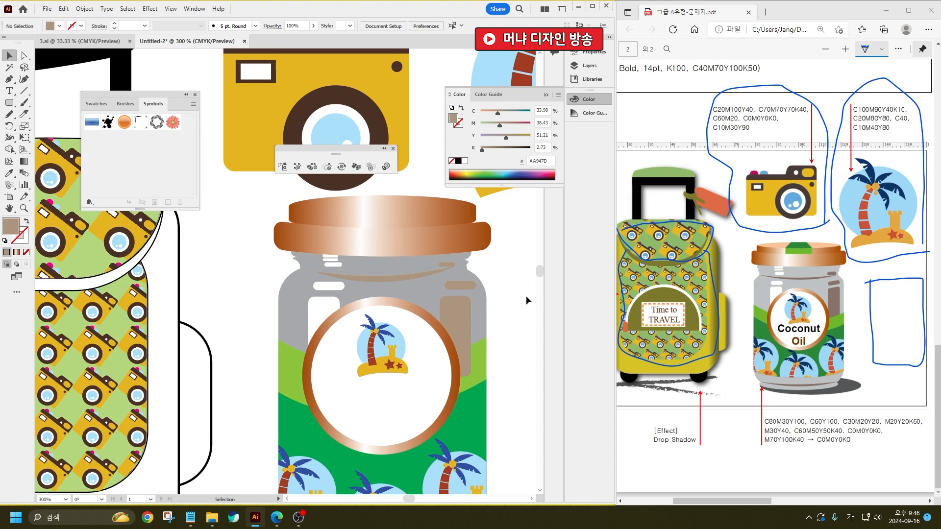
# - Ungroup the lid from the label ring and fill the lid's top ellipse with light tan C 8.4, M 26.14, Y 55.05, K 0
pyautogui.click(390, 211)
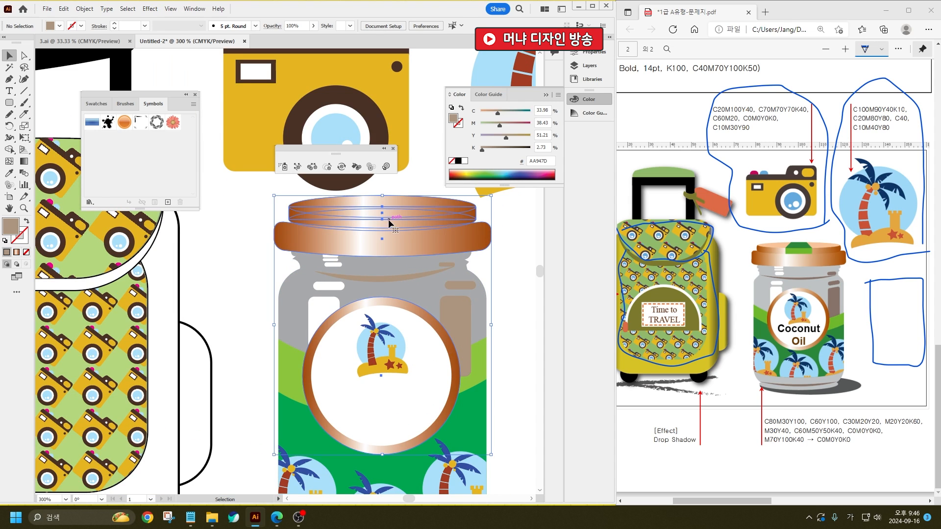
pyautogui.click(506, 240)
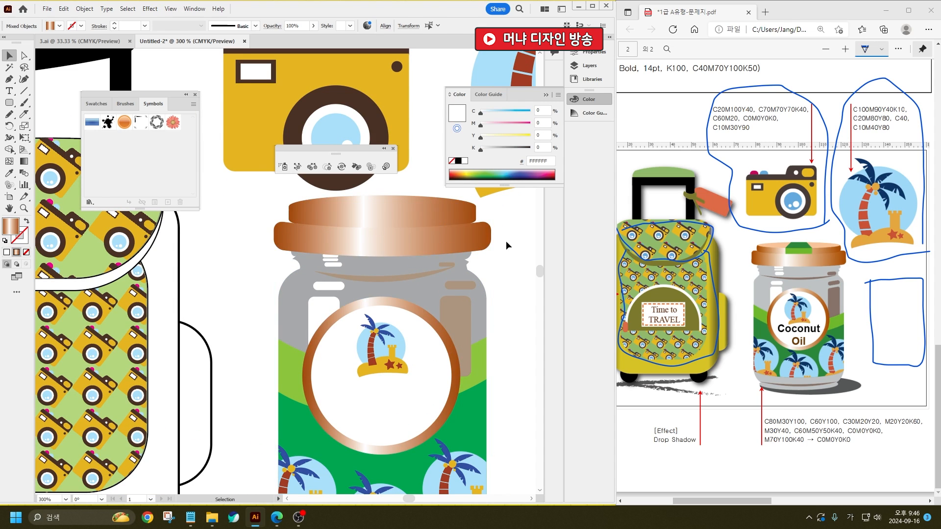
pyautogui.click(419, 201)
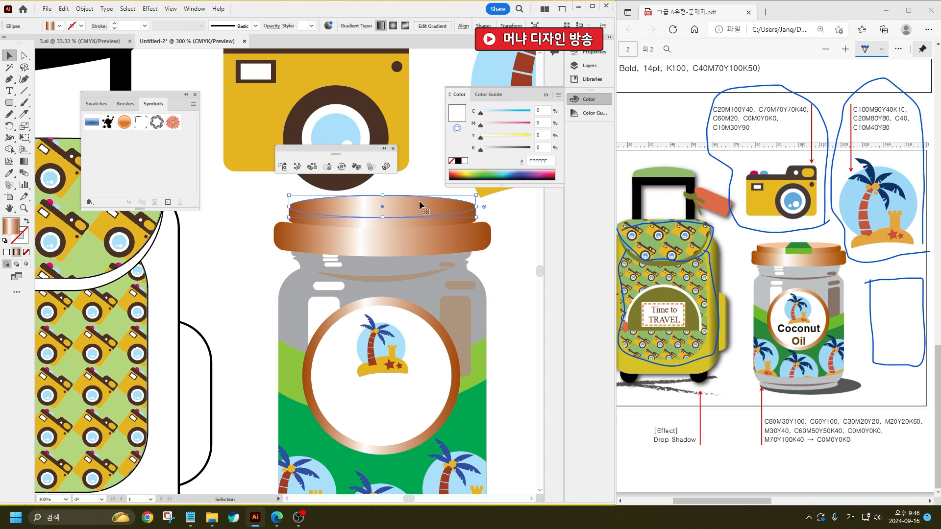
pyautogui.doubleClick(10, 226)
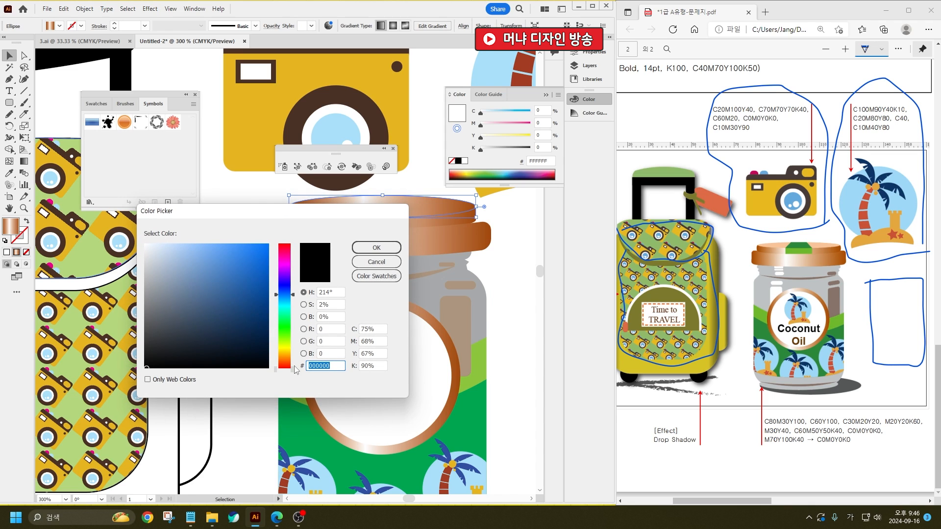
pyautogui.moveTo(293, 357); pyautogui.dragTo(289, 359)
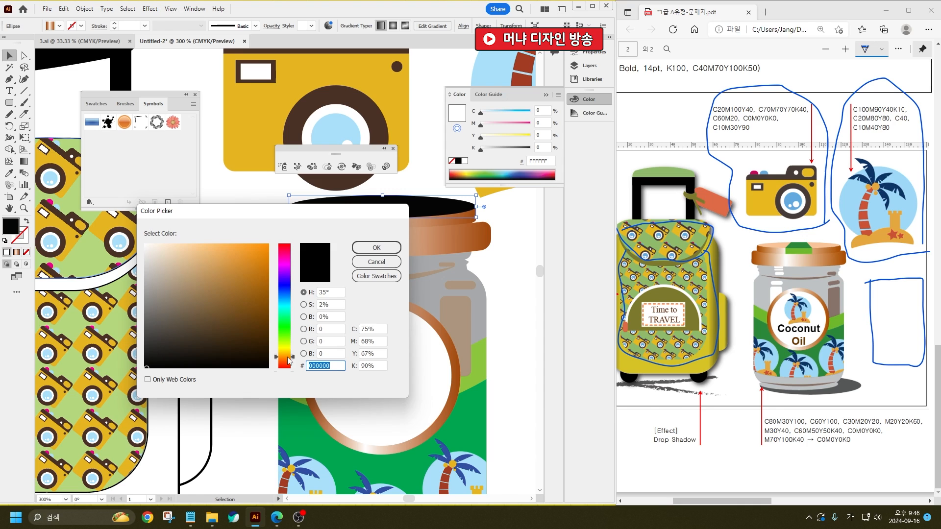
pyautogui.moveTo(209, 271)
pyautogui.mouseDown()
pyautogui.moveTo(190, 247)
pyautogui.moveTo(199, 253)
pyautogui.mouseUp()
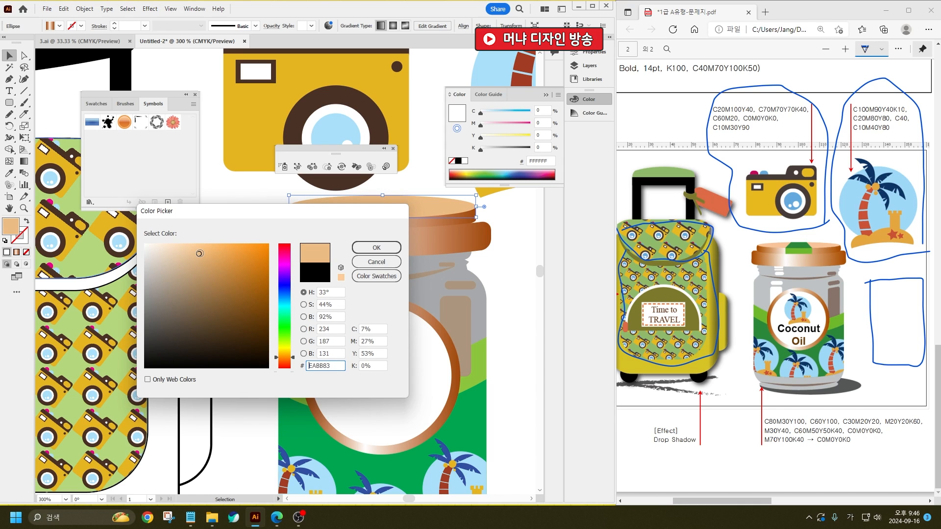
pyautogui.click(377, 248)
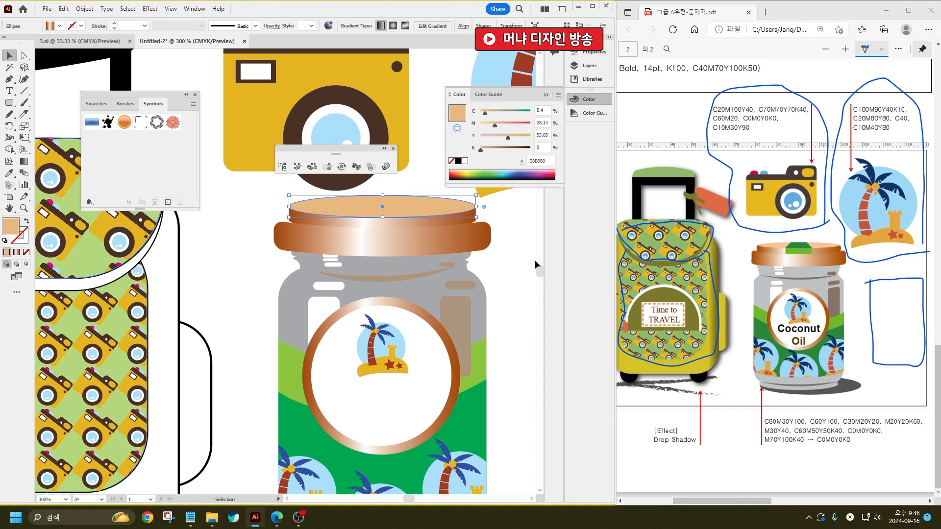
pyautogui.click(510, 260)
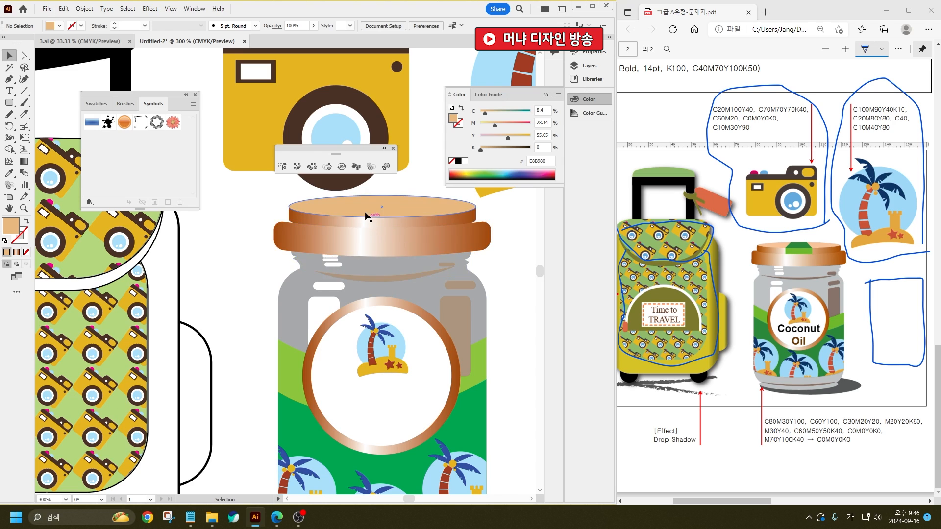
# - Cut the lid's tan top ellipse with the Knife along two slanted lines that widen toward the front edge
pyautogui.scroll(2, 367, 221)
pyautogui.click(360, 225)
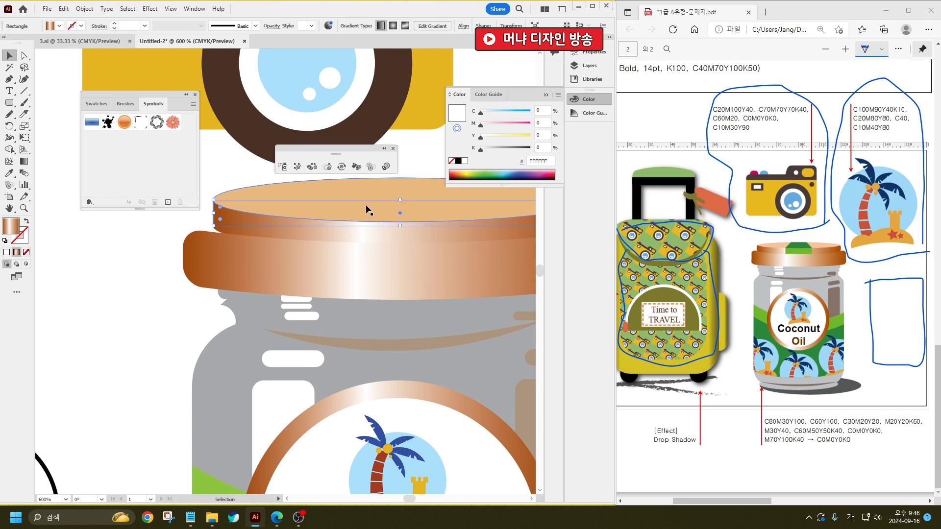
pyautogui.click(168, 254)
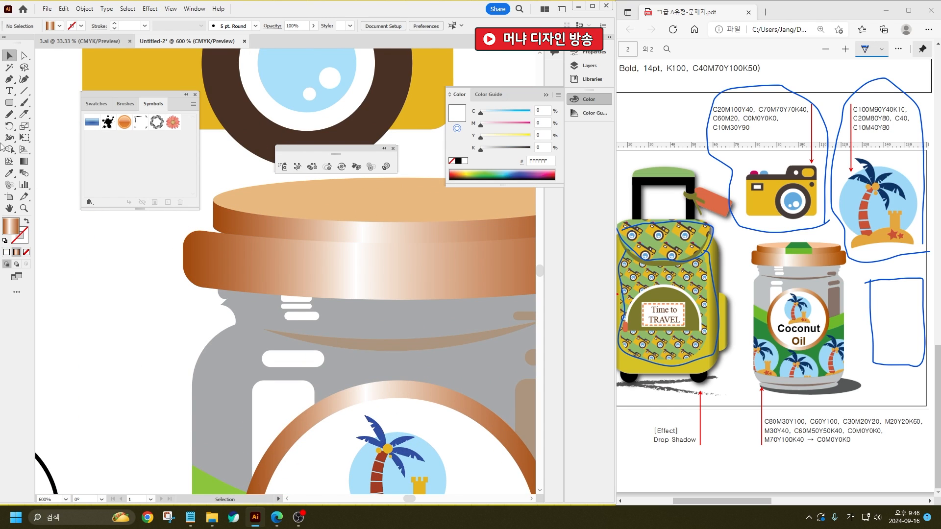
pyautogui.click(23, 114)
pyautogui.click(373, 199)
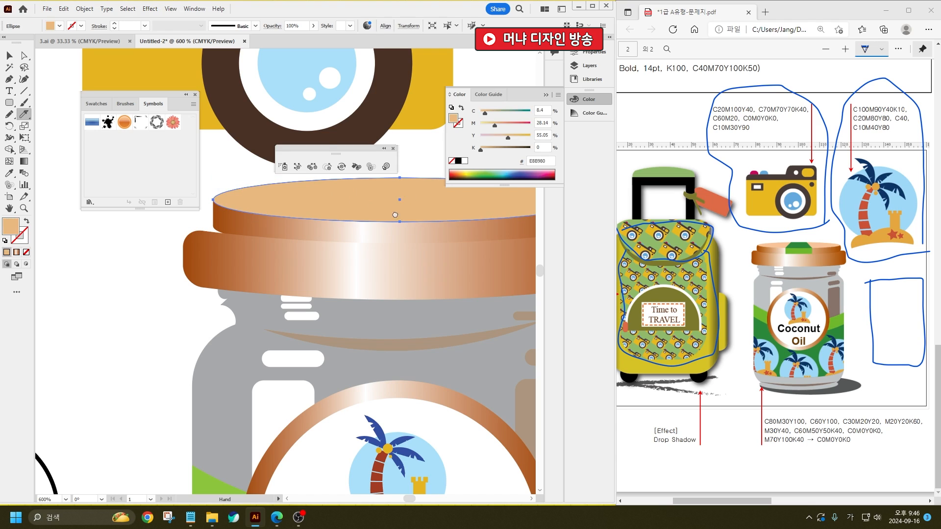
pyautogui.moveTo(375, 203)
pyautogui.mouseDown()
pyautogui.moveTo(338, 252)
pyautogui.moveTo(292, 277)
pyautogui.mouseUp()
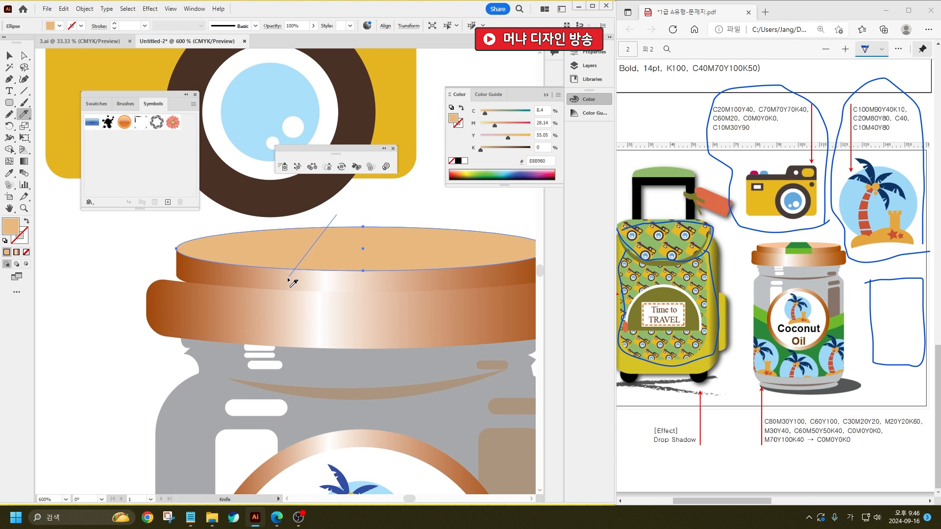
pyautogui.moveTo(356, 219); pyautogui.dragTo(384, 292)
pyautogui.keyDown('ctrl'); pyautogui.click(298, 273); pyautogui.keyUp('ctrl')
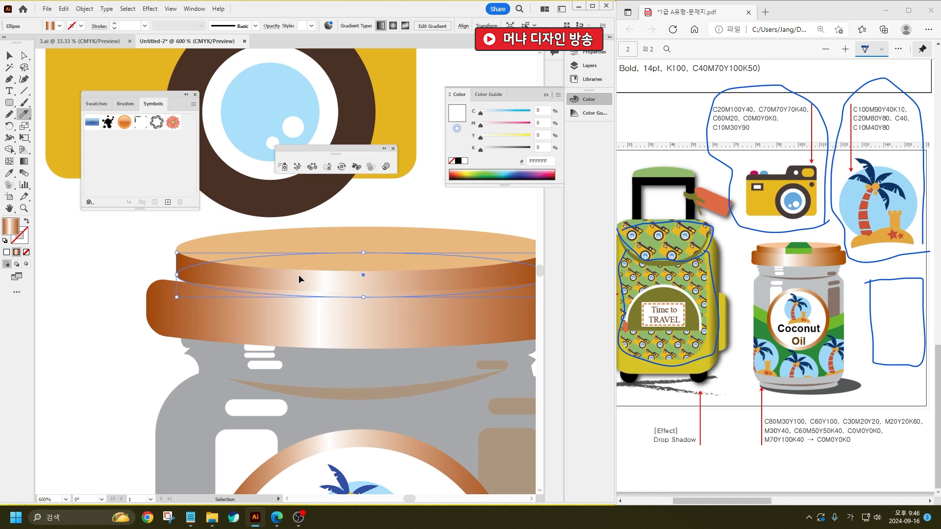
# - Fill the trapezoid piece cut from the middle of the lid's top with medium green
pyautogui.click(9, 57)
pyautogui.click(65, 242)
pyautogui.click(354, 240)
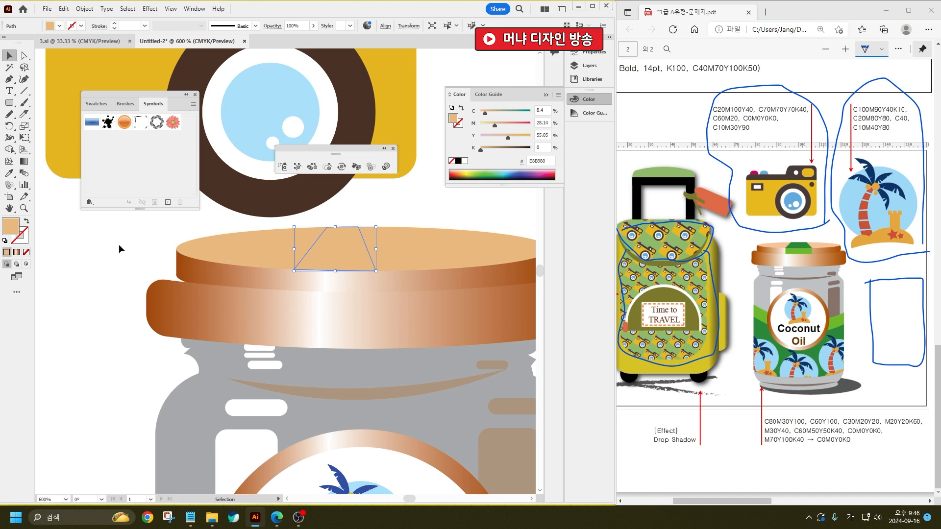
pyautogui.click(59, 25)
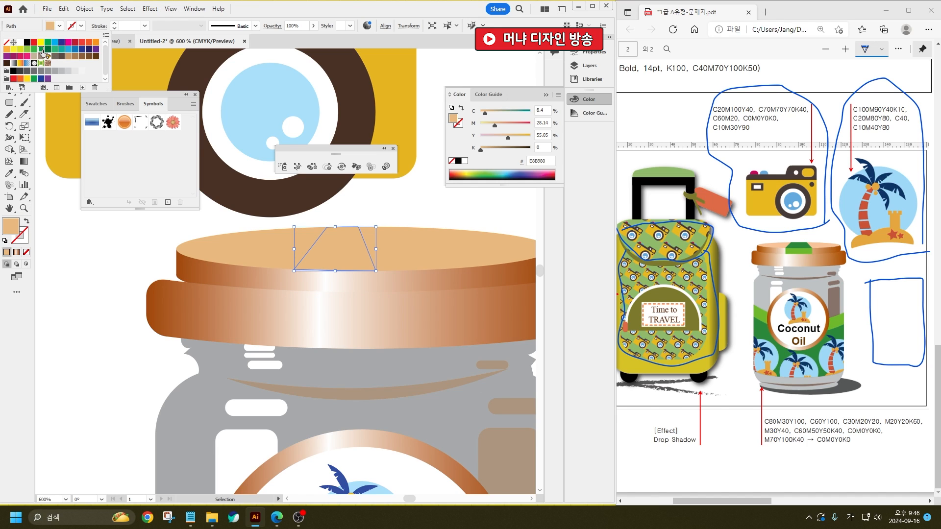
pyautogui.click(55, 86)
pyautogui.click(69, 296)
# - Try to cut the lid's upper side band with the Knife below both edges of the green piece, and undo the cuts
pyautogui.click(309, 288)
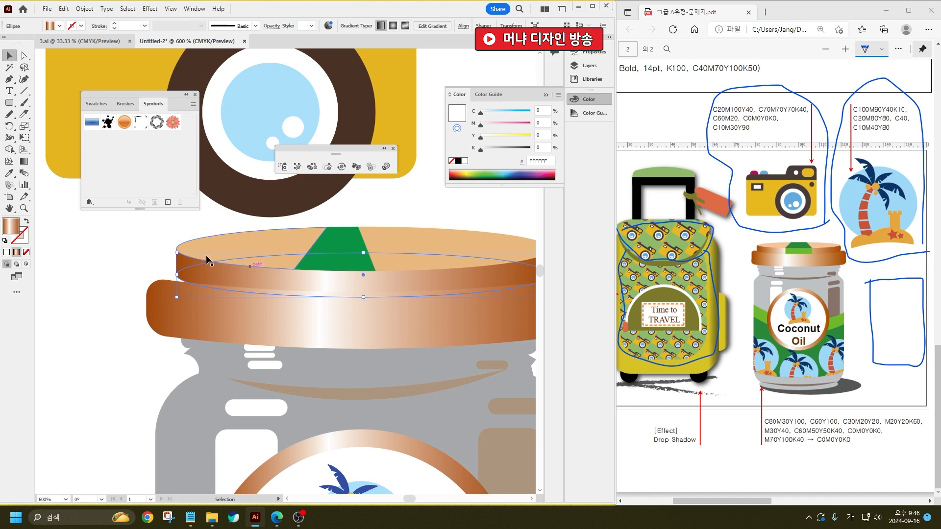
pyautogui.click(196, 272)
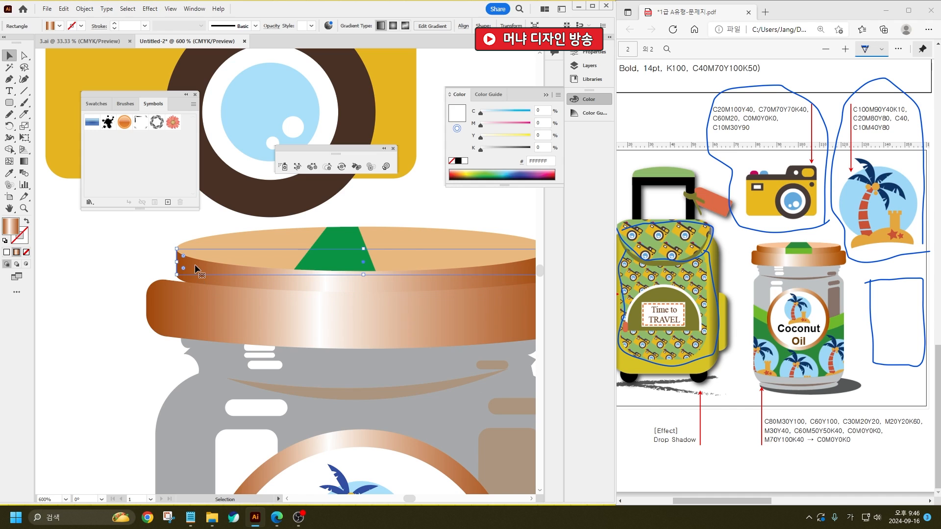
pyautogui.keyDown('shift'); pyautogui.click(220, 286); pyautogui.keyUp('shift')
pyautogui.click(24, 114)
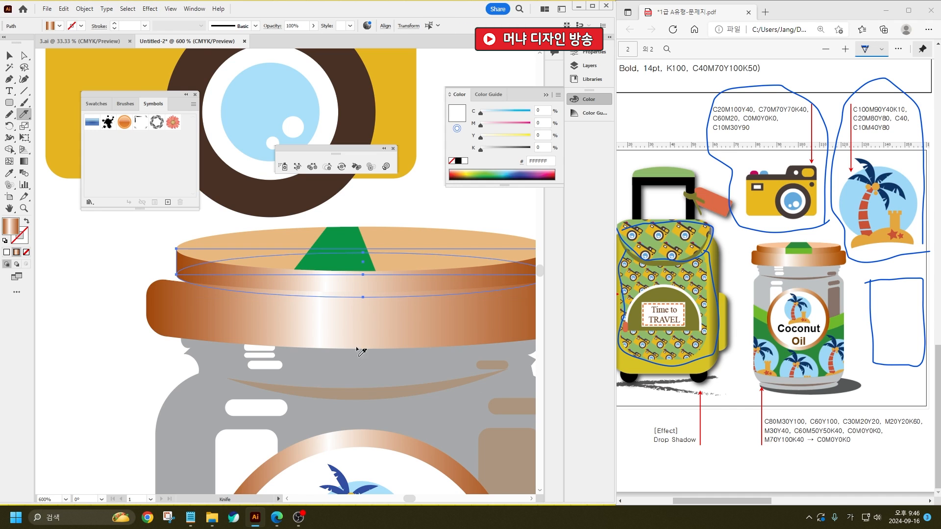
pyautogui.moveTo(292, 252); pyautogui.dragTo(295, 319)
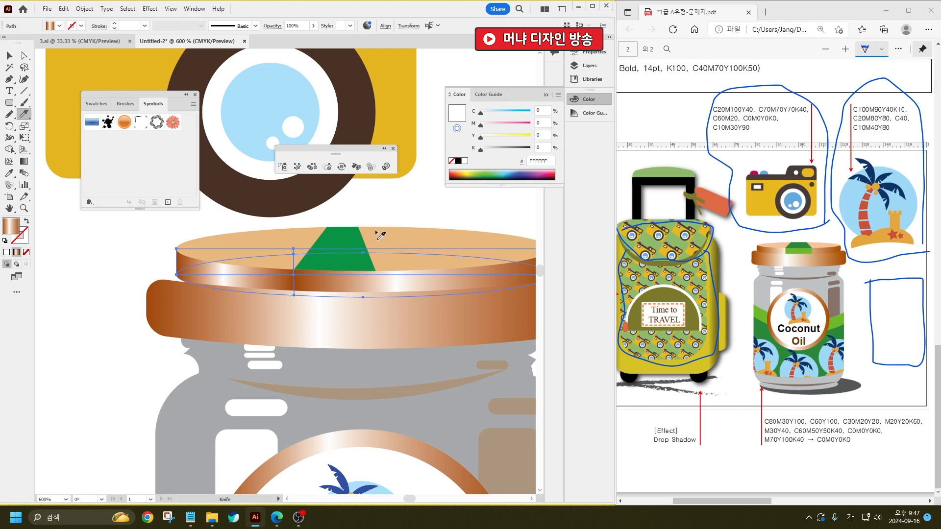
pyautogui.moveTo(376, 231); pyautogui.dragTo(374, 318)
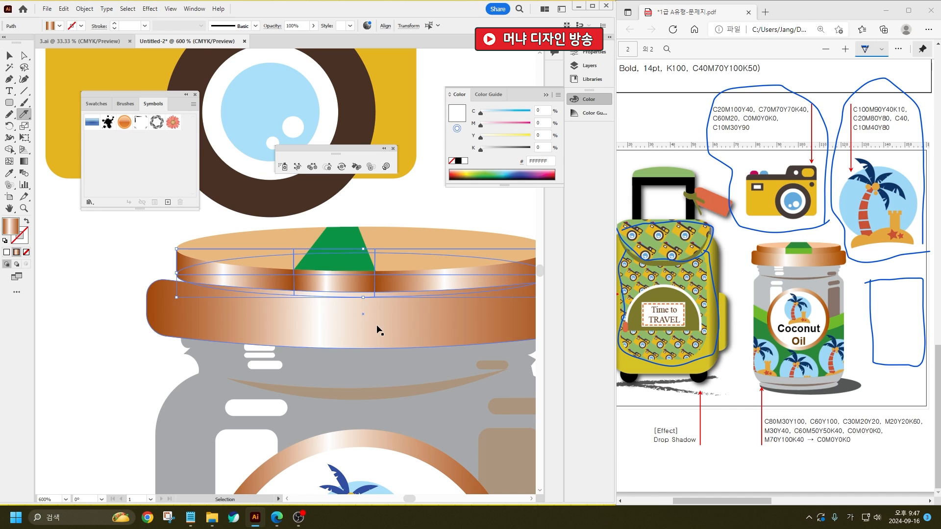
pyautogui.hotkey('ctrl', 'z')
pyautogui.hotkey('ctrl', 'z')
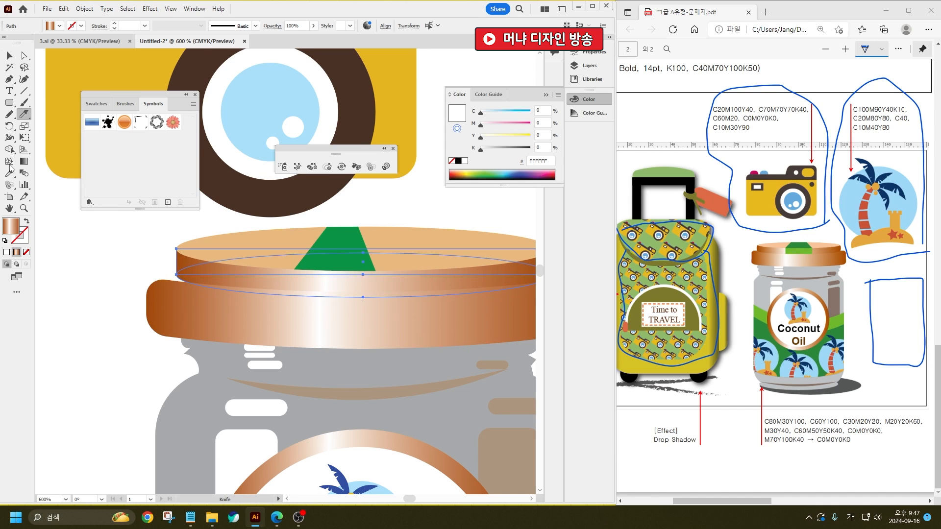
# - Draw a closed four-cornered panel about 7.6 mm wide with the Pen tool on the lid's upper side band, directly below the green trapezoid
pyautogui.click(9, 79)
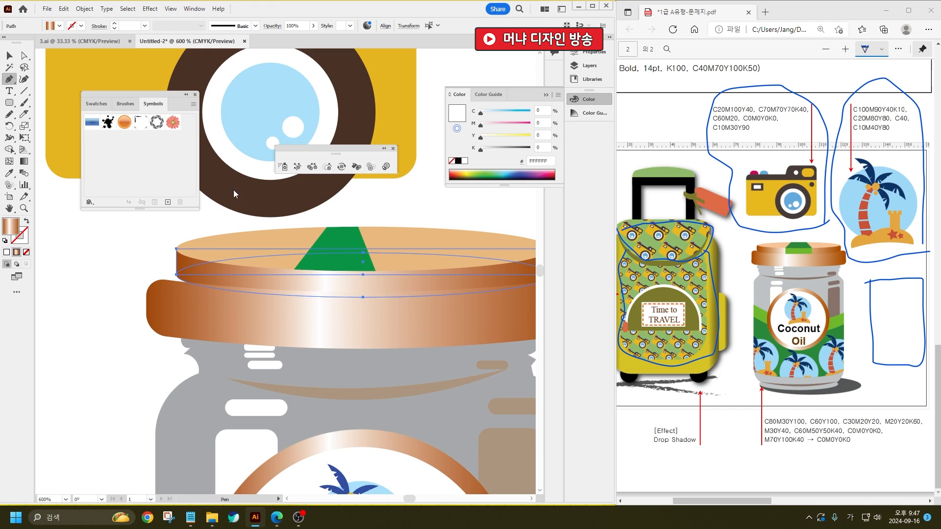
pyautogui.scroll(3, 307, 264)
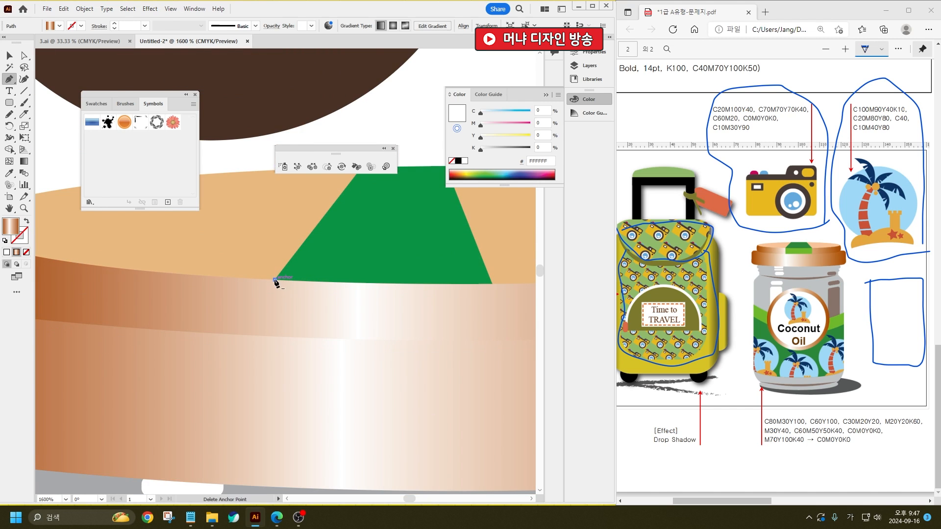
pyautogui.click(275, 280)
pyautogui.click(275, 336)
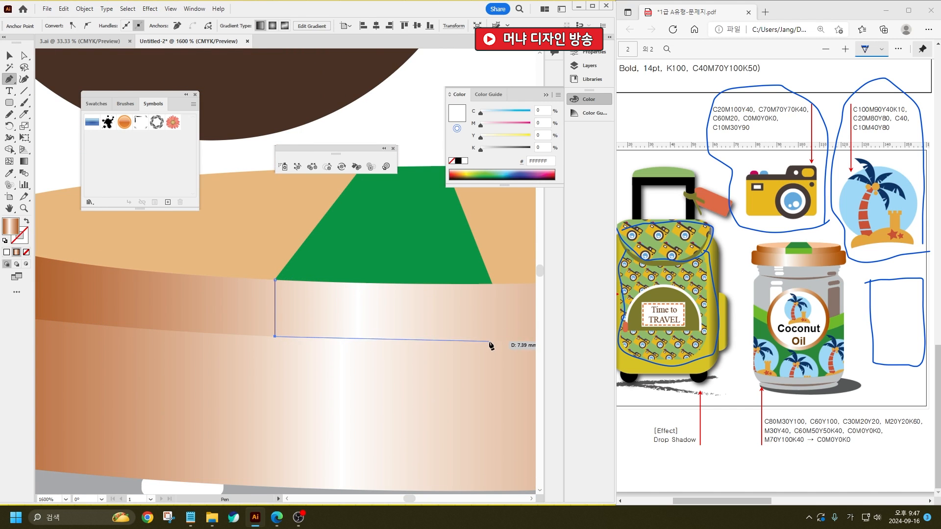
pyautogui.moveTo(498, 340); pyautogui.dragTo(510, 338)
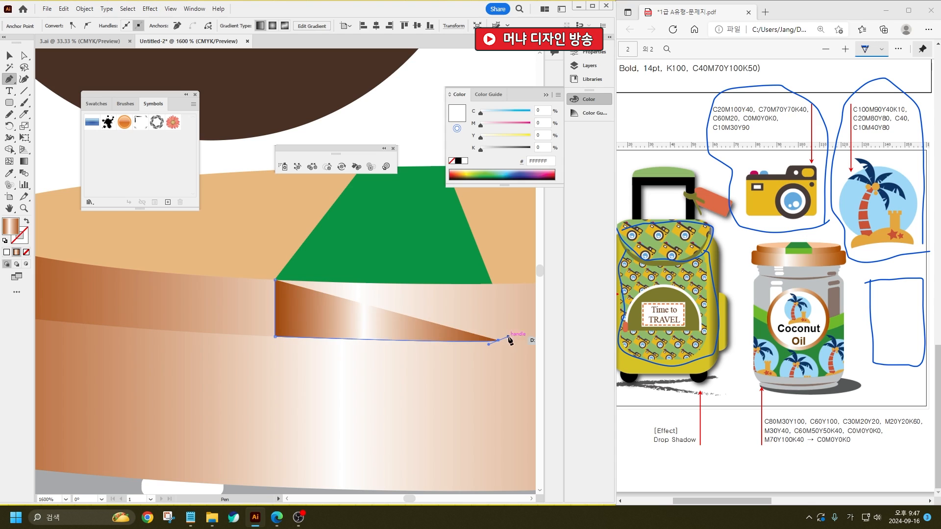
pyautogui.click(492, 283)
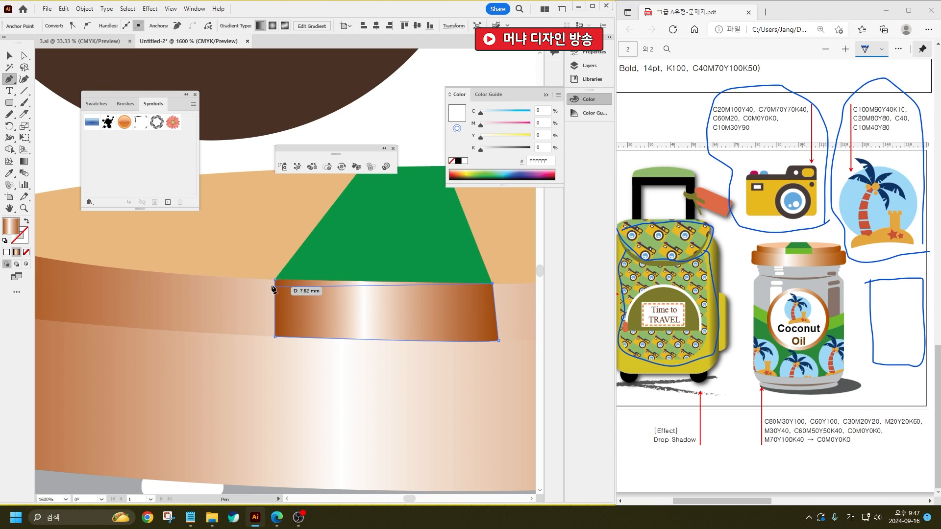
pyautogui.click(274, 281)
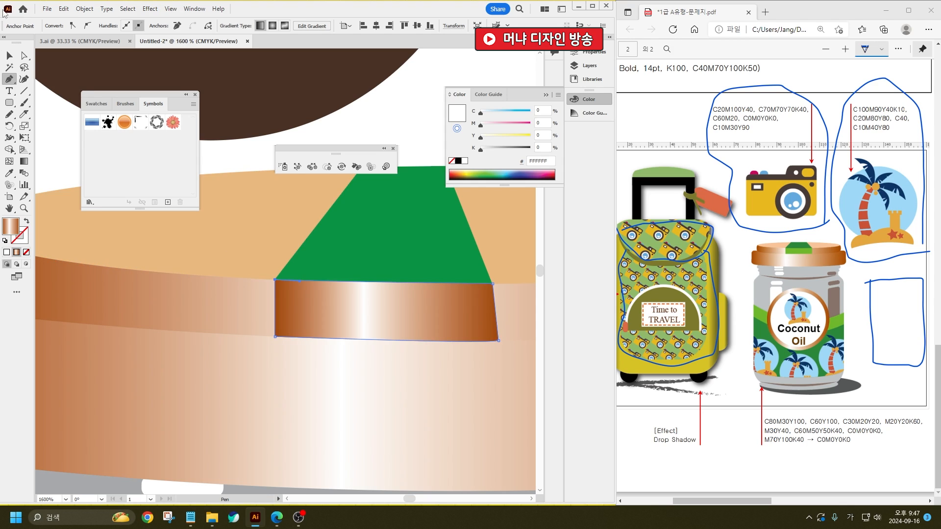
# - Fill the panel below the green trapezoid with light green C 50, M 0, Y 100, K 0
pyautogui.click(9, 55)
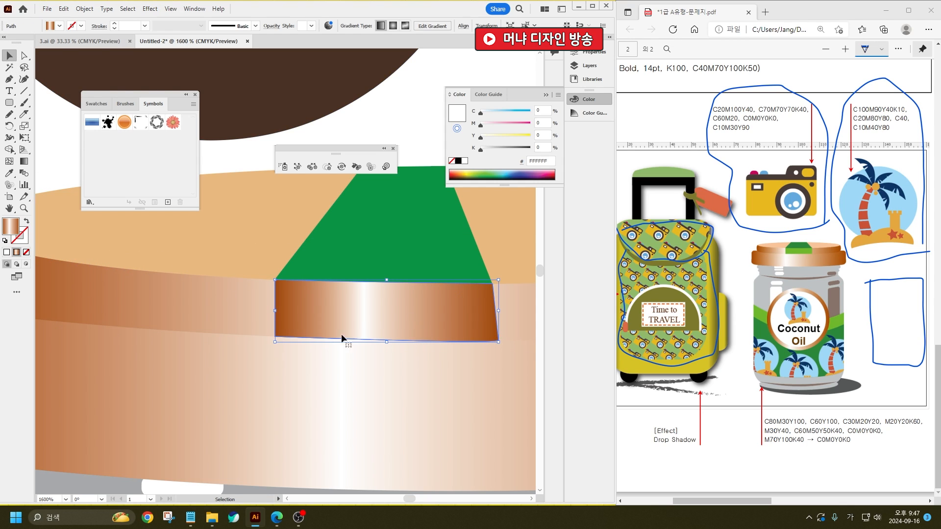
pyautogui.click(51, 26)
pyautogui.click(27, 50)
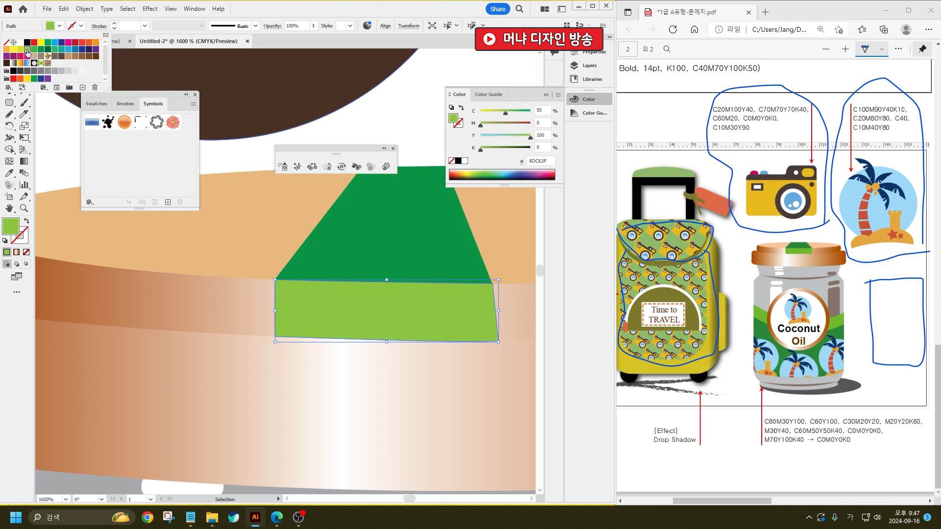
pyautogui.click(220, 294)
pyautogui.scroll(-6, 269, 313)
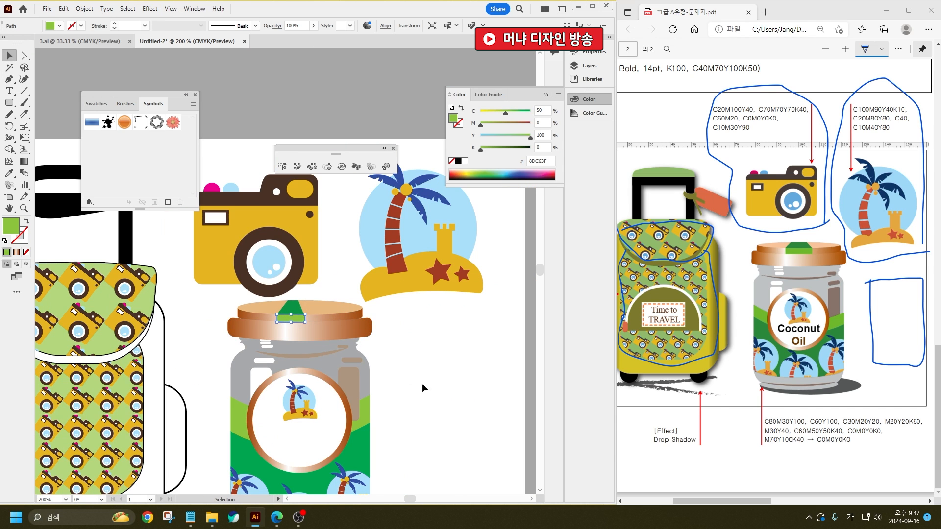
# - Move the dark gray ellipse up beneath the jar's base as a ground shadow, send it to the back and nudge it into place
pyautogui.click(427, 383)
pyautogui.scroll(-2, 436, 348)
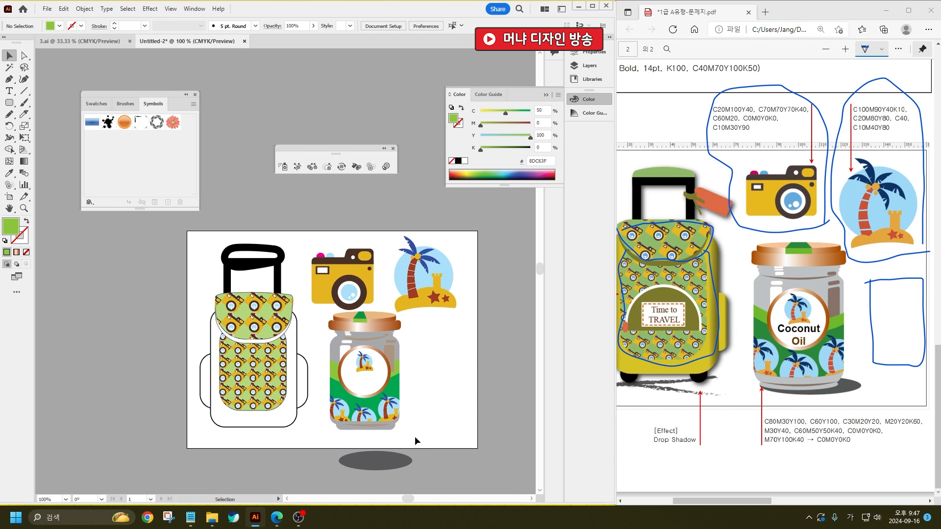
pyautogui.moveTo(402, 470); pyautogui.dragTo(402, 435)
pyautogui.hotkey('ctrl', 'shift', '[')
pyautogui.scroll(3, 323, 350)
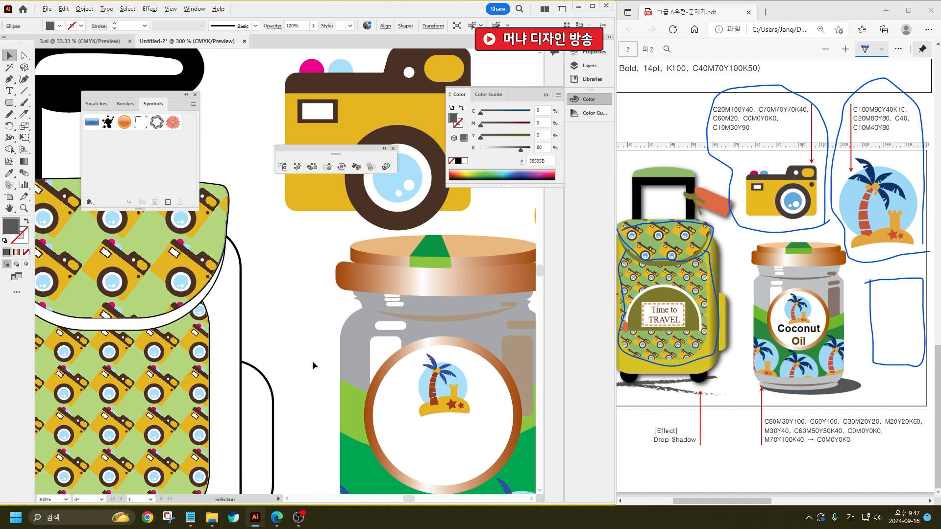
pyautogui.scroll(-1, 355, 286)
pyautogui.scroll(-4, 358, 260)
pyautogui.scroll(2, 390, 321)
pyautogui.scroll(2, 415, 350)
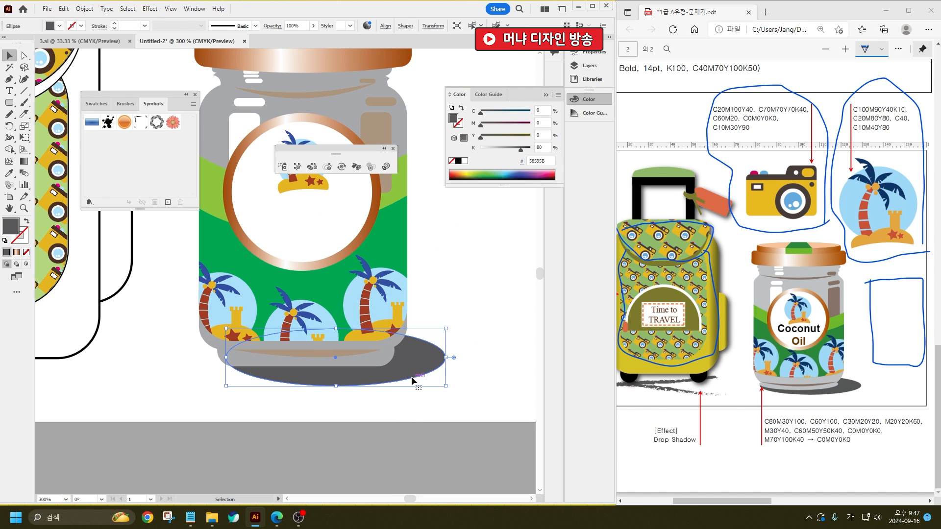
pyautogui.moveTo(409, 360); pyautogui.dragTo(402, 364)
pyautogui.click(334, 433)
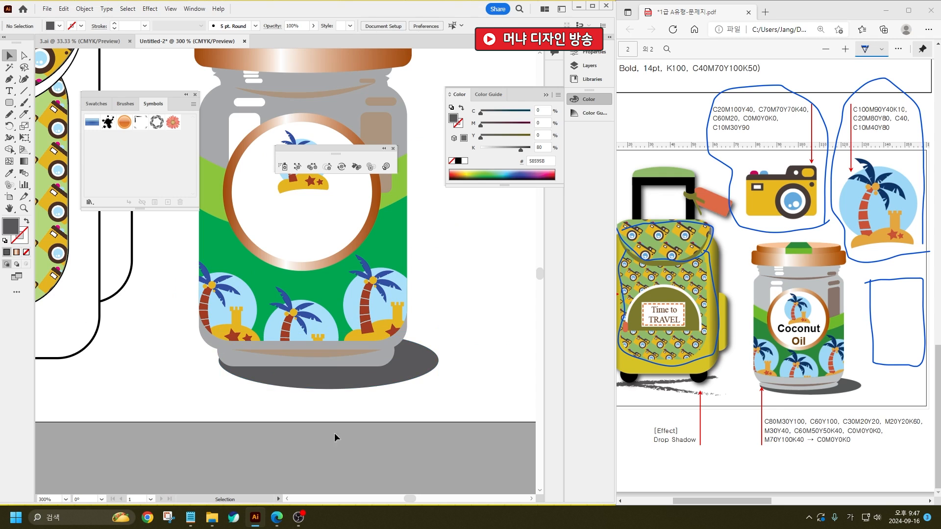
# - Move the camera illustration straight up about 3.4 mm, clear of the jar's lid
pyautogui.scroll(-2, 370, 430)
pyautogui.moveTo(370, 426); pyautogui.dragTo(269, 222)
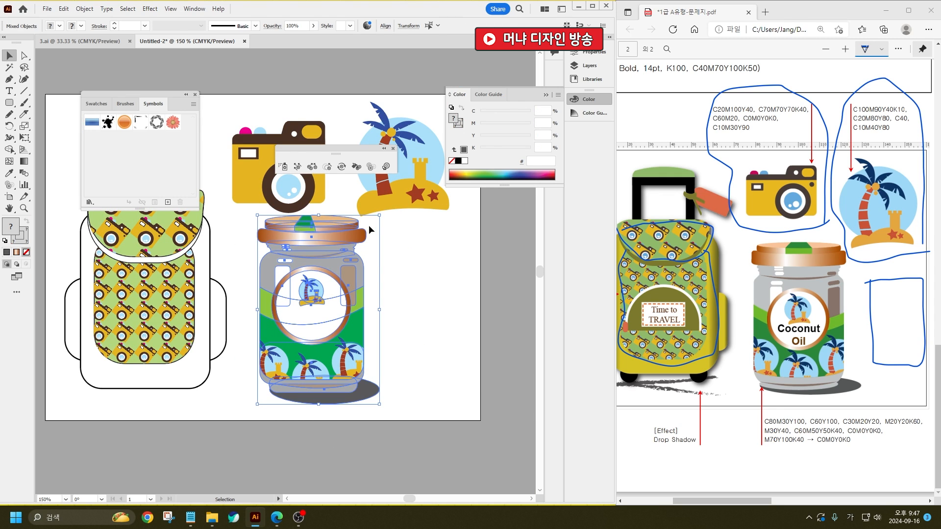
pyautogui.moveTo(332, 243); pyautogui.dragTo(331, 240)
pyautogui.moveTo(298, 206); pyautogui.dragTo(298, 197)
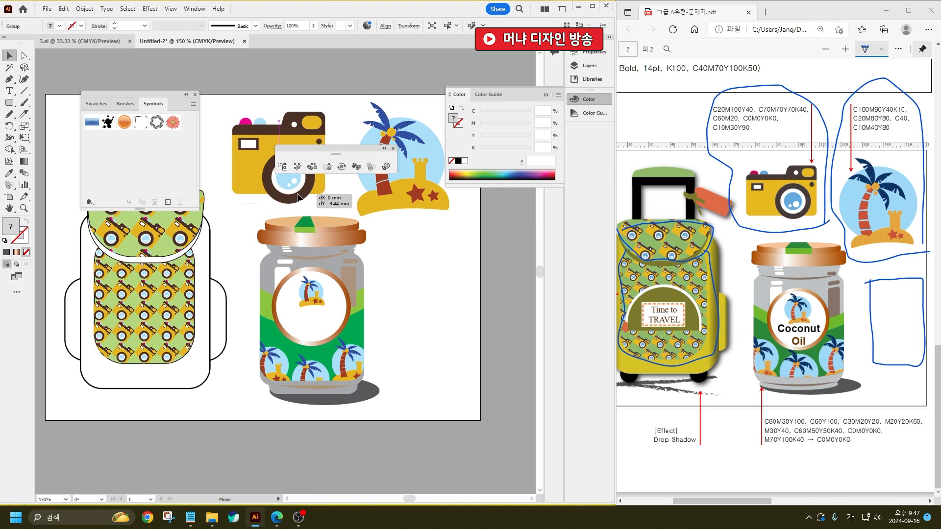
pyautogui.click(424, 213)
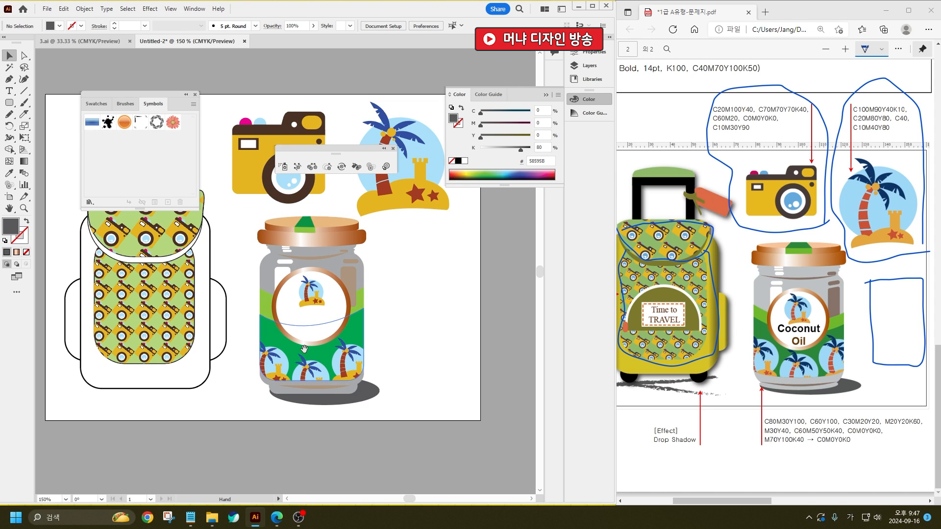
# - Slide the camera pattern overlay sideways off the bag's upper flap to expose the plain green shape beneath
pyautogui.moveTo(300, 356); pyautogui.dragTo(354, 367)
pyautogui.moveTo(275, 382); pyautogui.dragTo(368, 400)
pyautogui.moveTo(310, 379); pyautogui.dragTo(323, 396)
pyautogui.moveTo(327, 309); pyautogui.dragTo(302, 387)
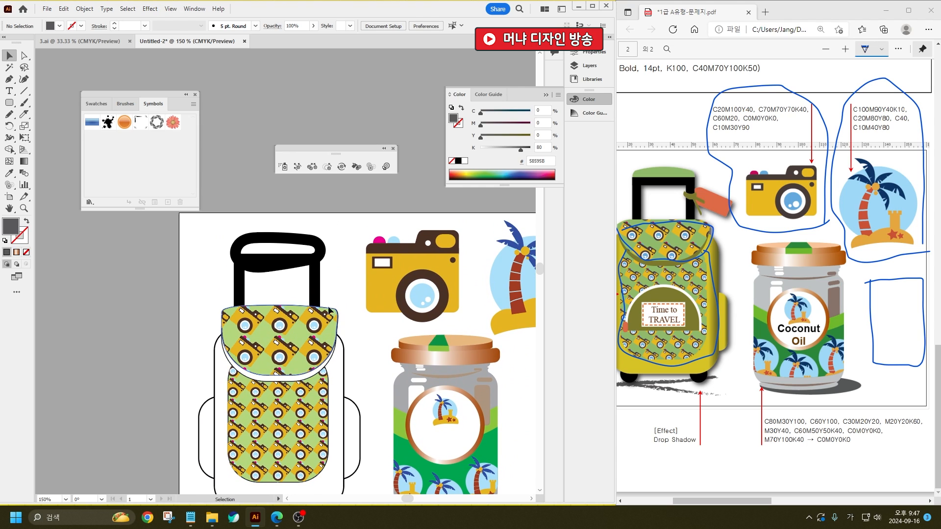
pyautogui.click(279, 239)
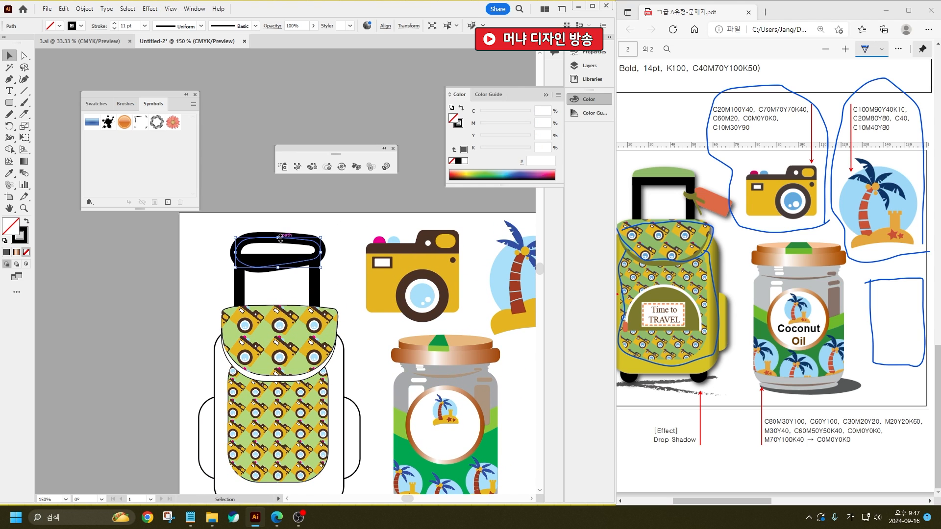
pyautogui.moveTo(302, 322); pyautogui.dragTo(242, 323)
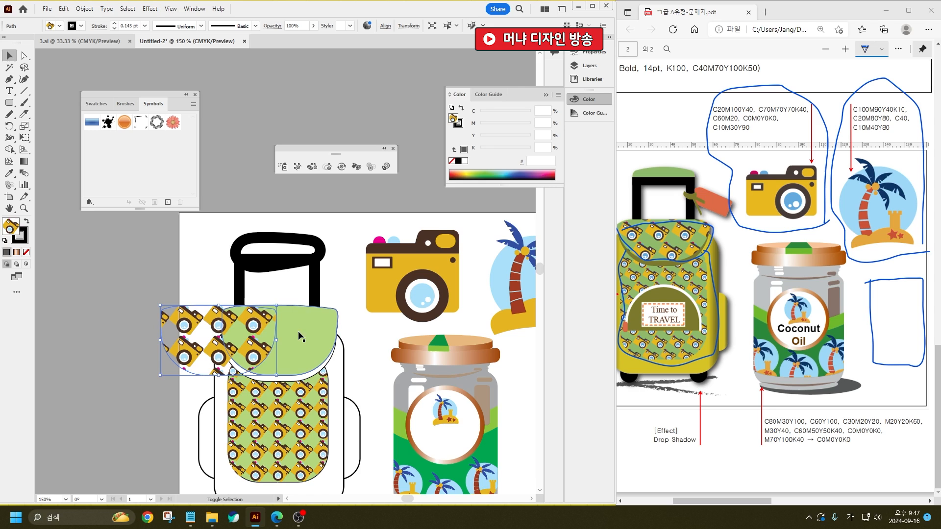
# - Apply the flap's light green fill and thin stroke to the rounded grip outline on the bag's handle with the Eyedropper
pyautogui.click(298, 336)
pyautogui.click(291, 245)
pyautogui.click(291, 241)
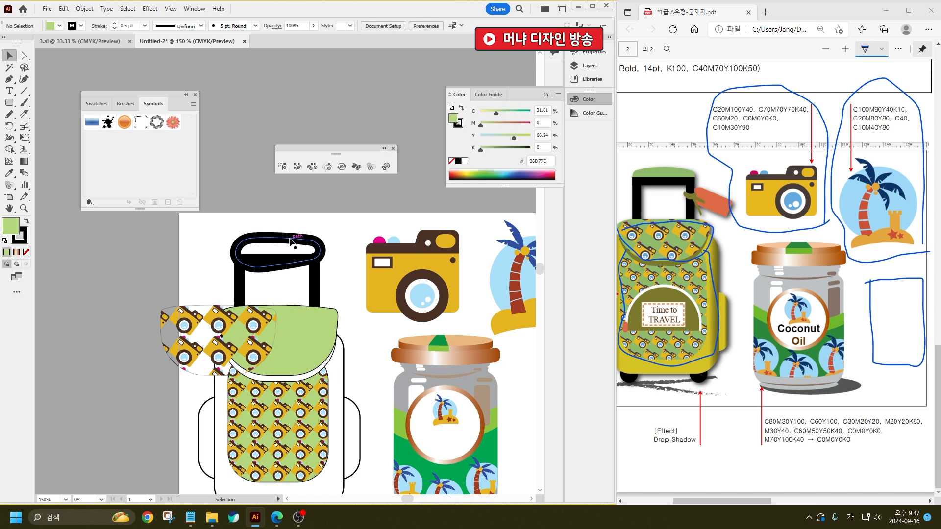
pyautogui.click(9, 172)
pyautogui.click(295, 336)
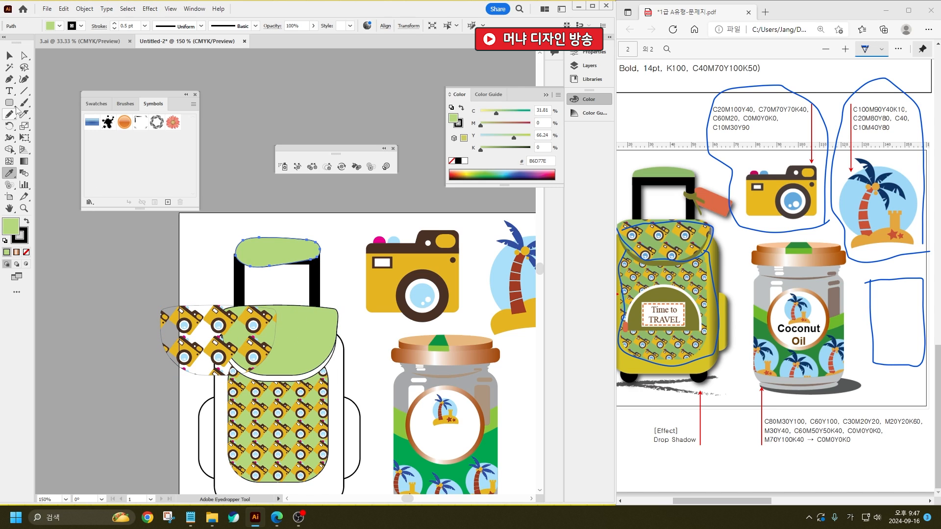
# - Move the camera pattern overlay back over the bag's green upper flap
pyautogui.click(9, 56)
pyautogui.click(275, 178)
pyautogui.moveTo(252, 339); pyautogui.dragTo(314, 336)
# - Cut the green handle grip horizontally with the Knife and delete the lower piece covering the black handle bar
pyautogui.click(275, 244)
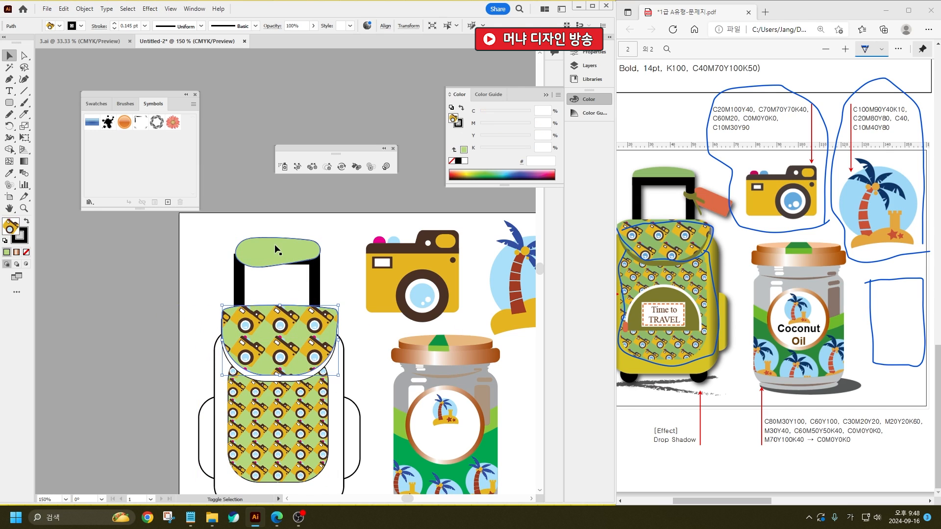
pyautogui.click(30, 123)
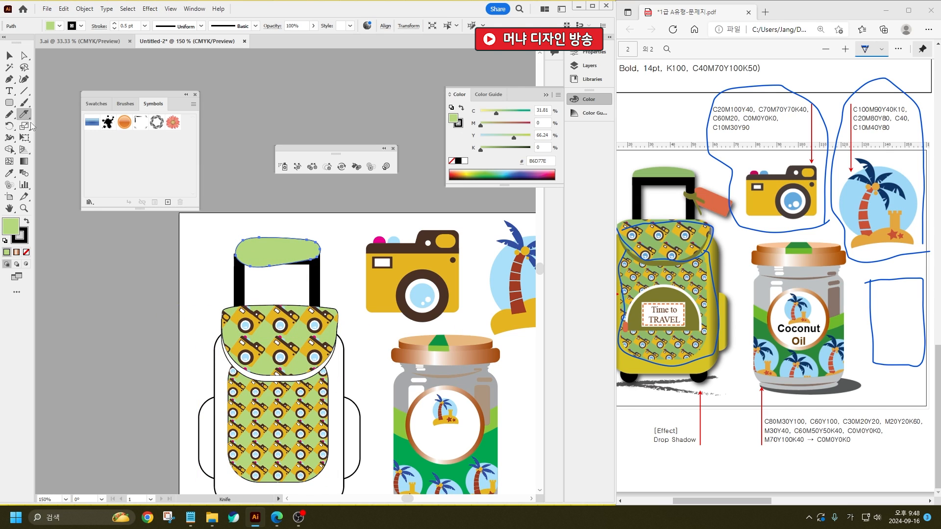
pyautogui.moveTo(230, 264); pyautogui.dragTo(349, 252)
pyautogui.press('v')
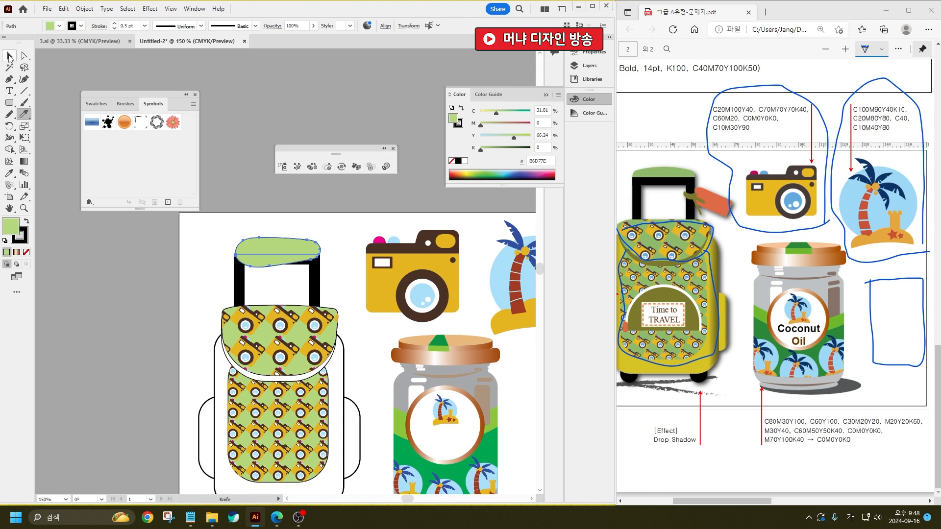
pyautogui.click(313, 125)
pyautogui.click(263, 258)
pyautogui.press('Delete')
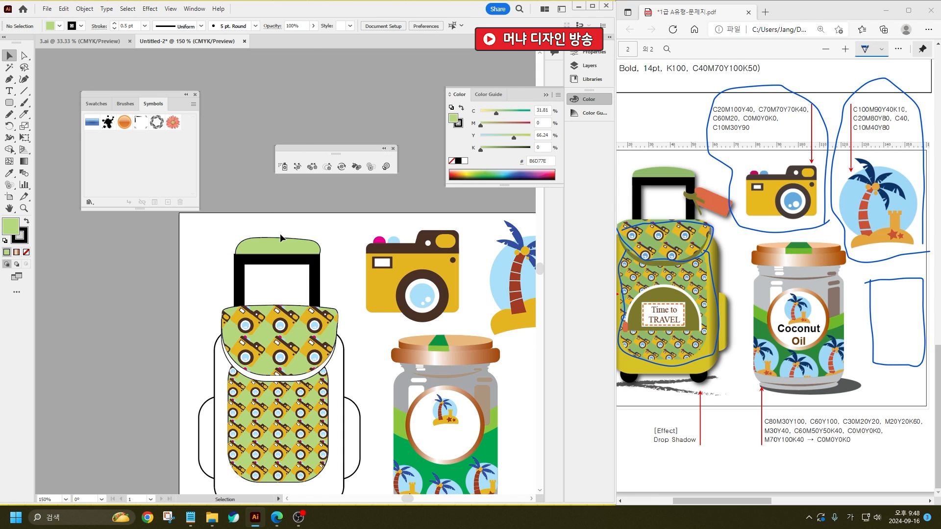
# - Stretch the green grip to line up with the black handle's outer edge and remove its stroke
pyautogui.click(280, 240)
pyautogui.scroll(2, 250, 227)
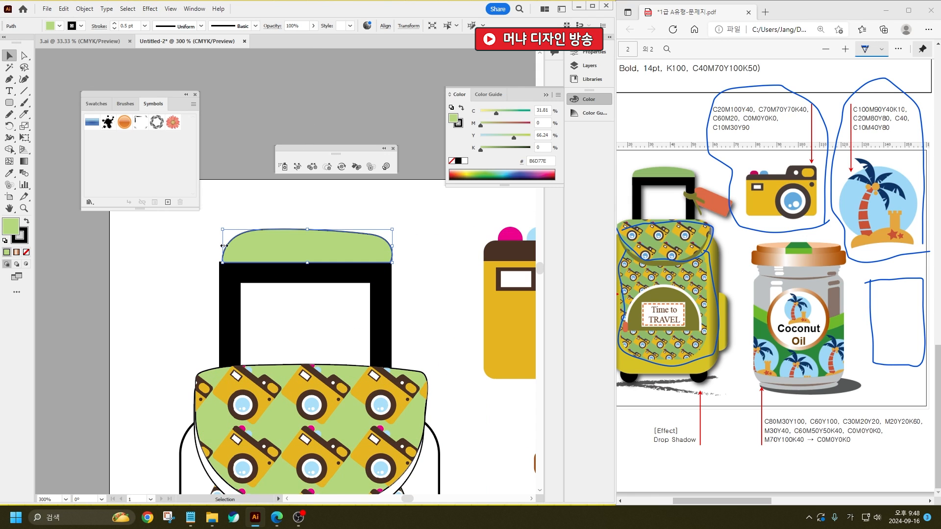
pyautogui.moveTo(223, 246); pyautogui.dragTo(219, 246)
pyautogui.click(81, 26)
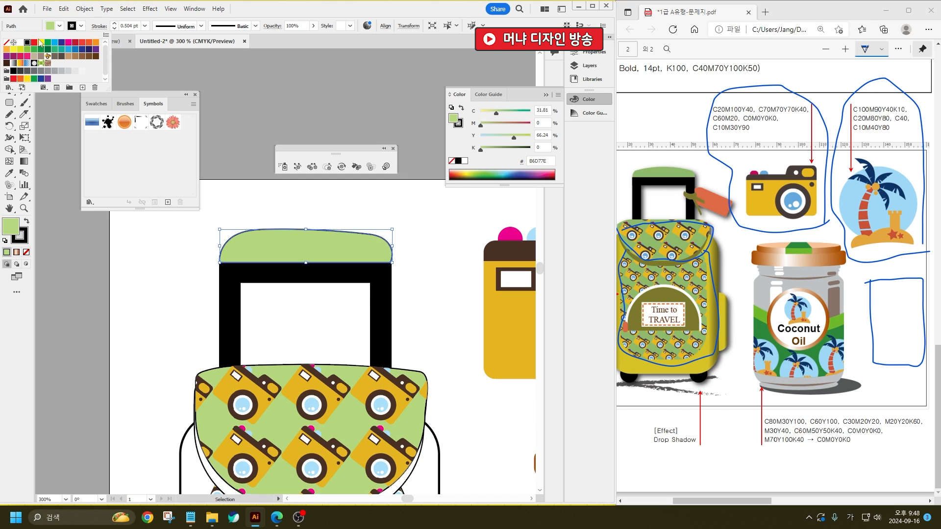
pyautogui.click(6, 43)
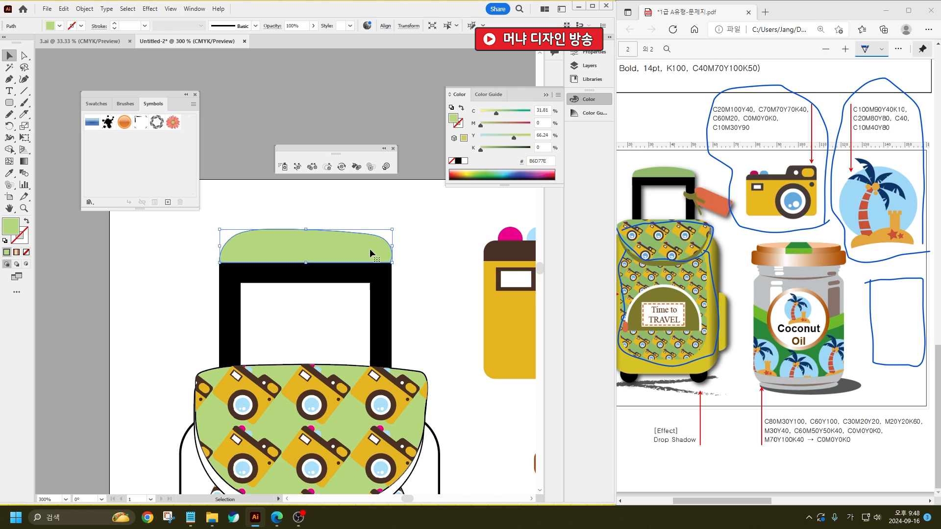
# - Lower the green grip slightly onto the black handle bar and send it to the back
pyautogui.moveTo(369, 244); pyautogui.dragTo(369, 246)
pyautogui.hotkey('ctrl', 'shift', '[')
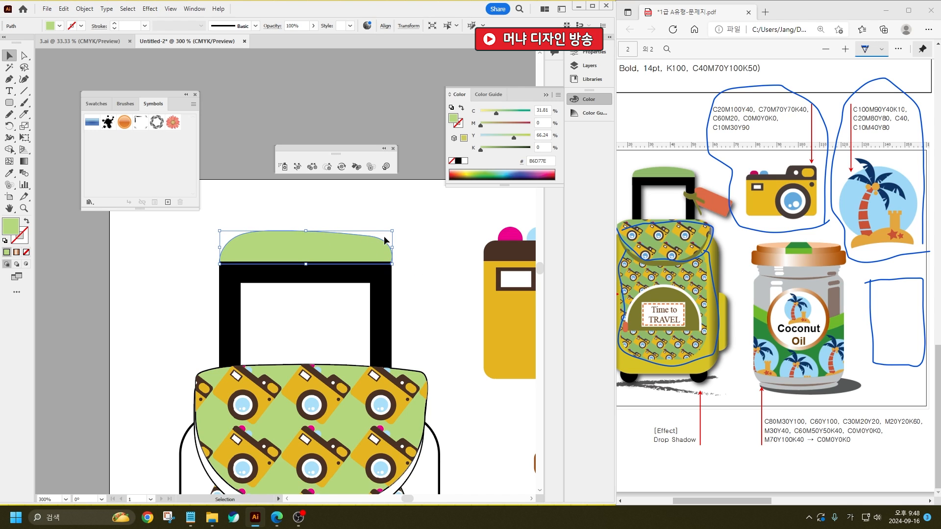
pyautogui.click(415, 261)
# - Draw a curved band across the handle's right post and two loose strands beside it with the Pencil tool
pyautogui.scroll(-4, 411, 258)
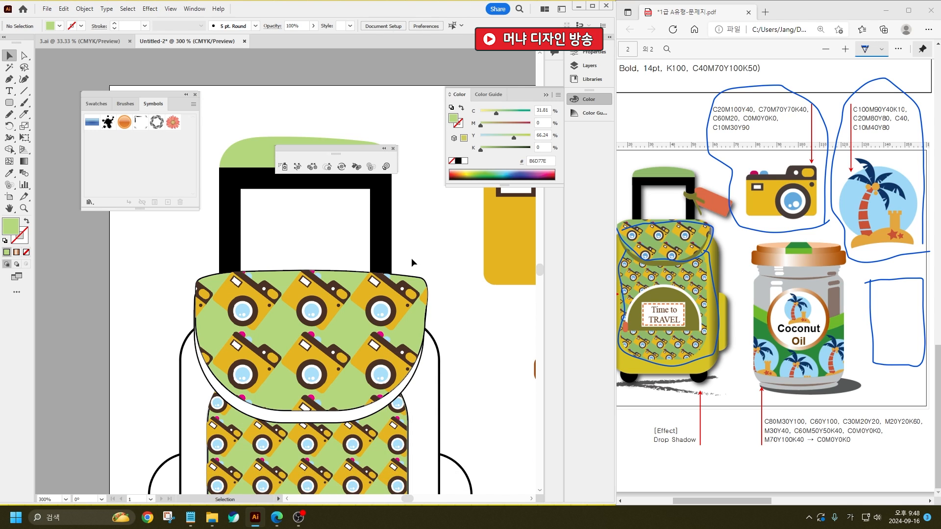
pyautogui.scroll(3, 417, 199)
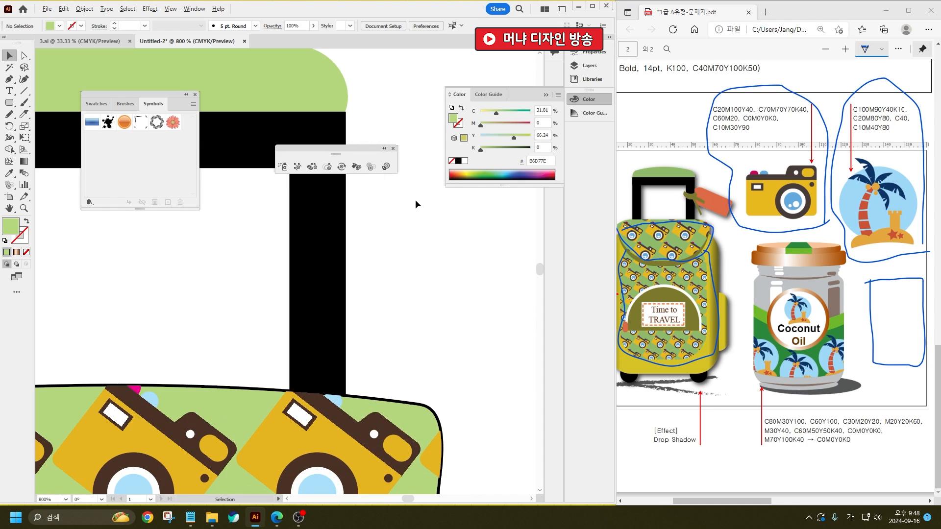
pyautogui.click(9, 114)
pyautogui.moveTo(289, 212)
pyautogui.mouseDown()
pyautogui.moveTo(314, 219)
pyautogui.moveTo(346, 202)
pyautogui.moveTo(340, 219)
pyautogui.moveTo(296, 218)
pyautogui.moveTo(381, 268)
pyautogui.moveTo(391, 289)
pyautogui.mouseUp()
pyautogui.hotkey('ctrl', 'z')
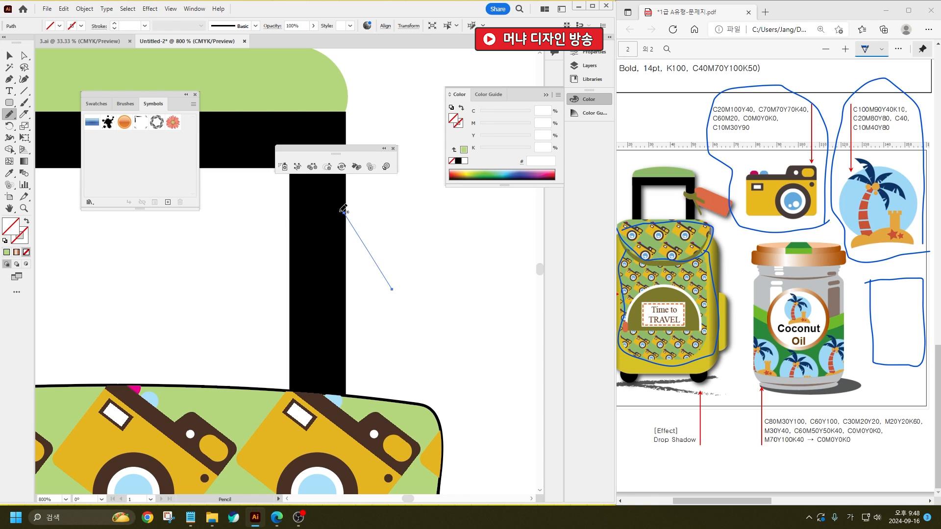
pyautogui.moveTo(346, 207); pyautogui.dragTo(392, 228)
# - Give the curved band and both strands a green stroke with a weight of 2 pt
pyautogui.click(9, 55)
pyautogui.moveTo(432, 326)
pyautogui.mouseDown()
pyautogui.moveTo(361, 196)
pyautogui.moveTo(343, 195)
pyautogui.mouseUp()
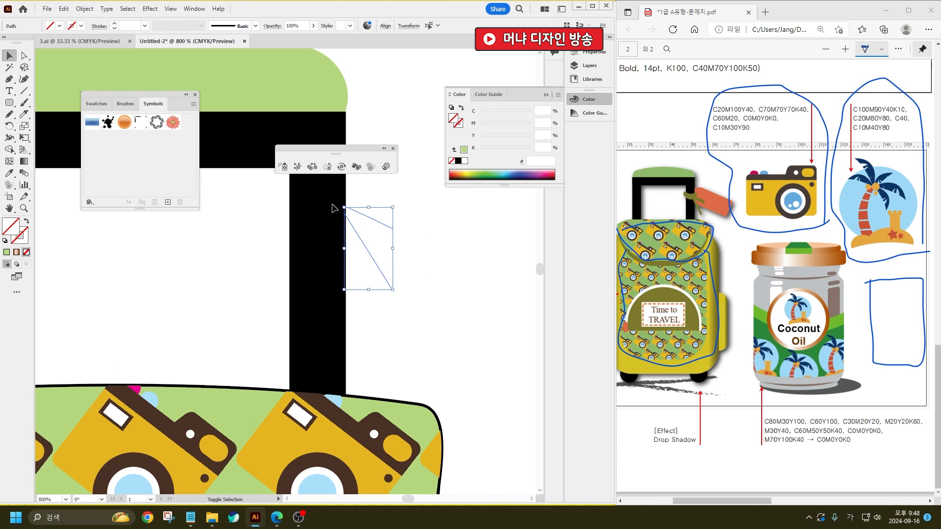
pyautogui.keyDown('shift'); pyautogui.click(338, 214); pyautogui.keyUp('shift')
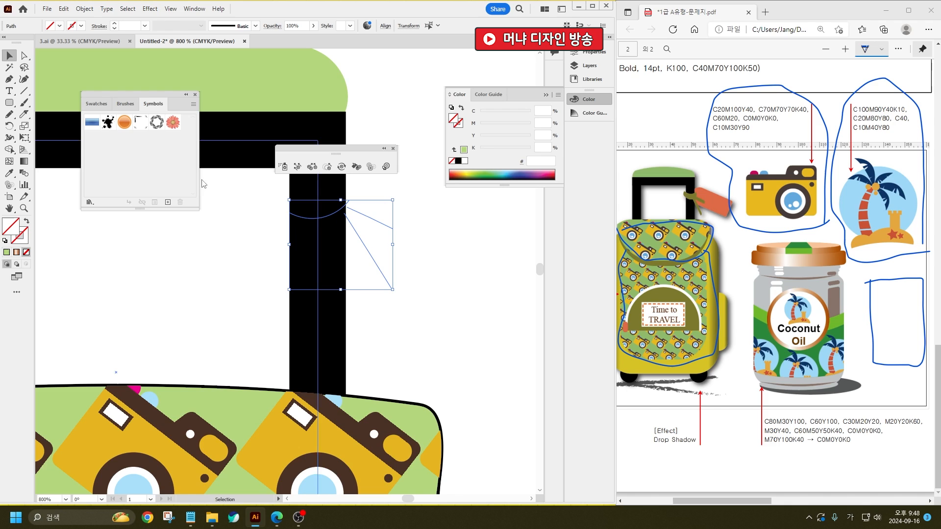
pyautogui.click(81, 26)
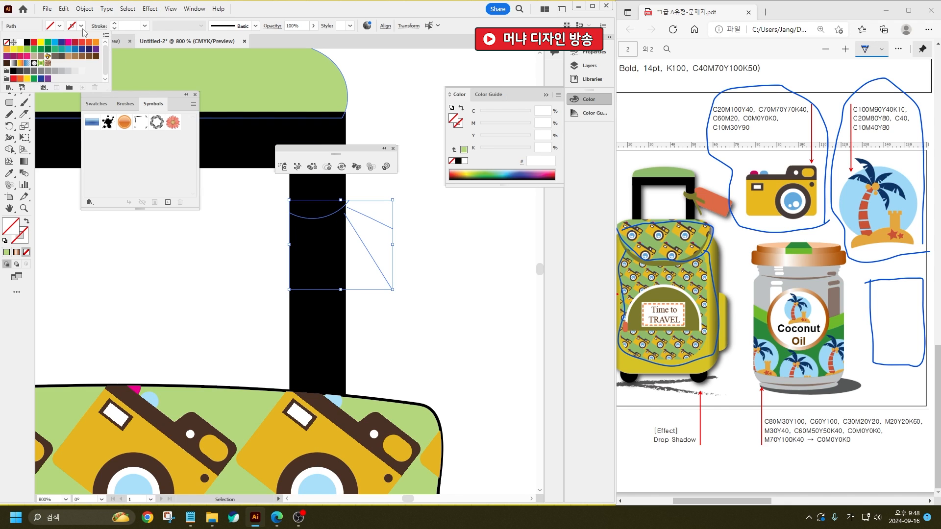
pyautogui.click(40, 49)
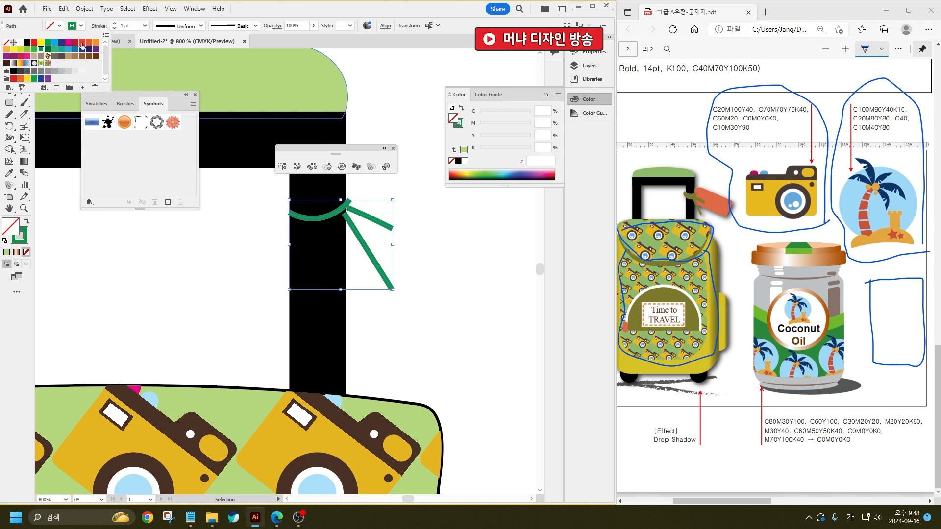
pyautogui.click(127, 25)
pyautogui.scroll(5, 127, 25)
pyautogui.scroll(-4, 128, 25)
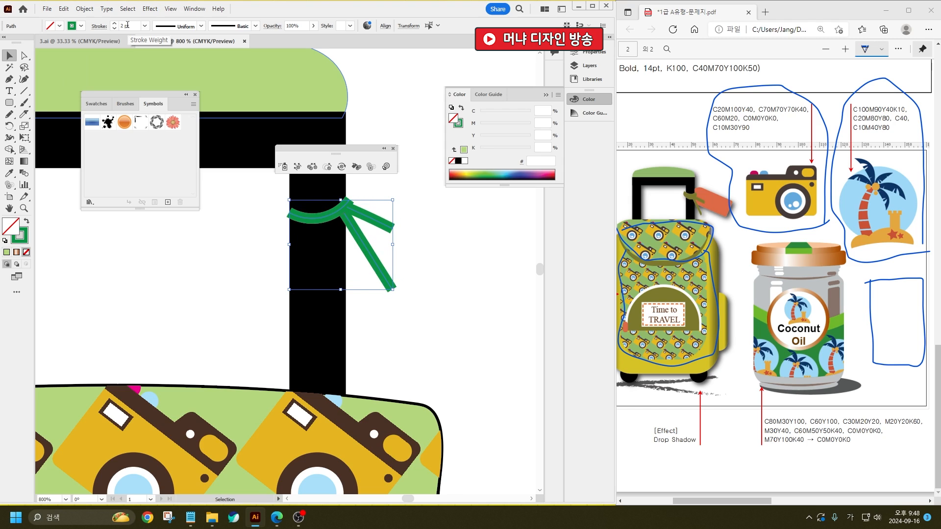
pyautogui.scroll(-1, 128, 25)
pyautogui.scroll(1, 128, 25)
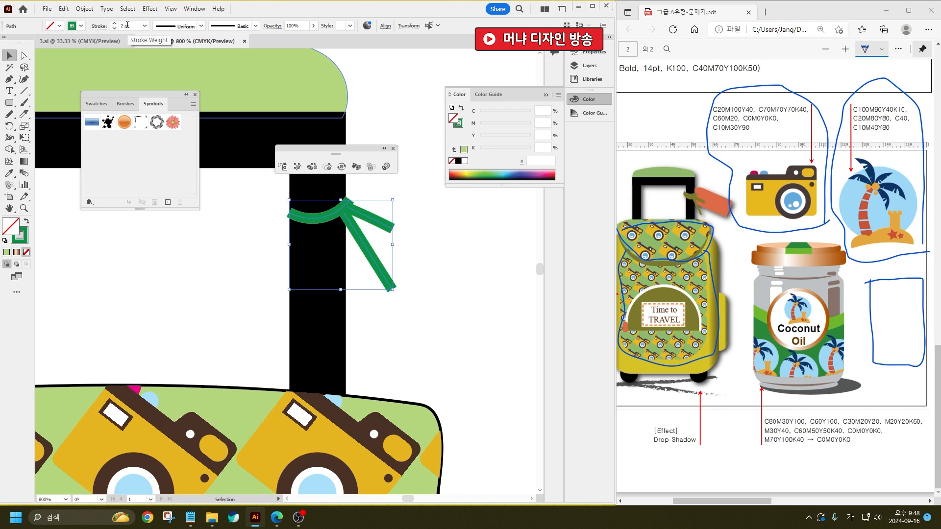
# - Change the stroke colour of the band and strands to olive green 6F9106
pyautogui.doubleClick(22, 239)
pyautogui.click(289, 341)
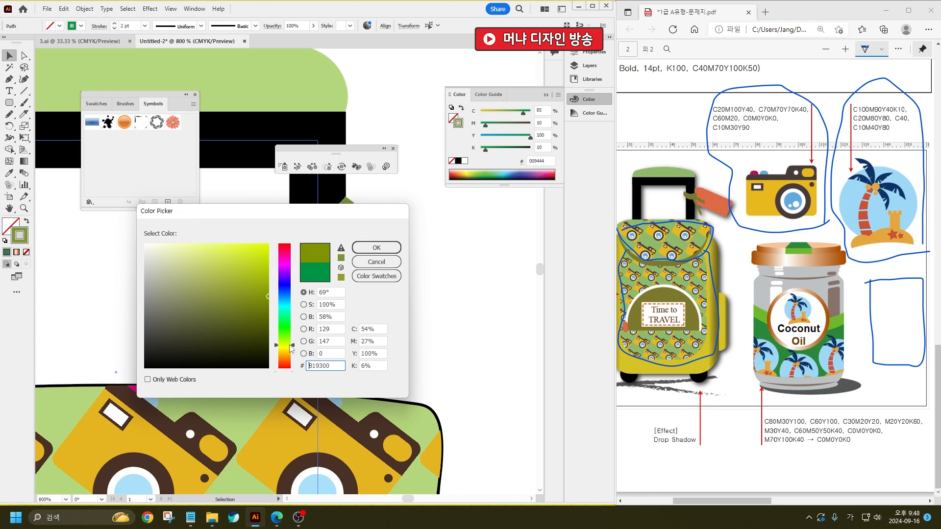
pyautogui.click(377, 248)
# - Set the stroke weight of the curved band across the handle's right post to 3 pt
pyautogui.moveTo(413, 307); pyautogui.dragTo(381, 252)
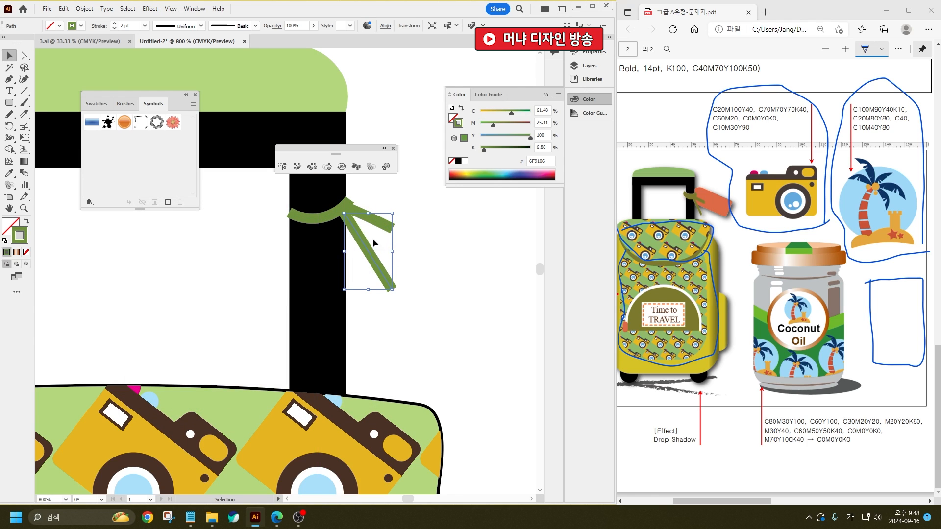
pyautogui.click(313, 219)
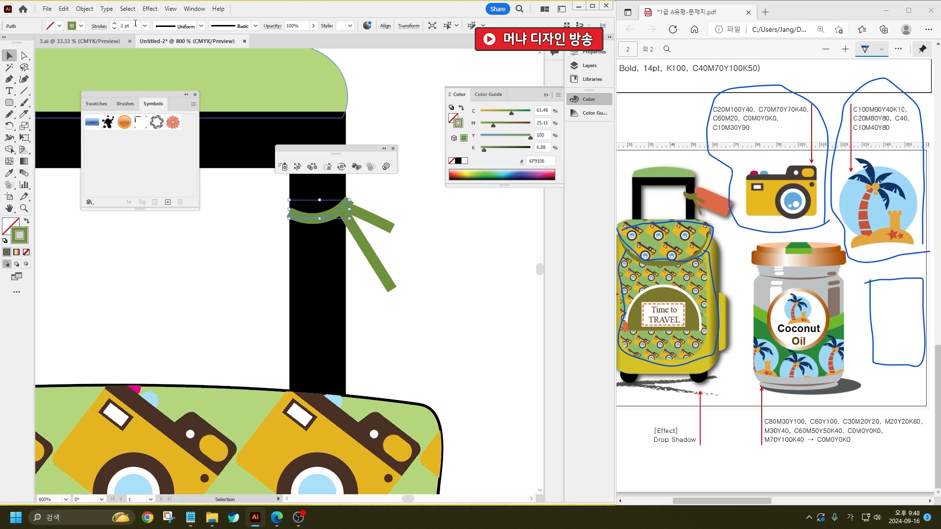
pyautogui.scroll(2, 135, 23)
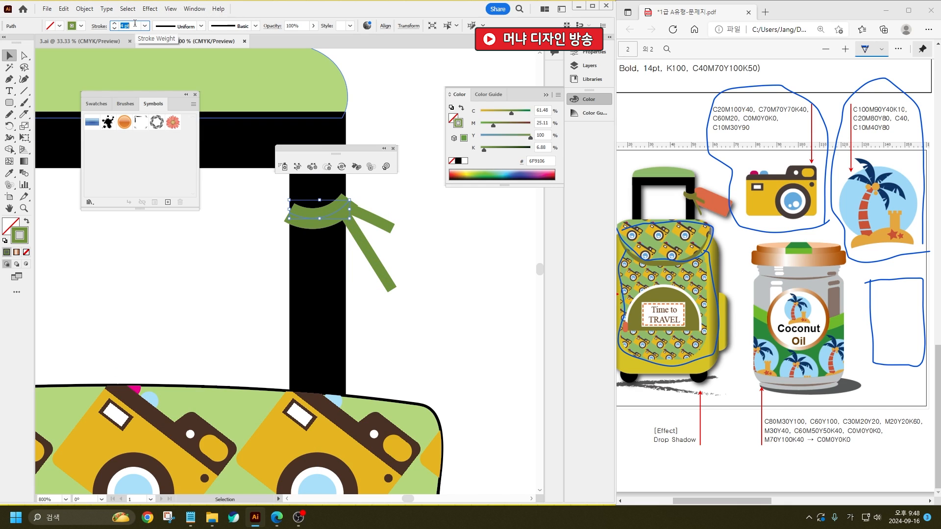
pyautogui.scroll(-1, 134, 23)
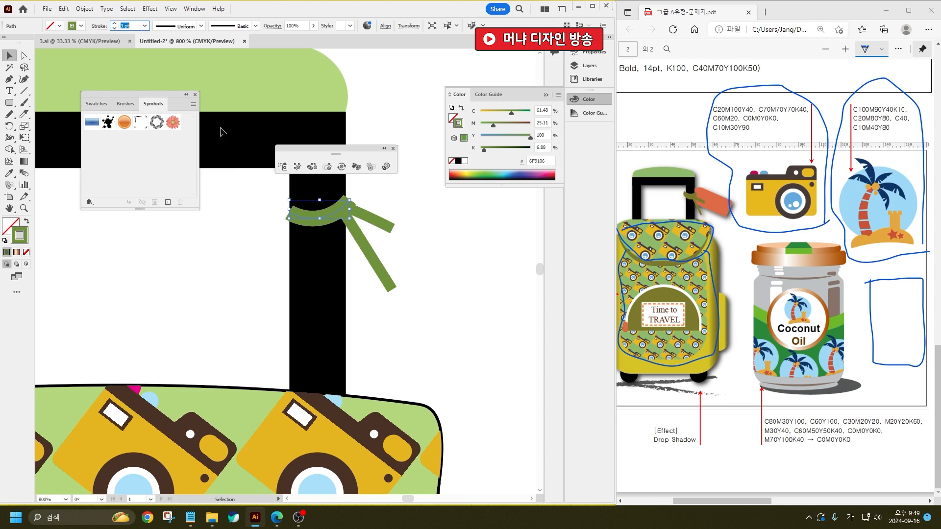
# - Try a variable width profile on the curved band's stroke and undo it
pyautogui.click(191, 26)
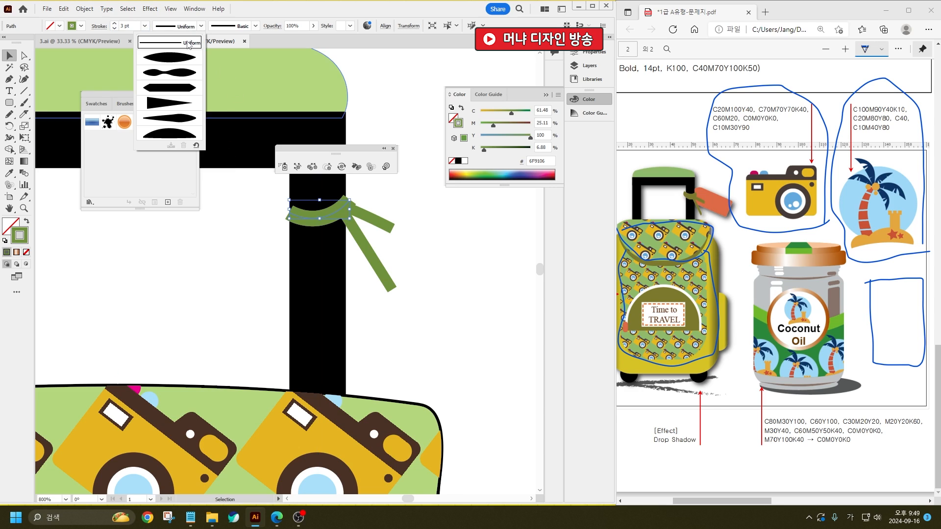
pyautogui.click(184, 136)
pyautogui.hotkey('ctrl', 'z')
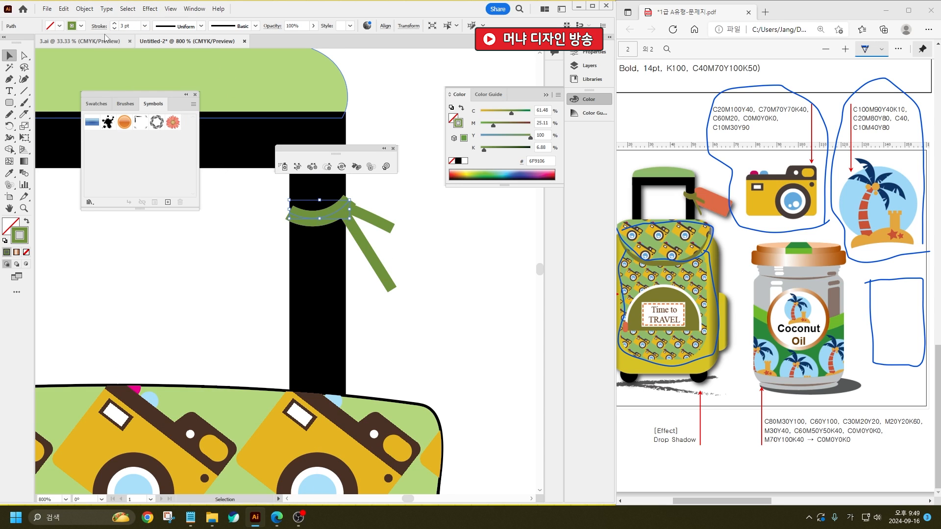
# - Give the curved band's stroke round caps and clear the selection
pyautogui.click(99, 26)
pyautogui.click(49, 50)
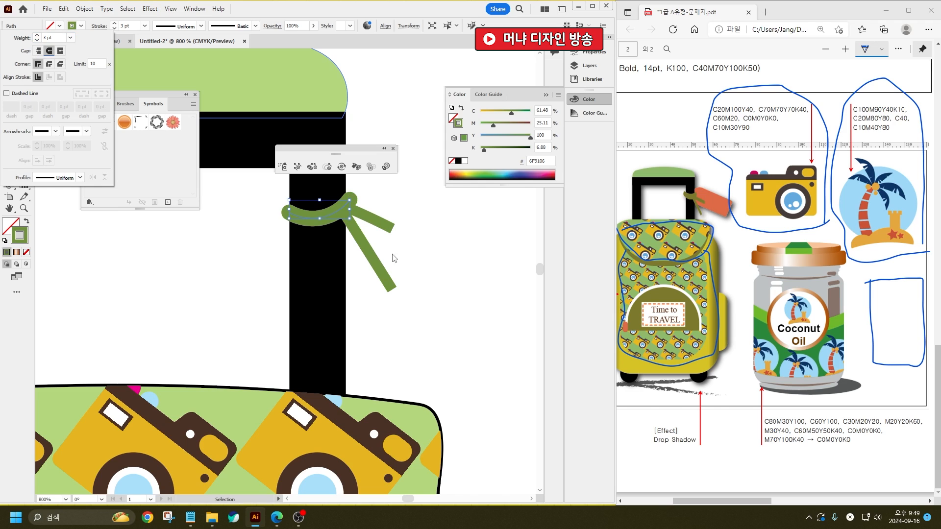
pyautogui.click(424, 269)
pyautogui.moveTo(388, 237); pyautogui.dragTo(387, 236)
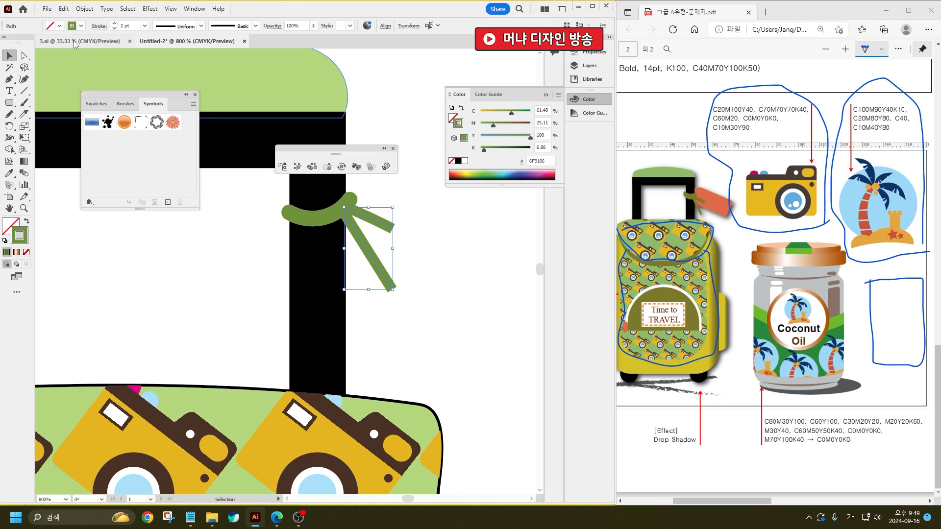
pyautogui.click(412, 249)
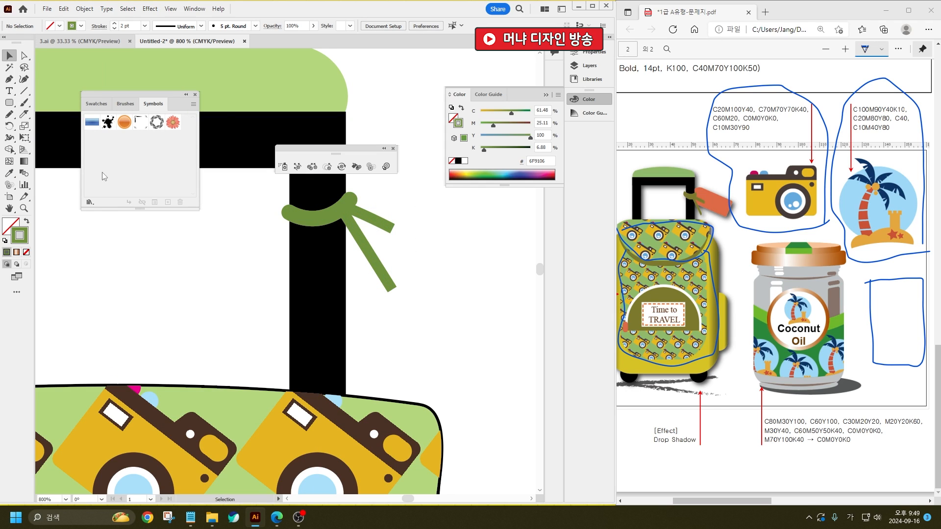
# - Draw a closed luggage tag outline with two cut-off upper corners beside the handle, using the Pen tool
pyautogui.click(9, 79)
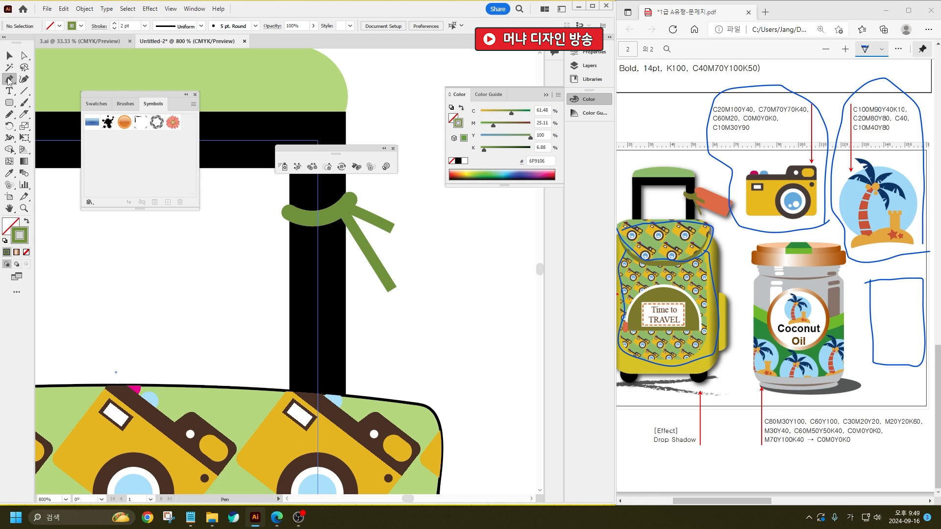
pyautogui.click(433, 241)
pyautogui.click(488, 241)
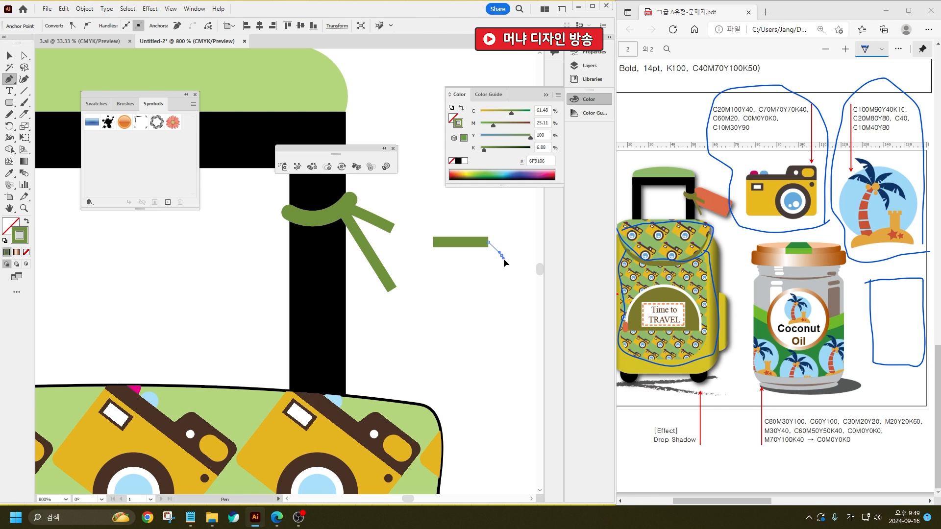
pyautogui.click(500, 254)
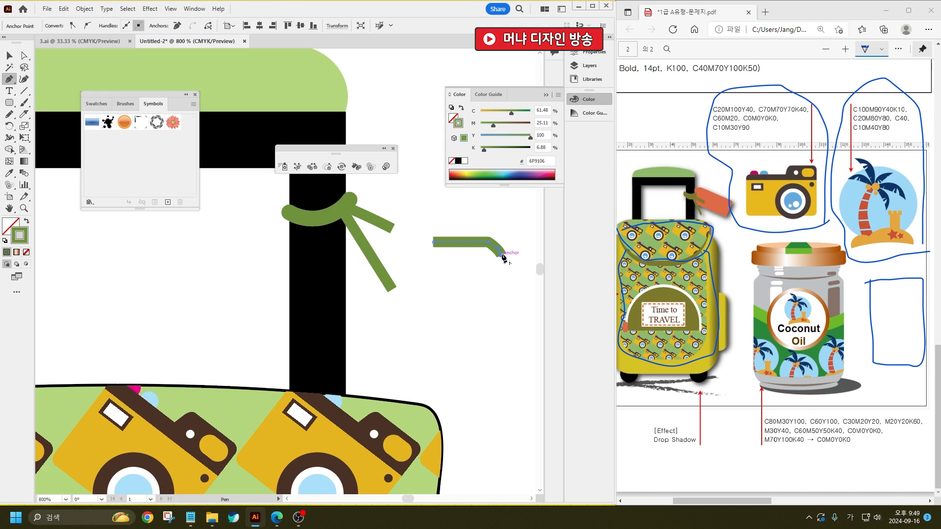
pyautogui.click(501, 362)
pyautogui.click(424, 362)
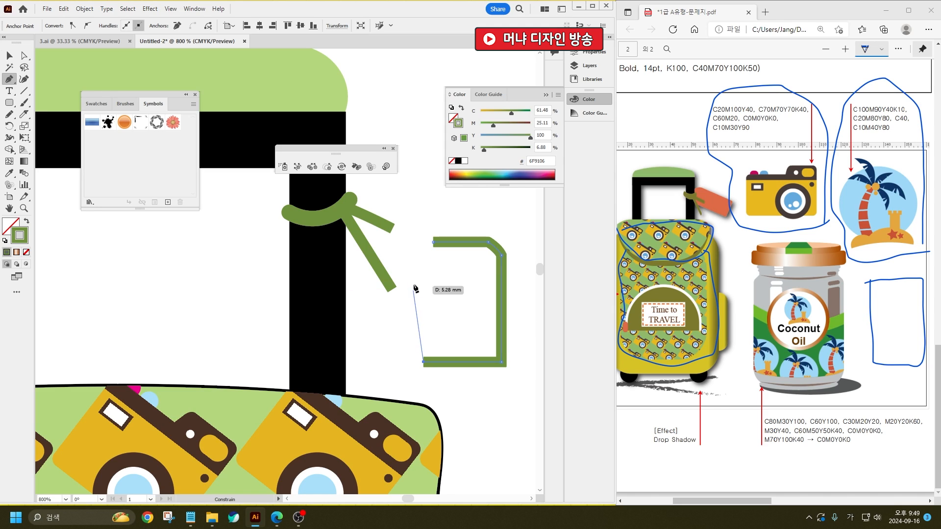
pyautogui.click(423, 258)
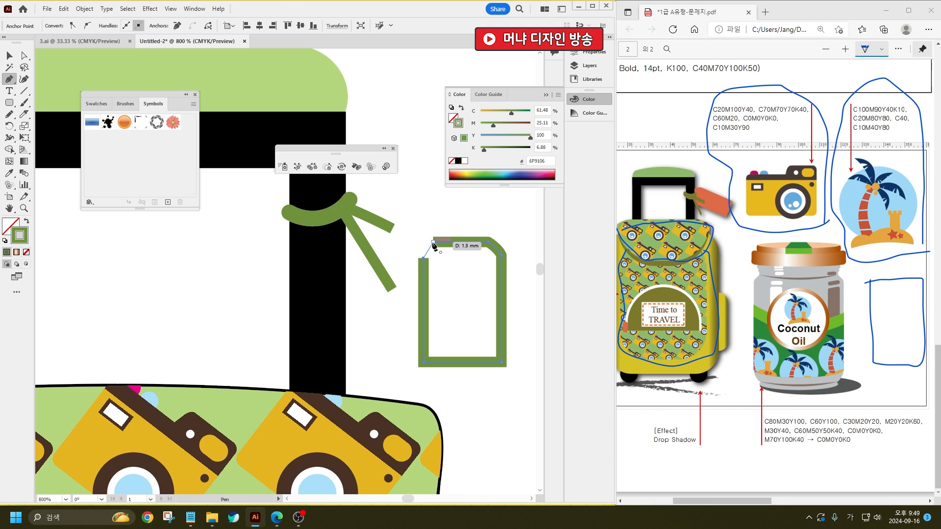
pyautogui.moveTo(440, 242); pyautogui.dragTo(444, 242)
# - Stretch the tag outline taller and make it slightly narrower
pyautogui.click(9, 56)
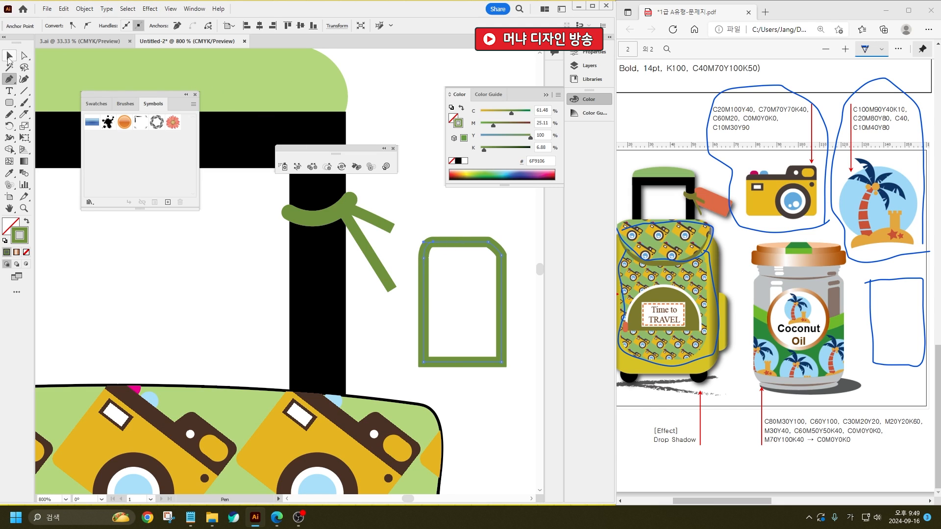
pyautogui.click(501, 367)
pyautogui.moveTo(461, 243); pyautogui.dragTo(462, 207)
pyautogui.moveTo(504, 286)
pyautogui.mouseDown()
pyautogui.moveTo(525, 288)
pyautogui.moveTo(499, 286)
pyautogui.mouseUp()
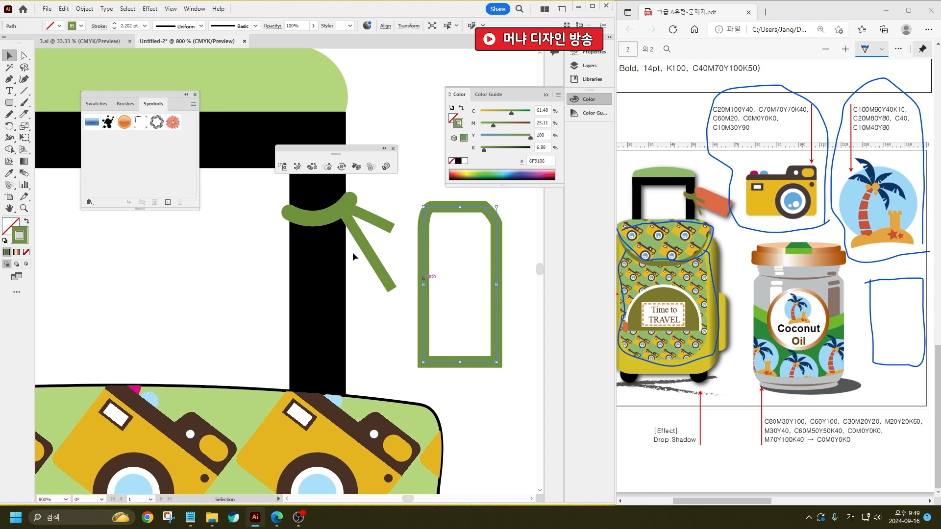
# - Swap the tag's stroke and fill, then set its fill colour to orange ED671D
pyautogui.click(25, 223)
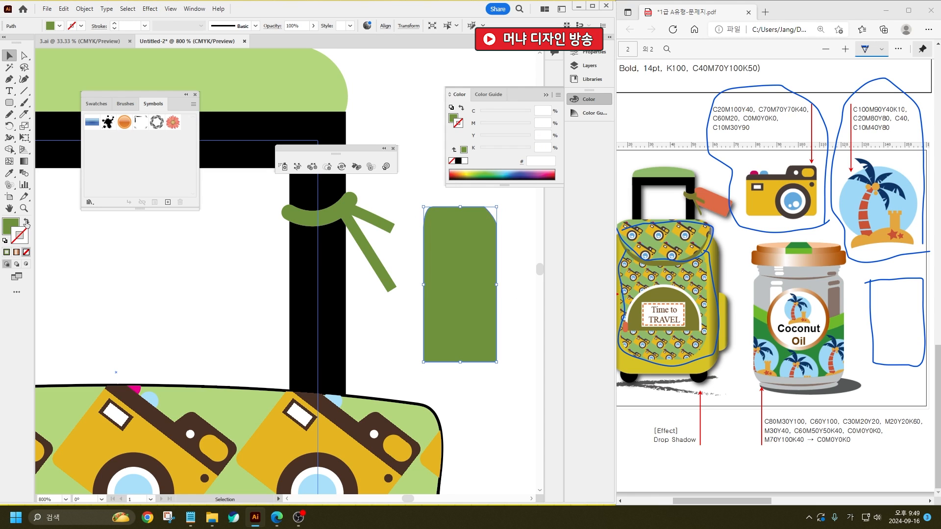
pyautogui.doubleClick(13, 227)
pyautogui.moveTo(288, 338)
pyautogui.mouseDown()
pyautogui.moveTo(289, 359)
pyautogui.moveTo(285, 244)
pyautogui.moveTo(289, 354)
pyautogui.mouseUp()
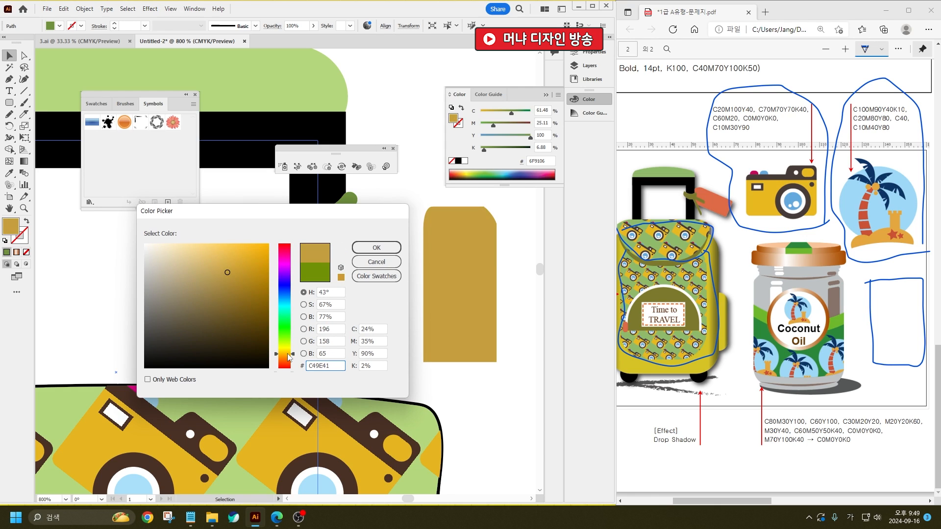
pyautogui.moveTo(277, 359); pyautogui.dragTo(283, 356)
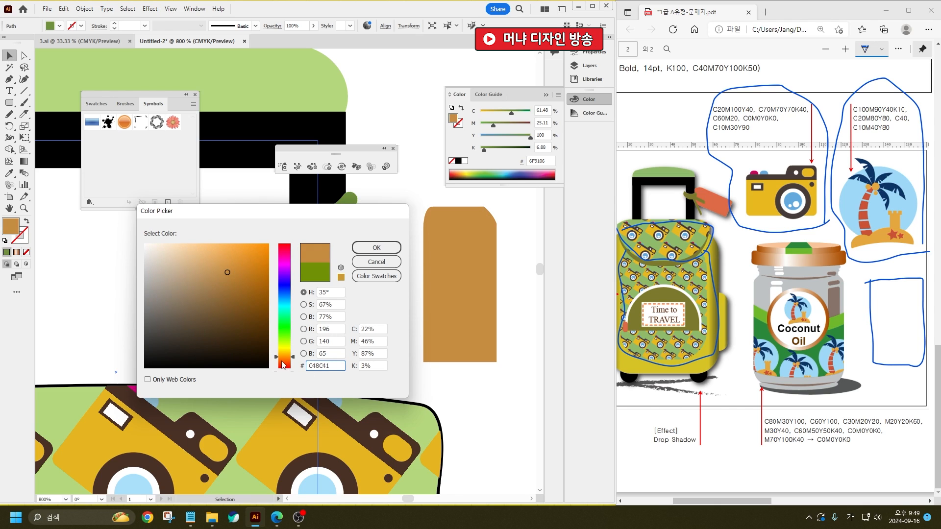
pyautogui.click(283, 364)
pyautogui.moveTo(246, 273); pyautogui.dragTo(253, 251)
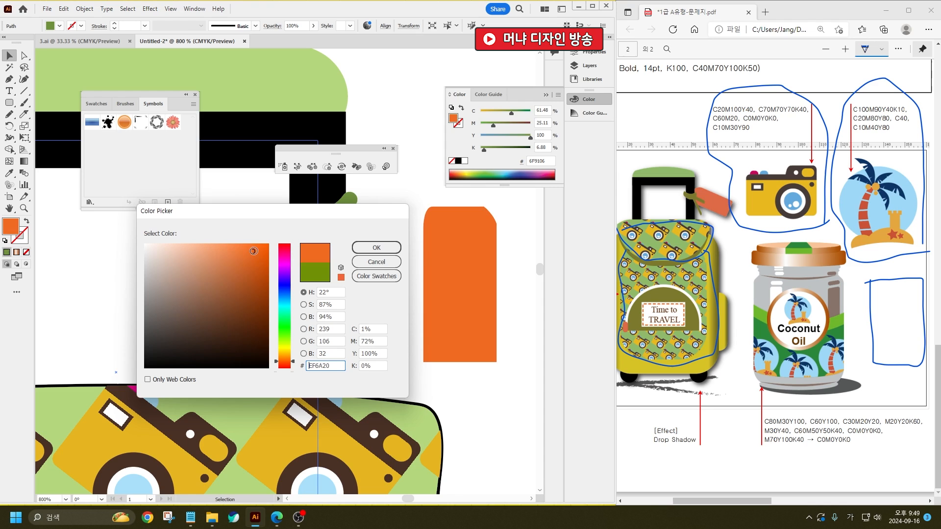
pyautogui.click(375, 247)
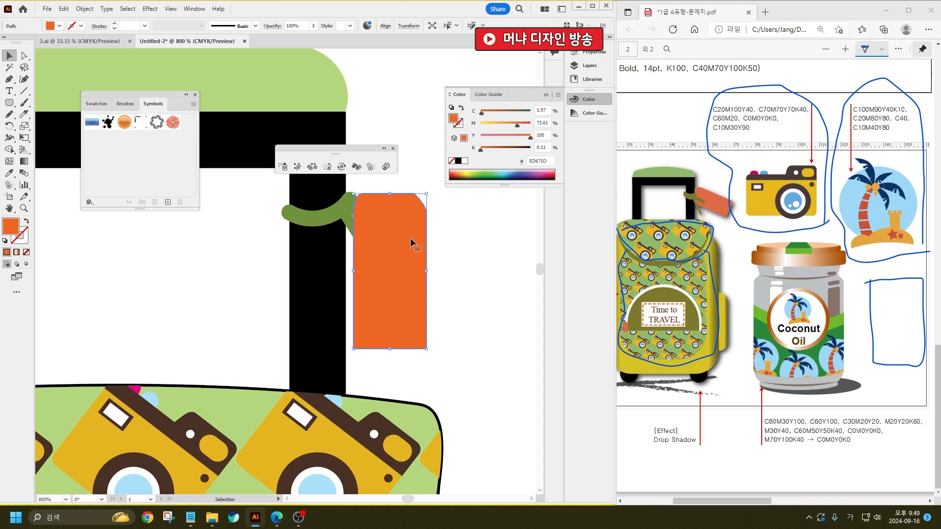
# - Move the orange tag to the strap knot, rotate it diagonally and send it to the back
pyautogui.moveTo(431, 192); pyautogui.dragTo(357, 189)
pyautogui.moveTo(365, 280); pyautogui.dragTo(370, 251)
pyautogui.hotkey('ctrl', 'shift', '[')
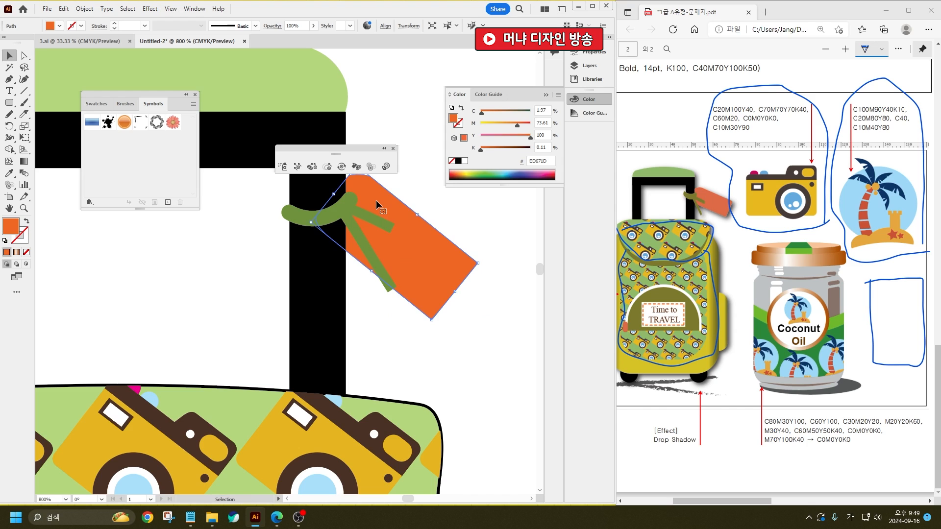
pyautogui.moveTo(446, 272)
pyautogui.mouseDown()
pyautogui.moveTo(479, 260)
pyautogui.moveTo(462, 265)
pyautogui.mouseUp()
# - Rotate the tag to a flatter angle, align its cut end with the strap knot and shorten it slightly
pyautogui.scroll(2, 484, 292)
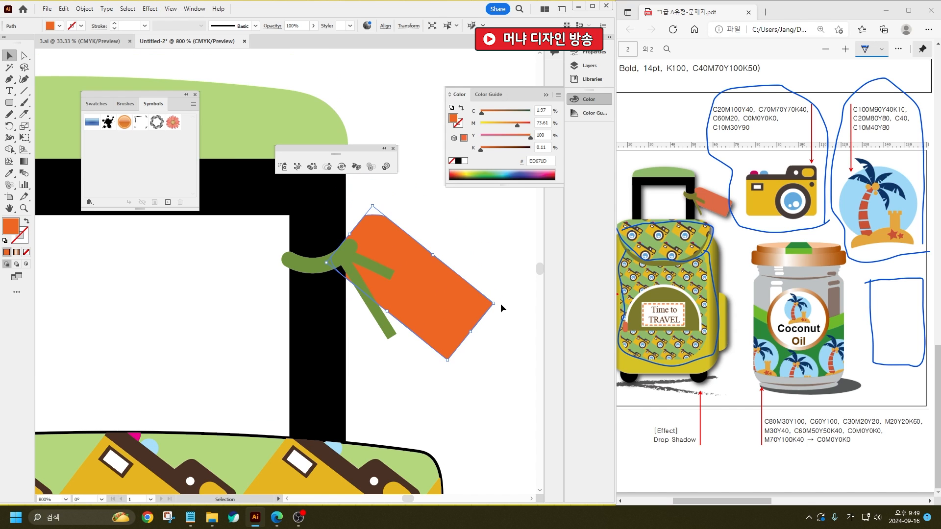
pyautogui.moveTo(500, 308); pyautogui.dragTo(527, 269)
pyautogui.moveTo(440, 293); pyautogui.dragTo(438, 270)
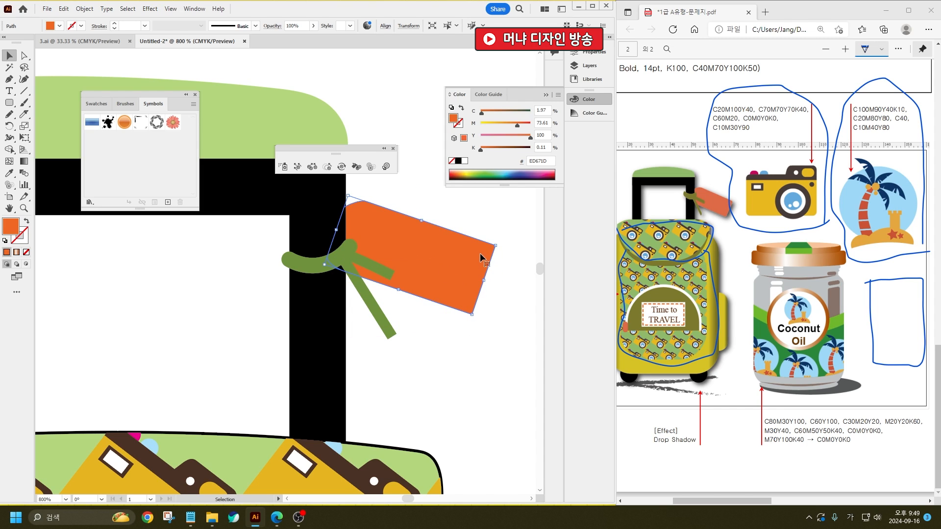
pyautogui.moveTo(498, 244); pyautogui.dragTo(487, 245)
pyautogui.click(502, 219)
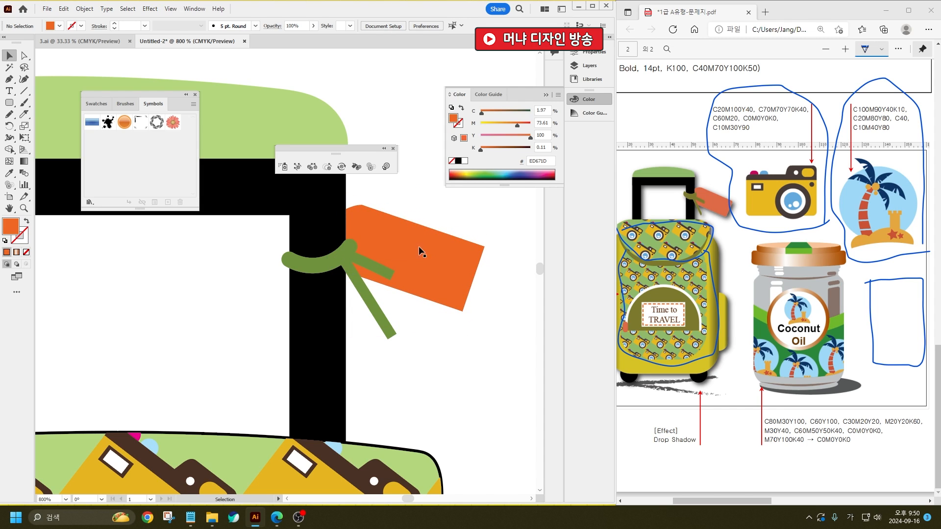
# - Fill the white crescent beneath the suitcase's patterned flap with dark olive green 566809
pyautogui.scroll(-4, 432, 234)
pyautogui.moveTo(440, 393); pyautogui.dragTo(404, 339)
pyautogui.click(373, 312)
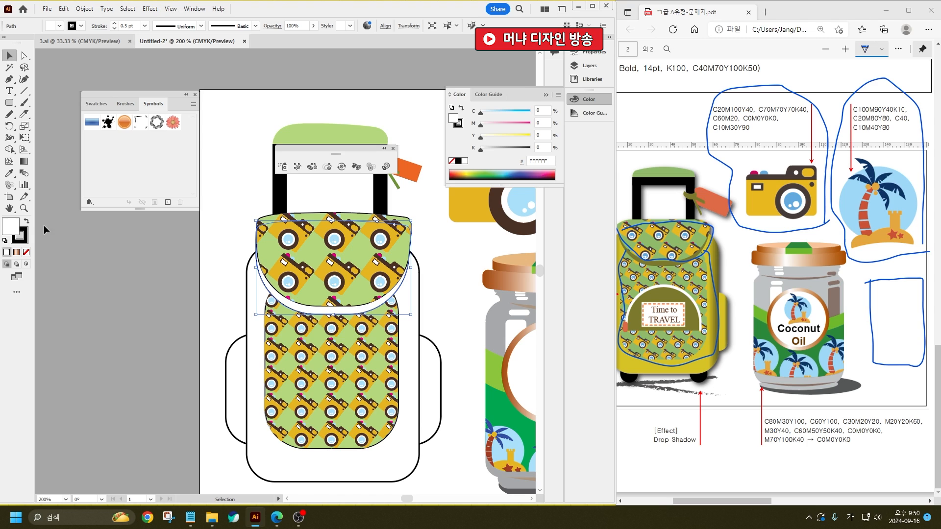
pyautogui.doubleClick(11, 230)
pyautogui.click(263, 306)
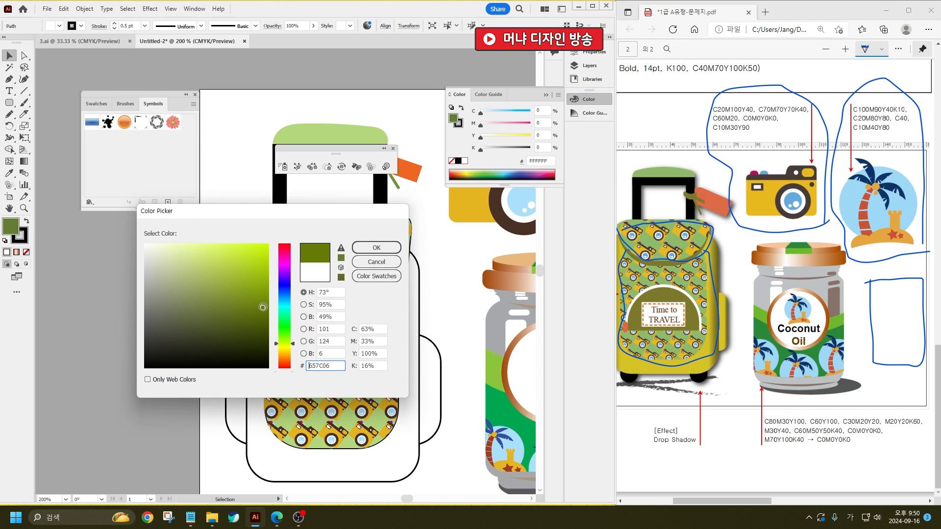
pyautogui.click(377, 248)
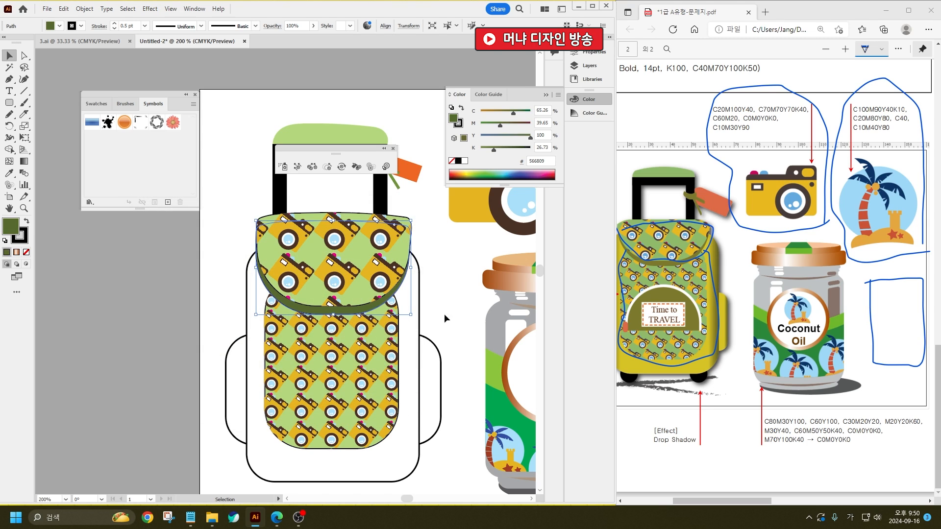
pyautogui.click(427, 347)
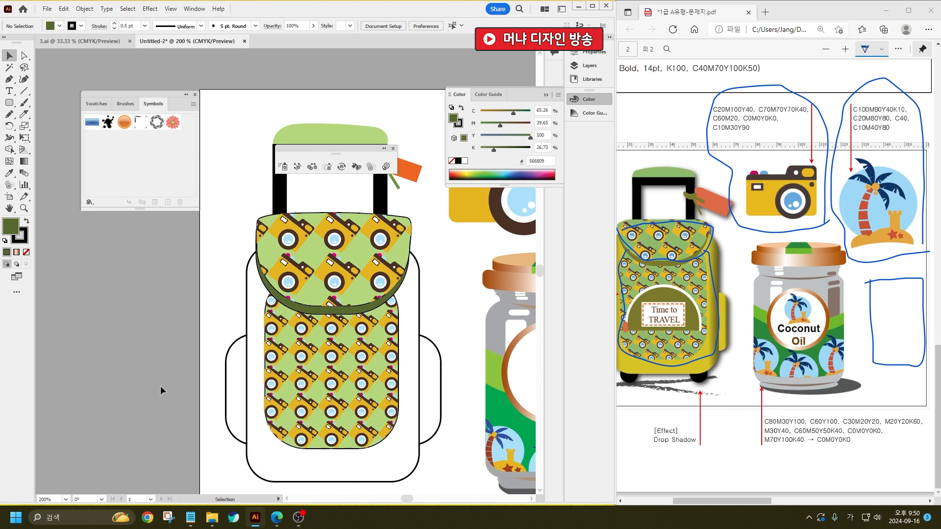
# - Draw a tall dark green rounded rectangle beside the artboard with its corners rounded to full semicircular ends
pyautogui.moveTo(9, 102); pyautogui.dragTo(42, 116)
pyautogui.moveTo(70, 245); pyautogui.dragTo(168, 417)
pyautogui.press('Up')
pyautogui.press('Up')
pyautogui.press('Up')
pyautogui.press('Up')
pyautogui.press('Up')
pyautogui.press('Up')
pyautogui.press('Up')
pyautogui.press('Up')
pyautogui.press('Up')
pyautogui.press('Up')
pyautogui.press('Up')
pyautogui.press('Up')
pyautogui.press('Up')
pyautogui.press('Up')
pyautogui.press('Up')
pyautogui.press('Up')
pyautogui.press('Up')
pyautogui.press('Up')
pyautogui.press('Up')
pyautogui.press('Up')
# - Cut the rounded shape horizontally near its upper end with the Knife tool and delete the lower piece
pyautogui.click(24, 115)
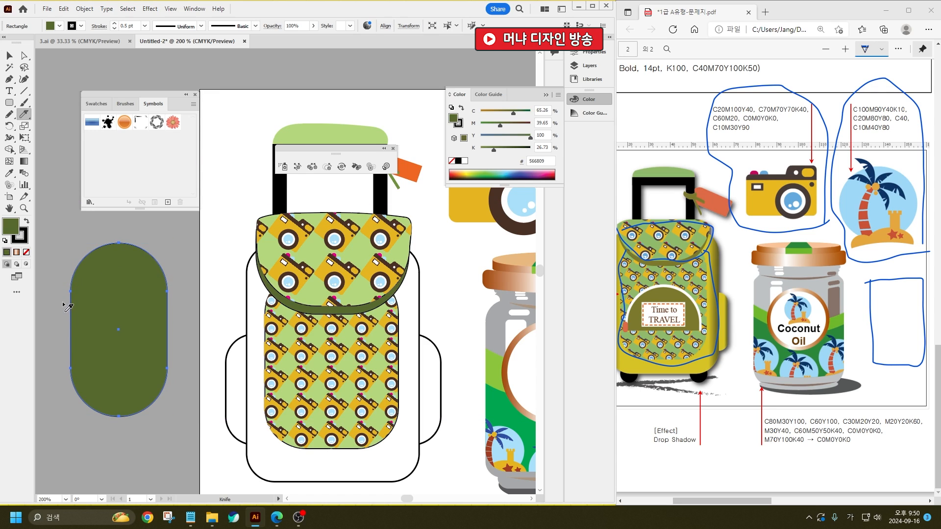
pyautogui.moveTo(64, 300); pyautogui.dragTo(210, 300)
pyautogui.press('v')
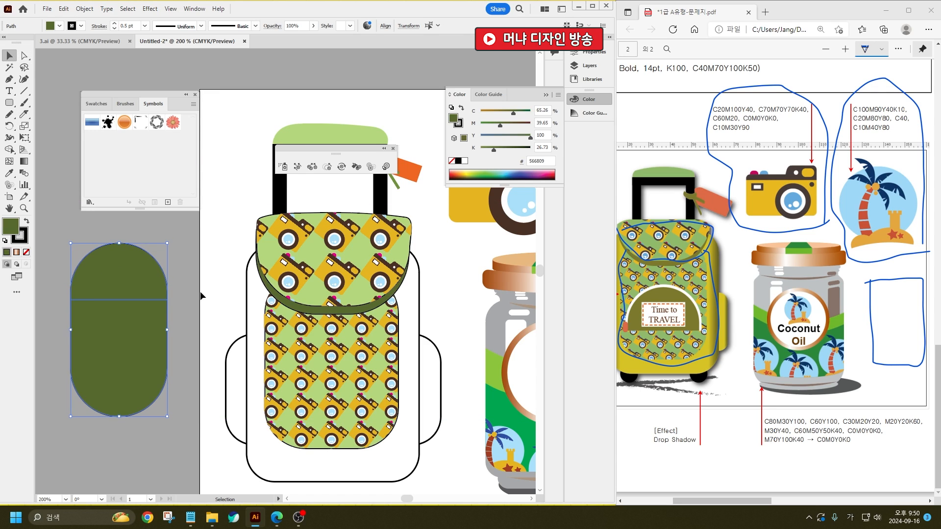
pyautogui.click(190, 325)
pyautogui.click(118, 358)
pyautogui.press('Delete')
# - Place the dark green half-round piece on the suitcase's front panel, enlarged to about 31.6 by 18.5 mm, and lower it slightly
pyautogui.moveTo(133, 272); pyautogui.dragTo(345, 354)
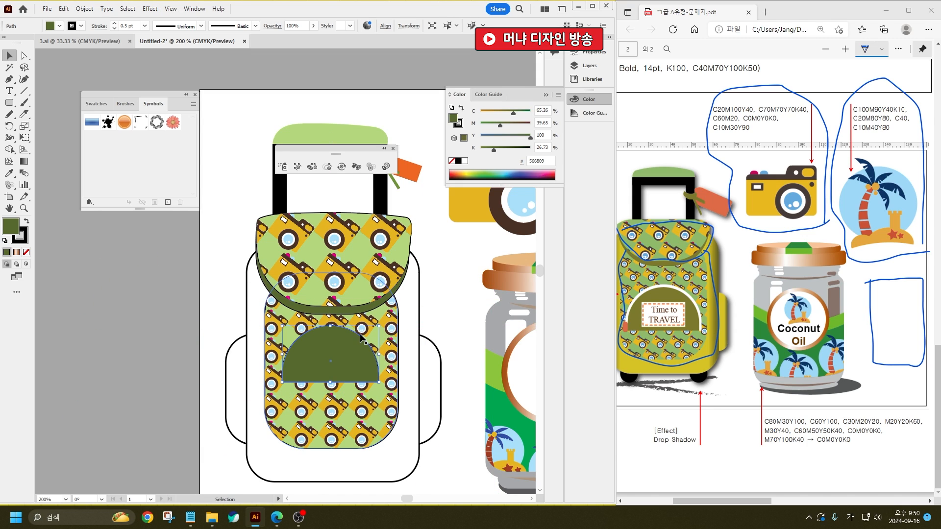
pyautogui.moveTo(378, 325)
pyautogui.mouseDown()
pyautogui.moveTo(407, 316)
pyautogui.moveTo(388, 320)
pyautogui.mouseUp()
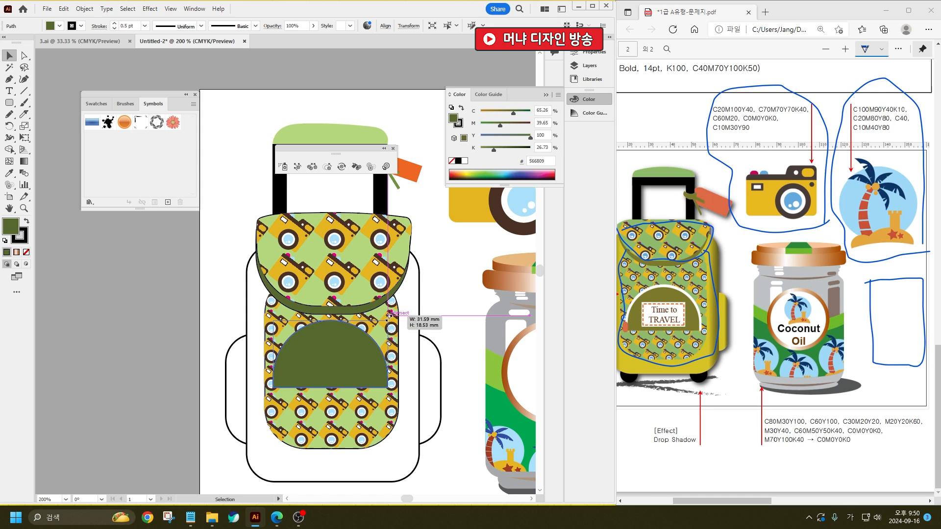
pyautogui.moveTo(333, 349); pyautogui.dragTo(333, 359)
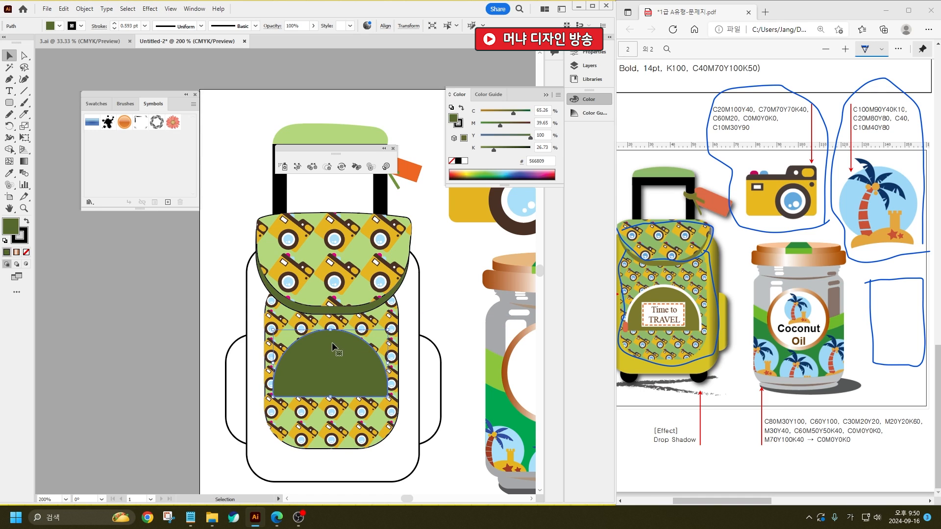
# - Offset the dark green half-round pocket's path outward by 1 mm
pyautogui.click(85, 8)
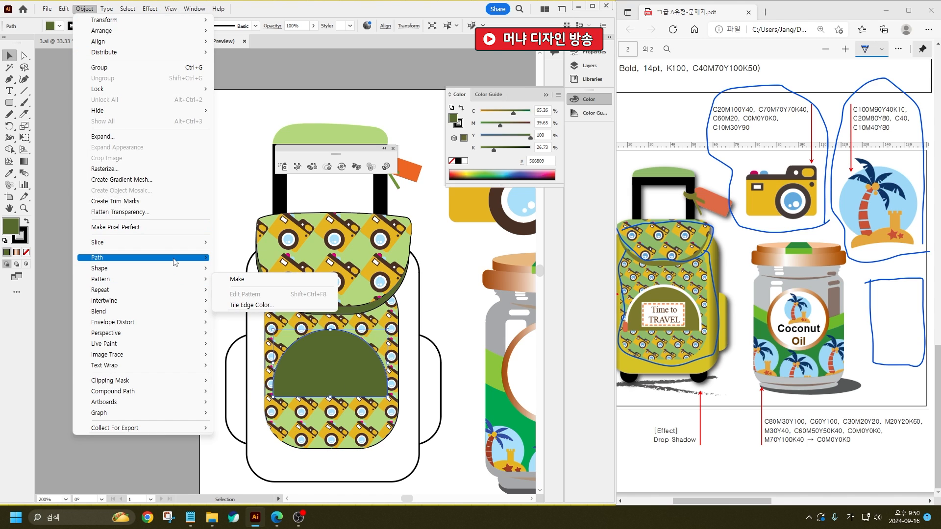
pyautogui.moveTo(162, 257)
pyautogui.click(289, 294)
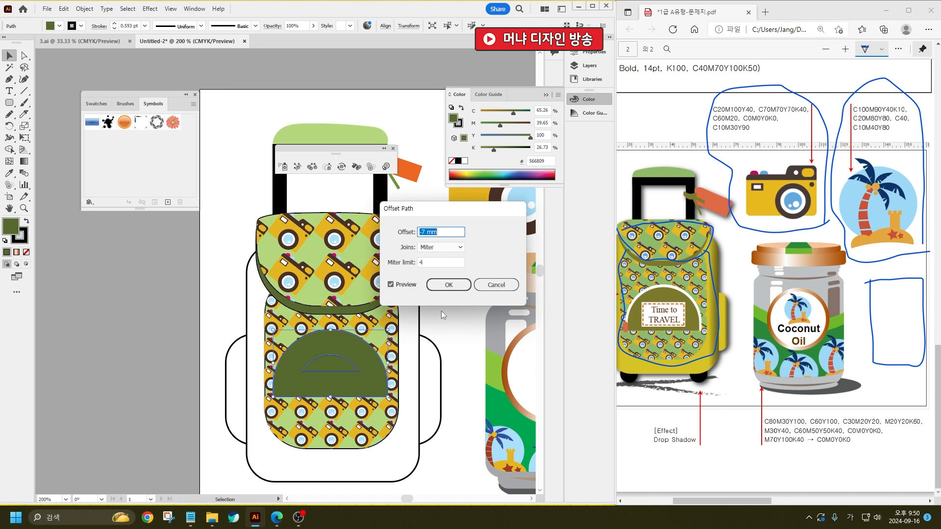
pyautogui.click(438, 234)
pyautogui.scroll(7, 437, 234)
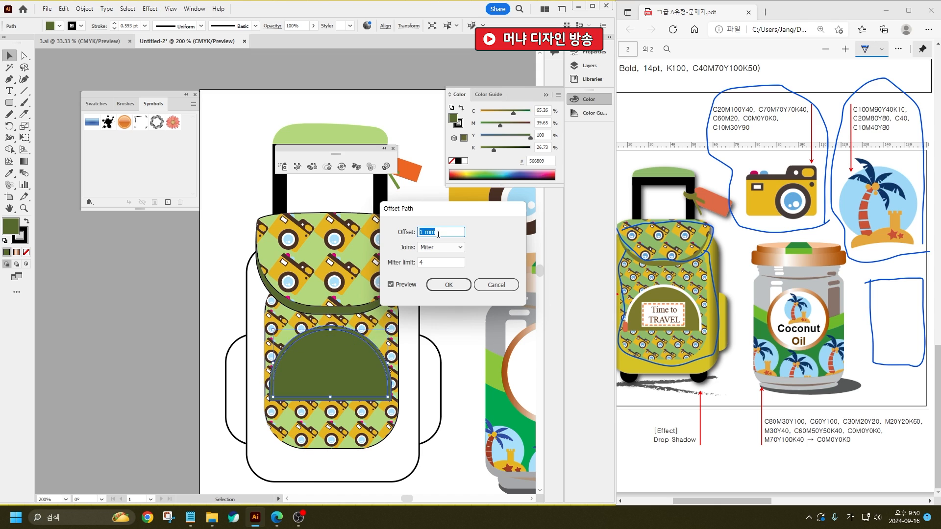
pyautogui.click(448, 284)
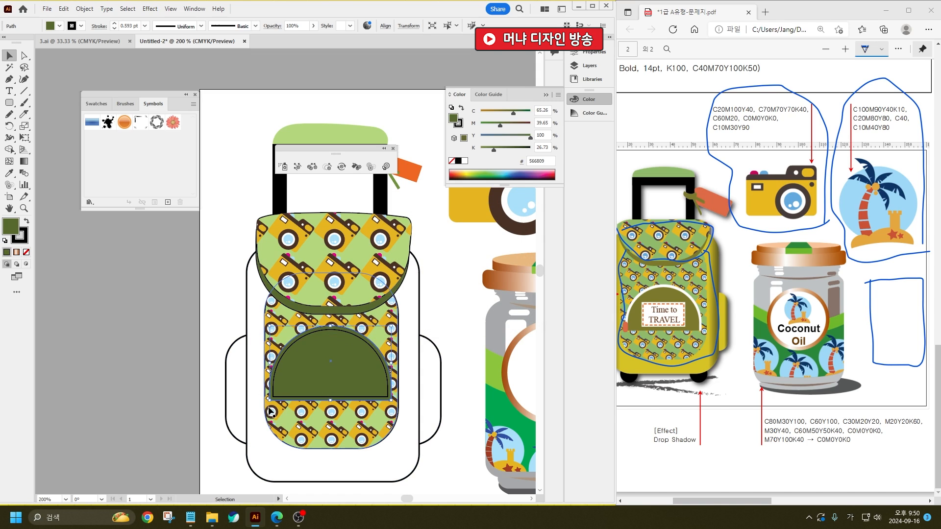
# - Fill the offset half-round border behind the pocket with white and remove its stroke
pyautogui.click(80, 26)
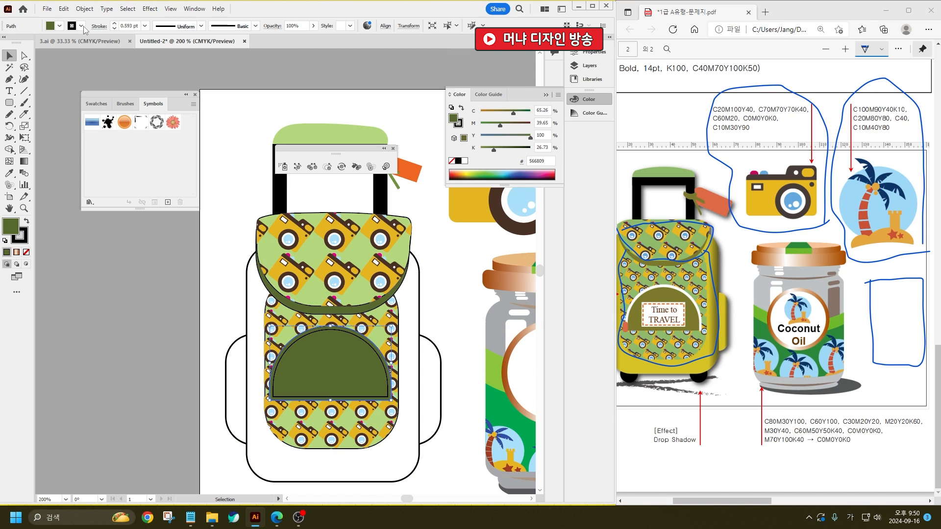
pyautogui.click(59, 29)
pyautogui.click(18, 44)
pyautogui.click(80, 26)
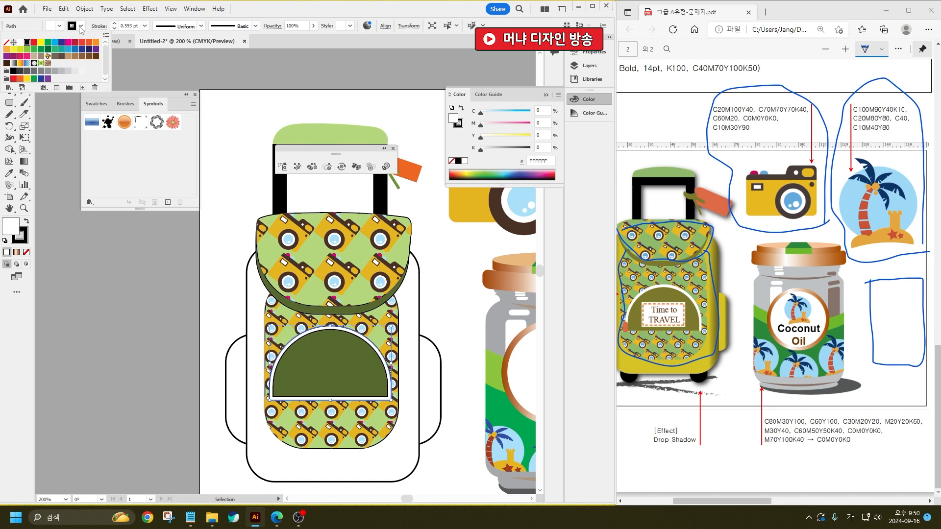
pyautogui.click(5, 43)
pyautogui.click(93, 336)
# - Slice the white border straight along the pocket's base with the Knife tool and delete the lower strip
pyautogui.scroll(2, 327, 404)
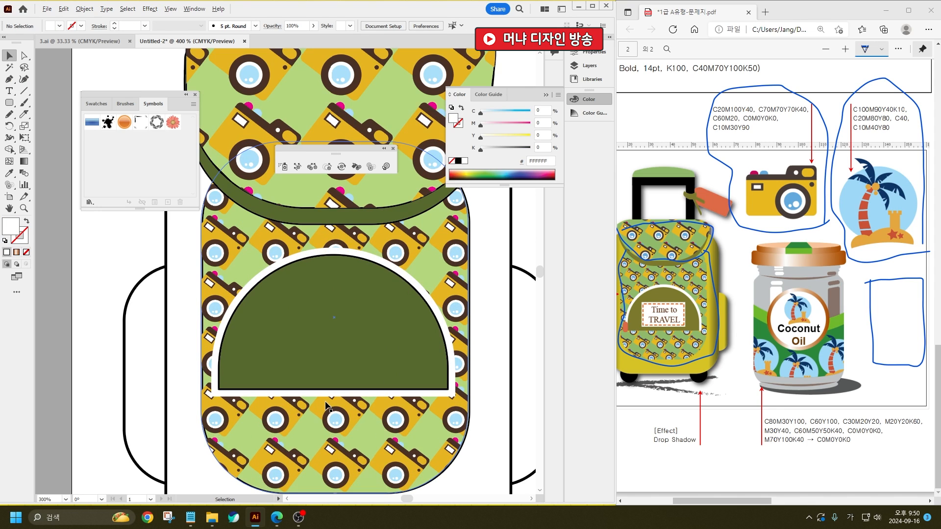
pyautogui.click(249, 397)
pyautogui.scroll(1, 252, 396)
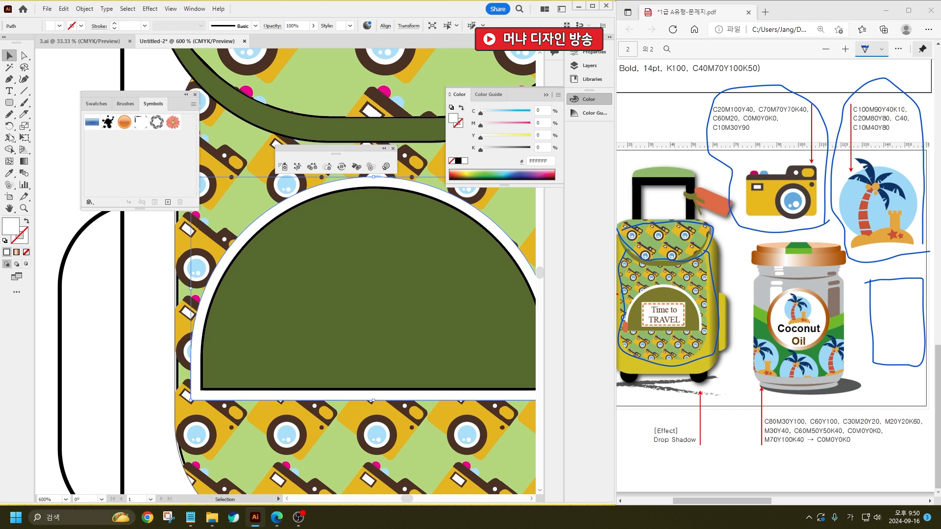
pyautogui.click(23, 114)
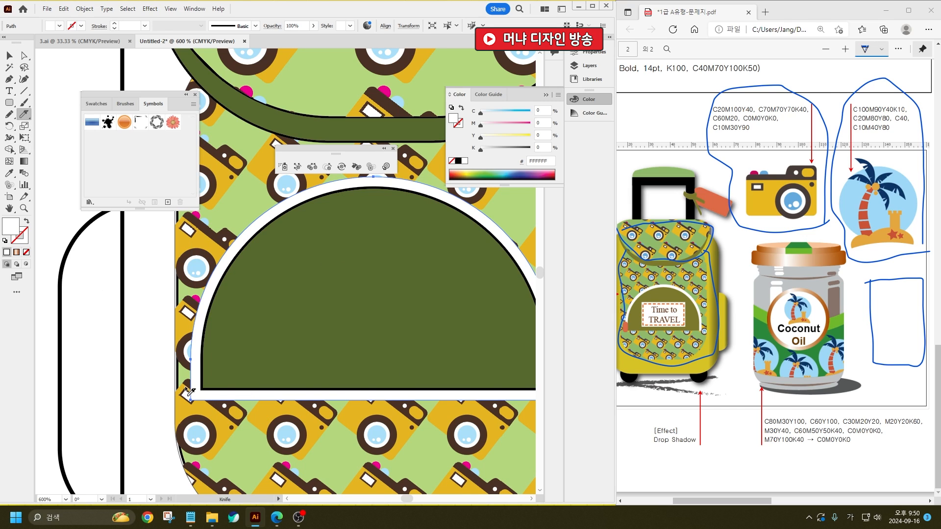
pyautogui.moveTo(185, 387); pyautogui.dragTo(715, 401)
pyautogui.click(9, 56)
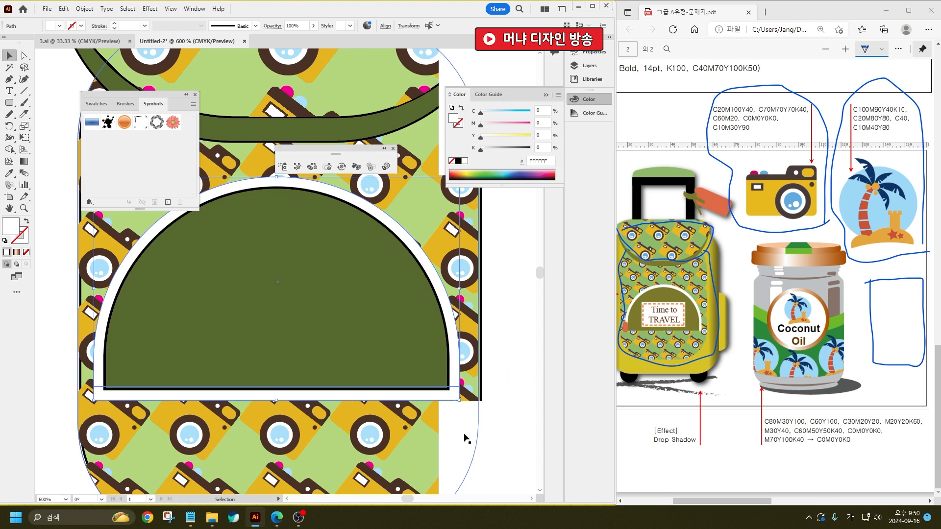
pyautogui.click(464, 433)
pyautogui.click(456, 394)
pyautogui.press('Delete')
pyautogui.click(454, 382)
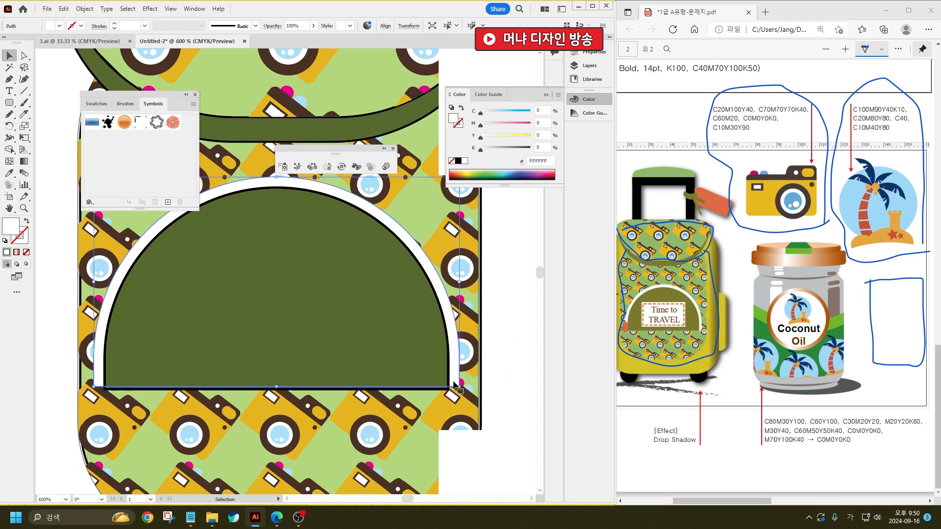
# - Remove the dark green pocket's stroke and align its bottom edge with the white border's
pyautogui.click(248, 372)
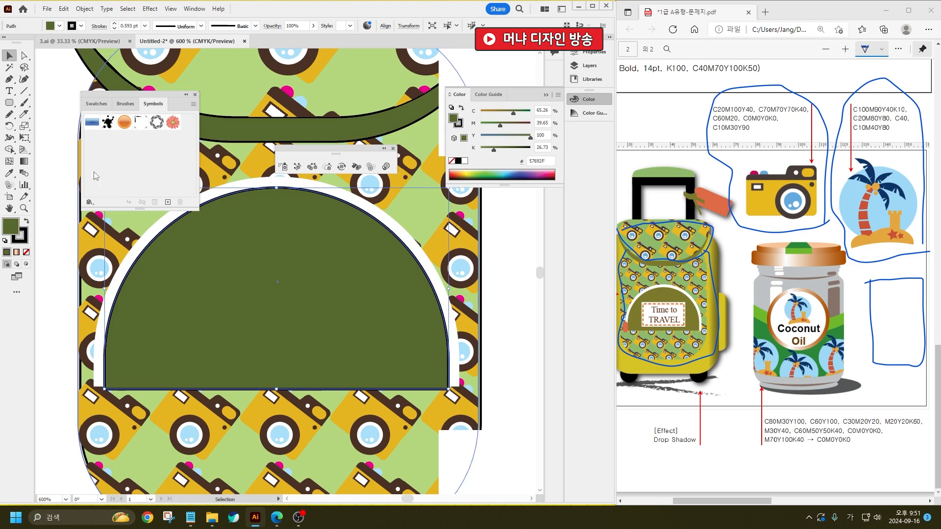
pyautogui.click(81, 26)
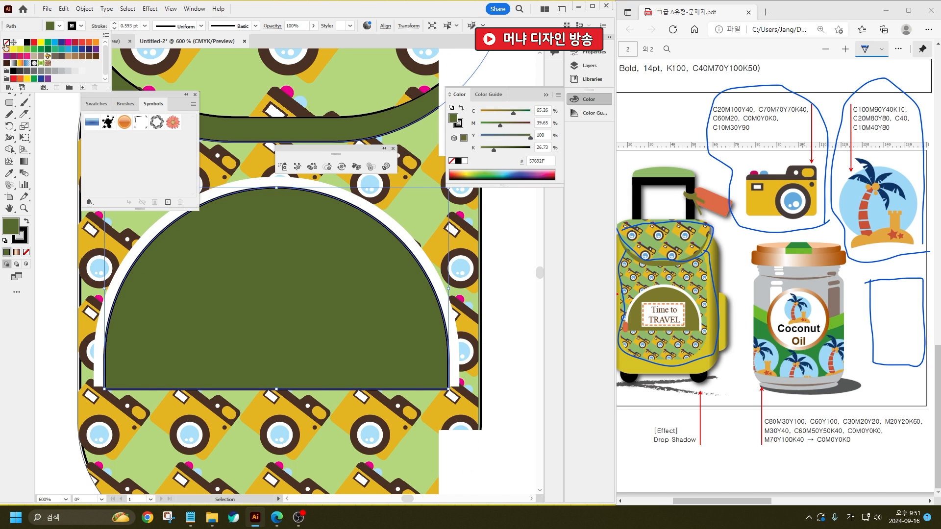
pyautogui.click(6, 42)
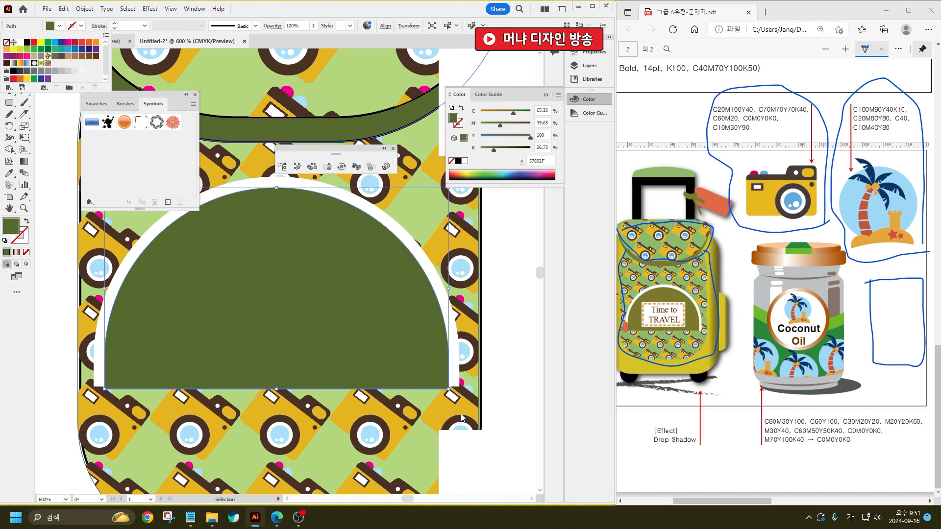
pyautogui.keyDown('shift'); pyautogui.click(456, 372); pyautogui.keyUp('shift')
pyautogui.click(385, 29)
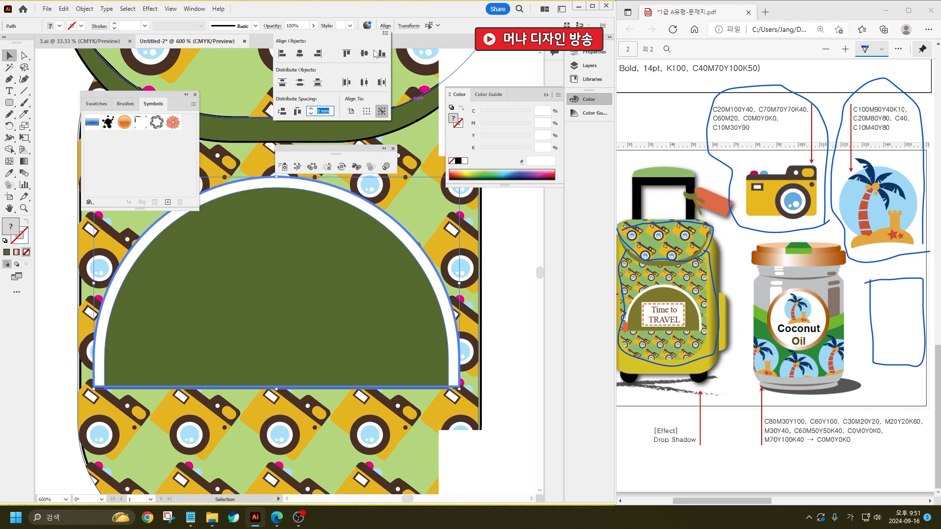
pyautogui.click(381, 54)
pyautogui.doubleClick(519, 368)
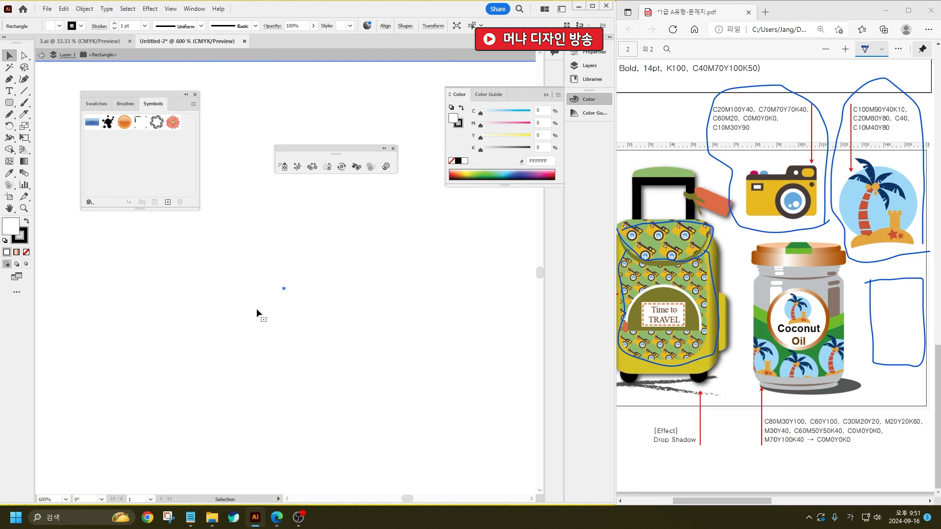
pyautogui.press('Escape')
pyautogui.moveTo(253, 398); pyautogui.dragTo(282, 396)
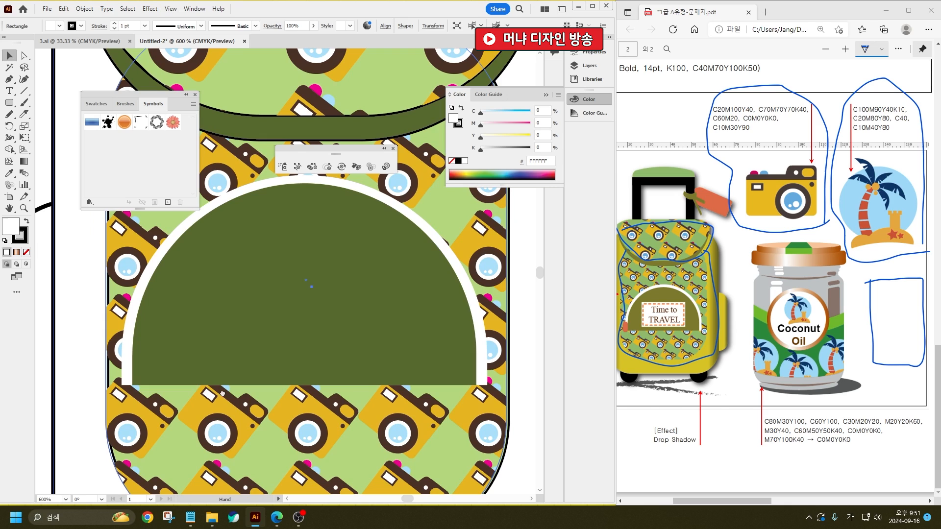
# - Draw a small vertical rounded rectangle over the white border's lower-left end and fill it with the luggage tag's orange
pyautogui.click(9, 102)
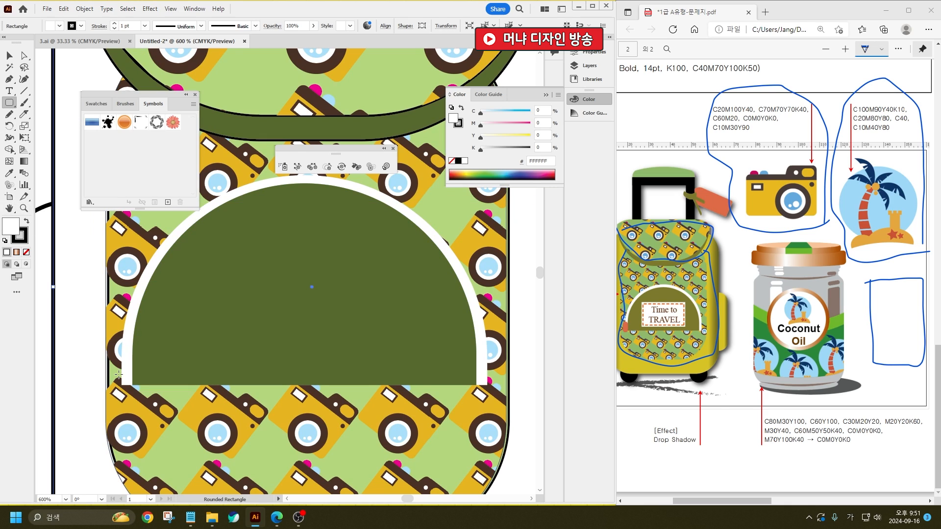
pyautogui.moveTo(121, 365); pyautogui.dragTo(133, 405)
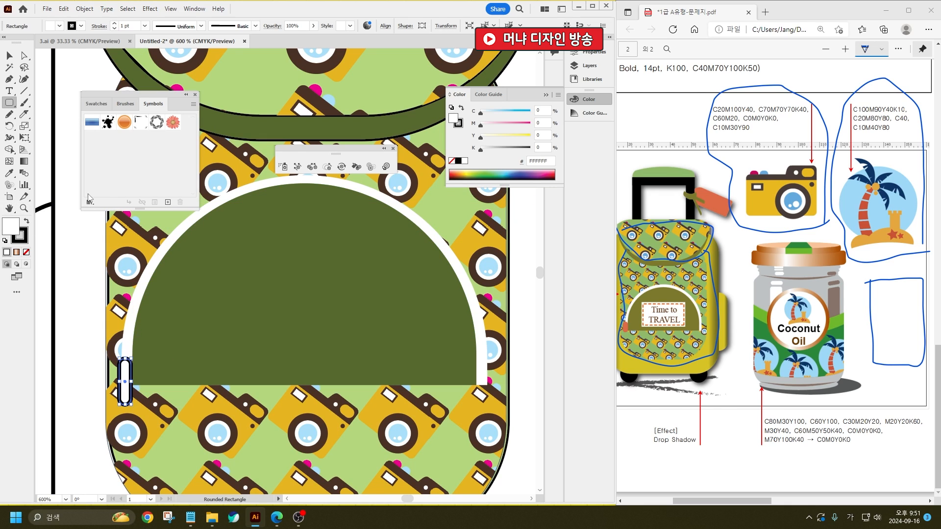
pyautogui.click(8, 174)
pyautogui.hotkey('ctrl', '-')
pyautogui.hotkey('ctrl', '-')
pyautogui.hotkey('ctrl', '-')
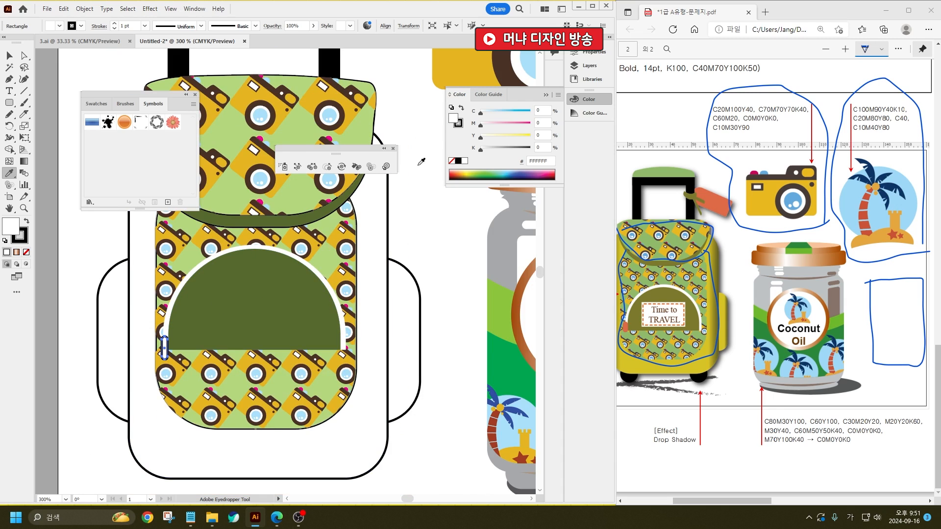
pyautogui.click(352, 75)
pyautogui.hotkey('ctrl', '+')
pyautogui.hotkey('ctrl', '+')
pyautogui.hotkey('ctrl', '+')
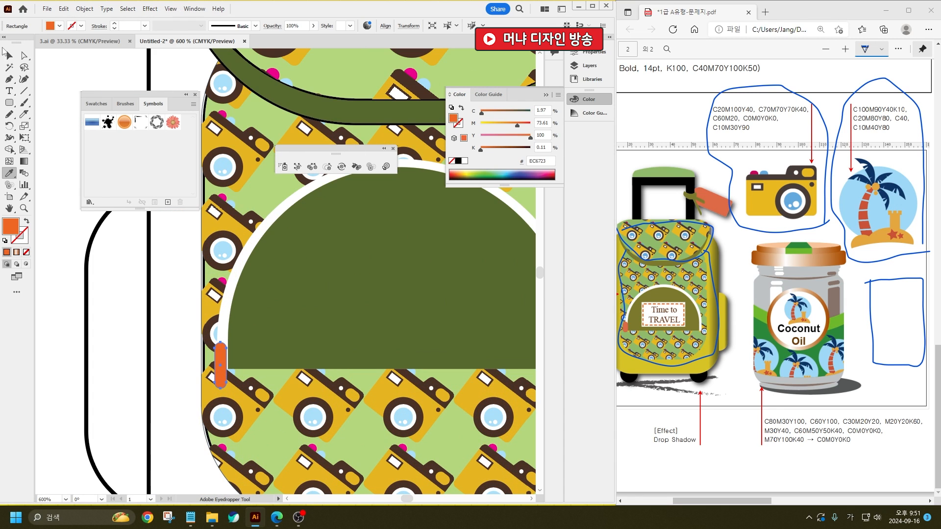
# - Nudge the orange zipper pull up onto the white border's end and size it to about 1.3 by 4.2 mm
pyautogui.click(9, 56)
pyautogui.moveTo(224, 378); pyautogui.dragTo(228, 375)
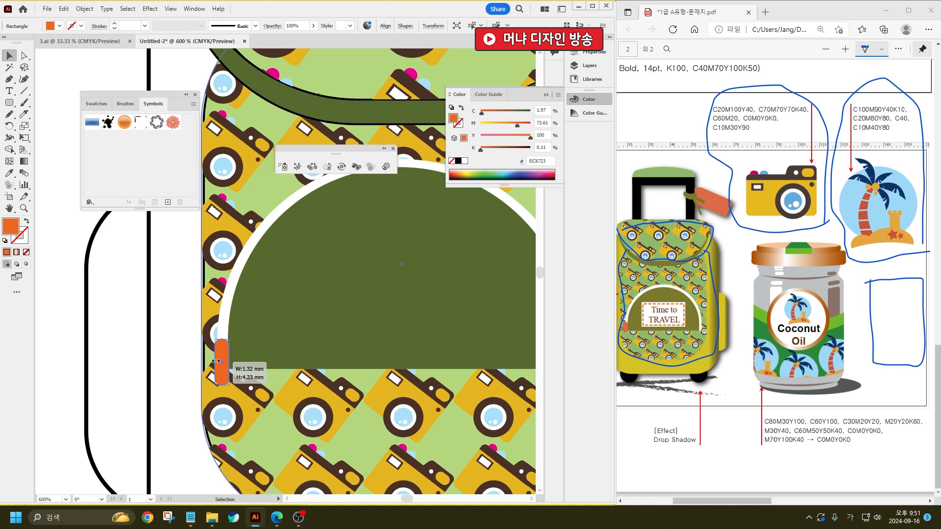
pyautogui.moveTo(178, 279); pyautogui.dragTo(204, 267)
pyautogui.hotkey('ctrl', 'z')
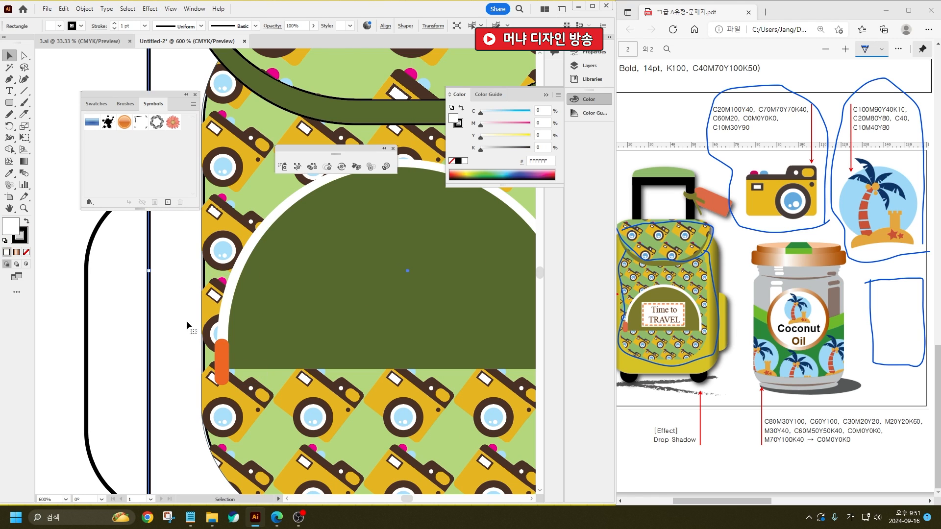
# - Apply a linear gradient fill to both the suitcase body and the wider rounded side piece
pyautogui.scroll(-3, 269, 401)
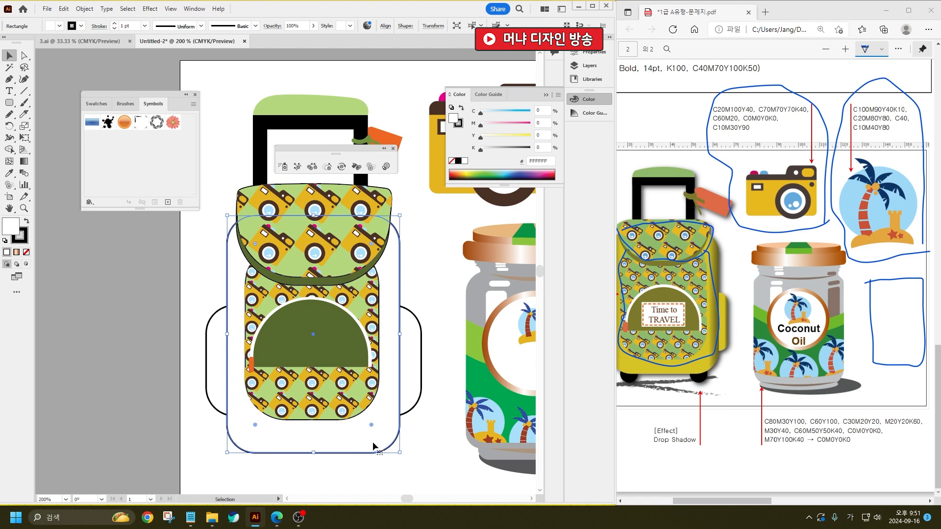
pyautogui.moveTo(755, 500); pyautogui.dragTo(710, 501)
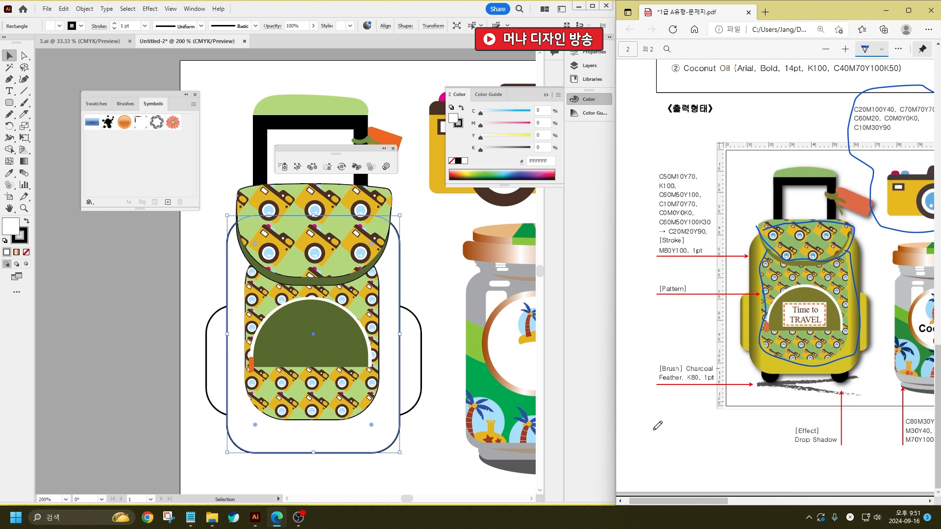
pyautogui.keyDown('shift'); pyautogui.click(249, 345); pyautogui.keyUp('shift')
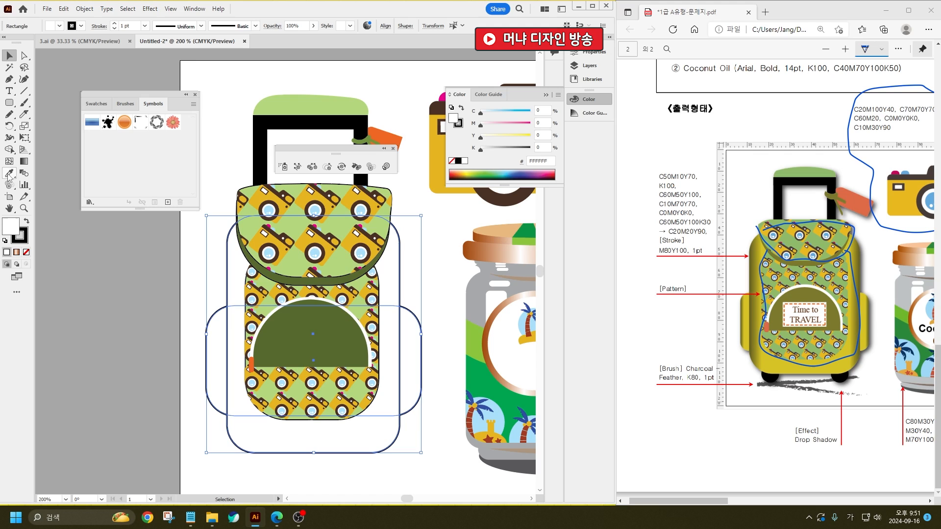
pyautogui.click(23, 163)
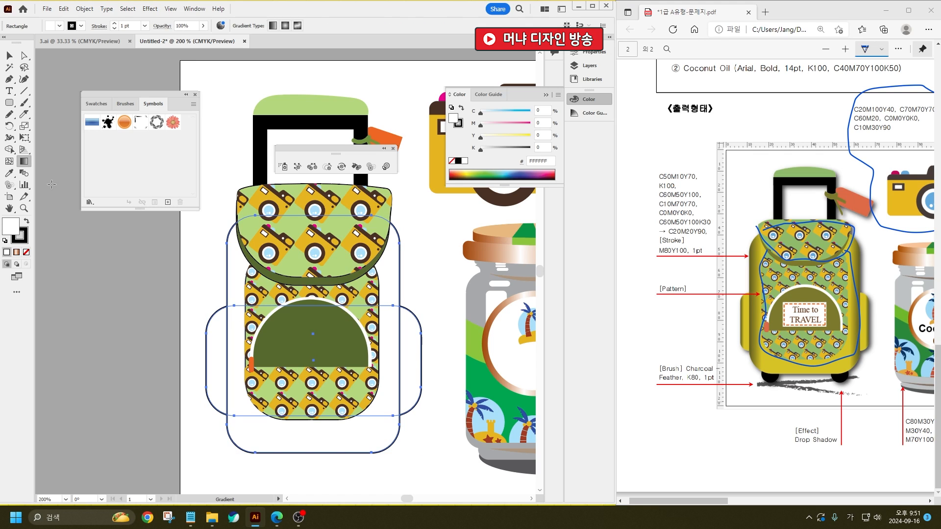
pyautogui.doubleClick(24, 161)
pyautogui.click(419, 350)
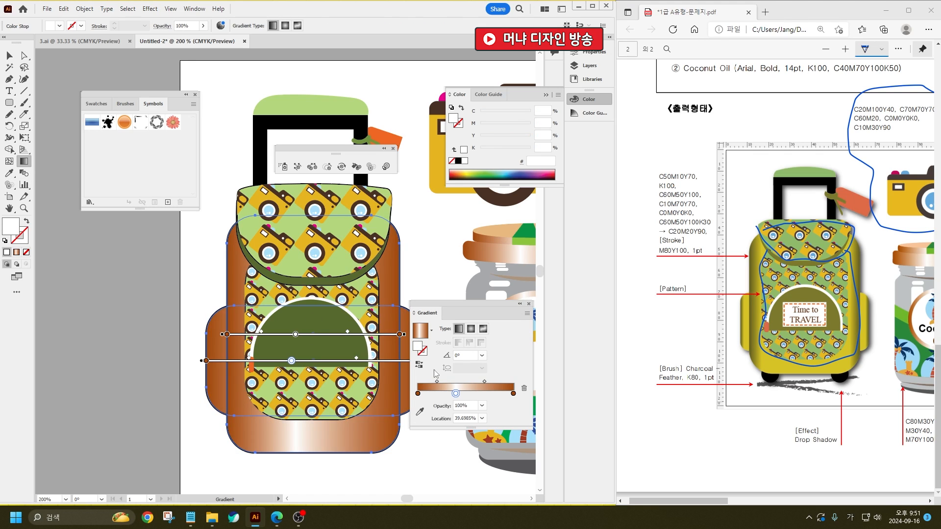
# - Set the gradient's start colour stop on the side piece to C60 M50 Y100 K30
pyautogui.doubleClick(418, 393)
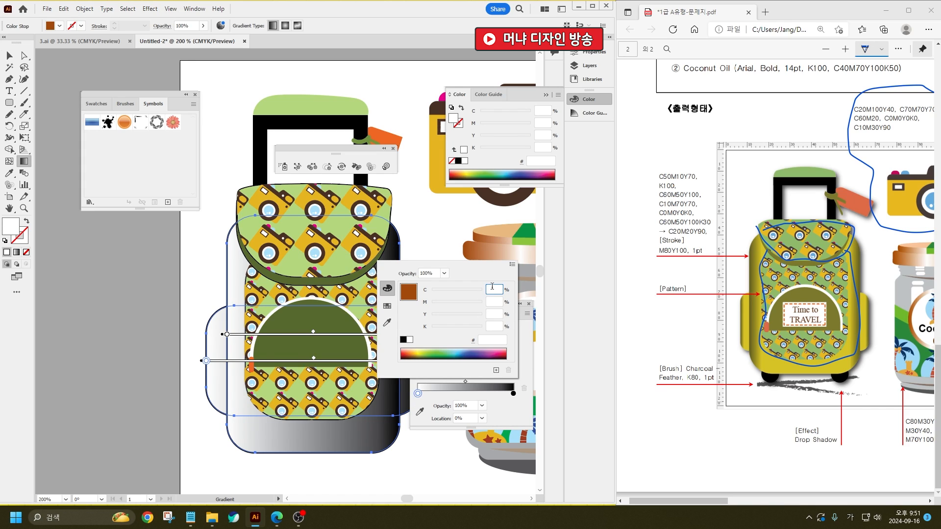
pyautogui.write('60')
pyautogui.press('Tab')
pyautogui.write('50')
pyautogui.press('Tab')
pyautogui.write('100')
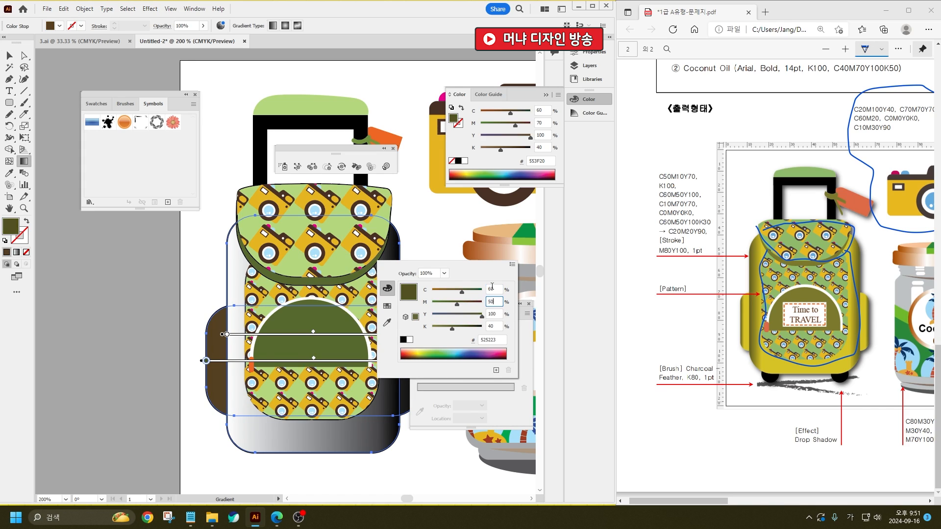
pyautogui.press('Tab')
pyautogui.write('30')
pyautogui.press('Return')
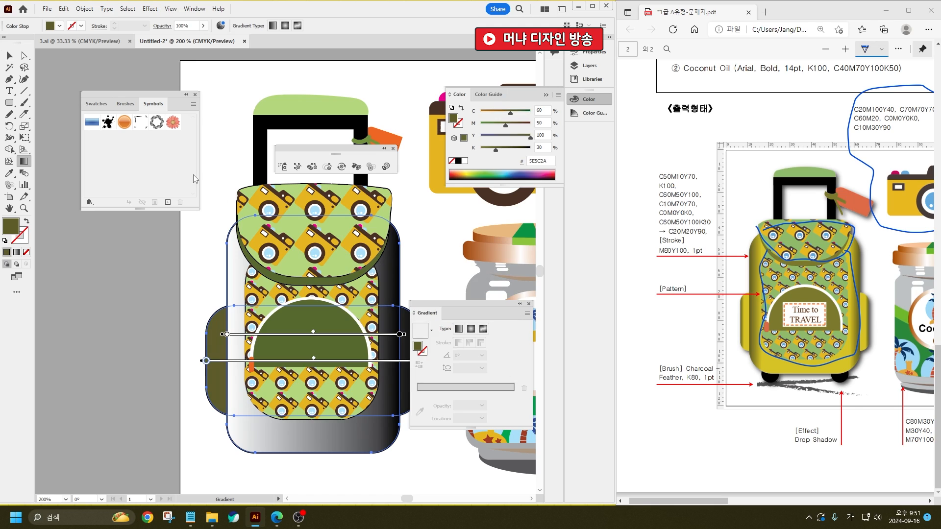
# - Try an orange swatch on the side piece's gradient start stop, and set the stop to white
pyautogui.click(59, 26)
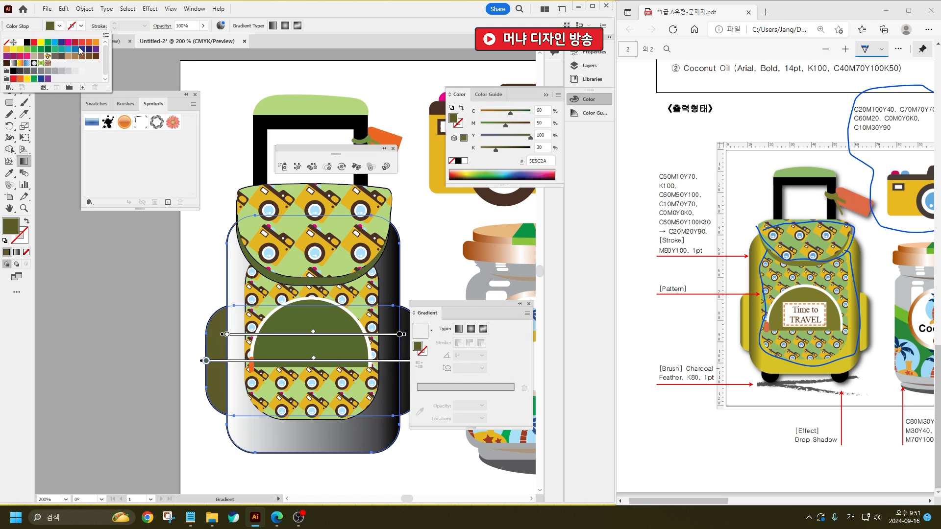
pyautogui.click(76, 50)
pyautogui.click(89, 42)
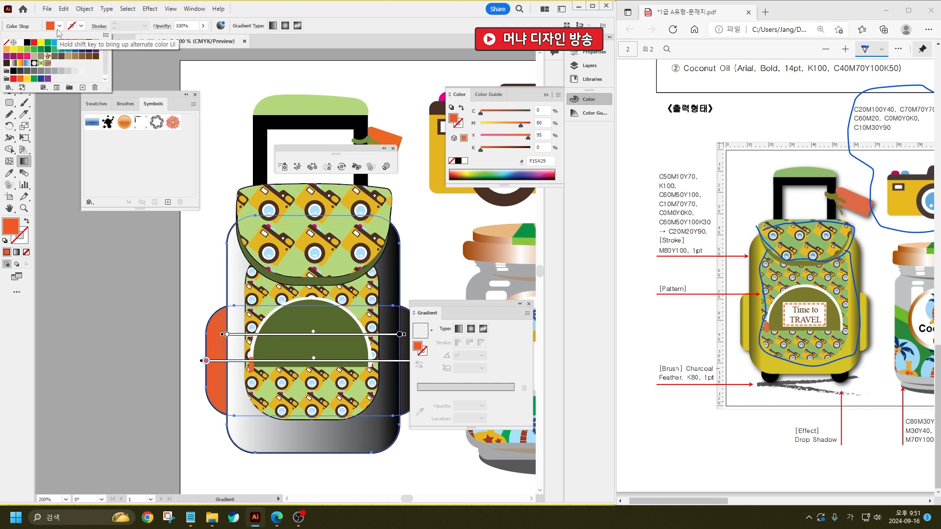
pyautogui.press('Return')
pyautogui.click(55, 28)
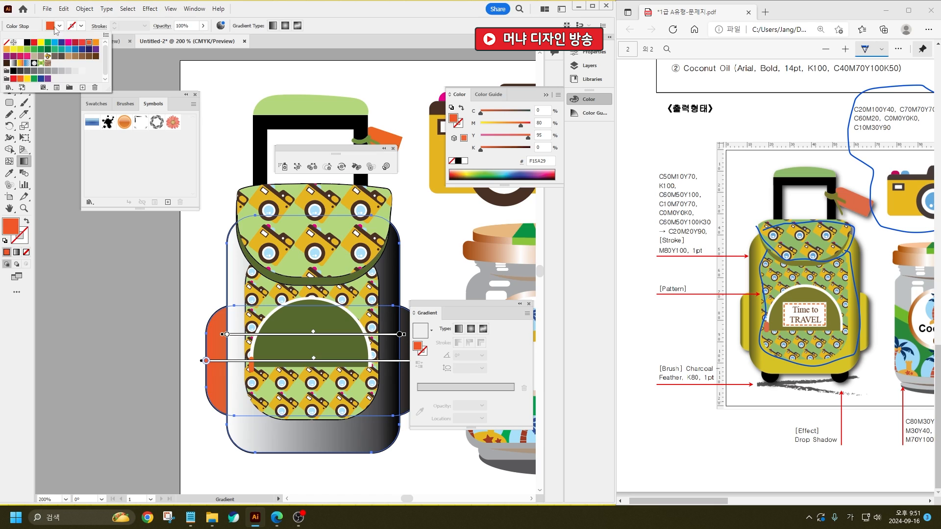
pyautogui.click(6, 44)
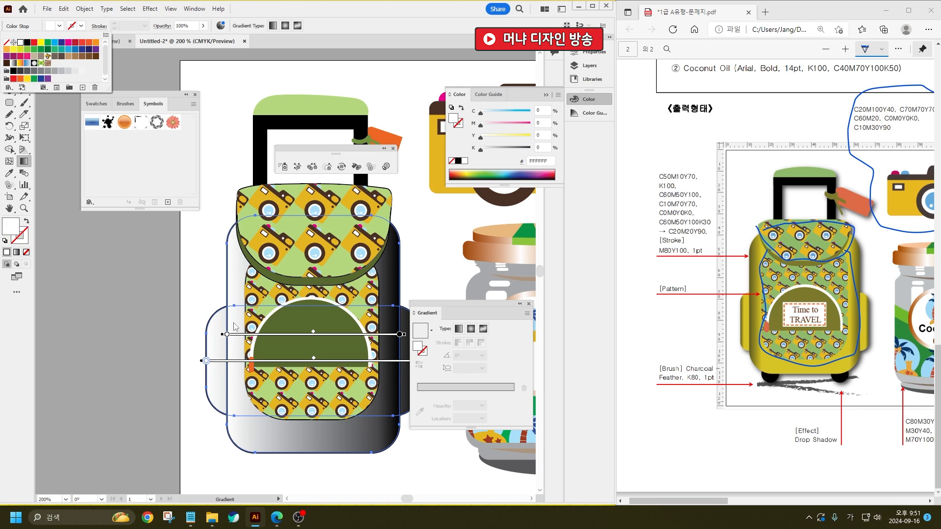
# - Try a blue swatch on the side piece's gradient start stop and deselect the artwork
pyautogui.click(75, 49)
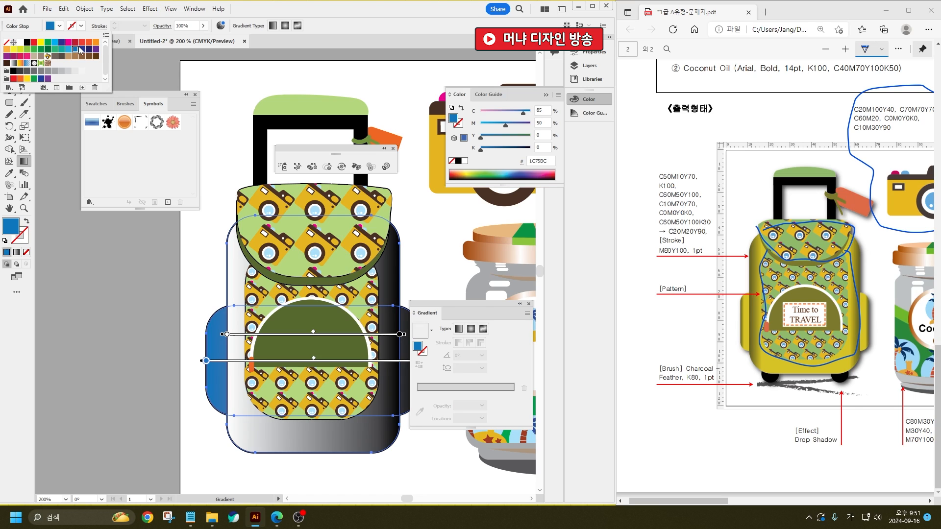
pyautogui.click(120, 289)
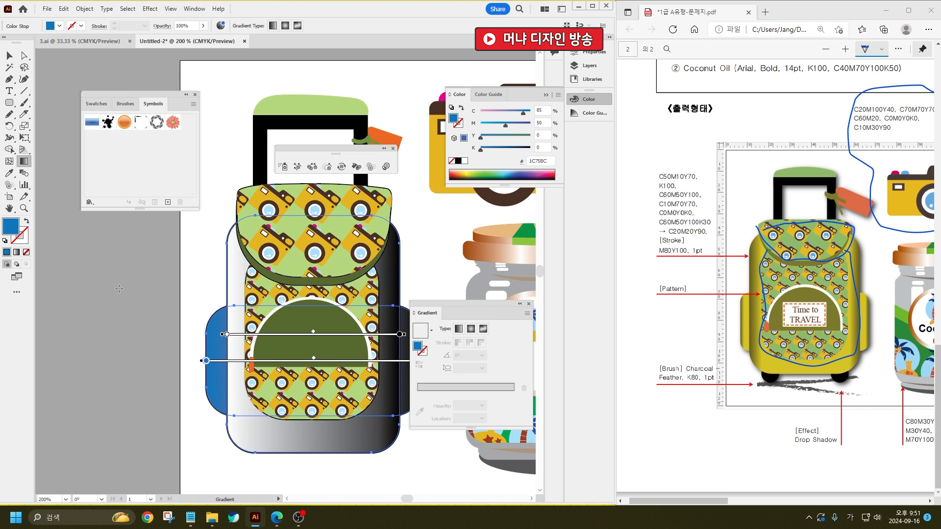
pyautogui.press('v')
pyautogui.click(197, 279)
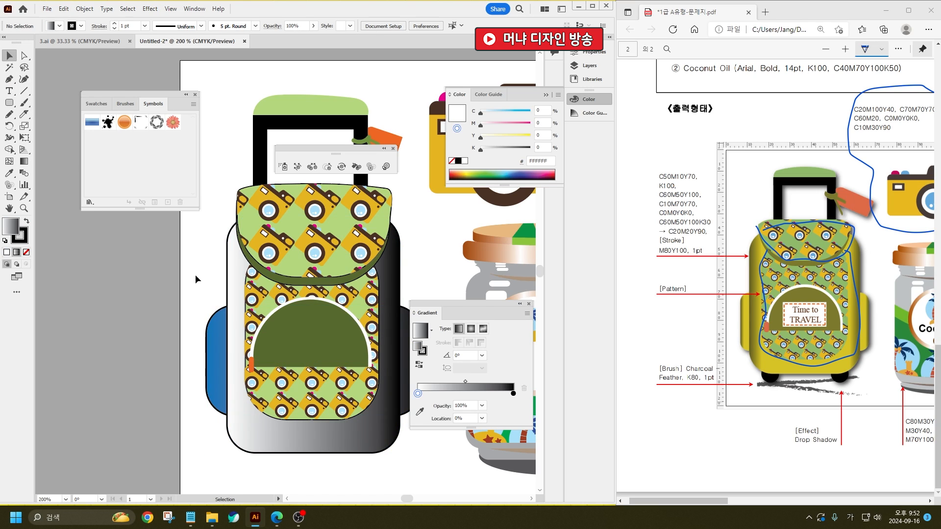
# - Fill the suitcase body and side piece with solid green, then reapply a white-to-black linear gradient to both
pyautogui.click(238, 296)
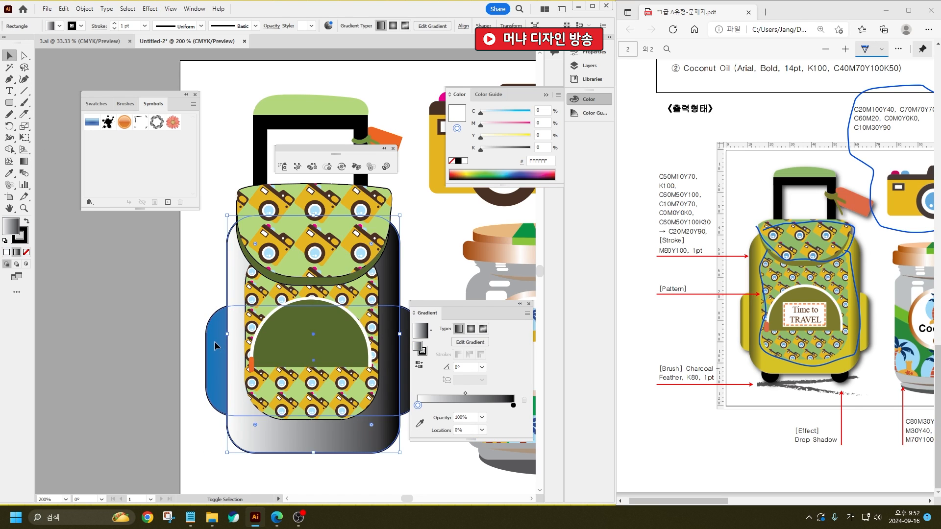
pyautogui.click(52, 27)
pyautogui.click(47, 48)
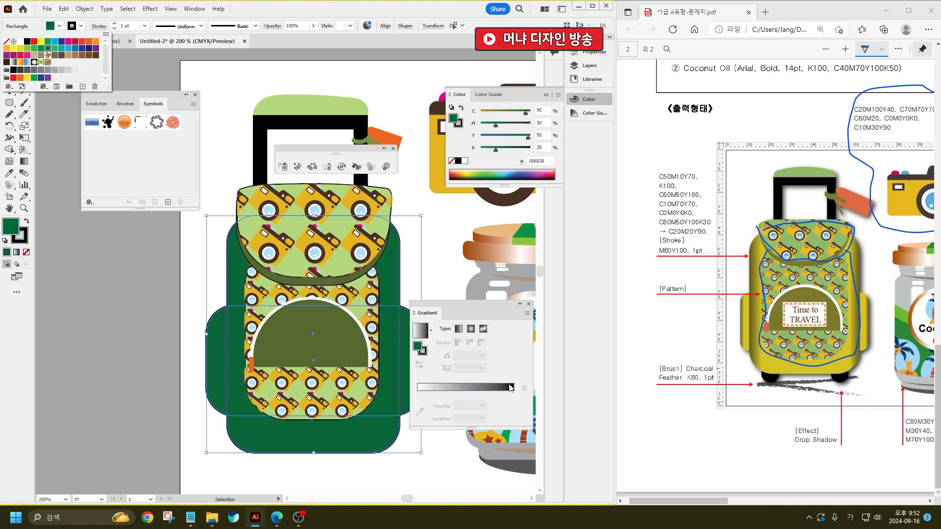
pyautogui.click(419, 393)
pyautogui.click(419, 392)
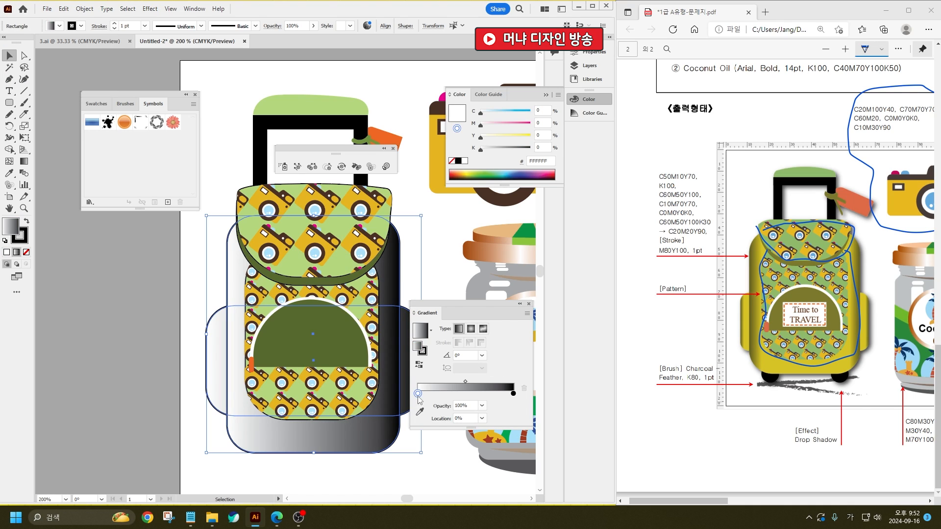
# - Set the gradient's start colour stop on the body and side piece to C60 M50 Y100 K30
pyautogui.doubleClick(418, 394)
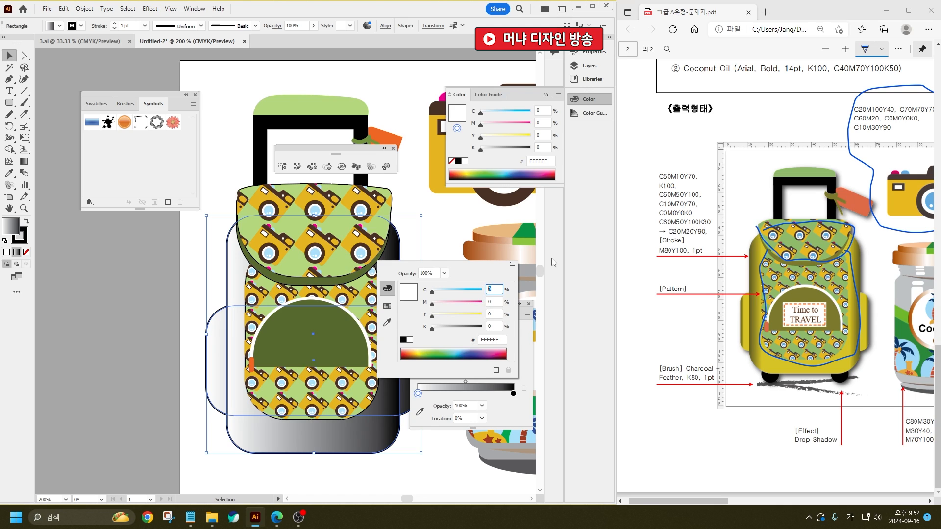
pyautogui.write('60')
pyautogui.press('Tab')
pyautogui.write('50')
pyautogui.press('Tab')
pyautogui.write('100')
pyautogui.press('Tab')
pyautogui.write('3')
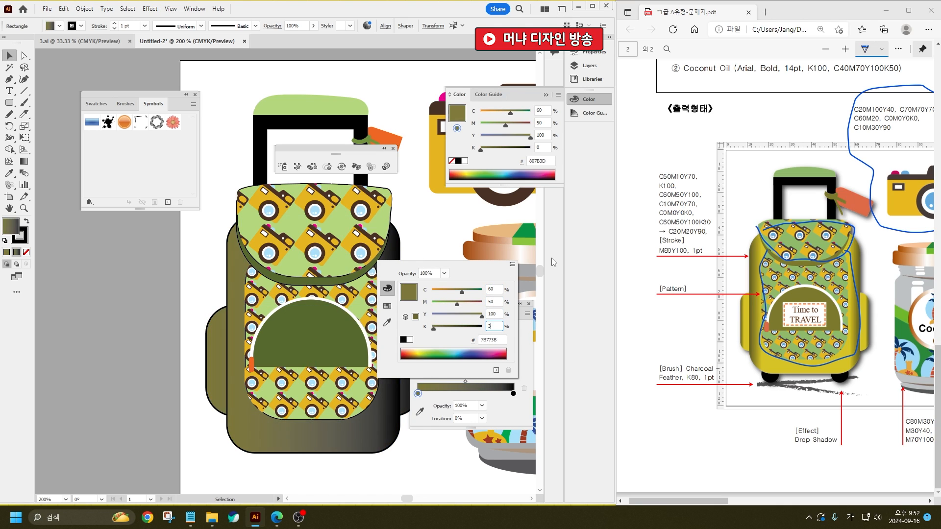
pyautogui.write('0')
pyautogui.press('Return')
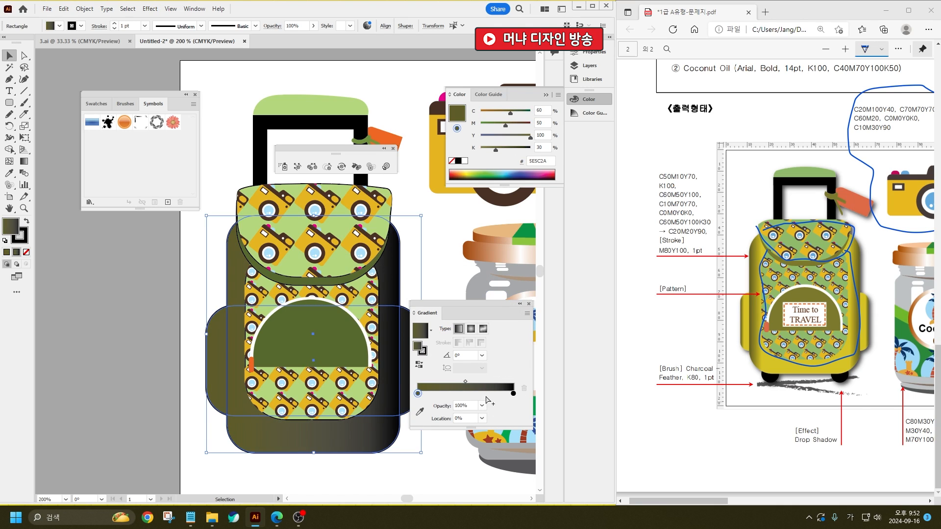
# - Set the gradient's end colour stop on the body and side piece to C20 M20 Y90 K0
pyautogui.doubleClick(513, 393)
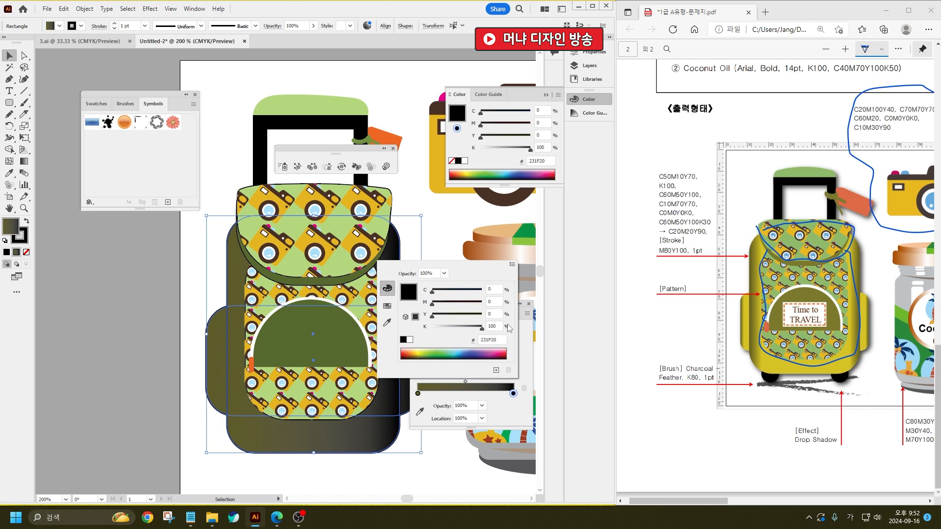
pyautogui.click(494, 289)
pyautogui.write('20')
pyautogui.press('Tab')
pyautogui.write('20')
pyautogui.press('Tab')
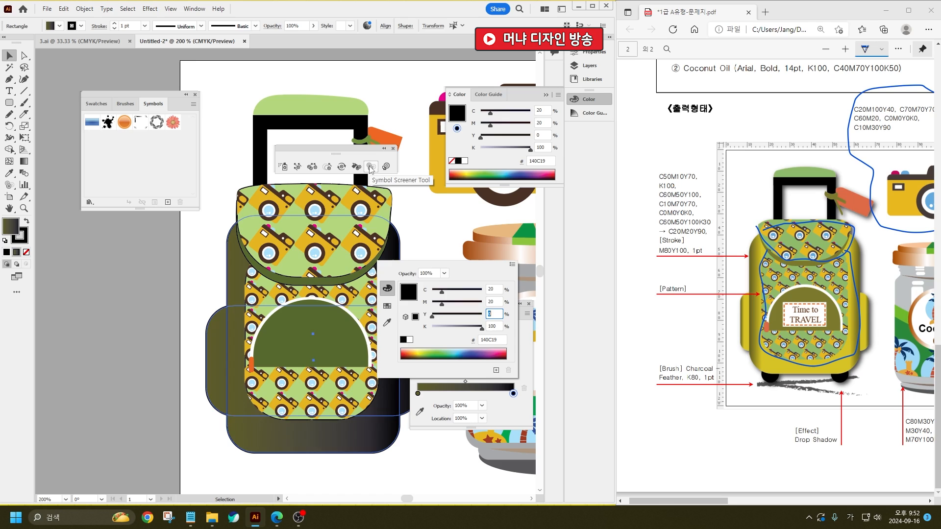
pyautogui.write('90')
pyautogui.press('Tab')
pyautogui.write('0')
pyautogui.press('Return')
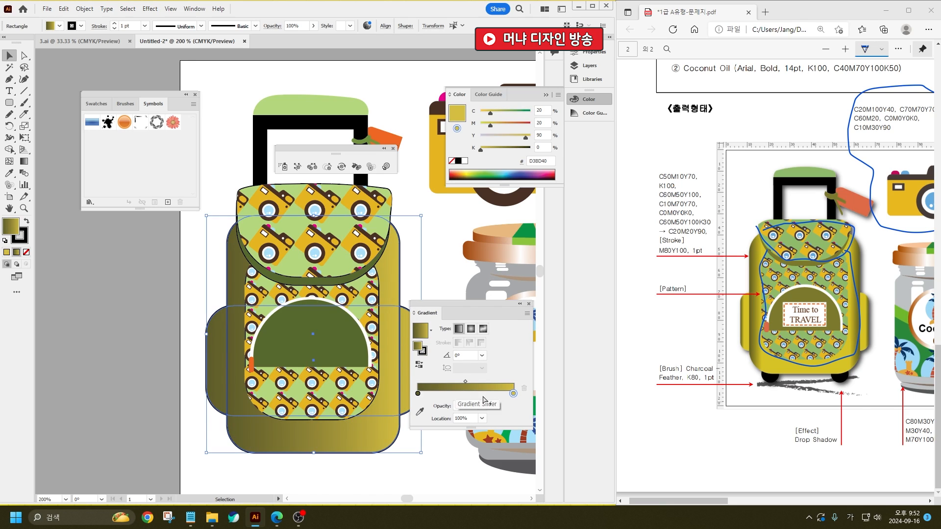
# - Arrange the gradient with dark olive stops at both ends and yellow stops at about 15% and 84%
pyautogui.moveTo(508, 393)
pyautogui.mouseDown()
pyautogui.moveTo(476, 393)
pyautogui.moveTo(494, 415)
pyautogui.moveTo(436, 393)
pyautogui.moveTo(513, 394)
pyautogui.moveTo(433, 394)
pyautogui.moveTo(501, 399)
pyautogui.mouseUp()
pyautogui.click(425, 394)
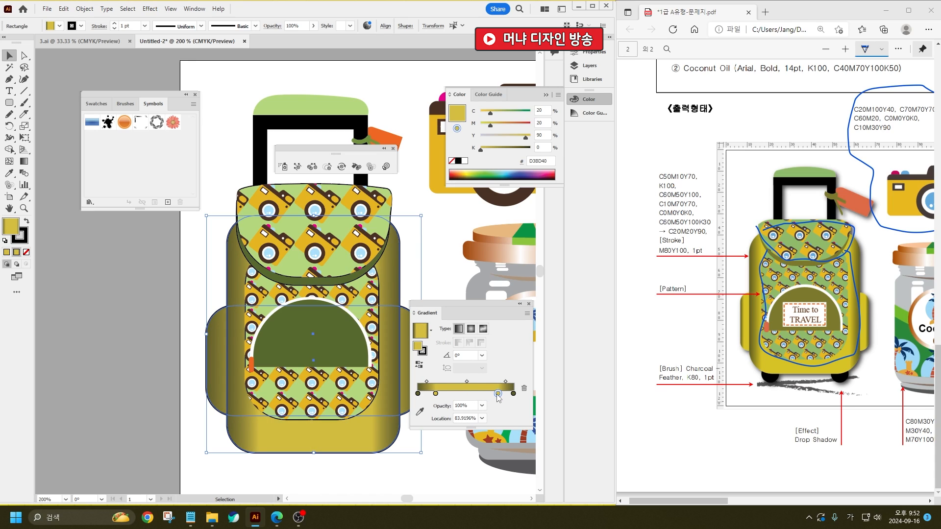
pyautogui.moveTo(435, 394); pyautogui.dragTo(432, 393)
pyautogui.click(56, 177)
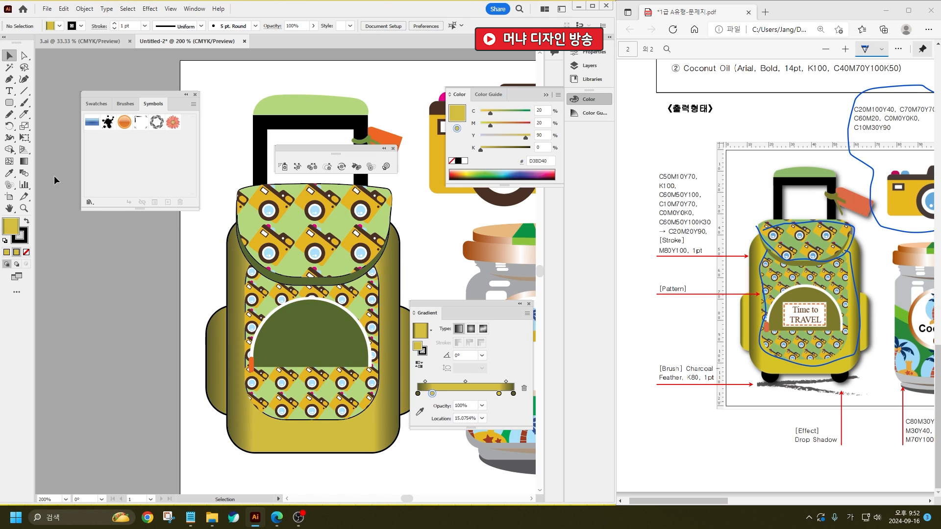
# - Move the yellow stops of the side piece's gradient outward to about 10% and 92%
pyautogui.click(213, 369)
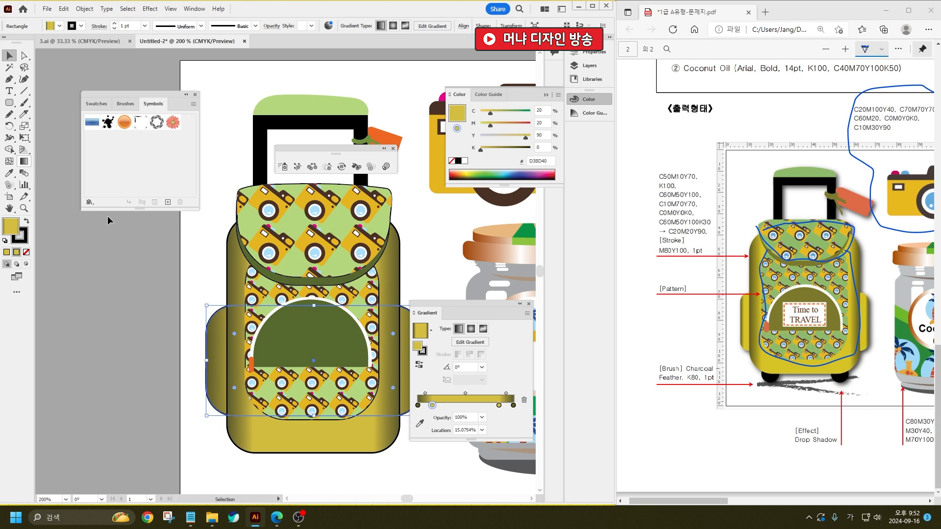
pyautogui.moveTo(432, 406); pyautogui.dragTo(427, 406)
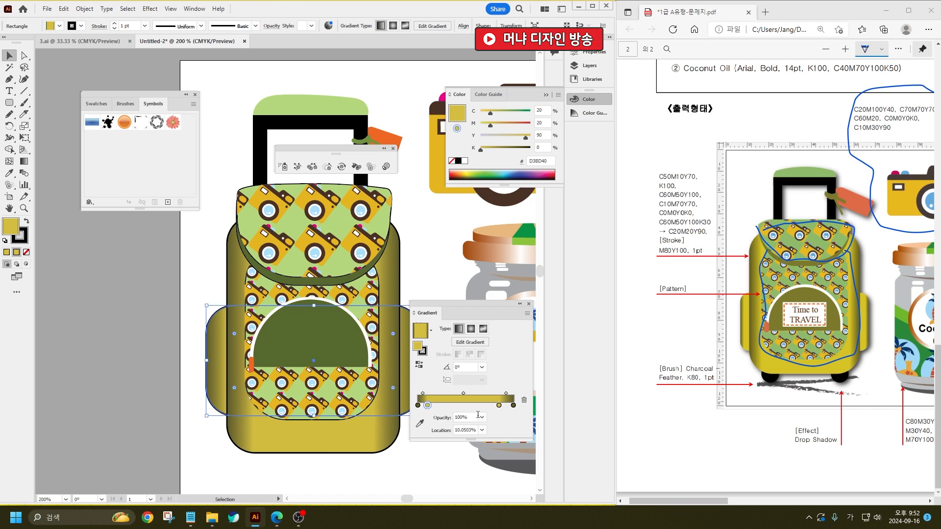
pyautogui.moveTo(501, 405); pyautogui.dragTo(508, 406)
pyautogui.click(130, 387)
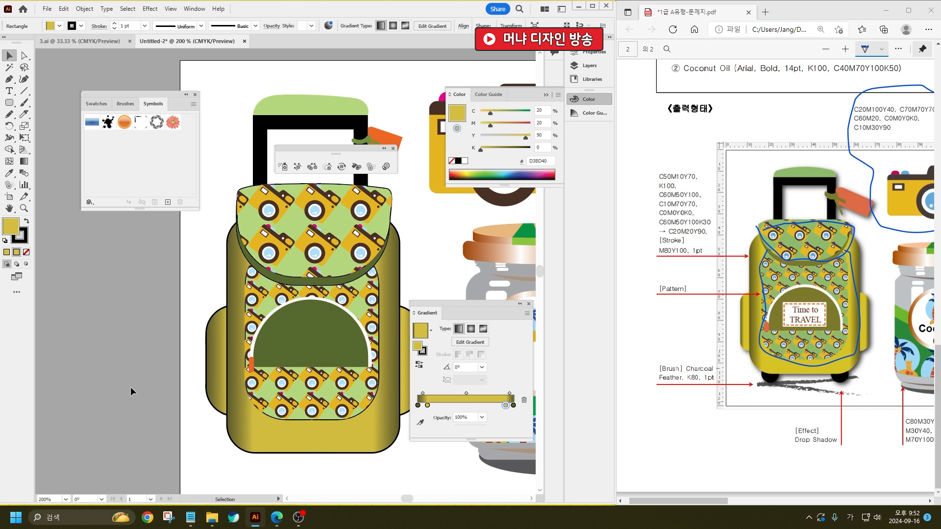
# - Remove the black outline from the suitcase body, side piece and patterned front panel
pyautogui.moveTo(240, 413); pyautogui.dragTo(255, 401)
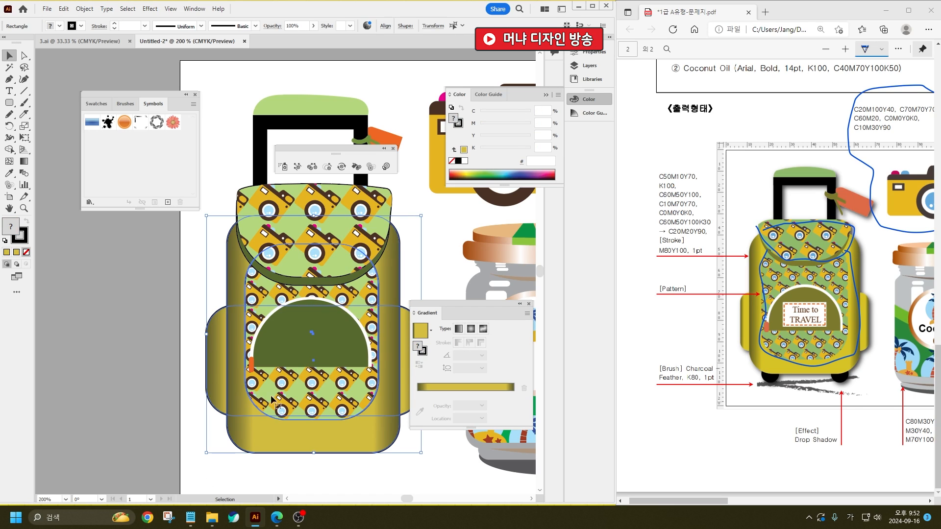
pyautogui.click(60, 26)
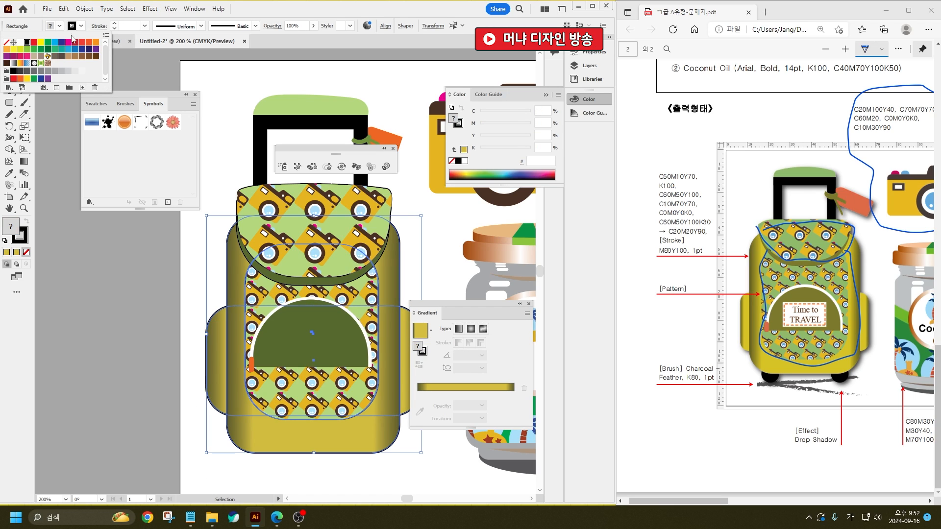
pyautogui.click(84, 363)
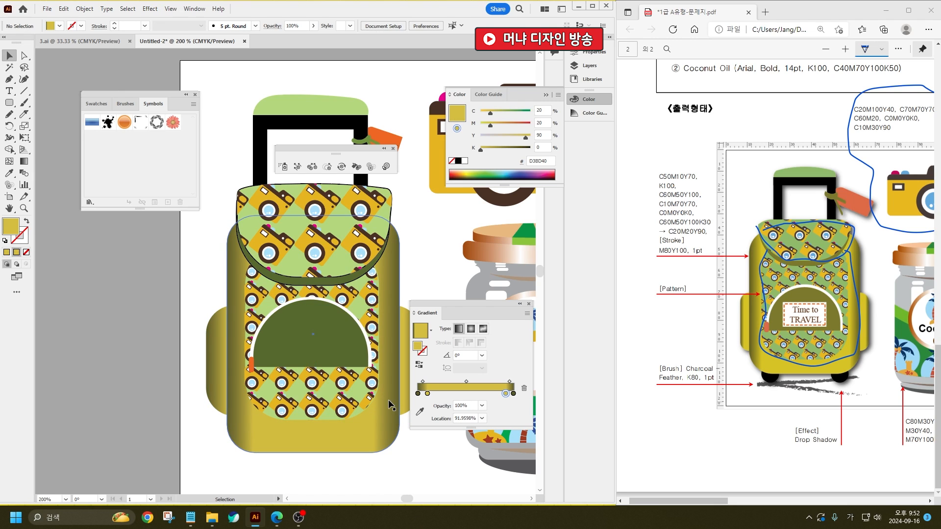
# - Remove the outline from the patterned flap and its dark green lower trim, excluding the black handle from the selection
pyautogui.moveTo(381, 241); pyautogui.dragTo(351, 294)
pyautogui.click(278, 279)
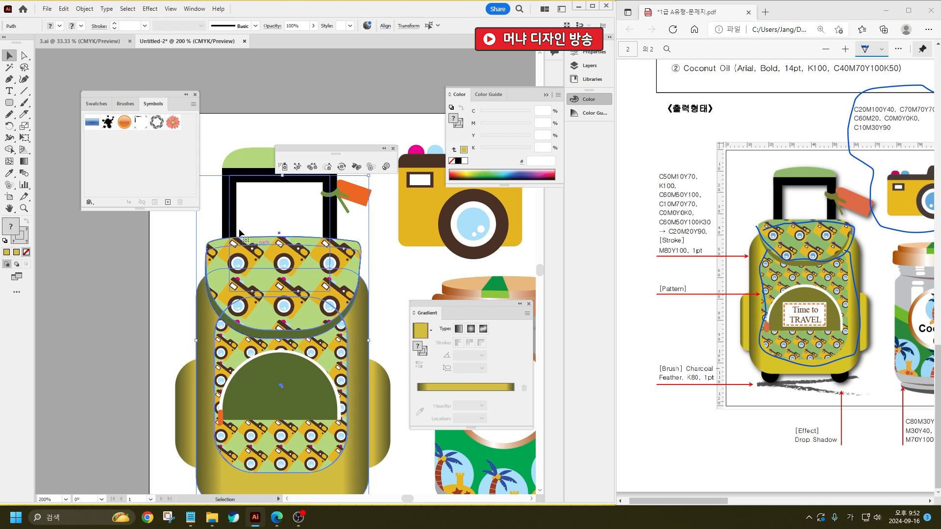
pyautogui.keyDown('shift'); pyautogui.click(228, 197); pyautogui.keyUp('shift')
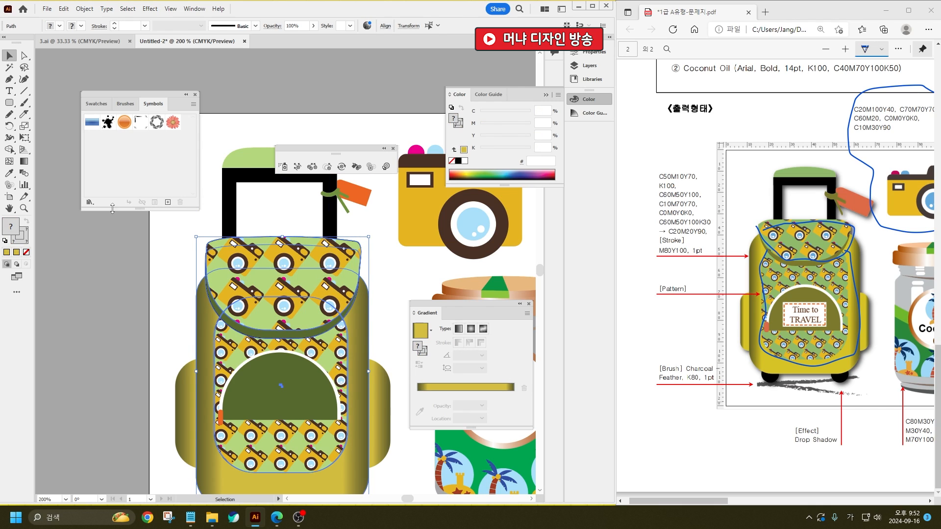
pyautogui.click(59, 26)
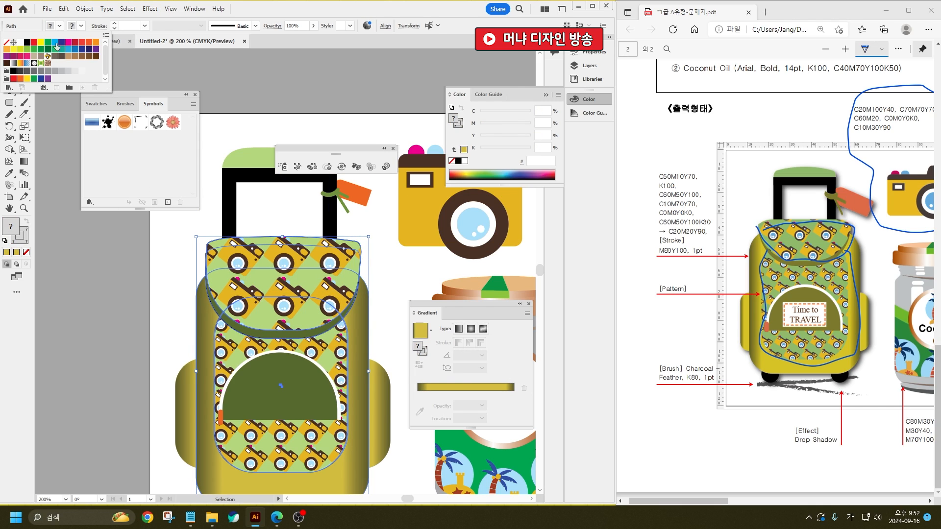
pyautogui.click(6, 42)
pyautogui.click(80, 364)
# - Remove the white fill from the suitcase's black pull-handle frame
pyautogui.click(268, 215)
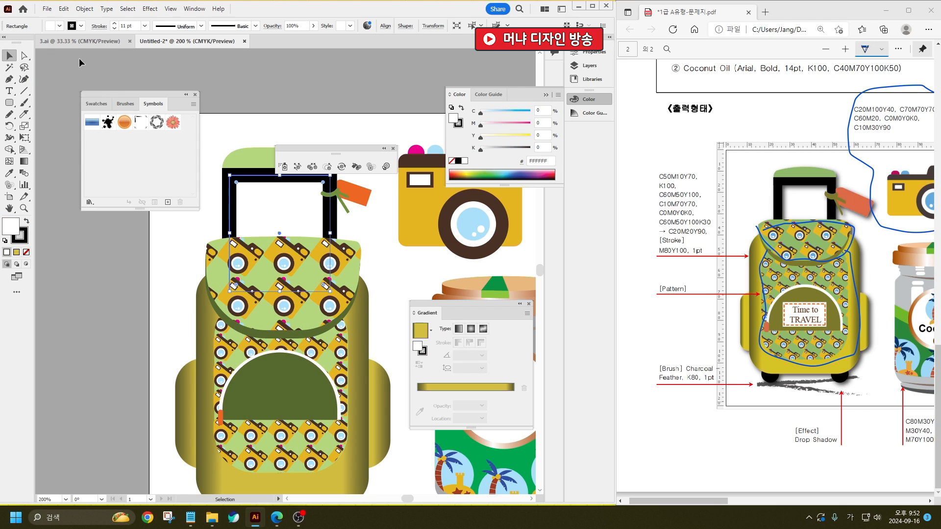
pyautogui.click(59, 26)
pyautogui.click(6, 41)
pyautogui.click(92, 402)
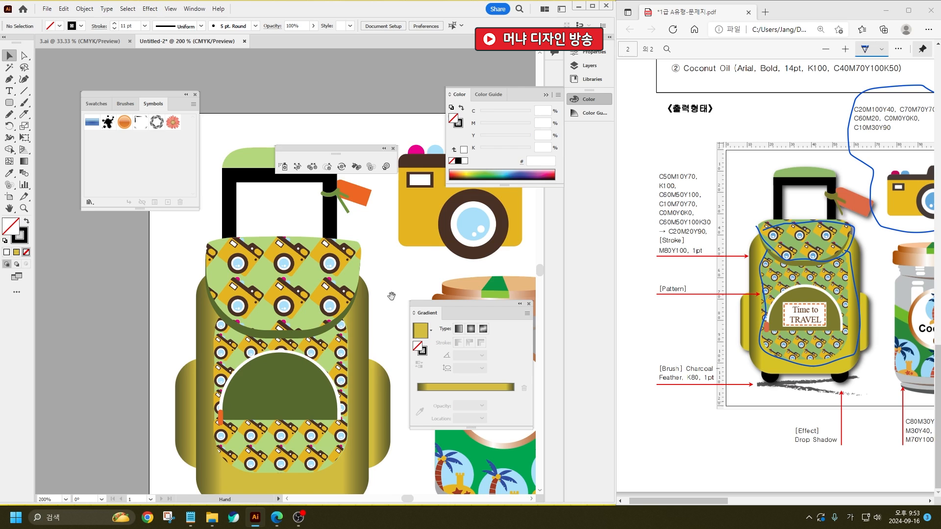
# - Add the text "Time to TRAVEL" on the empty canvas above the artboard
pyautogui.scroll(-1, 377, 290)
pyautogui.hotkey('ctrl', '-')
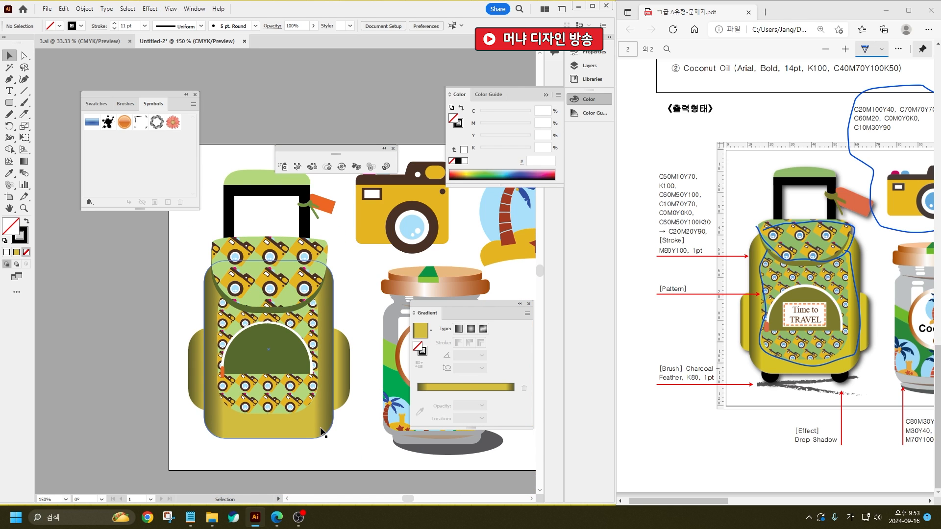
pyautogui.hscroll(3, 341, 464)
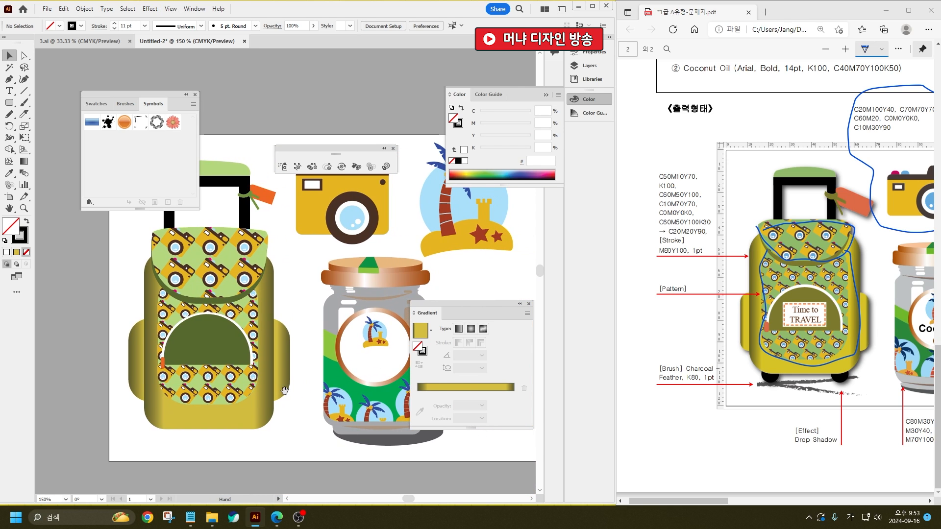
pyautogui.scroll(3, 897, 293)
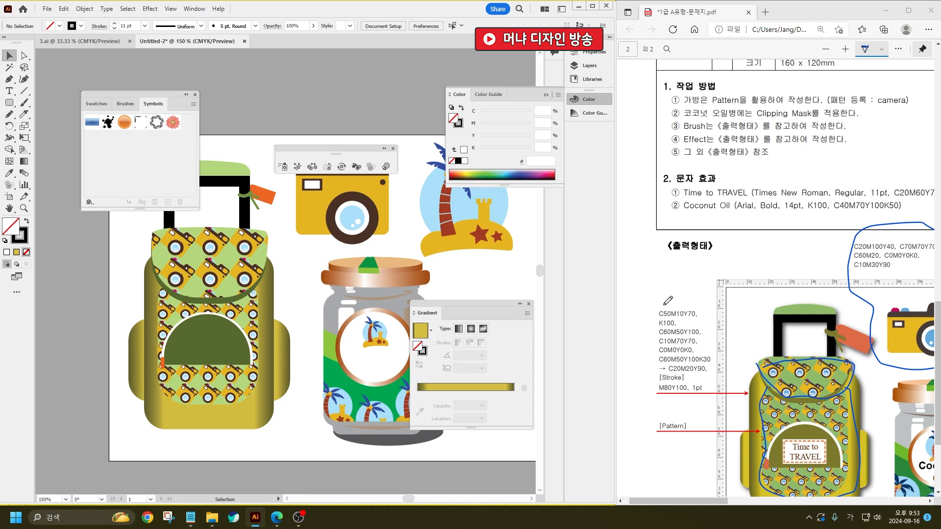
pyautogui.scroll(3, 238, 104)
pyautogui.press('t')
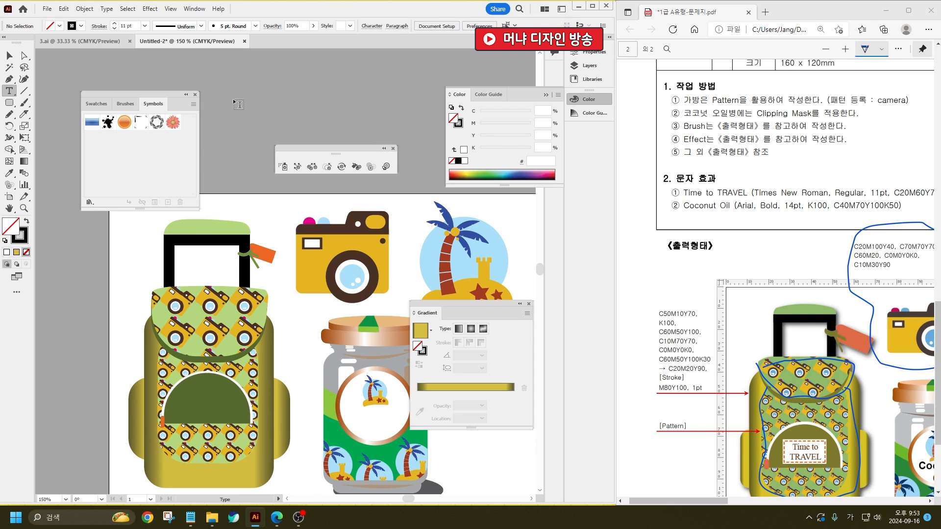
pyautogui.click(234, 100)
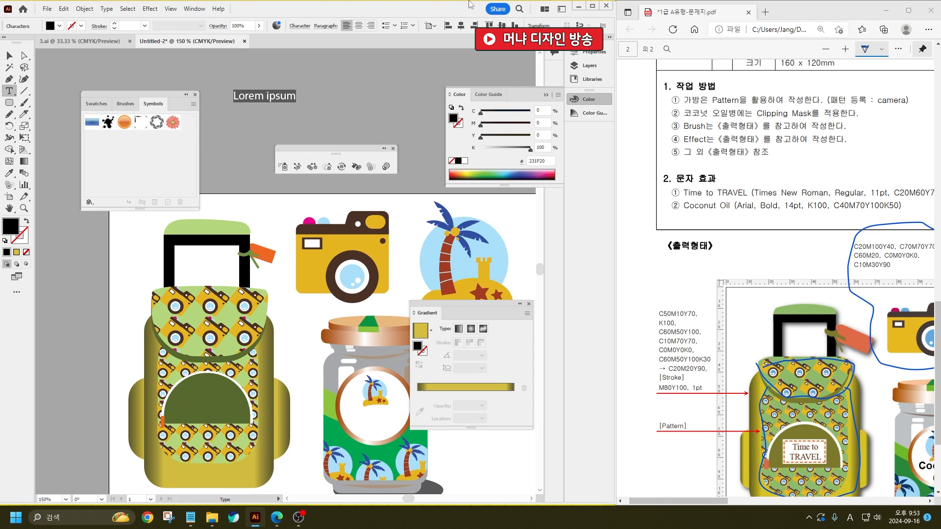
pyautogui.write('Time to TRAVEL')
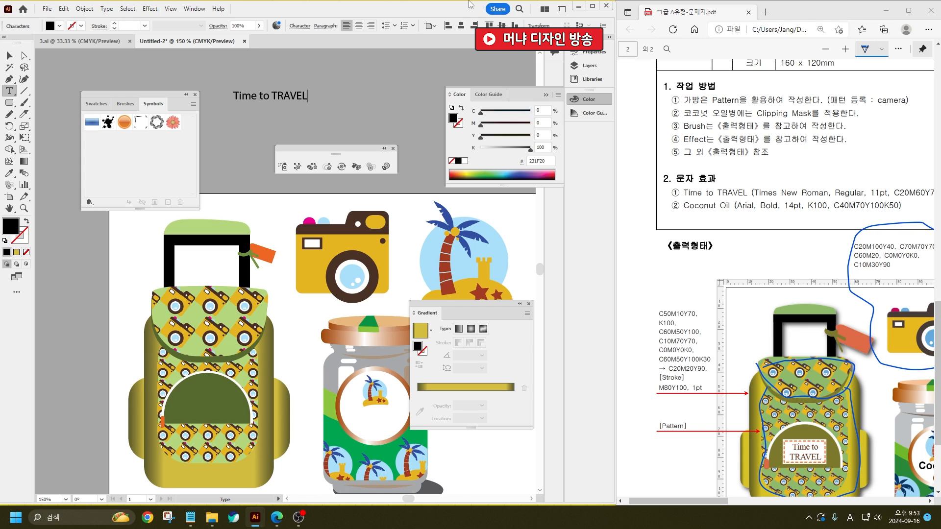
# - Add the text "Coconut Oil" below the first text and break it onto two lines before "Oil"
pyautogui.click(225, 128)
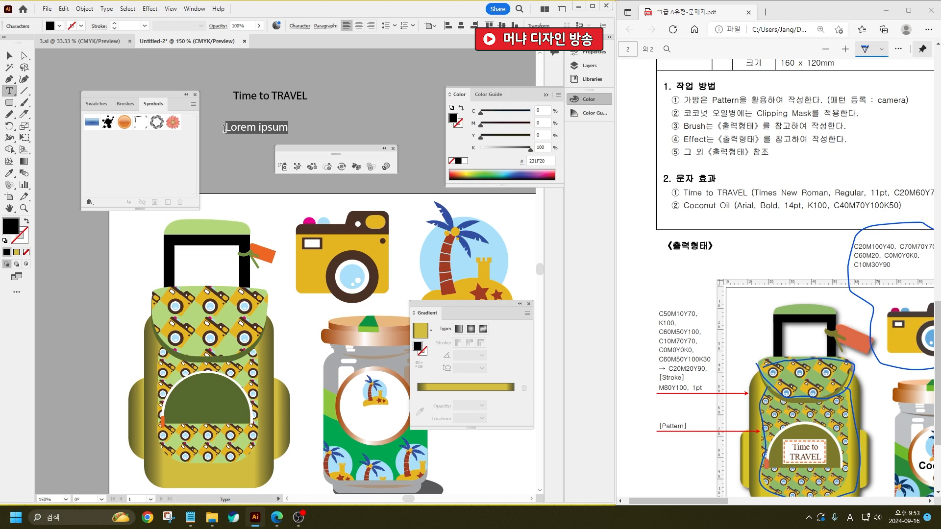
pyautogui.write('Coconut Oil')
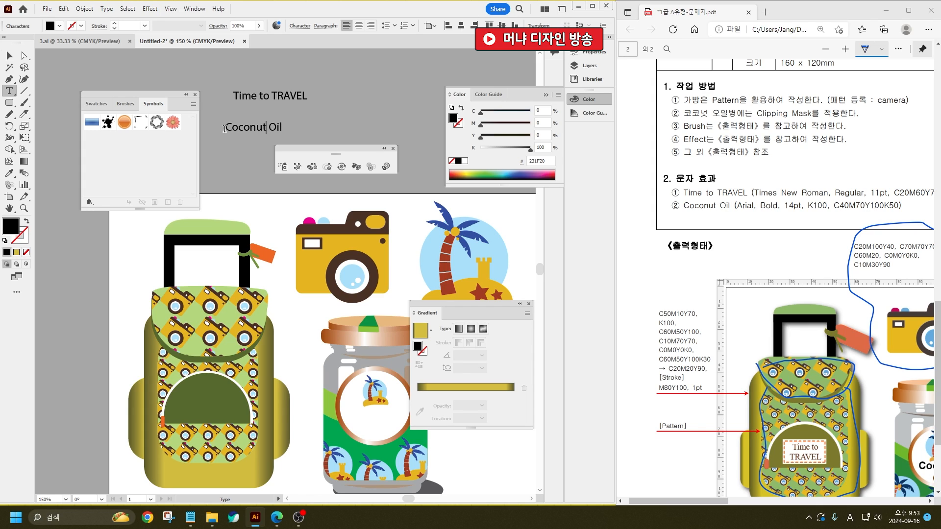
pyautogui.press('Return')
pyautogui.press('Delete')
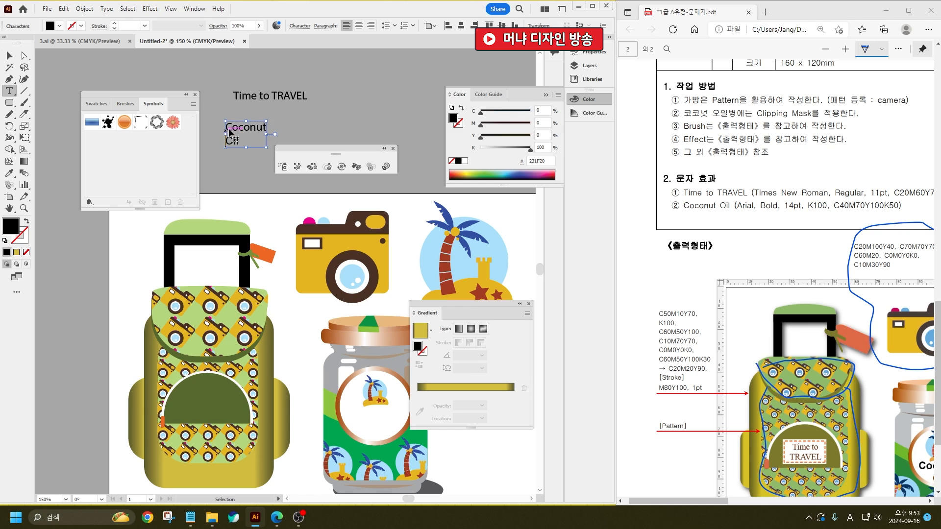
# - Break "Time to TRAVEL" onto two lines before "TRAVEL", removing the space at the break
pyautogui.click(273, 96)
pyautogui.press('BackSpace')
pyautogui.press('Return')
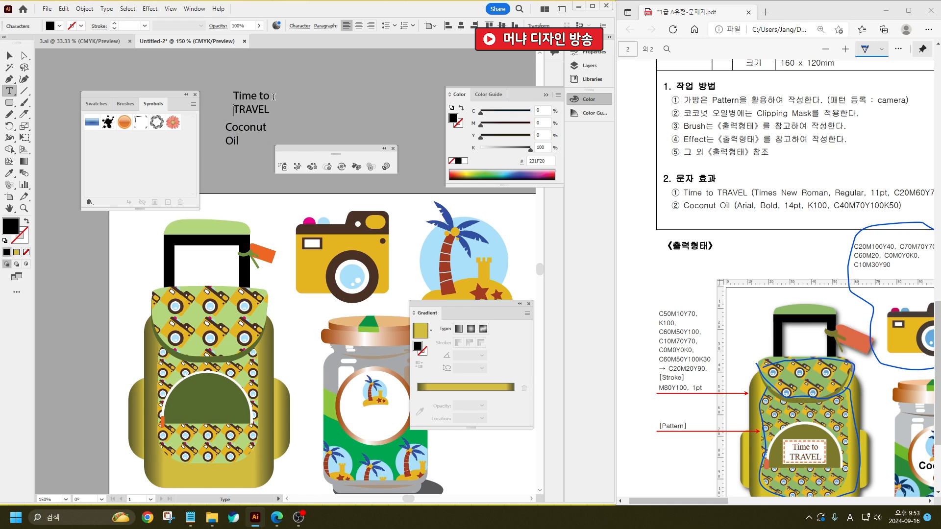
# - Center-align the "Time to TRAVEL" and "Coconut Oil" texts
pyautogui.click(8, 55)
pyautogui.moveTo(222, 72); pyautogui.dragTo(266, 155)
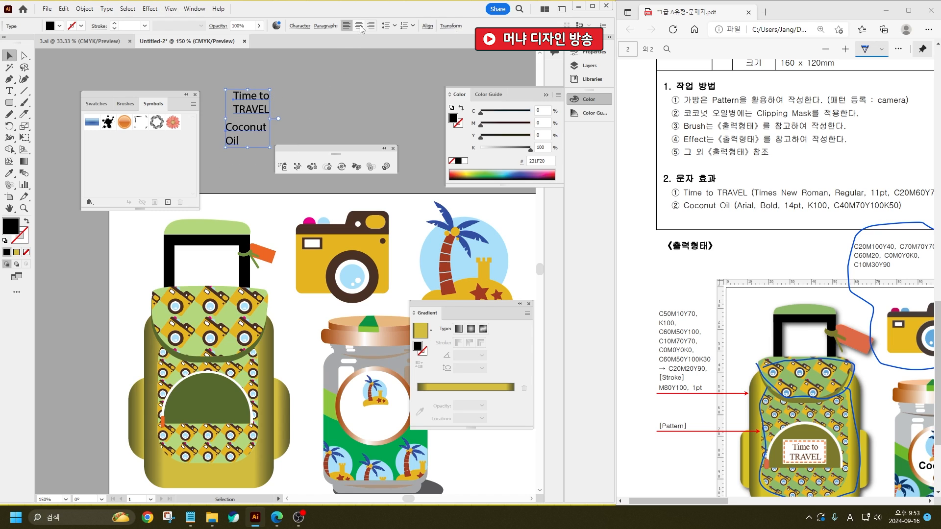
pyautogui.click(358, 25)
# - Set "Time to TRAVEL" to Times New Roman Regular at 11 pt
pyautogui.click(336, 115)
pyautogui.click(248, 109)
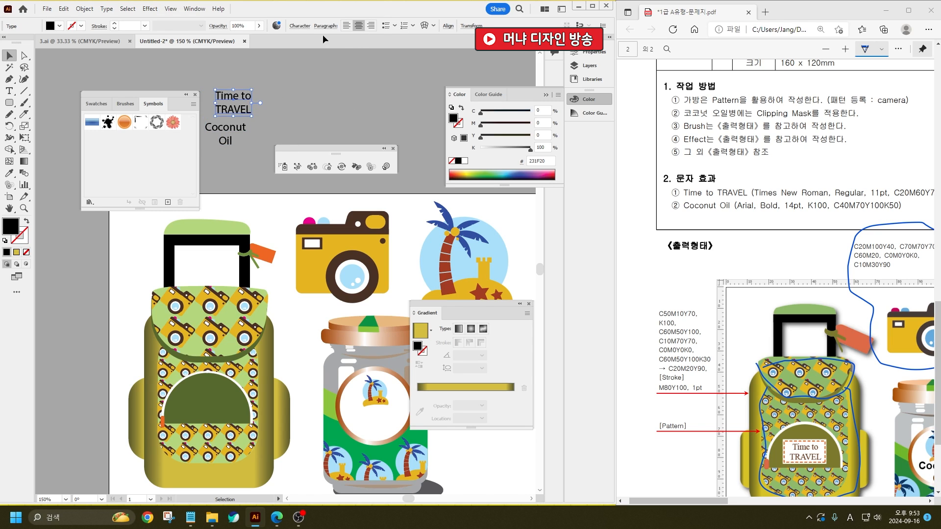
pyautogui.click(299, 26)
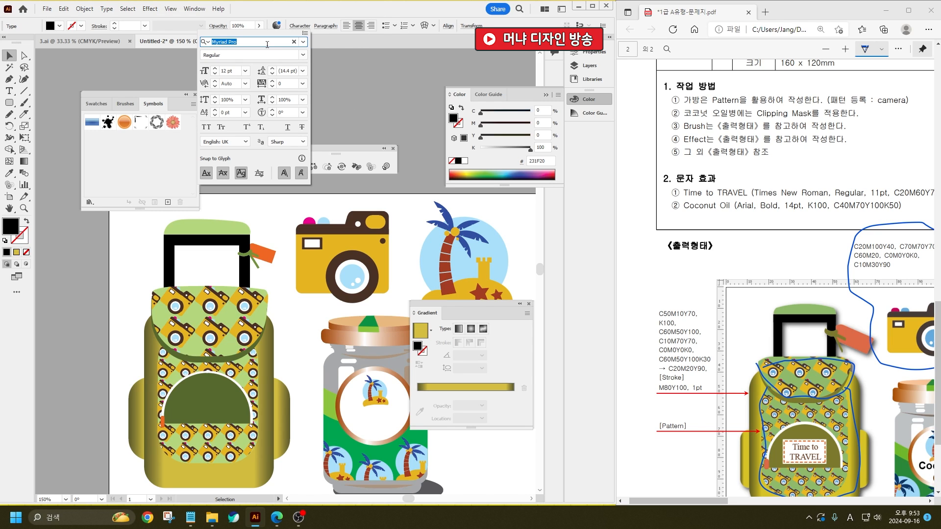
pyautogui.write('tim')
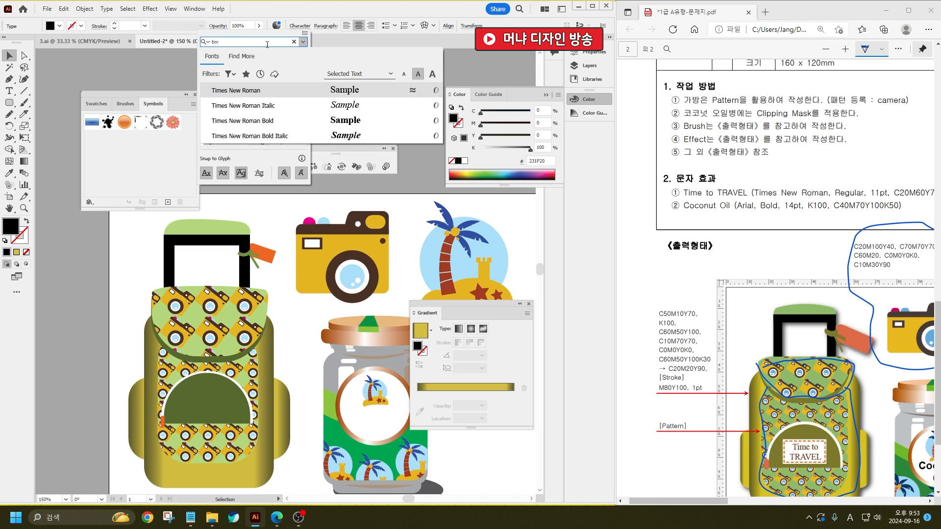
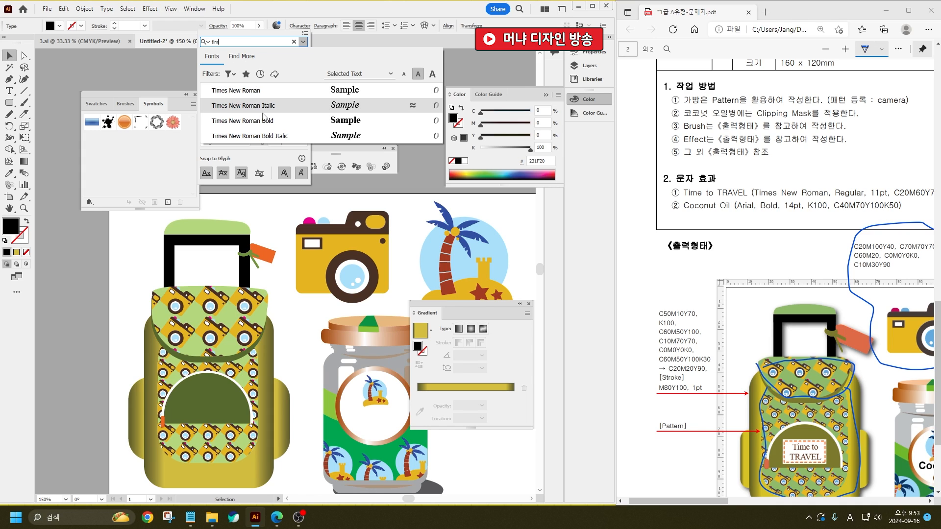
pyautogui.click(255, 93)
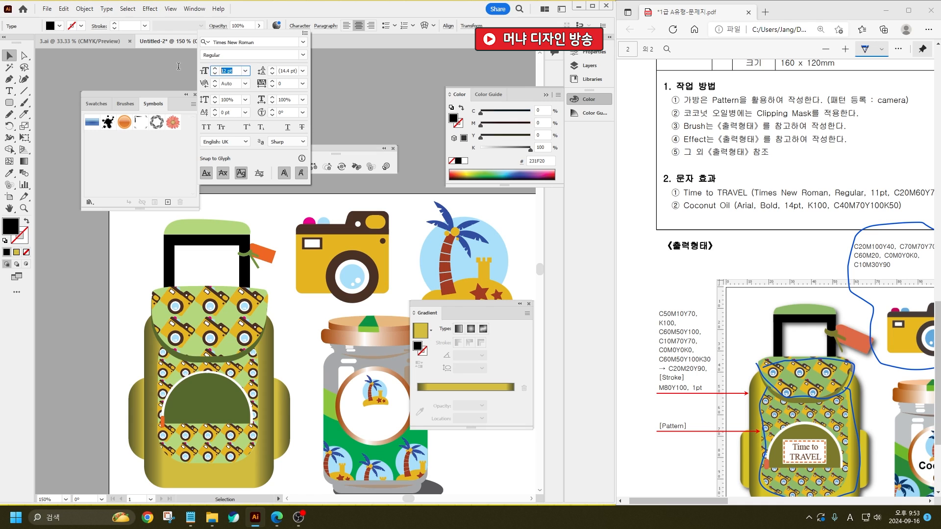
pyautogui.press('Escape')
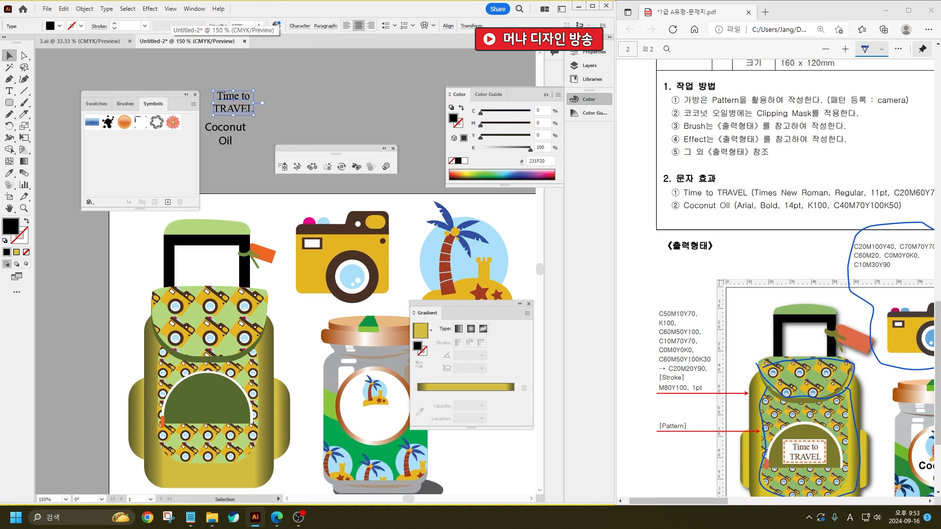
# - Set the "Time to TRAVEL" text fill to C20 M60 Y70 K70
pyautogui.moveTo(694, 502); pyautogui.dragTo(705, 502)
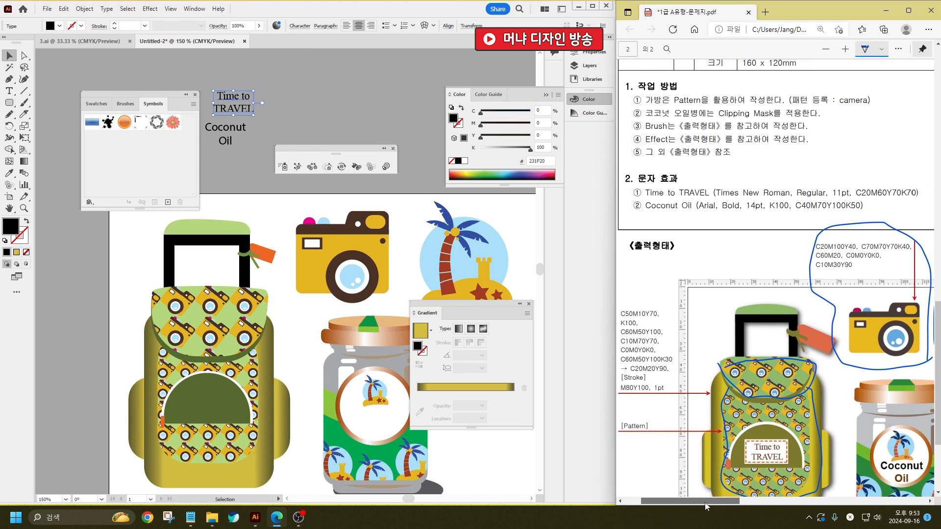
pyautogui.click(541, 111)
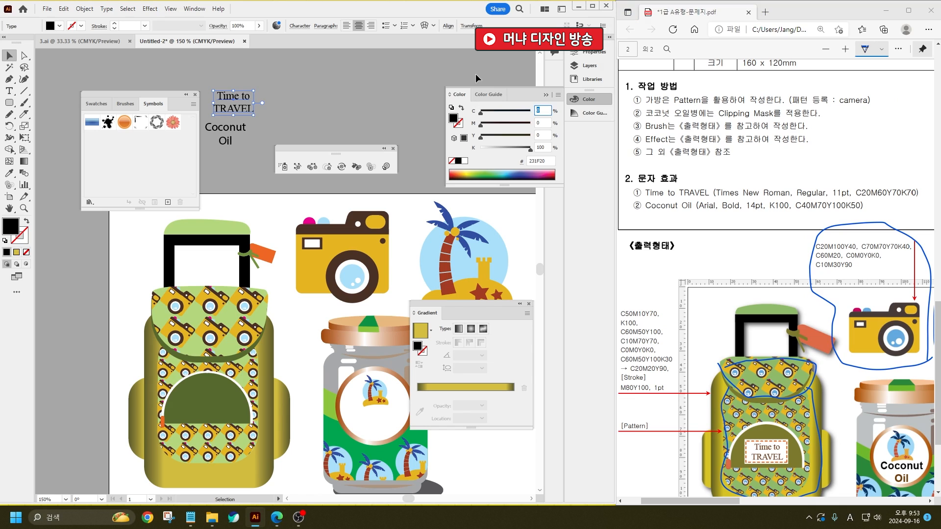
pyautogui.write('20')
pyautogui.press('Tab')
pyautogui.write('60')
pyautogui.press('Tab')
pyautogui.write('70')
pyautogui.press('Tab')
pyautogui.write('70')
pyautogui.press('Return')
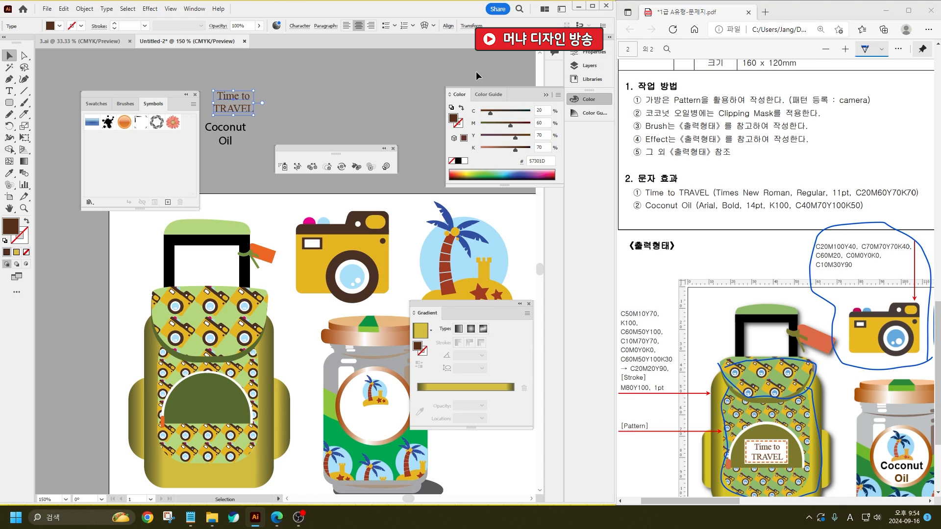
# - Set "Coconut Oil" to Arial Bold at 14 pt
pyautogui.click(225, 139)
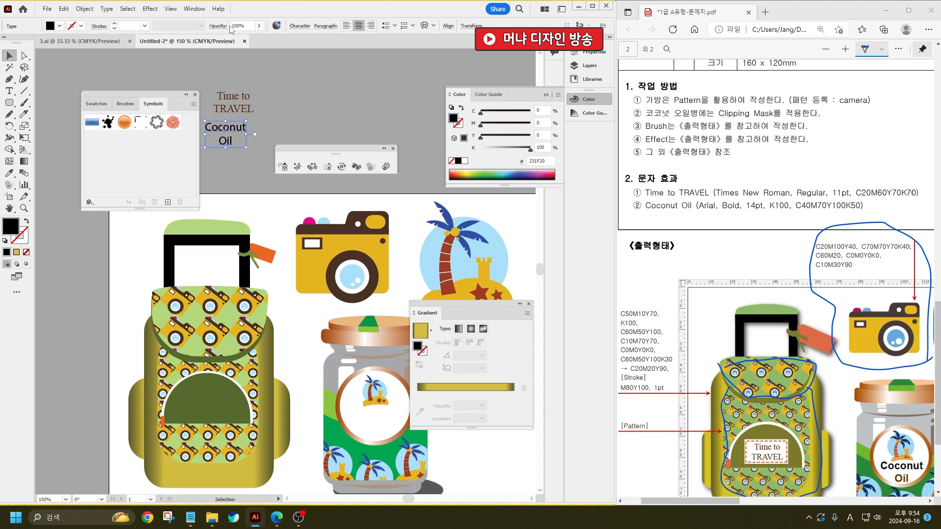
pyautogui.click(299, 26)
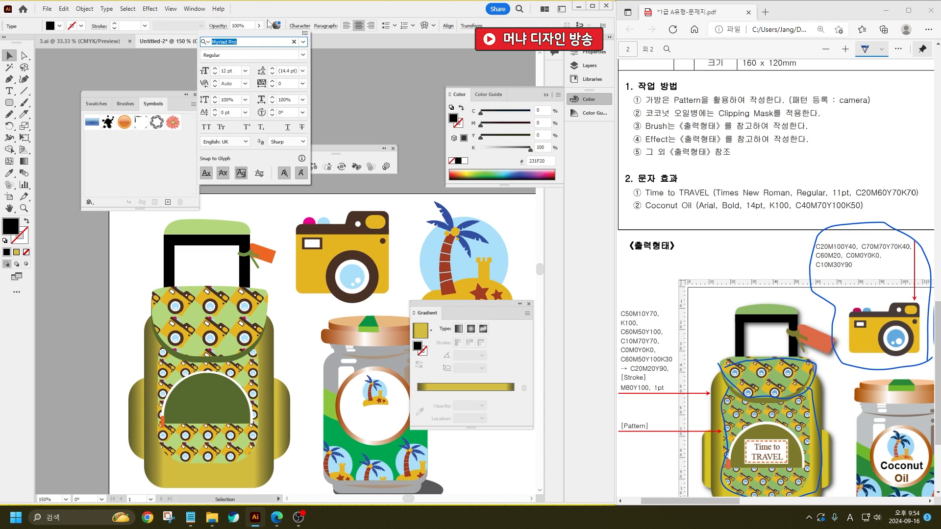
pyautogui.write('ar')
pyautogui.press('Down')
pyautogui.press('Down')
pyautogui.press('Down')
pyautogui.press('Down')
pyautogui.press('Down')
pyautogui.press('Down')
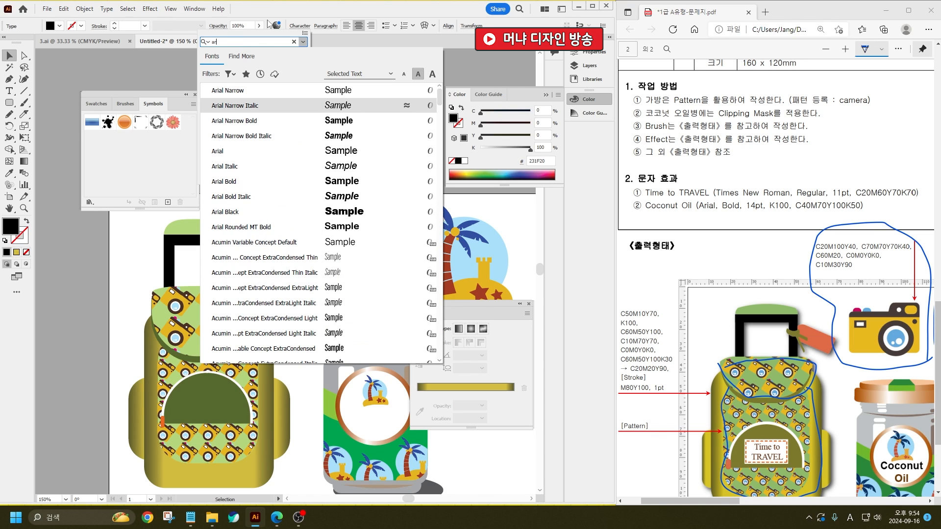
pyautogui.press('Return')
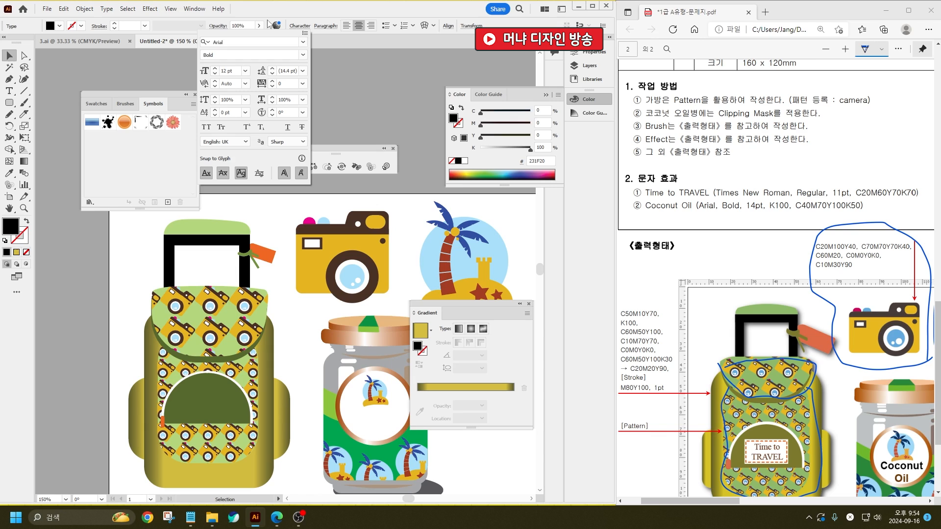
pyautogui.press('Tab')
pyautogui.press('Tab')
pyautogui.write('14')
pyautogui.press('Return')
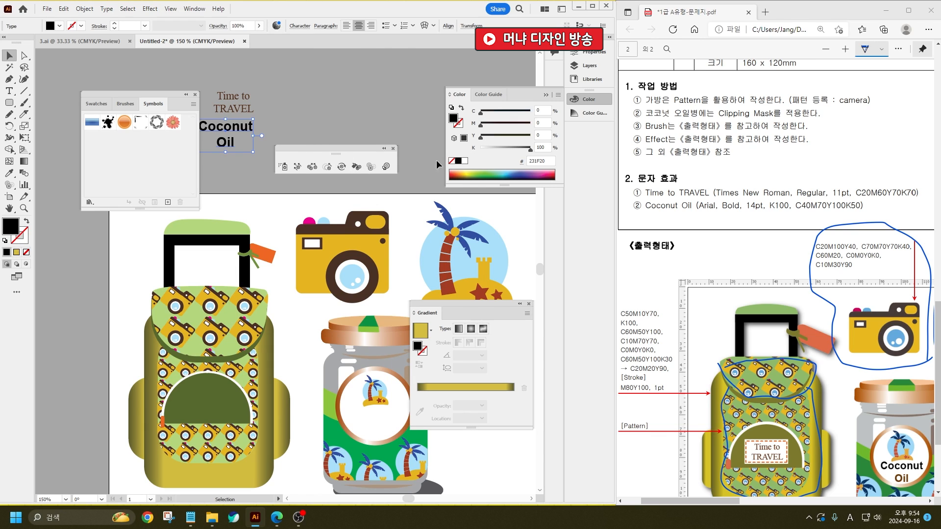
# - Recolour only the word "Oil" to C40 M70 Y100 K50
pyautogui.doubleClick(220, 147)
pyautogui.moveTo(225, 142); pyautogui.dragTo(278, 149)
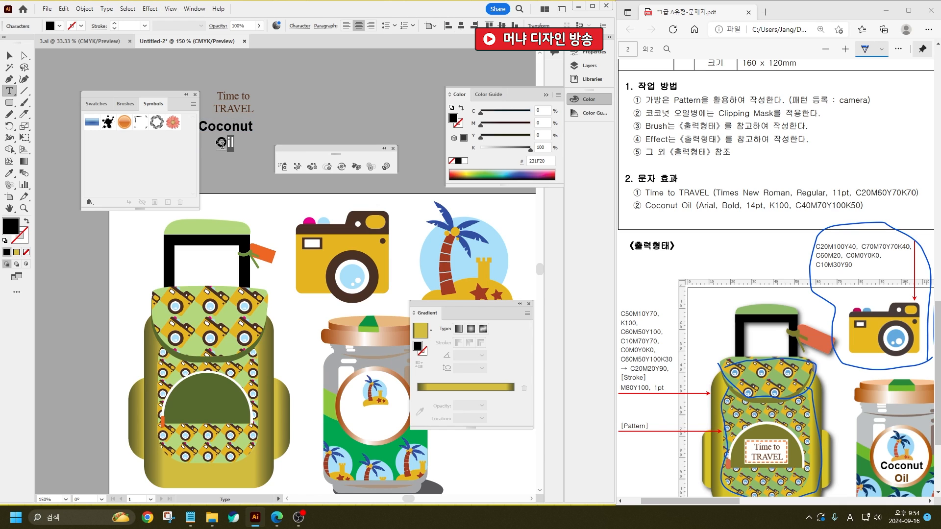
pyautogui.moveTo(217, 143); pyautogui.dragTo(267, 152)
pyautogui.write('40')
pyautogui.press('Tab')
pyautogui.write('70')
pyautogui.press('Tab')
pyautogui.write('100')
pyautogui.press('Tab')
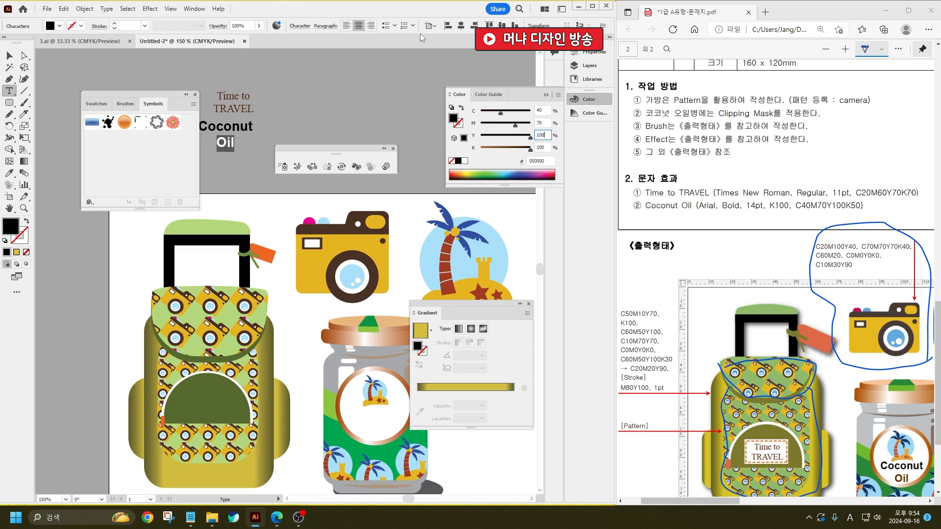
pyautogui.write('50')
pyautogui.press('Return')
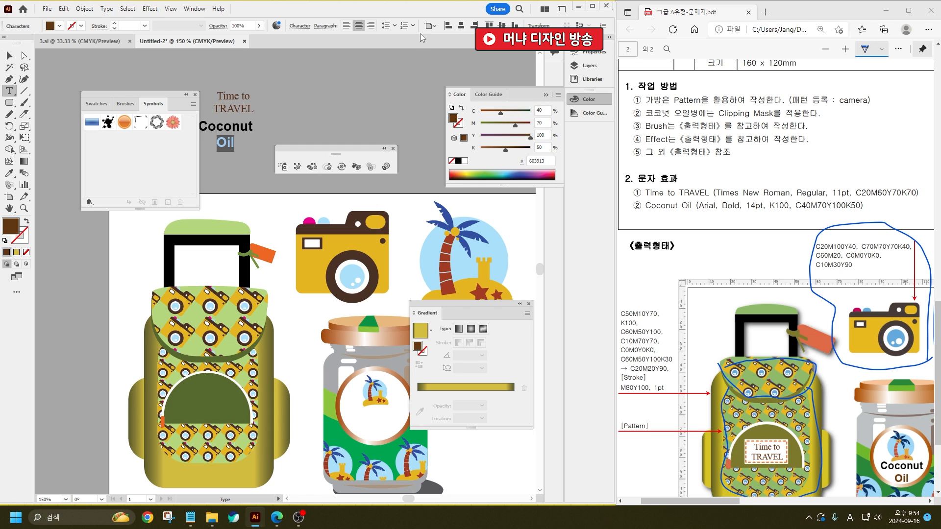
# - Place "Coconut Oil" under the palm tree on the jar's round label and shift "Time to TRAVEL" sideways on the empty canvas
pyautogui.click(10, 55)
pyautogui.moveTo(235, 144); pyautogui.dragTo(384, 432)
pyautogui.moveTo(245, 106); pyautogui.dragTo(292, 113)
# - Draw a rectangle covering the "Time to TRAVEL" text with a small margin and fill it white
pyautogui.moveTo(9, 102); pyautogui.dragTo(47, 101)
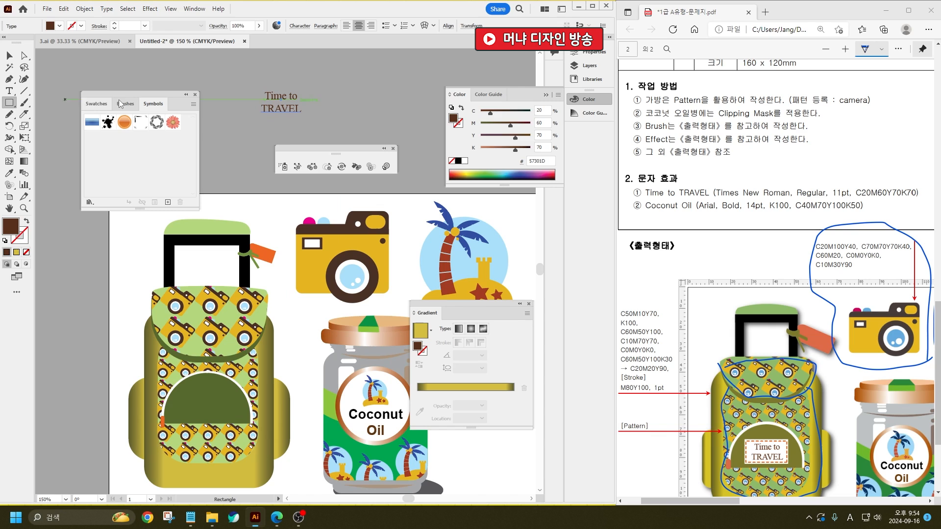
pyautogui.moveTo(251, 84); pyautogui.dragTo(315, 123)
pyautogui.click(8, 56)
pyautogui.click(59, 25)
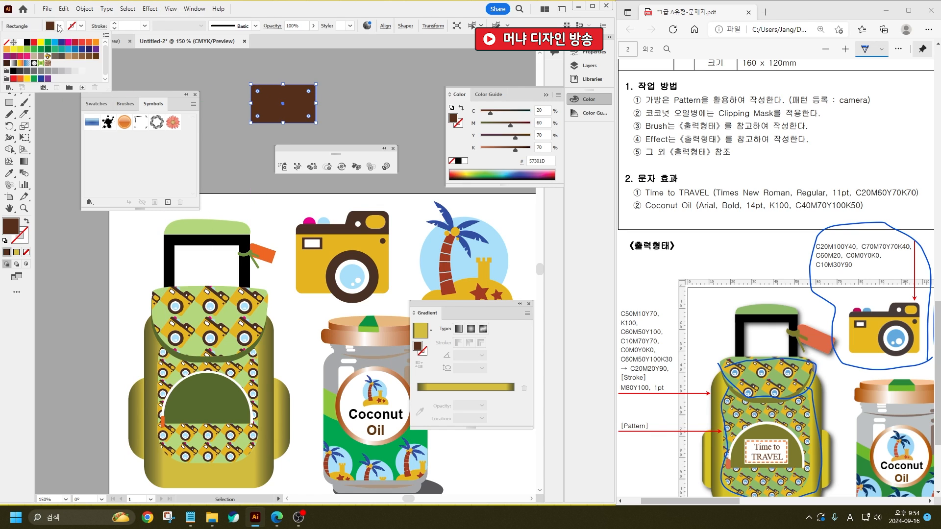
pyautogui.click(20, 43)
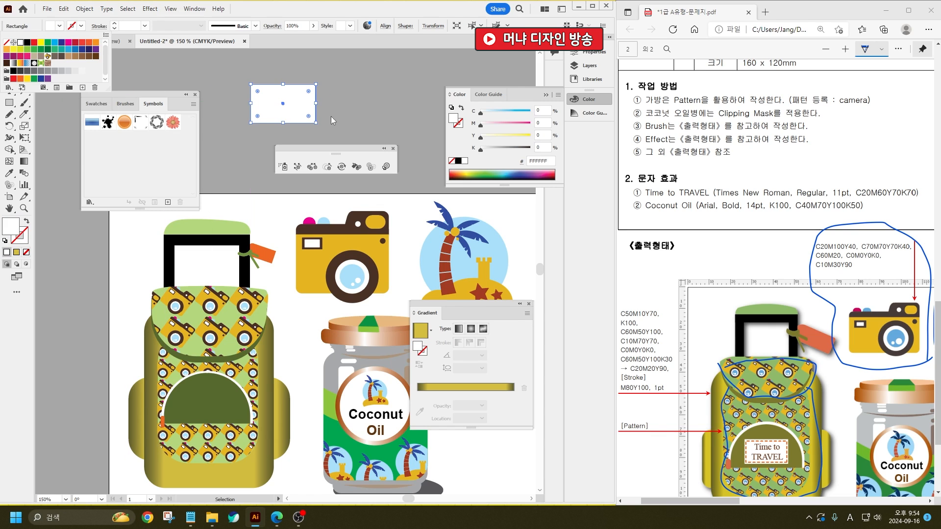
# - Create an inner copy of the white rectangle using Offset Path with an offset of -1 mm
pyautogui.click(84, 10)
pyautogui.moveTo(136, 261)
pyautogui.click(274, 295)
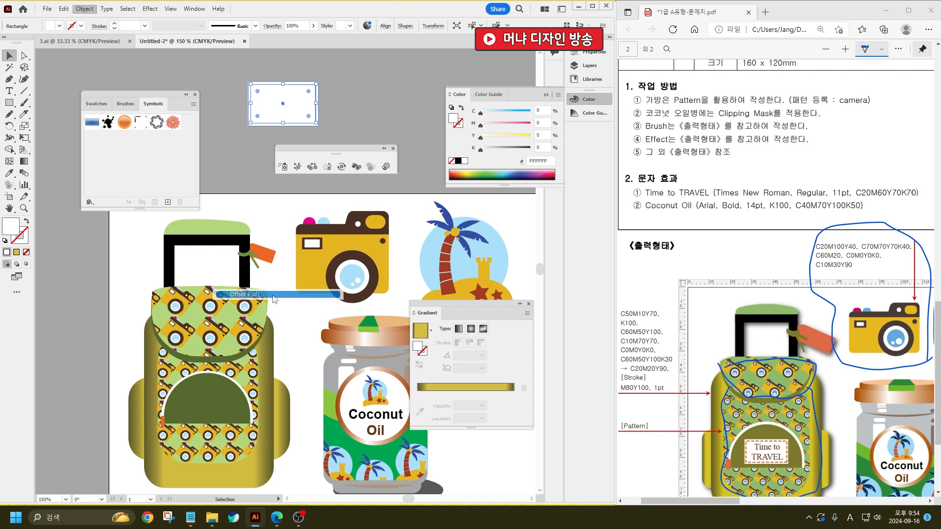
pyautogui.scroll(-2, 435, 231)
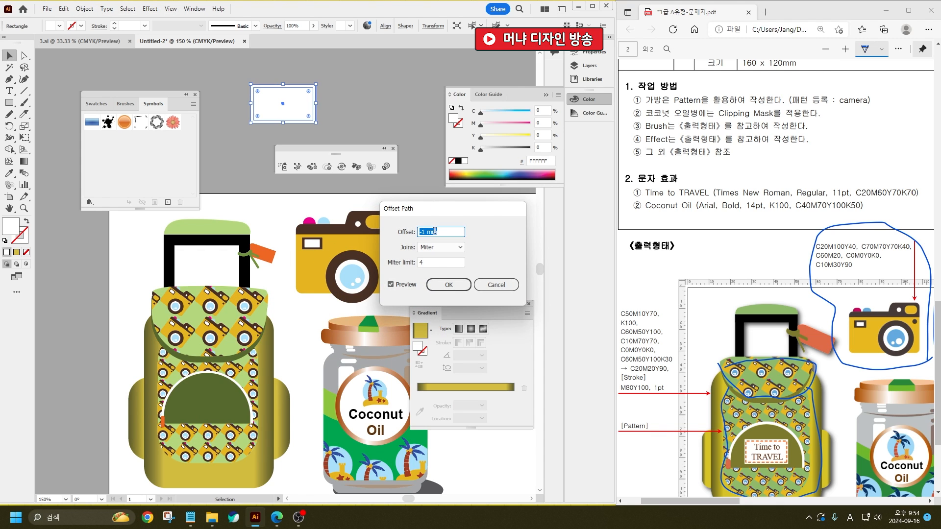
pyautogui.scroll(-1, 435, 231)
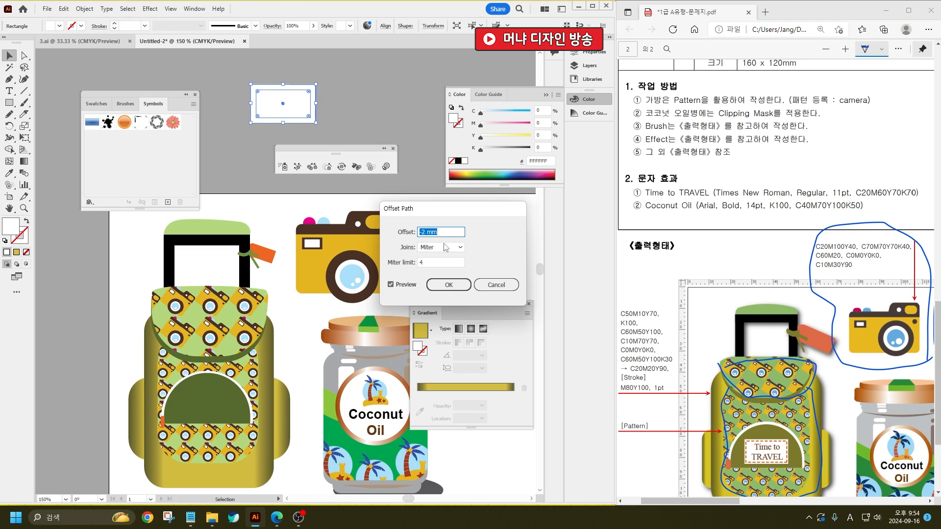
pyautogui.click(448, 285)
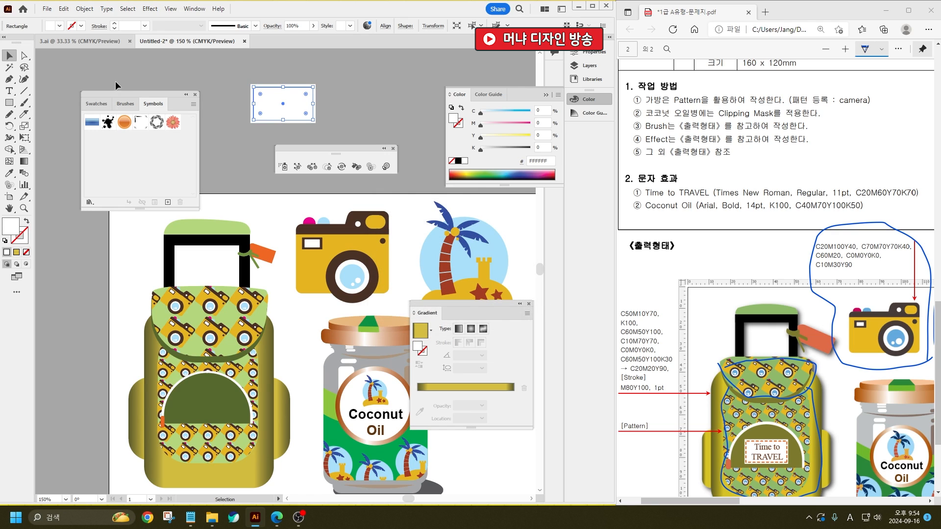
# - Give the inner rectangle no fill and a stroke in the orange sampled from the suitcase's tag
pyautogui.click(81, 27)
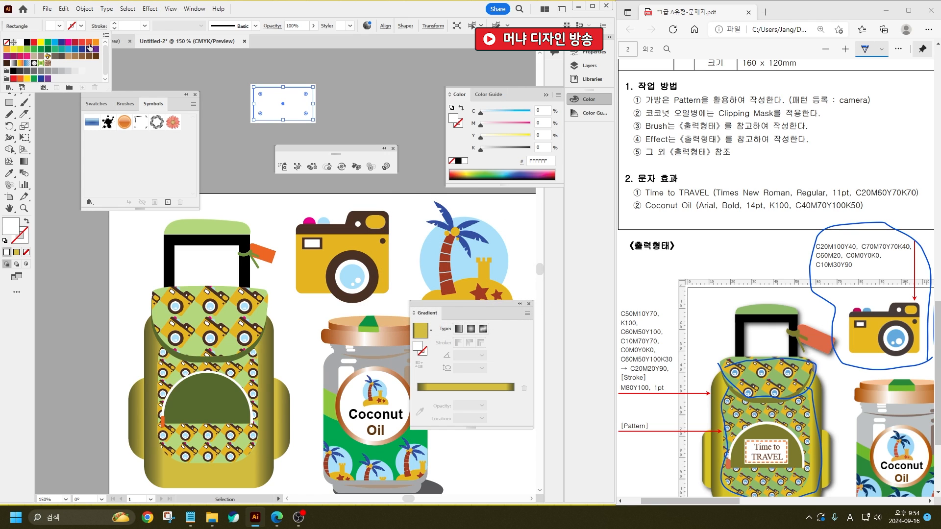
pyautogui.click(90, 46)
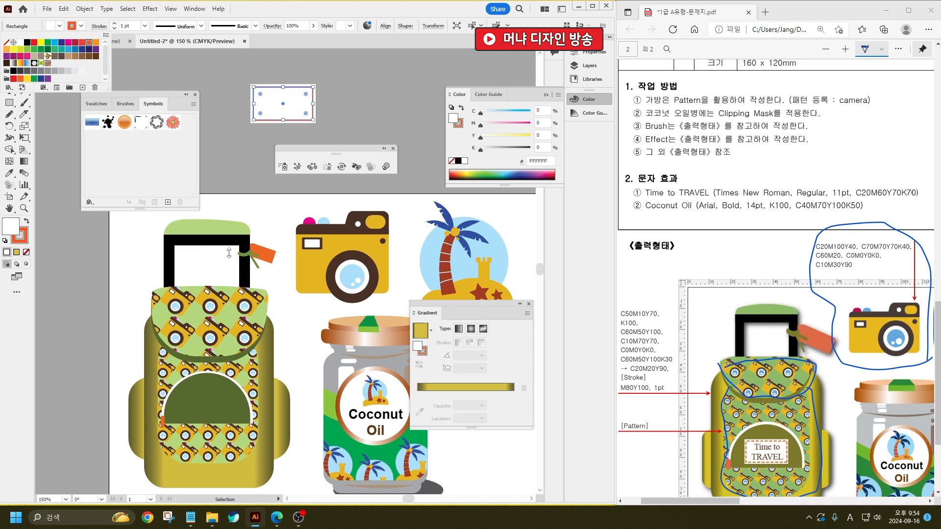
pyautogui.click(13, 176)
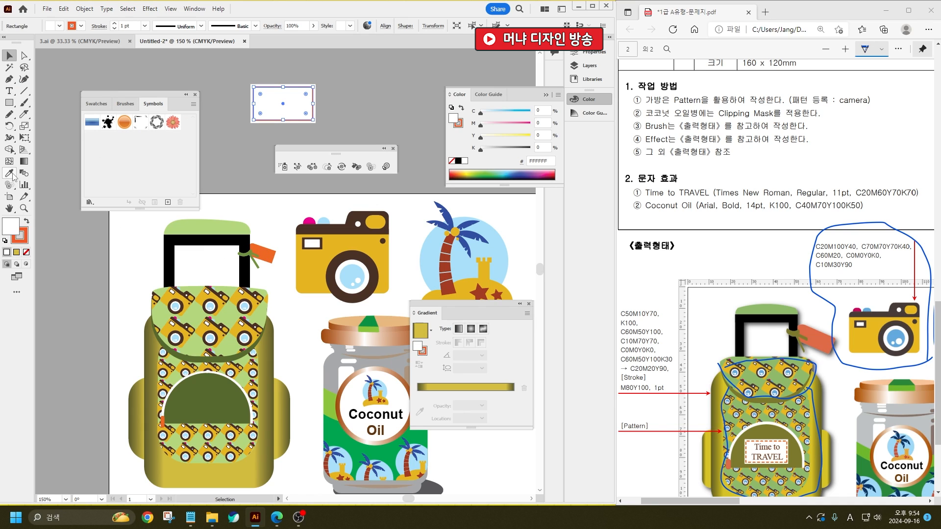
pyautogui.click(268, 255)
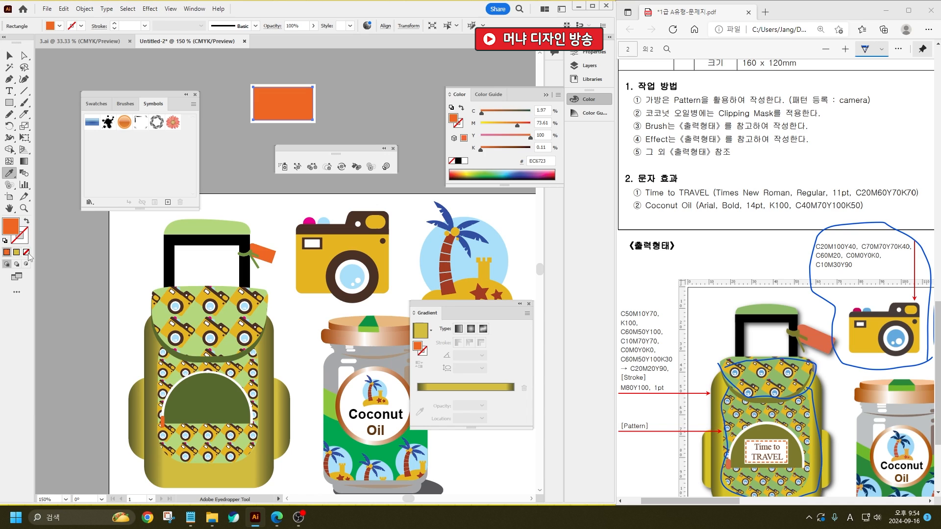
pyautogui.click(27, 223)
# - Make the inner rectangle's orange stroke a dashed line with 4 pt dashes
pyautogui.click(99, 26)
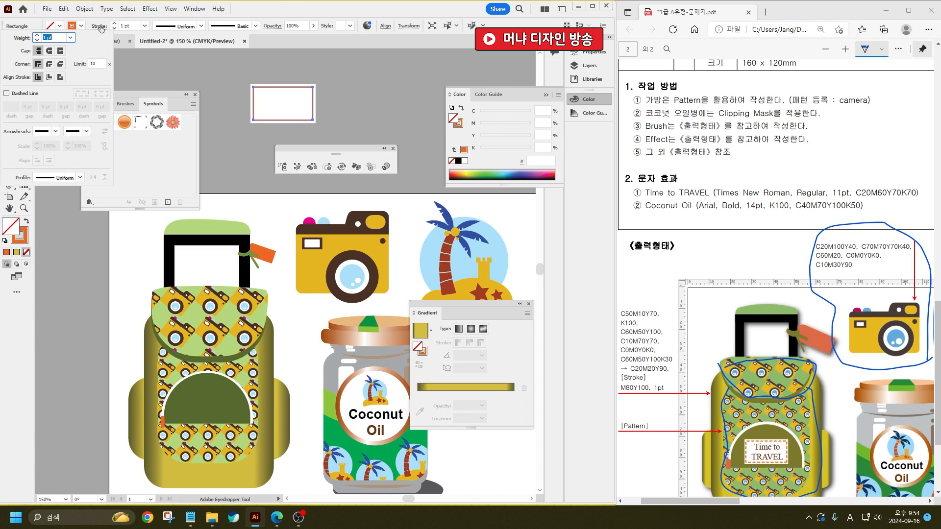
pyautogui.click(22, 94)
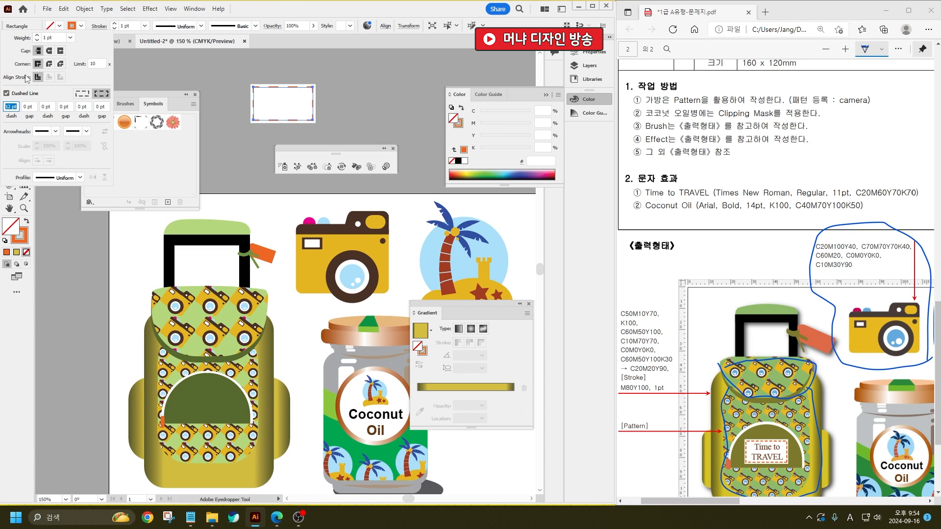
pyautogui.write('4')
pyautogui.press('Return')
pyautogui.click(33, 107)
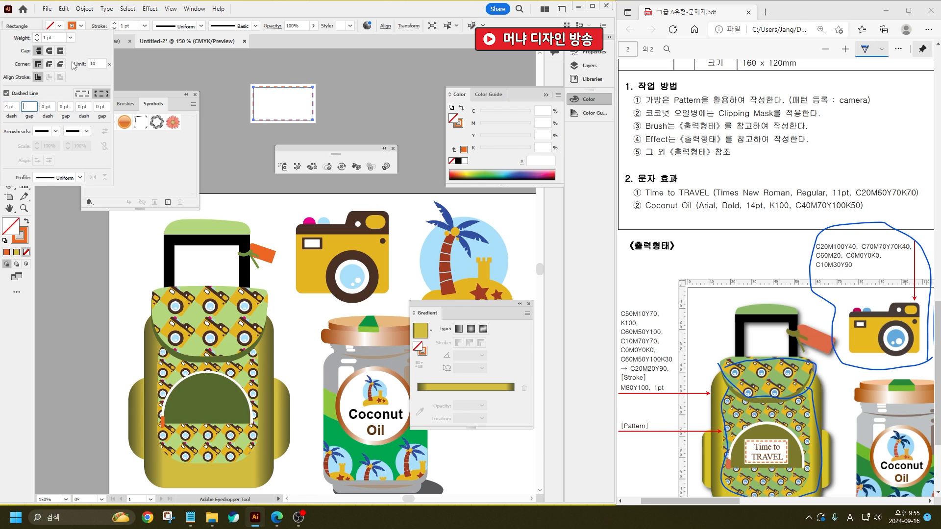
pyautogui.click(52, 38)
pyautogui.click(162, 74)
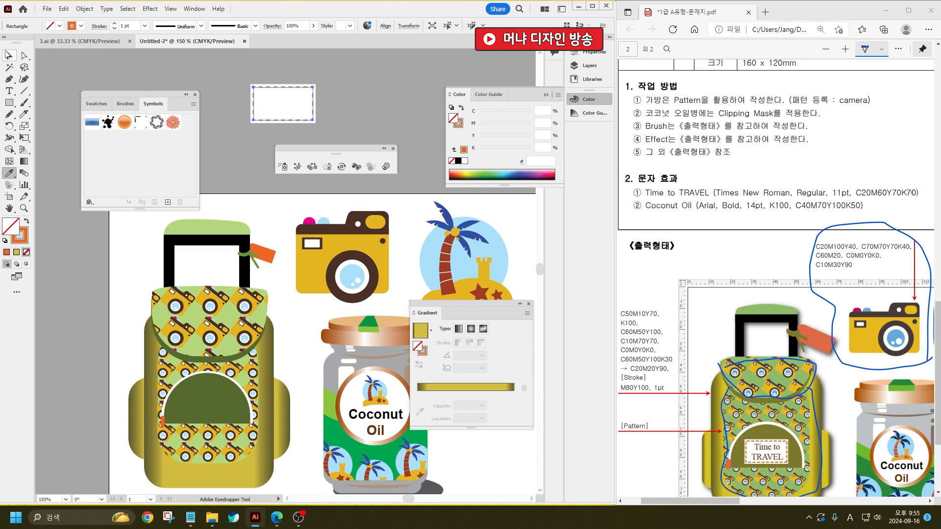
# - Send both rectangles behind the "Time to TRAVEL" text and select the complete label with its text
pyautogui.click(8, 57)
pyautogui.moveTo(238, 75); pyautogui.dragTo(256, 92)
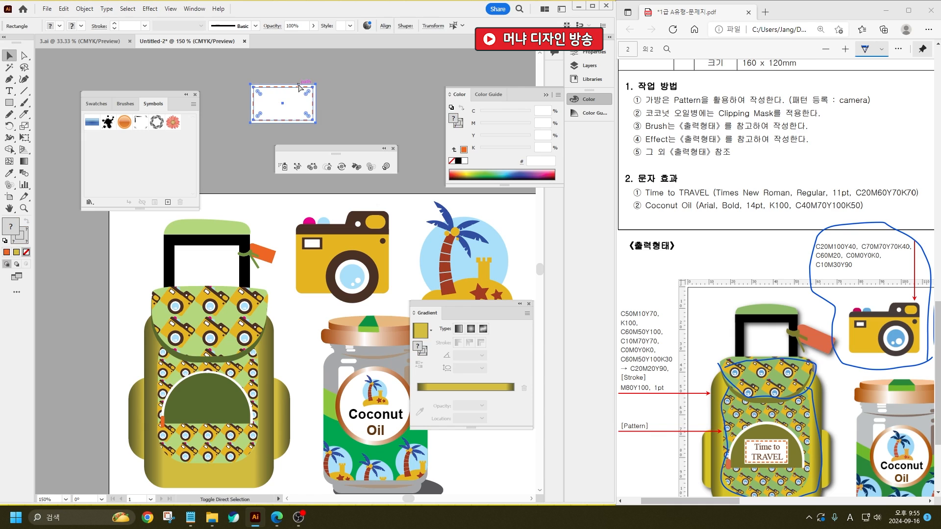
pyautogui.hotkey('ctrl', 'shift', '[')
pyautogui.click(345, 126)
pyautogui.moveTo(345, 126); pyautogui.dragTo(265, 88)
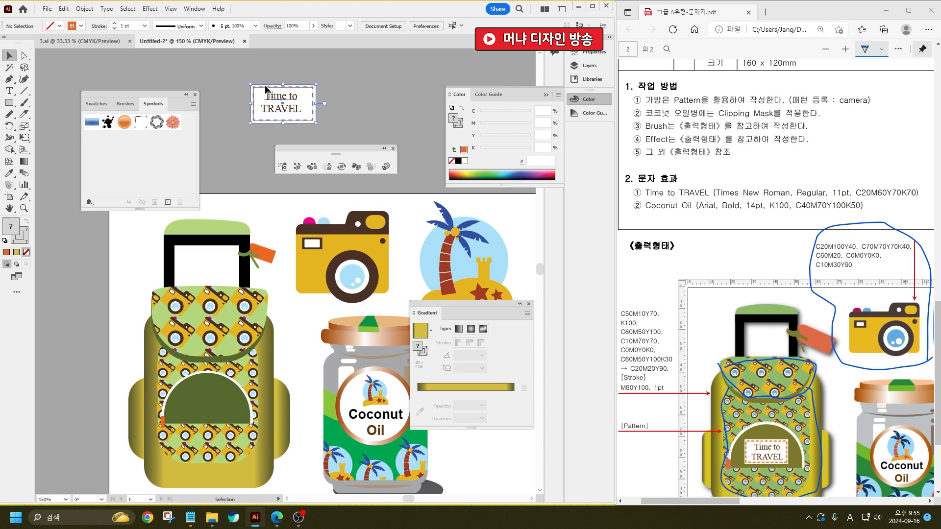
# - Centre-align and group the label's text and rectangles, and place the label on the suitcase's dark green pocket
pyautogui.click(328, 26)
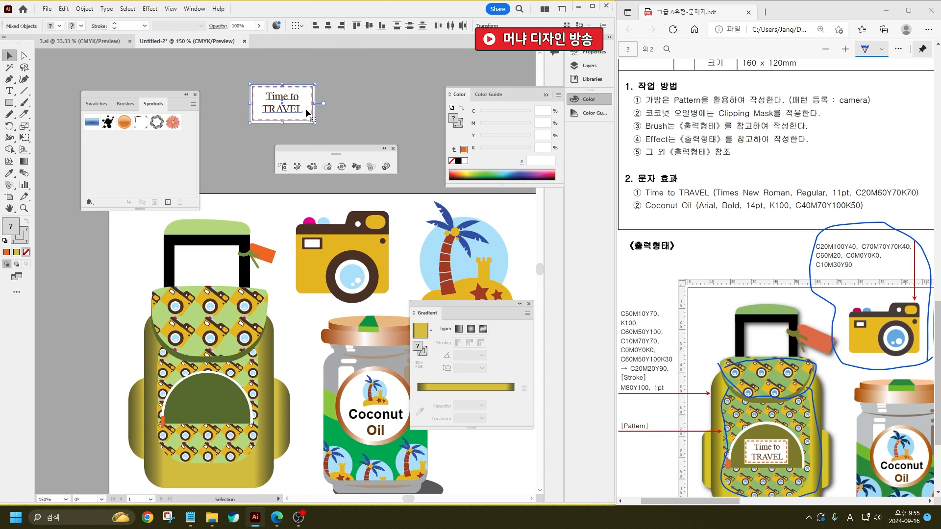
pyautogui.hotkey('ctrl', 'g')
pyautogui.moveTo(295, 111); pyautogui.dragTo(218, 409)
pyautogui.scroll(3, 193, 418)
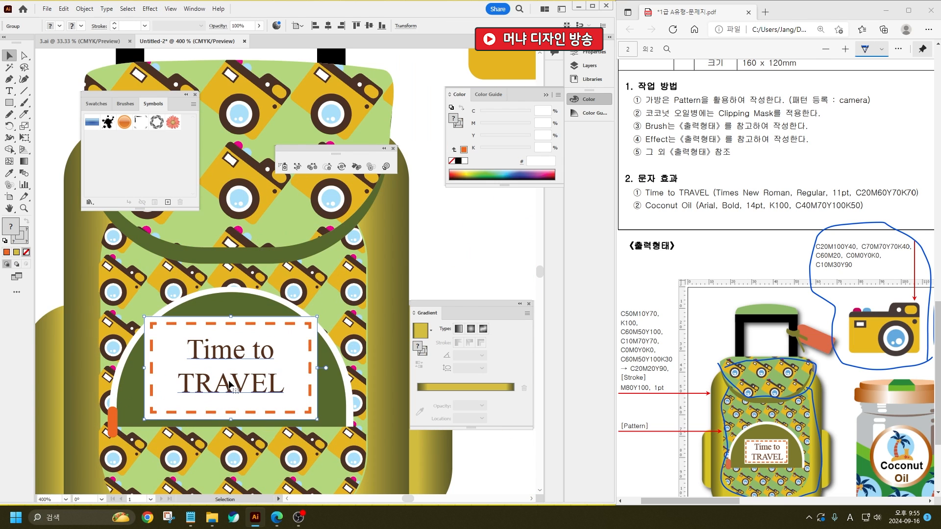
# - Shrink the label's two rectangles around the "Time to TRAVEL" text and adjust the label's position on the pocket
pyautogui.doubleClick(230, 384)
pyautogui.moveTo(340, 351); pyautogui.dragTo(301, 327)
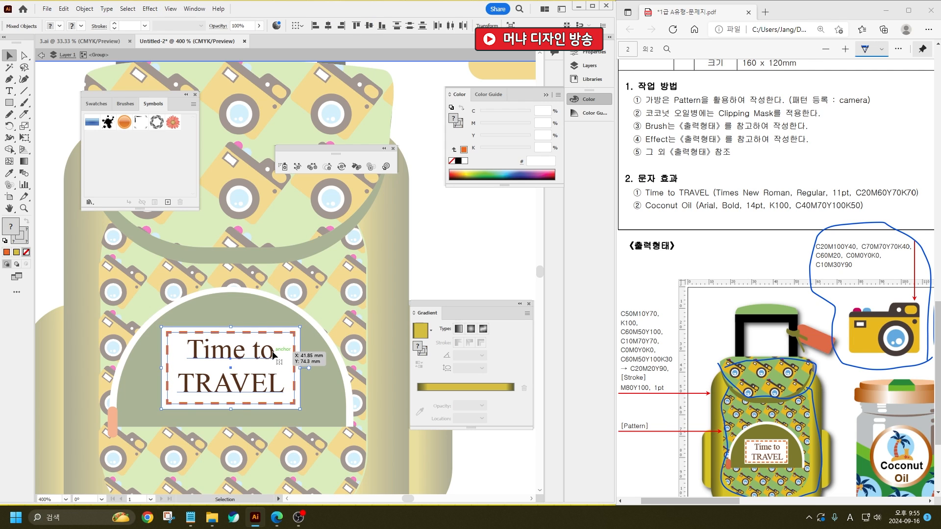
pyautogui.press('Escape')
pyautogui.moveTo(252, 374); pyautogui.dragTo(251, 376)
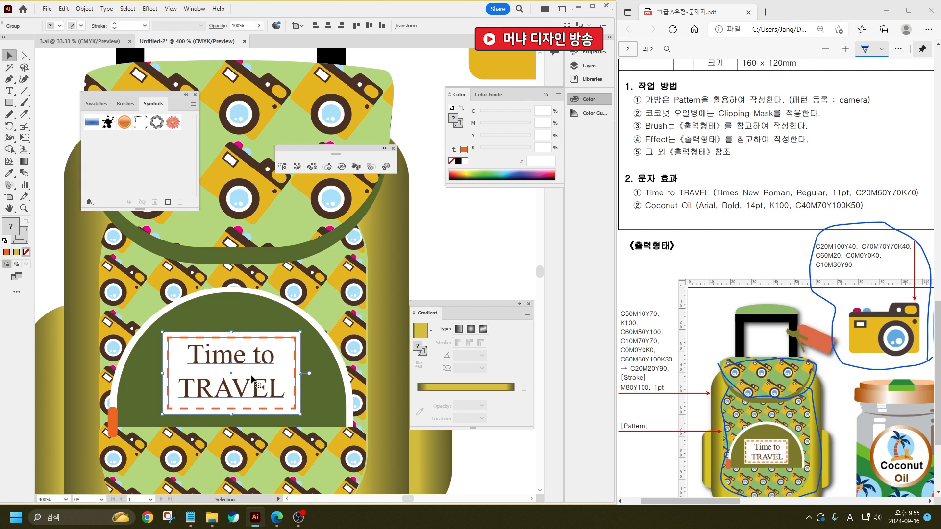
# - Select all the suitcase's parts, including the label, and group them
pyautogui.scroll(-6, 204, 298)
pyautogui.click(239, 368)
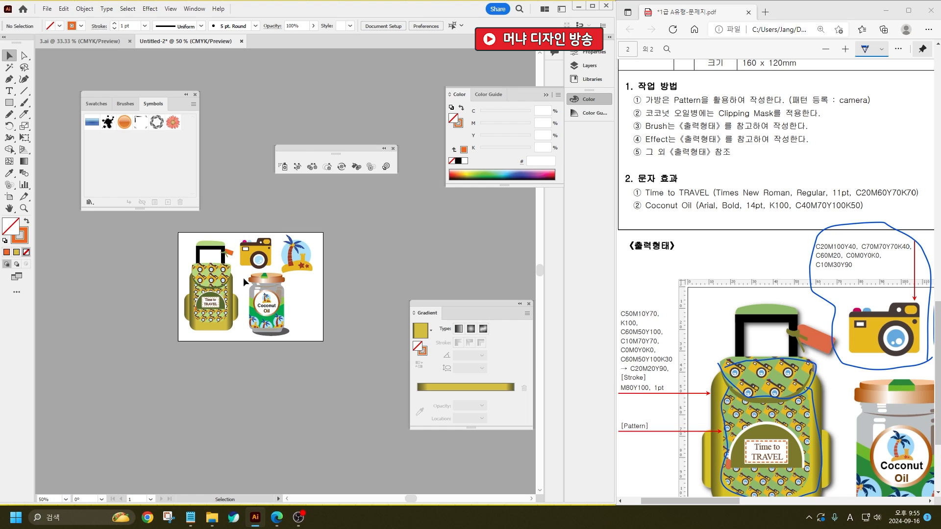
pyautogui.moveTo(236, 333); pyautogui.dragTo(196, 235)
pyautogui.hotkey('ctrl', 'g')
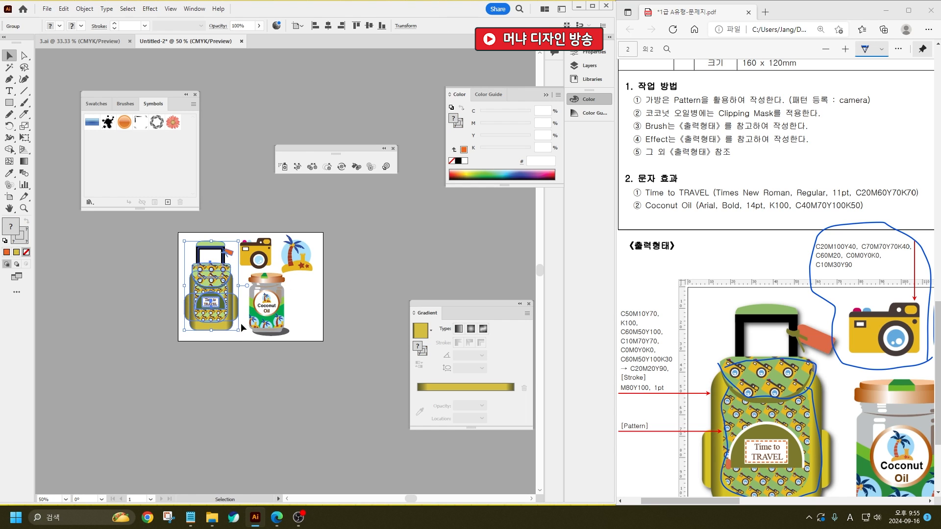
# - Draw a circular wheel at the suitcase's lower left corner and give it a black fill with no stroke
pyautogui.scroll(-3, 774, 294)
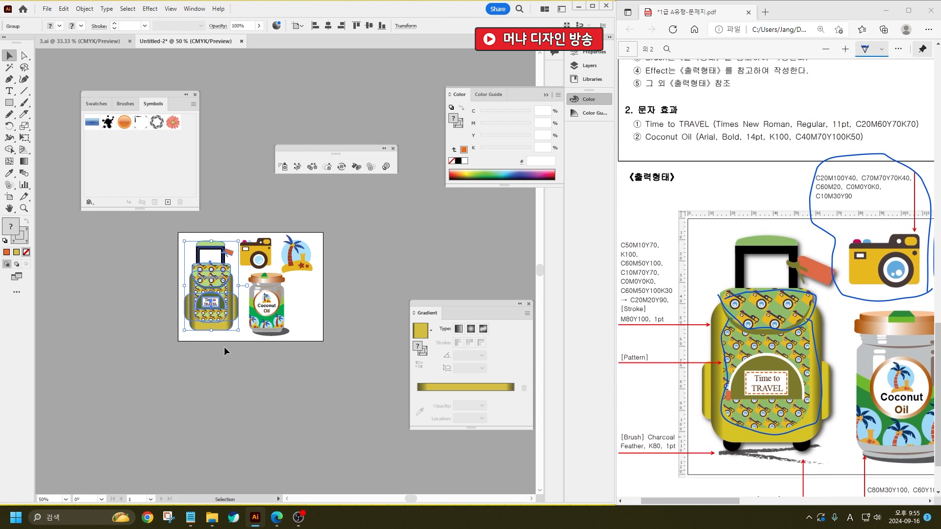
pyautogui.click(224, 416)
pyautogui.scroll(4, 191, 352)
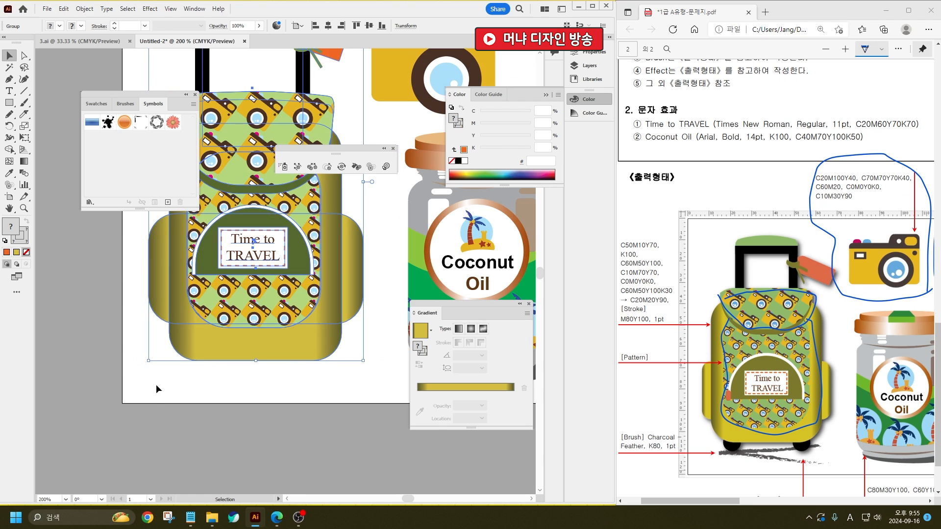
pyautogui.moveTo(8, 103); pyautogui.dragTo(44, 127)
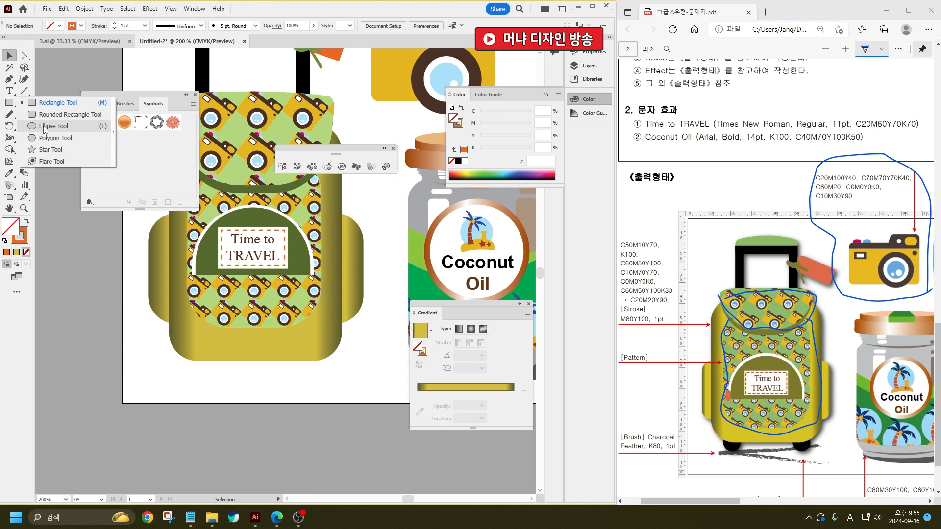
pyautogui.moveTo(177, 342); pyautogui.dragTo(217, 382)
pyautogui.click(9, 55)
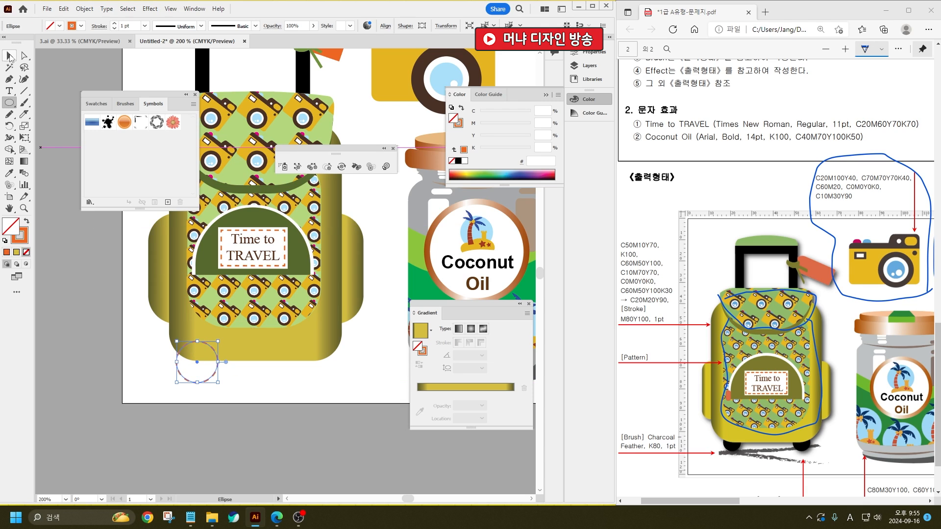
pyautogui.click(27, 222)
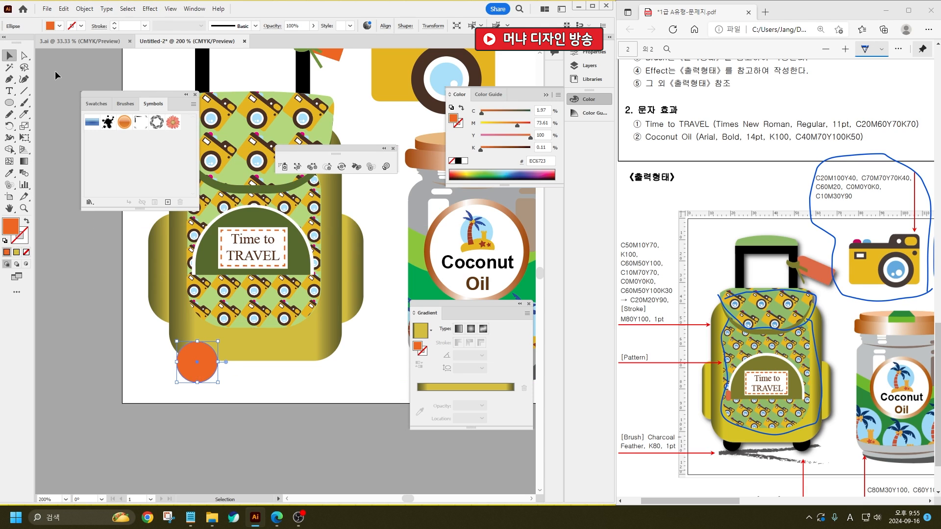
pyautogui.click(59, 26)
pyautogui.click(27, 42)
pyautogui.click(197, 400)
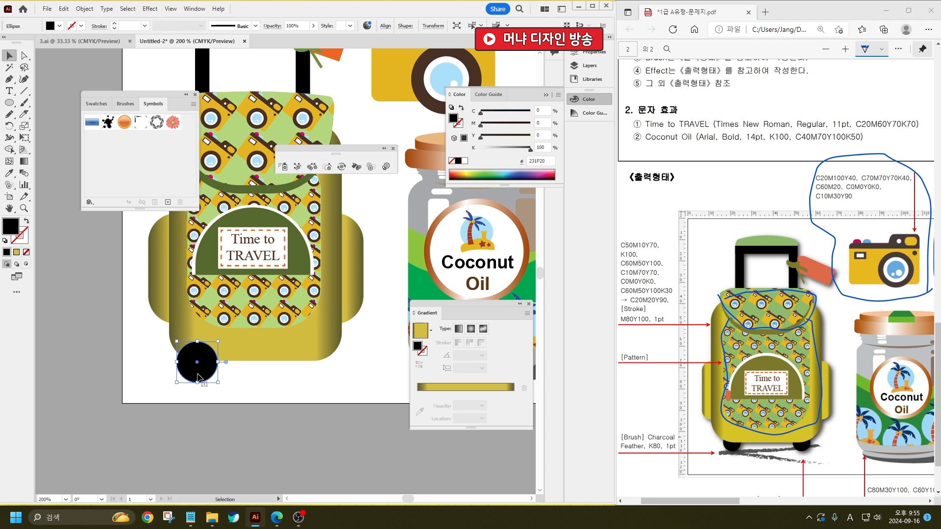
# - Copy the black wheel horizontally about 29 mm to the right and send both wheels behind the suitcase
pyautogui.moveTo(205, 369); pyautogui.dragTo(322, 367)
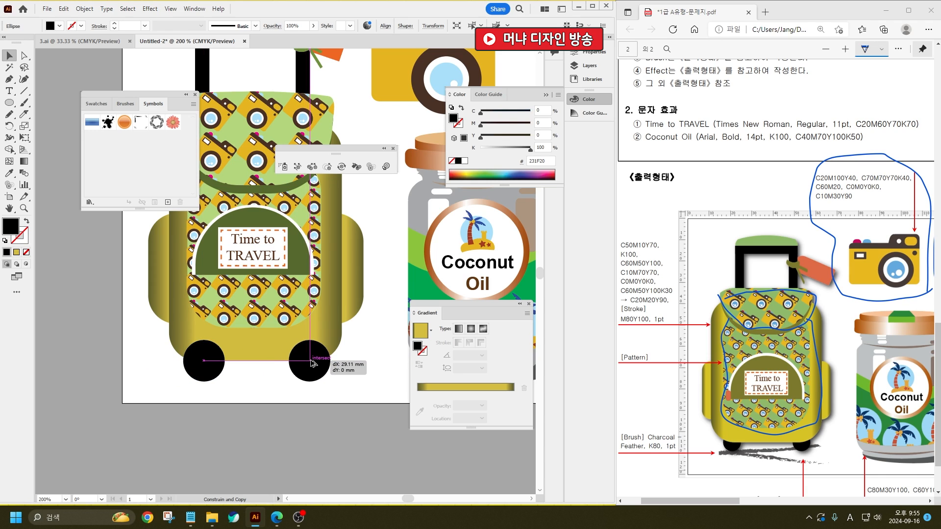
pyautogui.keyDown('shift'); pyautogui.click(203, 362); pyautogui.keyUp('shift')
pyautogui.hotkey('ctrl', 'shift', '[')
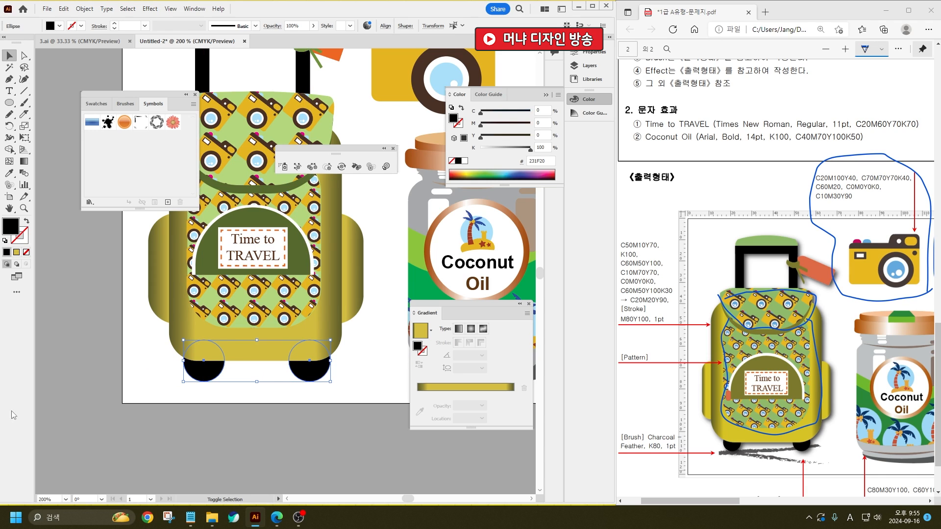
# - Group the suitcase with its wheels and apply a Drop Shadow effect to the group
pyautogui.moveTo(12, 421); pyautogui.dragTo(193, 315)
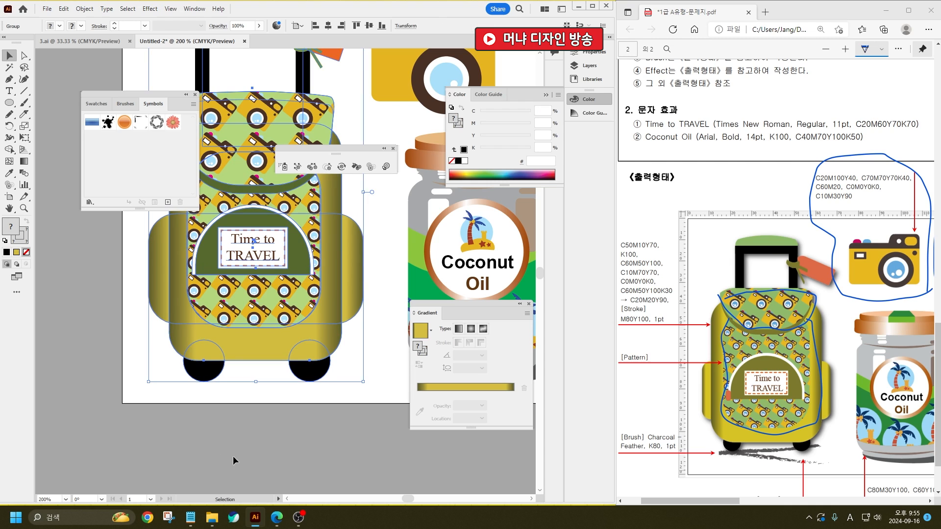
pyautogui.click(261, 446)
pyautogui.click(241, 363)
pyautogui.click(150, 9)
pyautogui.moveTo(218, 120)
pyautogui.click(289, 122)
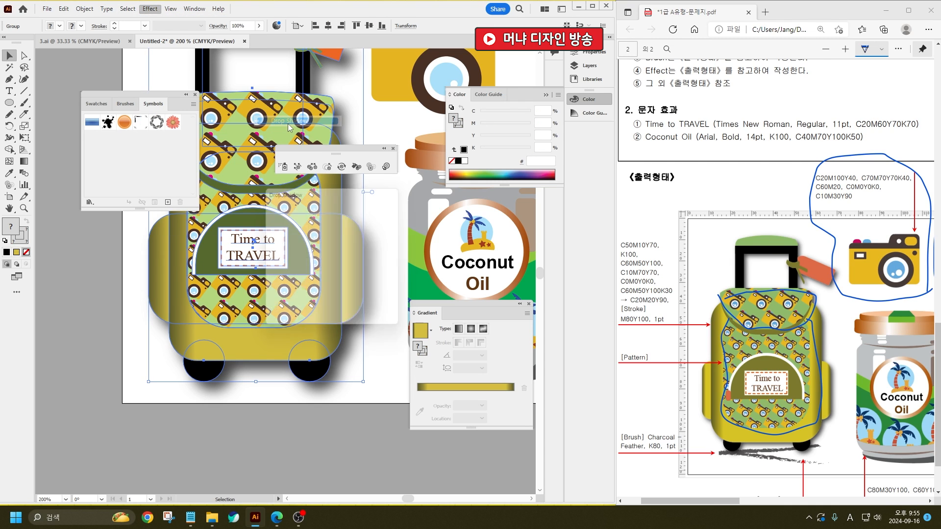
pyautogui.press('Return')
pyautogui.click(207, 436)
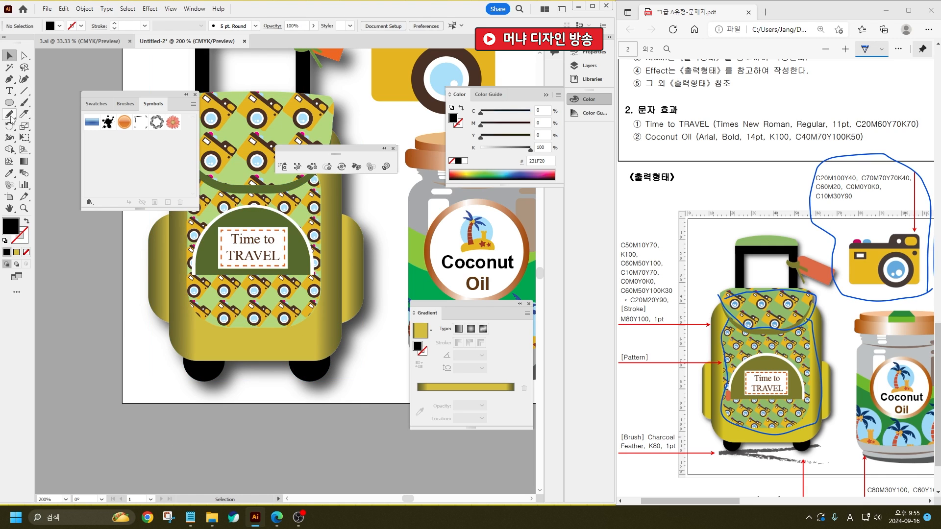
# - Draw an open path under the wheels with the Pen tool, running left from the right wheel and curving back right
pyautogui.click(9, 78)
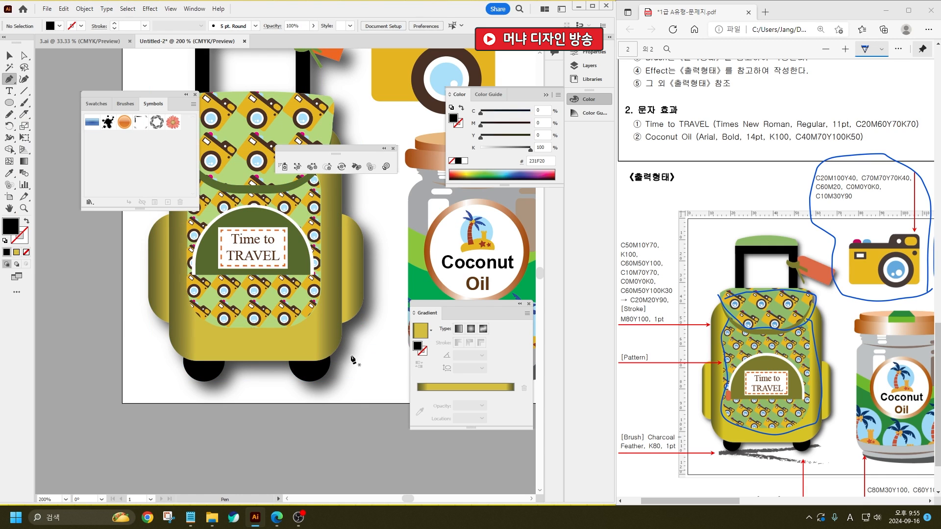
pyautogui.click(347, 357)
pyautogui.moveTo(176, 382); pyautogui.dragTo(378, 410)
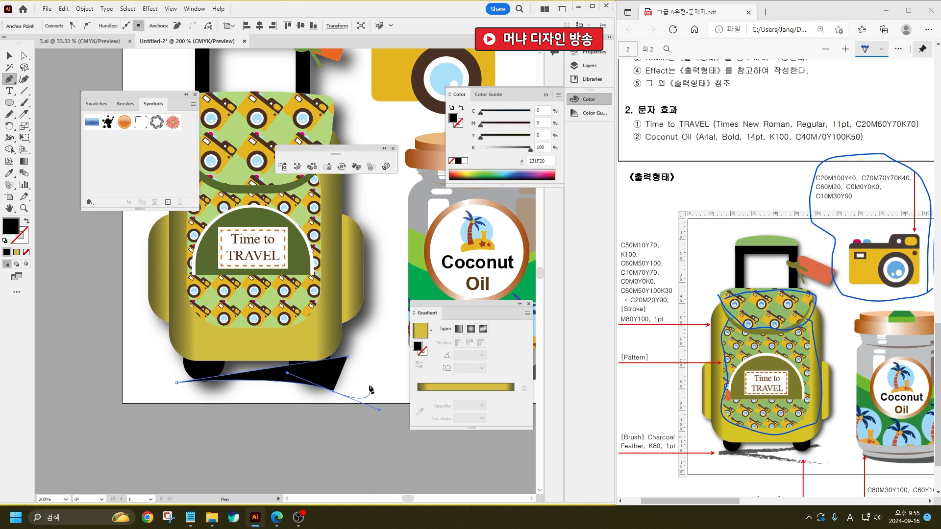
# - Give the path under the wheels no fill and a K80 stroke
pyautogui.click(10, 54)
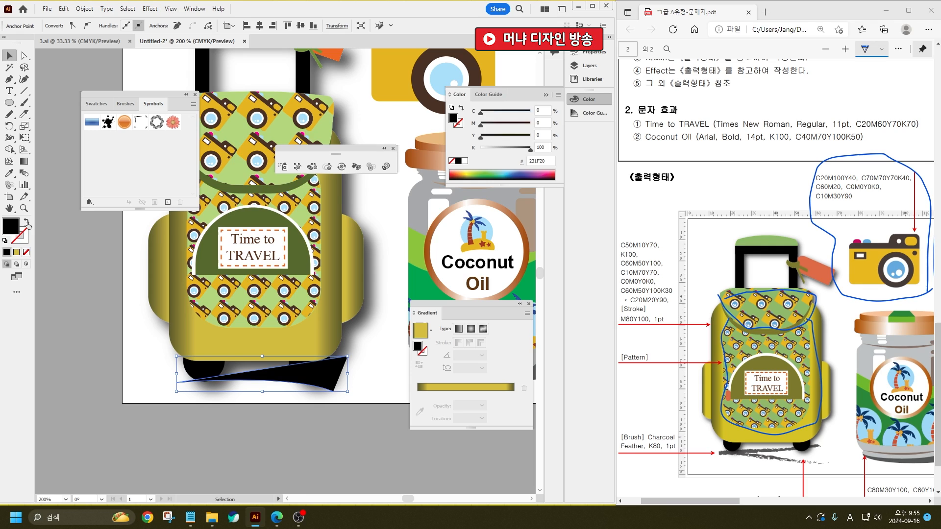
pyautogui.click(28, 223)
pyautogui.click(458, 123)
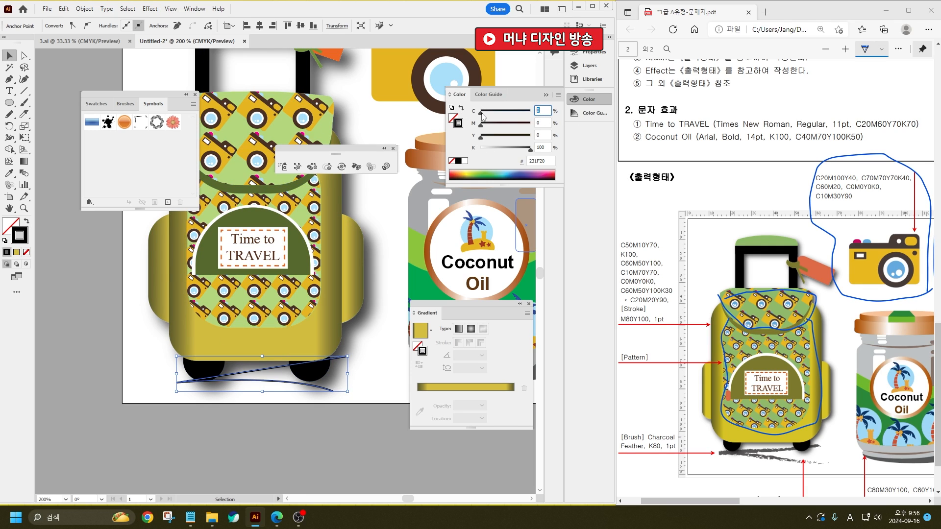
pyautogui.press('Tab')
pyautogui.write('80')
pyautogui.press('Return')
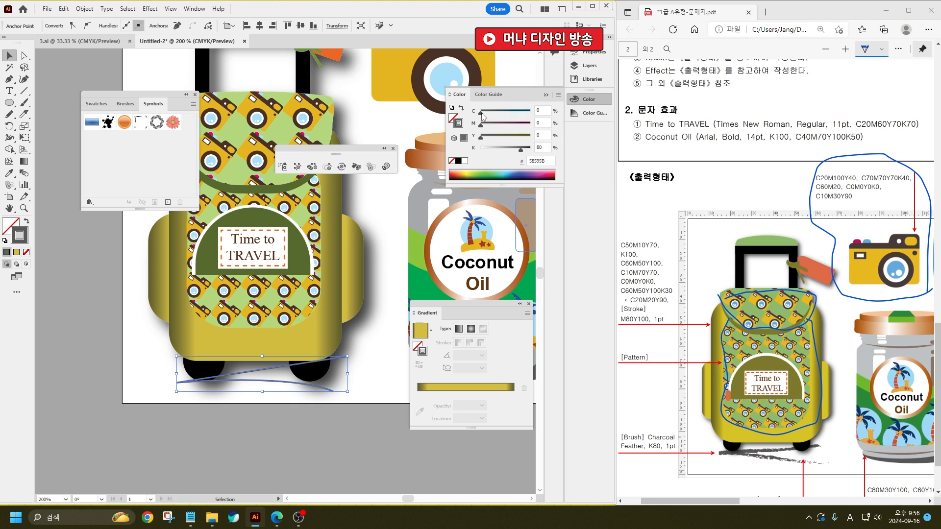
pyautogui.click(391, 454)
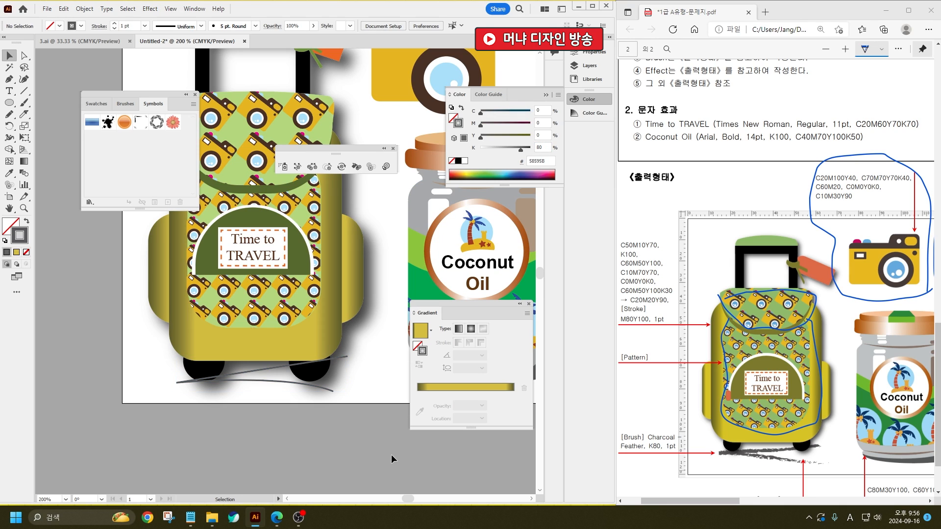
# - Apply the Charcoal - Feather brush from the Artistic_ChalkCharcoalPencil library to the path under the wheels
pyautogui.press('F5')
pyautogui.click(264, 379)
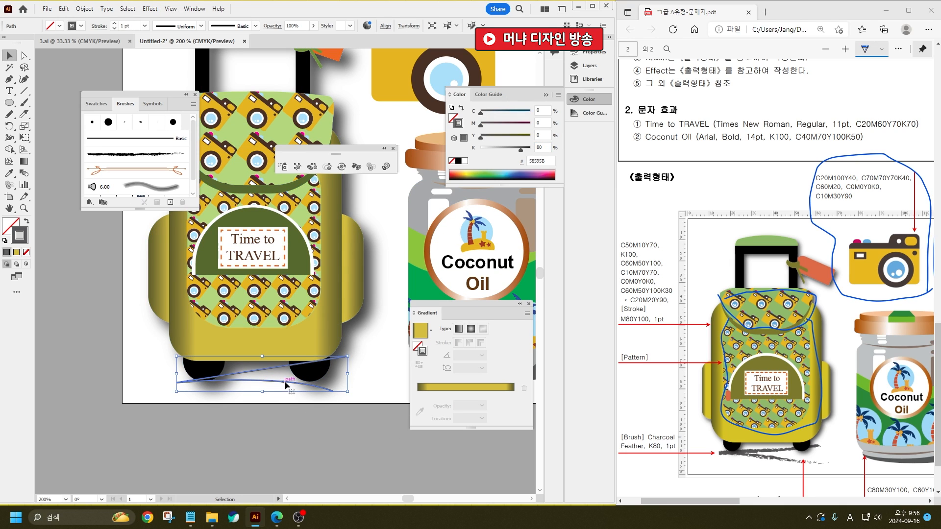
pyautogui.click(88, 203)
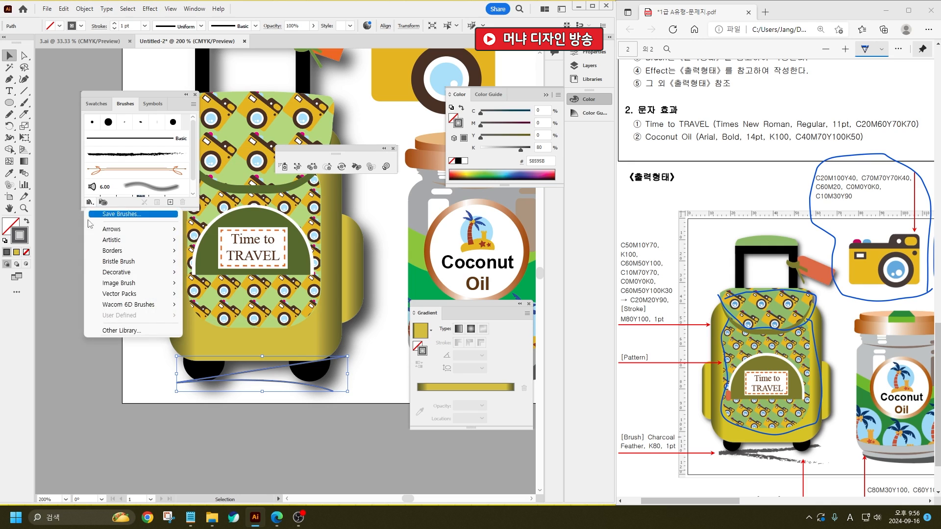
pyautogui.moveTo(147, 240)
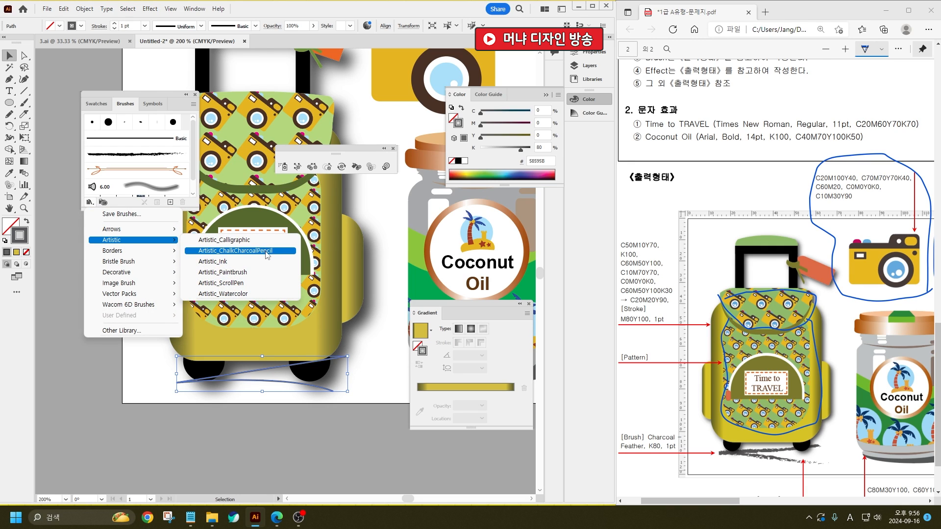
pyautogui.click(269, 251)
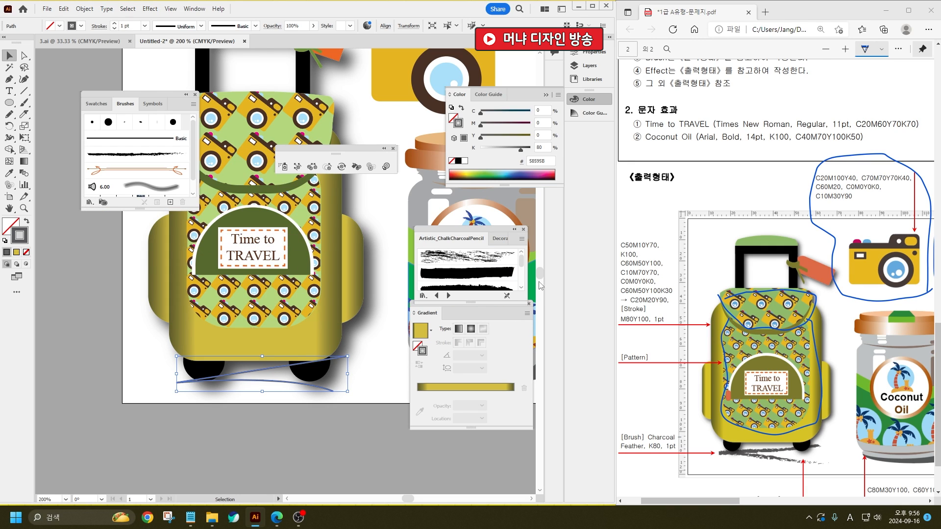
pyautogui.moveTo(494, 303); pyautogui.dragTo(493, 384)
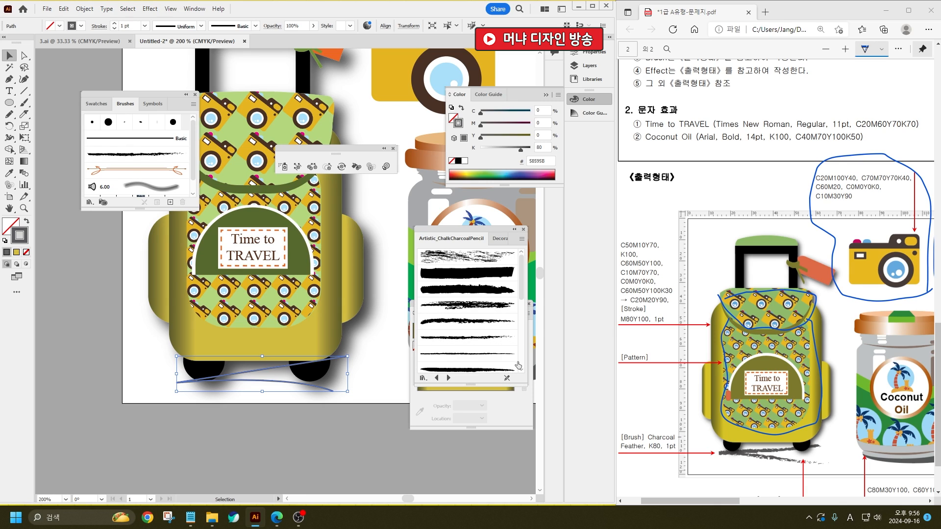
pyautogui.click(522, 239)
pyautogui.click(557, 283)
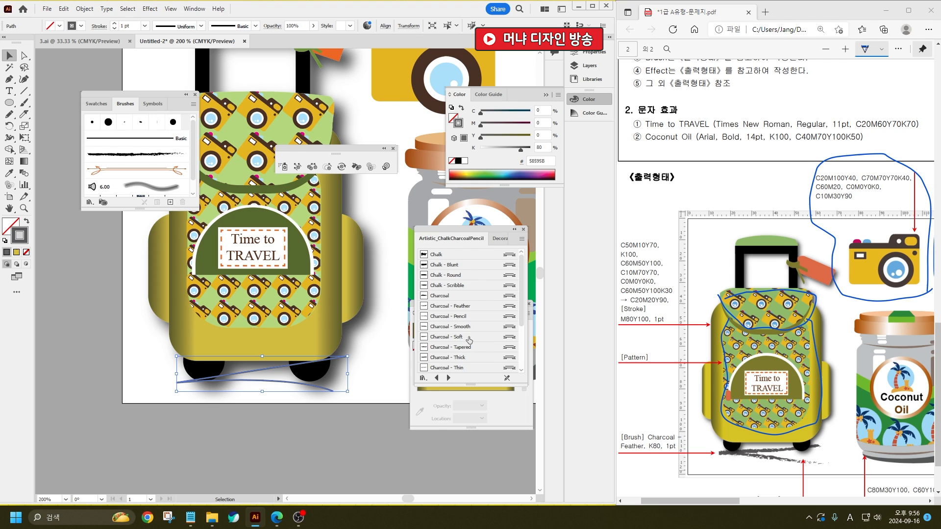
pyautogui.click(462, 306)
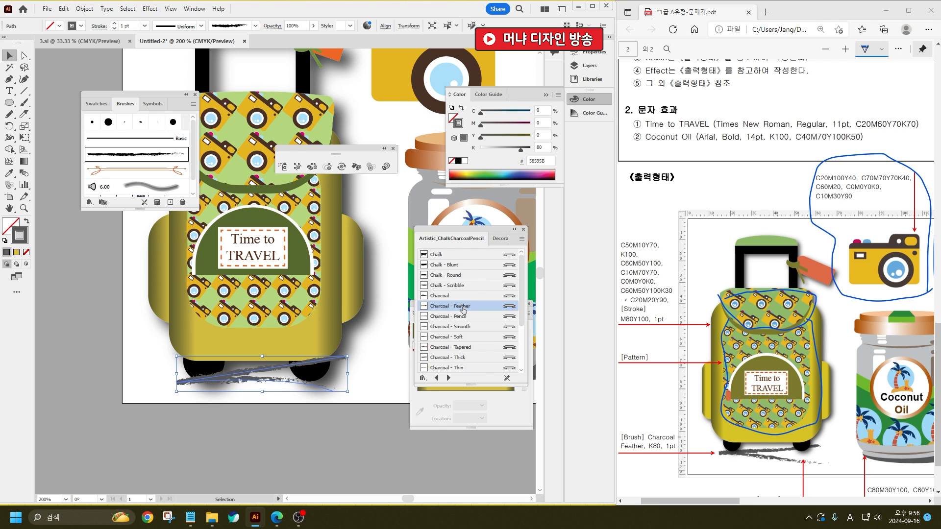
# - Send the charcoal stroke behind the suitcase, move it slightly down and adjust its size
pyautogui.hscroll(-5, 275, 409)
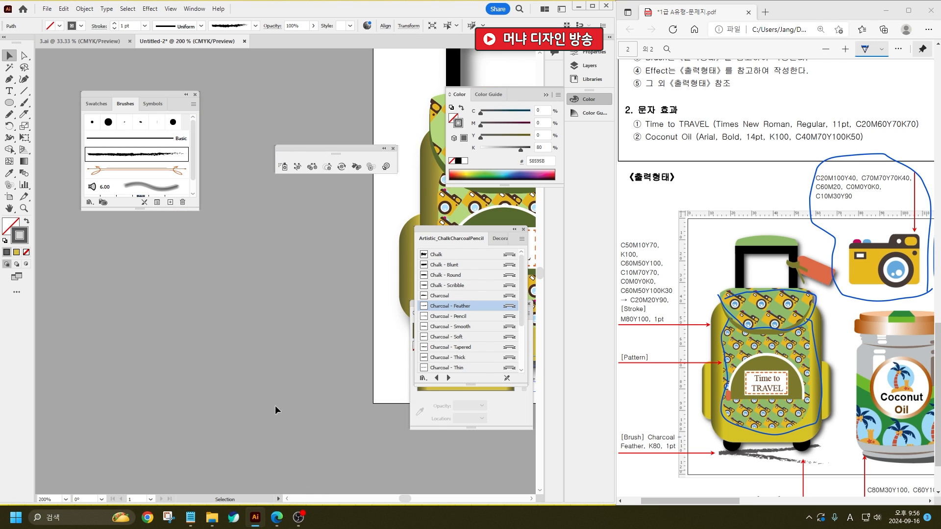
pyautogui.hscroll(4, 376, 369)
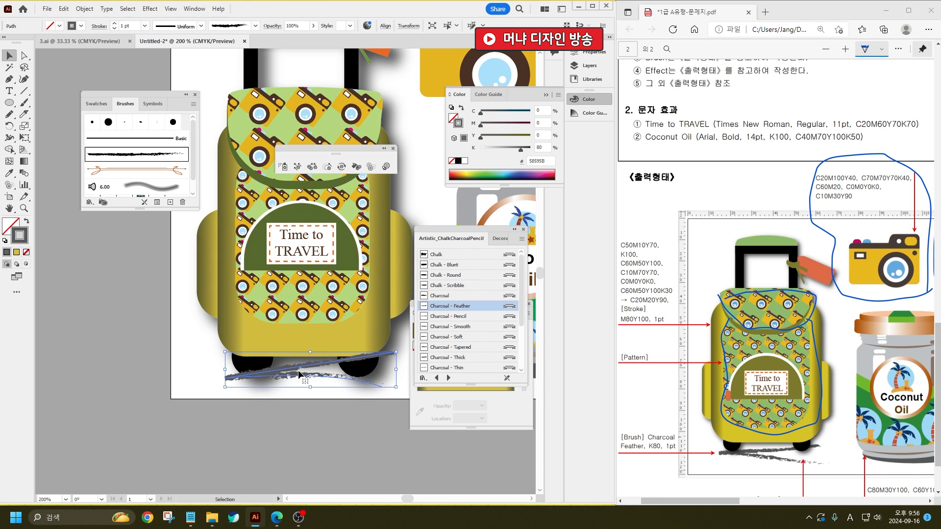
pyautogui.hotkey('ctrl', 'shift', '[')
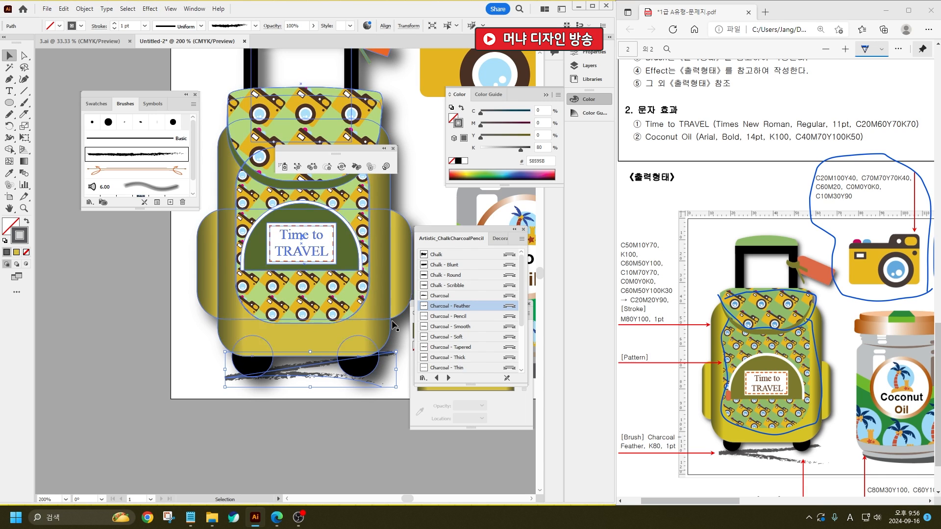
pyautogui.press('Down')
pyautogui.press('Down')
pyautogui.press('Down')
pyautogui.press('Down')
pyautogui.press('Down')
pyautogui.press('Down')
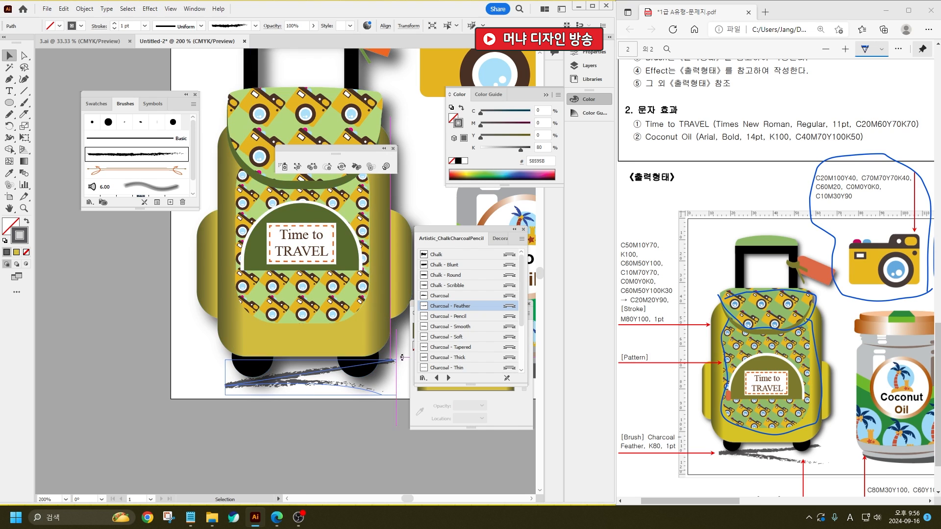
pyautogui.moveTo(399, 356); pyautogui.dragTo(406, 364)
# - Select the whole suitcase with its charcoal stroke and move it slightly up on the artboard
pyautogui.moveTo(386, 451); pyautogui.dragTo(240, 152)
pyautogui.scroll(-2, 142, 398)
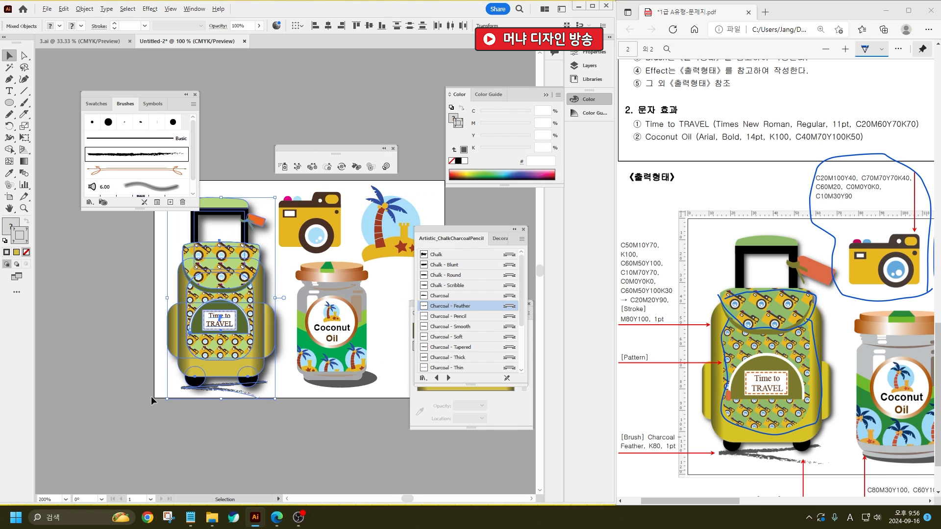
pyautogui.moveTo(214, 321); pyautogui.dragTo(209, 309)
pyautogui.click(344, 458)
# - Shift the palm tree island and the camera slightly right to match the exam sheet's layout
pyautogui.moveTo(381, 352); pyautogui.dragTo(352, 364)
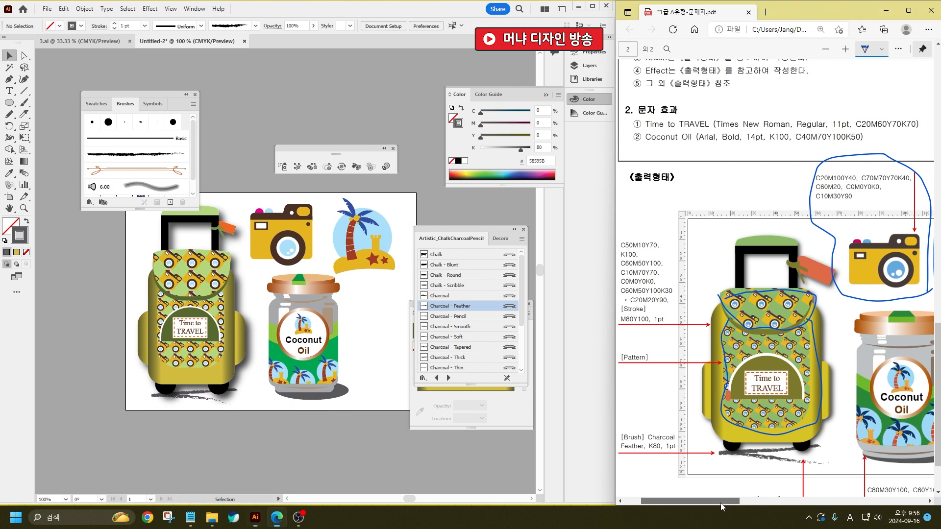
pyautogui.moveTo(720, 503); pyautogui.dragTo(759, 500)
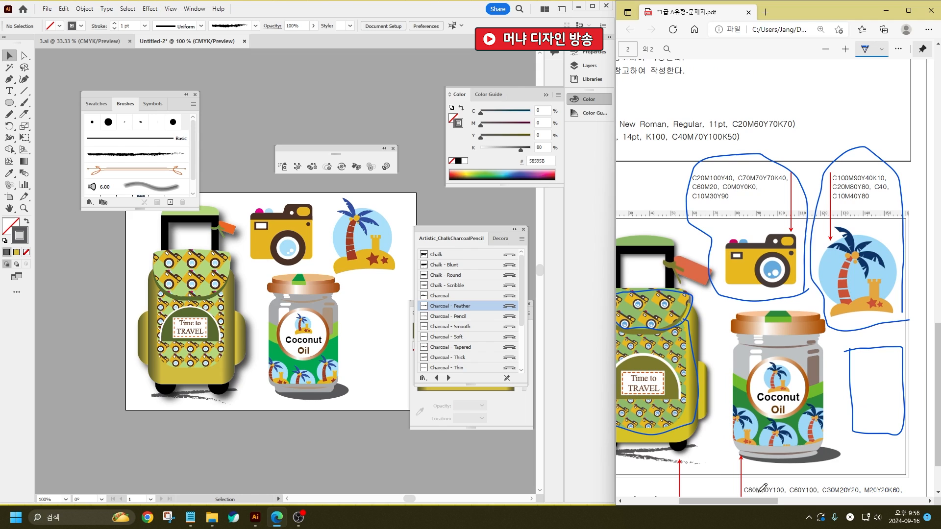
pyautogui.click(384, 258)
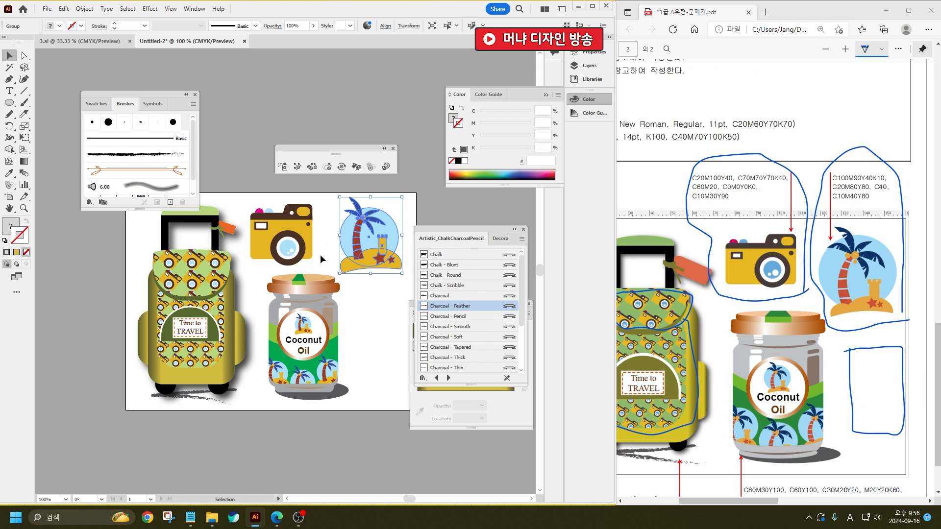
pyautogui.moveTo(252, 211); pyautogui.dragTo(261, 213)
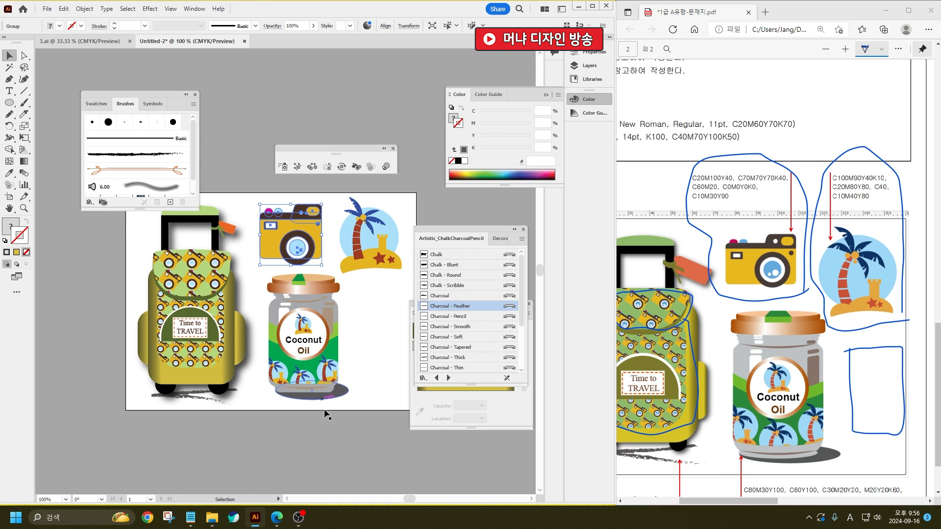
pyautogui.click(356, 456)
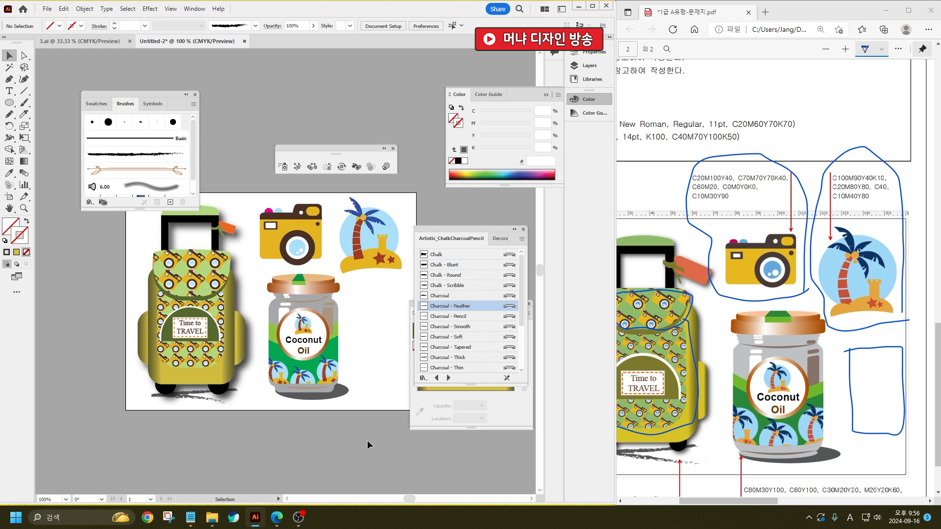
# - Save the travel artwork as an Adobe Illustrator file named 2
pyautogui.hotkey('ctrl', 's')
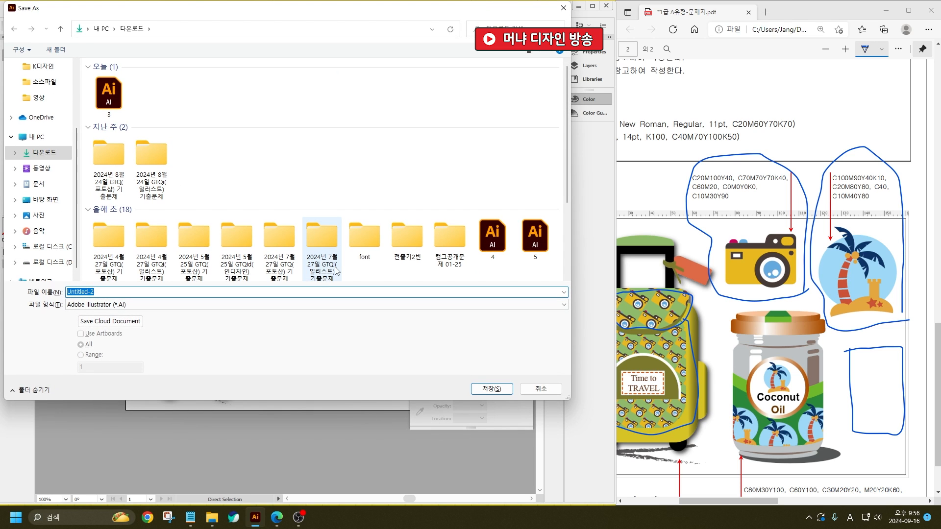
pyautogui.write('2')
pyautogui.press('Return')
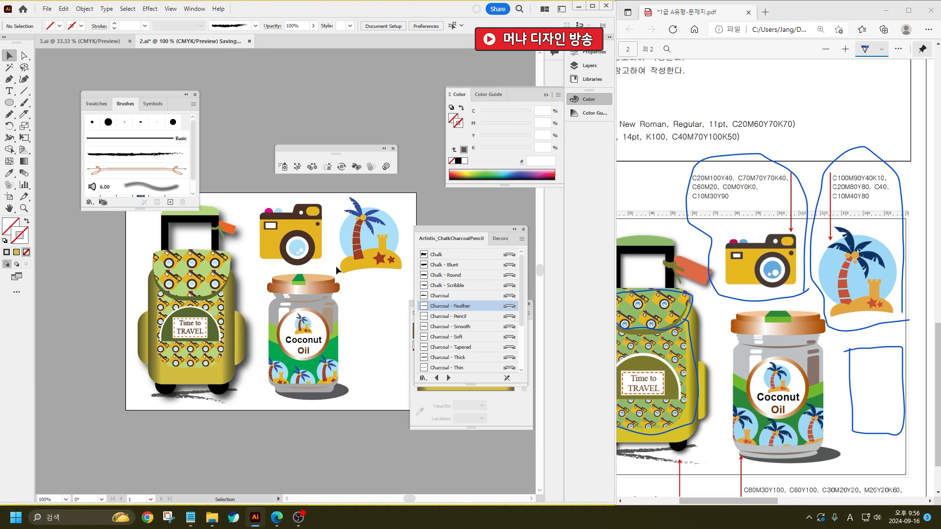
# - Bring the exam PDF to the Airplane Captain question and close the floating panels over the artwork
pyautogui.scroll(10, 748, 503)
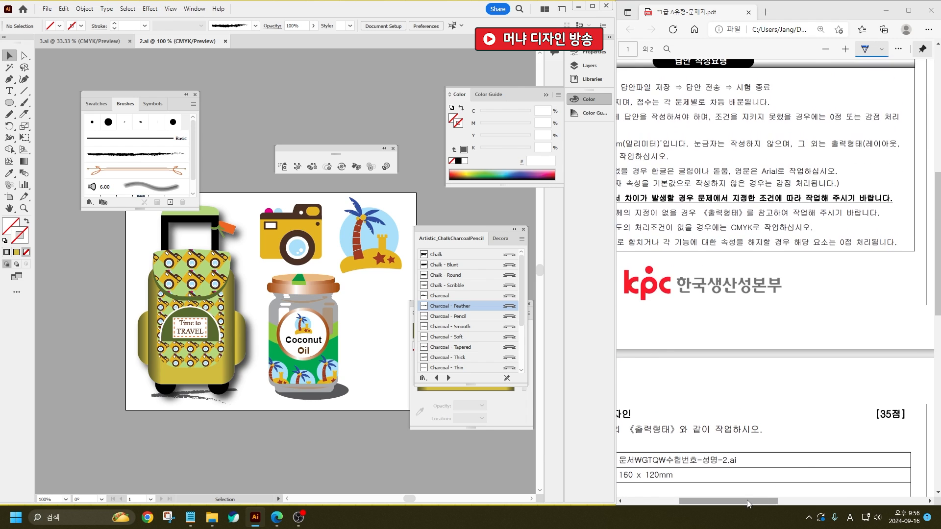
pyautogui.moveTo(748, 503); pyautogui.dragTo(866, 498)
pyautogui.scroll(4, 815, 382)
pyautogui.scroll(-5, 745, 387)
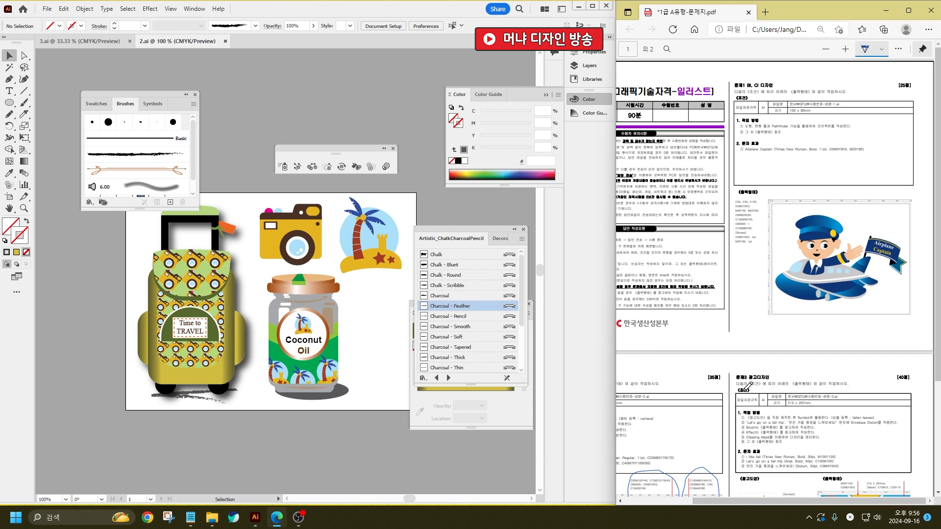
pyautogui.scroll(3, 884, 139)
pyautogui.click(218, 107)
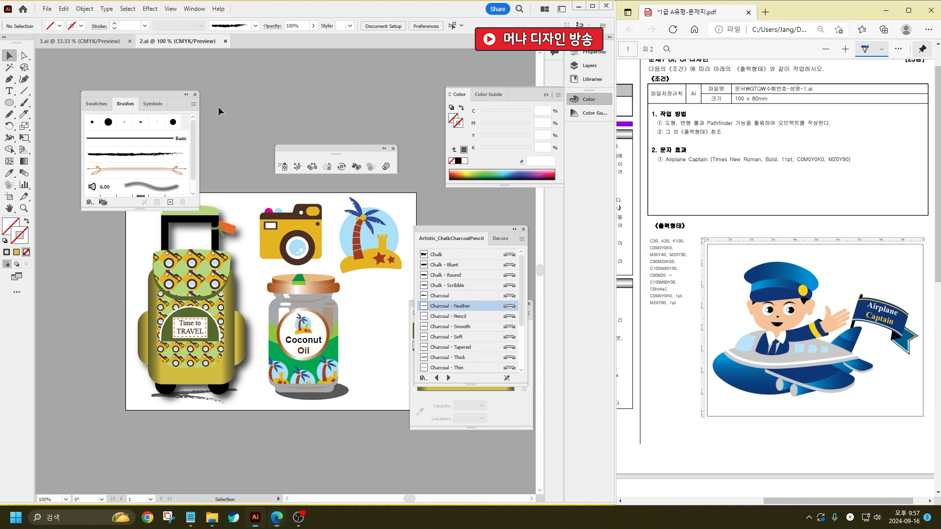
pyautogui.click(194, 94)
pyautogui.click(545, 94)
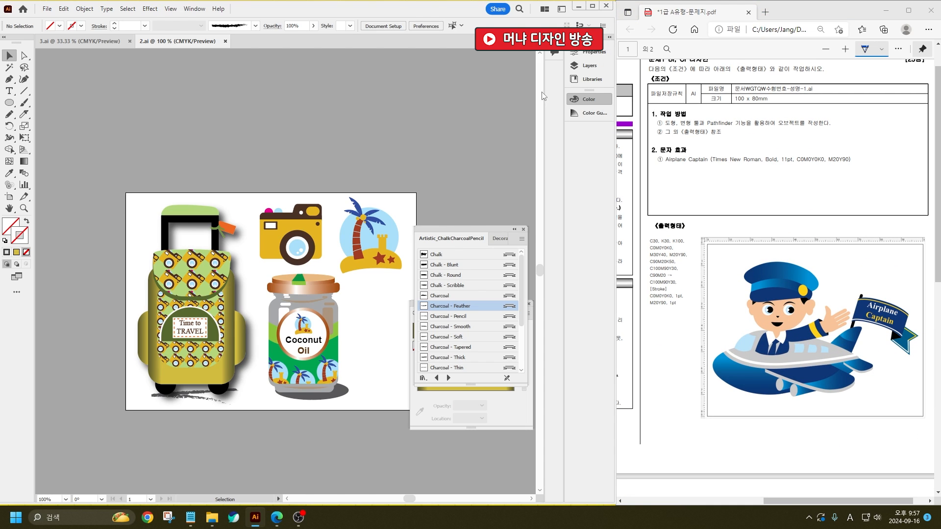
pyautogui.click(523, 230)
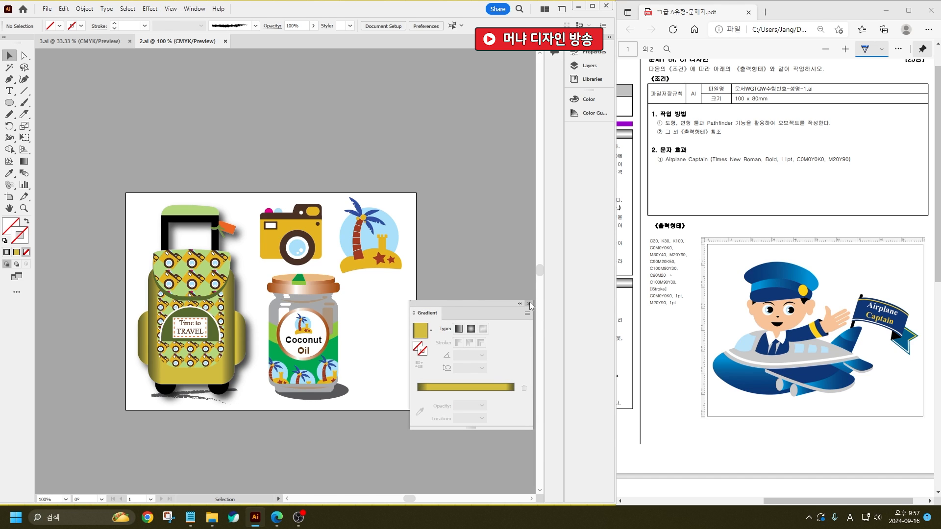
pyautogui.click(529, 302)
# - Create a new CMYK document 100 mm wide and 80 mm high
pyautogui.hotkey('ctrl', 'n')
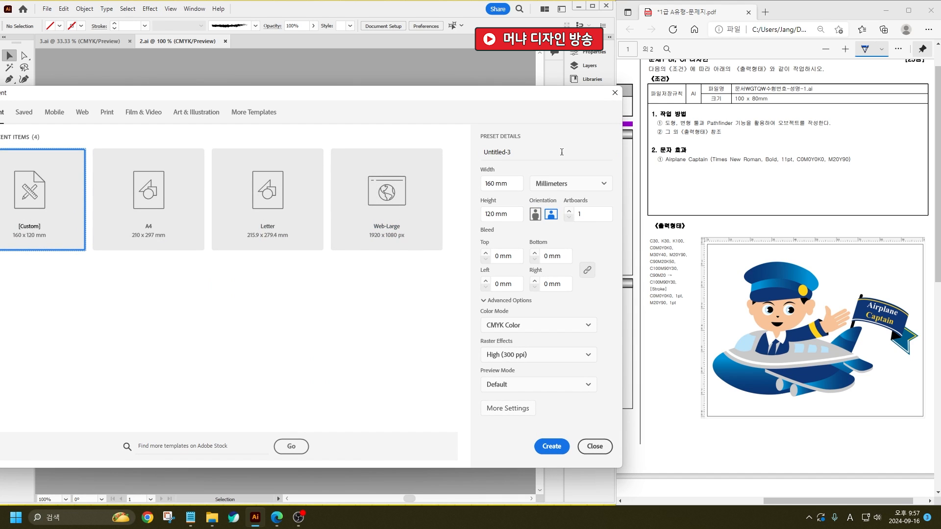
pyautogui.click(504, 189)
pyautogui.write('100')
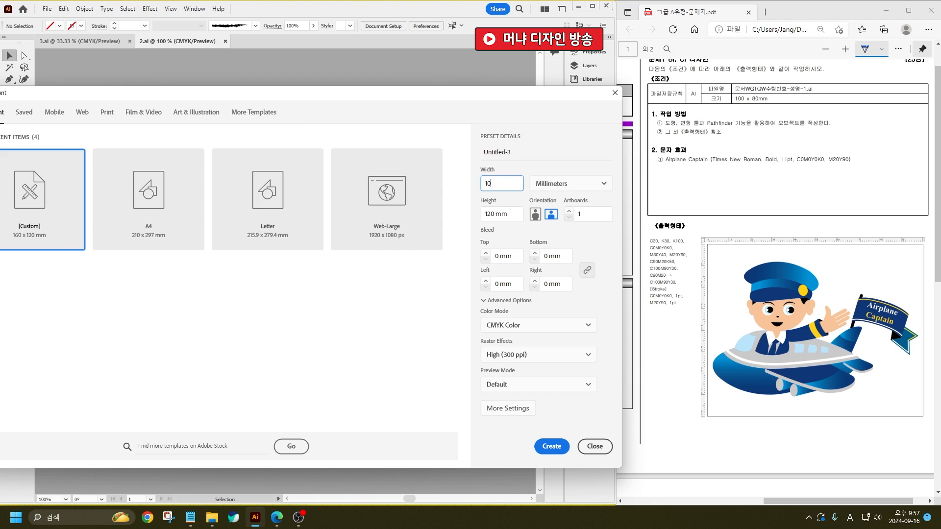
pyautogui.press('Tab')
pyautogui.write('80')
pyautogui.press('Return')
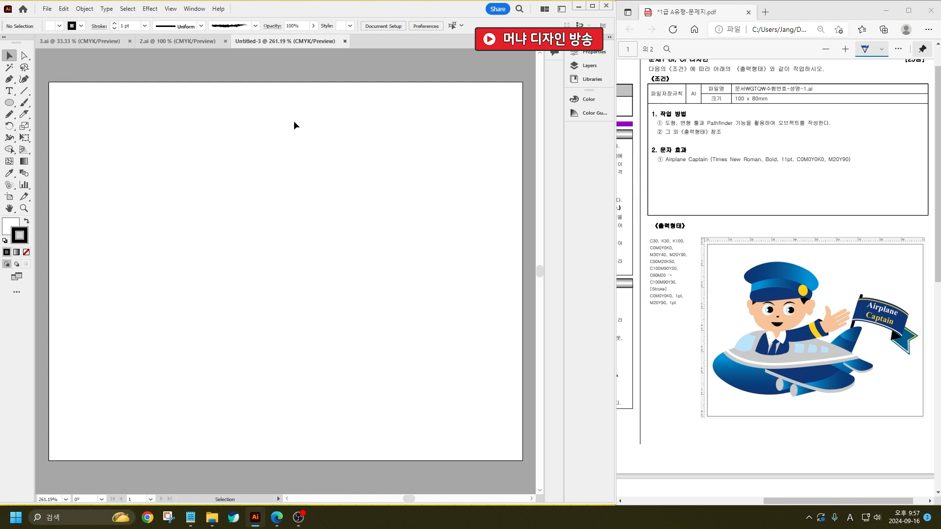
# - Draw the airplane's closed body outline with the Pencil tool, and cut off its upper rear corner with the Knife tool
pyautogui.click(9, 114)
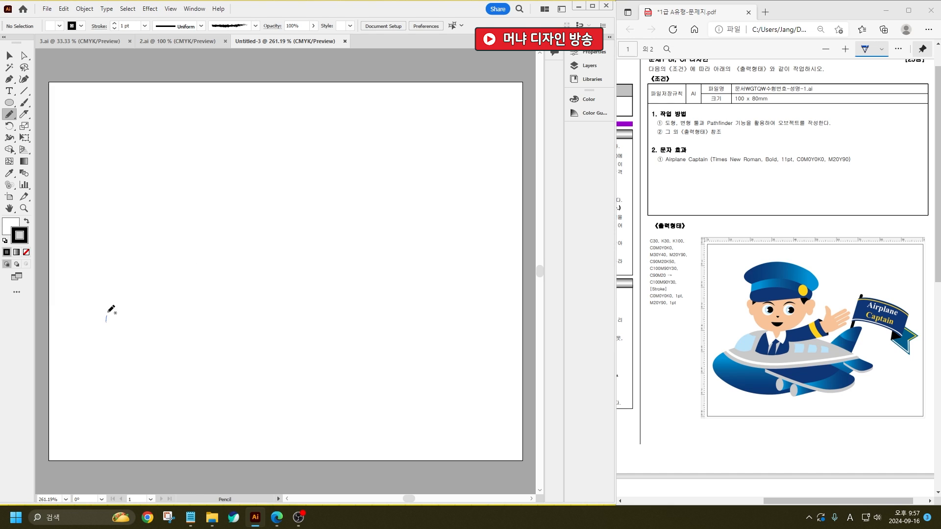
pyautogui.moveTo(109, 311)
pyautogui.mouseDown()
pyautogui.moveTo(194, 237)
pyautogui.moveTo(353, 266)
pyautogui.moveTo(411, 286)
pyautogui.moveTo(414, 299)
pyautogui.moveTo(399, 329)
pyautogui.moveTo(314, 363)
pyautogui.moveTo(195, 359)
pyautogui.moveTo(107, 320)
pyautogui.mouseUp()
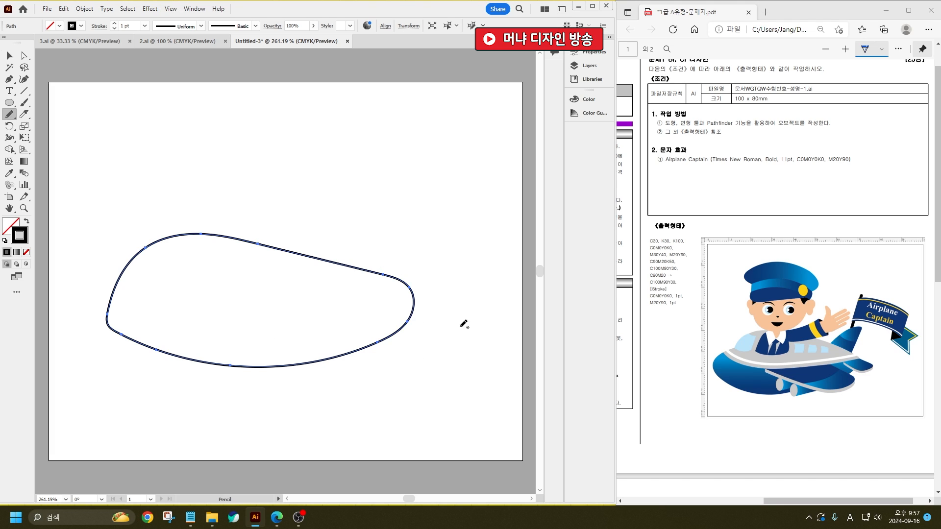
pyautogui.click(24, 103)
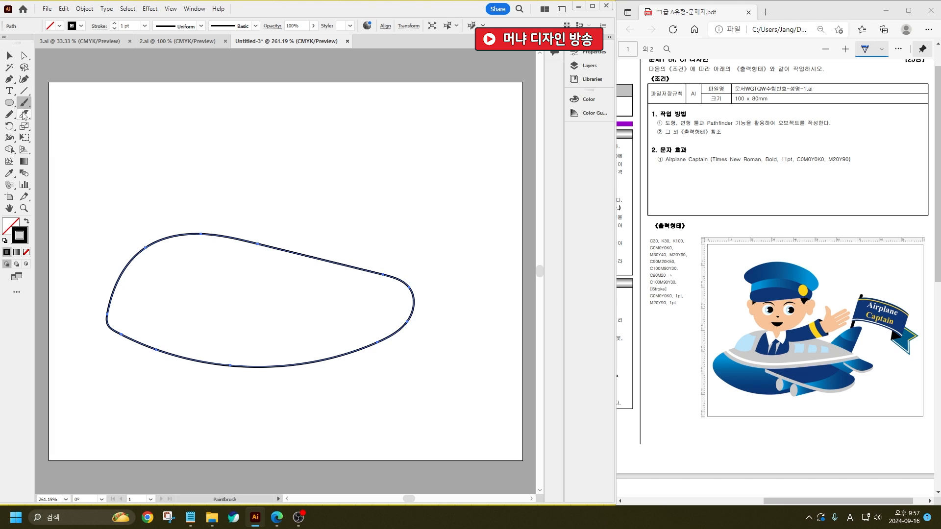
pyautogui.click(24, 114)
pyautogui.moveTo(436, 323)
pyautogui.mouseDown()
pyautogui.moveTo(273, 242)
pyautogui.moveTo(462, 332)
pyautogui.moveTo(253, 240)
pyautogui.mouseUp()
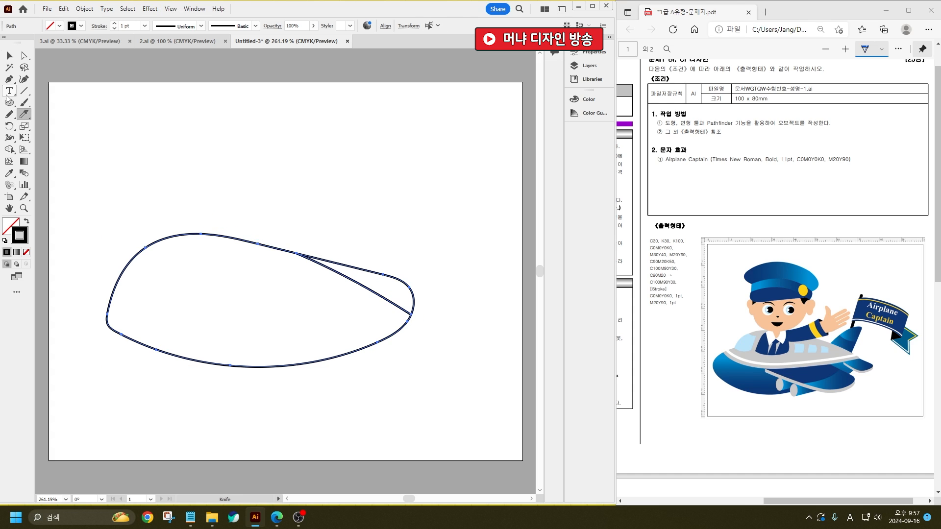
pyautogui.click(9, 55)
pyautogui.click(371, 233)
pyautogui.moveTo(387, 248); pyautogui.dragTo(403, 282)
pyautogui.press('Delete')
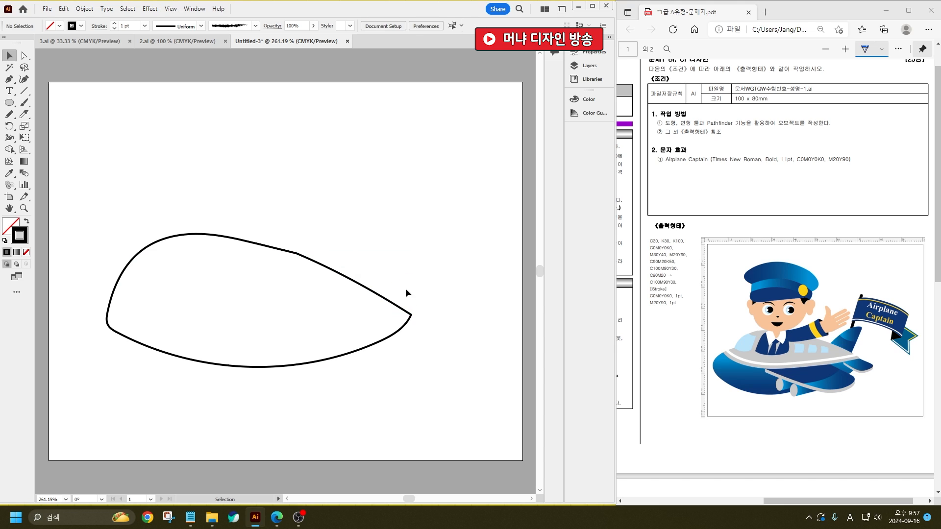
# - Draw a closed, pointed tail fin overlapping the rear of the airplane body with the Pencil tool
pyautogui.hotkey('ctrl', 'a')
pyautogui.press('n')
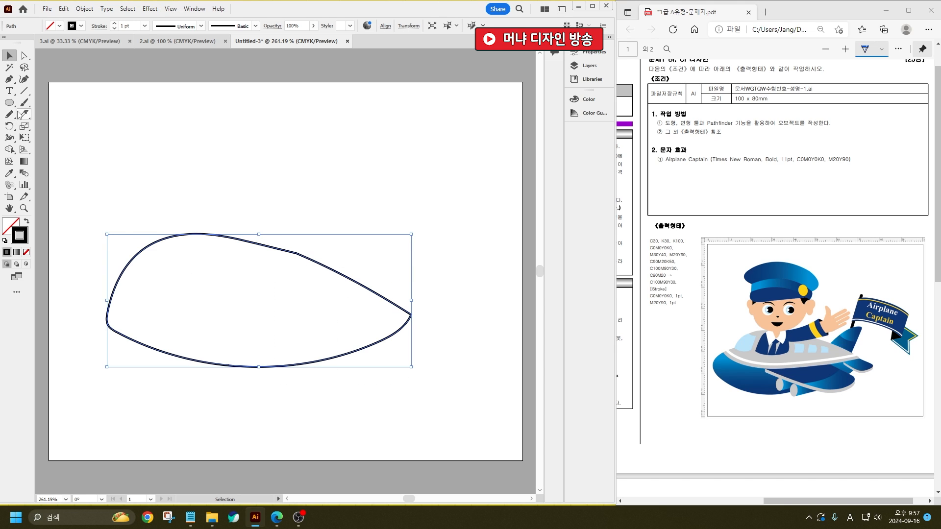
pyautogui.moveTo(349, 293); pyautogui.dragTo(364, 267)
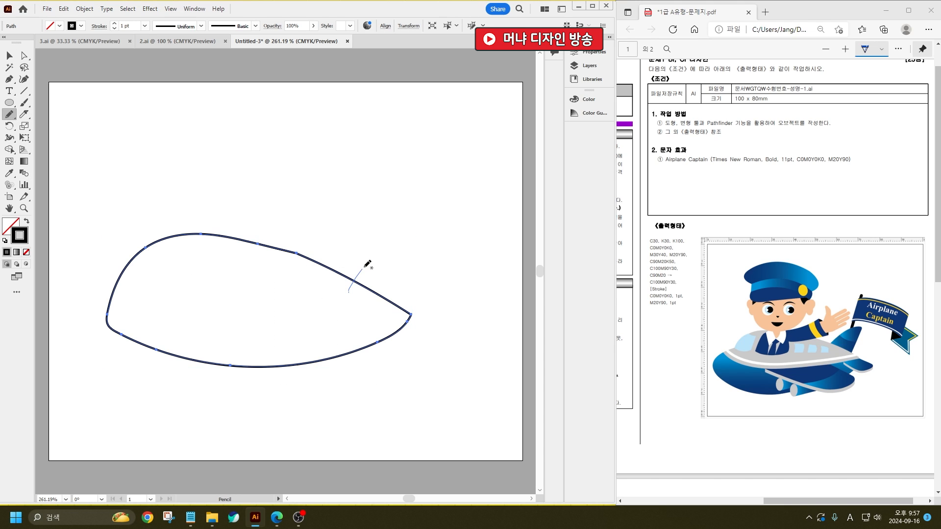
pyautogui.moveTo(400, 297)
pyautogui.mouseDown()
pyautogui.moveTo(391, 318)
pyautogui.moveTo(351, 294)
pyautogui.mouseUp()
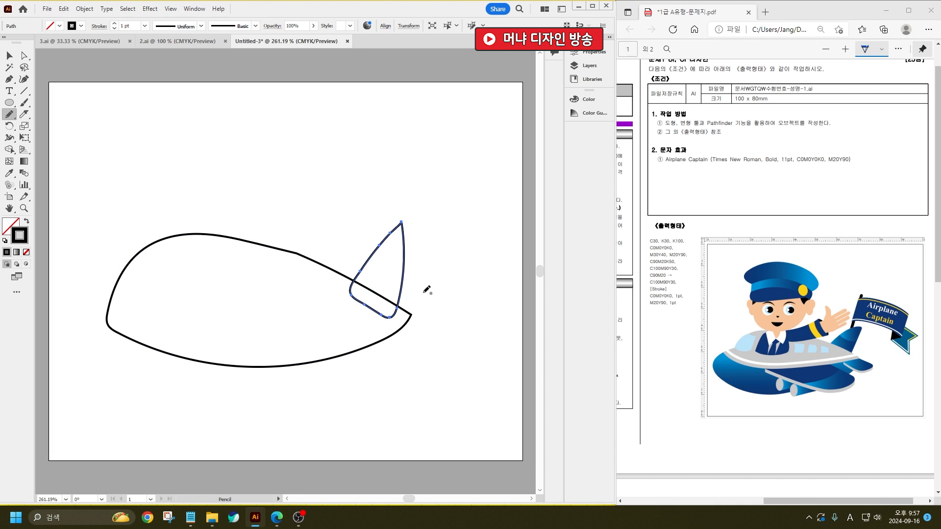
# - Split the tail fin across its upper part with a Knife cut, keeping both pieces
pyautogui.click(24, 114)
pyautogui.moveTo(360, 237); pyautogui.dragTo(420, 270)
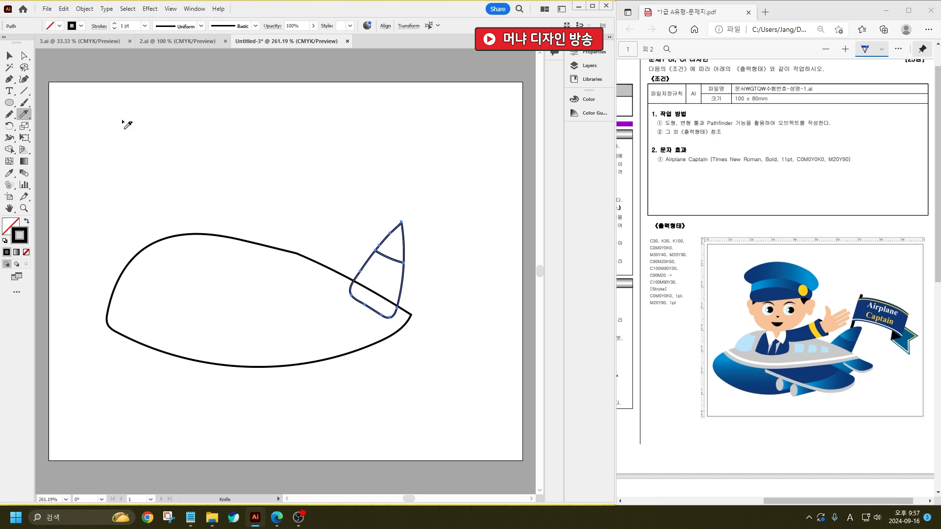
pyautogui.click(9, 56)
pyautogui.click(453, 388)
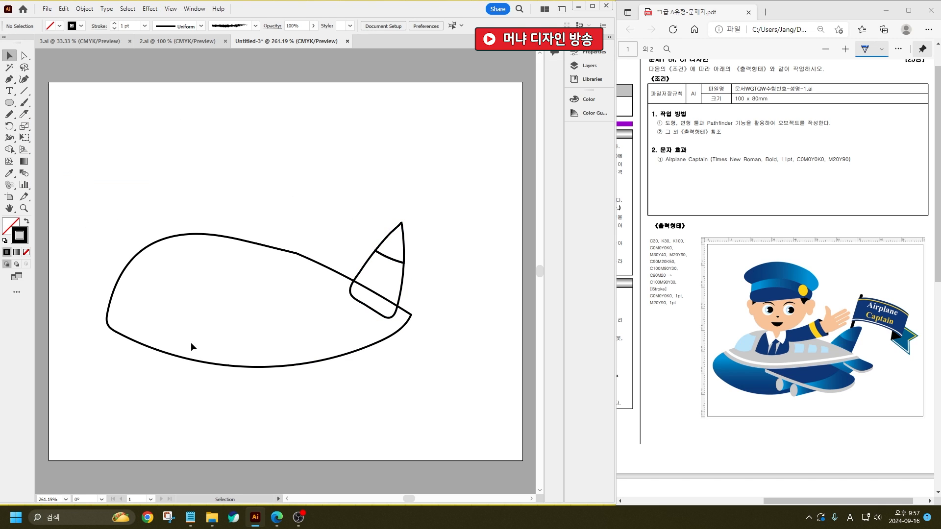
# - Cut a curved piece off the body's upper front with the Knife tool and delete it to shape the nose
pyautogui.moveTo(110, 278); pyautogui.dragTo(231, 327)
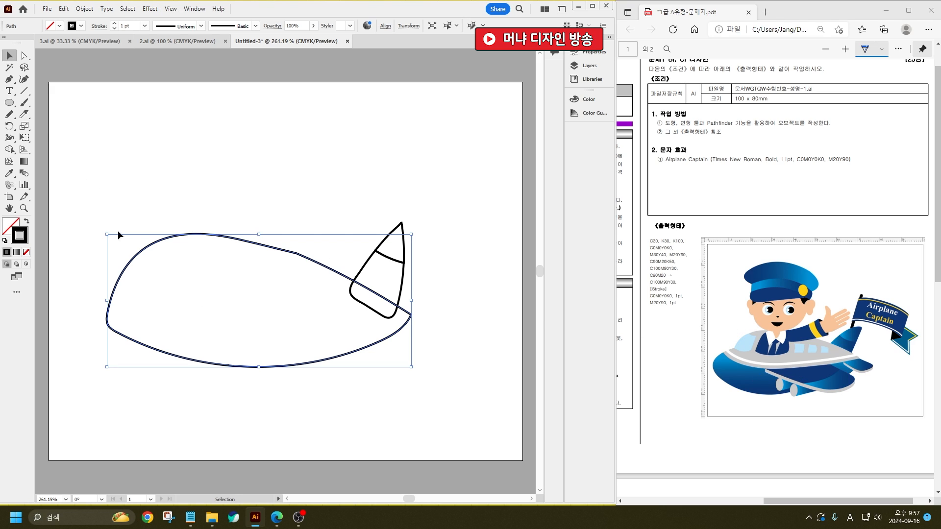
pyautogui.click(23, 113)
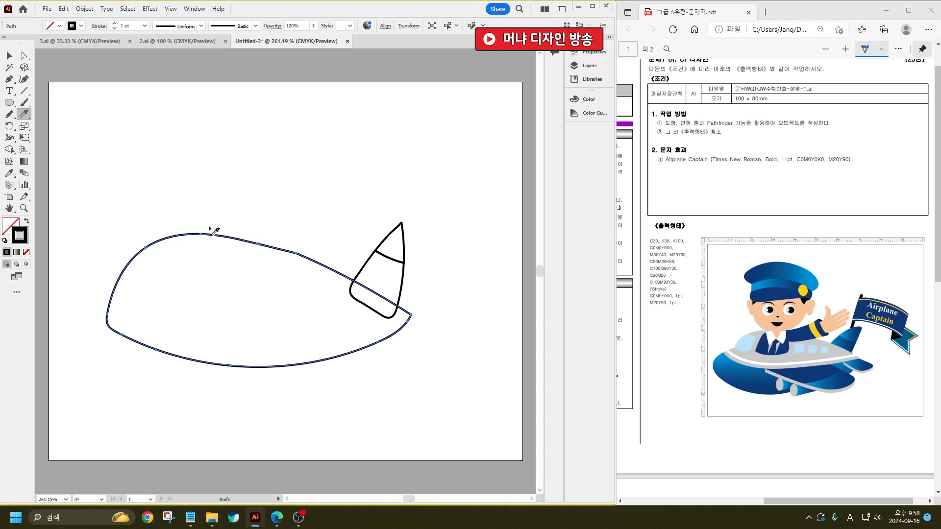
pyautogui.moveTo(210, 226)
pyautogui.mouseDown()
pyautogui.moveTo(186, 239)
pyautogui.moveTo(148, 300)
pyautogui.moveTo(122, 295)
pyautogui.moveTo(94, 323)
pyautogui.mouseUp()
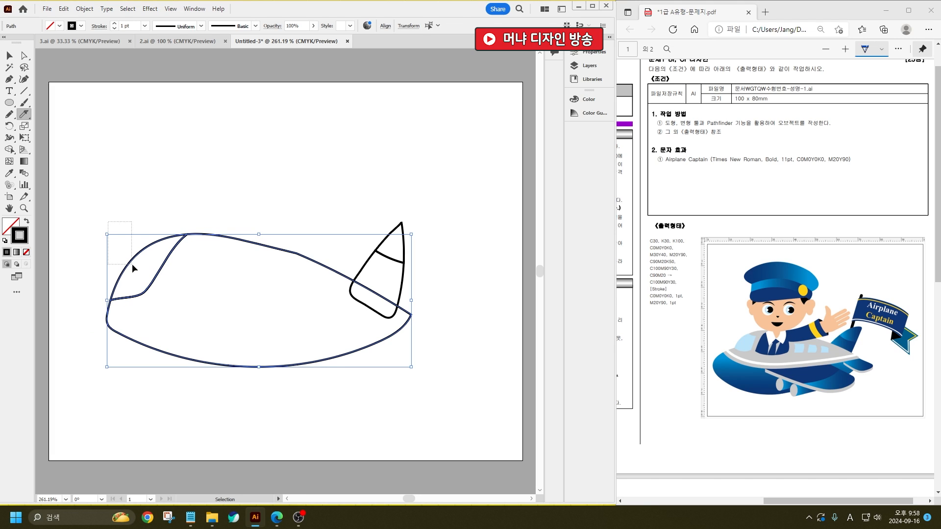
pyautogui.keyDown('ctrl'); pyautogui.click(167, 257); pyautogui.keyUp('ctrl')
pyautogui.press('Delete')
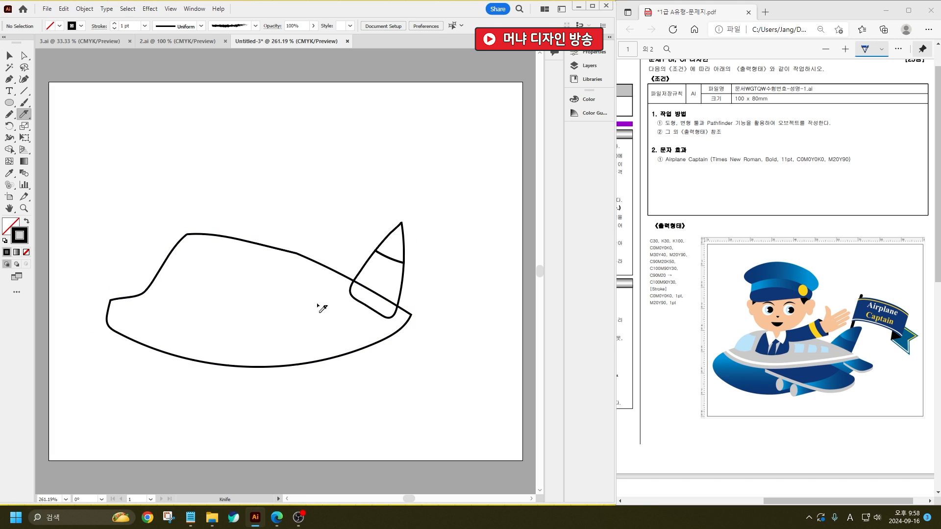
pyautogui.click(9, 113)
pyautogui.moveTo(110, 299)
pyautogui.mouseDown()
pyautogui.moveTo(77, 343)
pyautogui.moveTo(76, 365)
pyautogui.moveTo(94, 378)
pyautogui.moveTo(172, 397)
pyautogui.moveTo(310, 374)
pyautogui.mouseUp()
pyautogui.hotkey('ctrl', 'z')
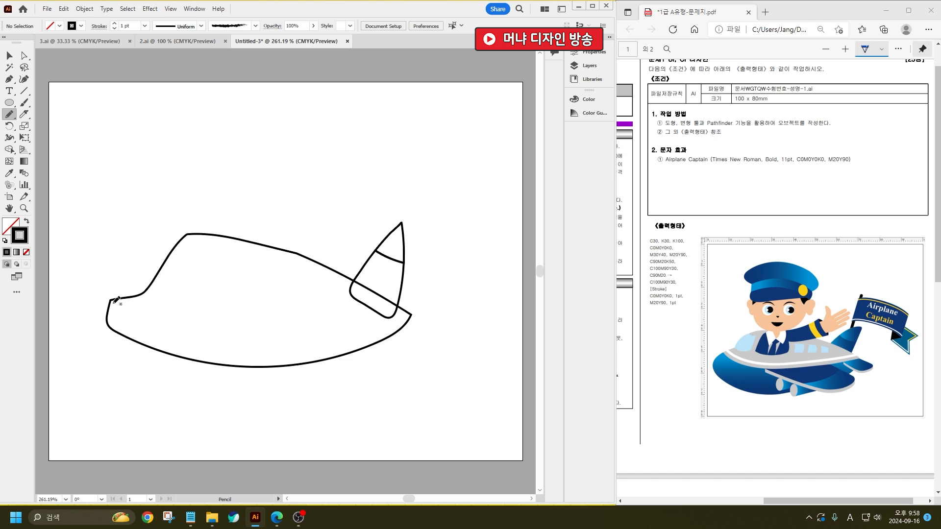
# - Remove the three anchor points along the underside of the airplane's nose with the Pen tool to simplify the curve
pyautogui.click(24, 56)
pyautogui.click(106, 323)
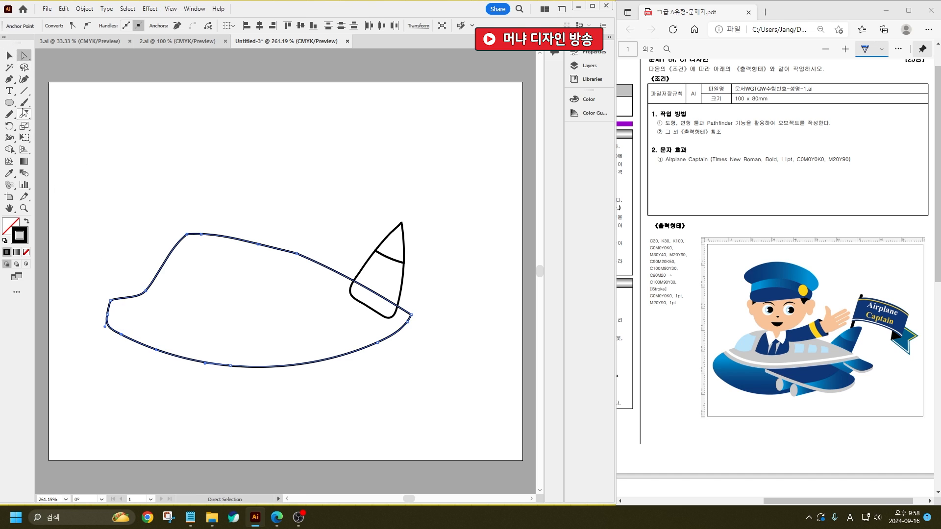
pyautogui.click(9, 79)
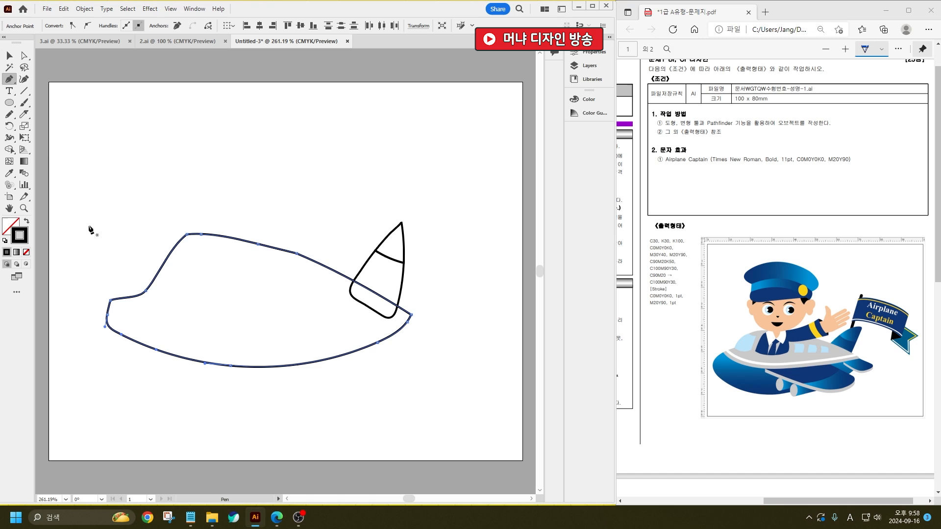
pyautogui.click(107, 315)
pyautogui.click(121, 335)
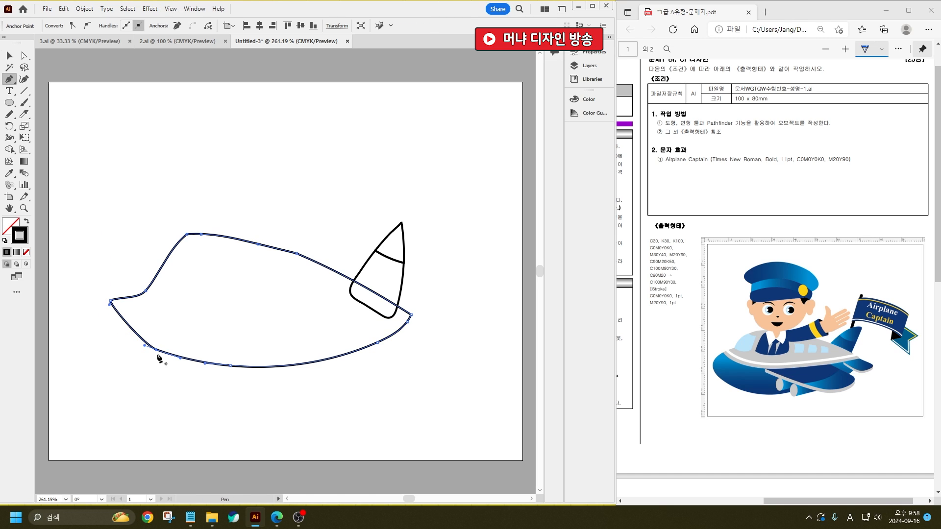
pyautogui.click(155, 350)
pyautogui.click(28, 58)
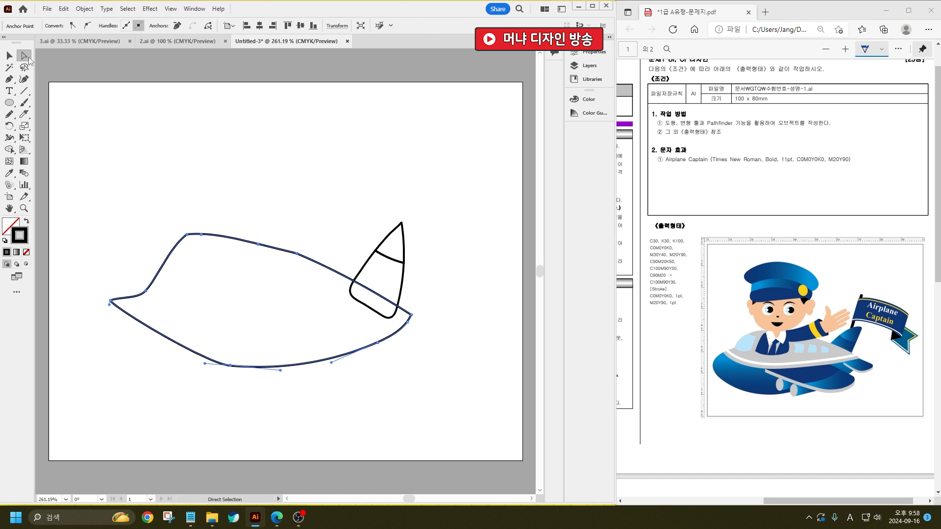
# - Reshape the underside of the airplane body into a smooth shallow curve by adjusting its direction handles
pyautogui.moveTo(186, 361); pyautogui.dragTo(139, 337)
pyautogui.moveTo(205, 364); pyautogui.dragTo(115, 340)
pyautogui.click(251, 440)
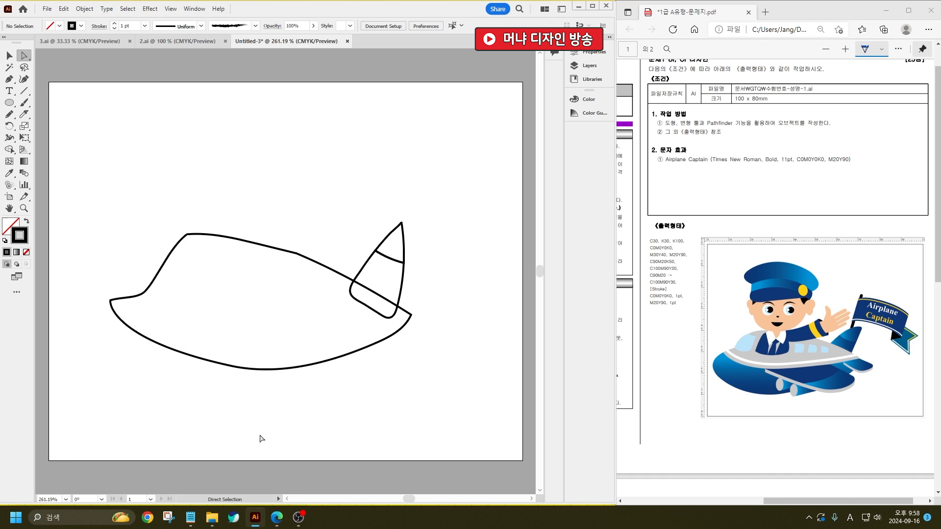
pyautogui.moveTo(318, 420); pyautogui.dragTo(172, 271)
pyautogui.moveTo(228, 367); pyautogui.dragTo(228, 353)
pyautogui.moveTo(379, 346); pyautogui.dragTo(383, 338)
pyautogui.click(423, 403)
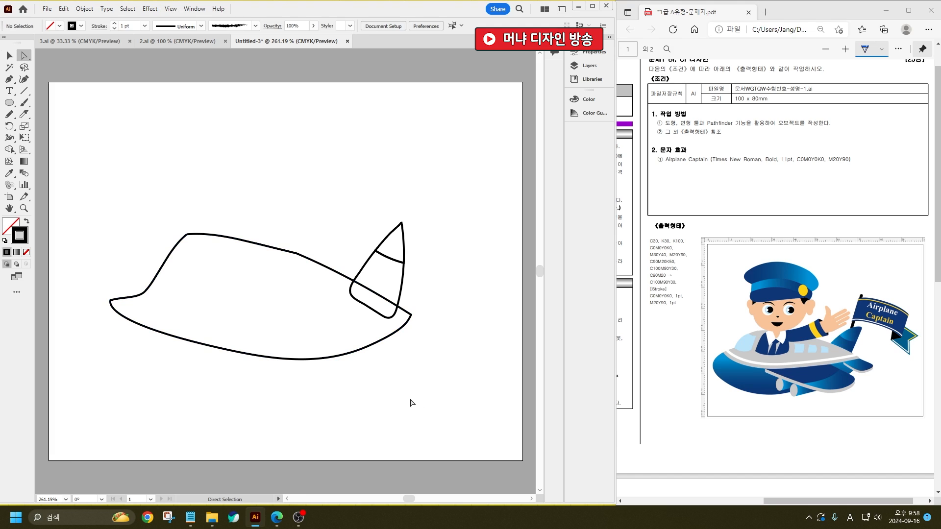
# - Draw a closed, rounded belly shape from nose to tail, overlapping the lower airplane body, with the Pencil tool
pyautogui.click(9, 114)
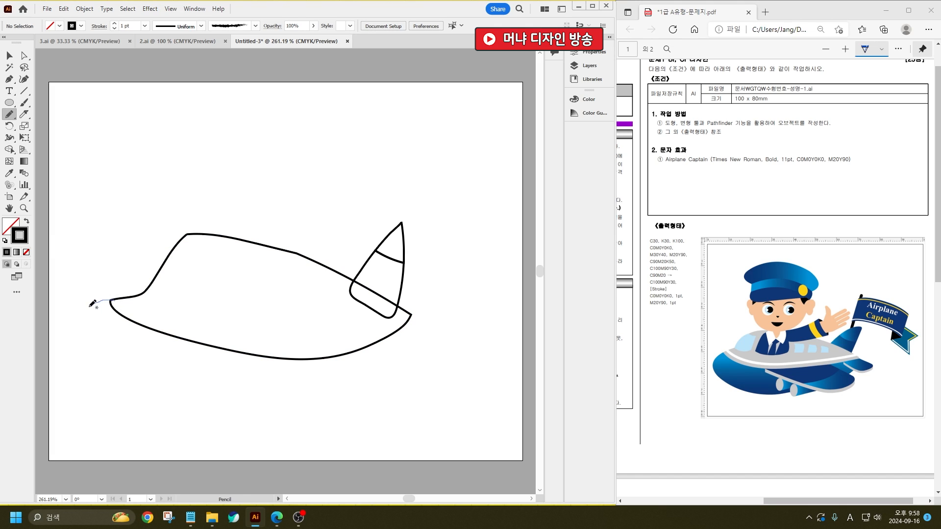
pyautogui.moveTo(91, 349)
pyautogui.mouseDown()
pyautogui.moveTo(154, 393)
pyautogui.moveTo(200, 403)
pyautogui.moveTo(322, 400)
pyautogui.moveTo(383, 368)
pyautogui.moveTo(418, 321)
pyautogui.moveTo(196, 322)
pyautogui.moveTo(114, 300)
pyautogui.mouseUp()
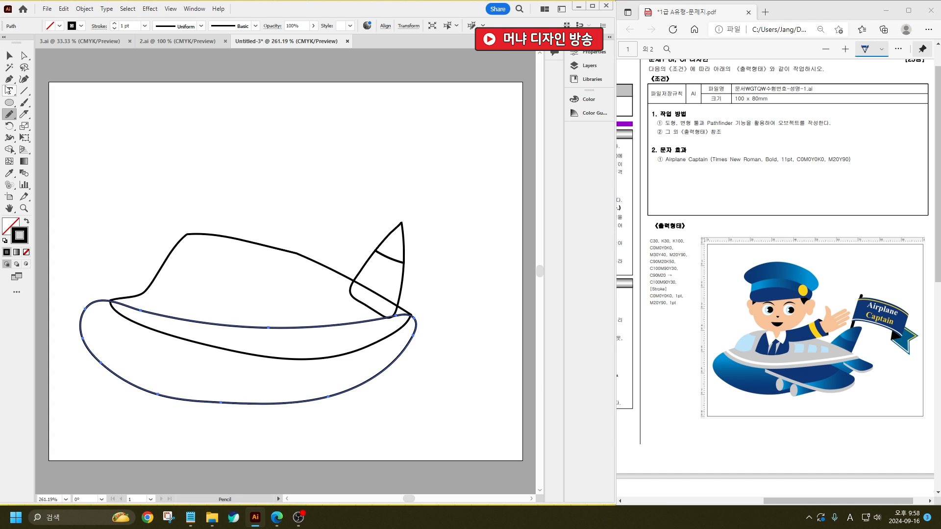
# - Draw a closed main wing with a rounded tip, extending down and rearward from the lower body, with the Pen tool
pyautogui.click(8, 79)
pyautogui.click(248, 353)
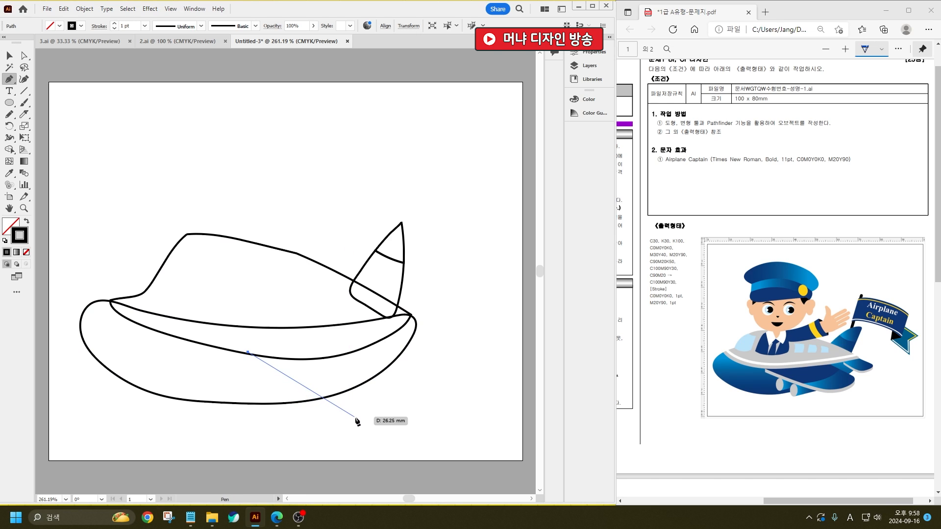
pyautogui.moveTo(357, 418); pyautogui.dragTo(422, 417)
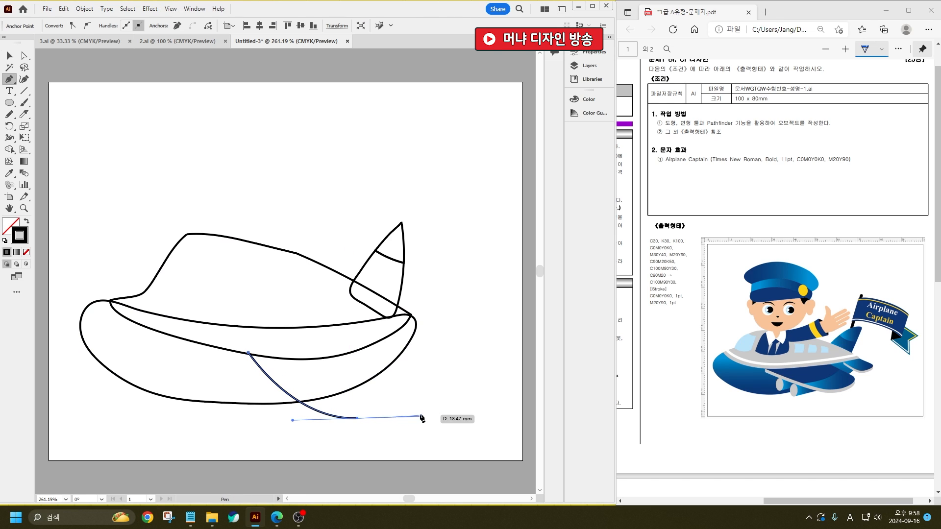
pyautogui.click(403, 386)
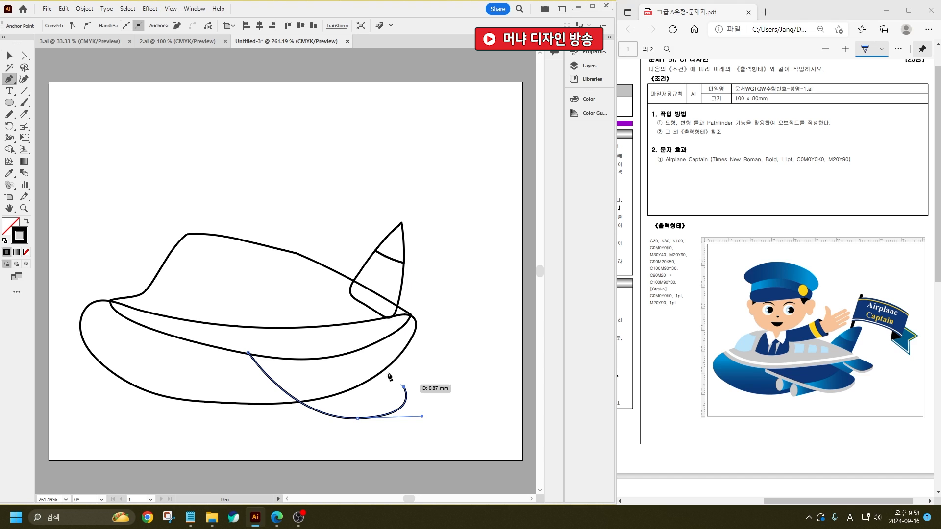
pyautogui.click(353, 342)
pyautogui.click(249, 352)
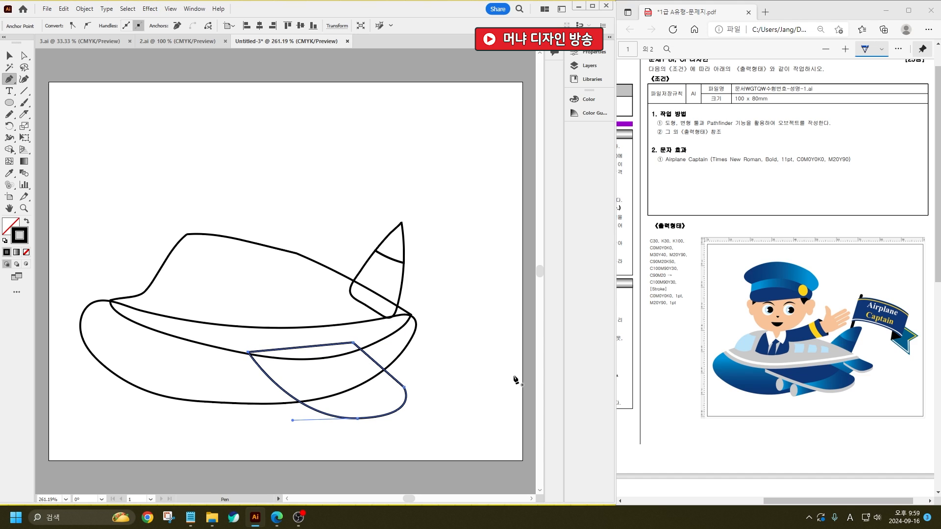
# - Draw a small closed tail wing with a rounded tip across the rear end of the body with the Pen tool
pyautogui.click(382, 335)
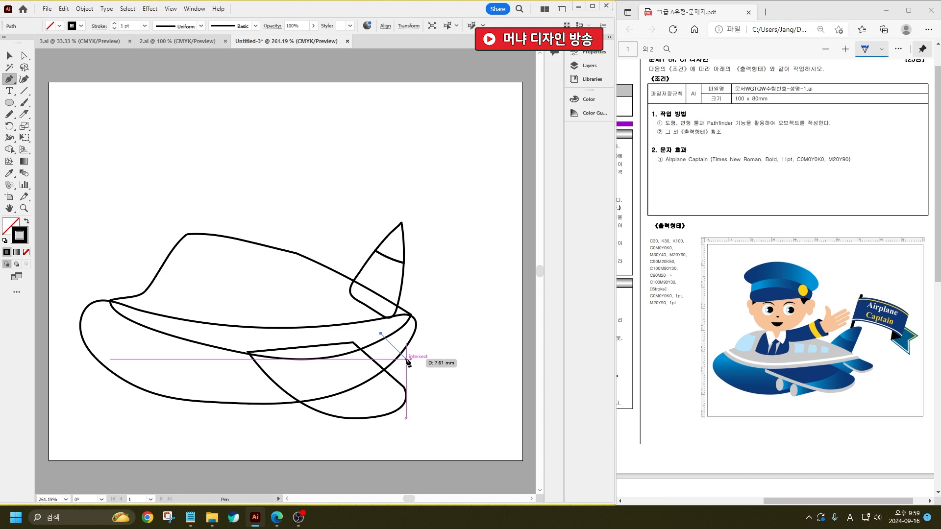
pyautogui.moveTo(406, 359); pyautogui.dragTo(427, 355)
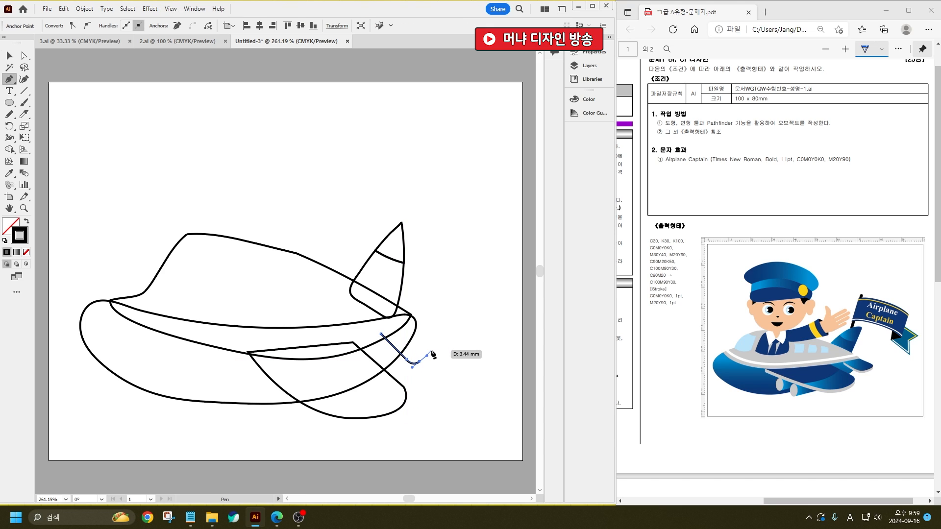
pyautogui.click(431, 352)
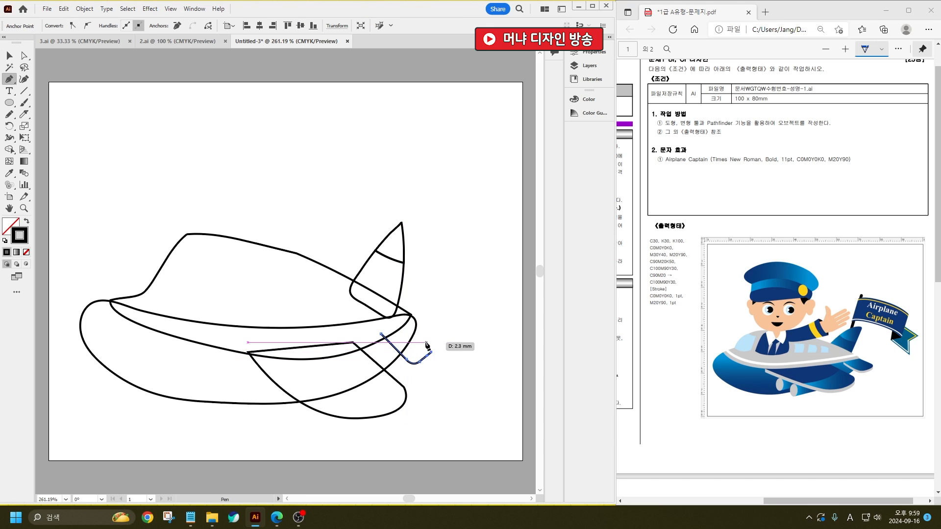
pyautogui.keyDown('ctrl'); pyautogui.click(428, 347); pyautogui.keyUp('ctrl')
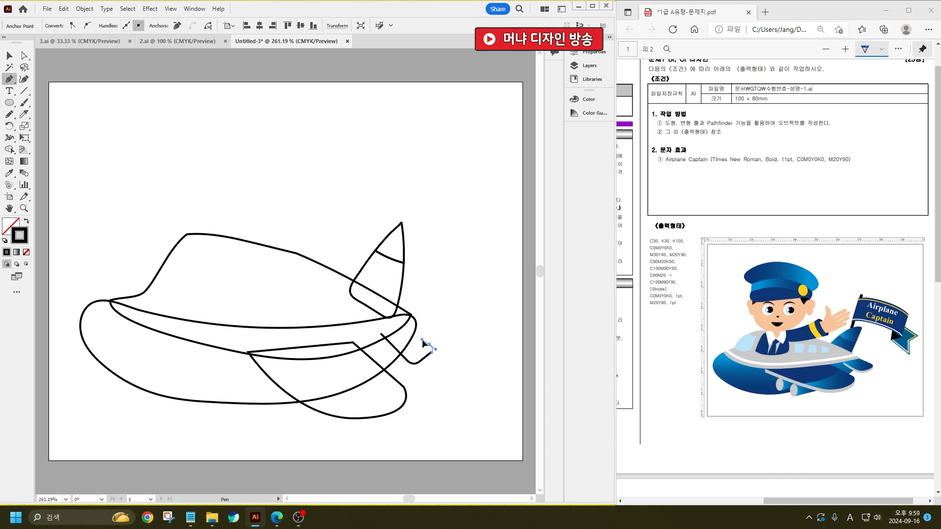
pyautogui.click(421, 340)
pyautogui.click(401, 319)
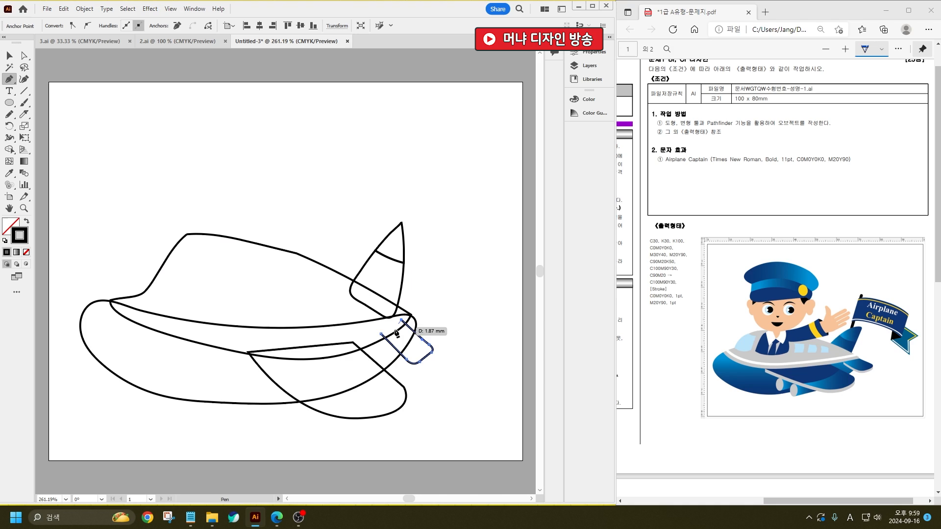
pyautogui.click(383, 334)
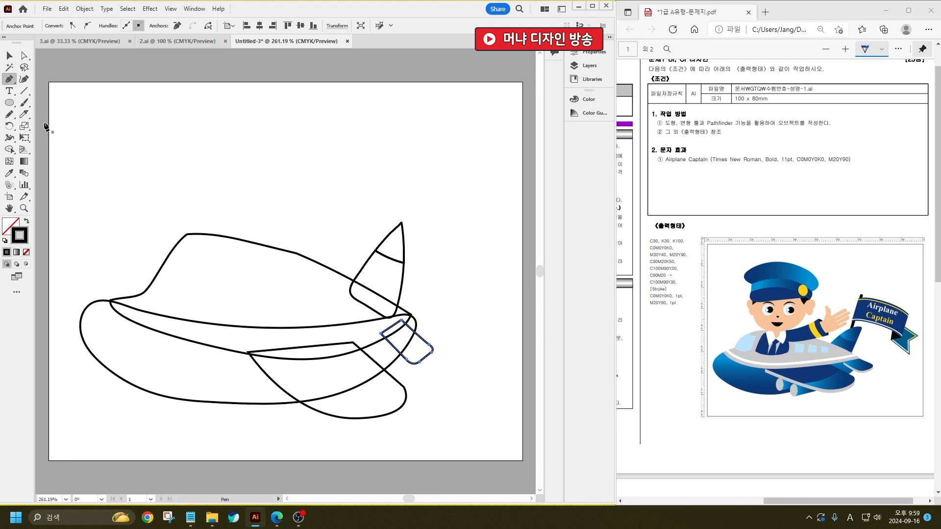
# - Cut a curved windshield section from the upper front of the airplane body with the Knife tool, keeping both pieces
pyautogui.click(10, 114)
pyautogui.click(23, 115)
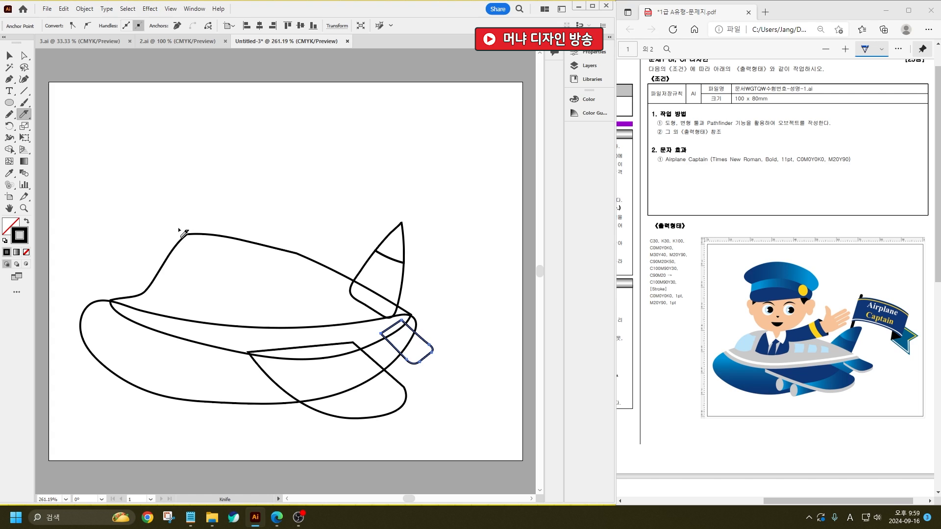
pyautogui.moveTo(178, 228)
pyautogui.mouseDown()
pyautogui.moveTo(206, 256)
pyautogui.moveTo(179, 310)
pyautogui.moveTo(147, 306)
pyautogui.moveTo(125, 247)
pyautogui.mouseUp()
pyautogui.keyDown('ctrl'); pyautogui.click(181, 241); pyautogui.keyUp('ctrl')
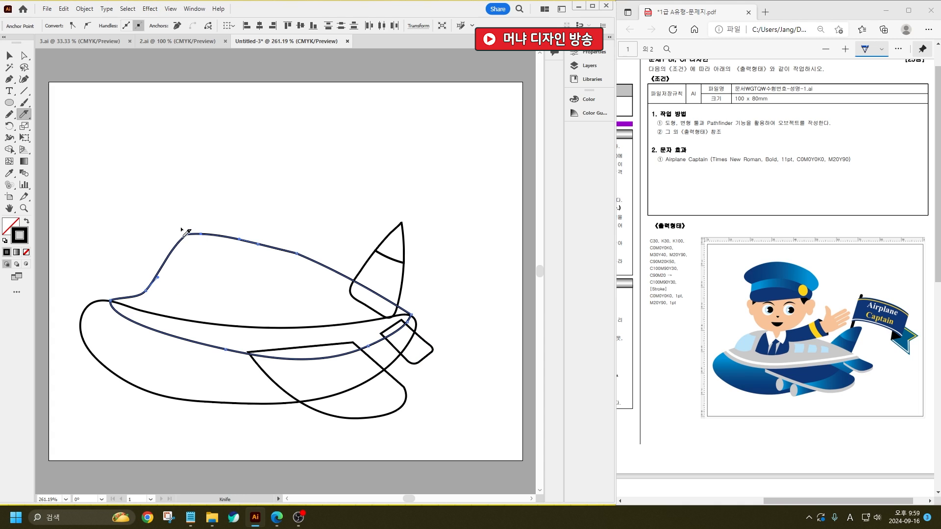
pyautogui.moveTo(188, 235)
pyautogui.mouseDown()
pyautogui.moveTo(203, 245)
pyautogui.moveTo(185, 234)
pyautogui.moveTo(202, 246)
pyautogui.moveTo(193, 295)
pyautogui.moveTo(193, 240)
pyautogui.moveTo(204, 249)
pyautogui.moveTo(183, 308)
pyautogui.moveTo(139, 296)
pyautogui.moveTo(131, 280)
pyautogui.mouseUp()
pyautogui.hotkey('ctrl', 'z')
pyautogui.hotkey('ctrl', 'shift', 'a')
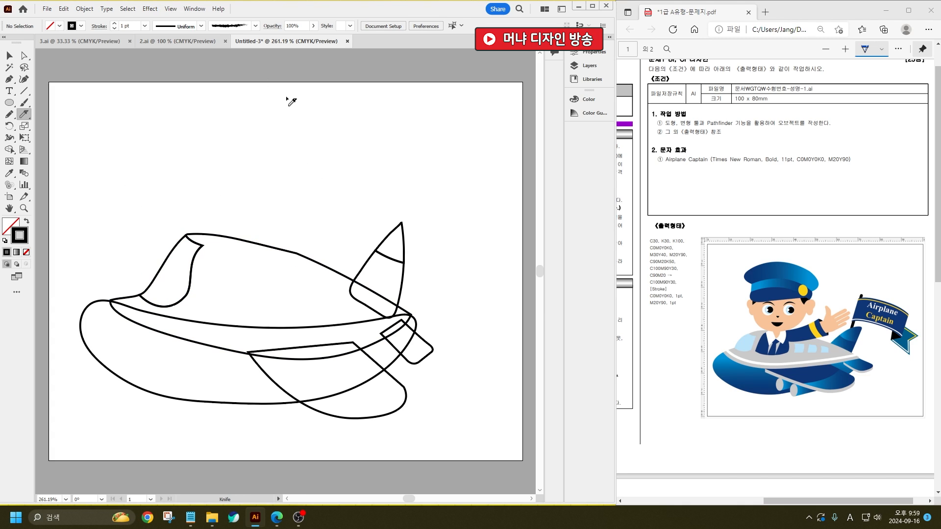
# - Draw a small closed window with a rounded rear edge on the side of the body with the Pencil tool
pyautogui.click(9, 113)
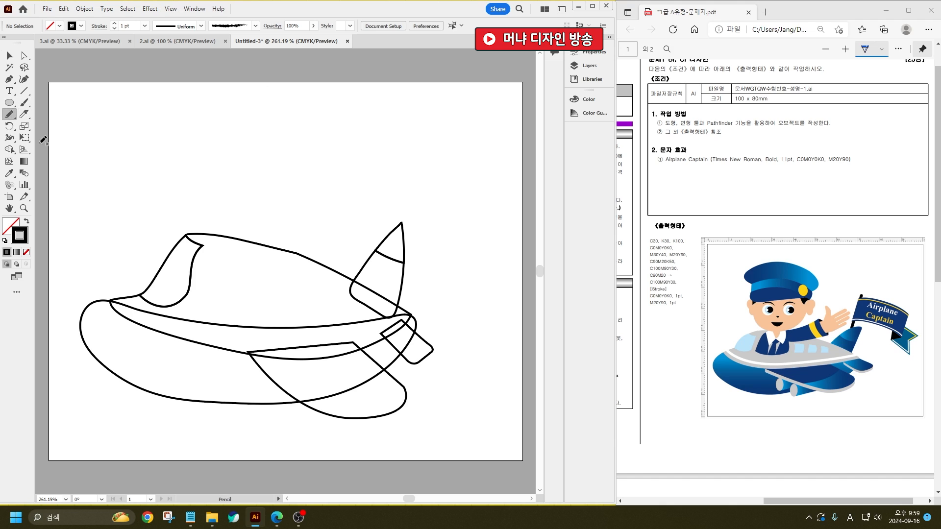
pyautogui.scroll(2, 271, 293)
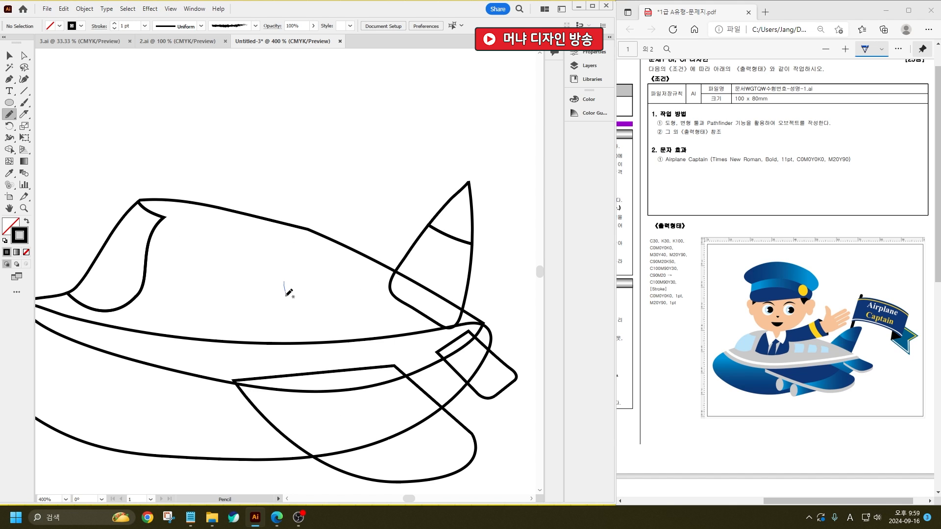
pyautogui.moveTo(279, 314); pyautogui.dragTo(309, 317)
pyautogui.moveTo(285, 280); pyautogui.dragTo(286, 282)
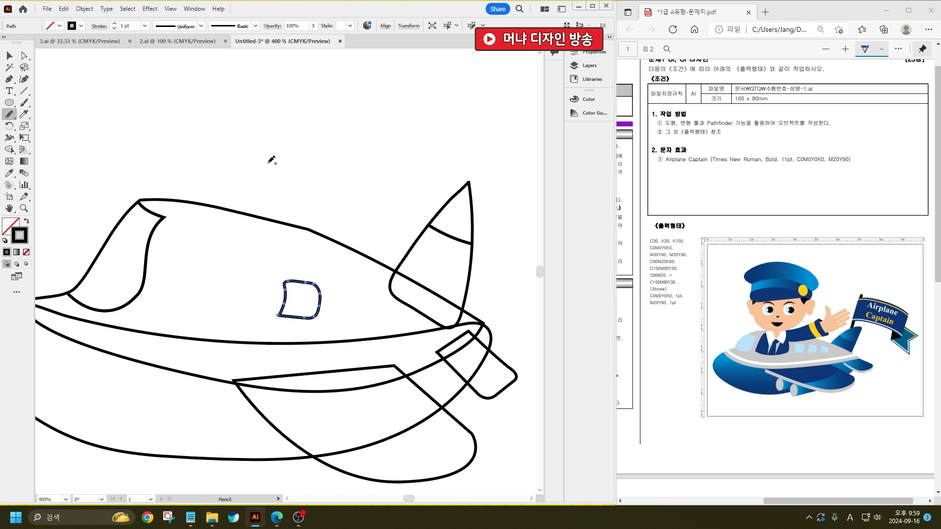
# - Duplicate the window twice toward the tail, making each copy smaller than the one before
pyautogui.click(9, 56)
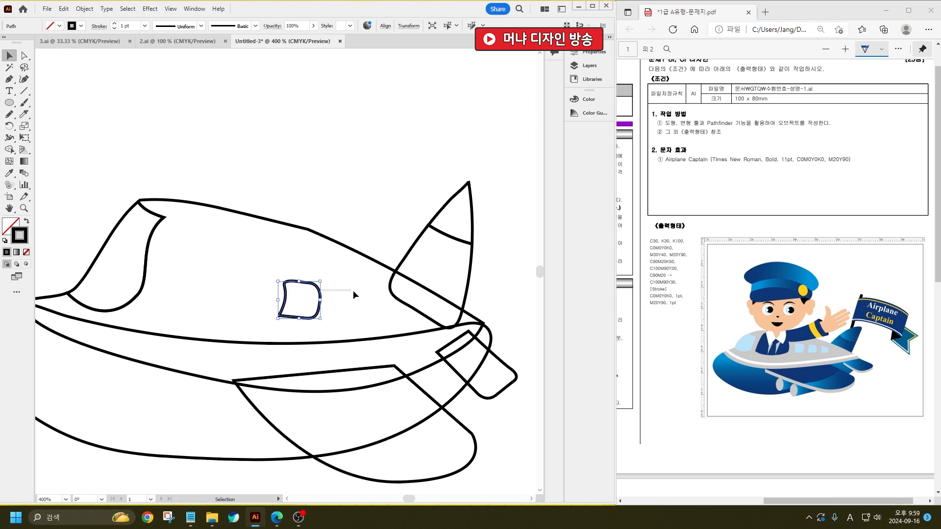
pyautogui.moveTo(319, 294)
pyautogui.keyDown('alt'); pyautogui.mouseDown()
pyautogui.moveTo(399, 293)
pyautogui.moveTo(390, 294)
pyautogui.moveTo(399, 307)
pyautogui.mouseUp(); pyautogui.keyUp('alt')
pyautogui.click(297, 156)
pyautogui.scroll(-1, 284, 183)
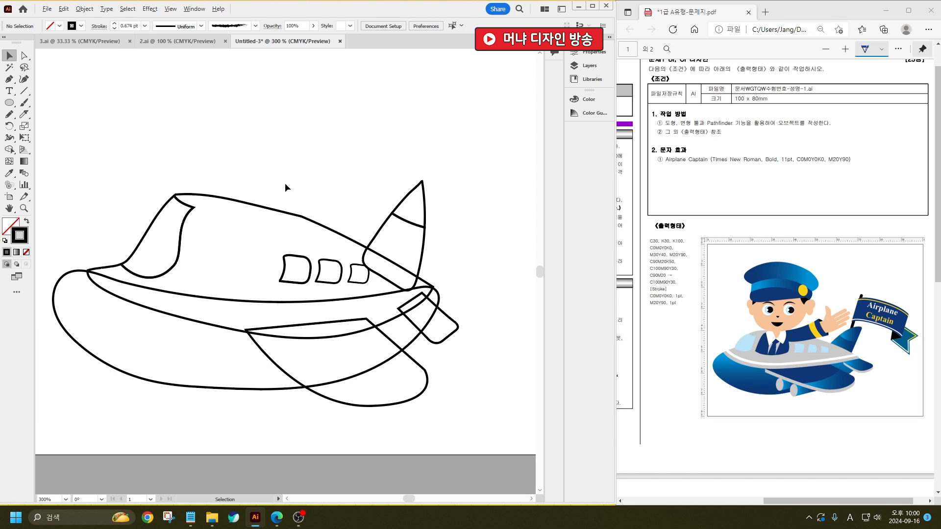
# - Duplicate the main wing in place and stretch the copy slightly downward and forward to form the wing's edge
pyautogui.scroll(1, 377, 338)
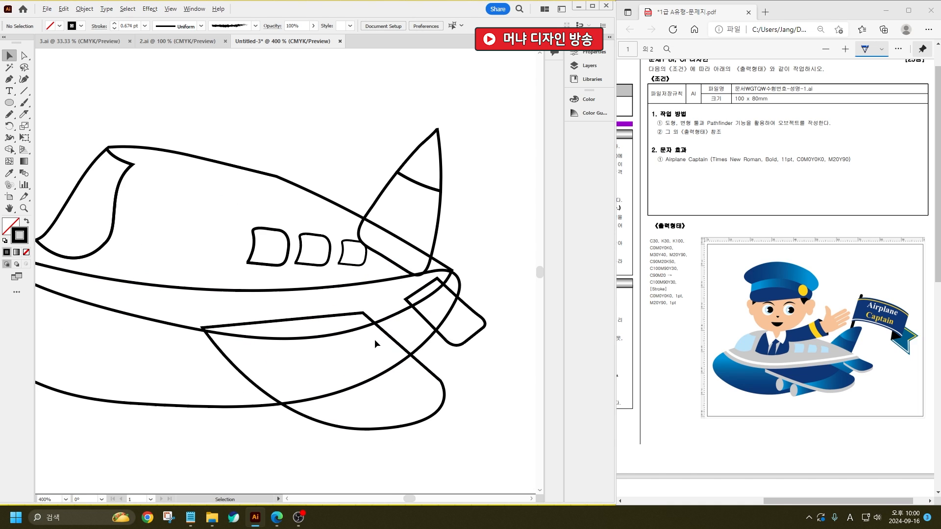
pyautogui.click(243, 376)
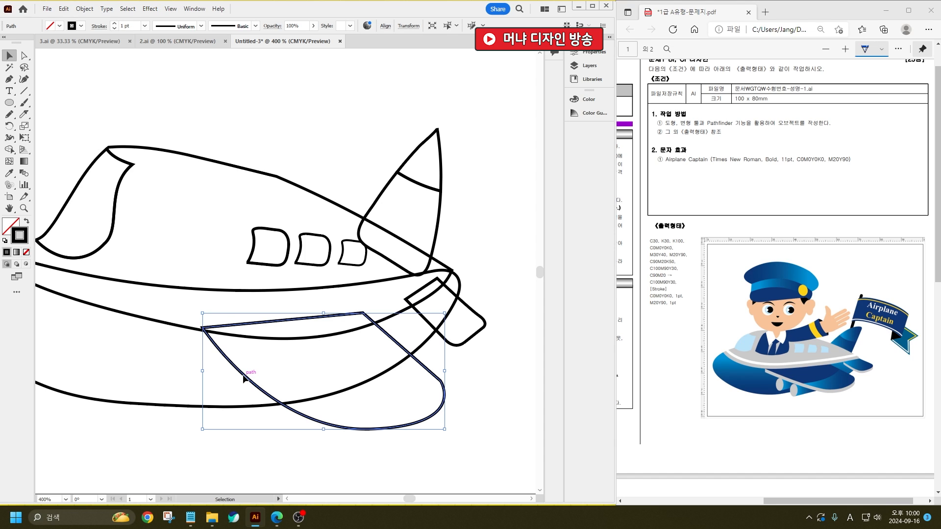
pyautogui.moveTo(244, 378)
pyautogui.mouseDown()
pyautogui.moveTo(269, 383)
pyautogui.moveTo(234, 383)
pyautogui.mouseUp()
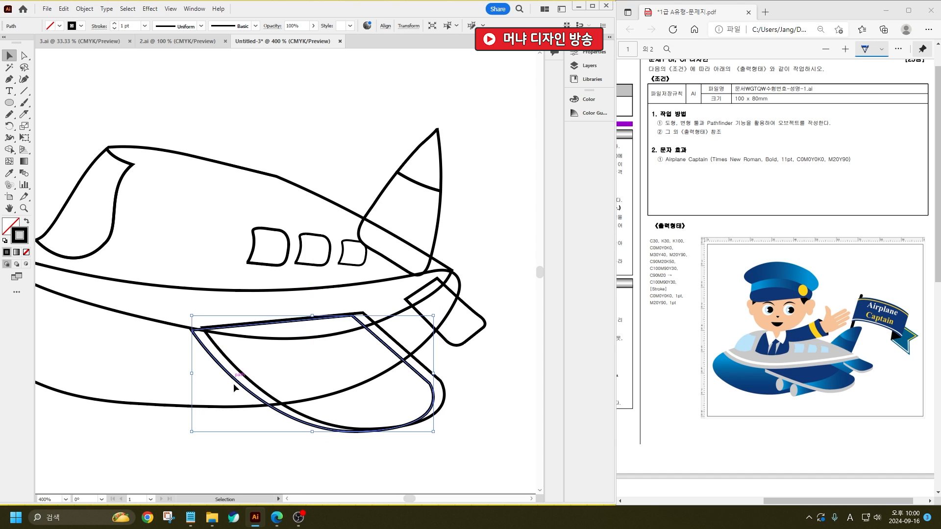
pyautogui.hotkey('ctrl', 'z')
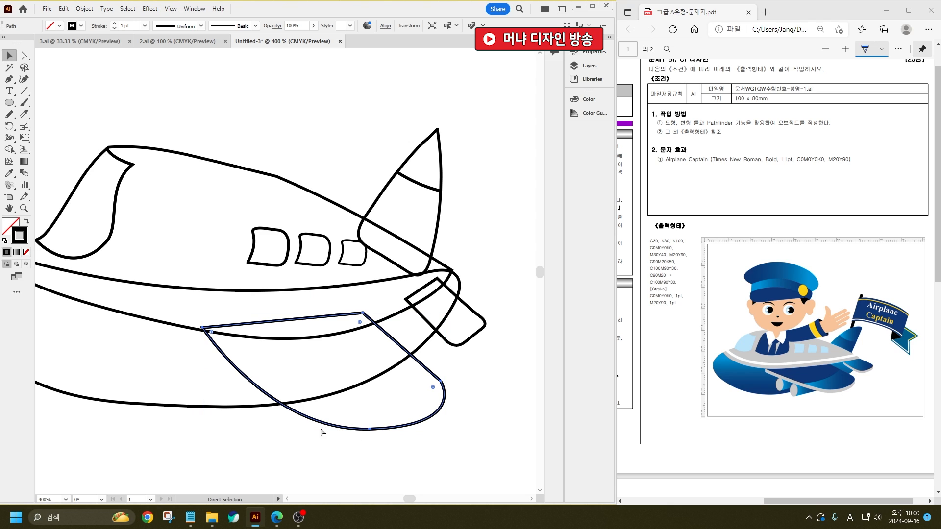
pyautogui.press('v')
pyautogui.moveTo(327, 432); pyautogui.dragTo(325, 440)
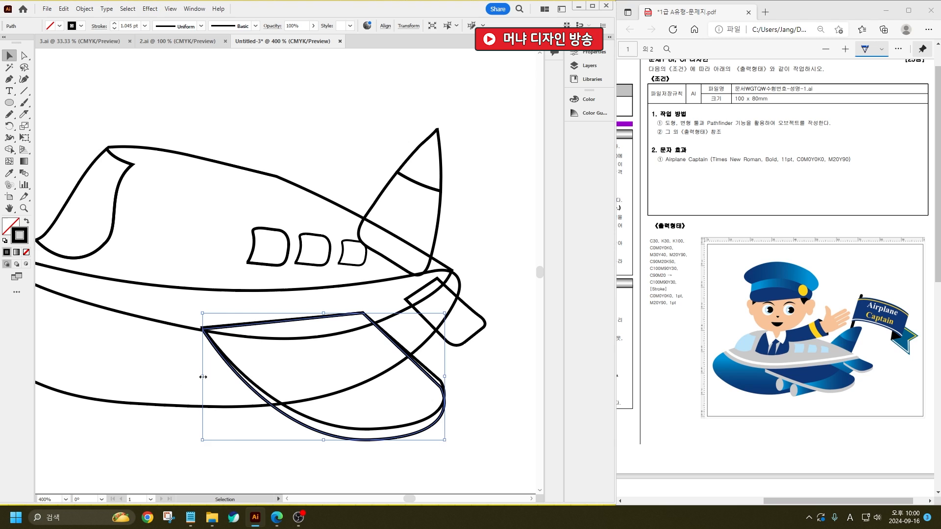
pyautogui.moveTo(203, 376); pyautogui.dragTo(197, 377)
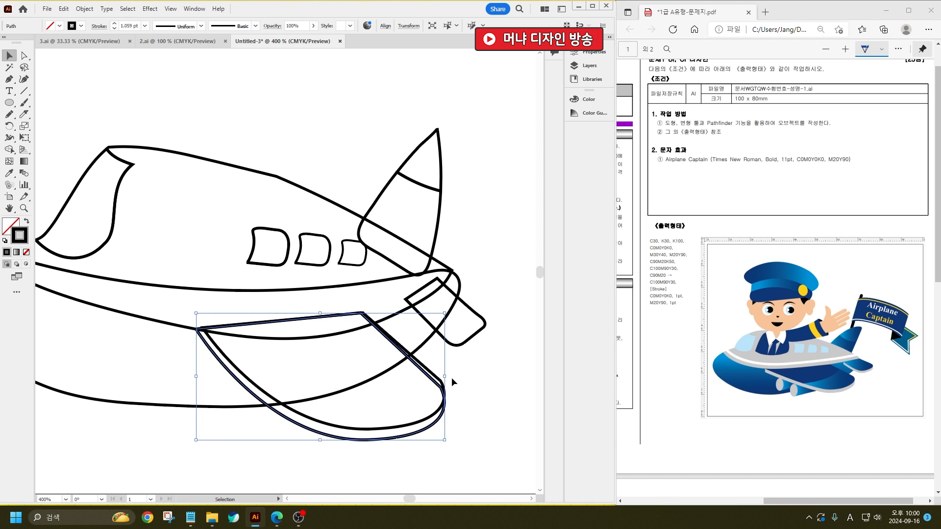
pyautogui.click(494, 363)
# - Duplicate the small tail wing in place and enlarge the copy down and forward to about 11.8 x 10.1 mm
pyautogui.keyDown('ctrl'); pyautogui.click(462, 340); pyautogui.keyUp('ctrl')
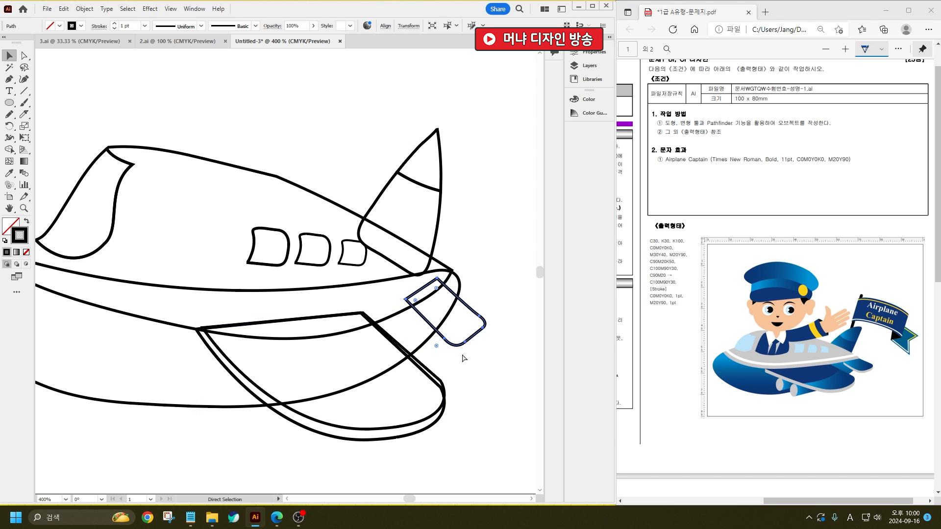
pyautogui.moveTo(404, 346); pyautogui.dragTo(399, 349)
pyautogui.moveTo(485, 349); pyautogui.dragTo(486, 350)
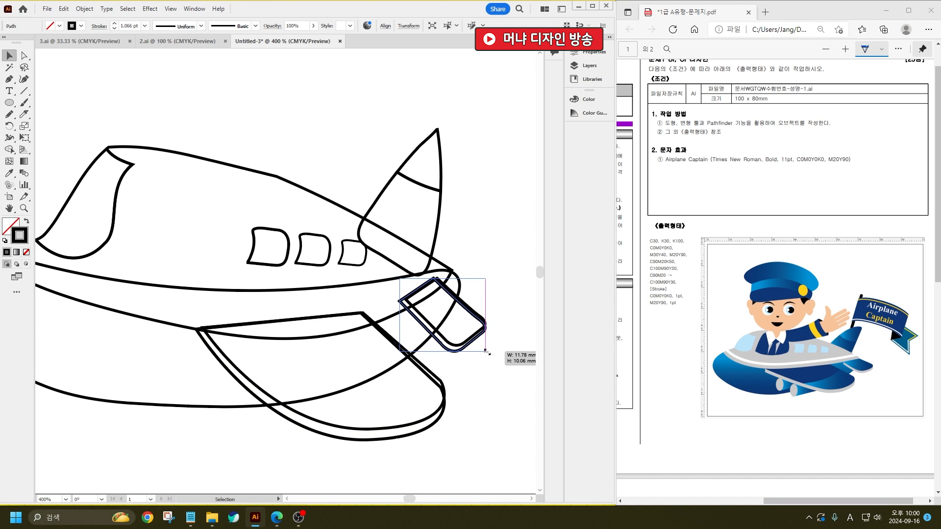
pyautogui.click(507, 364)
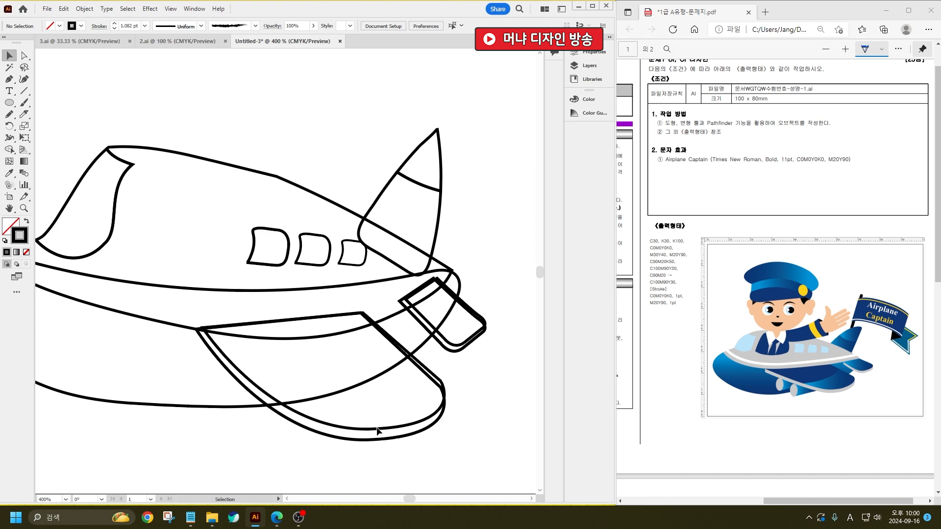
# - Draw a narrow upright ellipse for the wheel near the main wing's front edge and a horizontal rectangle overlapping its rear half
pyautogui.scroll(1, 220, 431)
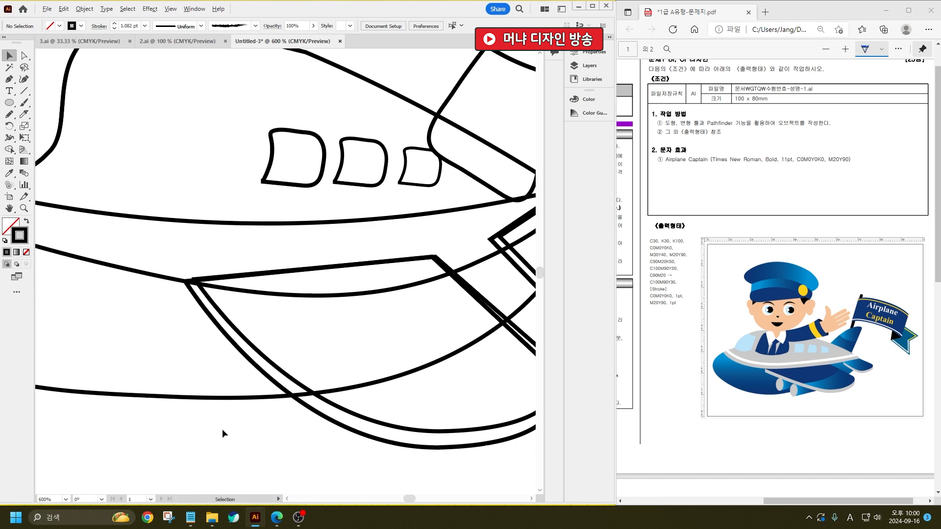
pyautogui.click(9, 103)
pyautogui.moveTo(203, 341); pyautogui.dragTo(237, 393)
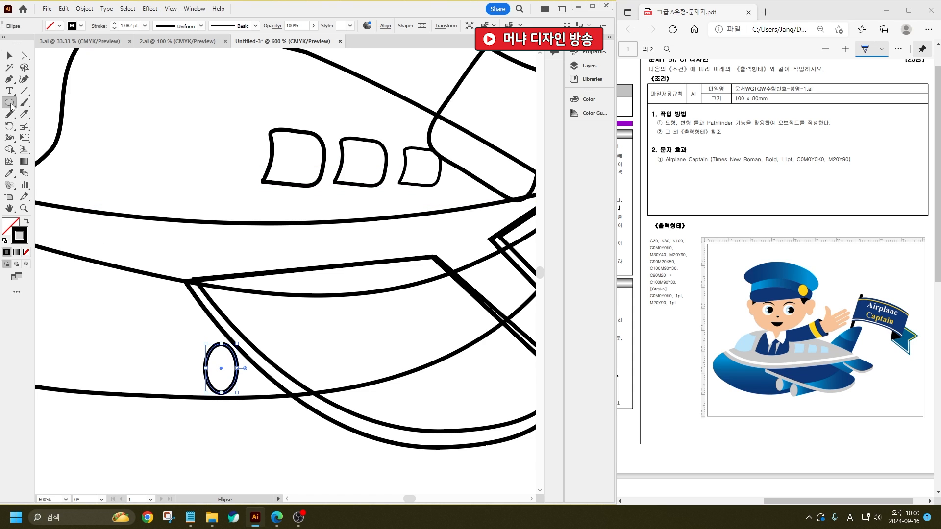
pyautogui.moveTo(9, 103); pyautogui.dragTo(39, 104)
pyautogui.moveTo(346, 338)
pyautogui.mouseDown()
pyautogui.moveTo(227, 410)
pyautogui.moveTo(214, 394)
pyautogui.mouseUp()
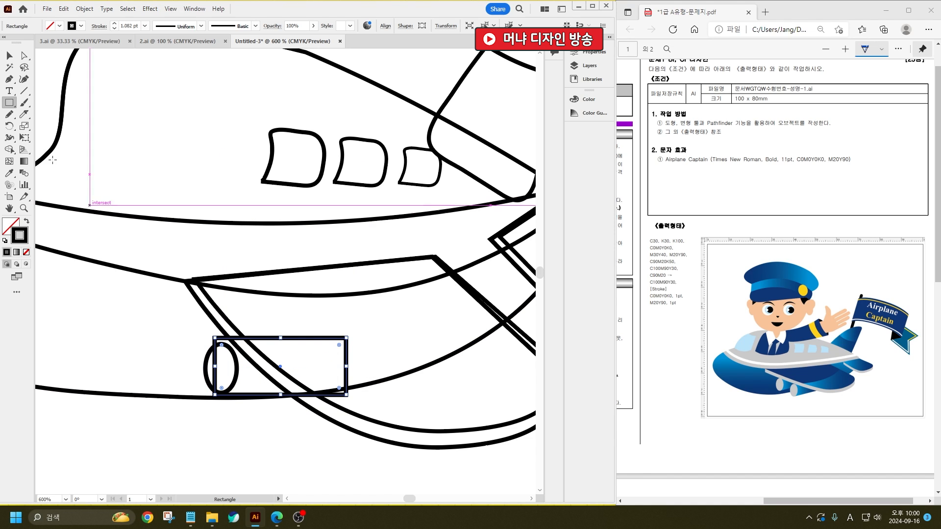
pyautogui.press('v')
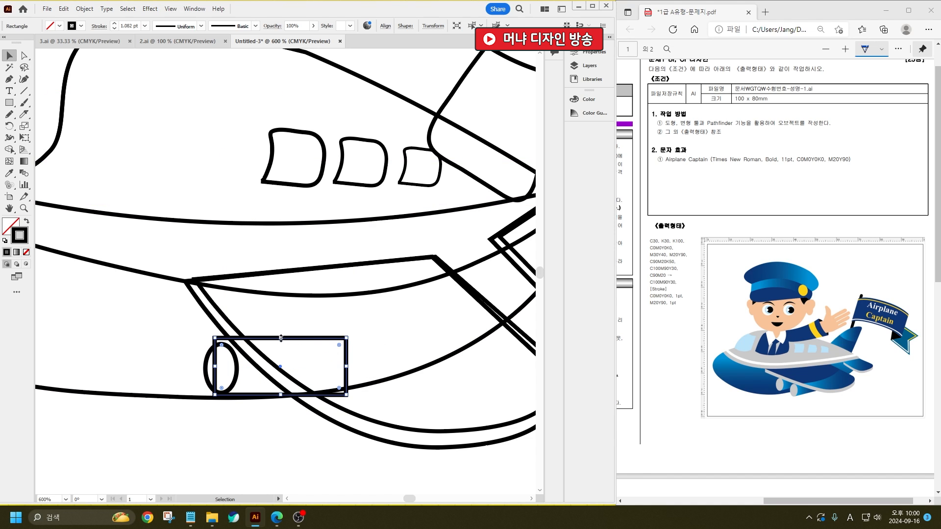
# - Resize the engine rectangle so its left edge runs through the ellipse's centre and its height matches the ellipse
pyautogui.moveTo(281, 338); pyautogui.dragTo(280, 343)
pyautogui.moveTo(215, 368); pyautogui.dragTo(221, 371)
pyautogui.moveTo(287, 395); pyautogui.dragTo(287, 393)
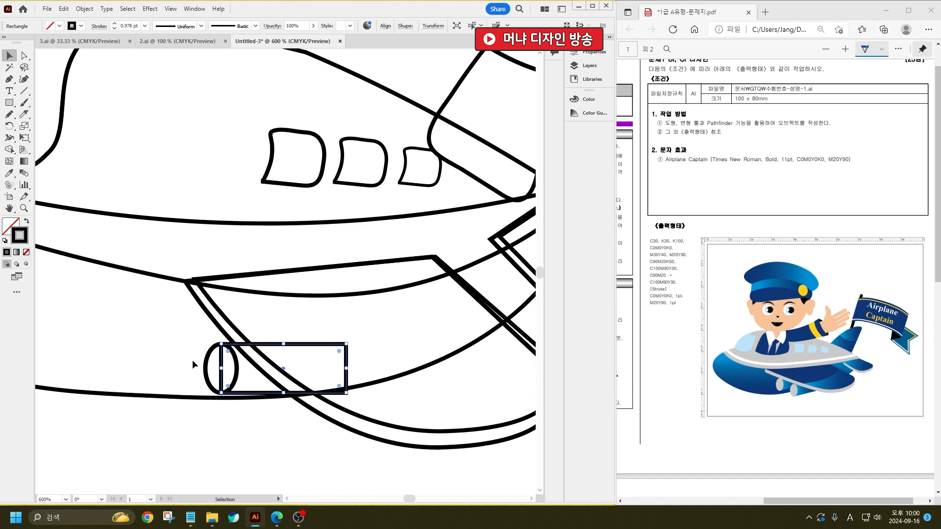
# - Duplicate the ellipse-and-rectangle engine down and to the right, and tilt both engines slightly upward to follow the wing
pyautogui.moveTo(192, 361); pyautogui.dragTo(262, 402)
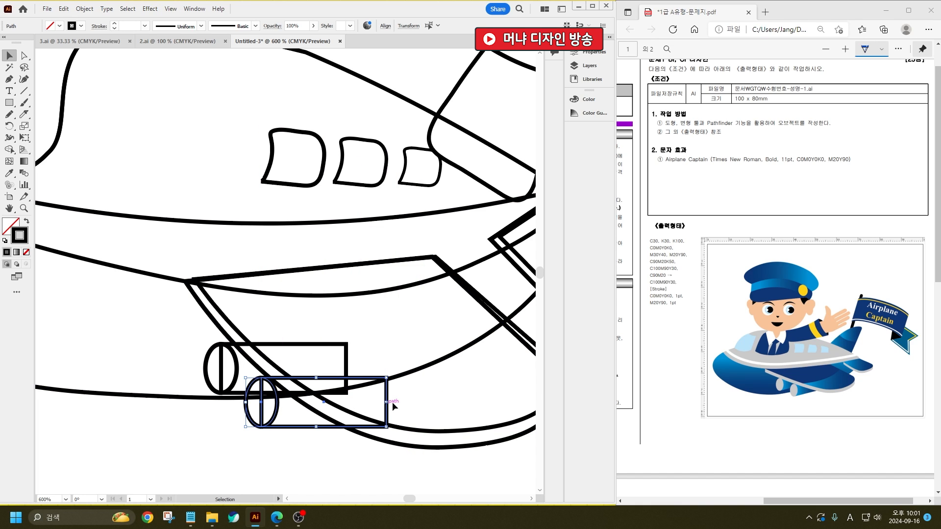
pyautogui.moveTo(394, 402); pyautogui.dragTo(389, 395)
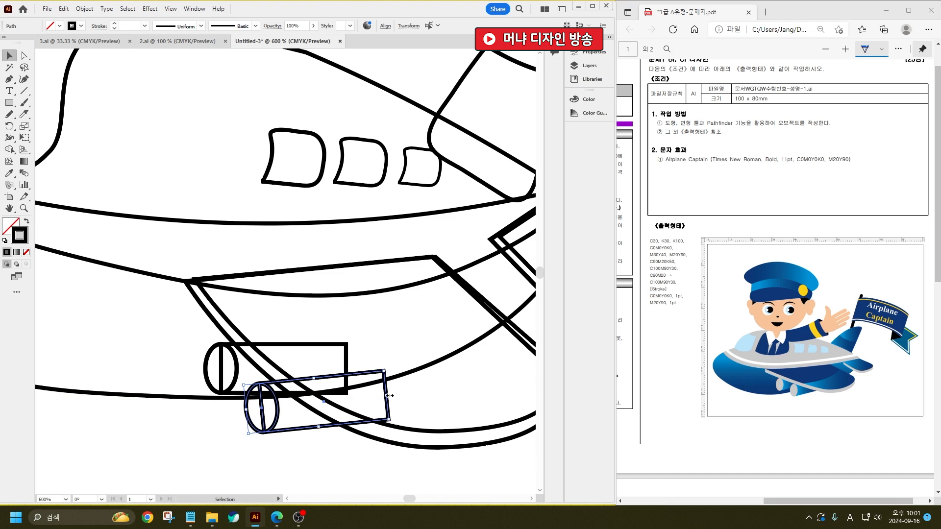
pyautogui.click(206, 360)
pyautogui.moveTo(353, 368); pyautogui.dragTo(346, 358)
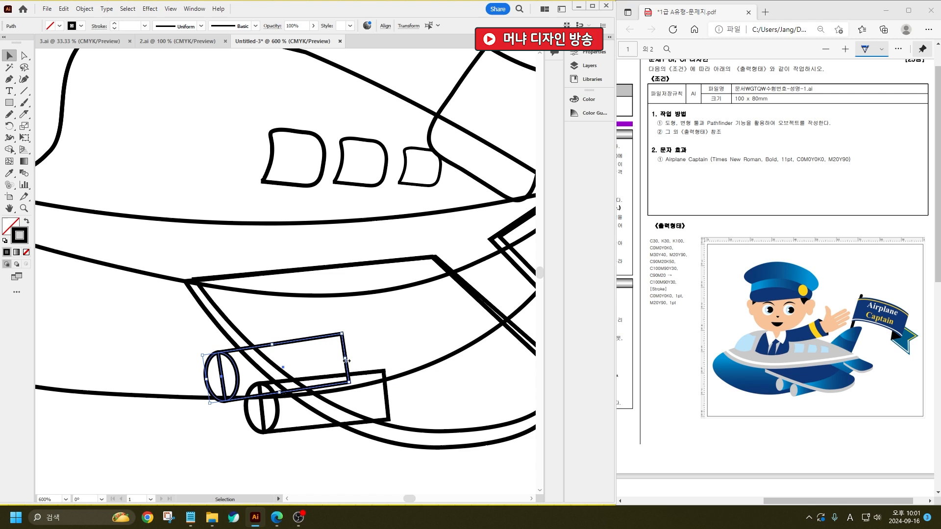
pyautogui.moveTo(354, 357); pyautogui.dragTo(354, 364)
pyautogui.moveTo(305, 345)
pyautogui.mouseDown()
pyautogui.moveTo(299, 331)
pyautogui.moveTo(300, 351)
pyautogui.mouseUp()
pyautogui.hotkey('ctrl', '-')
pyautogui.hotkey('ctrl', '-')
pyautogui.click(419, 424)
pyautogui.press('space')
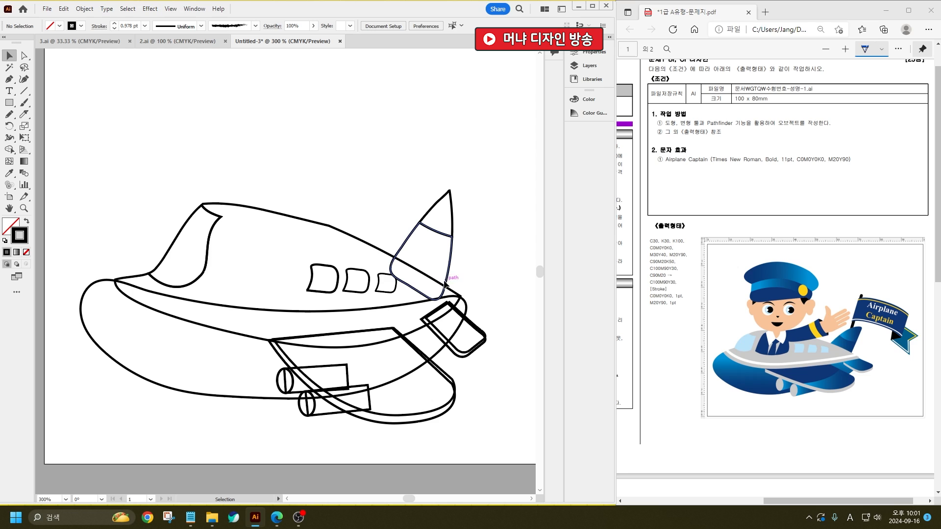
# - Scale the whole airplane down slightly, keeping it near the artboard's lower-left area
pyautogui.hotkey('ctrl', '-')
pyautogui.hotkey('ctrl', '-')
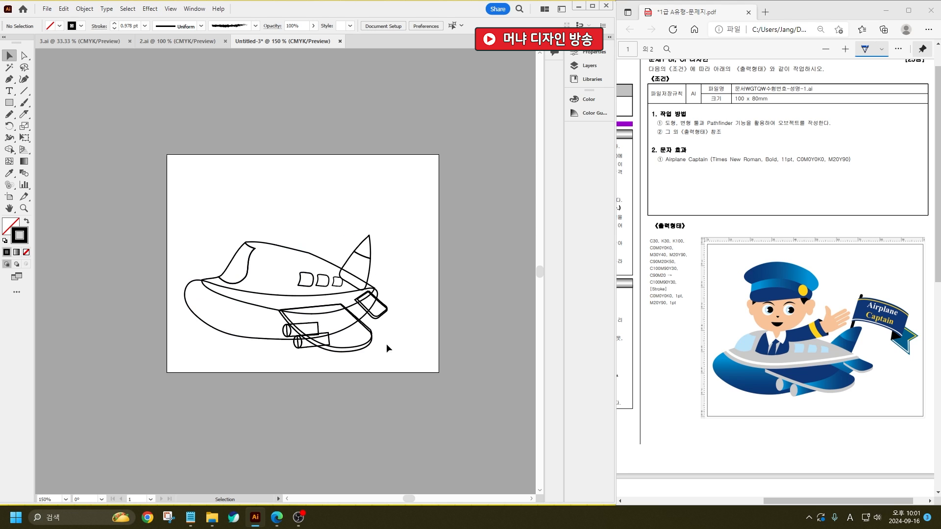
pyautogui.moveTo(220, 220); pyautogui.dragTo(375, 242)
pyautogui.click(431, 264)
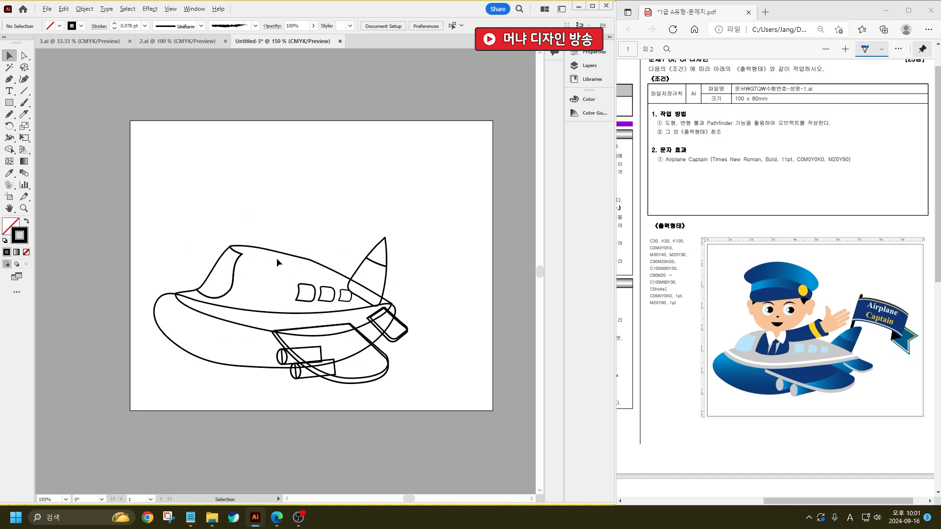
# - Draw the captain's cap crown, band and visor above the airplane with the Pencil tool, plus the face outline with hair and ears
pyautogui.scroll(2, 272, 234)
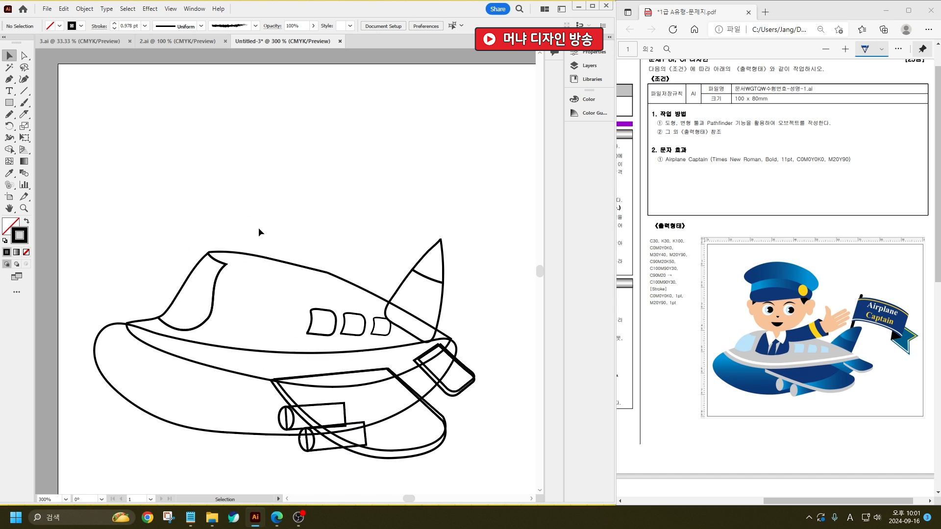
pyautogui.click(11, 115)
pyautogui.moveTo(245, 130)
pyautogui.mouseDown()
pyautogui.moveTo(240, 113)
pyautogui.moveTo(270, 96)
pyautogui.moveTo(358, 102)
pyautogui.moveTo(382, 124)
pyautogui.moveTo(373, 144)
pyautogui.moveTo(337, 123)
pyautogui.moveTo(245, 130)
pyautogui.mouseUp()
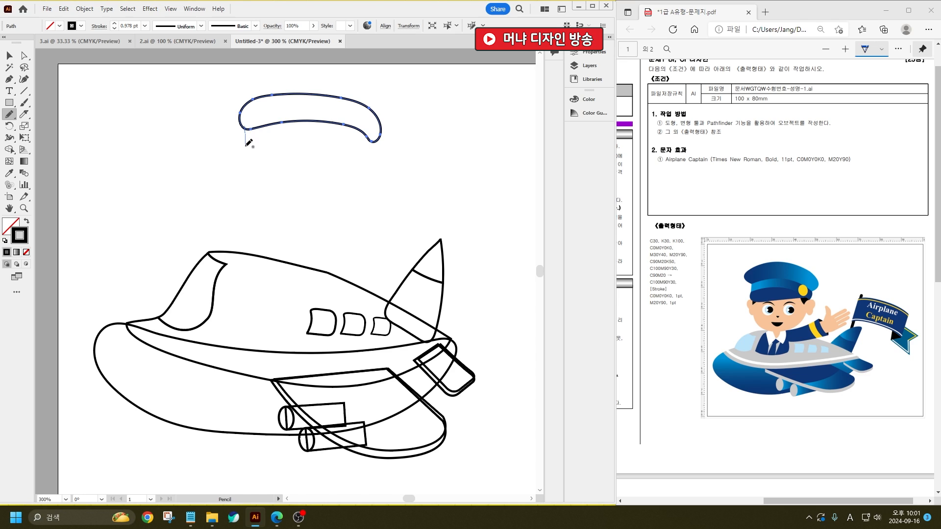
pyautogui.moveTo(245, 146)
pyautogui.mouseDown()
pyautogui.moveTo(296, 138)
pyautogui.moveTo(362, 160)
pyautogui.moveTo(373, 135)
pyautogui.moveTo(347, 117)
pyautogui.moveTo(280, 113)
pyautogui.moveTo(244, 126)
pyautogui.moveTo(227, 164)
pyautogui.moveTo(363, 157)
pyautogui.moveTo(349, 137)
pyautogui.moveTo(311, 129)
pyautogui.moveTo(245, 142)
pyautogui.mouseUp()
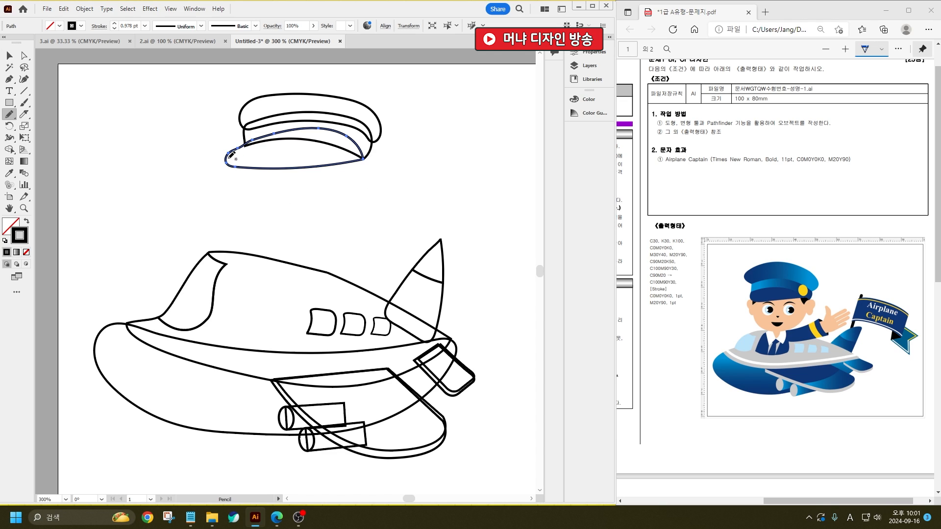
pyautogui.moveTo(233, 159)
pyautogui.mouseDown()
pyautogui.moveTo(212, 165)
pyautogui.moveTo(218, 192)
pyautogui.moveTo(283, 240)
pyautogui.moveTo(341, 225)
pyautogui.moveTo(353, 179)
pyautogui.moveTo(374, 177)
pyautogui.moveTo(362, 156)
pyautogui.moveTo(235, 159)
pyautogui.mouseUp()
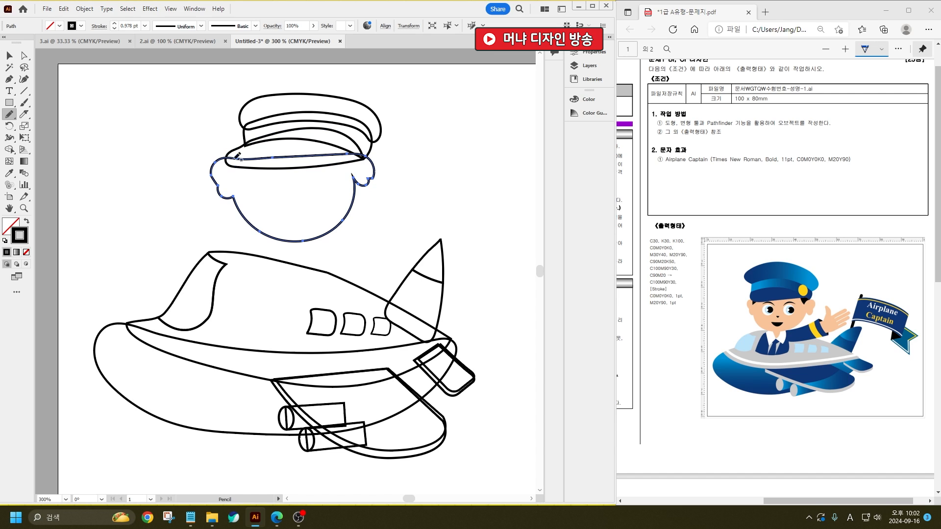
# - Draw a curved eyebrow below the visor on the face's left side and a circle for the eye beneath it
pyautogui.scroll(2, 272, 164)
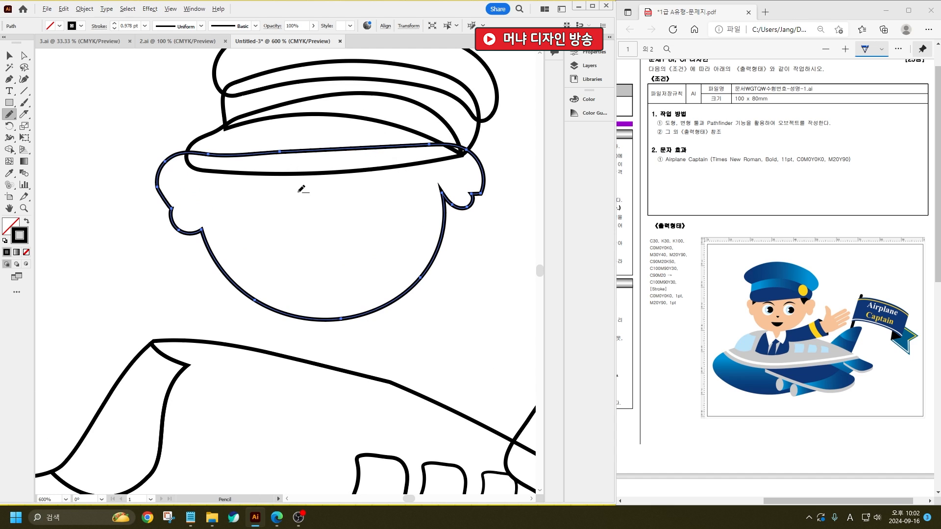
pyautogui.scroll(2, 300, 190)
pyautogui.moveTo(170, 187)
pyautogui.mouseDown()
pyautogui.moveTo(210, 170)
pyautogui.moveTo(252, 177)
pyautogui.moveTo(275, 207)
pyautogui.mouseUp()
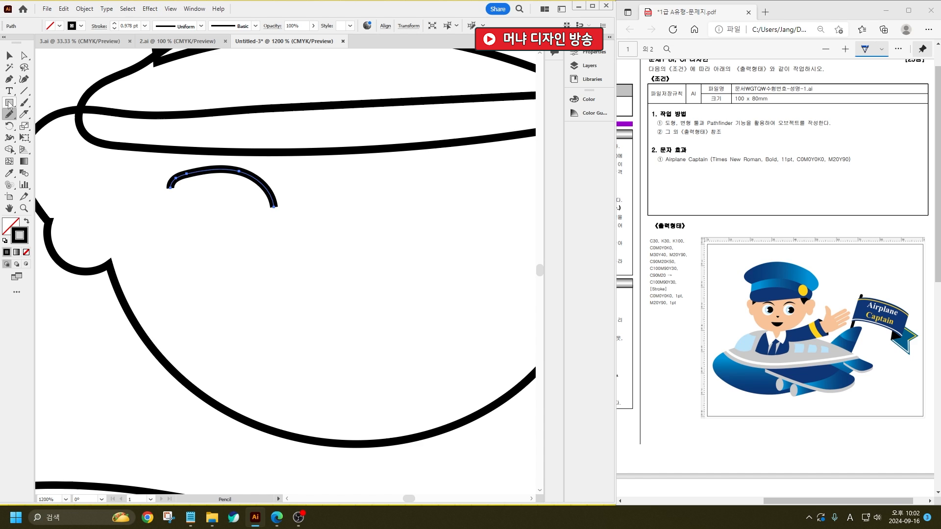
pyautogui.moveTo(9, 103); pyautogui.dragTo(51, 132)
pyautogui.moveTo(182, 204); pyautogui.dragTo(273, 275)
# - Add three progressively smaller circles inside the eye for the iris, pupil and highlight, offset toward its right side
pyautogui.press('v')
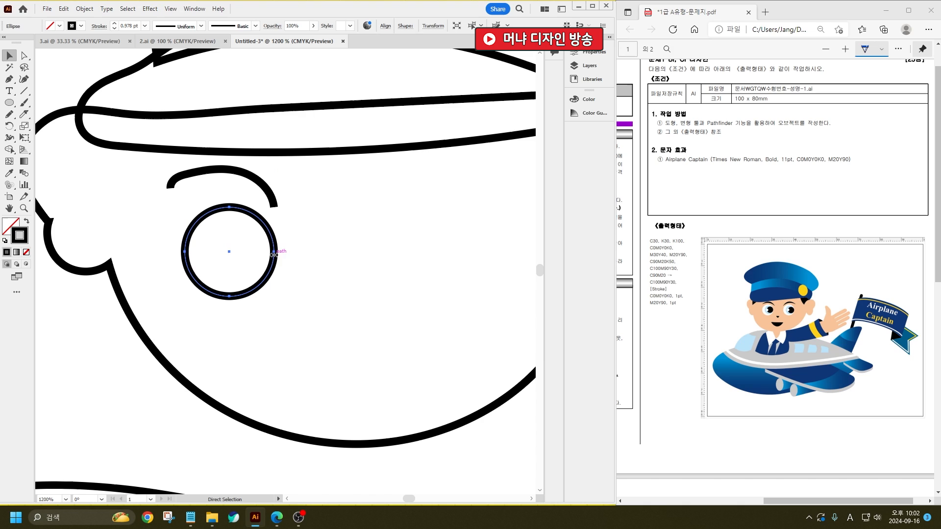
pyautogui.moveTo(185, 251); pyautogui.dragTo(235, 251)
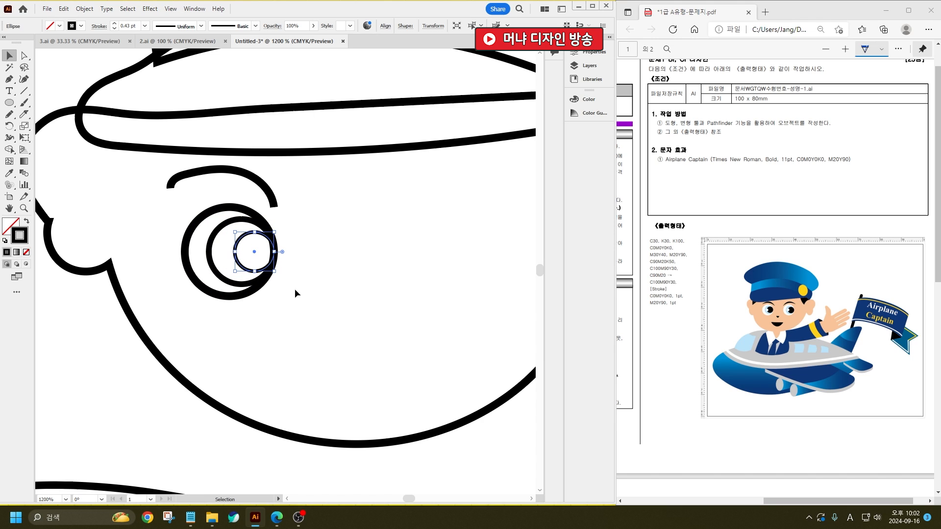
pyautogui.press('a')
pyautogui.press('v')
pyautogui.moveTo(273, 232)
pyautogui.mouseDown()
pyautogui.moveTo(255, 240)
pyautogui.moveTo(255, 256)
pyautogui.moveTo(250, 235)
pyautogui.mouseUp()
pyautogui.scroll(3, 225, 252)
pyautogui.scroll(-4, 244, 226)
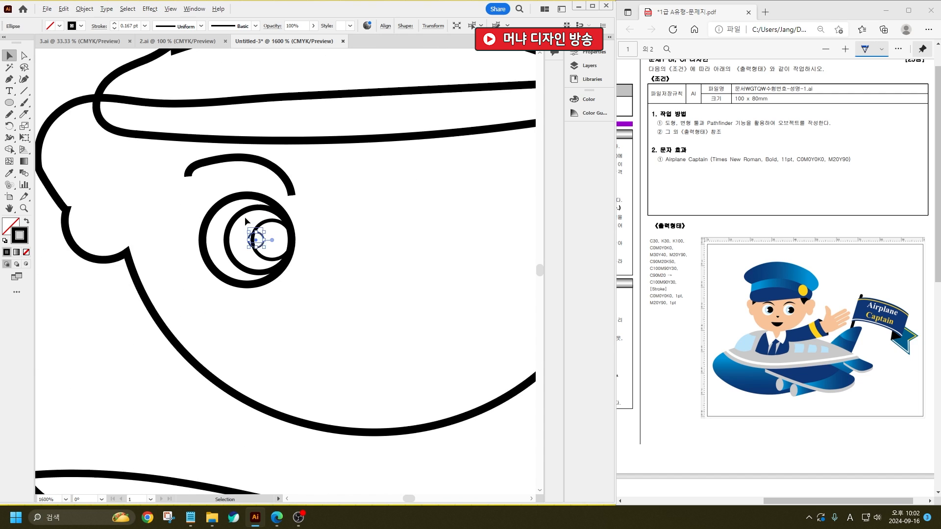
pyautogui.click(271, 269)
# - Draw a small ellipse at the face's centre, cut it horizontally with the Knife, and delete its upper part to form the nose
pyautogui.scroll(2, 323, 267)
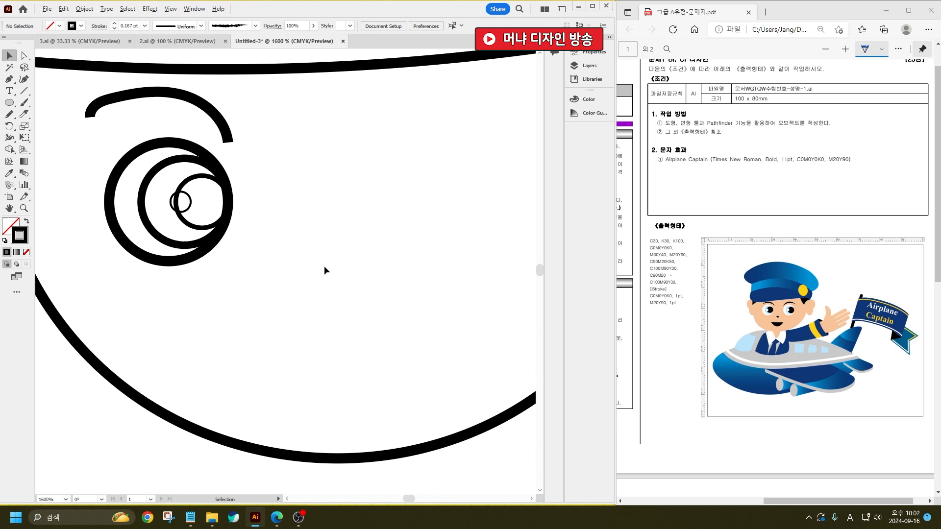
pyautogui.click(8, 103)
pyautogui.moveTo(314, 238)
pyautogui.mouseDown()
pyautogui.moveTo(344, 285)
pyautogui.moveTo(370, 265)
pyautogui.mouseUp()
pyautogui.click(24, 115)
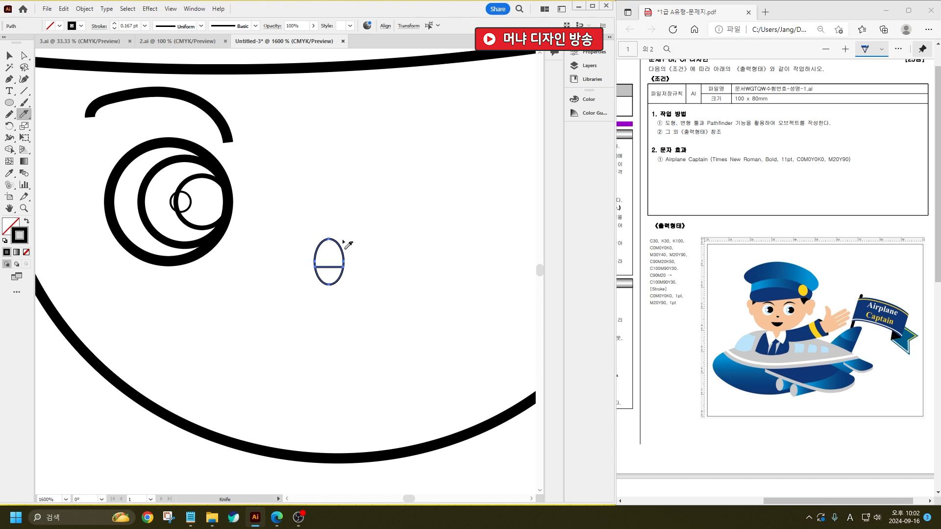
pyautogui.click(9, 55)
pyautogui.moveTo(317, 219); pyautogui.dragTo(336, 255)
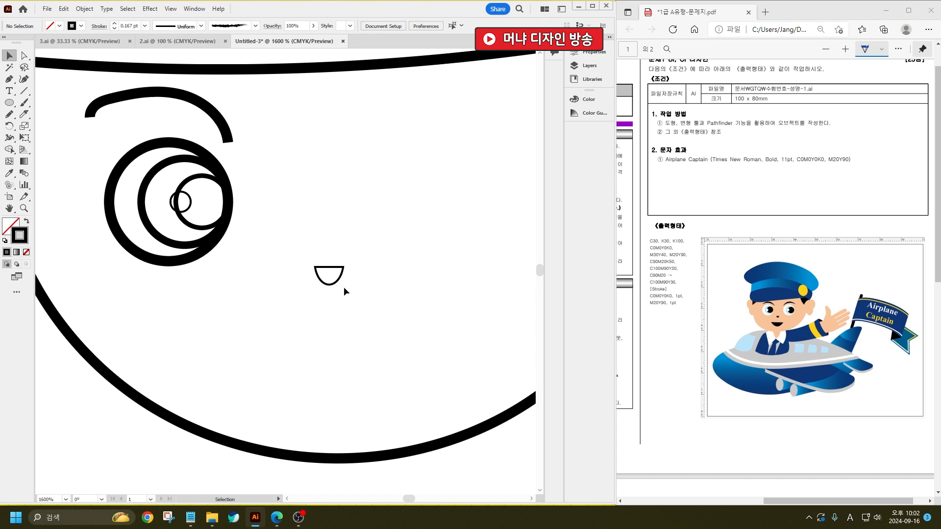
# - Create the mouth from an enlarged, widened copy of the half-ellipse nose placed below it
pyautogui.moveTo(350, 263); pyautogui.dragTo(422, 330)
pyautogui.keyDown('alt'); pyautogui.moveTo(405, 370); pyautogui.dragTo(441, 371); pyautogui.keyUp('alt')
pyautogui.click(366, 303)
pyautogui.scroll(-3, 343, 308)
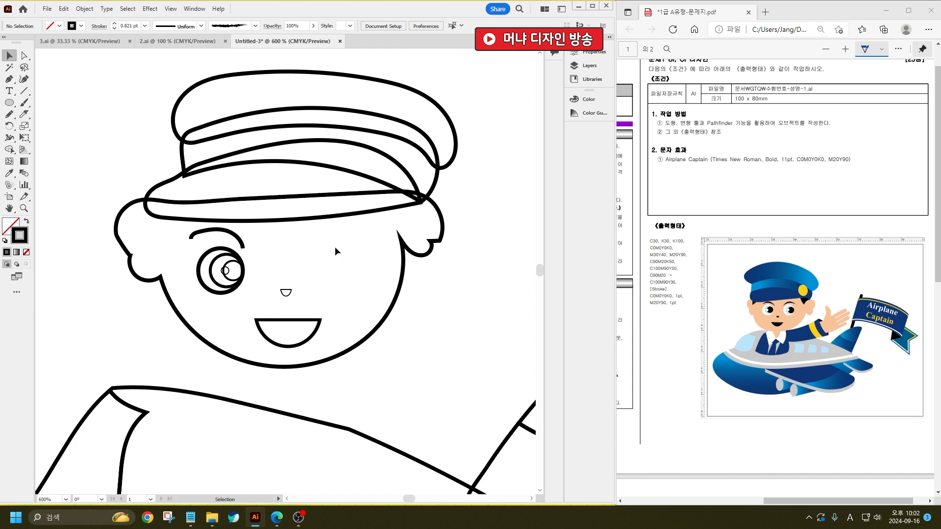
# - Apply a width profile tapered at both ends to the eyebrow stroke and even out its curve with the Smooth tool
pyautogui.click(207, 234)
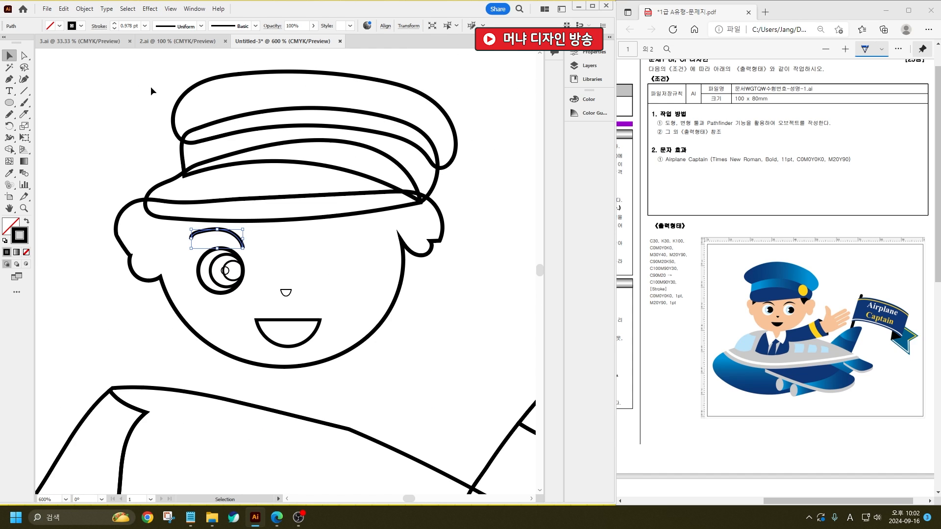
pyautogui.click(225, 28)
pyautogui.click(182, 27)
pyautogui.click(186, 64)
pyautogui.moveTo(8, 114); pyautogui.dragTo(43, 138)
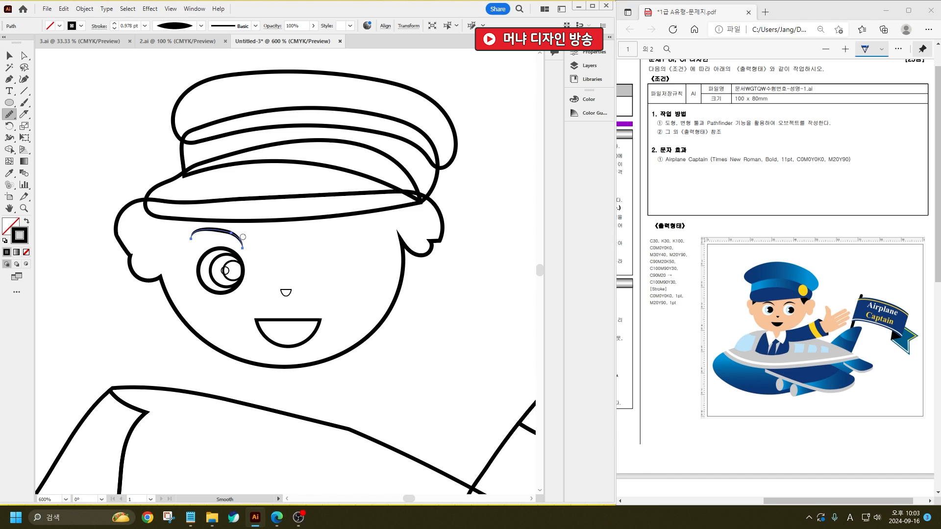
pyautogui.moveTo(243, 237); pyautogui.dragTo(192, 237)
pyautogui.click(10, 55)
pyautogui.click(103, 155)
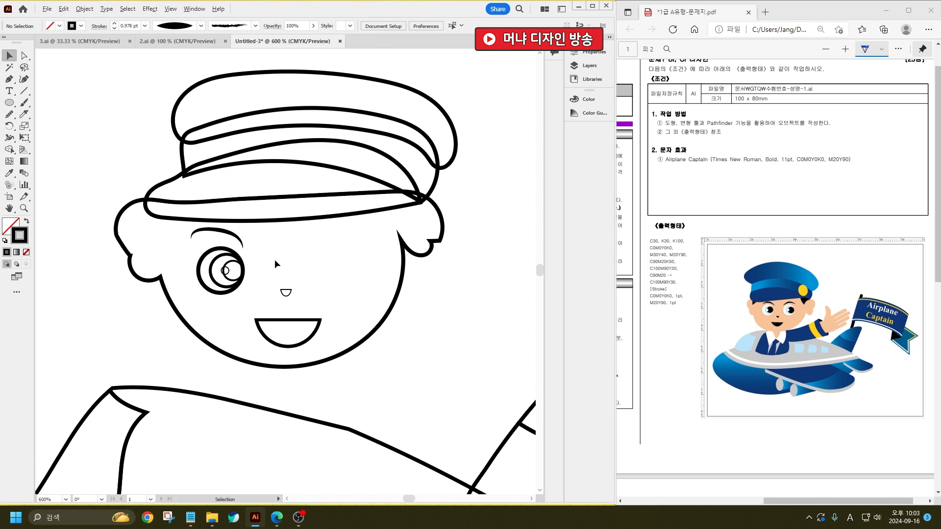
# - Move the whole head with the cap up and to the right, partly above the artboard's upper edge
pyautogui.scroll(1, 275, 264)
pyautogui.scroll(-2, 274, 231)
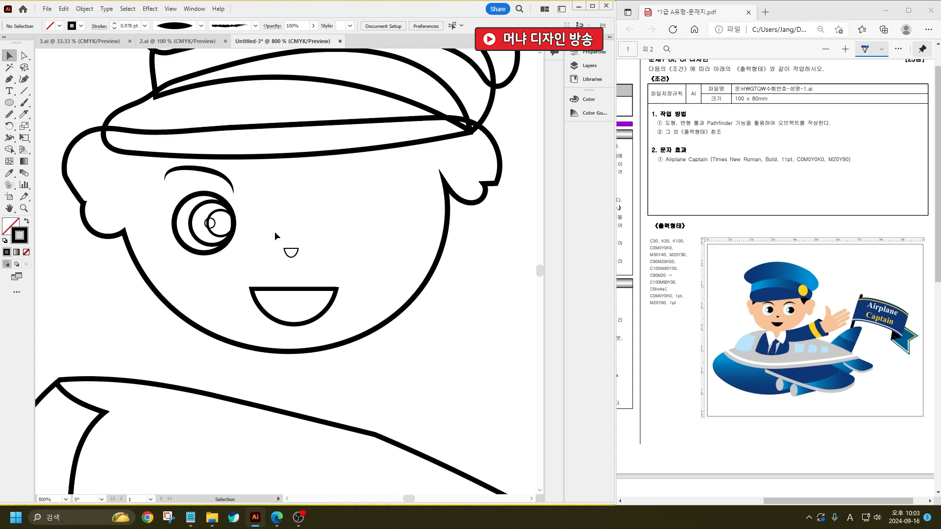
pyautogui.click(294, 256)
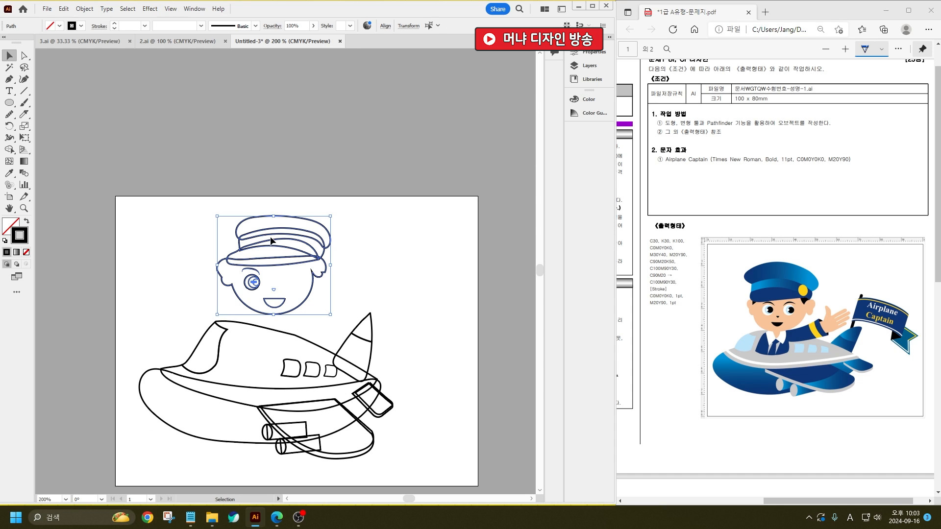
pyautogui.moveTo(271, 239); pyautogui.dragTo(323, 132)
pyautogui.click(398, 171)
# - Draw the left shirt collar as a closed four-sided shape below the chin with the Pen tool
pyautogui.scroll(1, 357, 155)
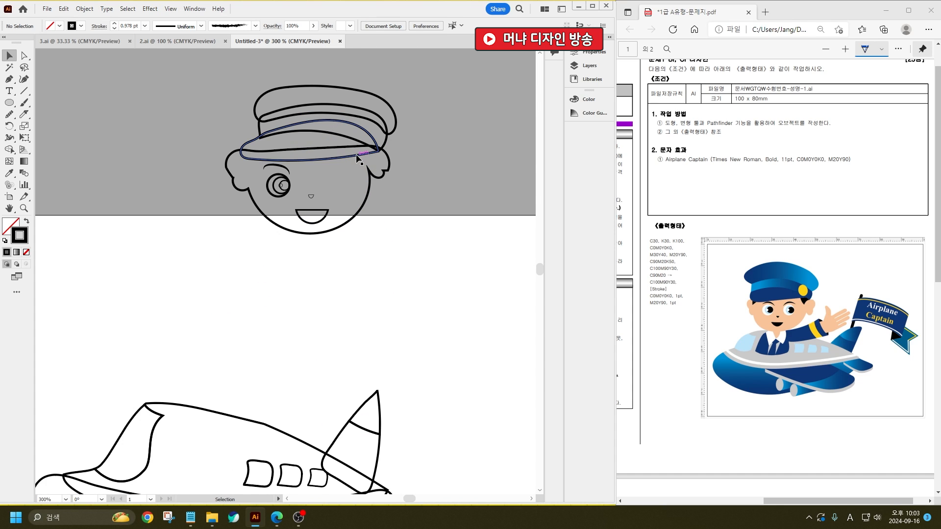
pyautogui.click(9, 79)
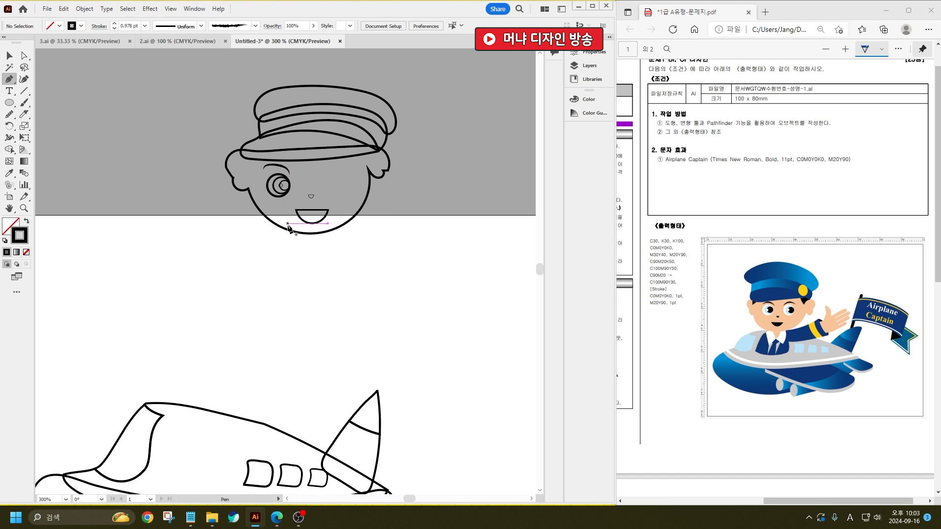
pyautogui.click(287, 223)
pyautogui.click(264, 242)
pyautogui.click(289, 286)
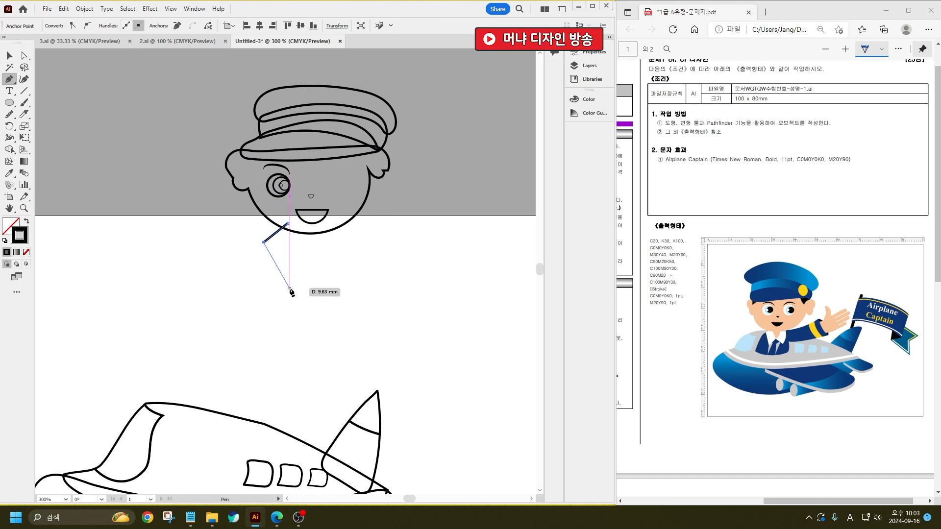
pyautogui.click(311, 254)
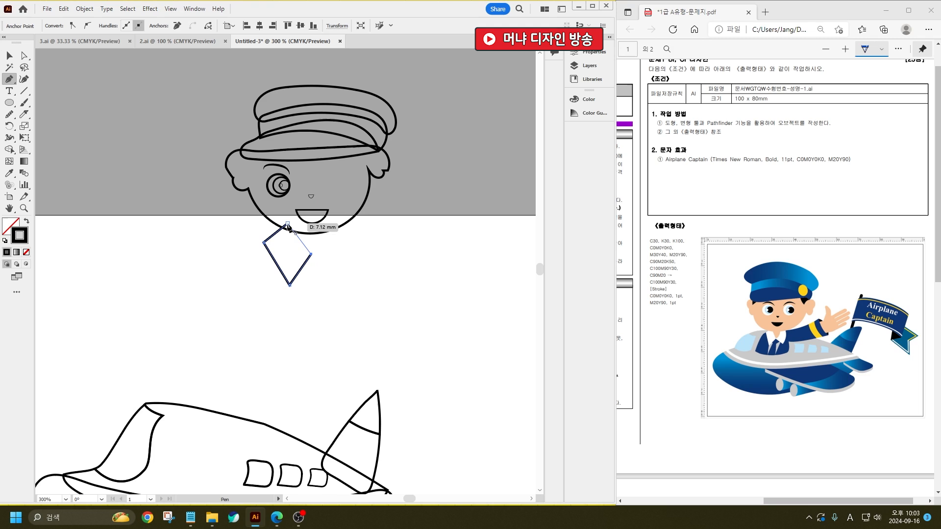
pyautogui.click(288, 224)
# - Draw the right shirt collar with curved sides, meeting the left collar at its inner corner
pyautogui.click(333, 225)
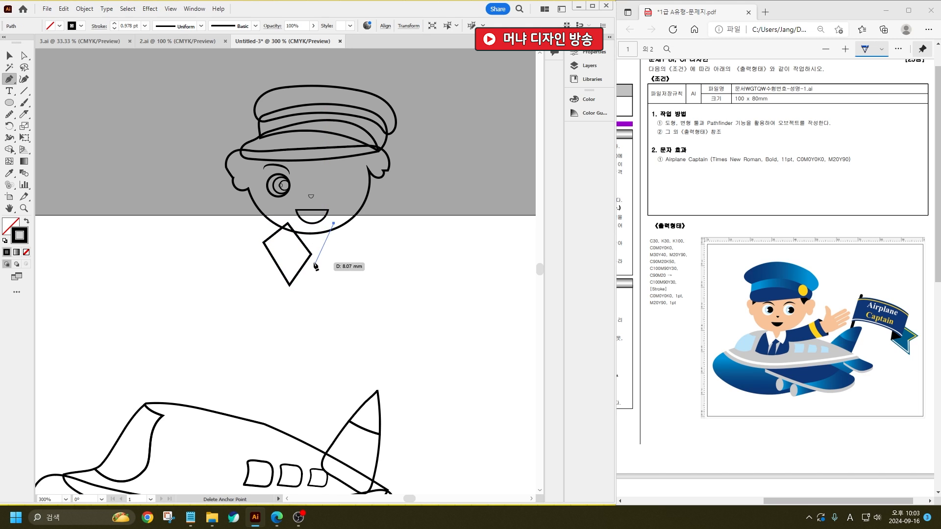
pyautogui.click(310, 255)
pyautogui.moveTo(306, 256); pyautogui.dragTo(300, 256)
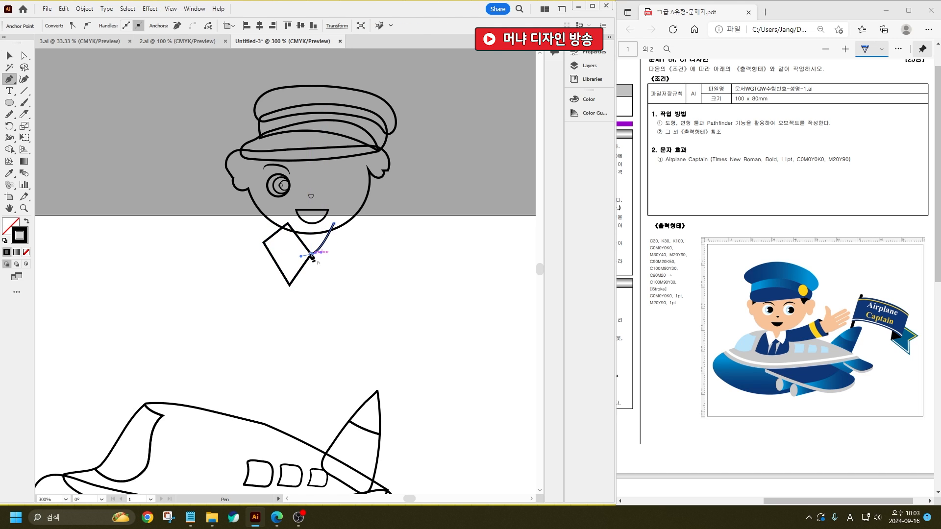
pyautogui.click(334, 276)
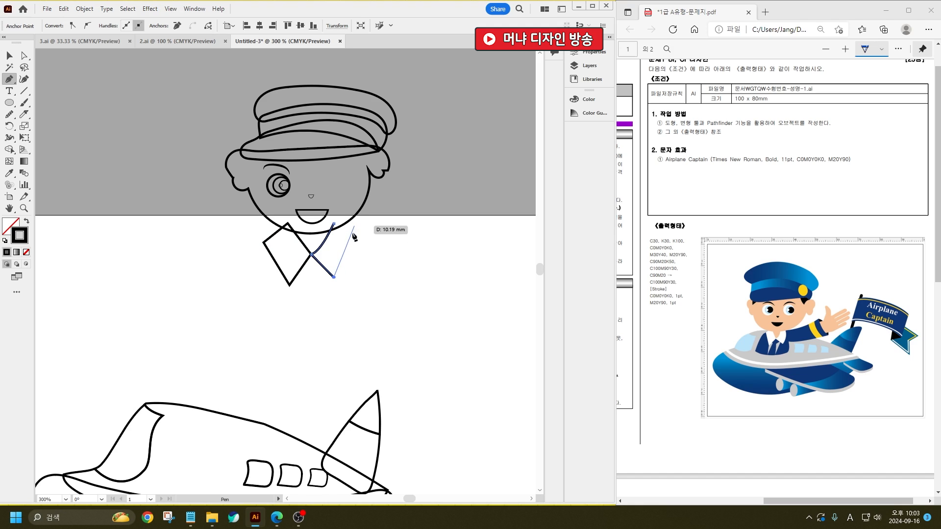
pyautogui.moveTo(349, 217); pyautogui.dragTo(342, 202)
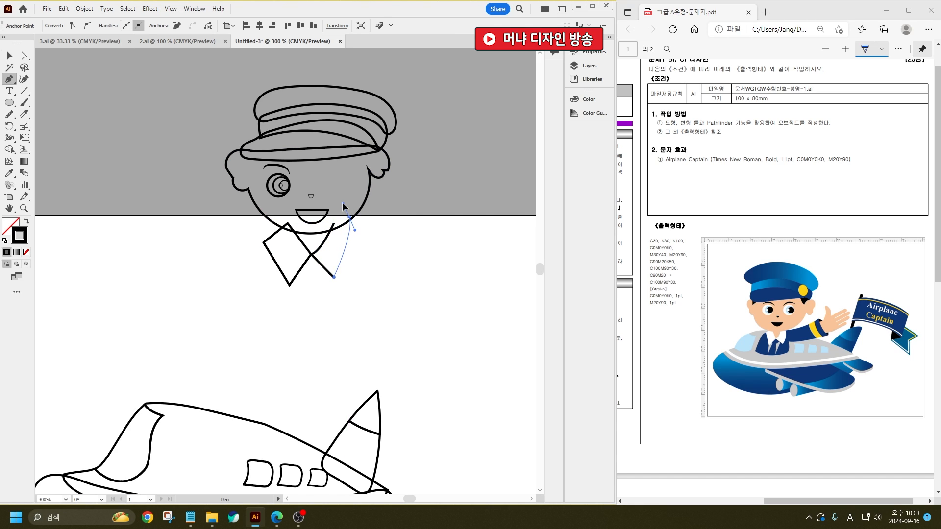
pyautogui.click(349, 217)
# - Draw the tie knot as a closed rounded shape where the two collar halves meet
pyautogui.click(295, 262)
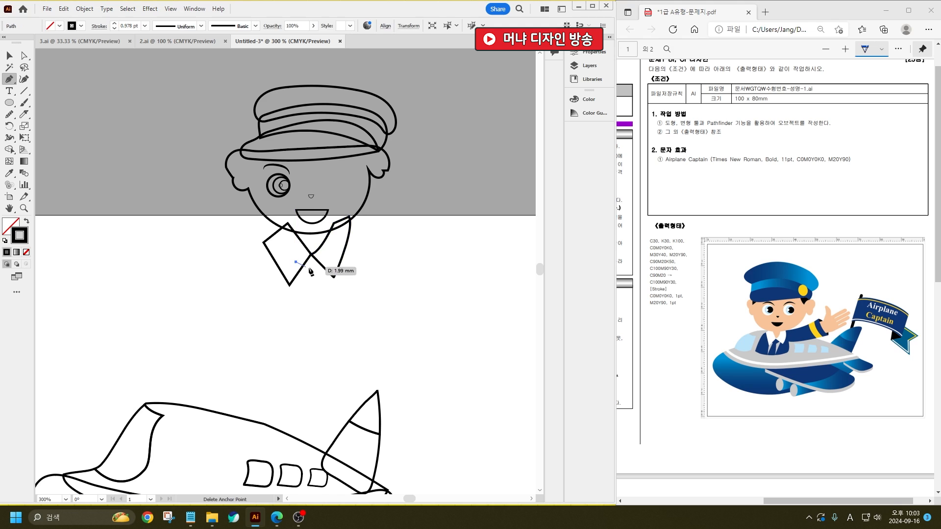
pyautogui.moveTo(328, 266); pyautogui.dragTo(294, 271)
pyautogui.click(302, 255)
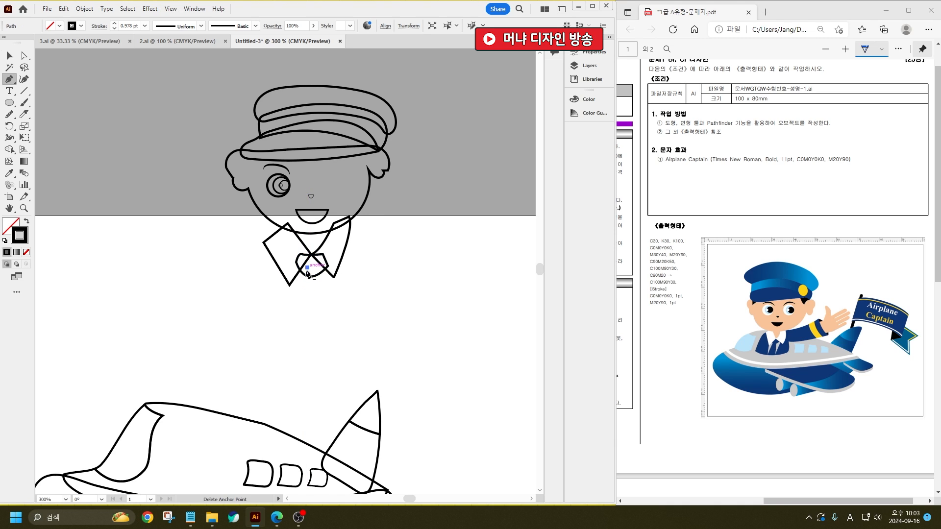
# - Draw the hanging part of the tie below the knot as a closed four-sided shape that widens toward its lower edge
pyautogui.click(308, 268)
pyautogui.click(295, 325)
pyautogui.click(323, 325)
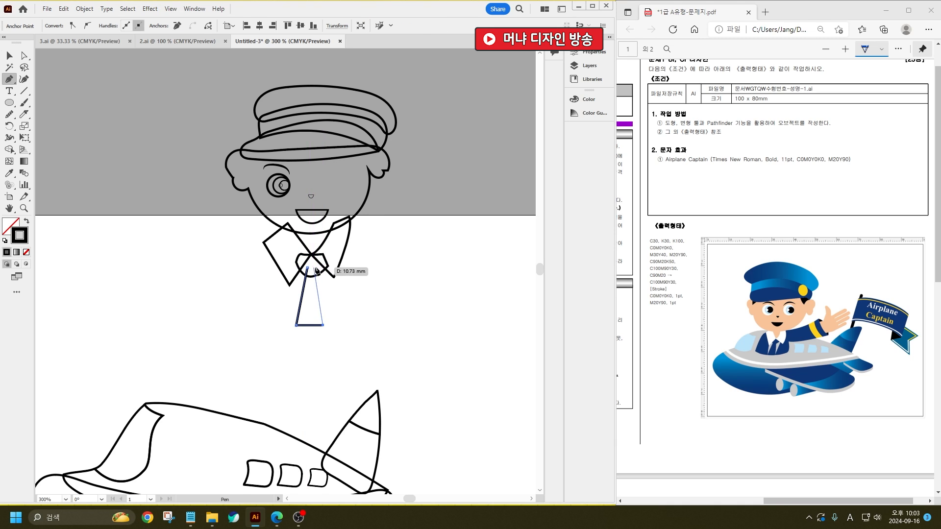
pyautogui.click(318, 267)
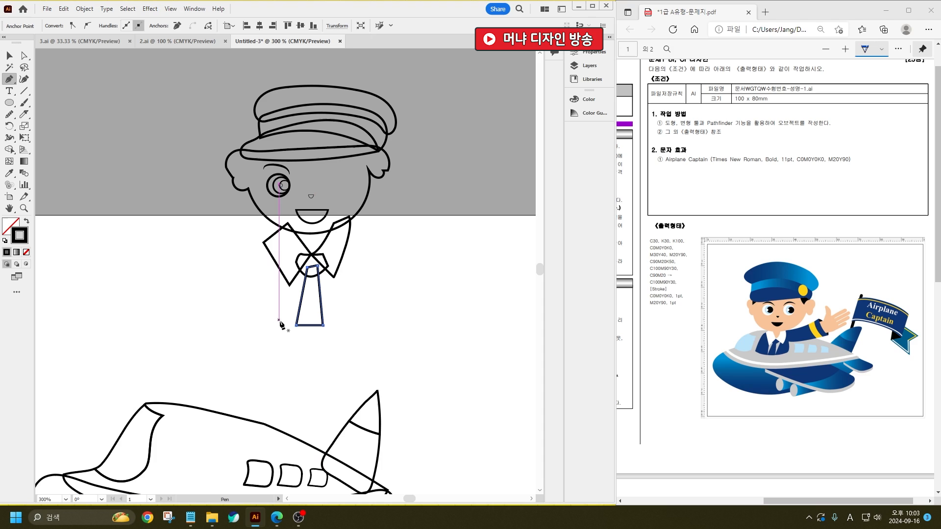
# - Draw the left half of the jacket with a curved outer side from the left collar and a lower edge reaching the tie's lower left corner
pyautogui.click(269, 238)
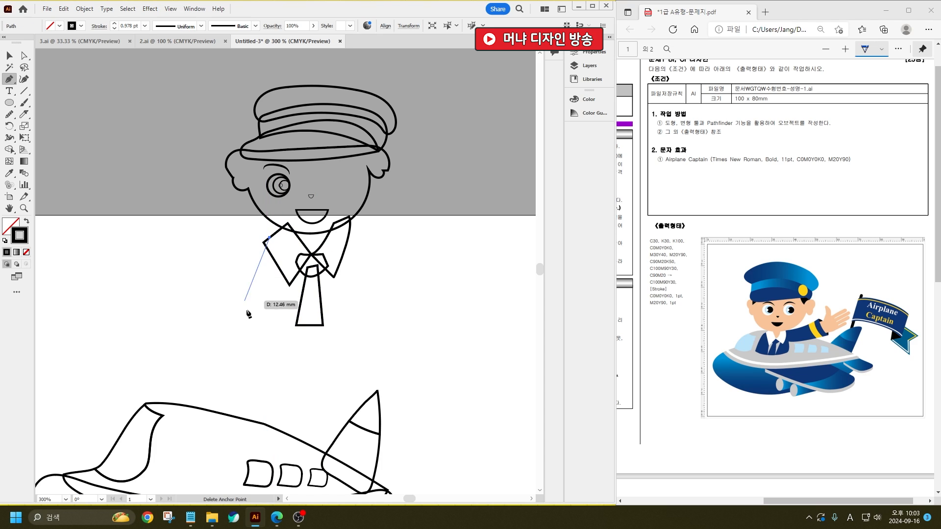
pyautogui.moveTo(254, 316); pyautogui.dragTo(253, 326)
pyautogui.moveTo(258, 365); pyautogui.dragTo(264, 381)
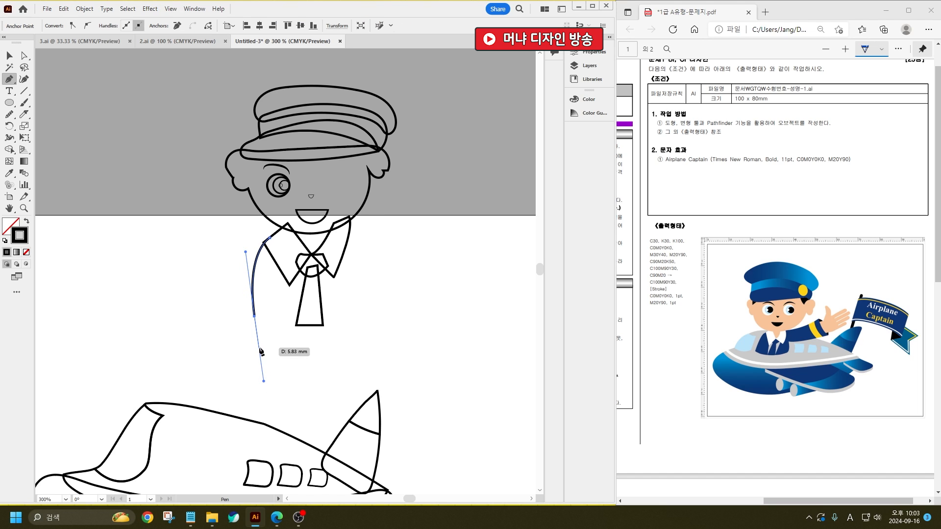
pyautogui.keyDown('alt'); pyautogui.click(253, 315); pyautogui.keyUp('alt')
pyautogui.hotkey('ctrl', 'z')
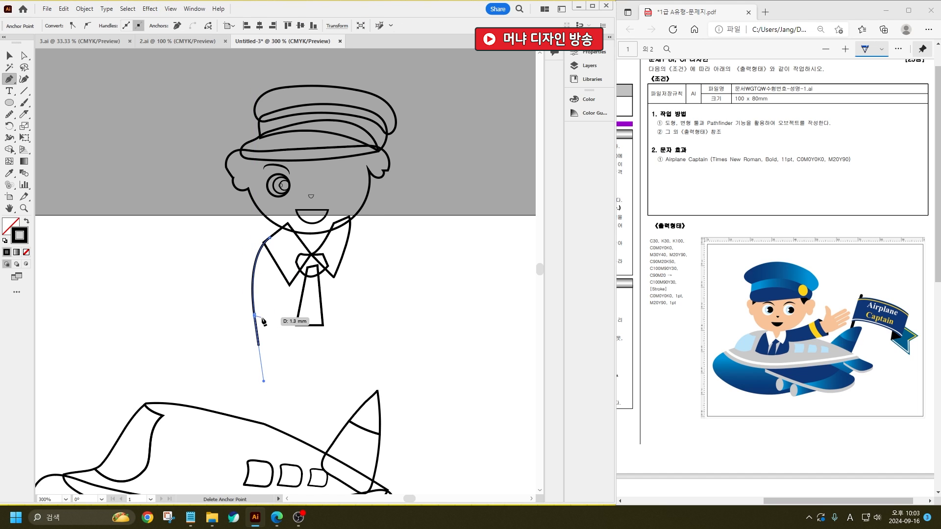
pyautogui.click(254, 317)
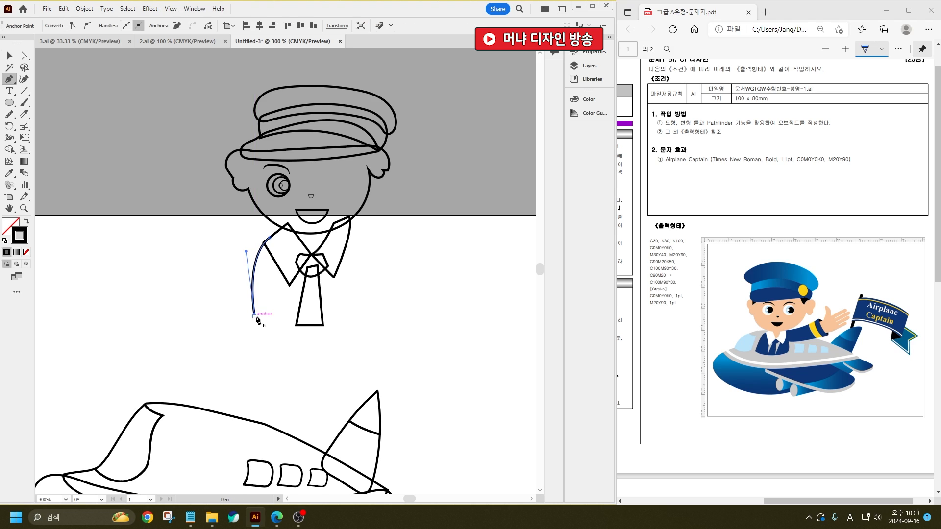
pyautogui.hotkey('ctrl', 'z')
pyautogui.click(255, 316)
pyautogui.hotkey('ctrl', 'z')
pyautogui.hotkey('ctrl', 'z')
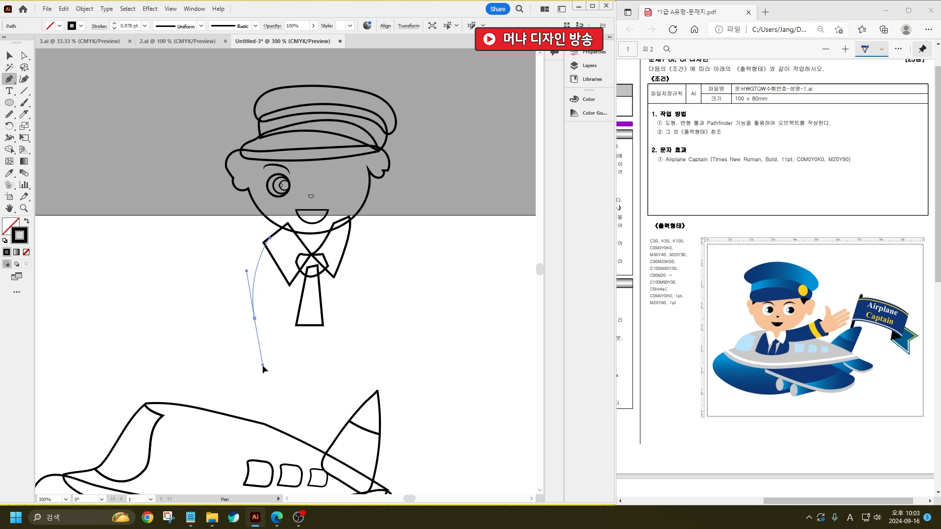
pyautogui.moveTo(262, 364); pyautogui.dragTo(263, 366)
pyautogui.click(254, 318)
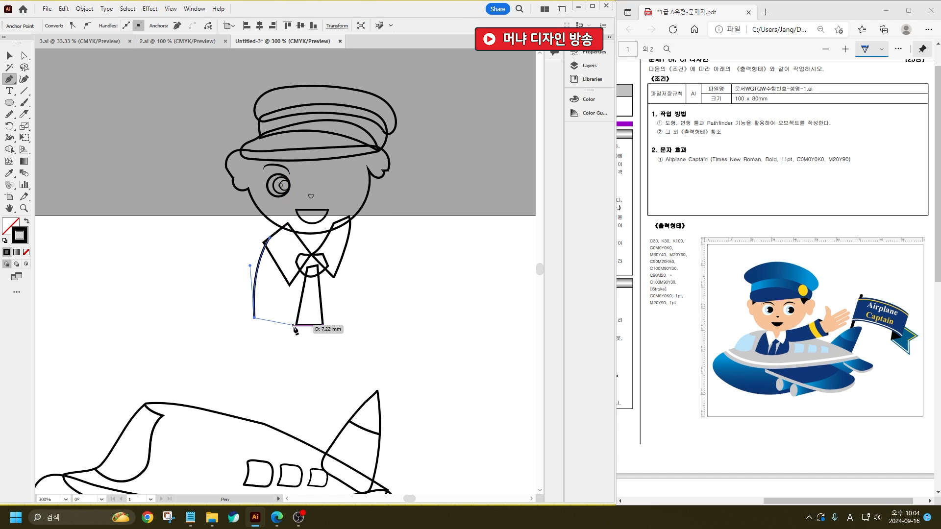
pyautogui.click(296, 324)
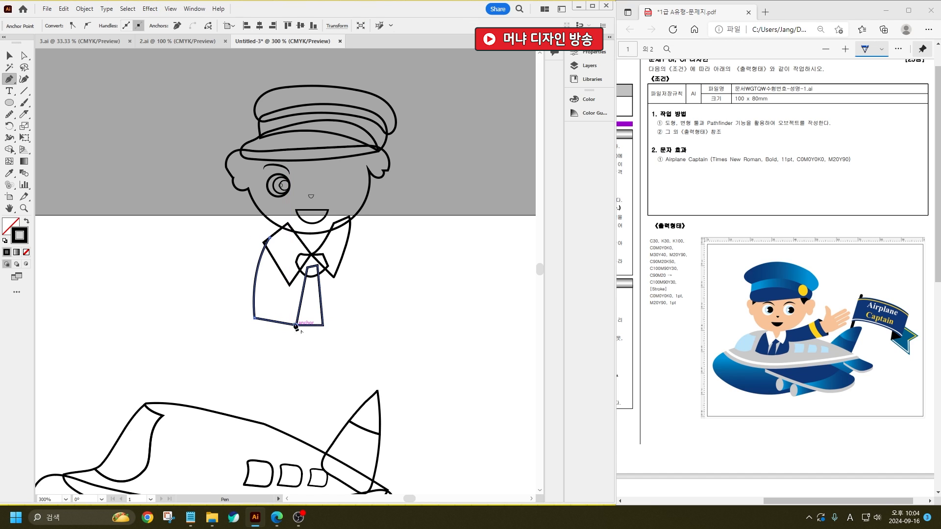
pyautogui.click(289, 272)
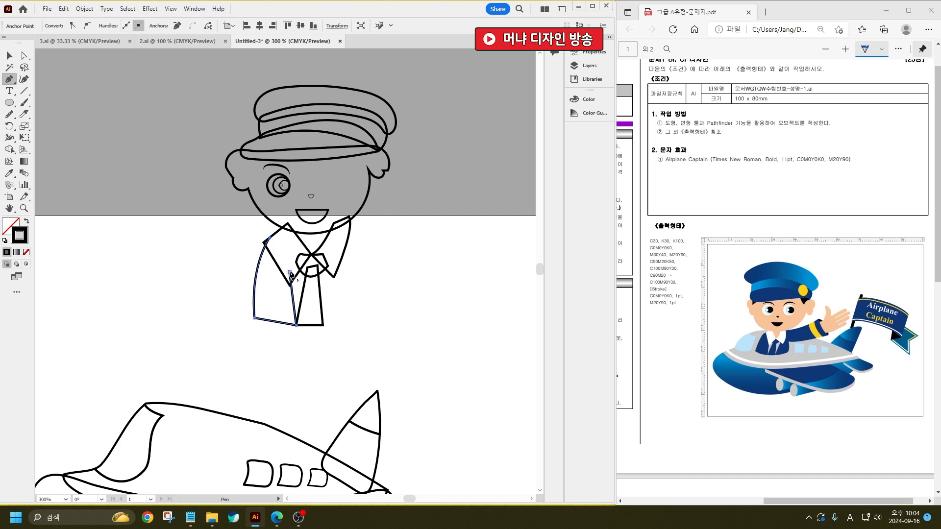
# - Draw the right half of the jacket and its outstretched sleeve with a rounded end as one closed shape starting beside the right collar
pyautogui.click(334, 264)
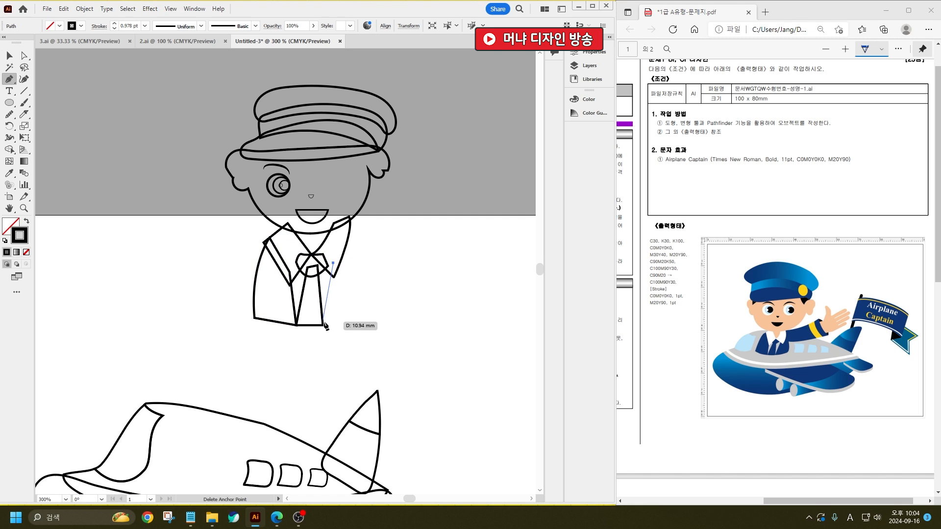
pyautogui.click(322, 324)
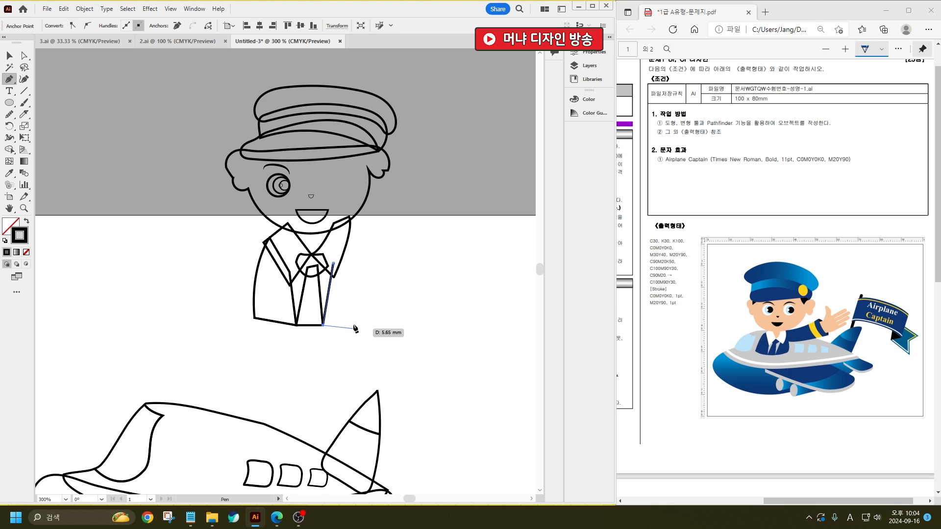
pyautogui.moveTo(354, 317); pyautogui.dragTo(356, 230)
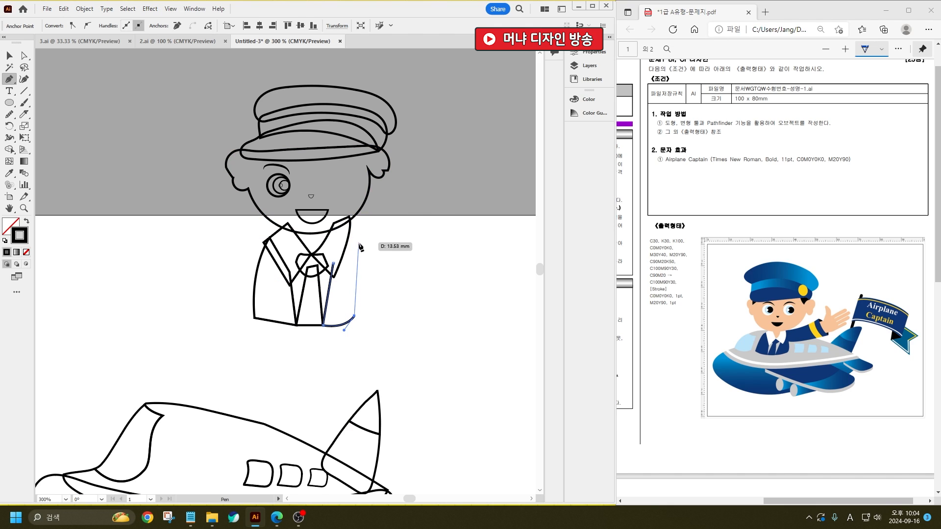
pyautogui.click(351, 253)
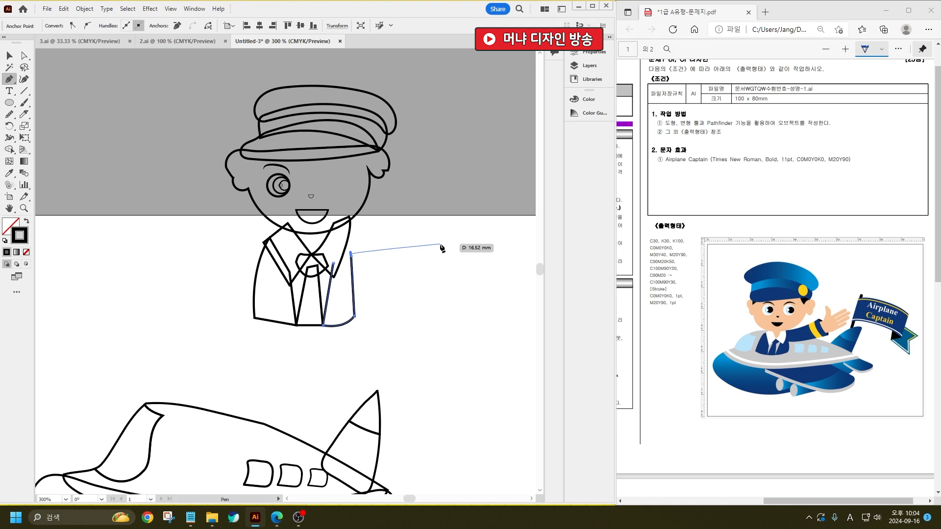
pyautogui.moveTo(443, 245); pyautogui.dragTo(421, 197)
pyautogui.click(439, 211)
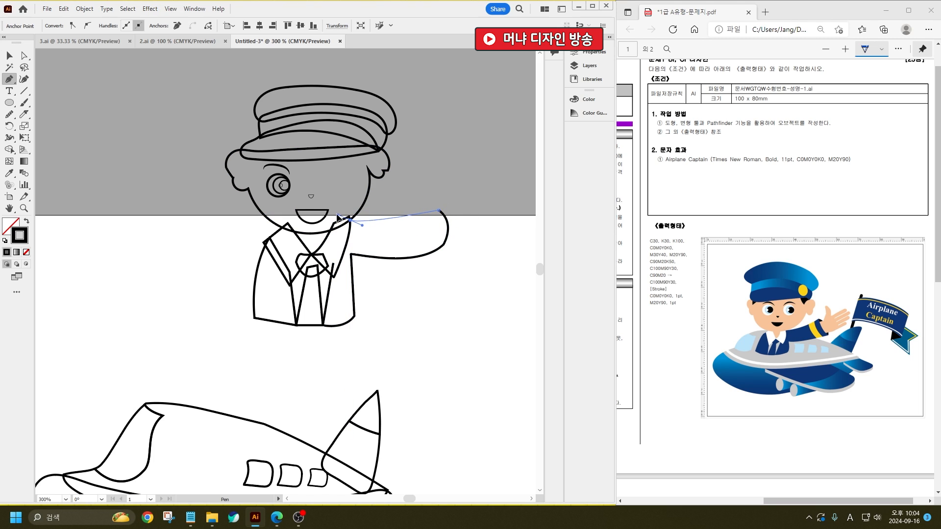
pyautogui.moveTo(351, 220); pyautogui.dragTo(373, 231)
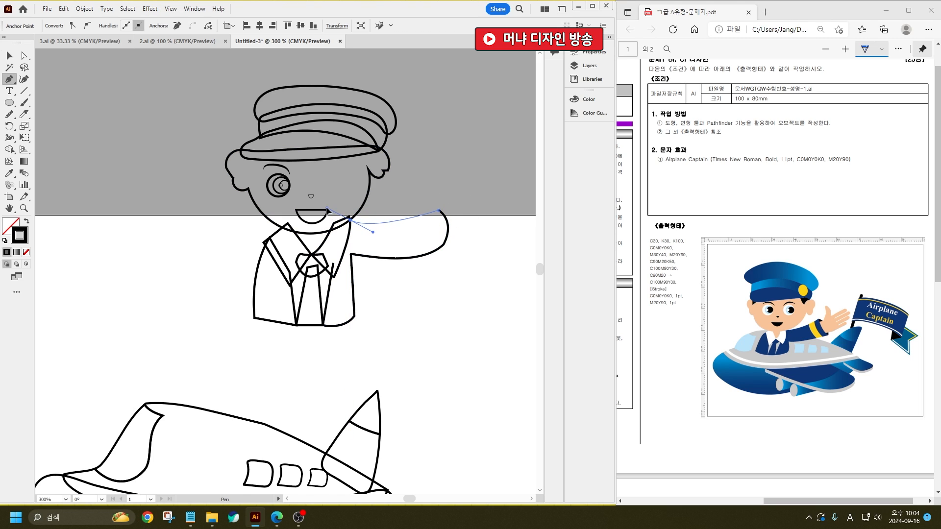
pyautogui.click(351, 221)
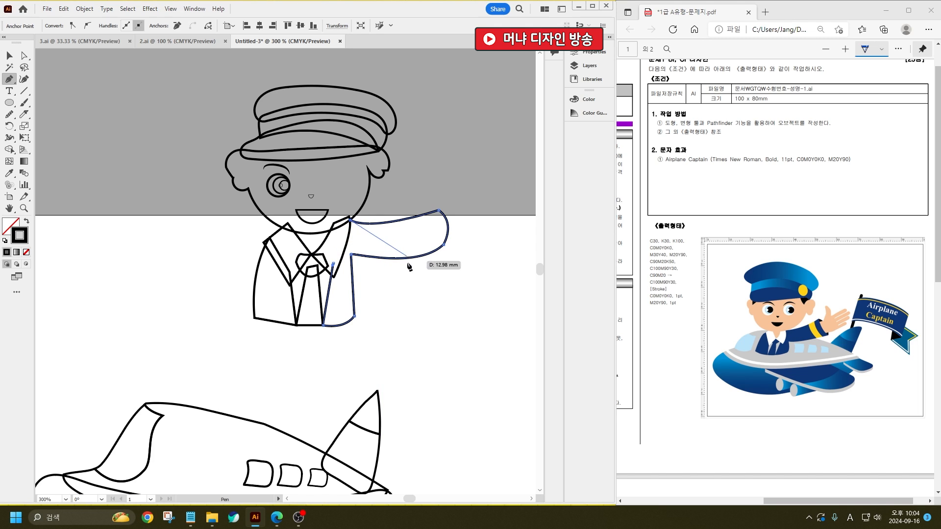
pyautogui.click(334, 266)
# - Divide the end of the sleeve into cuff bands with three slightly curved Knife cuts
pyautogui.click(24, 113)
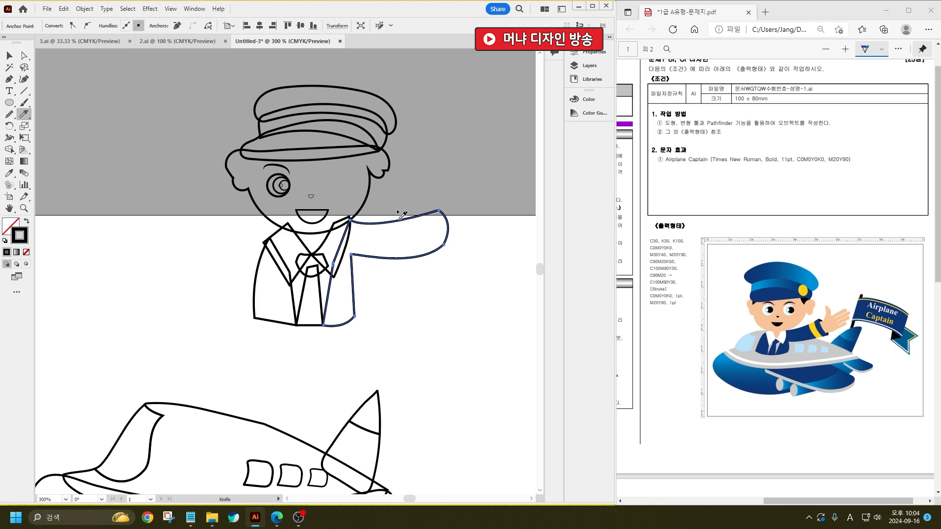
pyautogui.moveTo(421, 271); pyautogui.dragTo(422, 272)
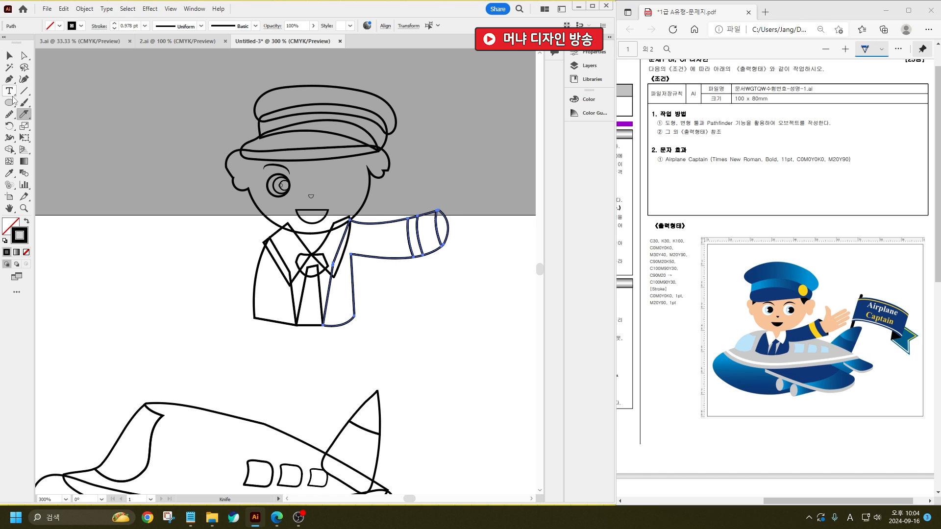
# - Begin the waving hand's outline below the sleeve with the Pen tool, tracing the wrist, the upright thumb and the first two fingers
pyautogui.click(10, 80)
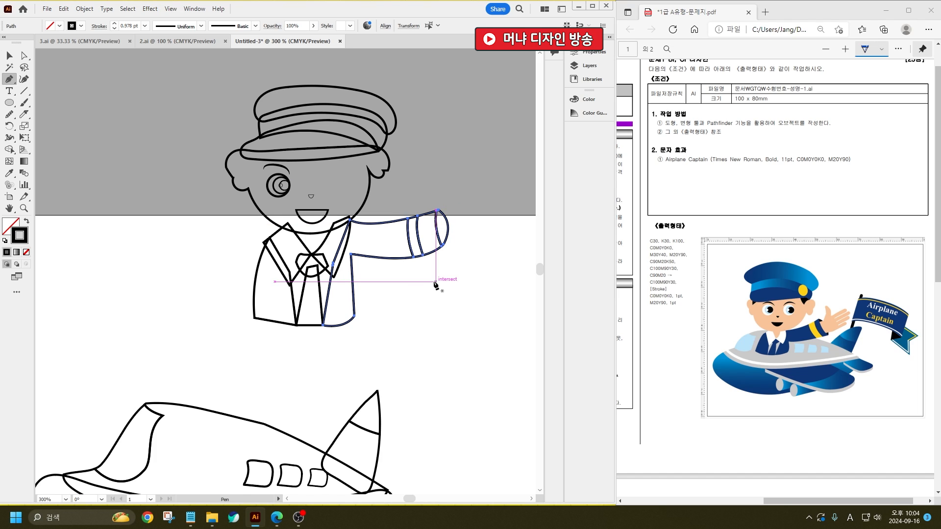
pyautogui.moveTo(436, 281)
pyautogui.mouseDown()
pyautogui.moveTo(468, 251)
pyautogui.moveTo(467, 273)
pyautogui.mouseUp()
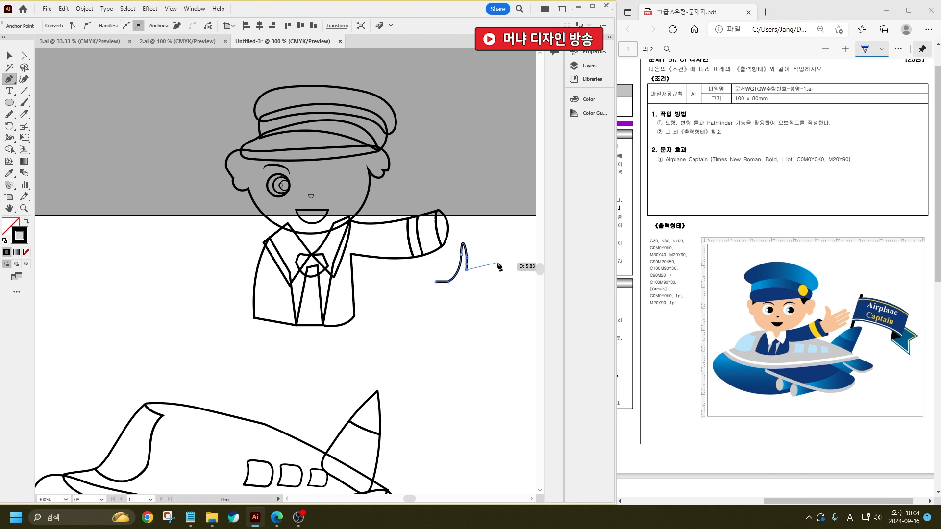
pyautogui.click(489, 260)
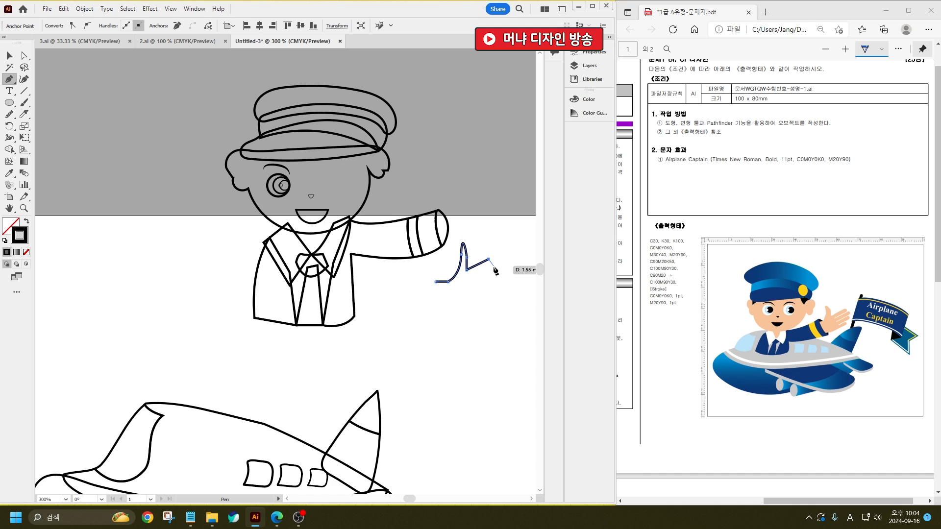
pyautogui.keyDown('ctrl'); pyautogui.click(493, 265); pyautogui.keyUp('ctrl')
pyautogui.moveTo(489, 270); pyautogui.dragTo(487, 271)
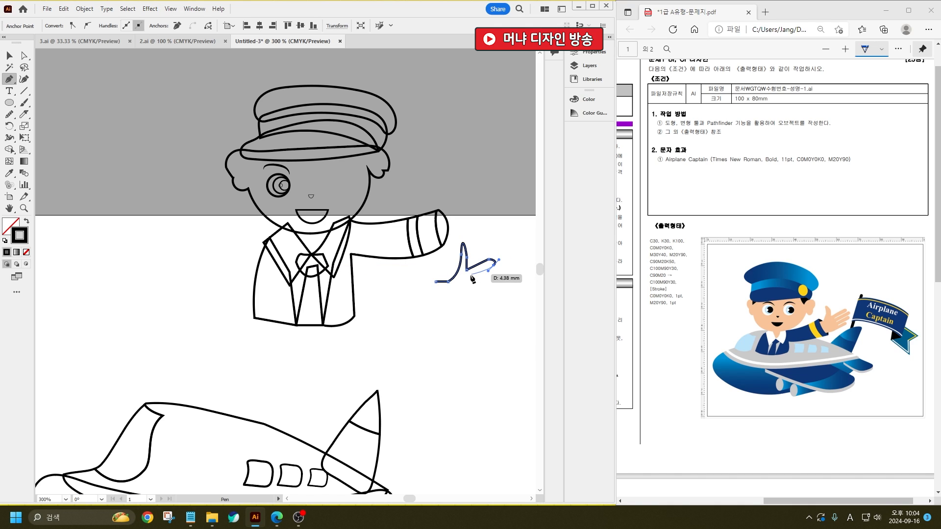
pyautogui.click(468, 278)
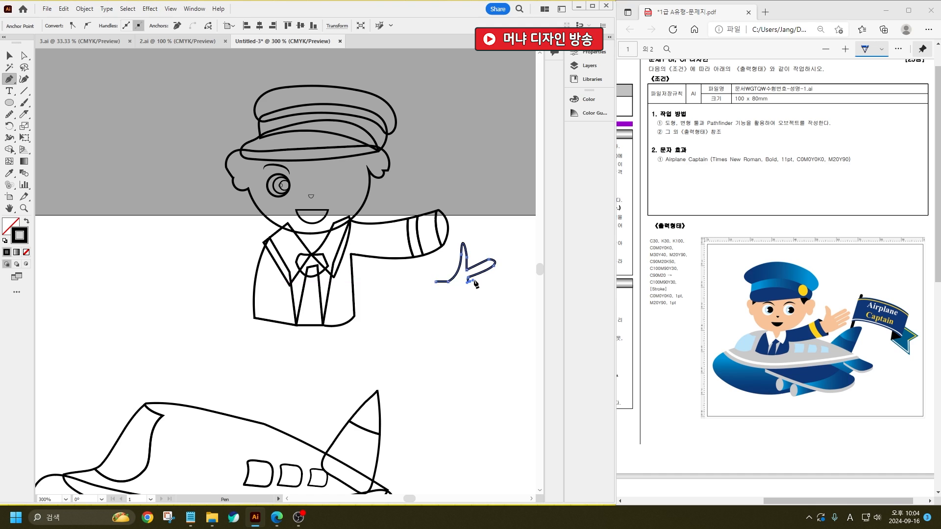
pyautogui.moveTo(469, 279)
pyautogui.mouseDown()
pyautogui.moveTo(498, 274)
pyautogui.moveTo(471, 292)
pyautogui.mouseUp()
pyautogui.click(469, 289)
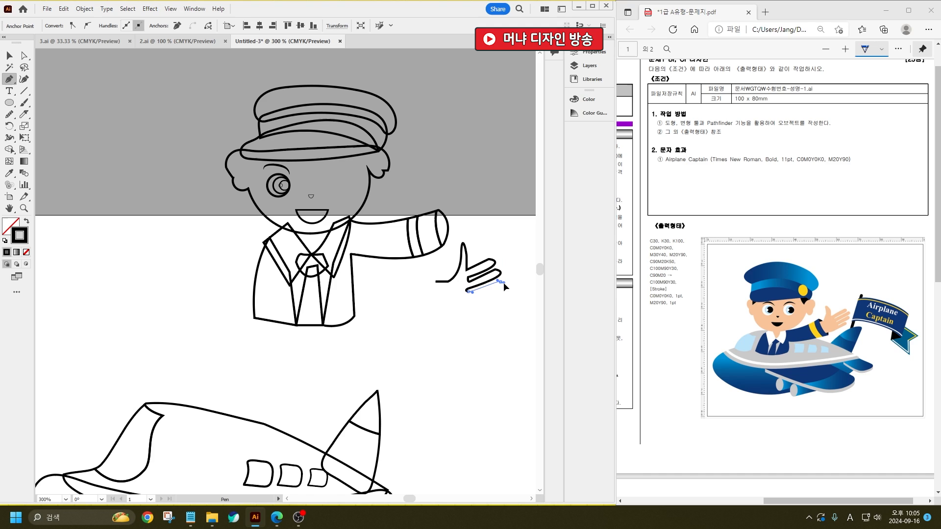
# - Trace the two remaining fingers and the lower edge of the palm, closing the hand outline at the wrist
pyautogui.moveTo(500, 282); pyautogui.dragTo(473, 304)
pyautogui.click(498, 298)
pyautogui.moveTo(499, 303); pyautogui.dragTo(490, 310)
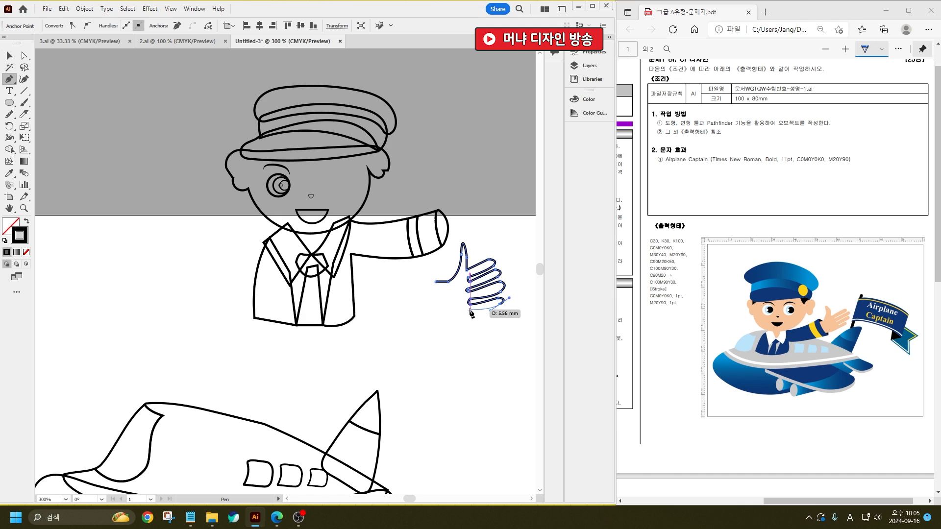
pyautogui.click(469, 310)
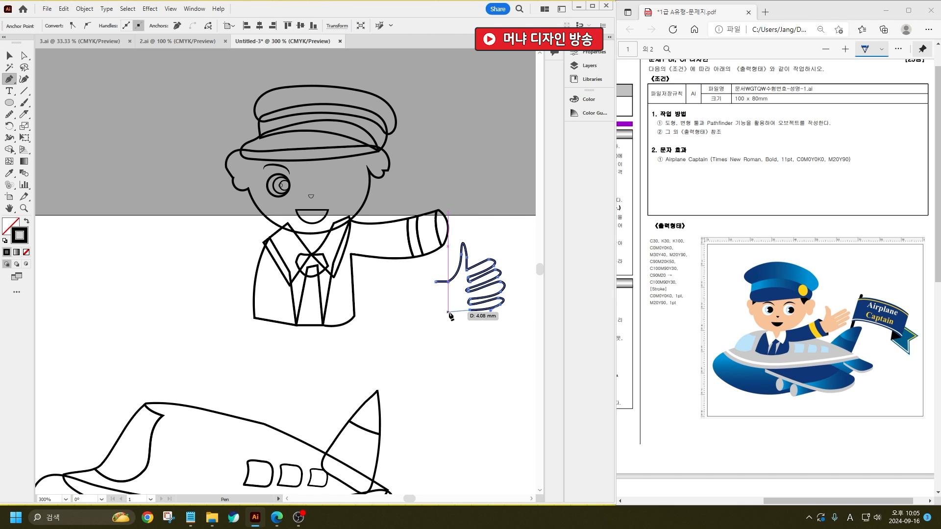
pyautogui.moveTo(452, 306); pyautogui.dragTo(448, 305)
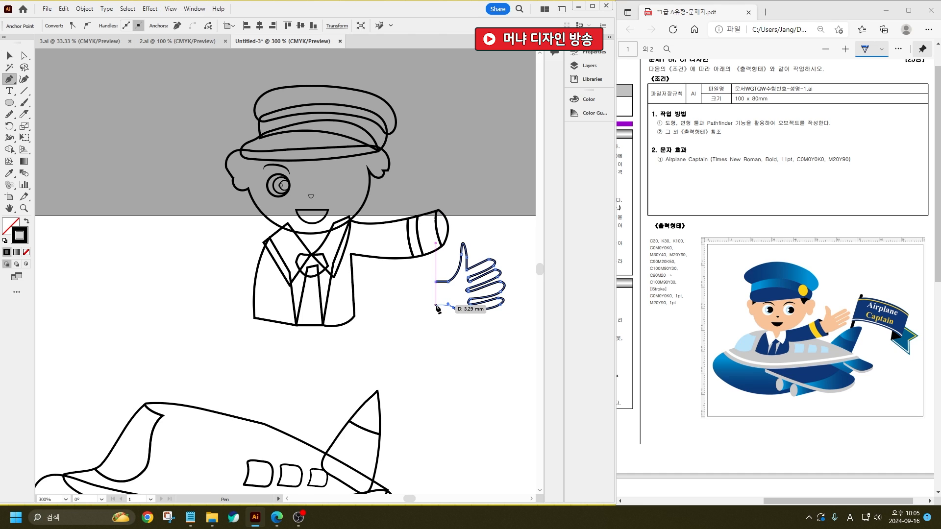
pyautogui.click(435, 304)
pyautogui.click(435, 283)
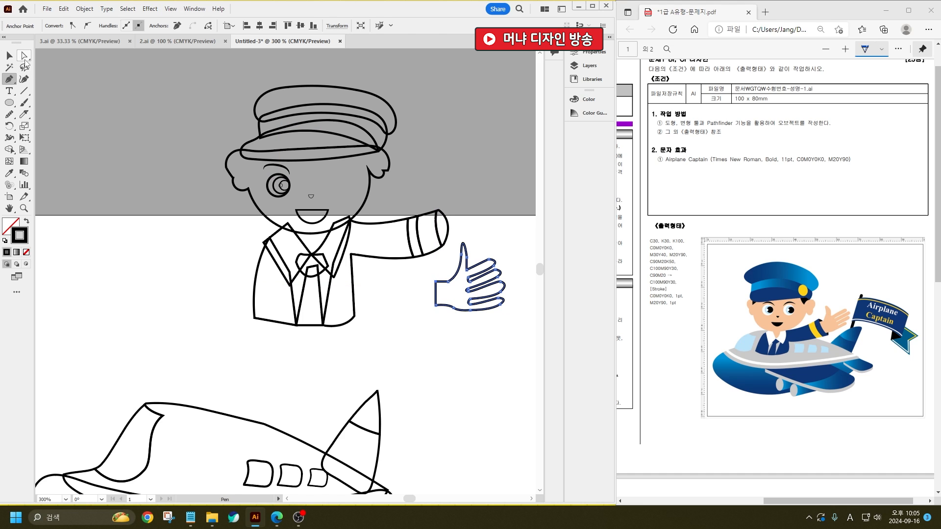
# - Shorten the three gaps between the fingers by moving their inner anchor points away from the palm, rounding the first gap's corner
pyautogui.click(24, 57)
pyautogui.scroll(3, 498, 293)
pyautogui.scroll(1, 435, 328)
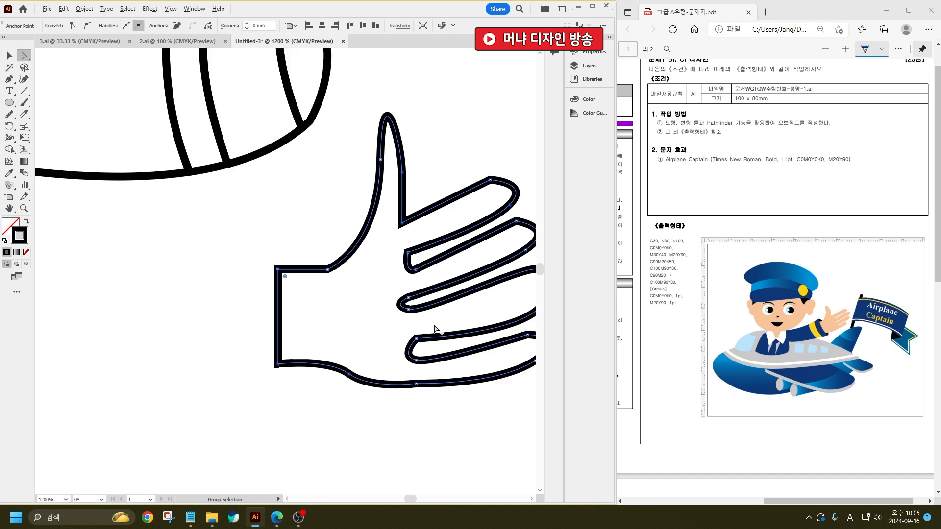
pyautogui.scroll(1, 435, 328)
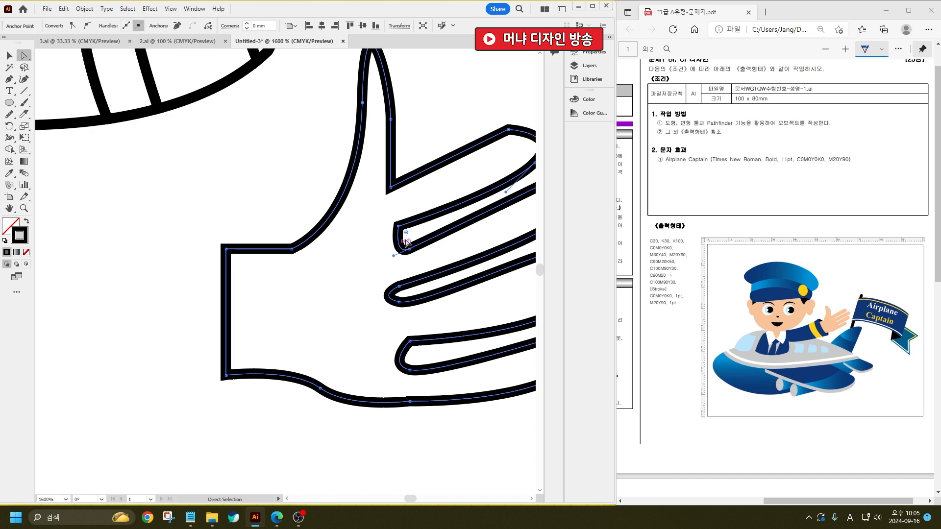
pyautogui.click(398, 226)
pyautogui.moveTo(407, 232)
pyautogui.mouseDown()
pyautogui.moveTo(420, 226)
pyautogui.moveTo(415, 218)
pyautogui.mouseUp()
pyautogui.moveTo(407, 252); pyautogui.dragTo(420, 248)
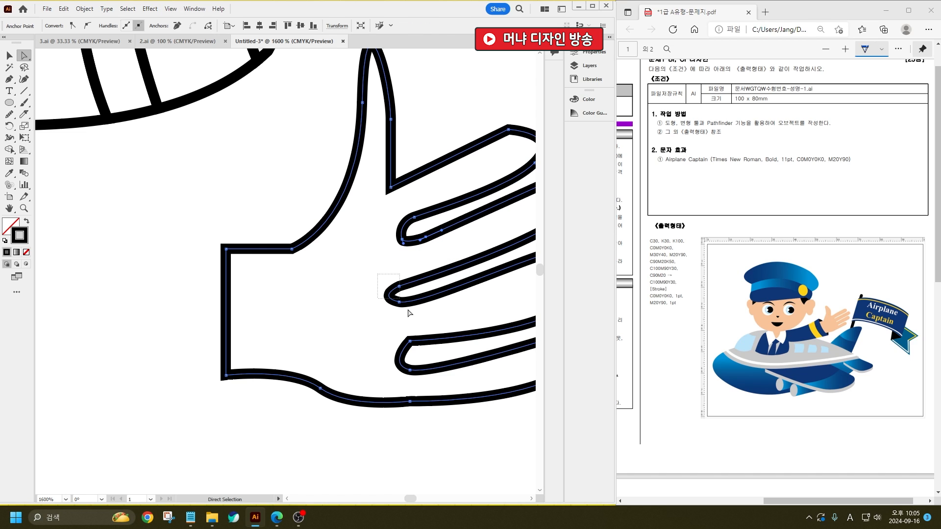
pyautogui.moveTo(399, 301); pyautogui.dragTo(427, 292)
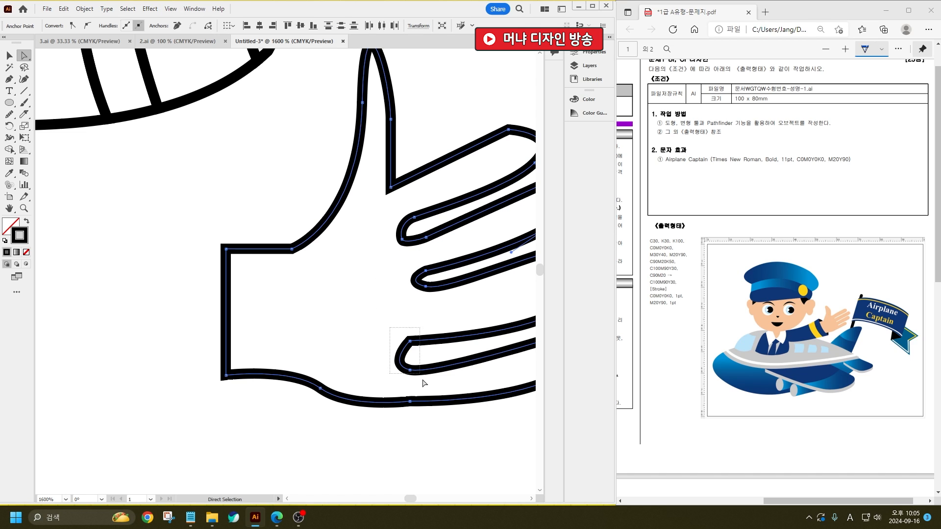
pyautogui.moveTo(406, 374); pyautogui.dragTo(447, 351)
pyautogui.click(438, 329)
pyautogui.click(463, 304)
# - Extend the tip of the third finger slightly outward by adjusting its curve segment's anchor point
pyautogui.scroll(-4, 327, 328)
pyautogui.scroll(2, 374, 322)
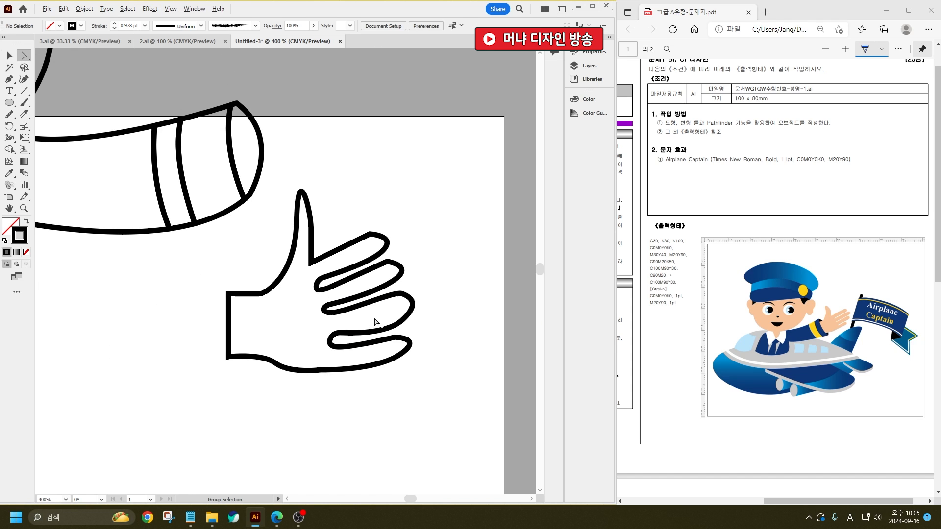
pyautogui.click(385, 326)
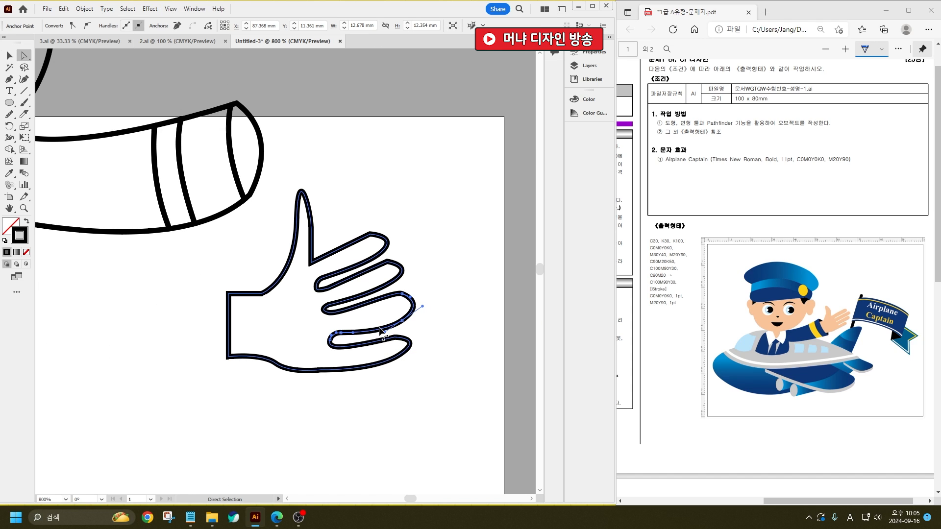
pyautogui.moveTo(410, 301); pyautogui.dragTo(420, 307)
pyautogui.click(438, 333)
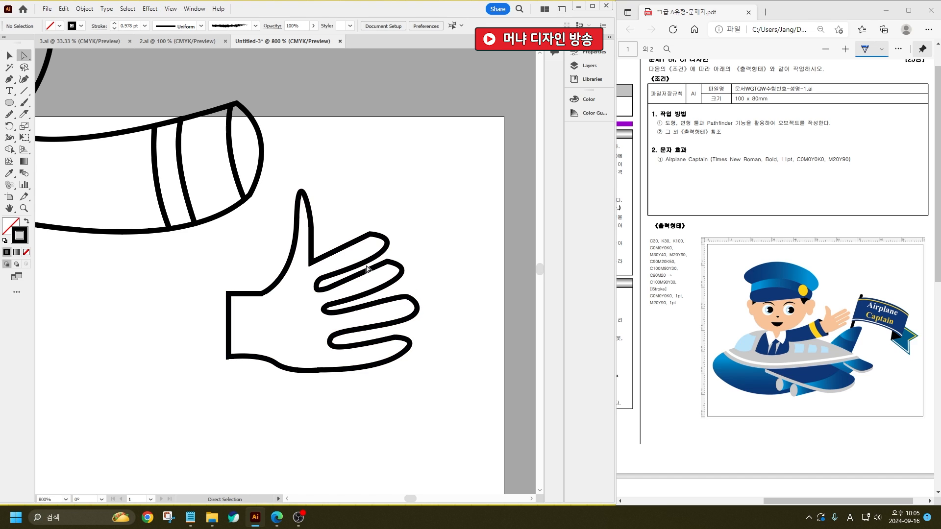
# - Move the hand outline up to the end of the sleeve so its wrist overlaps the cuff
pyautogui.click(8, 55)
pyautogui.moveTo(294, 272); pyautogui.dragTo(287, 90)
pyautogui.scroll(-4, 352, 324)
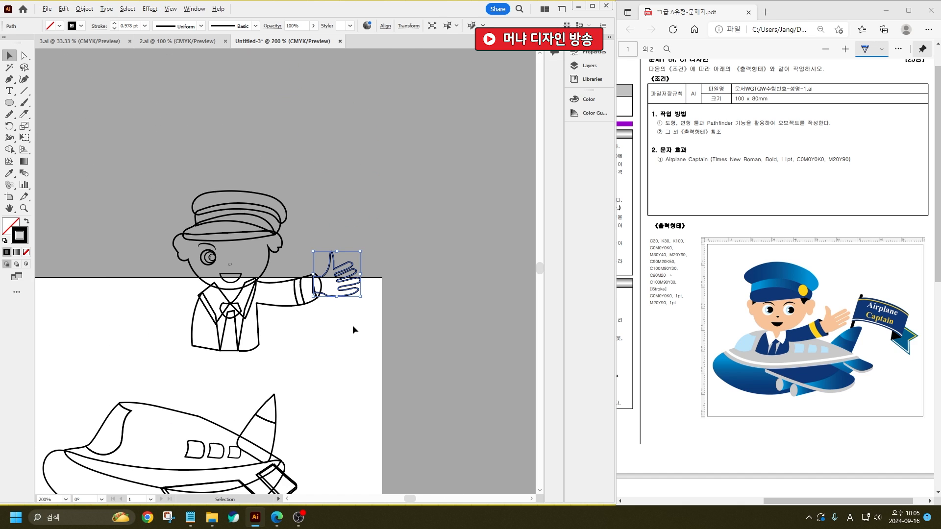
pyautogui.scroll(2, 281, 283)
pyautogui.click(332, 352)
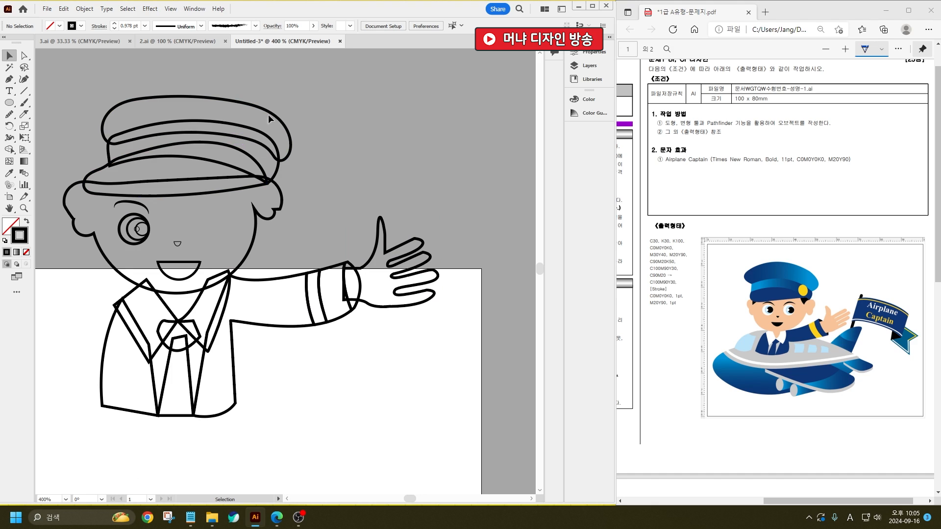
# - Fill the cap's crown with a linear gradient and set its starting colour to C90 M20 Y0 K0
pyautogui.moveTo(272, 75); pyautogui.dragTo(211, 103)
pyautogui.doubleClick(24, 161)
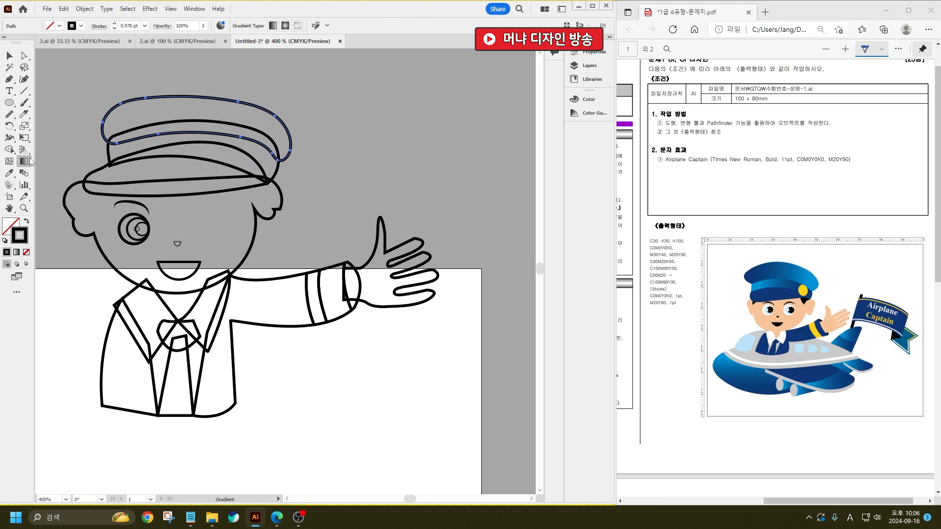
pyautogui.click(420, 348)
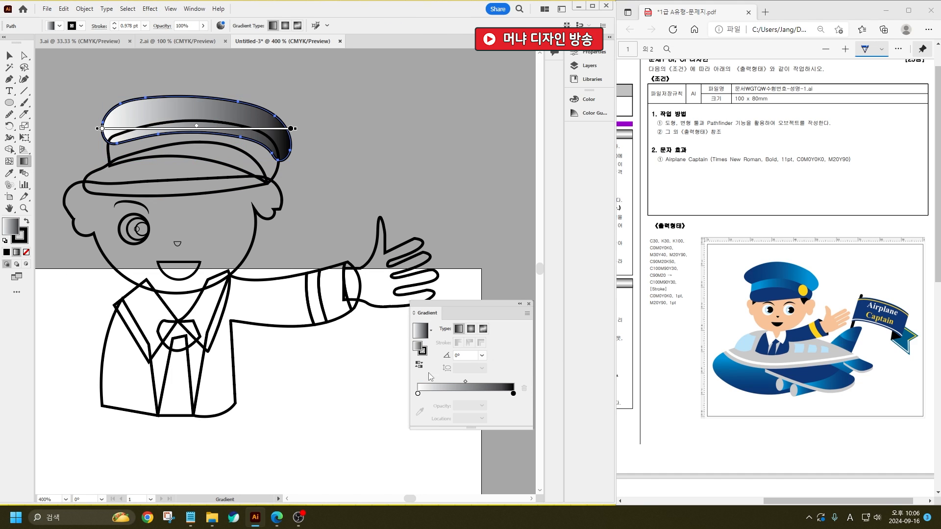
pyautogui.click(417, 393)
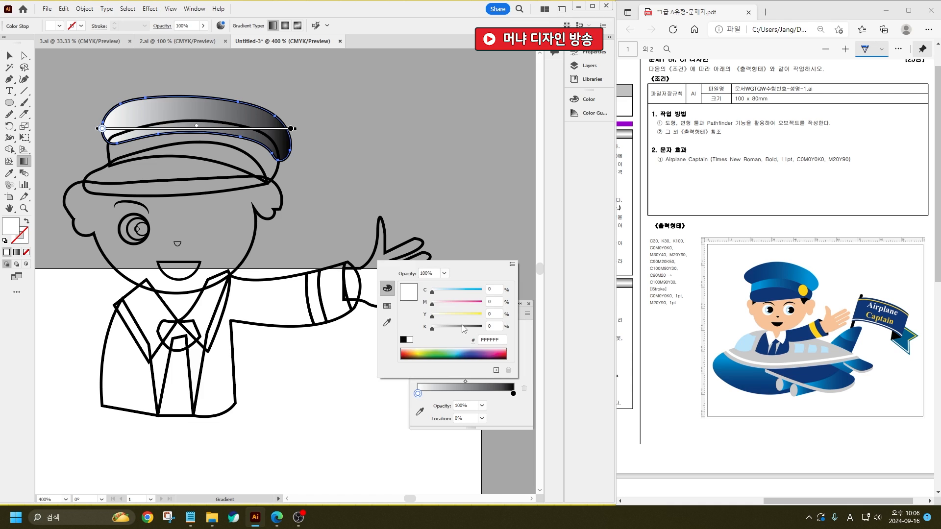
pyautogui.press('Tab')
pyautogui.press('Tab')
pyautogui.write('90')
pyautogui.press('Tab')
pyautogui.write('20')
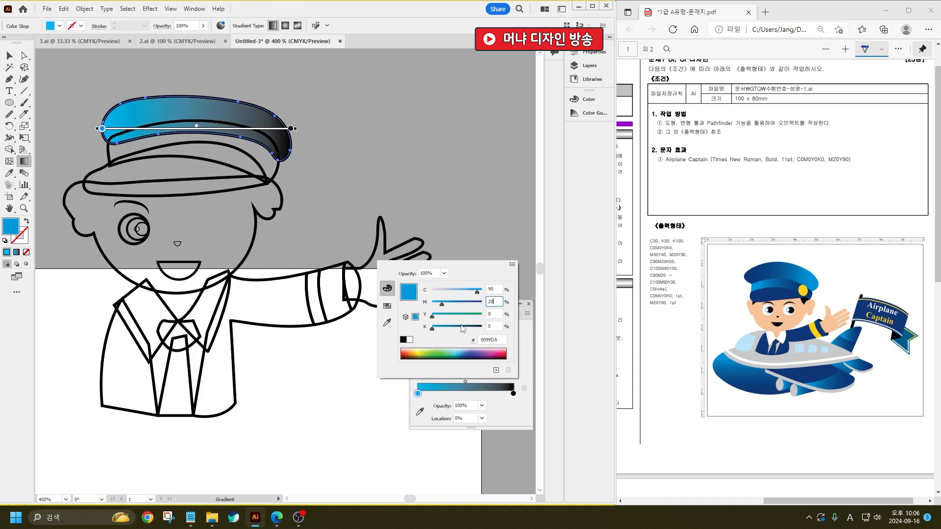
pyautogui.press('Tab')
pyautogui.press('Tab')
pyautogui.press('Return')
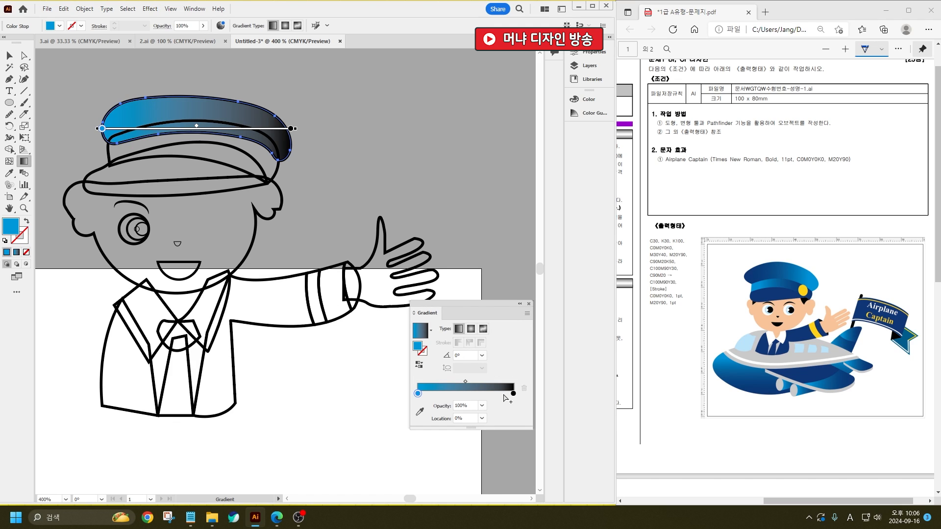
# - Set the crown gradient's end colour to C100 M90 Y30 K0
pyautogui.doubleClick(513, 393)
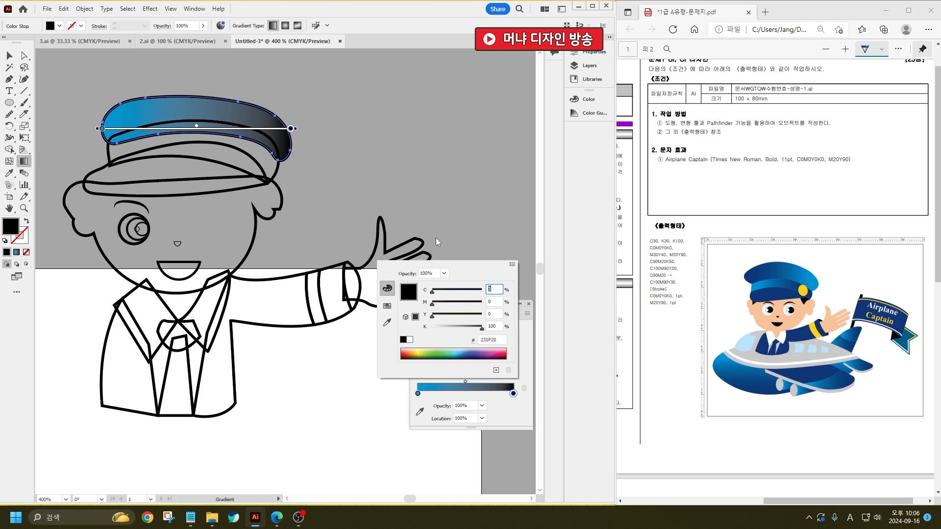
pyautogui.write('10')
pyautogui.press('Tab')
pyautogui.hotkey('shift', 'Tab')
pyautogui.write('0')
pyautogui.press('Tab')
pyautogui.write('90')
pyautogui.press('Tab')
pyautogui.write('30')
pyautogui.press('Tab')
pyautogui.write('0')
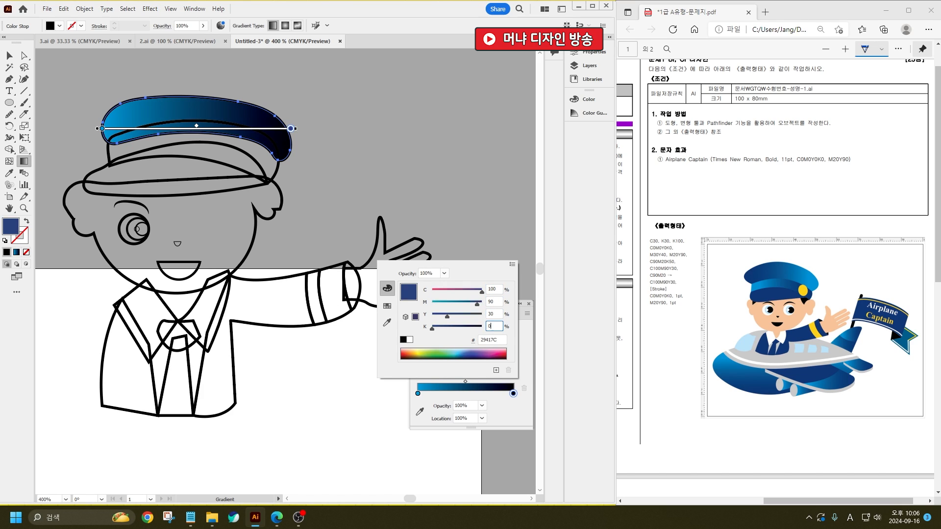
pyautogui.press('Return')
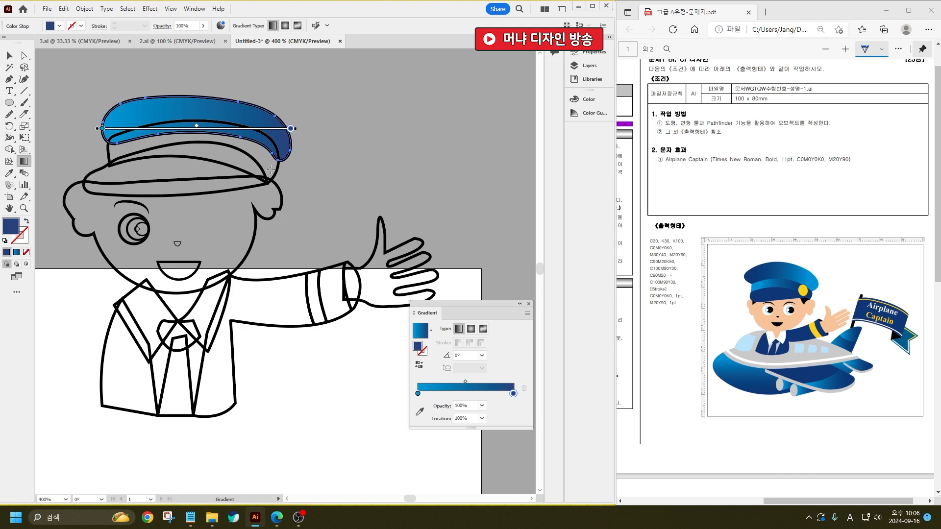
# - Redraw the crown's gradient from right to left so the dark blue falls on the cap's left side
pyautogui.moveTo(297, 132); pyautogui.dragTo(101, 131)
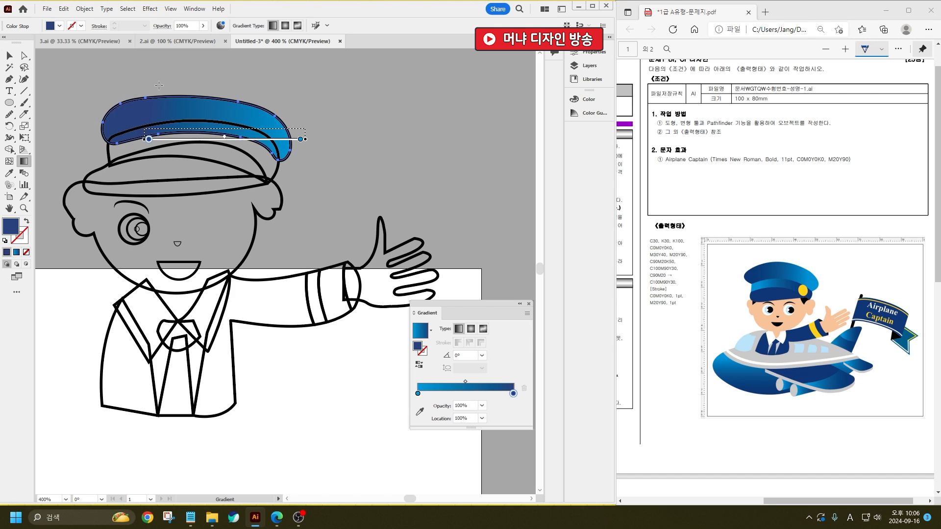
pyautogui.click(11, 66)
pyautogui.click(5, 56)
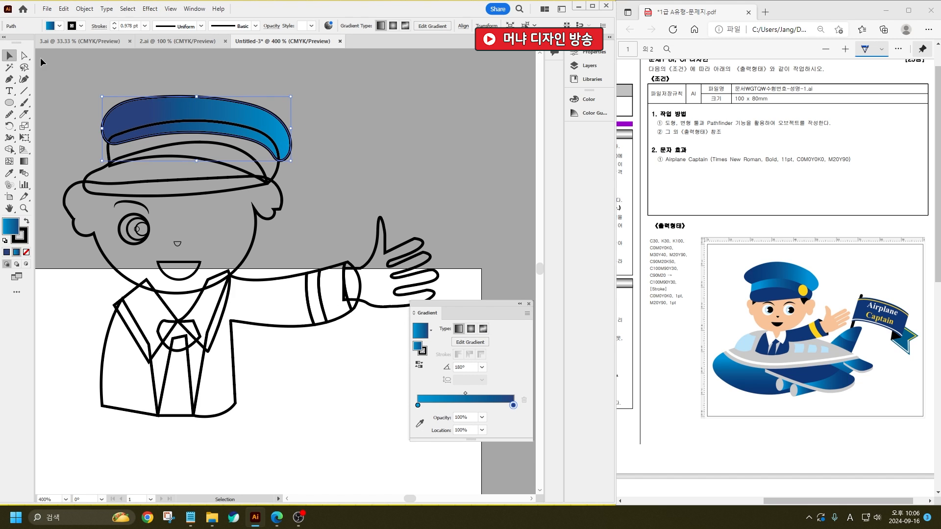
pyautogui.click(41, 58)
# - Copy the crown's blue gradient onto the cap's band and visor with the Eyedropper tool
pyautogui.click(109, 156)
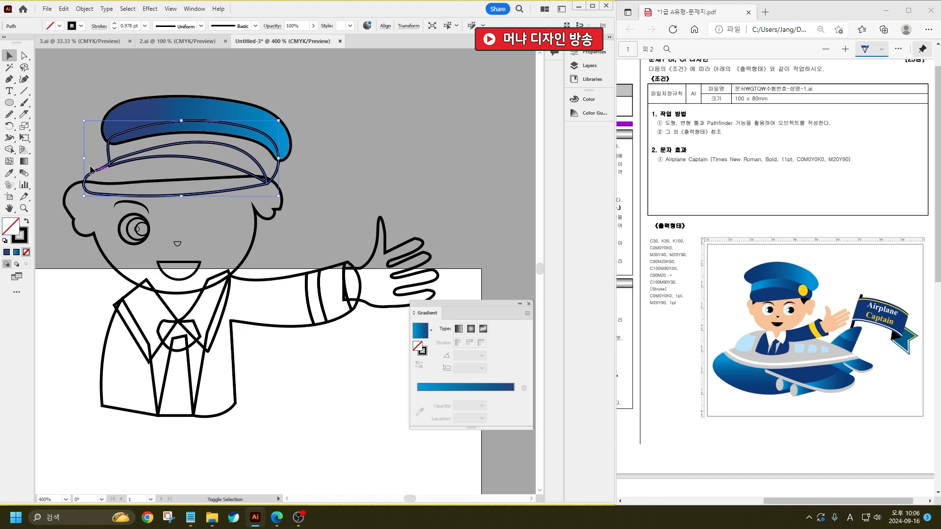
pyautogui.click(9, 172)
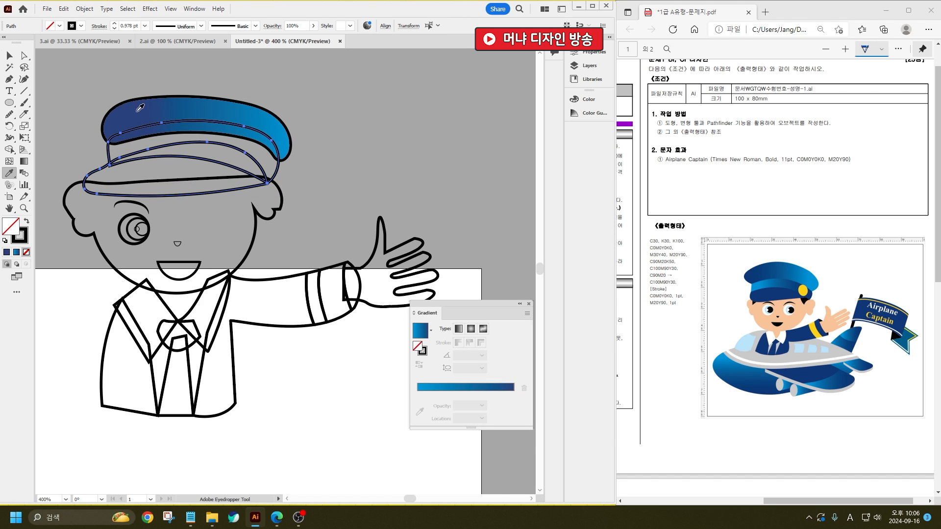
pyautogui.click(138, 108)
pyautogui.click(8, 56)
pyautogui.click(60, 68)
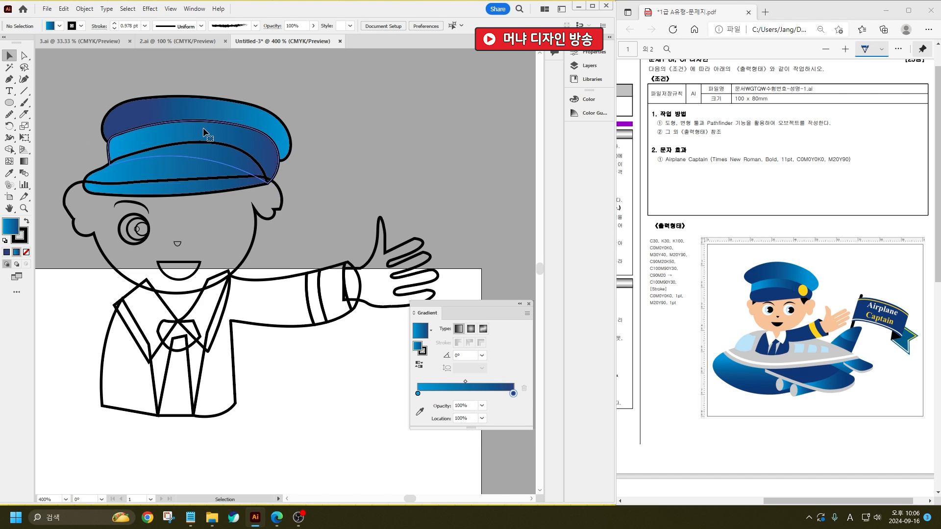
# - Try to reverse the direction of the visor's gradient, and undo the change
pyautogui.click(203, 127)
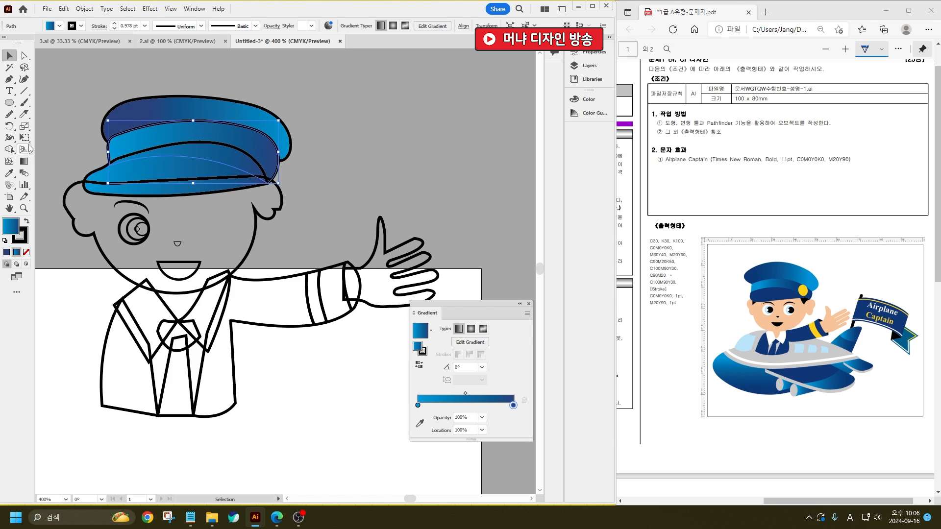
pyautogui.click(24, 161)
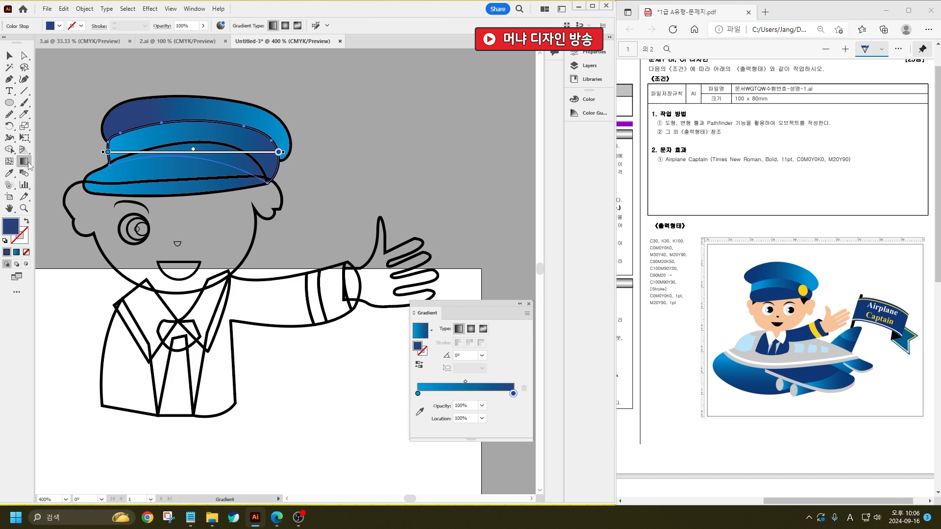
pyautogui.click(177, 168)
pyautogui.moveTo(304, 183); pyautogui.dragTo(137, 181)
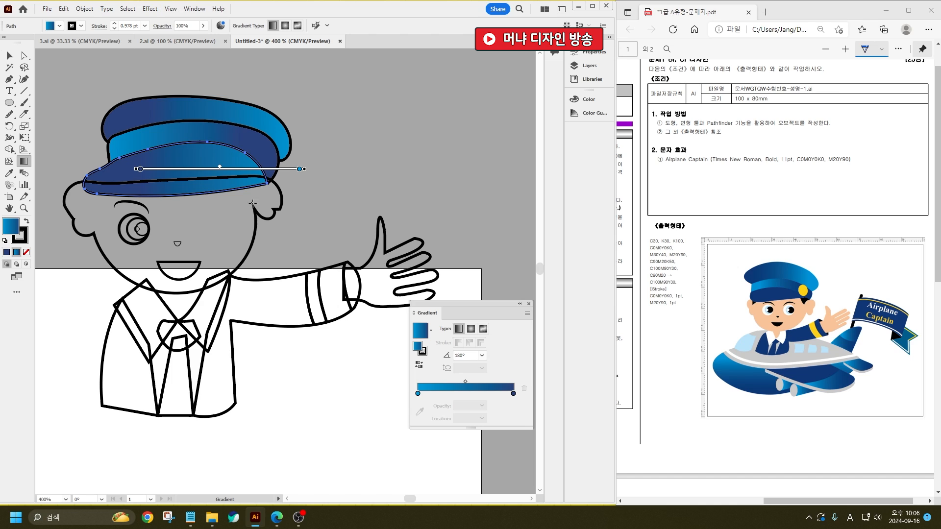
pyautogui.hotkey('ctrl', 'z')
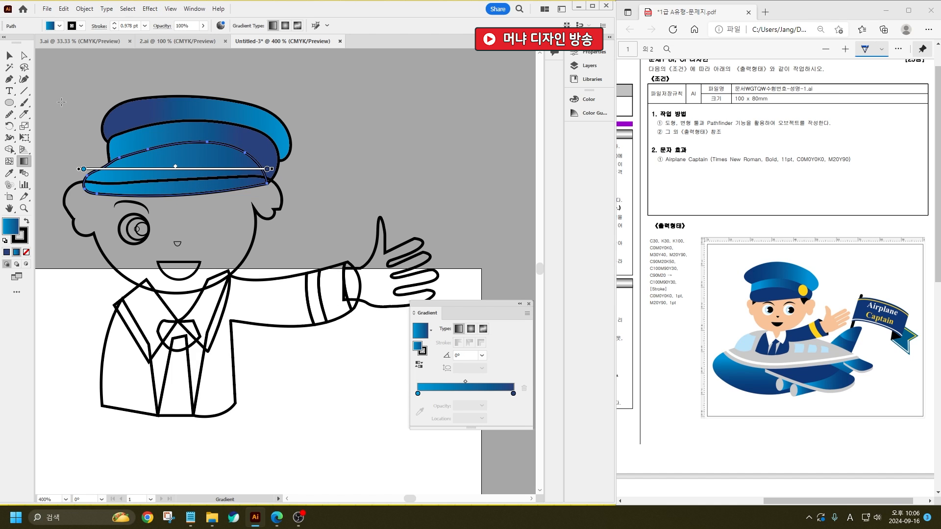
# - Replace the visor's gradient with a solid navy fill, #05317F
pyautogui.click(9, 56)
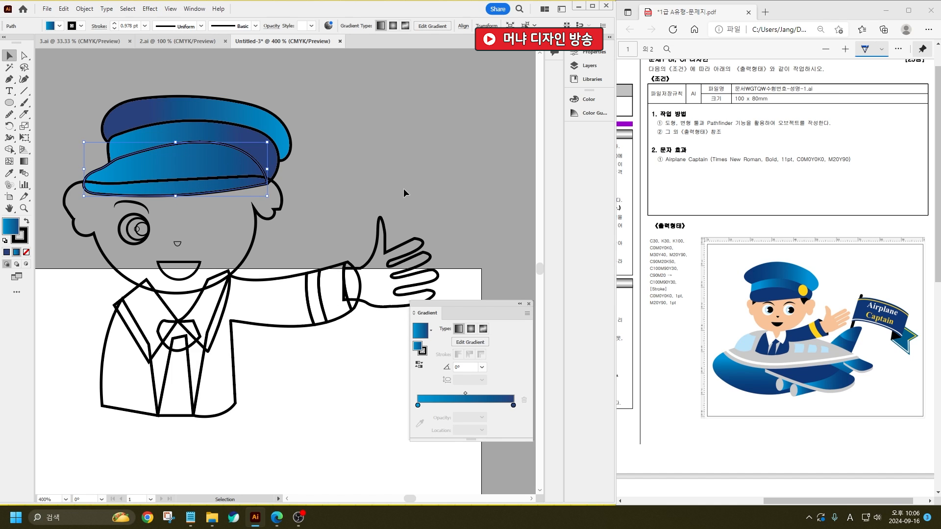
pyautogui.doubleClick(11, 228)
pyautogui.click(283, 292)
pyautogui.moveTo(260, 303)
pyautogui.mouseDown()
pyautogui.moveTo(259, 313)
pyautogui.moveTo(258, 293)
pyautogui.moveTo(263, 306)
pyautogui.mouseUp()
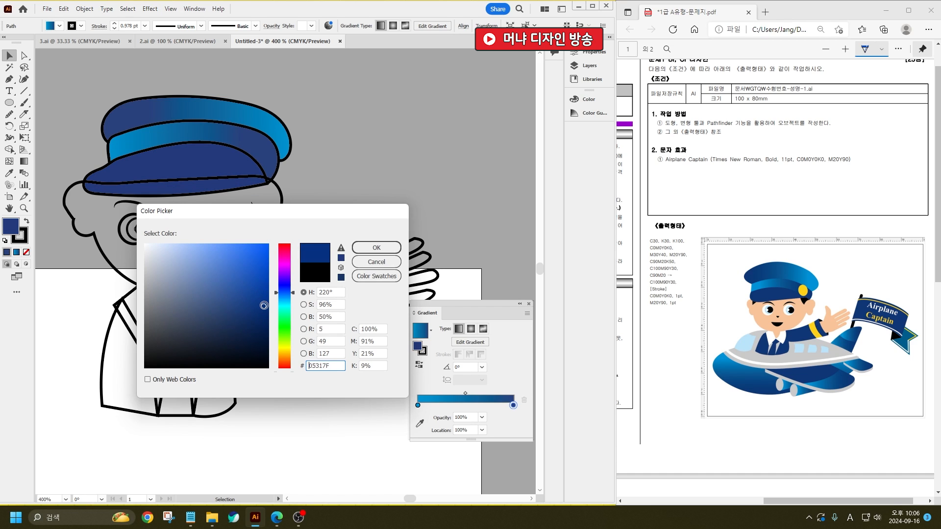
pyautogui.click(388, 248)
pyautogui.click(385, 144)
# - Fill the pilot's face and waving hand with a light skin tone of C4 M20 Y26 K0
pyautogui.click(255, 242)
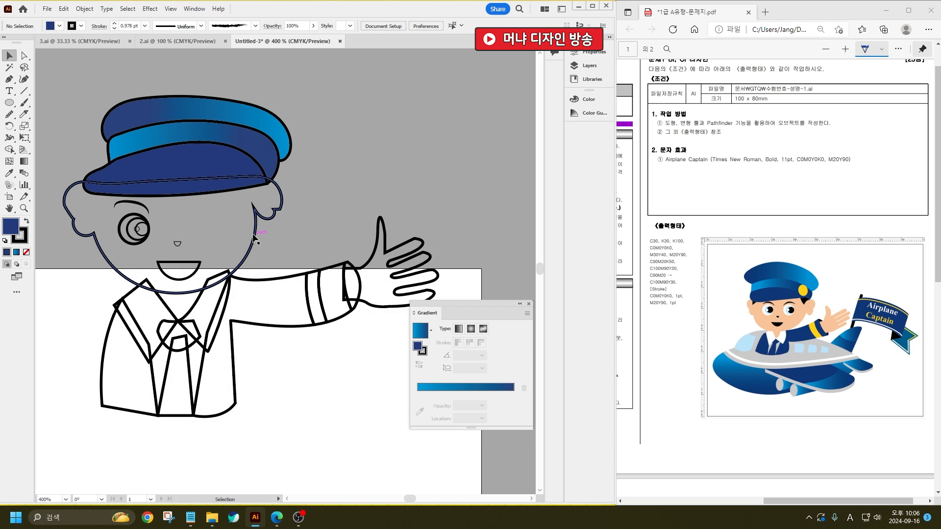
pyautogui.keyDown('shift'); pyautogui.click(427, 277); pyautogui.keyUp('shift')
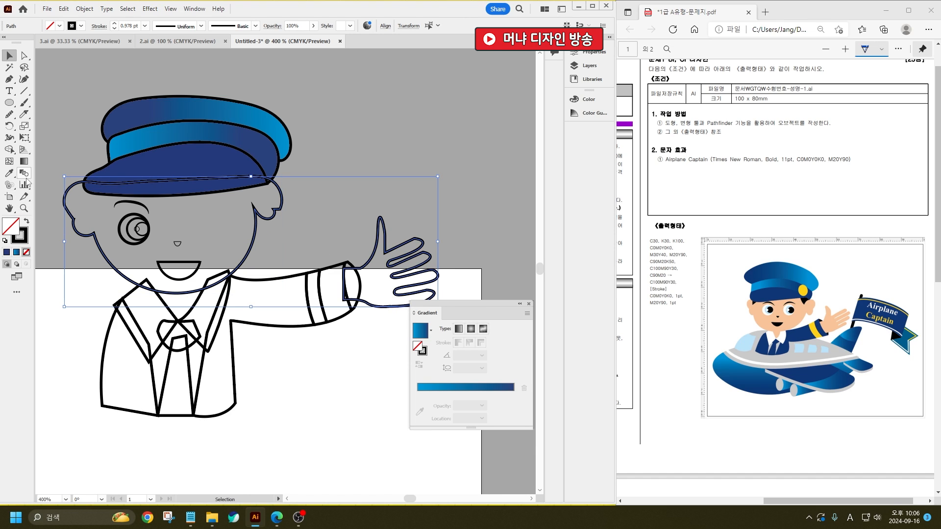
pyautogui.doubleClick(8, 231)
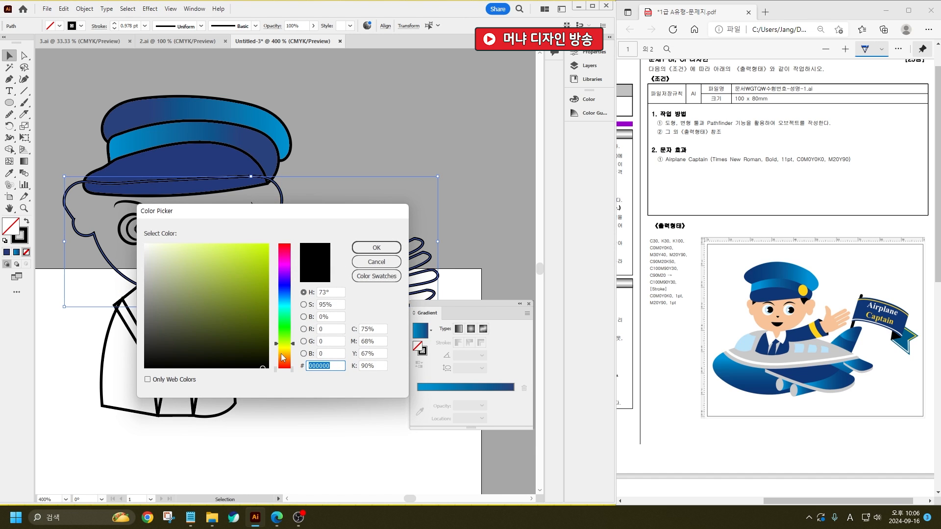
pyautogui.click(283, 356)
pyautogui.moveTo(183, 251); pyautogui.dragTo(180, 244)
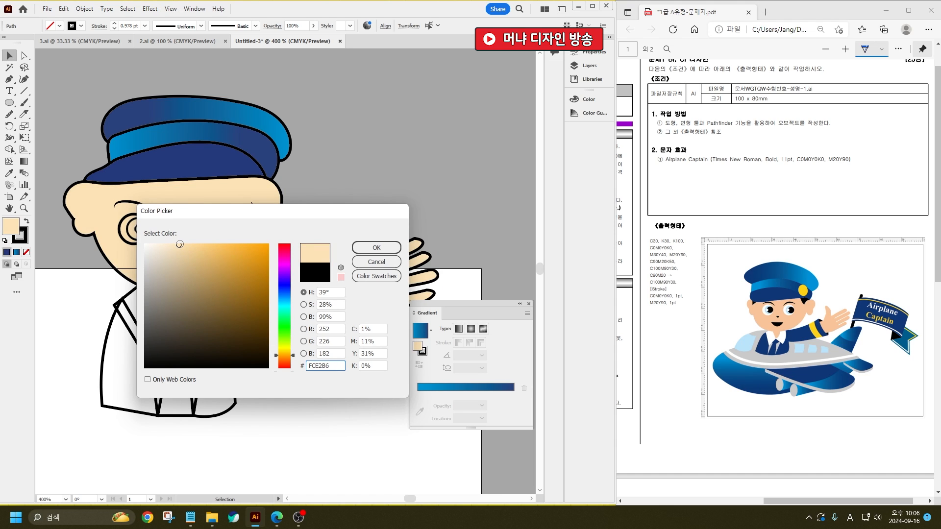
pyautogui.moveTo(289, 291); pyautogui.dragTo(286, 220)
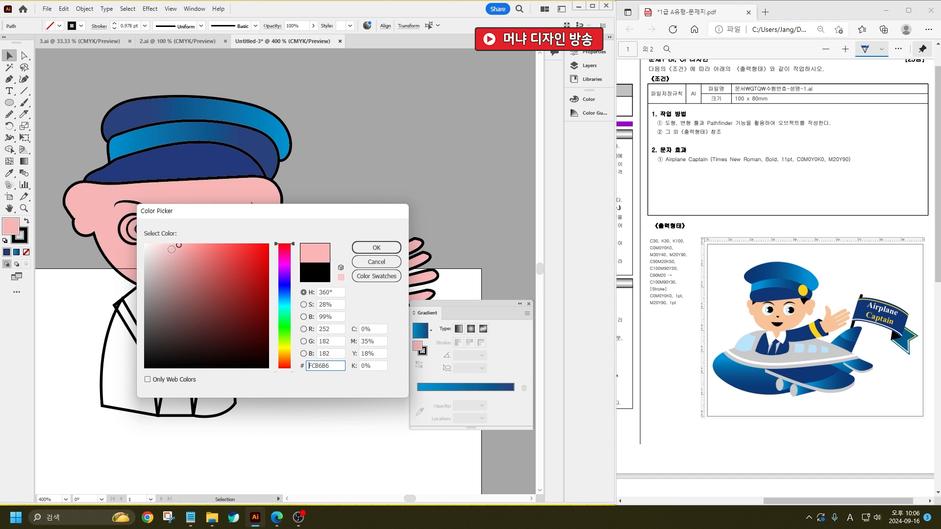
pyautogui.moveTo(171, 250); pyautogui.dragTo(162, 251)
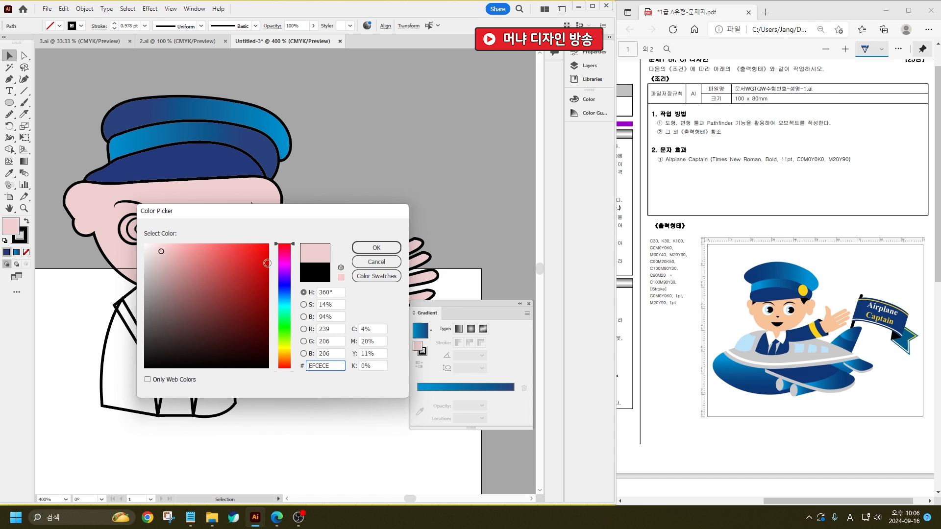
pyautogui.doubleClick(381, 352)
pyautogui.write('26')
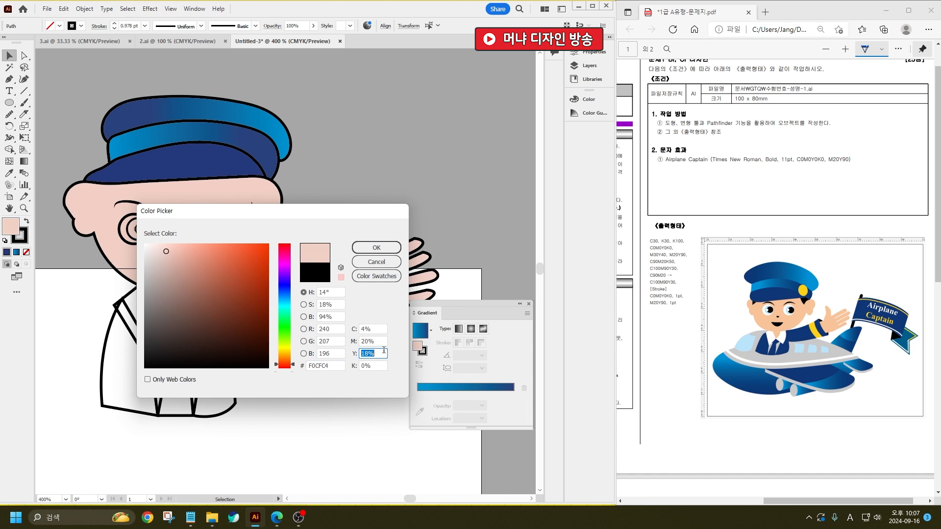
pyautogui.click(377, 338)
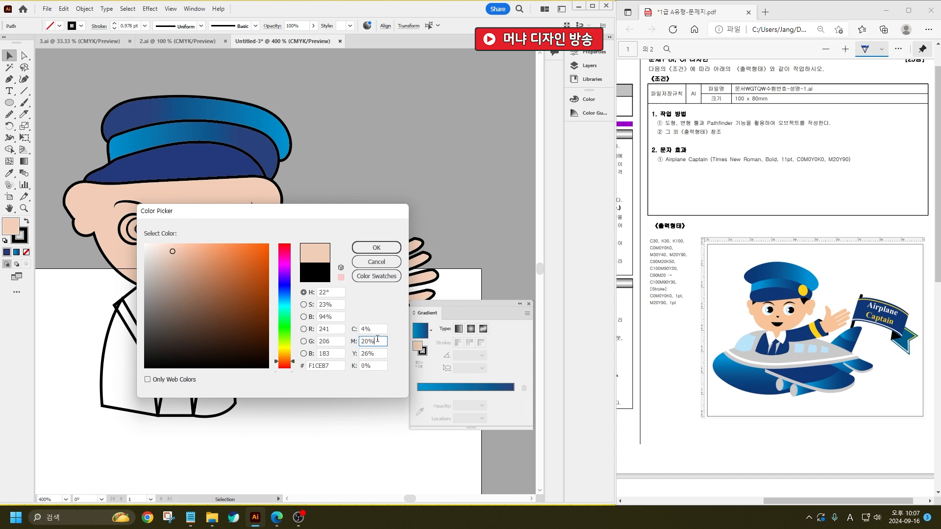
pyautogui.click(376, 247)
pyautogui.click(387, 175)
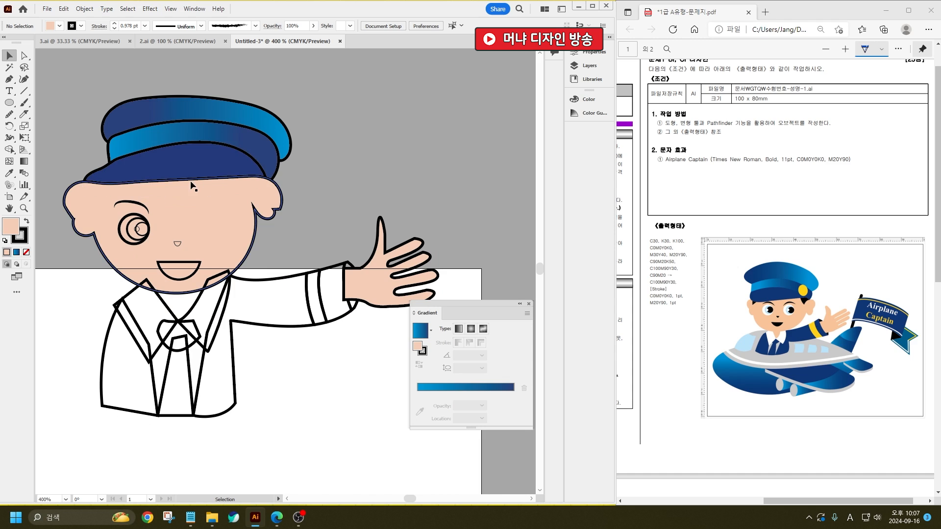
# - Draw a pointed hair tuft with the Pencil tool under the visor's left end and give it a black fill without a stroke
pyautogui.scroll(2, 117, 191)
pyautogui.scroll(1, 118, 191)
pyautogui.scroll(-1, 284, 237)
pyautogui.scroll(2, 211, 223)
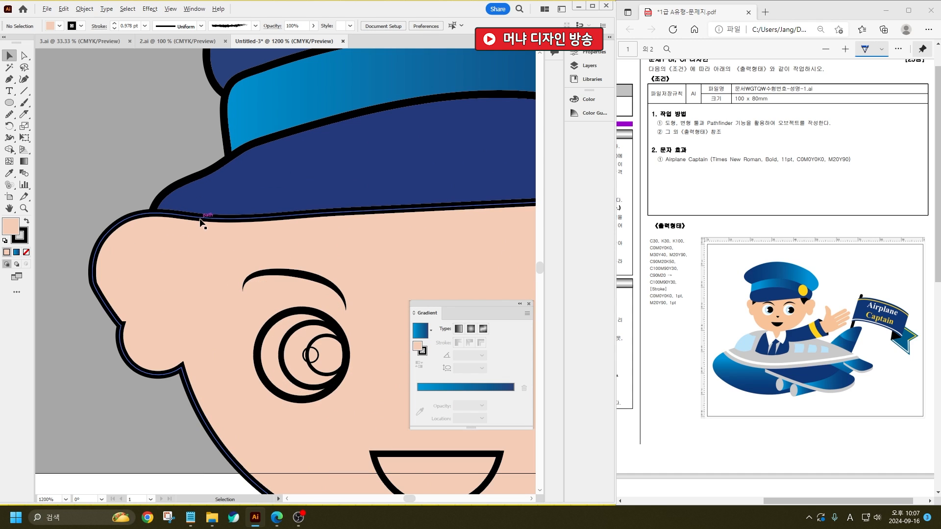
pyautogui.click(9, 114)
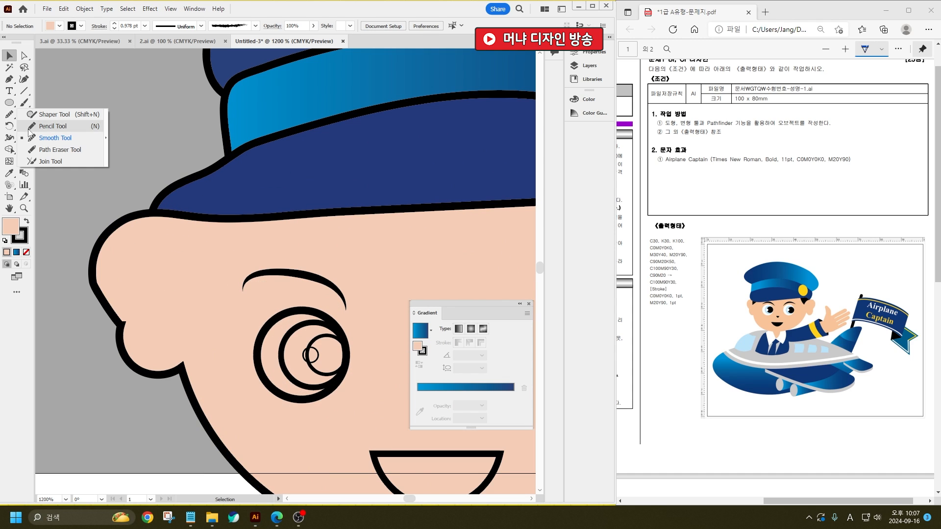
pyautogui.click(47, 123)
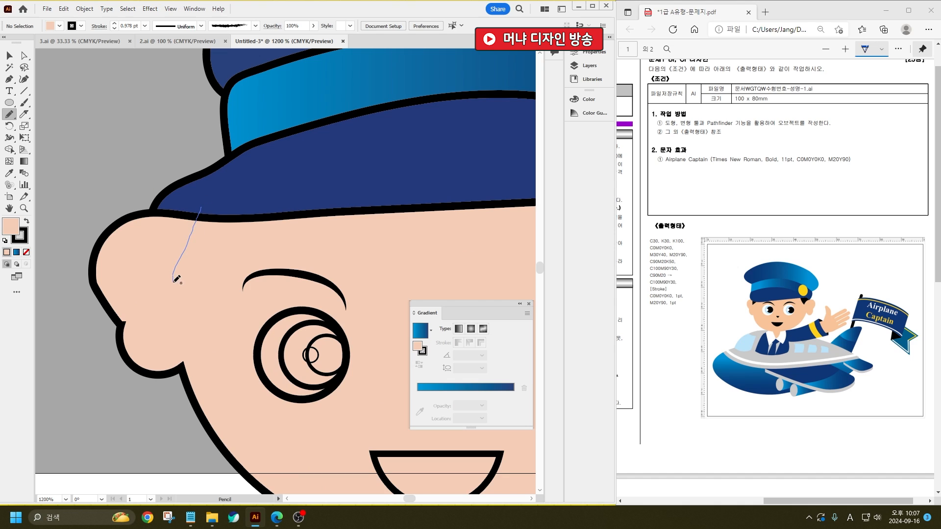
pyautogui.moveTo(173, 282)
pyautogui.mouseDown()
pyautogui.moveTo(305, 216)
pyautogui.moveTo(237, 192)
pyautogui.moveTo(204, 200)
pyautogui.mouseUp()
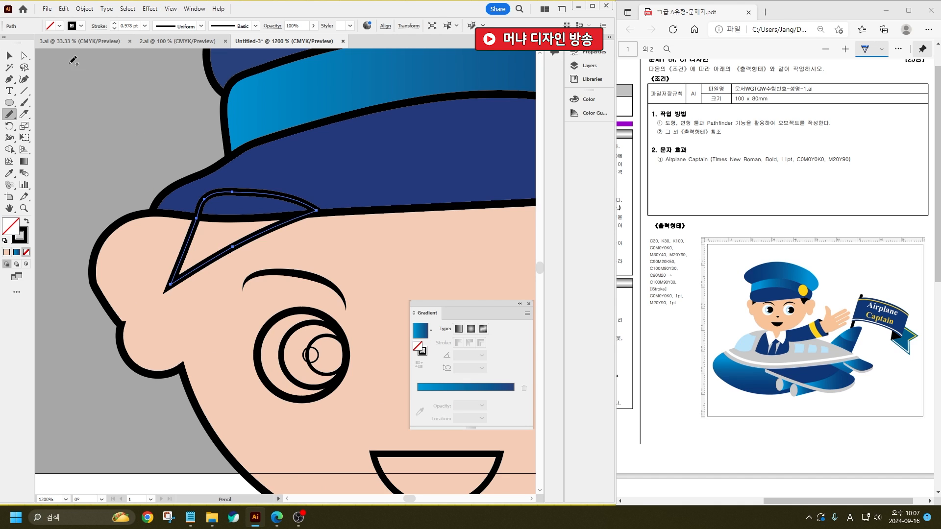
pyautogui.click(27, 222)
# - Draw a second pointed hair tuft beside the right ear with the Pencil tool, filled black with no stroke
pyautogui.moveTo(534, 203); pyautogui.dragTo(165, 212)
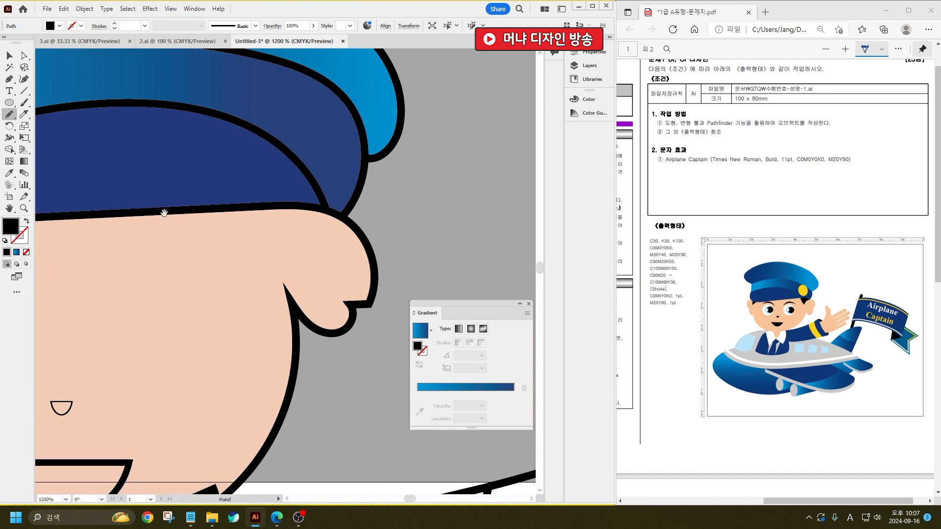
pyautogui.moveTo(252, 223)
pyautogui.mouseDown()
pyautogui.moveTo(276, 260)
pyautogui.moveTo(348, 211)
pyautogui.moveTo(310, 179)
pyautogui.moveTo(259, 187)
pyautogui.mouseUp()
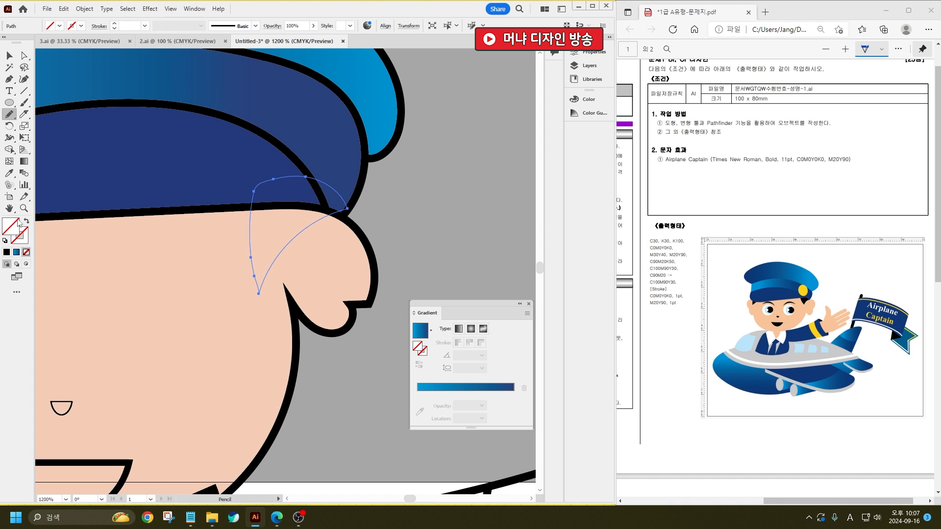
pyautogui.click(5, 240)
pyautogui.click(27, 222)
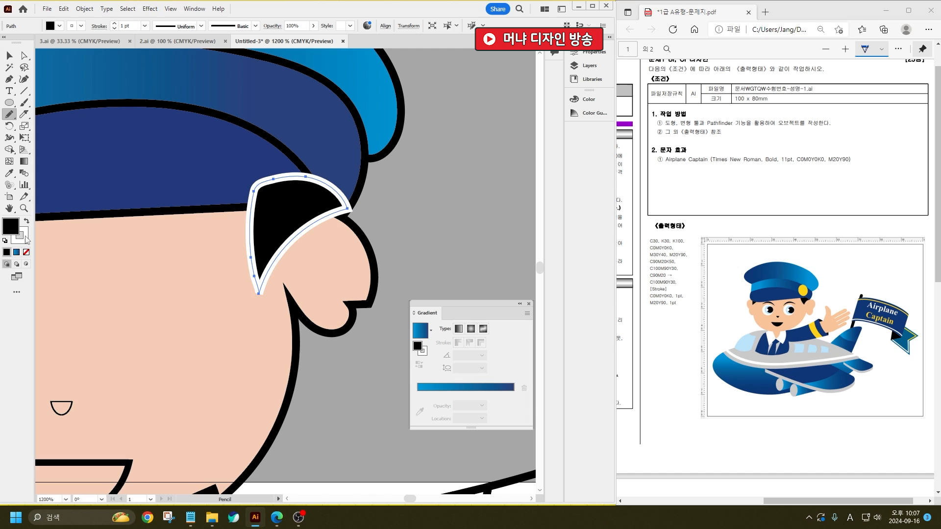
pyautogui.click(27, 253)
pyautogui.hotkey('ctrl', 'z')
pyautogui.click(26, 240)
pyautogui.click(25, 252)
pyautogui.click(8, 229)
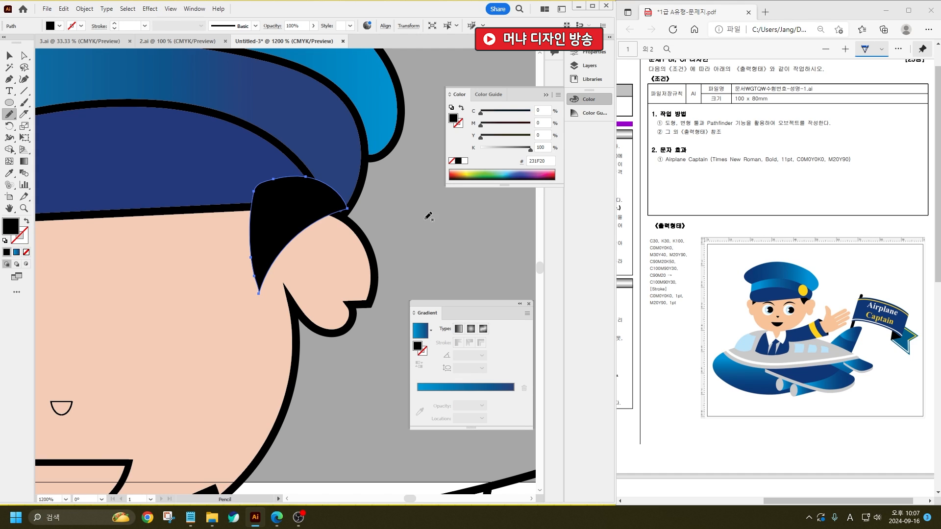
pyautogui.click(9, 56)
pyautogui.scroll(-3, 371, 214)
pyautogui.click(399, 230)
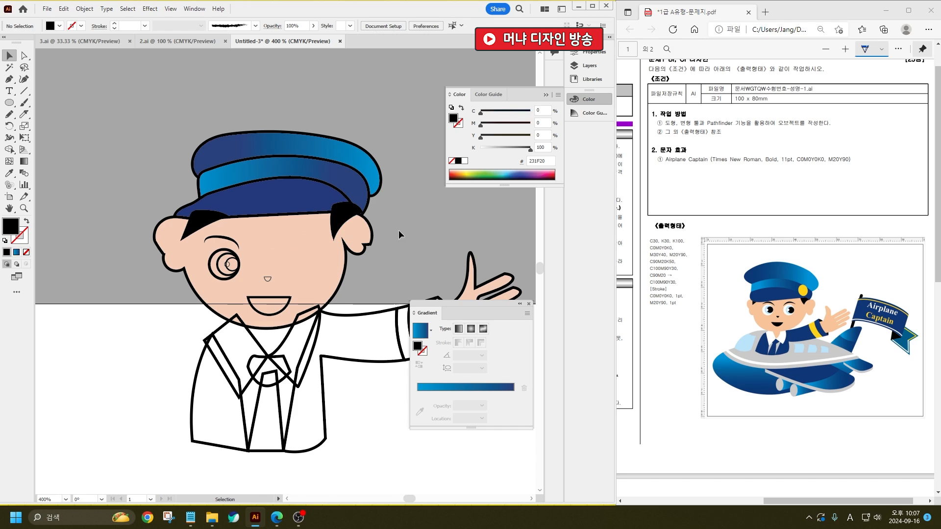
# - Bring the cap's visor to the front of the artwork, followed by the cap's band above it
pyautogui.scroll(1, 260, 216)
pyautogui.click(253, 210)
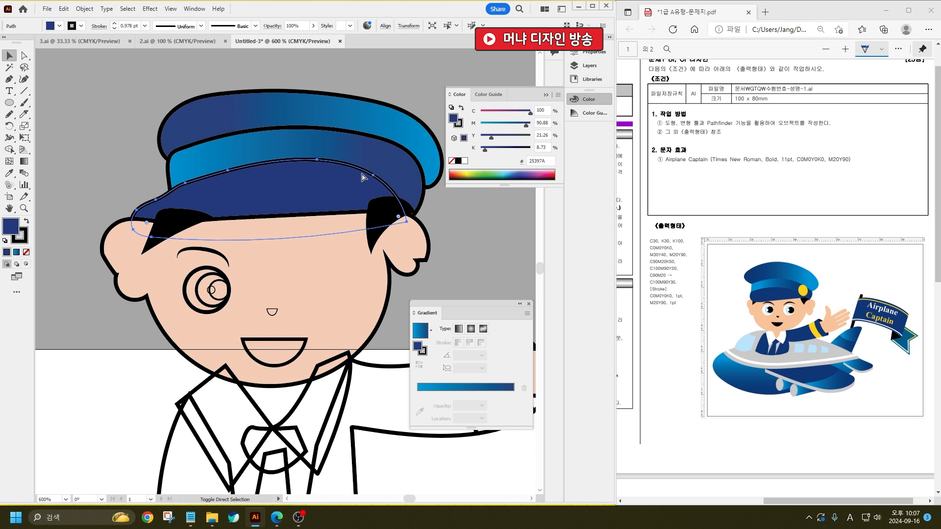
pyautogui.hotkey('ctrl', 'shift', ']')
pyautogui.click(314, 148)
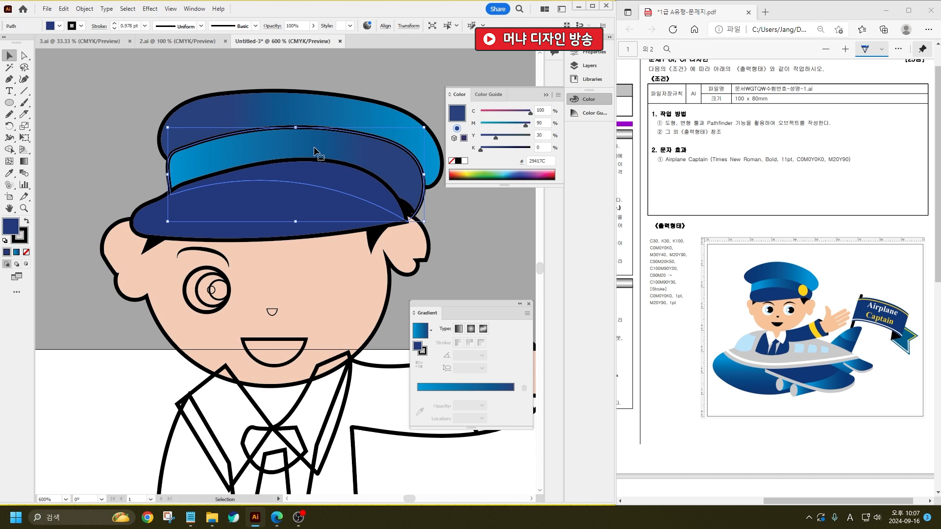
pyautogui.hotkey('ctrl', 'shift', ']')
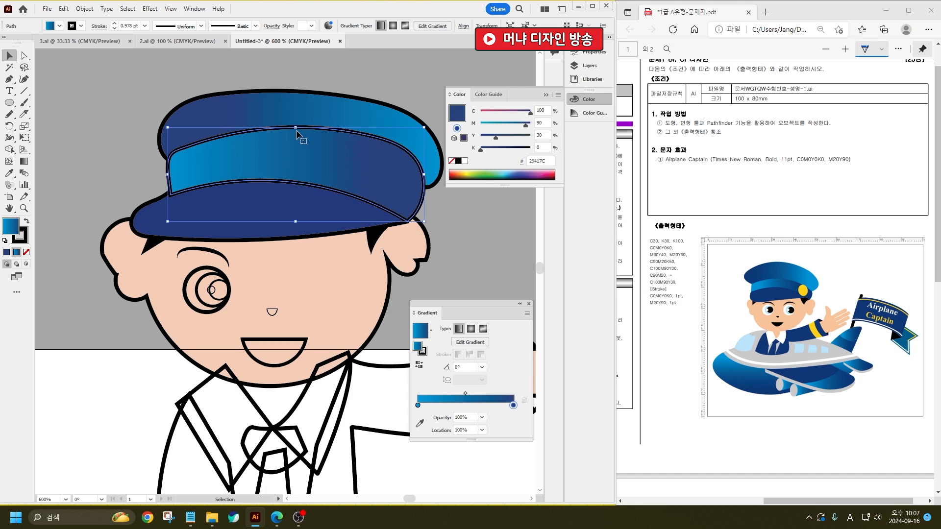
# - Lower the anchor points along the cap band's upper edge to make the band narrower
pyautogui.click(26, 58)
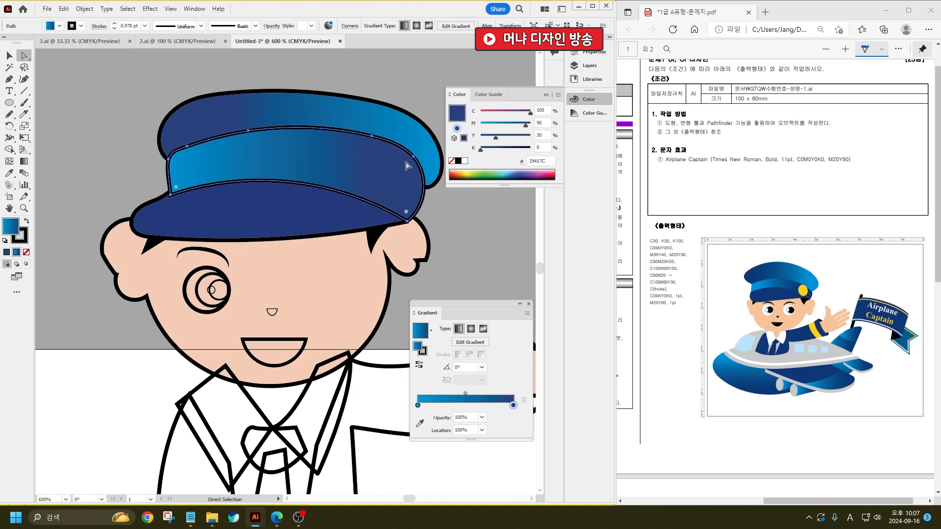
pyautogui.moveTo(414, 157); pyautogui.dragTo(410, 173)
pyautogui.moveTo(373, 137); pyautogui.dragTo(367, 152)
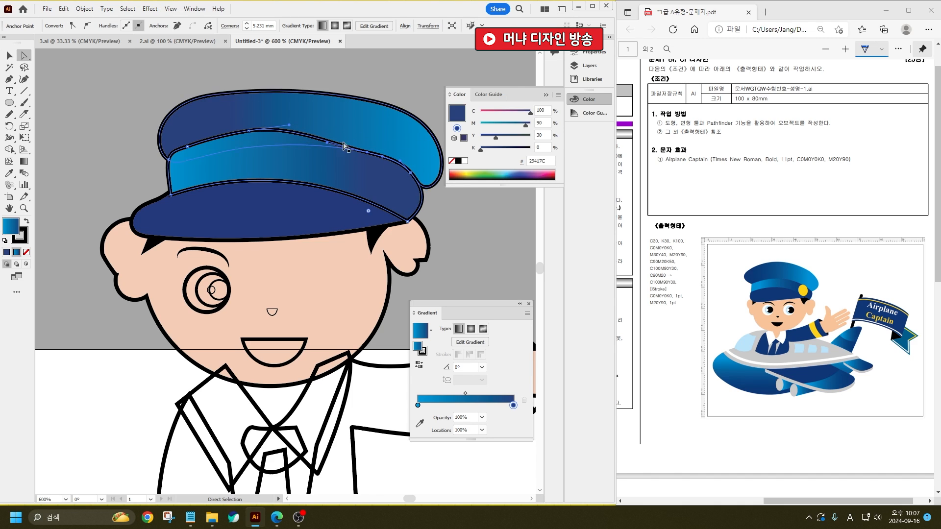
pyautogui.moveTo(249, 132); pyautogui.dragTo(250, 140)
pyautogui.click(457, 218)
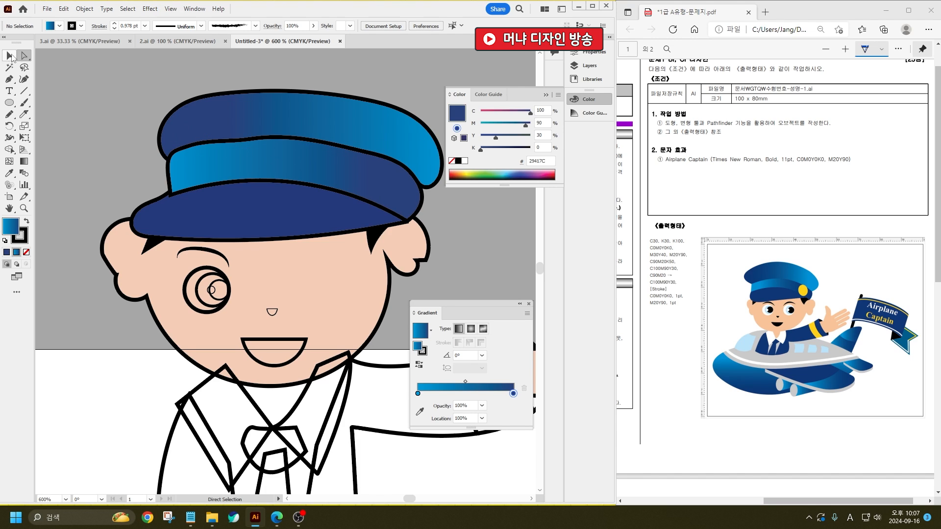
# - Draw a round badge at the right end of the cap's band, filled with yellow C0 M0 Y100 K0
pyautogui.click(9, 56)
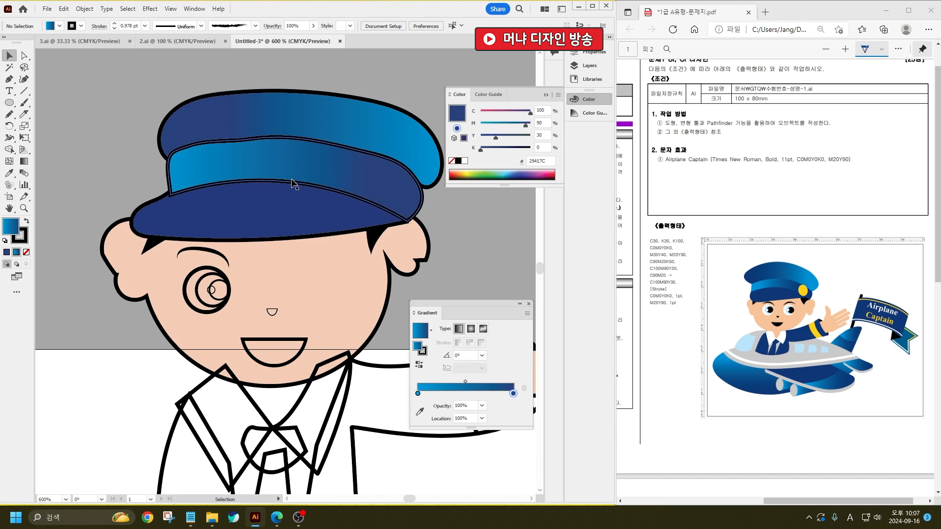
pyautogui.press('l')
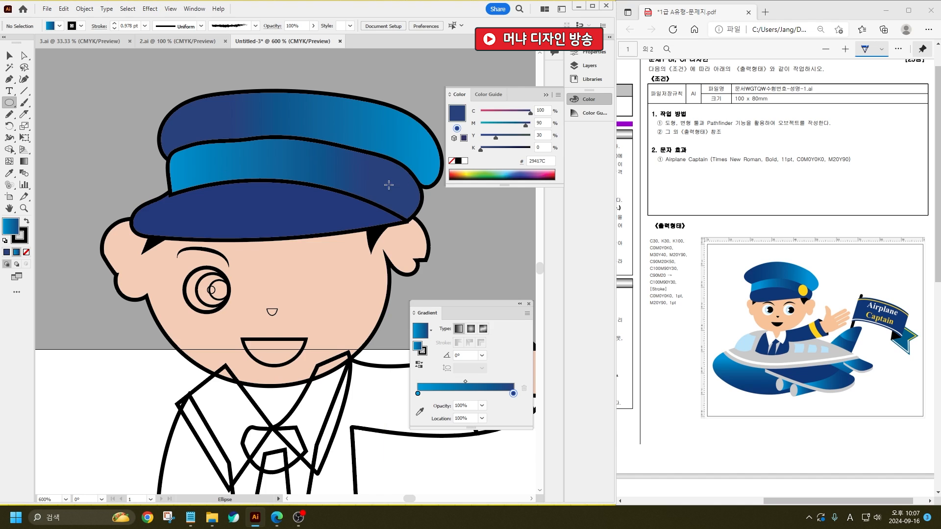
pyautogui.moveTo(390, 185); pyautogui.dragTo(420, 212)
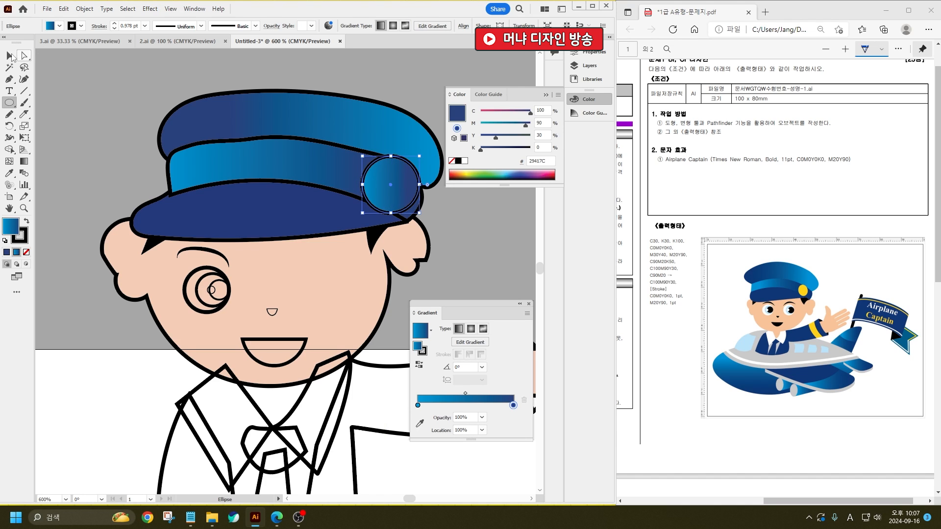
pyautogui.click(59, 26)
pyautogui.click(41, 43)
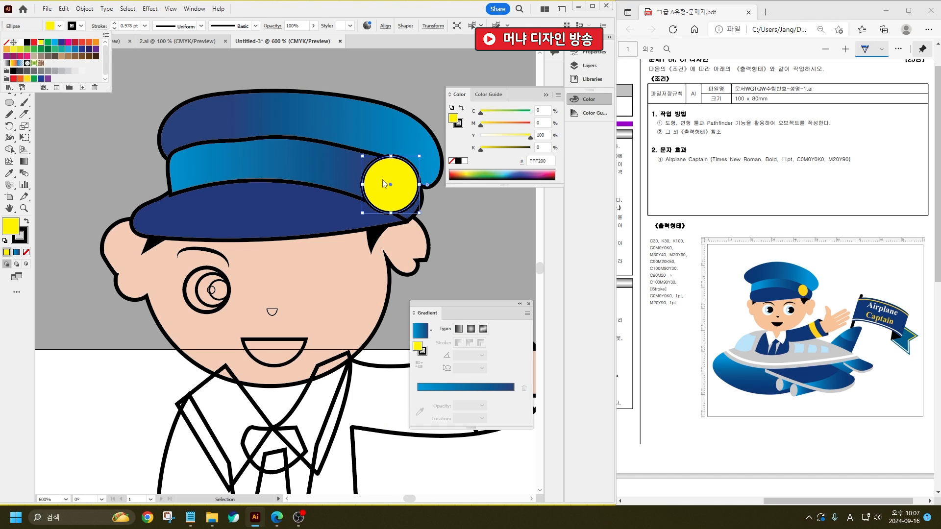
pyautogui.press('v')
pyautogui.moveTo(410, 195); pyautogui.dragTo(398, 193)
# - Remove the outlines from the cap, badge, hair tufts and face
pyautogui.moveTo(136, 117); pyautogui.dragTo(395, 235)
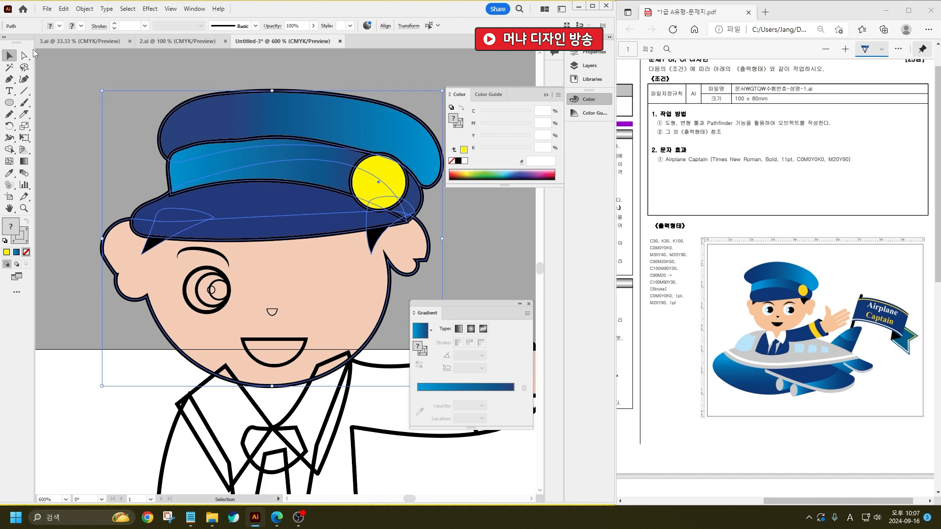
pyautogui.click(59, 25)
pyautogui.click(6, 42)
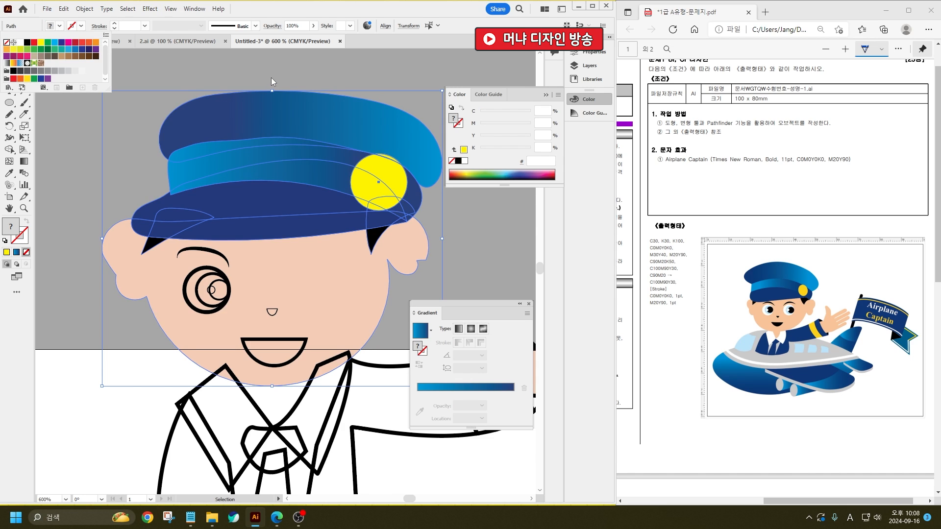
pyautogui.click(271, 77)
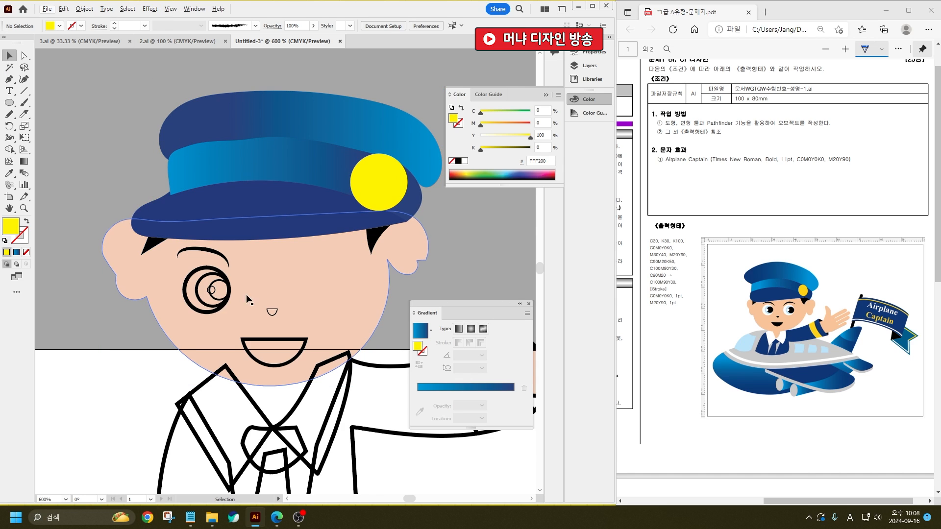
# - Fill the eye's outer circle and its small highlight circle with white and remove their outlines
pyautogui.scroll(2, 161, 286)
pyautogui.scroll(2, 167, 313)
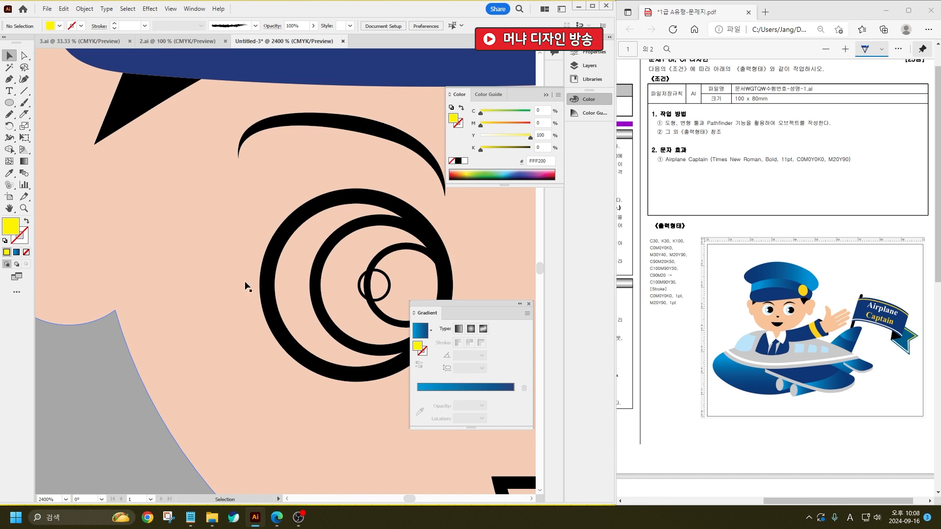
pyautogui.click(274, 261)
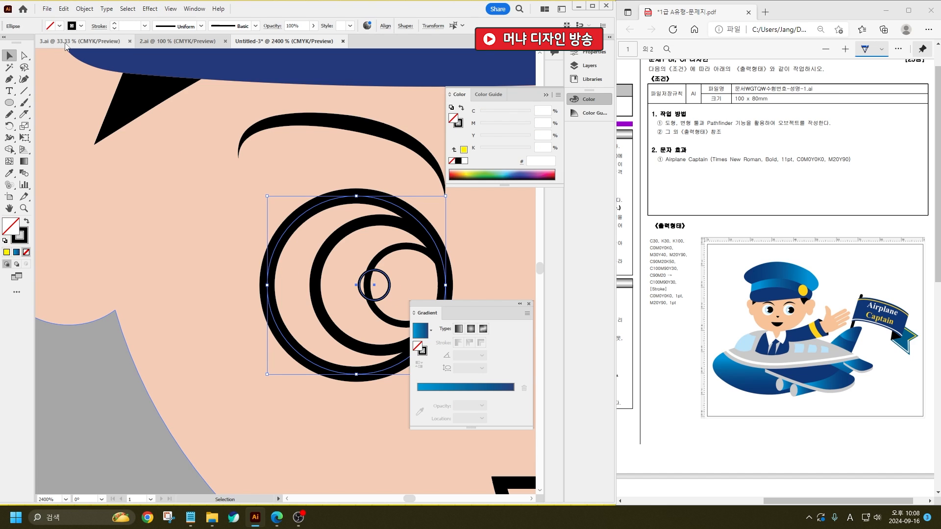
pyautogui.click(60, 26)
pyautogui.click(20, 42)
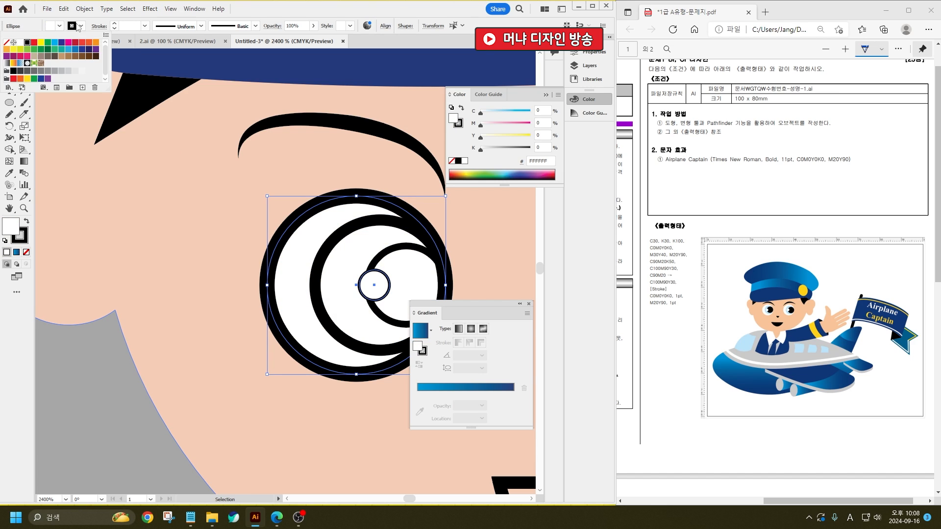
pyautogui.click(6, 44)
# - Fill the eye's iris circle with light blue, #BDF3FF
pyautogui.click(321, 252)
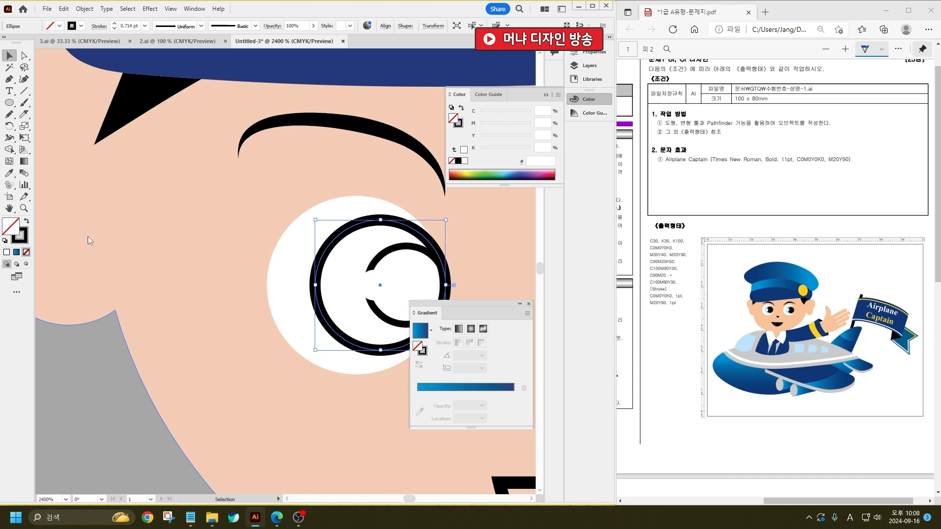
pyautogui.doubleClick(11, 227)
pyautogui.click(284, 303)
pyautogui.click(183, 252)
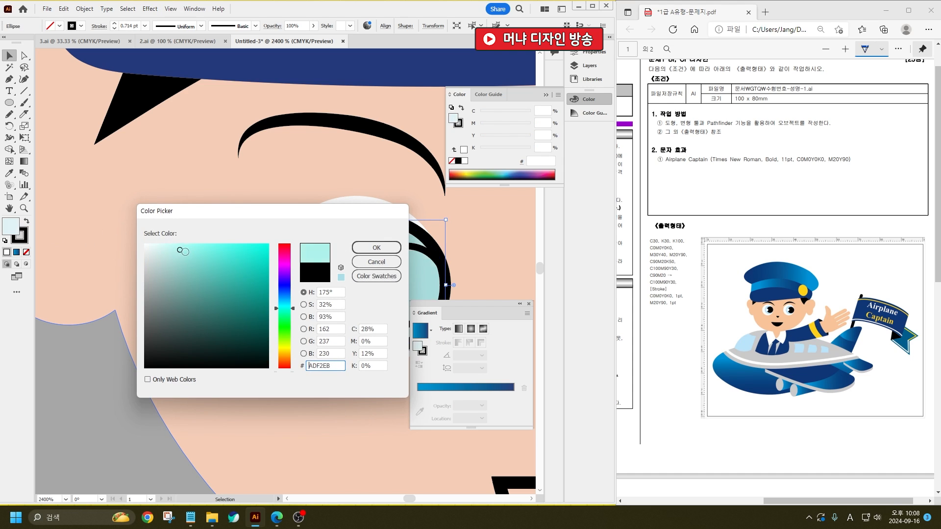
pyautogui.click(282, 302)
pyautogui.moveTo(172, 268); pyautogui.dragTo(177, 243)
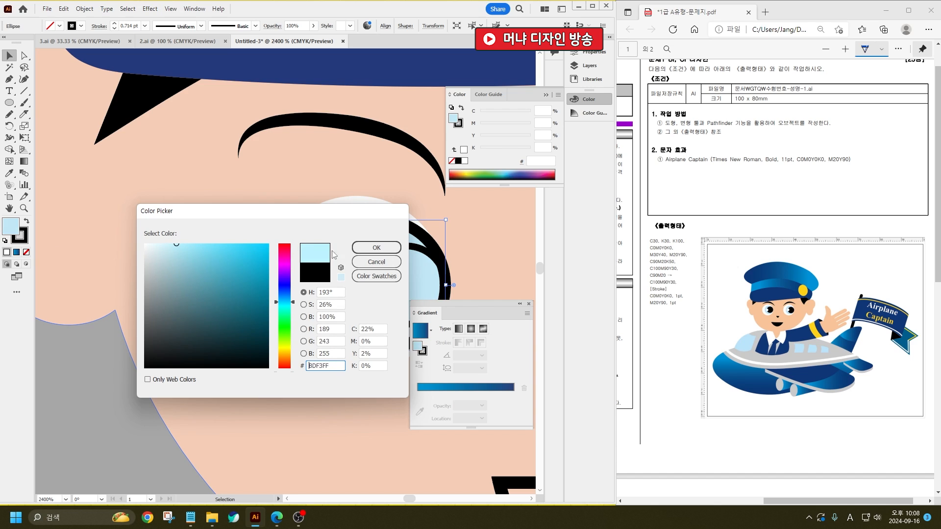
pyautogui.click(363, 250)
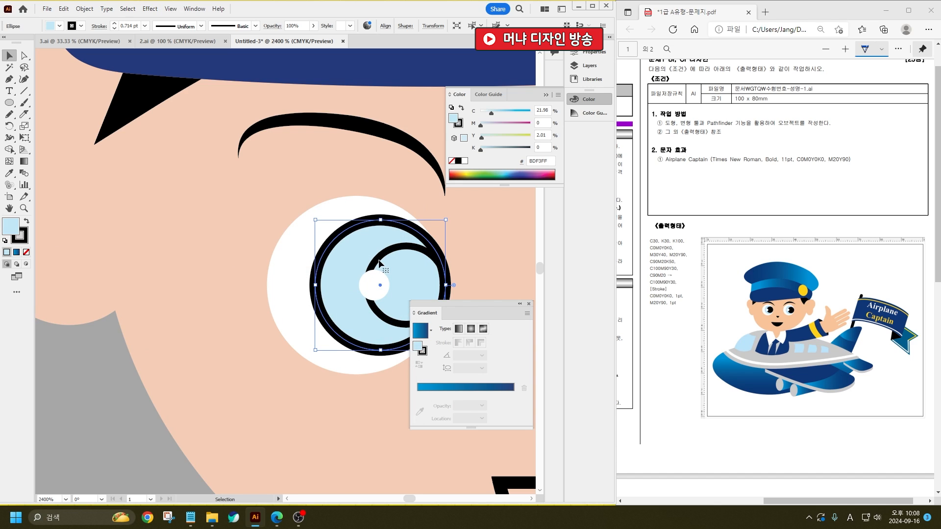
# - Fill the pupil circle with black in place of its outline, and remove the iris's outline
pyautogui.click(380, 265)
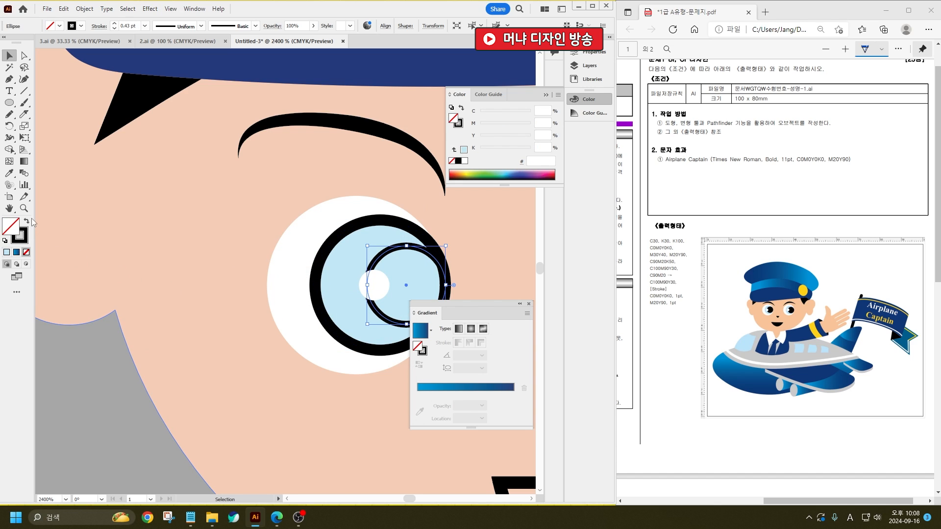
pyautogui.click(27, 222)
pyautogui.click(377, 277)
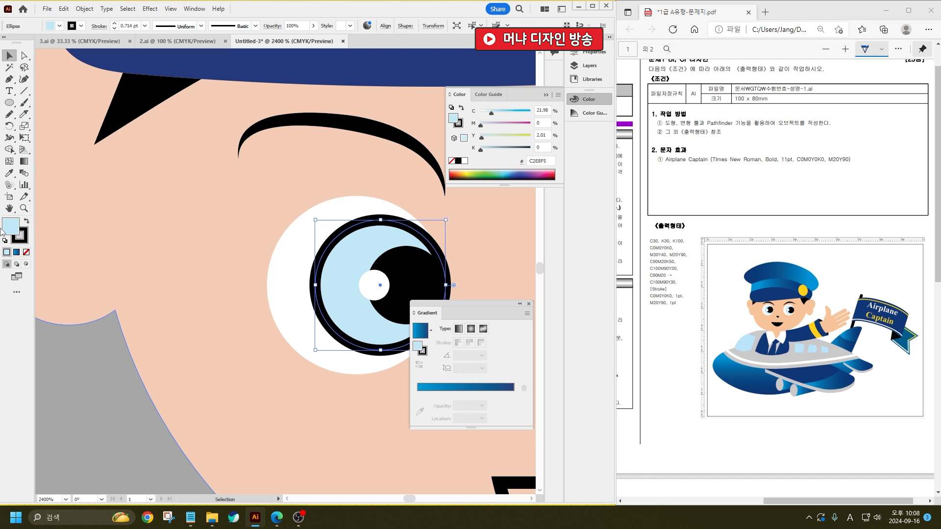
pyautogui.click(25, 242)
pyautogui.click(26, 251)
pyautogui.click(11, 227)
pyautogui.click(176, 369)
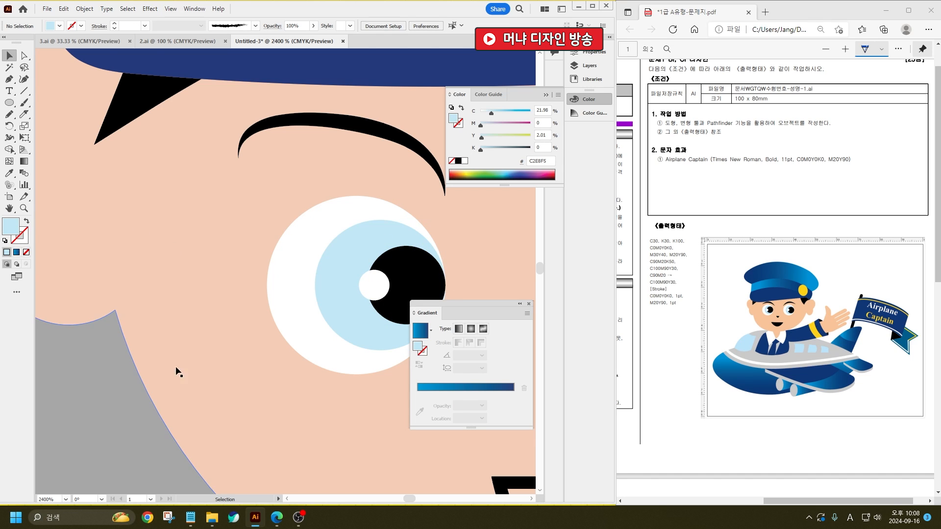
# - Select all the eye's circles in Outline view and place a copy of the eye on the other side of the face
pyautogui.scroll(-5, 146, 267)
pyautogui.hotkey('ctrl', 'y')
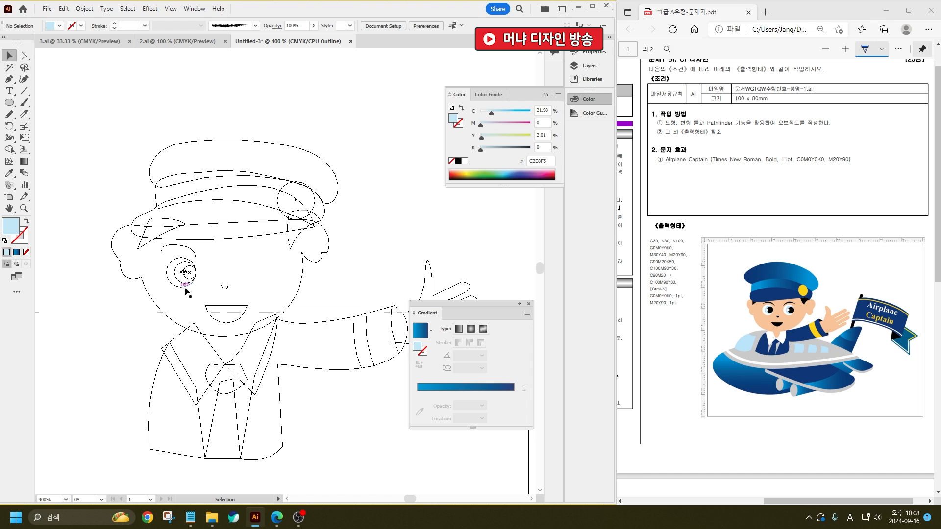
pyautogui.click(172, 278)
pyautogui.hotkey('ctrl', 'y')
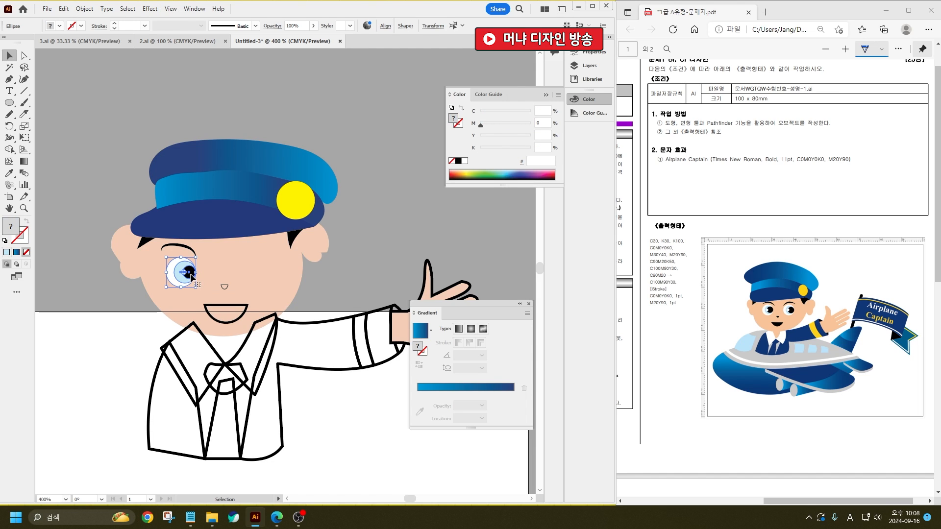
pyautogui.moveTo(191, 277); pyautogui.dragTo(269, 277)
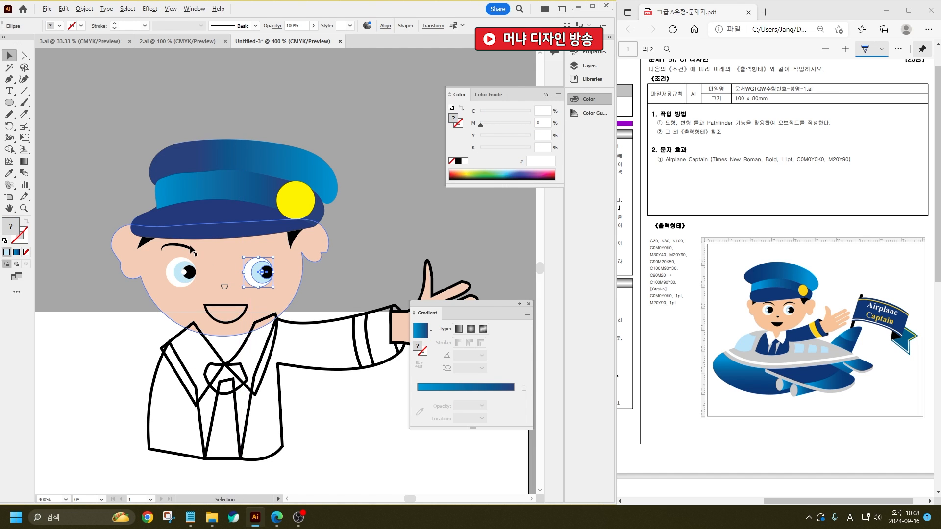
# - Place a mirrored copy of the eyebrow above the other eye and fill the nose and mouth with black in place of their outlines
pyautogui.moveTo(192, 250); pyautogui.dragTo(266, 258)
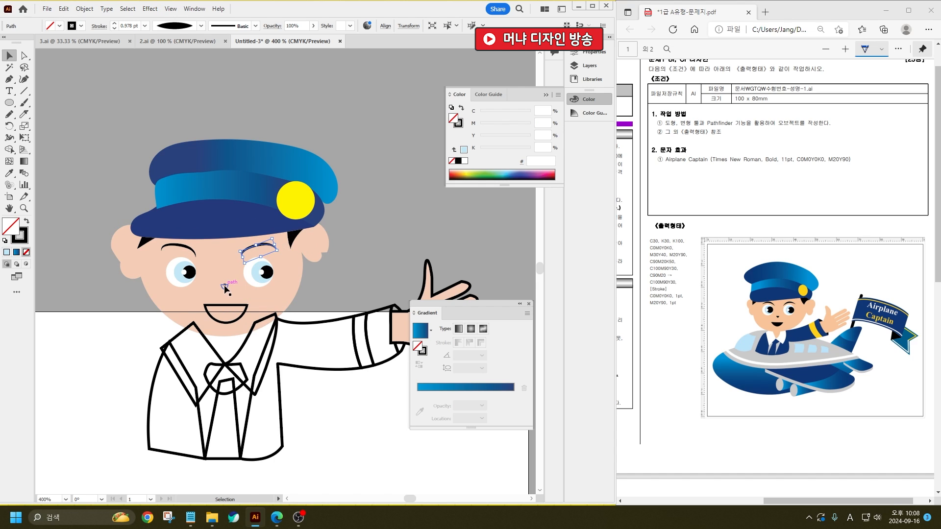
pyautogui.click(224, 286)
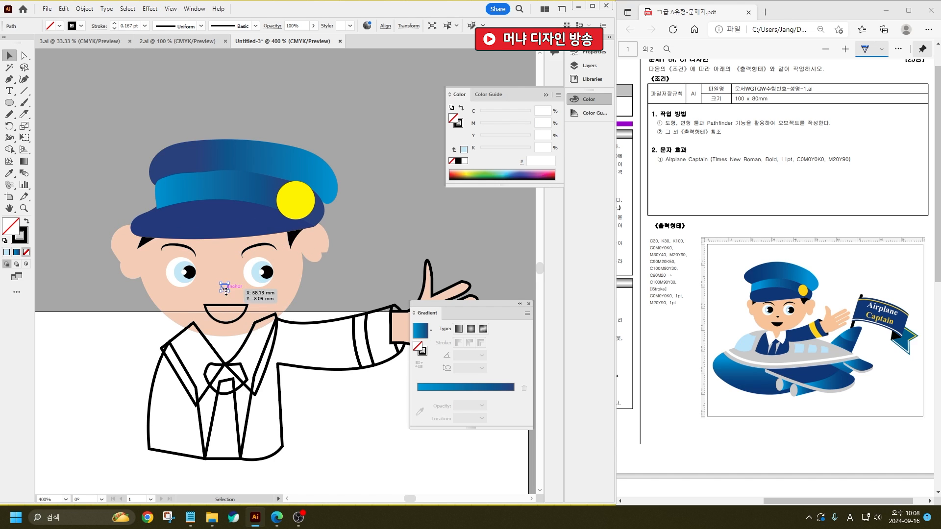
pyautogui.click(27, 221)
pyautogui.click(317, 322)
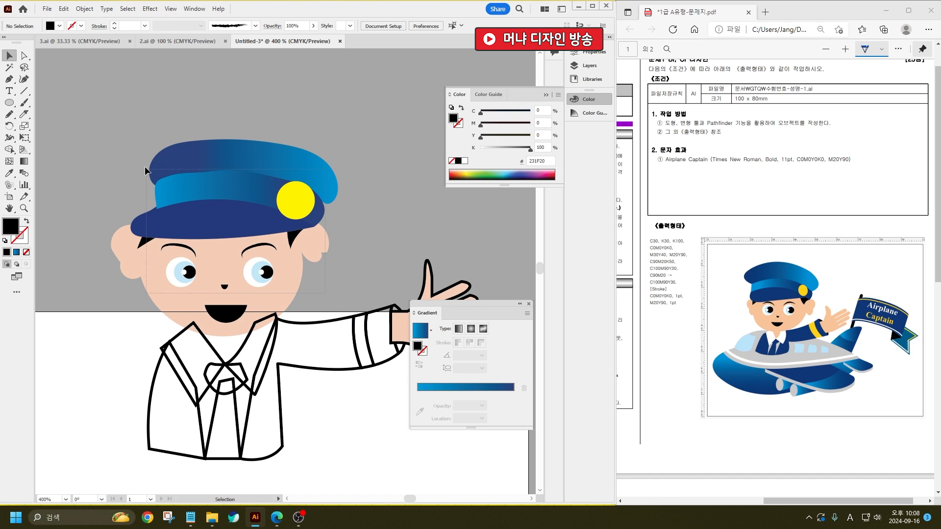
# - Scale down the cap, face, ears and hair together, group them and send the group behind the facial features
pyautogui.moveTo(325, 293); pyautogui.dragTo(145, 166)
pyautogui.click(347, 281)
pyautogui.moveTo(352, 245); pyautogui.dragTo(126, 182)
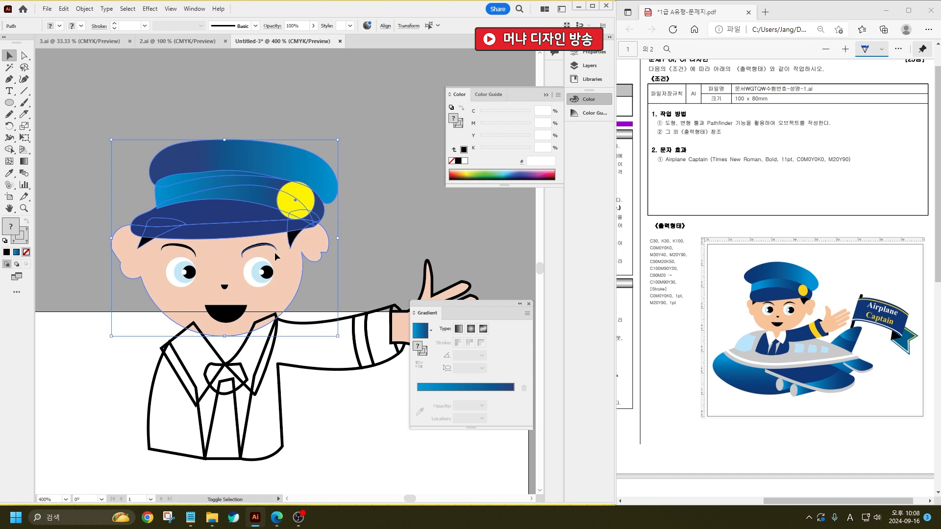
pyautogui.moveTo(337, 139); pyautogui.dragTo(325, 146)
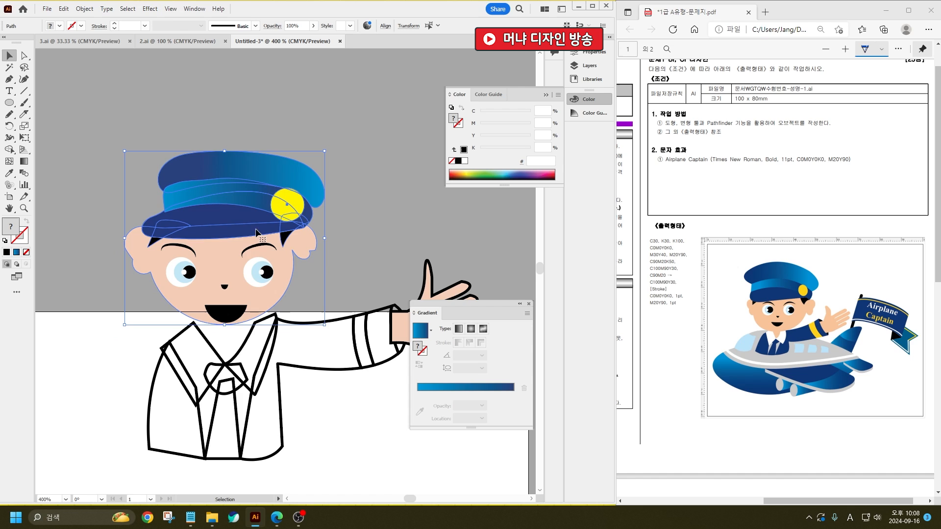
pyautogui.hotkey('ctrl', 'g')
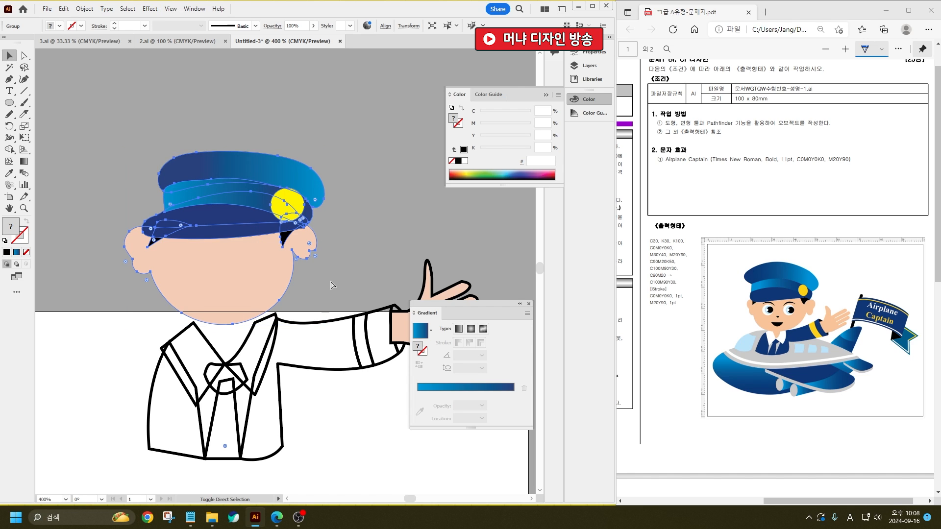
pyautogui.hotkey('ctrl', 'shift', '[')
pyautogui.click(377, 257)
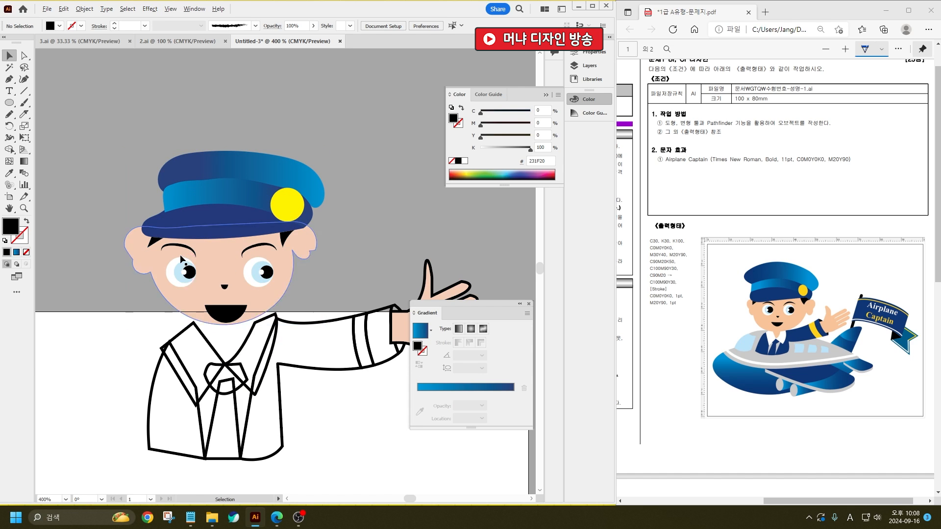
# - Select each eye's circles in Outline view, group them as separate eyes, and return to Preview
pyautogui.scroll(2, 178, 252)
pyautogui.click(188, 292)
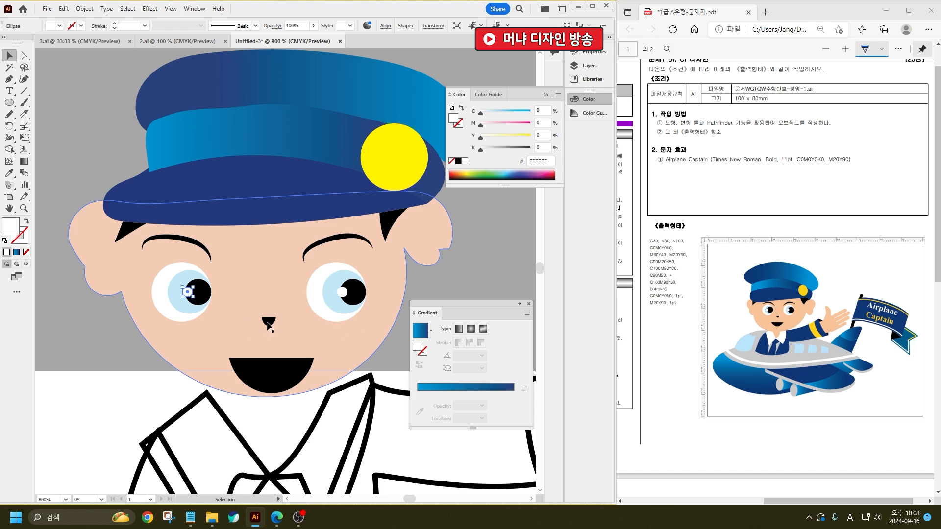
pyautogui.hotkey('ctrl', 'y')
pyautogui.moveTo(220, 328); pyautogui.dragTo(157, 274)
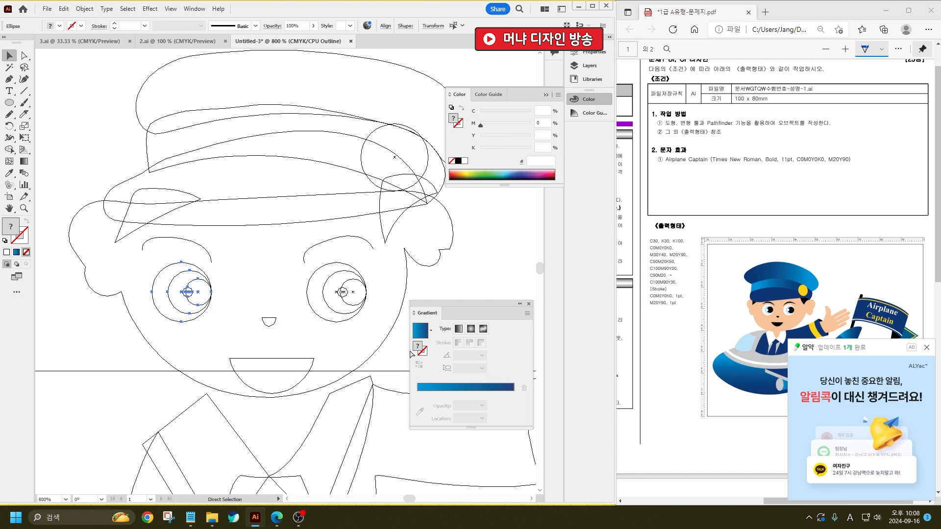
pyautogui.moveTo(373, 322); pyautogui.dragTo(312, 280)
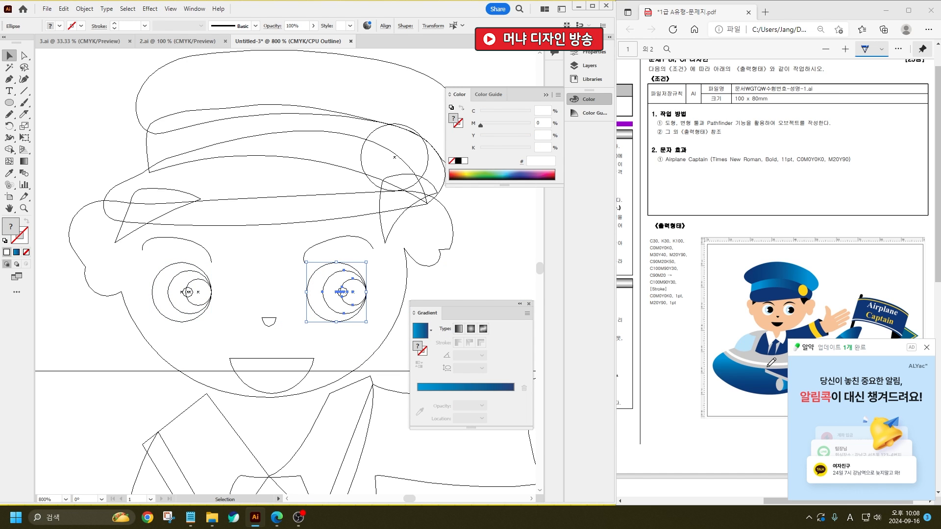
pyautogui.hotkey('ctrl', 'g')
pyautogui.click(926, 347)
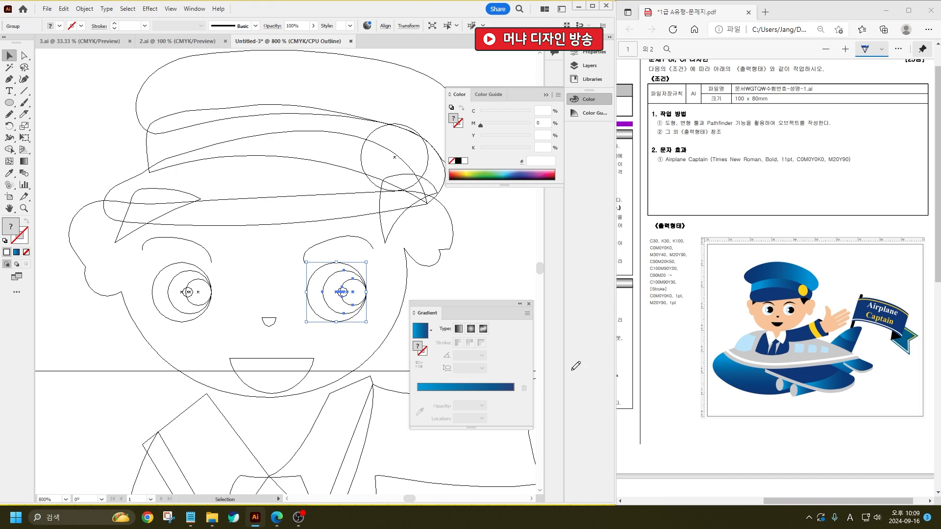
pyautogui.click(237, 279)
pyautogui.hotkey('ctrl', 'y')
# - Reposition both eyes, both eyebrows, the nose and the mouth higher and closer together on the face
pyautogui.moveTo(203, 289); pyautogui.dragTo(221, 273)
pyautogui.moveTo(189, 238); pyautogui.dragTo(211, 235)
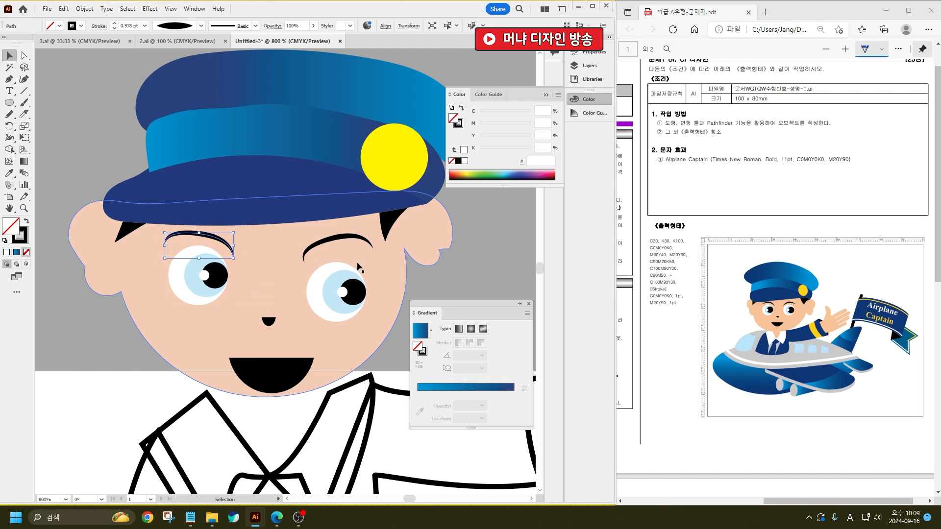
pyautogui.moveTo(335, 292); pyautogui.dragTo(313, 276)
pyautogui.moveTo(340, 237); pyautogui.dragTo(315, 231)
pyautogui.moveTo(269, 321); pyautogui.dragTo(260, 307)
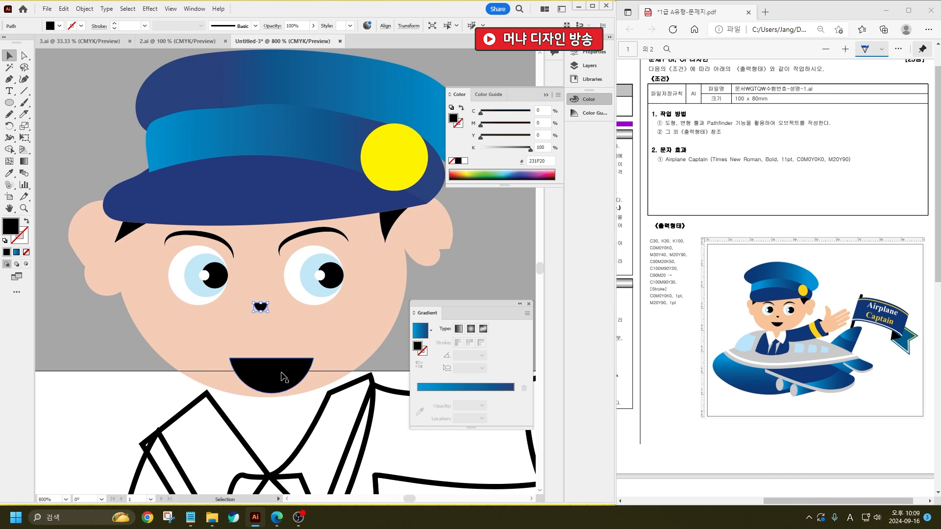
pyautogui.moveTo(279, 372); pyautogui.dragTo(275, 353)
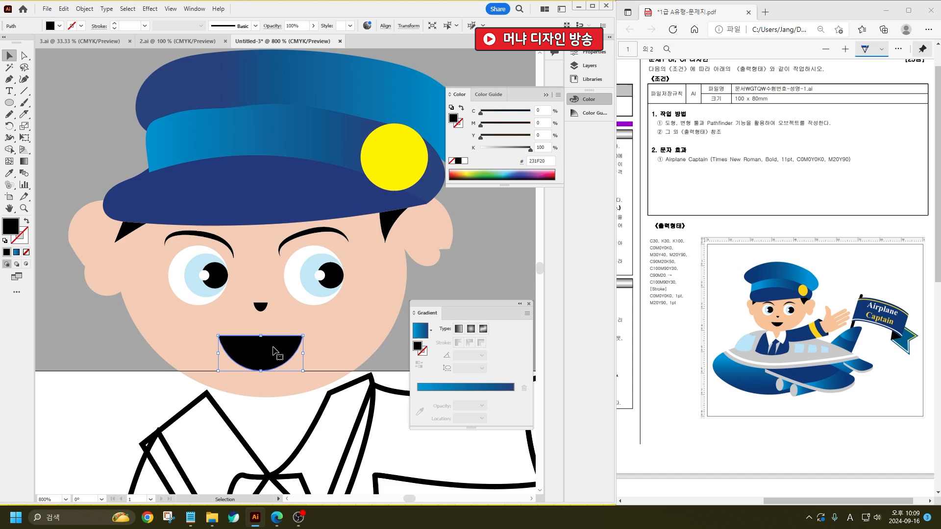
pyautogui.hotkey('ctrl', '-')
# - Select the whole head with its facial features and move it slightly down onto the collar
pyautogui.click(253, 255)
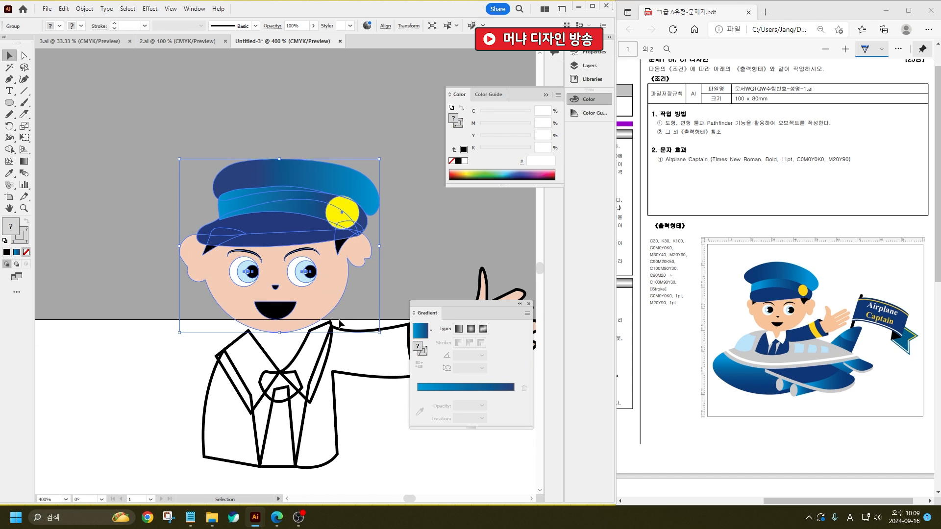
pyautogui.click(381, 301)
pyautogui.moveTo(304, 290)
pyautogui.mouseDown()
pyautogui.moveTo(304, 307)
pyautogui.moveTo(306, 279)
pyautogui.mouseUp()
pyautogui.click(424, 284)
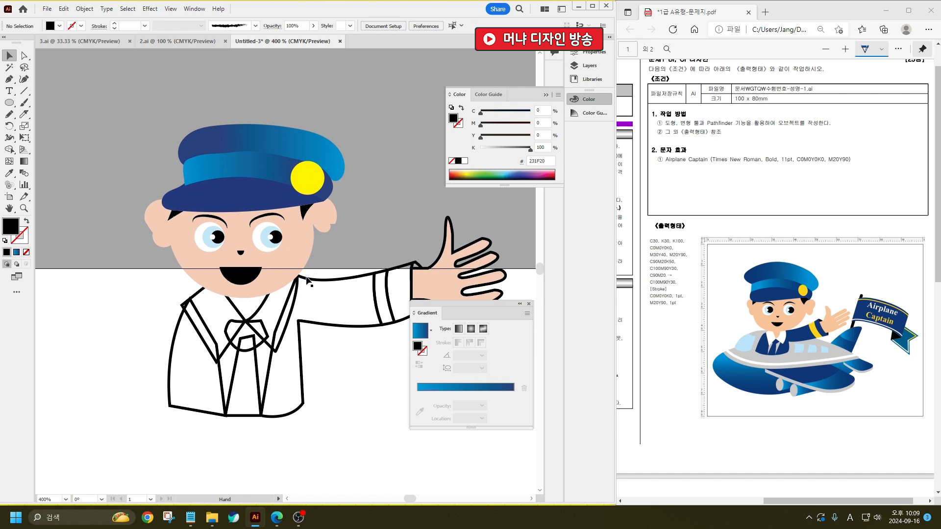
# - Fill both halves of the jacket and its sleeve with the cap brim's navy, #25397A, using the Eyedropper
pyautogui.click(211, 337)
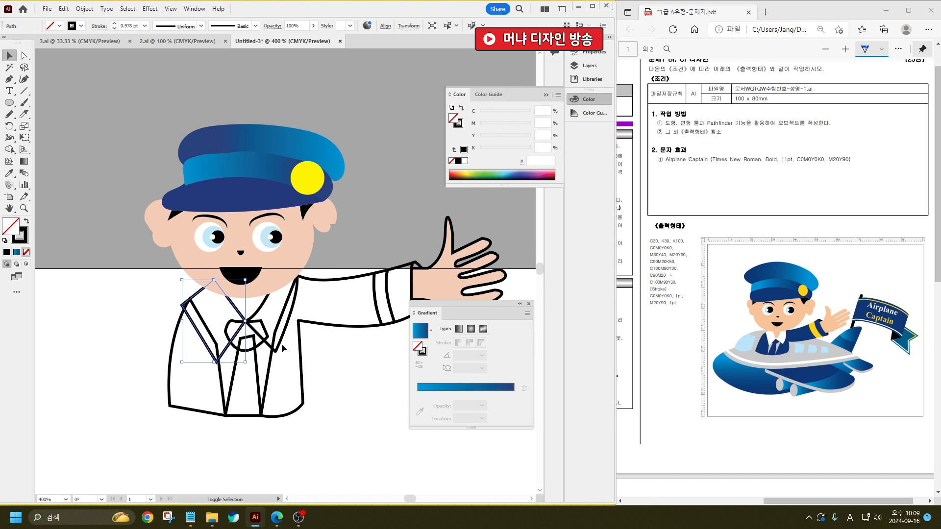
pyautogui.click(163, 337)
pyautogui.click(9, 174)
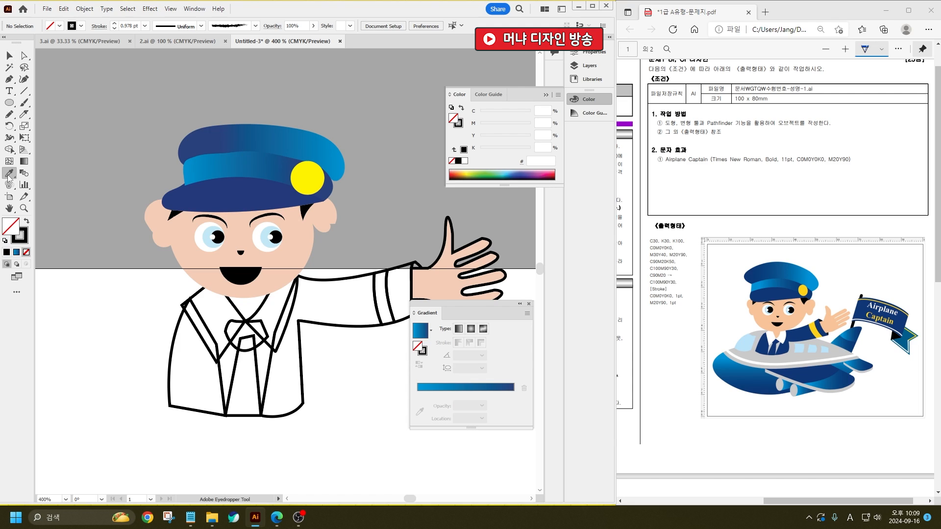
pyautogui.click(223, 206)
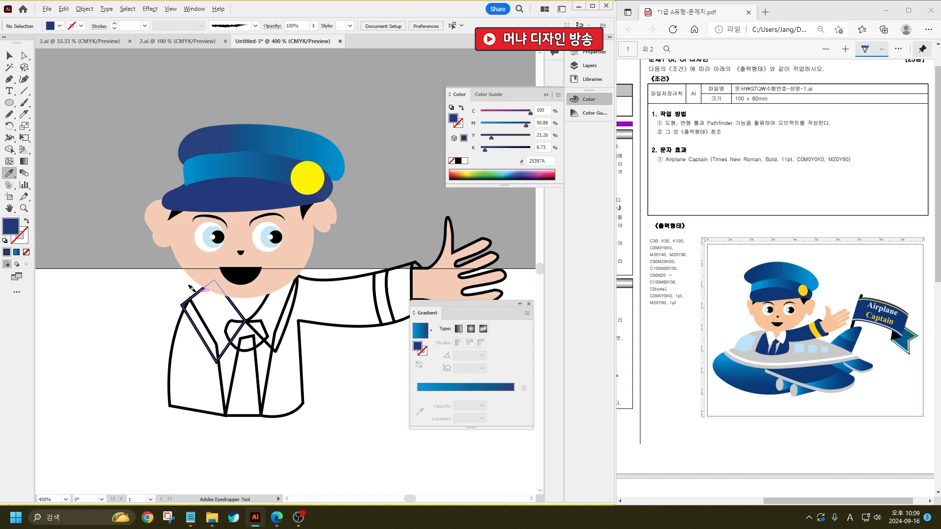
pyautogui.keyDown('alt'); pyautogui.click(187, 314); pyautogui.keyUp('alt')
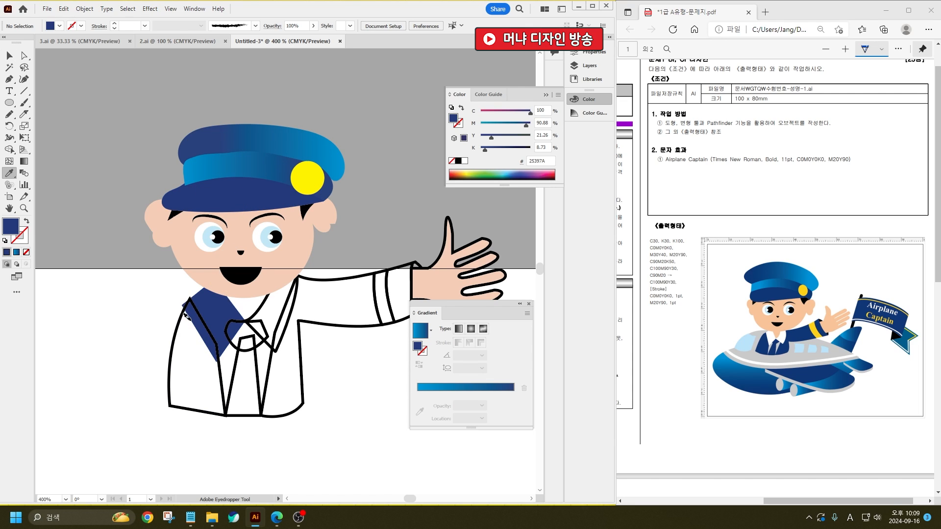
pyautogui.hotkey('ctrl', 'z')
pyautogui.keyDown('alt'); pyautogui.click(171, 337); pyautogui.keyUp('alt')
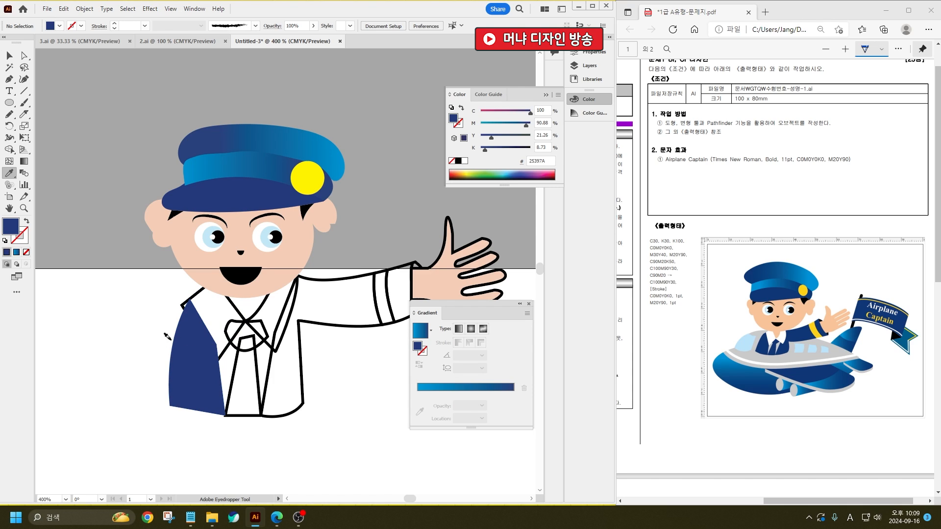
pyautogui.keyDown('alt'); pyautogui.click(299, 378); pyautogui.keyUp('alt')
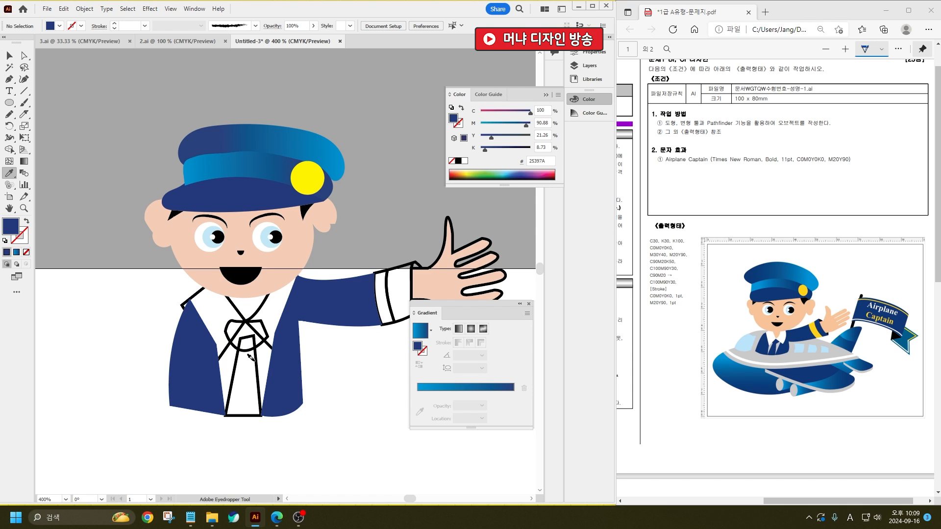
# - Apply the same navy to the tie's knot and tail and to the sleeve's cuff pieces
pyautogui.keyDown('alt'); pyautogui.click(253, 344); pyautogui.keyUp('alt')
pyautogui.keyDown('alt'); pyautogui.click(254, 339); pyautogui.keyUp('alt')
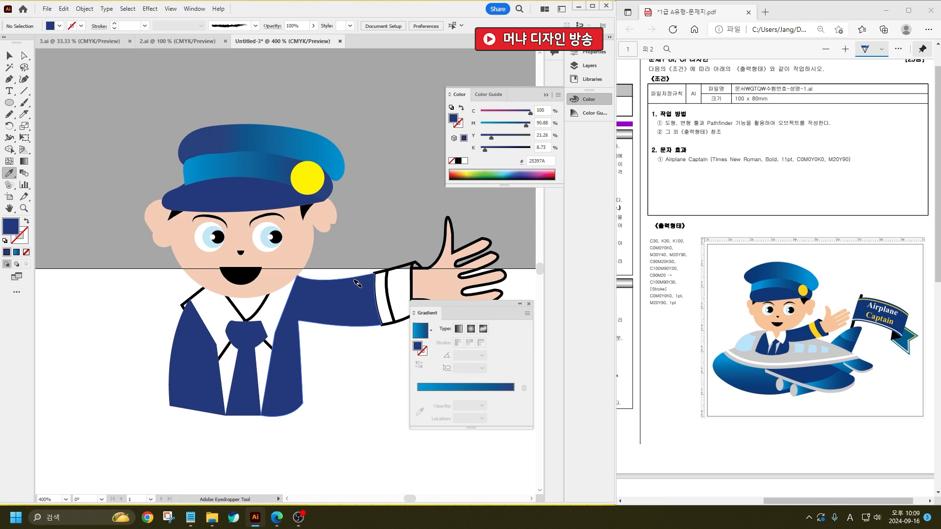
pyautogui.keyDown('alt'); pyautogui.click(390, 266); pyautogui.keyUp('alt')
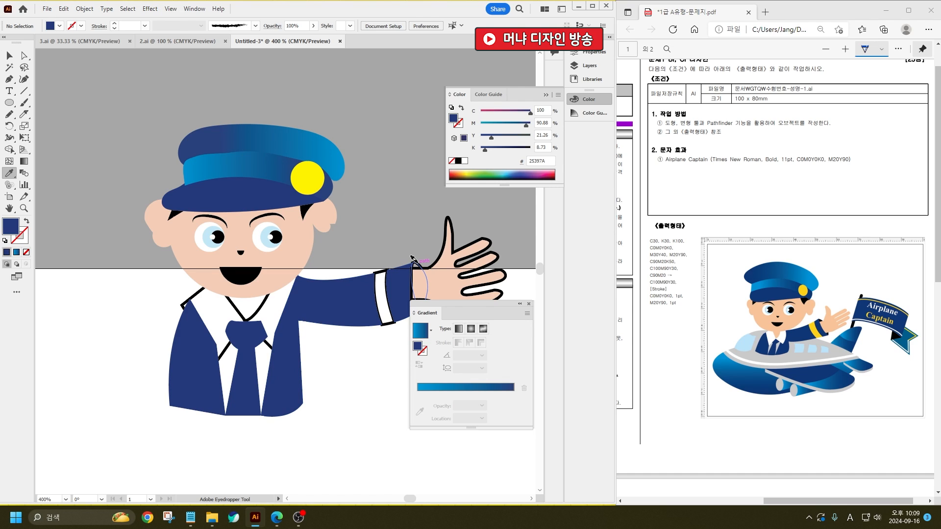
pyautogui.keyDown('alt'); pyautogui.click(413, 265); pyautogui.keyUp('alt')
# - Fill the sleeve stripe with the cap badge's yellow, #FFF200
pyautogui.scroll(-2, 395, 250)
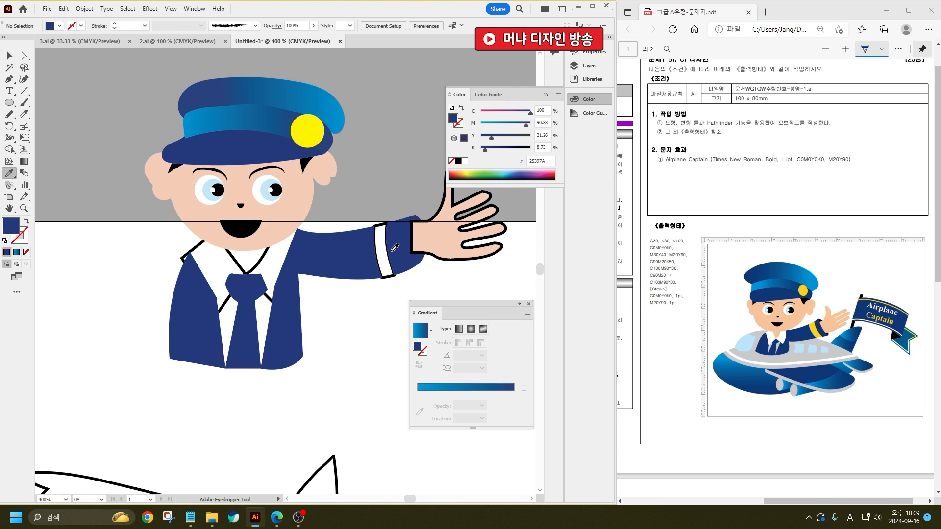
pyautogui.scroll(1, 394, 247)
pyautogui.click(305, 144)
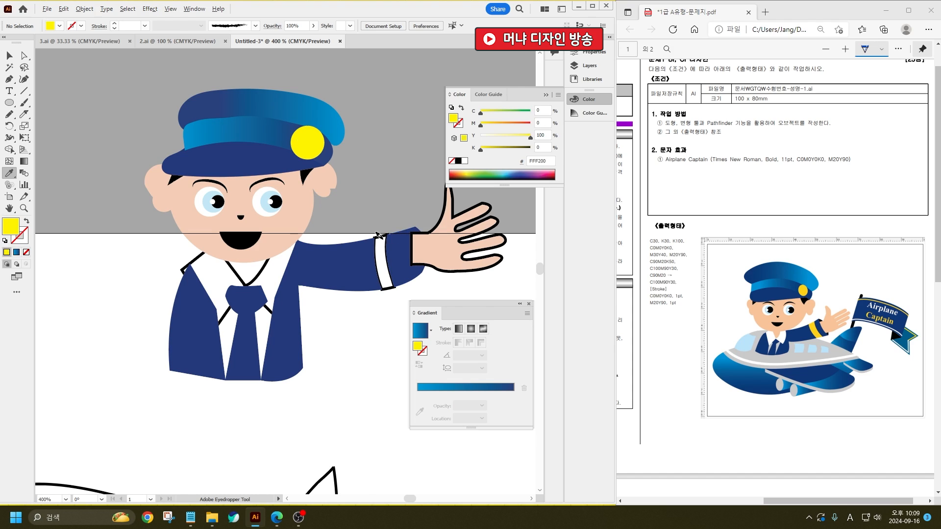
pyautogui.keyDown('alt'); pyautogui.click(377, 234); pyautogui.keyUp('alt')
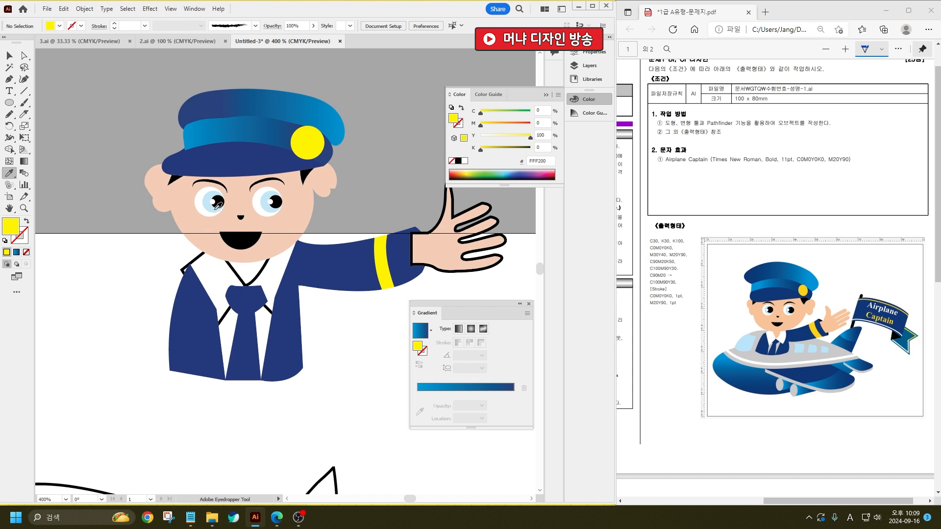
# - Fill both shirt collar pieces with the white of the eye and remove their outlines
pyautogui.click(198, 203)
pyautogui.keyDown('alt'); pyautogui.click(208, 275); pyautogui.keyUp('alt')
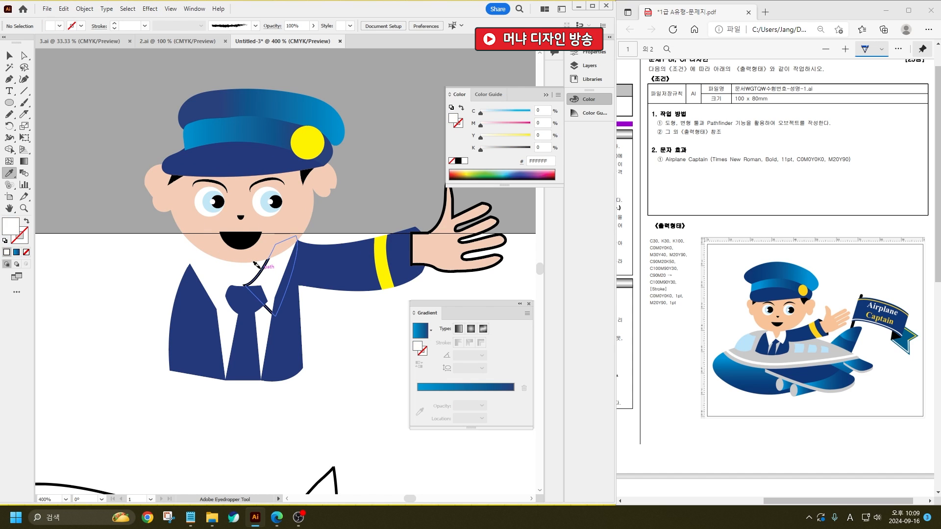
pyautogui.keyDown('alt'); pyautogui.click(262, 310); pyautogui.keyUp('alt')
# - Draw an ellipse over the neck, fill it with the face's skin colour, #F1CCB7, and send it behind the collar and mouth
pyautogui.click(9, 103)
pyautogui.moveTo(214, 236); pyautogui.dragTo(273, 300)
pyautogui.click(9, 173)
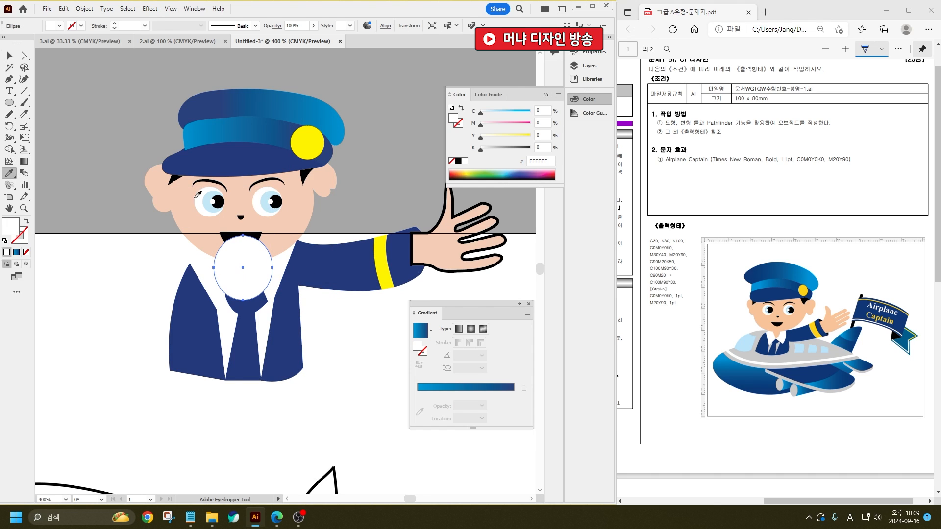
pyautogui.click(195, 225)
pyautogui.hotkey('ctrl', '[')
pyautogui.hotkey('ctrl', '[')
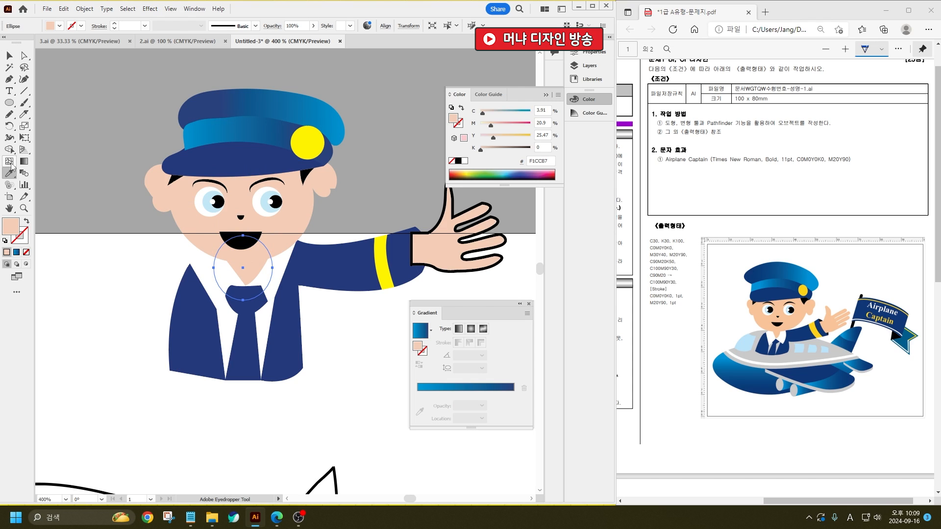
# - Draw a closed six-sided shape with the Pen tool over the shirt area, from the mouth down to the jacket's lower edge
pyautogui.click(9, 79)
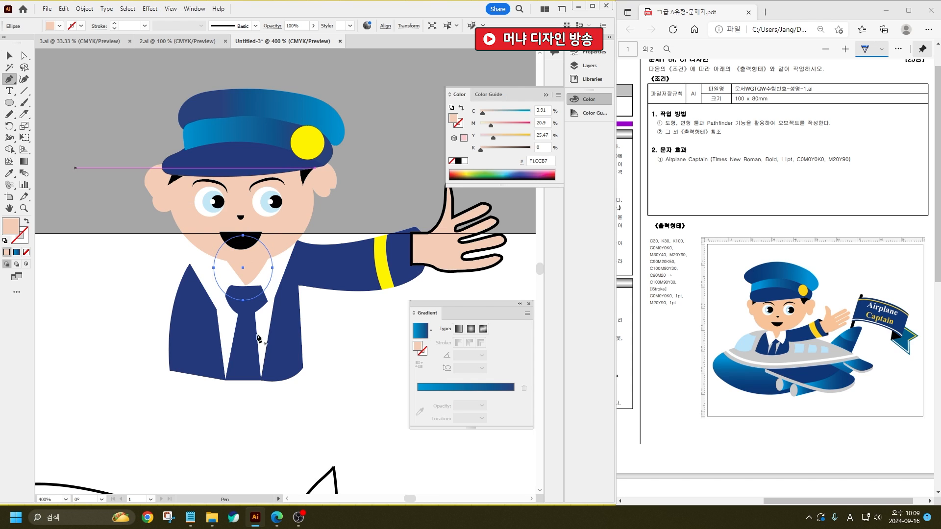
pyautogui.click(268, 381)
pyautogui.click(224, 383)
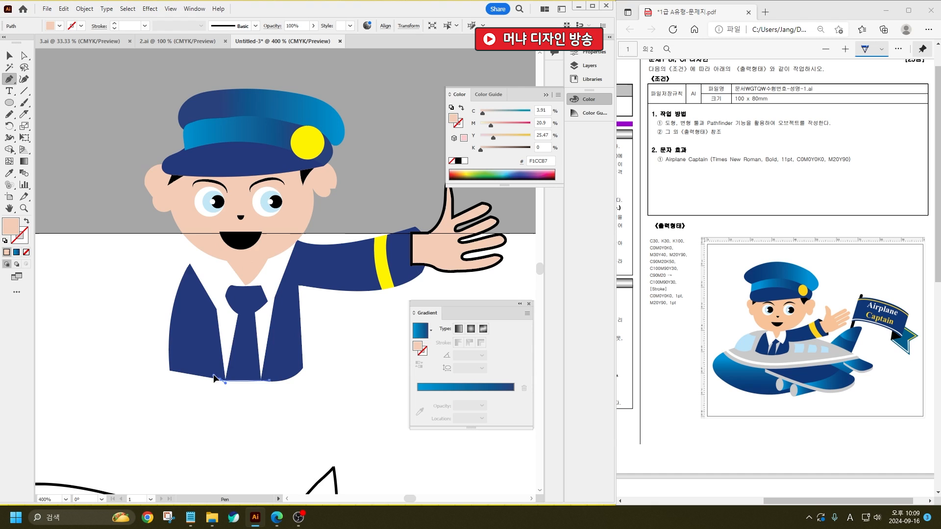
pyautogui.click(198, 308)
pyautogui.click(225, 232)
pyautogui.click(272, 232)
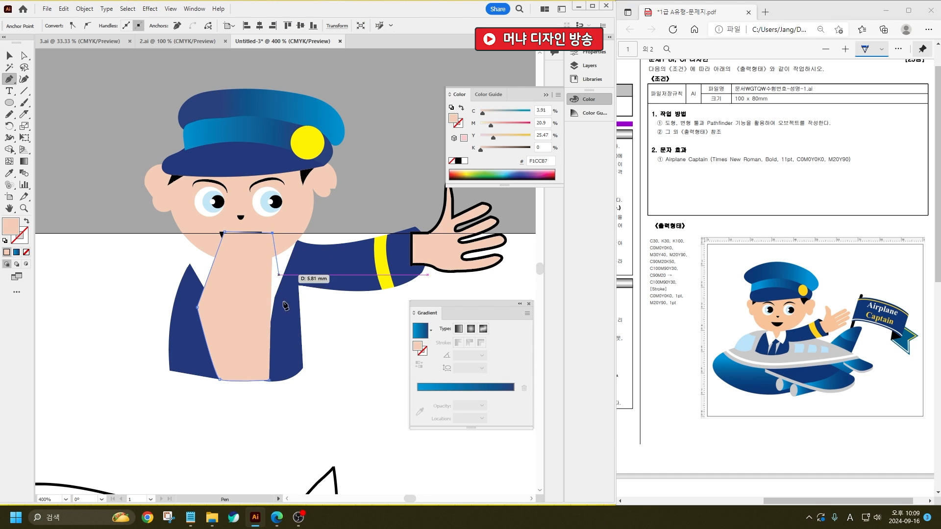
pyautogui.click(288, 319)
pyautogui.click(269, 379)
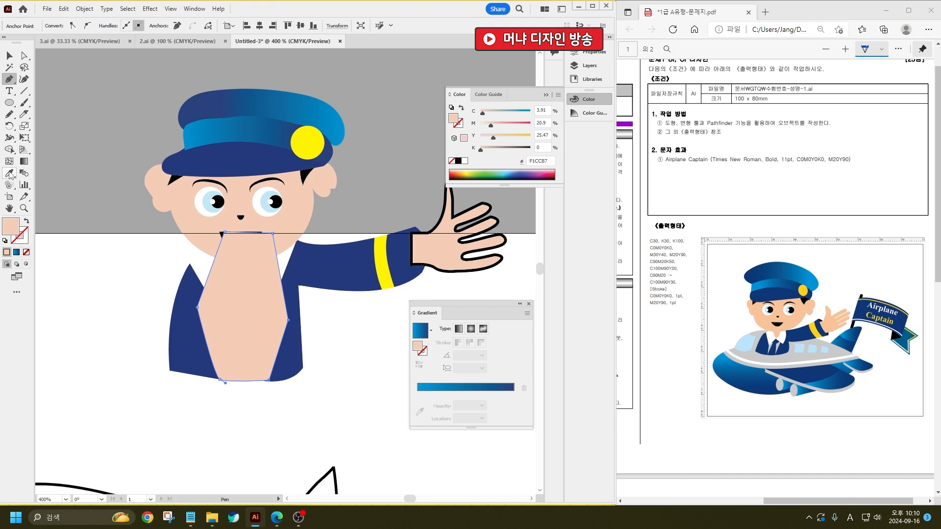
pyautogui.press('v')
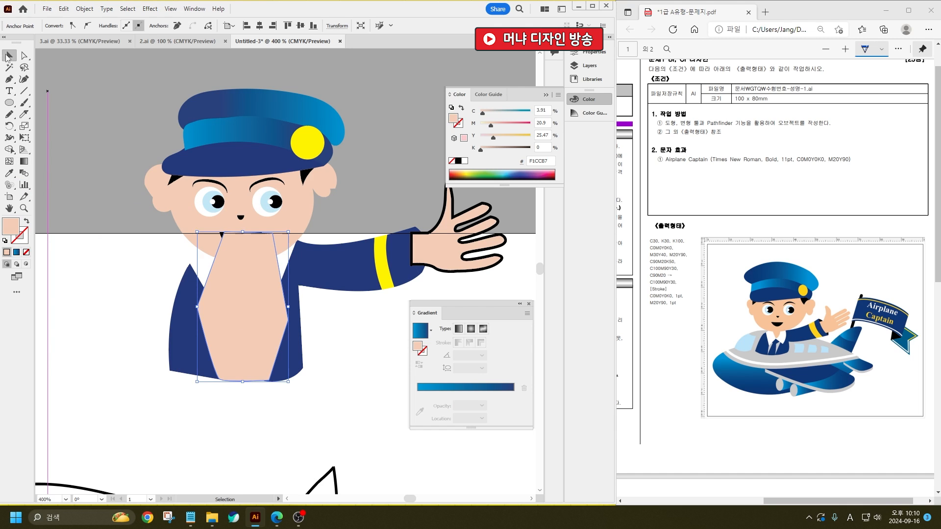
# - Fill the six-sided shirt shape with 30% black grey, #BCBEC0, and send it to the back behind the jacket and tie
pyautogui.click(59, 26)
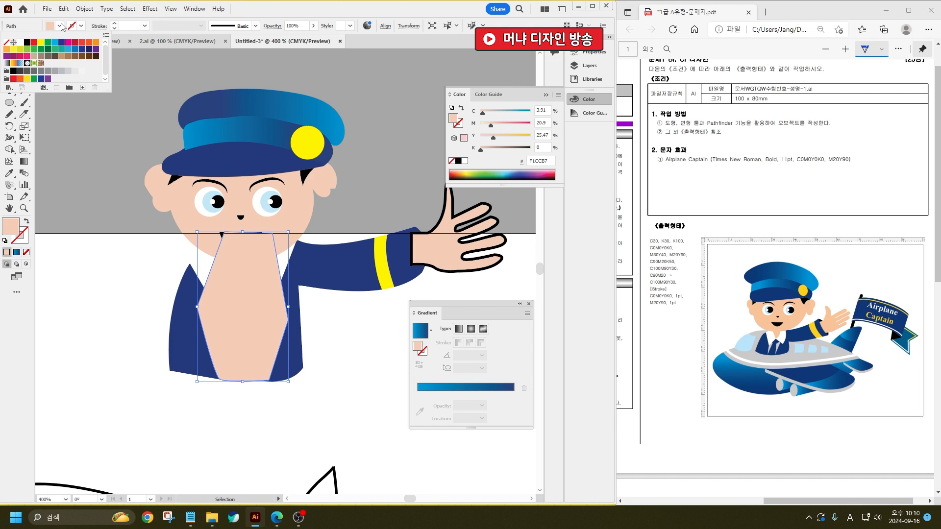
pyautogui.click(65, 73)
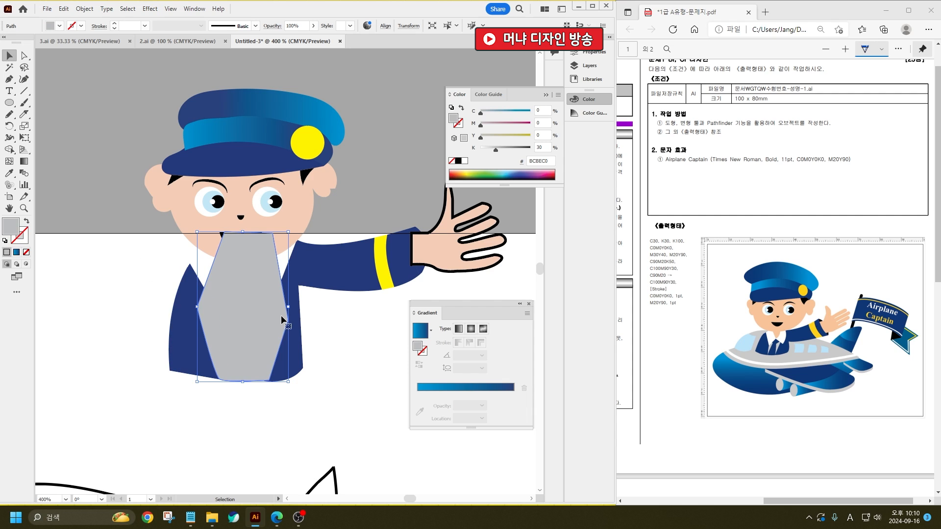
pyautogui.press('ctrl')
pyautogui.hotkey('ctrl', 'o')
pyautogui.press('Escape')
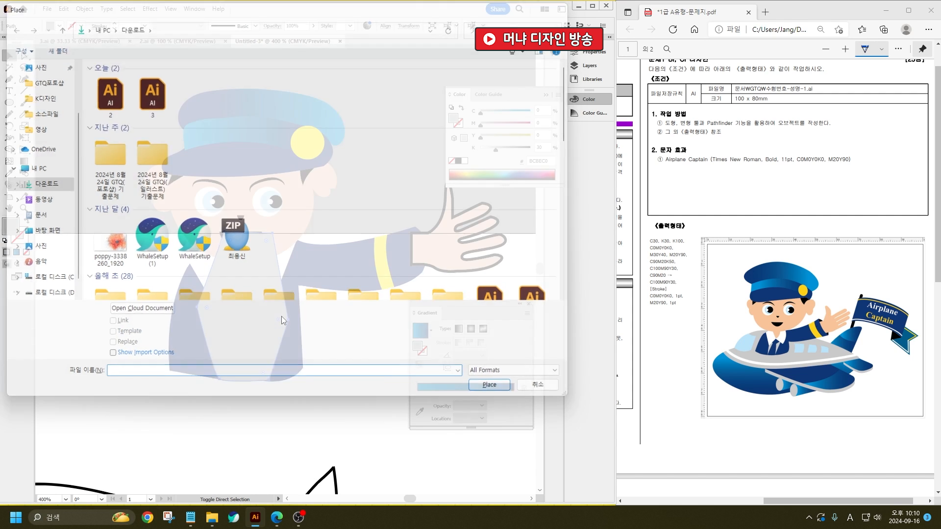
pyautogui.hotkey('ctrl', 'shift', '[')
pyautogui.click(319, 393)
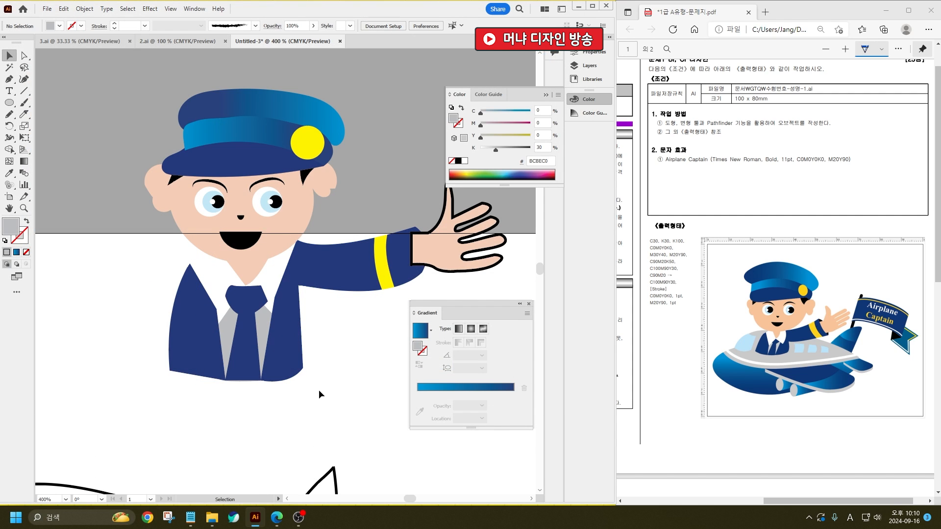
# - Send the tie knot, the tie and the grey shirt shape to the back, behind the white collar and jacket
pyautogui.click(278, 328)
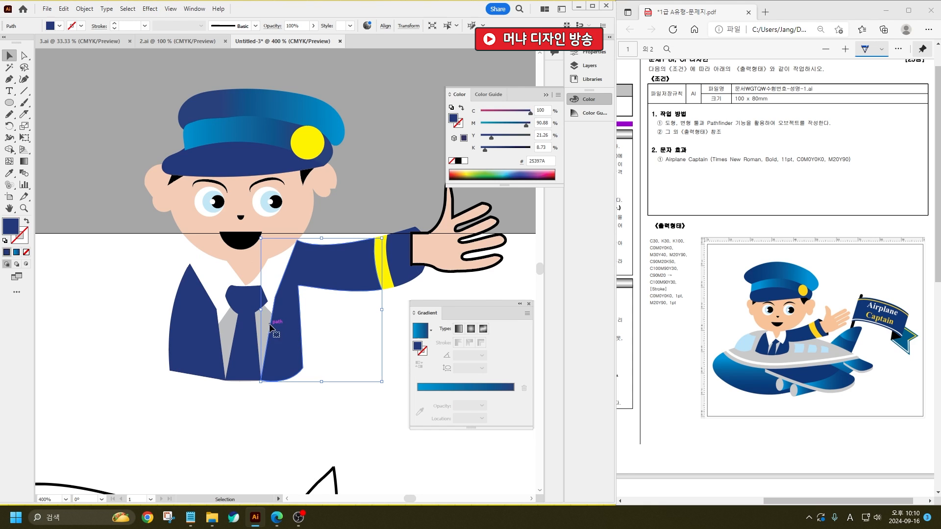
pyautogui.click(266, 305)
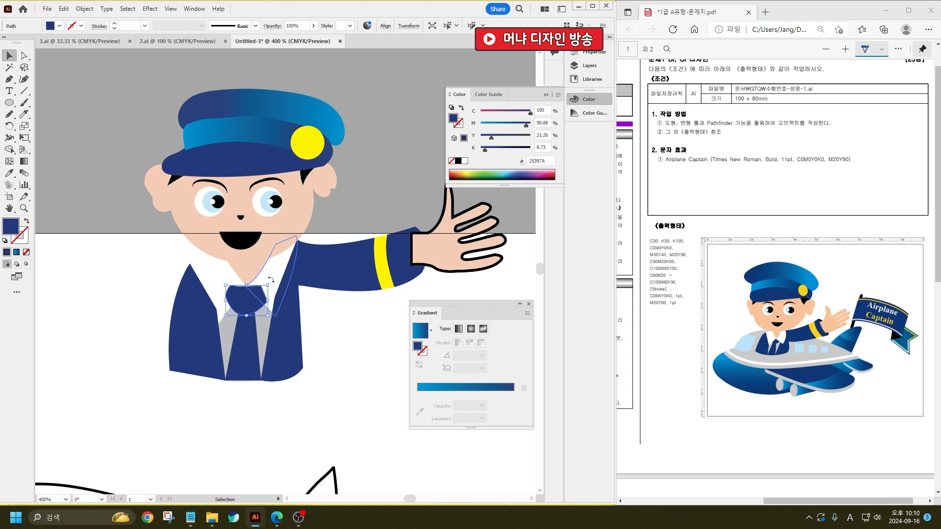
pyautogui.keyDown('shift'); pyautogui.click(254, 316); pyautogui.keyUp('shift')
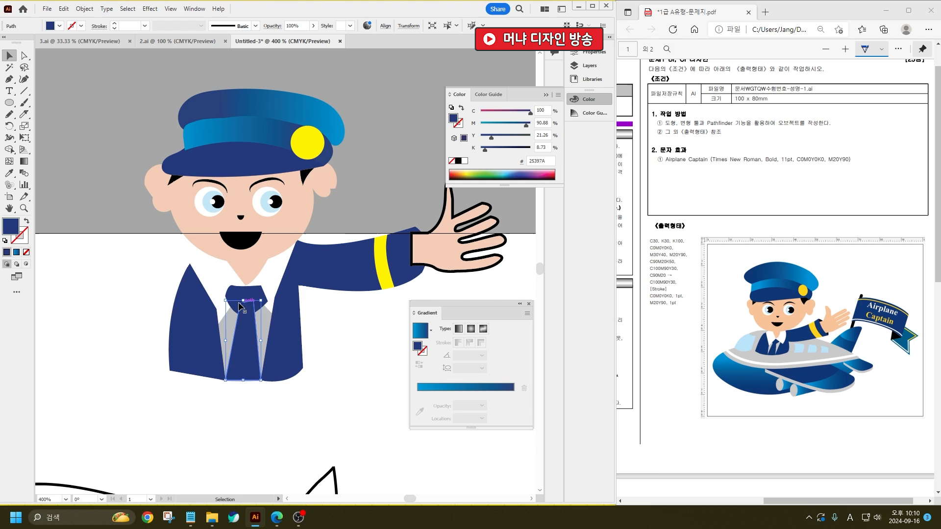
pyautogui.keyDown('shift'); pyautogui.click(260, 328); pyautogui.keyUp('shift')
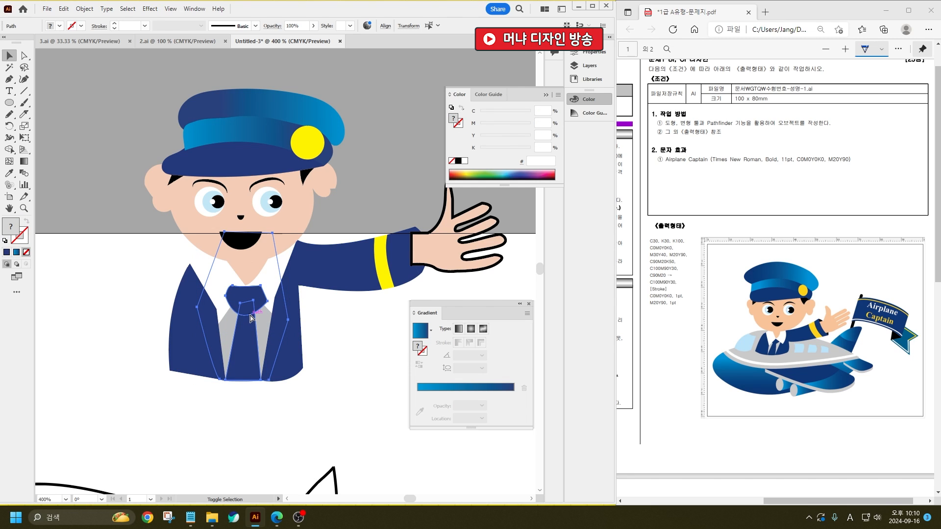
pyautogui.hotkey('ctrl', 'shift', '[')
# - Restack the neck ellipse so it lies behind the collar and tie but in front of the grey shirt shape
pyautogui.click(252, 262)
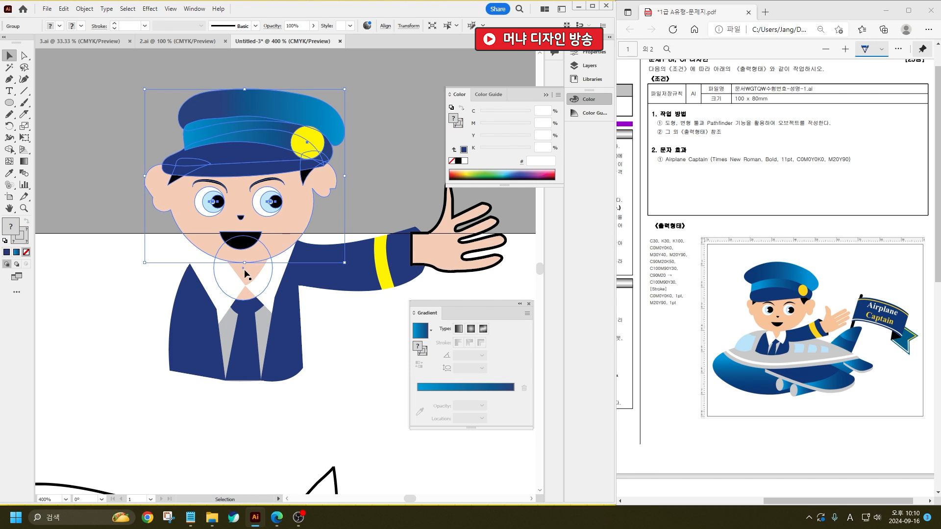
pyautogui.click(246, 274)
pyautogui.hotkey('ctrl', 'shift', '[')
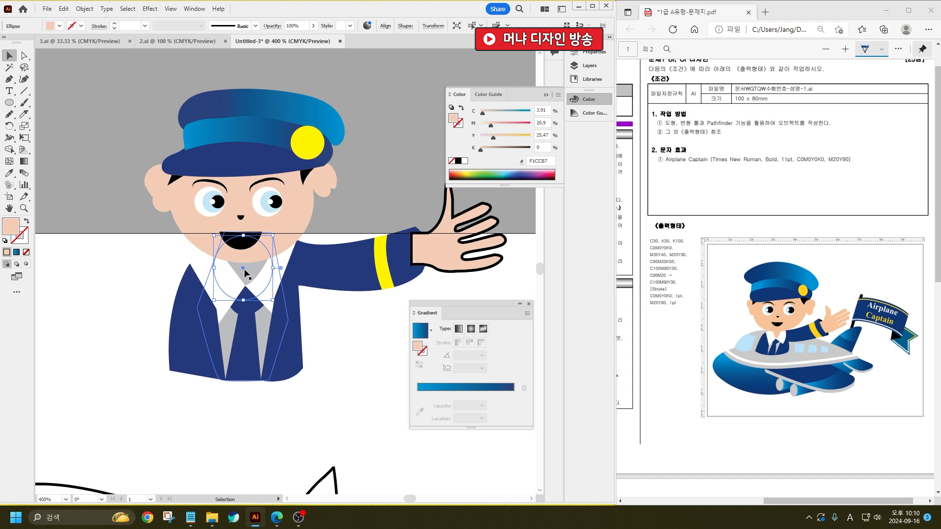
pyautogui.hotkey('ctrl', ']')
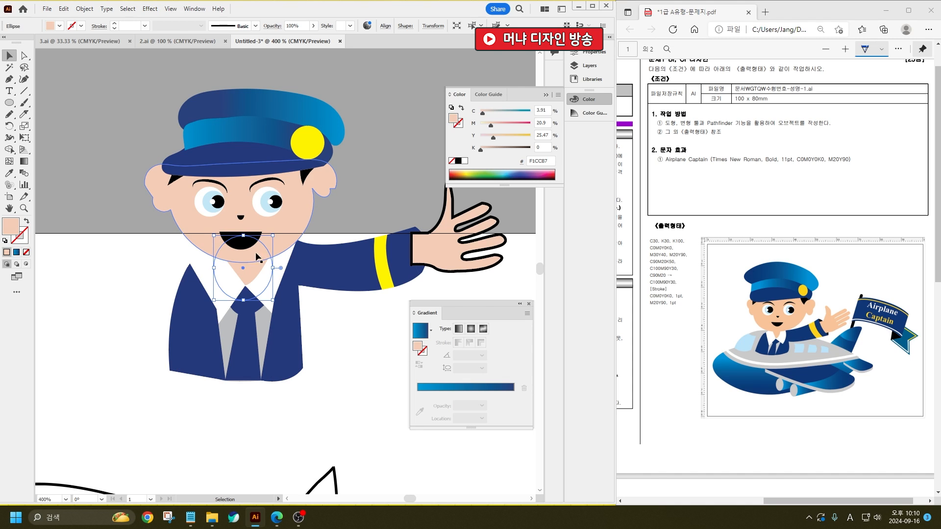
# - Remove the black outline from the skin-coloured waving hand
pyautogui.click(441, 245)
pyautogui.click(79, 26)
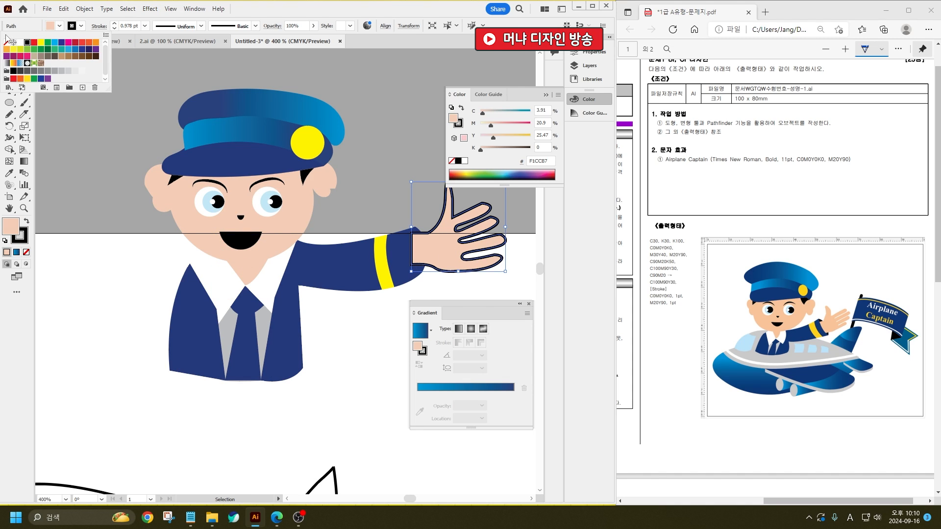
pyautogui.click(7, 46)
# - Fill the inner ellipse at the end of the sleeve with a darker navy, C 100, M 94.8, Y 32.08, K 28.27
pyautogui.click(419, 289)
pyautogui.click(418, 274)
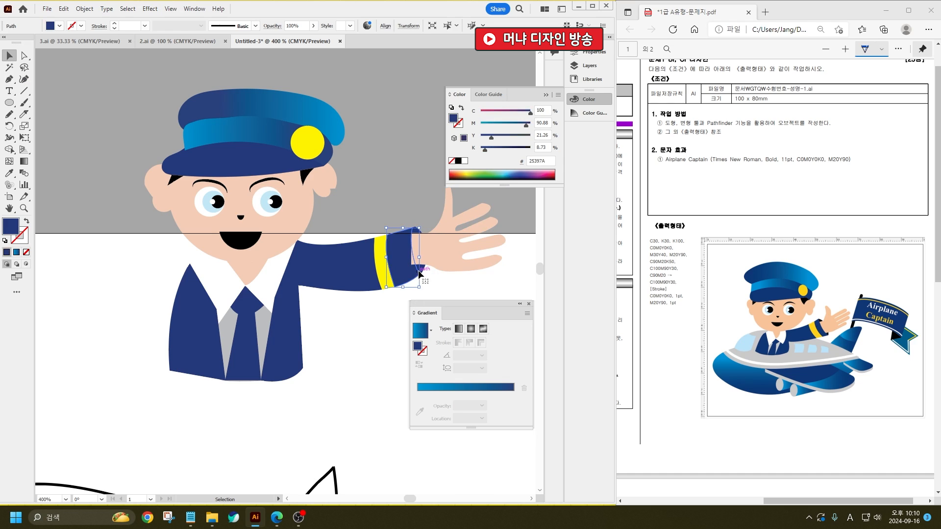
pyautogui.click(424, 273)
pyautogui.doubleClick(14, 230)
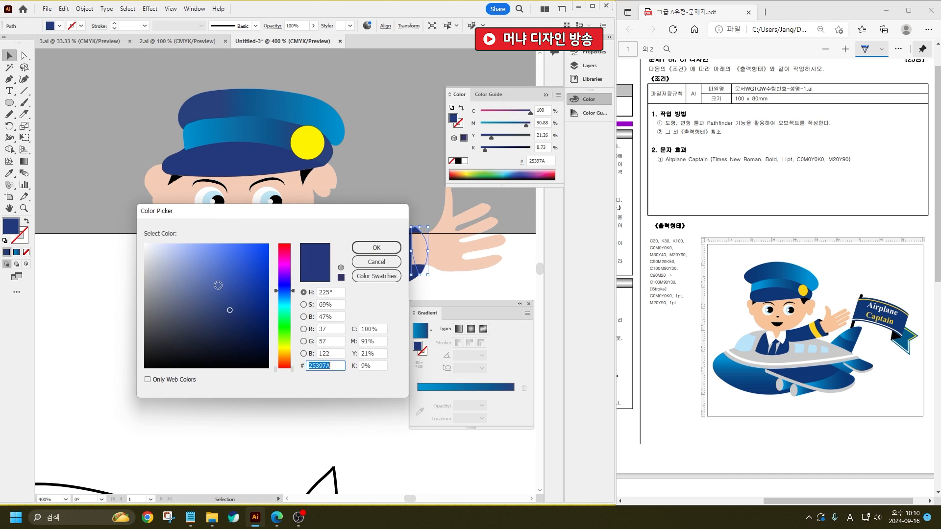
pyautogui.click(257, 323)
pyautogui.click(376, 248)
pyautogui.click(460, 292)
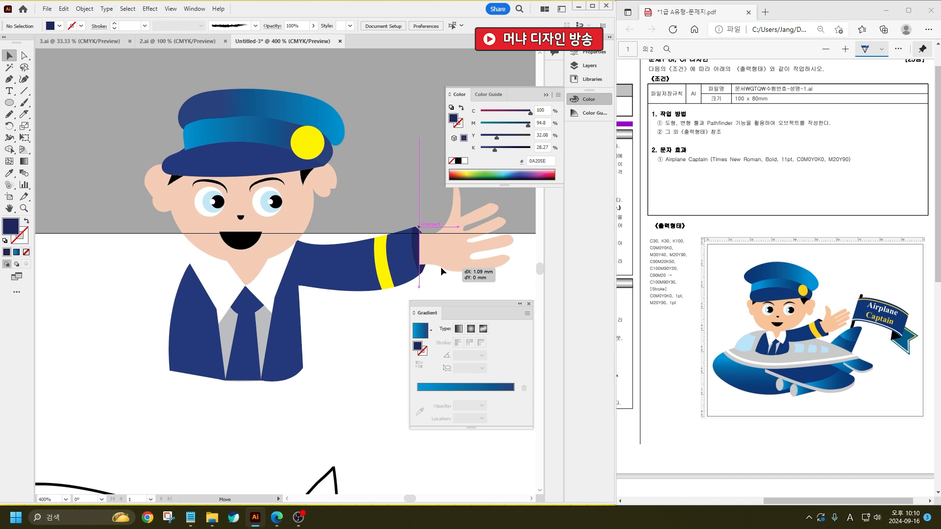
# - Fit the hand into the cuff by shifting it about 1 mm outward, sending it one level back and rotating it about 10° counterclockwise
pyautogui.click(463, 246)
pyautogui.scroll(4, 463, 246)
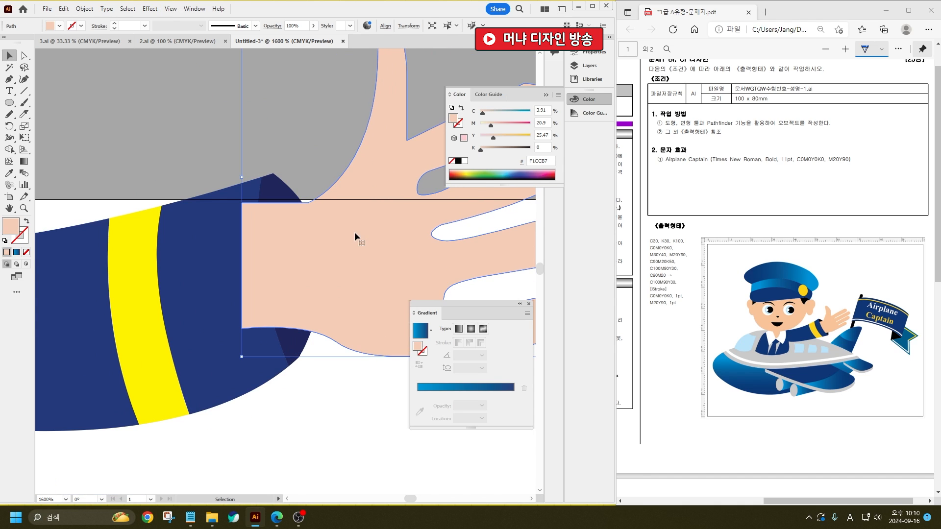
pyautogui.hotkey('ctrl', '[')
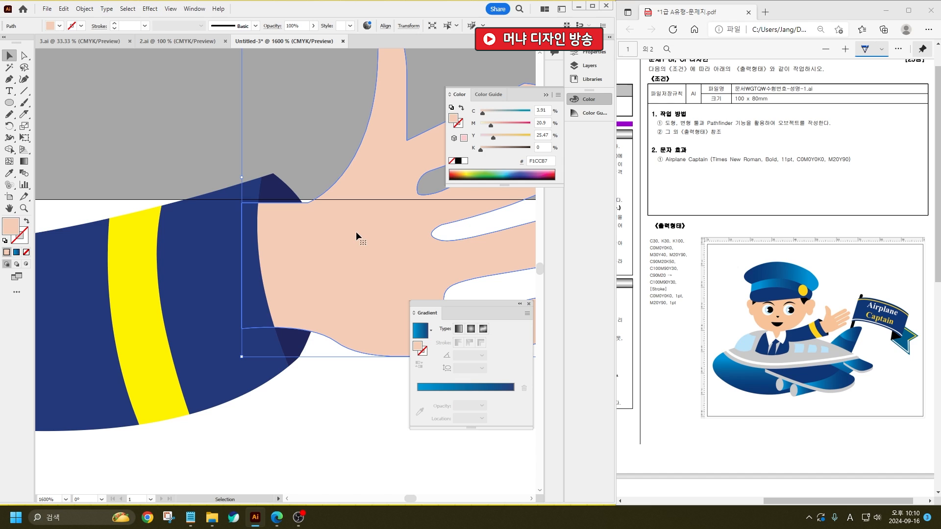
pyautogui.scroll(-4, 199, 276)
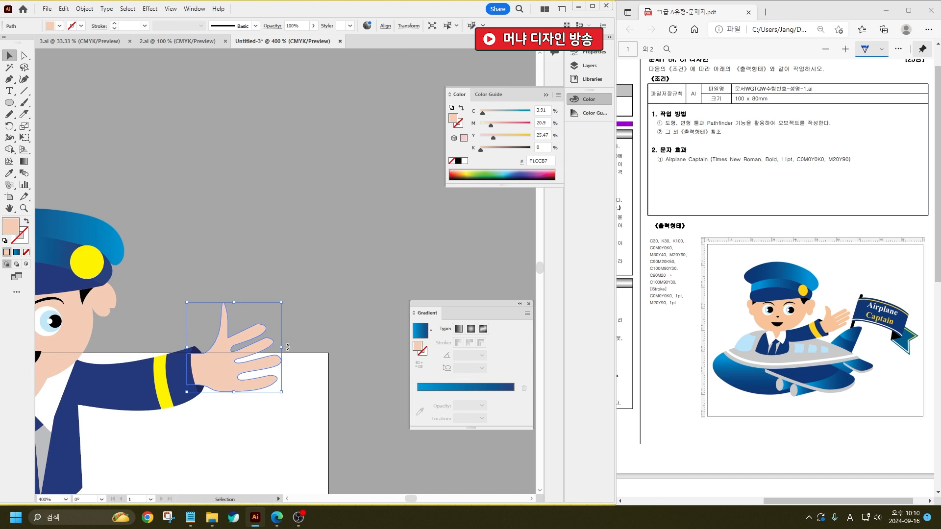
pyautogui.moveTo(288, 347); pyautogui.dragTo(254, 343)
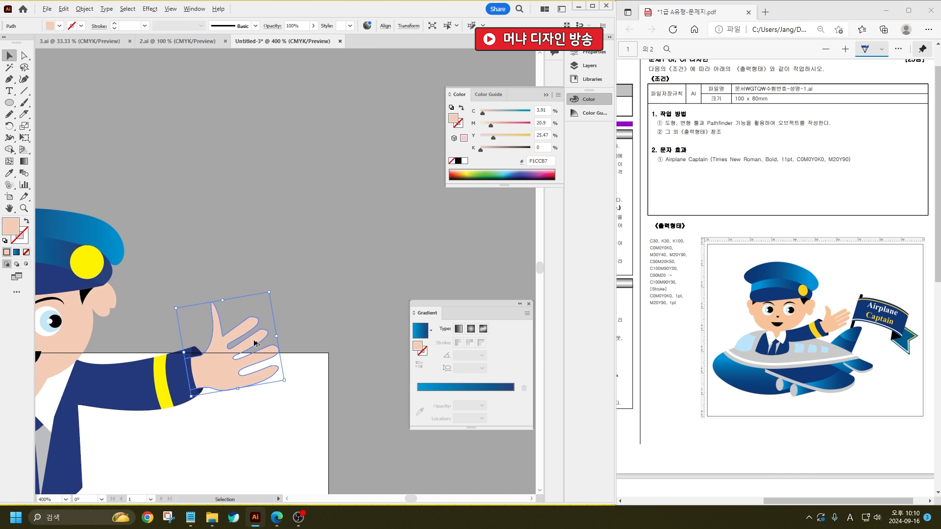
# - Group all the pilot's pieces and move the group down onto the airplane outline's cockpit area
pyautogui.scroll(-4, 254, 342)
pyautogui.moveTo(280, 399); pyautogui.dragTo(184, 307)
pyautogui.hotkey('ctrl', 'g')
pyautogui.moveTo(184, 352); pyautogui.dragTo(160, 407)
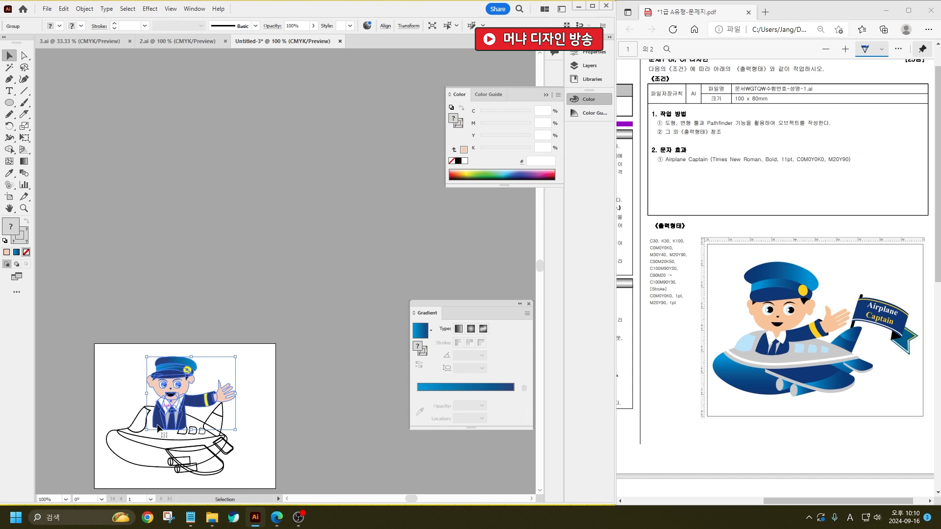
# - Scale the pilot group down proportionally and position it in the cockpit just behind the windshield
pyautogui.scroll(3, 157, 432)
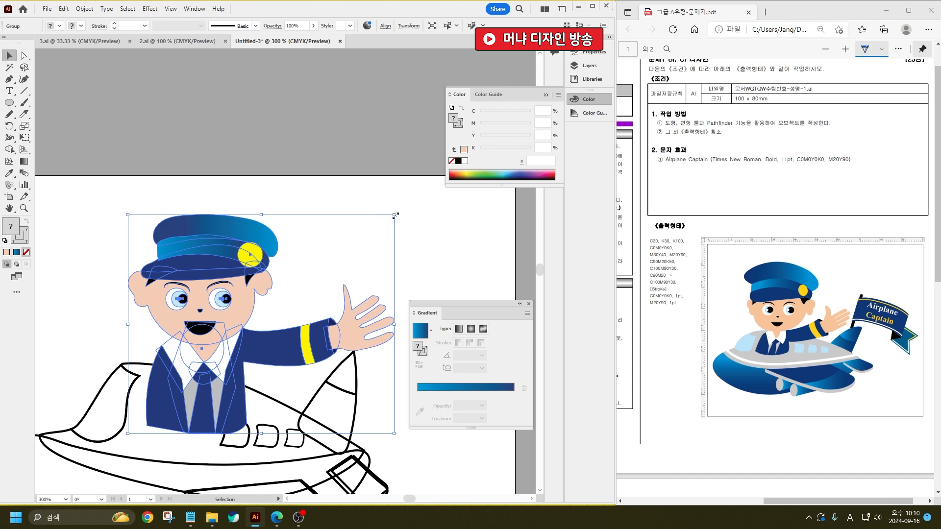
pyautogui.moveTo(395, 214); pyautogui.dragTo(351, 244)
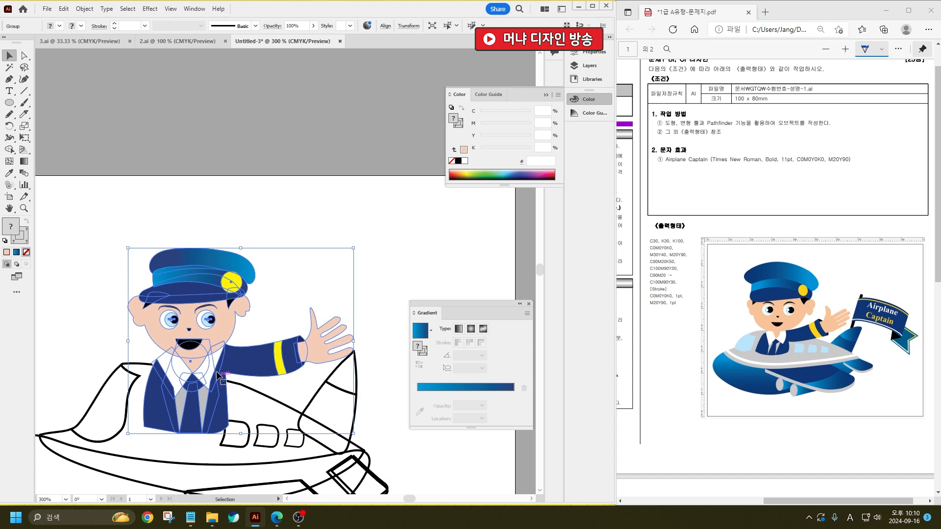
pyautogui.moveTo(217, 372); pyautogui.dragTo(192, 366)
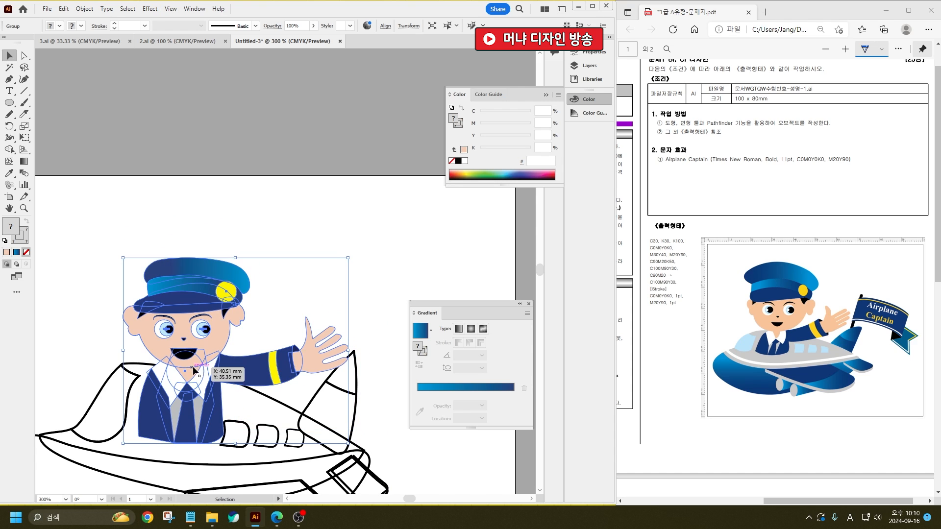
pyautogui.press('a')
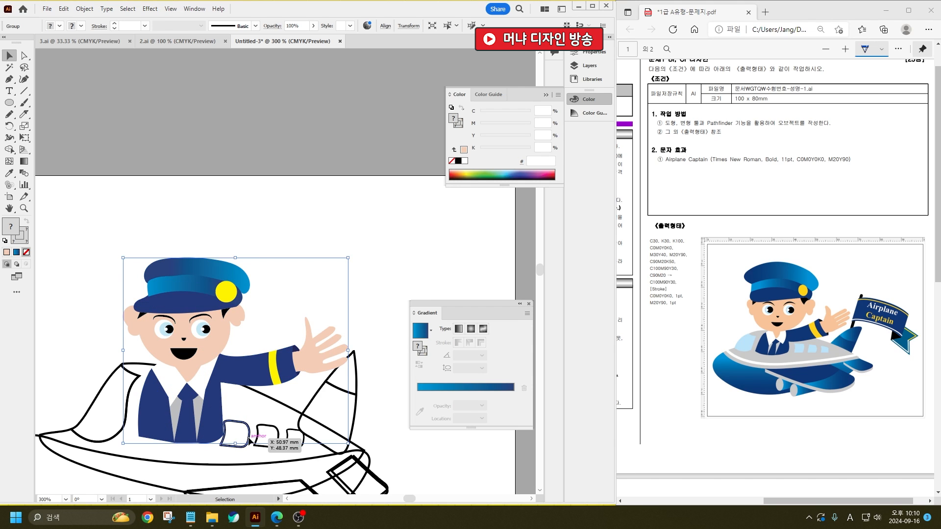
# - Move the three airplane windows together slightly toward the tail, clear of the pilot's jacket
pyautogui.click(243, 442)
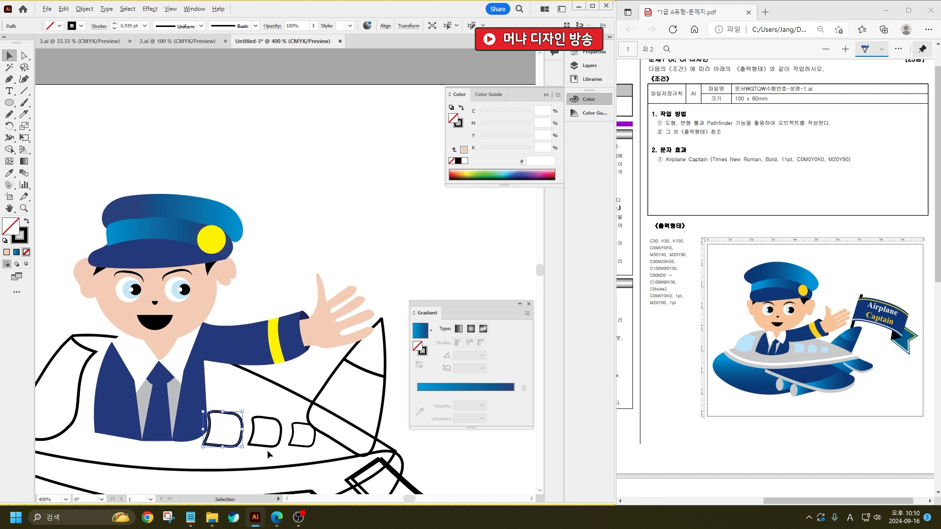
pyautogui.scroll(1, 267, 450)
pyautogui.keyDown('shift'); pyautogui.click(277, 437); pyautogui.keyUp('shift')
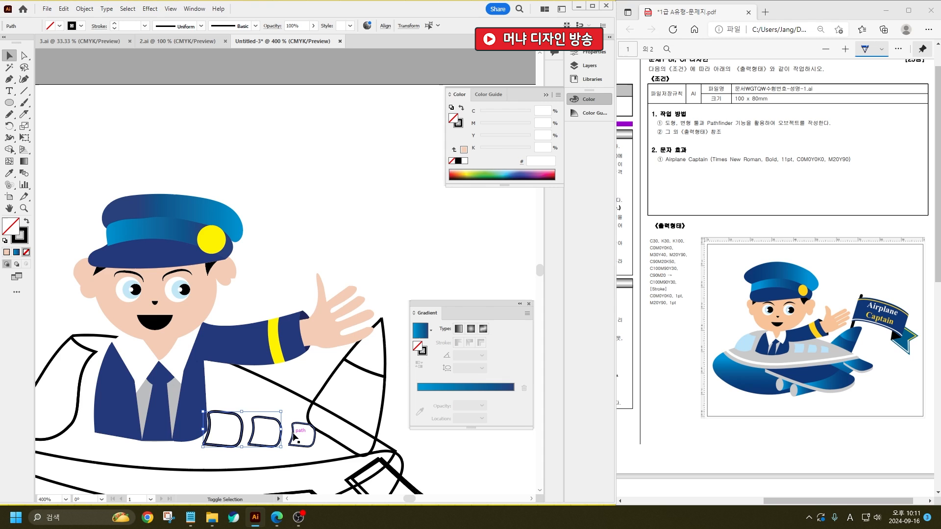
pyautogui.doubleClick(303, 437)
pyautogui.press('Escape')
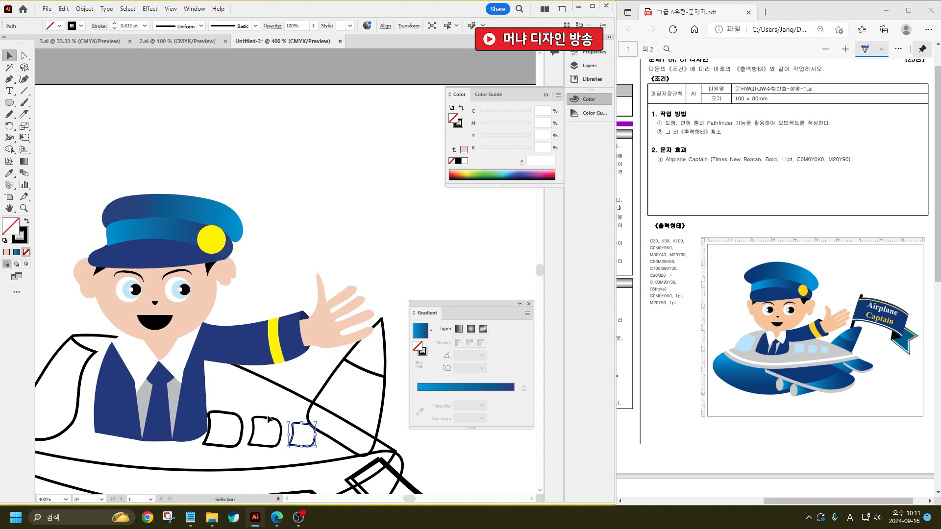
pyautogui.keyDown('shift'); pyautogui.click(279, 426); pyautogui.keyUp('shift')
pyautogui.keyDown('shift'); pyautogui.click(241, 425); pyautogui.keyUp('shift')
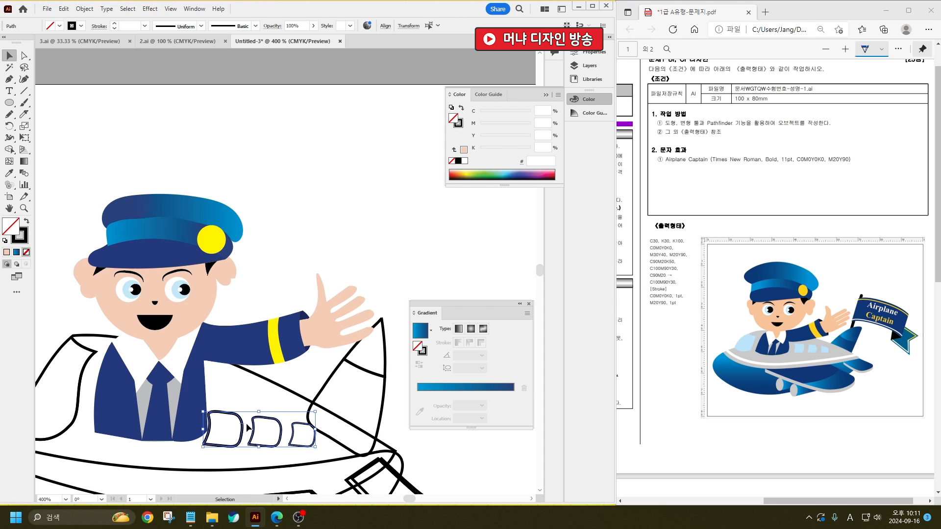
pyautogui.hotkey('ctrl', 'z')
pyautogui.keyDown('shift'); pyautogui.click(298, 437); pyautogui.keyUp('shift')
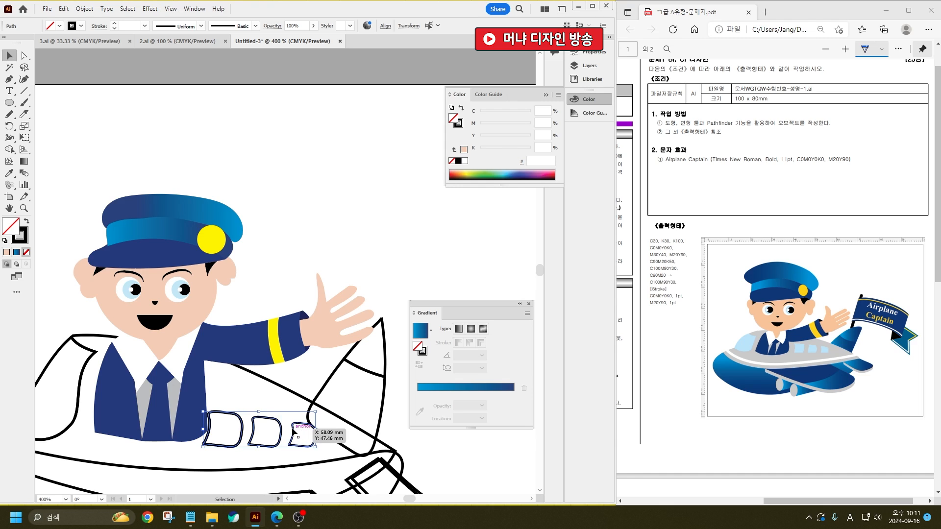
pyautogui.moveTo(295, 430); pyautogui.dragTo(328, 431)
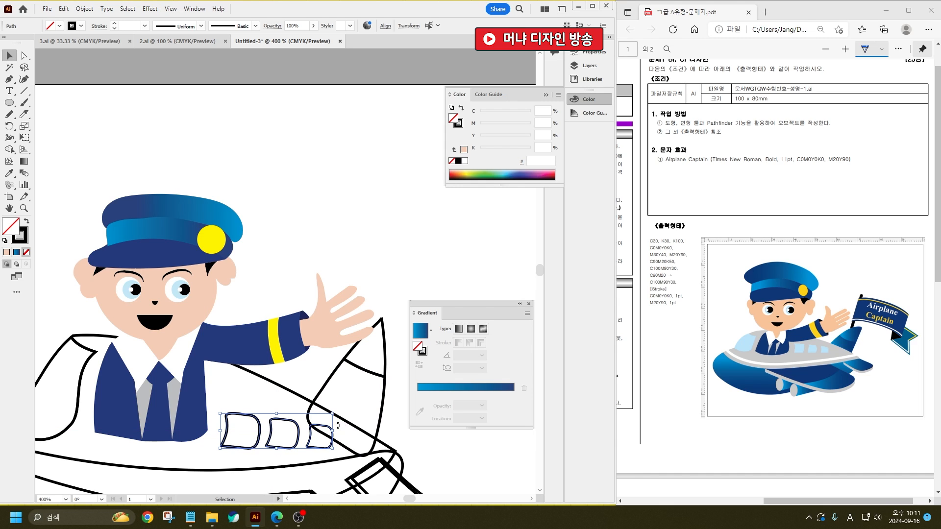
# - Fill the windshield and the three windows with the iris's light blue, #C2E8F5, and remove their outlines
pyautogui.scroll(-1, 339, 425)
pyautogui.keyDown('shift'); pyautogui.click(120, 383); pyautogui.keyUp('shift')
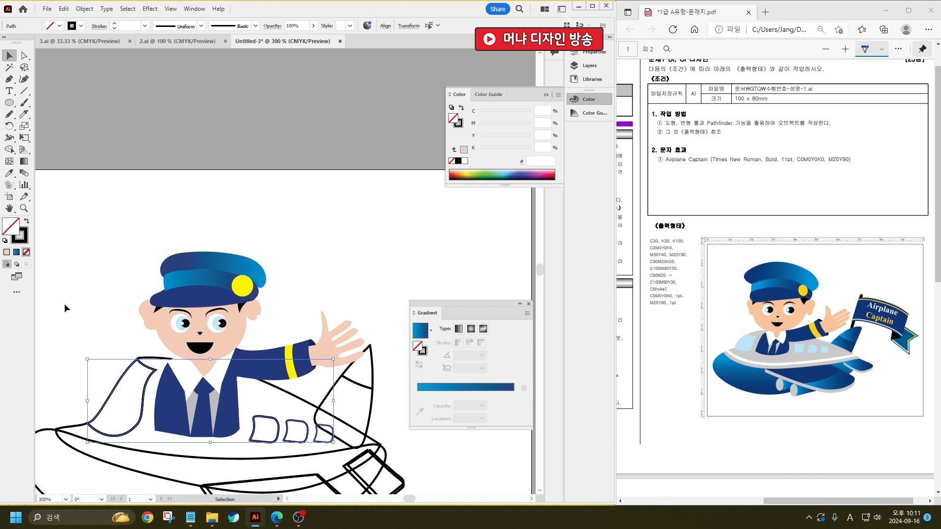
pyautogui.click(9, 173)
pyautogui.click(174, 326)
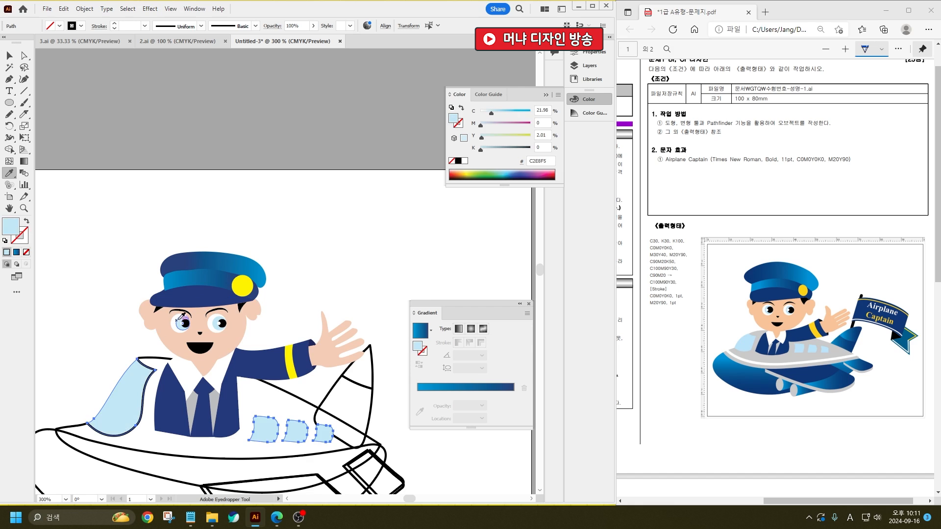
pyautogui.click(10, 60)
pyautogui.click(244, 201)
# - Fill the airplane's upper body with the jacket's navy, #25397A, without an outline
pyautogui.scroll(-1, 243, 202)
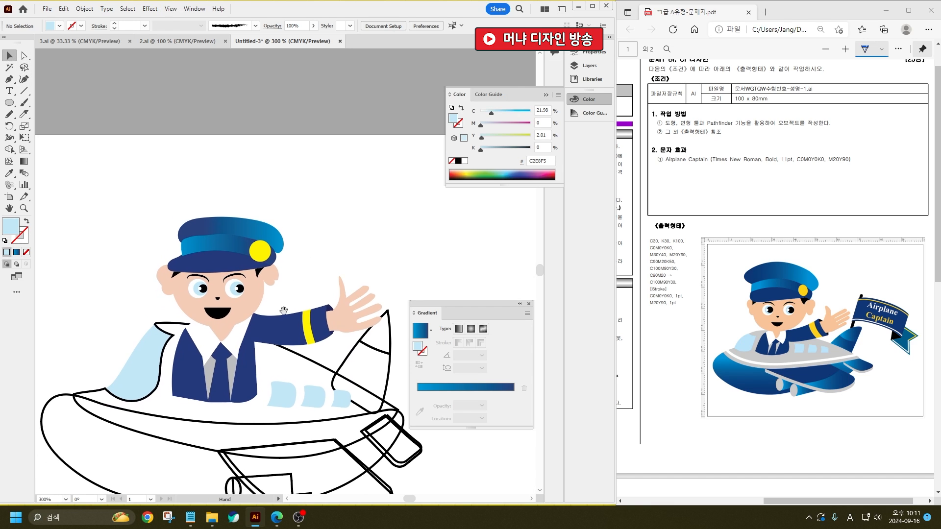
pyautogui.click(158, 323)
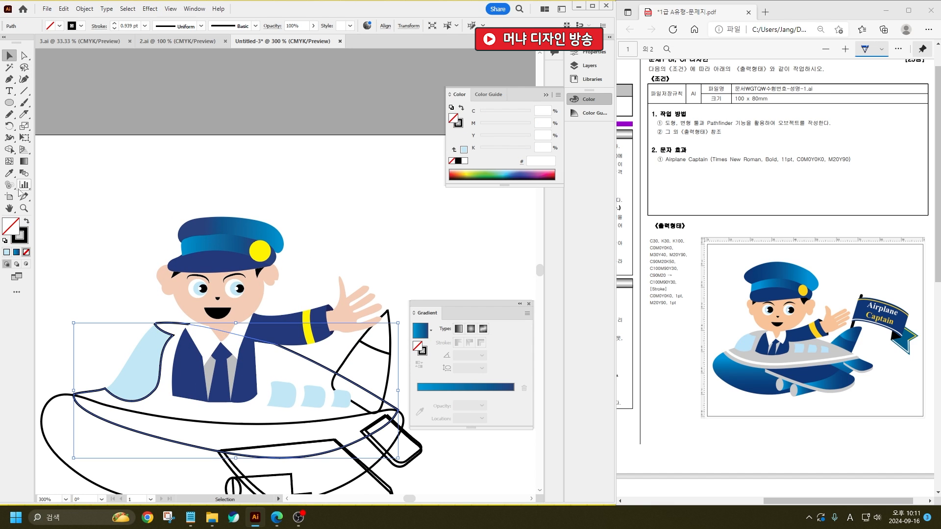
pyautogui.click(9, 173)
pyautogui.click(231, 363)
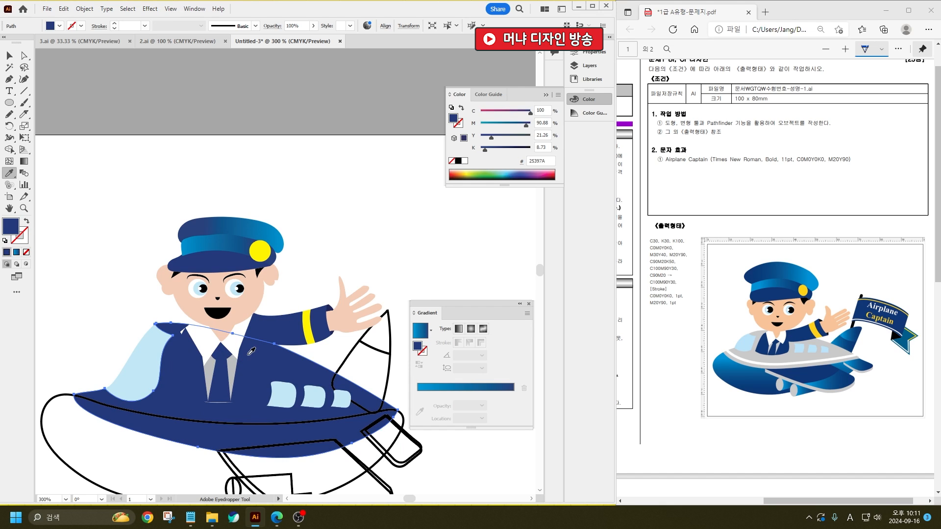
# - Fill the airplane's upper body with the light grey from the pilot's shirt area, K 30 (#BCBEC0), without an outline
pyautogui.click(211, 378)
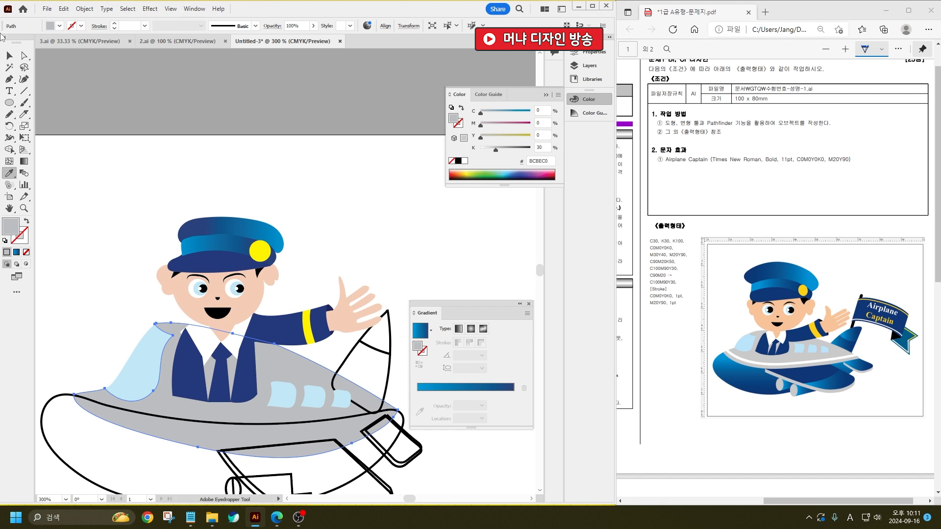
pyautogui.click(8, 56)
pyautogui.click(123, 274)
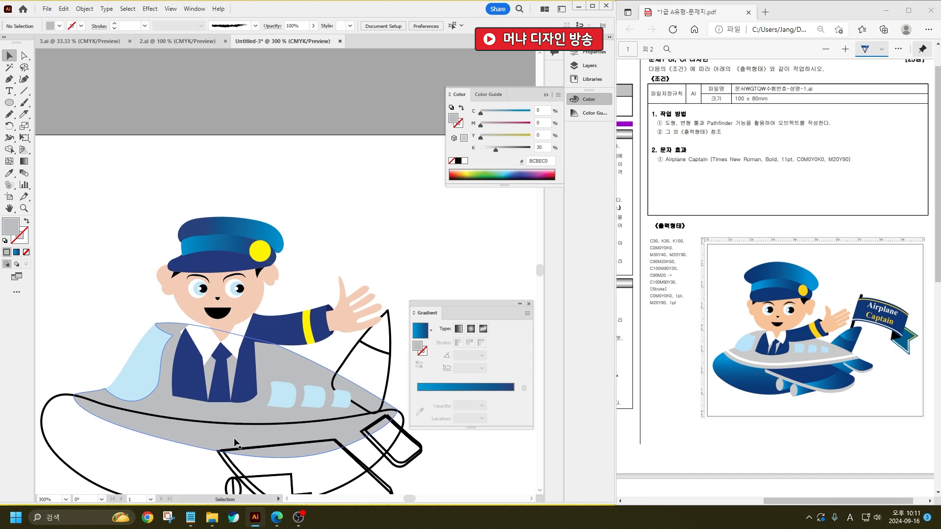
# - Fill the airplane's lower body with the cap's blue gradient, running vertically from light blue at its top to navy below
pyautogui.click(187, 421)
pyautogui.click(9, 173)
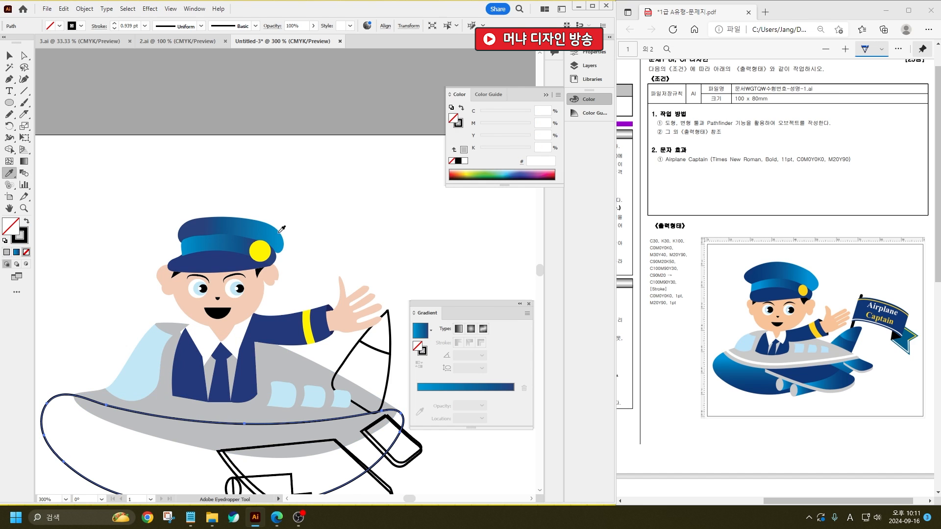
pyautogui.click(257, 227)
pyautogui.scroll(-3, 250, 298)
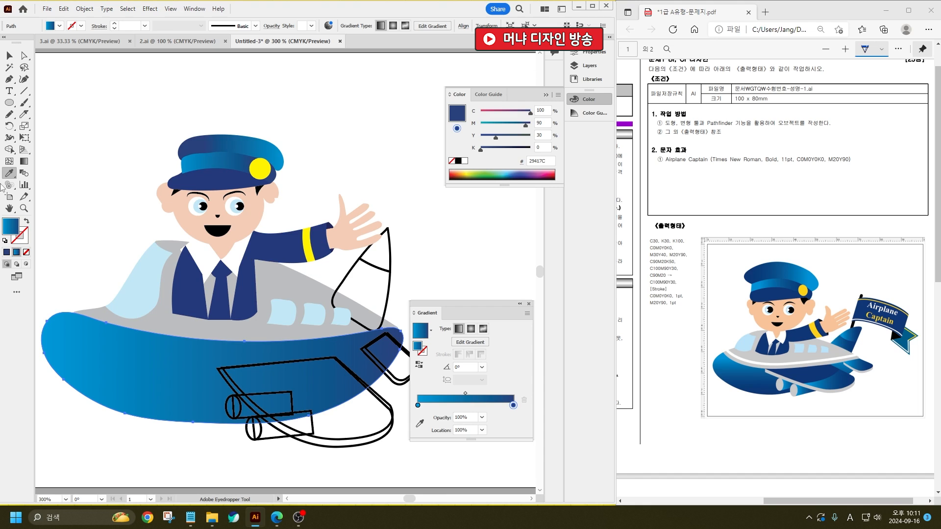
pyautogui.click(24, 160)
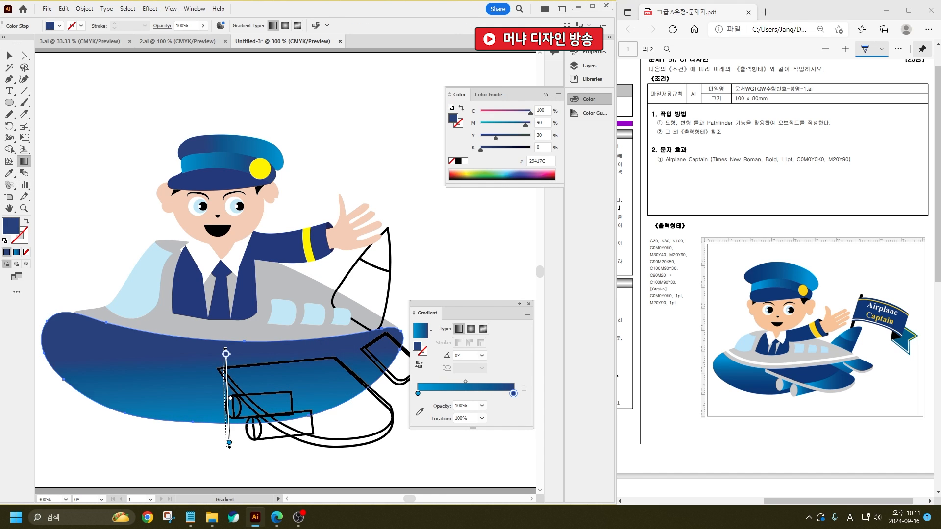
pyautogui.moveTo(224, 320); pyautogui.dragTo(203, 373)
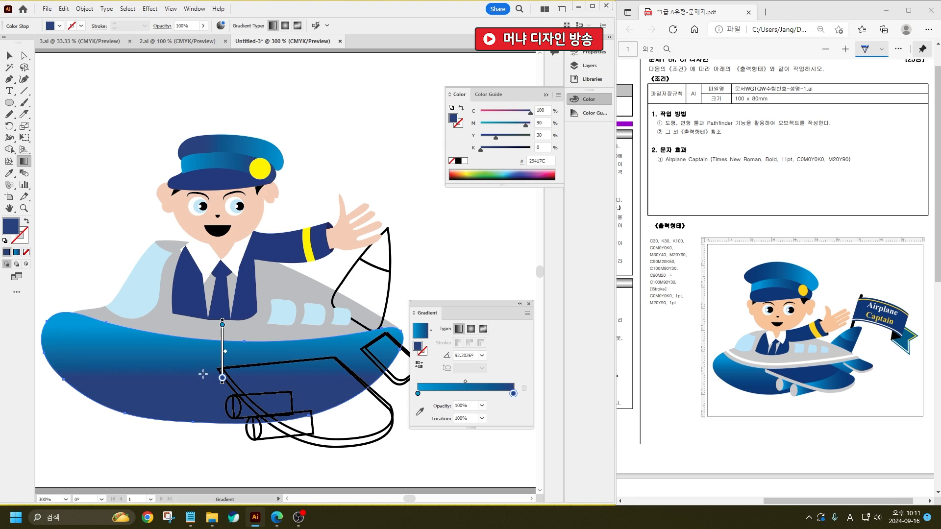
pyautogui.click(9, 55)
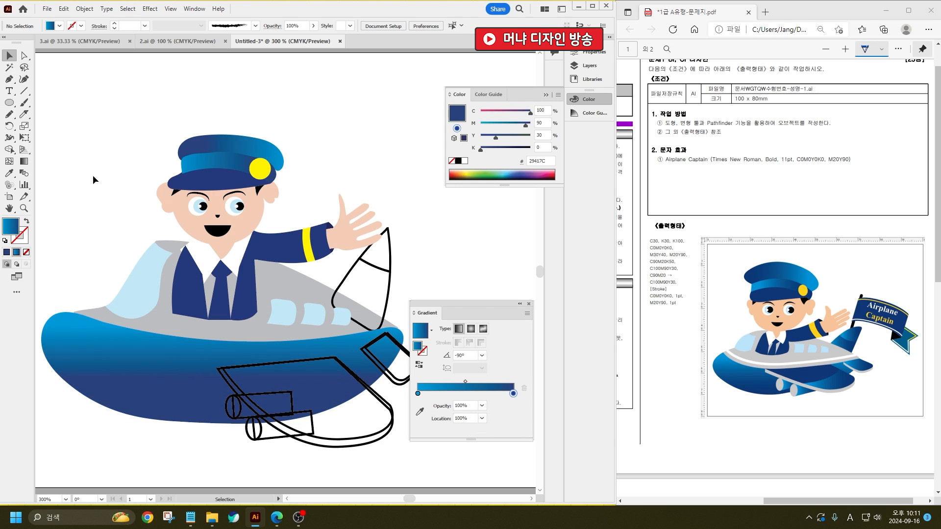
# - Cut the inner outline of the main wing in two with a curved Knife stroke across its middle
pyautogui.click(363, 403)
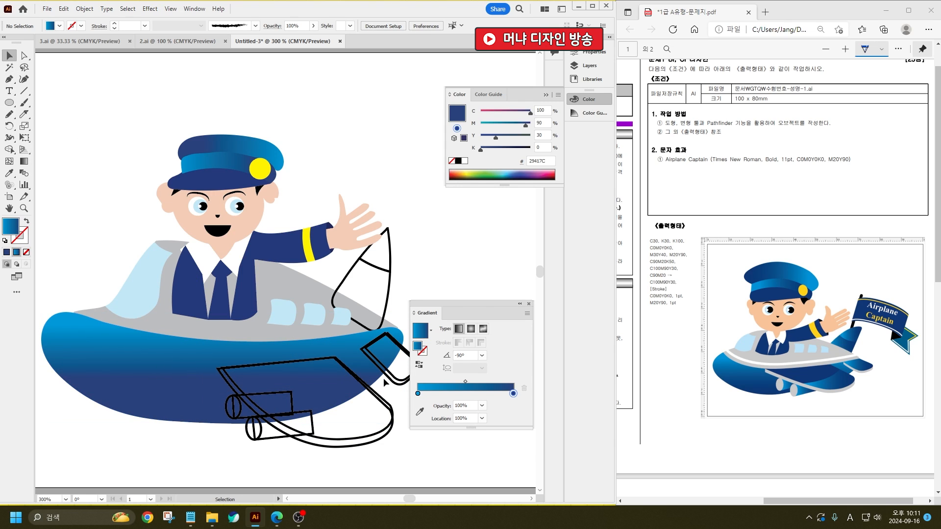
pyautogui.moveTo(384, 379); pyautogui.dragTo(350, 344)
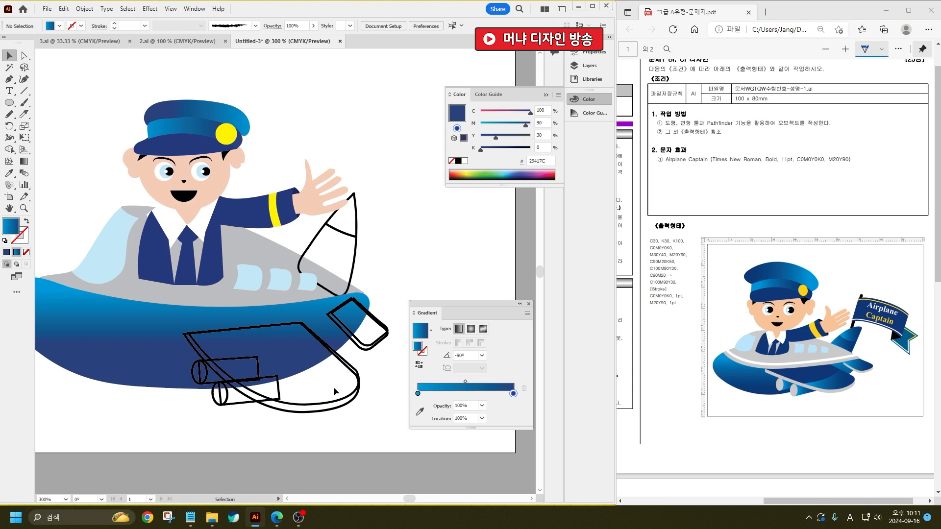
pyautogui.click(337, 357)
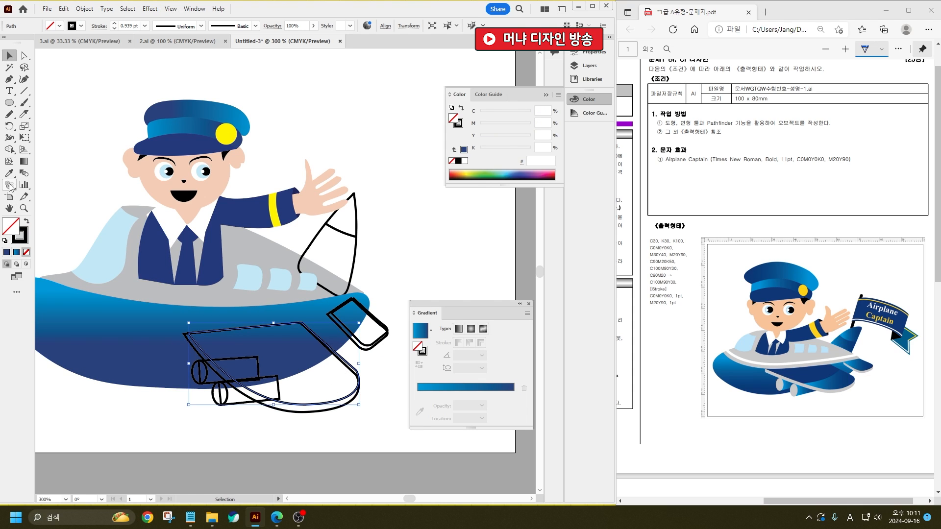
pyautogui.click(23, 114)
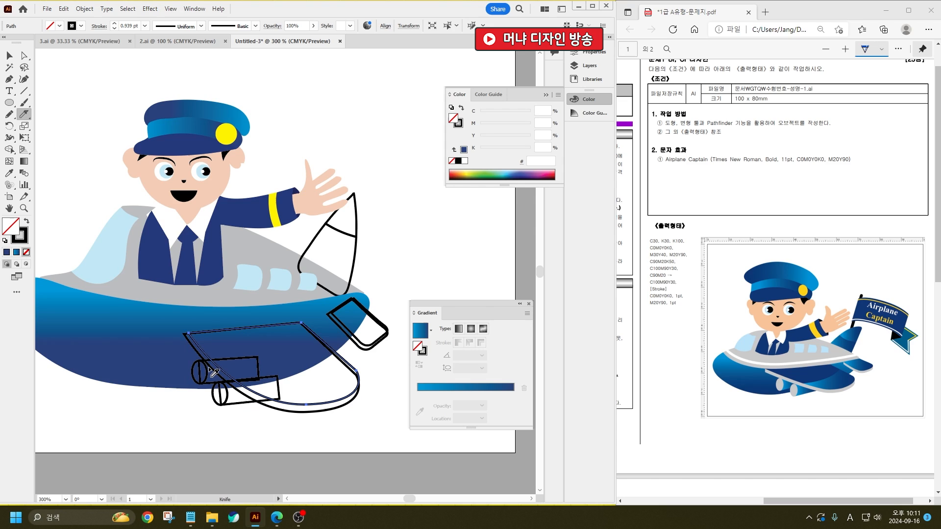
pyautogui.moveTo(224, 392)
pyautogui.mouseDown()
pyautogui.moveTo(316, 348)
pyautogui.moveTo(347, 333)
pyautogui.mouseUp()
pyautogui.click(9, 56)
pyautogui.click(87, 176)
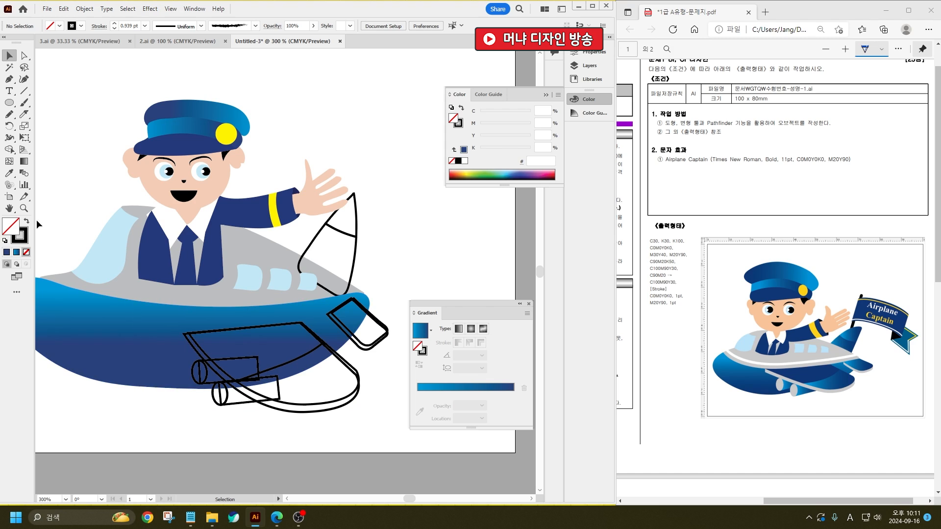
# - Fill the main wing's outer piece, the small rear wing, both engine cylinders and the tail fin pieces with the lower body's blue gradient
pyautogui.click(9, 173)
pyautogui.click(88, 340)
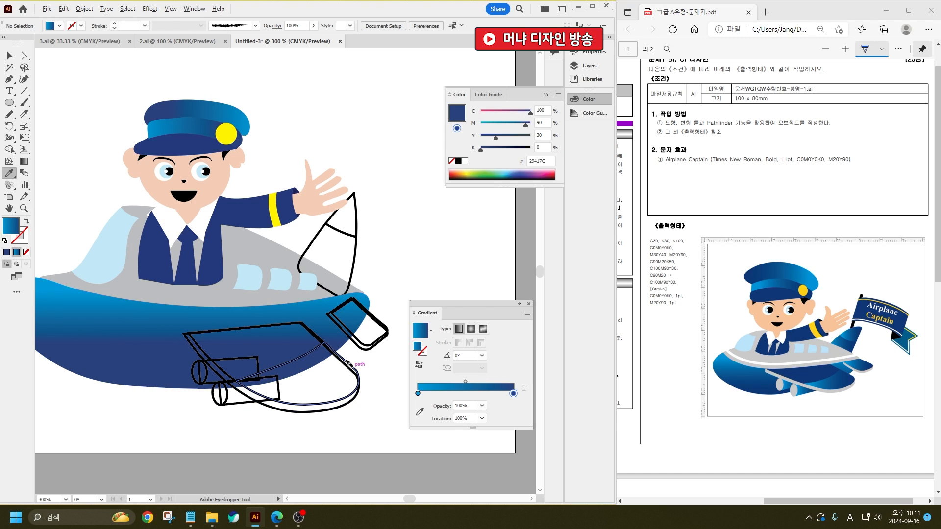
pyautogui.click(349, 362)
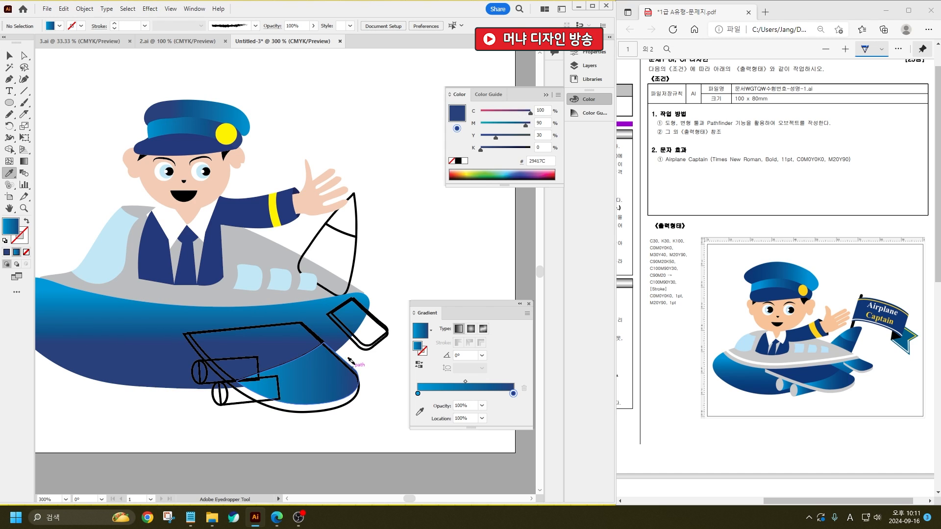
pyautogui.click(376, 319)
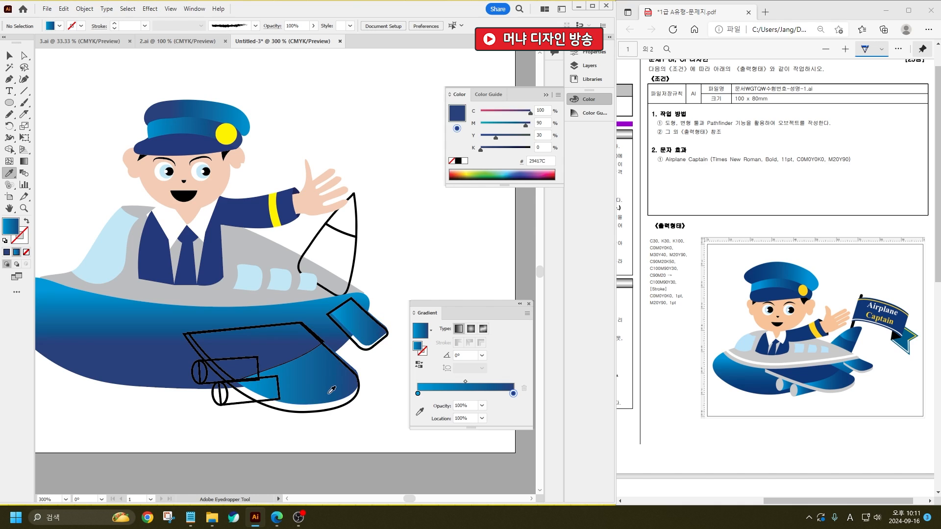
pyautogui.click(235, 399)
pyautogui.click(206, 380)
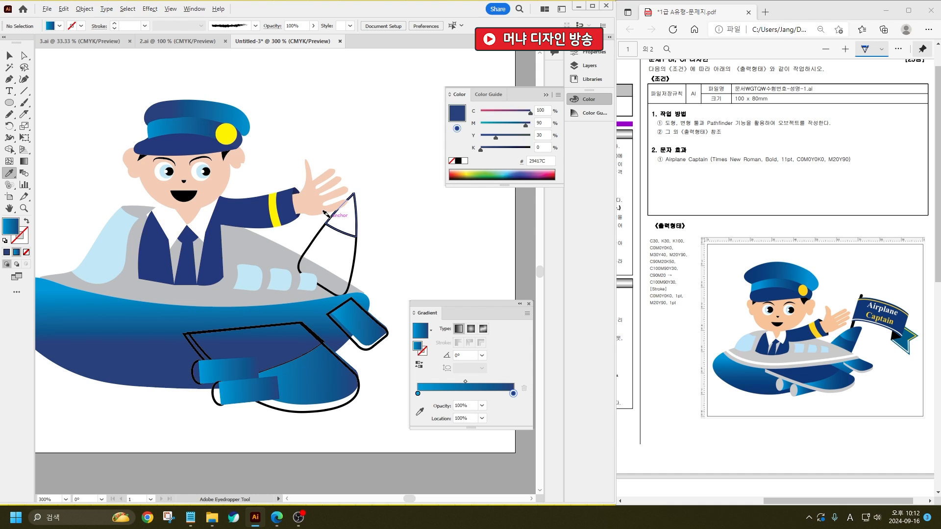
pyautogui.click(335, 213)
pyautogui.click(319, 245)
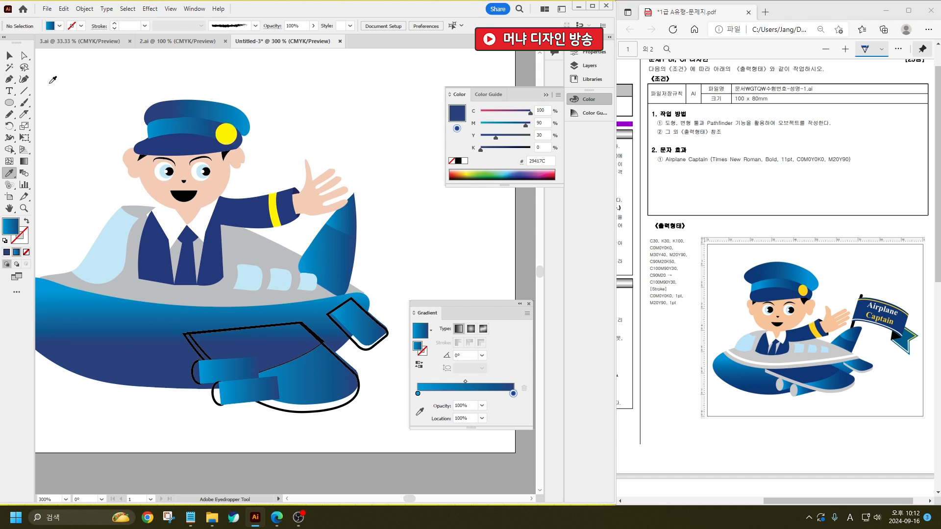
# - Shorten the tail fin and tilt it clockwise, away from the pilot's hand, with its base behind the upper body
pyautogui.click(9, 55)
pyautogui.moveTo(333, 225); pyautogui.dragTo(334, 224)
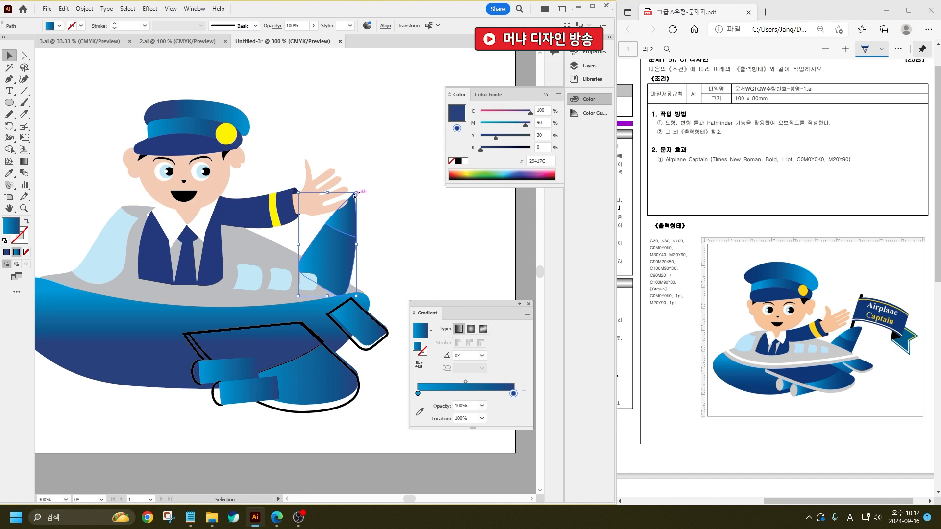
pyautogui.moveTo(356, 193); pyautogui.dragTo(357, 219)
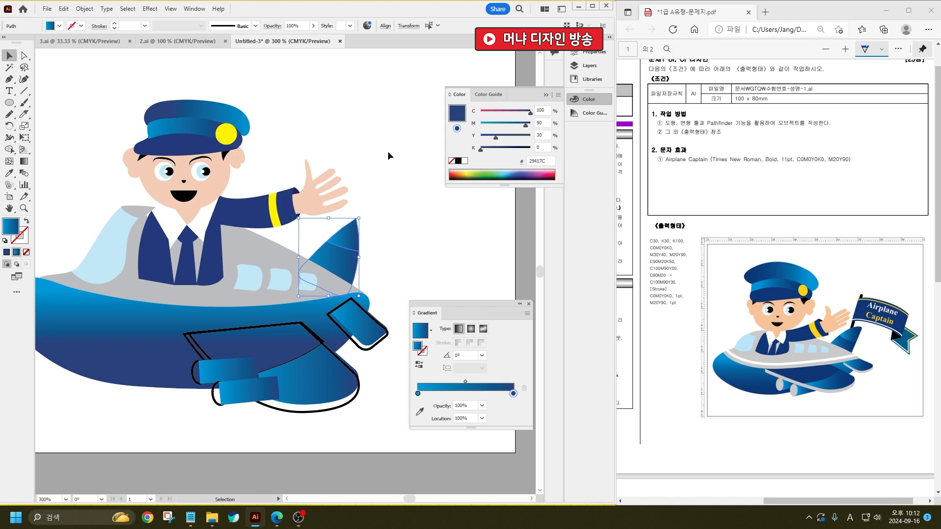
pyautogui.moveTo(335, 248); pyautogui.dragTo(332, 245)
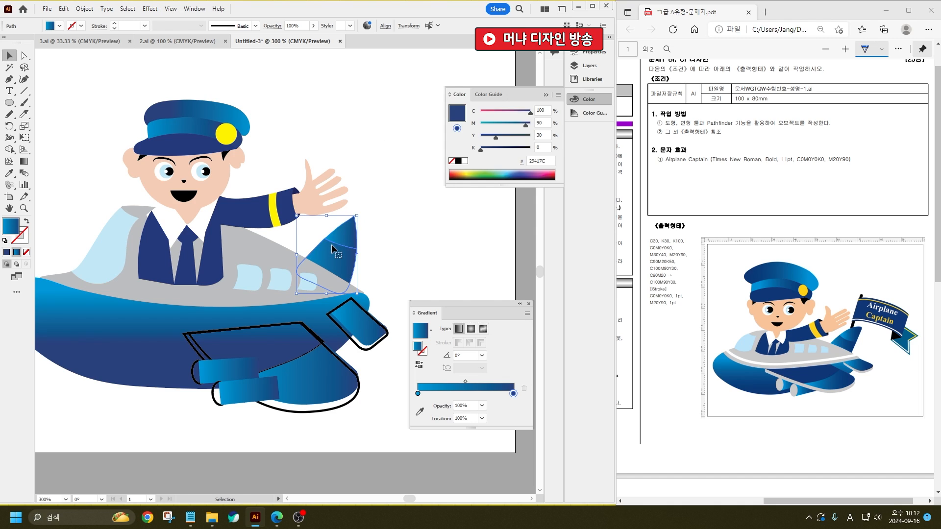
pyautogui.click(355, 218)
pyautogui.moveTo(344, 242)
pyautogui.mouseDown()
pyautogui.moveTo(365, 209)
pyautogui.moveTo(346, 242)
pyautogui.mouseUp()
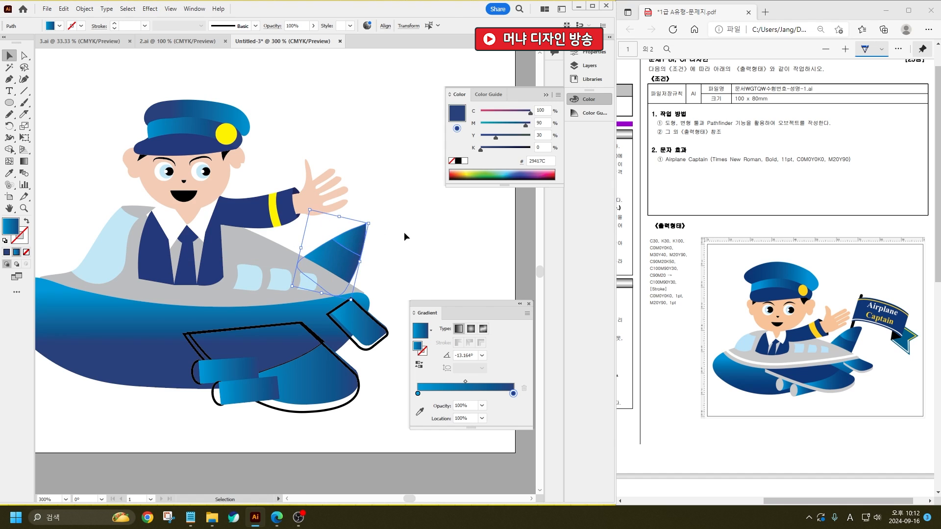
# - Angle the gradients of the small rear wing and the main wing's outer piece diagonally, from light blue down to navy at the tips
pyautogui.click(365, 349)
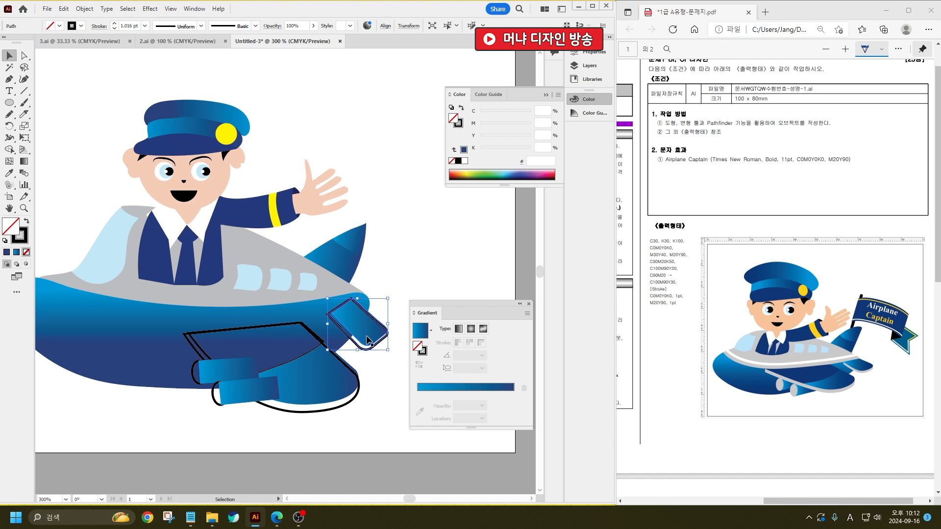
pyautogui.click(358, 321)
pyautogui.click(23, 160)
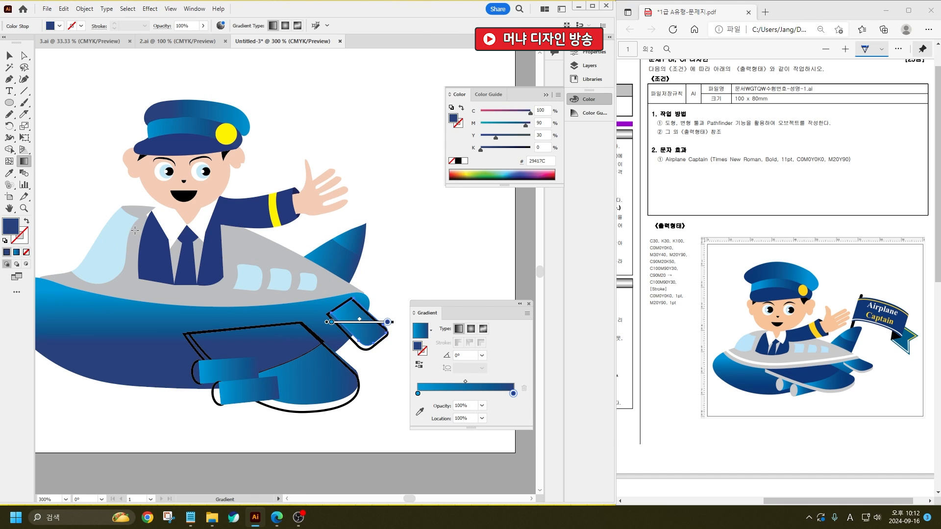
pyautogui.moveTo(330, 303); pyautogui.dragTo(376, 336)
pyautogui.keyDown('ctrl'); pyautogui.click(330, 388); pyautogui.keyUp('ctrl')
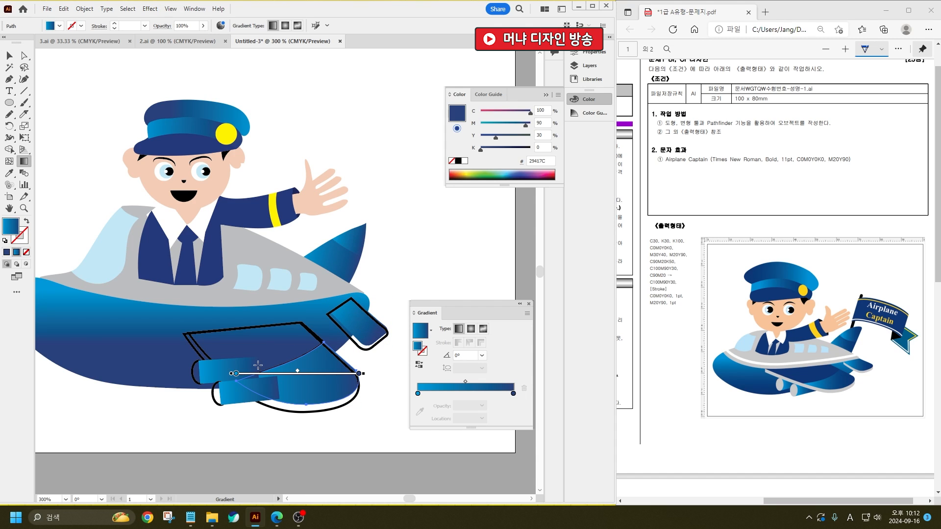
pyautogui.moveTo(253, 364); pyautogui.dragTo(338, 381)
# - Angle the gradients of the two engine cylinders diagonally so they run from light blue at the front to navy at the back
pyautogui.press('ctrl')
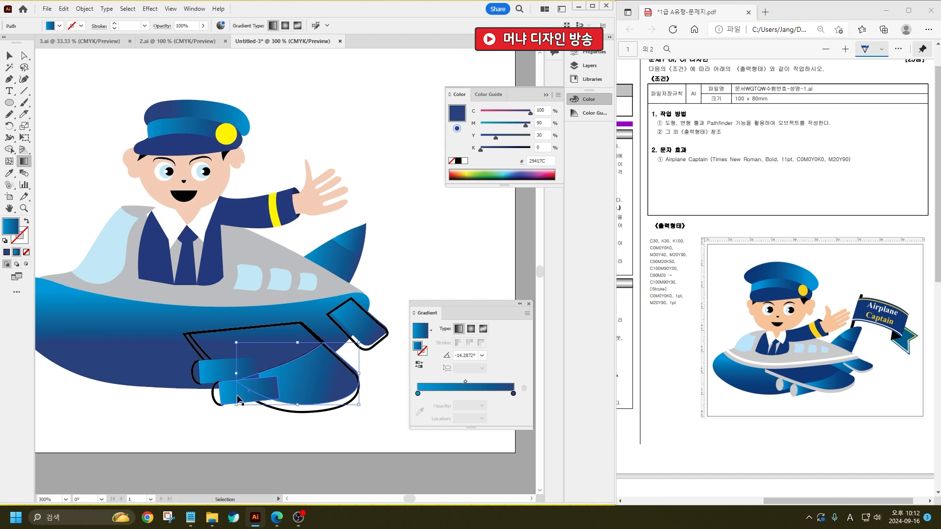
pyautogui.keyDown('ctrl'); pyautogui.click(237, 398); pyautogui.keyUp('ctrl')
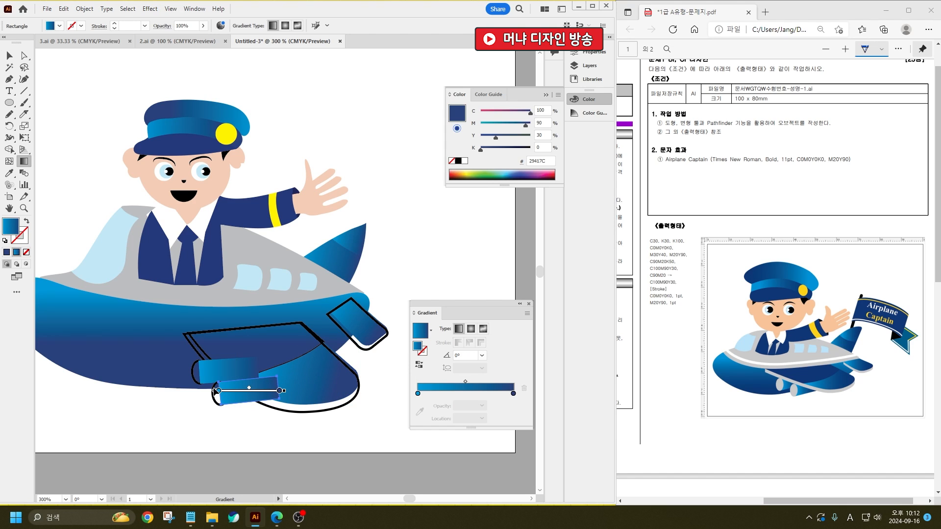
pyautogui.keyDown('ctrl'); pyautogui.click(208, 380); pyautogui.keyUp('ctrl')
pyautogui.moveTo(192, 353); pyautogui.dragTo(232, 378)
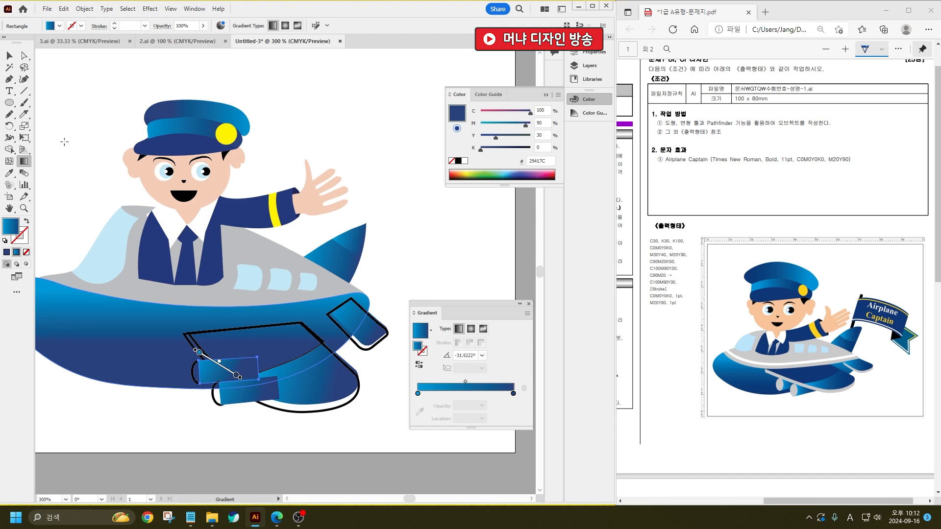
pyautogui.click(9, 56)
pyautogui.click(230, 454)
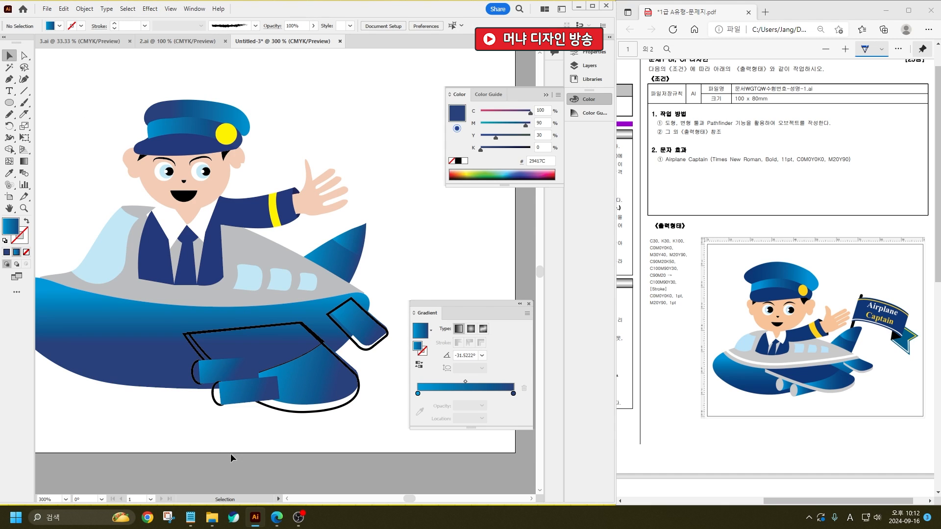
# - Fill both engine front ellipses and the main and rear wings' outer shapes with the upper body's grey, #BCBEC0, without outlines
pyautogui.click(8, 173)
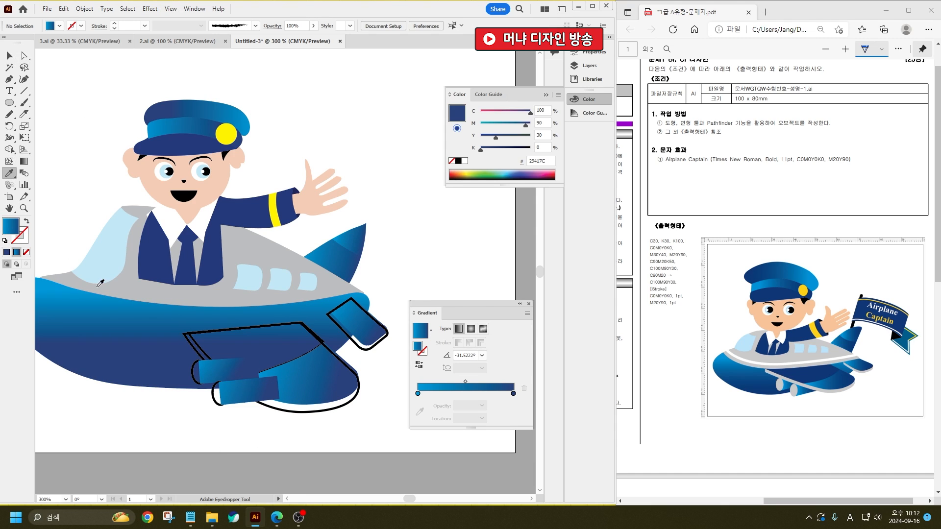
pyautogui.click(130, 290)
pyautogui.keyDown('alt'); pyautogui.click(189, 367); pyautogui.keyUp('alt')
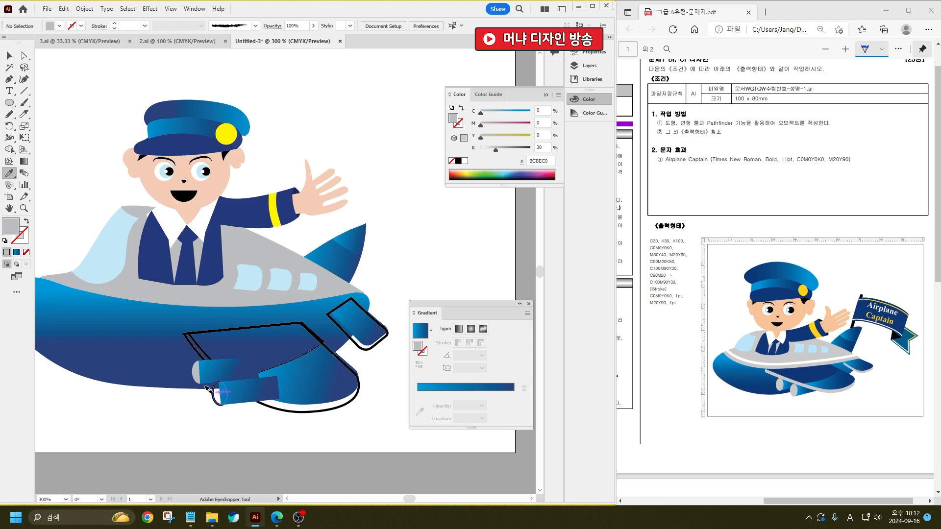
pyautogui.keyDown('alt'); pyautogui.click(207, 387); pyautogui.keyUp('alt')
pyautogui.keyDown('alt'); pyautogui.click(196, 348); pyautogui.keyUp('alt')
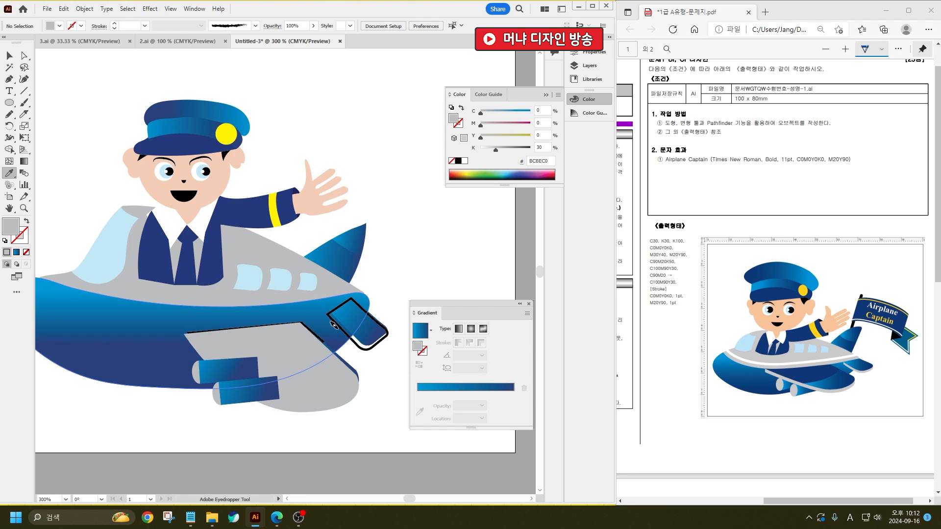
pyautogui.keyDown('alt'); pyautogui.click(333, 325); pyautogui.keyUp('alt')
# - Bring the grey engine ellipses in front of the cylinders and send the grey wing and rear wing shapes behind their gradient shapes
pyautogui.click(11, 57)
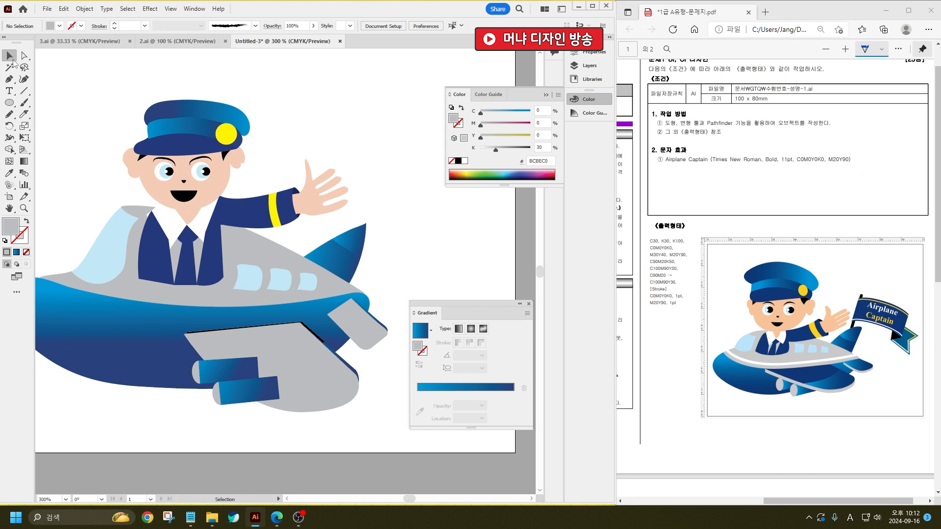
pyautogui.click(220, 393)
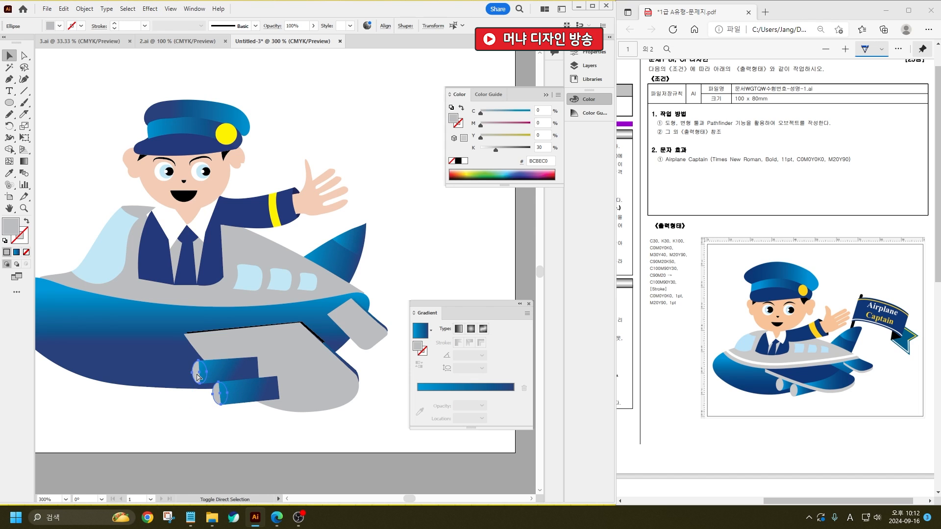
pyautogui.keyDown('shift'); pyautogui.click(198, 376); pyautogui.keyUp('shift')
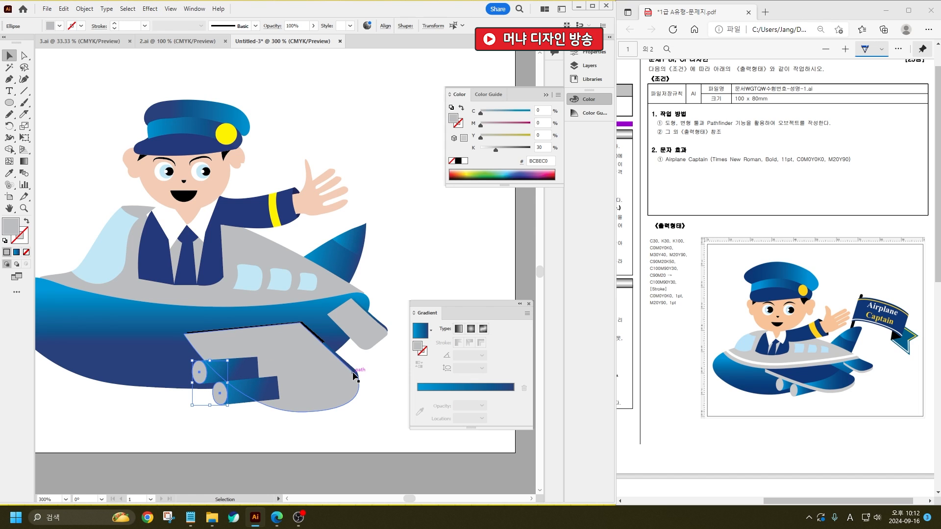
pyautogui.click(370, 342)
pyautogui.keyDown('shift'); pyautogui.click(332, 393); pyautogui.keyUp('shift')
pyautogui.hotkey('ctrl', '[')
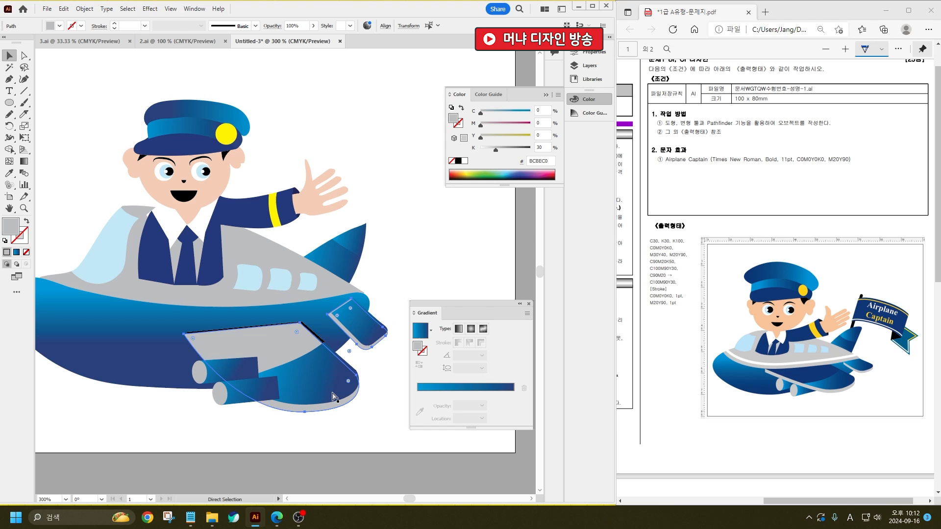
# - Fill the main wing's inner piece with the jacket's navy, #25397A, without an outline
pyautogui.click(289, 456)
pyautogui.click(10, 173)
pyautogui.click(161, 278)
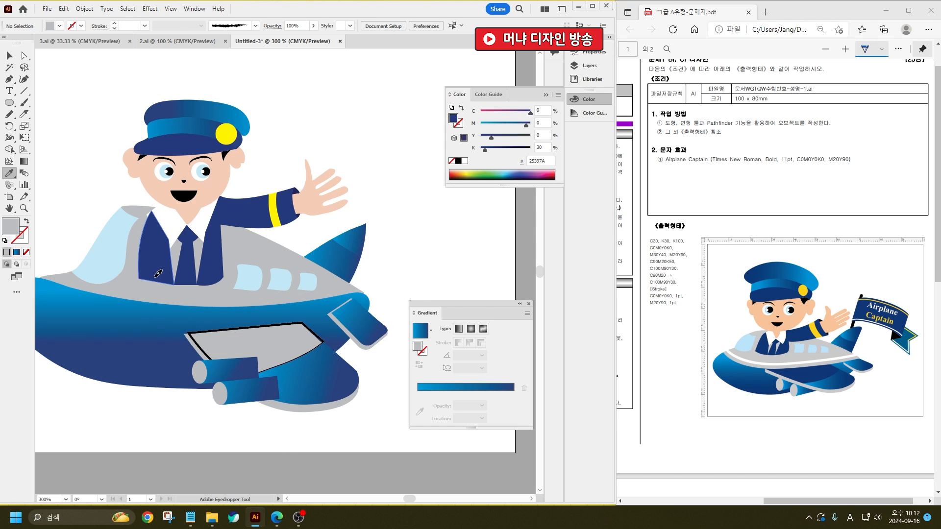
pyautogui.keyDown('alt'); pyautogui.click(209, 348); pyautogui.keyUp('alt')
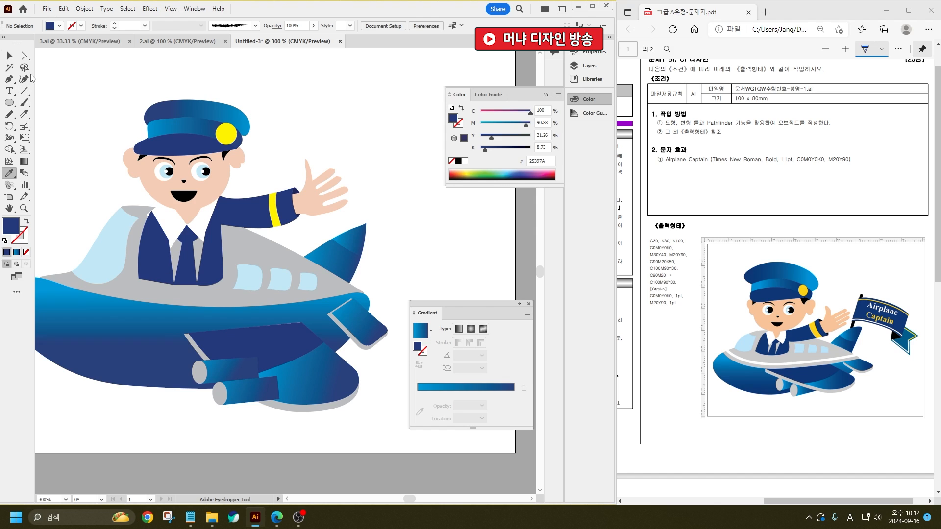
# - Bring the main wing's navy, gradient and grey shapes in front of the two engine cylinders
pyautogui.press('v')
pyautogui.click(310, 358)
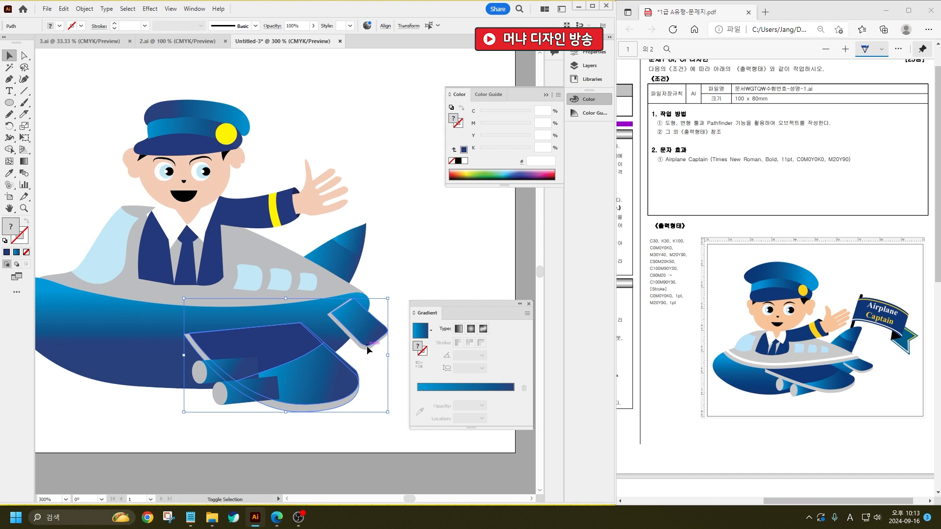
pyautogui.hotkey('ctrl', 'shift', ']')
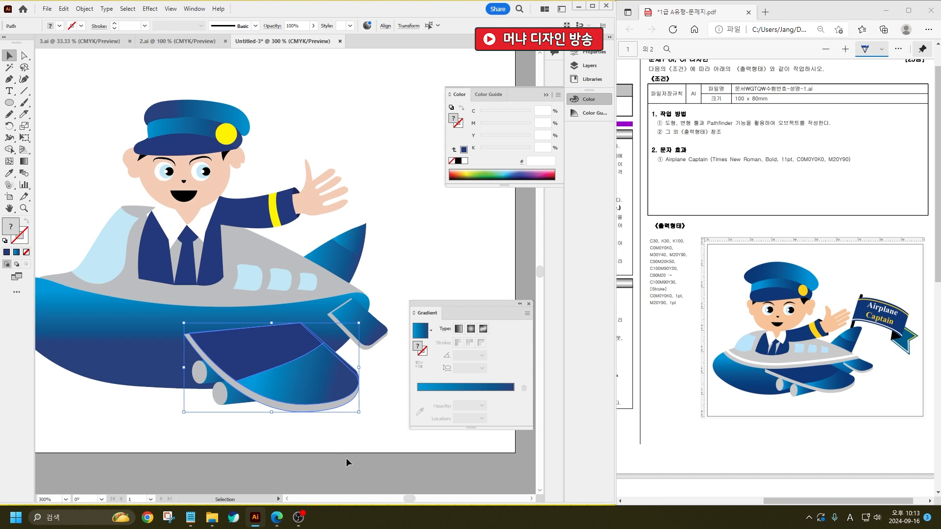
pyautogui.moveTo(268, 389); pyautogui.dragTo(252, 367)
pyautogui.hotkey('ctrl', 'z')
pyautogui.click(208, 420)
# - Send the airplane's gradient lower body behind the grey upper body
pyautogui.click(169, 371)
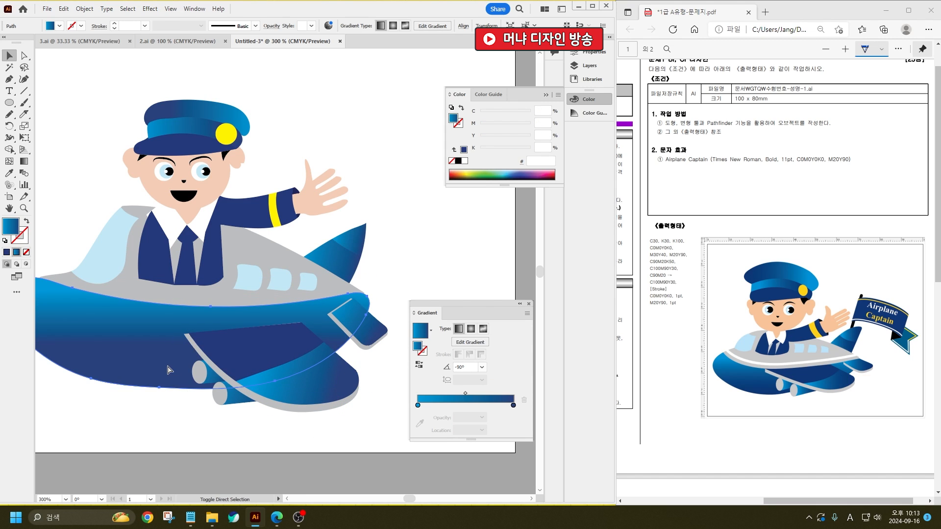
pyautogui.hotkey('ctrl', '[')
pyautogui.click(272, 428)
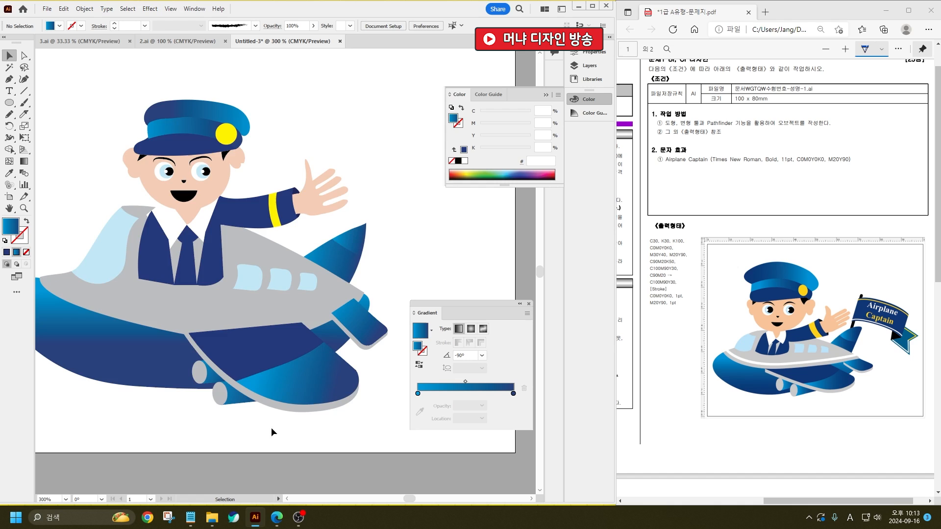
pyautogui.scroll(-2, 335, 330)
pyautogui.scroll(2, 311, 332)
# - Remove the surplus anchor points along the grey upper body's nose edge
pyautogui.click(395, 316)
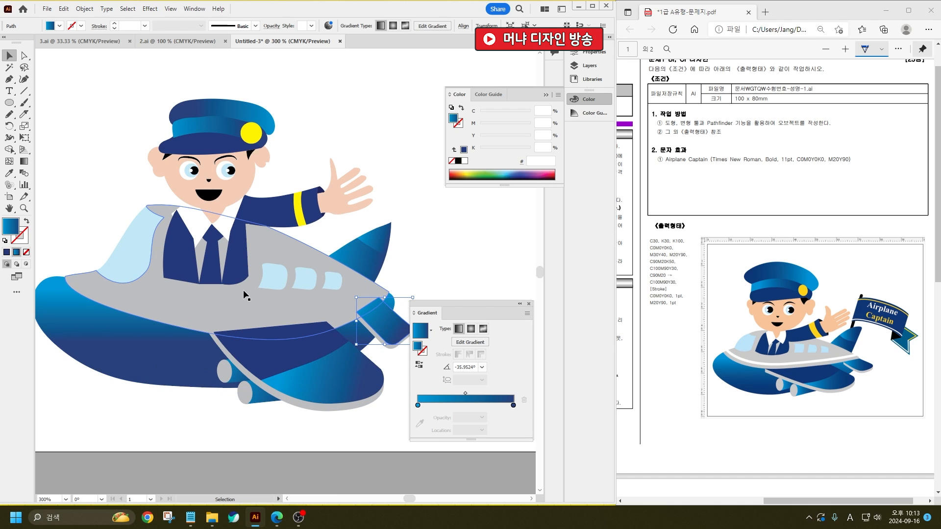
pyautogui.click(128, 294)
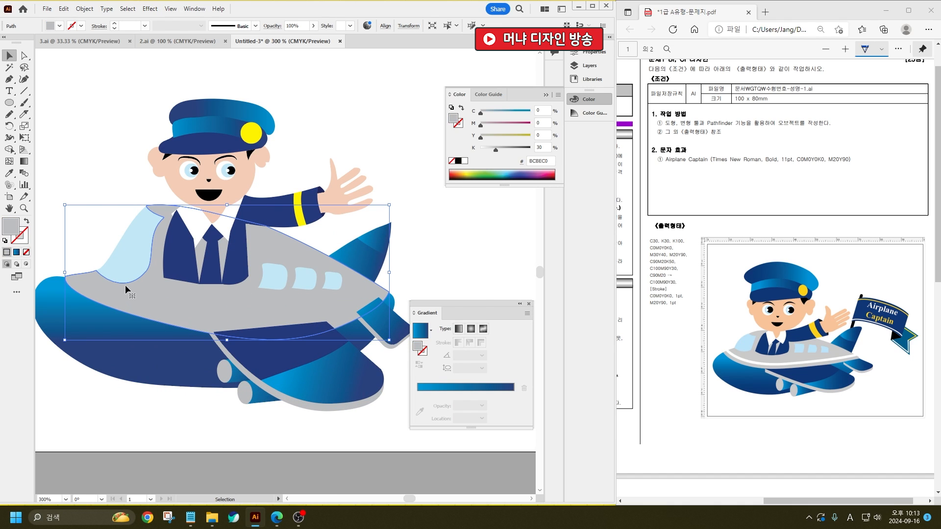
pyautogui.click(9, 80)
pyautogui.click(80, 274)
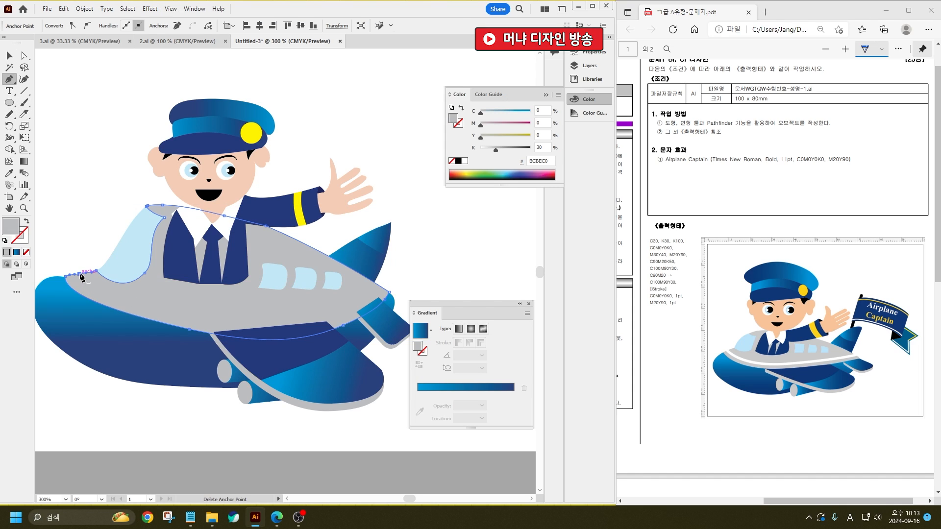
# - Draw a freehand curve with the Pencil along the upper body's lower edge and give it a white 2 pt stroke without fill
pyautogui.click(9, 114)
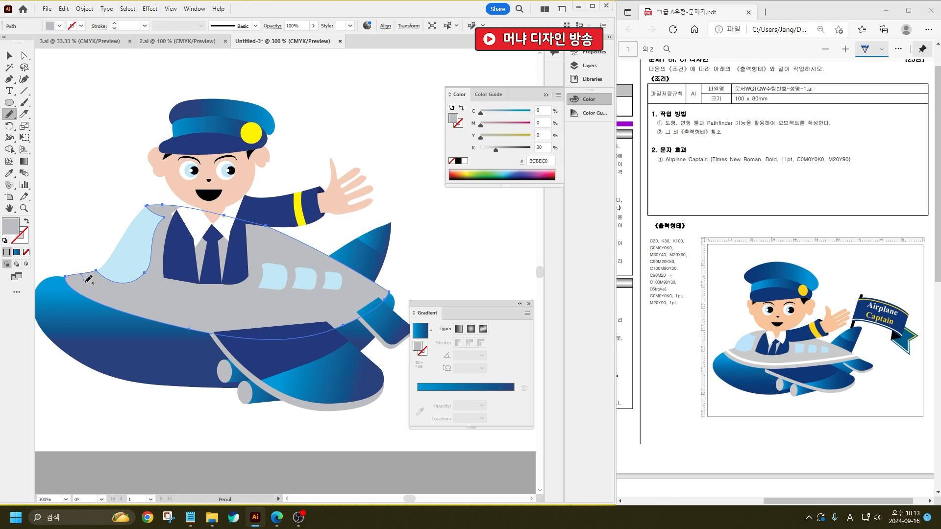
pyautogui.moveTo(145, 308); pyautogui.dragTo(220, 315)
pyautogui.moveTo(315, 312); pyautogui.dragTo(386, 285)
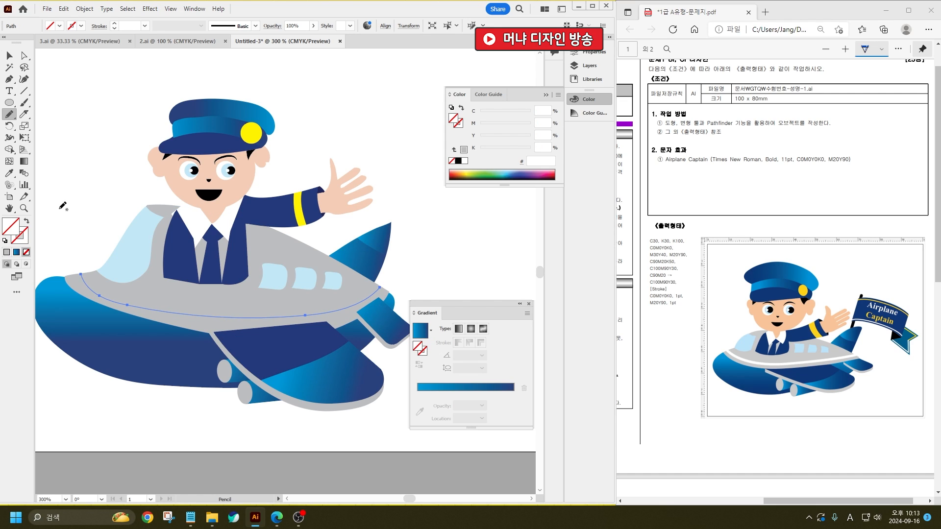
pyautogui.click(80, 26)
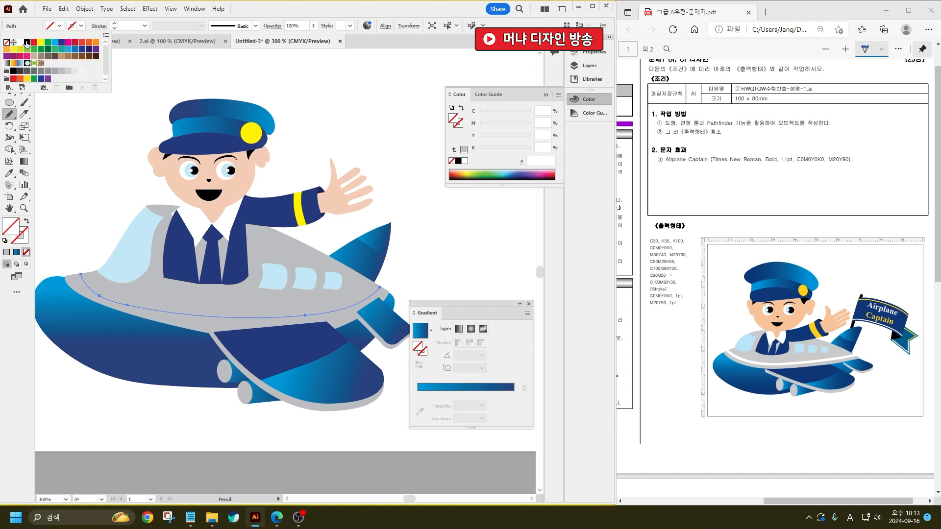
pyautogui.click(22, 46)
pyautogui.scroll(2, 125, 28)
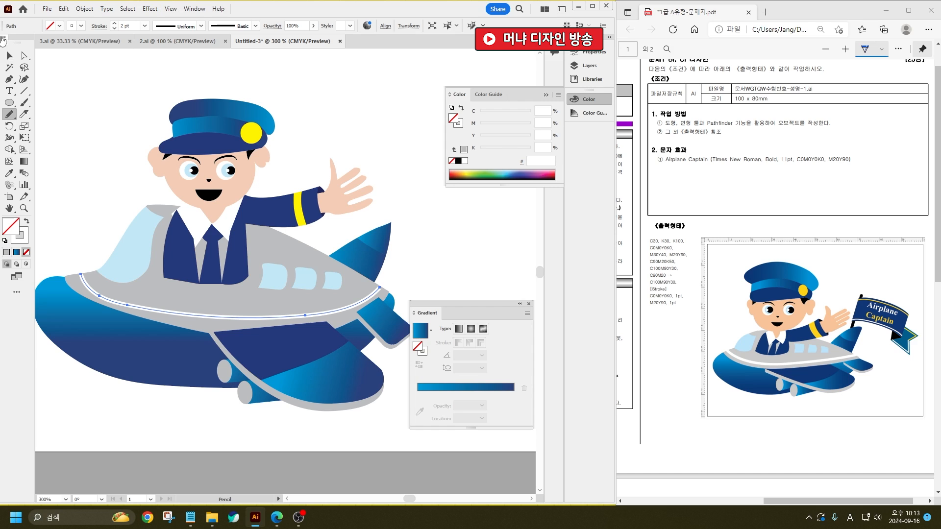
pyautogui.press('v')
pyautogui.click(54, 142)
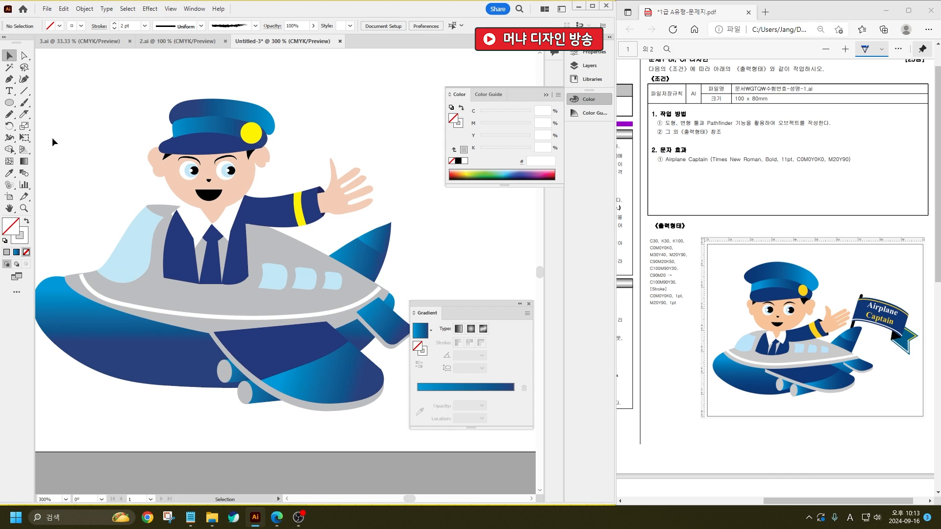
# - Enlarge the white stripe slightly so it sits closer to the upper body's lower edge
pyautogui.click(77, 277)
pyautogui.moveTo(76, 272); pyautogui.dragTo(76, 271)
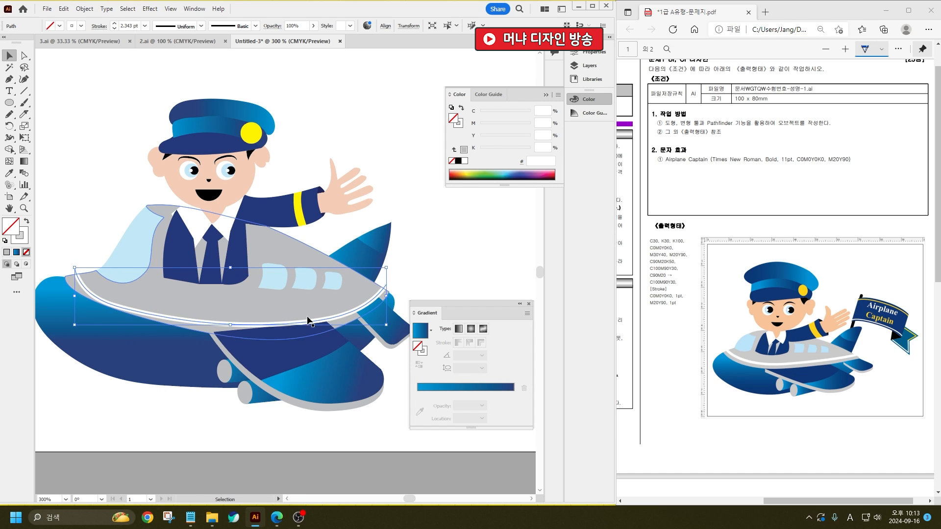
pyautogui.moveTo(344, 315); pyautogui.dragTo(347, 265)
pyautogui.click(470, 235)
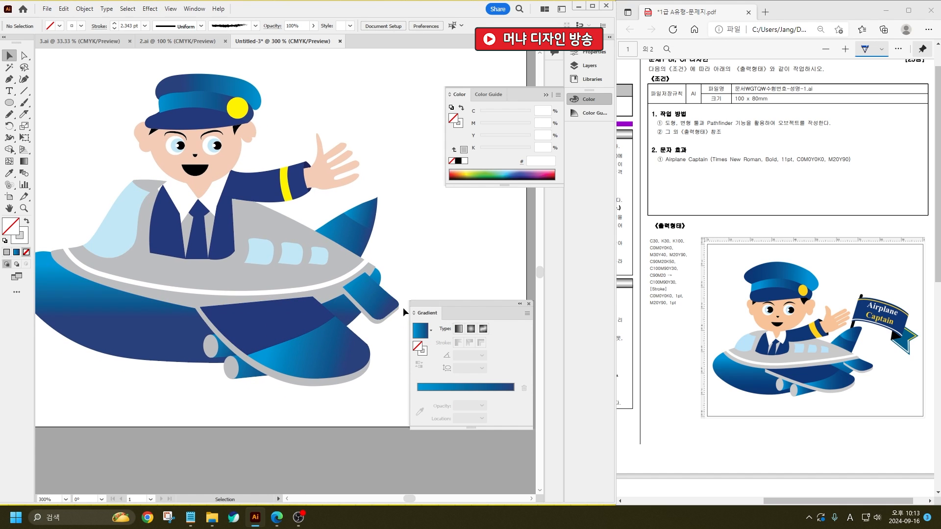
# - Move the small rear wing slightly outward and rotate it a little counterclockwise against the tail
pyautogui.moveTo(387, 305); pyautogui.dragTo(395, 297)
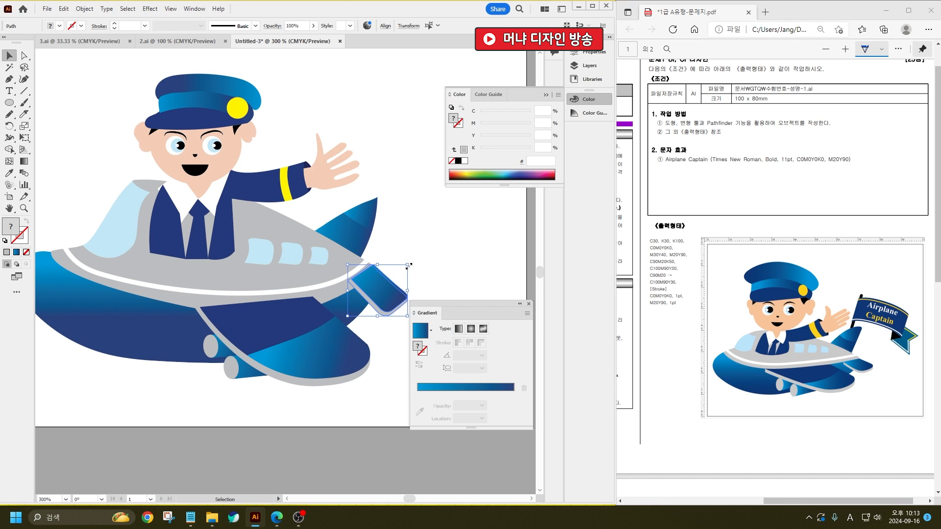
pyautogui.moveTo(411, 262); pyautogui.dragTo(395, 263)
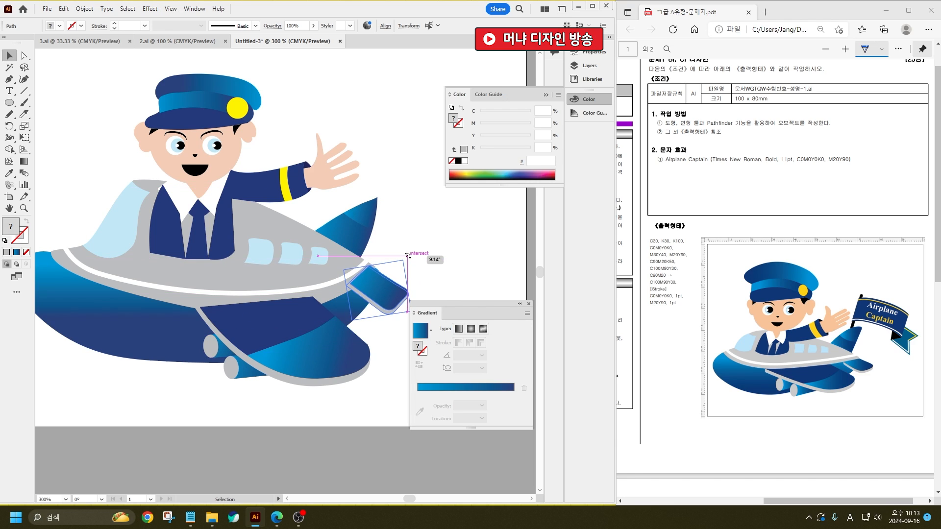
pyautogui.scroll(2, 395, 263)
pyautogui.moveTo(343, 304); pyautogui.dragTo(354, 304)
pyautogui.scroll(-1, 369, 325)
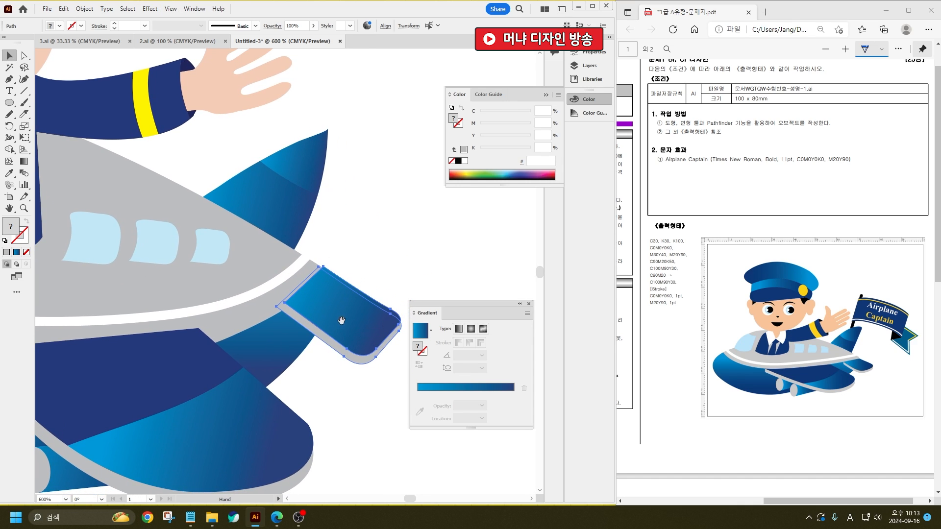
pyautogui.click(388, 246)
pyautogui.scroll(-1, 364, 296)
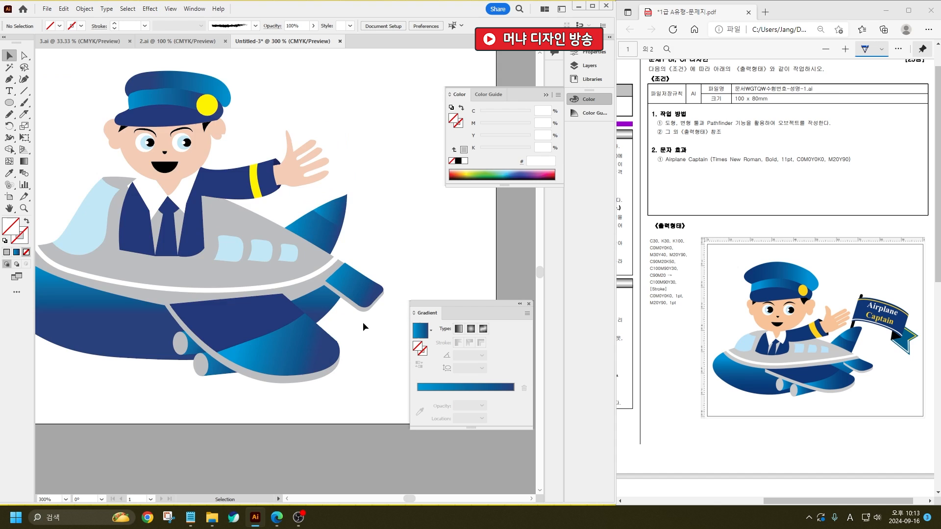
# - Shift the captain's hat pieces slightly left to centre them on the head and reposition the yellow badge on the hat band
pyautogui.scroll(-1, 363, 322)
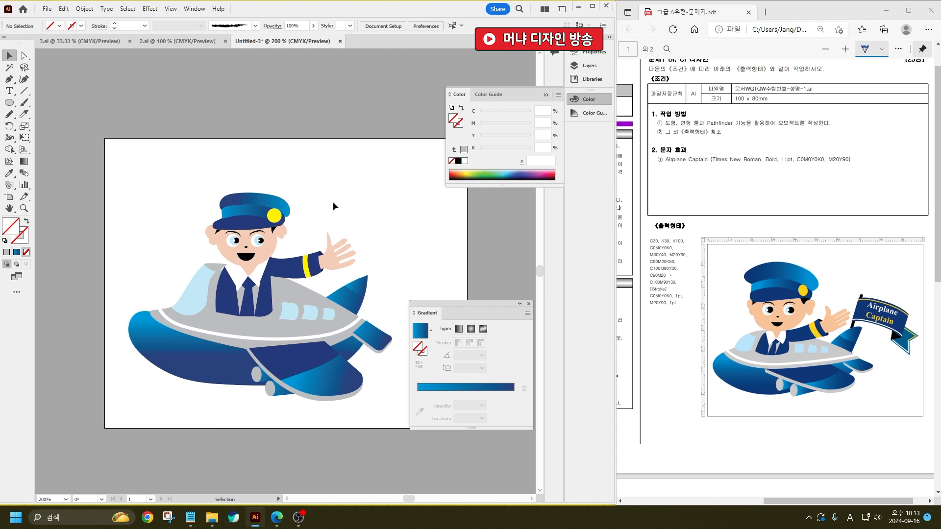
pyautogui.click(263, 211)
pyautogui.press('ctrl')
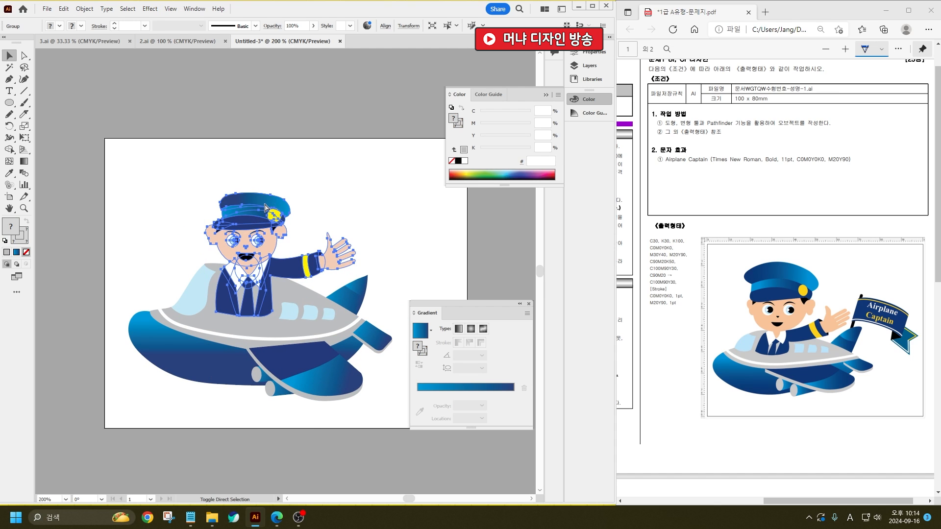
pyautogui.moveTo(237, 178); pyautogui.dragTo(254, 205)
pyautogui.click(245, 170)
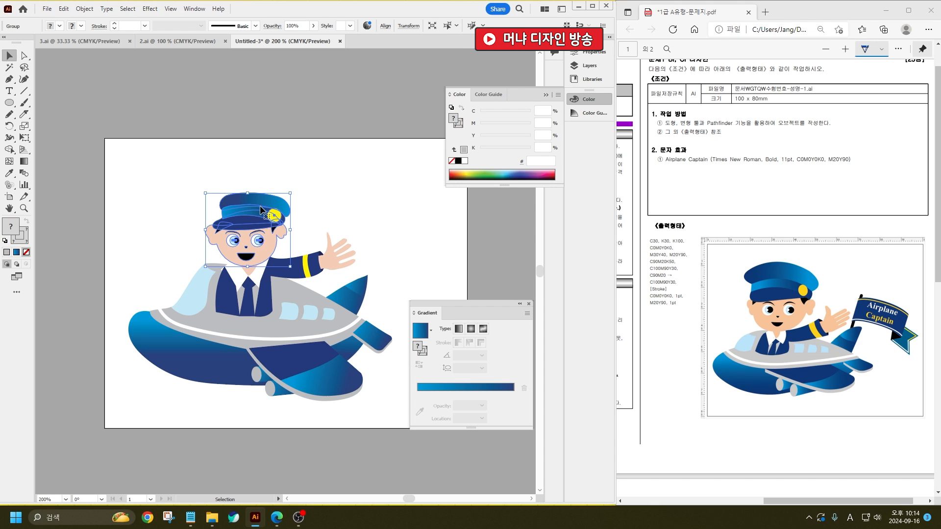
pyautogui.click(234, 176)
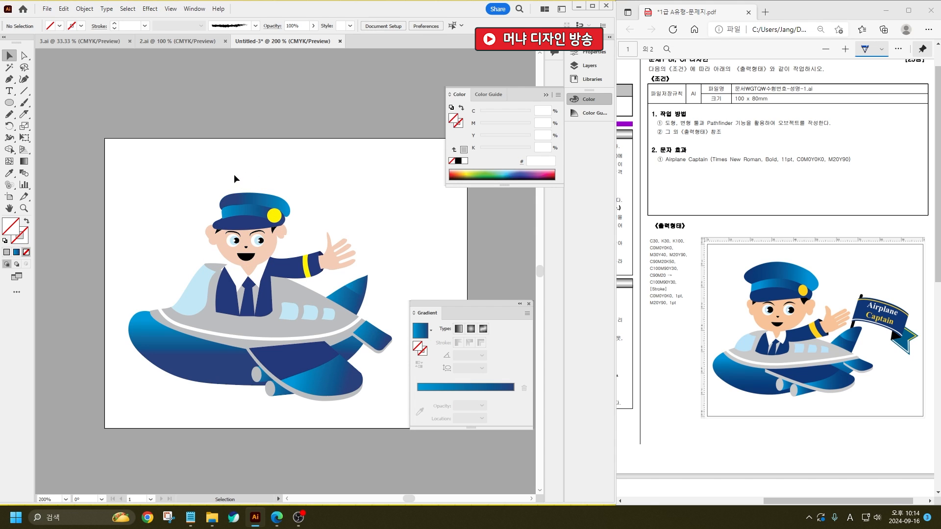
pyautogui.moveTo(258, 204); pyautogui.dragTo(258, 204)
pyautogui.press('ctrl')
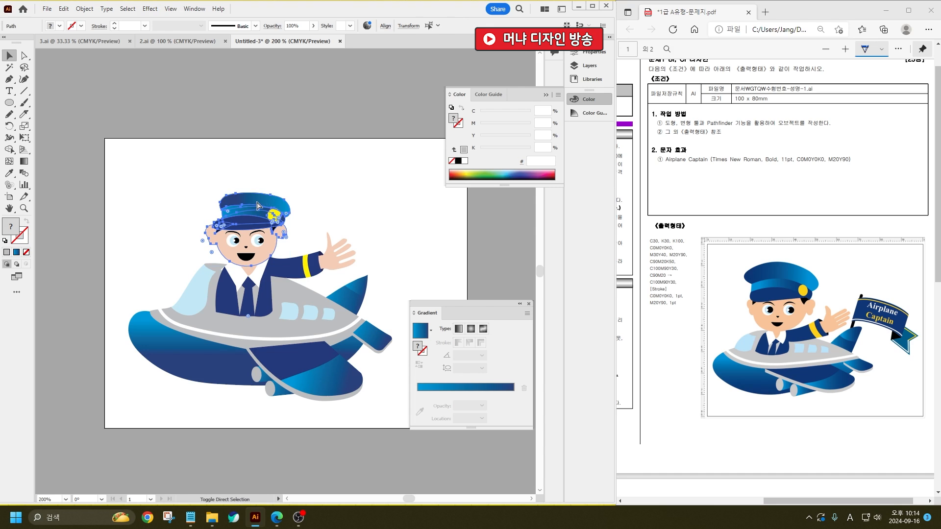
pyautogui.moveTo(229, 170); pyautogui.dragTo(259, 210)
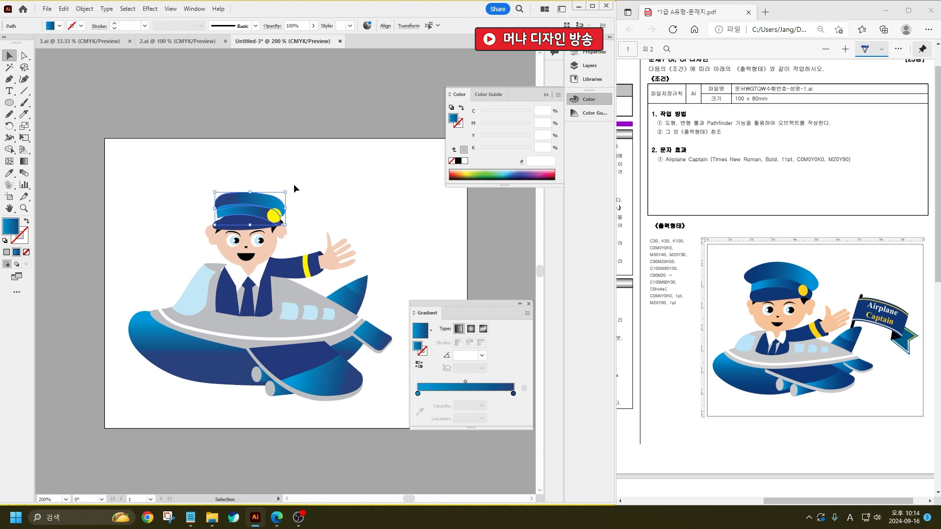
pyautogui.moveTo(289, 185); pyautogui.dragTo(272, 214)
pyautogui.click(289, 211)
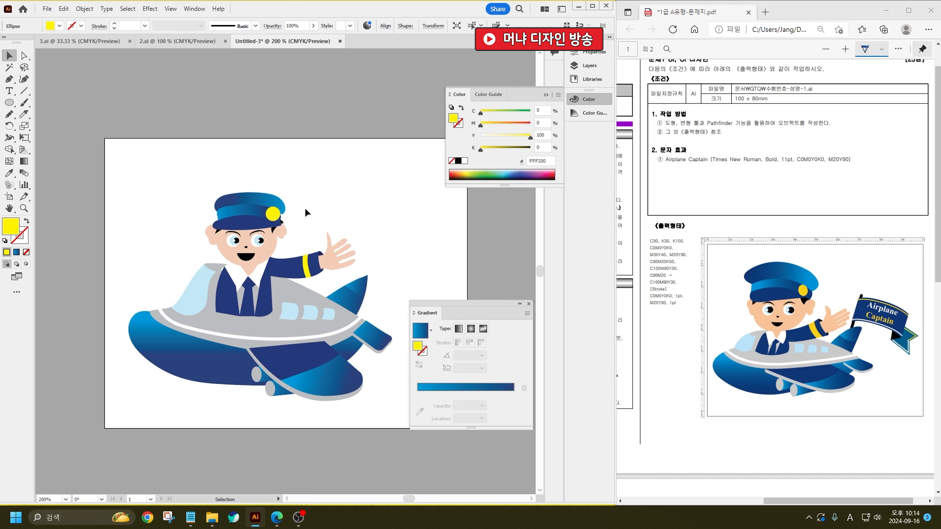
# - Widen the hat's gradient band toward the right so it reaches the edge beyond the yellow badge
pyautogui.click(306, 210)
pyautogui.scroll(3, 257, 206)
pyautogui.click(267, 217)
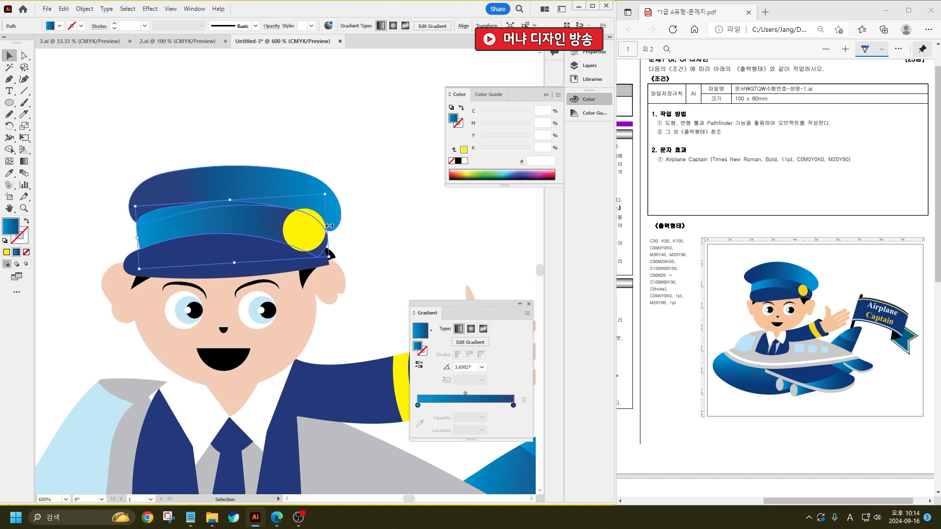
pyautogui.moveTo(329, 225); pyautogui.dragTo(338, 225)
pyautogui.click(371, 195)
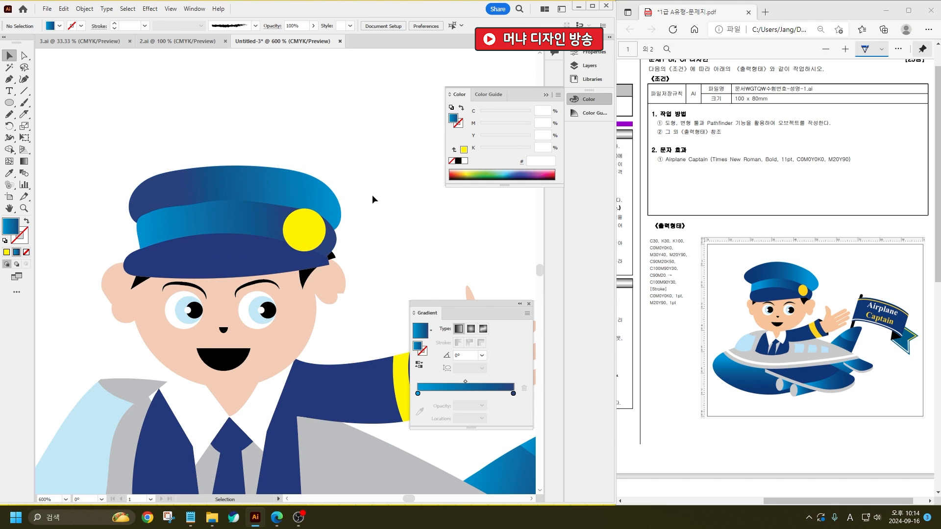
# - Adjust the black hair piece beside the right ear so it fits under the hat's edge
pyautogui.click(330, 259)
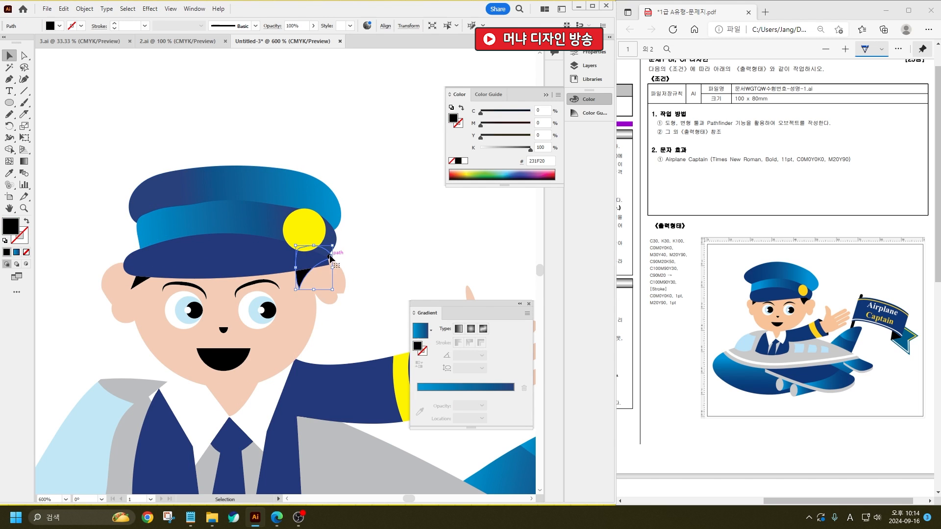
pyautogui.press('Right')
pyautogui.moveTo(341, 244); pyautogui.dragTo(317, 244)
pyautogui.click(349, 231)
pyautogui.hotkey('ctrl', '-')
pyautogui.hotkey('ctrl', '-')
pyautogui.hotkey('ctrl', '-')
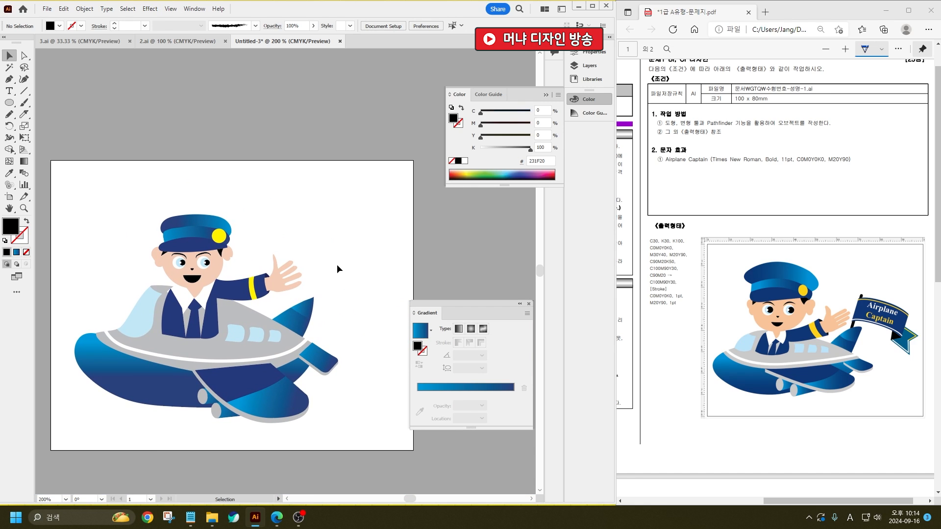
# - Draw a slightly tilted flagpole line rising from the airplane's tail fin, with a 2 pt black stroke
pyautogui.click(24, 91)
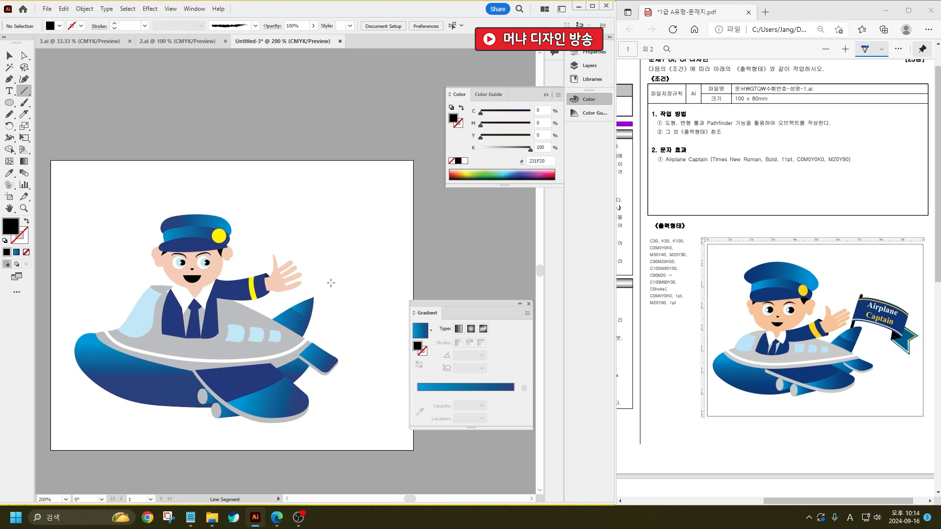
pyautogui.moveTo(309, 250); pyautogui.dragTo(303, 315)
pyautogui.click(81, 26)
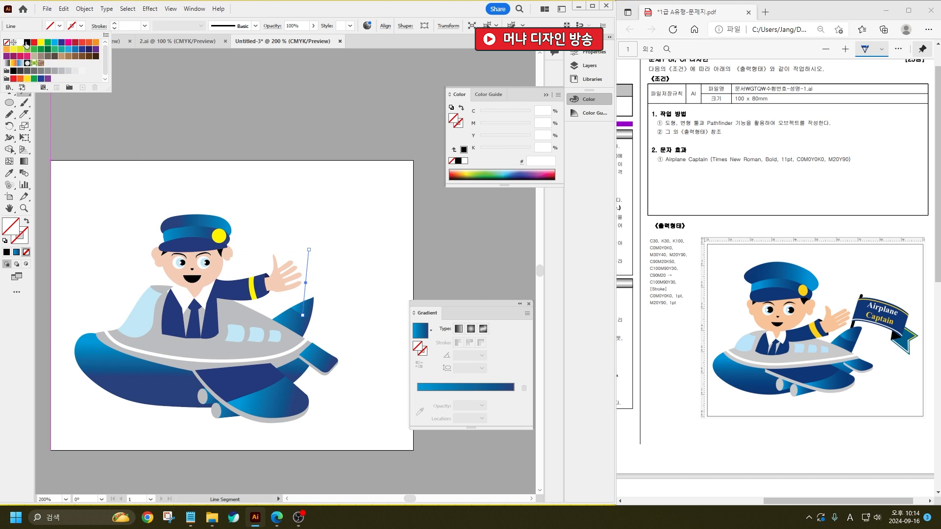
pyautogui.click(27, 42)
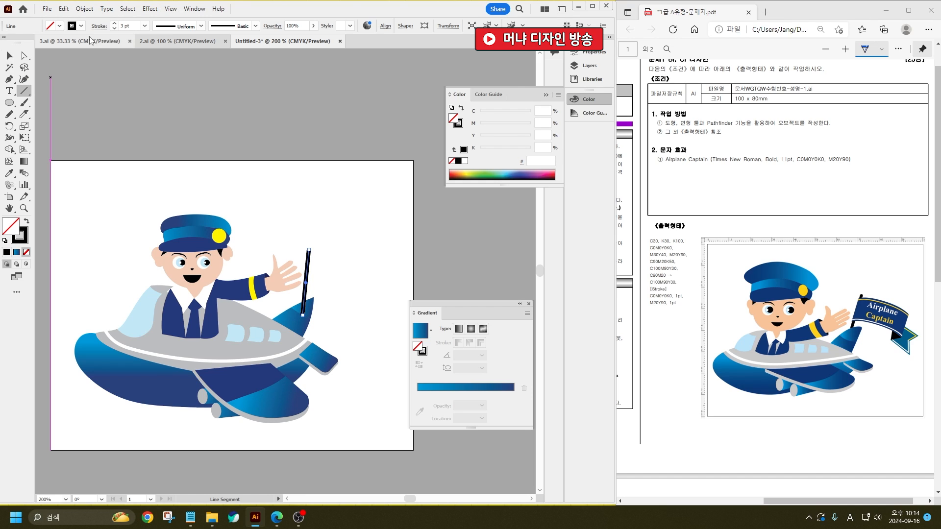
pyautogui.click(99, 26)
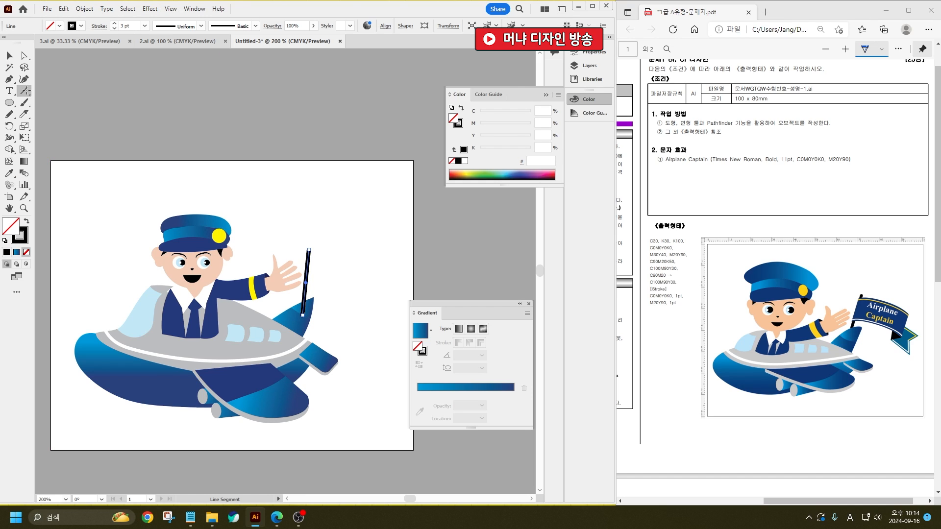
pyautogui.click(12, 50)
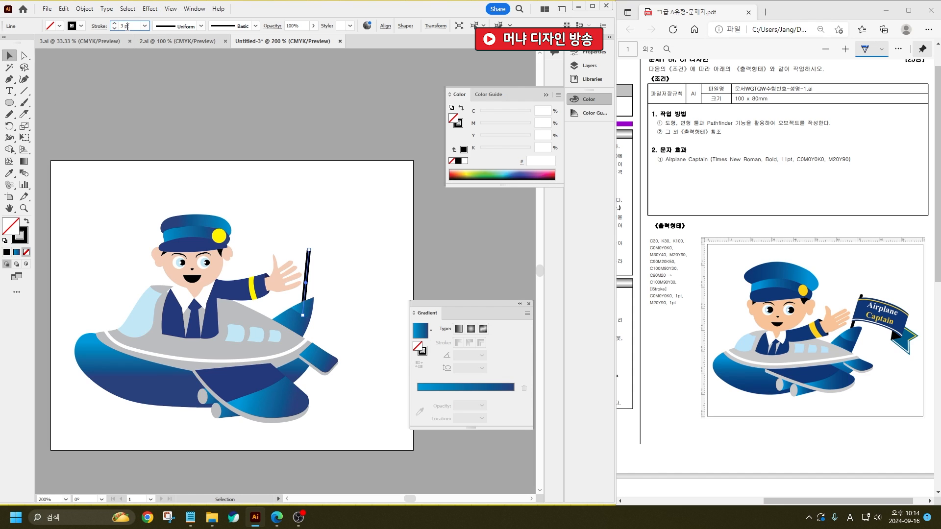
pyautogui.scroll(-1, 127, 26)
pyautogui.click(335, 232)
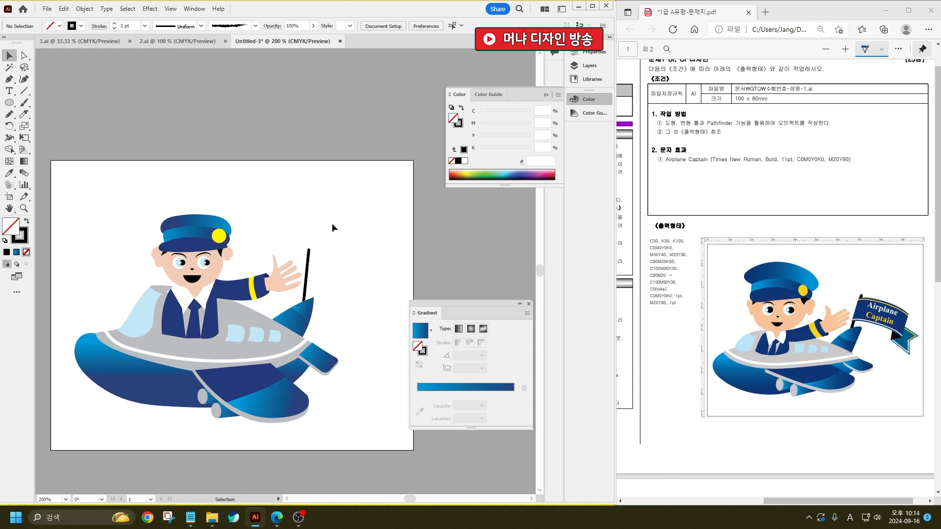
# - Load the Decorative_Banners and Seals brush library and place its Banner 3 artwork above the airplane
pyautogui.press('F5')
pyautogui.click(89, 202)
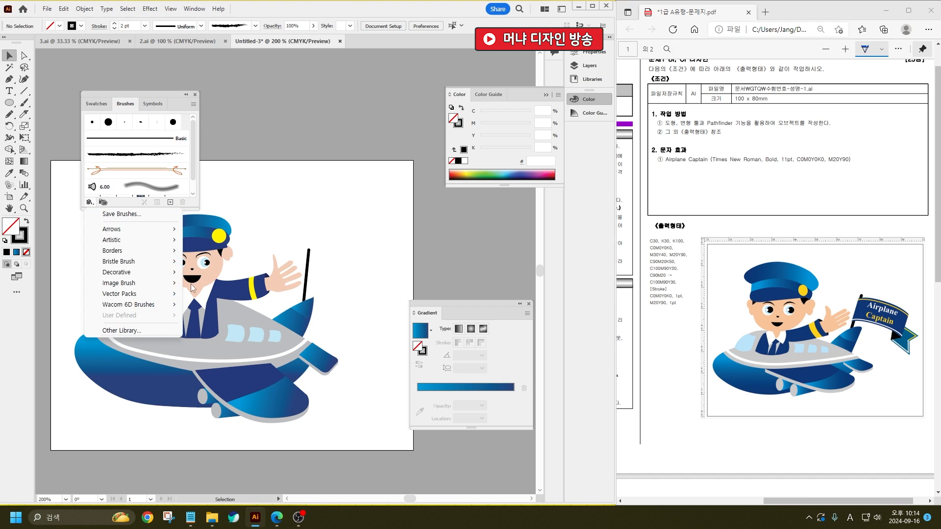
pyautogui.moveTo(164, 254)
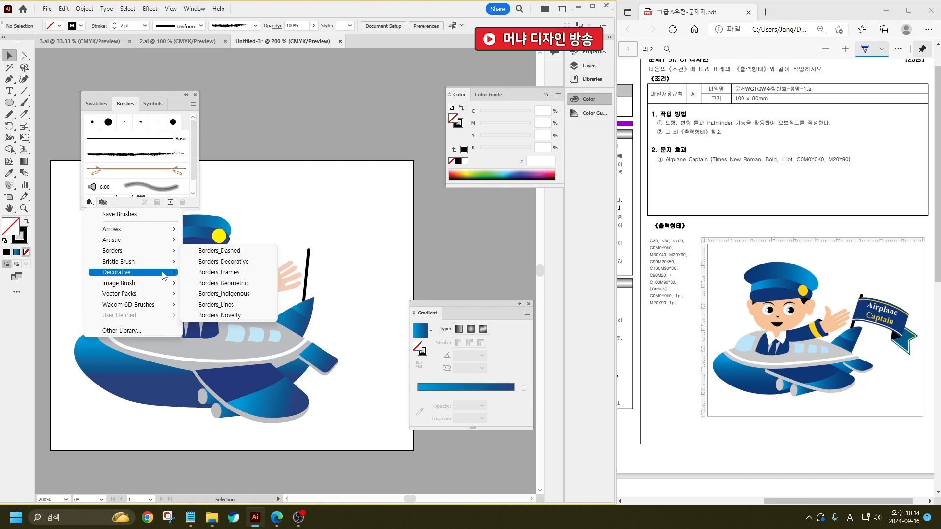
pyautogui.moveTo(162, 272)
pyautogui.click(249, 271)
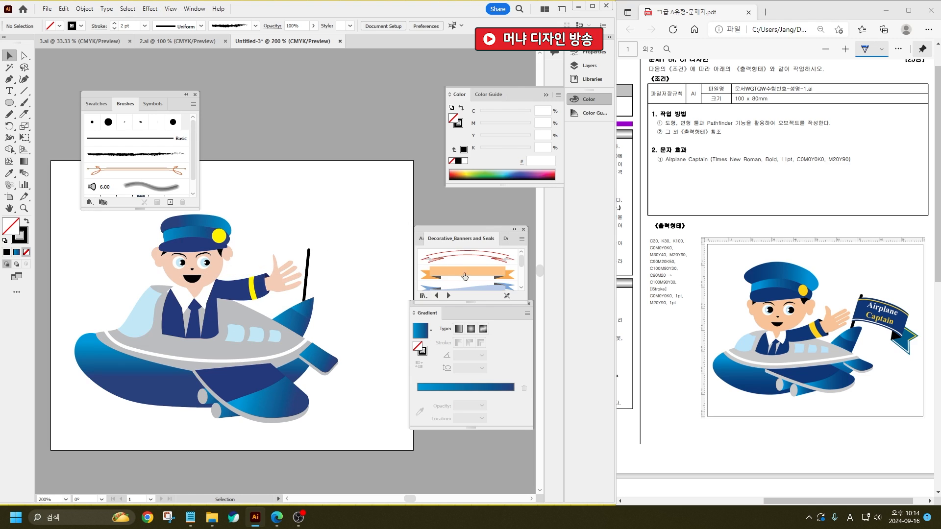
pyautogui.scroll(-1, 465, 277)
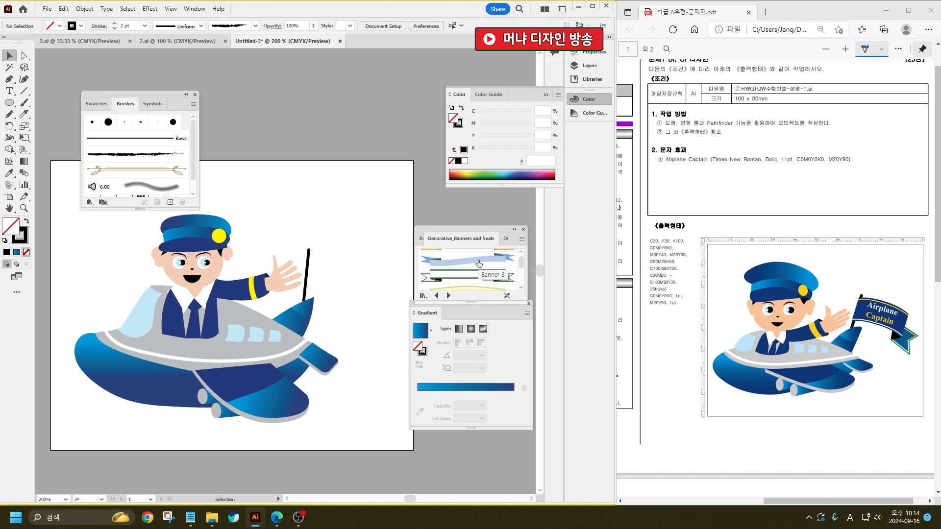
pyautogui.moveTo(481, 263); pyautogui.dragTo(363, 174)
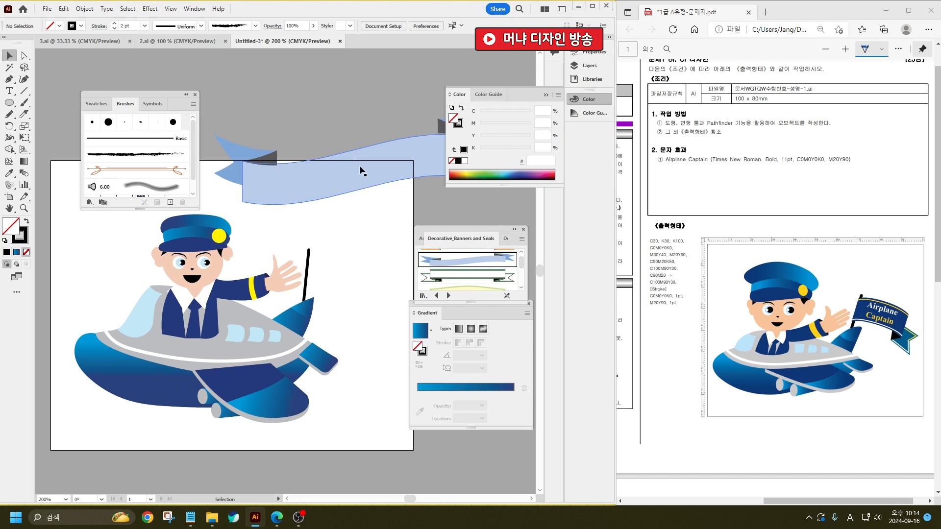
pyautogui.scroll(-1, 472, 284)
pyautogui.scroll(-1, 472, 283)
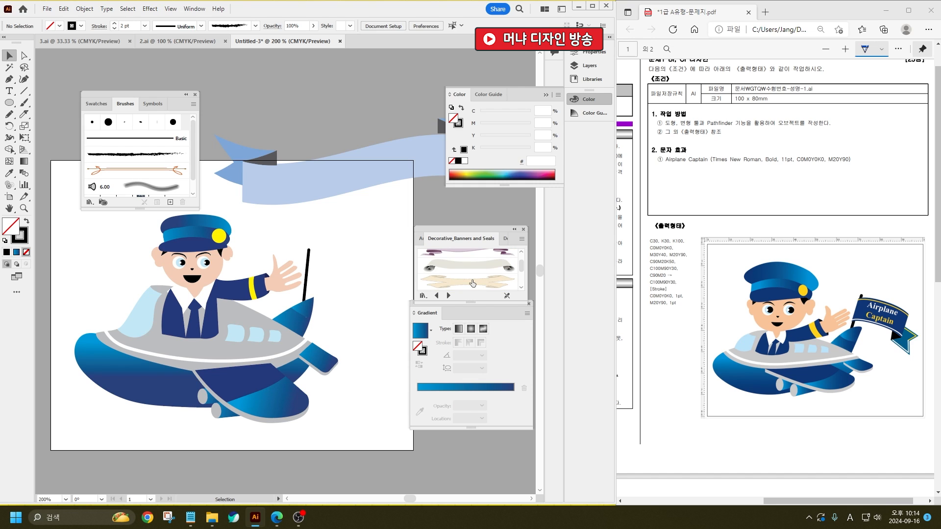
pyautogui.moveTo(264, 181); pyautogui.dragTo(189, 174)
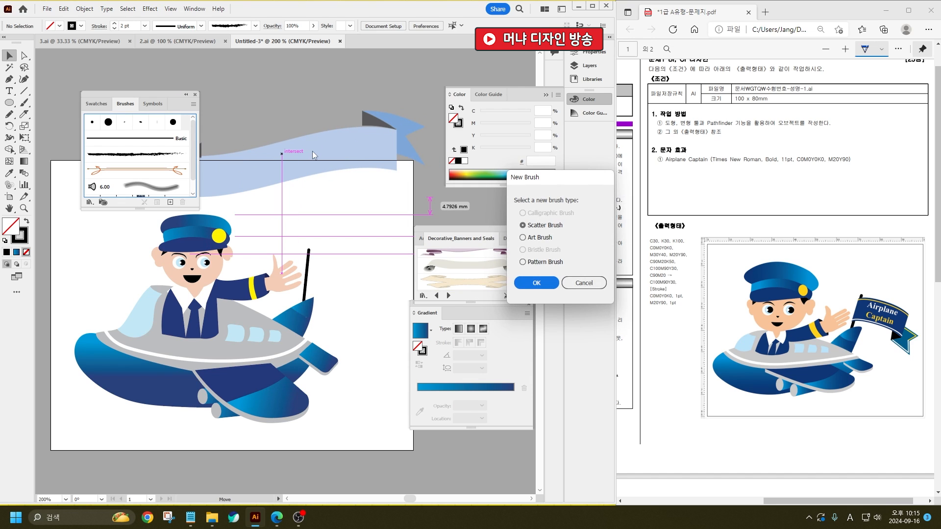
pyautogui.click(583, 282)
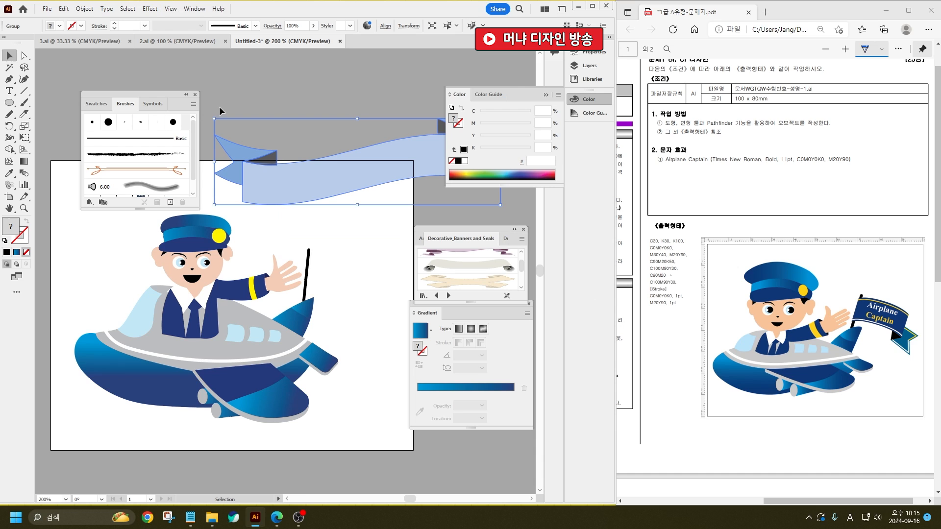
# - Close the brush list, move the banner to the artboard's upper edge and reflect it across the horizontal axis
pyautogui.click(195, 94)
pyautogui.moveTo(345, 181); pyautogui.dragTo(225, 159)
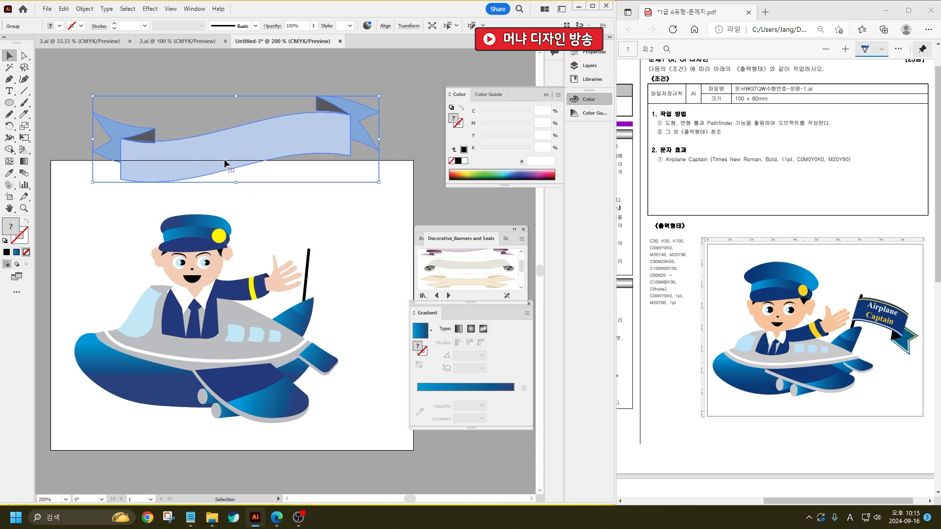
pyautogui.rightClick(297, 141)
pyautogui.moveTo(343, 320)
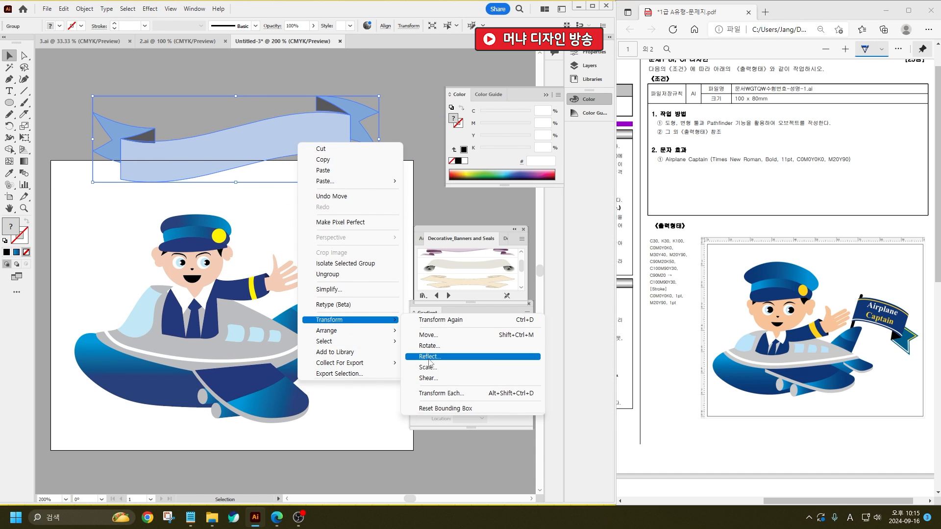
pyautogui.click(429, 359)
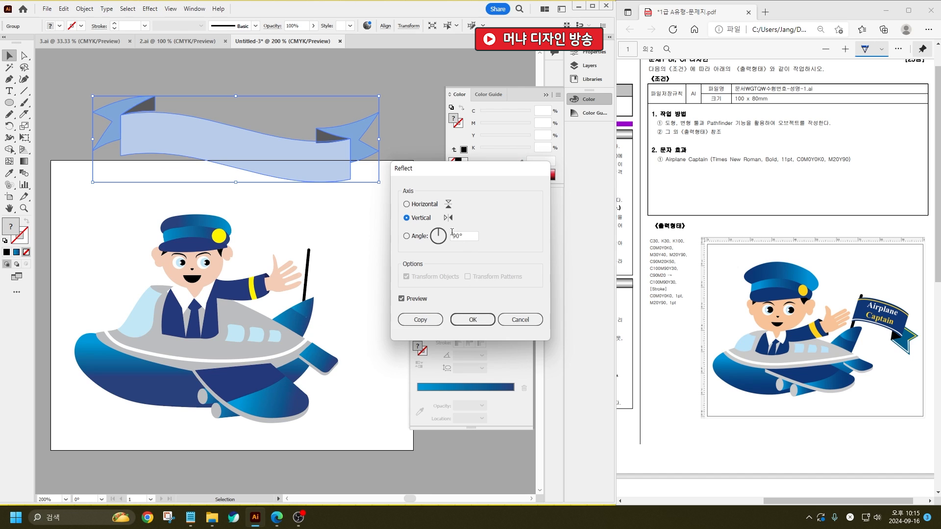
pyautogui.click(424, 204)
pyautogui.click(472, 319)
pyautogui.click(372, 238)
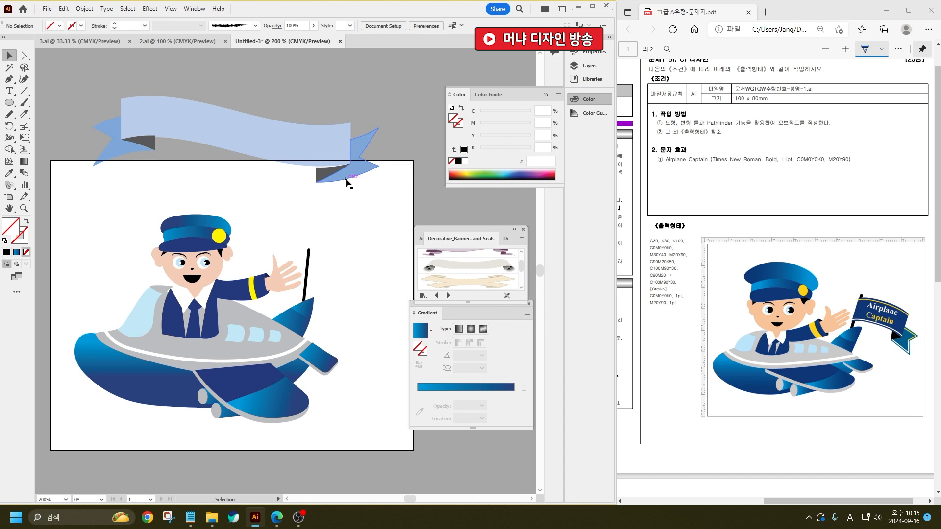
# - Rotate the banner clockwise and reflect it across the vertical axis
pyautogui.click(357, 148)
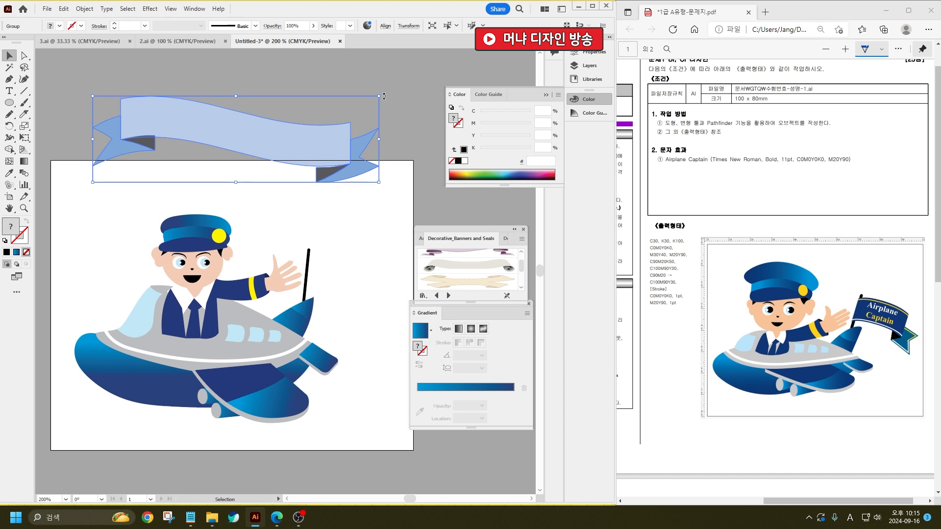
pyautogui.moveTo(384, 96); pyautogui.dragTo(372, 178)
pyautogui.rightClick(251, 95)
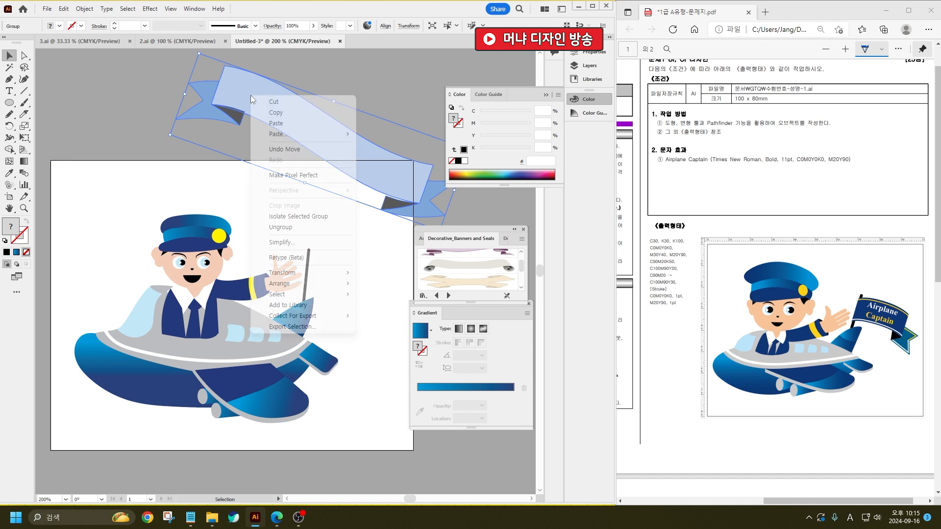
pyautogui.moveTo(314, 273)
pyautogui.click(439, 310)
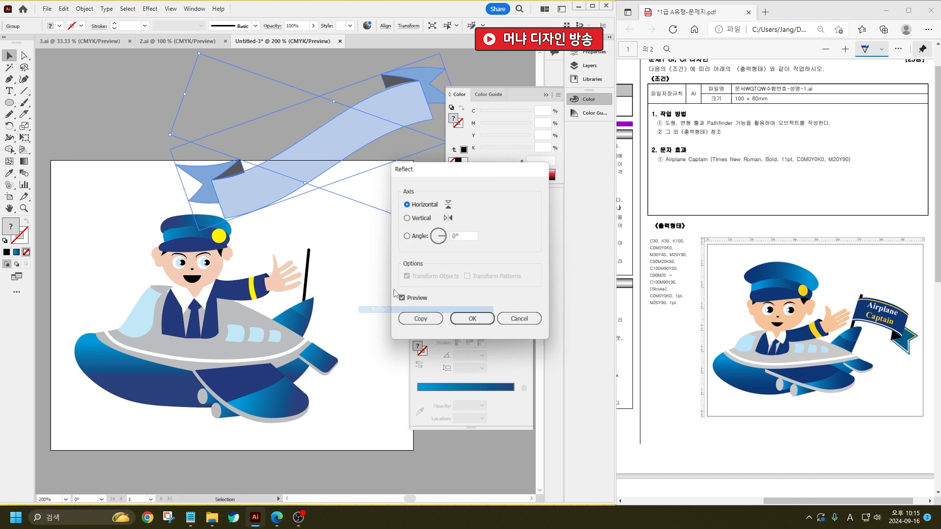
pyautogui.click(406, 217)
pyautogui.click(472, 319)
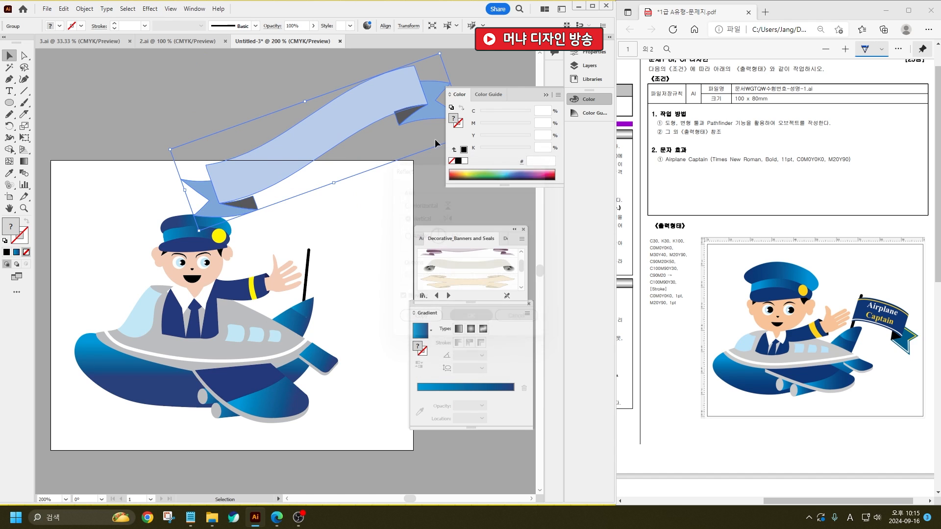
# - Tilt the mirrored banner back down to the right and split it with a Knife cut across its right part
pyautogui.moveTo(391, 105); pyautogui.dragTo(378, 225)
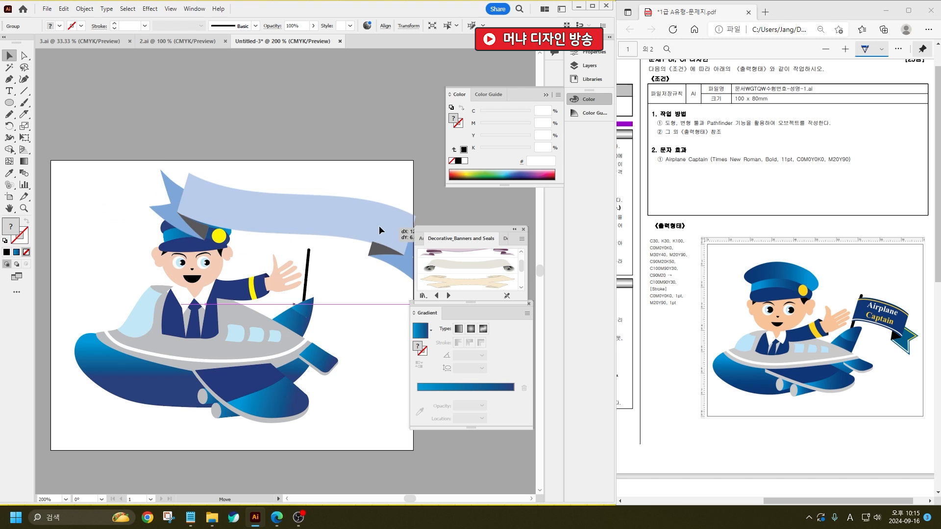
pyautogui.click(25, 114)
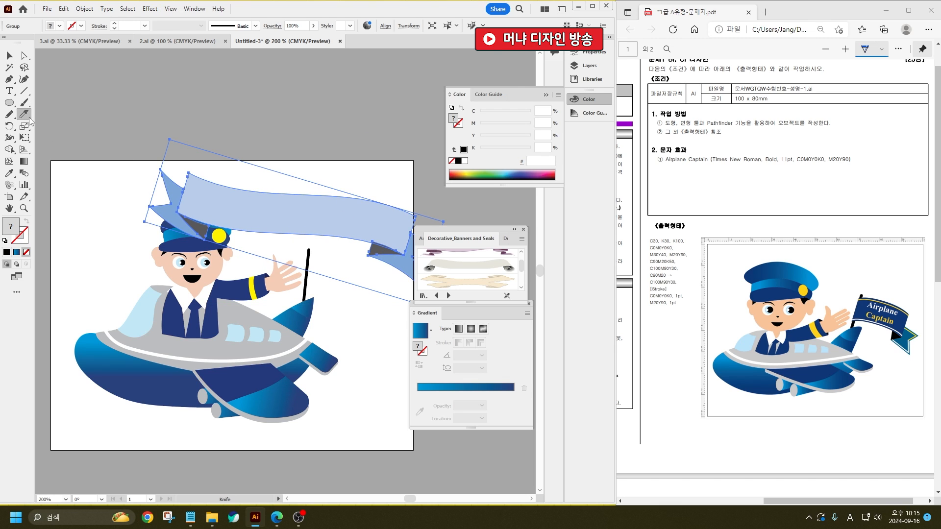
pyautogui.moveTo(343, 171)
pyautogui.mouseDown()
pyautogui.moveTo(315, 254)
pyautogui.moveTo(323, 282)
pyautogui.mouseUp()
pyautogui.press('v')
pyautogui.moveTo(369, 232); pyautogui.dragTo(373, 160)
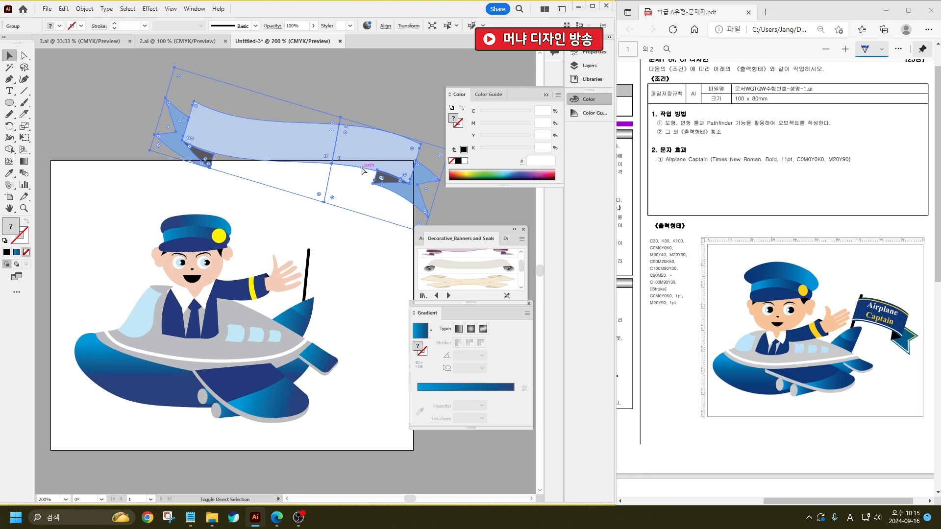
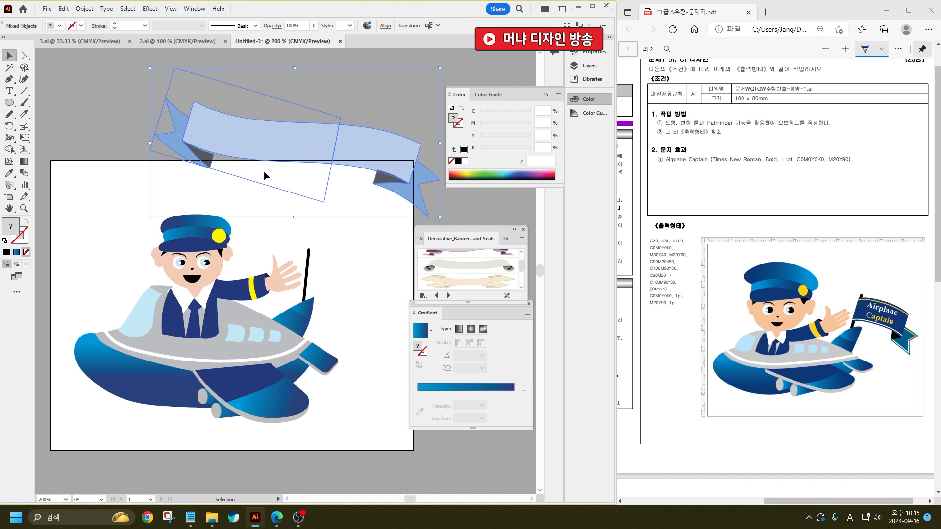
# - Separate the cut banner's pieces and delete everything to the left of the cut, keeping the right end as the flag
pyautogui.press('Delete')
pyautogui.hotkey('ctrl', 'z')
pyautogui.click(168, 95)
pyautogui.moveTo(202, 126); pyautogui.dragTo(235, 123)
pyautogui.click(369, 103)
pyautogui.click(360, 154)
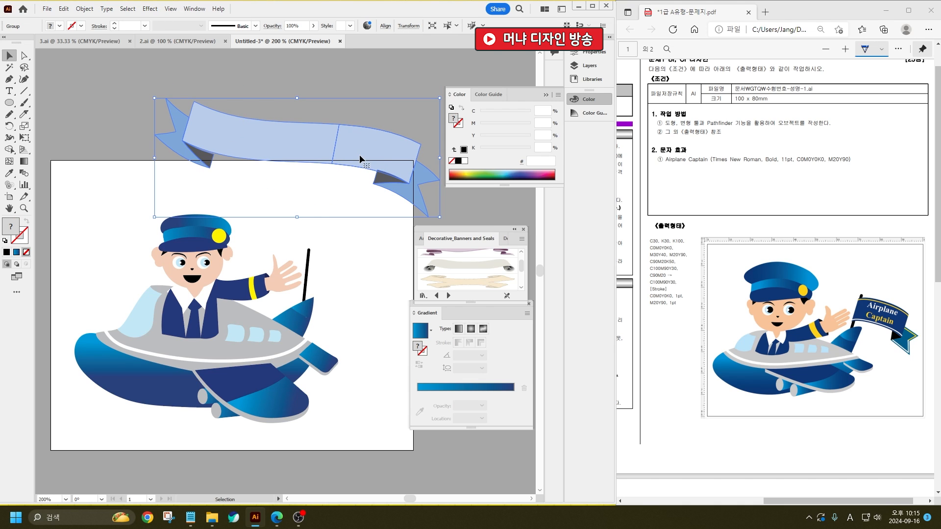
pyautogui.moveTo(123, 77); pyautogui.dragTo(395, 227)
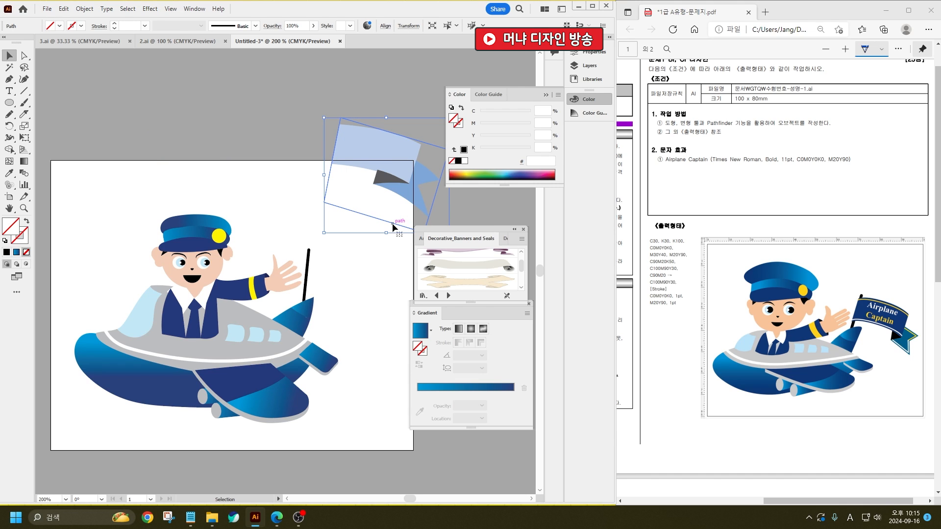
pyautogui.click(382, 235)
# - Attach the flag to the pole beside the pilot's hand and extend the pole's upper end up and to the right
pyautogui.moveTo(387, 167); pyautogui.dragTo(356, 290)
pyautogui.click(305, 247)
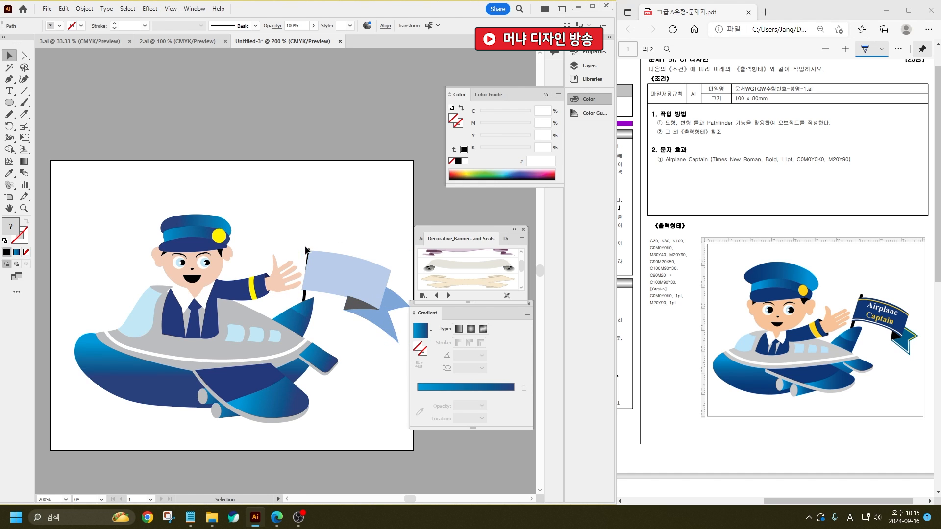
pyautogui.click(305, 248)
pyautogui.moveTo(306, 248); pyautogui.dragTo(320, 226)
pyautogui.click(361, 300)
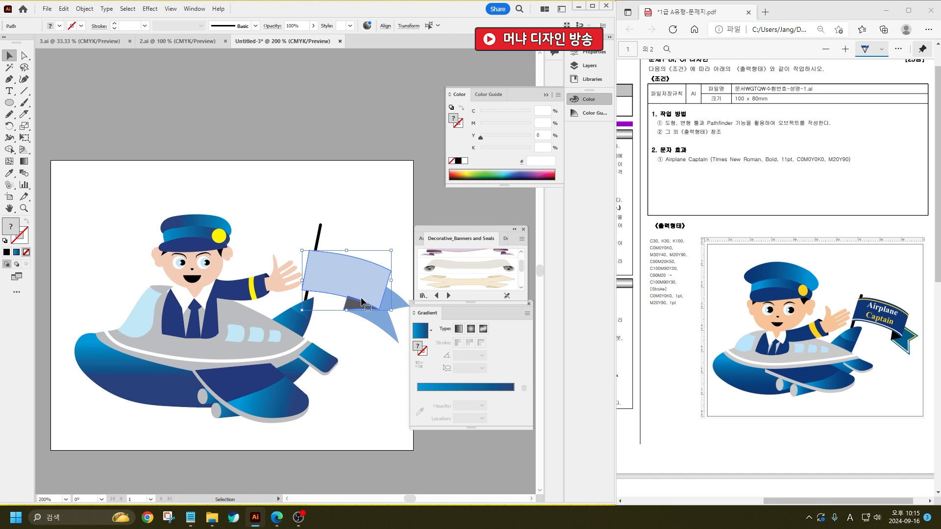
pyautogui.moveTo(375, 318); pyautogui.dragTo(352, 269)
# - Select the whole illustration and shift it slightly left so the flag fits inside the artboard
pyautogui.hotkey('ctrl', 'shift', 'a')
pyautogui.moveTo(383, 443); pyautogui.dragTo(108, 199)
pyautogui.moveTo(162, 280); pyautogui.dragTo(185, 272)
pyautogui.click(365, 322)
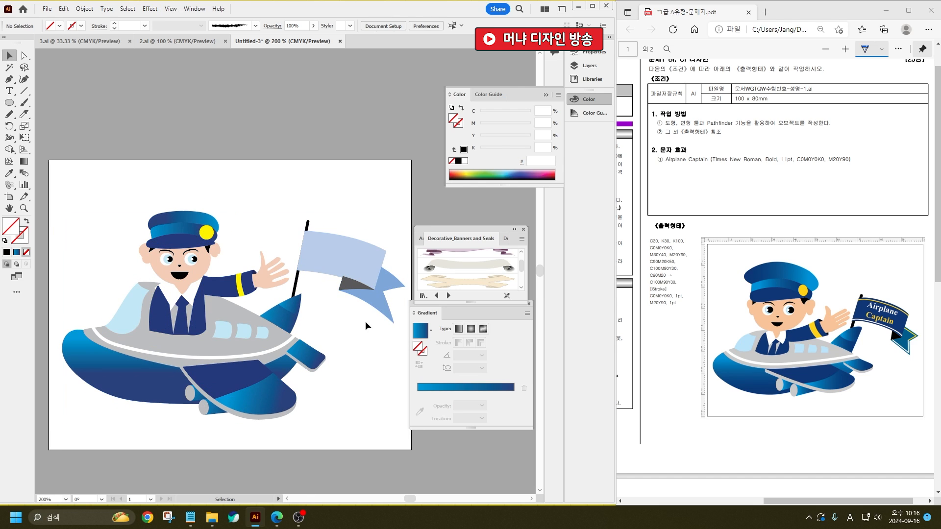
# - Draw two freehand Pencil curves across the flag's light blue front panel, following its lower and upper edges
pyautogui.scroll(2, 393, 238)
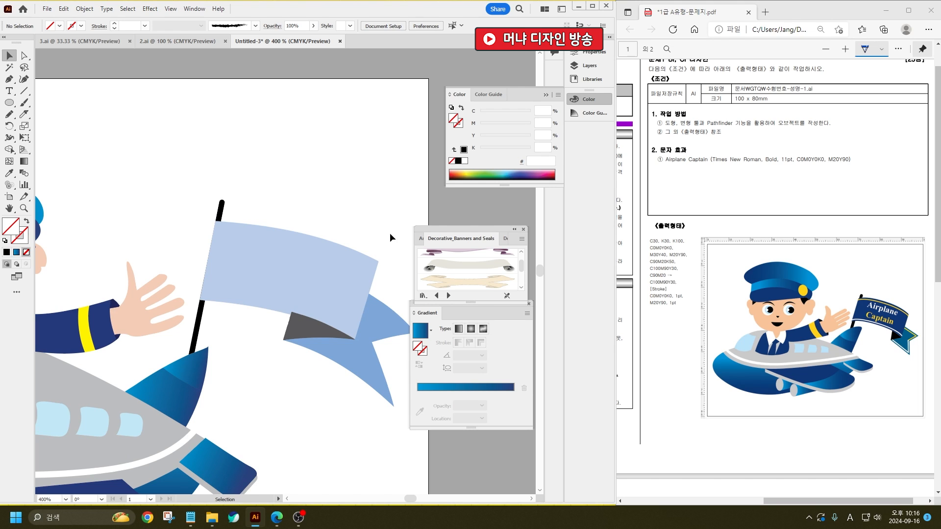
pyautogui.moveTo(389, 233); pyautogui.dragTo(347, 242)
pyautogui.click(251, 283)
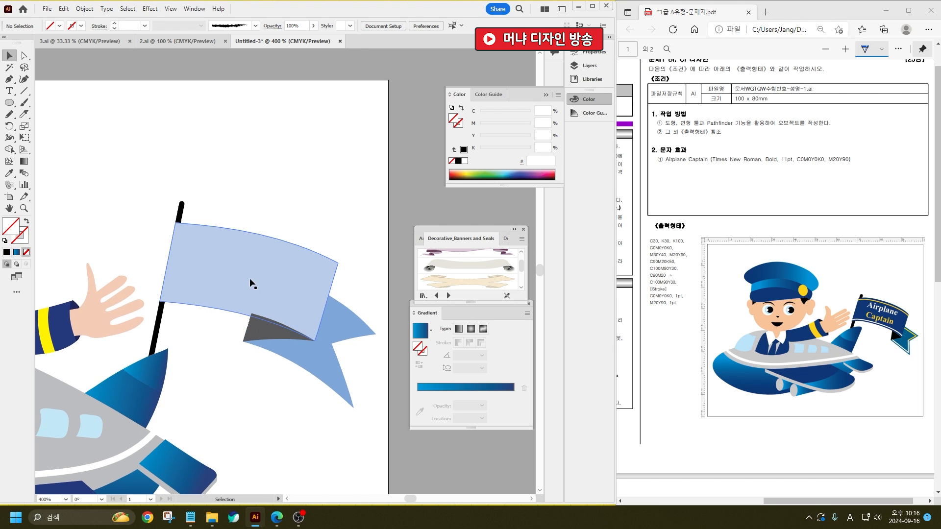
pyautogui.scroll(1, 258, 285)
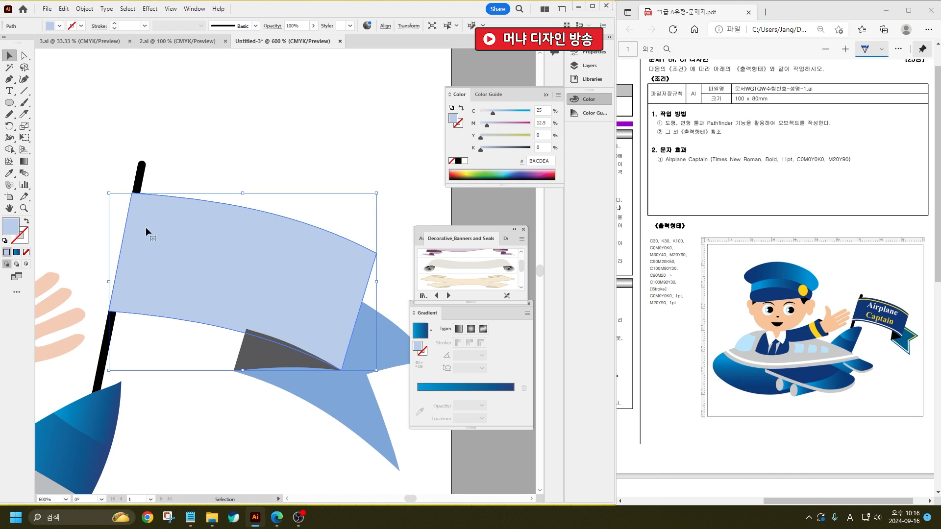
pyautogui.click(9, 114)
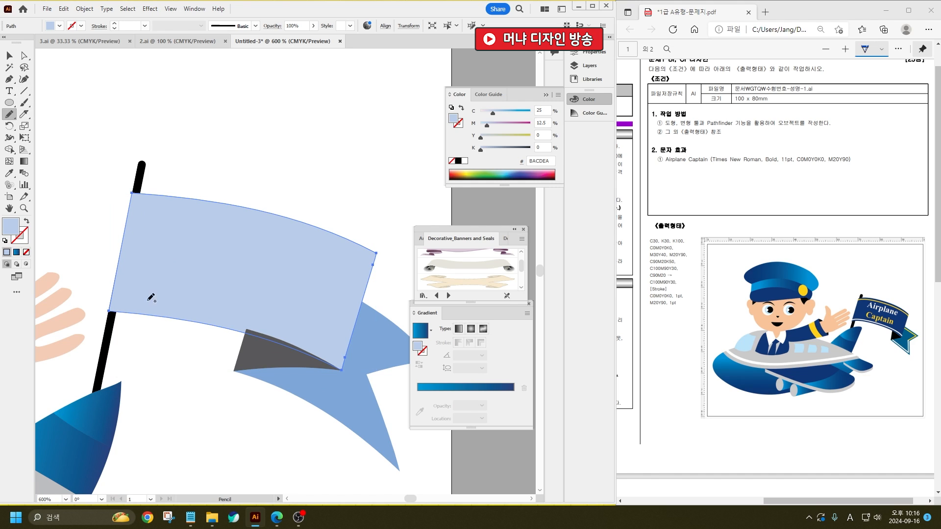
pyautogui.moveTo(109, 297)
pyautogui.mouseDown()
pyautogui.moveTo(150, 287)
pyautogui.moveTo(276, 310)
pyautogui.moveTo(346, 352)
pyautogui.mouseUp()
pyautogui.hotkey('ctrl', 'z')
pyautogui.moveTo(116, 296)
pyautogui.mouseDown()
pyautogui.moveTo(228, 304)
pyautogui.moveTo(347, 357)
pyautogui.mouseUp()
pyautogui.hotkey('ctrl', 'z')
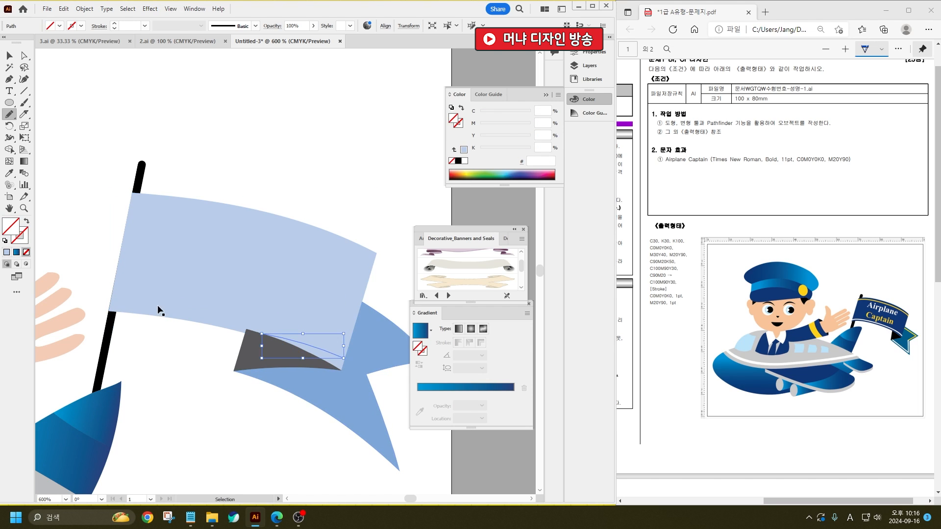
pyautogui.moveTo(112, 296)
pyautogui.mouseDown()
pyautogui.moveTo(184, 294)
pyautogui.moveTo(314, 330)
pyautogui.moveTo(347, 351)
pyautogui.mouseUp()
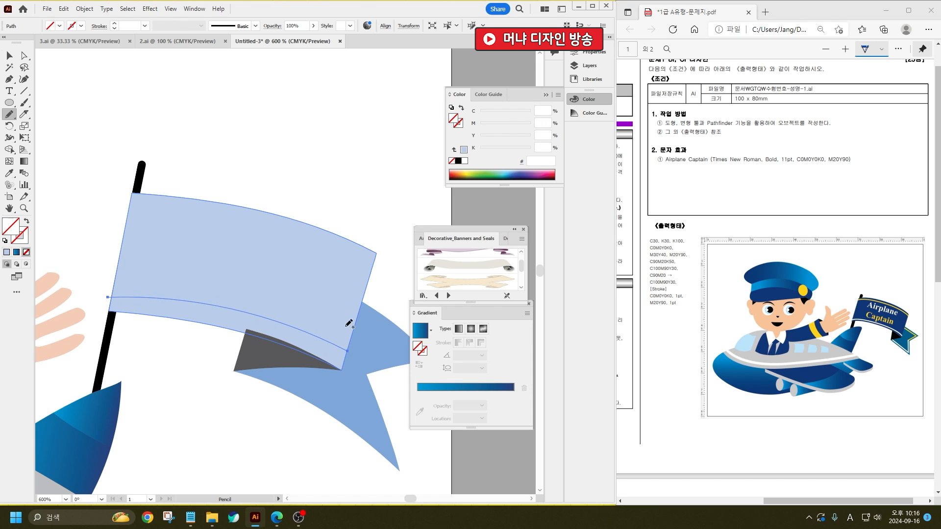
pyautogui.moveTo(361, 261)
pyautogui.mouseDown()
pyautogui.moveTo(260, 226)
pyautogui.moveTo(127, 214)
pyautogui.mouseUp()
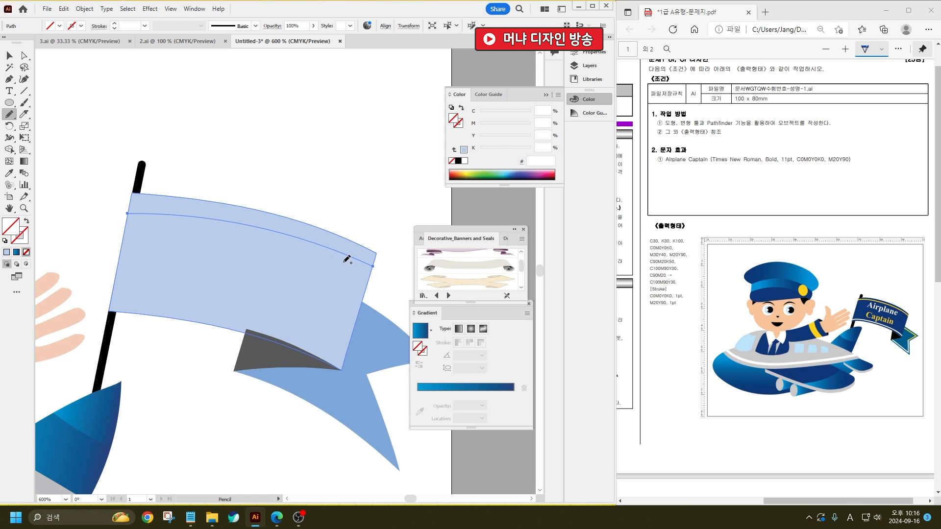
# - Give the flag panel's upper curve a yellow stroke and its lower curve a white stroke
pyautogui.click(9, 55)
pyautogui.click(81, 25)
pyautogui.click(57, 87)
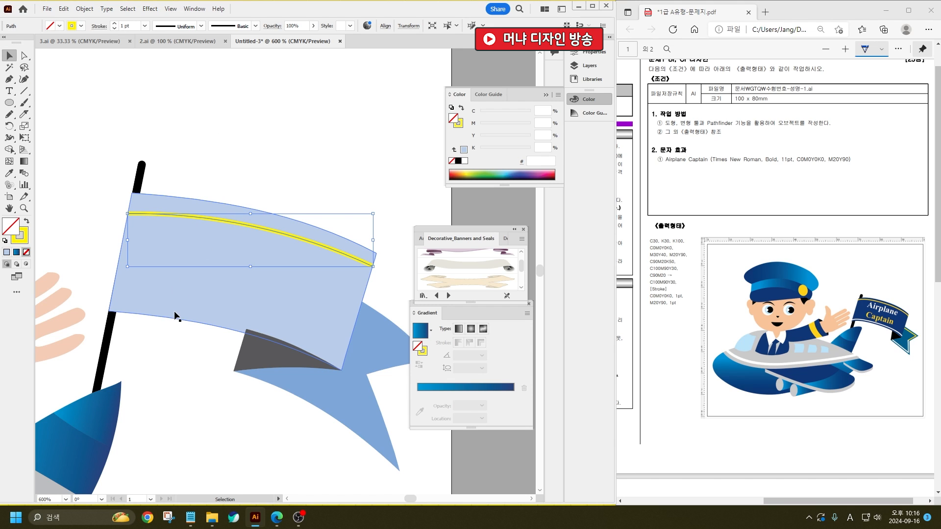
pyautogui.click(176, 298)
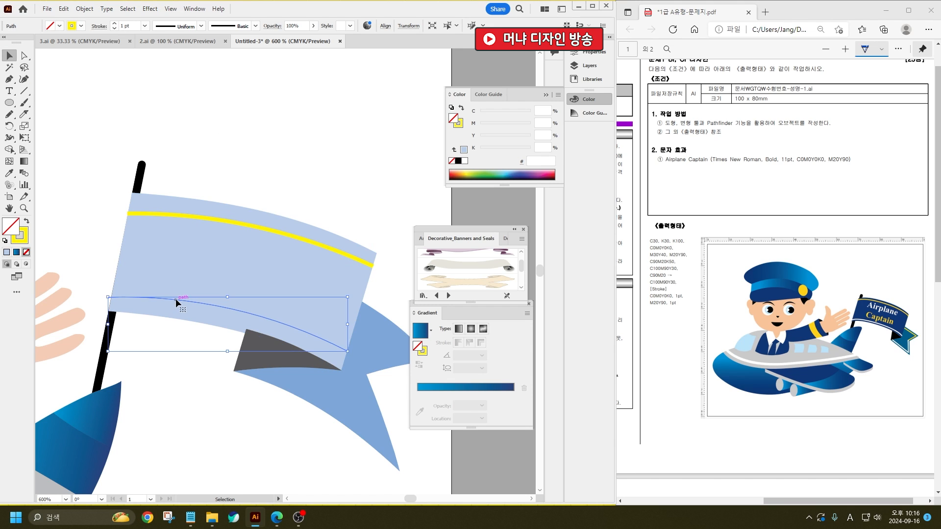
pyautogui.click(80, 25)
pyautogui.click(21, 43)
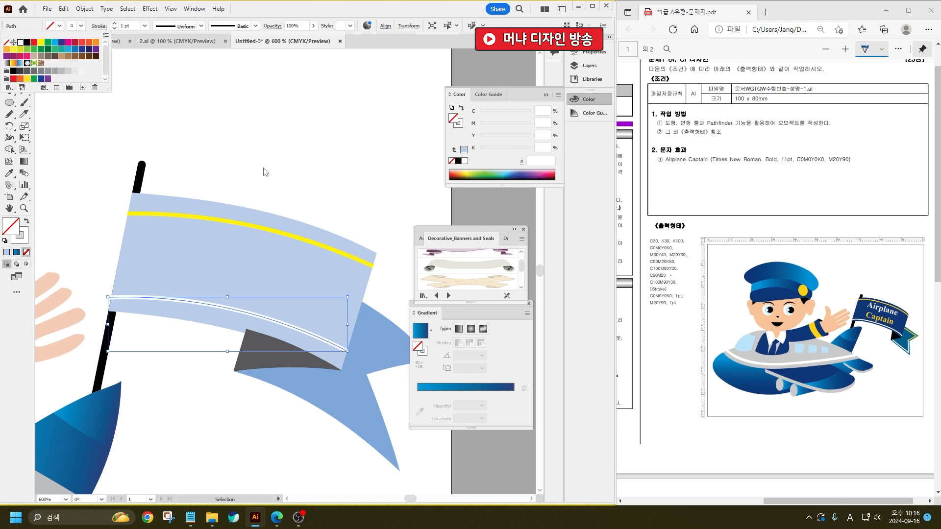
pyautogui.click(262, 172)
# - Create an inward Offset Path of -0.7 mm from the flag's forked tail, with miter joins
pyautogui.moveTo(319, 290); pyautogui.dragTo(260, 269)
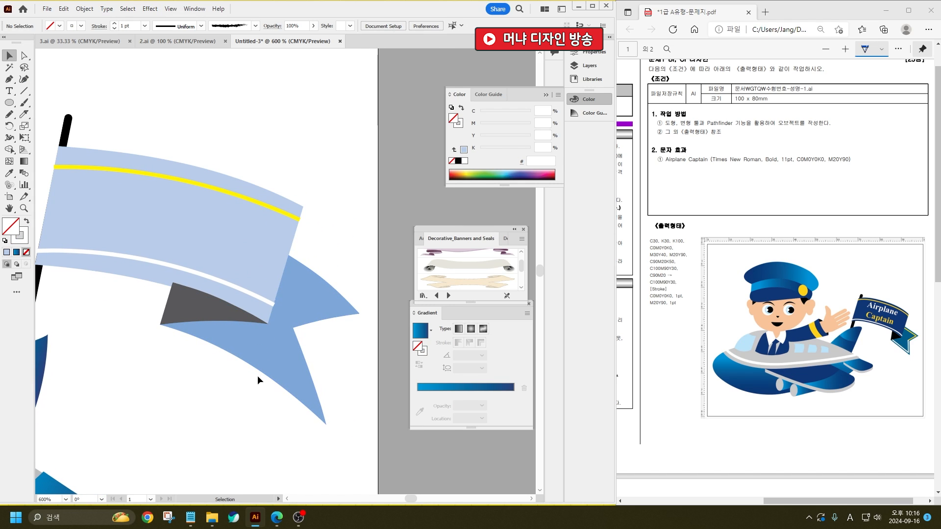
pyautogui.click(317, 282)
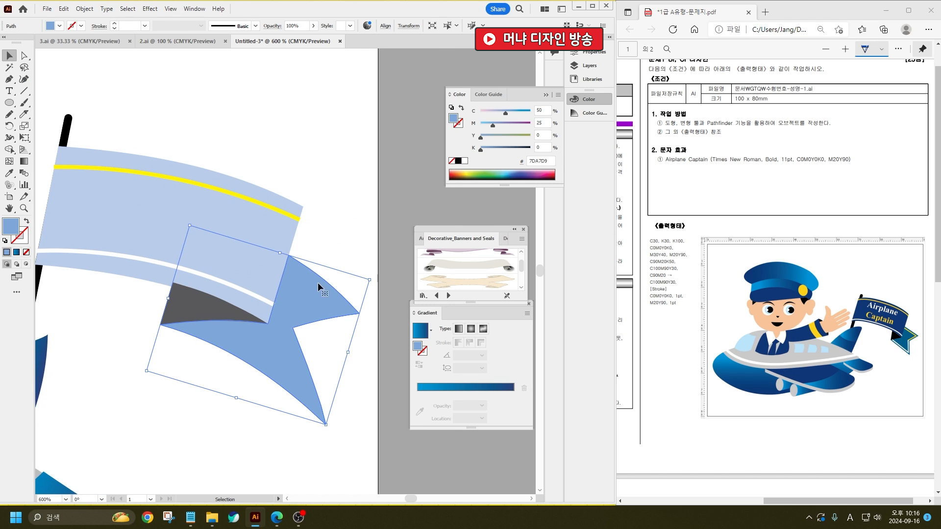
pyautogui.click(84, 9)
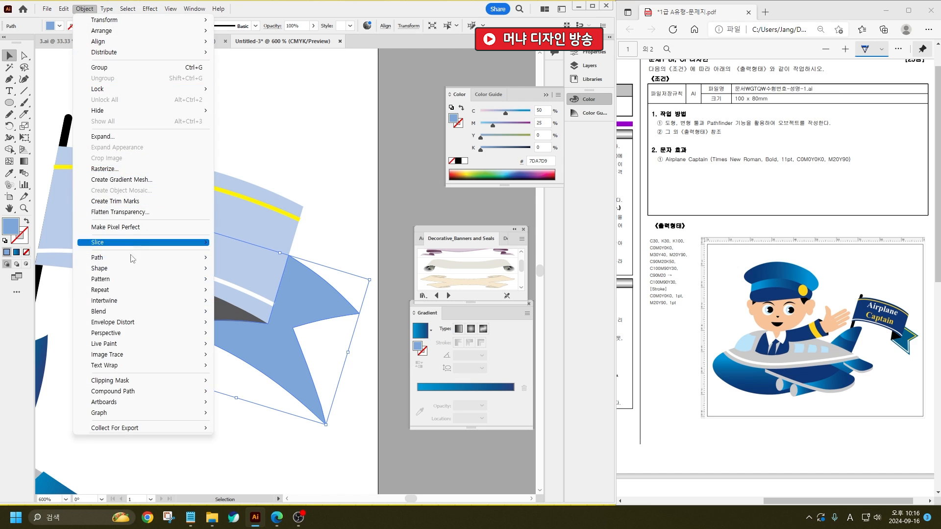
pyautogui.moveTo(112, 257)
pyautogui.click(254, 295)
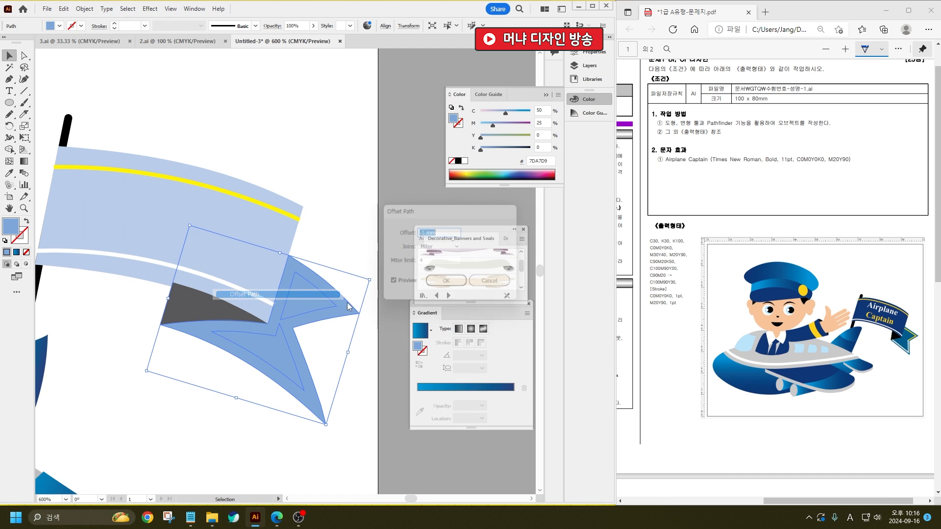
pyautogui.press('Up')
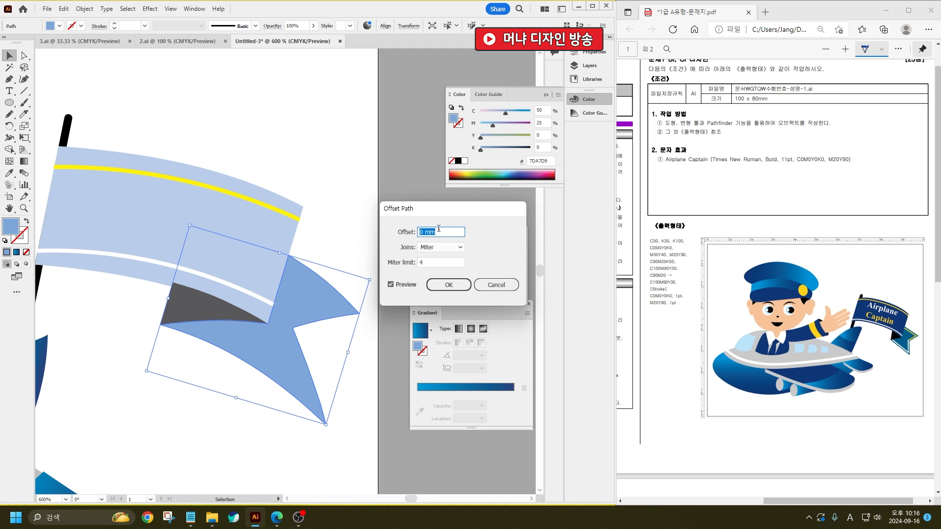
pyautogui.press('Down')
pyautogui.write('-')
pyautogui.press('Tab')
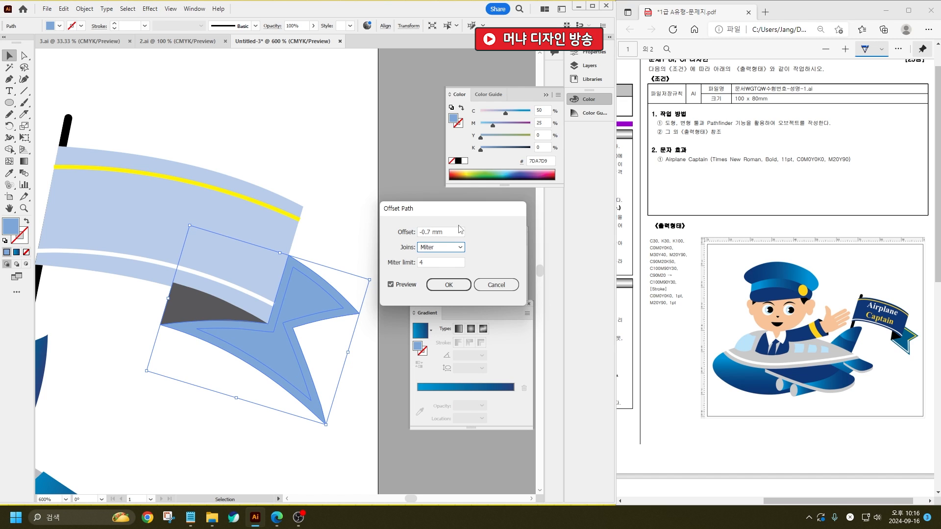
pyautogui.click(448, 285)
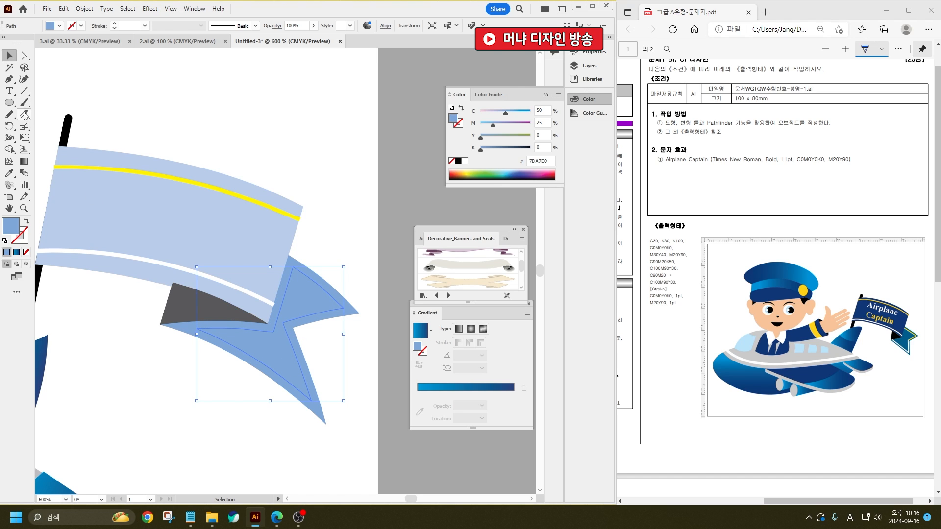
# - Cut the tail's offset outline at its notch corner with Scissors and delete the segments running along the front panel and dark fold
pyautogui.moveTo(9, 115); pyautogui.dragTo(49, 125)
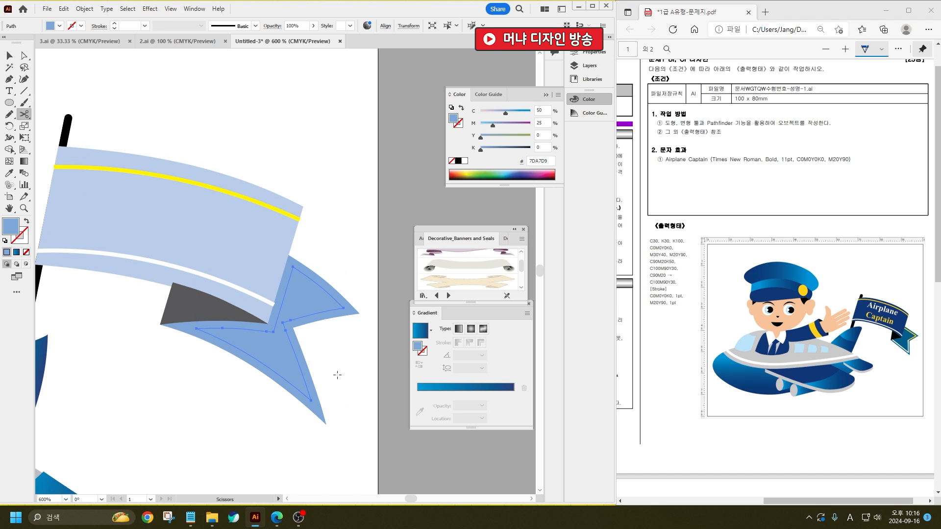
pyautogui.click(283, 322)
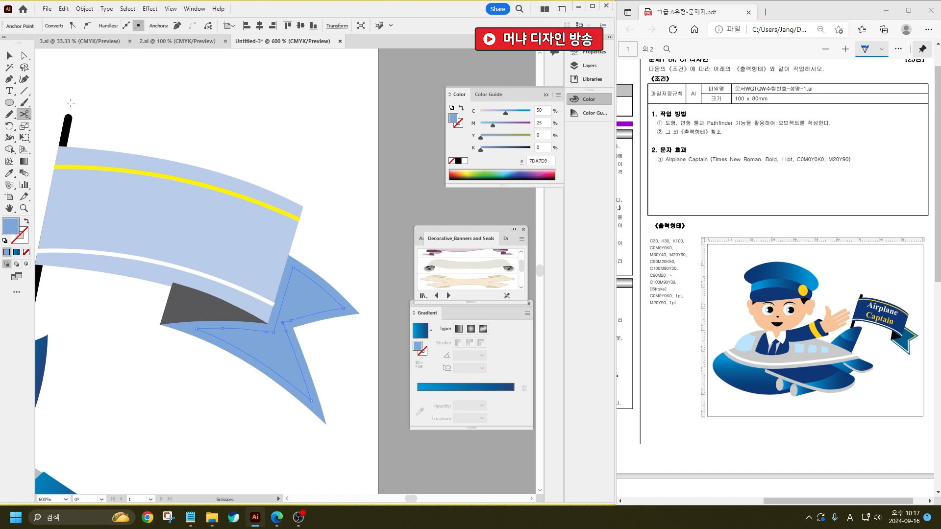
pyautogui.click(24, 55)
pyautogui.click(220, 114)
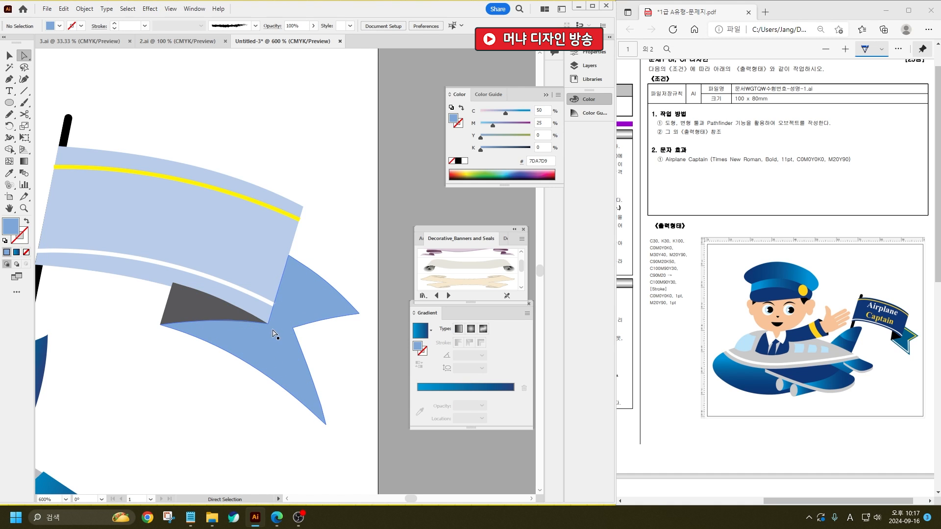
pyautogui.click(273, 330)
pyautogui.press('Delete')
pyautogui.click(265, 329)
pyautogui.press('Delete')
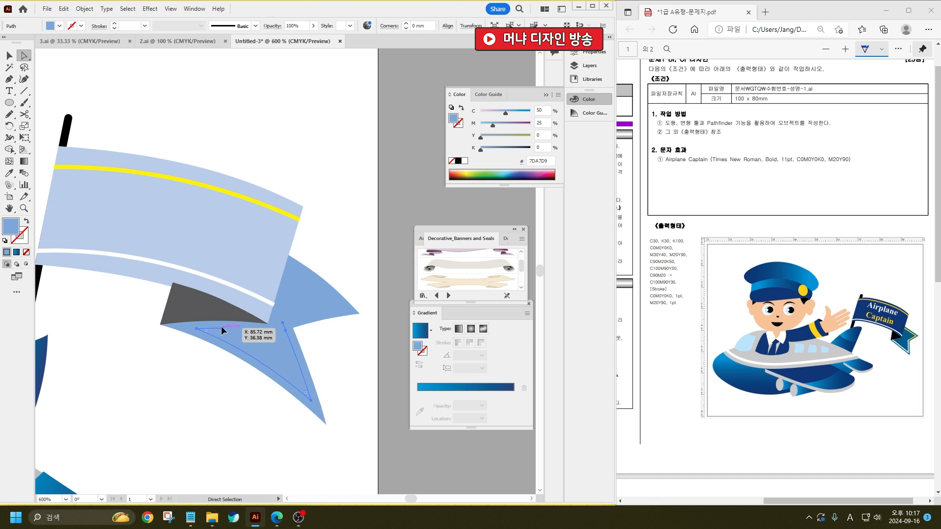
pyautogui.click(221, 328)
pyautogui.press('Delete')
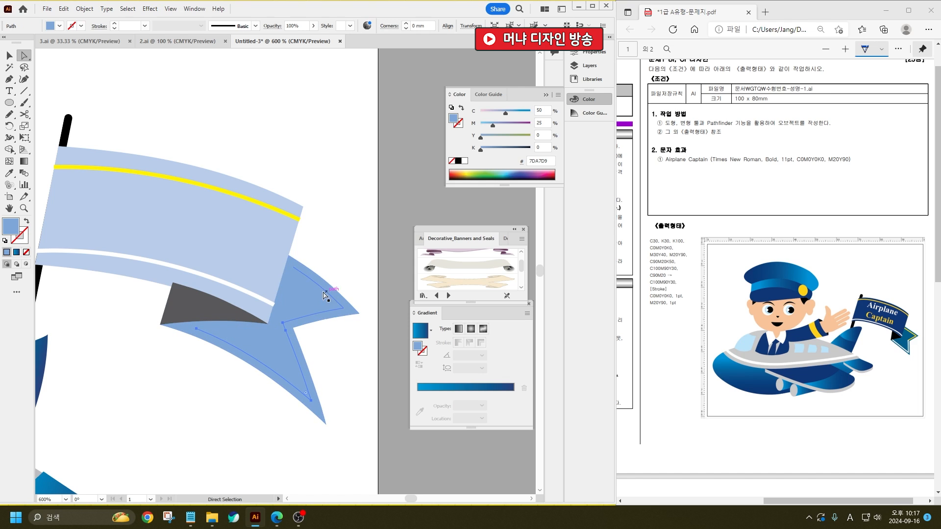
# - Extend the upper open outline's end to the flag panel's edge and the lower outline's end up to the dark fold
pyautogui.click(298, 271)
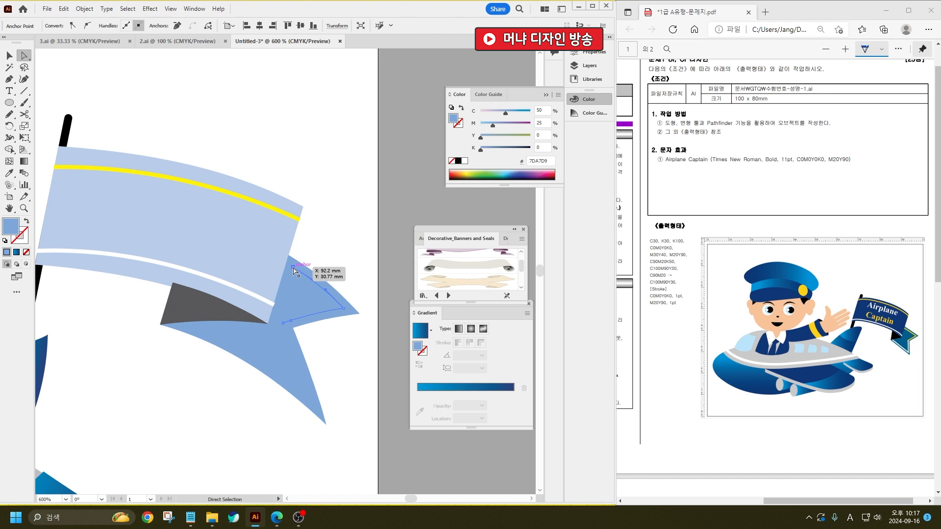
pyautogui.click(197, 330)
pyautogui.click(196, 328)
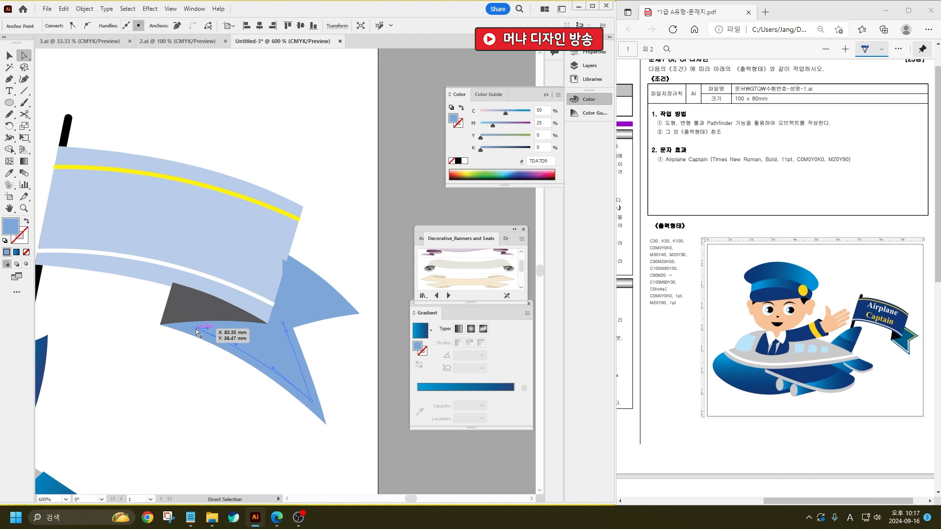
pyautogui.moveTo(197, 331); pyautogui.dragTo(169, 318)
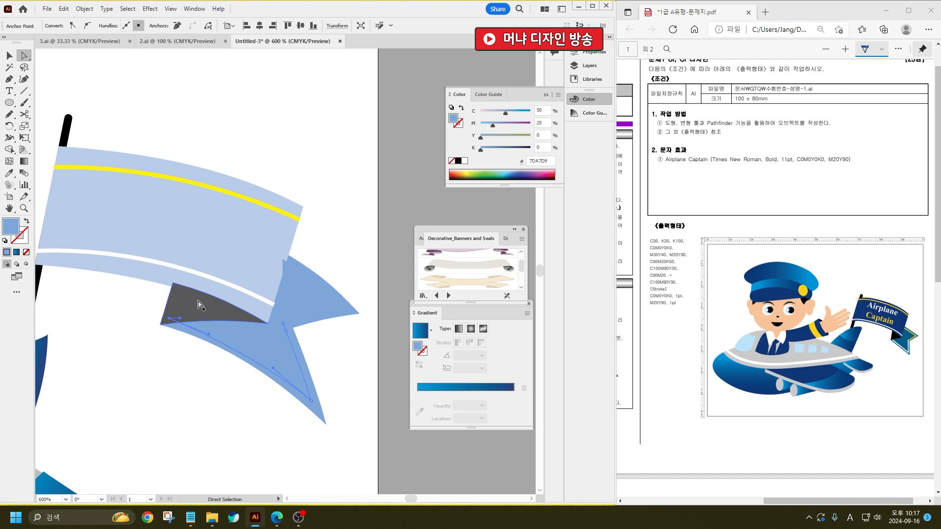
# - Stroke the tail's lower inner outline white and its upper inner outline yellow
pyautogui.click(9, 55)
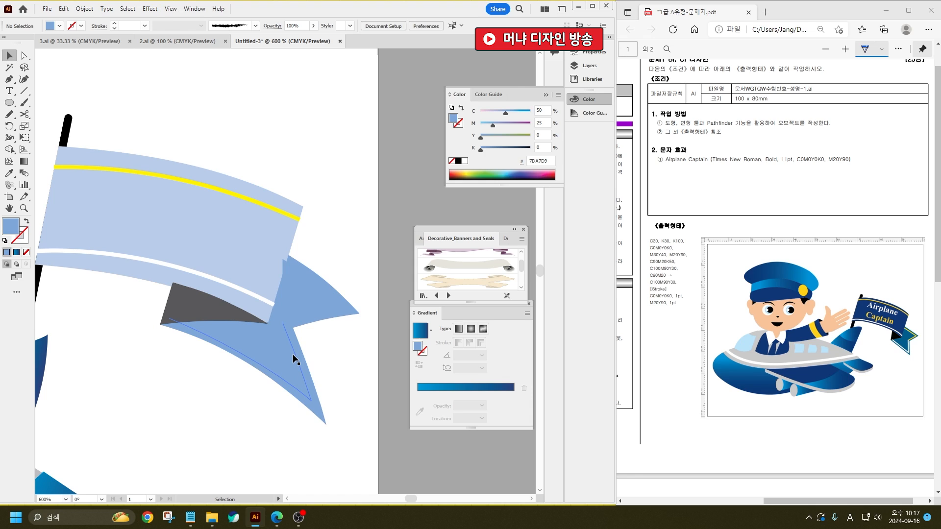
pyautogui.click(74, 27)
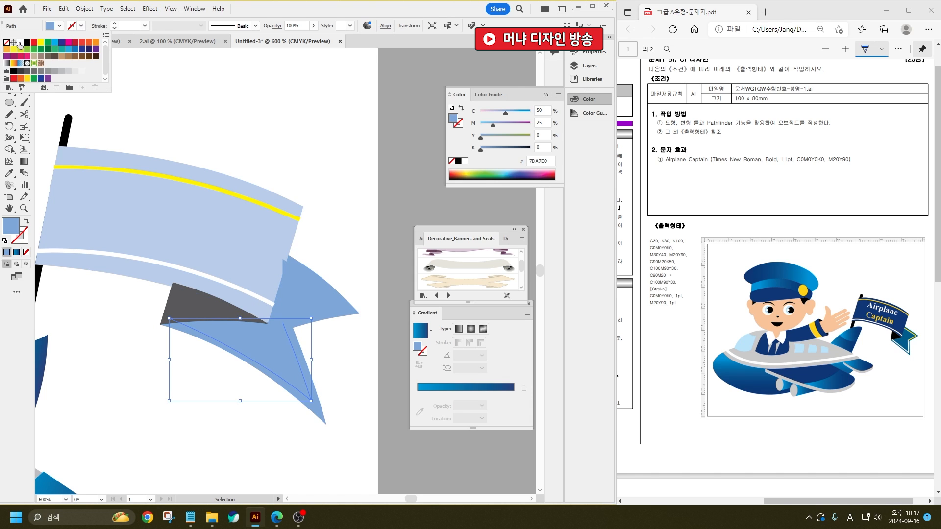
pyautogui.press('Escape')
pyautogui.click(321, 284)
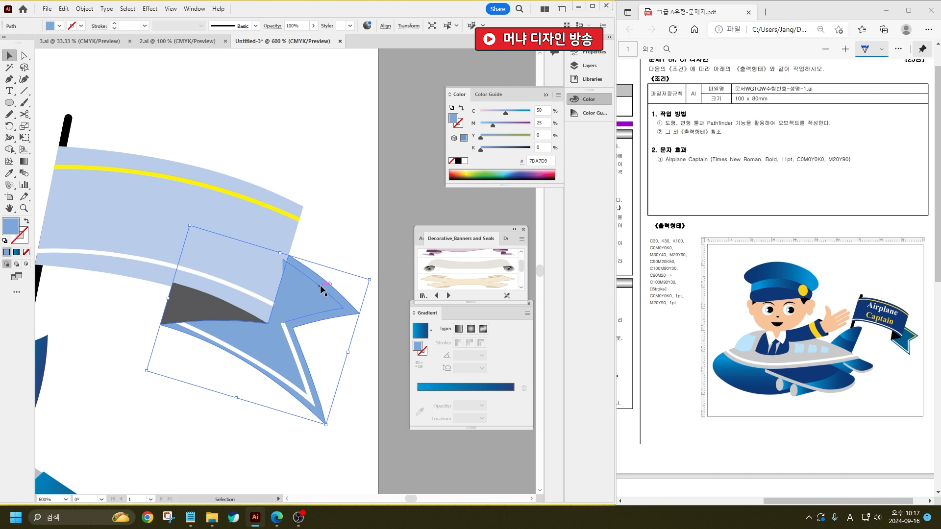
pyautogui.click(320, 285)
pyautogui.click(50, 25)
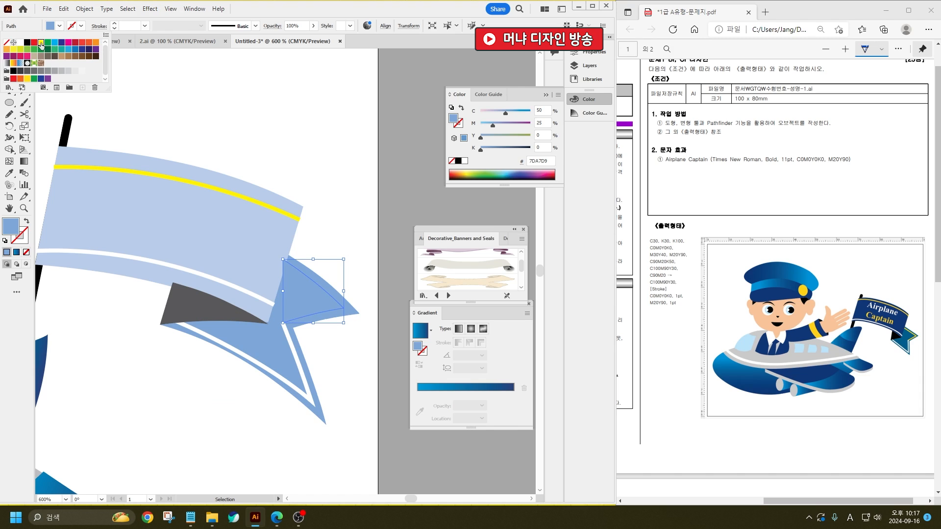
pyautogui.click(42, 43)
pyautogui.press('Escape')
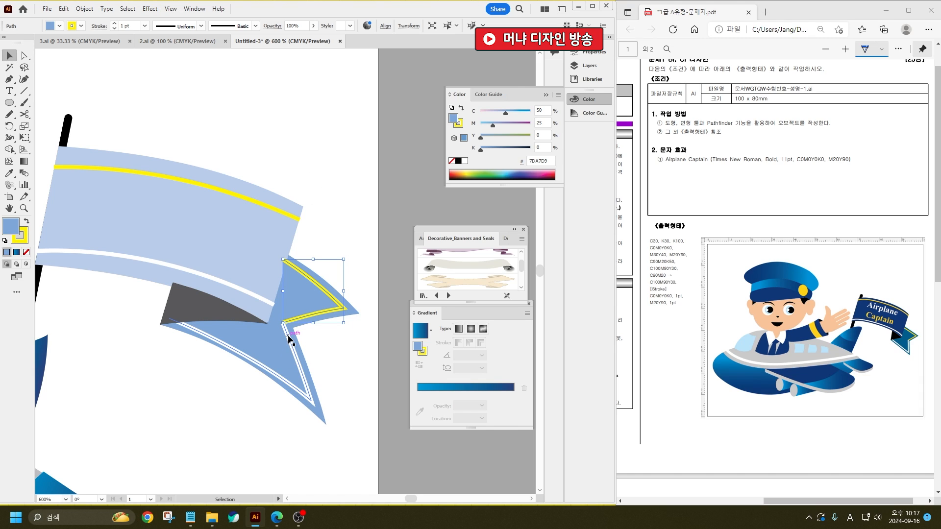
# - Set the fill of both inner tail outlines to none, leaving only their strokes
pyautogui.keyDown('shift'); pyautogui.click(290, 338); pyautogui.keyUp('shift')
pyautogui.click(59, 26)
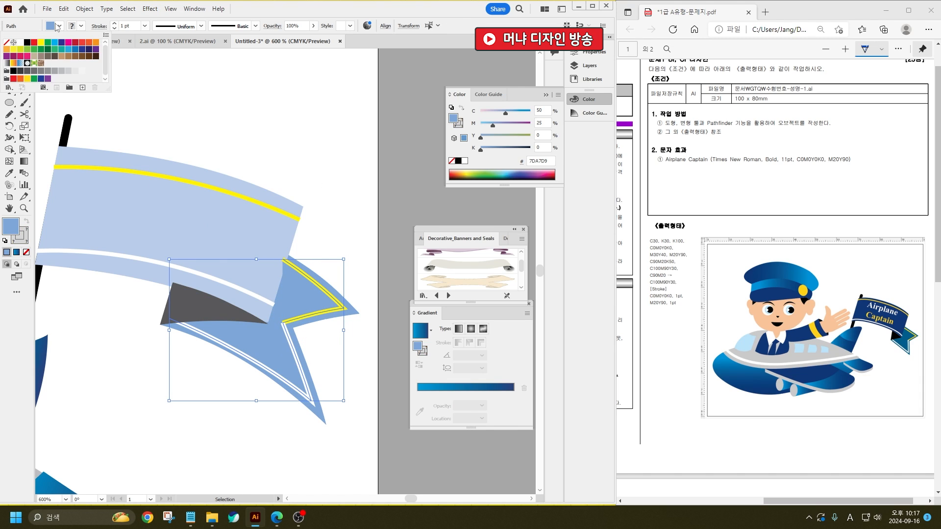
pyautogui.click(8, 42)
pyautogui.press('Escape')
pyautogui.click(301, 104)
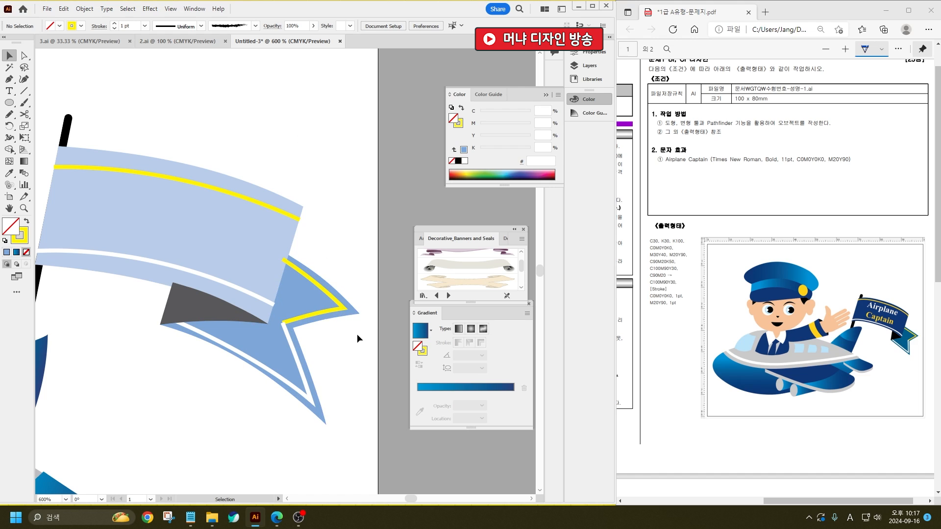
# - Recolour the flag's forked tail to a dark teal (#10647A), leaving its yellow and white trim lines as they are
pyautogui.moveTo(357, 333); pyautogui.dragTo(322, 272)
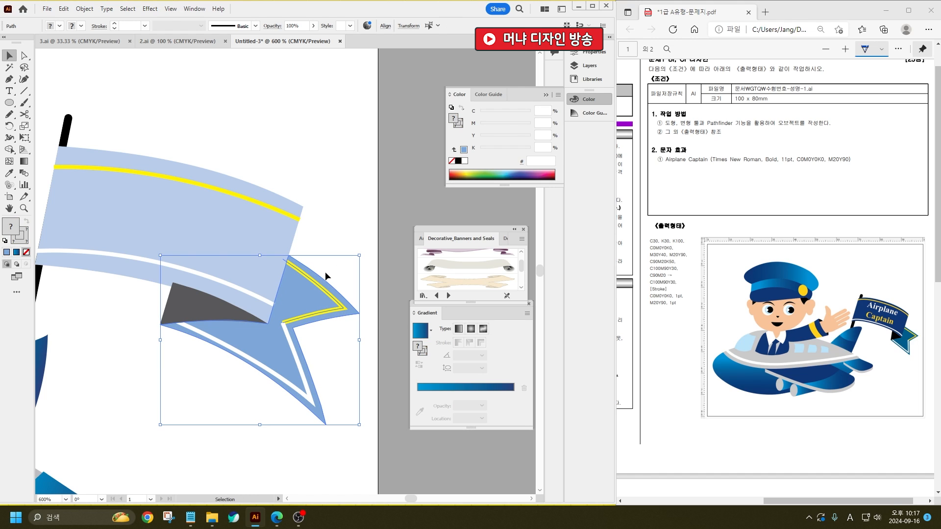
pyautogui.click(327, 224)
pyautogui.moveTo(279, 235); pyautogui.dragTo(289, 234)
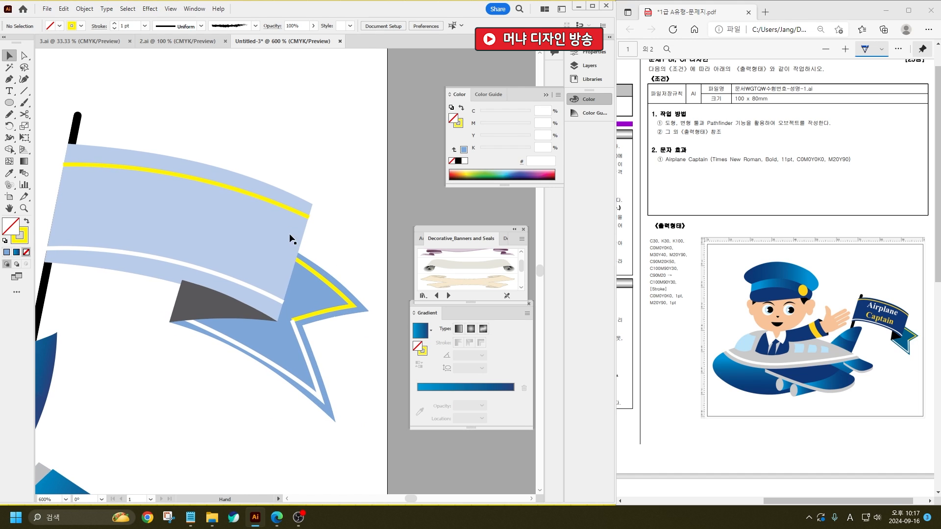
pyautogui.click(275, 342)
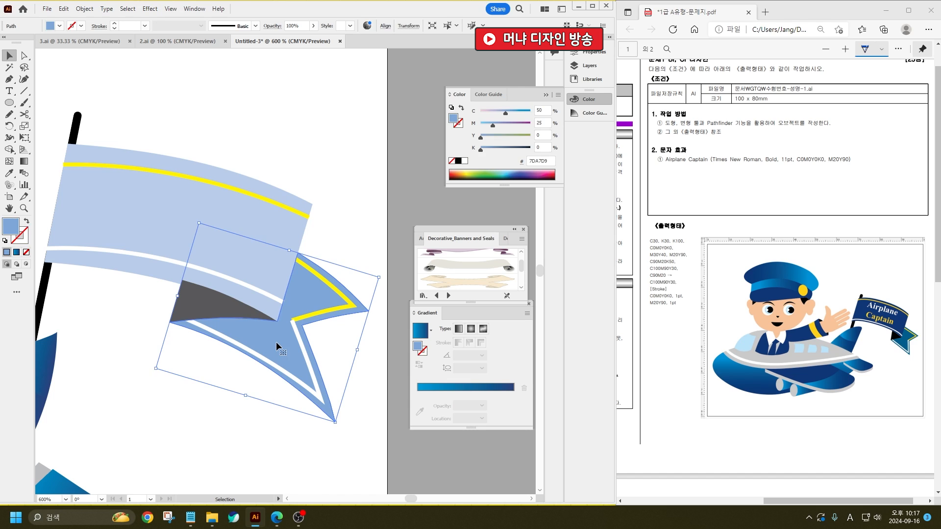
pyautogui.doubleClick(19, 234)
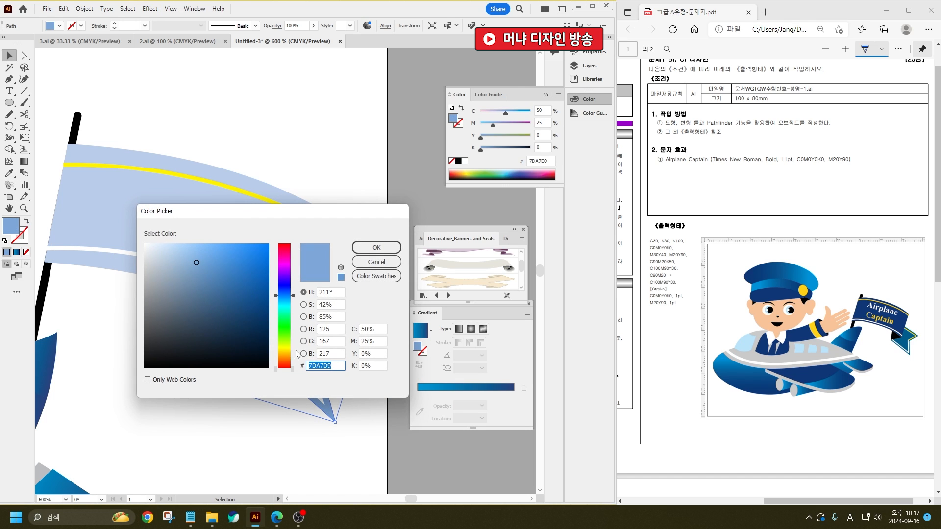
pyautogui.moveTo(288, 312); pyautogui.dragTo(287, 302)
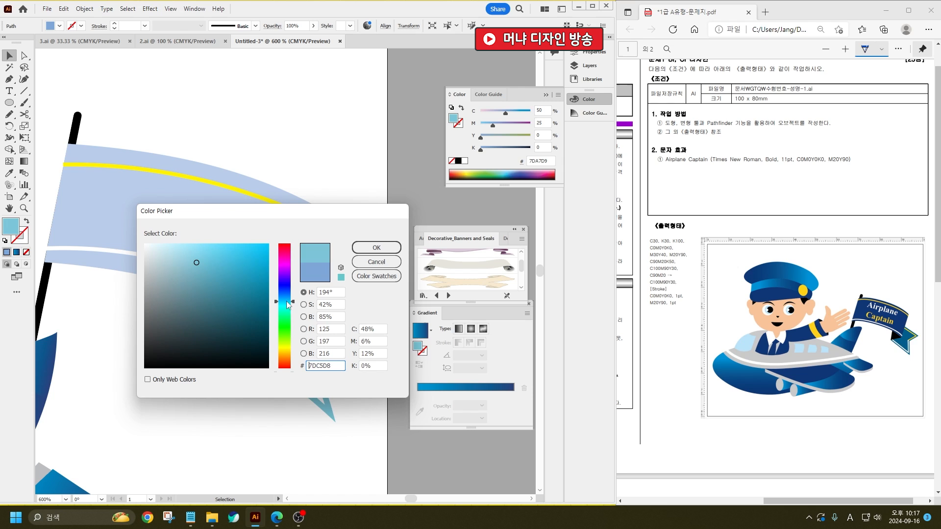
pyautogui.click(252, 308)
pyautogui.click(376, 248)
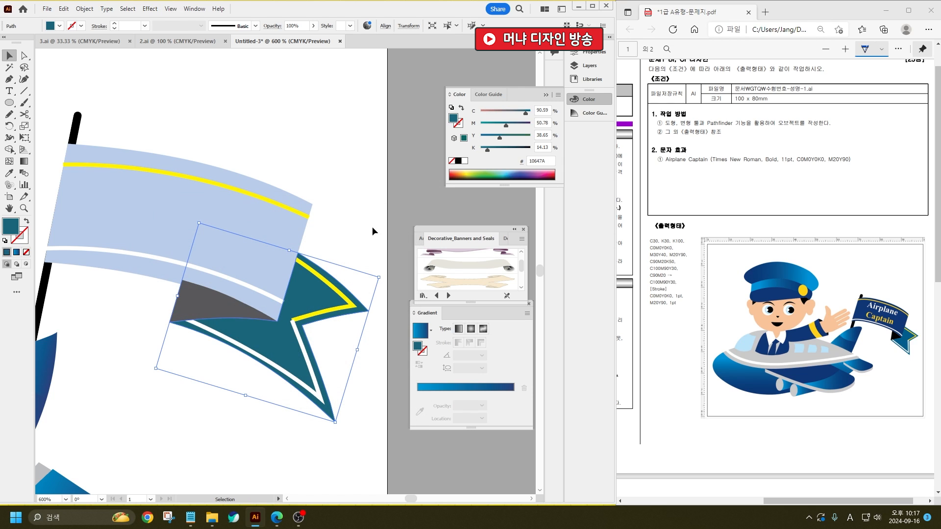
pyautogui.click(357, 217)
# - Fill the flag's front panel with the dark navy sampled by Eyedropper from the airplane's body
pyautogui.click(279, 248)
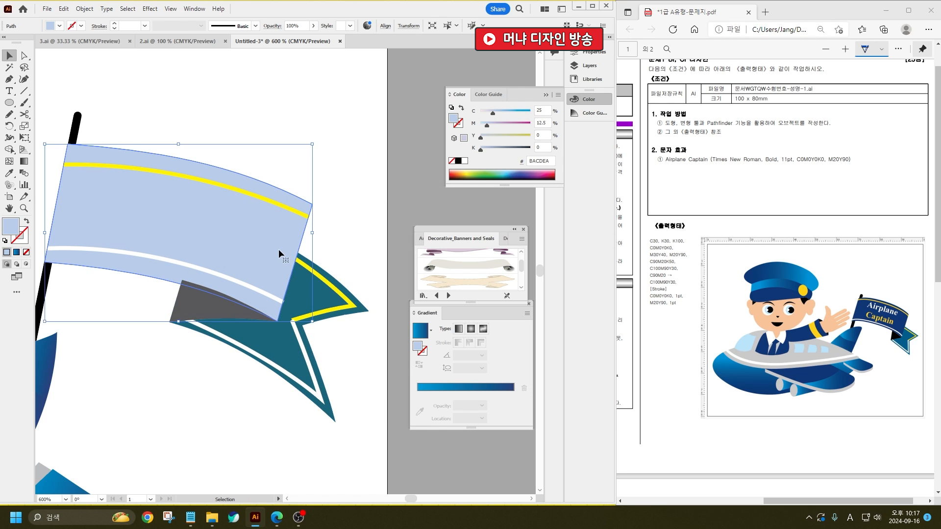
pyautogui.moveTo(278, 249); pyautogui.dragTo(398, 254)
pyautogui.click(9, 173)
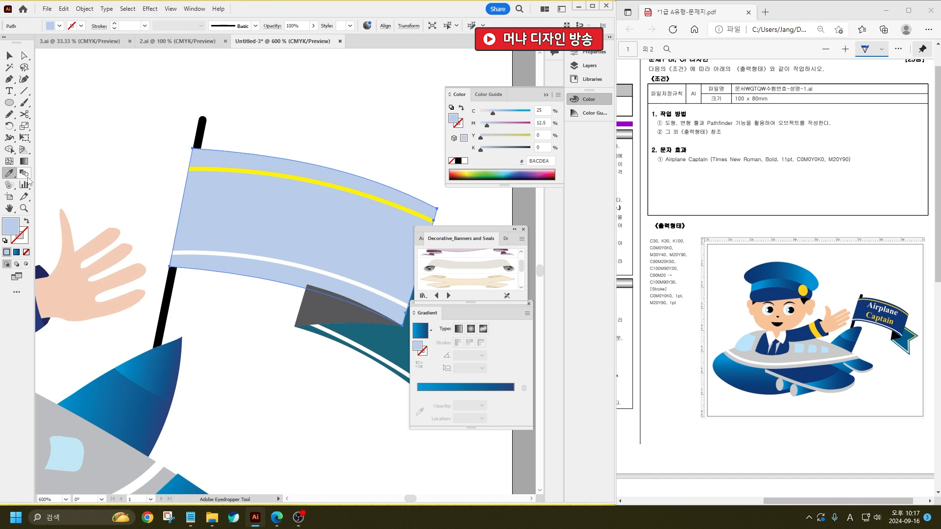
pyautogui.scroll(-1, 70, 125)
pyautogui.click(90, 406)
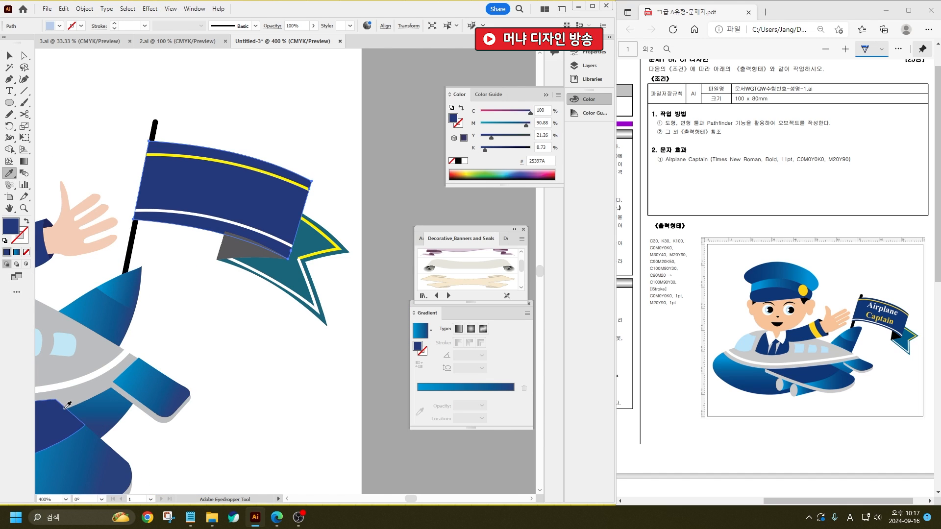
pyautogui.click(8, 56)
pyautogui.click(325, 140)
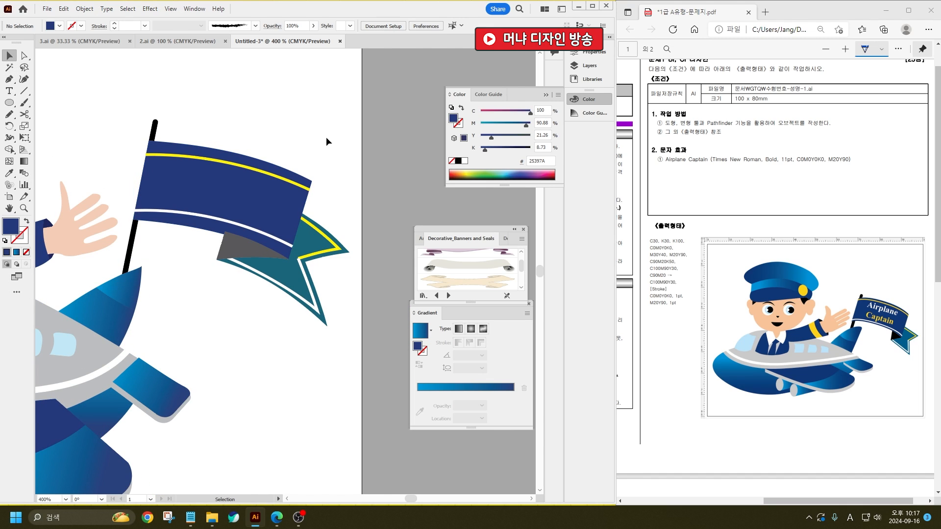
# - Fill the dark grey fold between the flag's front panel and tail with black
pyautogui.click(233, 246)
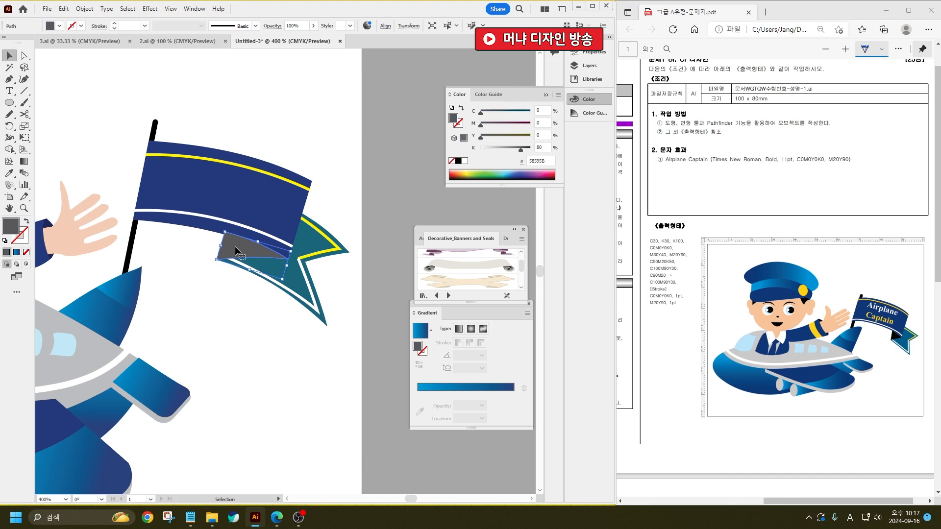
pyautogui.click(56, 29)
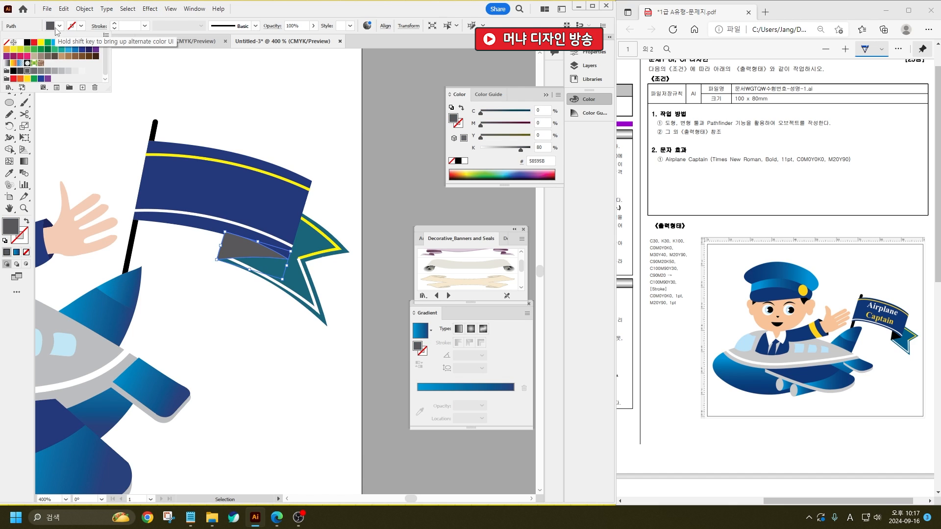
pyautogui.click(27, 42)
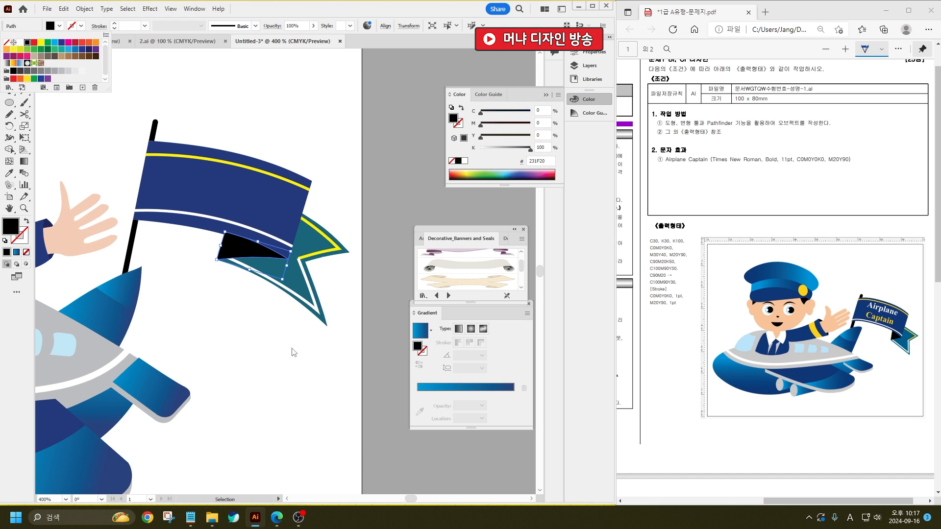
pyautogui.click(318, 355)
pyautogui.click(233, 251)
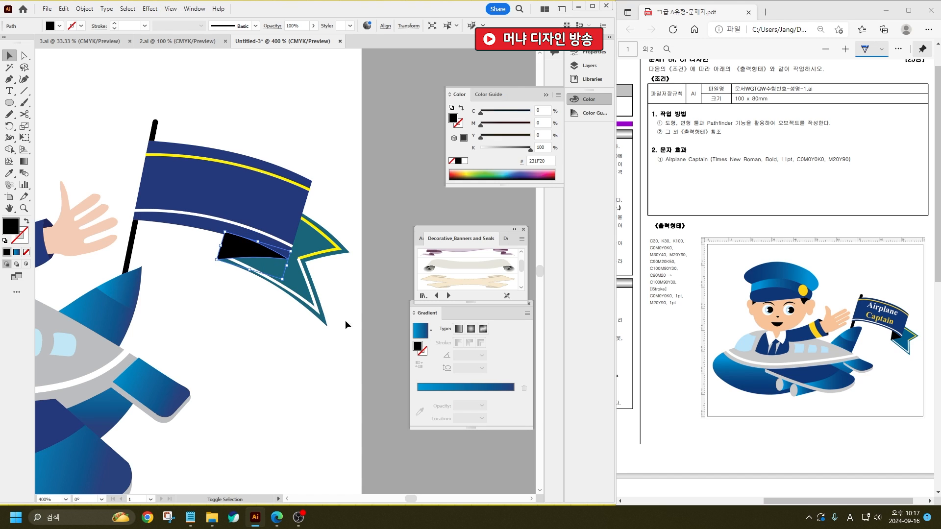
pyautogui.moveTo(356, 336); pyautogui.dragTo(301, 247)
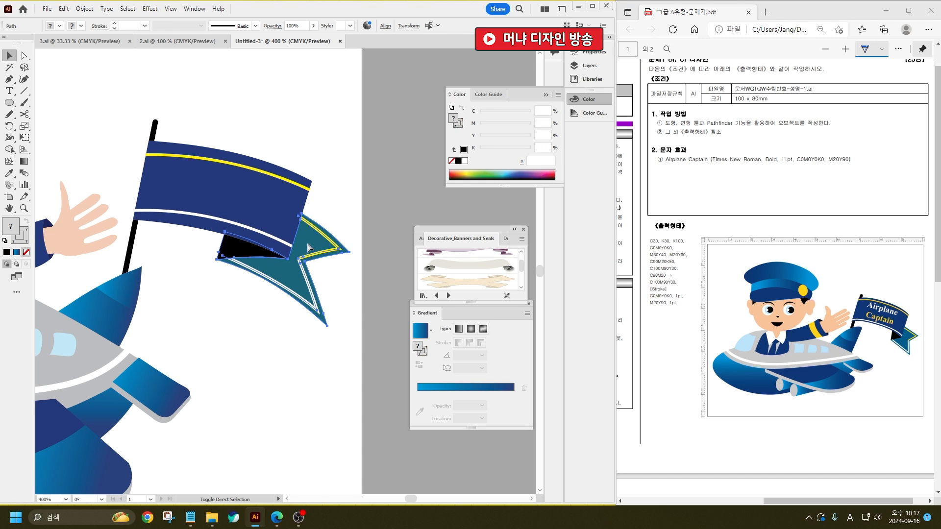
pyautogui.click(172, 293)
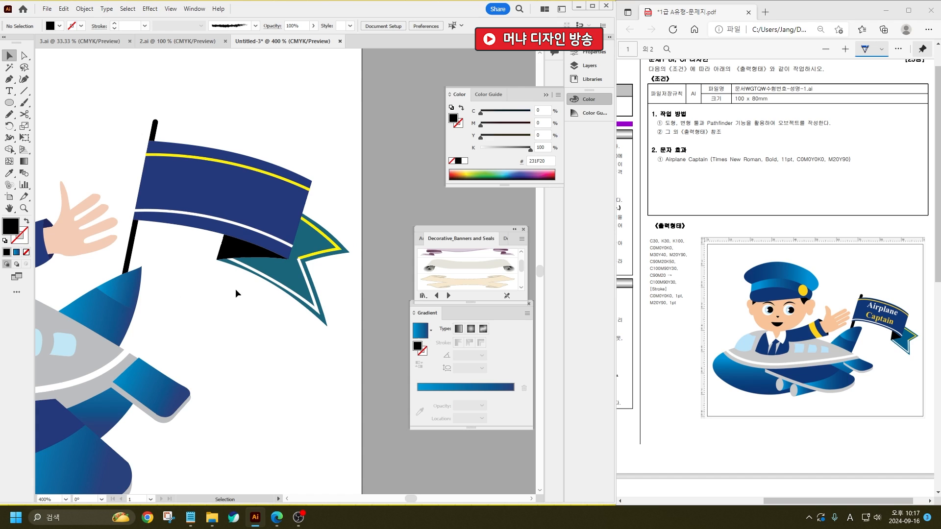
# - Add the point text "Airplane" and "Captain" on two lines in the blank area below the flag and centre-align it
pyautogui.click(9, 90)
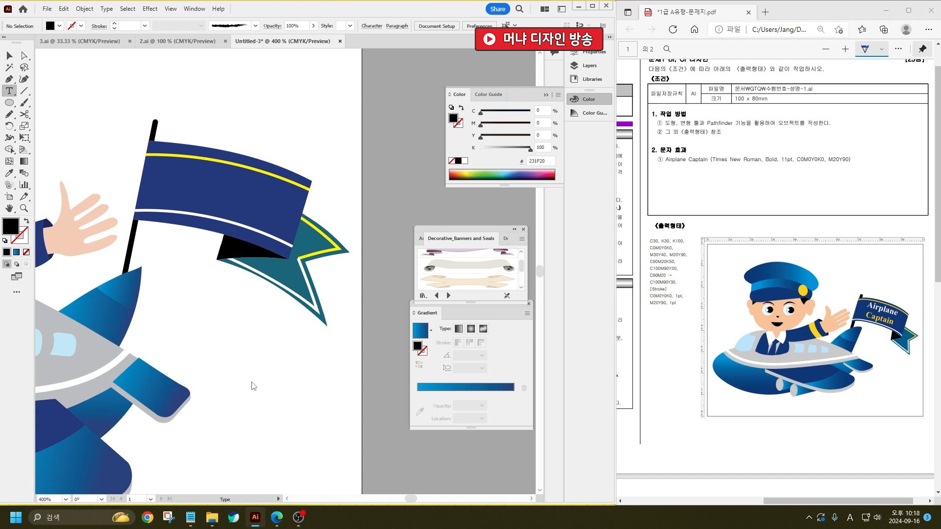
pyautogui.click(252, 385)
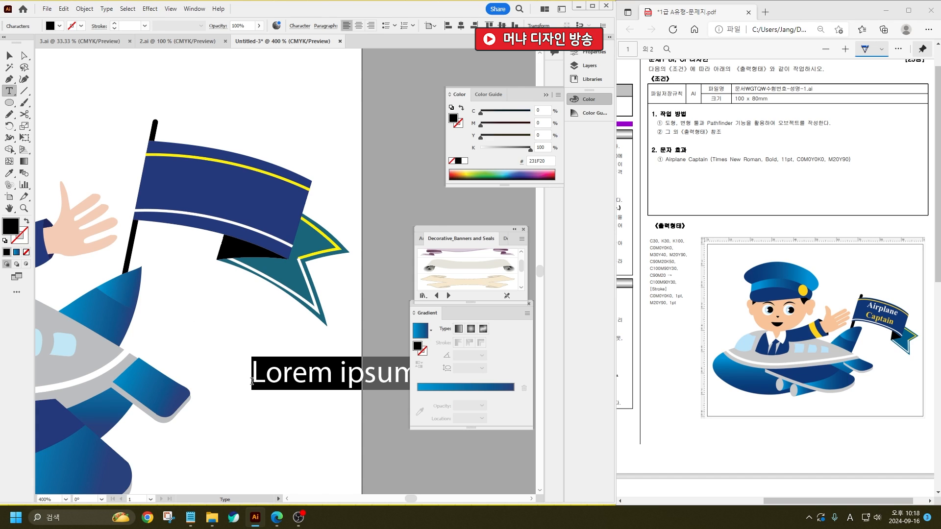
pyautogui.write('Airpla')
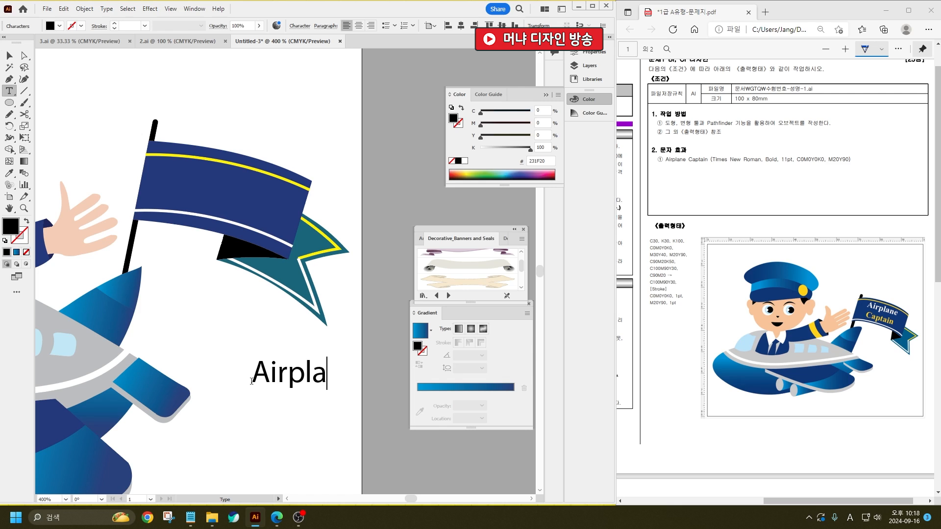
pyautogui.write('ne')
pyautogui.press('Return')
pyautogui.write('Capti')
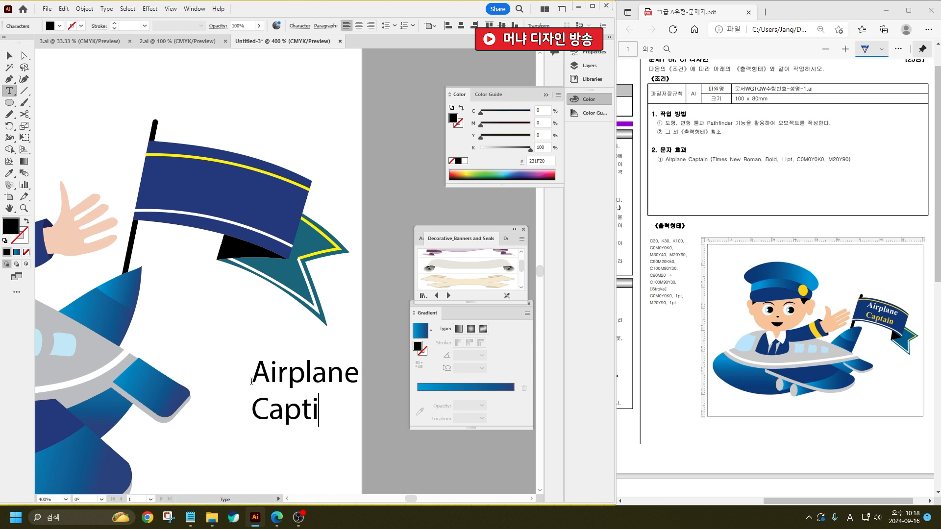
pyautogui.press('BackSpace')
pyautogui.write('a')
pyautogui.press('BackSpace')
pyautogui.write('ain')
pyautogui.hotkey('ctrl', 'a')
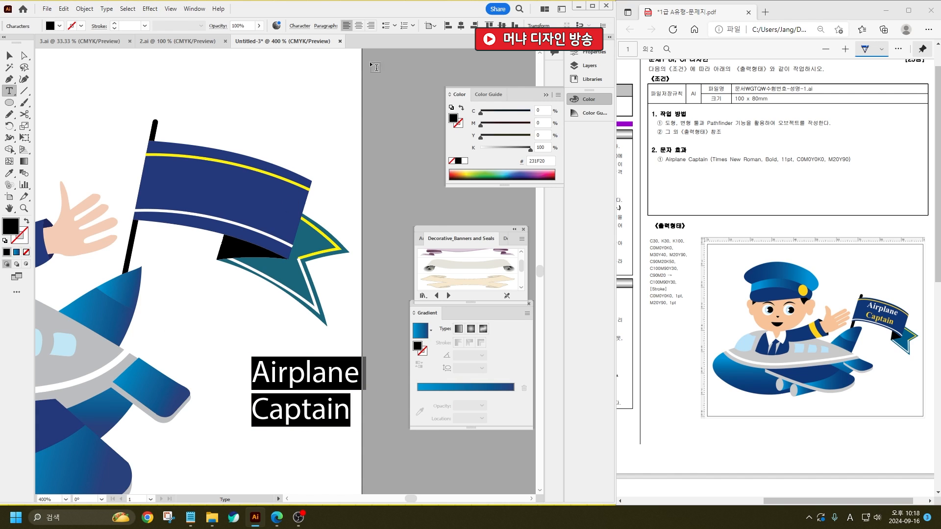
pyautogui.click(359, 25)
pyautogui.click(9, 56)
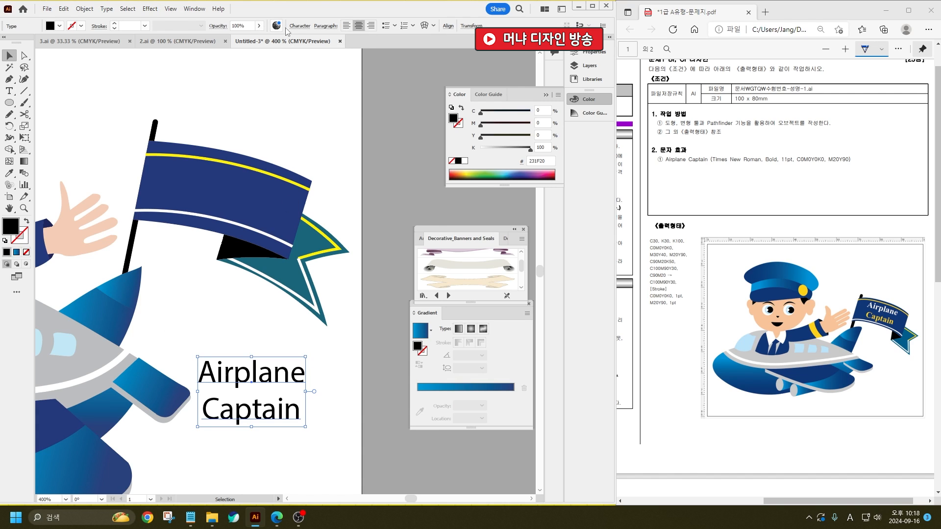
# - Set the Airplane Captain text to Times New Roman Bold at 11 pt
pyautogui.hotkey('ctrl', 't')
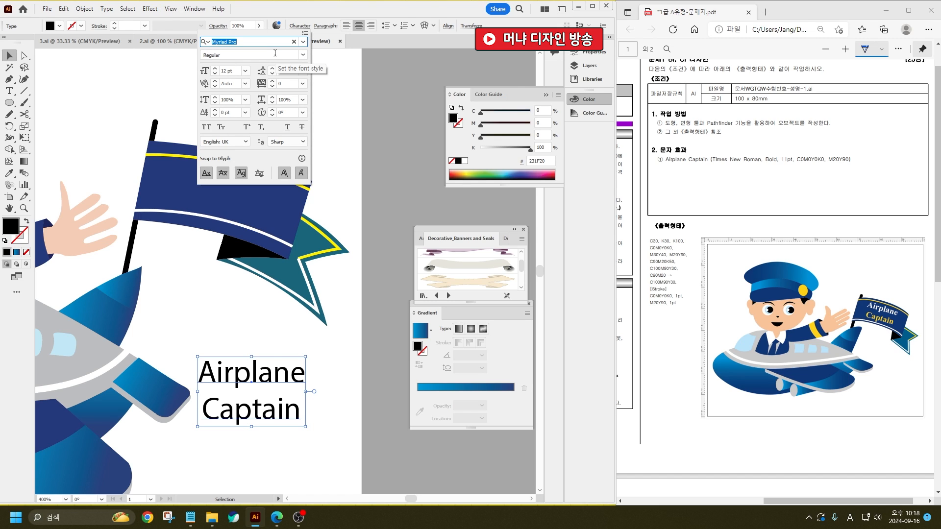
pyautogui.write('tim')
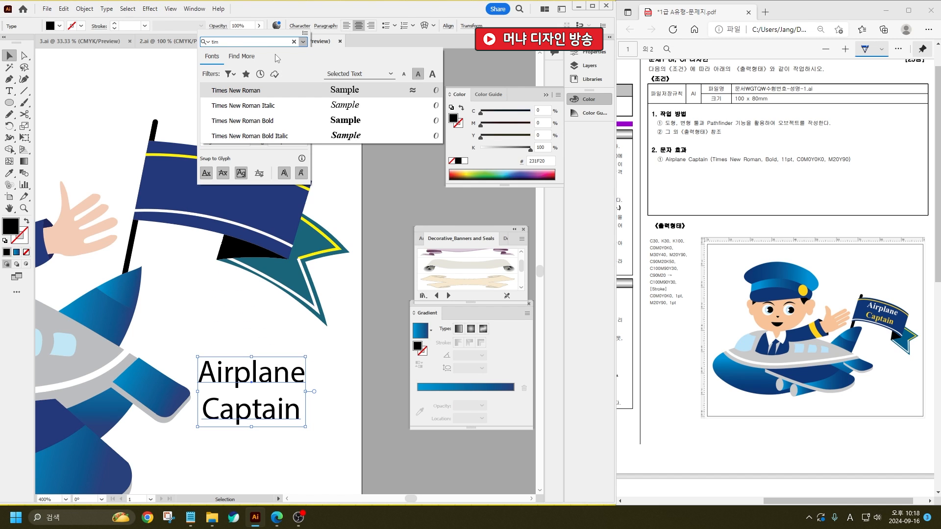
pyautogui.press('Down')
pyautogui.press('Down')
pyautogui.press('Return')
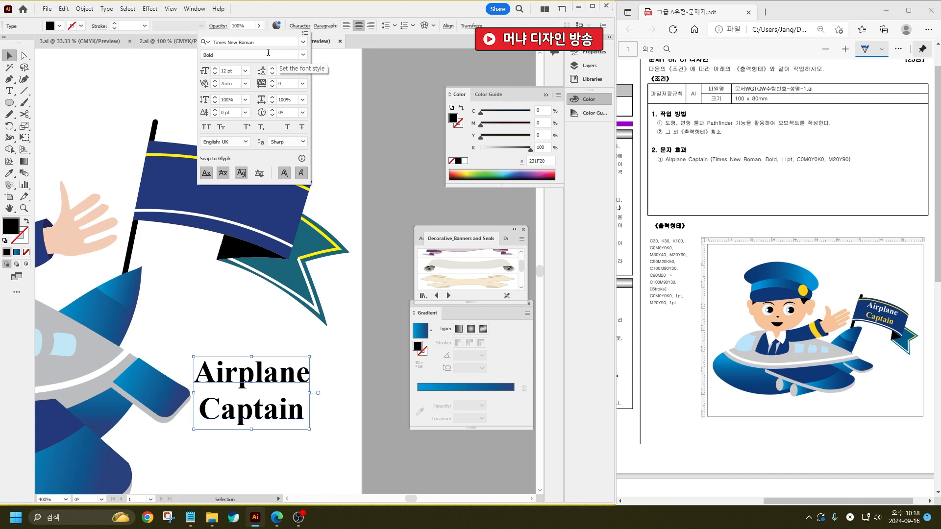
pyautogui.moveTo(235, 71); pyautogui.dragTo(220, 72)
pyautogui.write('11')
pyautogui.press('Return')
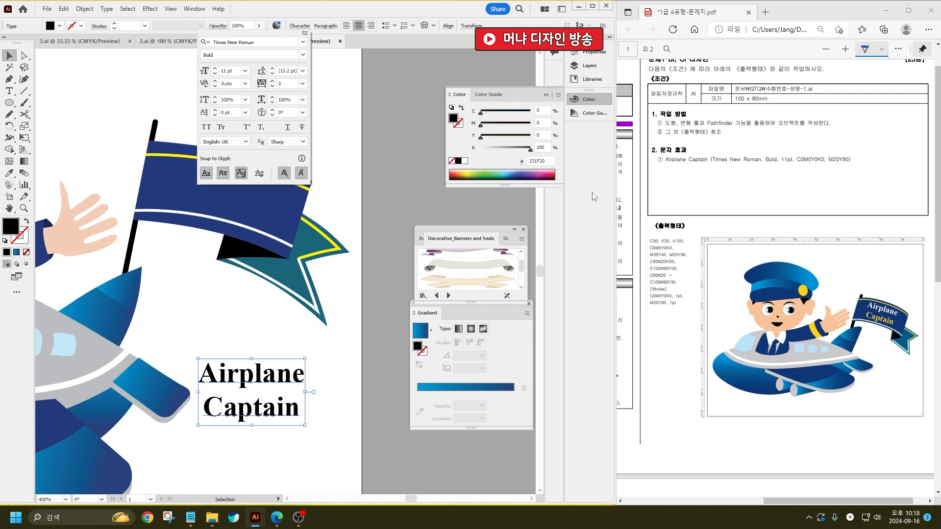
# - Change the fill of the whole two-line text to white
pyautogui.click(545, 112)
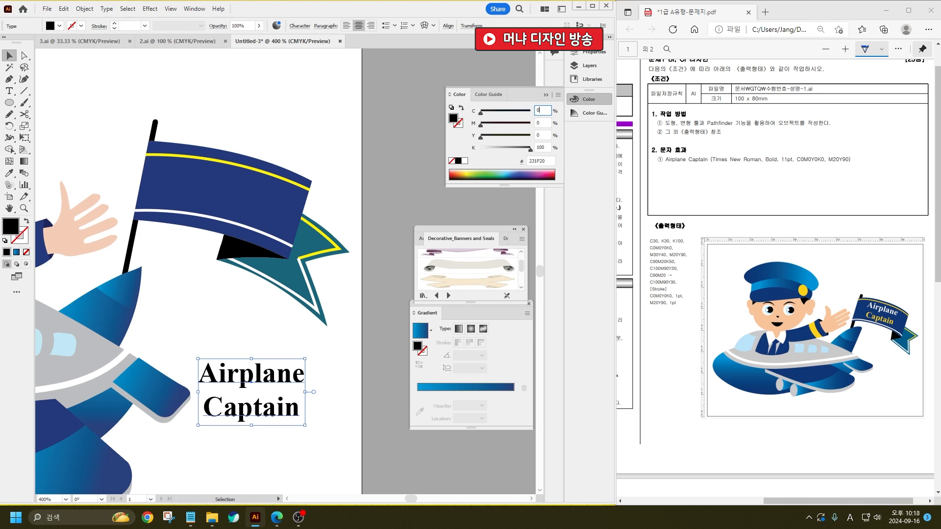
pyautogui.press('Return')
pyautogui.click(464, 161)
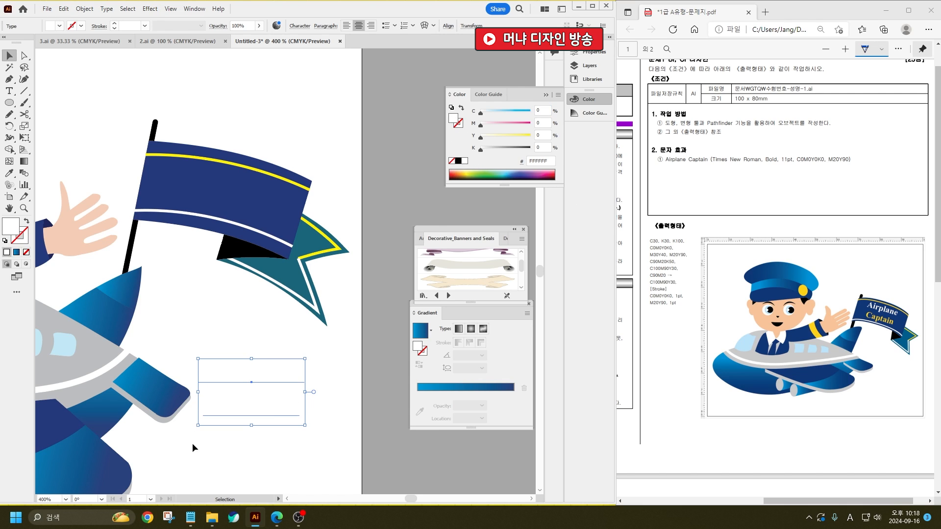
# - Colour only the word "Captain" golden yellow with C0 M20 Y90 K0
pyautogui.press('t')
pyautogui.click(204, 403)
pyautogui.hotkey('ctrl', 'a')
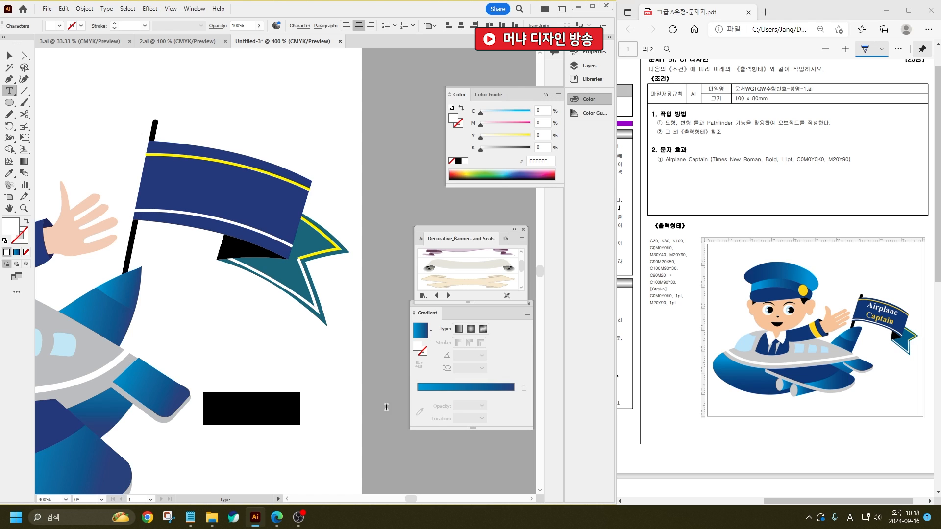
pyautogui.click(542, 111)
pyautogui.press('Tab')
pyautogui.write('20')
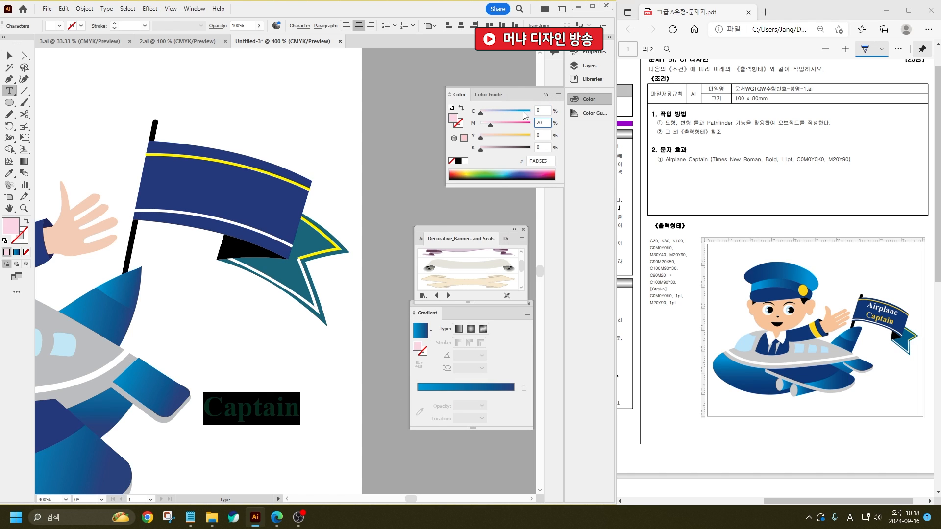
pyautogui.press('Tab')
pyautogui.write('90')
pyautogui.press('Tab')
pyautogui.press('Return')
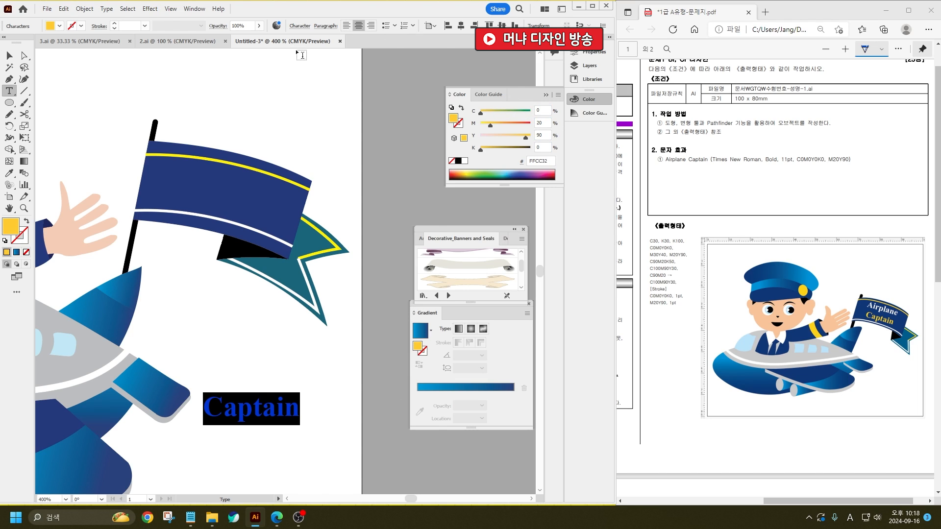
# - Move the two-line text onto the flag's front panel and rotate it clockwise to follow the panel's slope
pyautogui.click(9, 56)
pyautogui.moveTo(284, 407); pyautogui.dragTo(248, 205)
pyautogui.scroll(1, 250, 200)
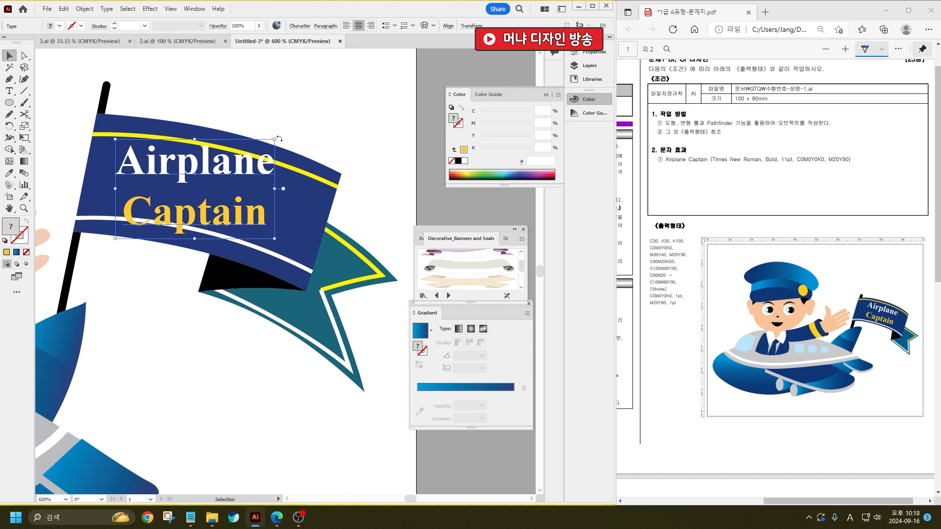
pyautogui.moveTo(279, 139); pyautogui.dragTo(300, 147)
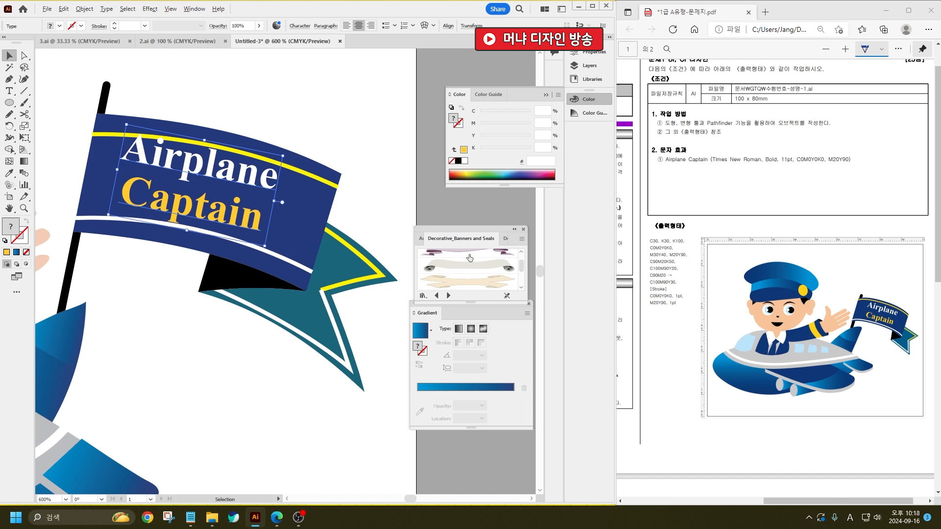
# - Tighten the text's line spacing and centre it between the flag's yellow and white trim lines
pyautogui.hotkey('alt', 'Up')
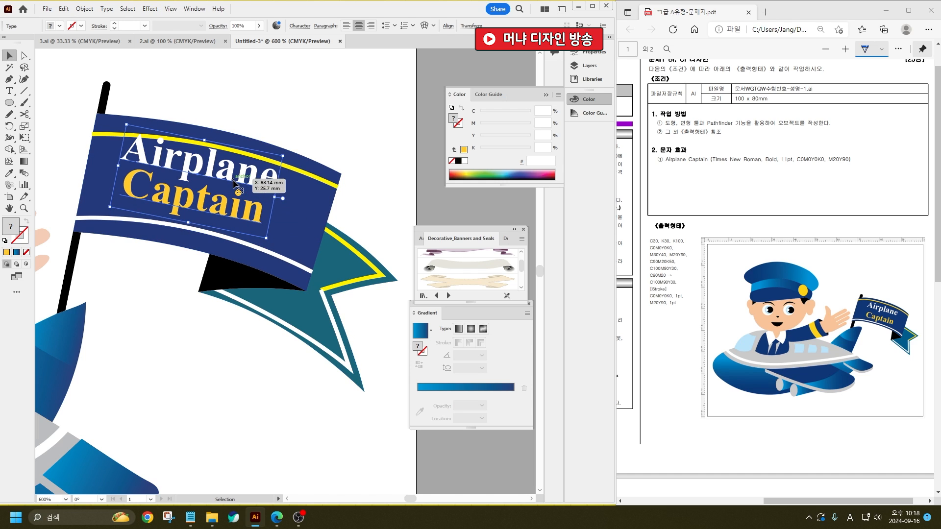
pyautogui.moveTo(234, 181); pyautogui.dragTo(238, 189)
pyautogui.click(321, 125)
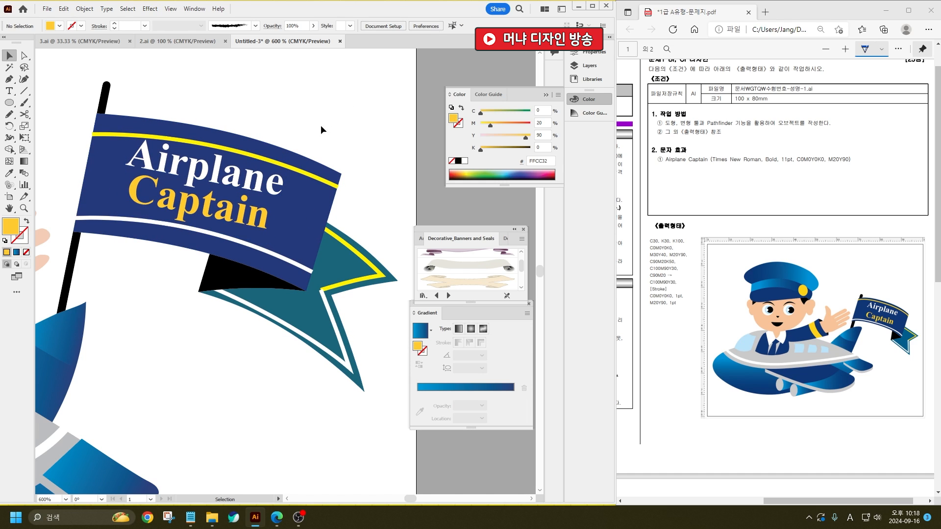
# - Save the finished airplane captain illustration as 1.ai in Illustrator 2020 format with PDF compatibility, embedded ICC profiles and compression
pyautogui.hotkey('ctrl', '-')
pyautogui.hotkey('ctrl', '-')
pyautogui.hotkey('ctrl', '-')
pyautogui.hotkey('ctrl', '-')
pyautogui.hotkey('ctrl', '-')
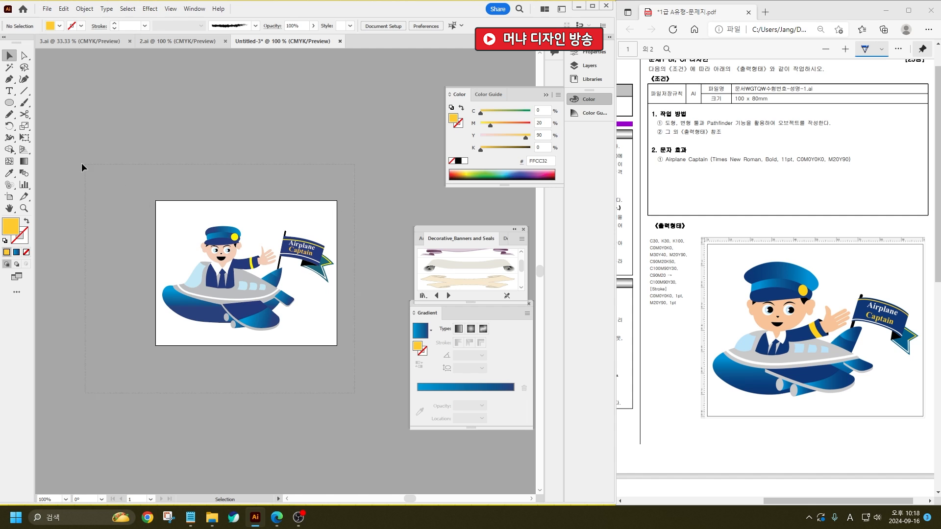
pyautogui.moveTo(82, 165); pyautogui.dragTo(298, 410)
pyautogui.hotkey('ctrl', 's')
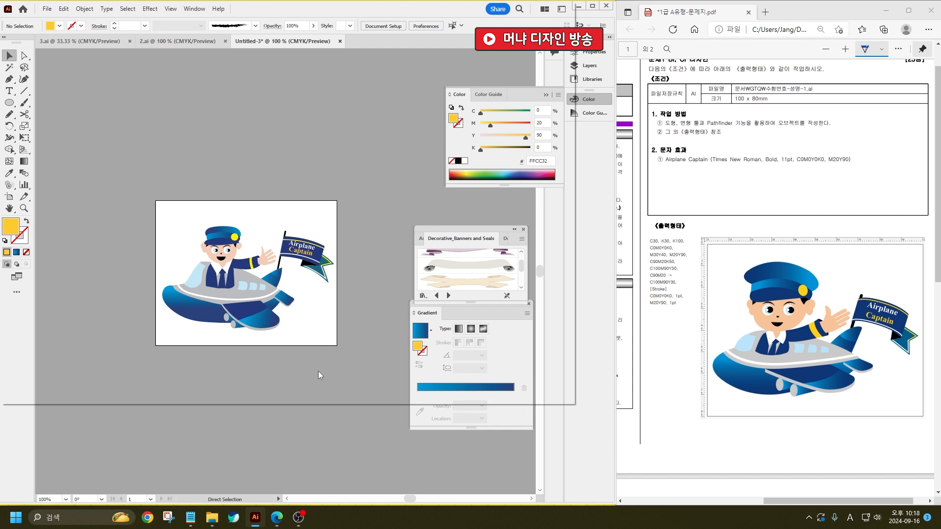
pyautogui.write('1')
pyautogui.press('Return')
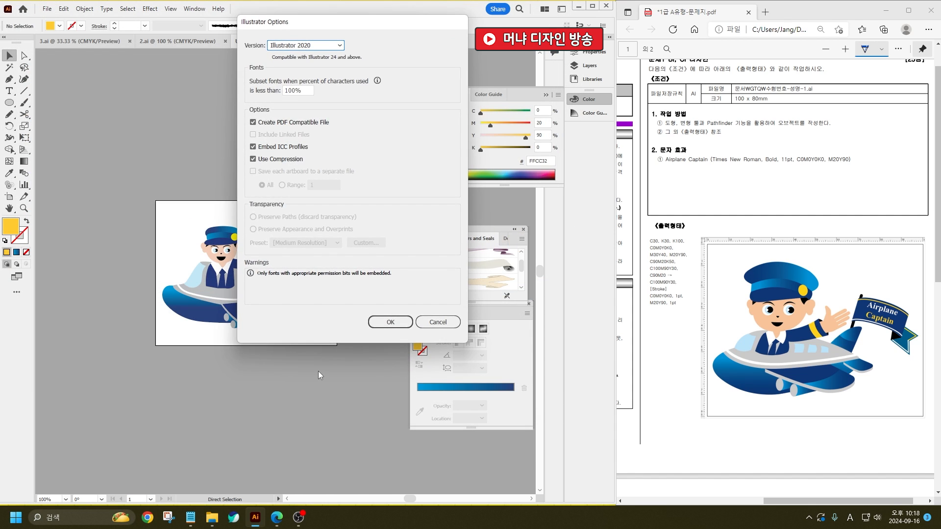
pyautogui.press('Return')
# - Look over the finished artwork in the three open documents 1.ai, 2.ai and 3.ai
pyautogui.hotkey('ctrl', '+')
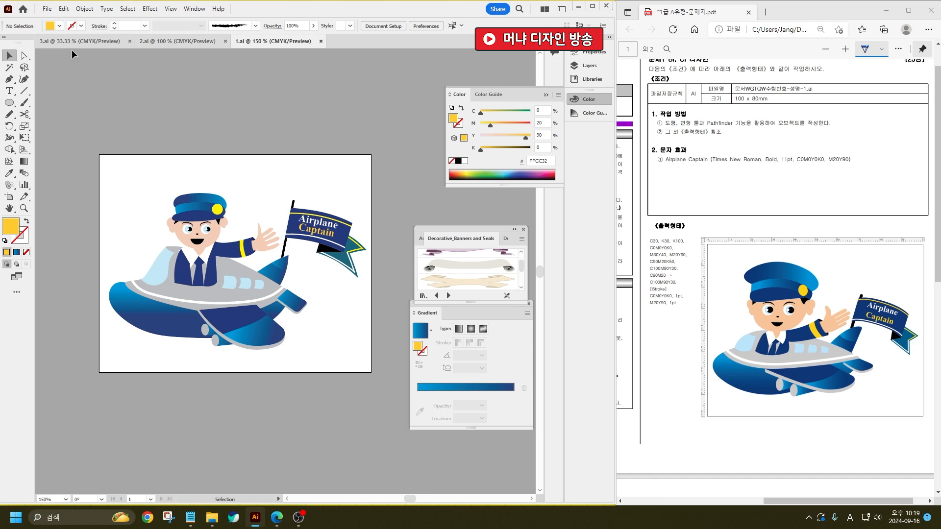
pyautogui.click(175, 44)
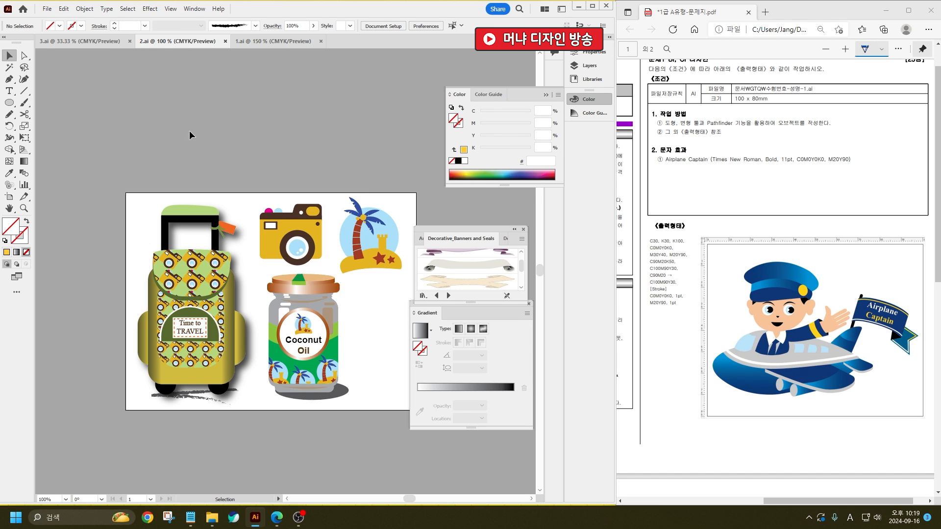
pyautogui.click(256, 46)
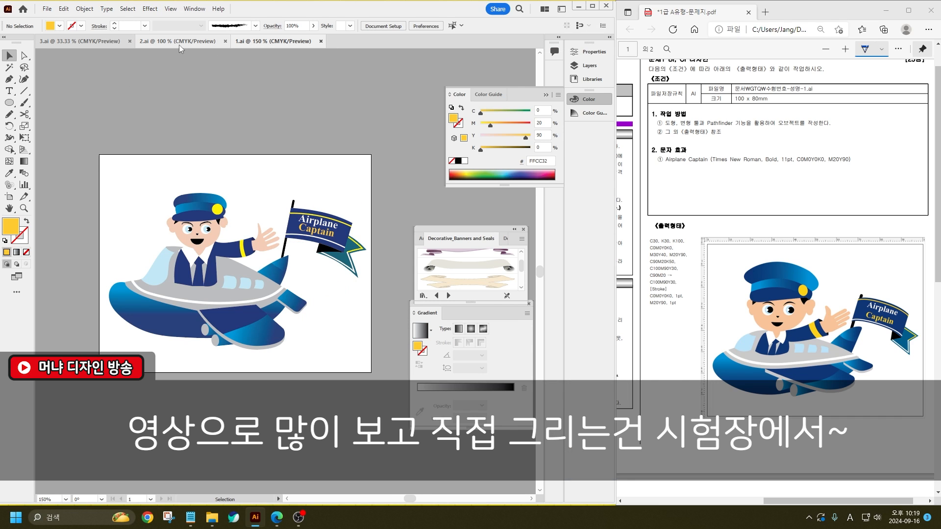
pyautogui.click(177, 43)
pyautogui.click(90, 46)
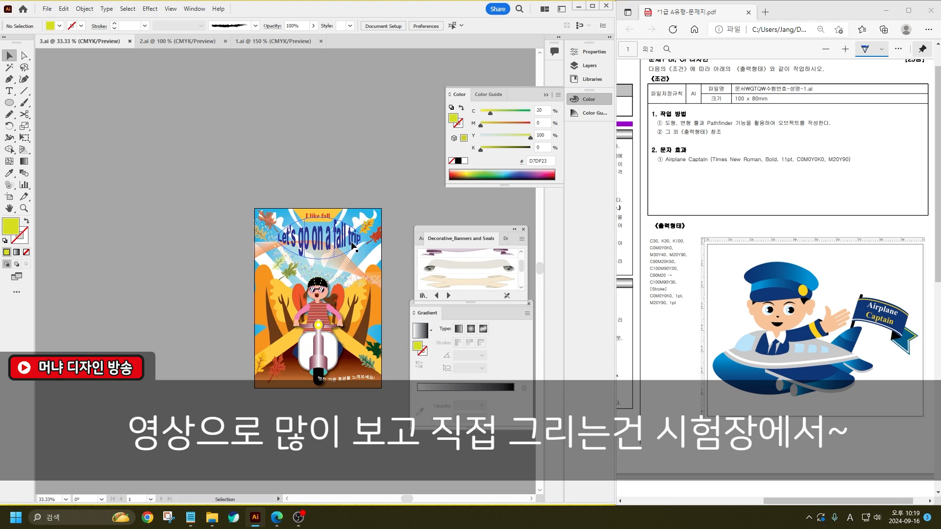
pyautogui.moveTo(387, 166); pyautogui.dragTo(354, 171)
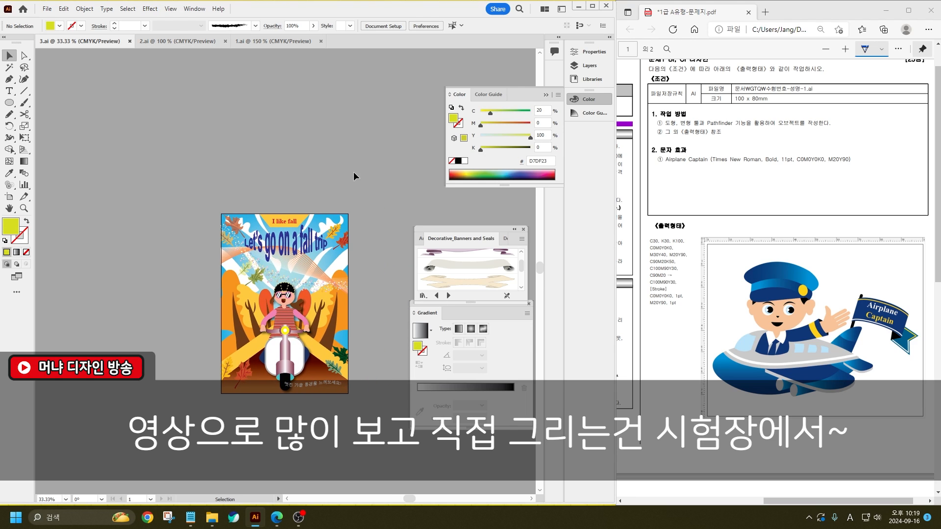